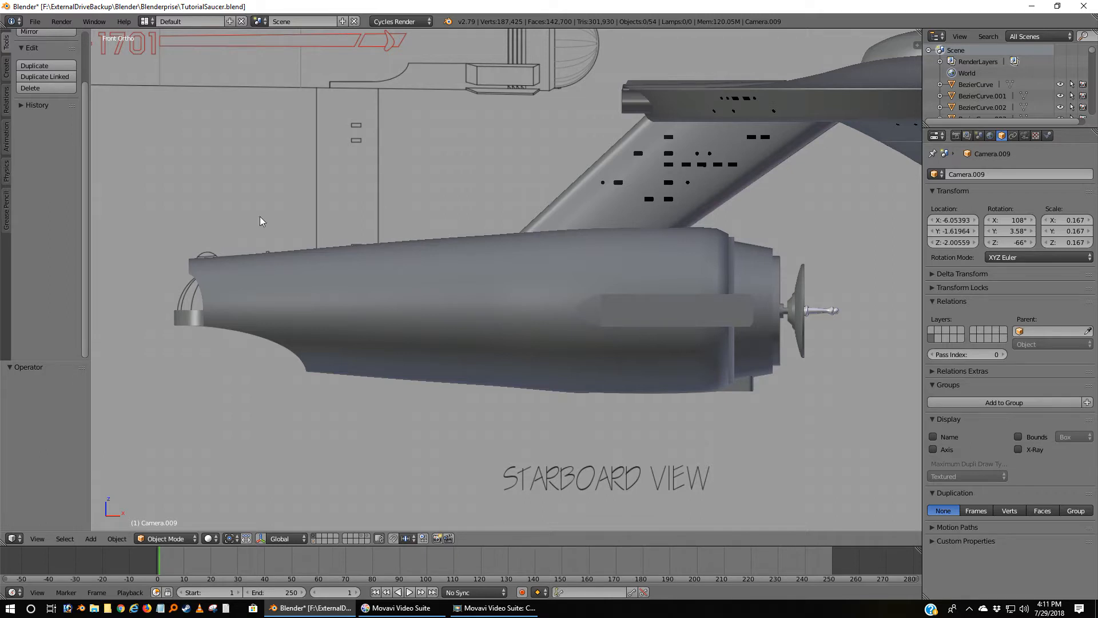
Select the short half-round cylinder at the hull's aft end and start the Screencast Keys display.
right_click(189, 319)
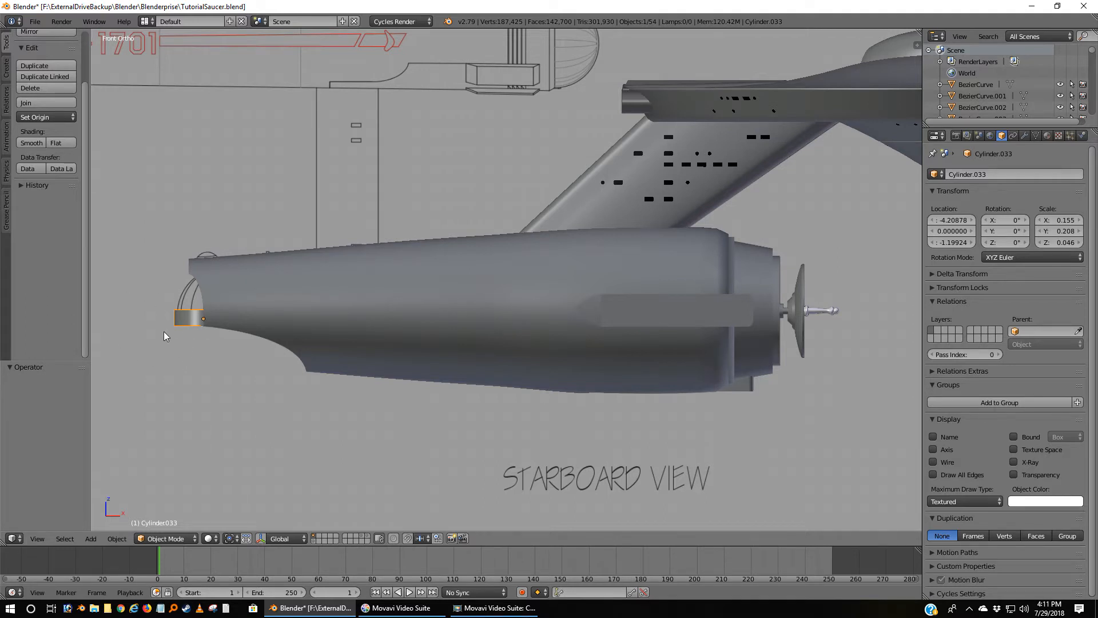
key("m")
key("n")
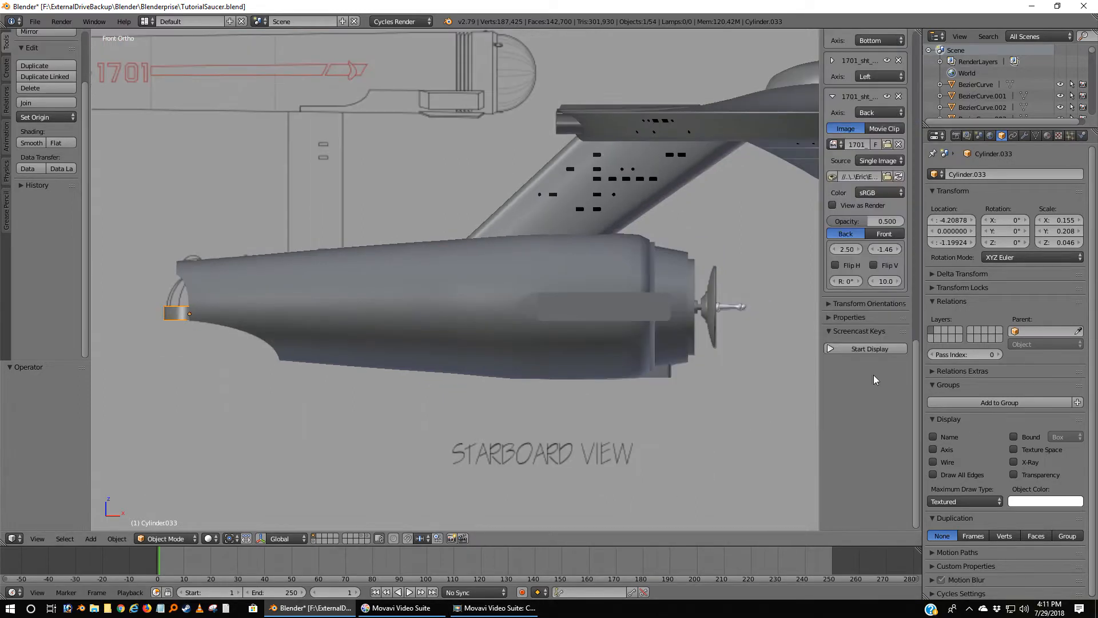
left_click(867, 349)
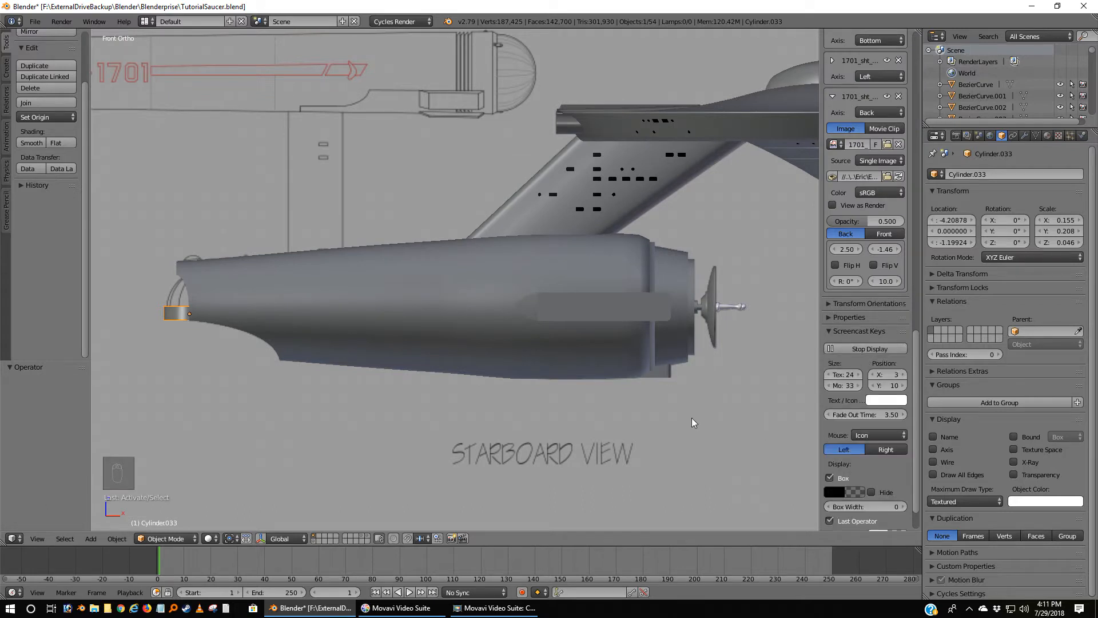
key("n")
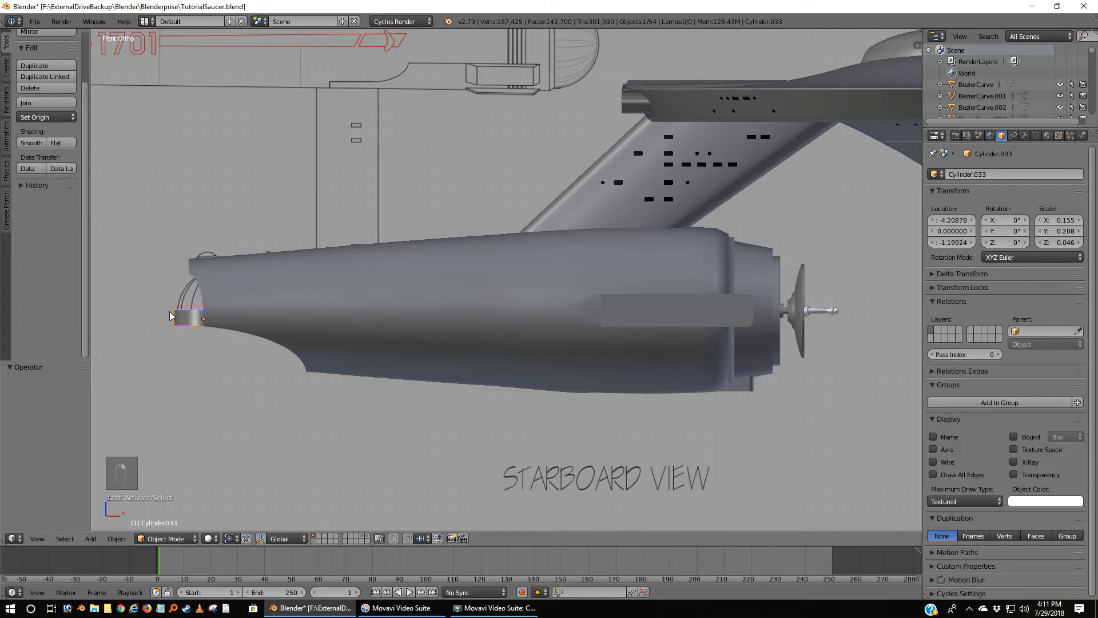
Move the half-round cylinder to layer 2 and show only that layer.
key("m")
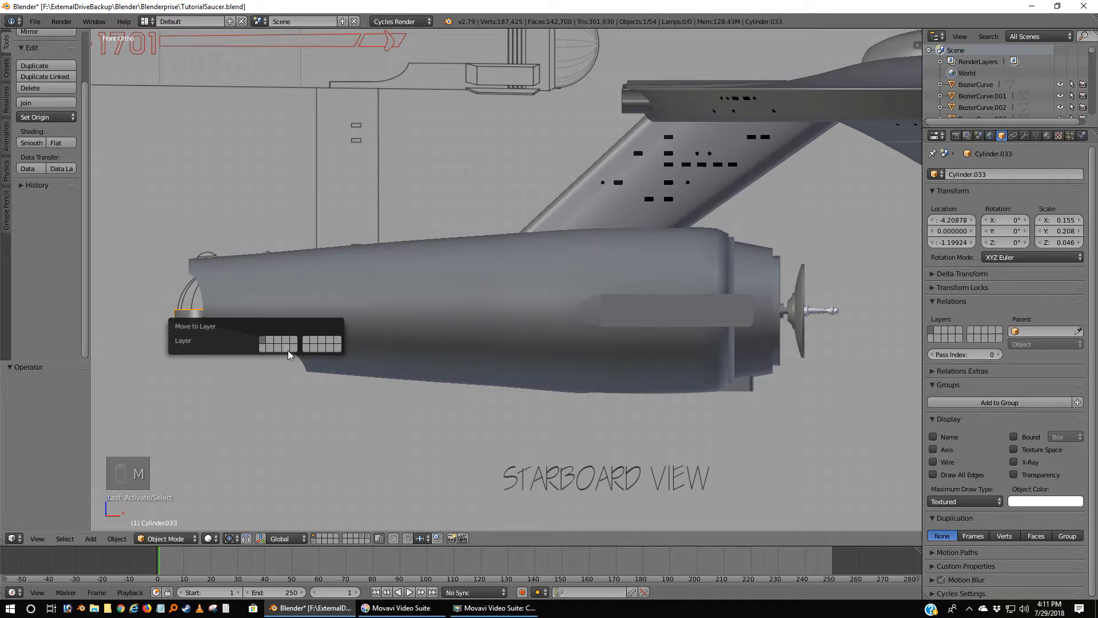
left_click(271, 341)
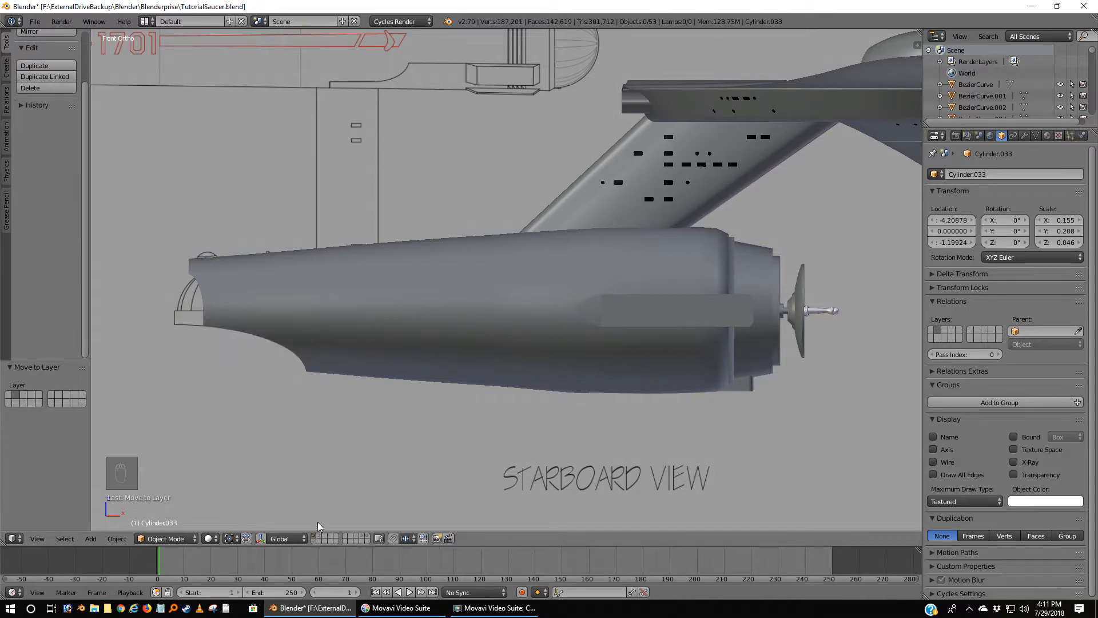
left_click(319, 536)
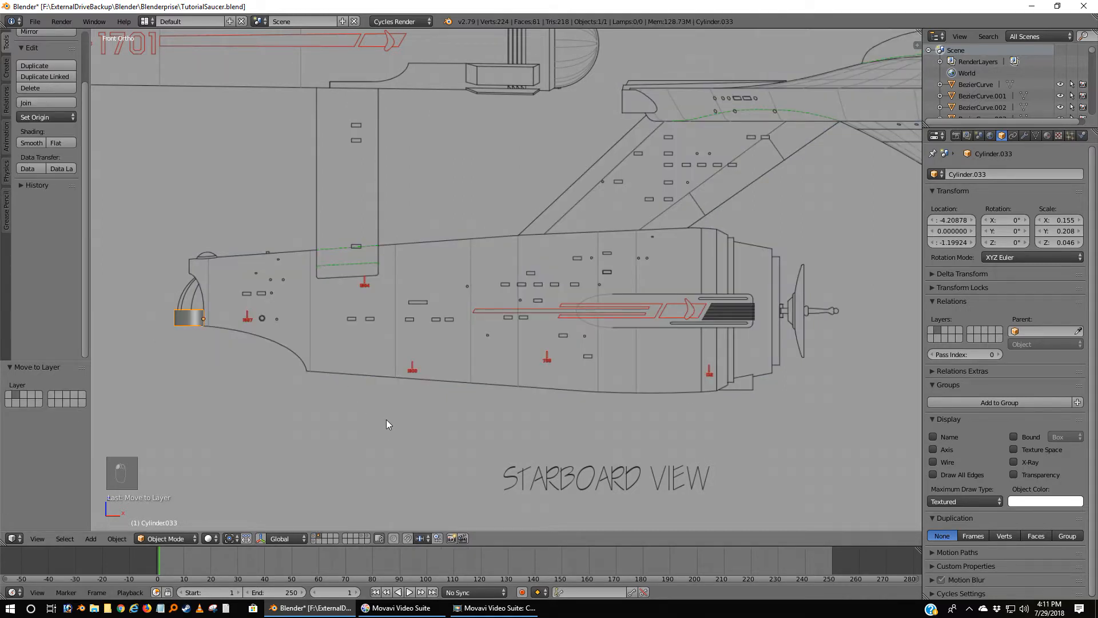
Open the half-round cylinder's mesh for editing in wireframe over the bottom-view blueprint.
key("ctrl+KP_7")
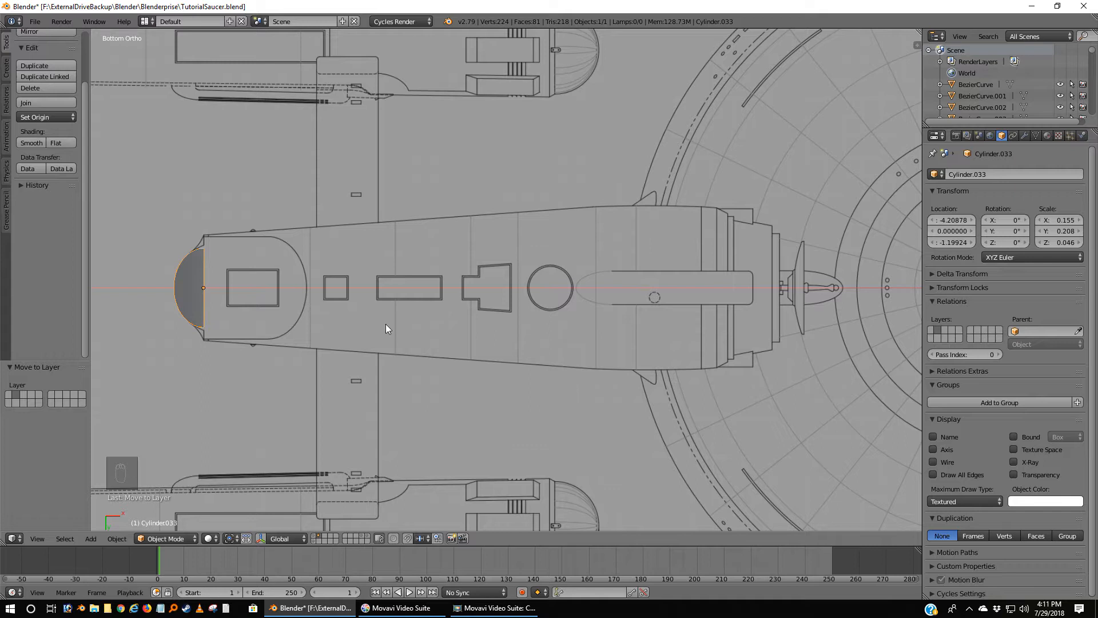
middle_click_drag(249, 345, 545, 327, "shift")
scroll(499, 336, "up", 5)
scroll(560, 262, "up", 3)
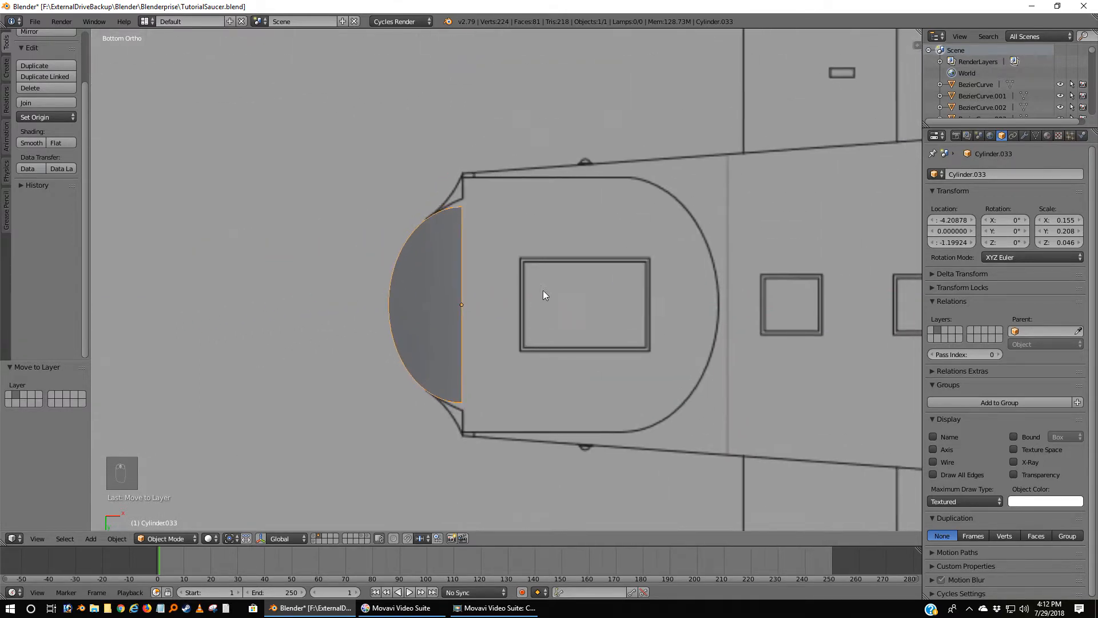
middle_click_drag(472, 349, 472, 318, "shift")
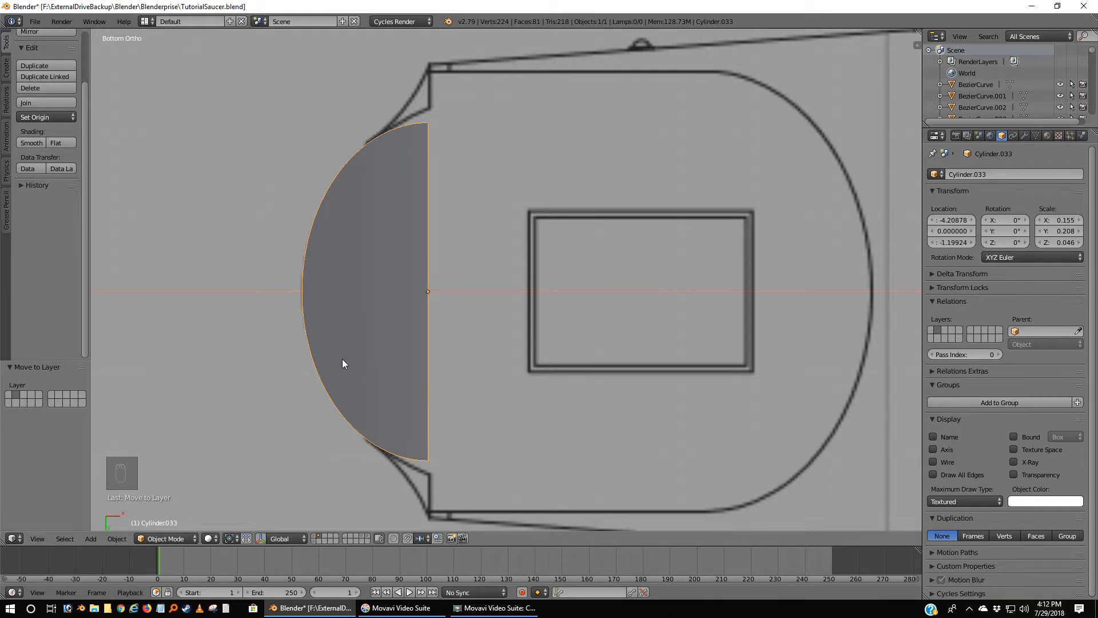
key("z")
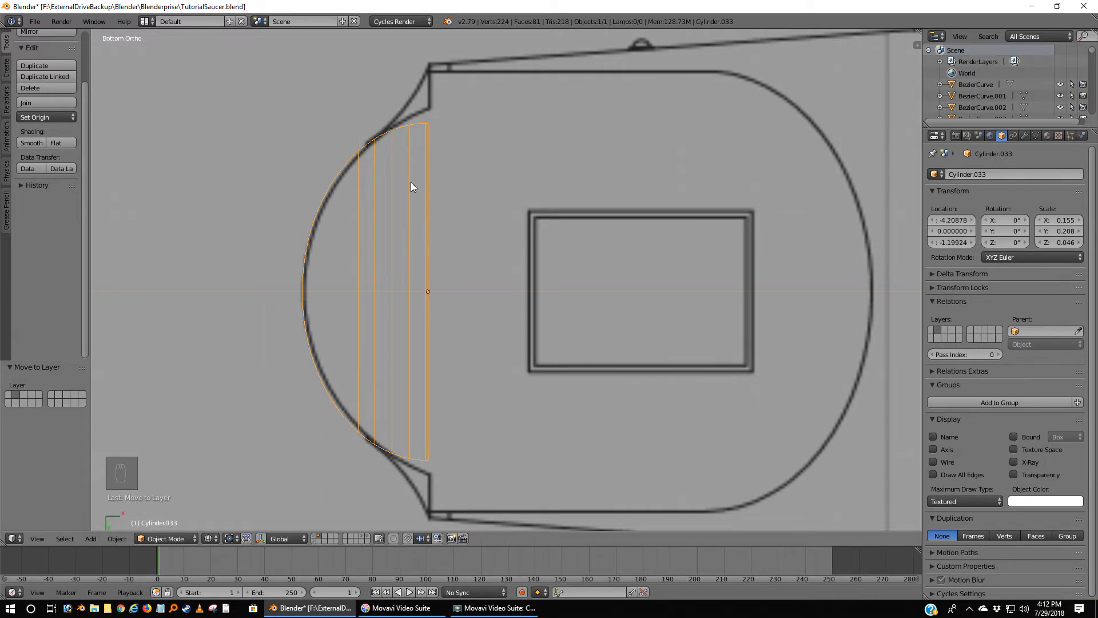
key("Tab")
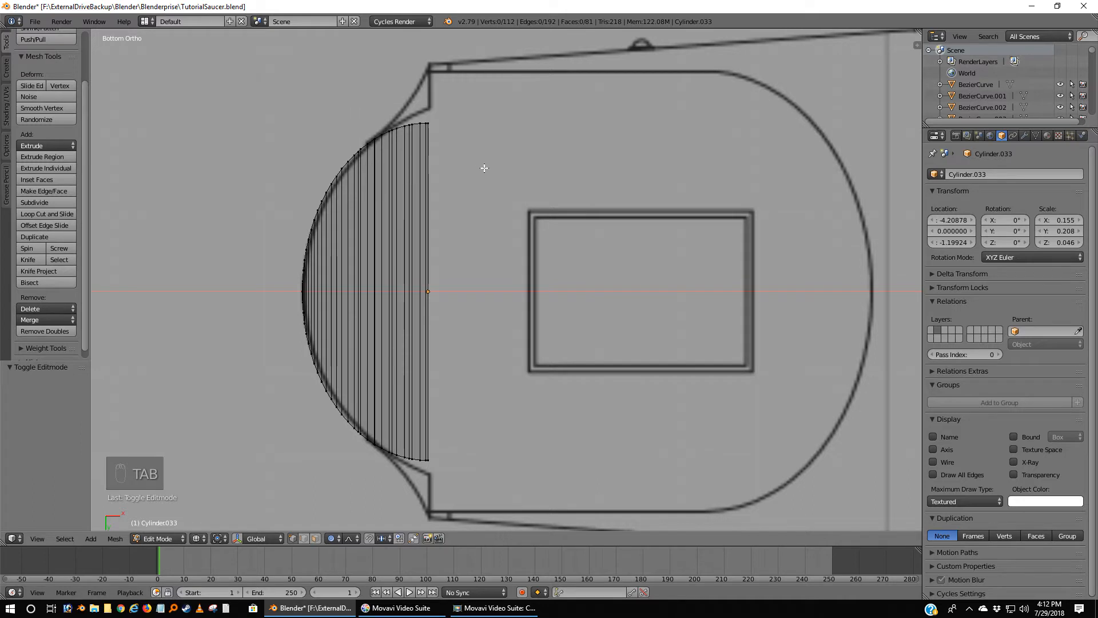
Select the four corner vertices of the open flat side on the half-round cylinder in solid shading.
key("z")
mouse_move(509, 226)
middle_mouse_down()
mouse_move(486, 250)
mouse_move(483, 335)
middle_mouse_up()
middle_click_drag(438, 384, 431, 264, "shift")
scroll(448, 238, "up", 2)
right_click(331, 197)
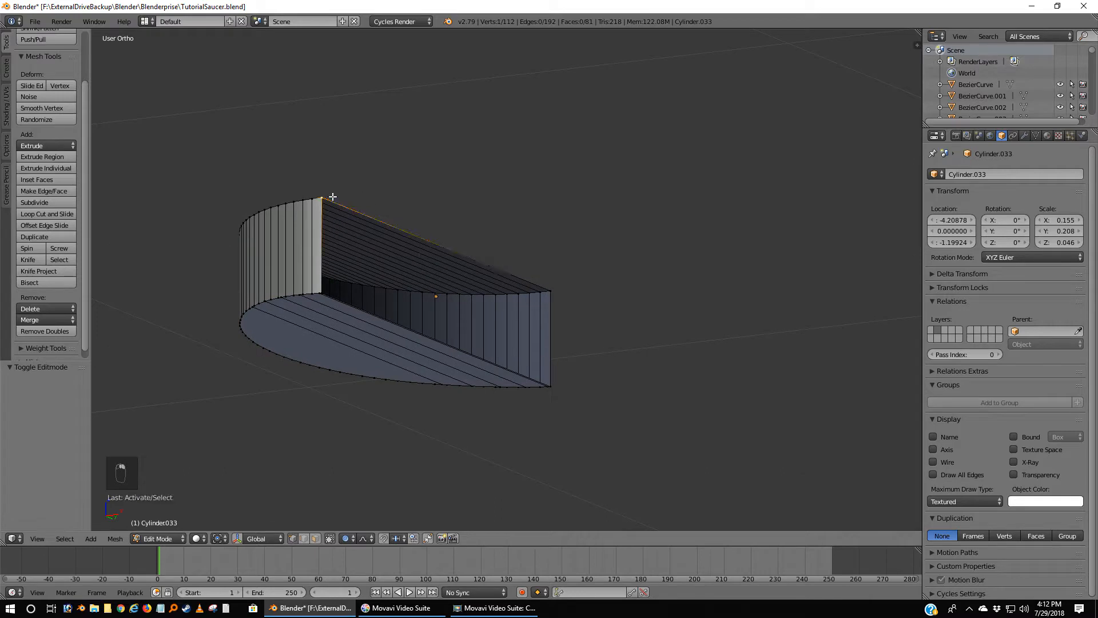
right_click(324, 294, "shift")
right_click(558, 389, "shift")
right_click(554, 306, "shift")
middle_click_drag(591, 308, 611, 264)
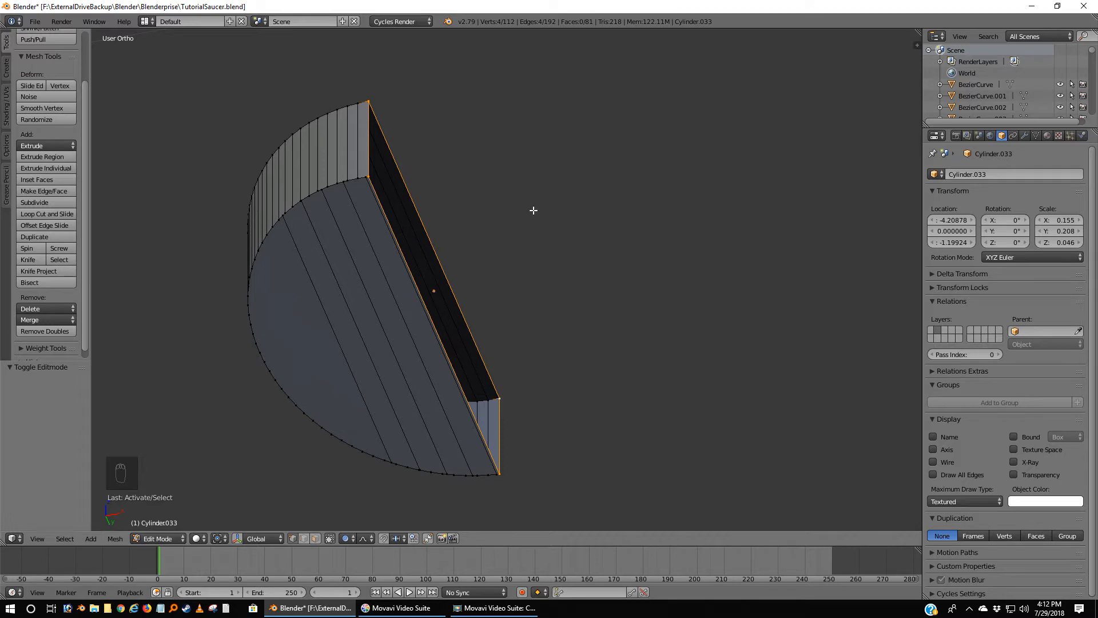
Enable proportional editing with Sharp falloff, with the mesh shown as wireframe in the bottom view.
key("ctrl+KP_7")
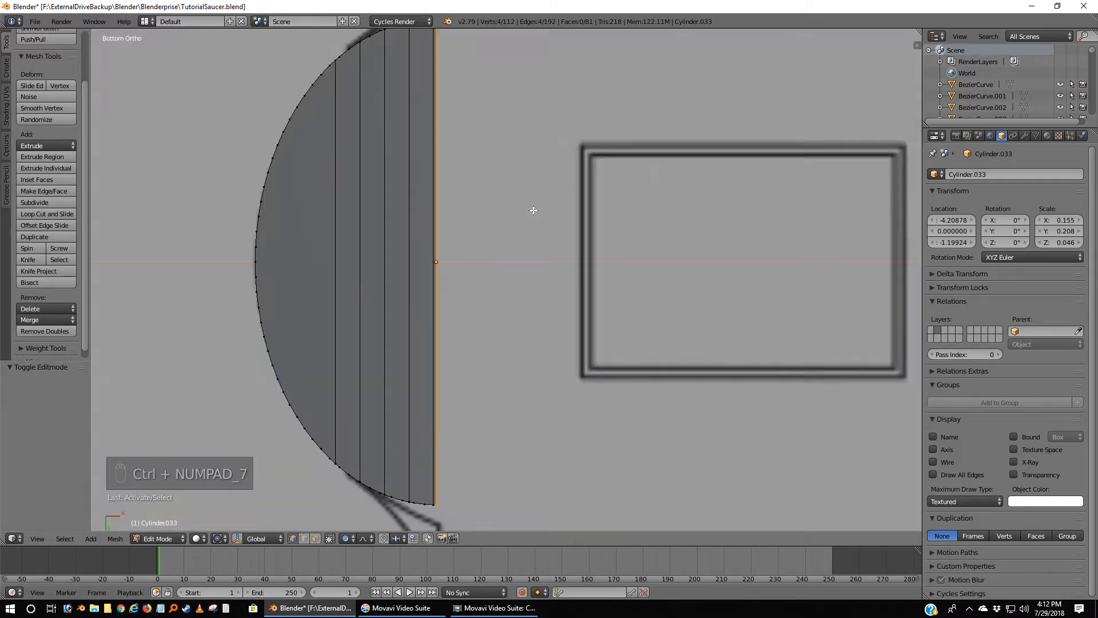
scroll(533, 210, "down", 1)
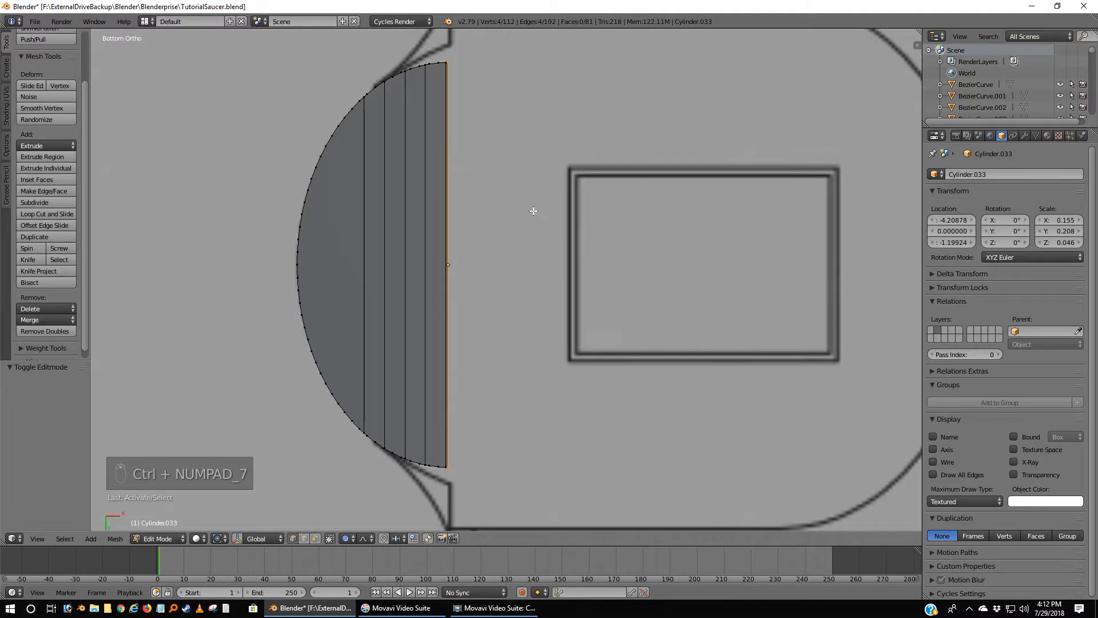
key("z")
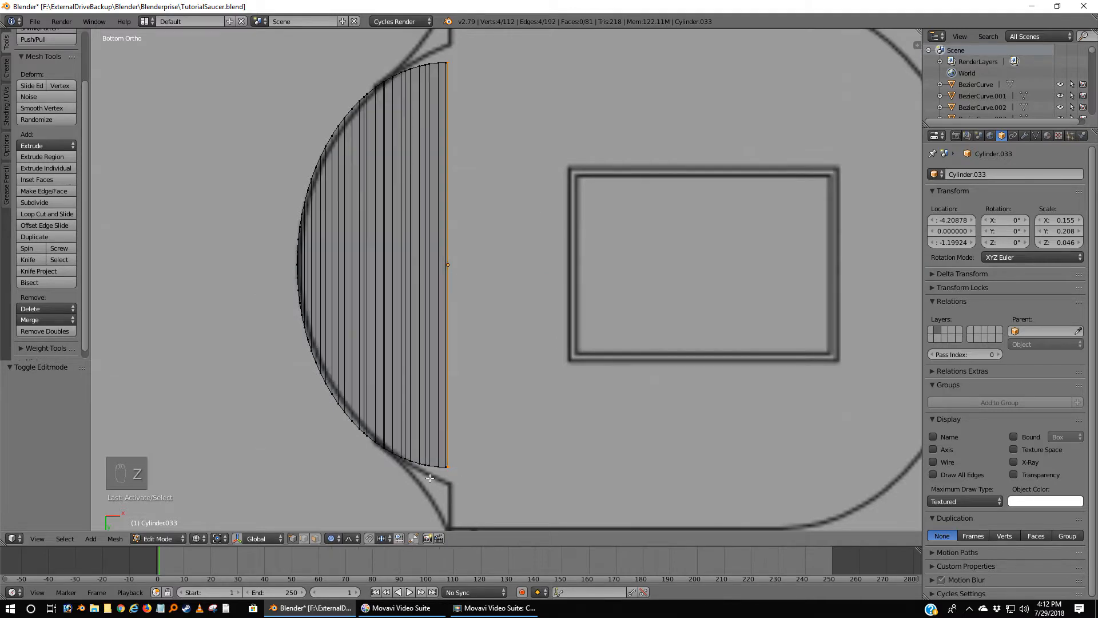
left_click(332, 538)
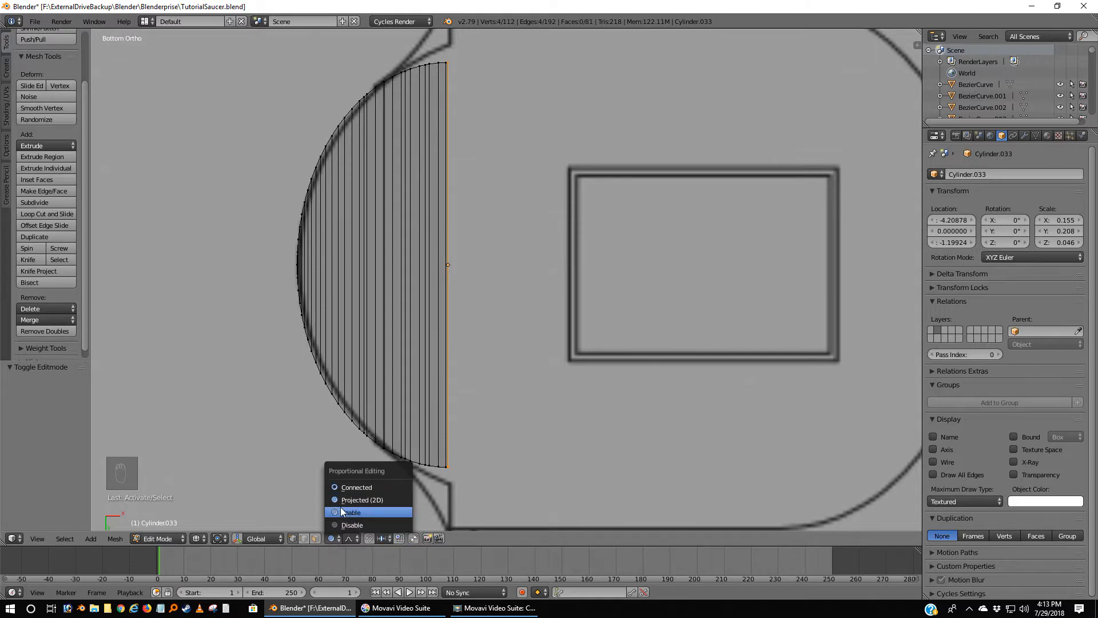
left_click(352, 538)
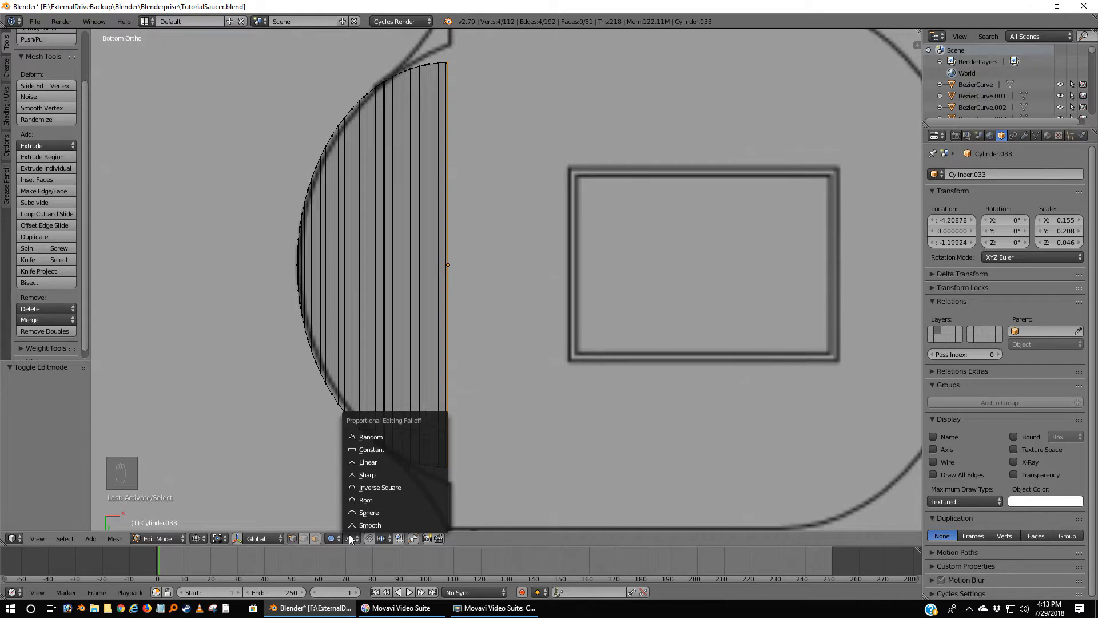
left_click(356, 475)
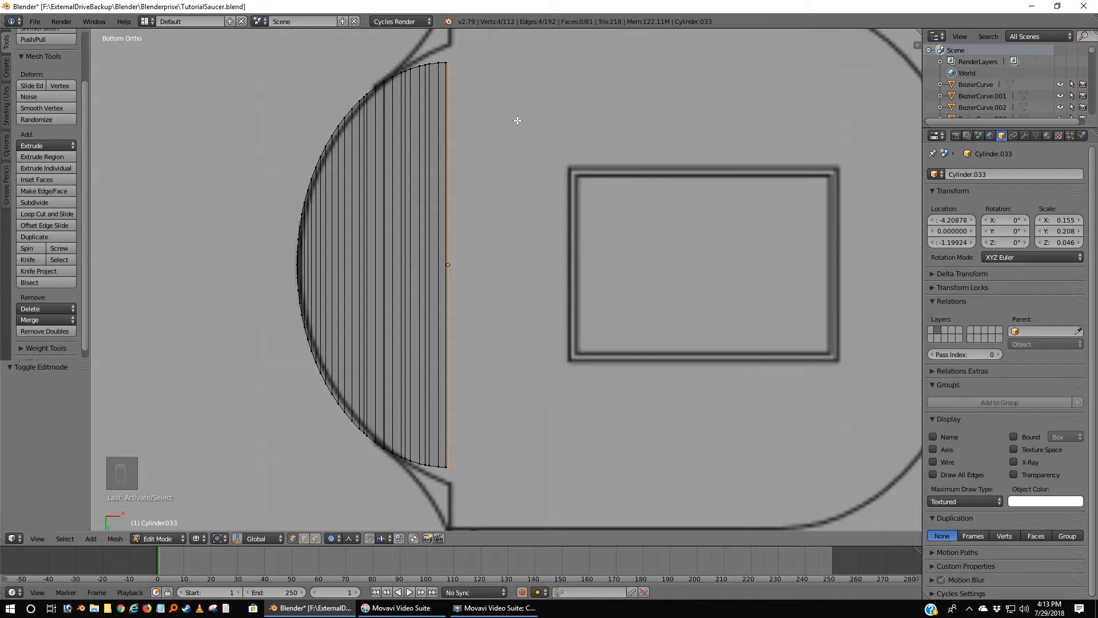
Scale the four corner vertices along Y by about 1.10 with a proportional size of 0.09 to match the blueprint's flared corners.
key("s")
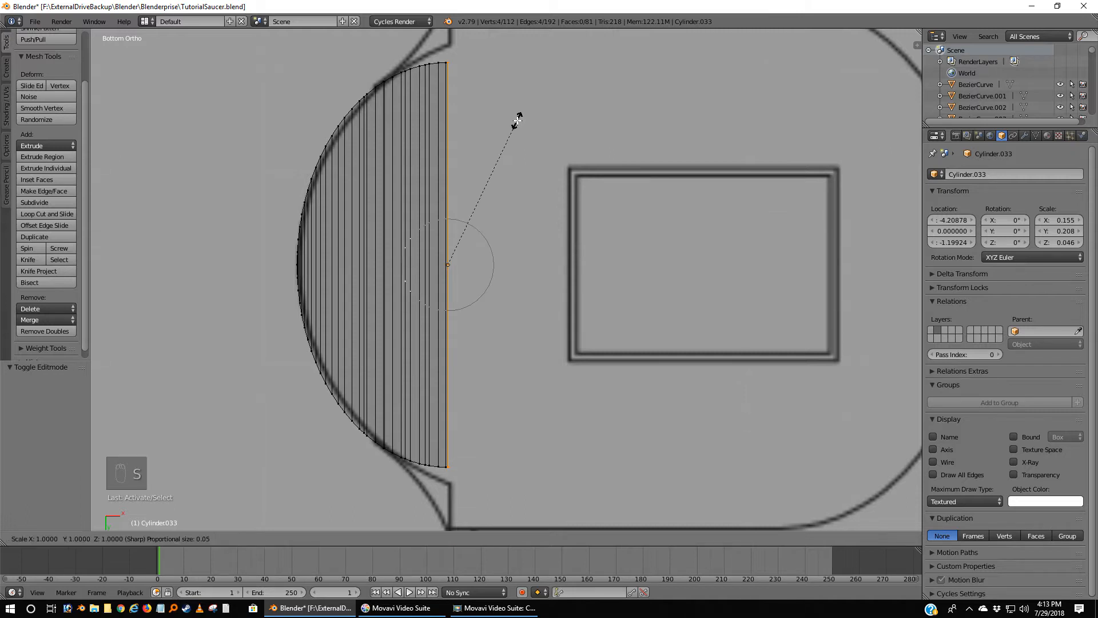
key("y")
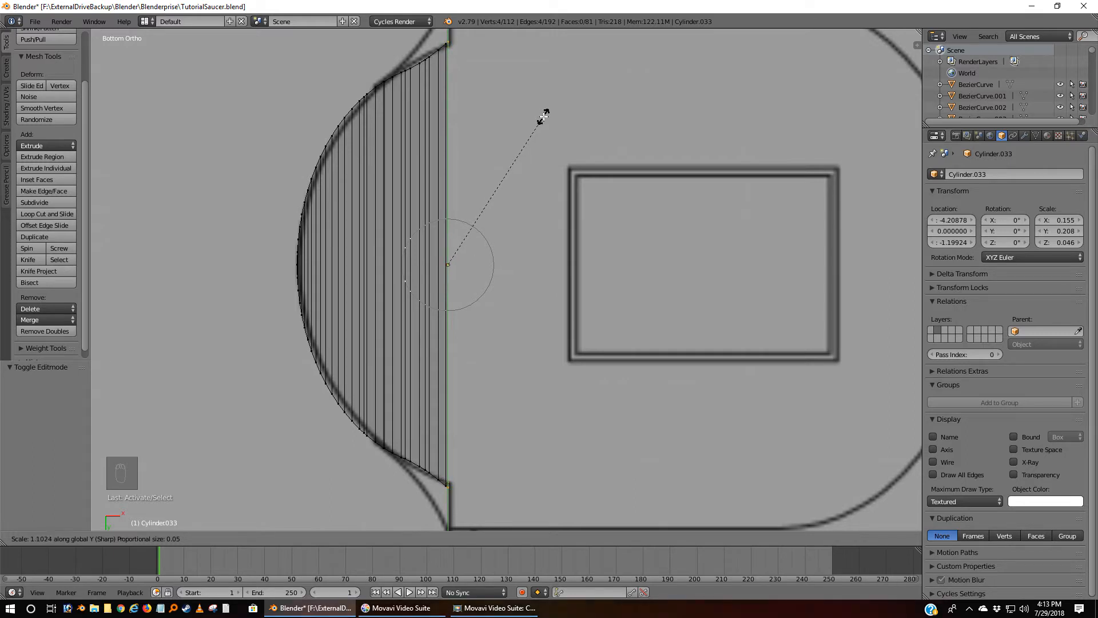
scroll(543, 116, "down", 6)
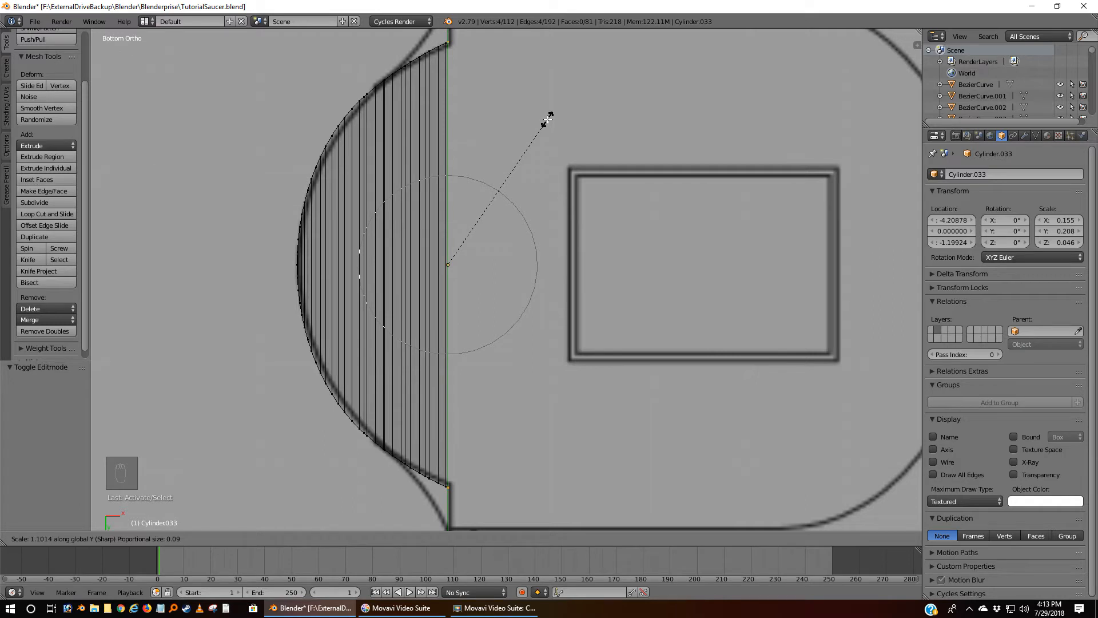
left_click(547, 119)
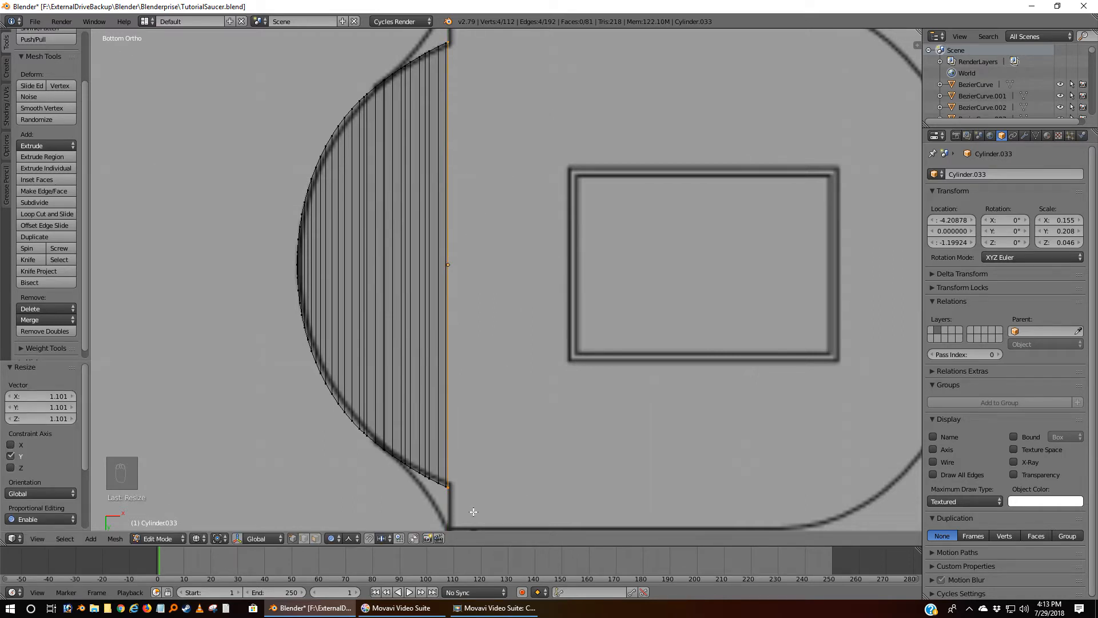
Disable proportional editing, deselect all vertices and return to Object Mode.
left_click(330, 541)
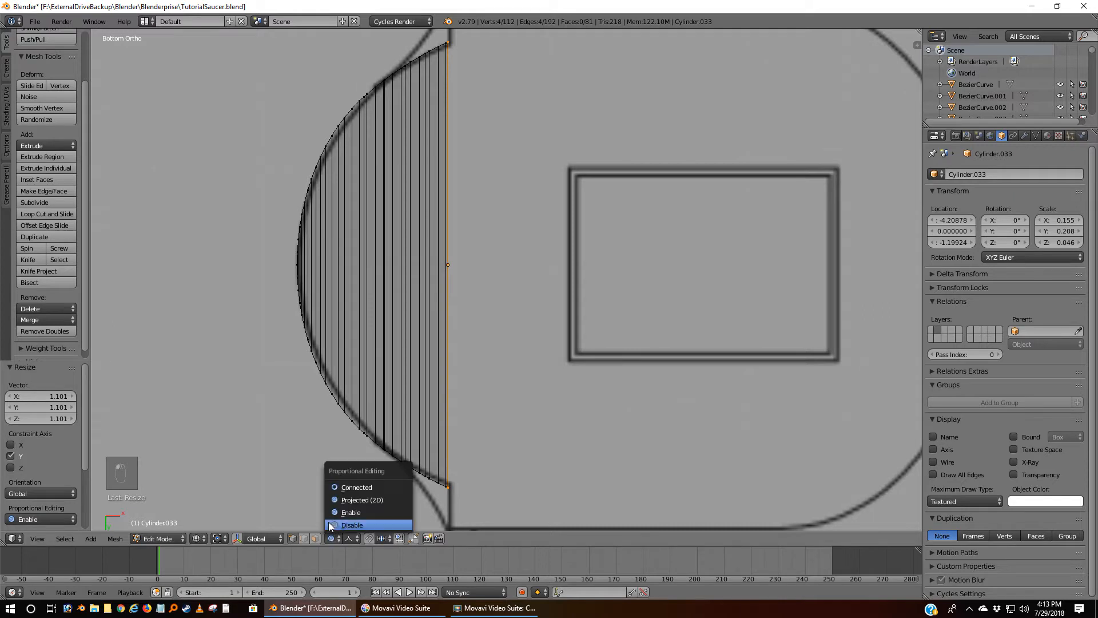
left_click(336, 528)
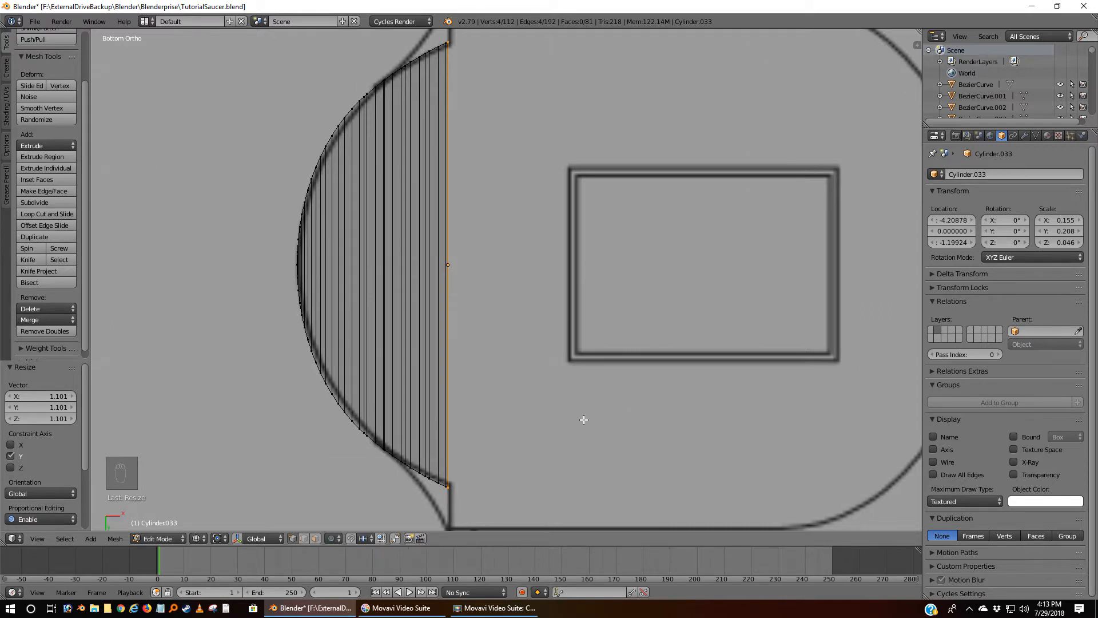
key("a")
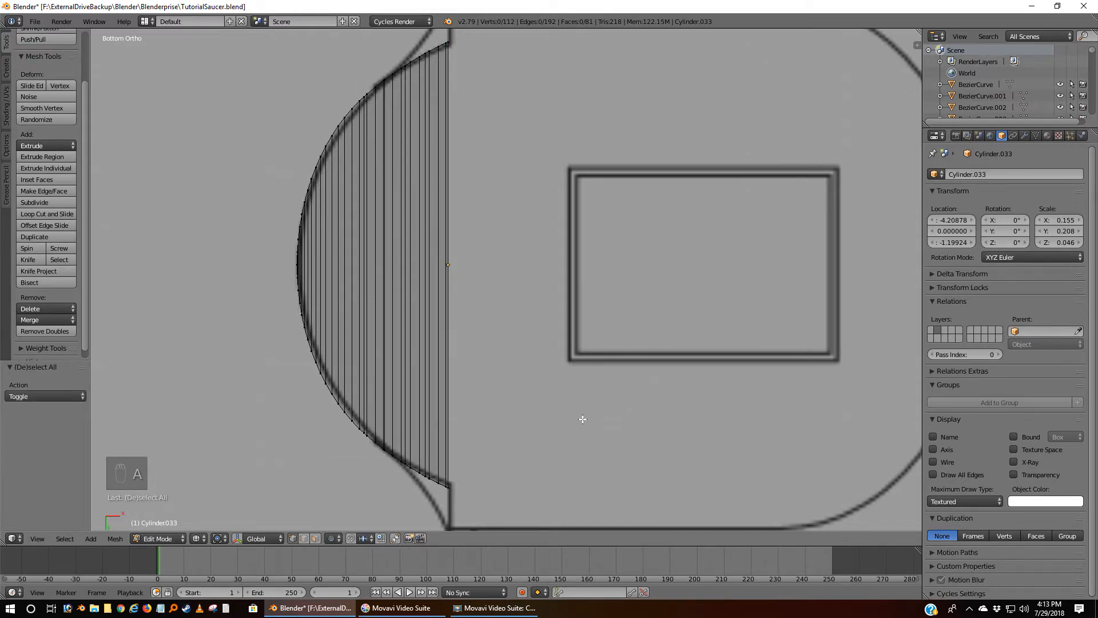
key("Tab")
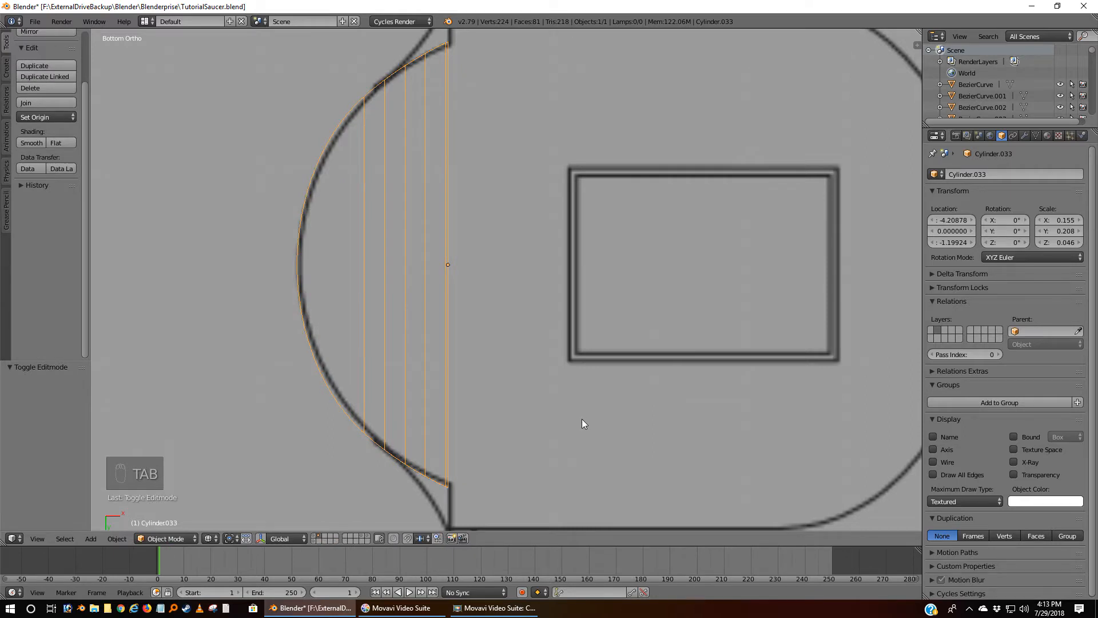
Move the reshaped cylinder back to layer 1 and show that layer in the front view.
key("m")
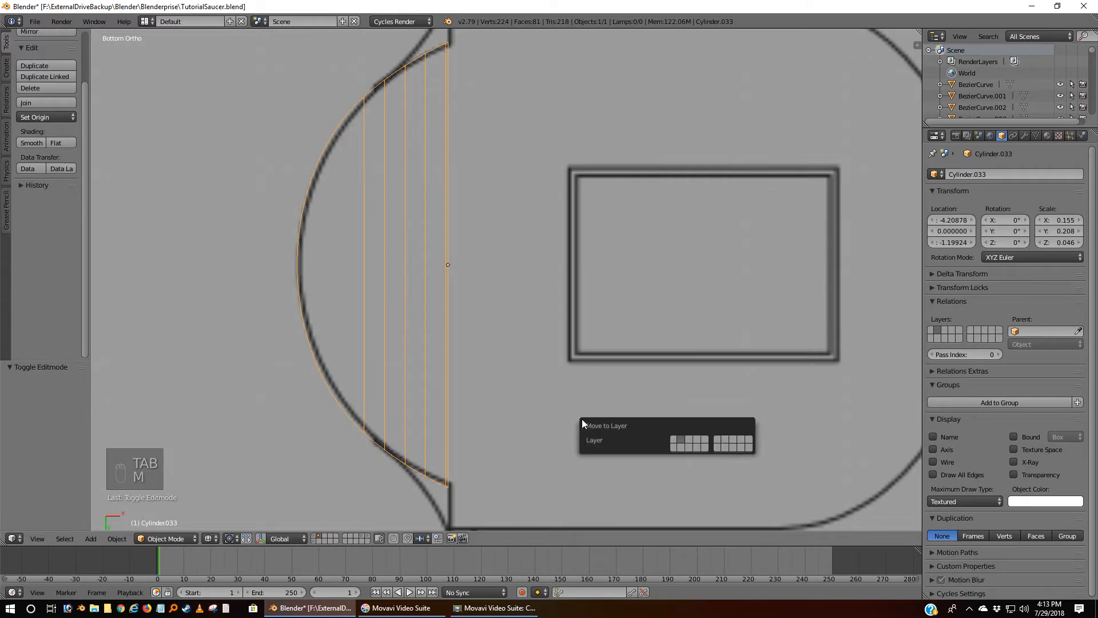
left_click(673, 438)
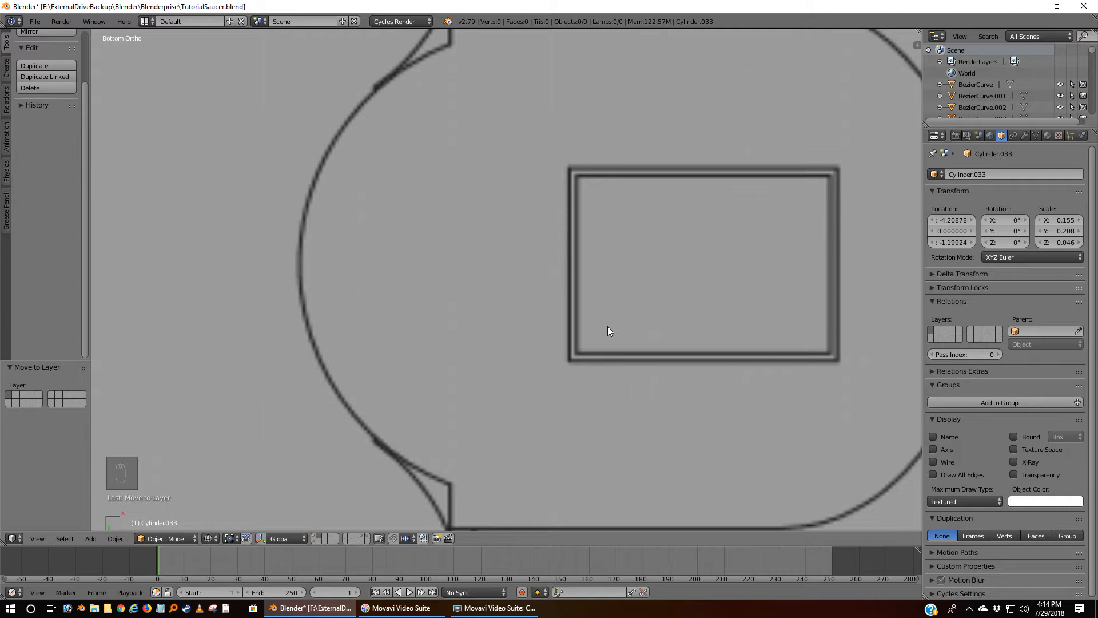
key("KP_1")
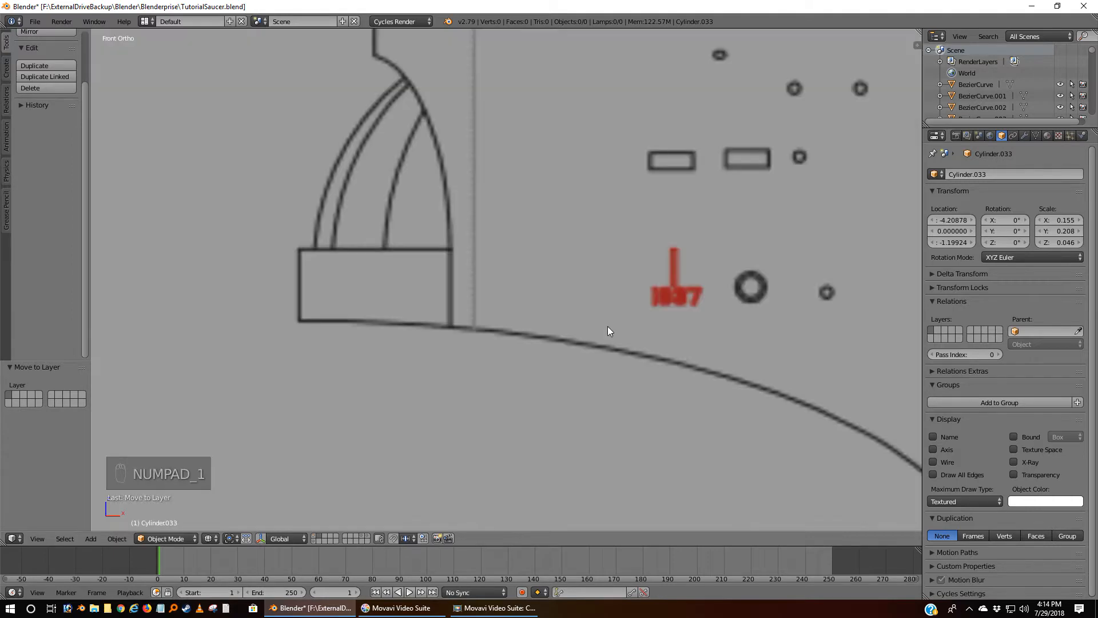
left_click(314, 537)
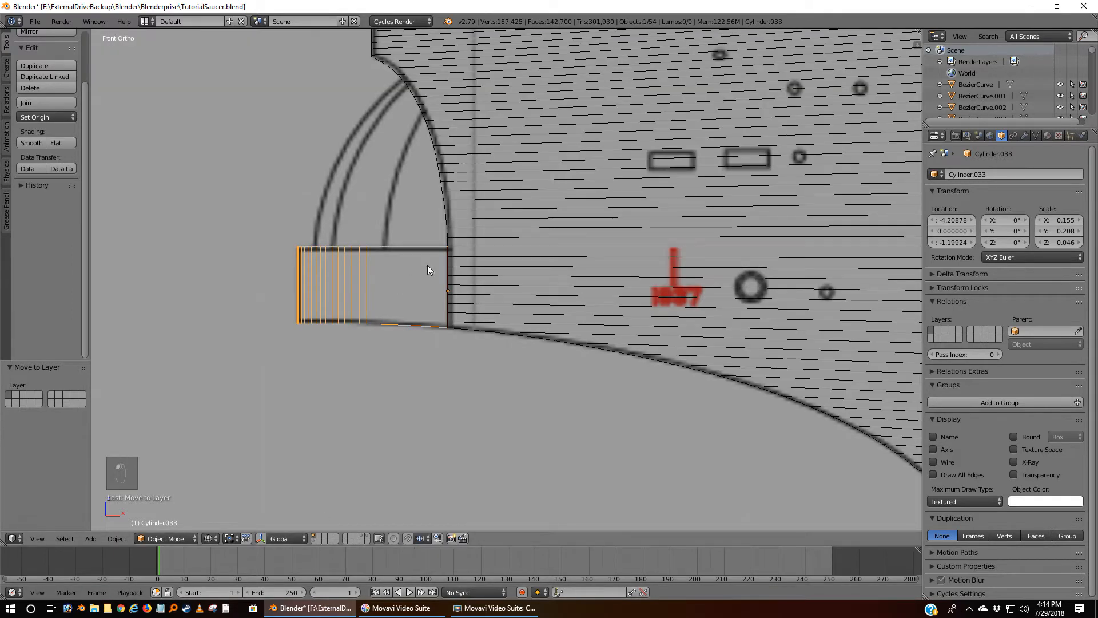
Return to solid shading, view the hull's aft opening at an angle and select only the half-round cylinder beneath it.
key("a")
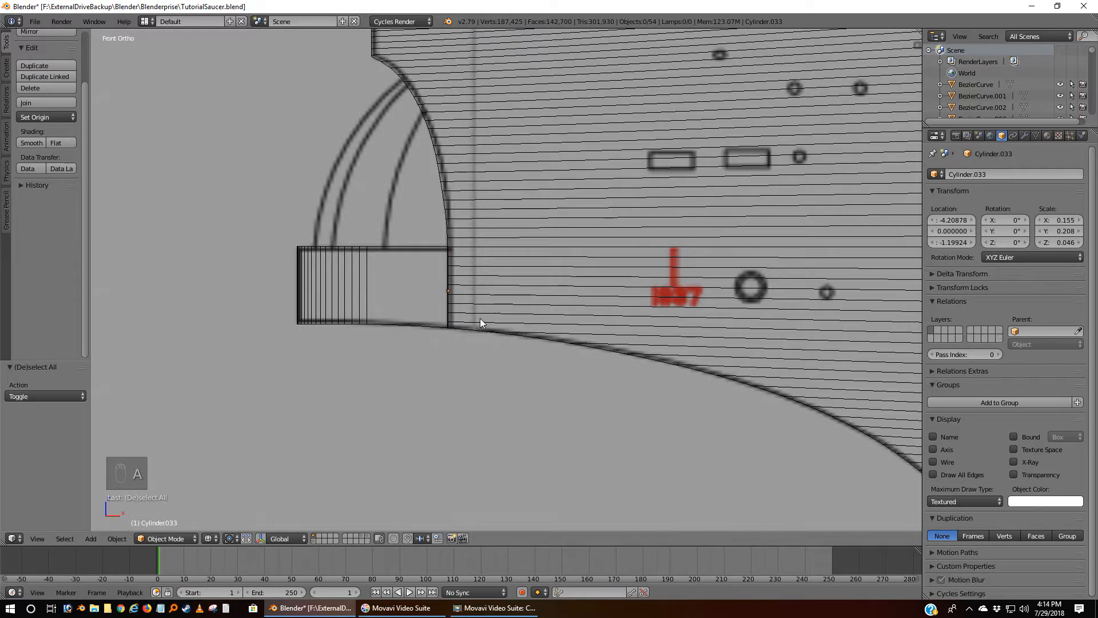
key("z")
middle_click_drag(367, 309, 500, 344)
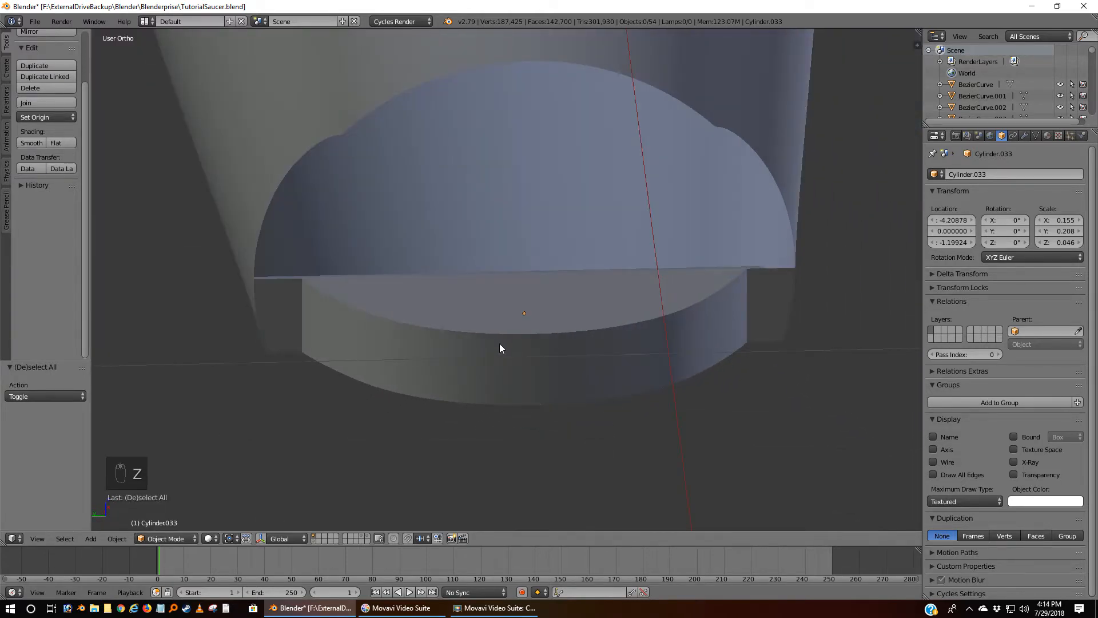
right_click(499, 342)
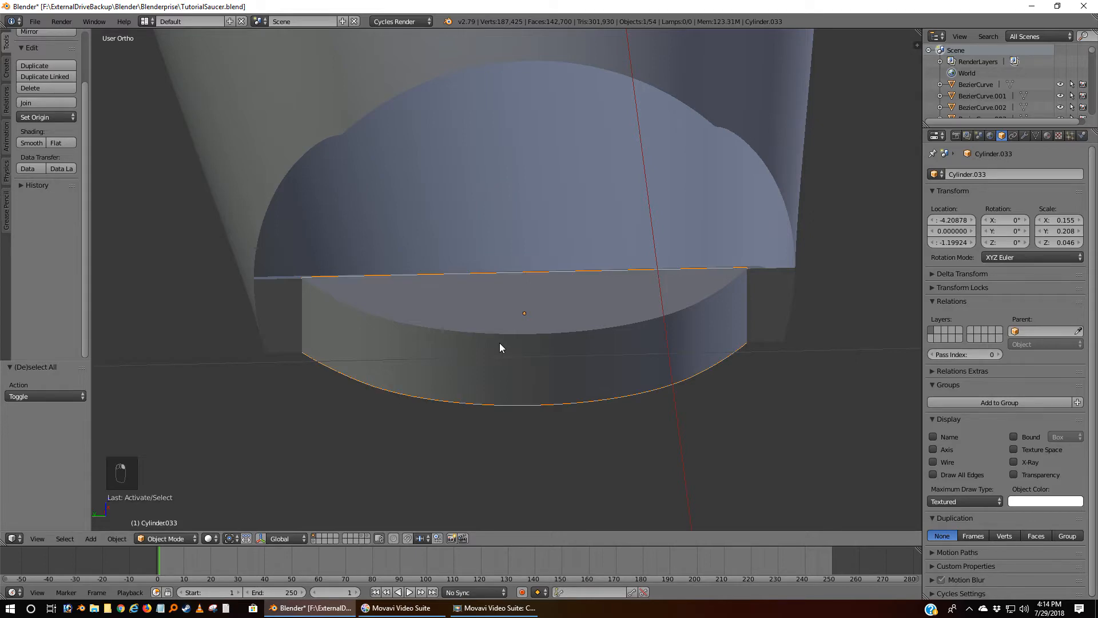
Compare the half-round cylinder's top edge with the hull's adjoining ledge in the left view and at an angle, in wireframe and solid shading.
key("KP_1")
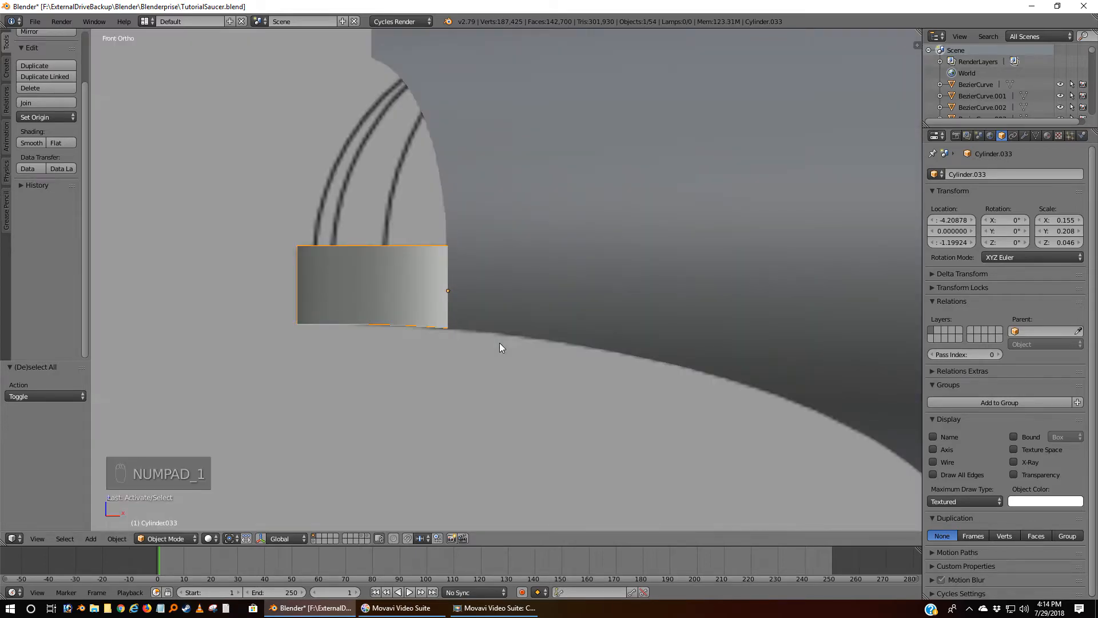
key("ctrl+KP_3")
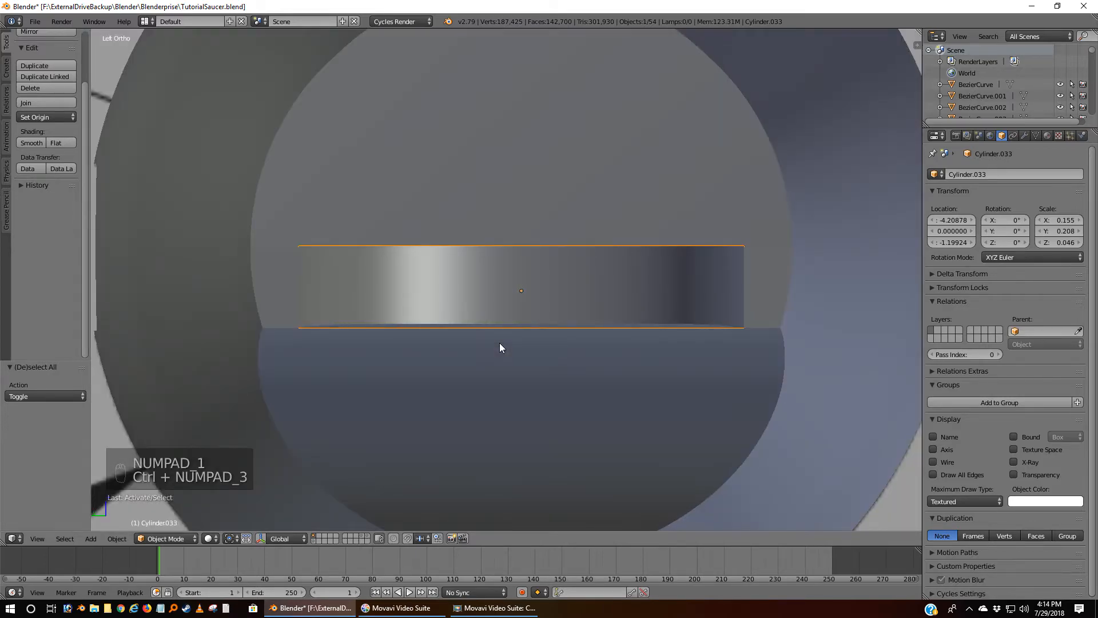
key("z")
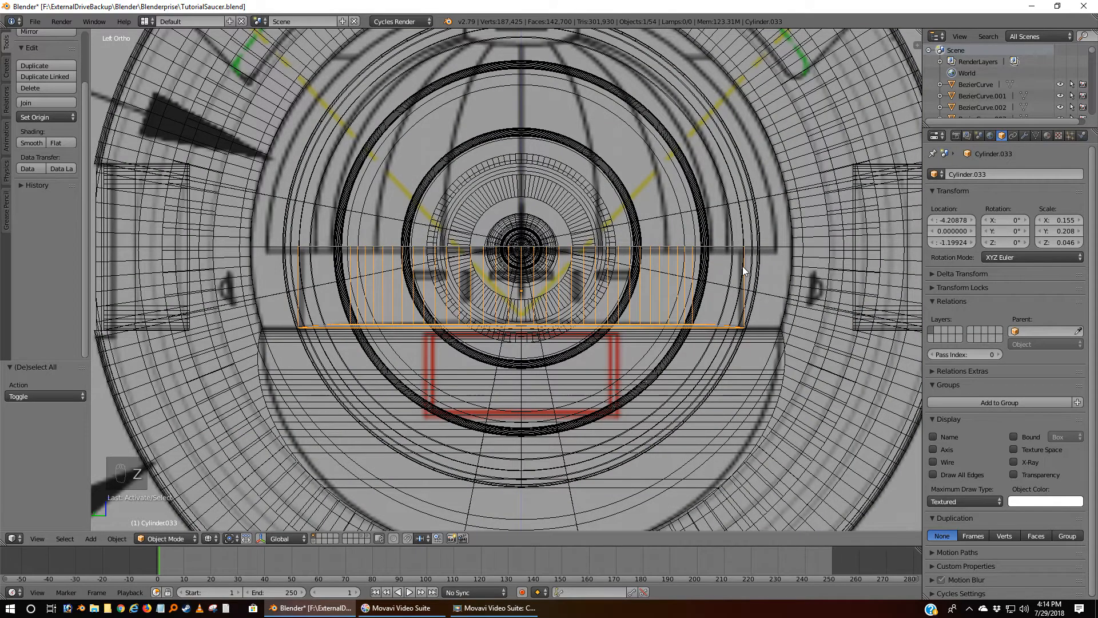
middle_click_drag(749, 260, 604, 286, "shift")
scroll(603, 282, "up", 5)
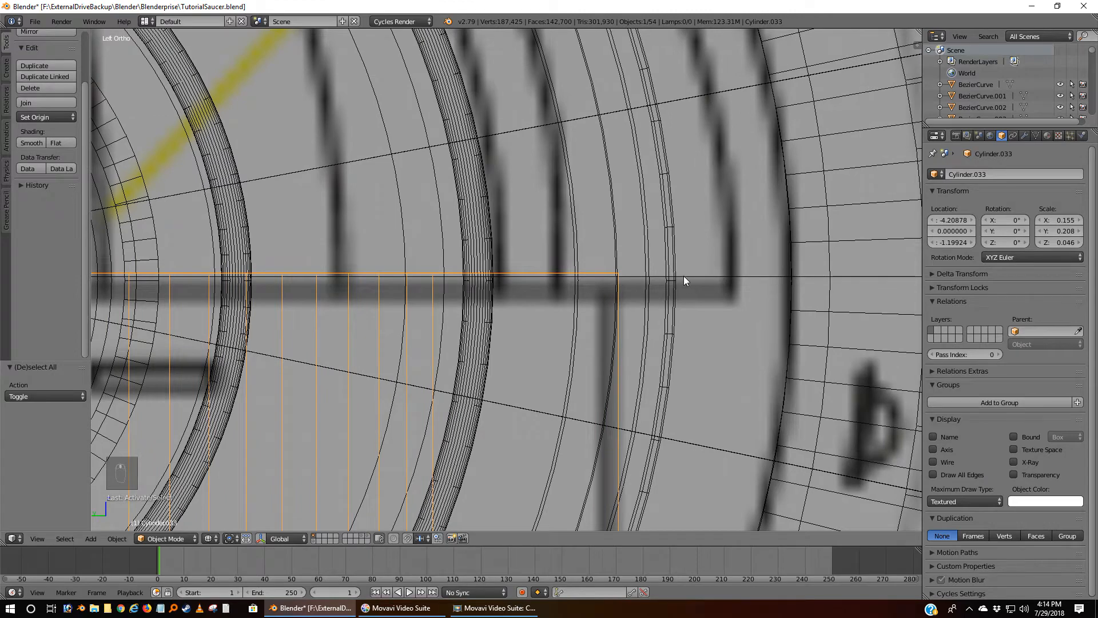
right_click(705, 277)
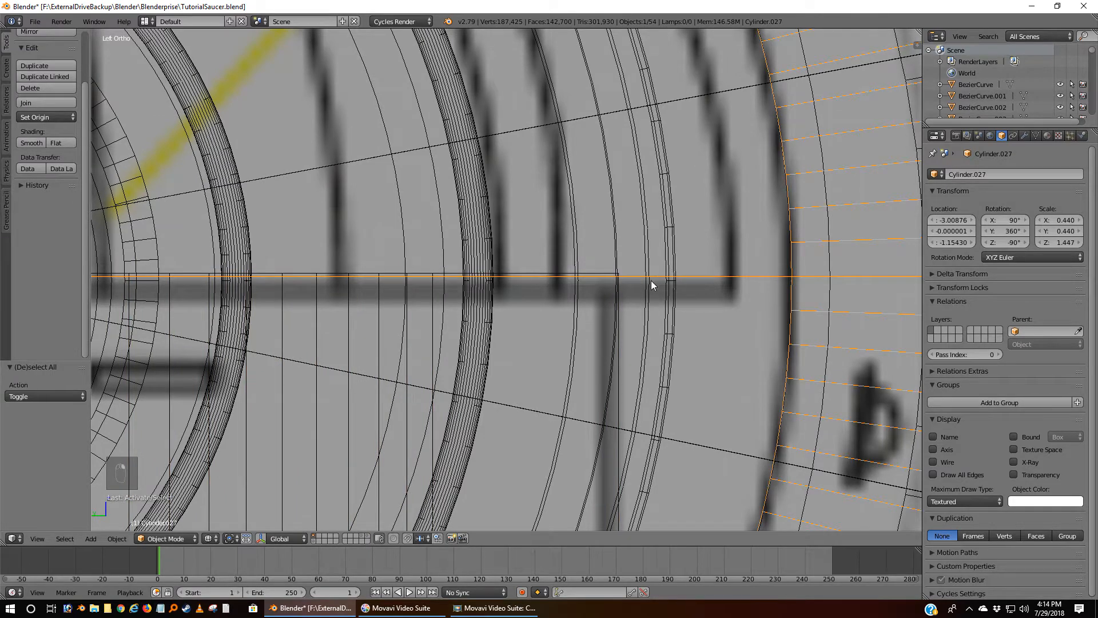
key("z")
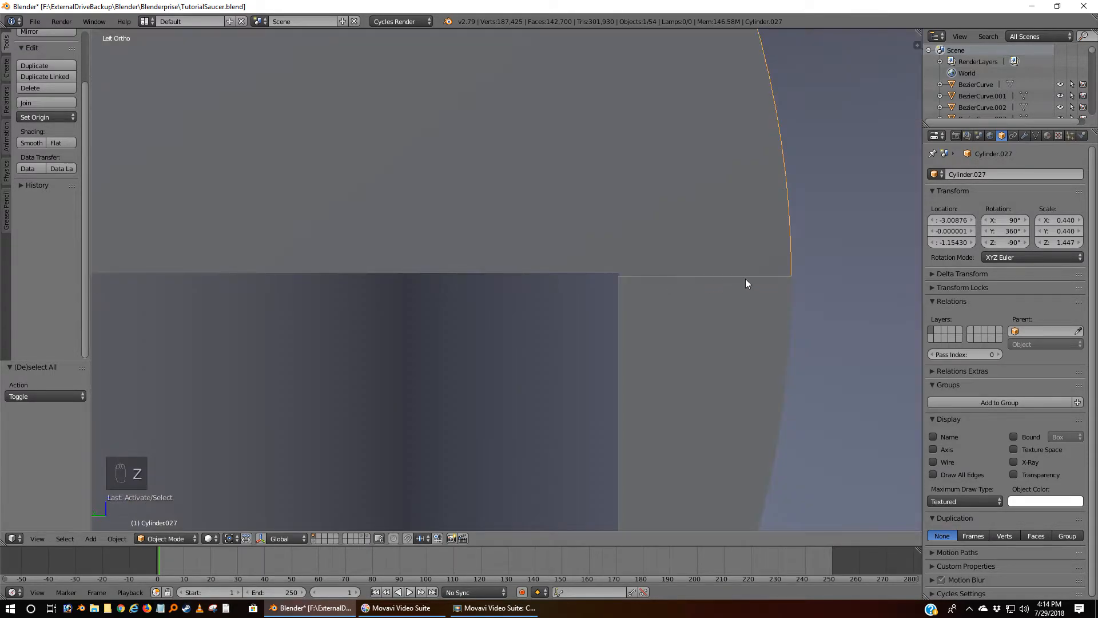
middle_click_drag(710, 281, 677, 328)
scroll(670, 335, "down", 2)
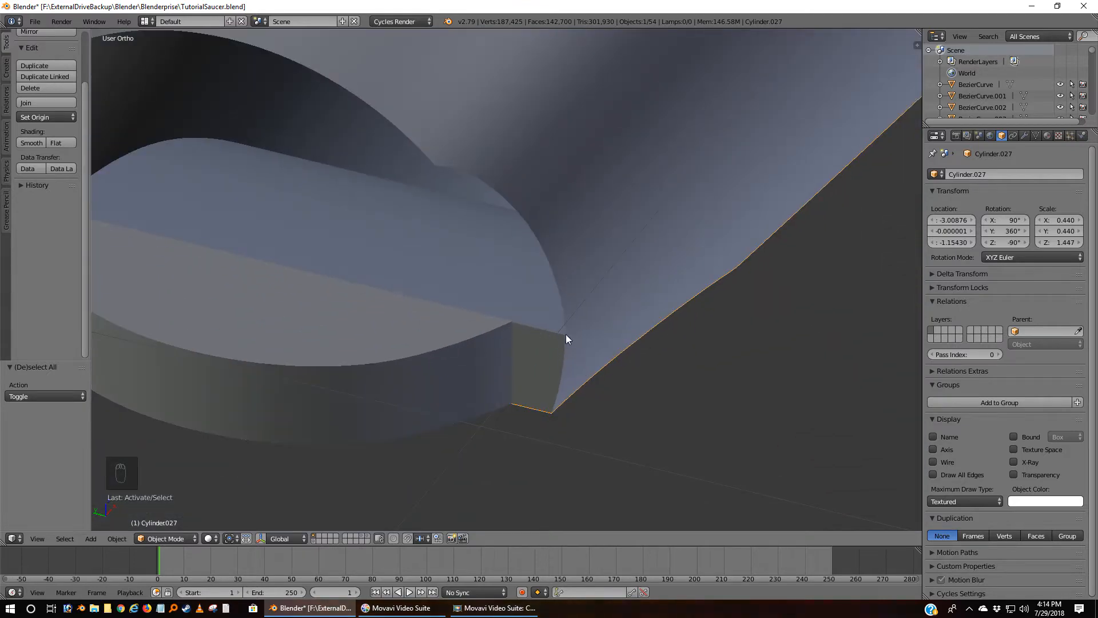
right_click(442, 344)
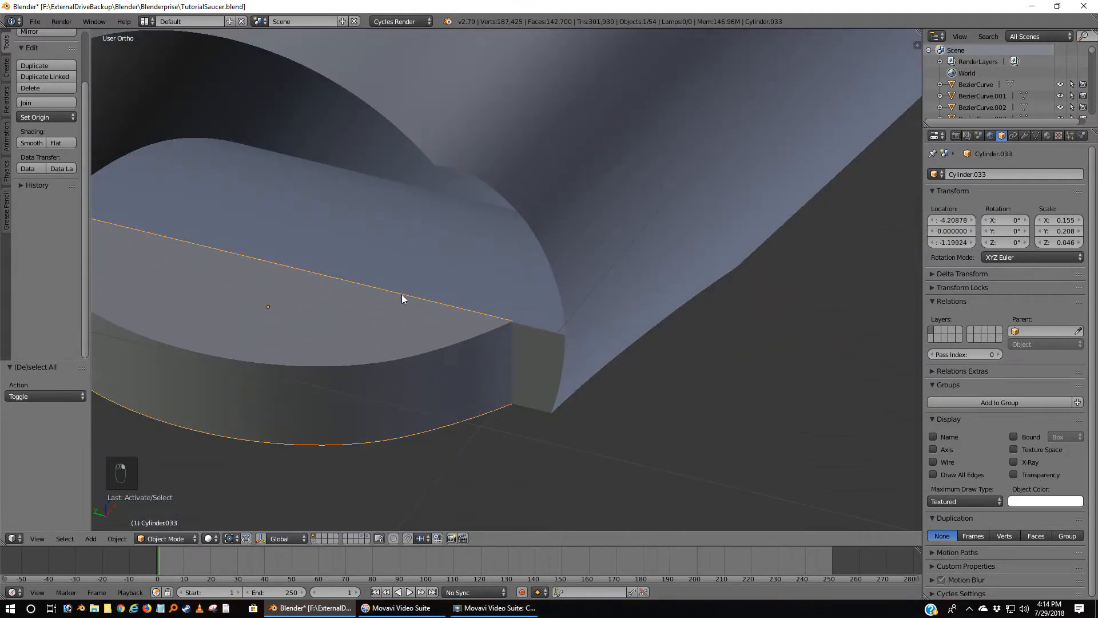
right_click(521, 330)
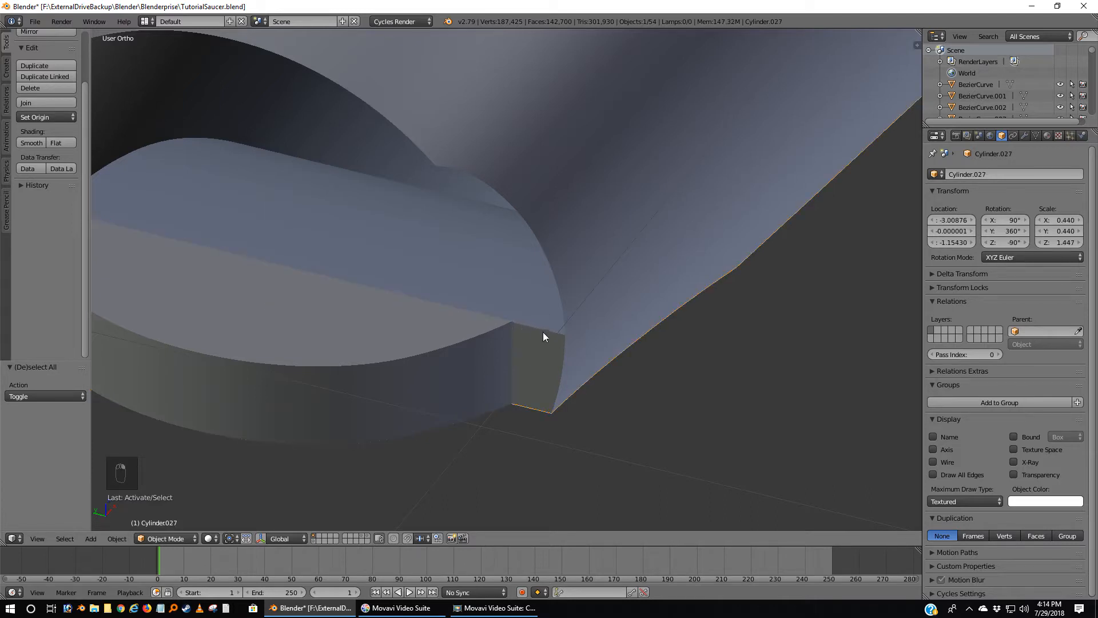
Select the half-round cylinder, enter Edit Mode in the left wireframe view and select all of its top vertices.
right_click(363, 373)
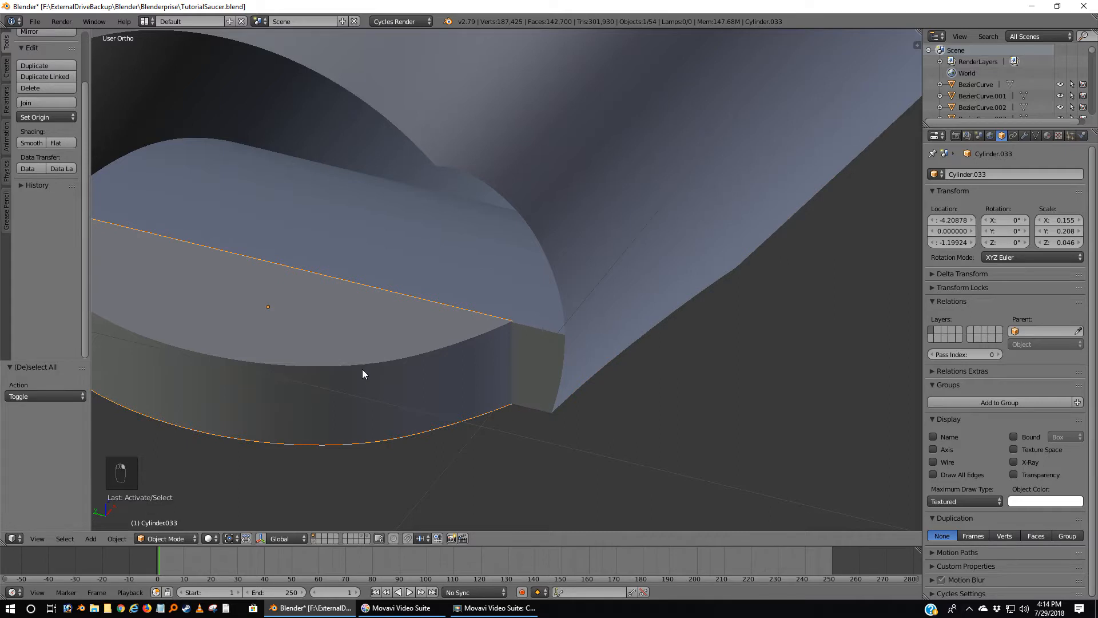
key("ctrl+KP_3")
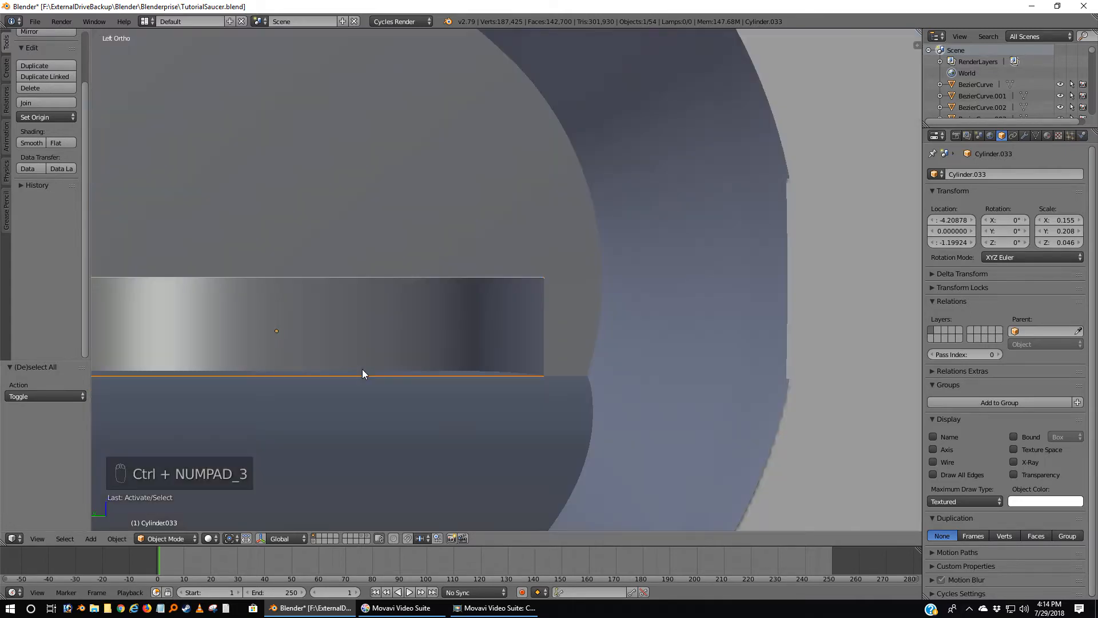
middle_click_drag(269, 360, 492, 370, "shift")
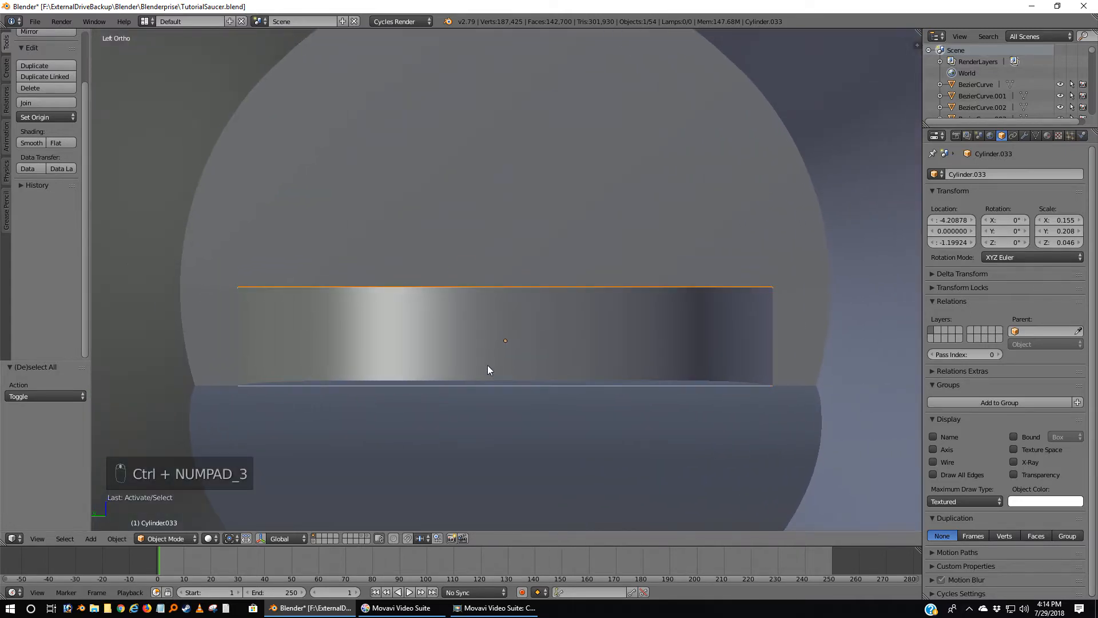
scroll(493, 370, "up", 1)
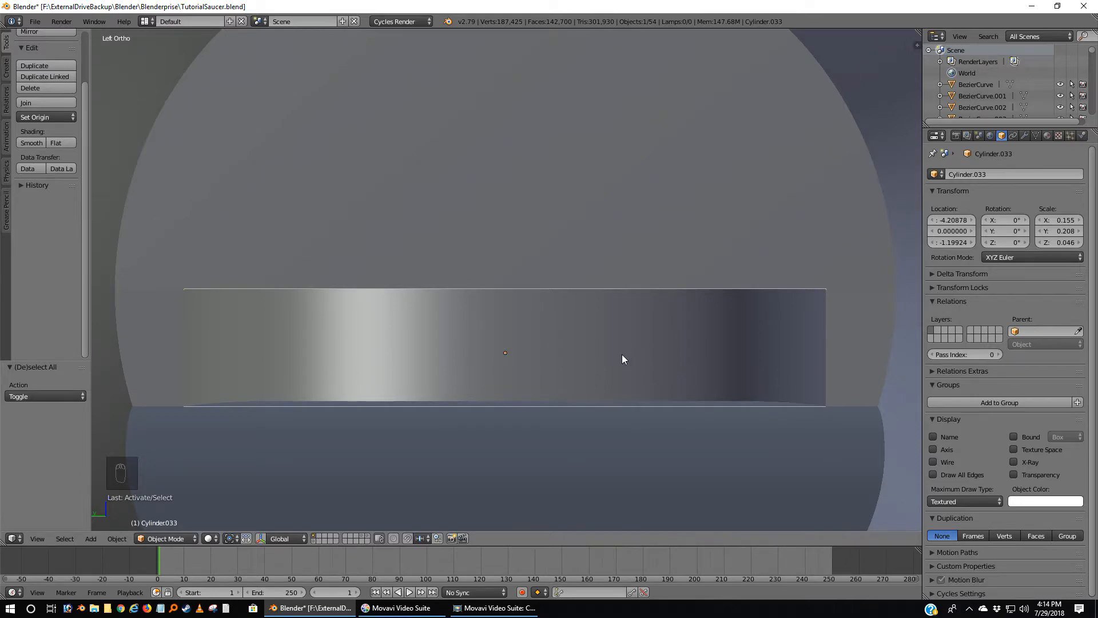
key("z")
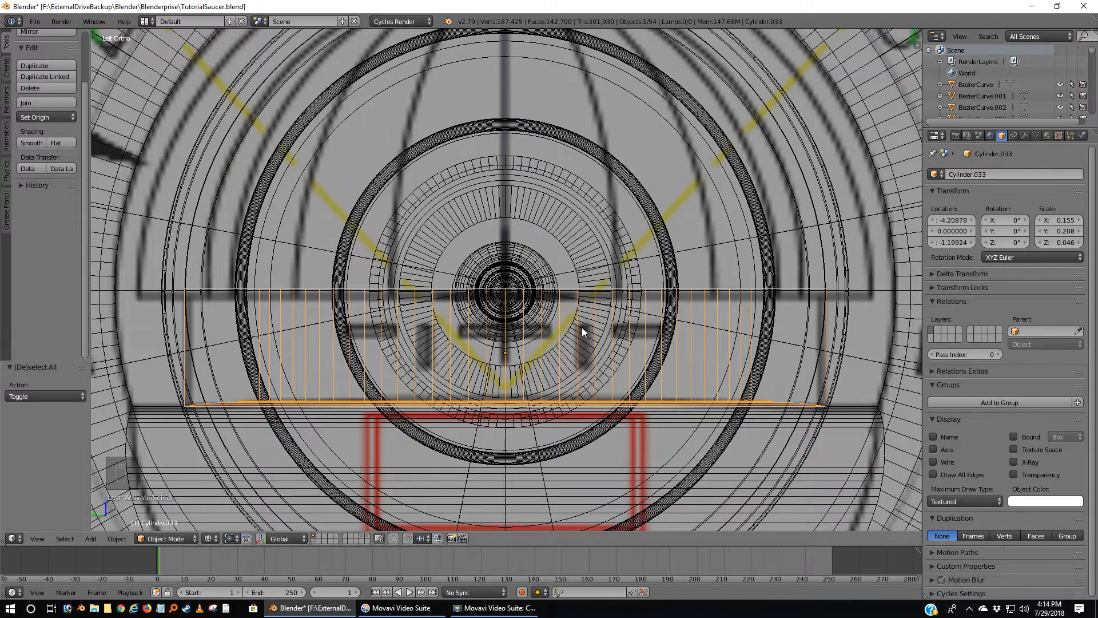
key("Tab")
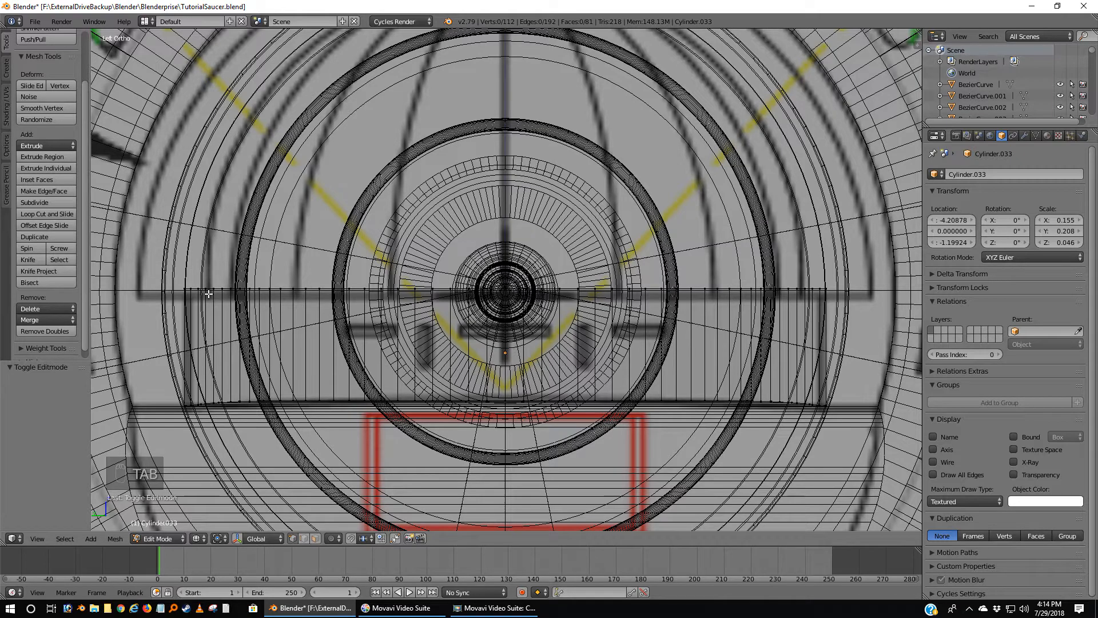
key("a")
key("a")
key("a")
key("a")
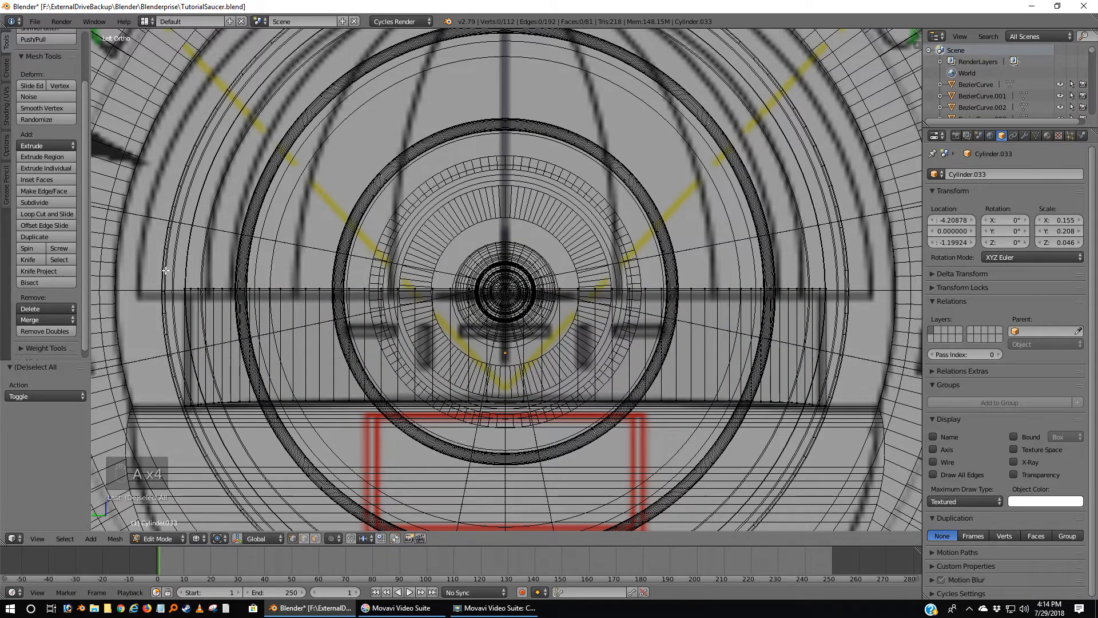
key("b")
left_click_drag(165, 270, 829, 351)
Move the selected top vertices down along Z by about 0.00096 to line up with the hull's horizontal edge.
middle_click_drag(875, 326, 659, 314, "shift")
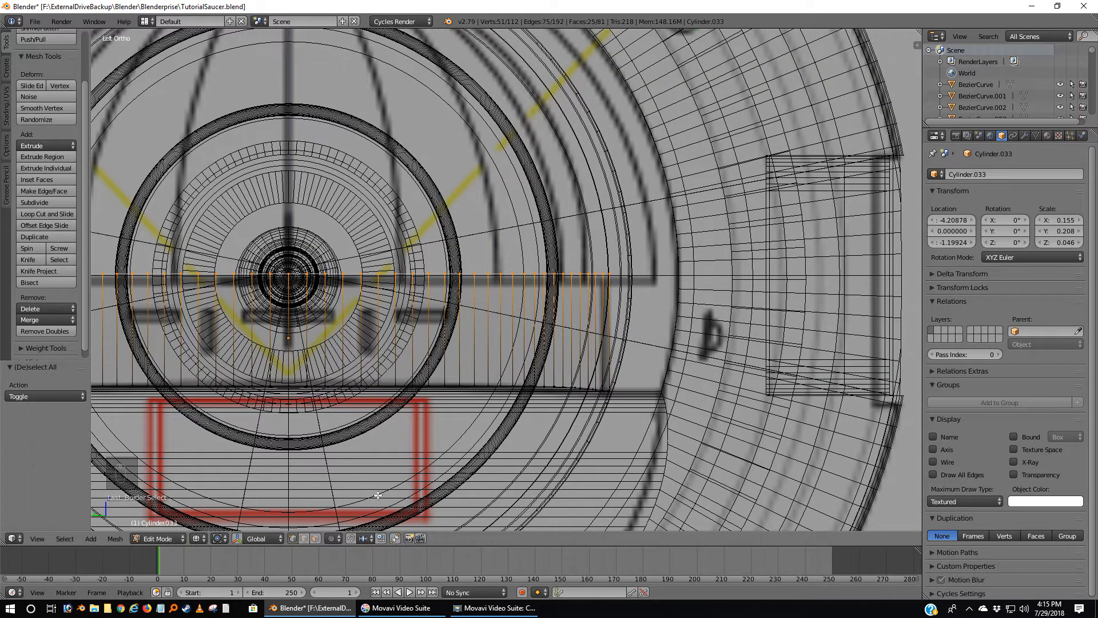
scroll(715, 314, "up", 10)
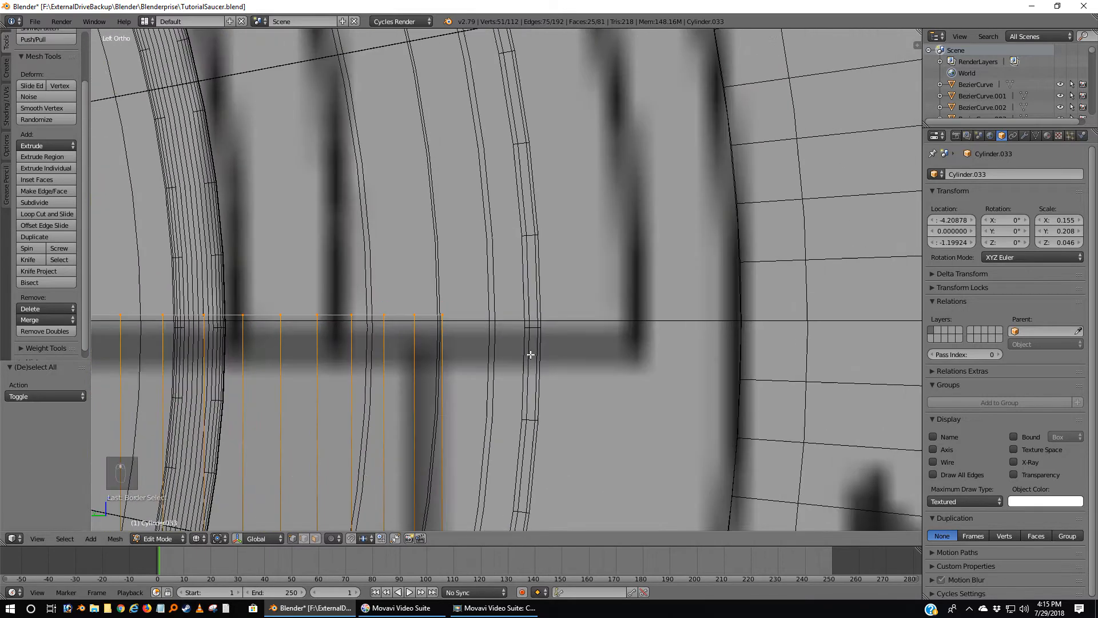
scroll(588, 368, "up", 8)
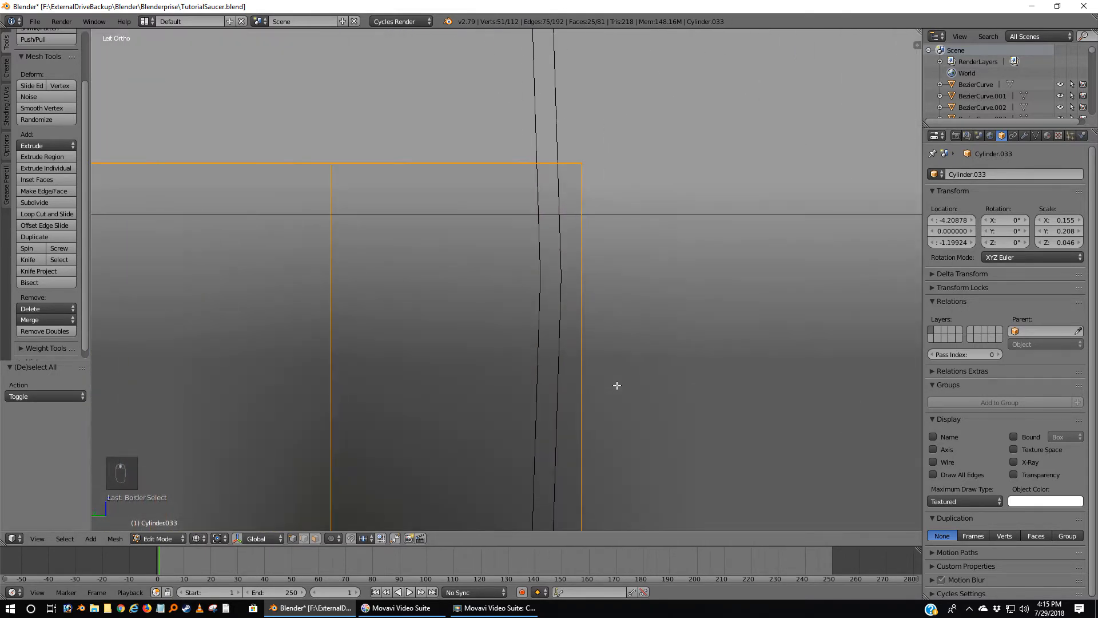
scroll(617, 385, "up", 3)
middle_click_drag(688, 290, 575, 396, "shift")
scroll(596, 466, "up", 4)
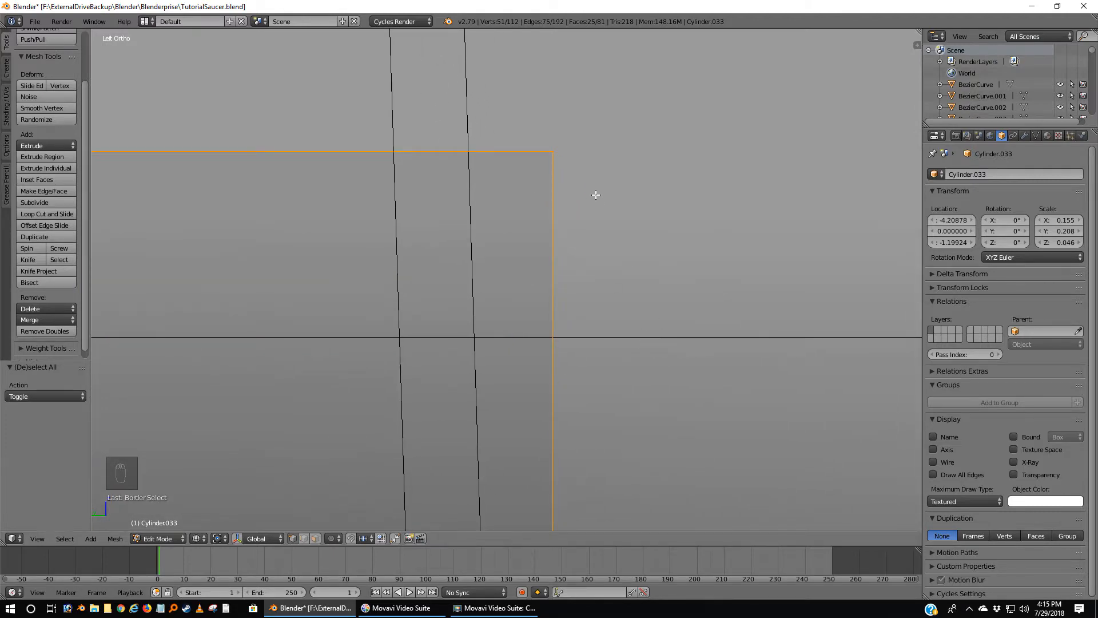
key("g")
key("z")
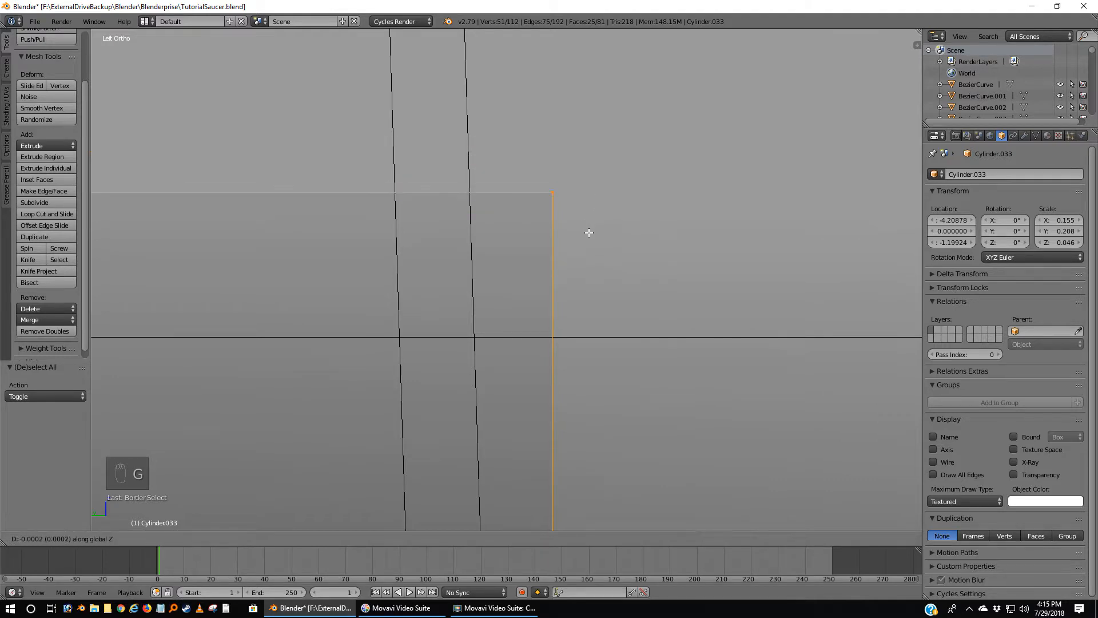
left_click(583, 379)
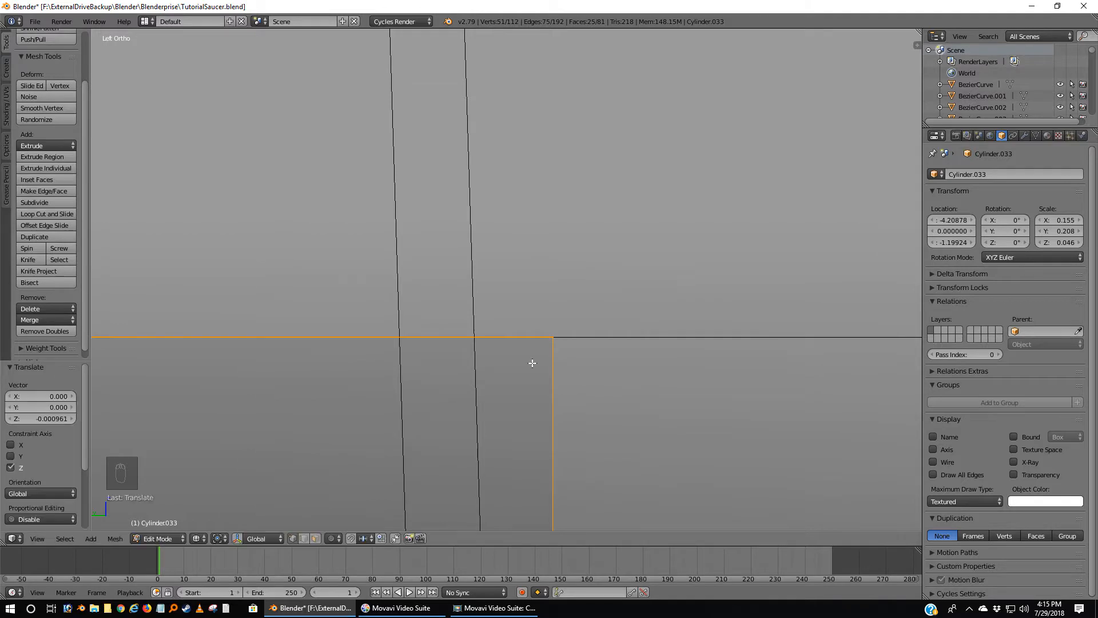
Fine-tune the top vertices' alignment with the hull edge by moving them another 0.000001 down along Z.
middle_click_drag(529, 363, 584, 279, "shift")
scroll(606, 280, "up", 5)
scroll(529, 213, "up", 3, "shift")
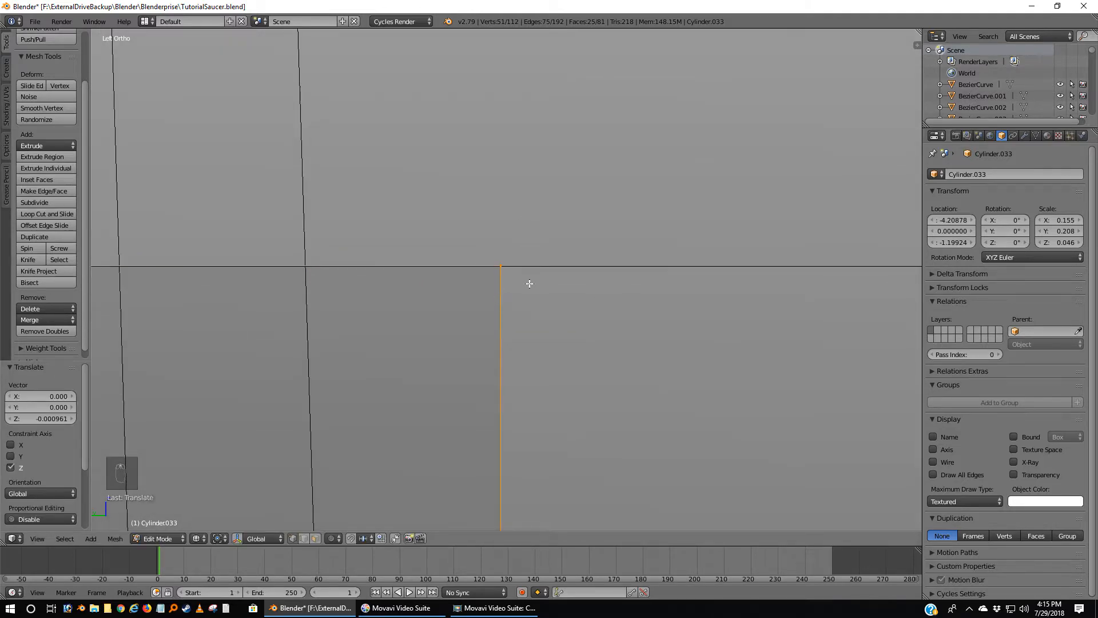
key("g")
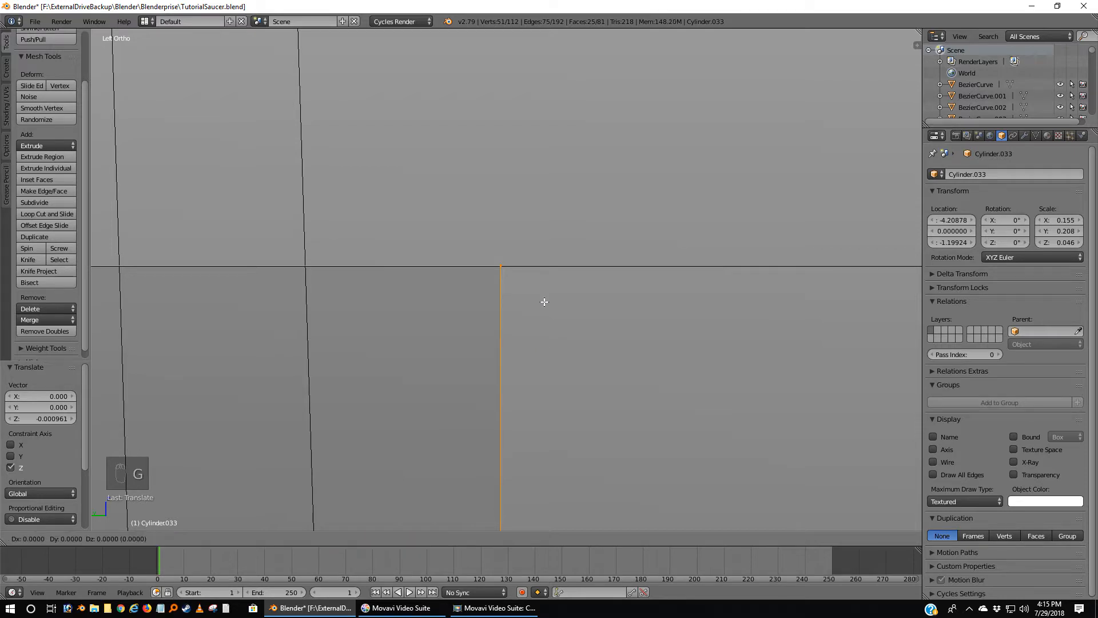
key("z")
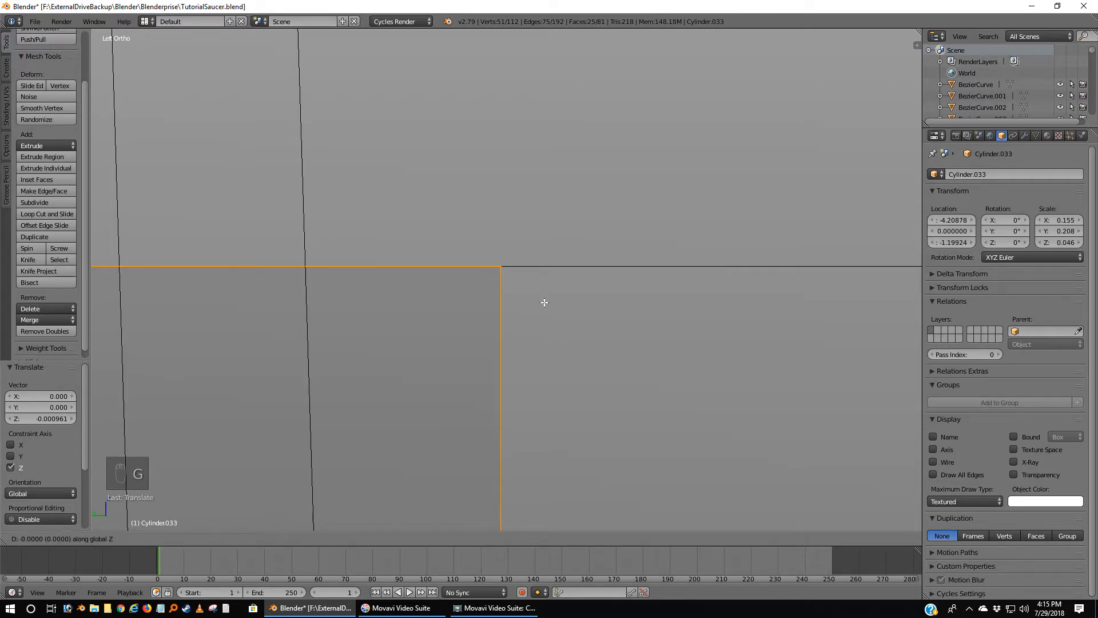
left_click(543, 301)
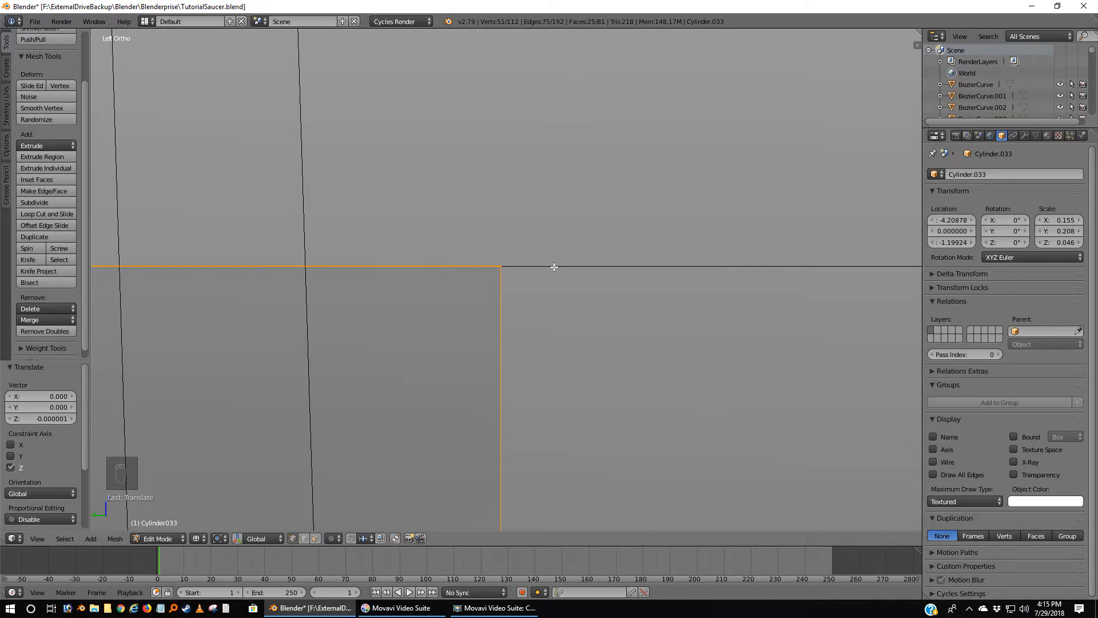
Deselect the vertices, return to solid shading and Object Mode, and deselect the half-round cylinder.
key("a")
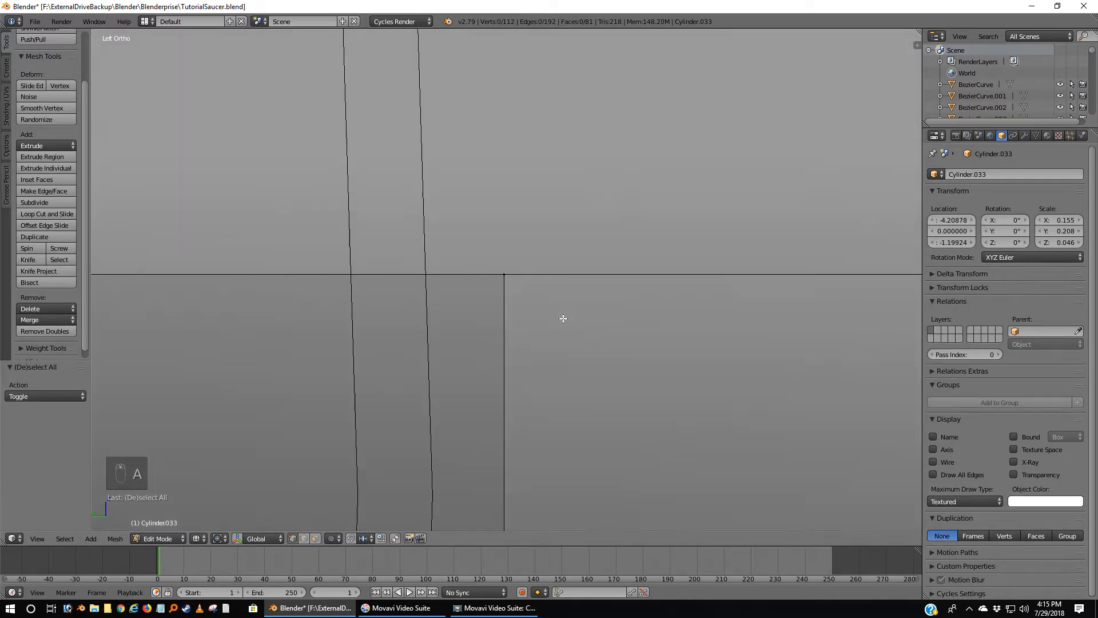
key("z")
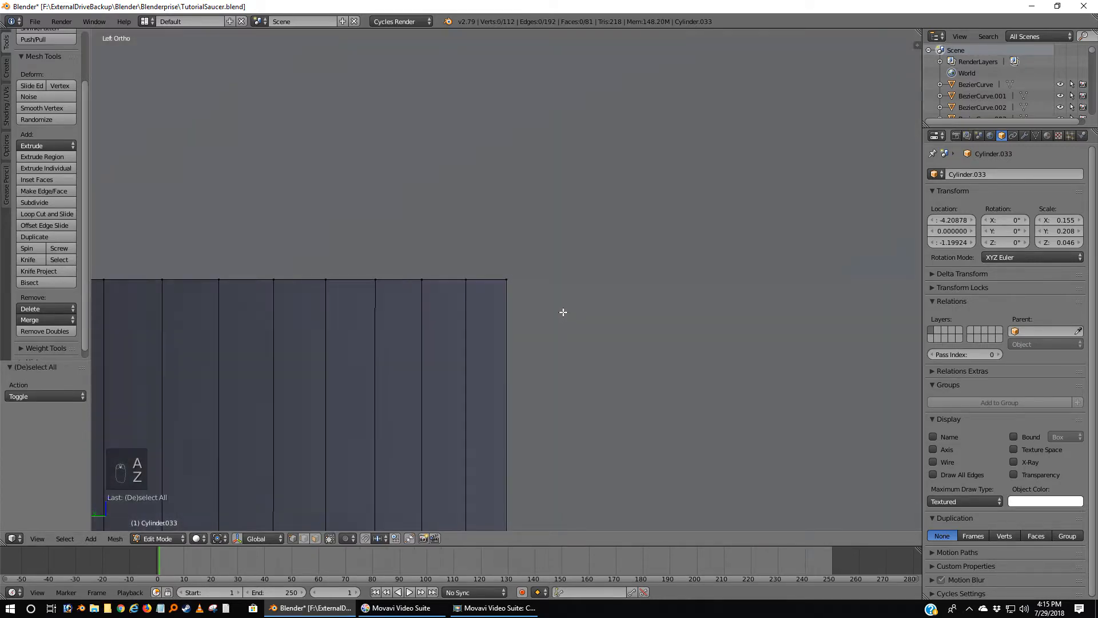
key("Tab")
middle_click_drag(563, 311, 533, 344)
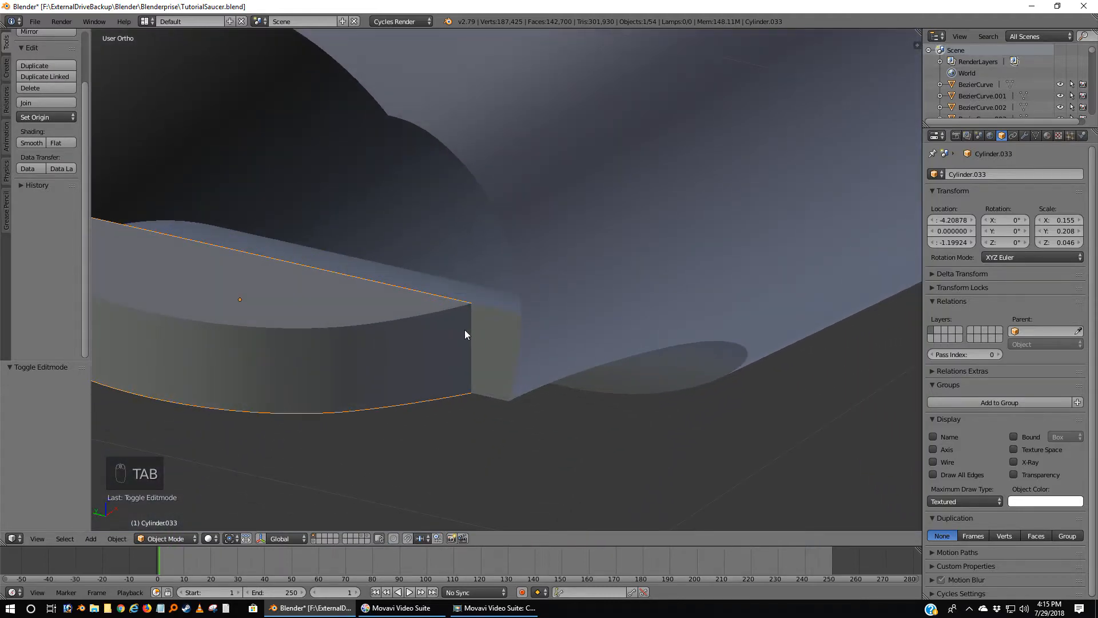
key("a")
Examine the corner where the half-round cylinder meets the hull's ledge, close up and from several angles.
scroll(454, 344, "down", 2)
scroll(455, 344, "up", 5)
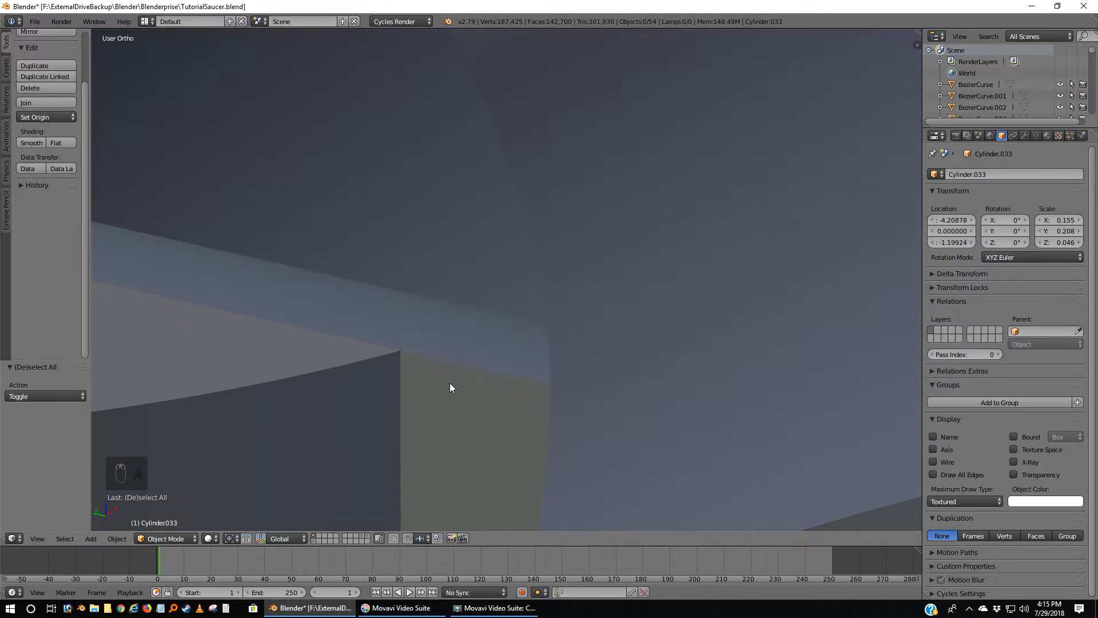
scroll(449, 383, "down", 5)
middle_click_drag(350, 381, 398, 370)
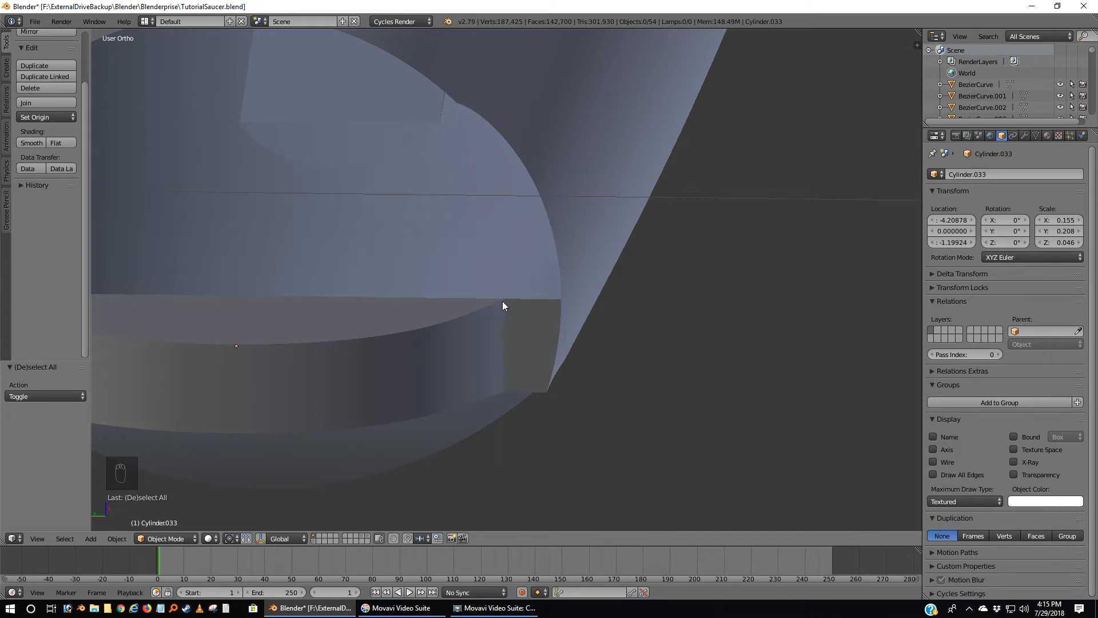
scroll(486, 321, "up", 3)
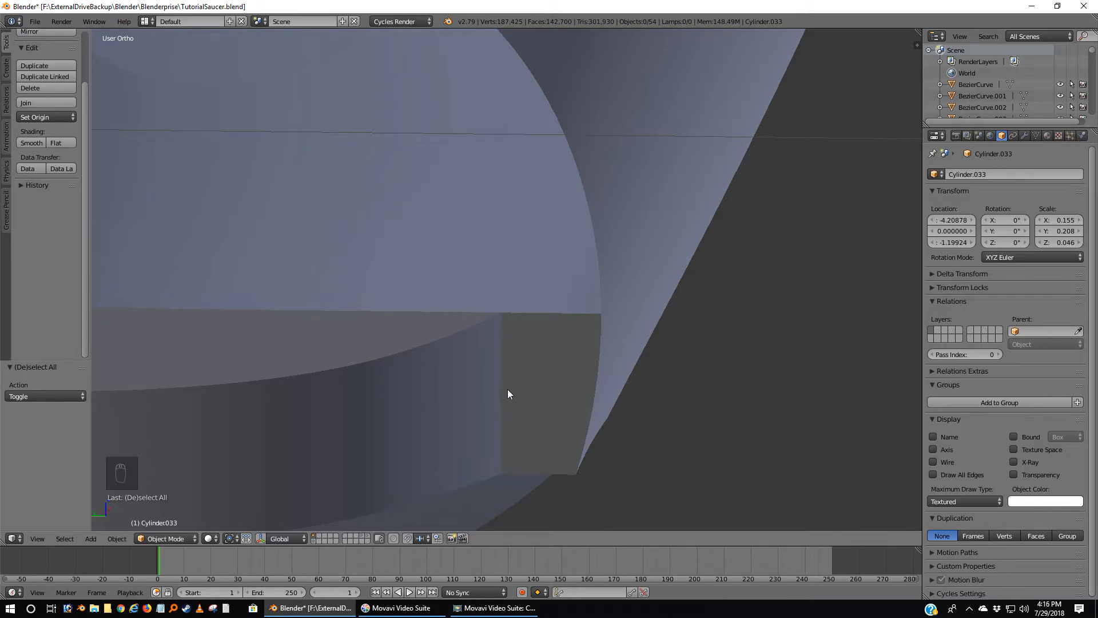
scroll(544, 307, "down", 8)
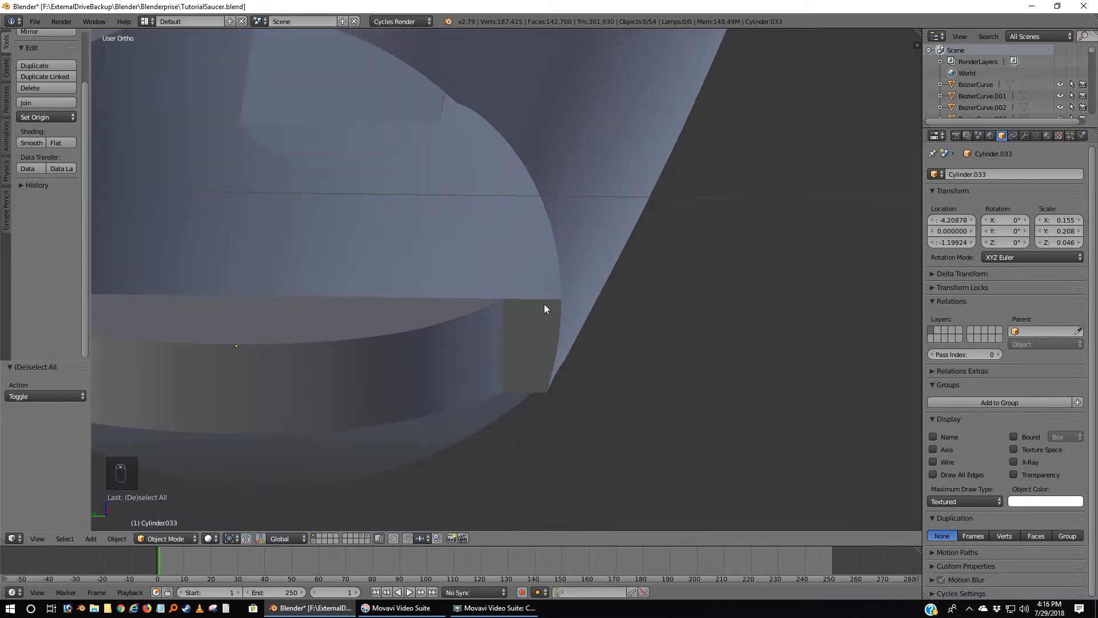
middle_click_drag(512, 292, 537, 286)
scroll(474, 295, "up", 2)
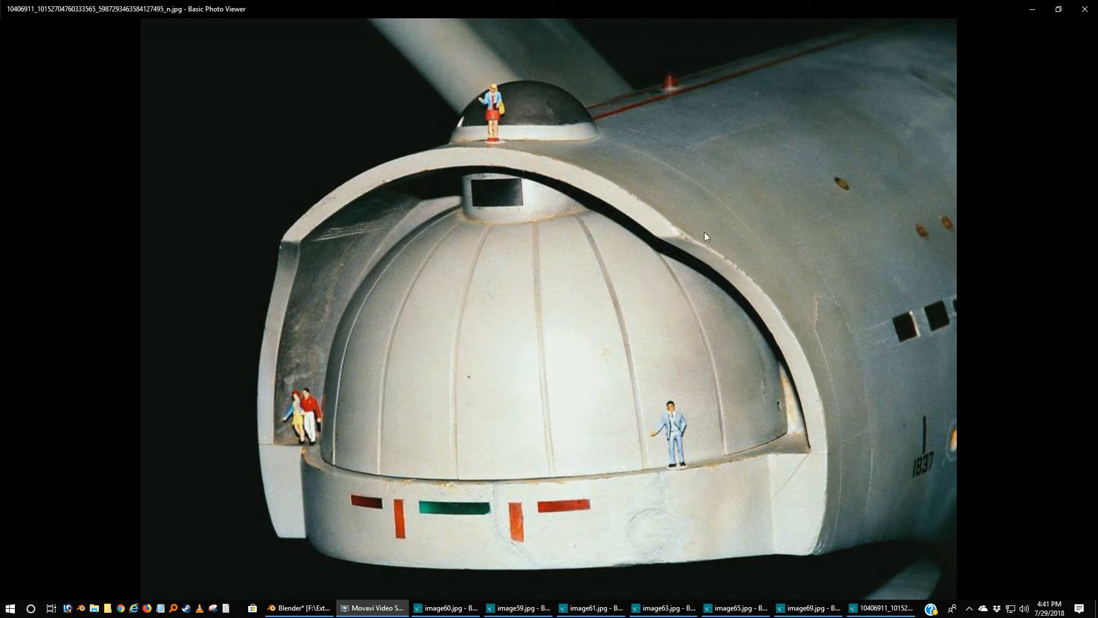
Close the reference photo showing the ribbed hangar dome with miniature figures.
left_click(1083, 10)
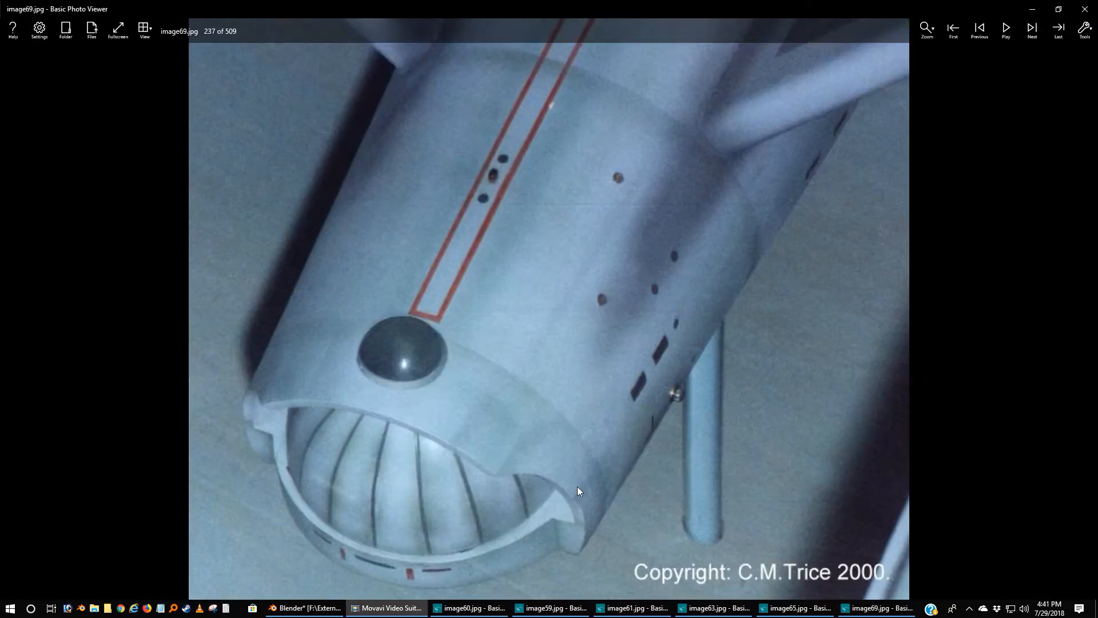
Close the remaining reference photos of the studio model and return to the Blender scene.
left_click(1084, 9)
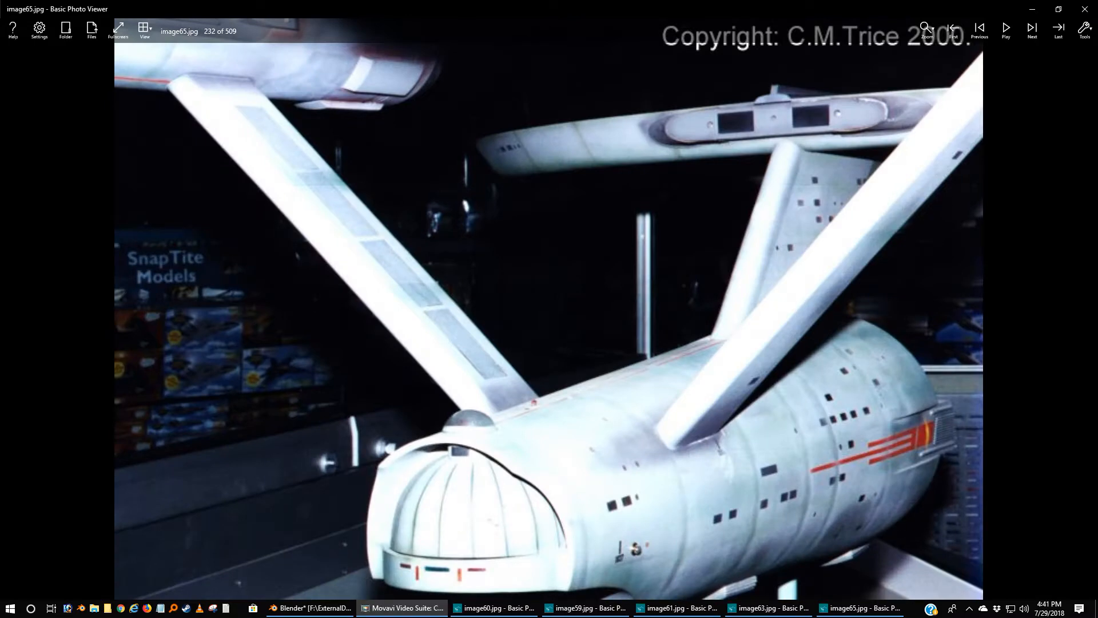
left_click(1085, 9)
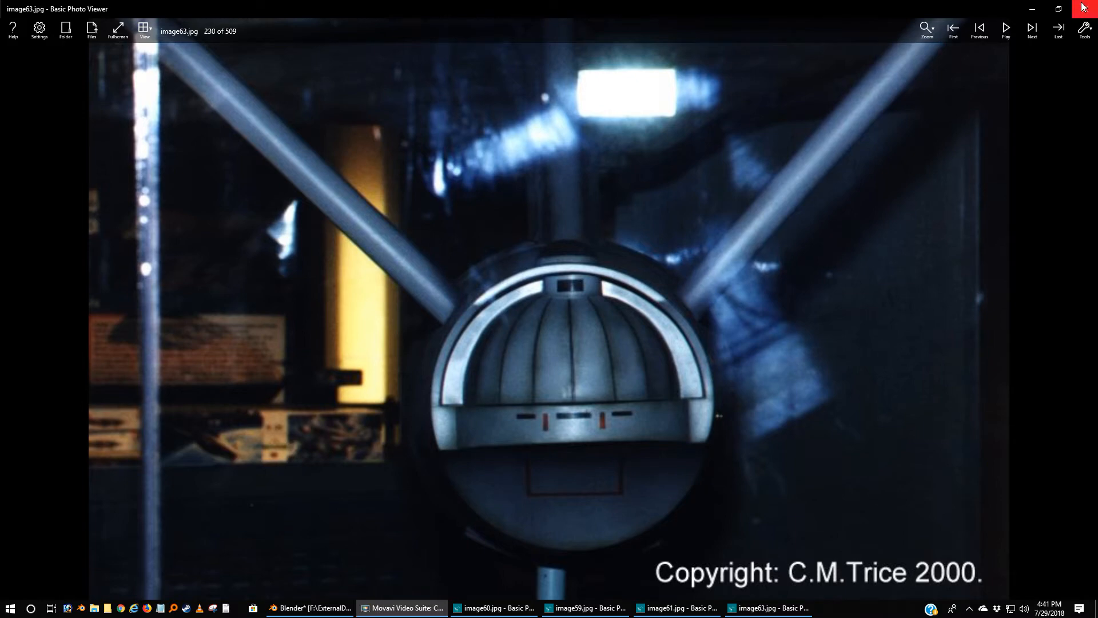
left_click(1085, 9)
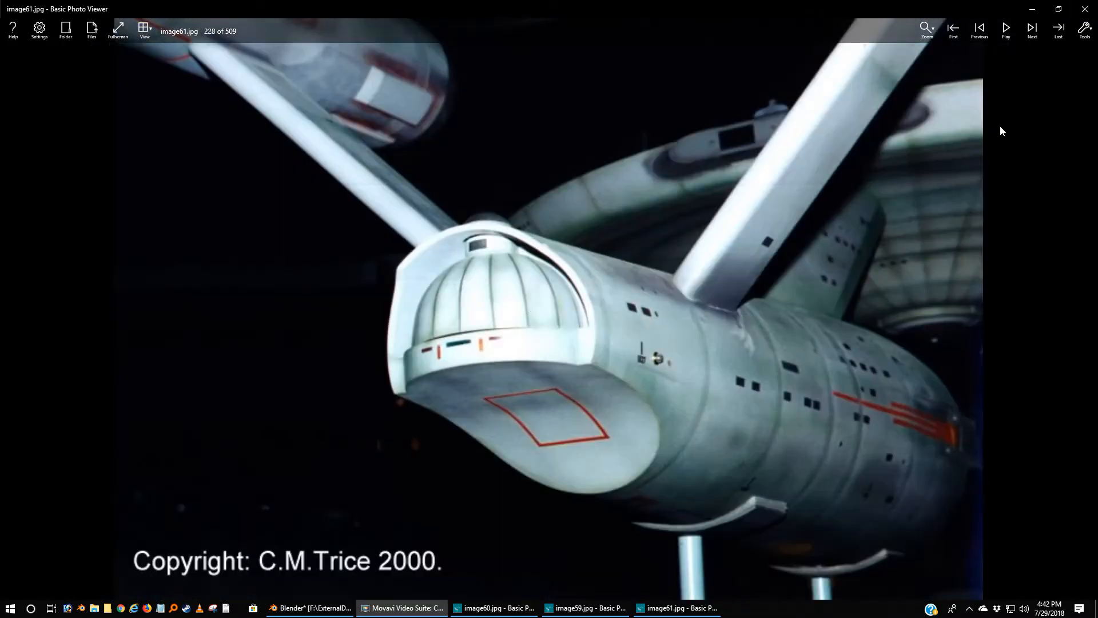
left_click(1084, 10)
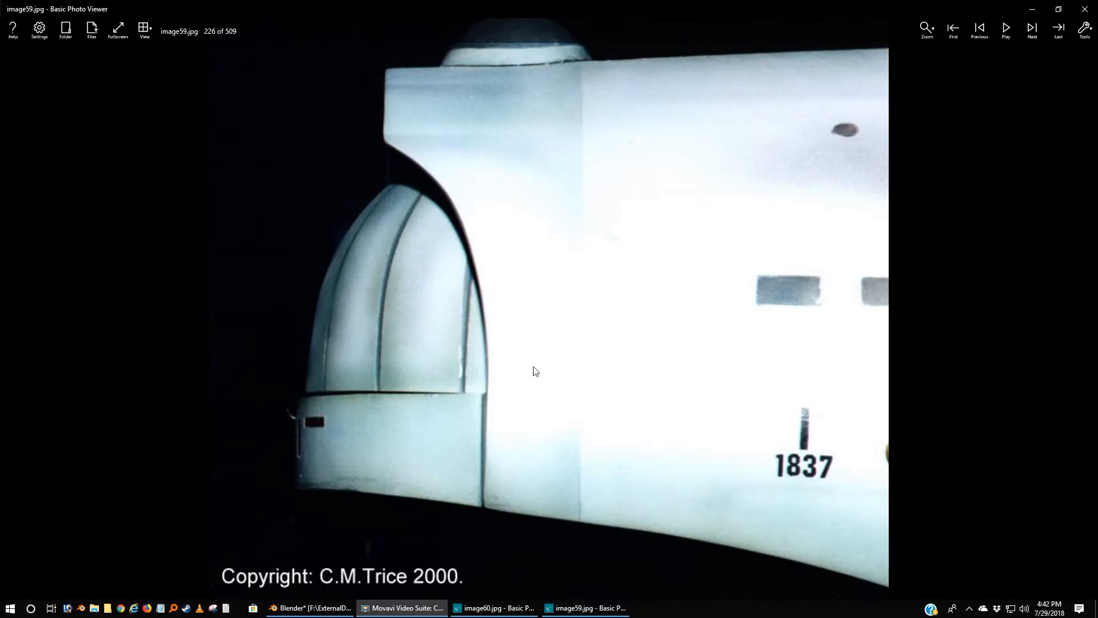
left_click(1093, 9)
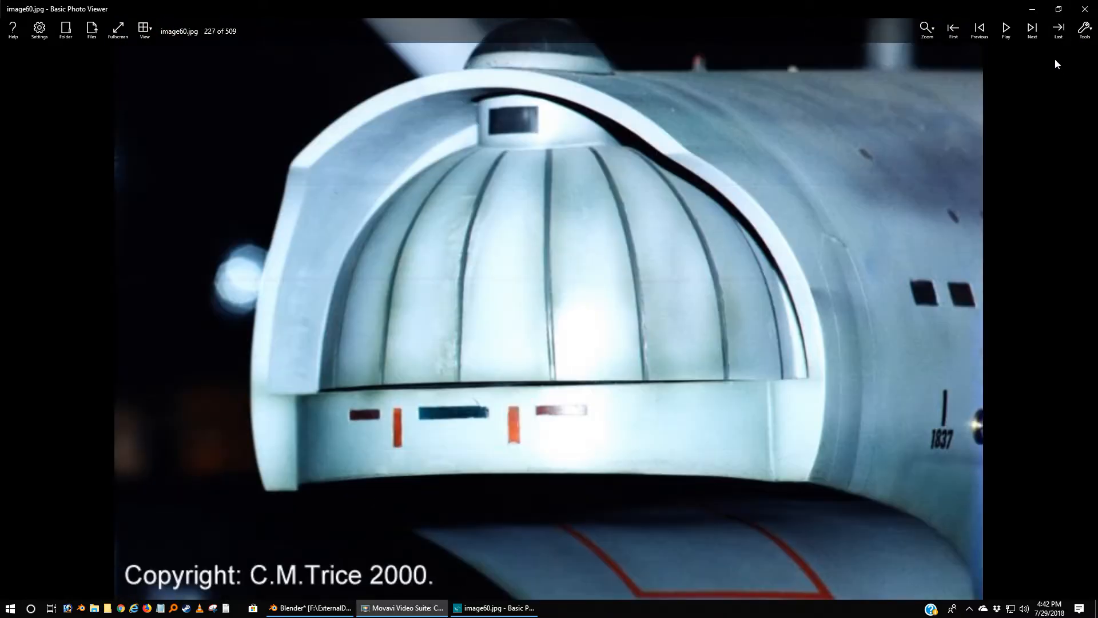
left_click(1084, 9)
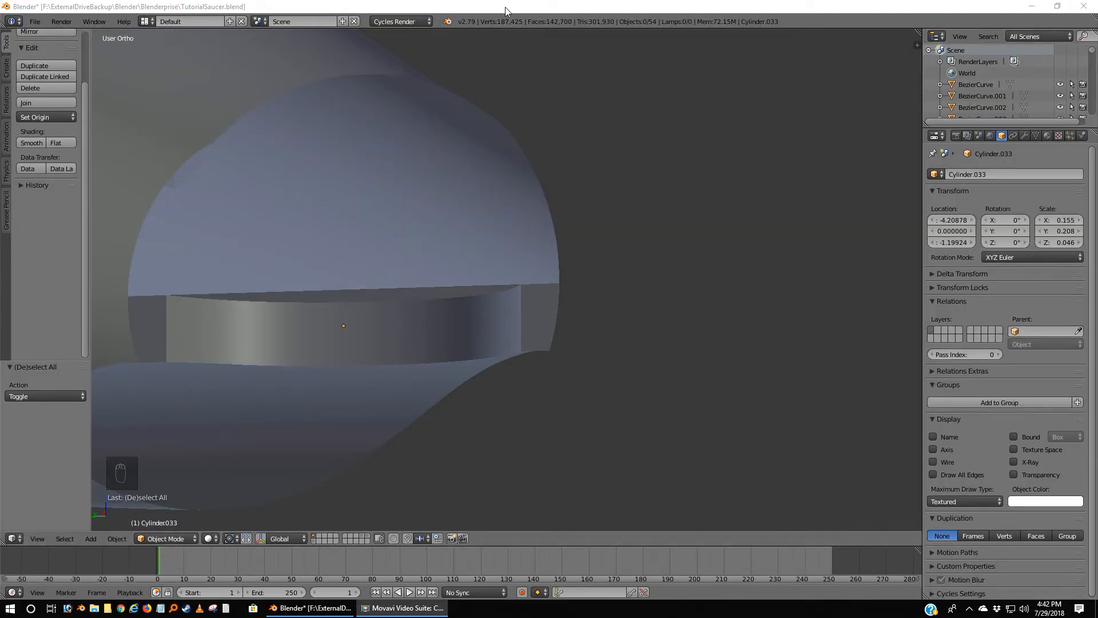
Duplicate the aft portion of the hull mesh in place, back past the hangar opening, and separate it into its own object.
right_click(537, 179)
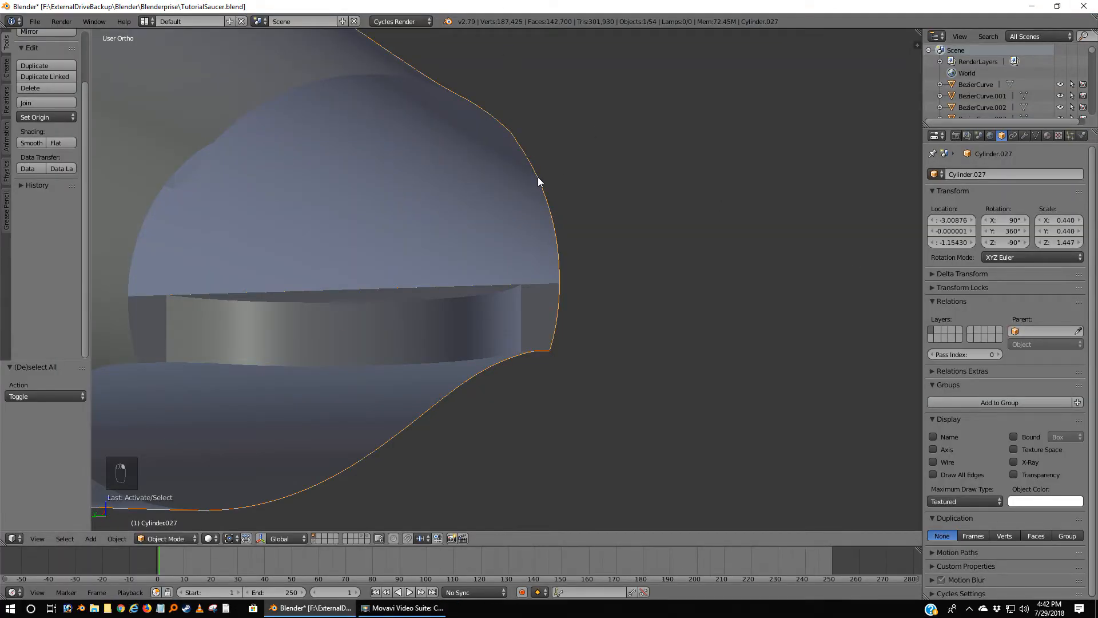
key("KP_1")
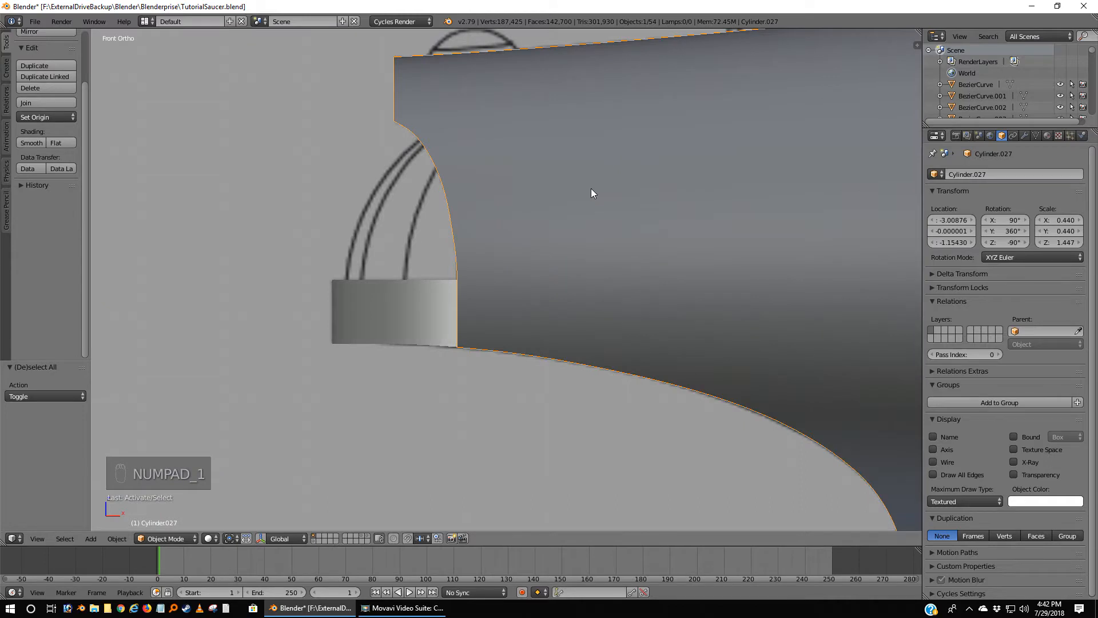
key("z")
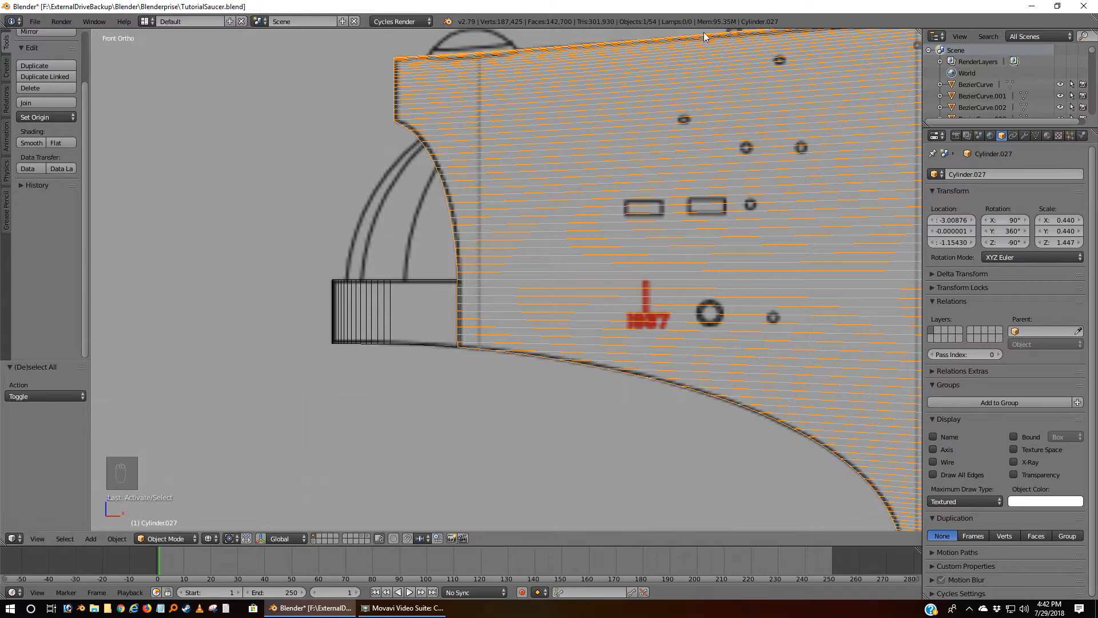
key("Tab")
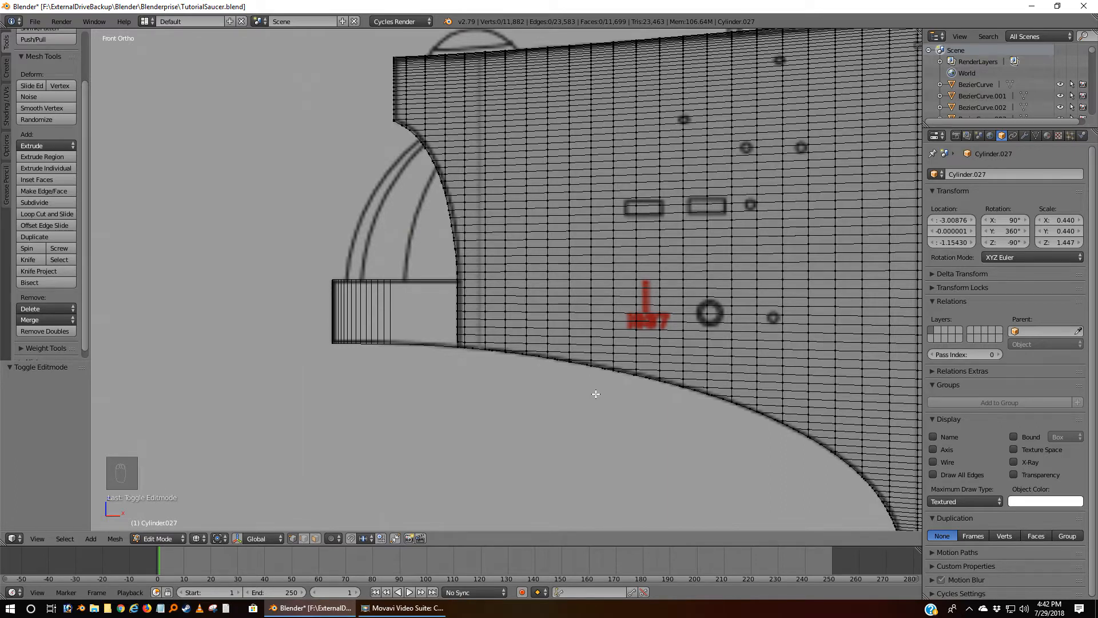
key("b")
left_click_drag(596, 394, 355, 33)
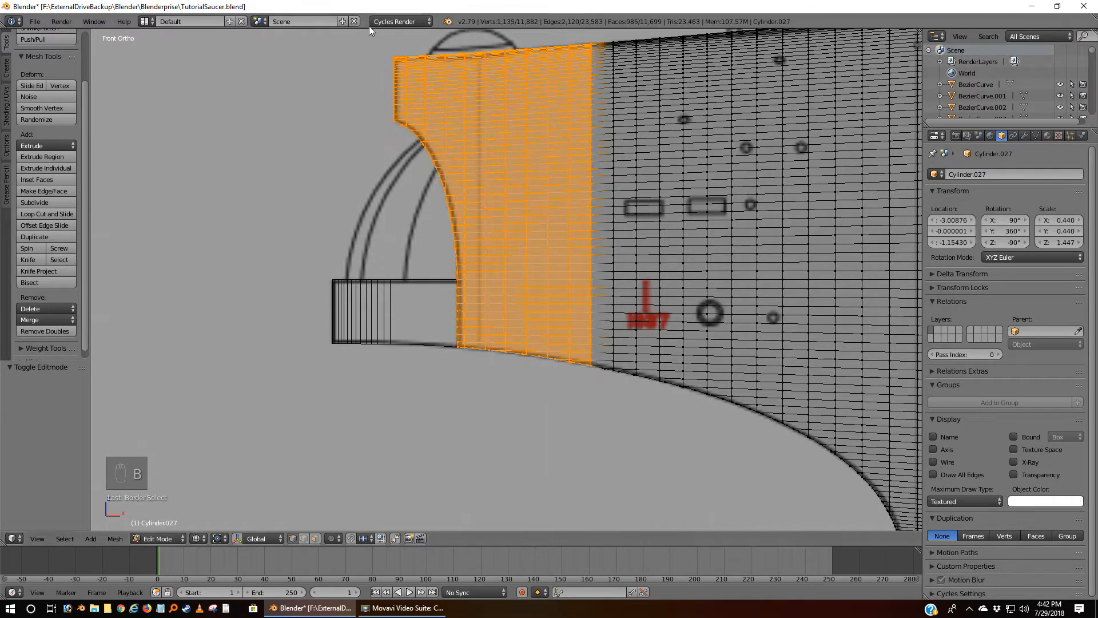
key("shift+d")
left_click(353, 71)
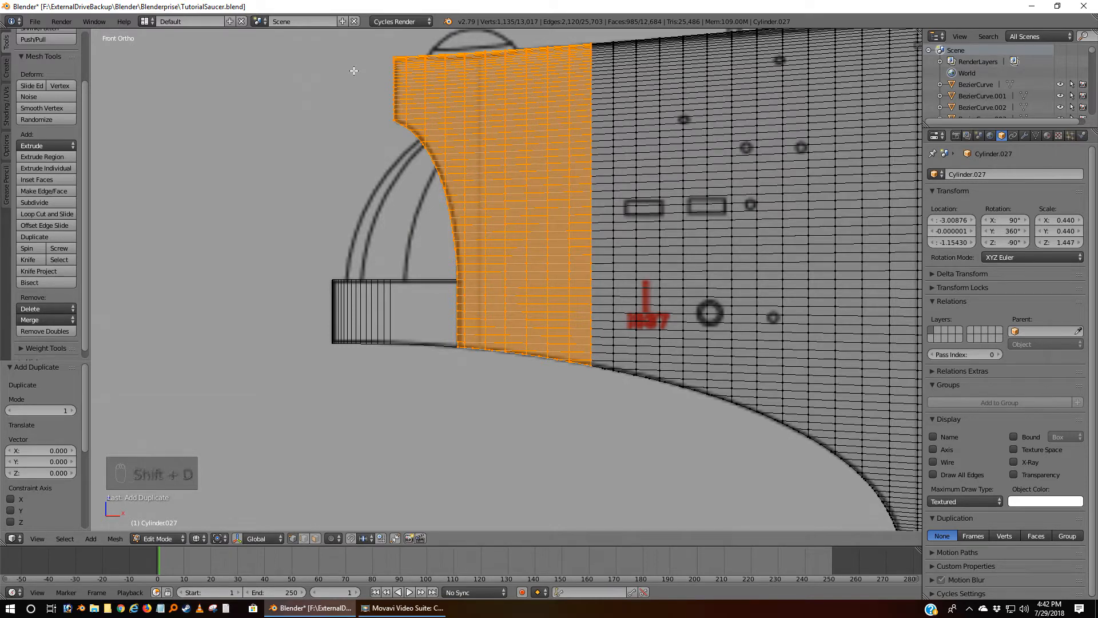
key("p")
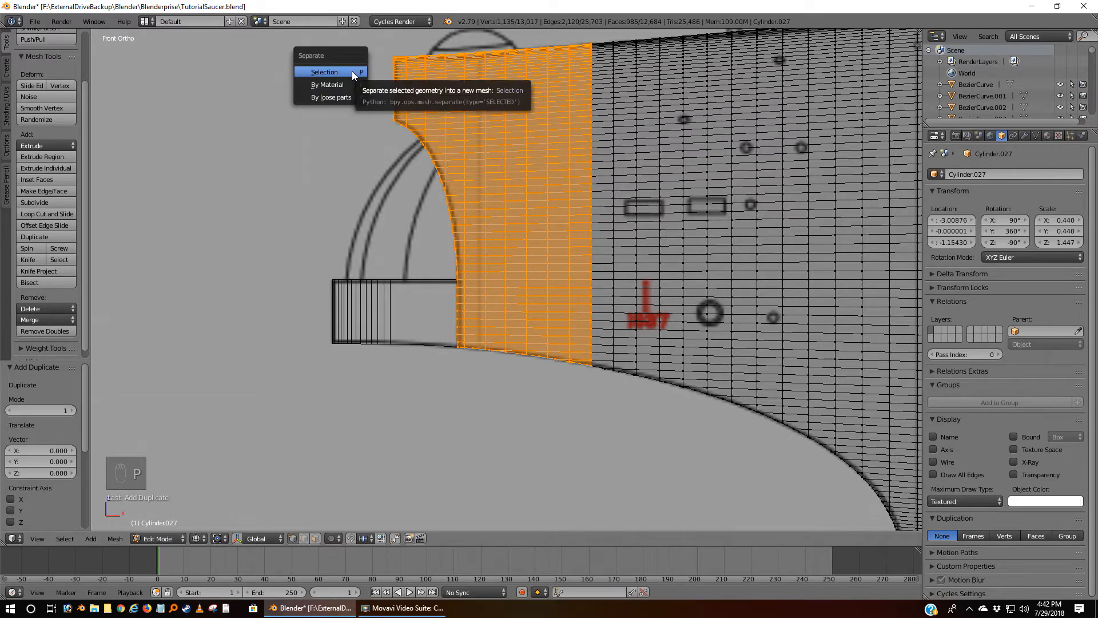
left_click(345, 75)
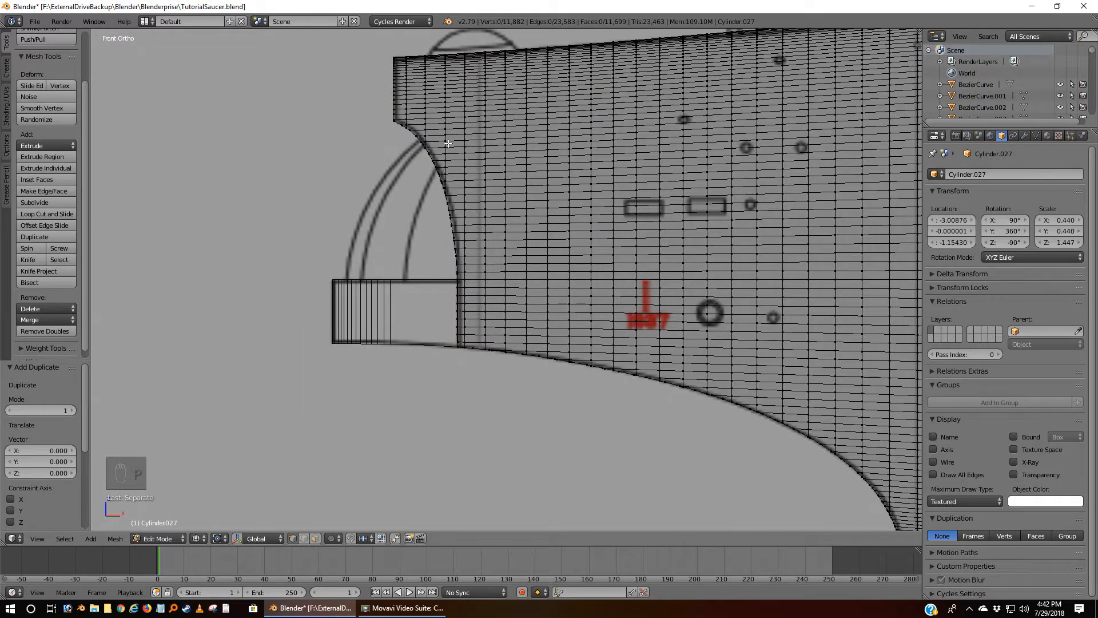
key("Tab")
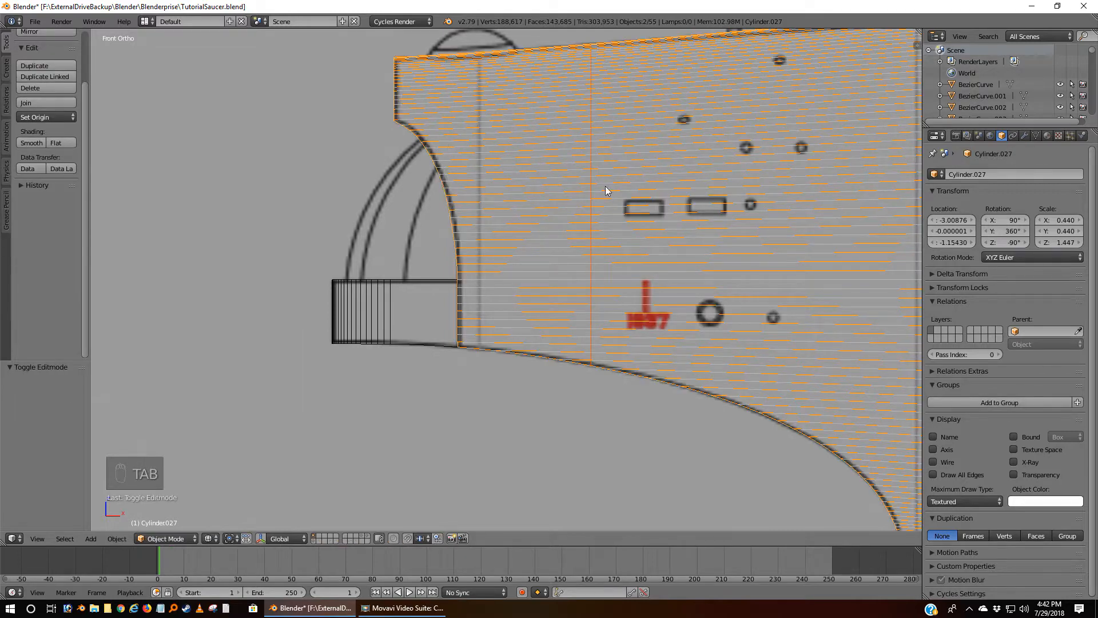
right_click(513, 255)
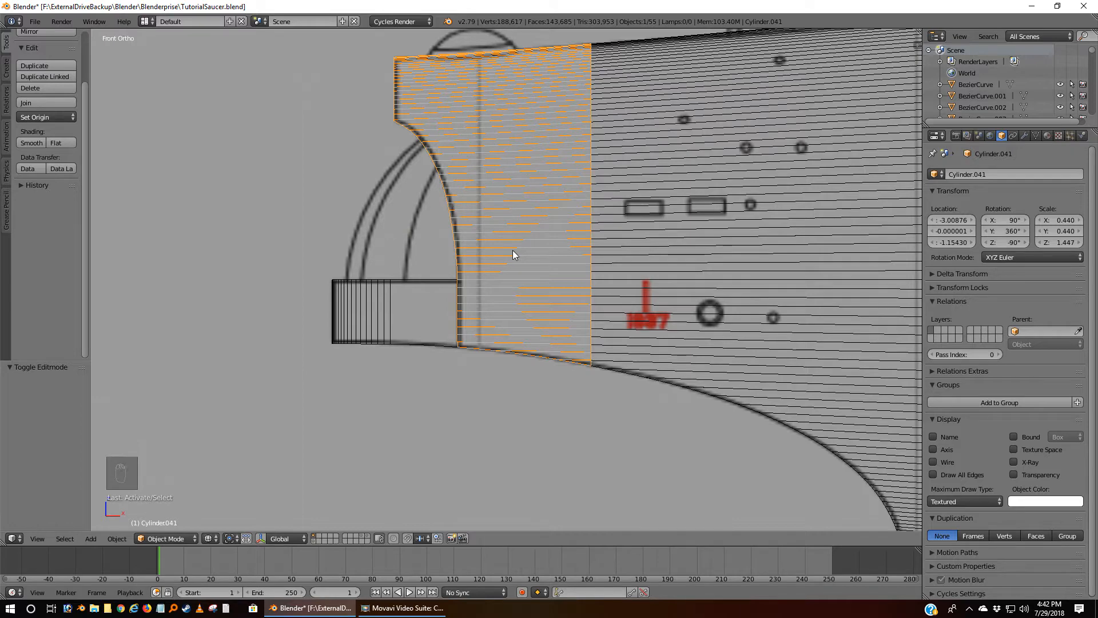
Delete the main hull's vertices that overlap the separated aft section, keeping the shared seam, and return to solid-shaded Object Mode.
right_click(697, 171)
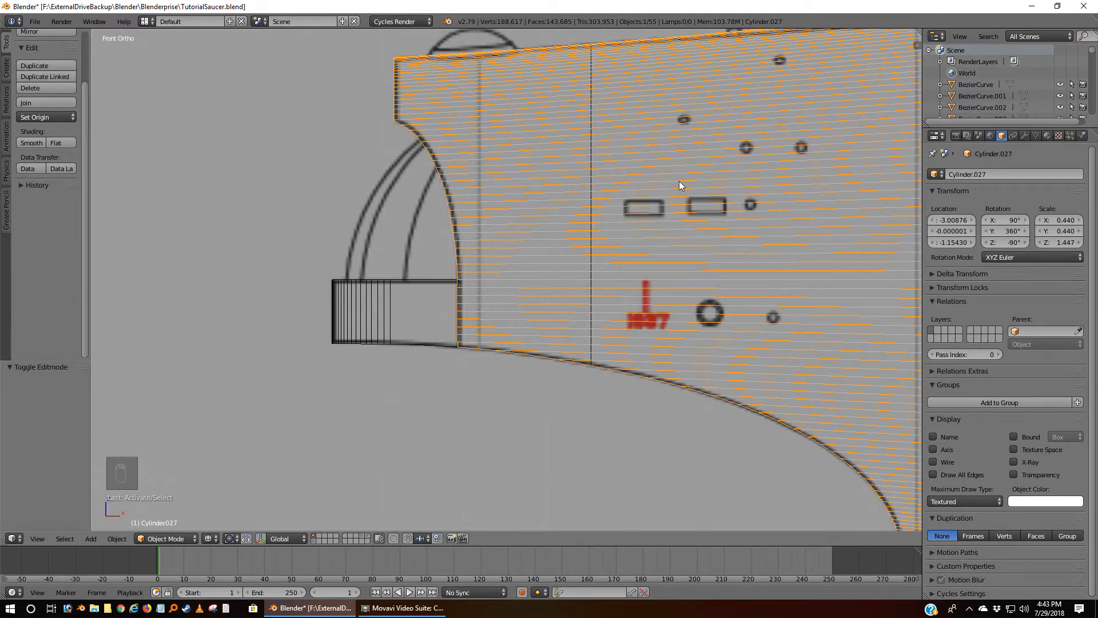
key("Tab")
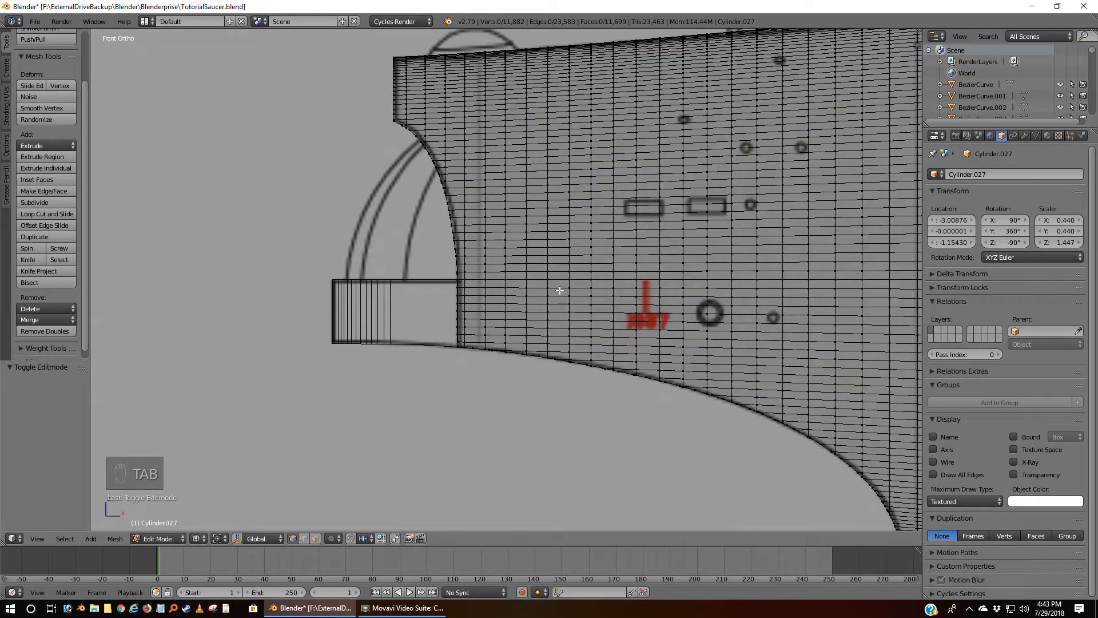
key("Tab")
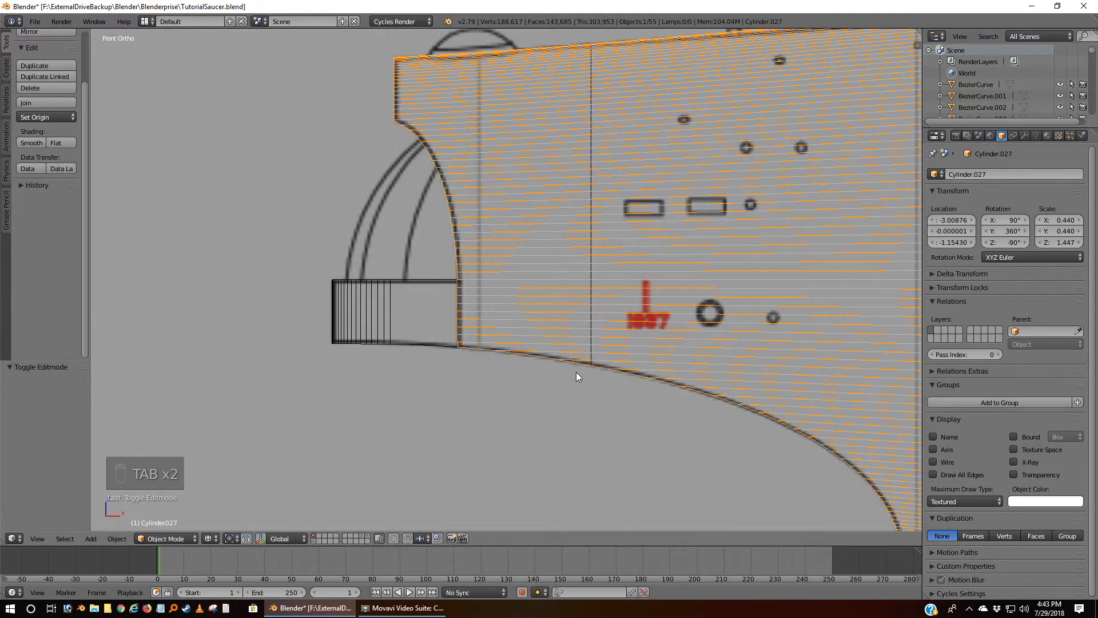
key("Tab")
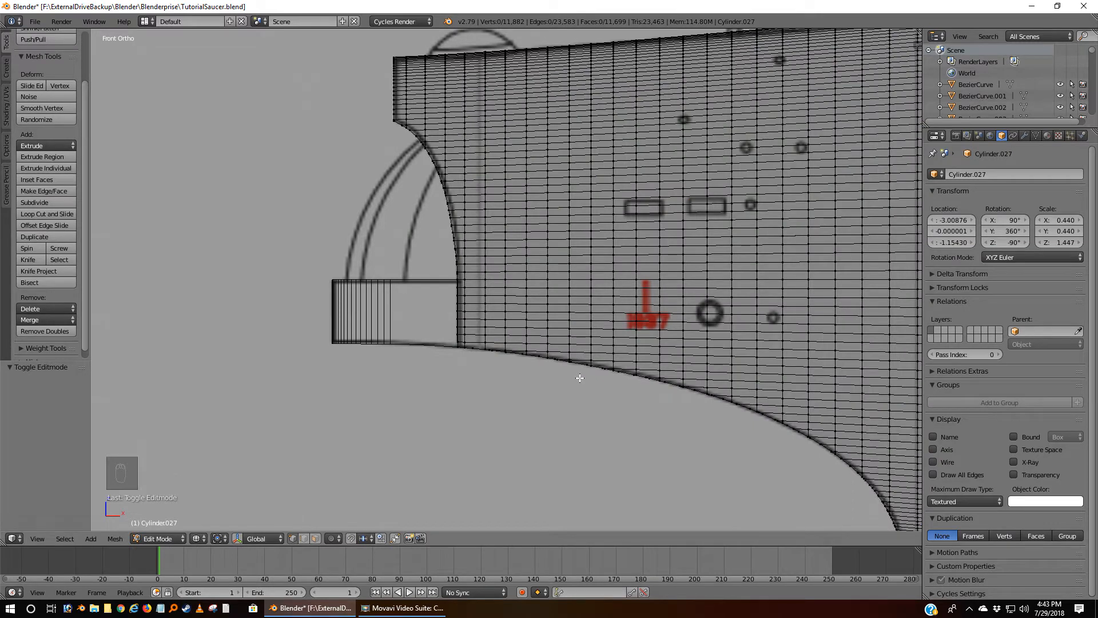
key("b")
left_click_drag(580, 377, 392, 54)
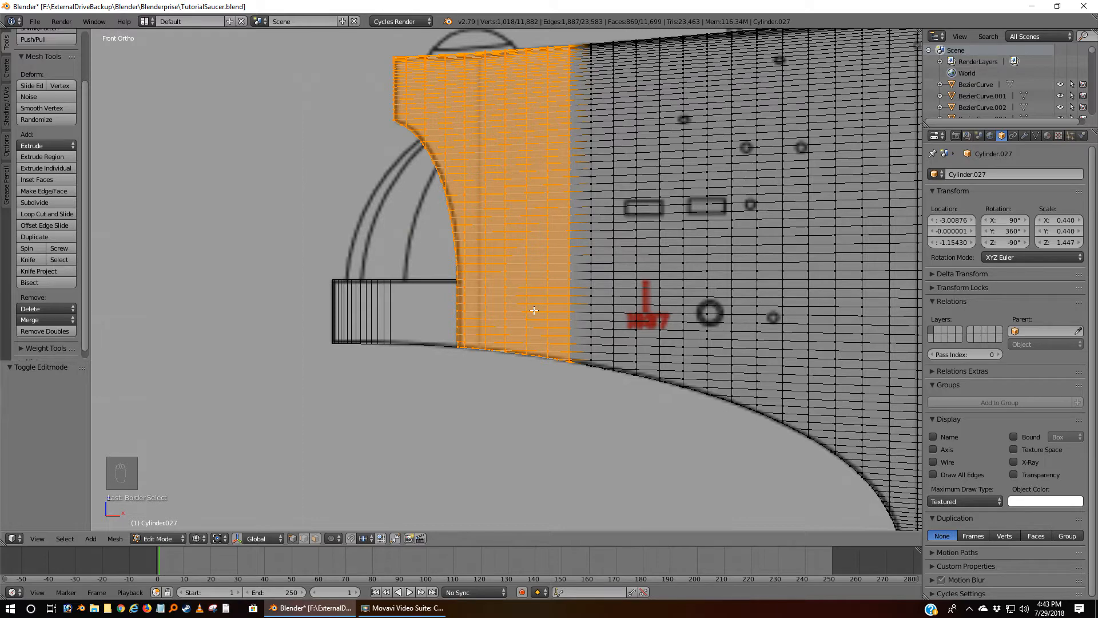
key("x")
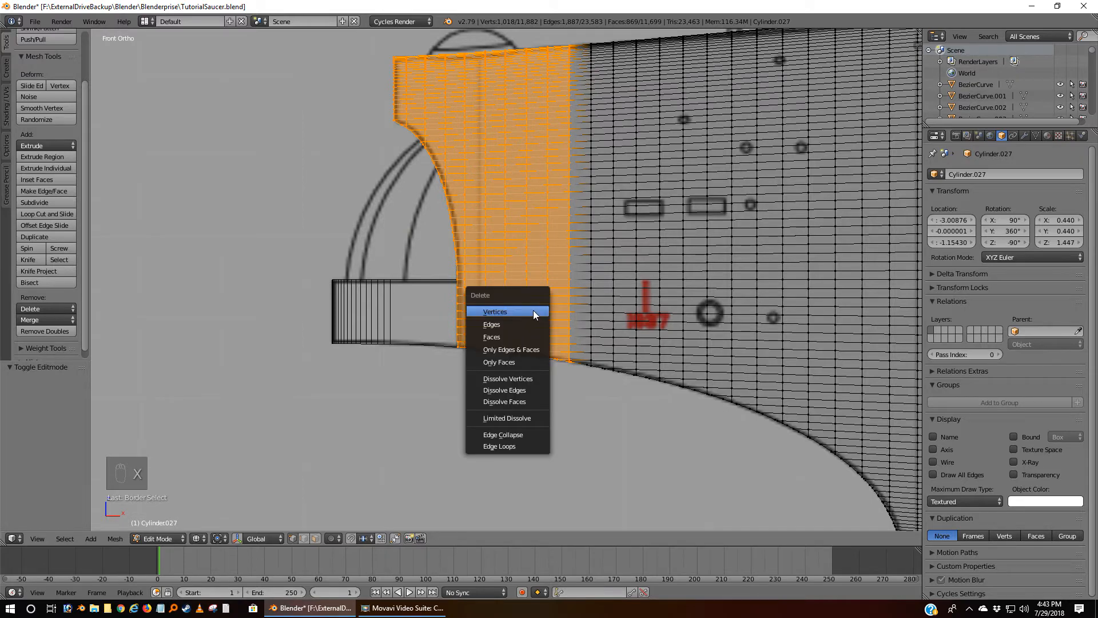
left_click(534, 313)
key("Tab")
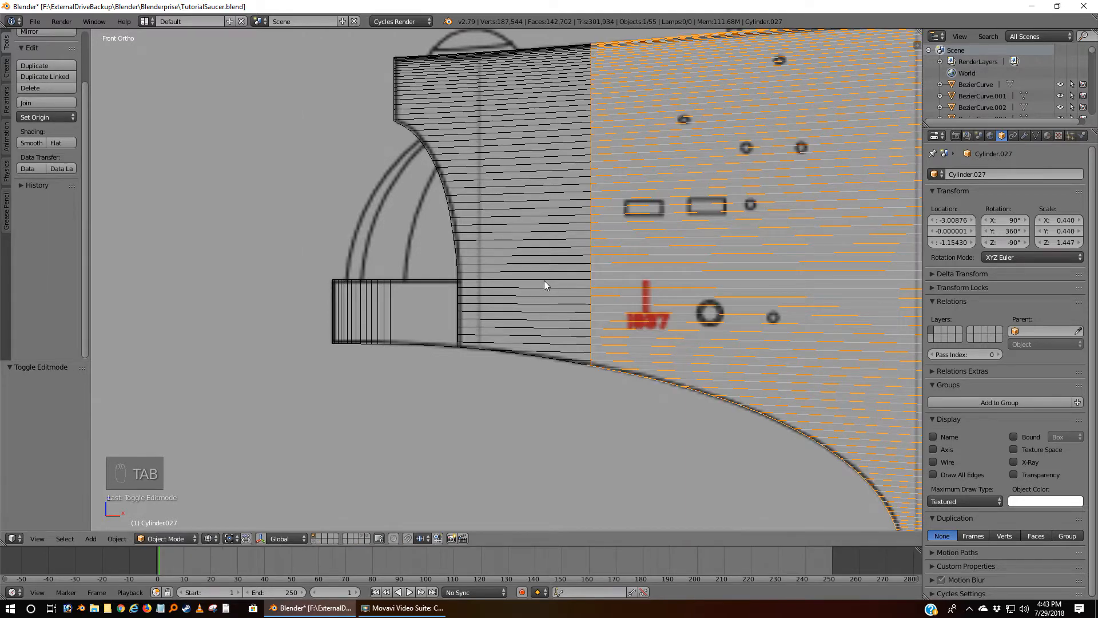
key("z")
Check the split at the seam by selecting the aft section and the main hull in turn.
right_click(553, 140)
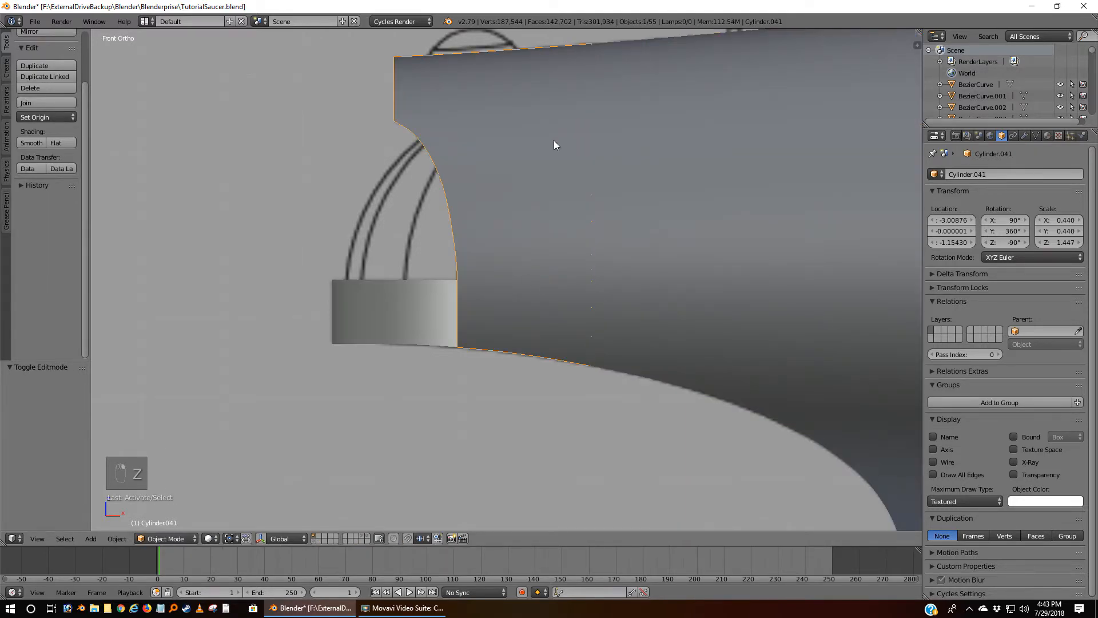
right_click(640, 143)
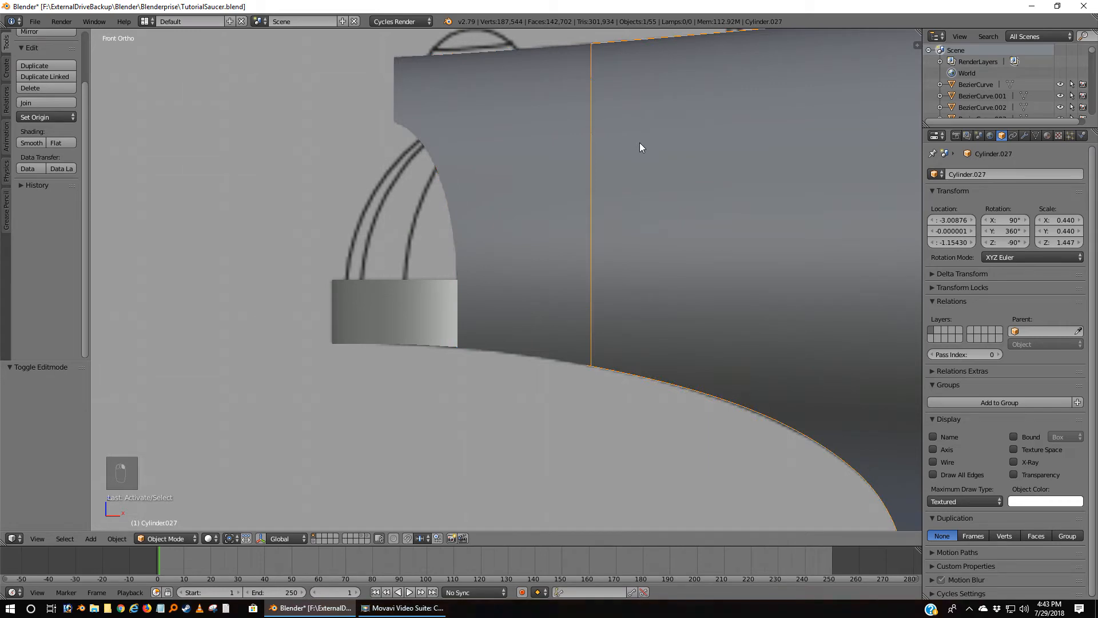
key("Tab")
key("Tab")
Select the separated aft hull section and apply its Edge Split modifier.
right_click(539, 258)
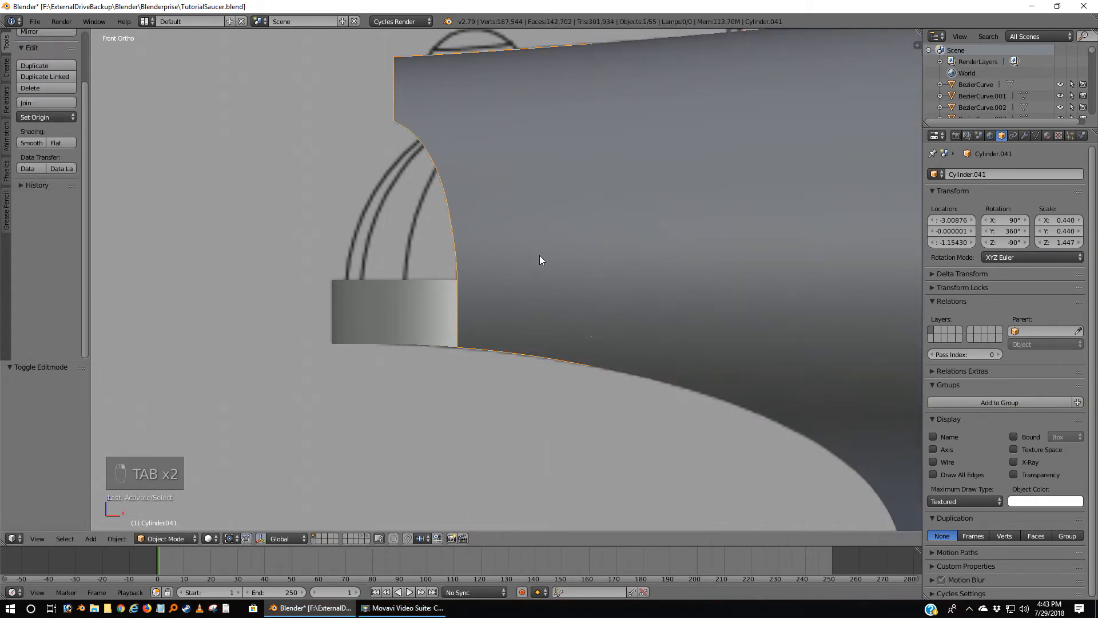
middle_click_drag(485, 179, 570, 187)
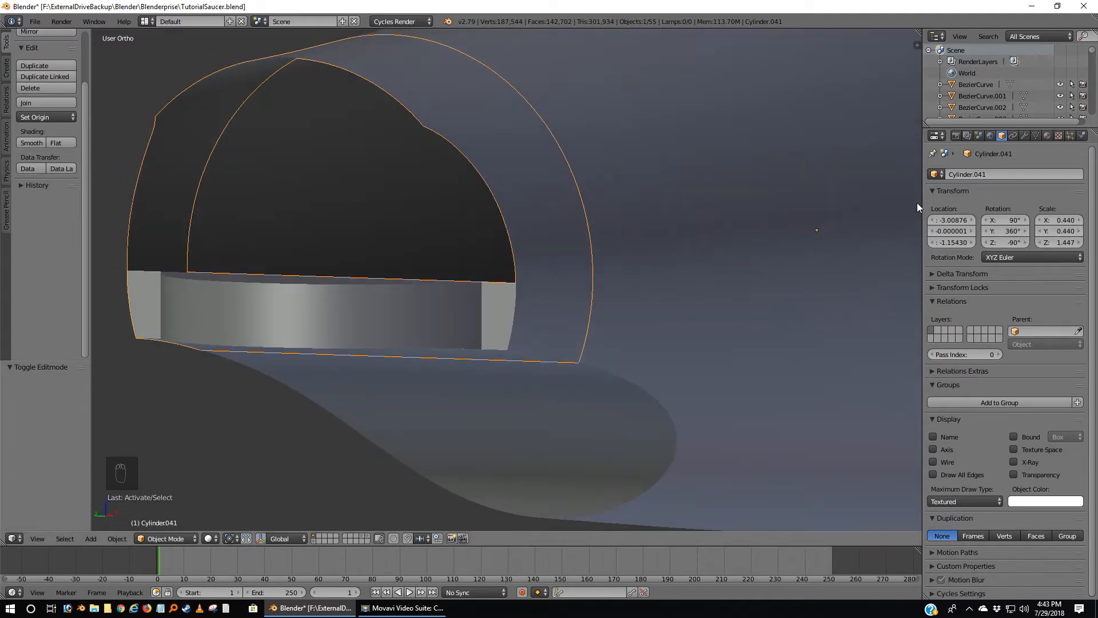
left_click(1025, 135)
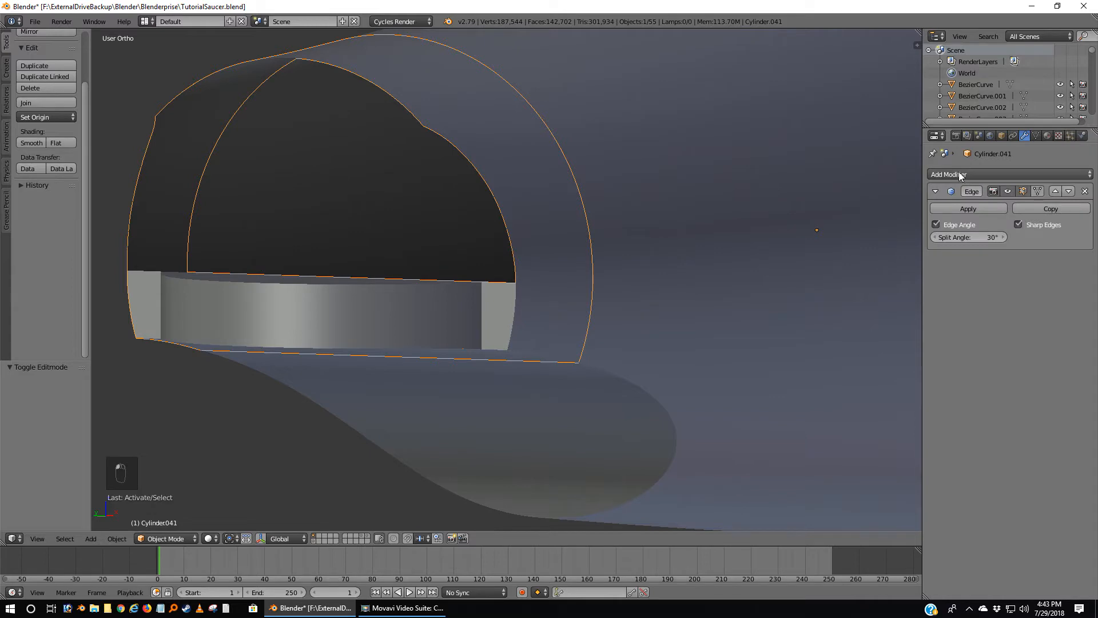
left_click(969, 210)
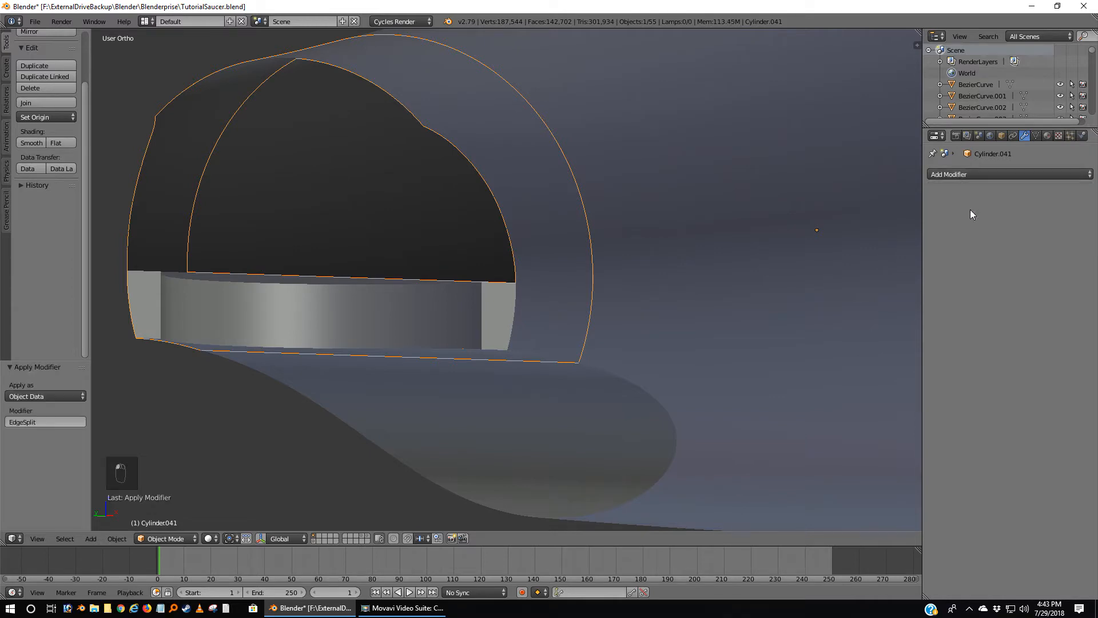
Add a Solidify modifier to the aft hull section with a thickness of 0.1.
left_click(970, 171)
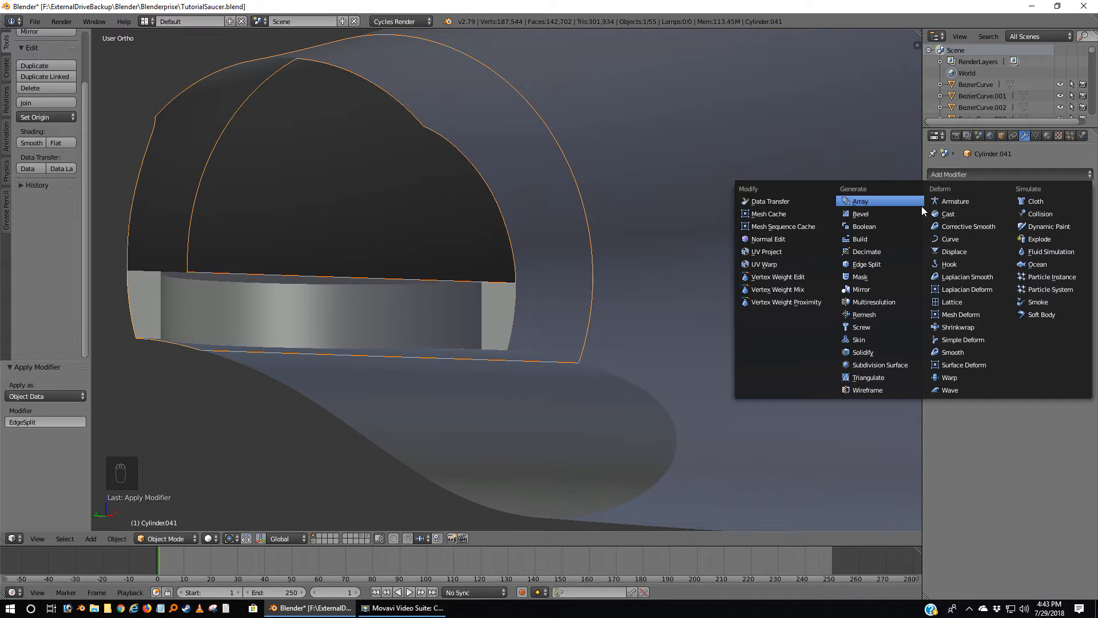
left_click(873, 352)
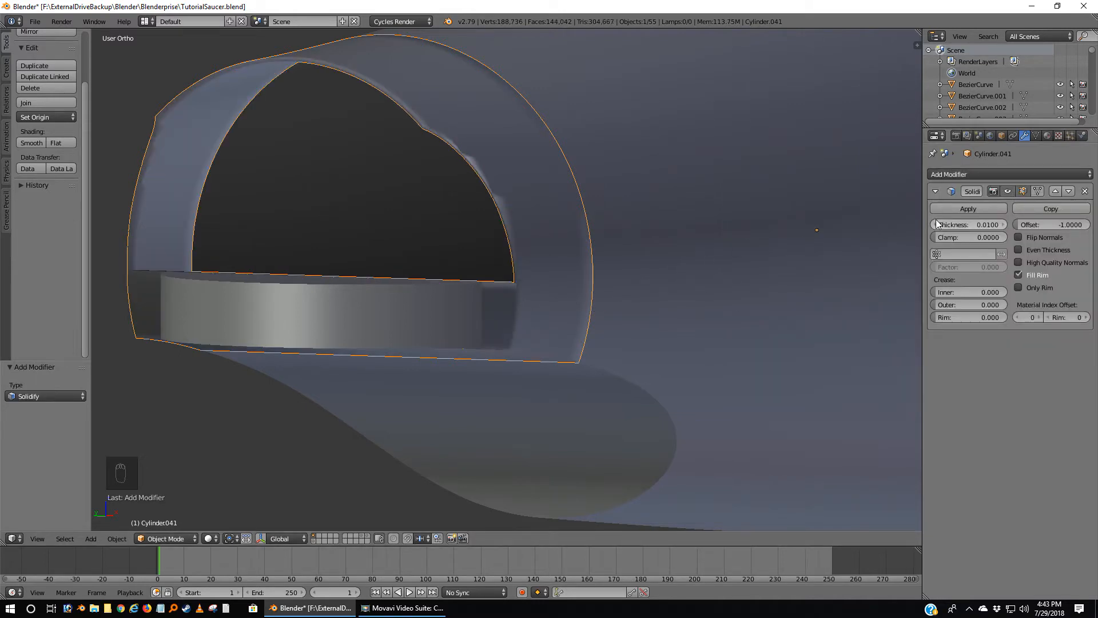
left_click(994, 224)
type("0.1")
key("Return")
Set the Solidify thickness to 0.05 and compare the aft rim with the reference photo of the ribbed hangar dome.
left_click(994, 225)
key("BackSpace")
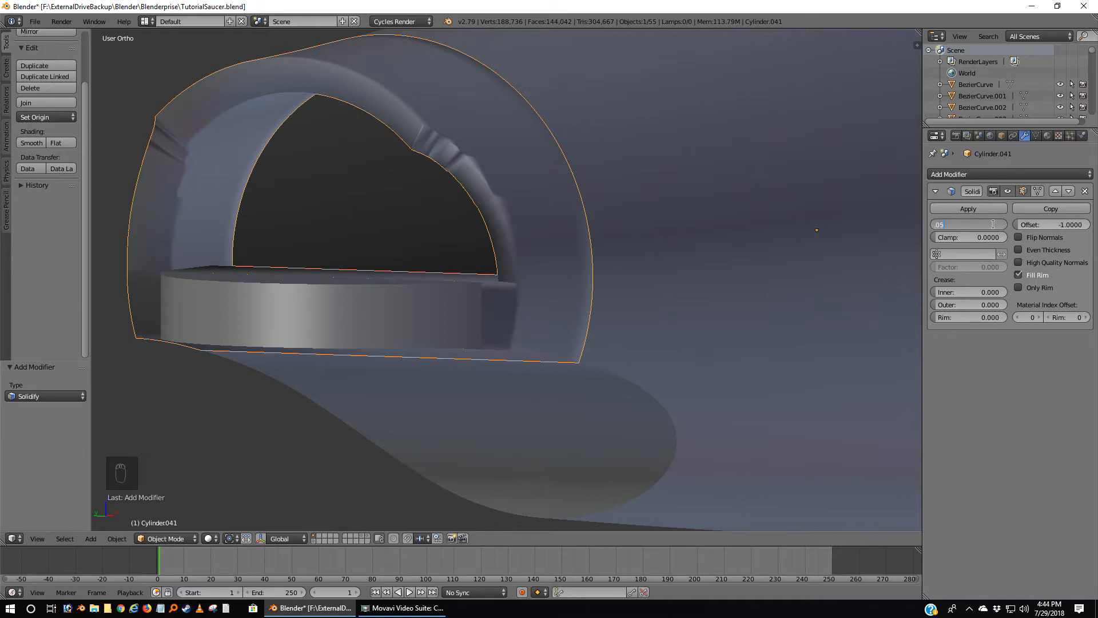
key("Return")
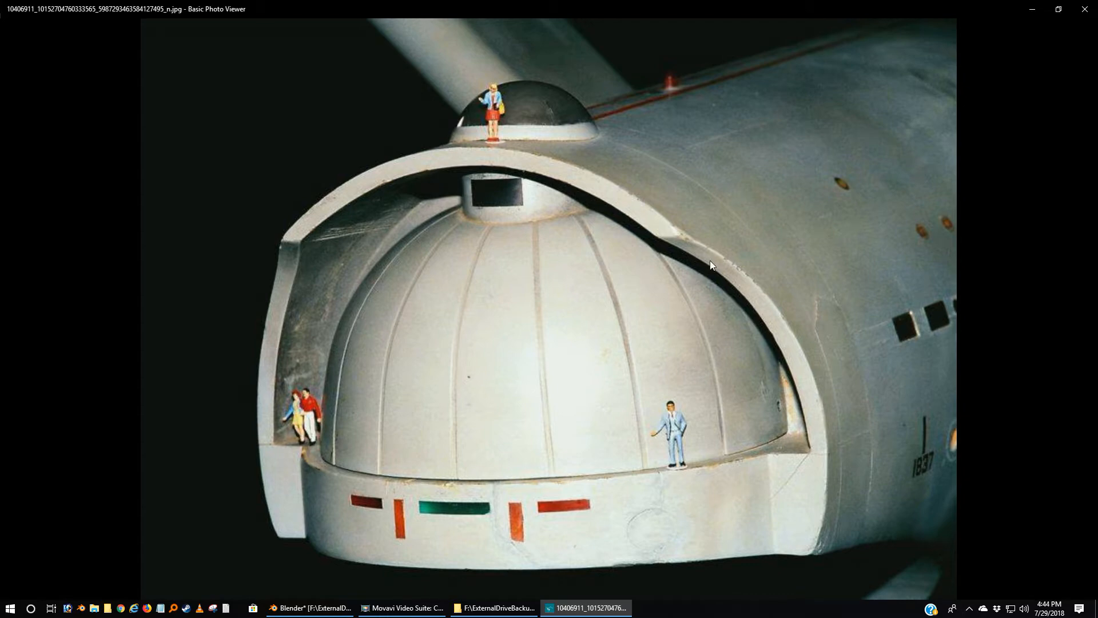
left_click(1033, 9)
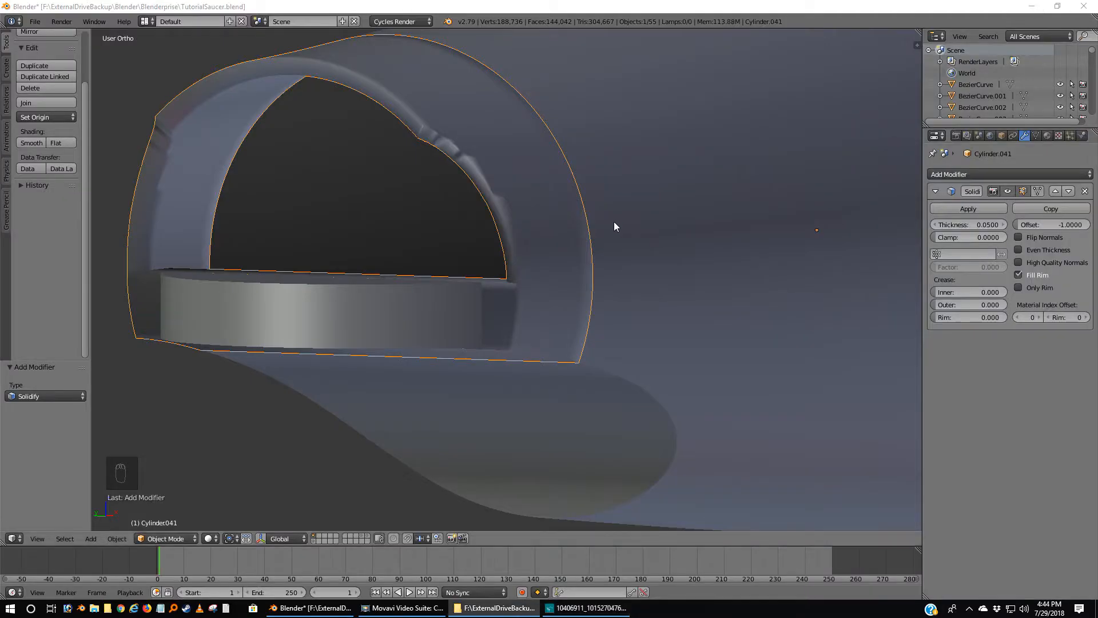
middle_click_drag(537, 260, 548, 264)
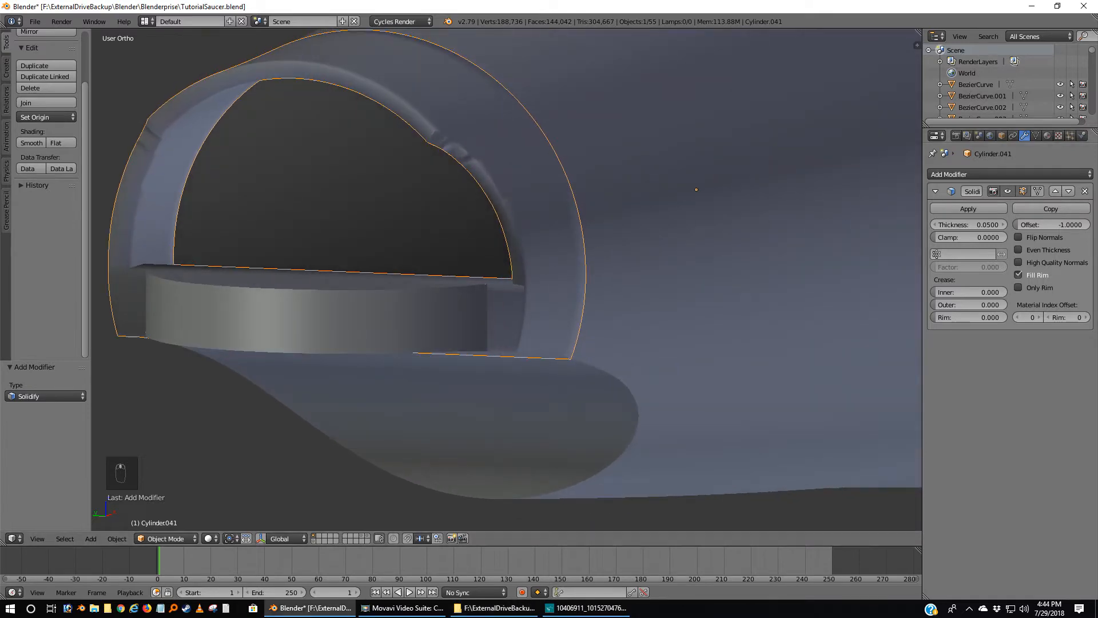
Add an Edge Split modifier to the aft hull section and compare its rim with the reference photo.
left_click(980, 175)
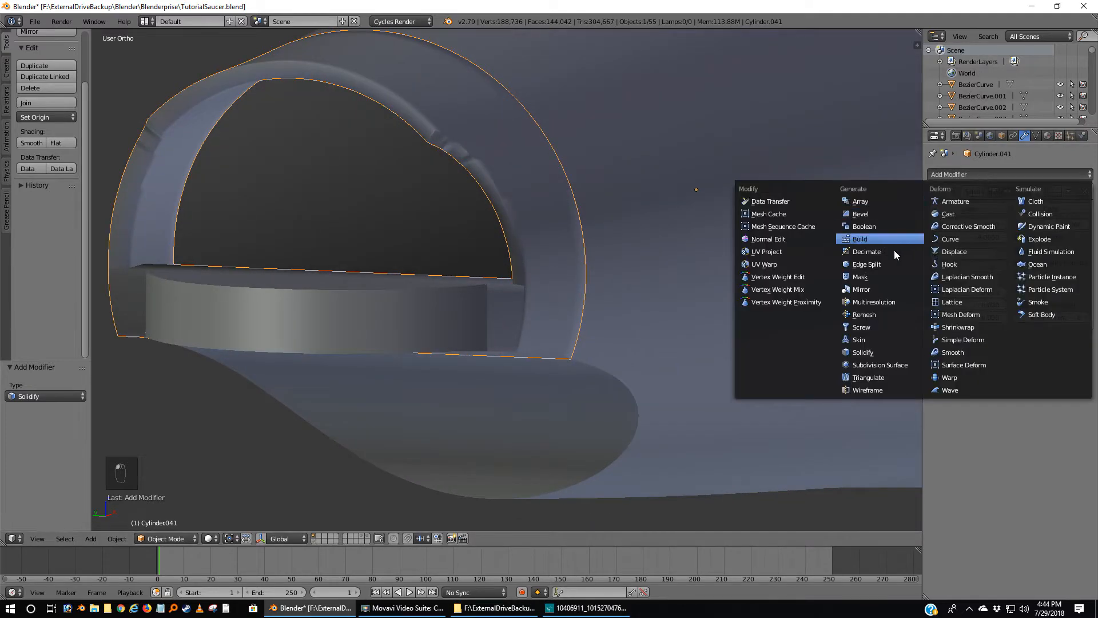
left_click(866, 264)
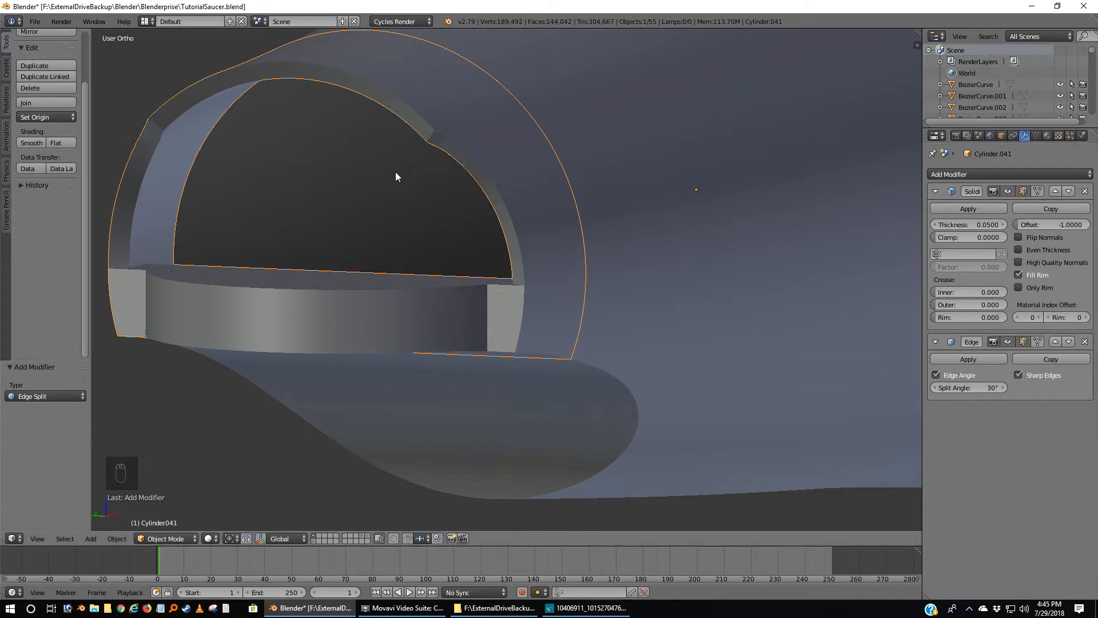
scroll(334, 167, "up", 2)
middle_click_drag(321, 162, 536, 289, "shift")
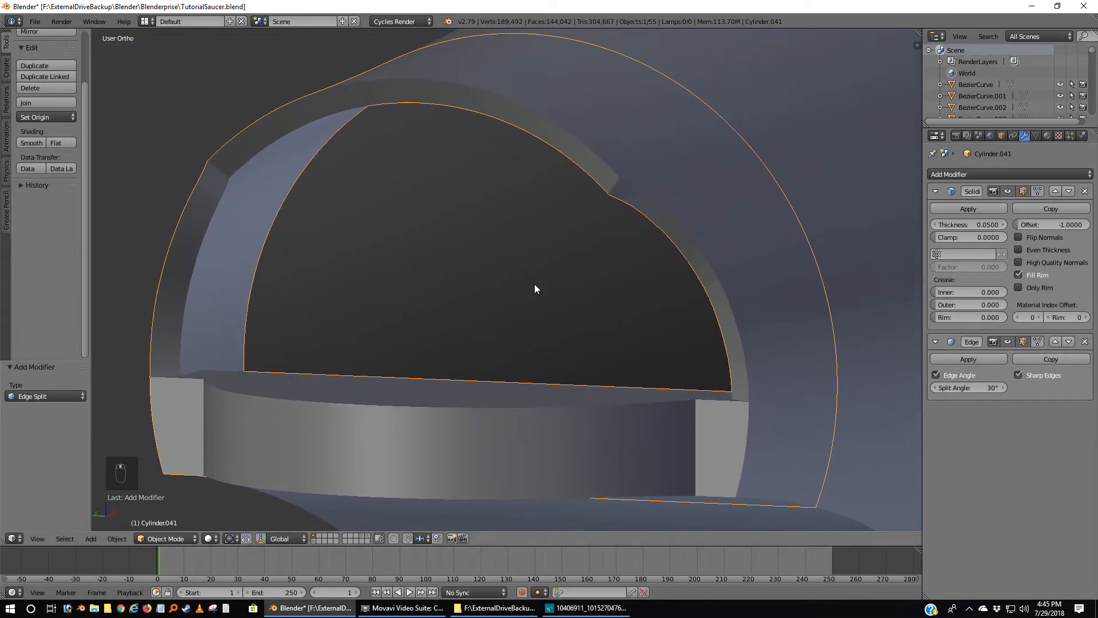
left_click(598, 611)
left_click(598, 611)
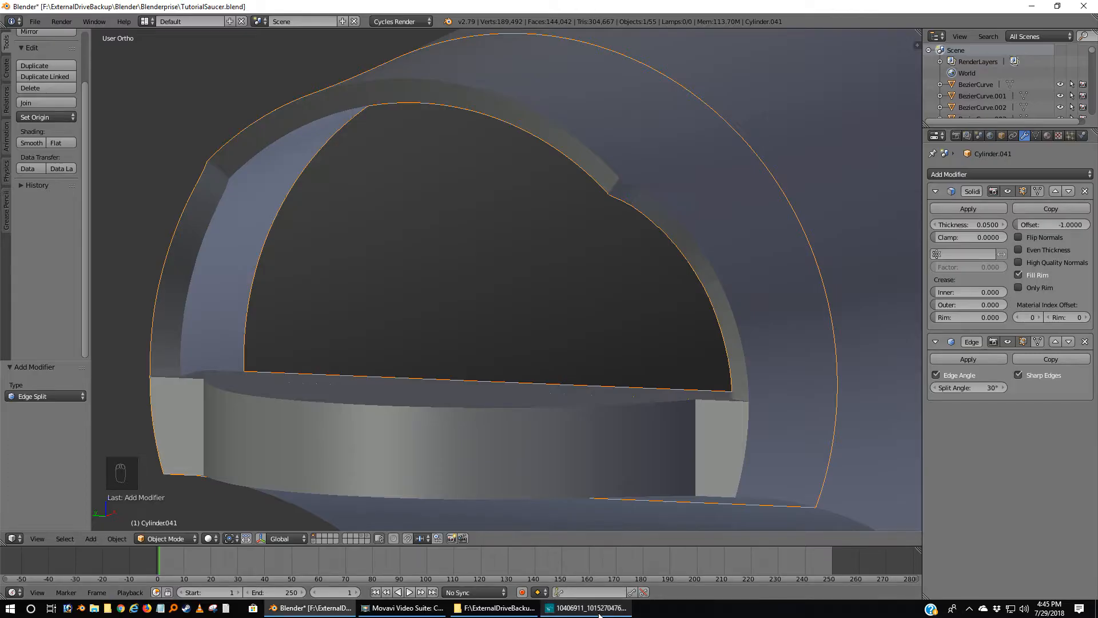
left_click(599, 611)
left_click(598, 611)
Set the Solidify thickness to 0.03 and apply both the Solidify and Edge Split modifiers to the aft hull section.
left_click(984, 224)
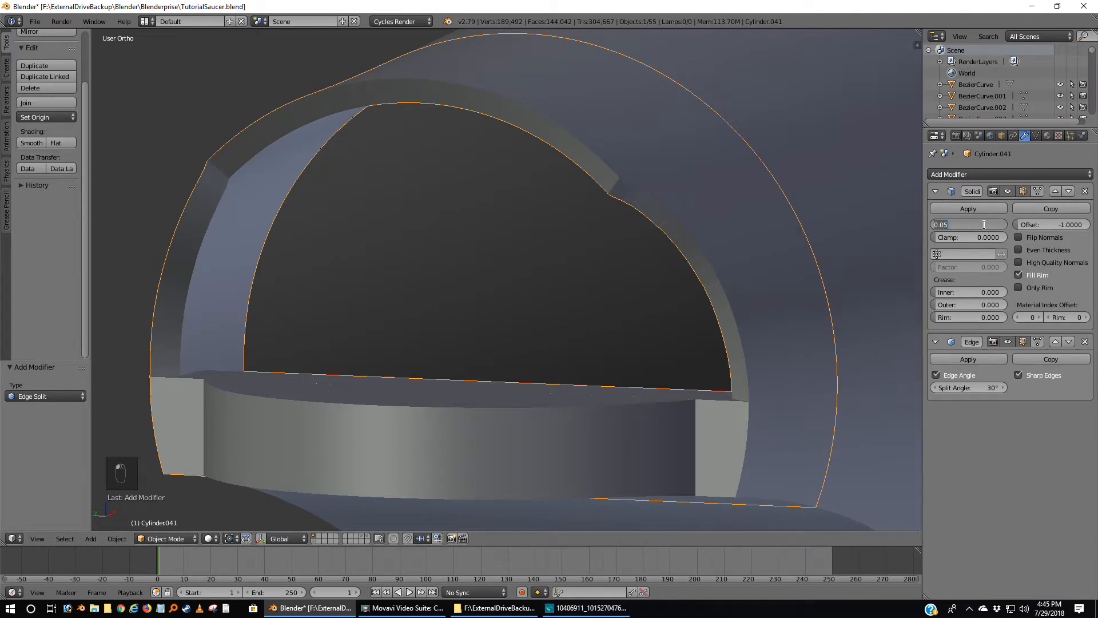
key("BackSpace")
type("0.03")
key("Return")
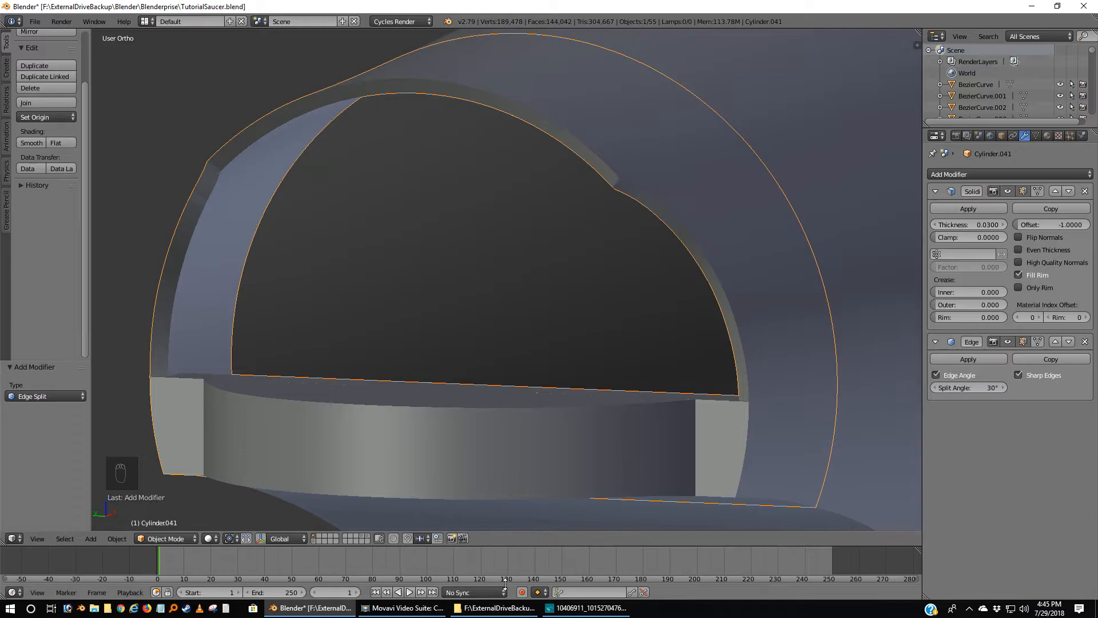
left_click(588, 610)
left_click(587, 610)
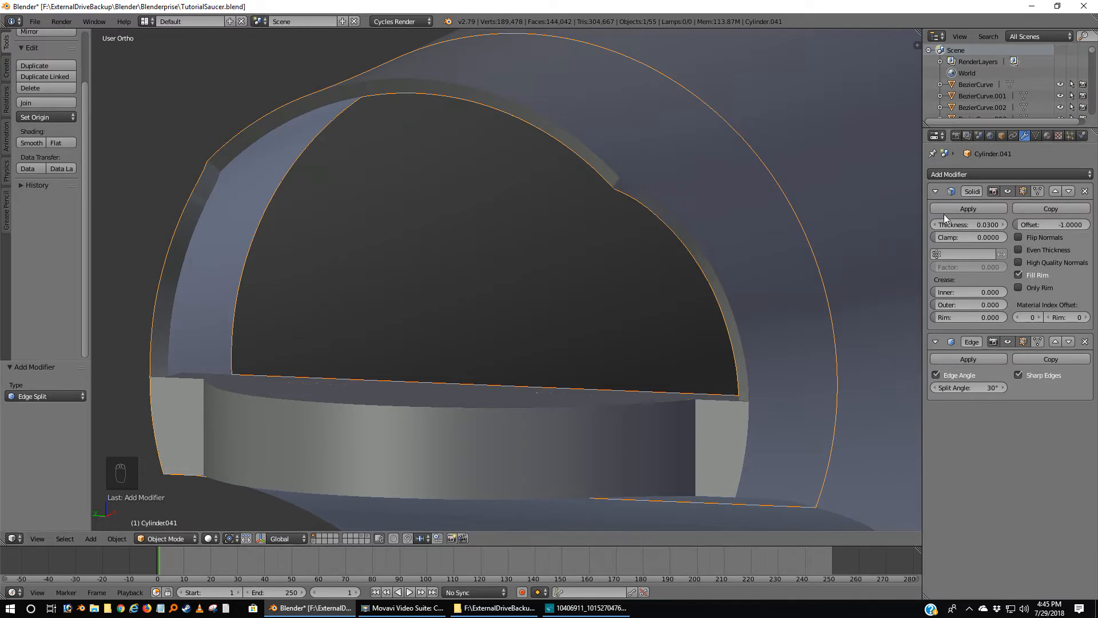
left_click(978, 209)
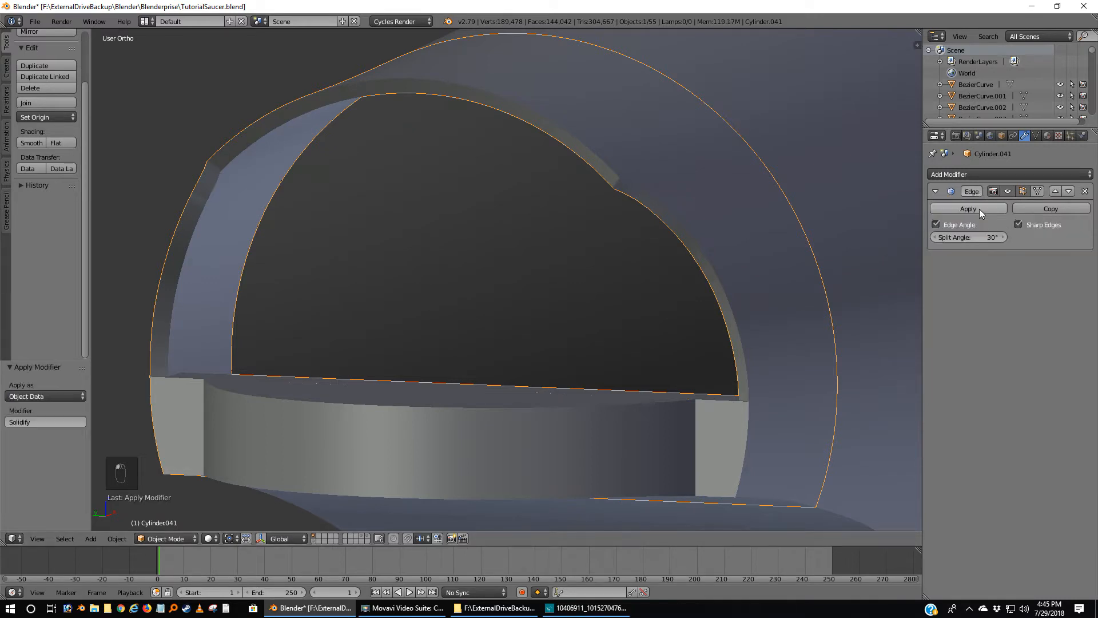
left_click(979, 208)
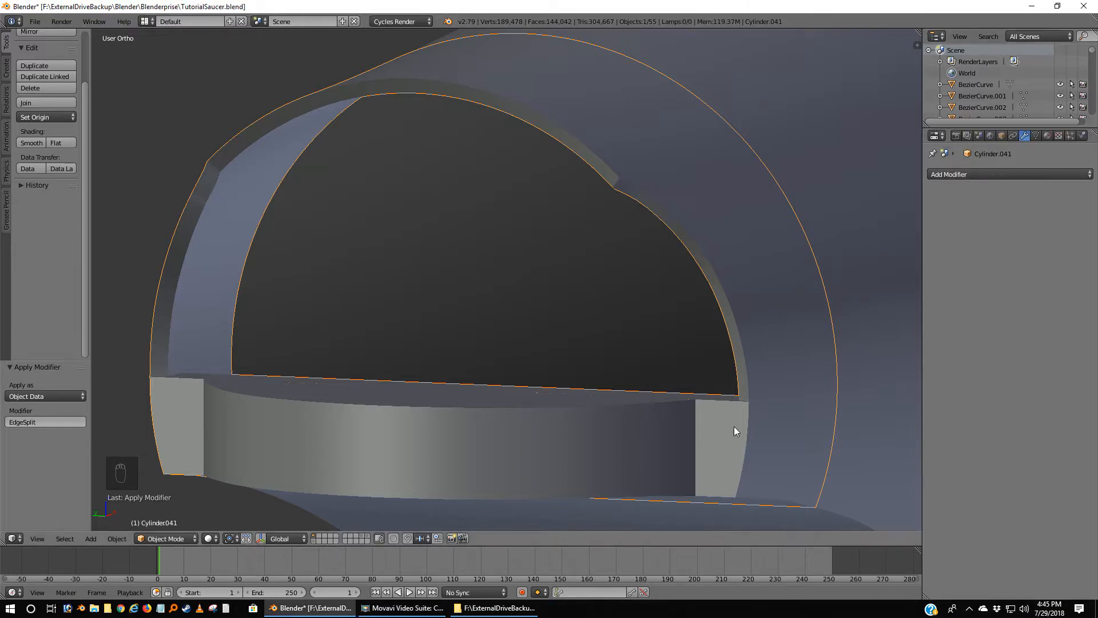
Examine the aft section's interior floor structure in Edit Mode by selecting its long cross edge and viewing it in wireframe.
middle_click_drag(754, 434, 737, 393)
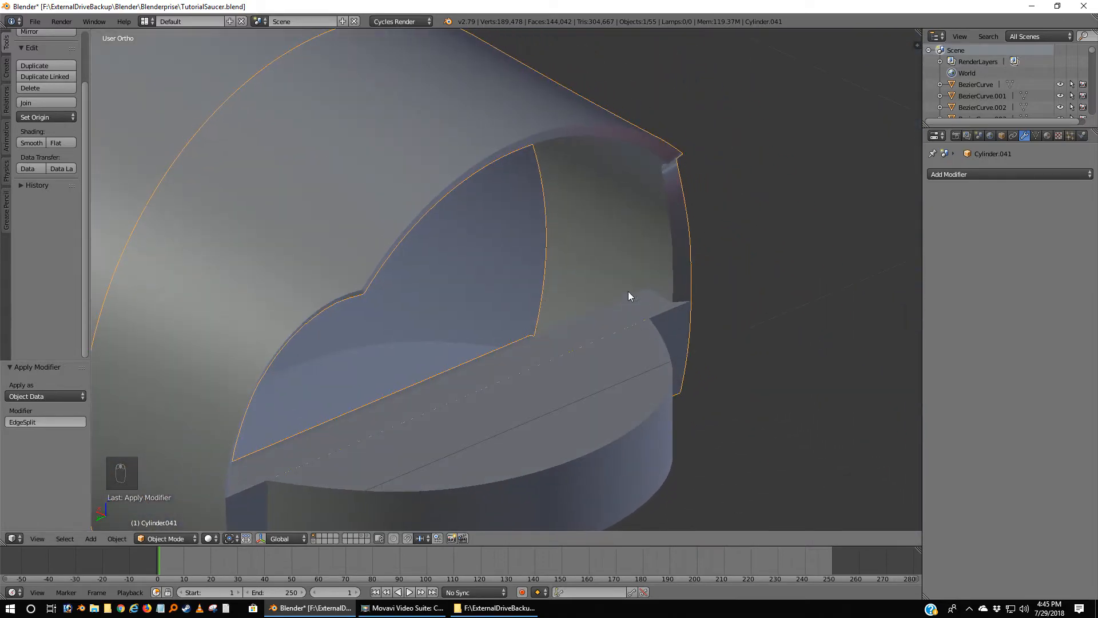
middle_click_drag(641, 298, 599, 368)
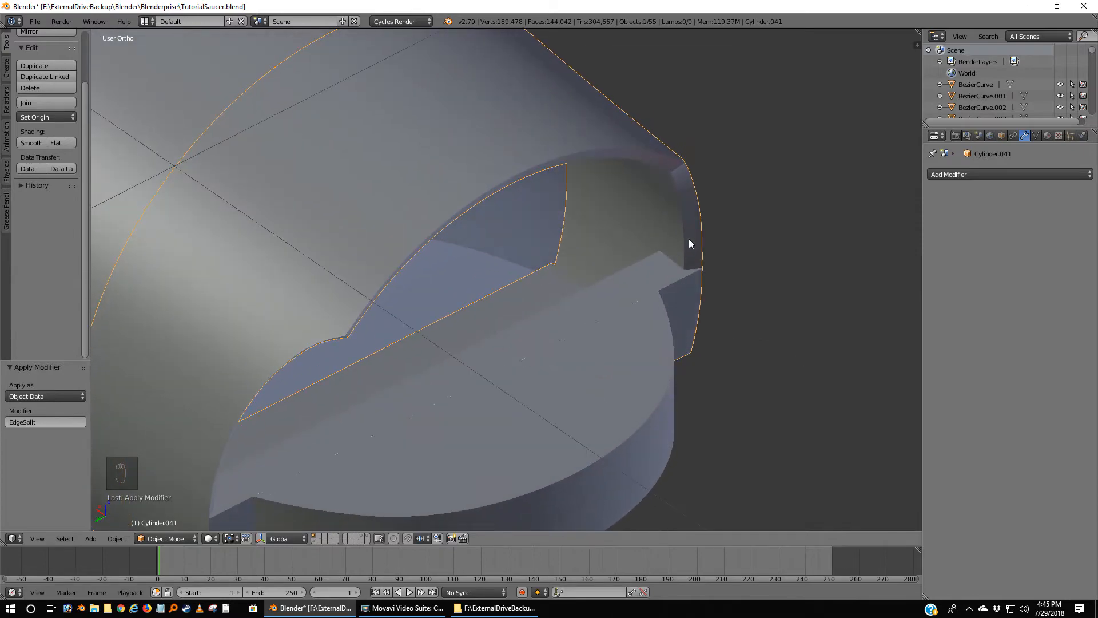
key("Tab")
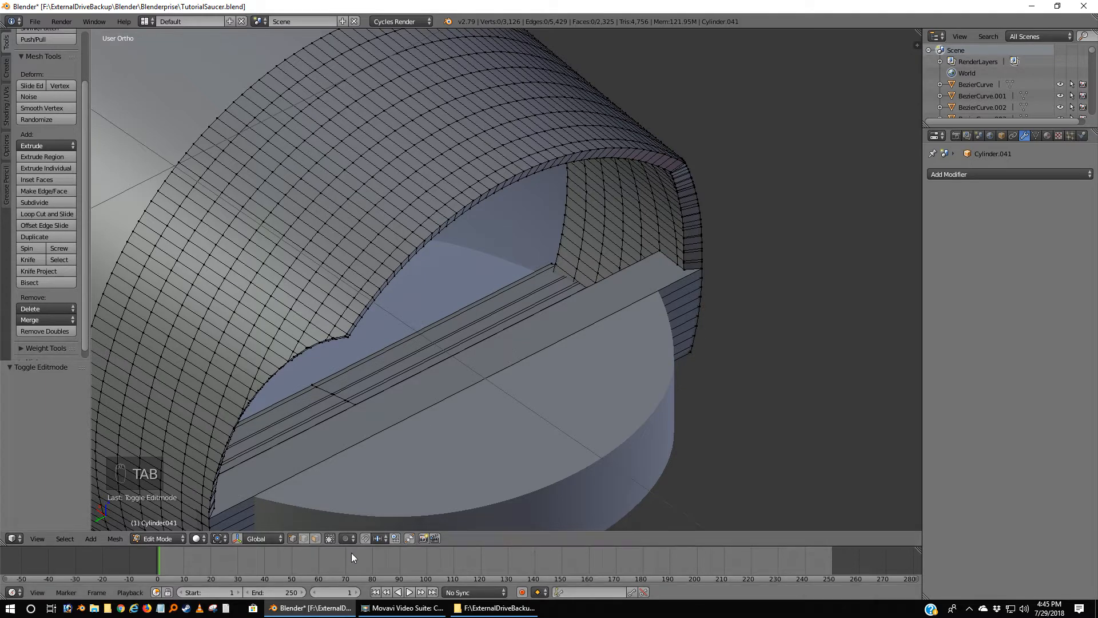
left_click(303, 538)
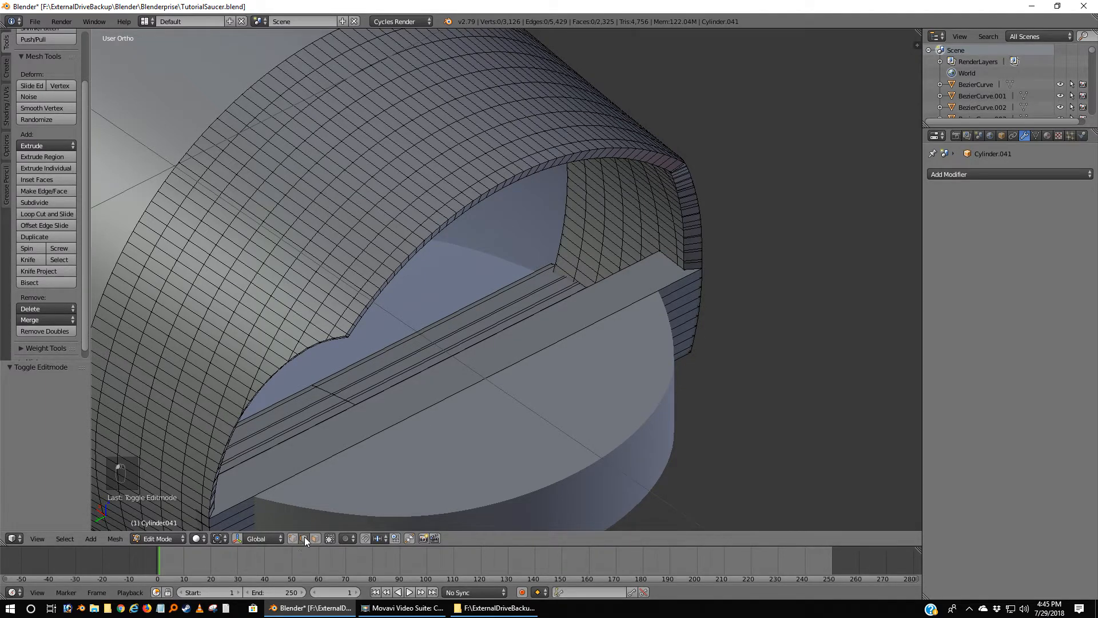
middle_click_drag(519, 355, 424, 324)
right_click(526, 295)
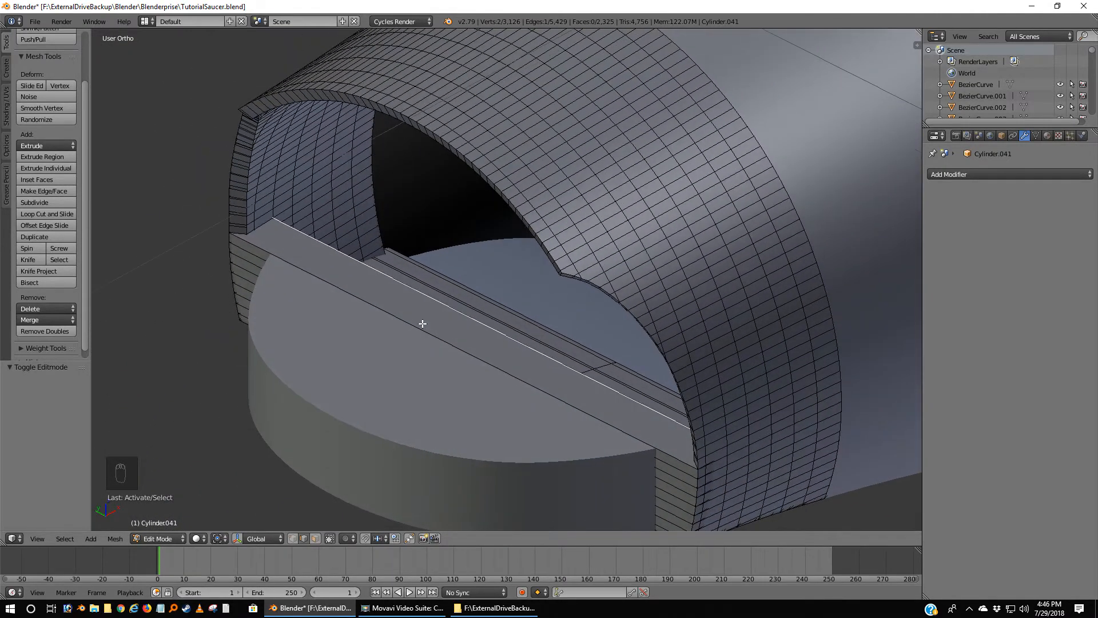
key("z")
mouse_move(529, 355)
middle_mouse_down()
mouse_move(509, 368)
mouse_move(434, 341)
mouse_move(492, 410)
mouse_move(521, 410)
middle_mouse_up()
key("Tab")
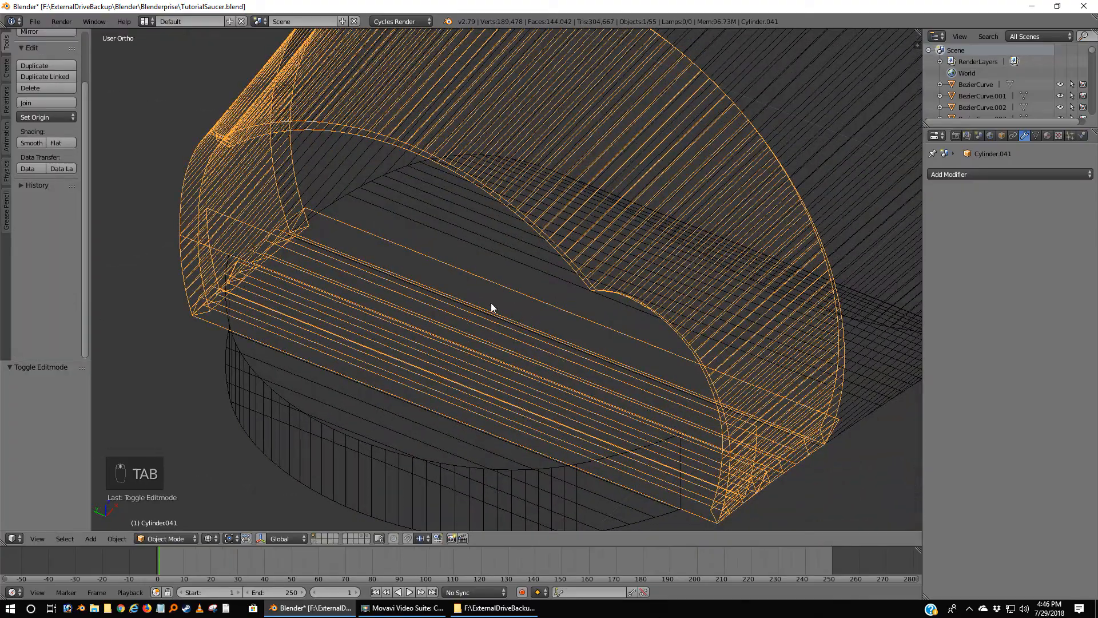
Move the aft hull section to layer 2 and display that layer alone in solid shading.
key("m")
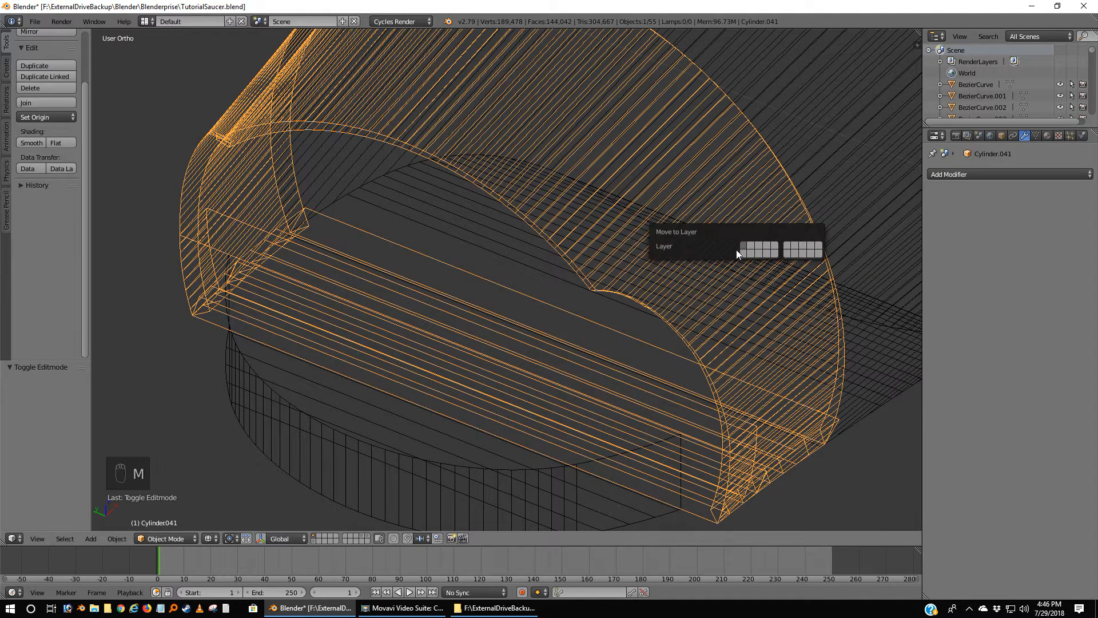
left_click(751, 245)
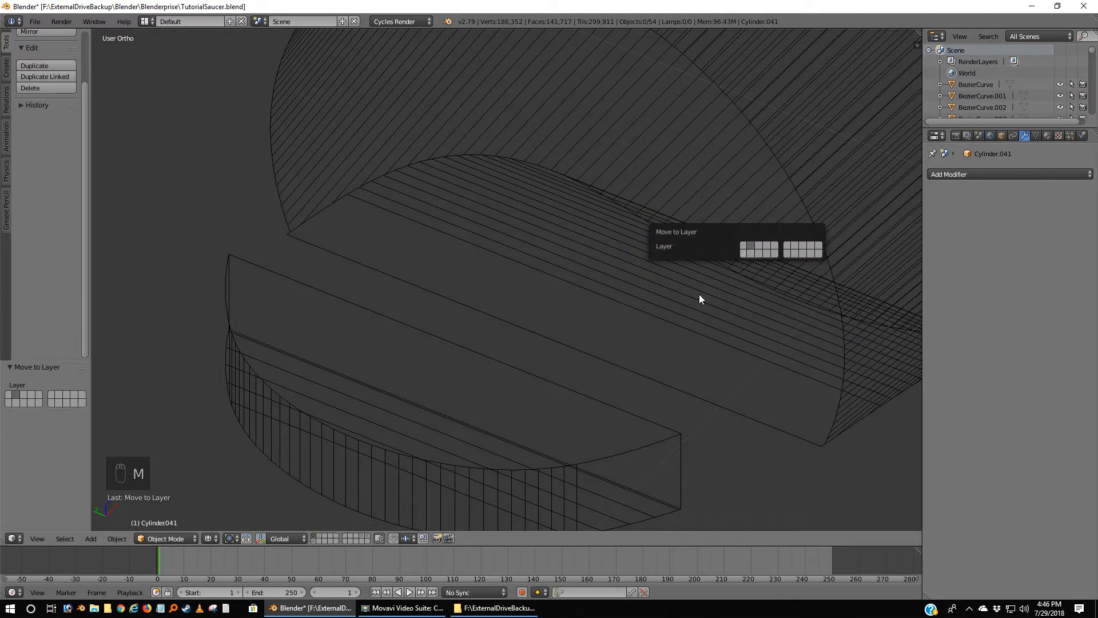
left_click(317, 531)
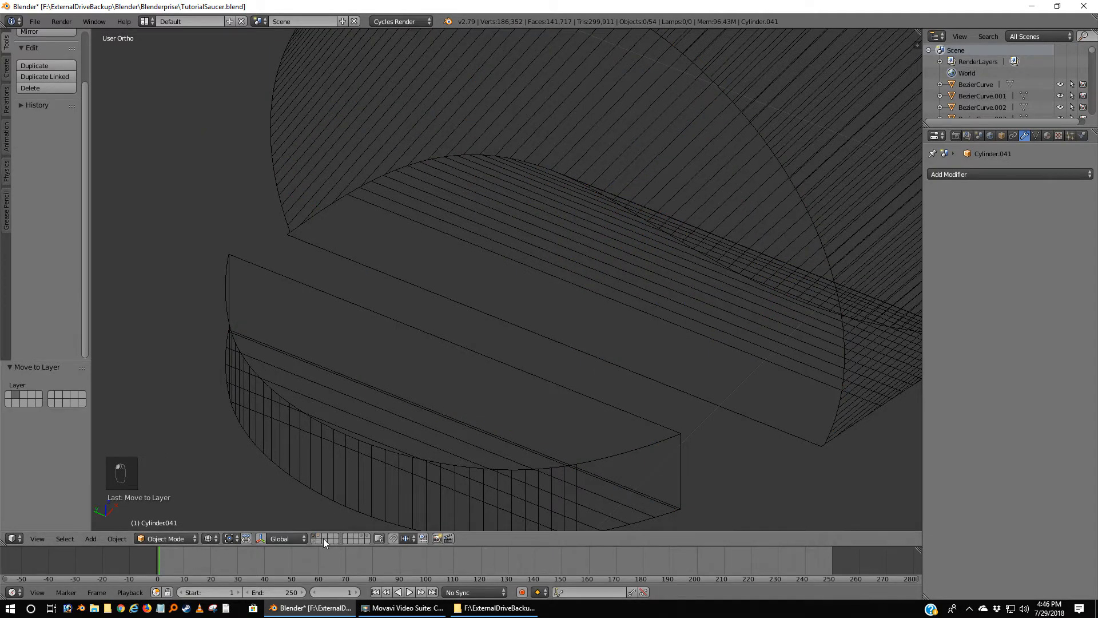
left_click(320, 535)
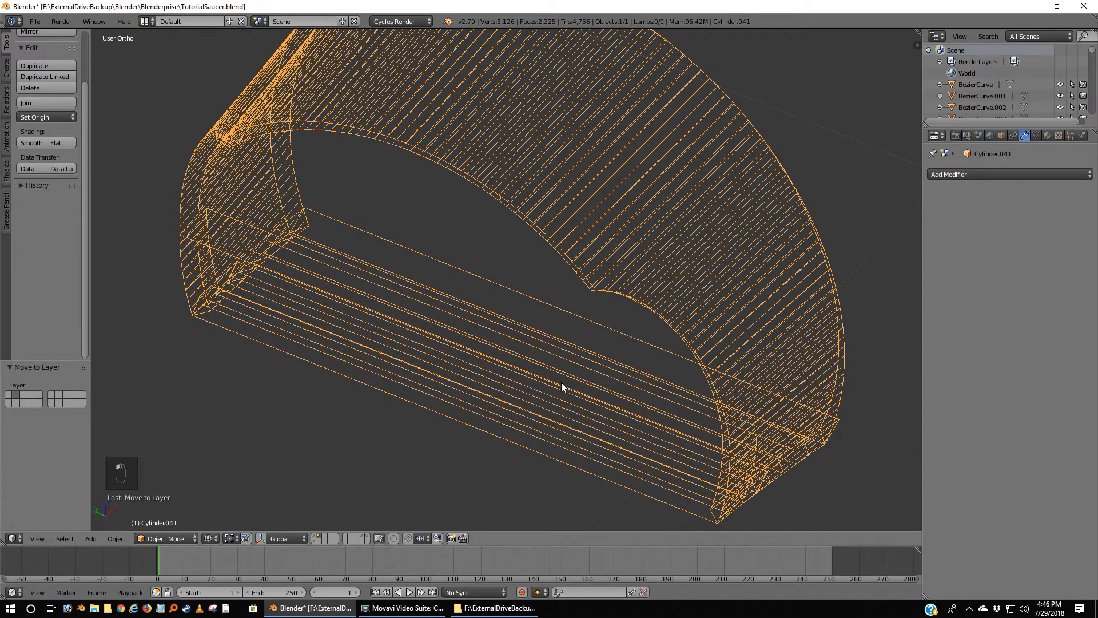
key("z")
Extrude the uppermost strip face of the aft section's inner cross wall about 0.105 along its normal, judging the distance in top wireframe view.
mouse_move(590, 390)
middle_mouse_down()
mouse_move(562, 393)
mouse_move(453, 333)
mouse_move(429, 355)
middle_mouse_up()
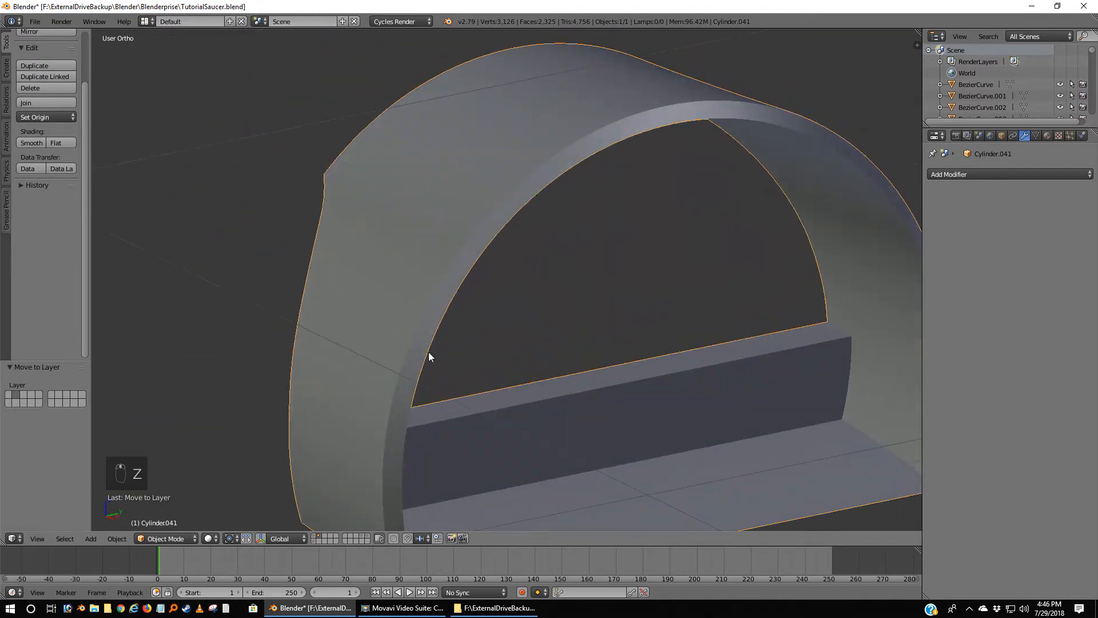
middle_click_drag(624, 409, 549, 447)
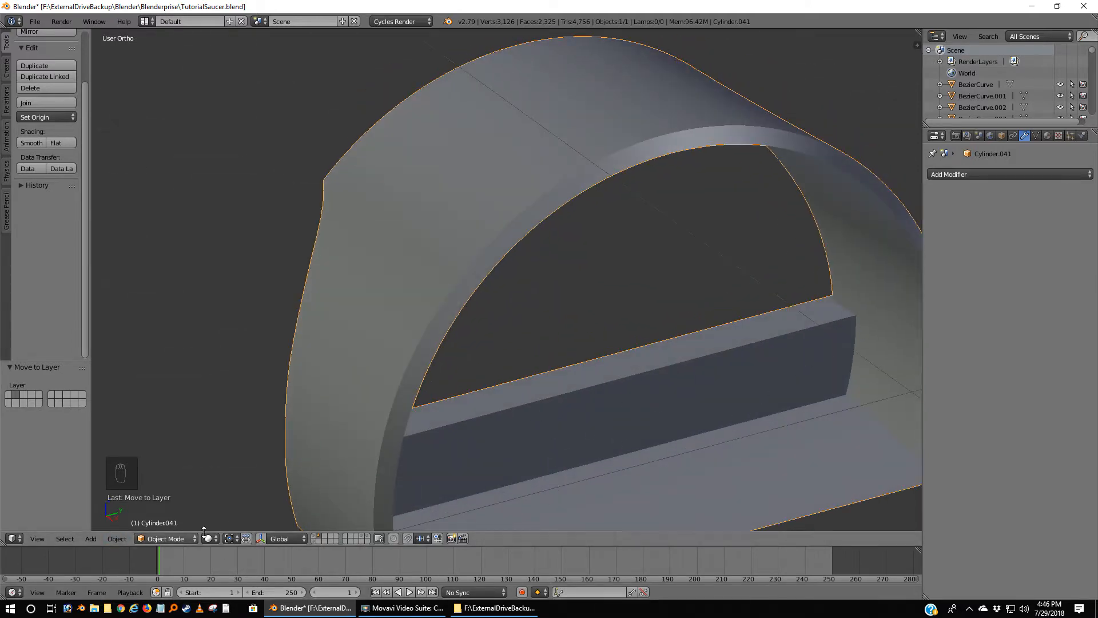
scroll(598, 394, "down", 4)
scroll(599, 394, "up", 1)
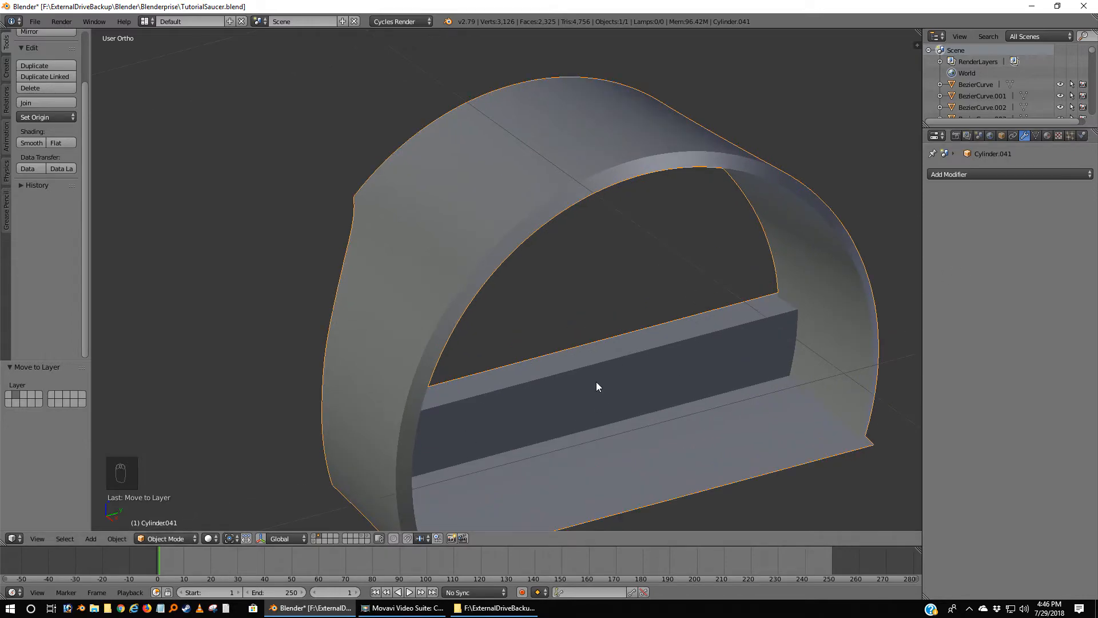
key("Tab")
middle_click_drag(676, 397, 589, 401)
right_click(704, 365)
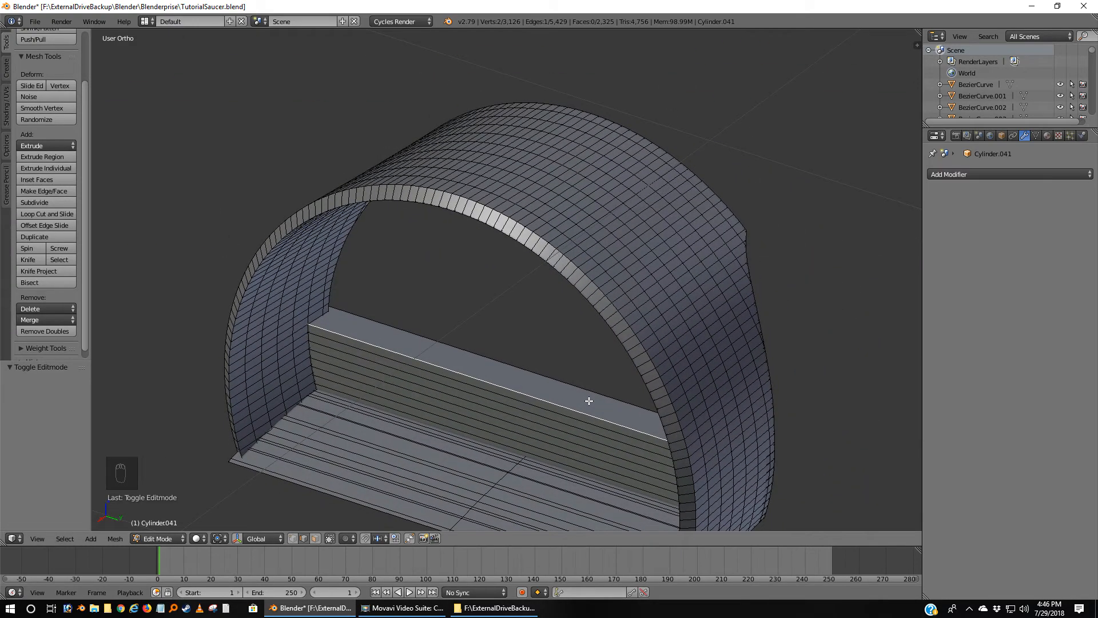
left_click(314, 539)
left_click(525, 399)
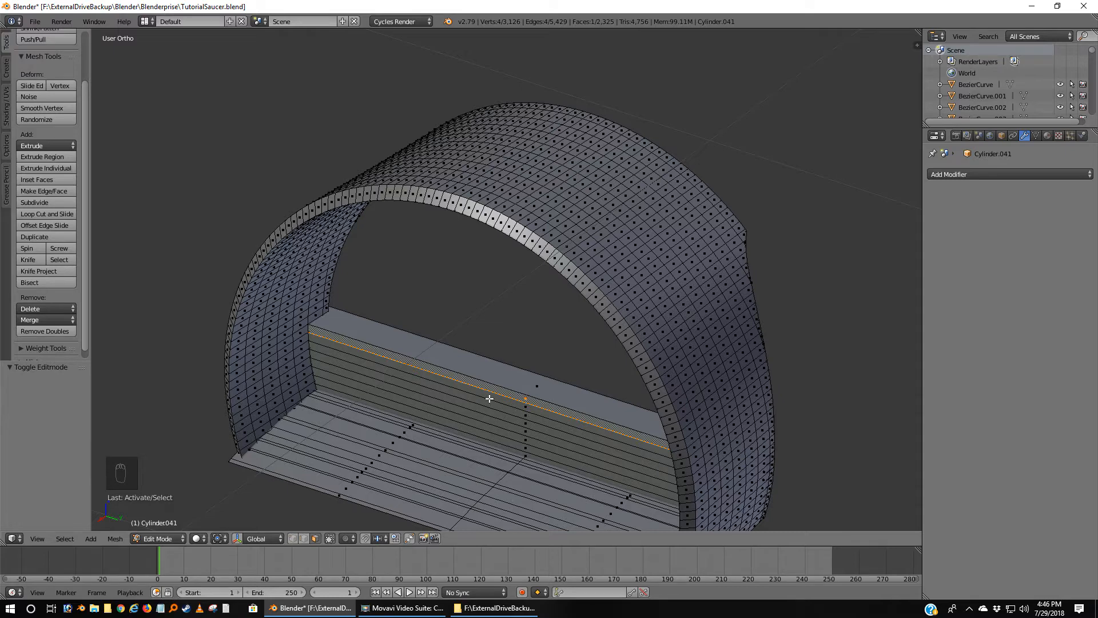
key("KP_7")
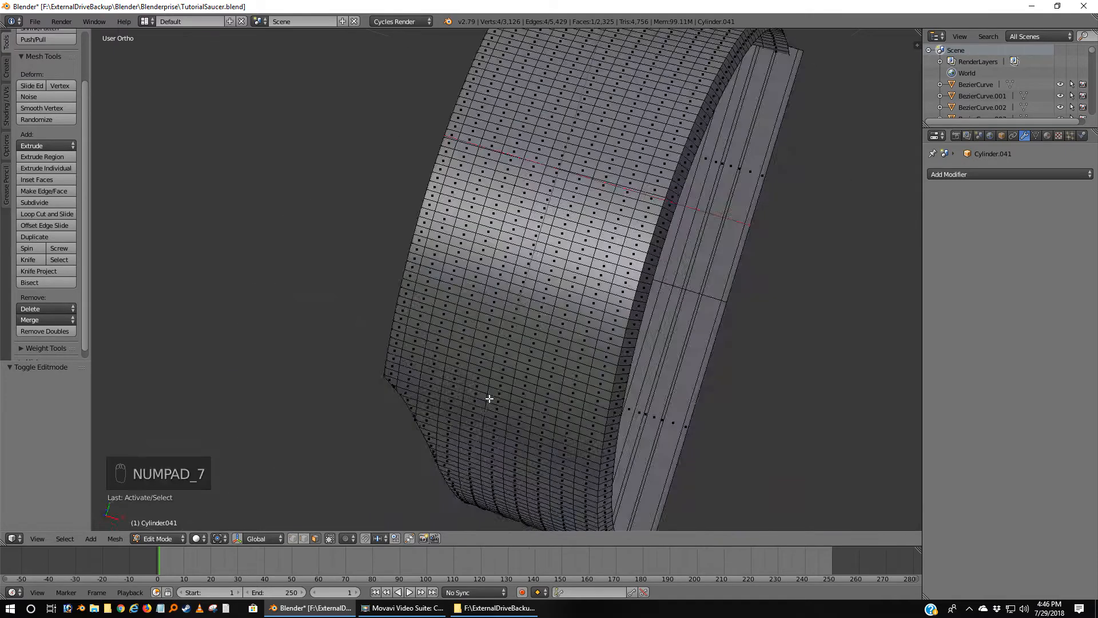
key("z")
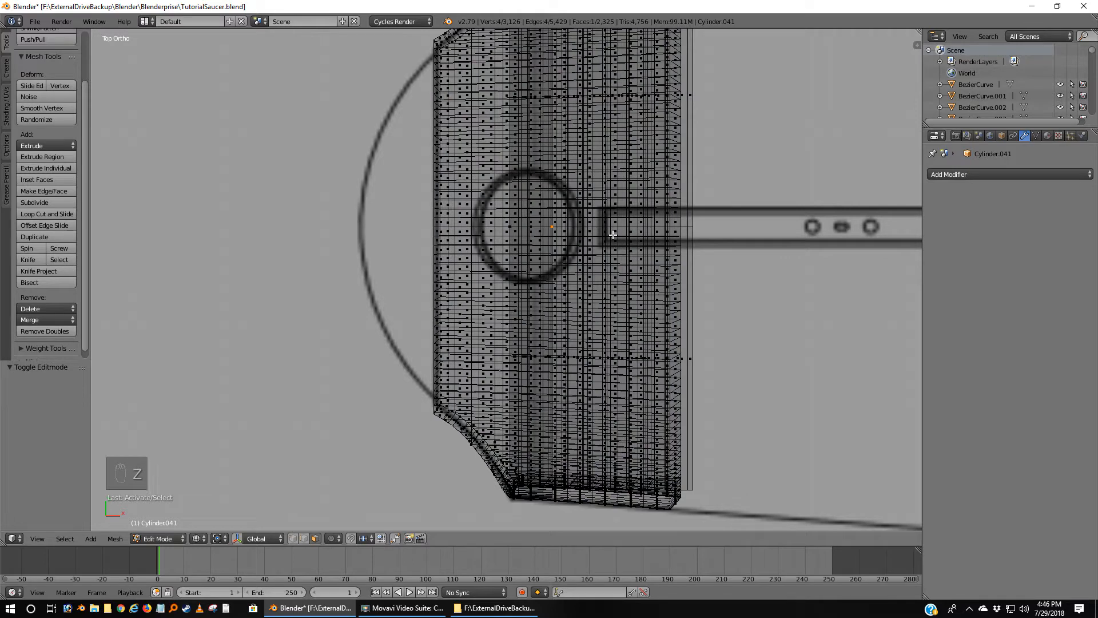
key("e")
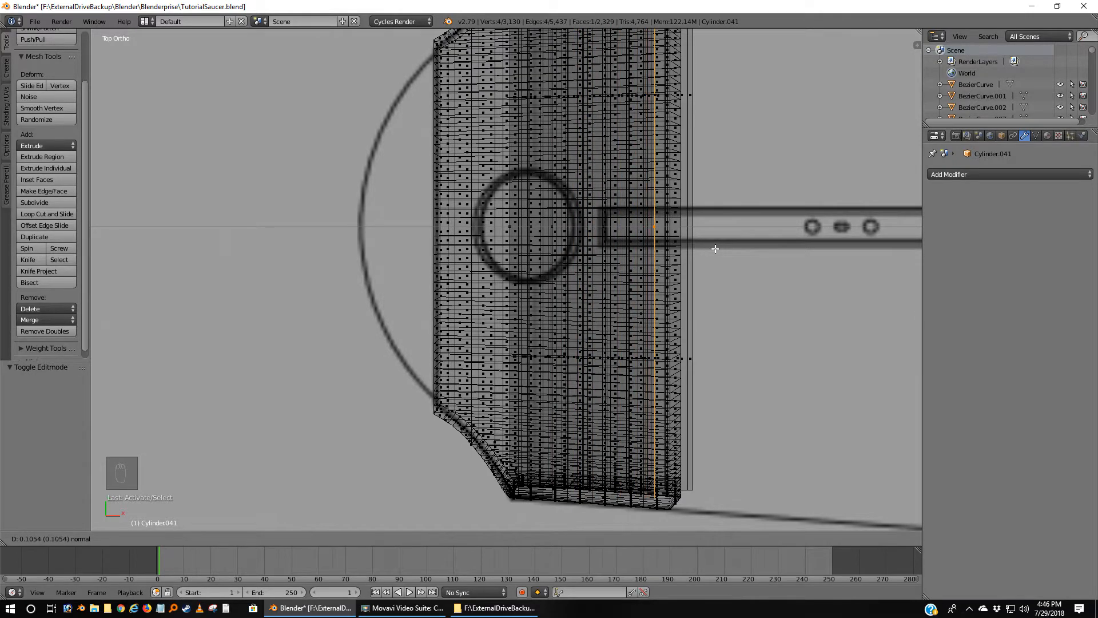
left_click(715, 249)
middle_click_drag(725, 265, 621, 380)
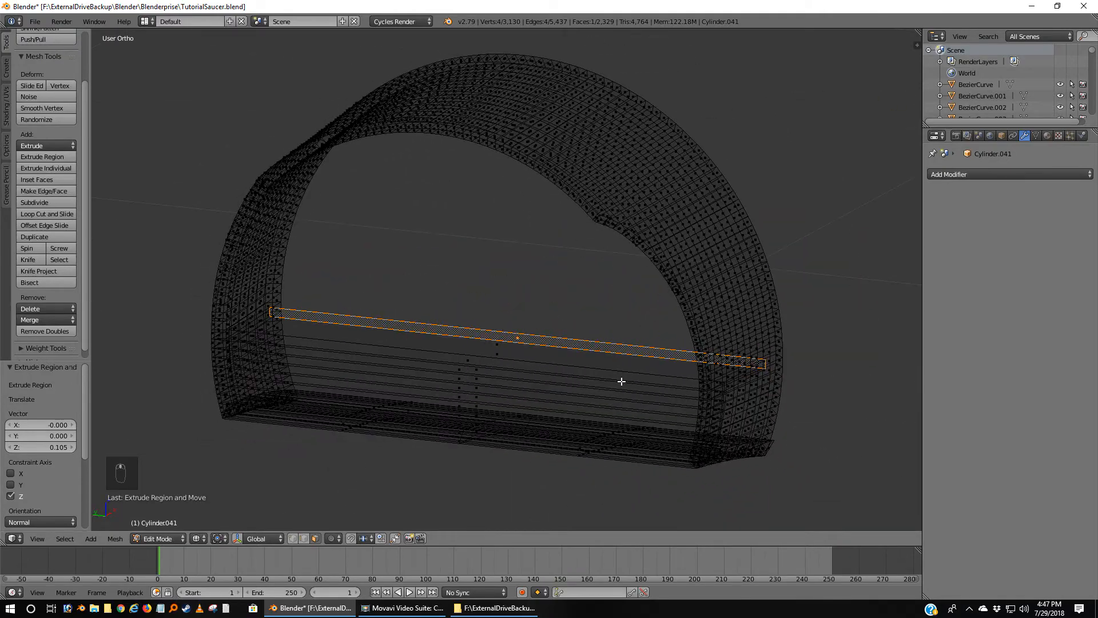
Check the extruded ledge in solid and wireframe display, clear the selection and return to Object Mode.
key("z")
mouse_move(627, 375)
middle_mouse_down()
mouse_move(595, 395)
mouse_move(485, 370)
mouse_move(425, 342)
mouse_move(380, 362)
mouse_move(421, 394)
mouse_move(596, 388)
middle_mouse_up()
key("z")
key("z")
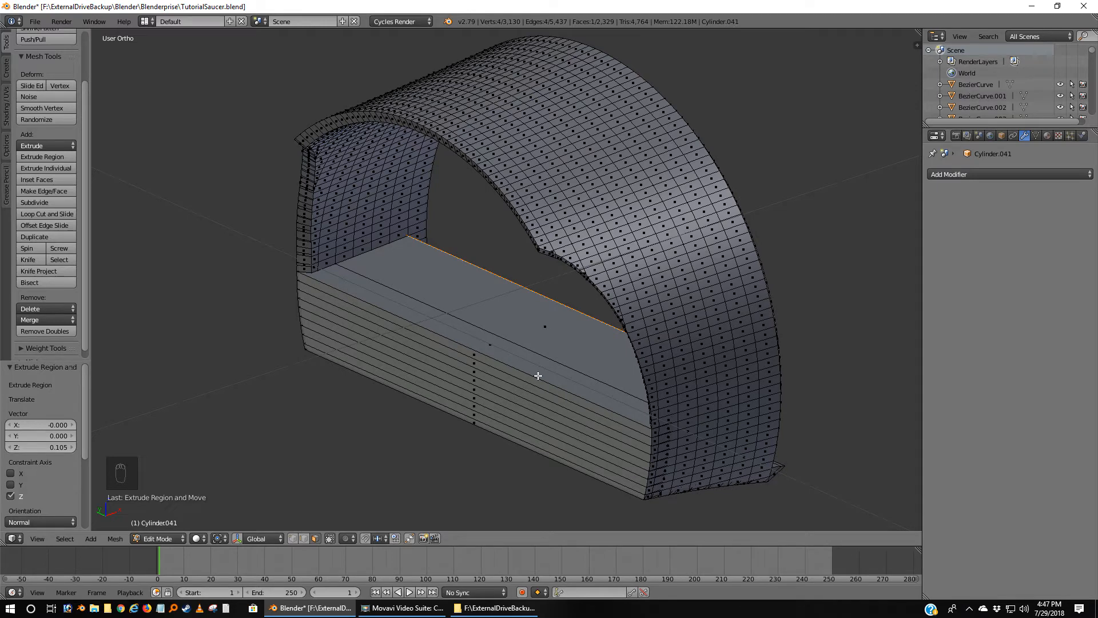
key("a")
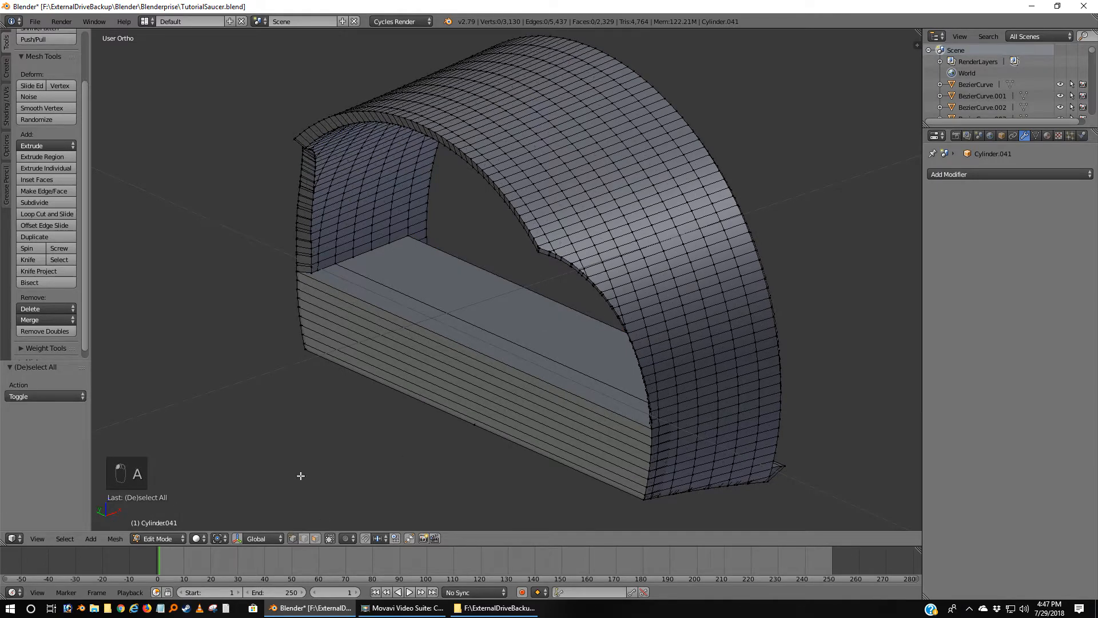
key("Tab")
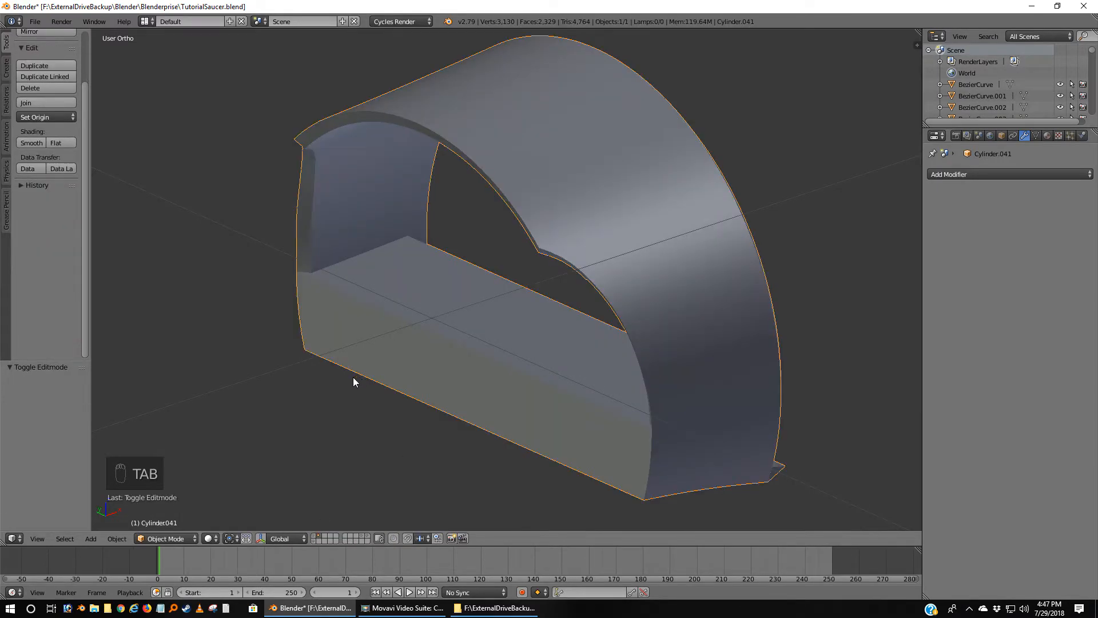
Check layer 1 against layer 2 and move the aft hull section back to layer 1.
key("comma")
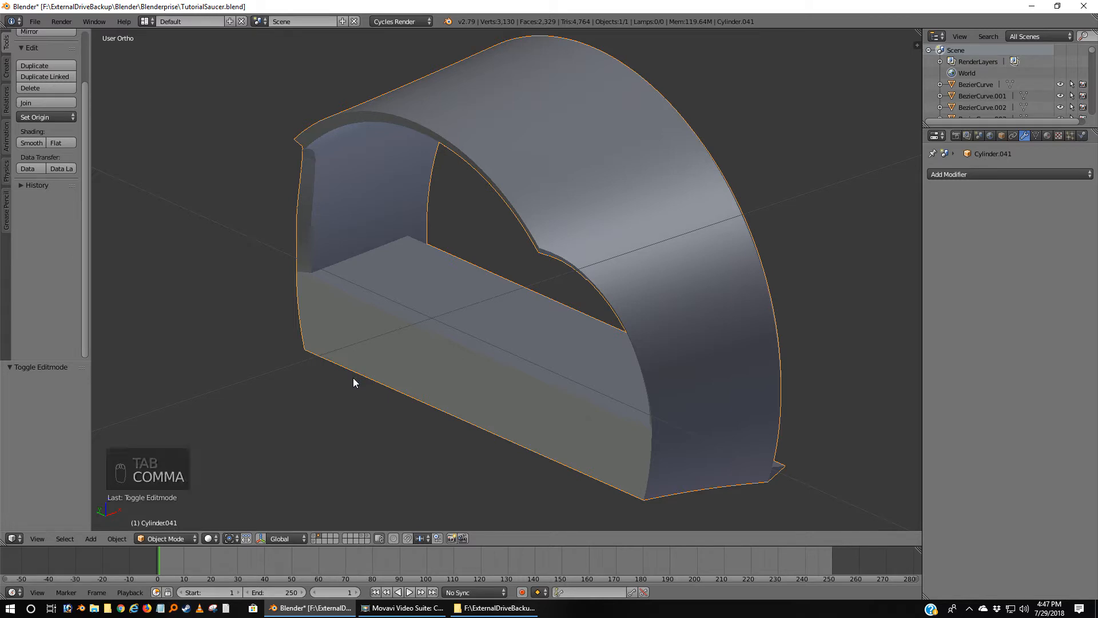
left_click(314, 537)
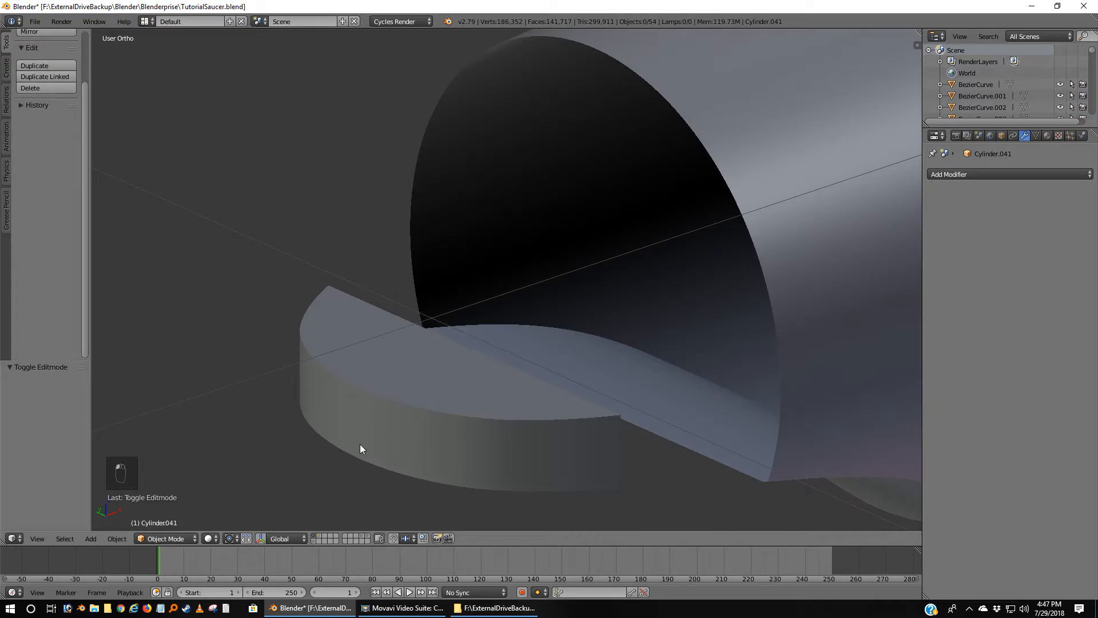
left_click(322, 539)
right_click(493, 307)
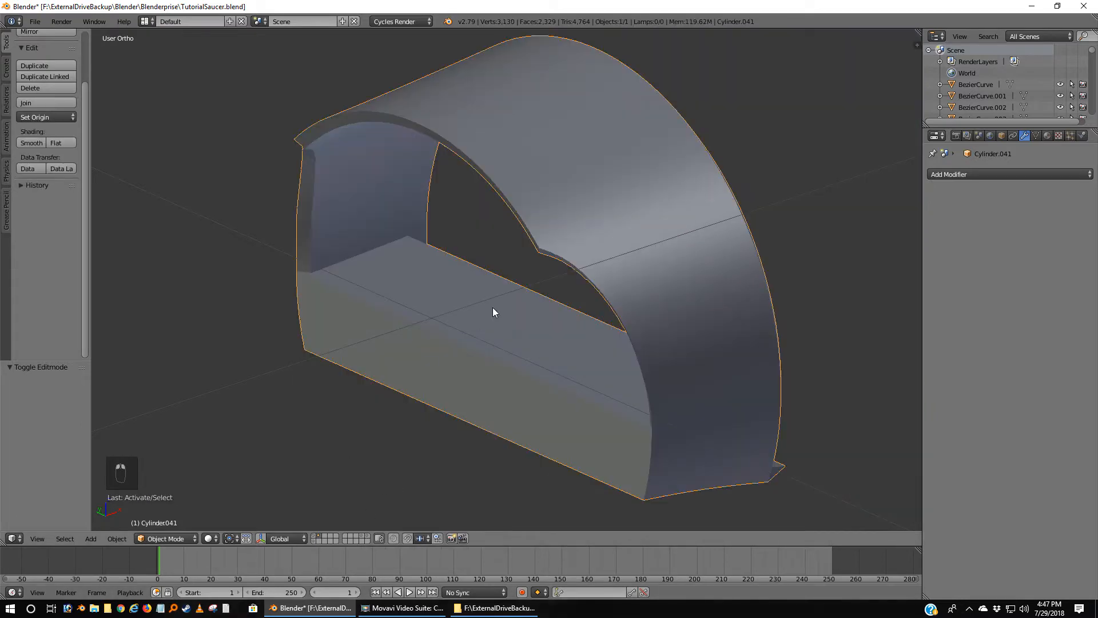
key("m")
left_click(585, 328)
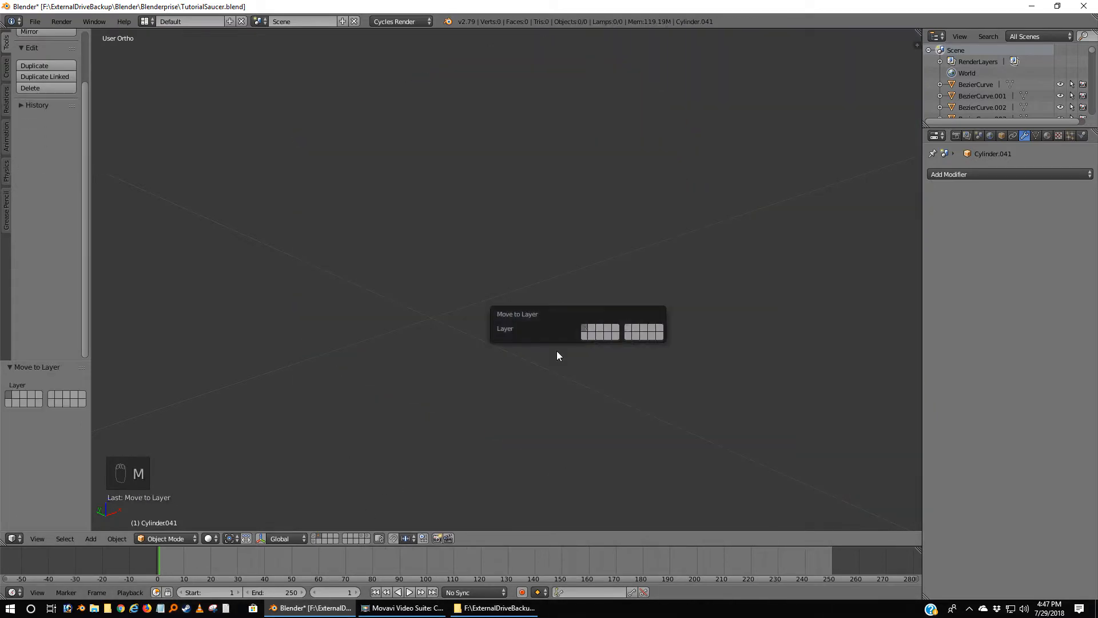
Display layer 1 again and inspect the aft hangar opening with its extended floor.
left_click(314, 537)
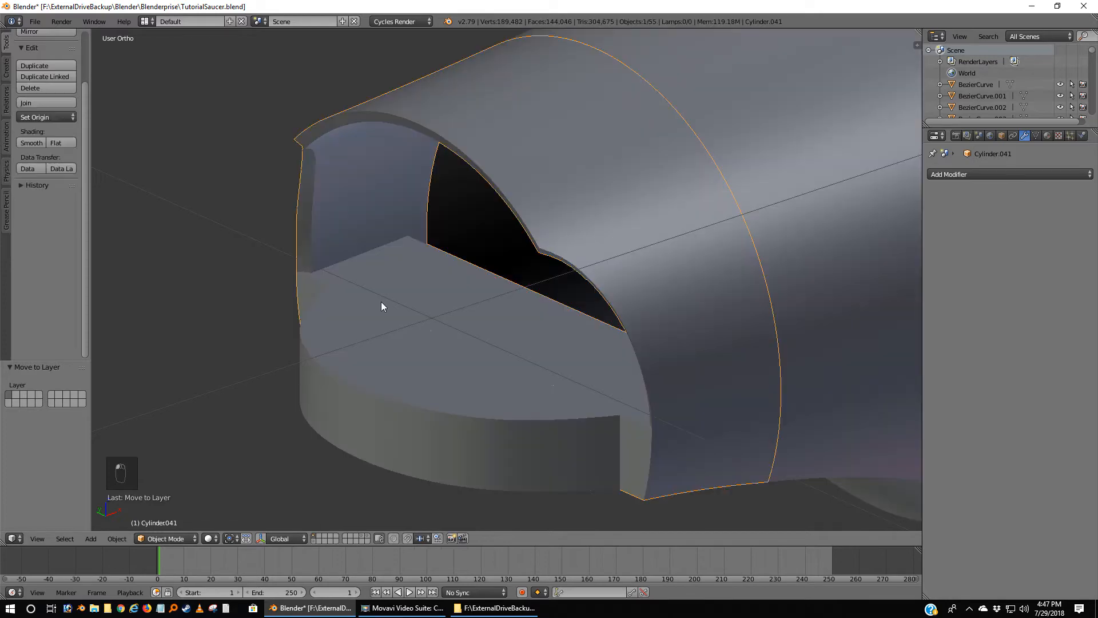
scroll(472, 287, "up", 2)
middle_click_drag(471, 287, 382, 334)
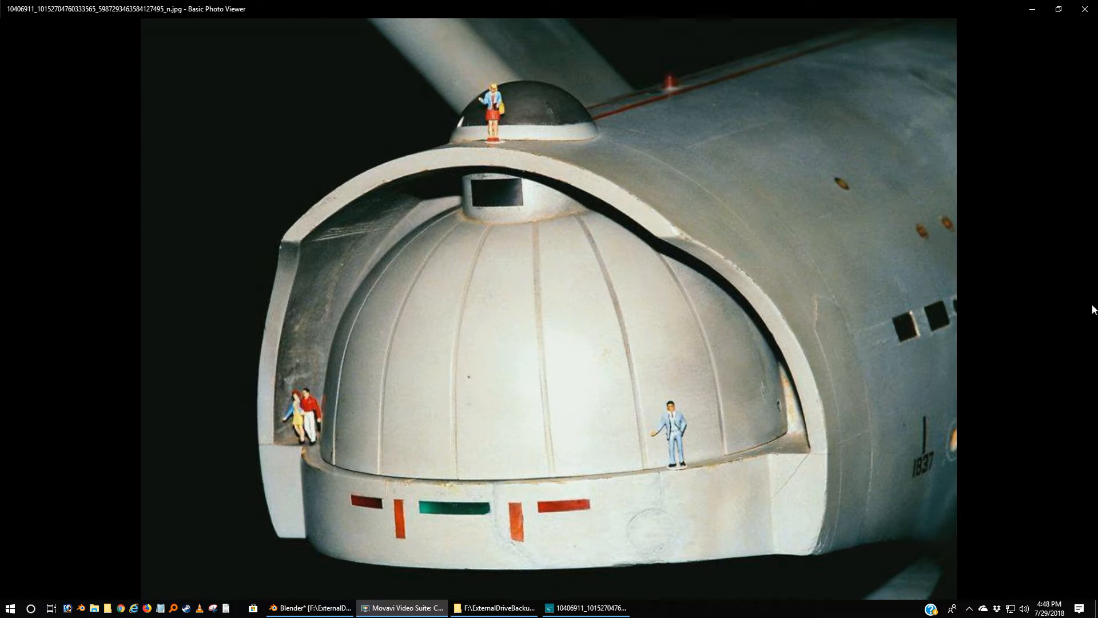
Examine the next hangar reference photo, image63.jpg, for the arch inside the opening, and close the photo viewer.
key("Right")
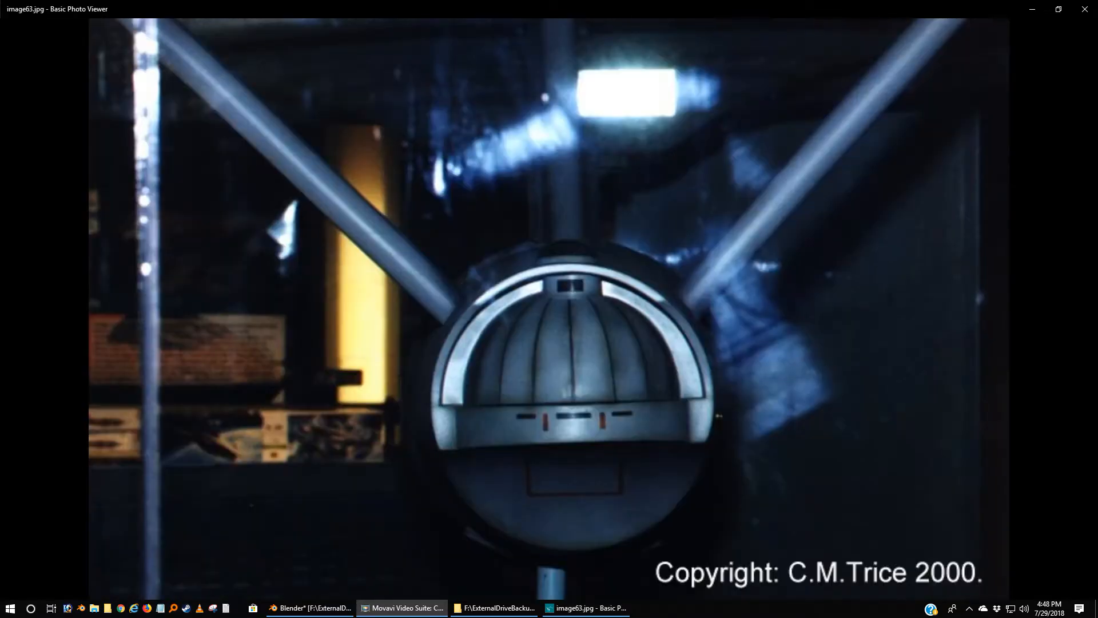
mouse_move(653, 47)
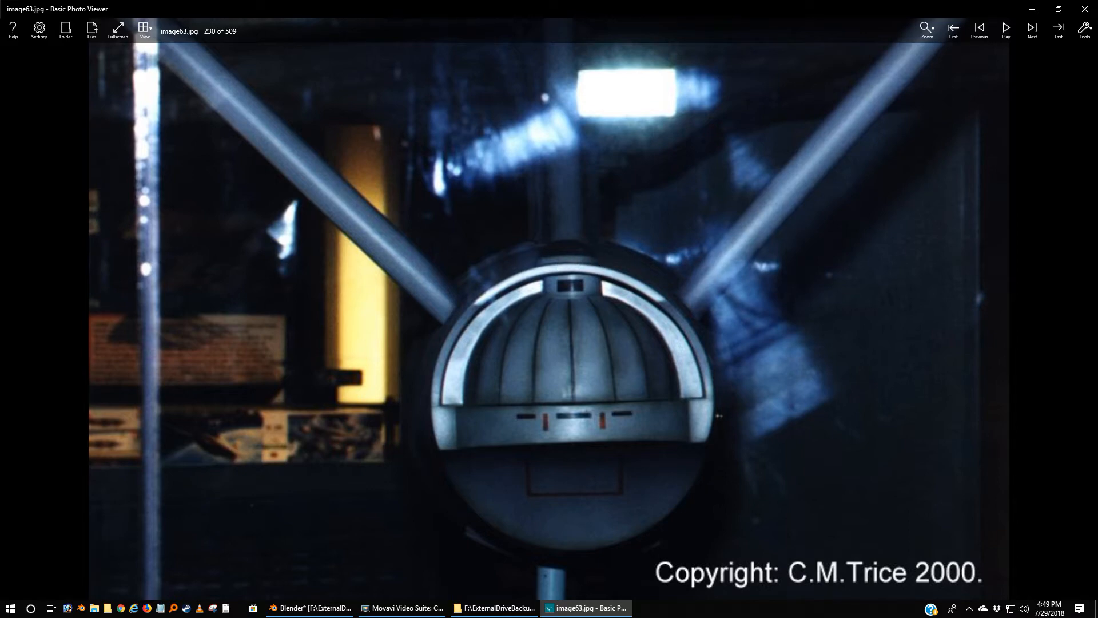
key("alt+F4")
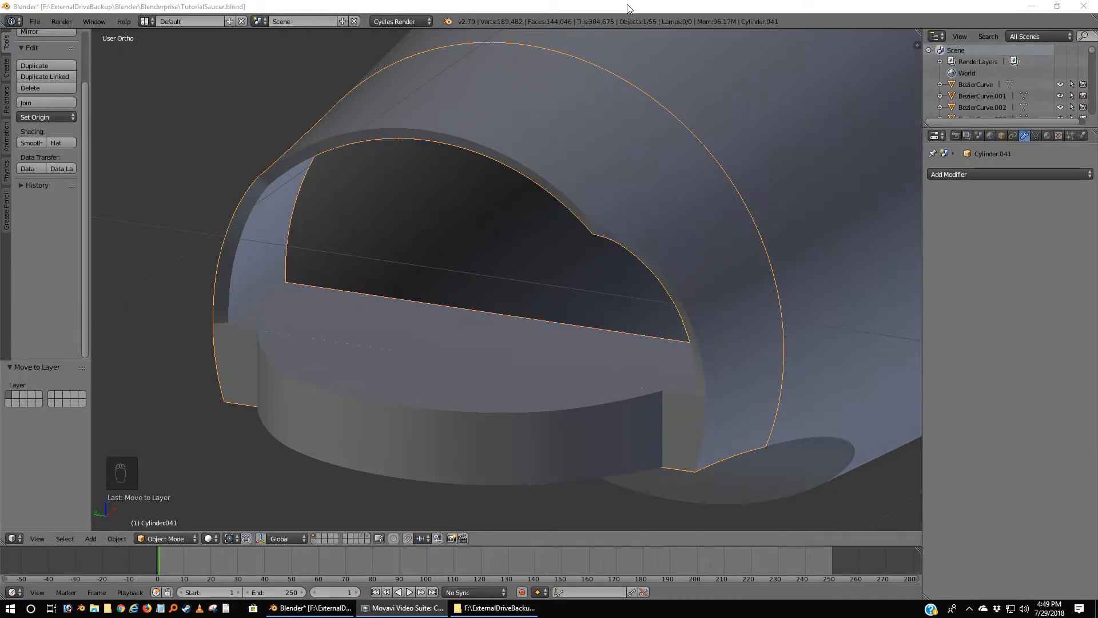
Compare the aft hull section and its interior floor with the side blueprint in wireframe display.
key("KP_1")
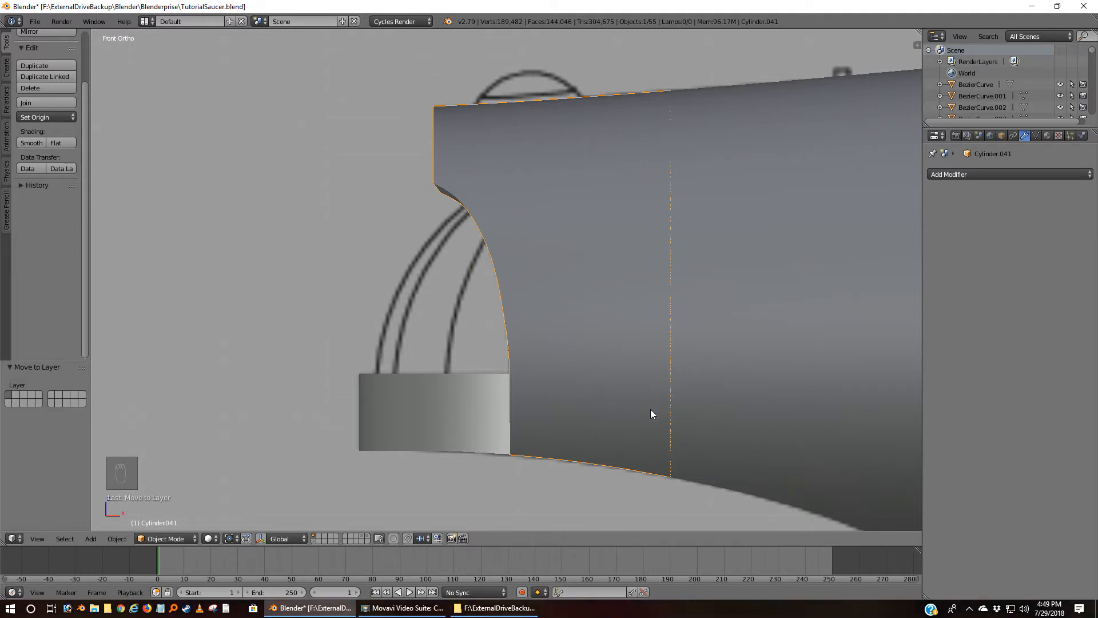
key("z")
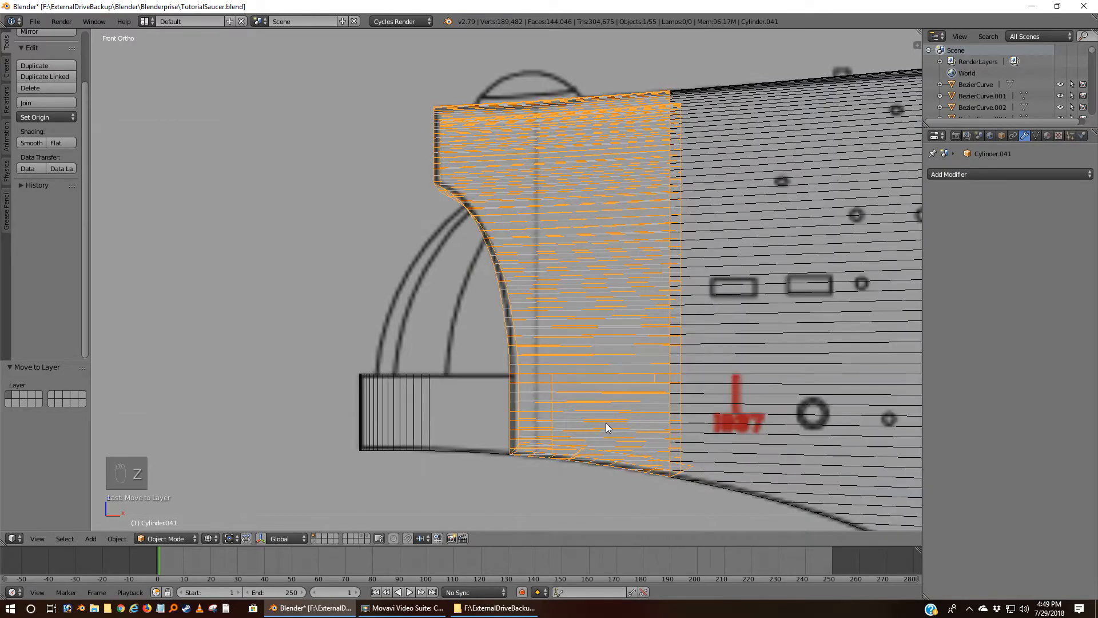
middle_click_drag(584, 381, 630, 398)
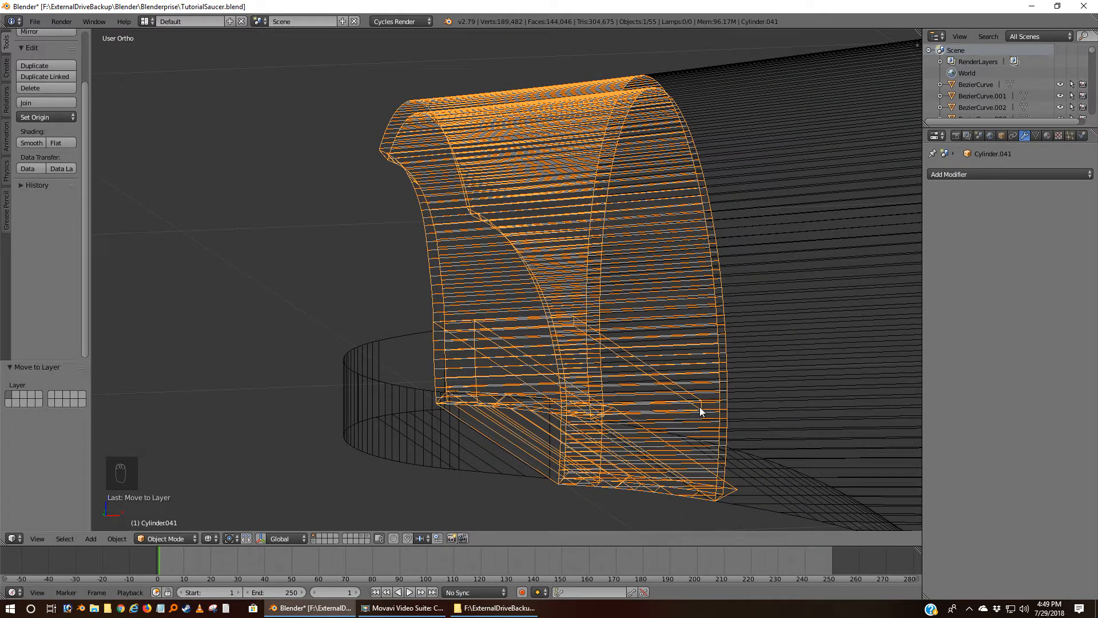
key("KP_1")
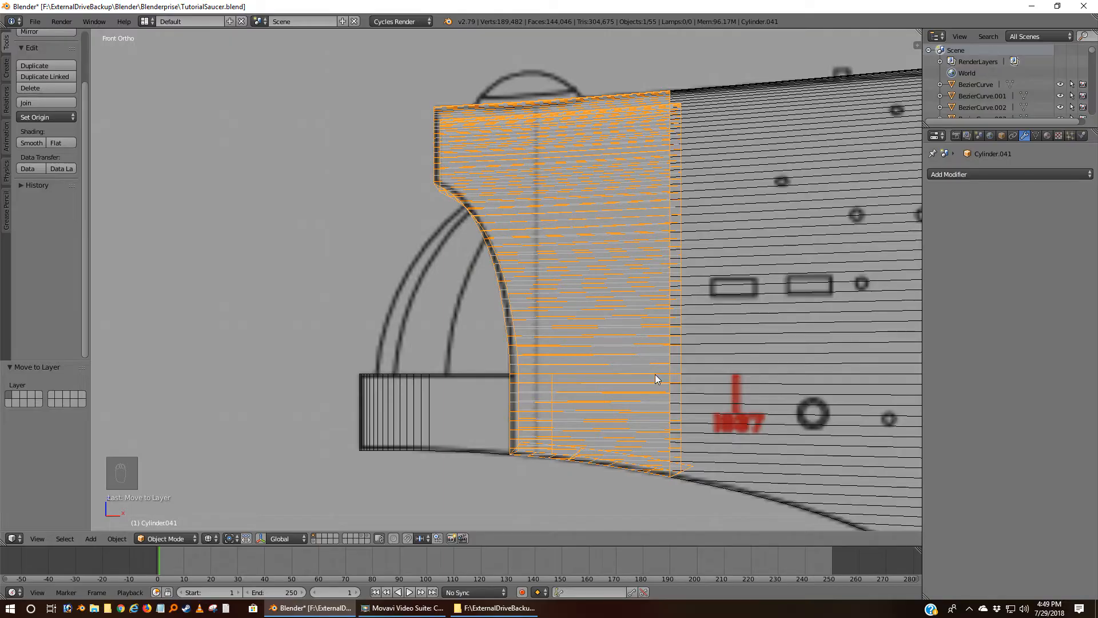
middle_click_drag(493, 343, 568, 359)
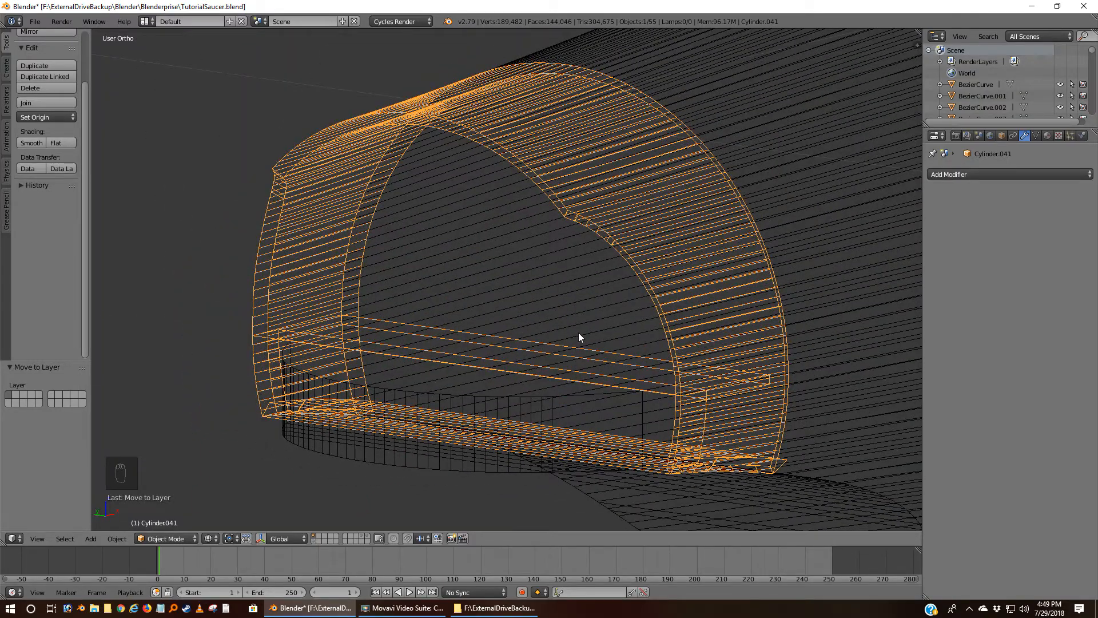
Enter Edit Mode on the aft hull section and select a side-wall vertex in front view slightly forward of the cutout edge.
key("Tab")
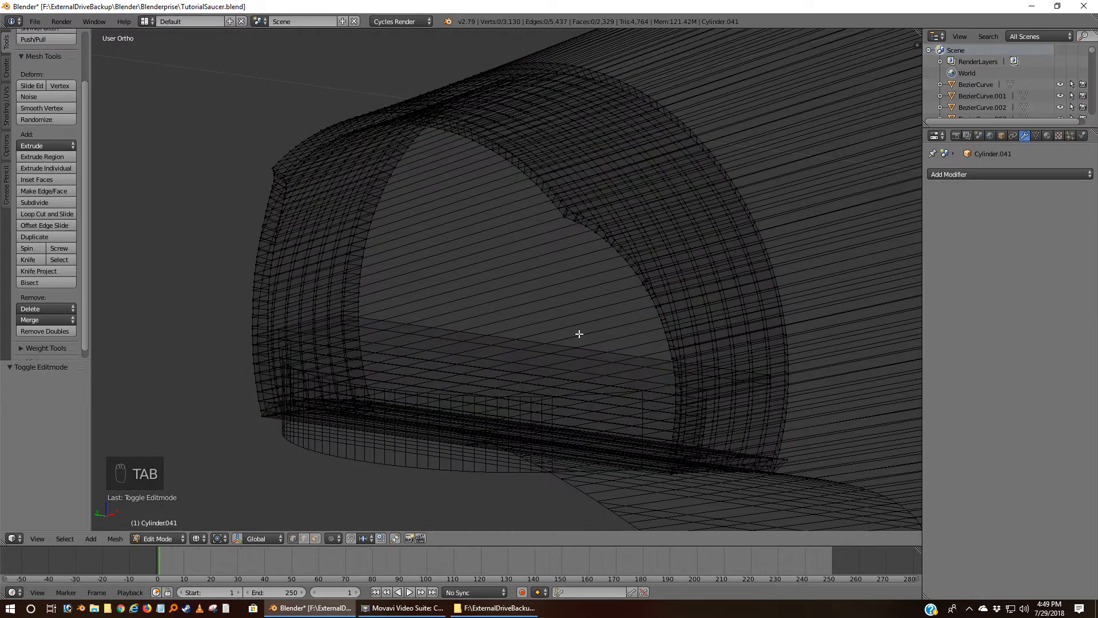
middle_click_drag(630, 282, 559, 274)
middle_click_drag(573, 315, 549, 359)
key("z")
middle_click_drag(444, 375, 419, 324)
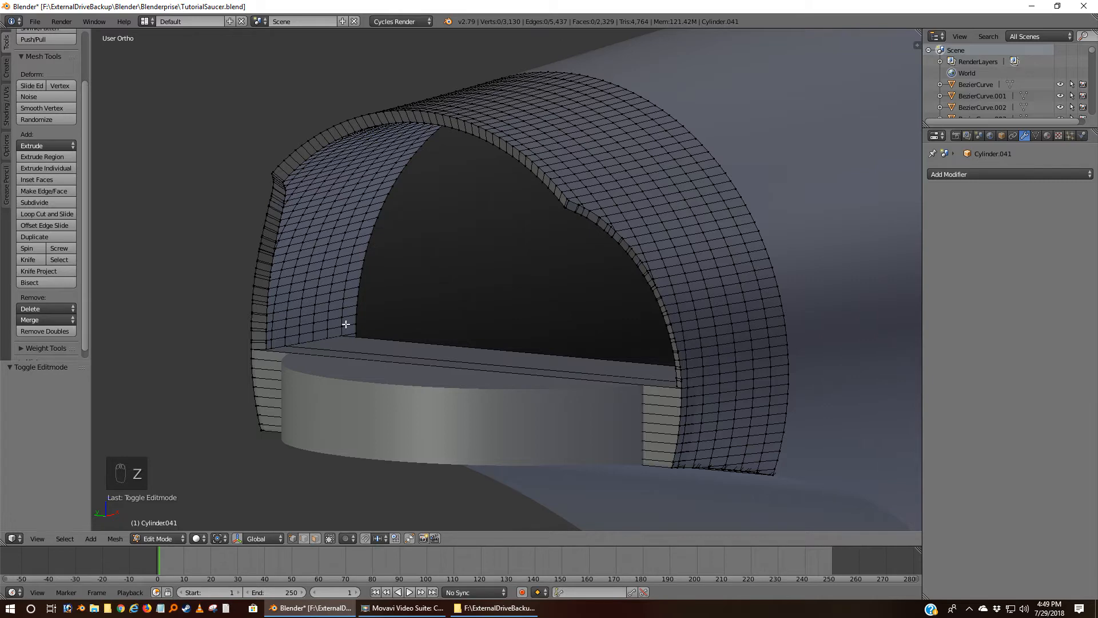
middle_click_drag(356, 342, 353, 351)
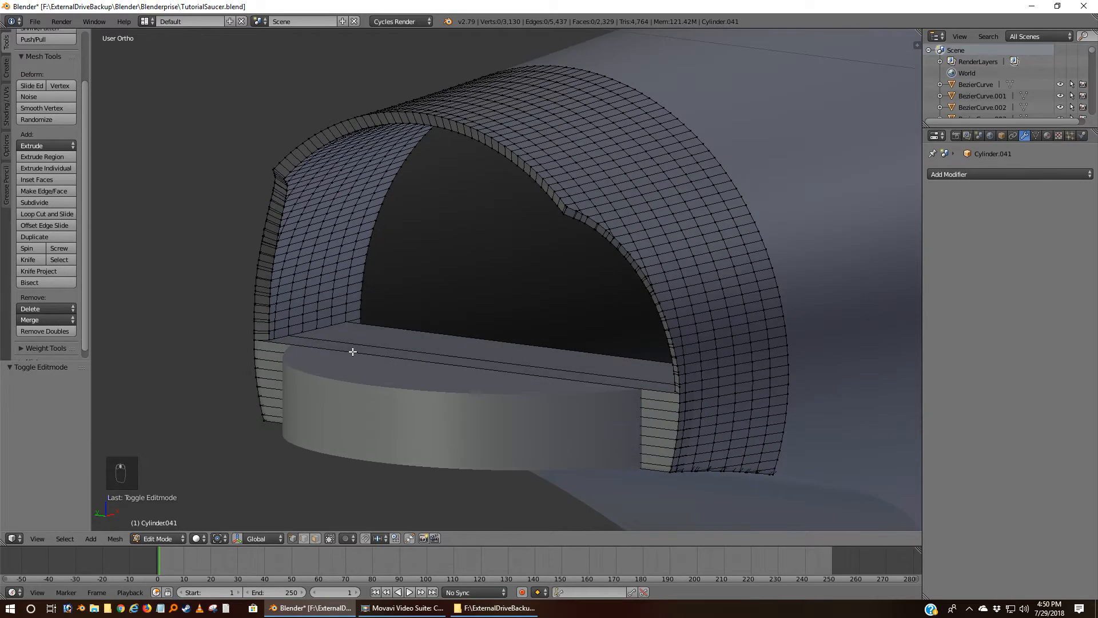
key("KP_1")
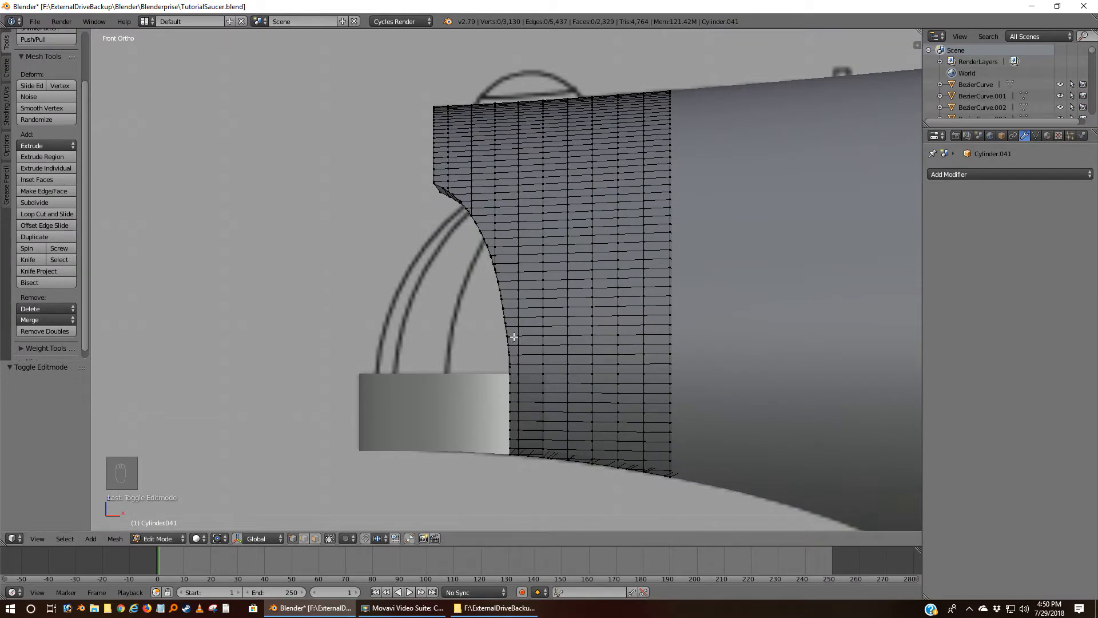
right_click(518, 320)
right_click(517, 290)
right_click(542, 253)
right_click(542, 296)
right_click(542, 336)
Select the full edge loop arching over the inner wall through the marked vertex of the aft hull section.
key("z")
mouse_move(540, 368)
middle_mouse_down()
mouse_move(675, 387)
mouse_move(740, 362)
mouse_move(779, 376)
mouse_move(766, 372)
middle_mouse_up()
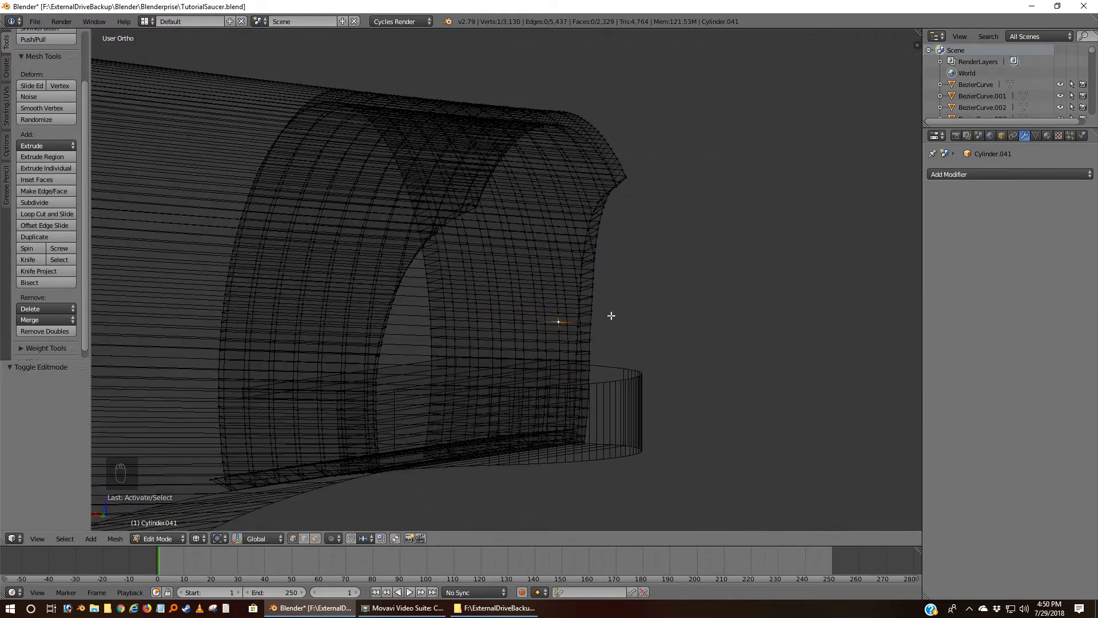
scroll(607, 337, "up", 3)
scroll(602, 342, "up", 3)
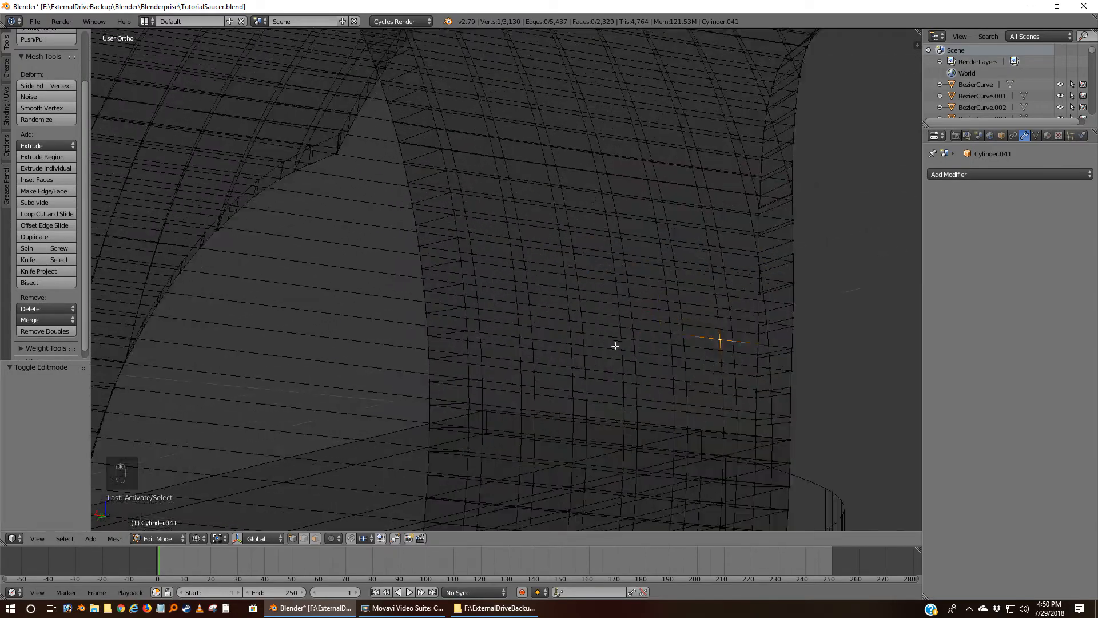
middle_click_drag(748, 355, 728, 366)
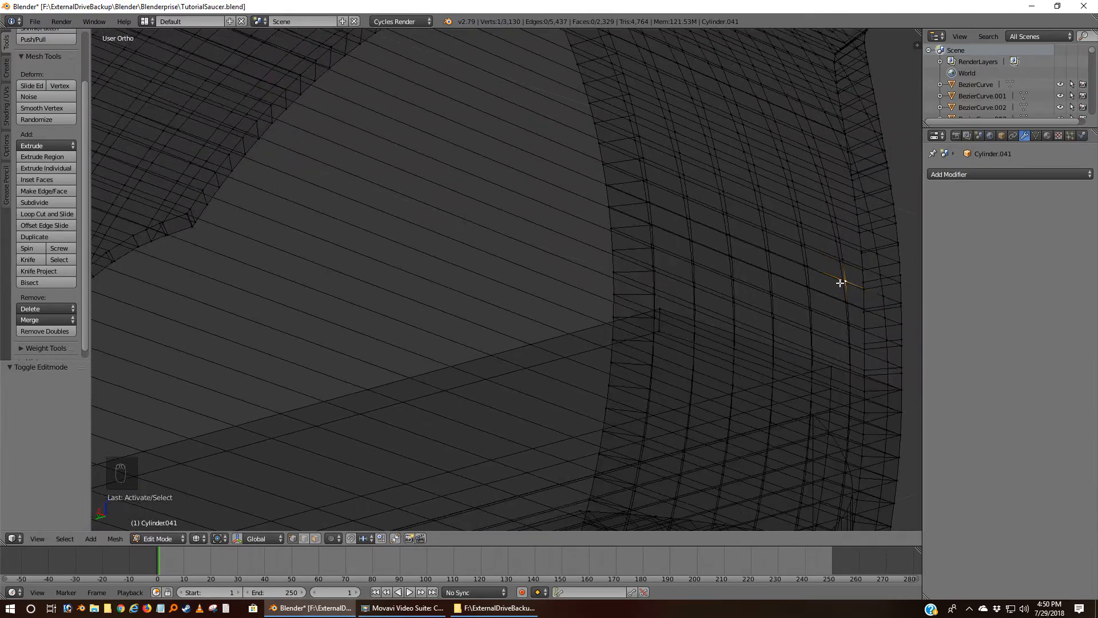
mouse_move(796, 366)
middle_mouse_down()
mouse_move(834, 357)
mouse_move(821, 365)
middle_mouse_up()
key("z")
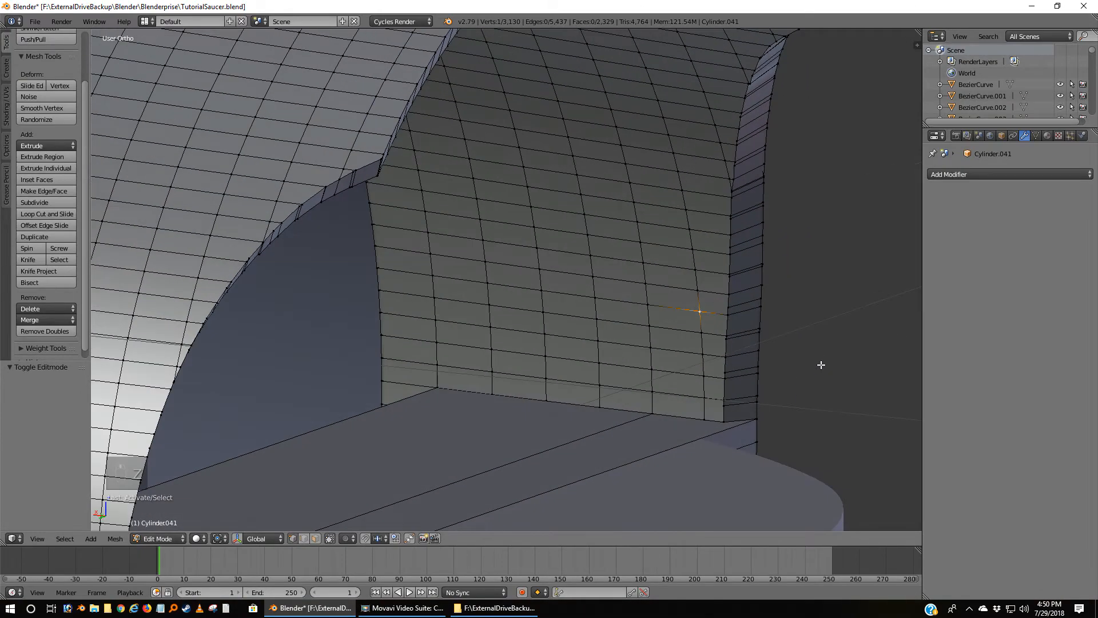
middle_click_drag(848, 436, 809, 465)
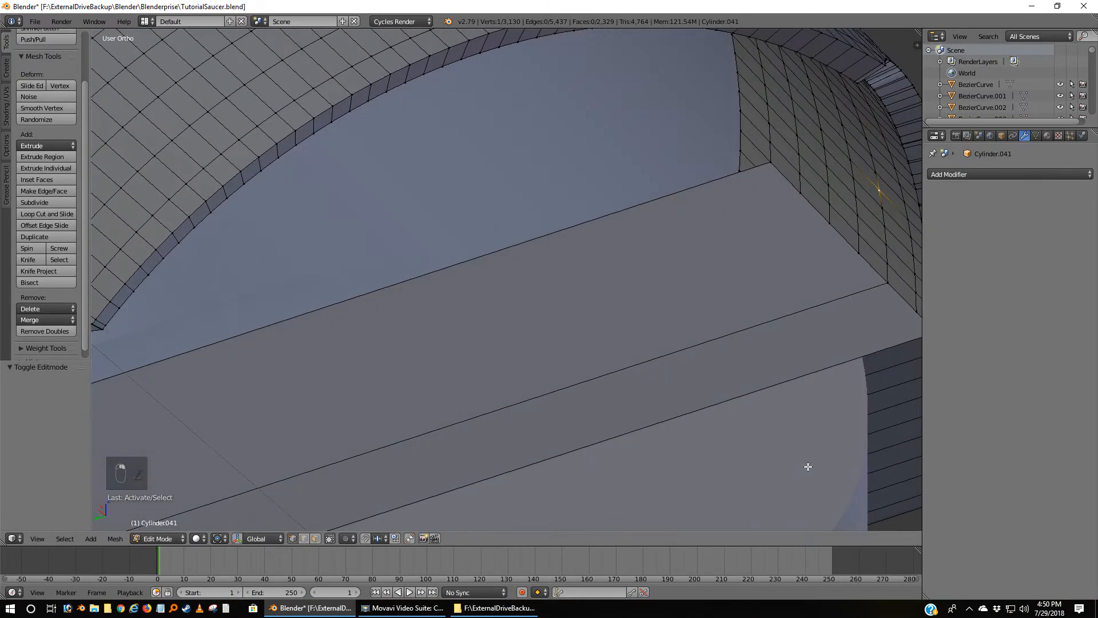
mouse_move(764, 361)
middle_mouse_down()
mouse_move(781, 338)
mouse_move(749, 362)
middle_mouse_up()
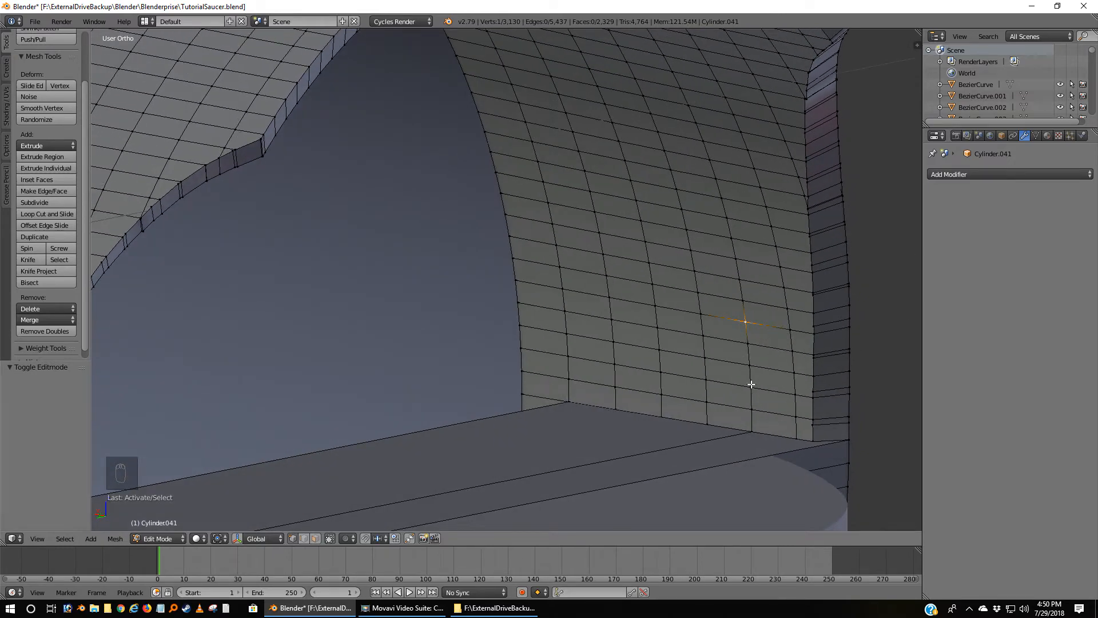
right_click(743, 300, "alt")
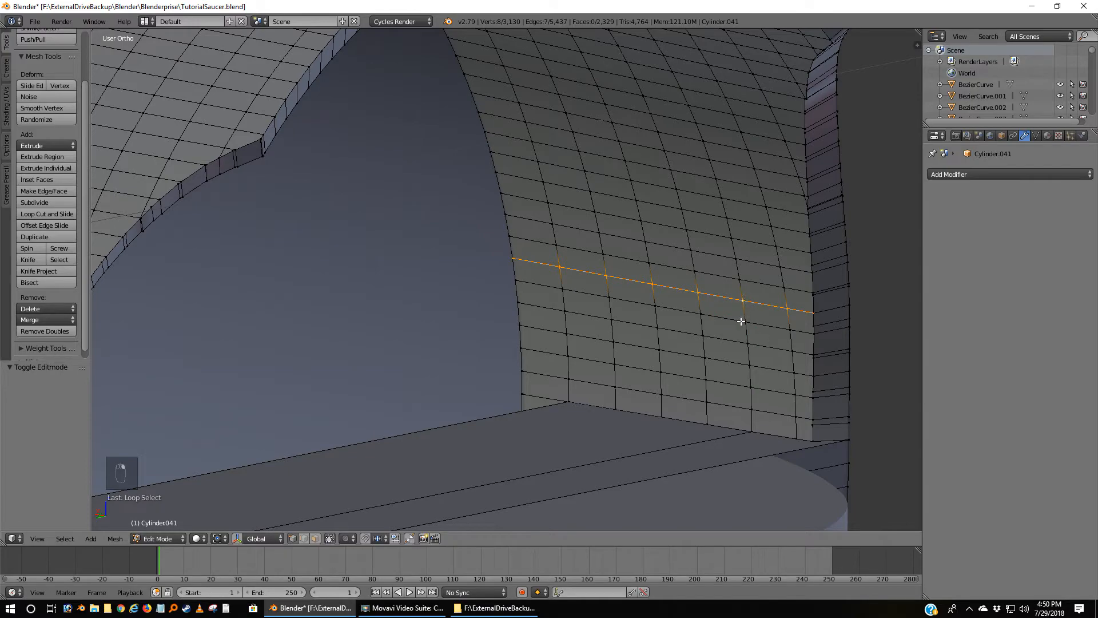
right_click(744, 328, "alt")
scroll(779, 360, "down", 4)
mouse_move(779, 361)
middle_mouse_down()
mouse_move(630, 324)
mouse_move(757, 345)
mouse_move(735, 380)
mouse_move(826, 375)
mouse_move(796, 363)
middle_mouse_up()
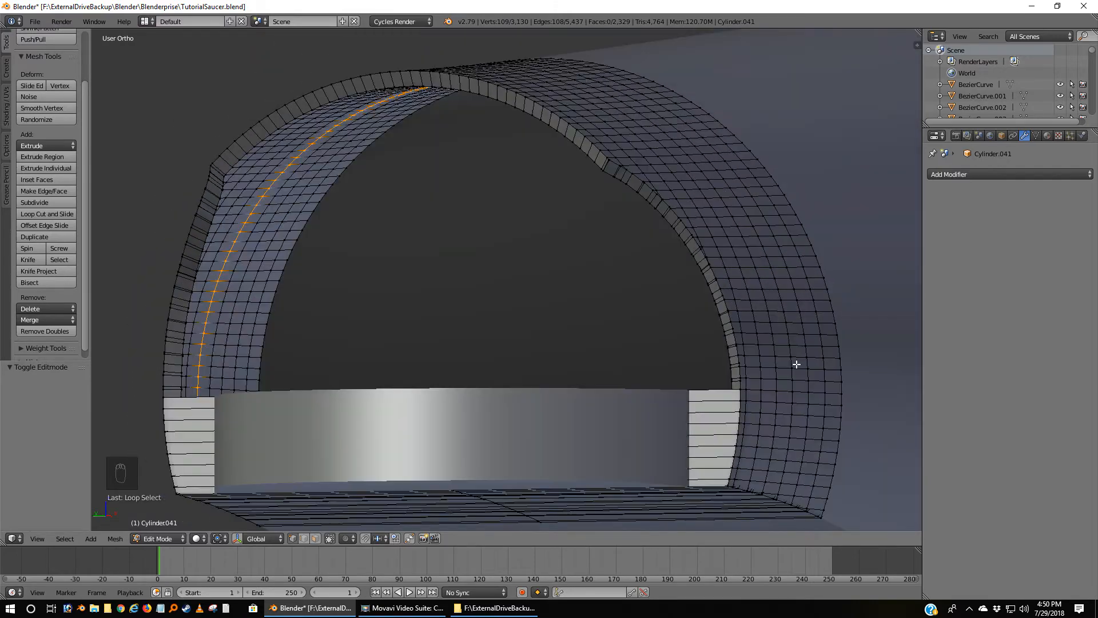
Duplicate the arch edge loop in place, separate the copy into its own object and return to Object Mode.
key("shift+d")
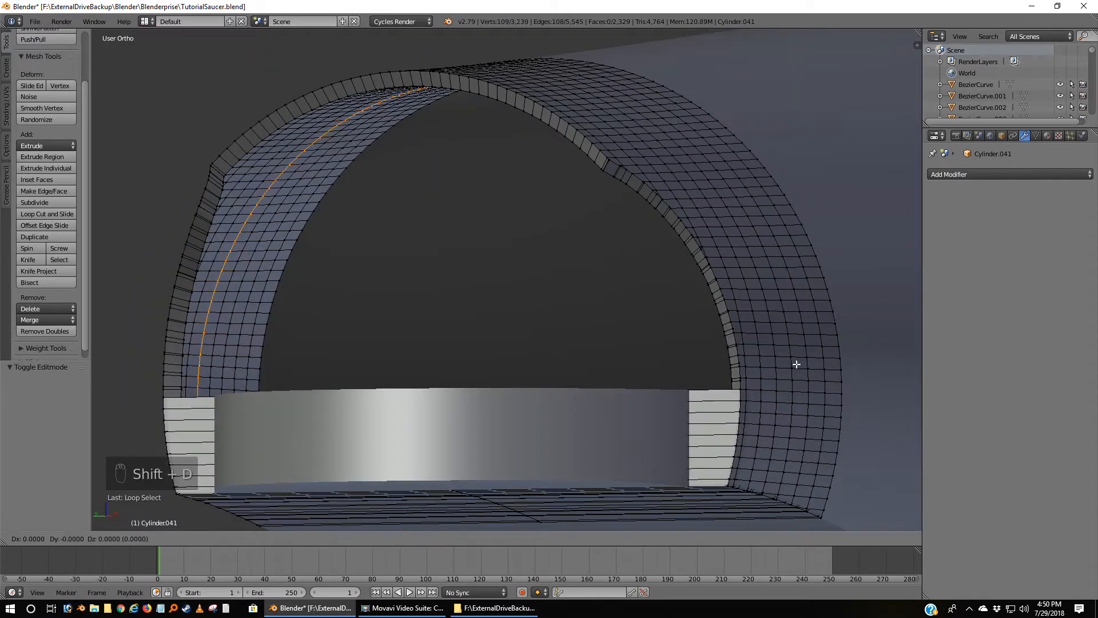
right_click(685, 324)
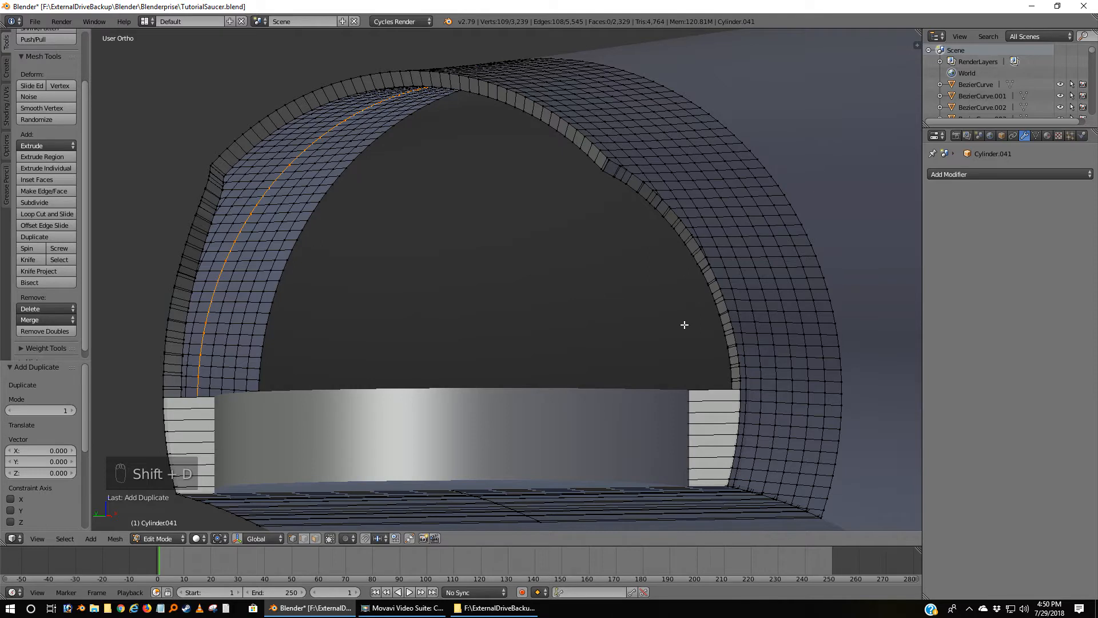
key("p")
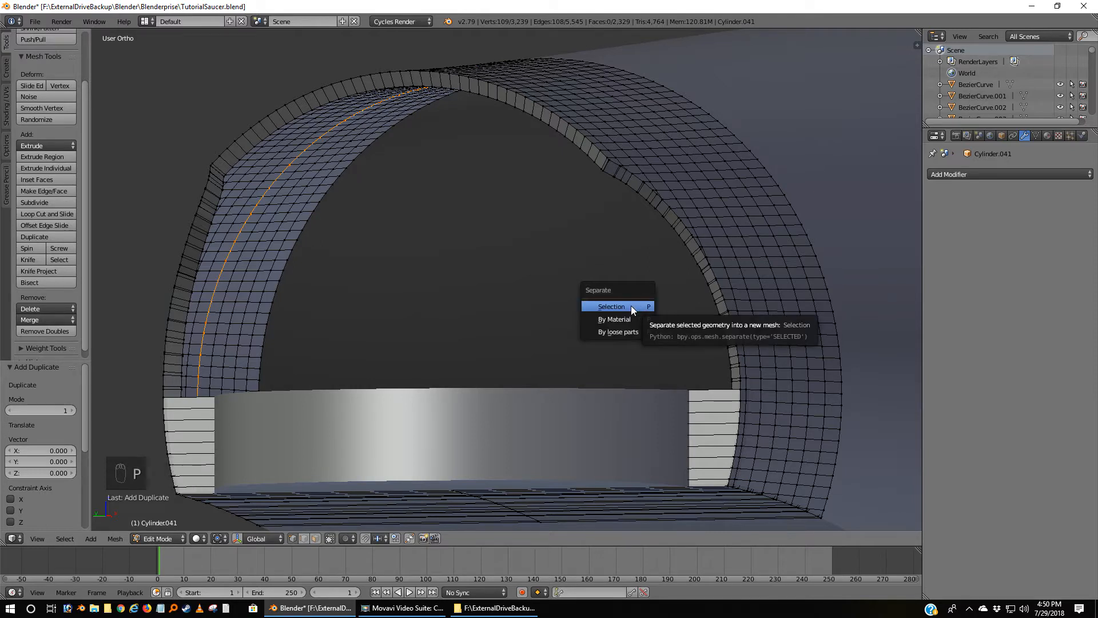
left_click(631, 307)
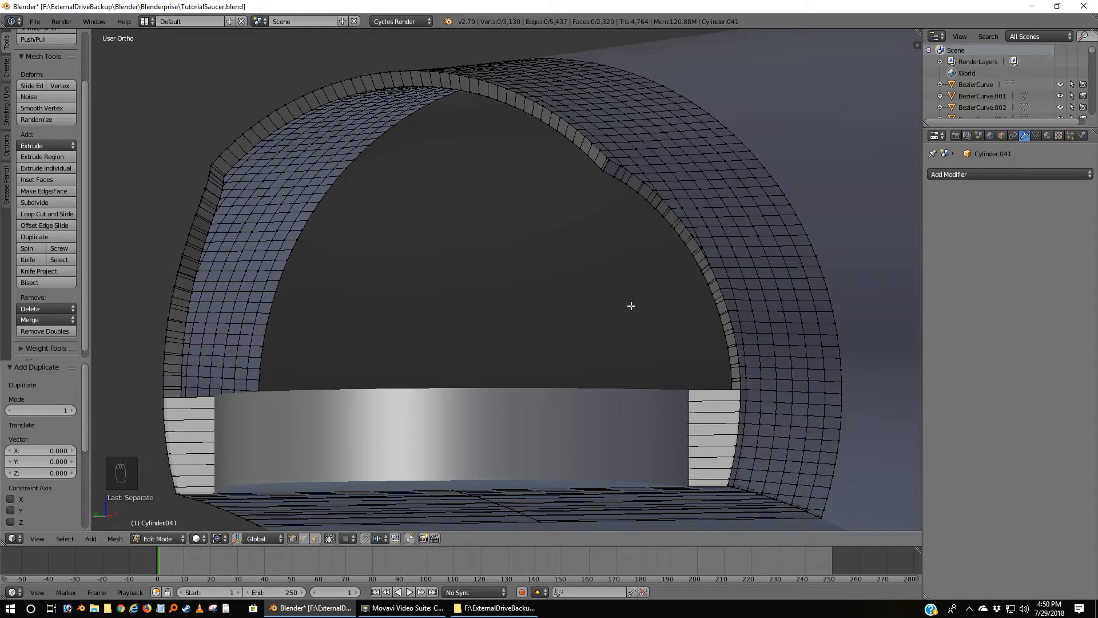
key("Tab")
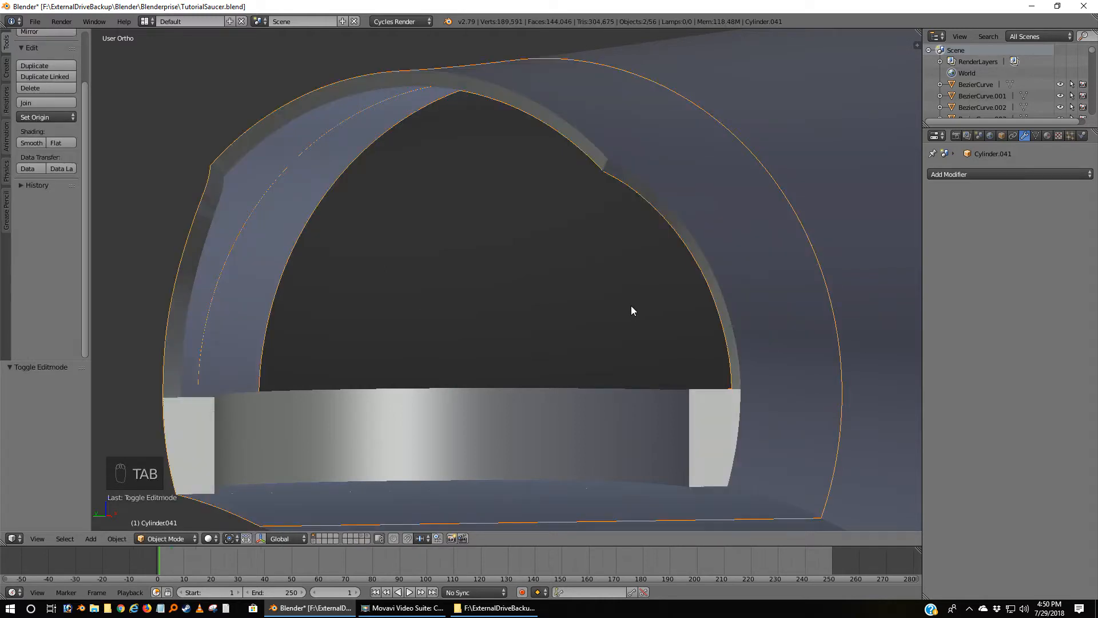
Move the separated arch curve to layer 2 and display that layer alone in wireframe.
right_click(280, 179)
middle_click_drag(283, 249, 327, 277)
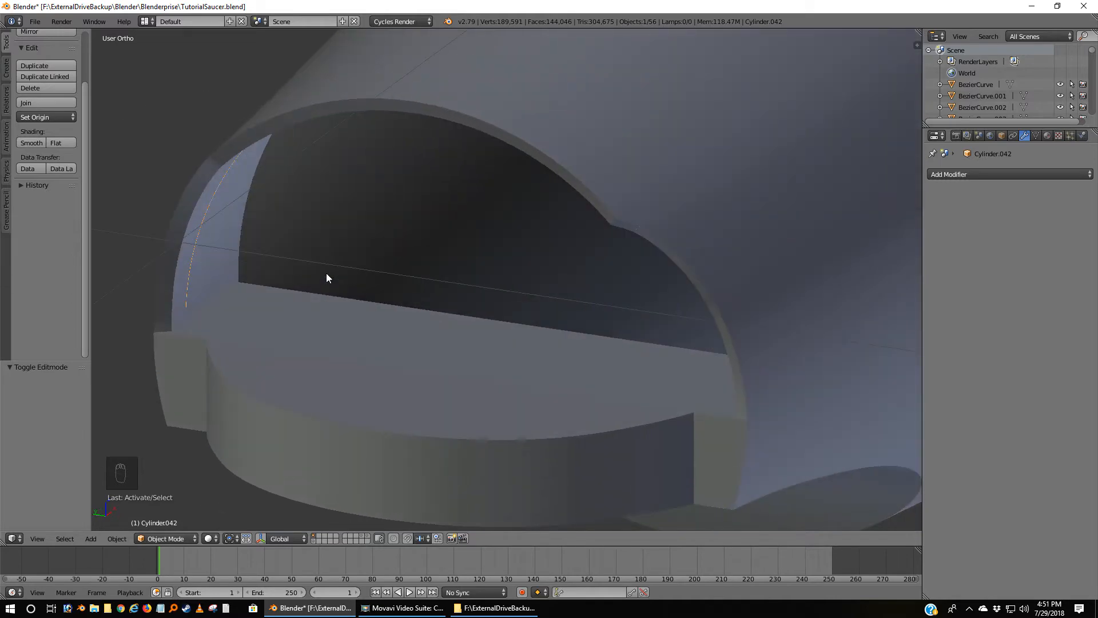
key("z")
mouse_move(328, 273)
middle_mouse_down()
mouse_move(304, 269)
mouse_move(353, 257)
mouse_move(342, 260)
middle_mouse_up()
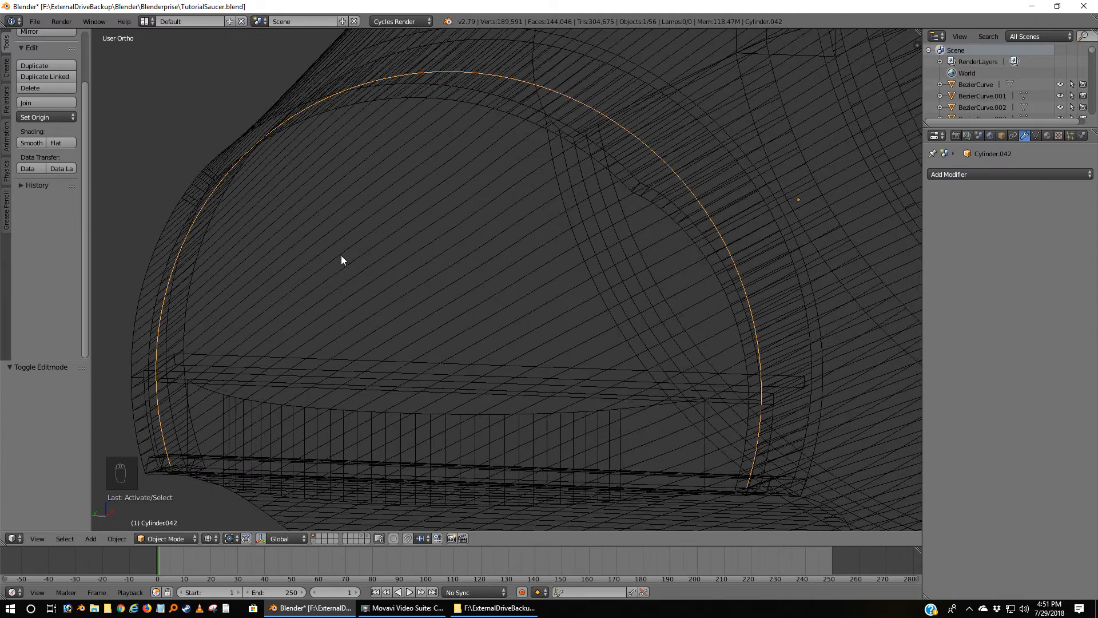
key("m")
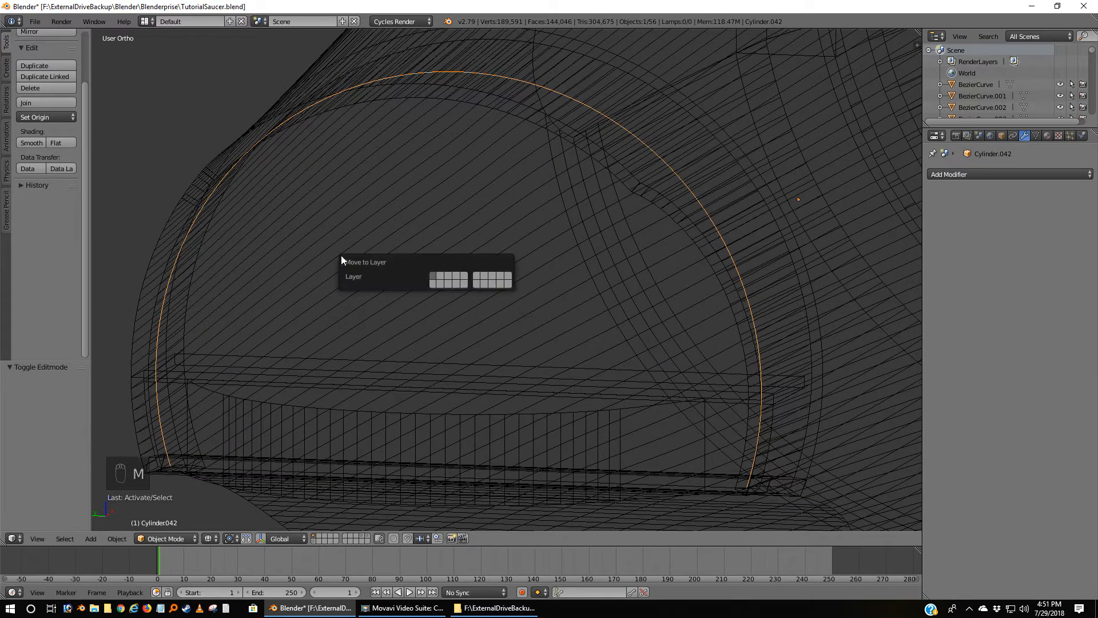
left_click(439, 279)
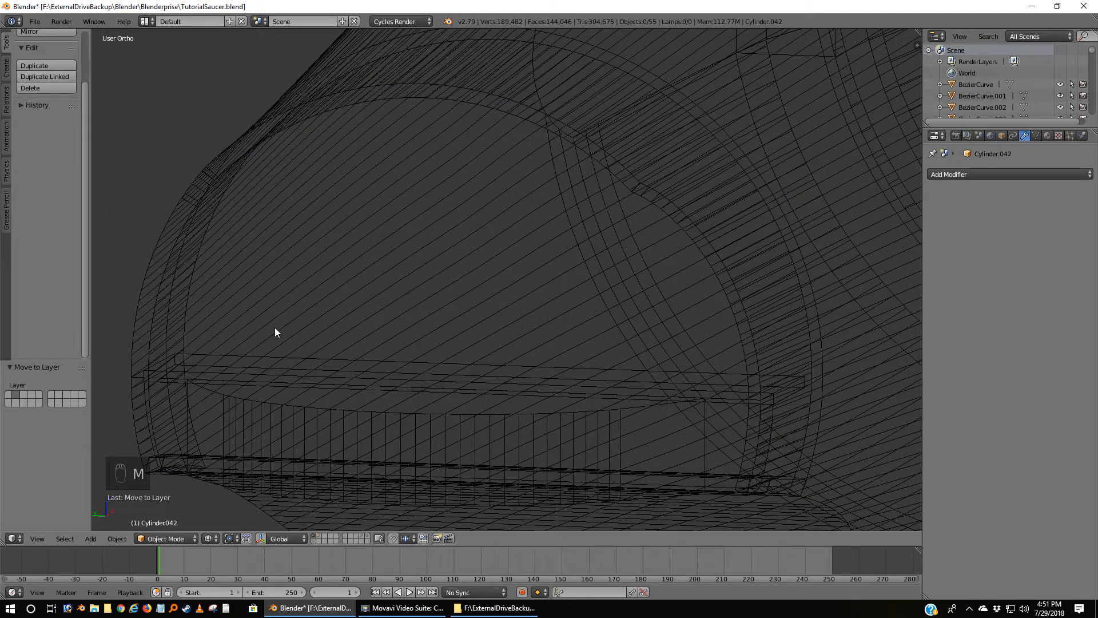
left_click(320, 537)
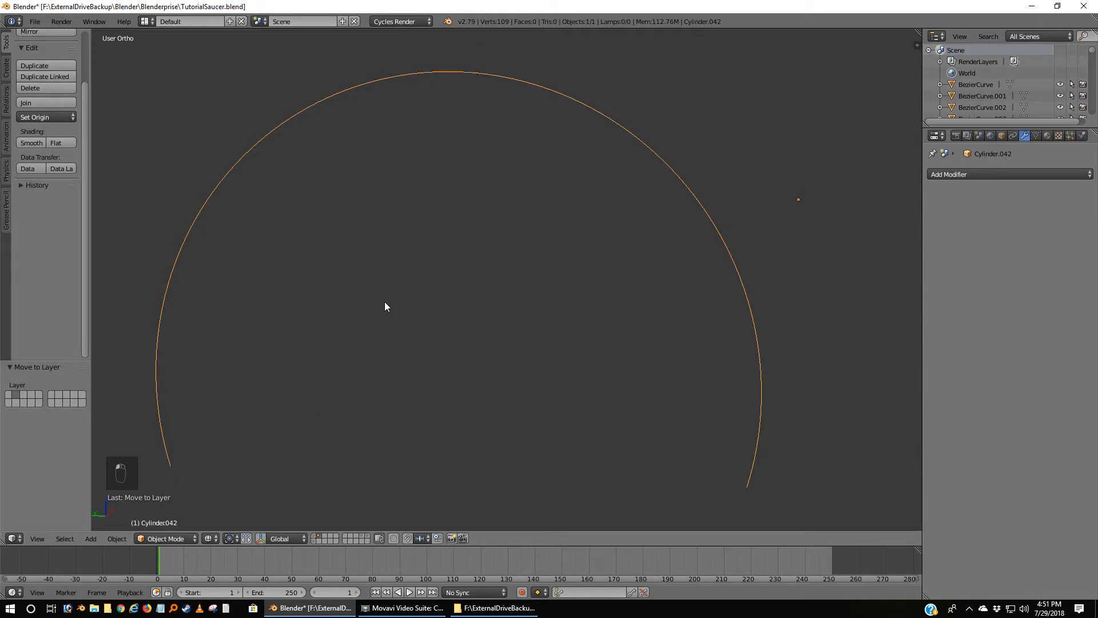
Enter Edit Mode on the arch curve and delete the vertices below the blueprint's horizontal dome baseline at both ends, in left side view.
key("Tab")
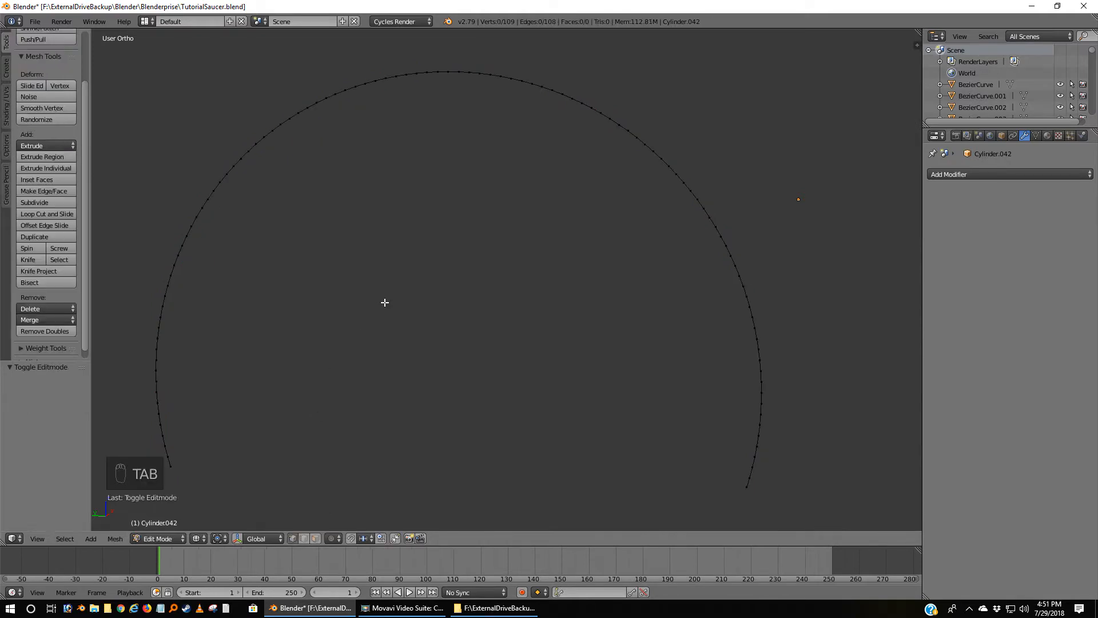
key("ctrl+KP_3")
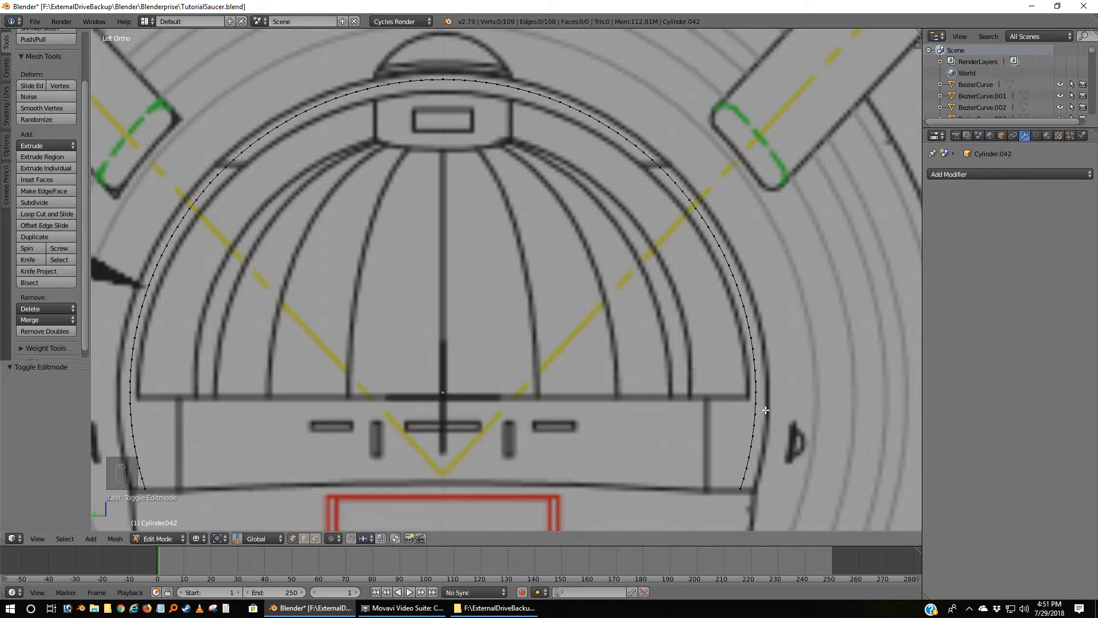
key("b")
left_click_drag(765, 409, 93, 476)
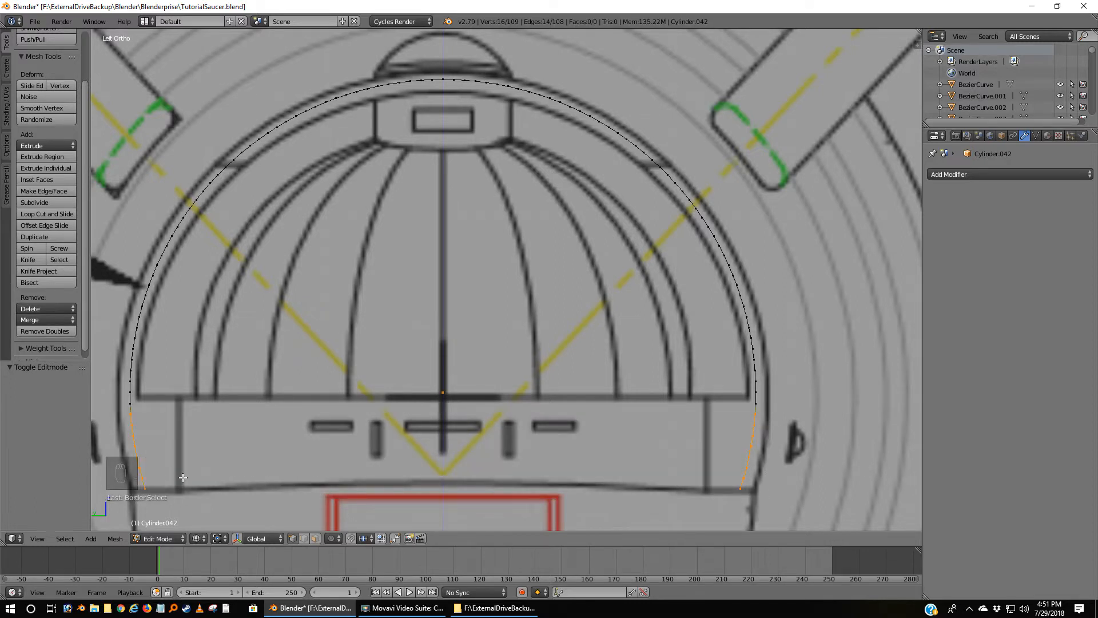
key("x")
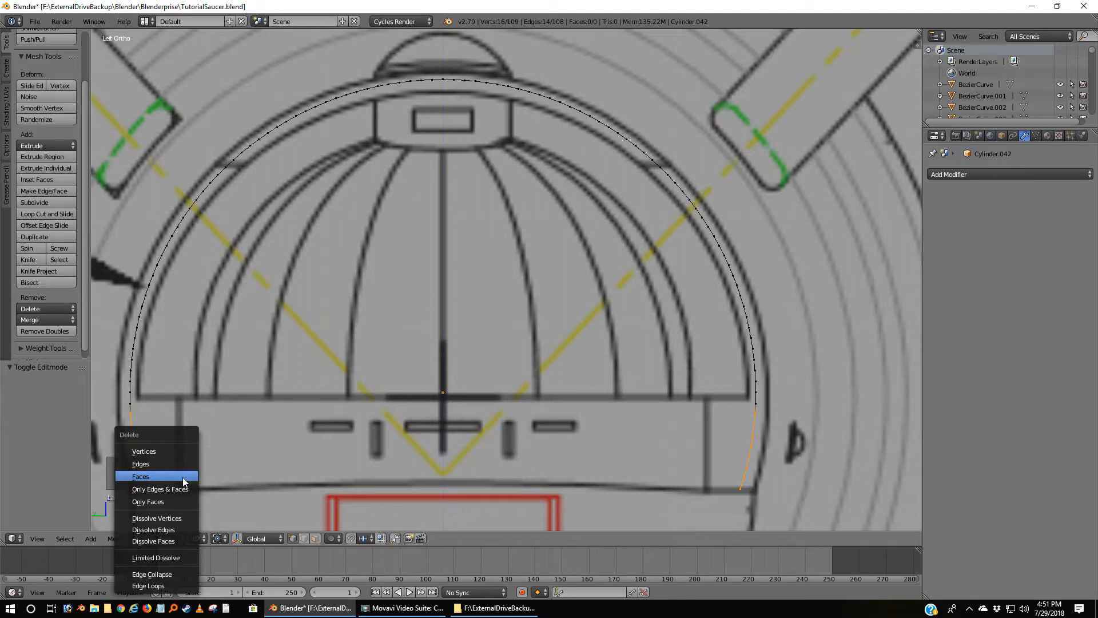
left_click(162, 450)
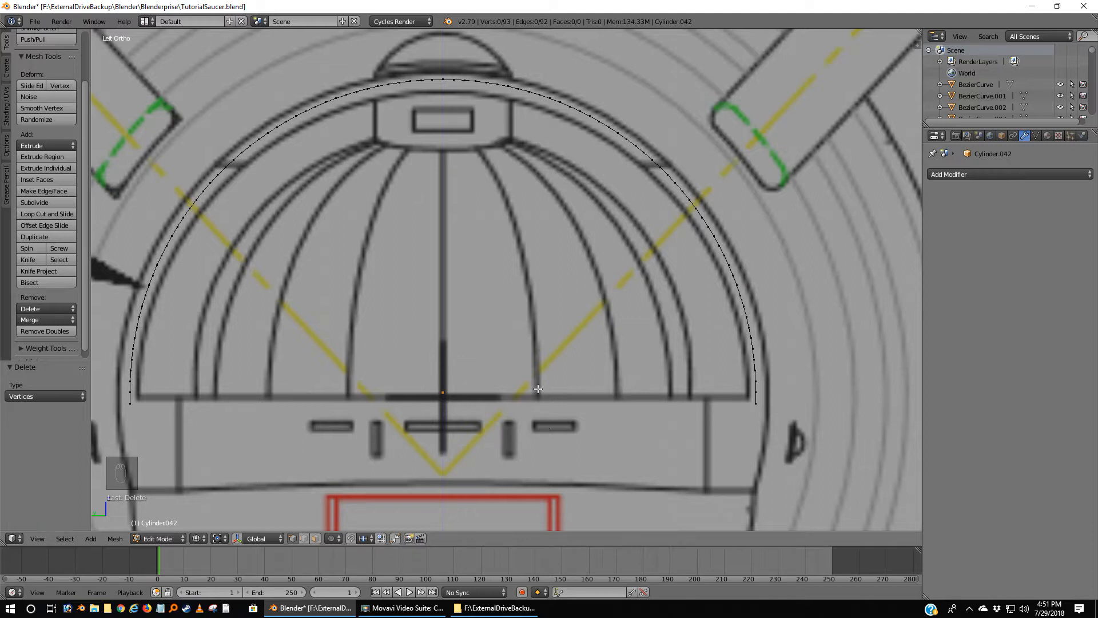
Create a face across the arch between the two lowest vertices on each side.
right_click(756, 403)
right_click(757, 392, "shift")
right_click(131, 392, "shift")
right_click(130, 403, "shift")
key("f")
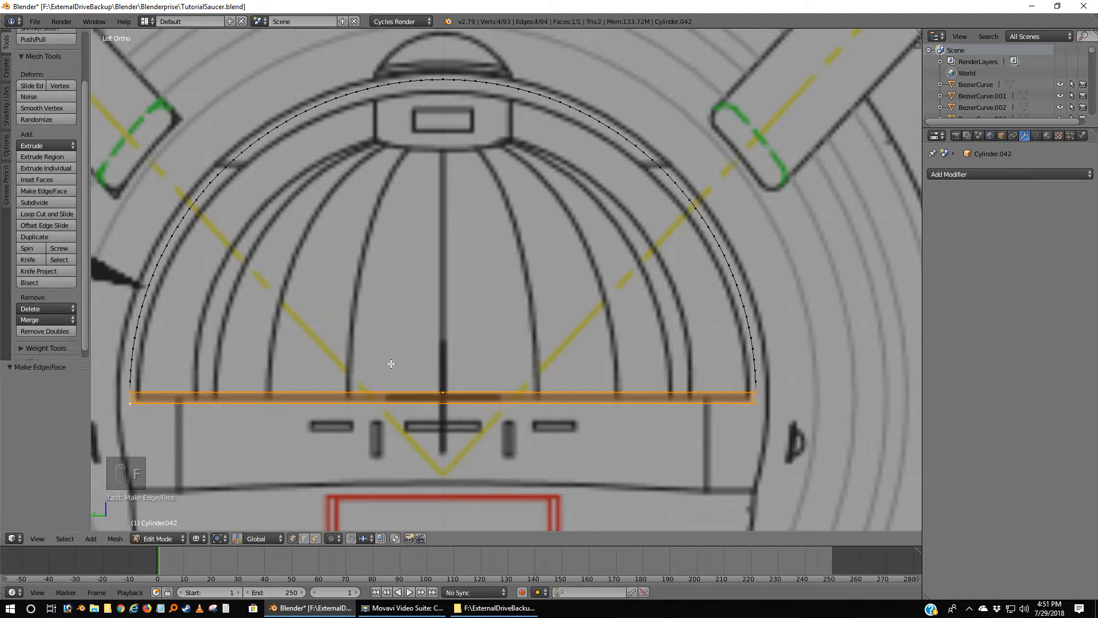
Fill seven more horizontal face strips across the arch, working upward from the bottom strip.
right_click(759, 394)
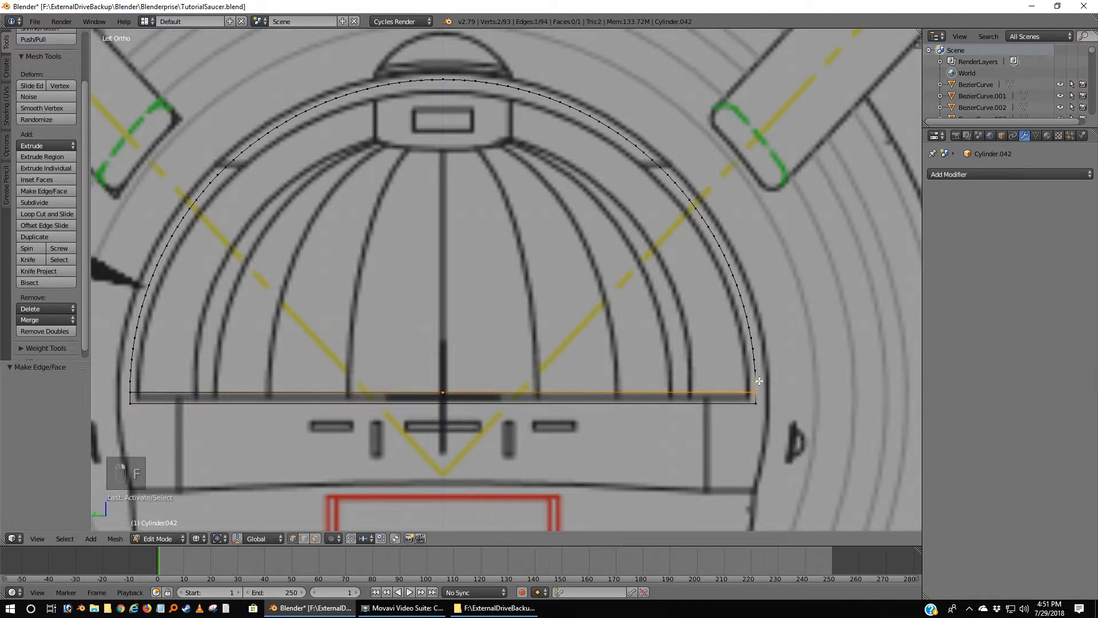
right_click(130, 381, "shift")
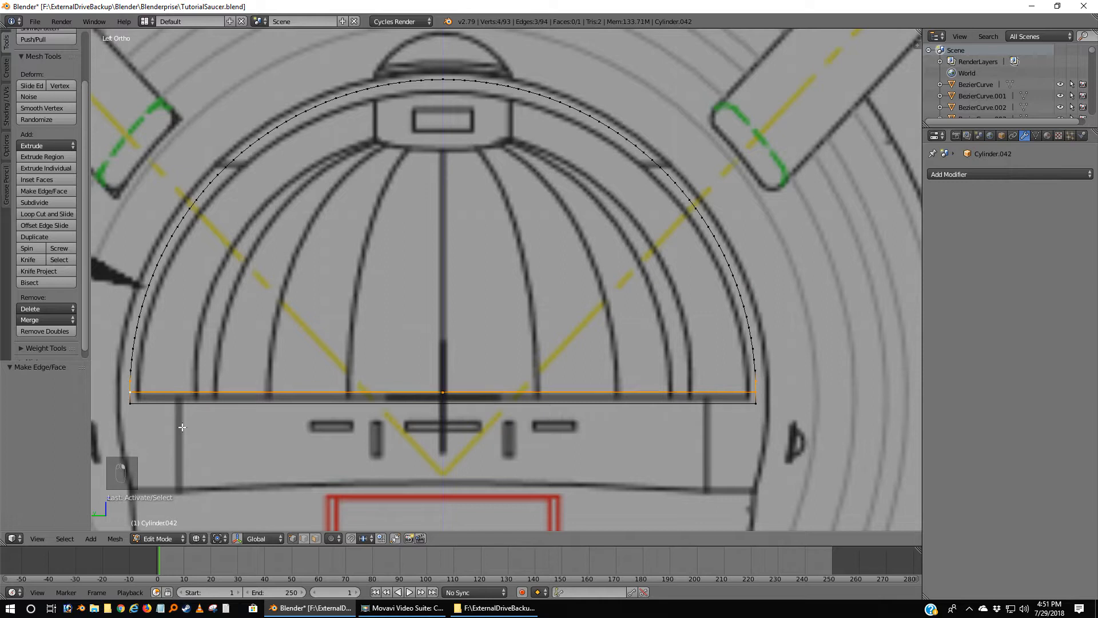
key("f")
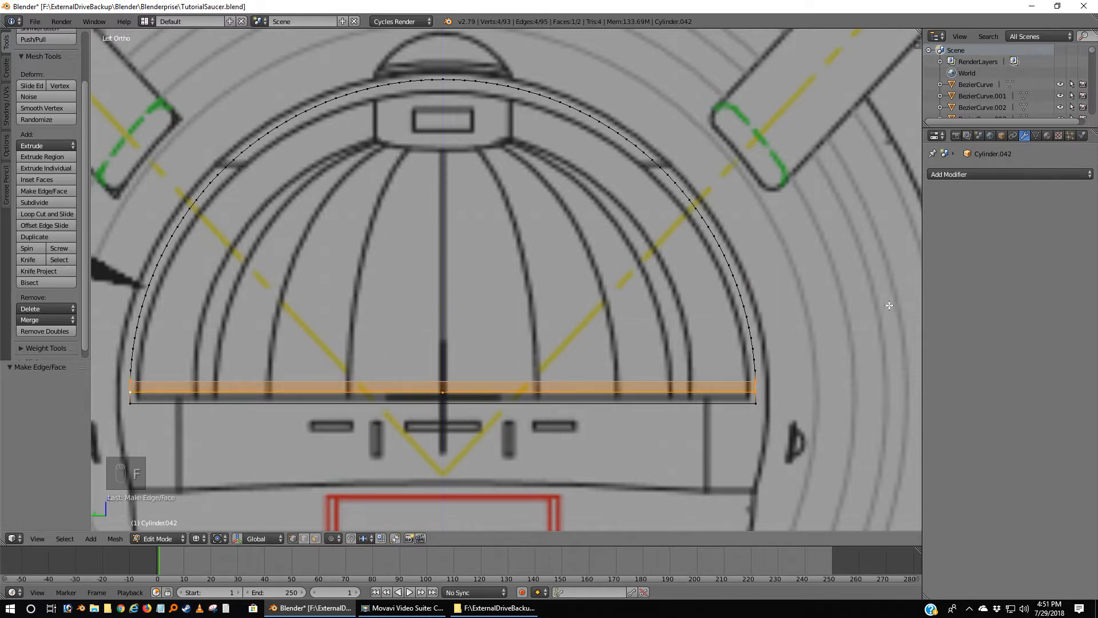
key("f")
key("f")
key("f")
key("f")
key("f")
key("f")
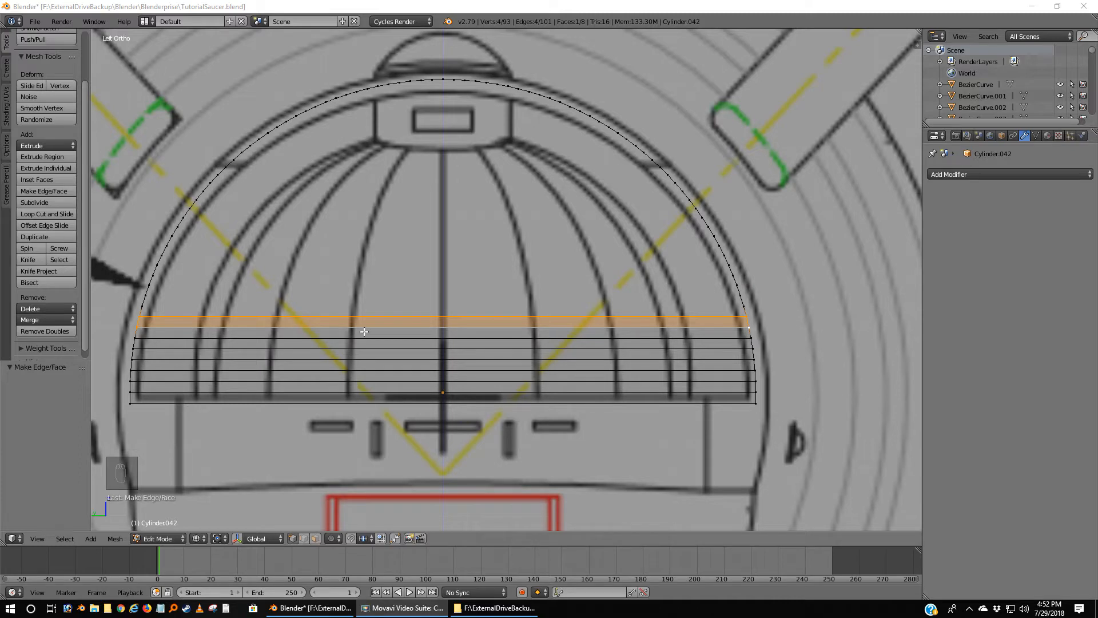
Clear the selection and fill the next two strips above the filled area using the side edges and the topmost cross edge.
key("a")
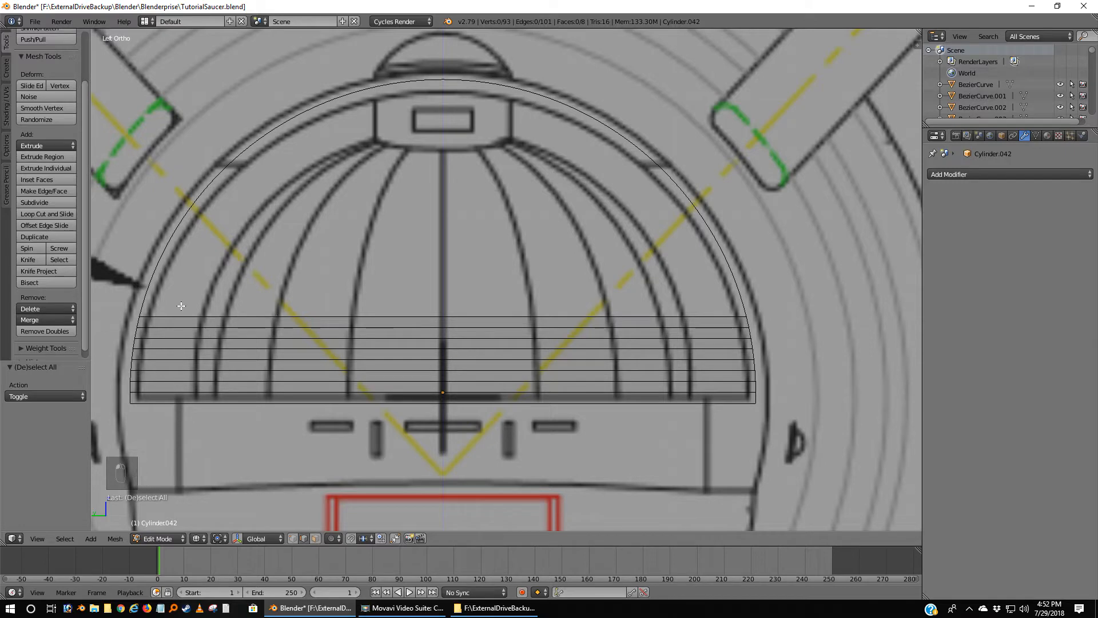
right_click(141, 312)
right_click(713, 316, "ctrl")
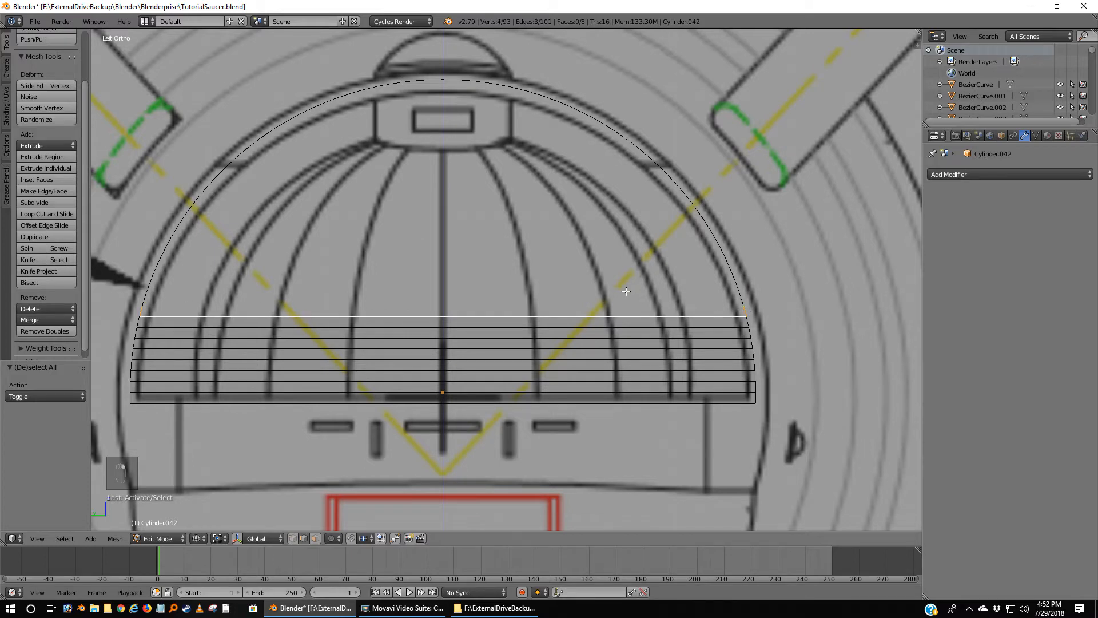
key("f")
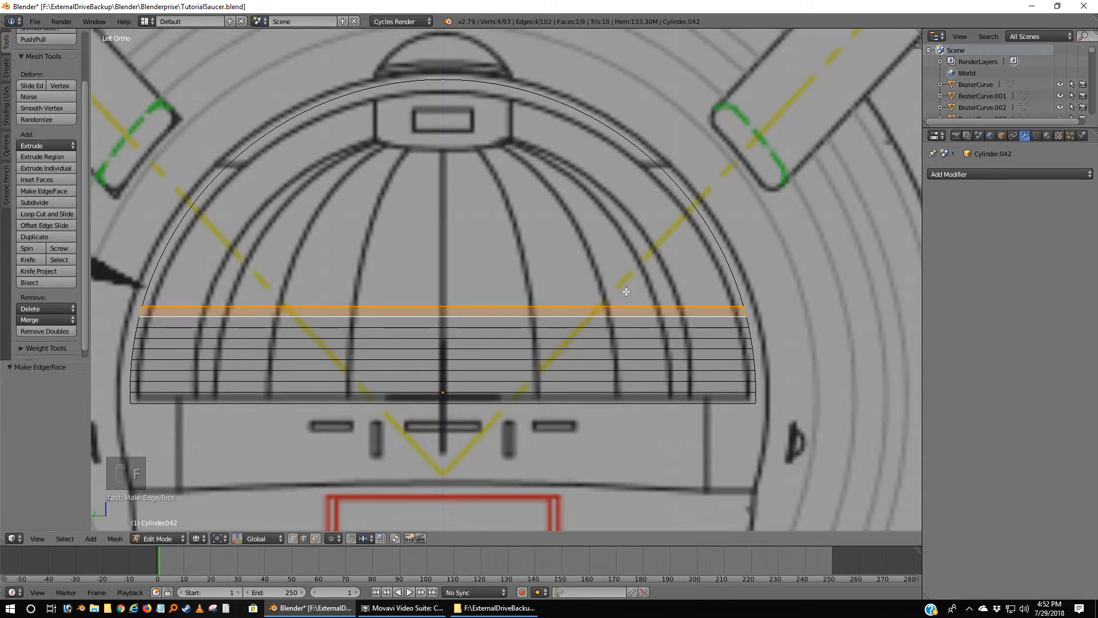
right_click(743, 297)
right_click(675, 311, "shift")
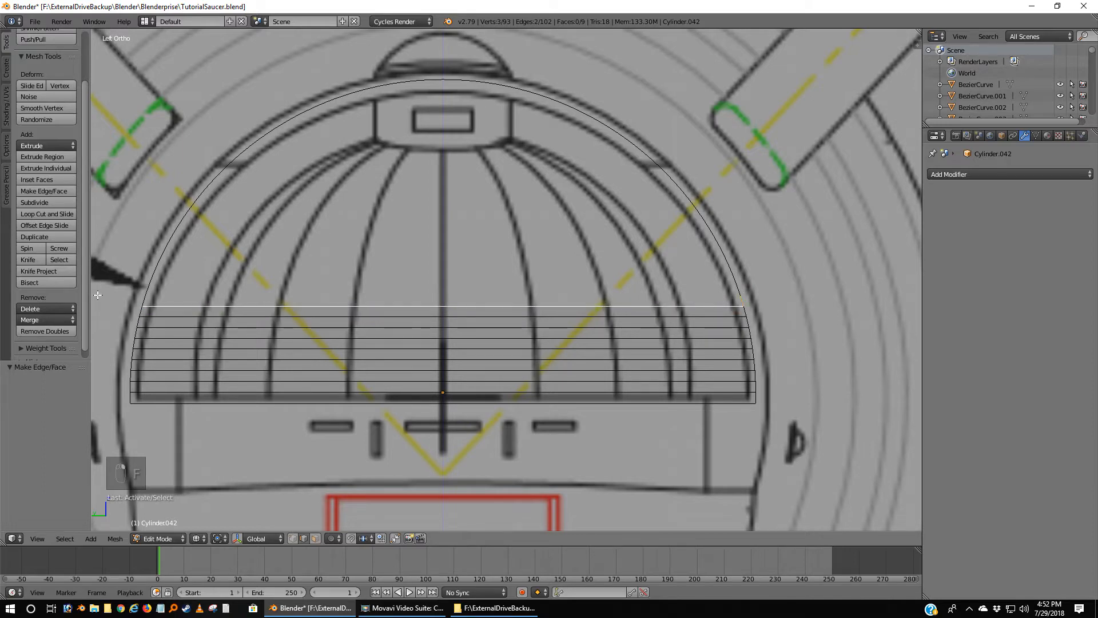
right_click(146, 296, "shift")
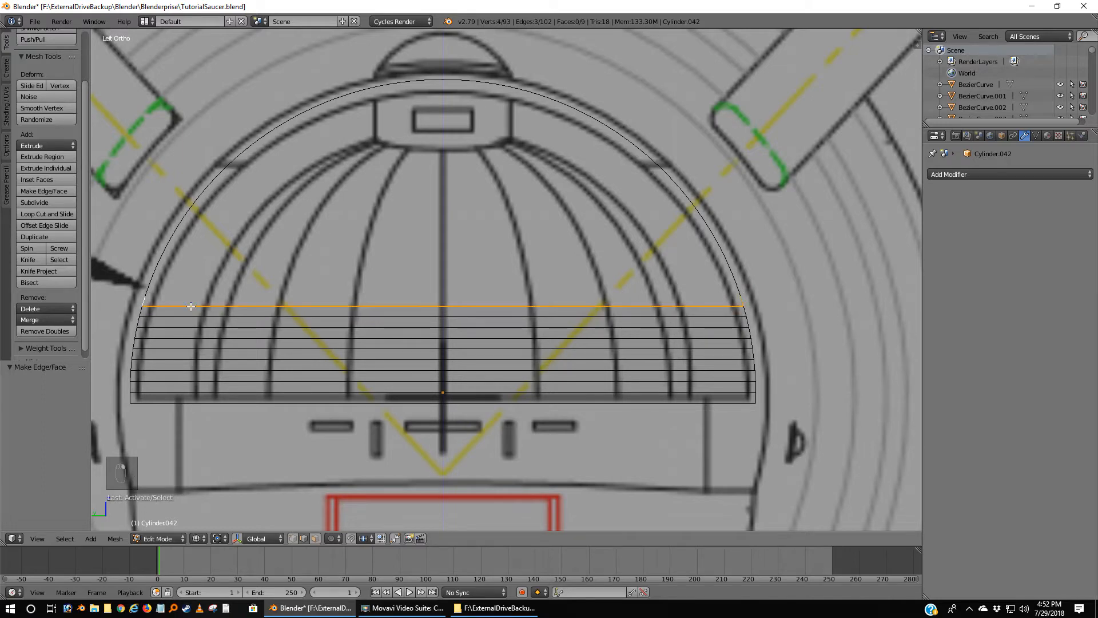
key("f")
Continue upward with two more face strips, each built from the opposing arch edges and the cross edge beneath them.
right_click(151, 291)
right_click(211, 294, "shift")
right_click(739, 289, "shift")
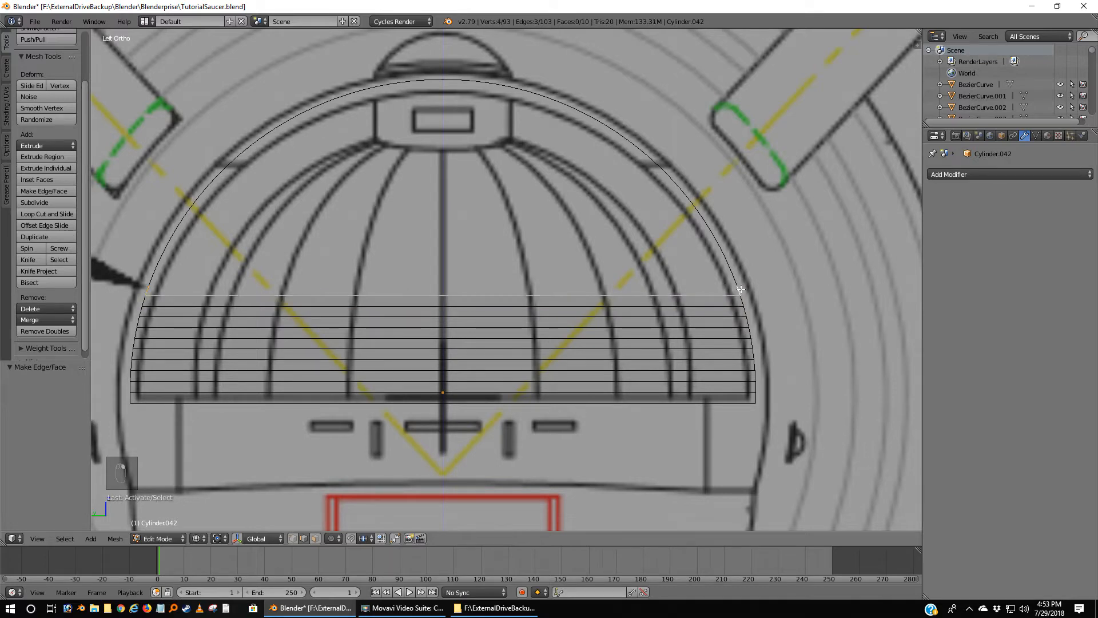
key("f")
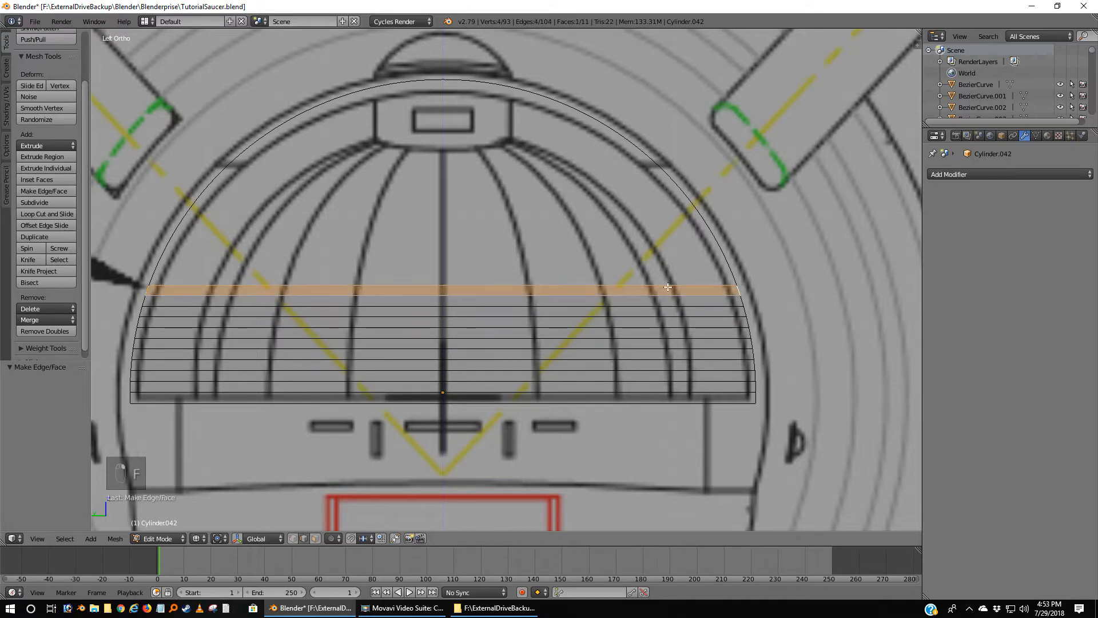
right_click(733, 279)
right_click(658, 287, "shift")
right_click(153, 276, "shift")
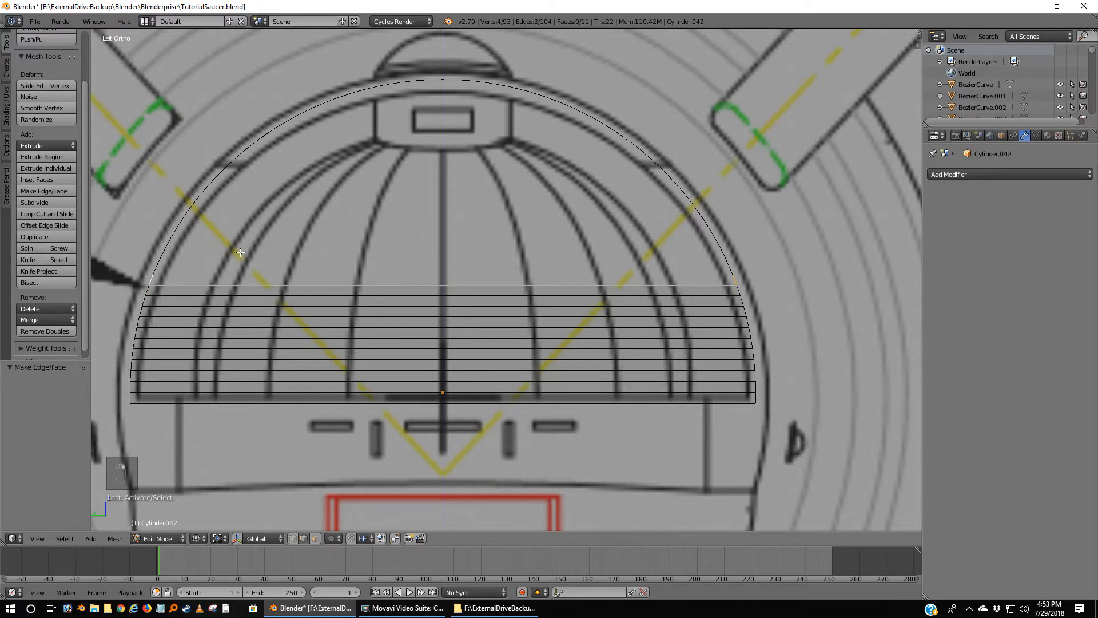
key("f")
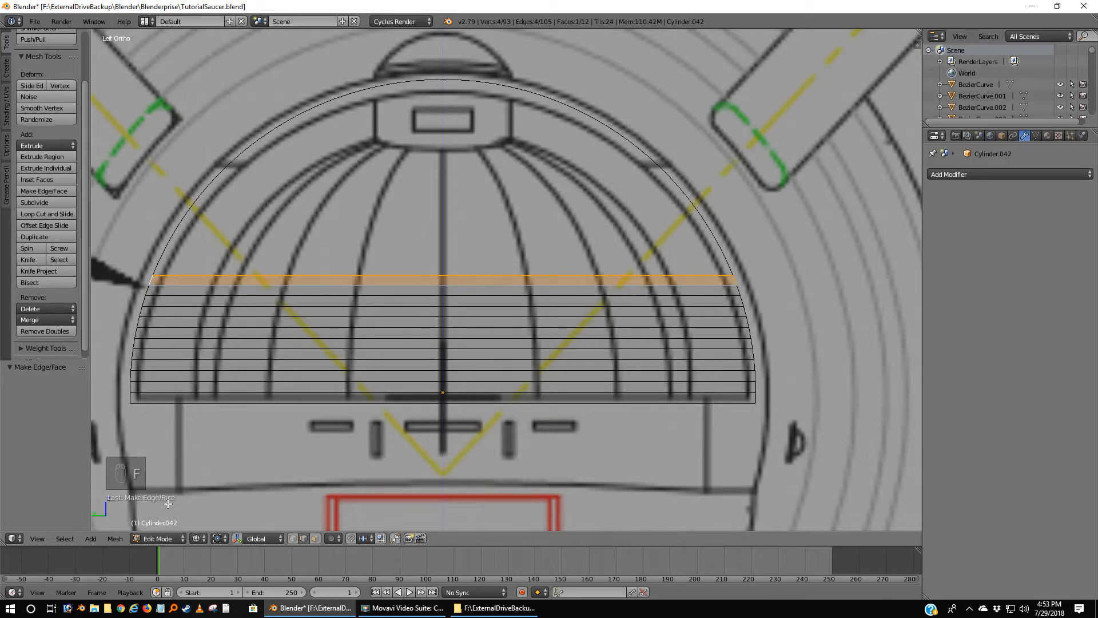
Switch to vertex selection and fill the strip near the arch's crown from its four corner vertices.
left_click(293, 538)
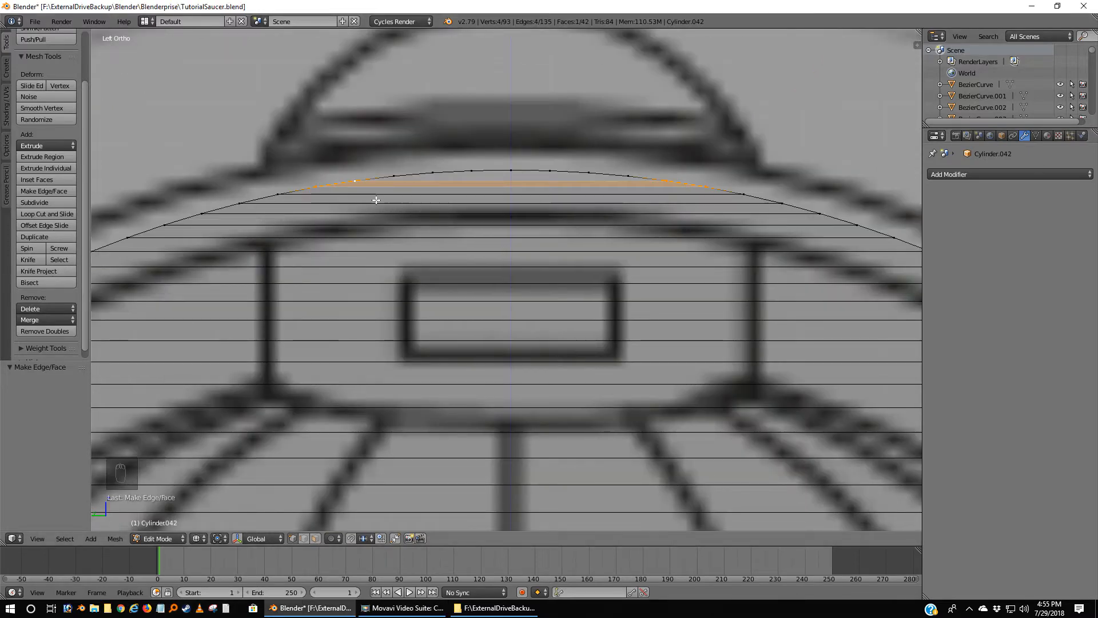
right_click(399, 175)
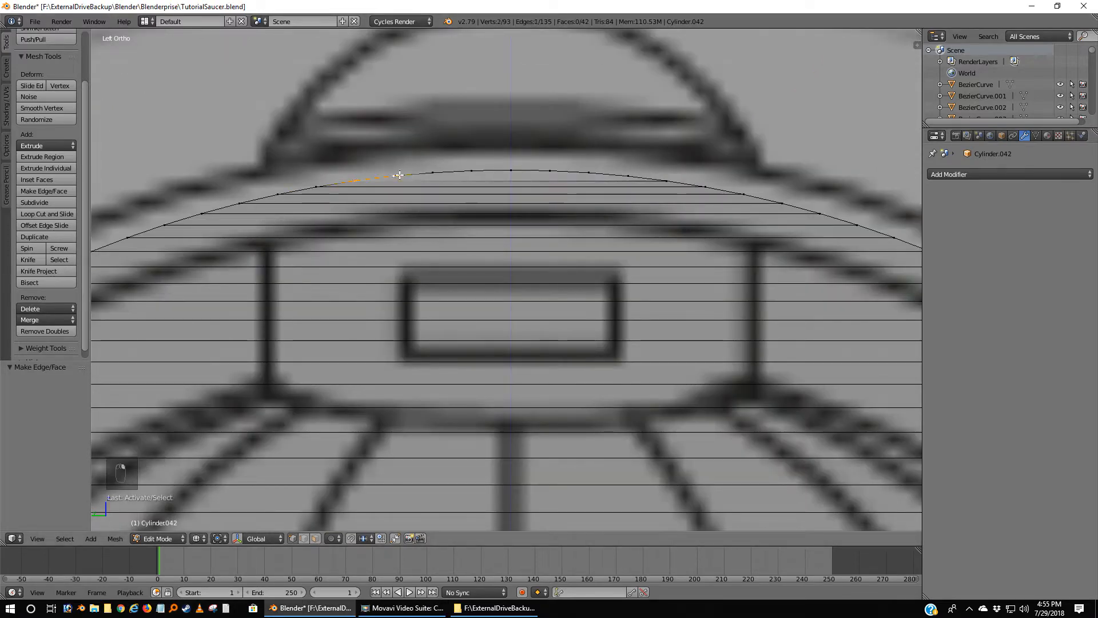
right_click(671, 181, "shift")
right_click(631, 174, "shift")
key("f")
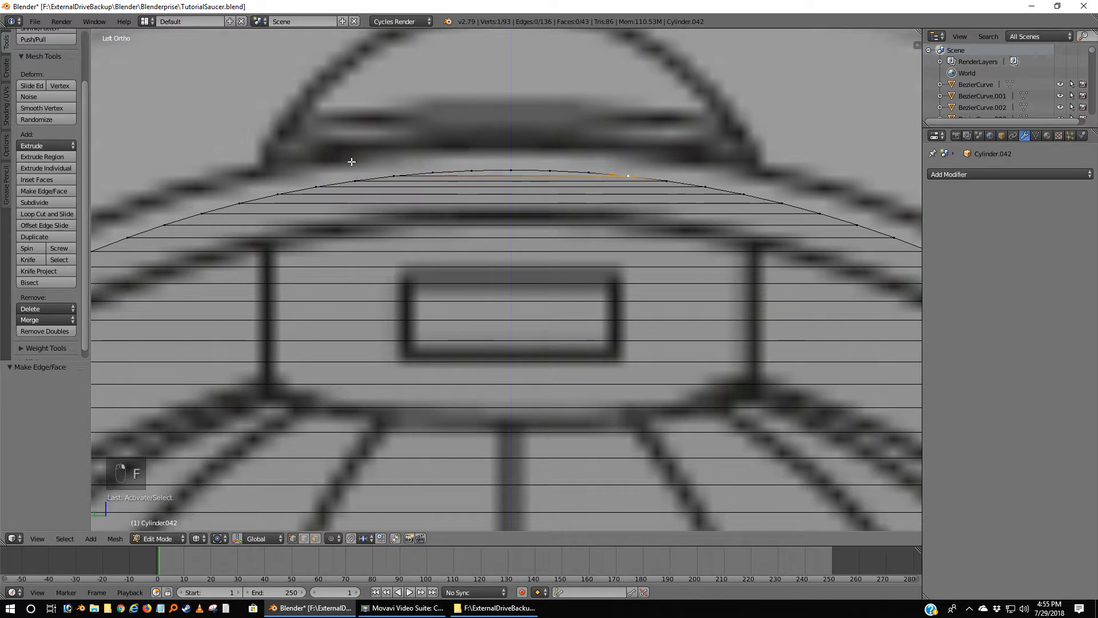
Fill the following strip toward the crown by adding the next arch vertex on each side.
right_click(393, 175, "shift")
right_click(433, 172, "shift")
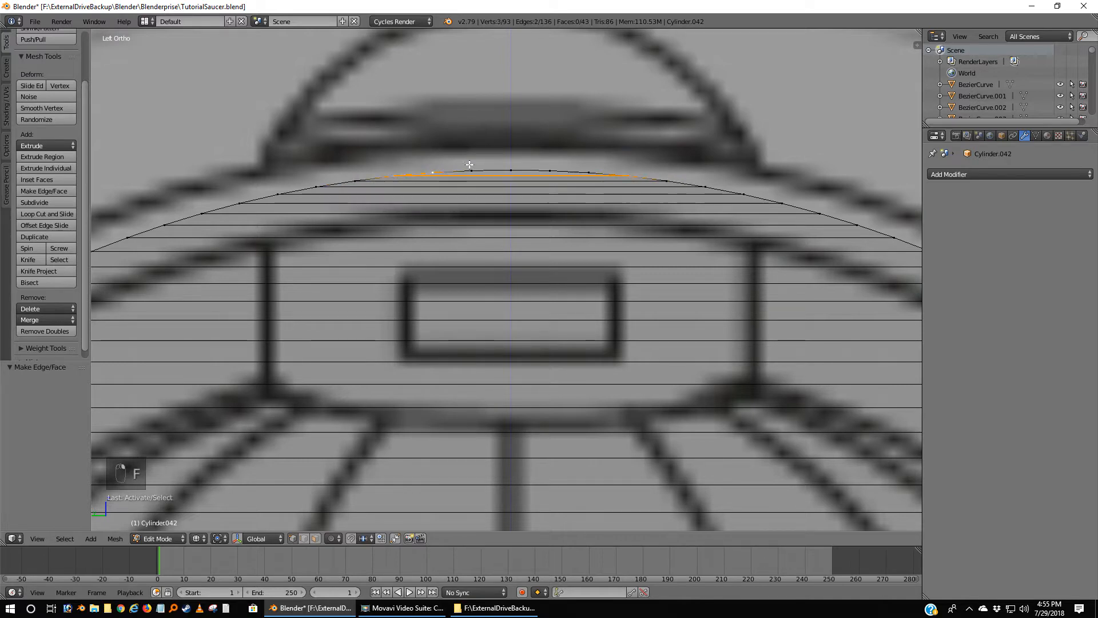
right_click(587, 173, "shift")
key("f")
scroll(535, 179, "up", 2)
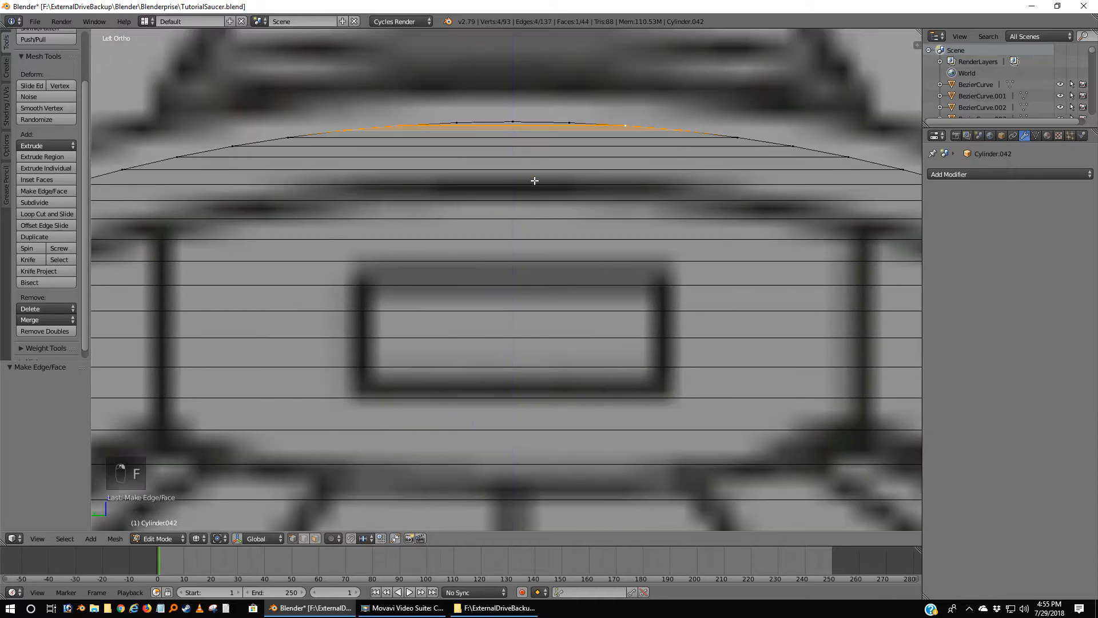
right_click(576, 119)
right_click(628, 124, "shift")
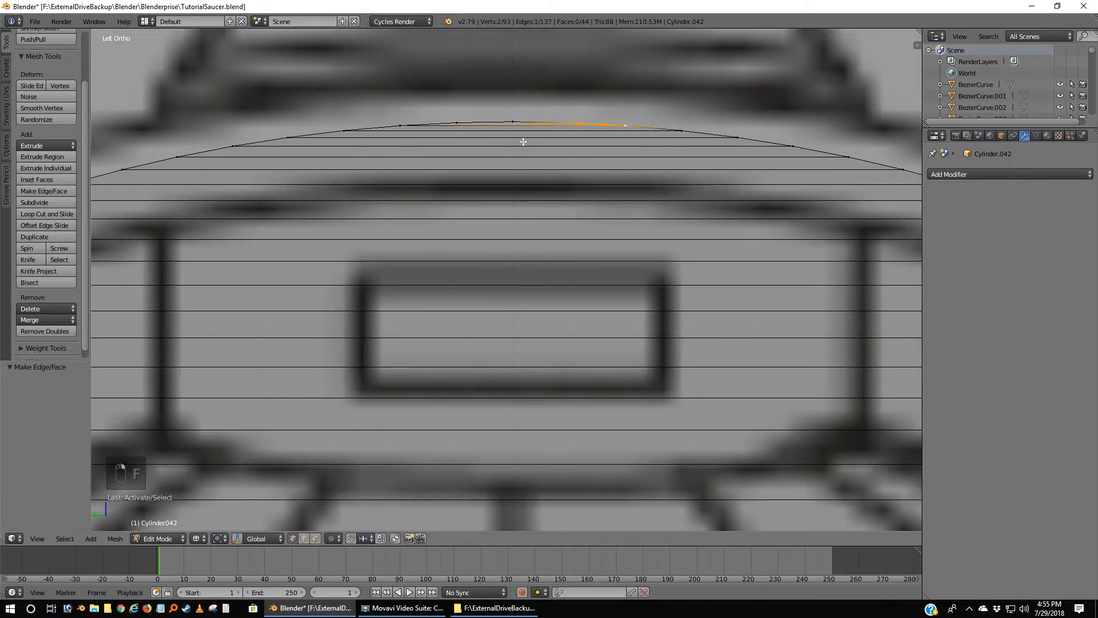
right_click(344, 129, "shift")
right_click(391, 123, "shift")
key("f")
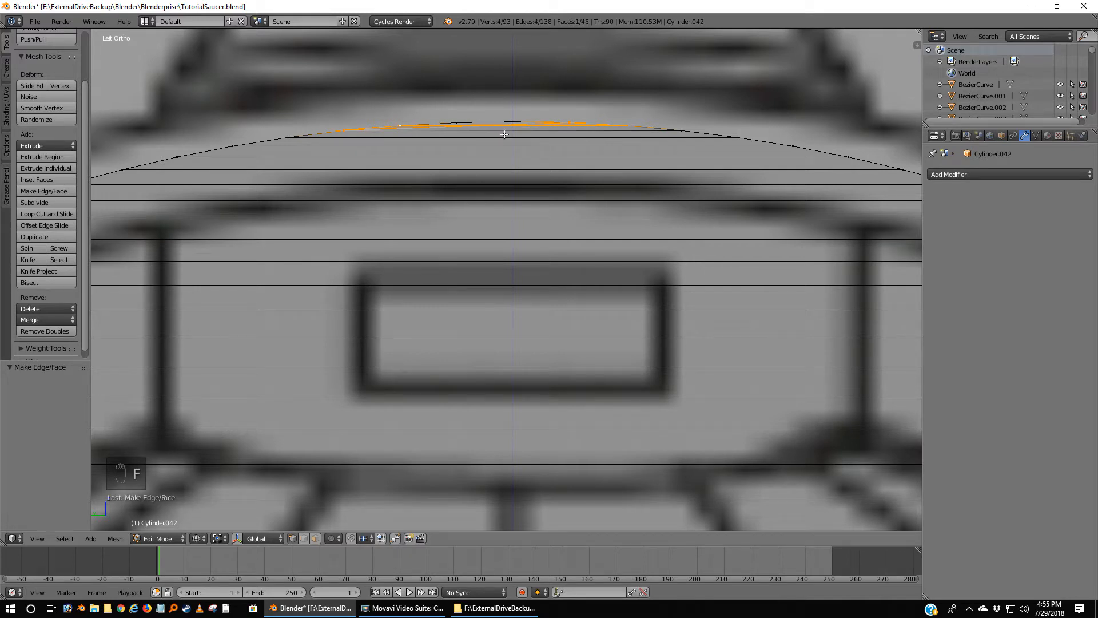
key("ctrl+z")
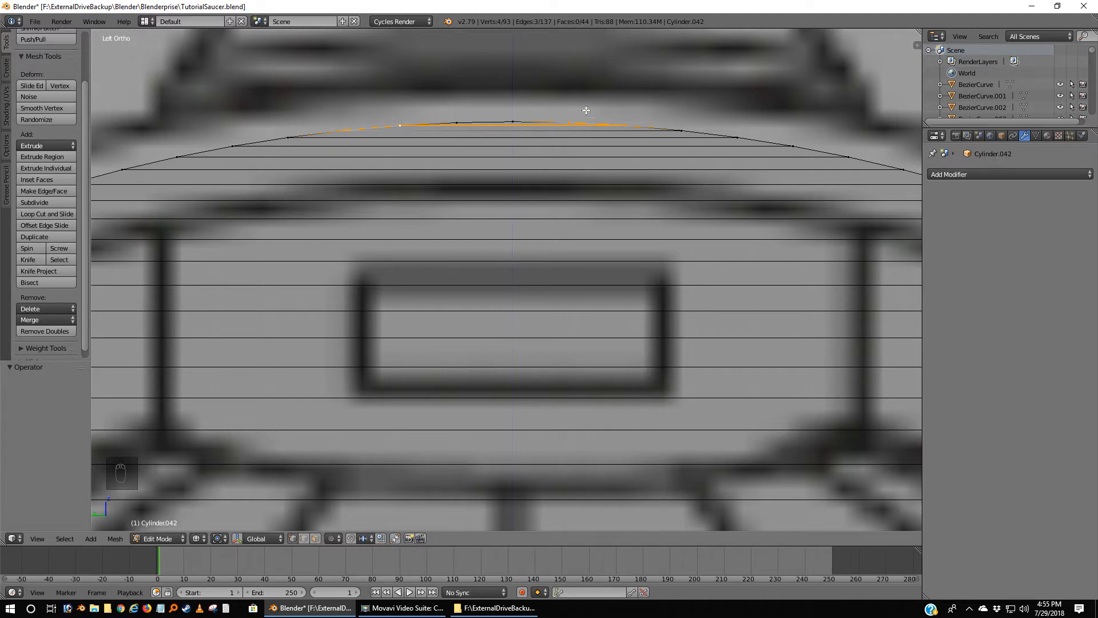
right_click(343, 131)
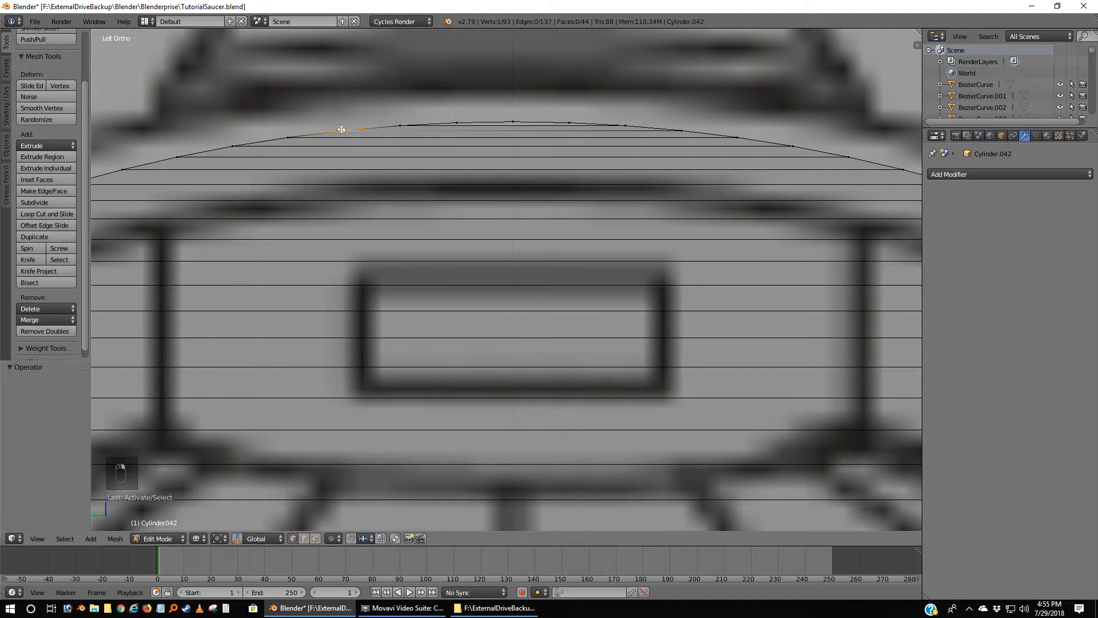
right_click(400, 122, "shift")
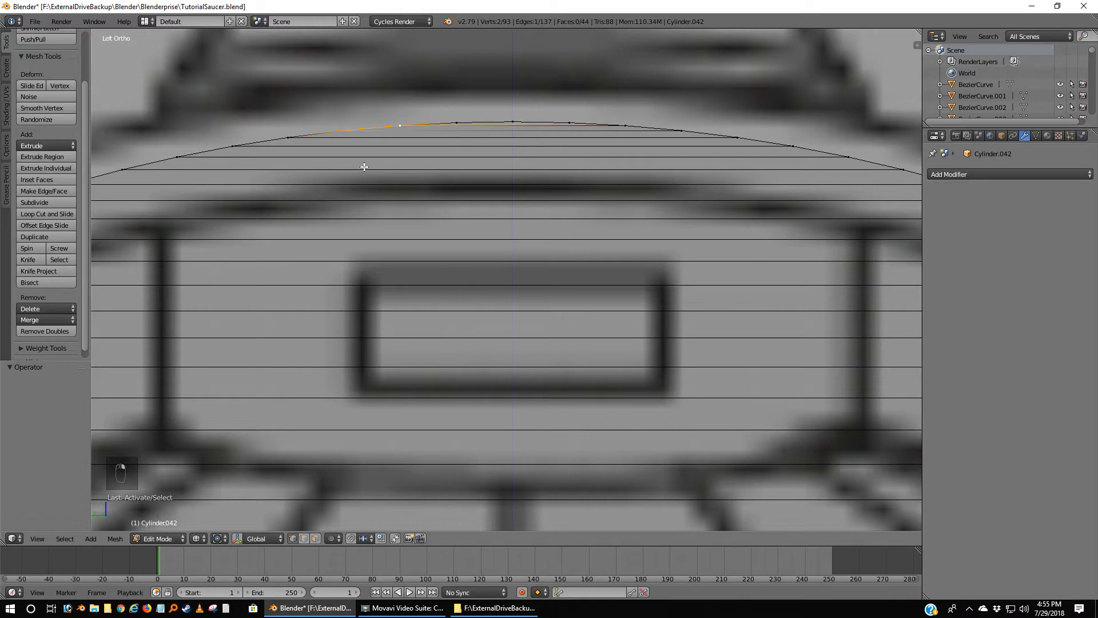
key("ctrl+z")
key("ctrl+z")
key("ctrl+z")
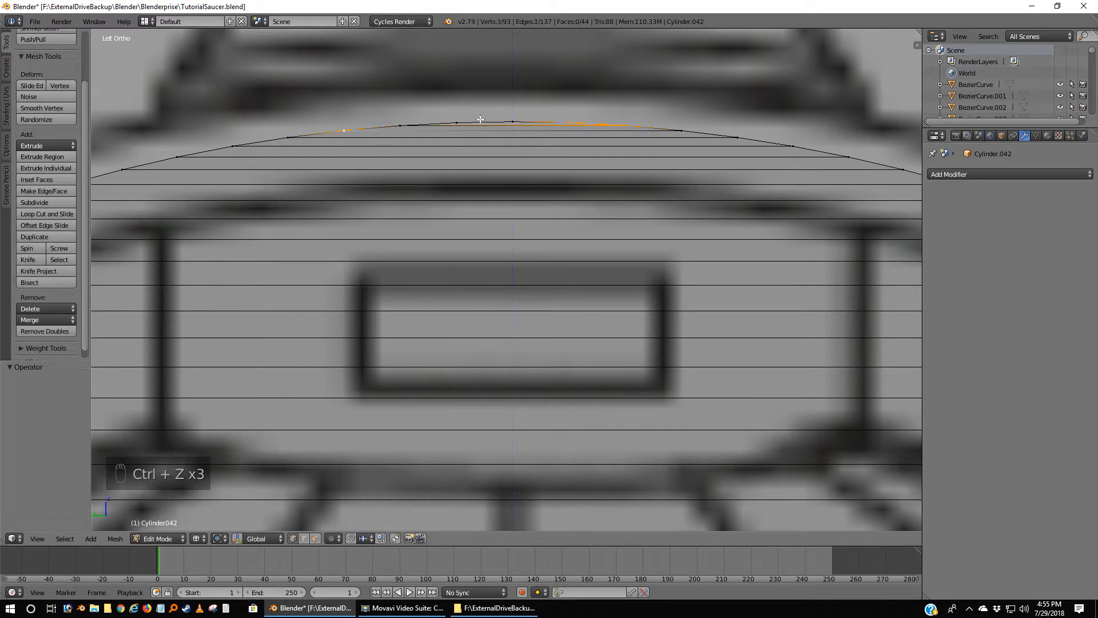
Switch to solid shading and fill the next strip just below the arch's crown from its four corner vertices.
scroll(523, 121, "up", 1)
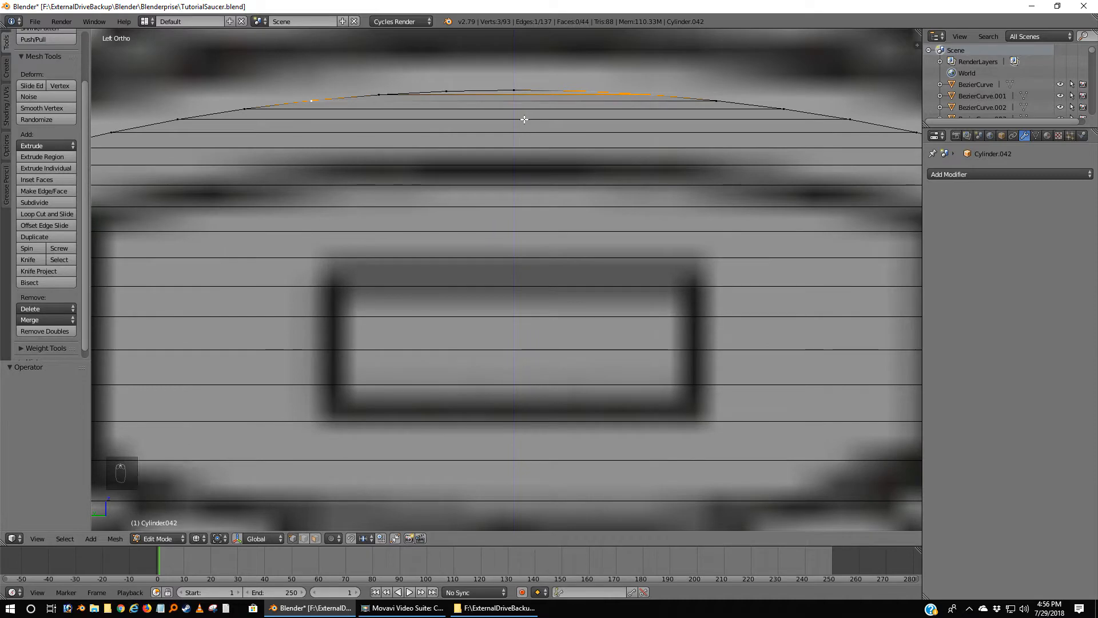
key("z")
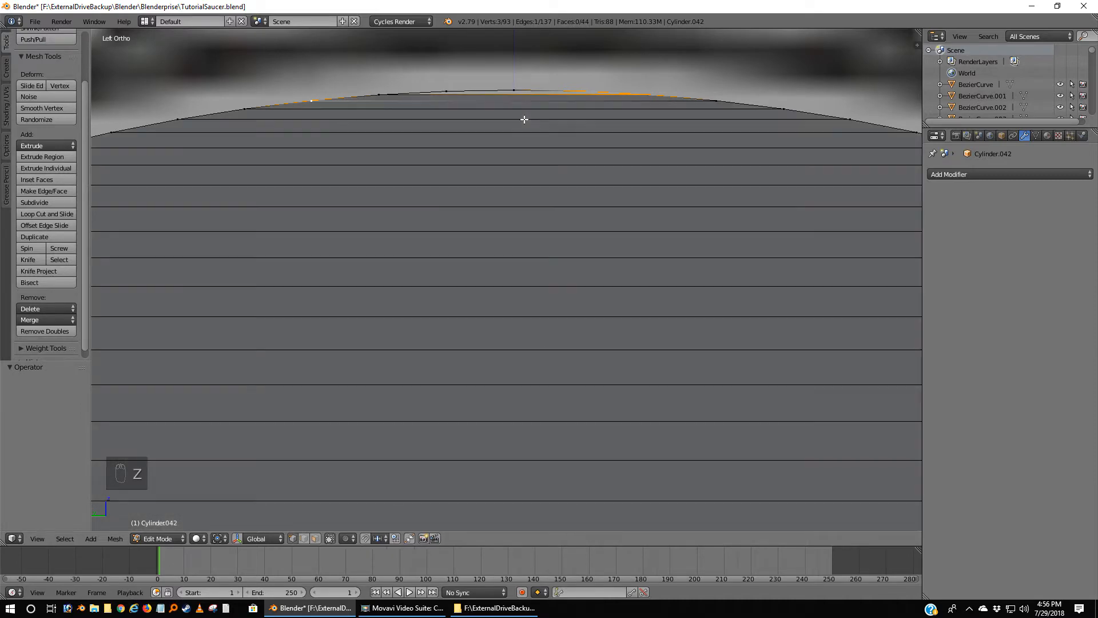
right_click(379, 95)
left_click_drag(467, 83, 470, 165)
middle_click_drag(467, 82, 487, 240, "shift")
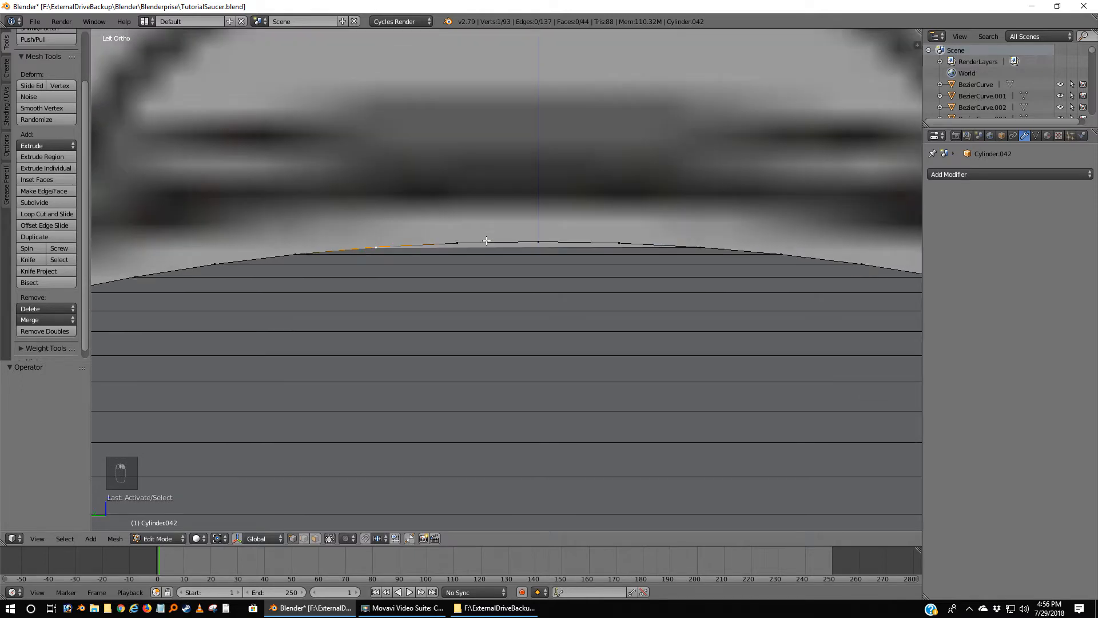
scroll(487, 238, "up", 4)
right_click(426, 213, "shift")
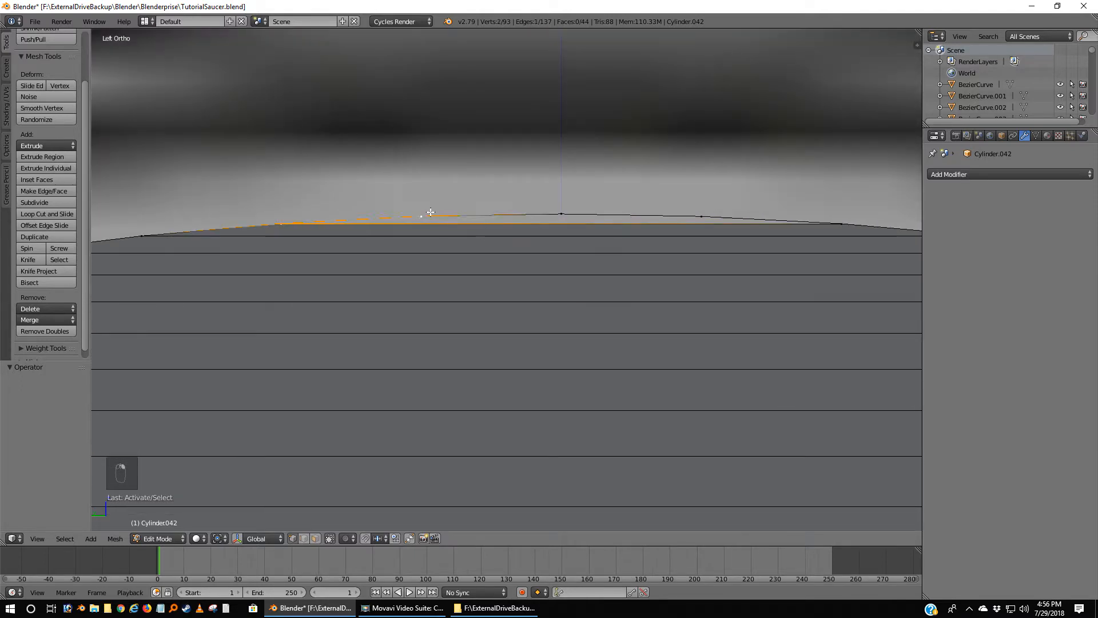
right_click(714, 212, "shift")
right_click(853, 217, "shift")
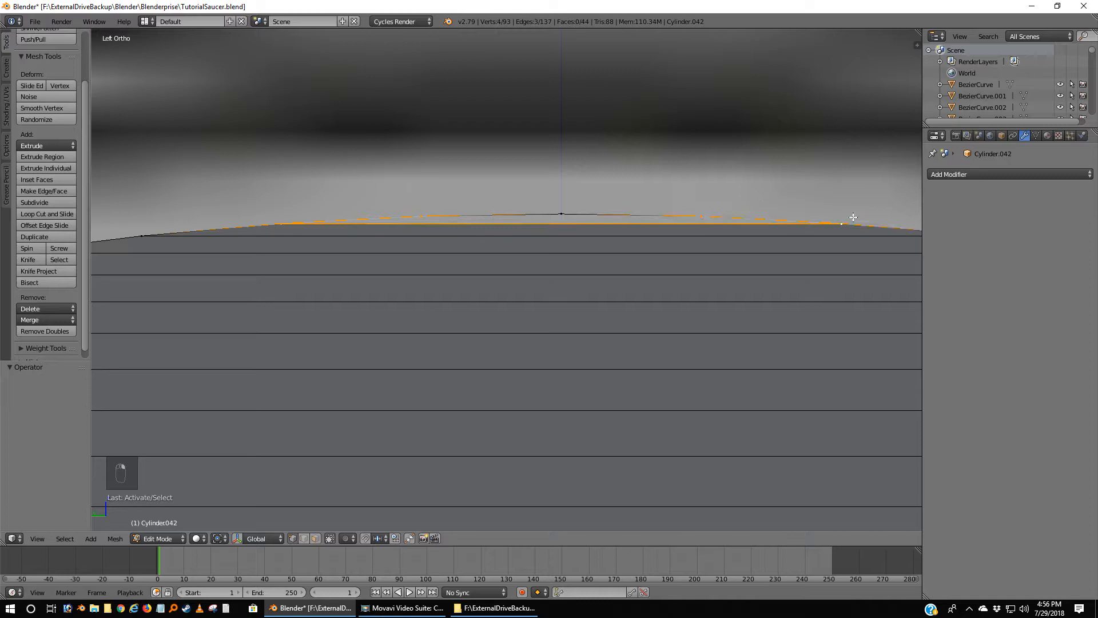
key("f")
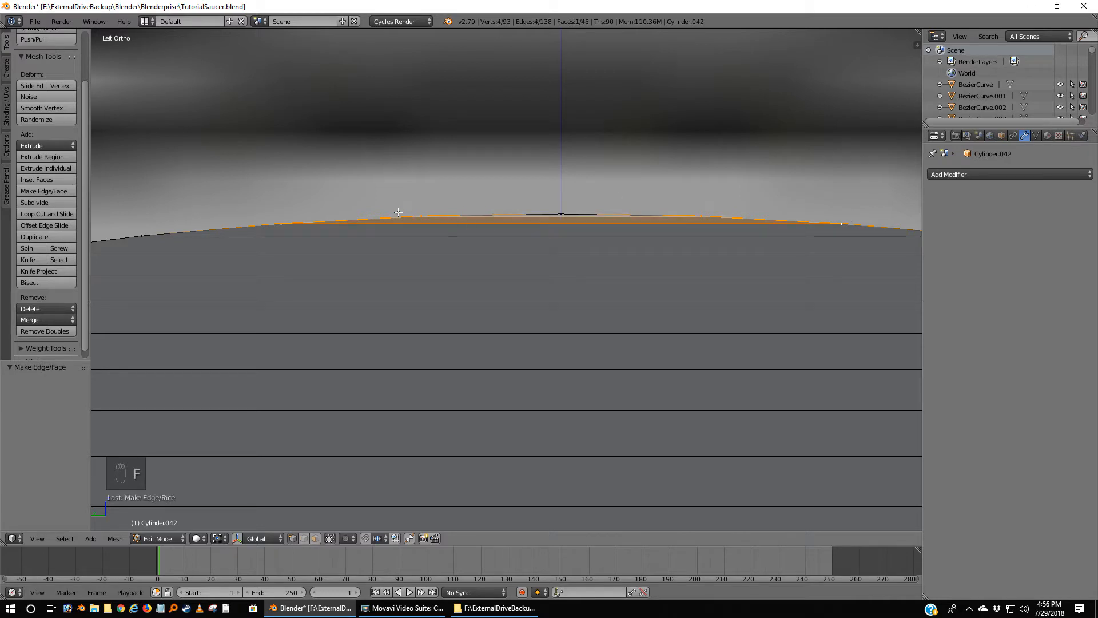
Fill the remaining triangle at the arch's crown from the peak vertex and its two neighbours, then clear the selection.
right_click(417, 209)
right_click(565, 205, "shift")
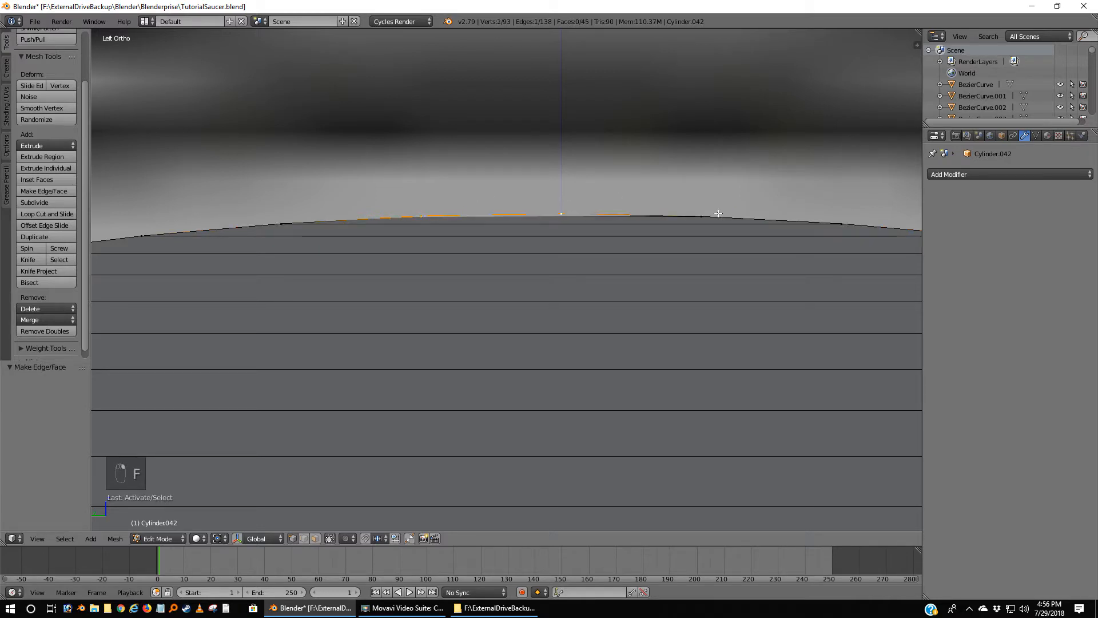
right_click(703, 213, "shift")
key("f")
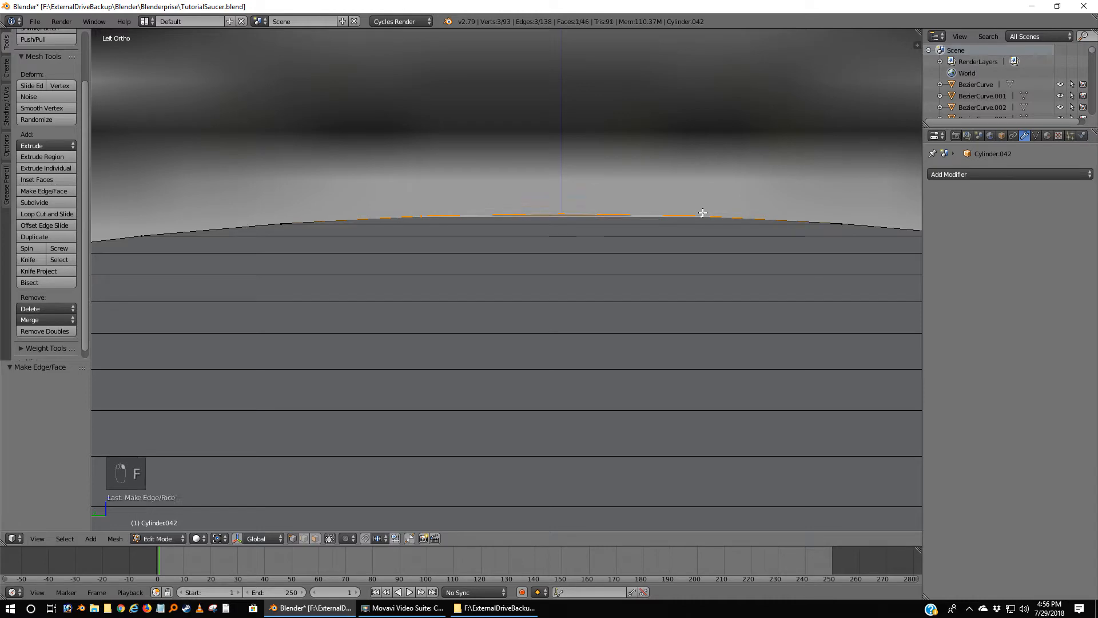
key("a")
Select the whole bulkhead mesh and add a Solidify modifier with a thickness of 0.01.
scroll(613, 343, "down", 4)
scroll(613, 343, "down", 6)
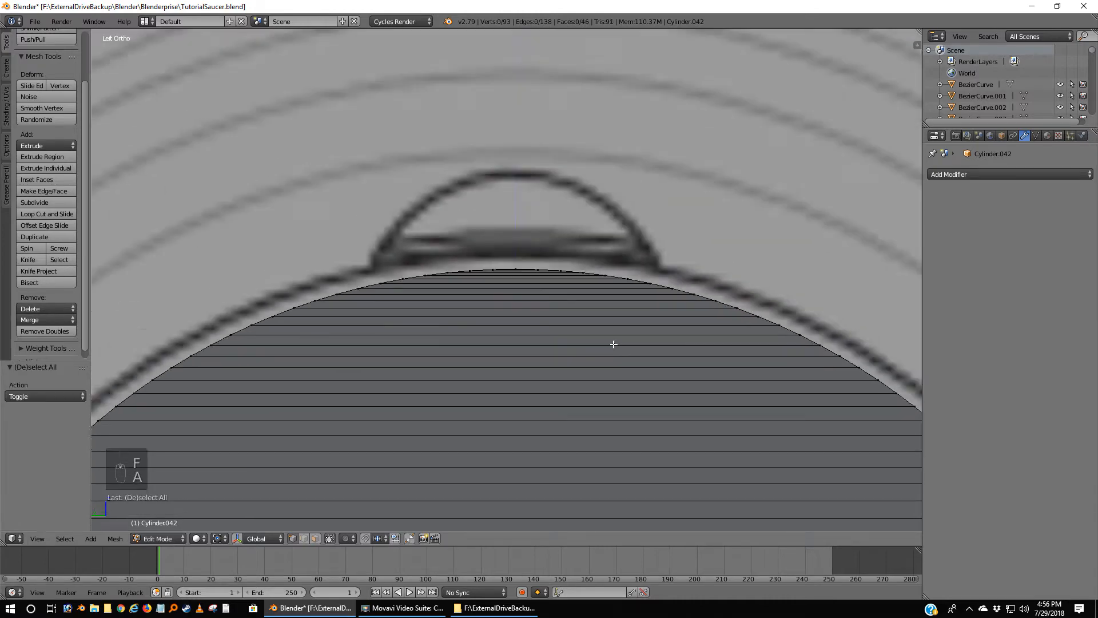
middle_click_drag(682, 386, 588, 410)
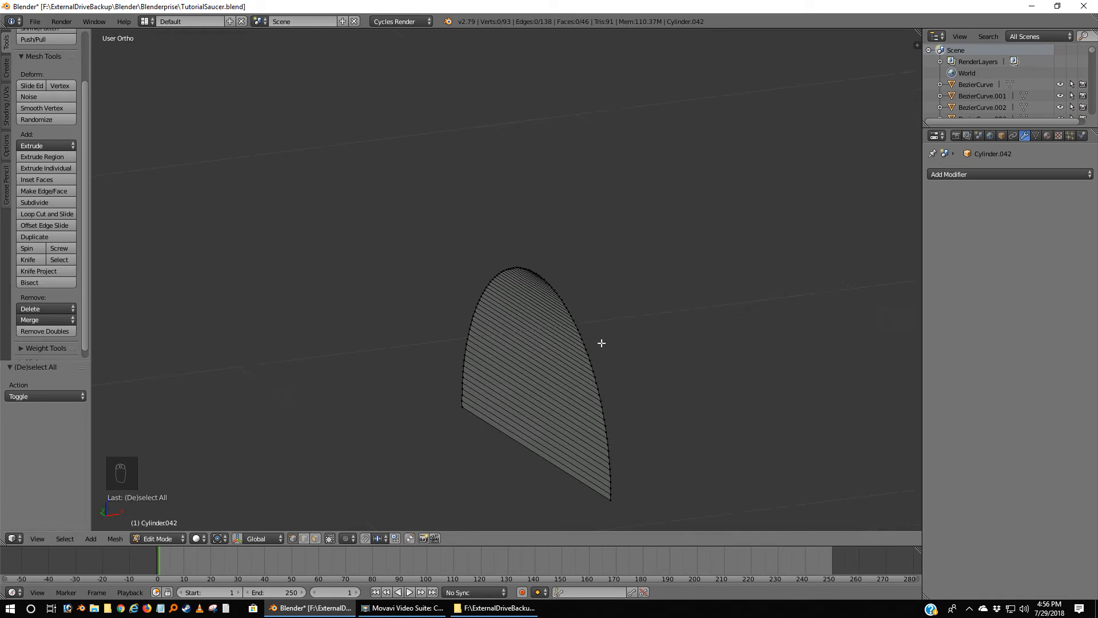
key("a")
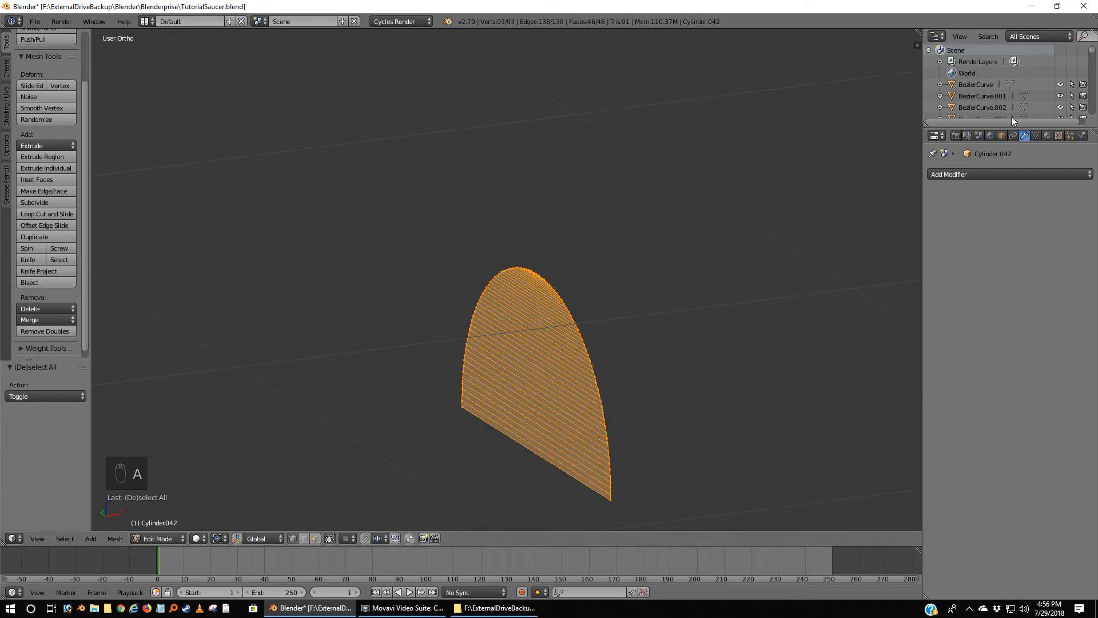
left_click(984, 174)
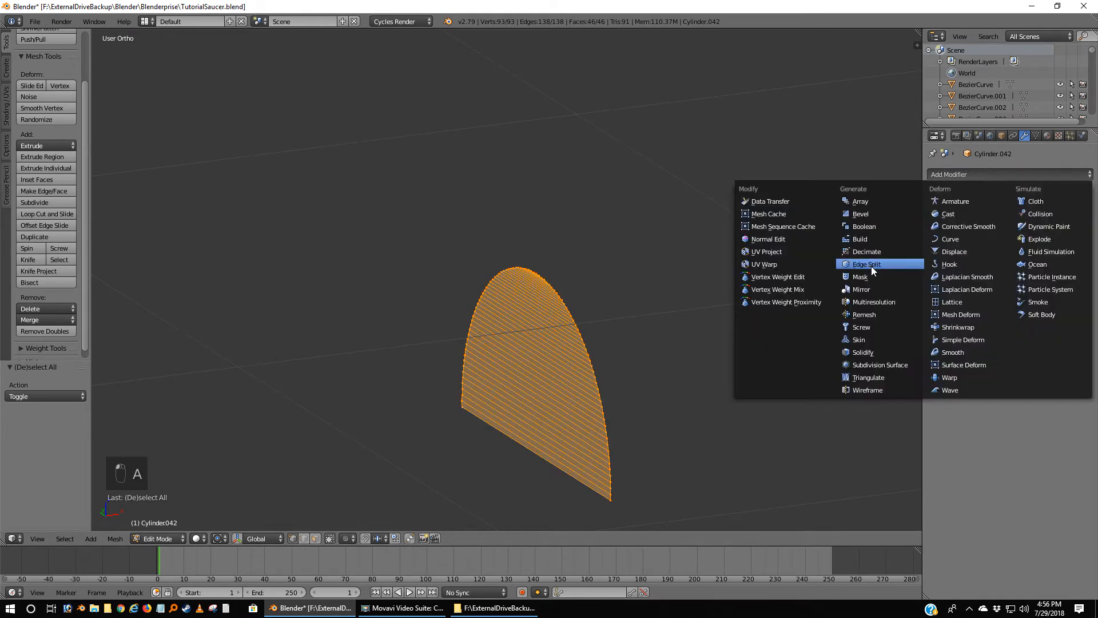
left_click(866, 352)
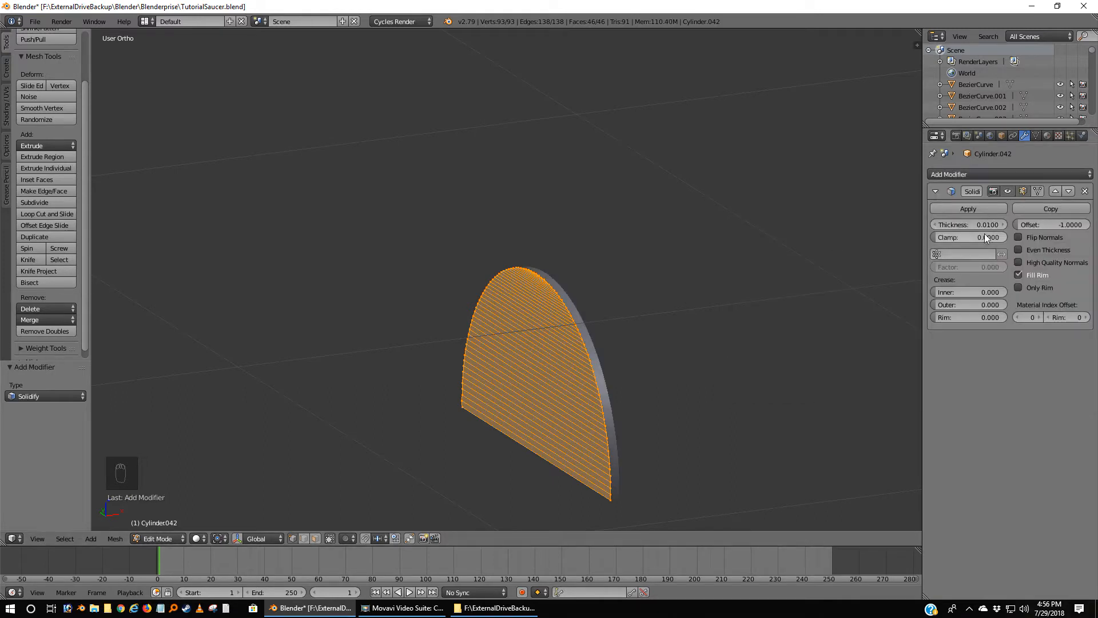
middle_click_drag(738, 336, 786, 309)
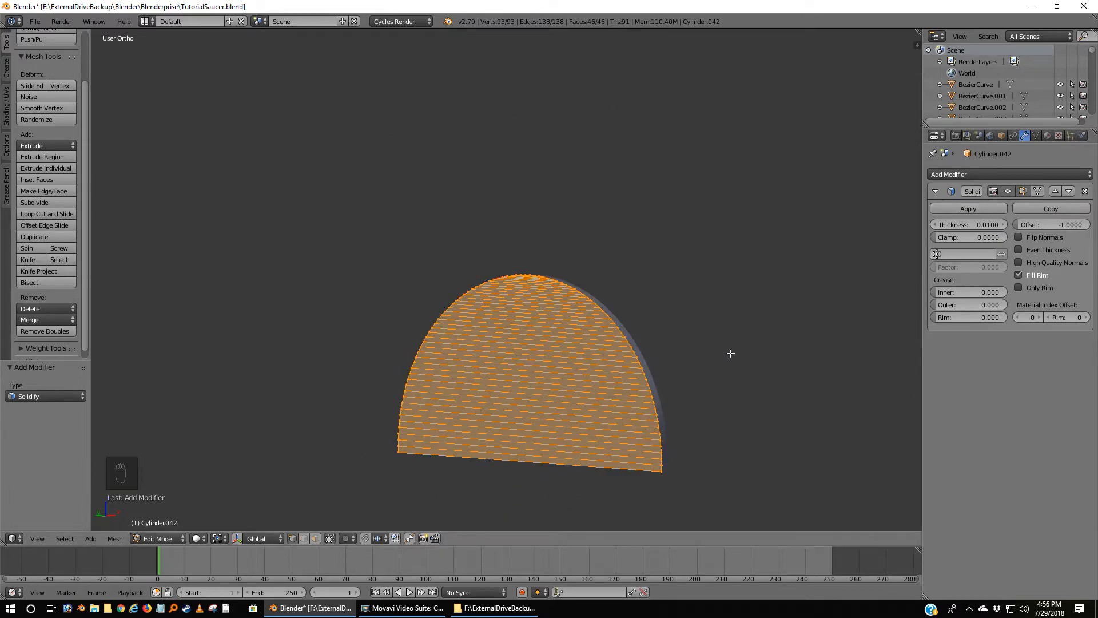
Return to Object Mode, move the bulkhead to the first layer and display that layer.
key("Tab")
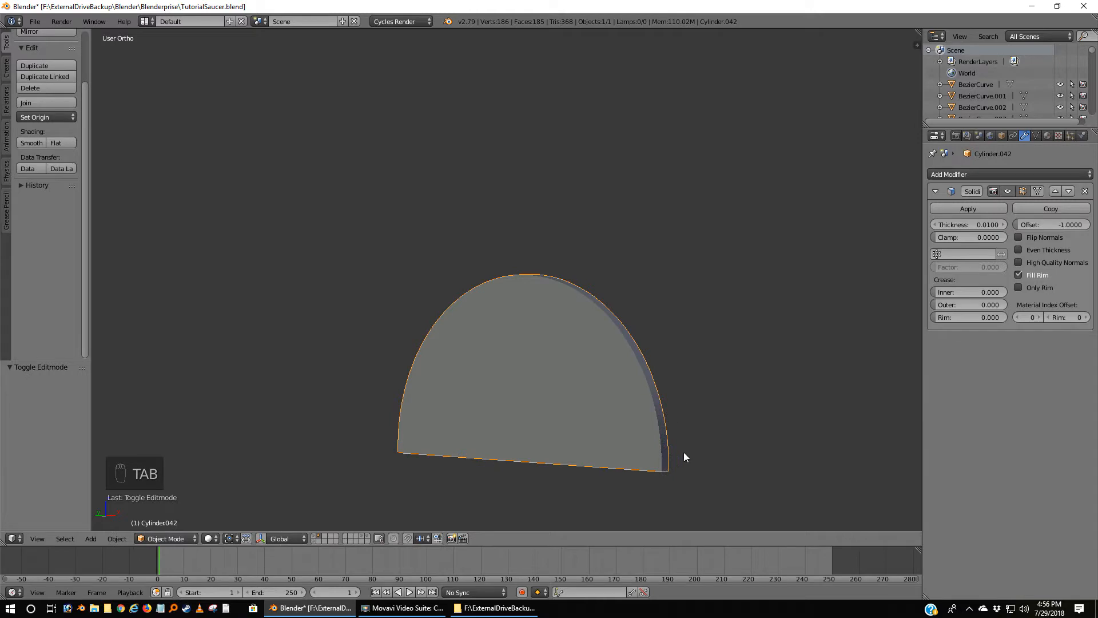
key("m")
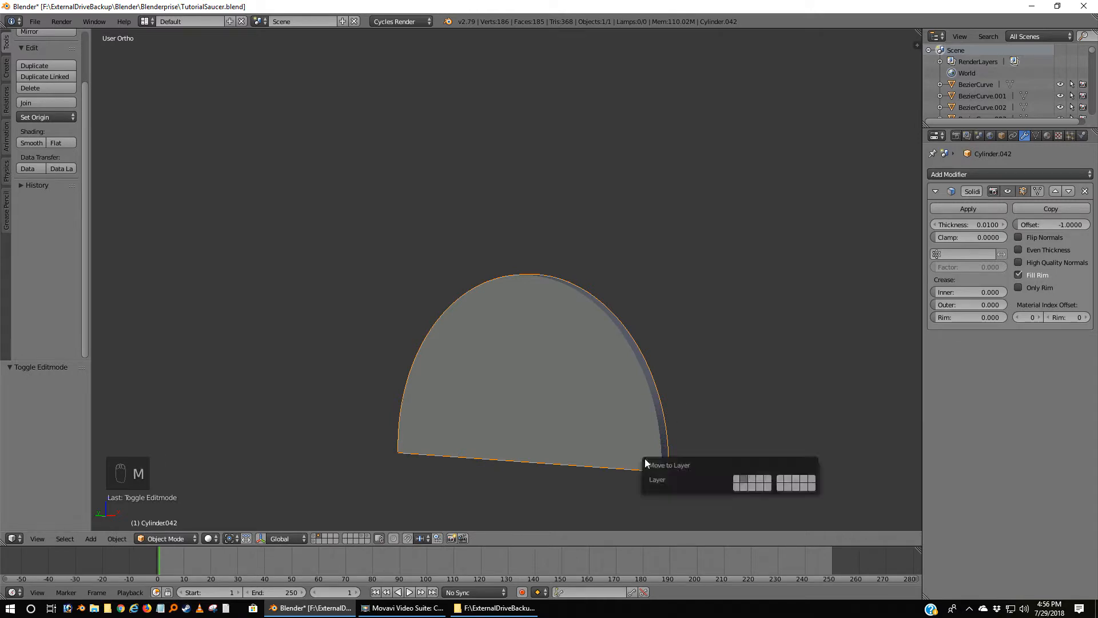
left_click(737, 479)
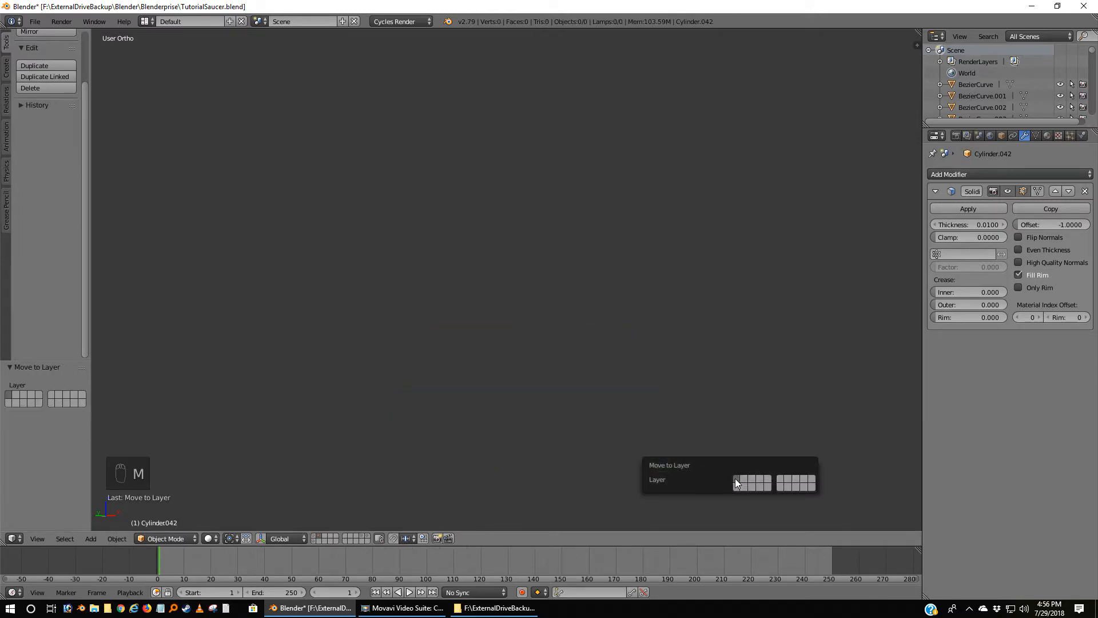
left_click(313, 537)
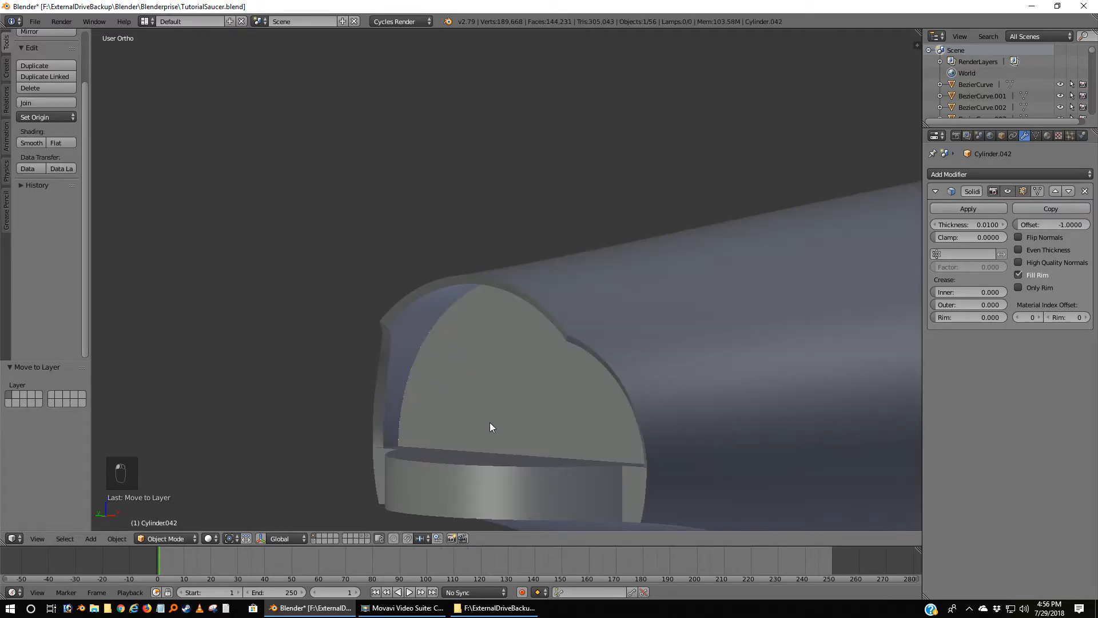
Examine the bulkhead inside the hull's aft opening against the reference photos and the side blueprint, closing the photos when finished.
scroll(490, 435, "up", 4)
middle_click_drag(516, 454, 521, 454)
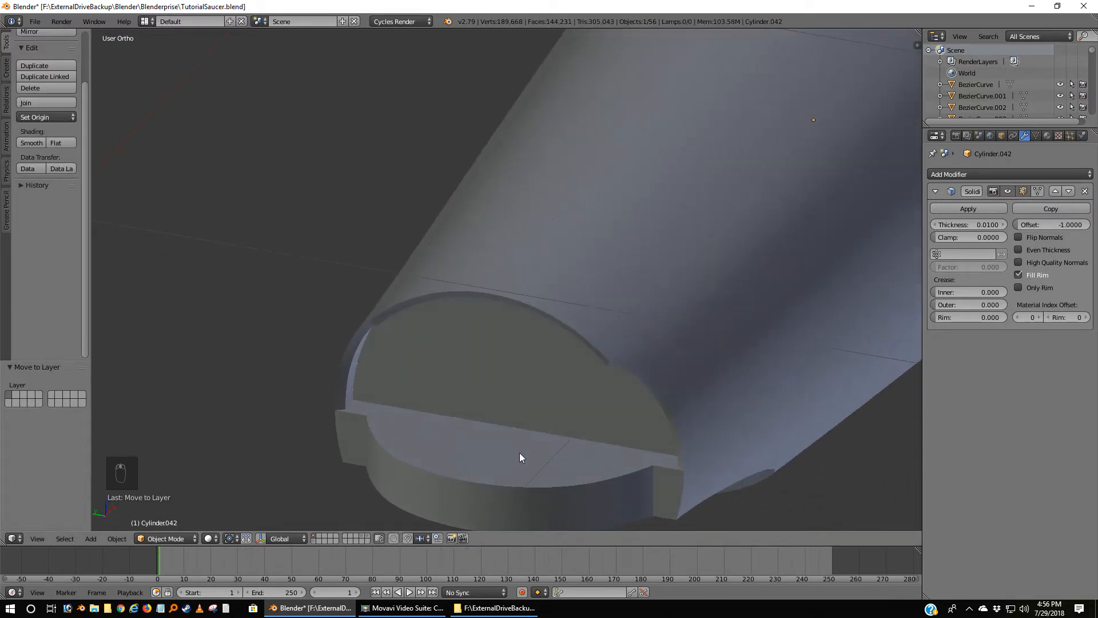
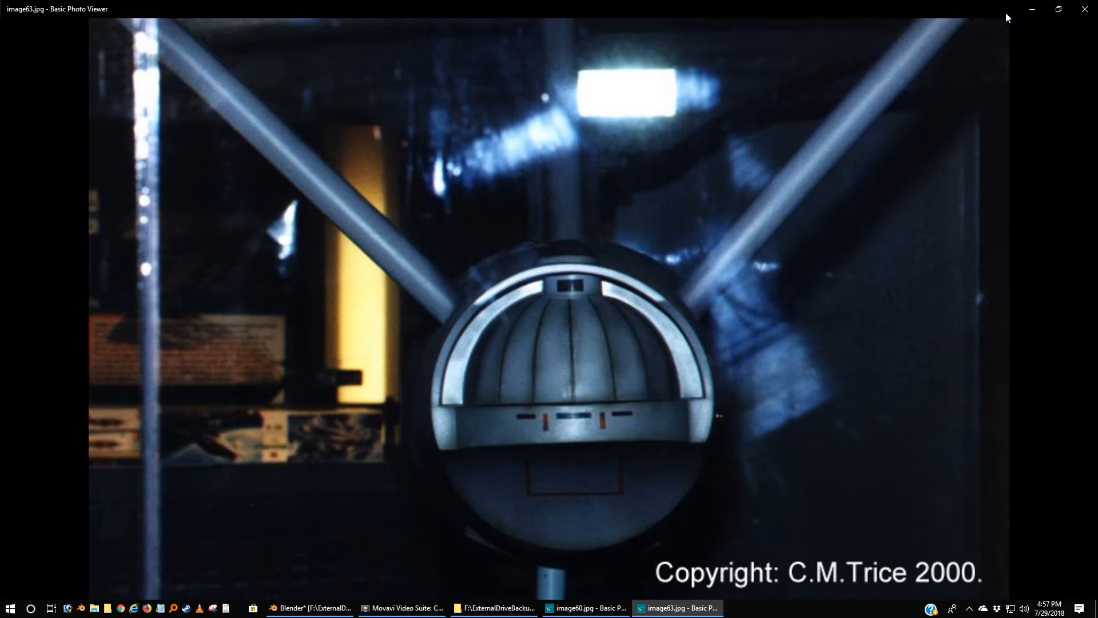
left_click(1084, 9)
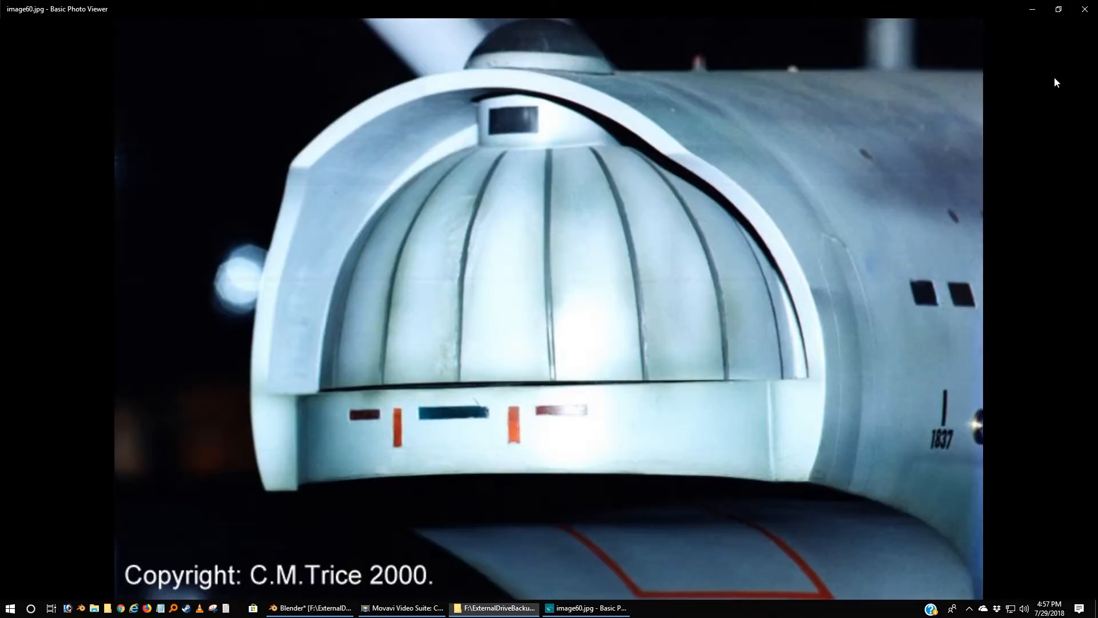
left_click(1084, 9)
middle_click_drag(726, 404, 790, 377)
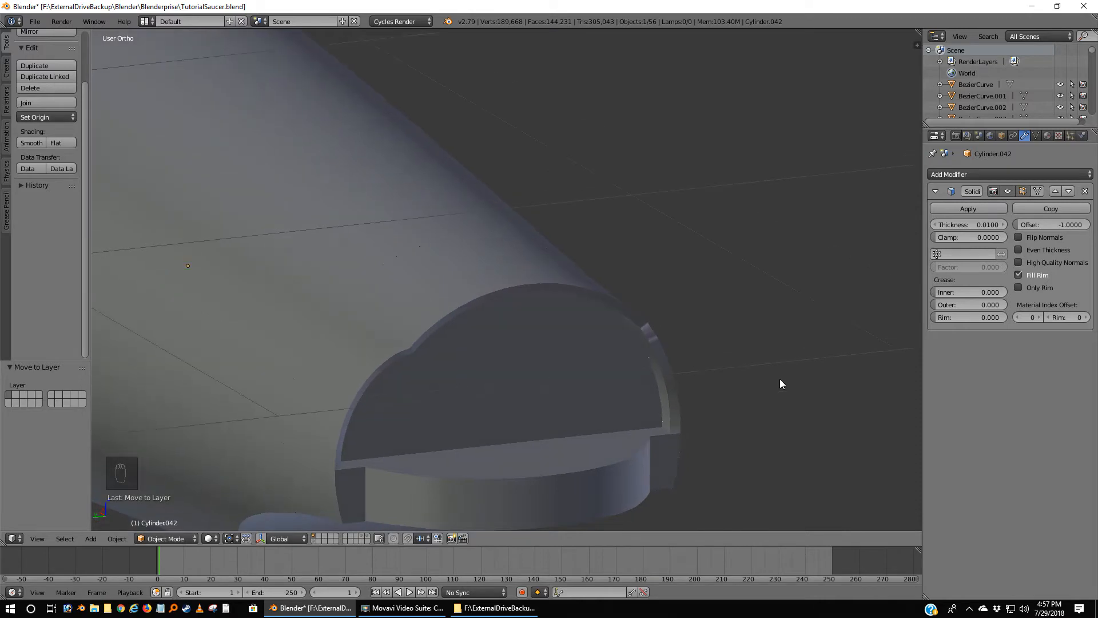
middle_click_drag(752, 410, 642, 414)
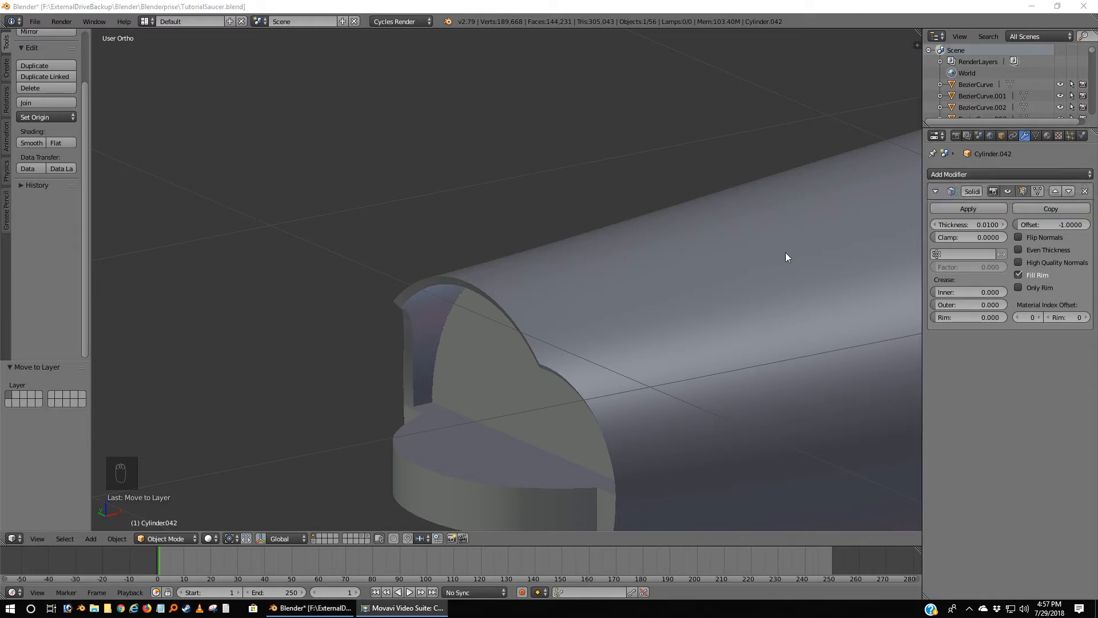
middle_click_drag(639, 382, 629, 345)
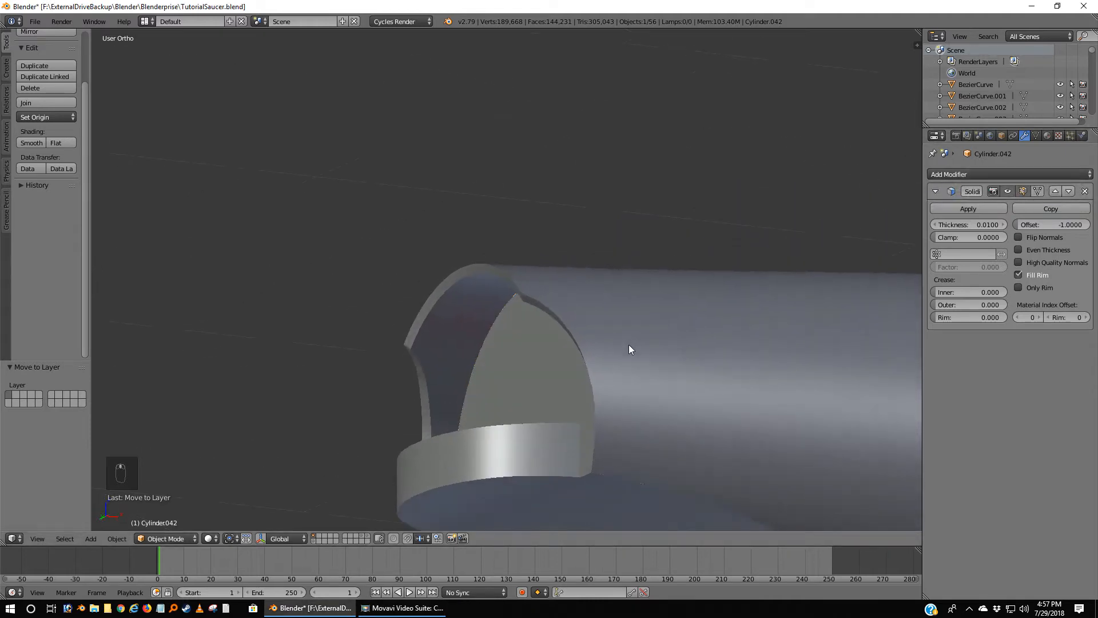
key("KP_1")
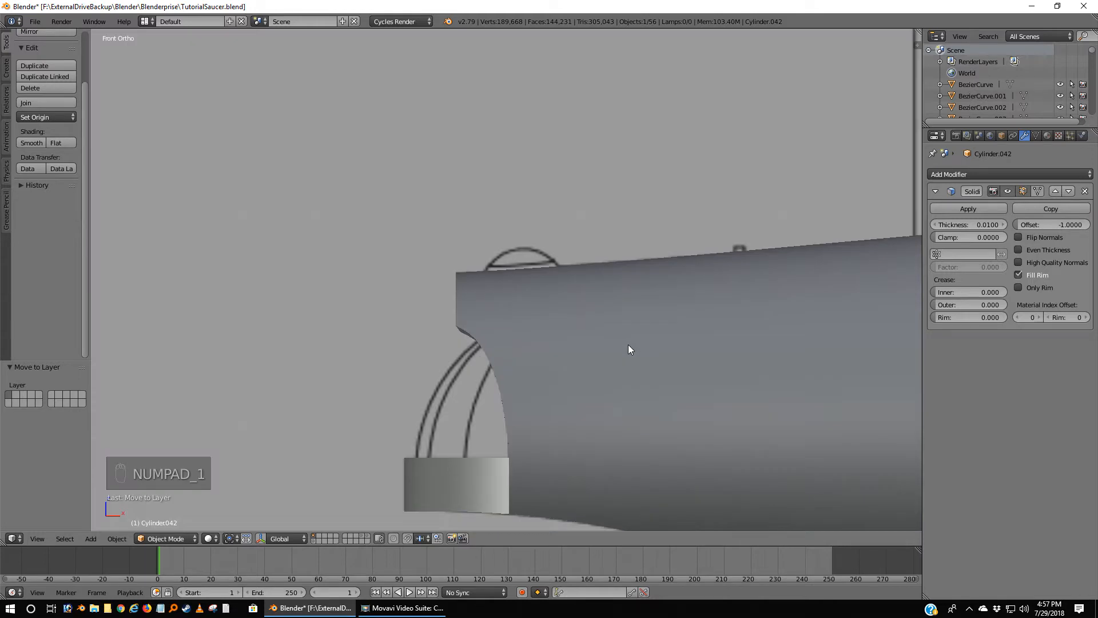
middle_click_drag(627, 366, 614, 275, "shift")
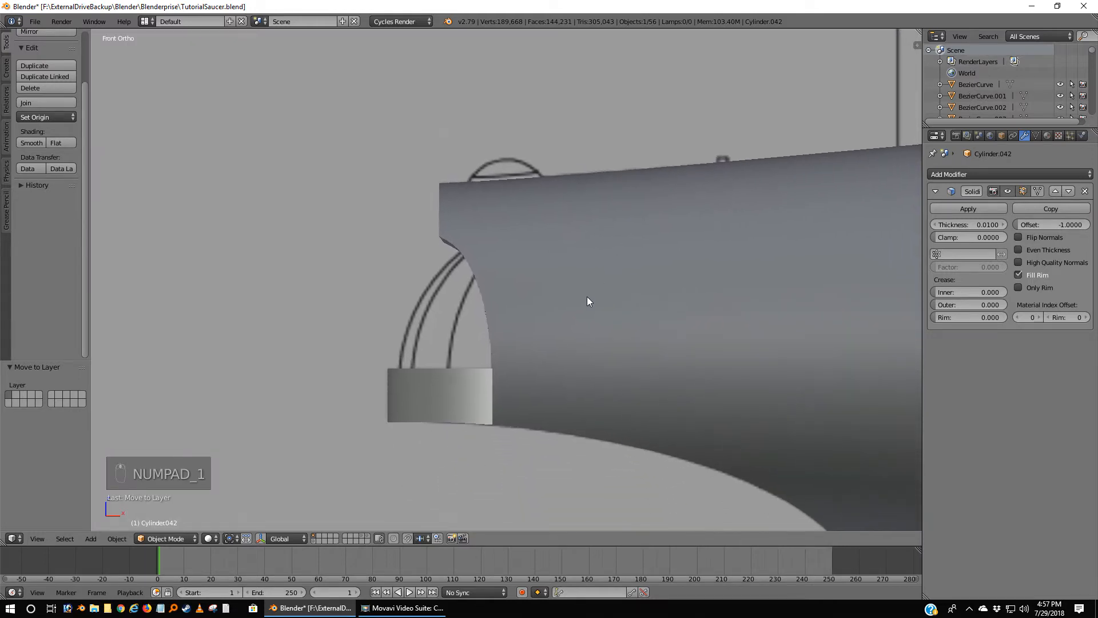
middle_click_drag(480, 326, 530, 329)
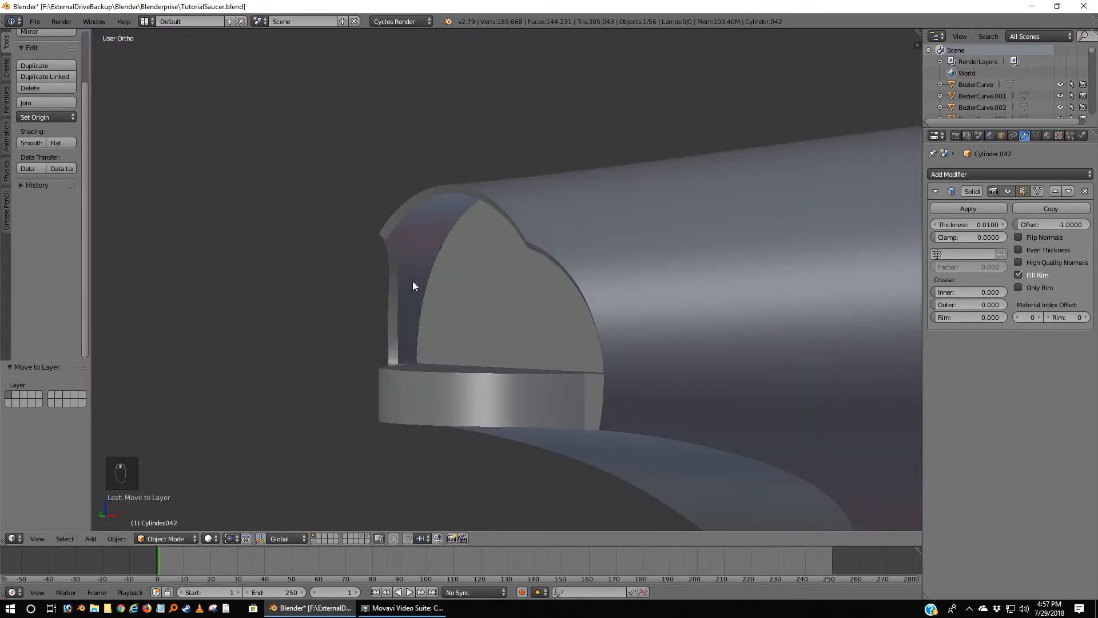
middle_click_drag(507, 313, 473, 328)
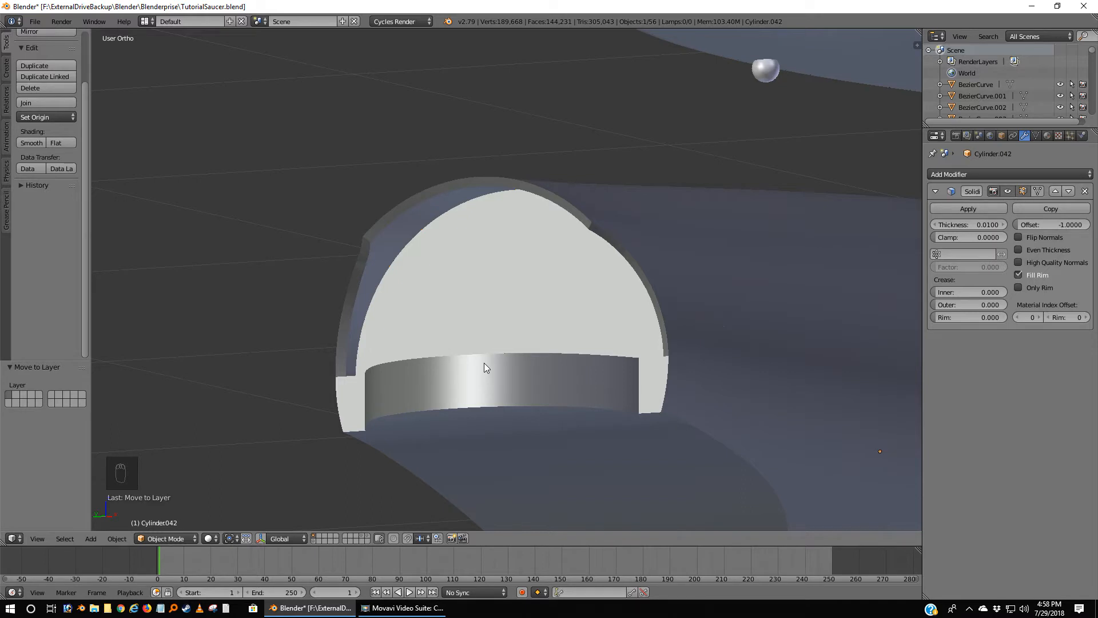
In front view, snap the 3D cursor to the scene center and add a UV sphere with 32 segments and 16 rings.
key("KP_1")
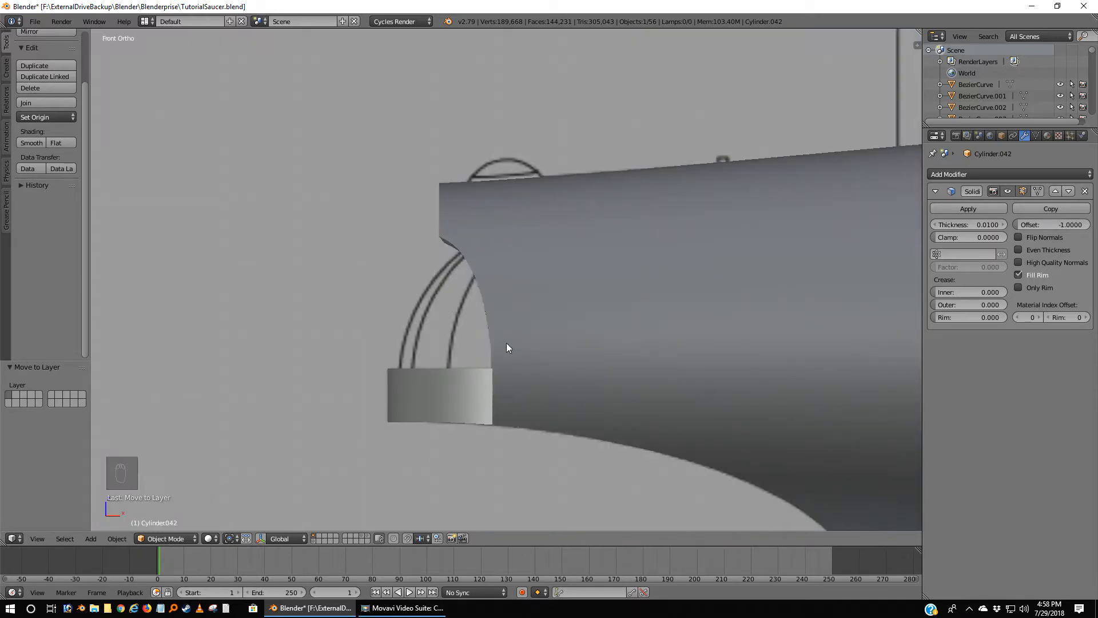
scroll(559, 419, "down", 8)
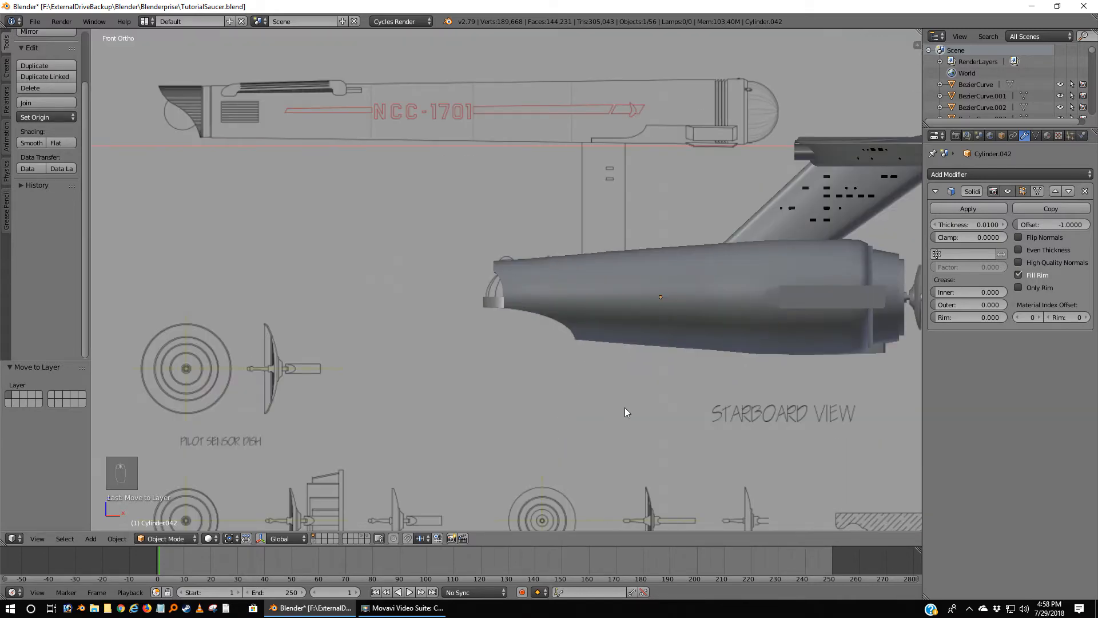
middle_click_drag(625, 411, 386, 455, "shift")
key("shift+s")
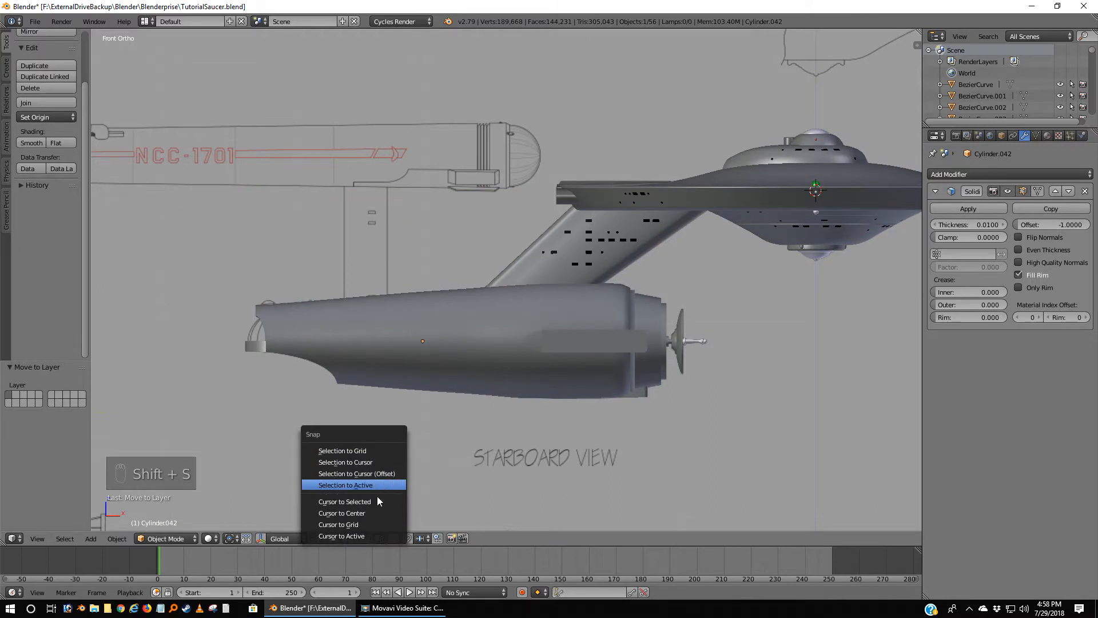
left_click(372, 512)
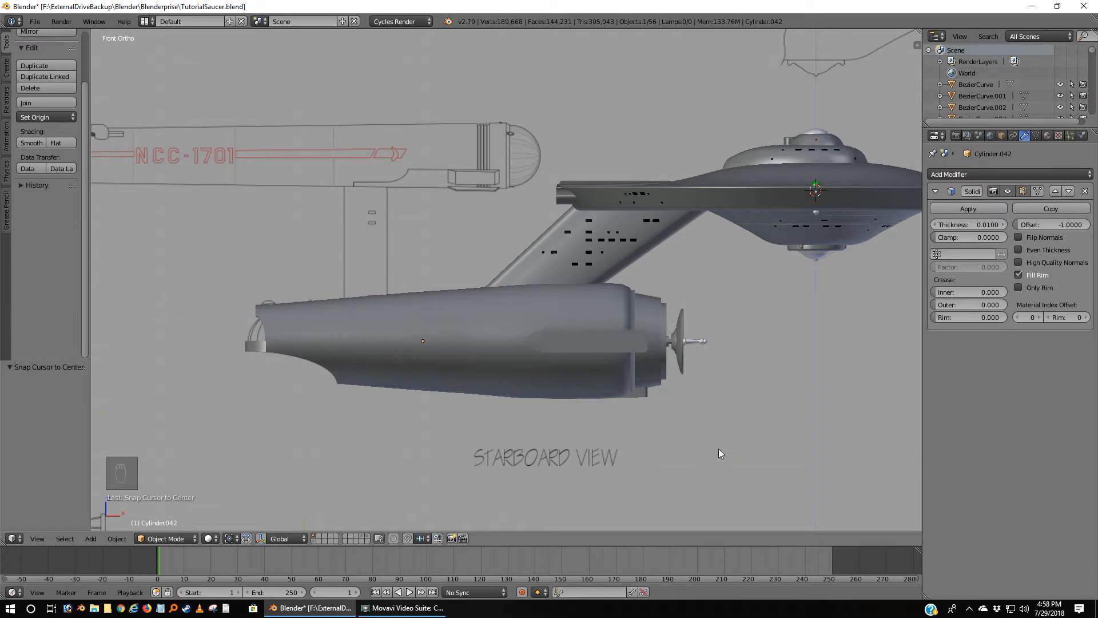
key("shift+a")
mouse_move(718, 448)
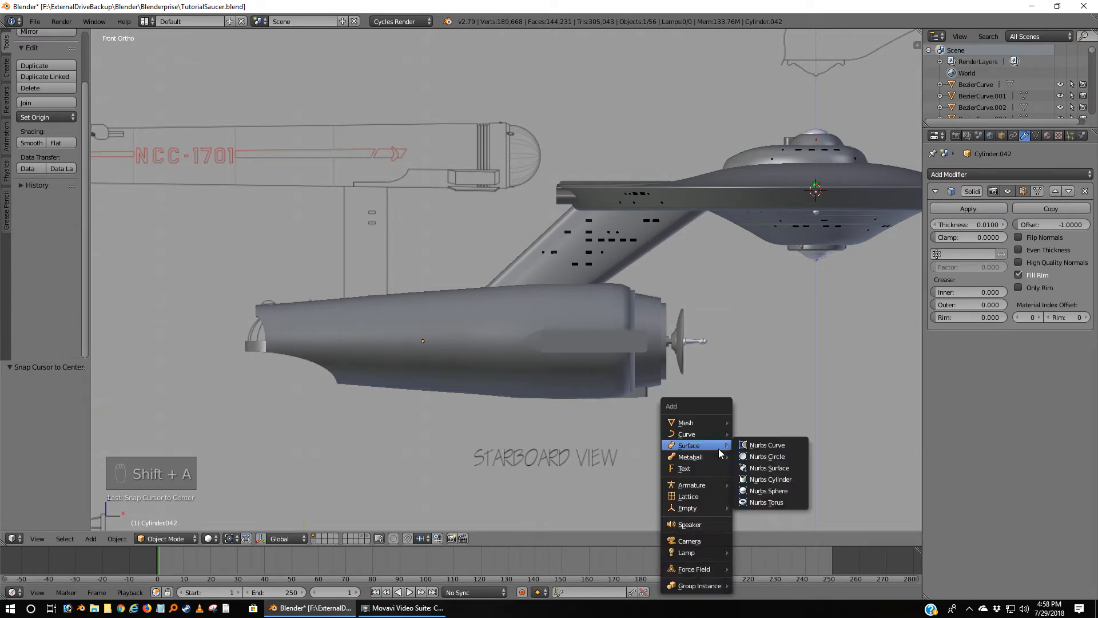
mouse_move(716, 423)
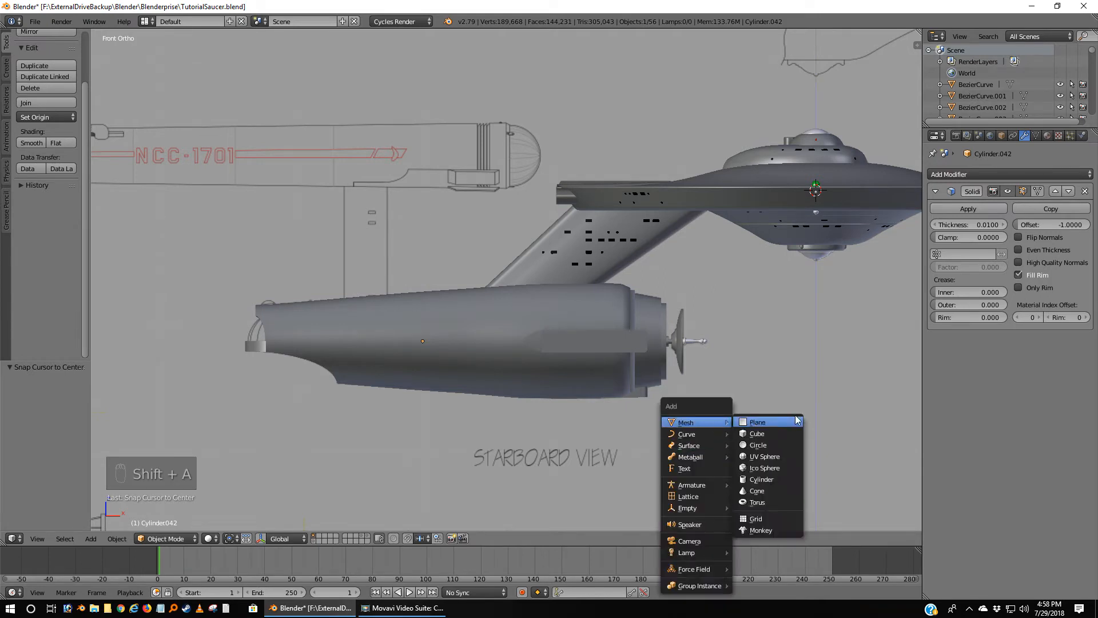
left_click(776, 451)
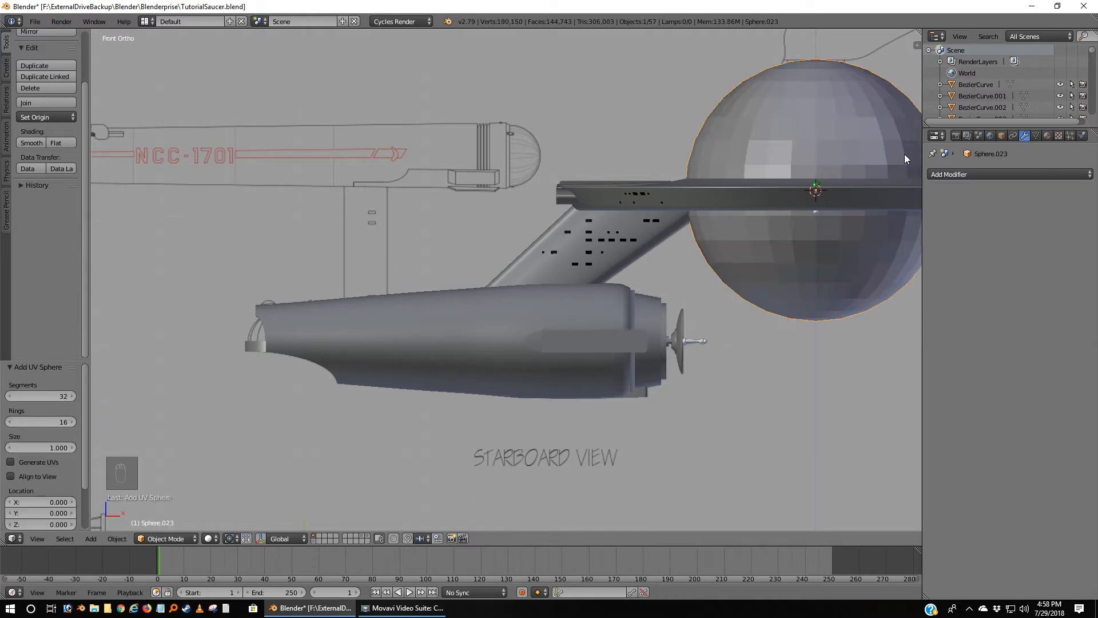
Save the Blender file under its current name.
left_click(60, 397)
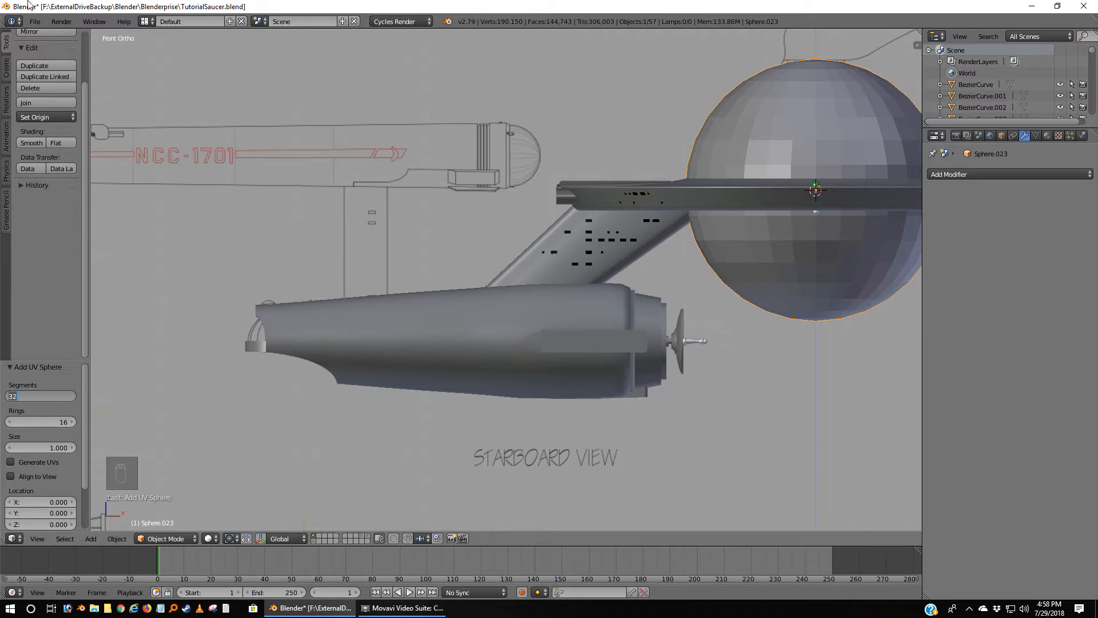
left_click(35, 23)
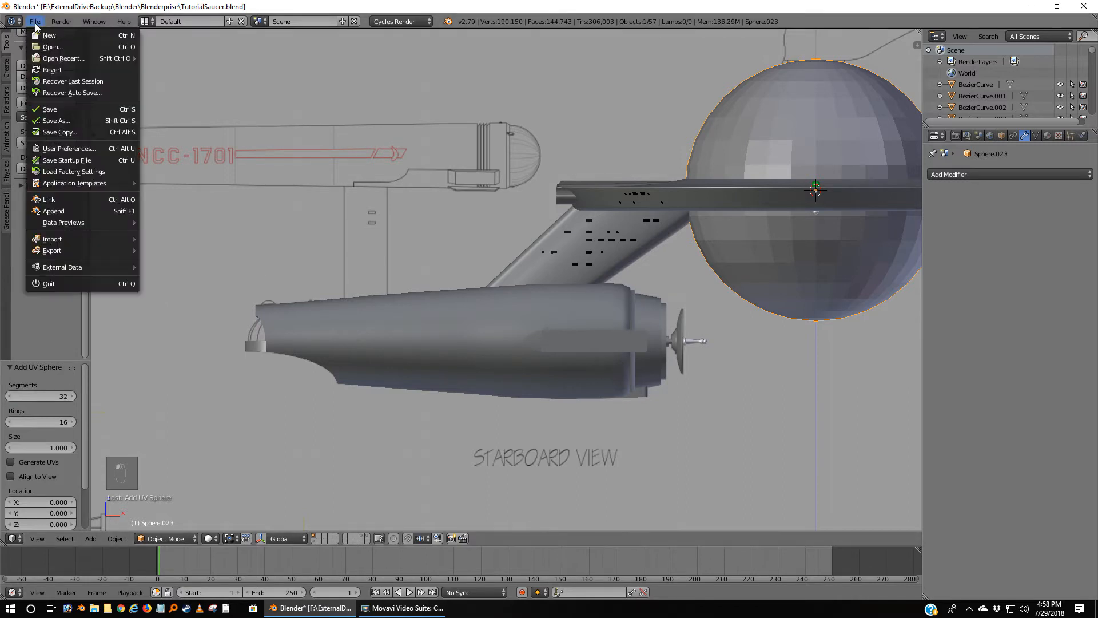
left_click(49, 108)
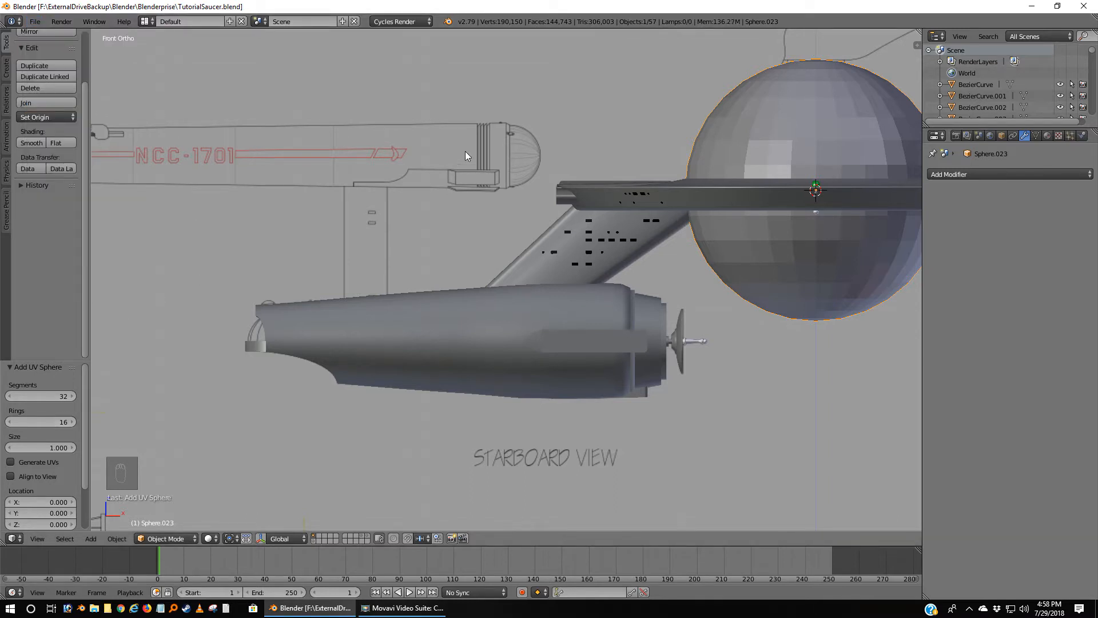
Set the new UV sphere to 180 segments and 90 rings, and shade it smooth.
left_click(58, 395)
type("180")
key("Return")
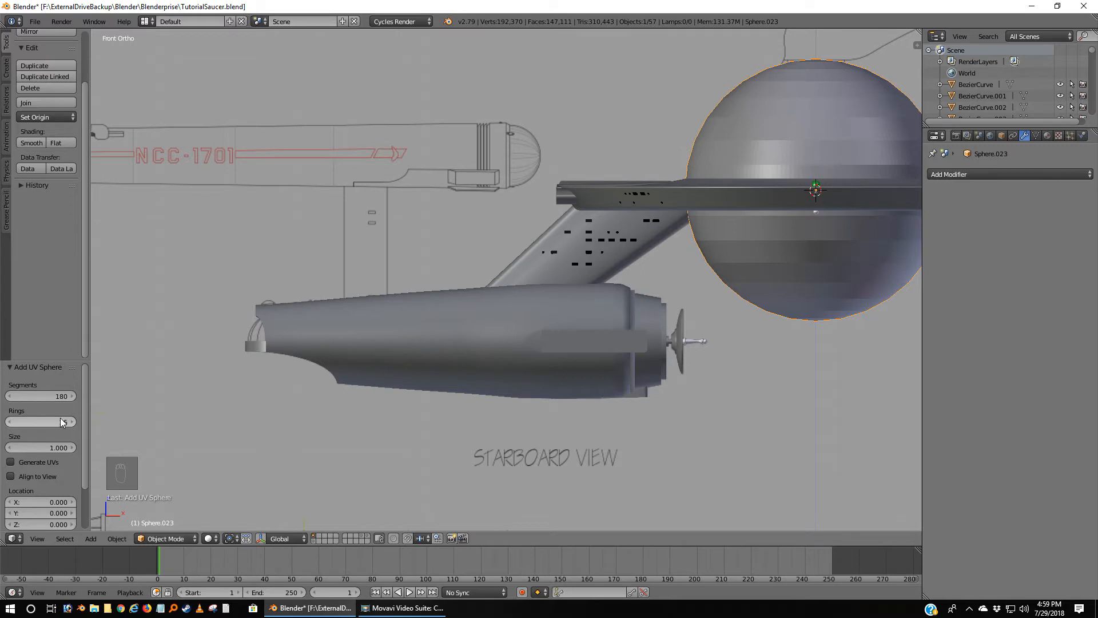
left_click(58, 421)
type("90")
key("Return")
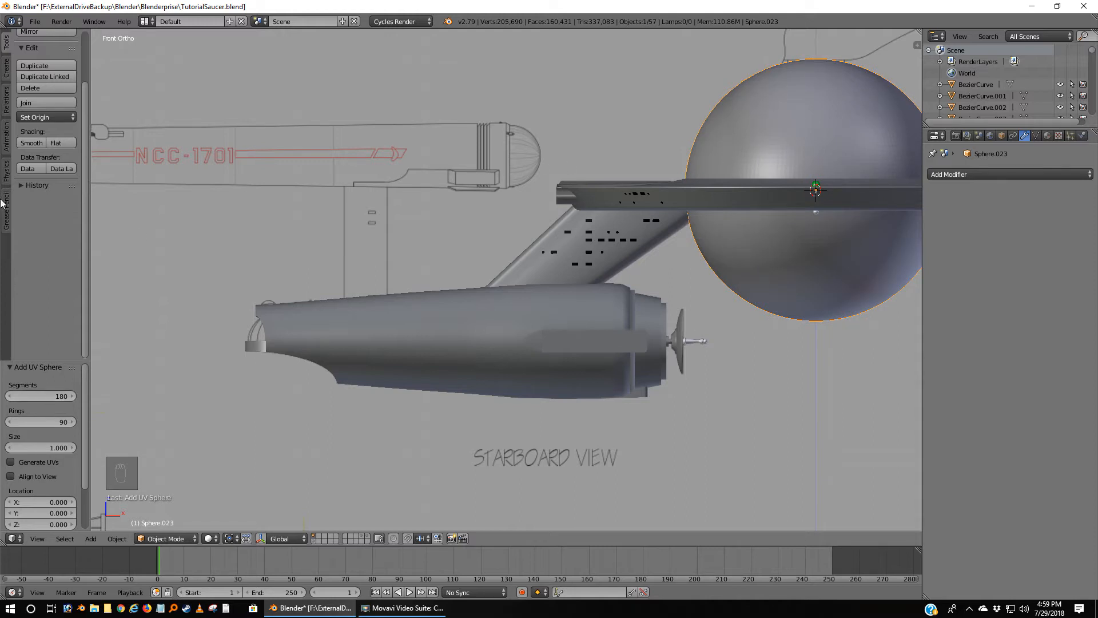
left_click(32, 142)
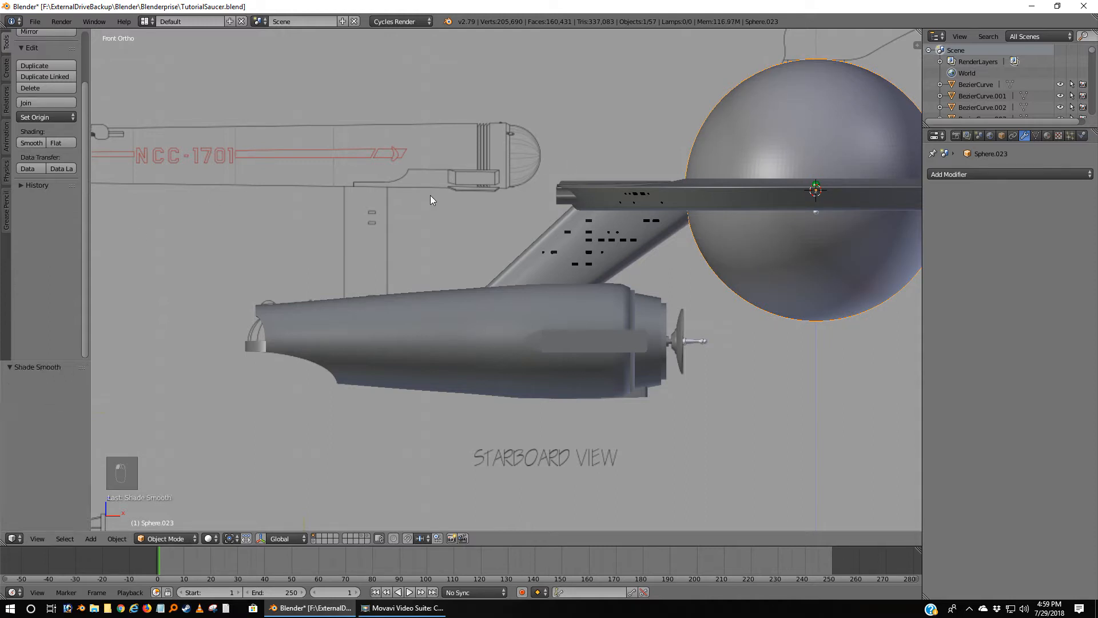
Switch to wireframe and, in Object Mode, move the sphere about -4.121 in X and -1.142 in Z onto the aft hangar area.
key("Tab")
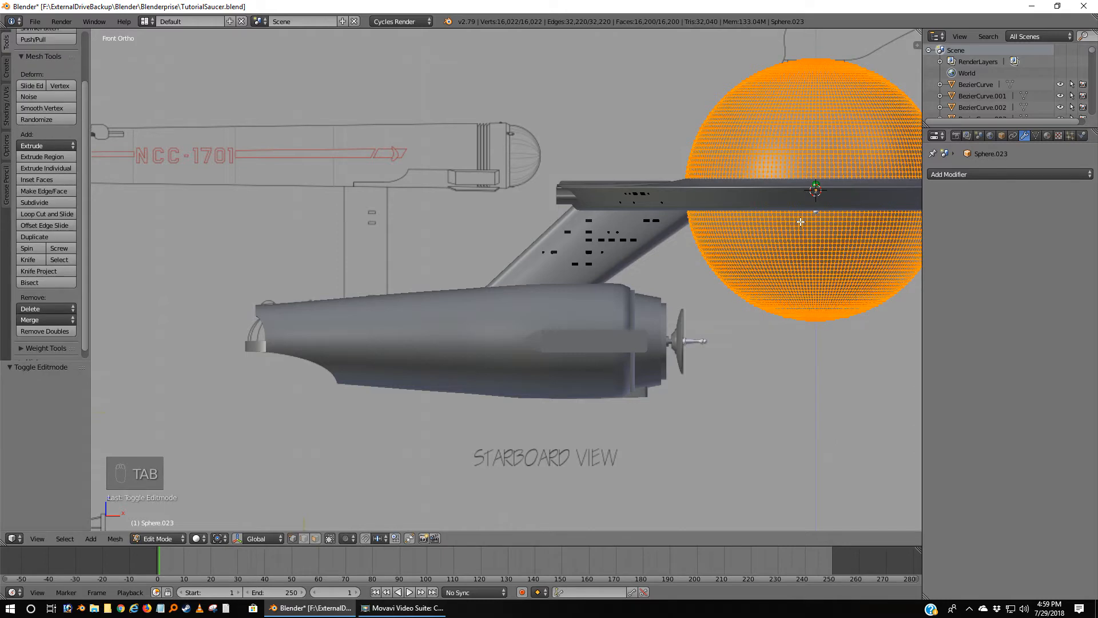
key("a")
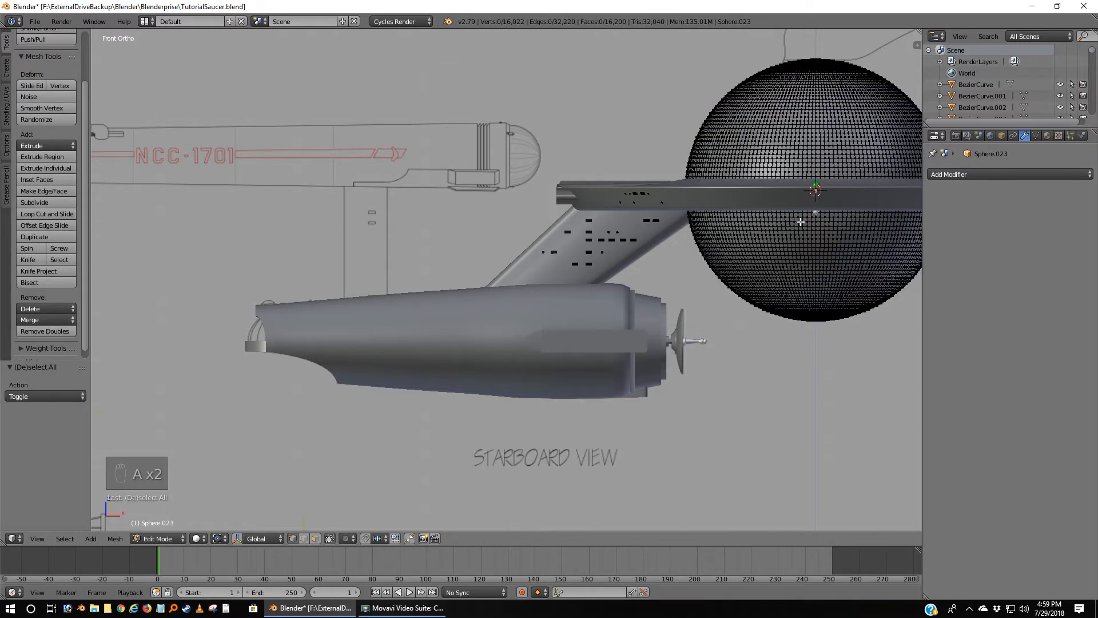
key("z")
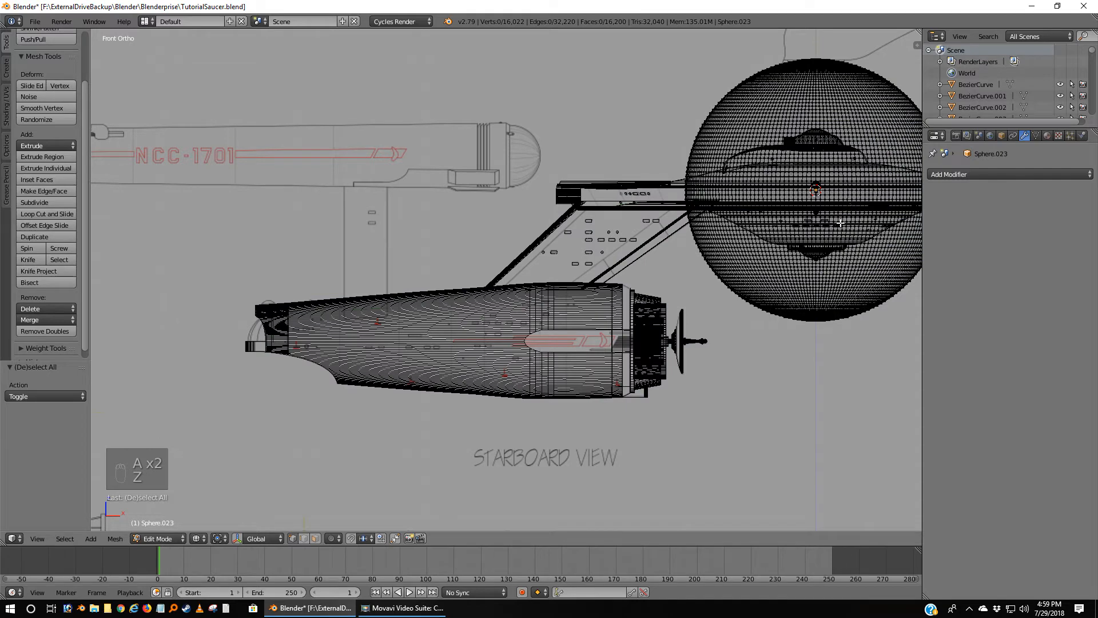
key("Tab")
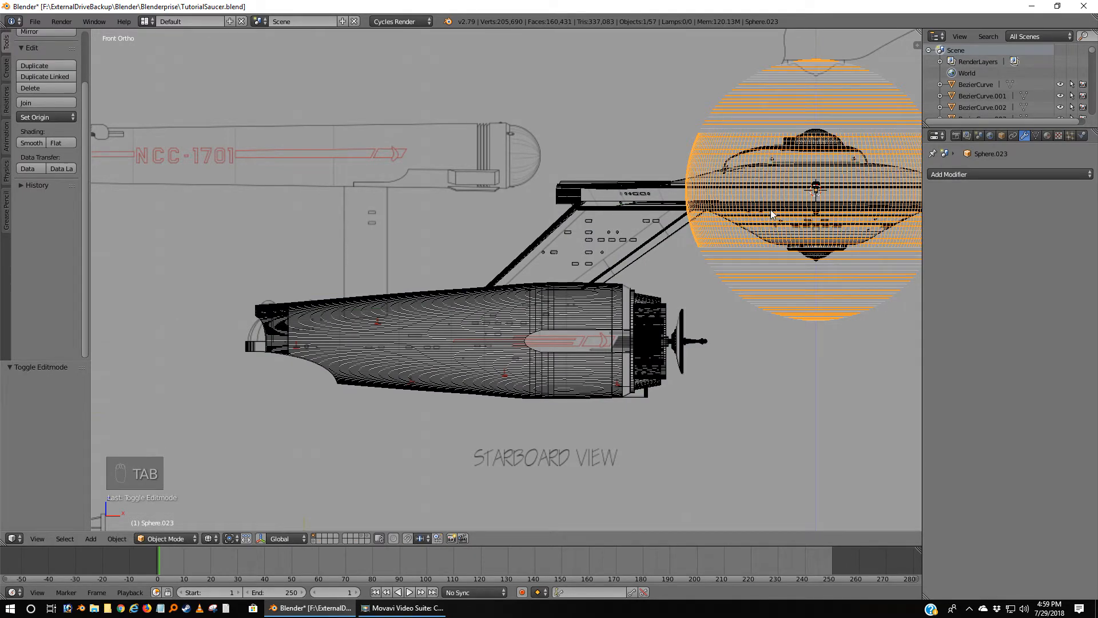
key("g")
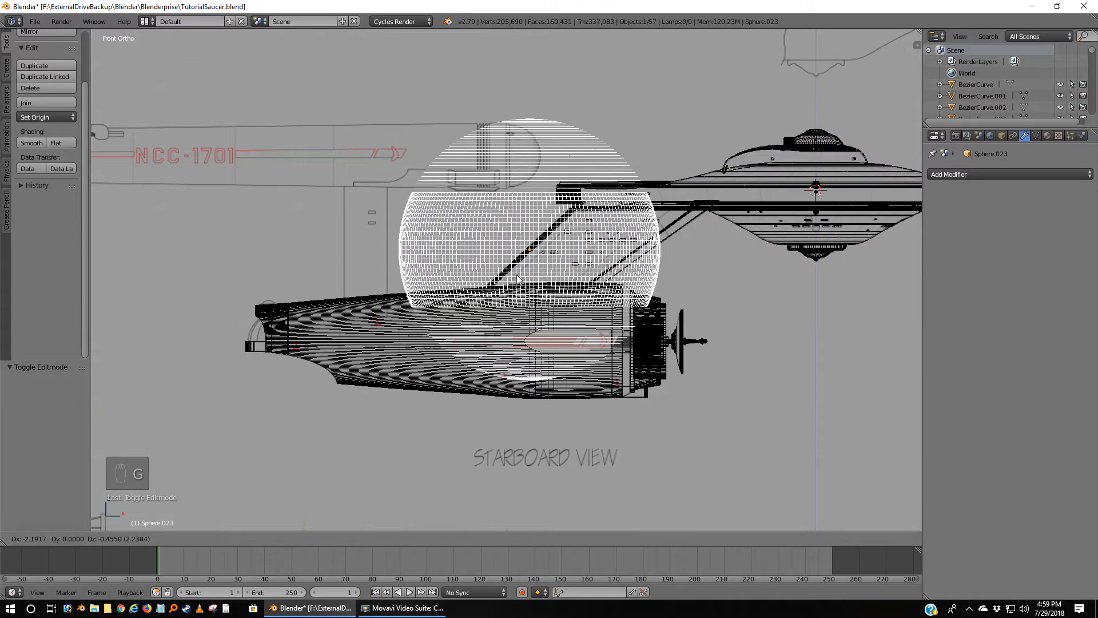
left_click(265, 369)
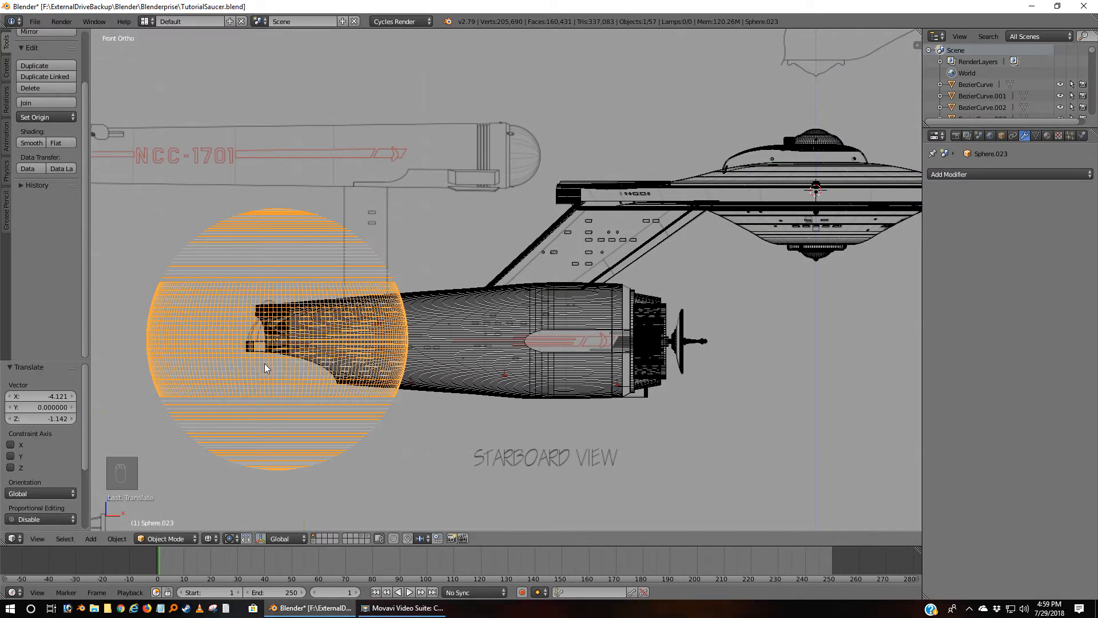
Fine-tune the sphere's position so its center sits just behind the hangar opening, level with the upper edge of the clamshell base.
scroll(269, 366, "up", 4)
scroll(417, 337, "up", 4)
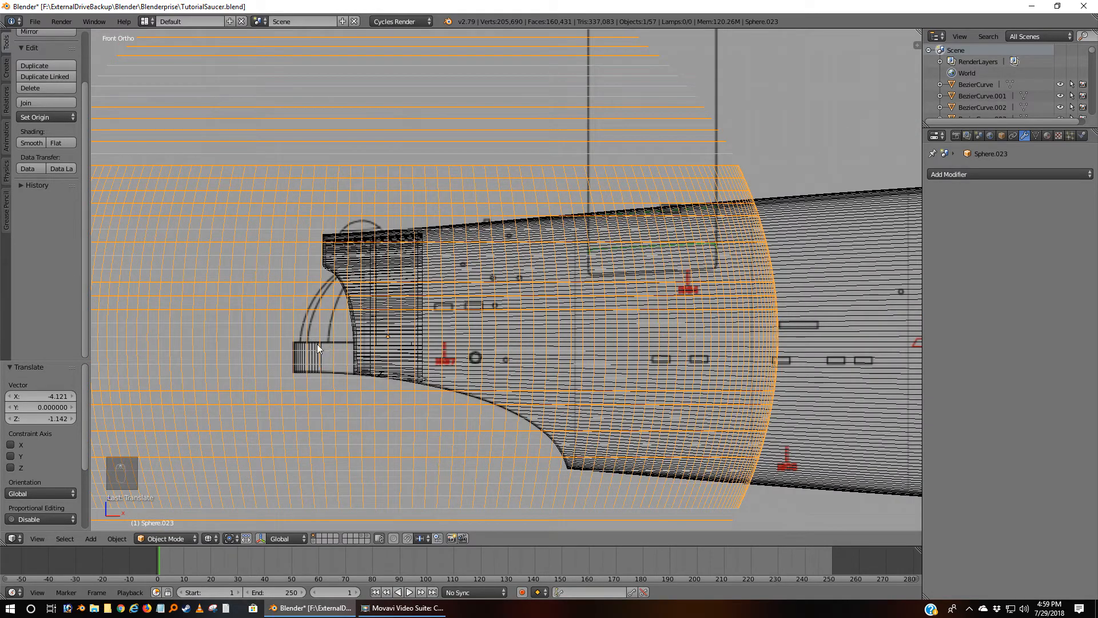
key("g")
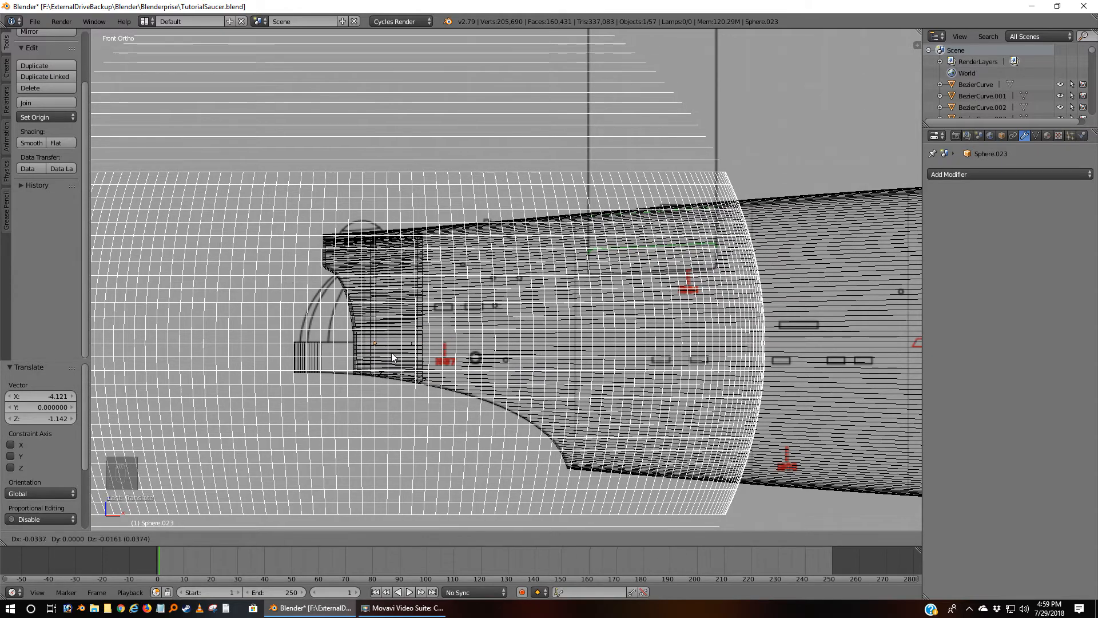
left_click(392, 352)
scroll(372, 354, "up", 3)
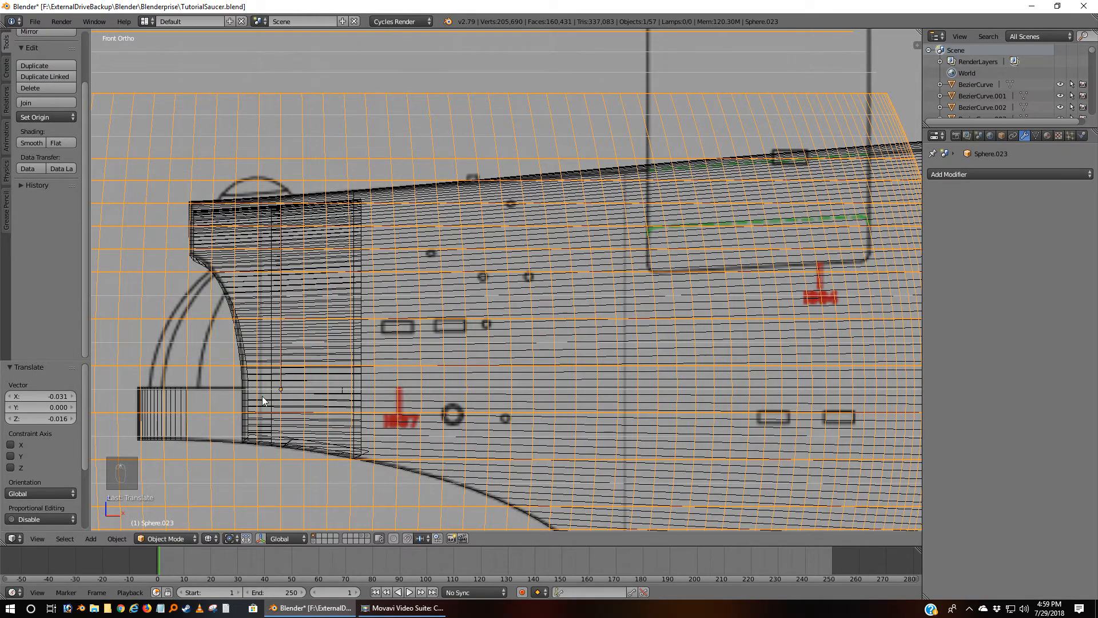
scroll(262, 396, "up", 10)
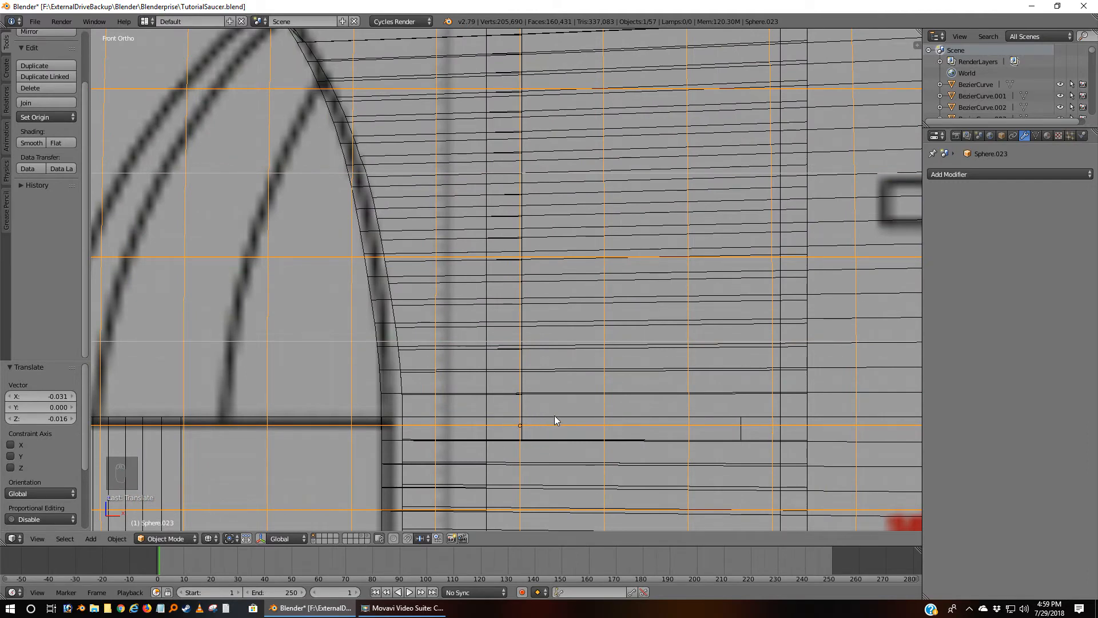
key("g")
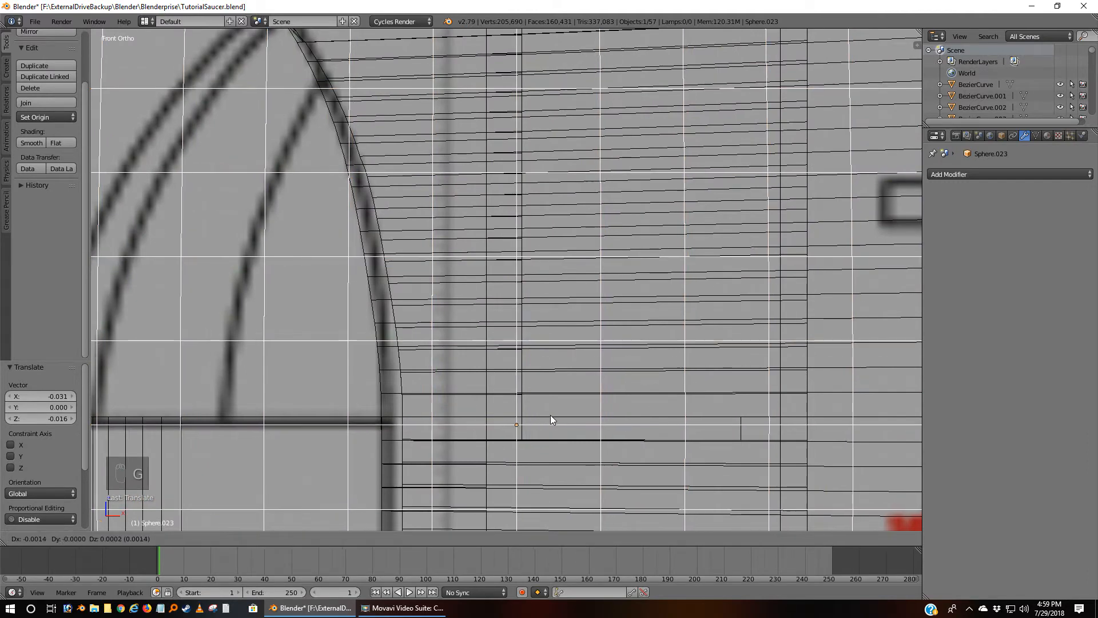
left_click(521, 407)
Scale the sphere down uniformly to about 0.183 so it approximates the clamshell dome on the side blueprint.
scroll(520, 407, "down", 10)
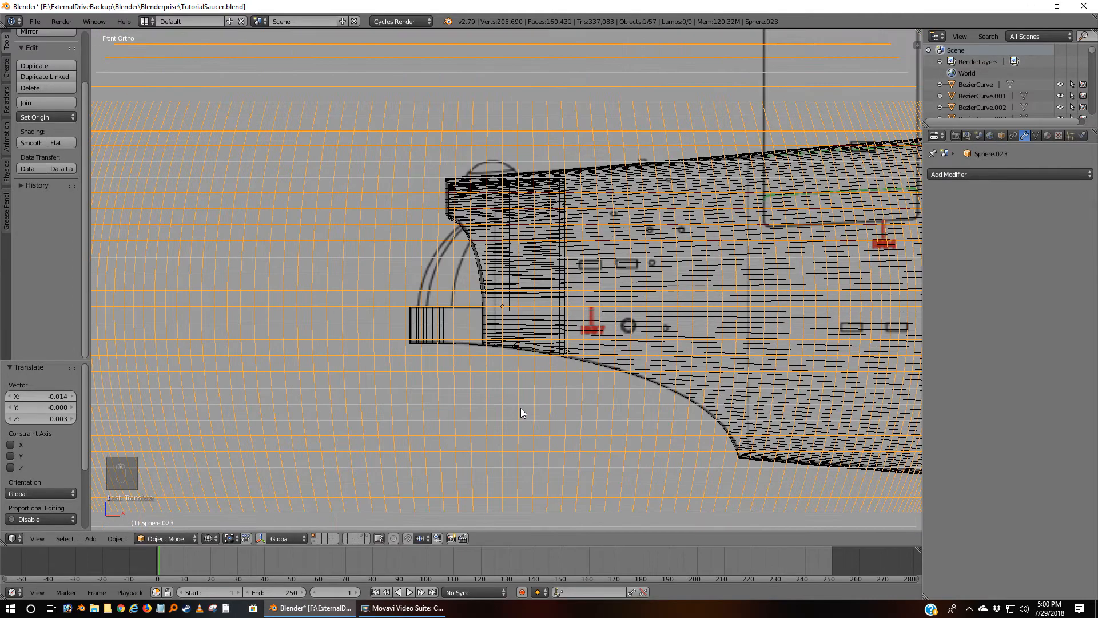
scroll(520, 407, "up", 2)
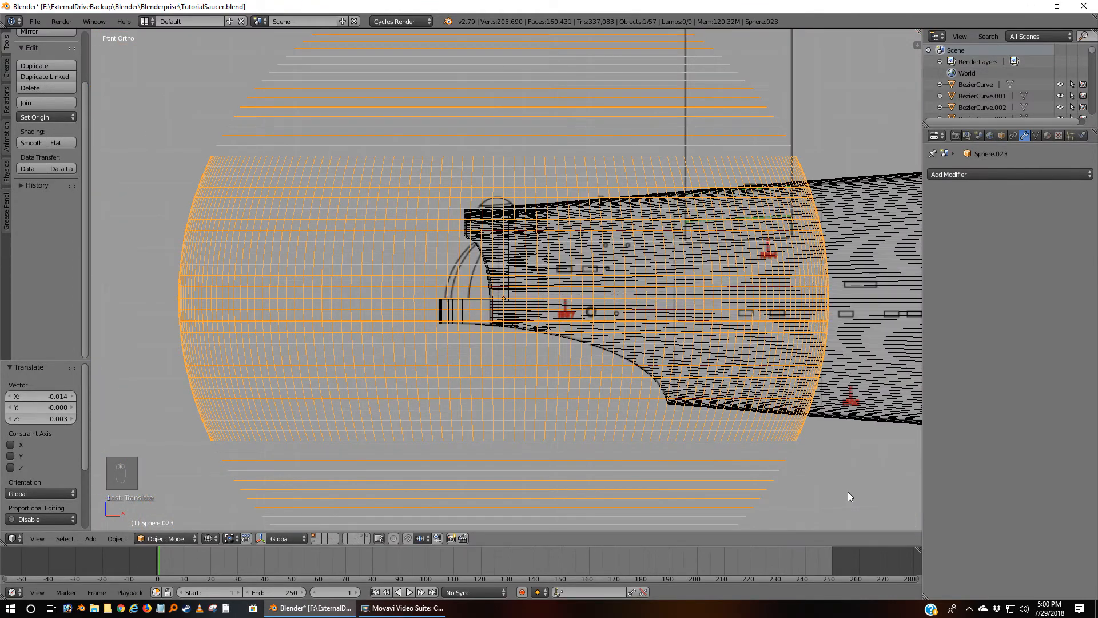
key("s")
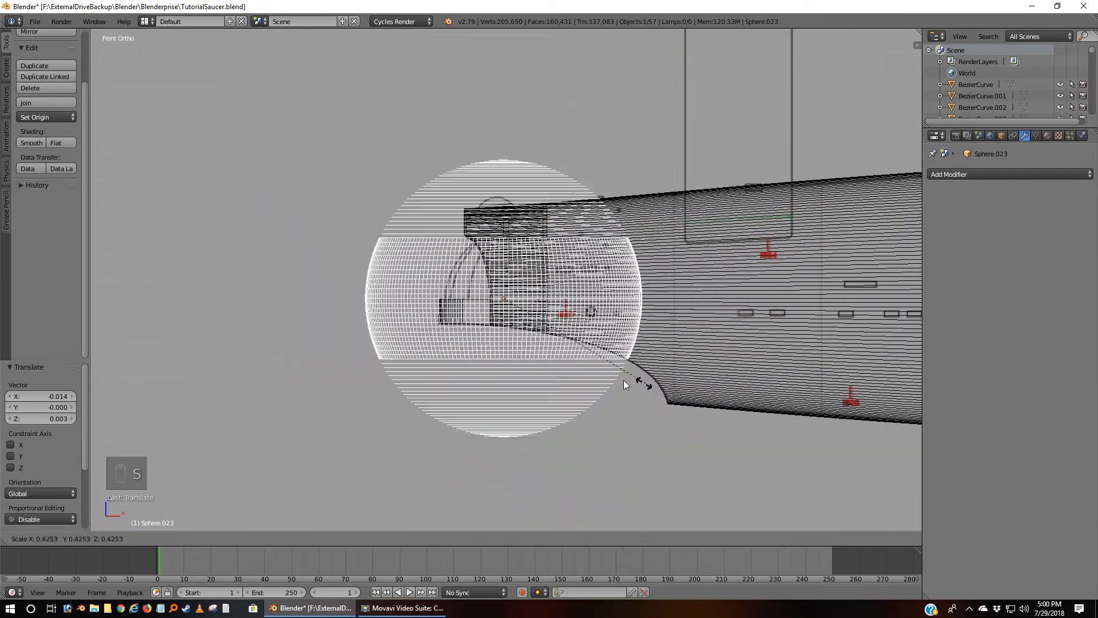
left_click(550, 353)
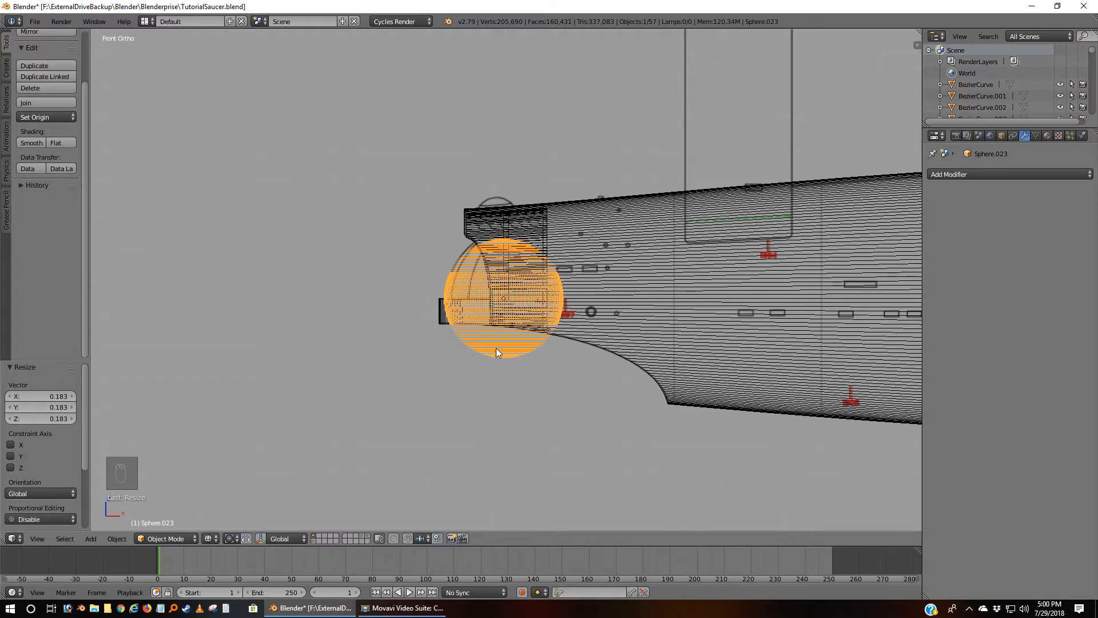
Check the sphere against the side and aft blueprints, then scale it up by about 1.186 in left view to match the dome outline.
middle_click_drag(403, 349, 597, 358, "shift")
scroll(589, 362, "up", 7)
middle_click_drag(836, 403, 458, 316, "shift")
scroll(625, 338, "up", 3)
middle_click_drag(687, 319, 584, 354, "shift")
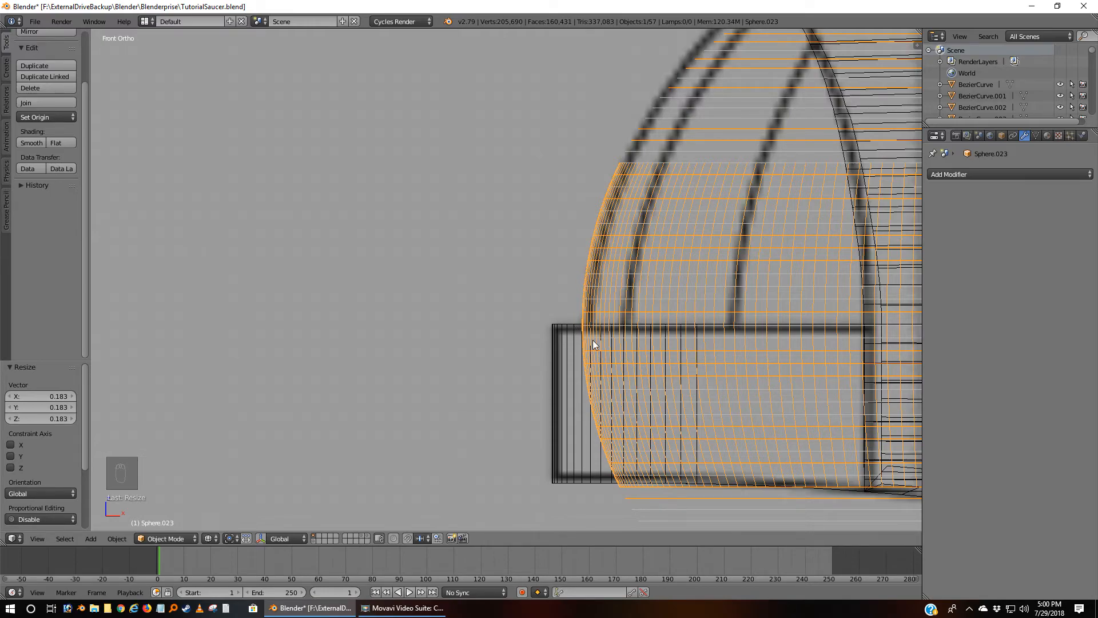
key("ctrl+KP_3")
scroll(593, 344, "down", 2)
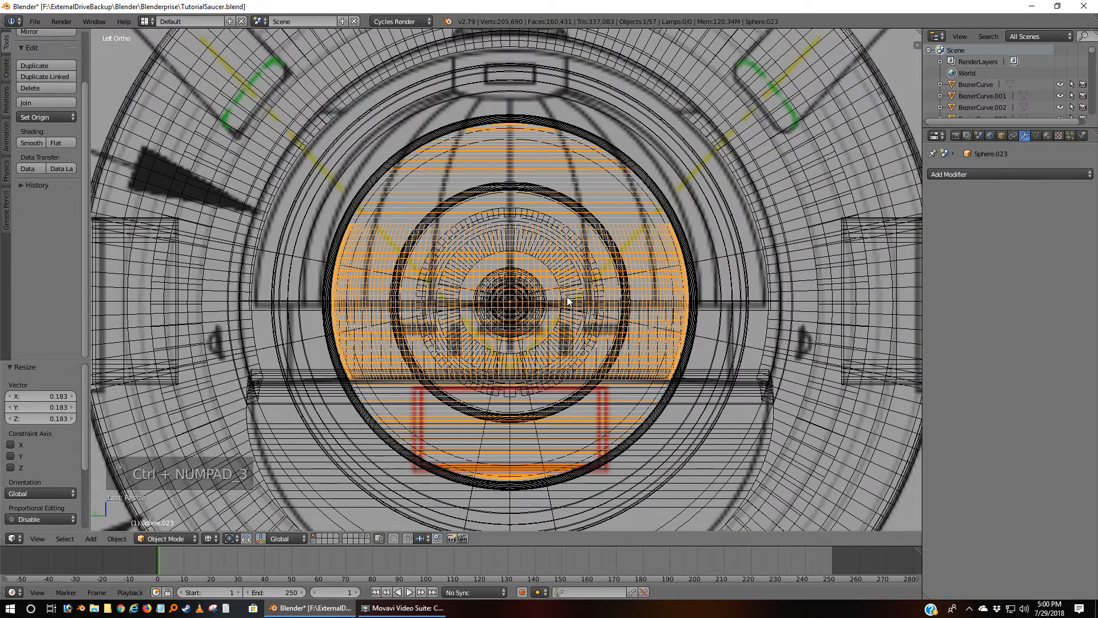
key("z")
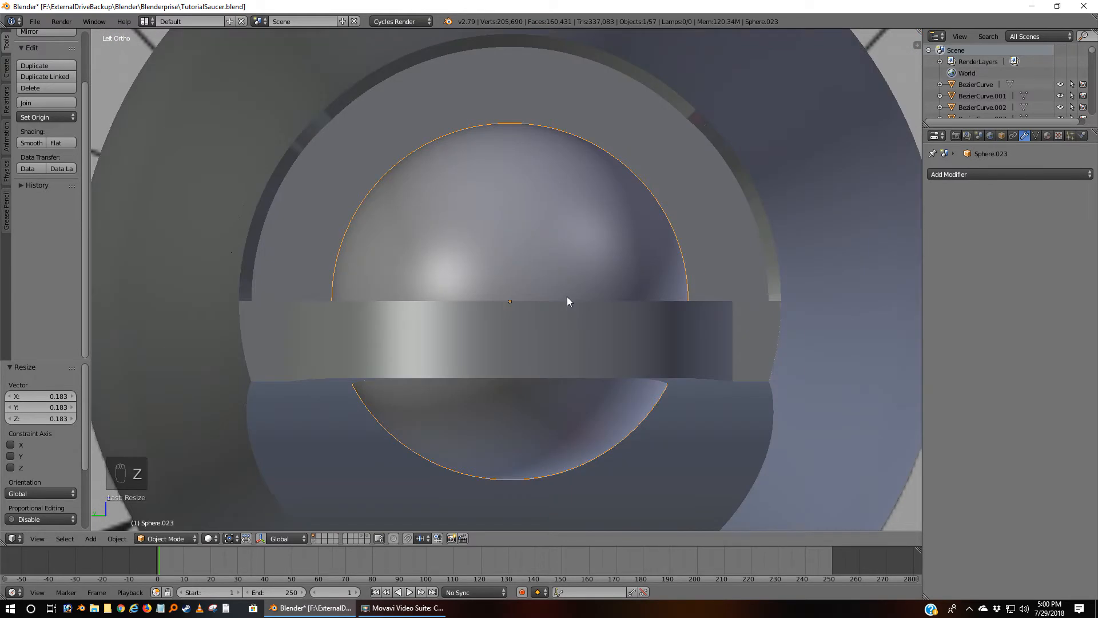
key("z")
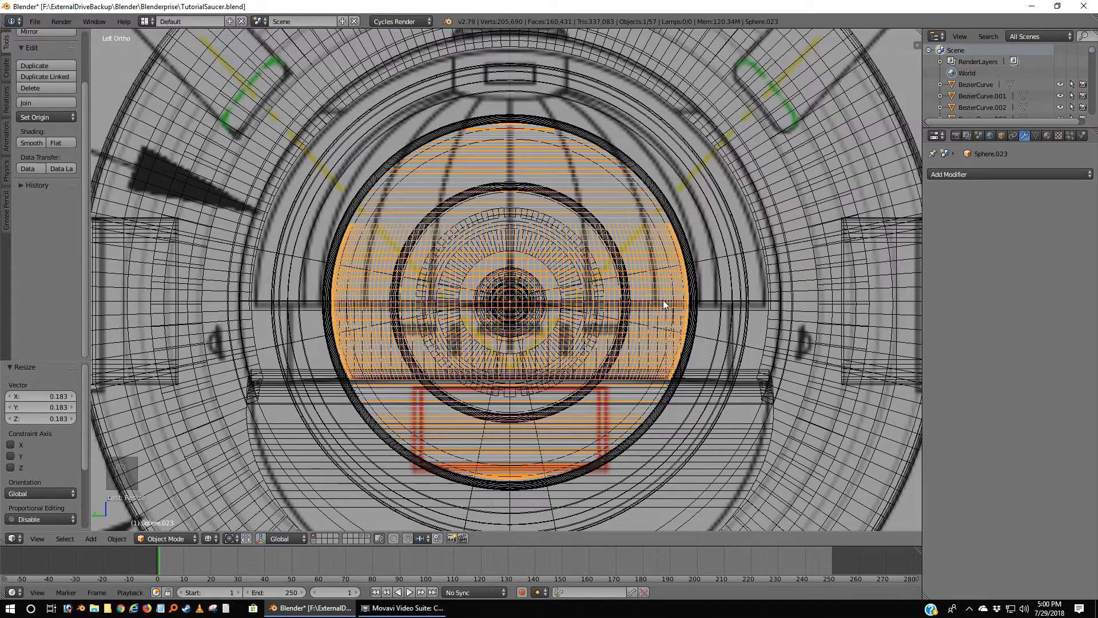
key("s")
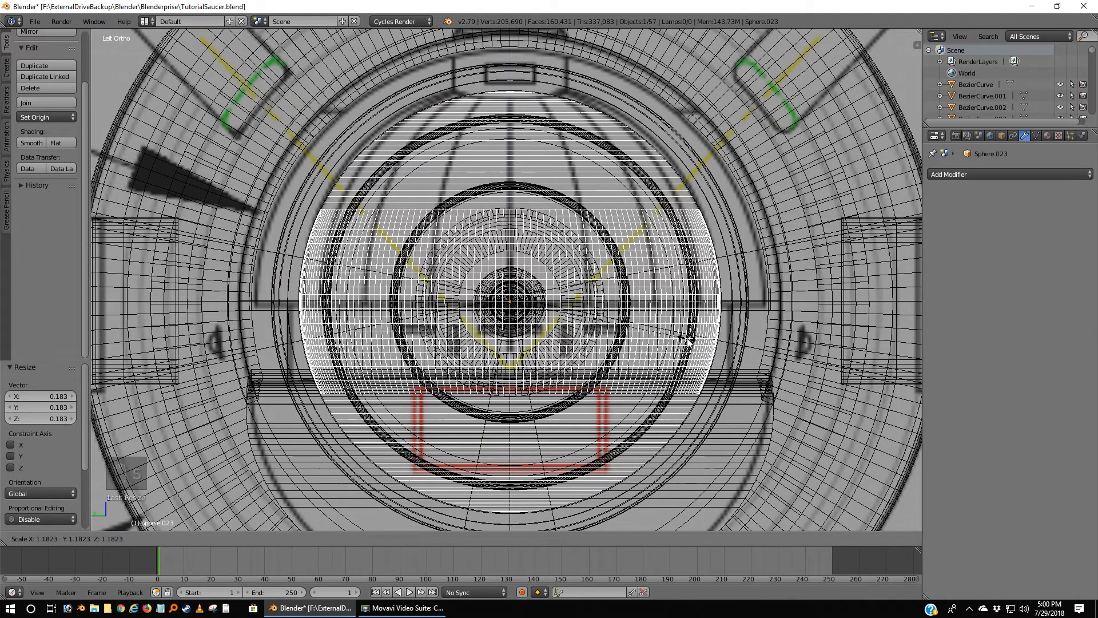
left_click(685, 336)
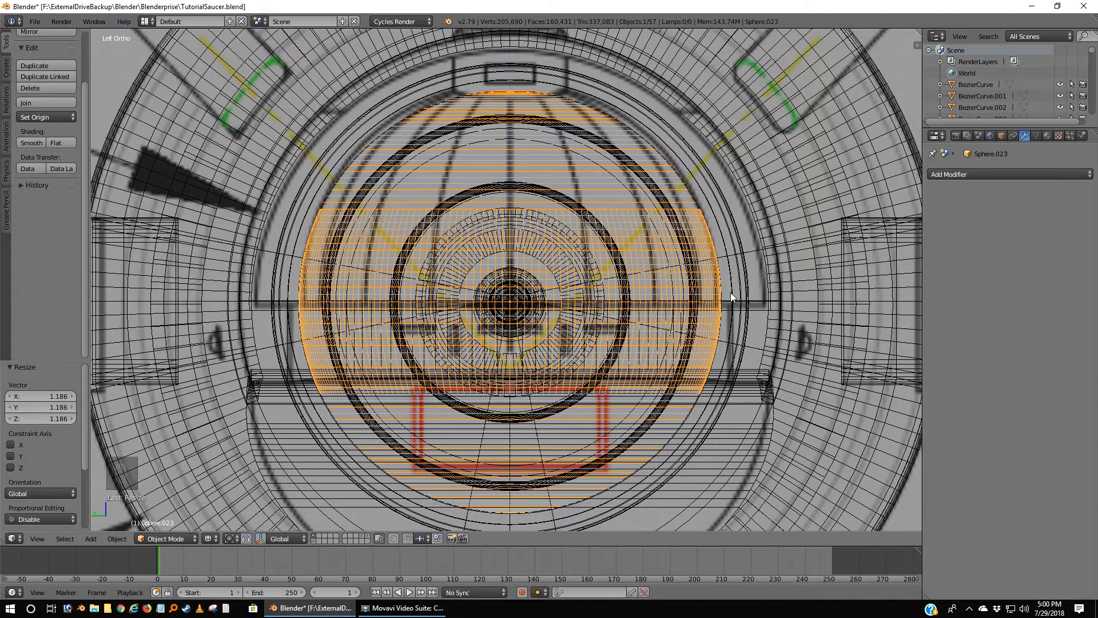
In front view, move the sphere about 0.035 along the X axis to fit the dome's aft curve on the blueprint.
key("KP_1")
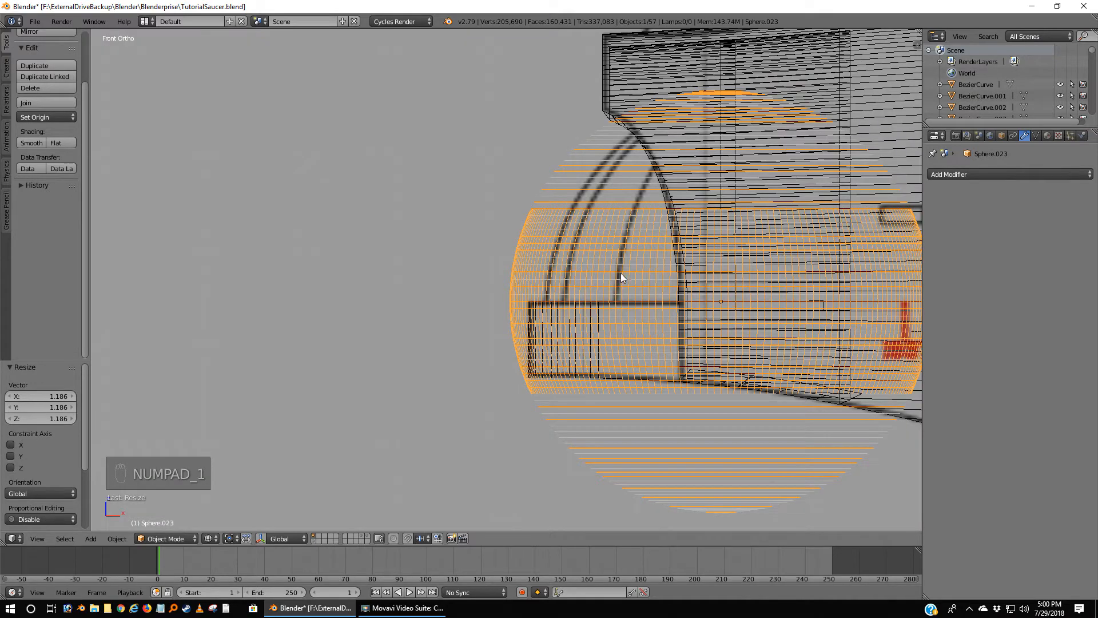
key("g")
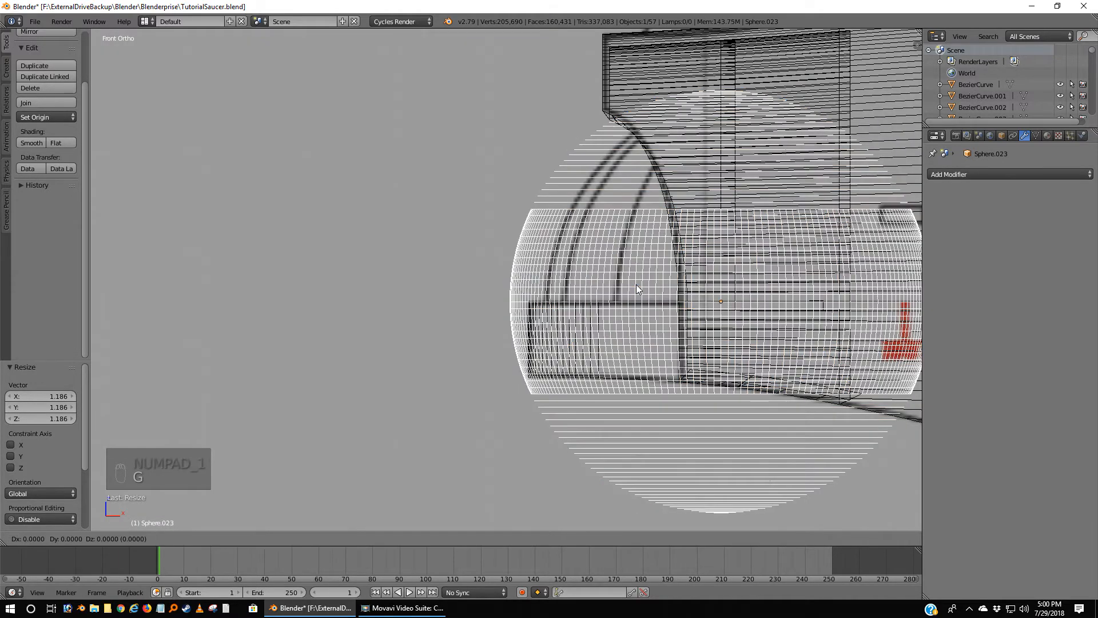
key("x")
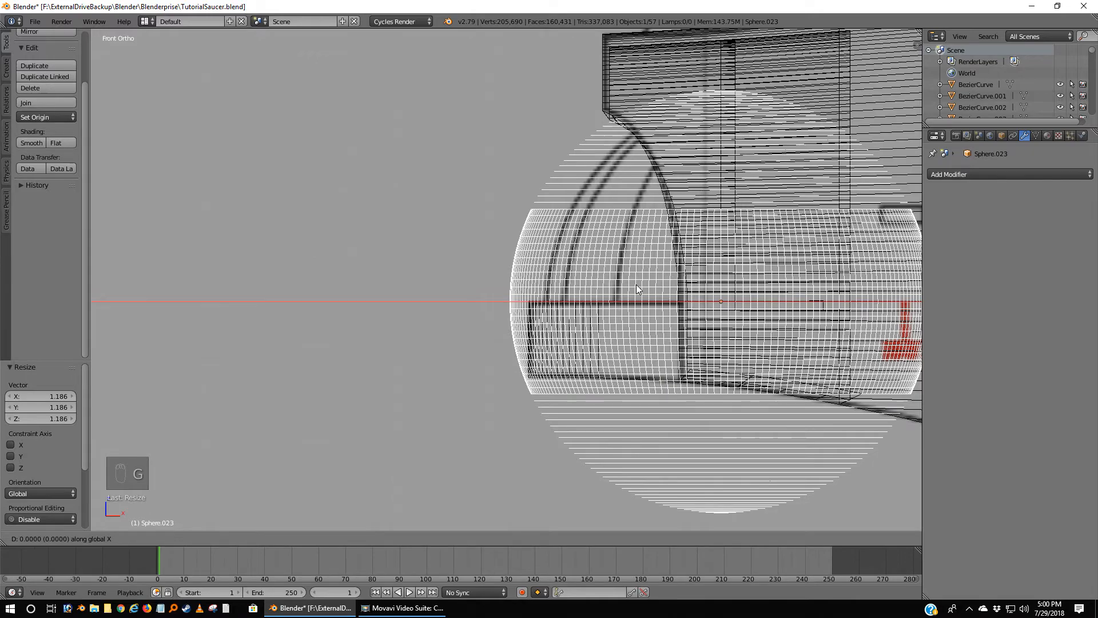
left_click(671, 293)
Check the sphere's fit in the hangar opening from the left view, then move the arched bulkhead around it to layer 2.
middle_click_drag(605, 283, 633, 301)
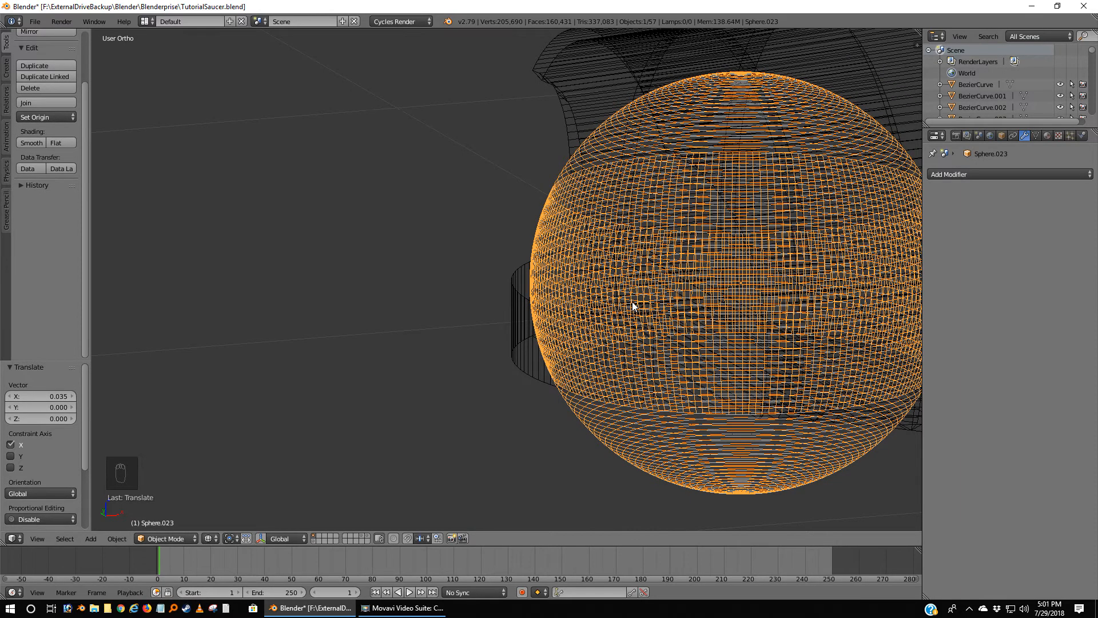
key("ctrl+KP_3")
key("z")
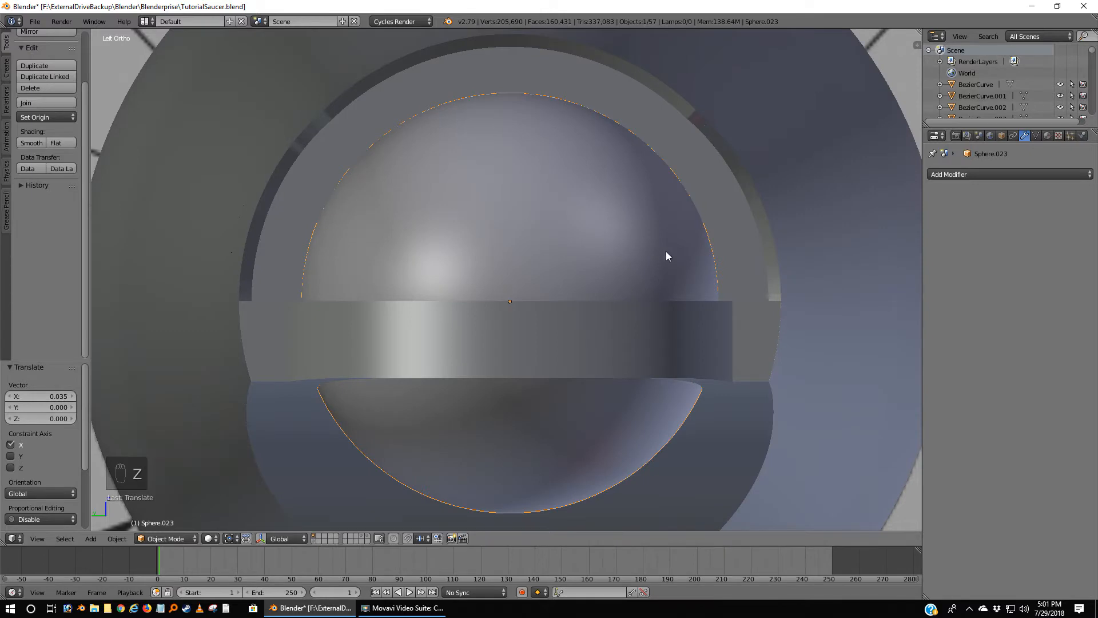
right_click(719, 231)
key("z")
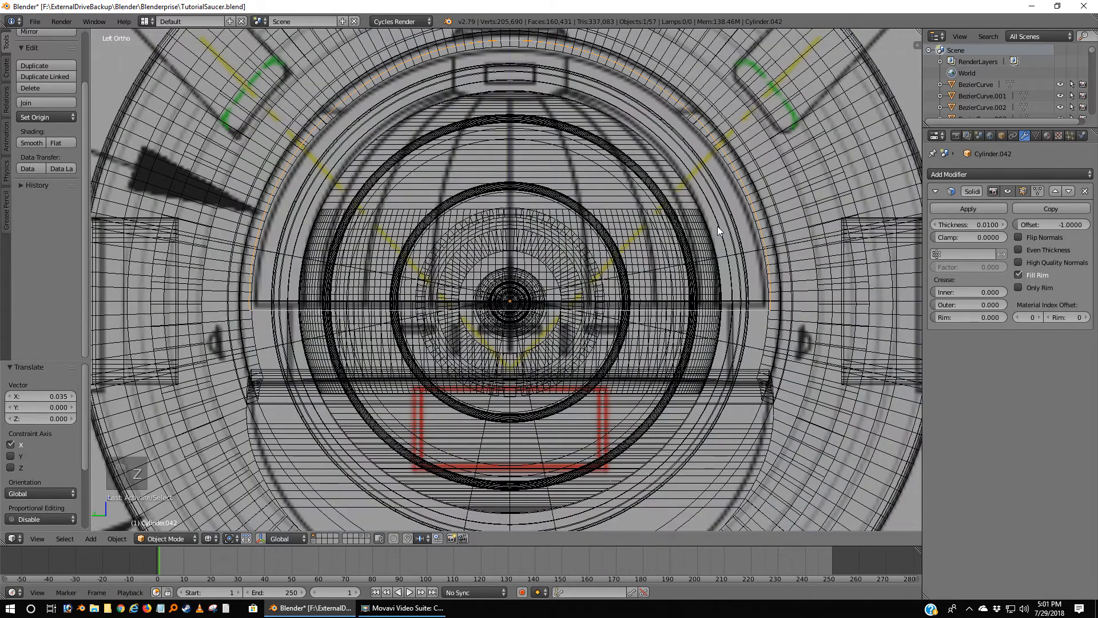
key("KP_1")
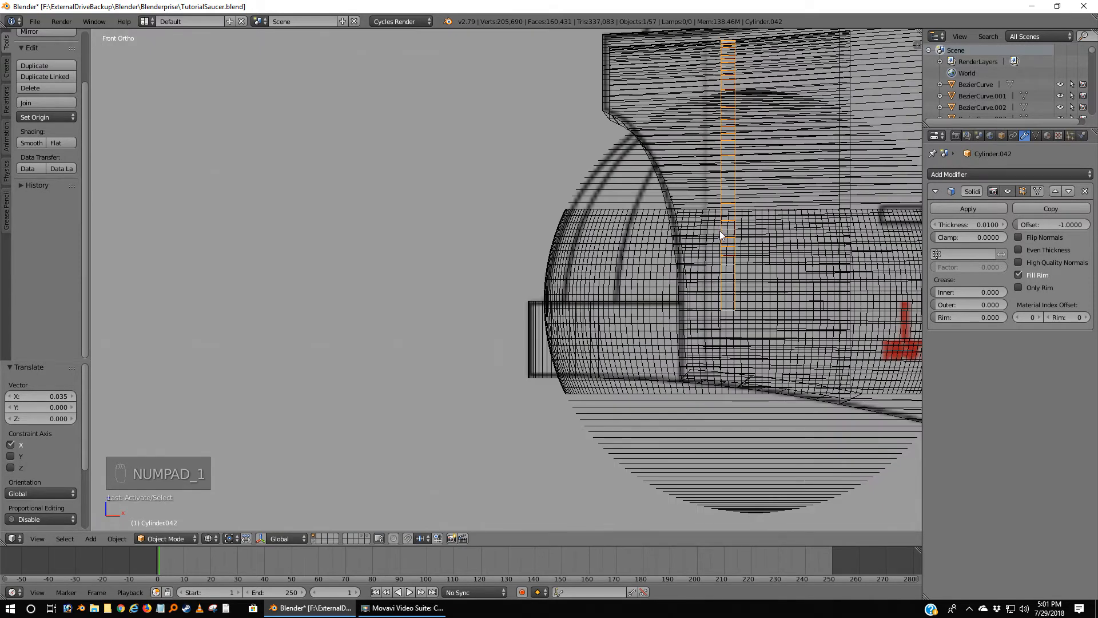
scroll(719, 270, "down", 2)
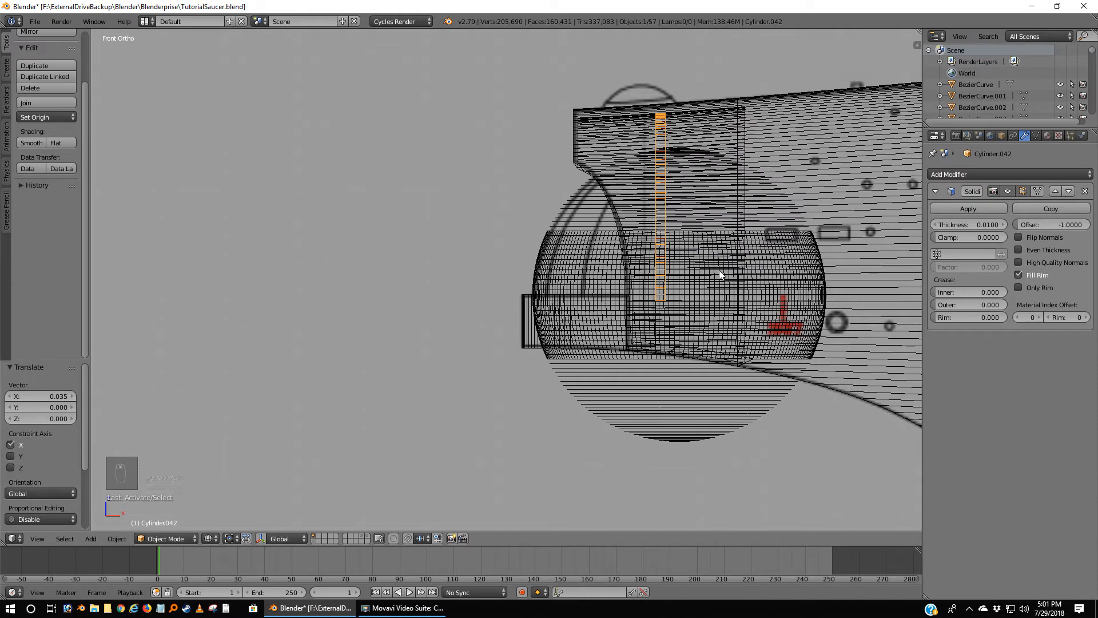
key("m")
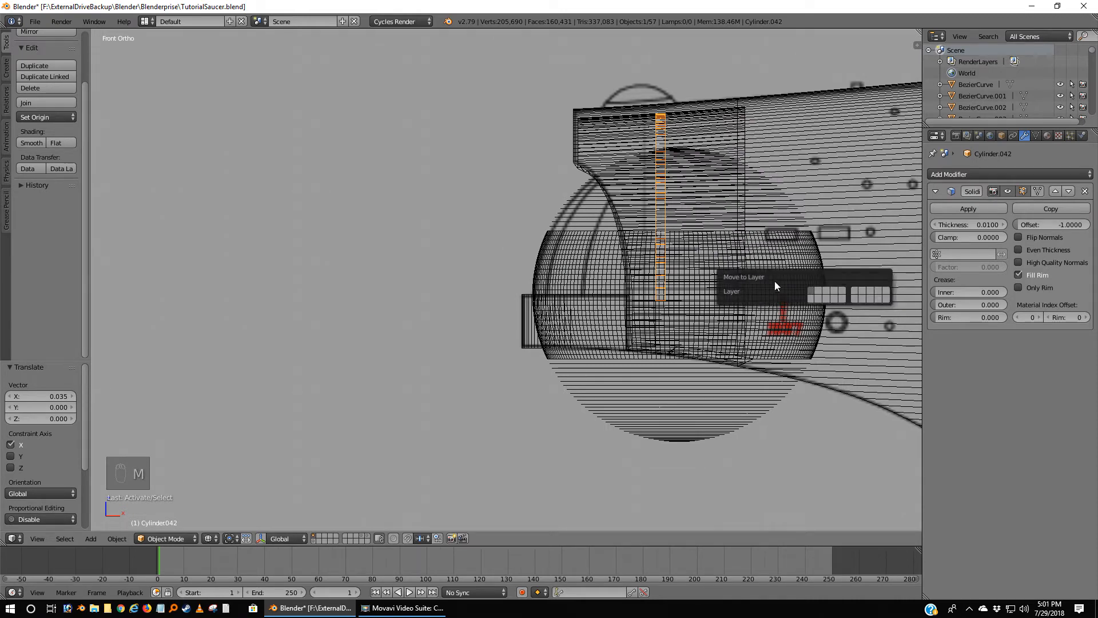
left_click(811, 291)
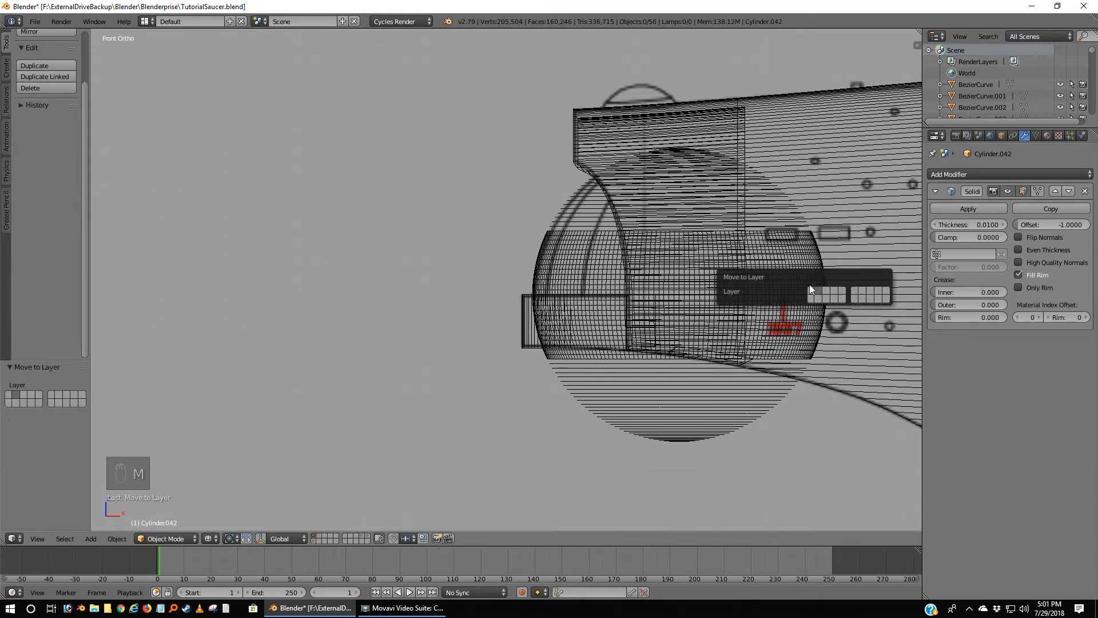
Move the dome sphere and the clamshell base below it to layer 2.
right_click(584, 201)
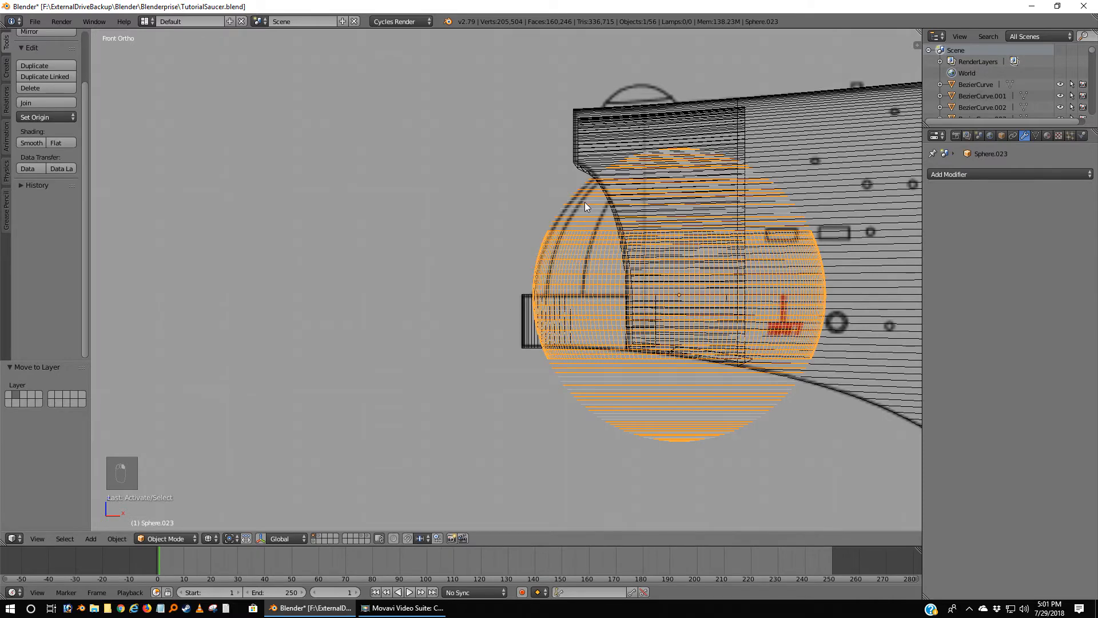
key("m")
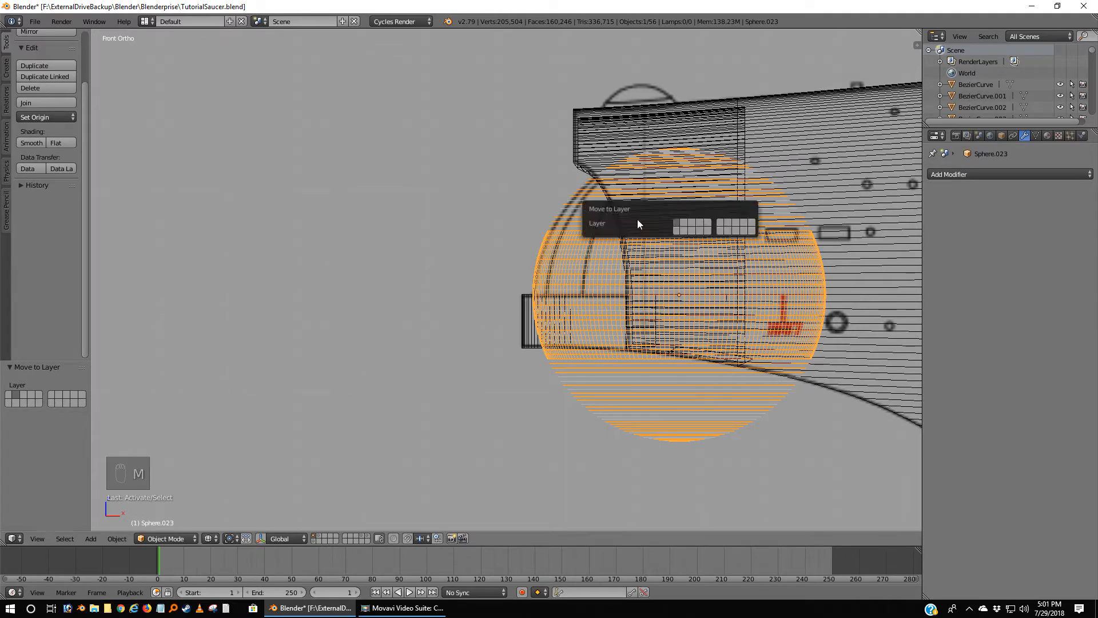
left_click(683, 224)
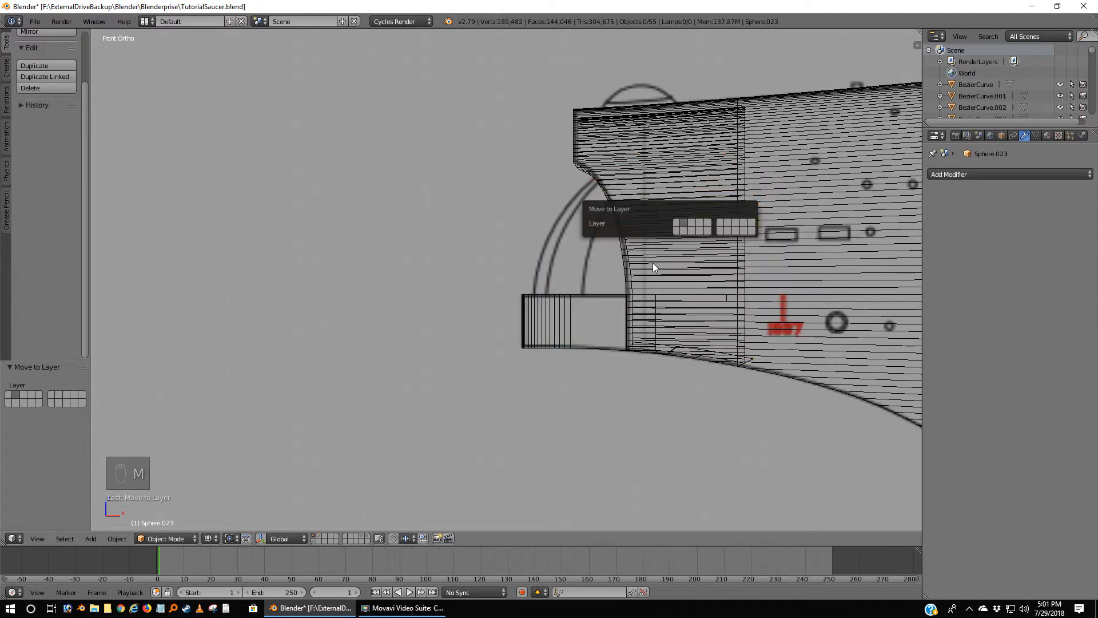
right_click(601, 298)
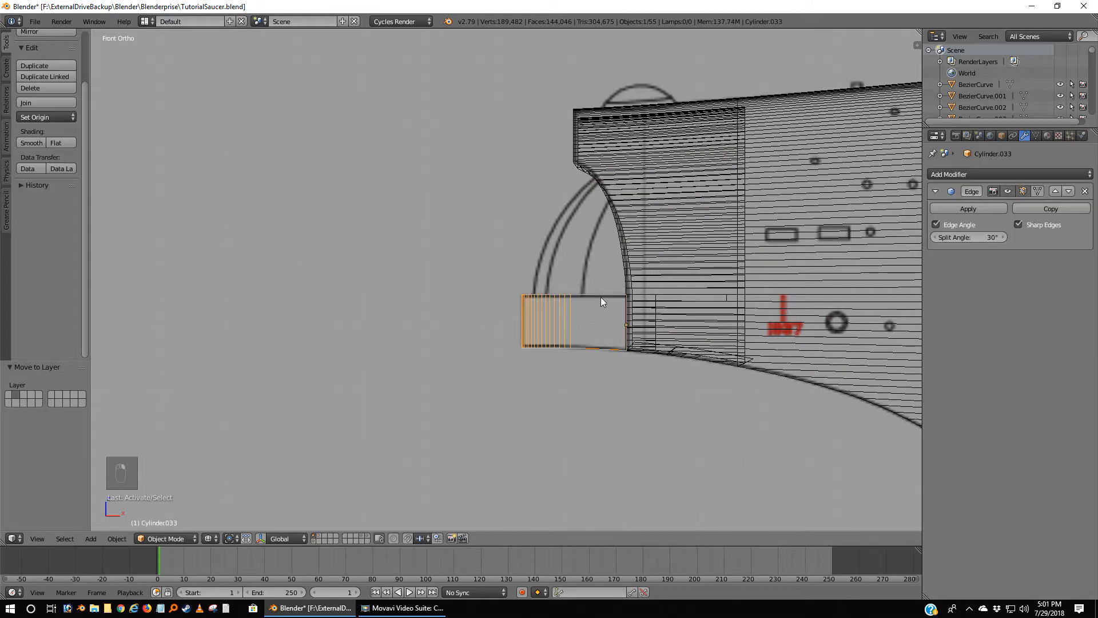
key("m")
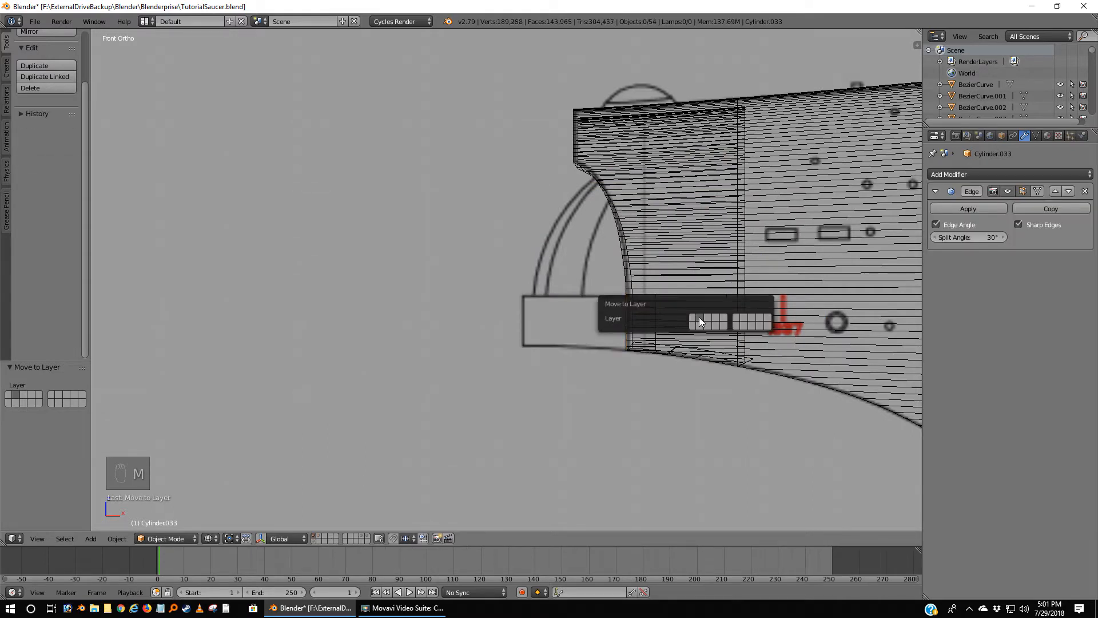
left_click(698, 317)
Move the aft hull section around the hangar opening to layer 2 and display only that layer in solid shading.
right_click(641, 246)
key("m")
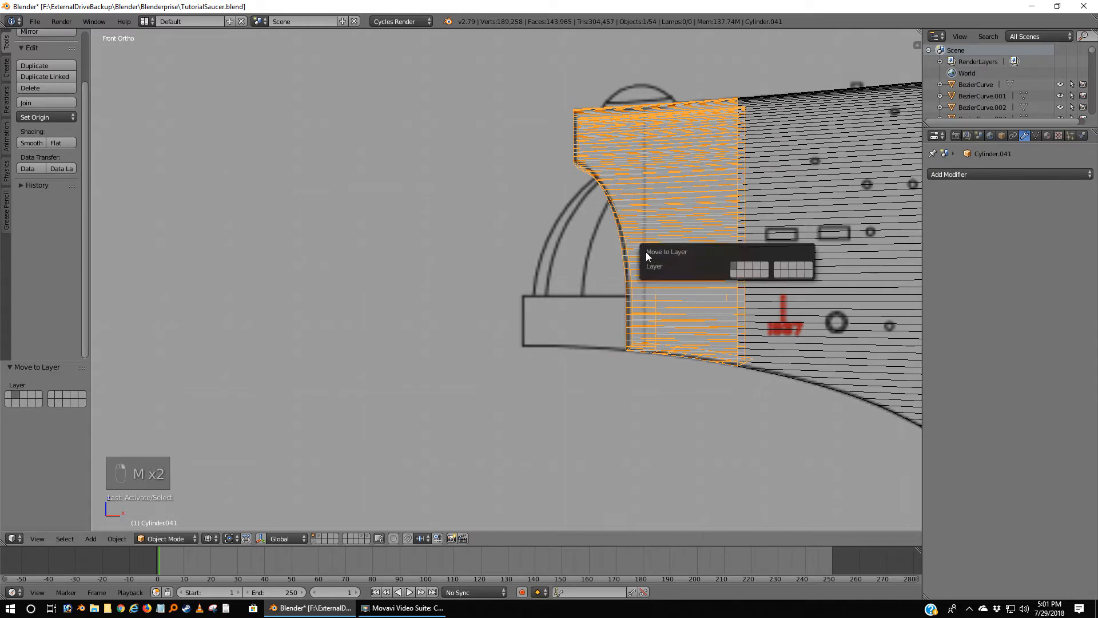
left_click(739, 266)
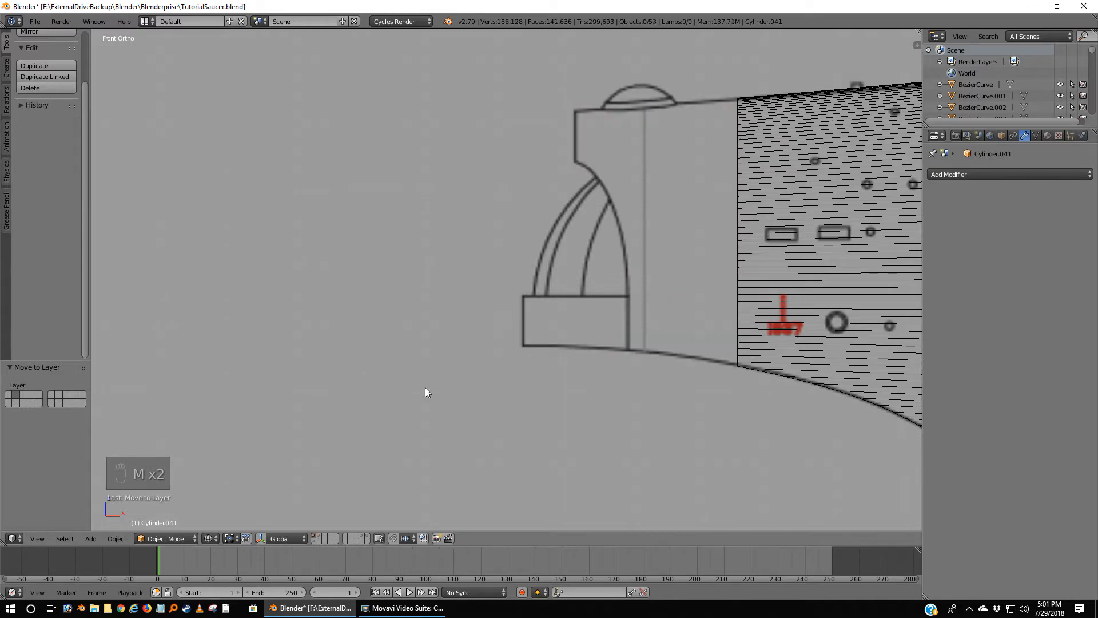
left_click(326, 538)
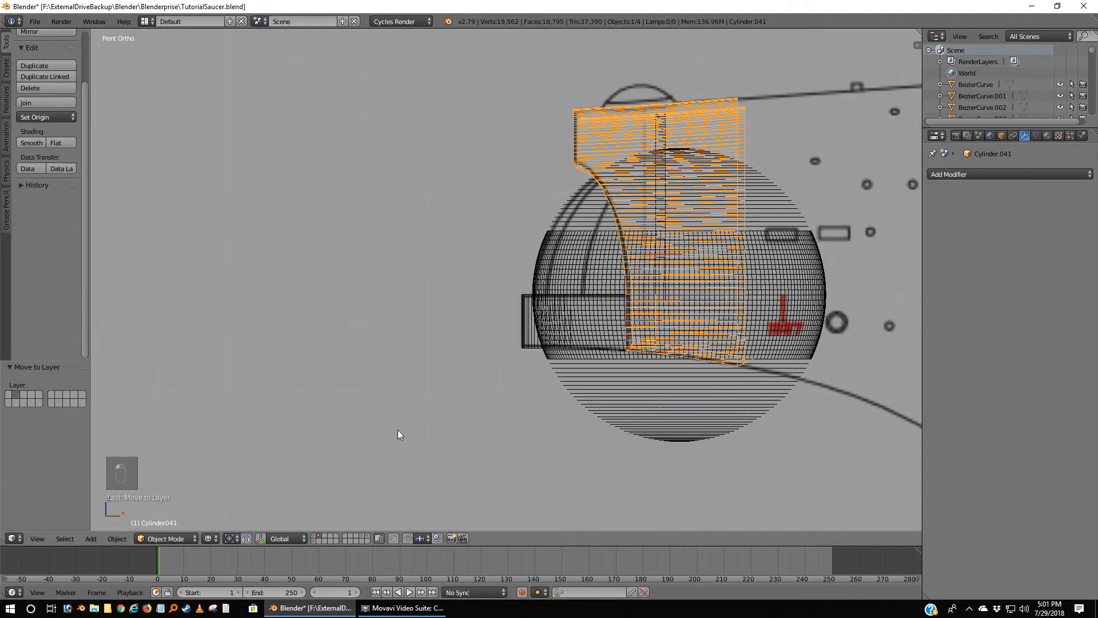
key("z")
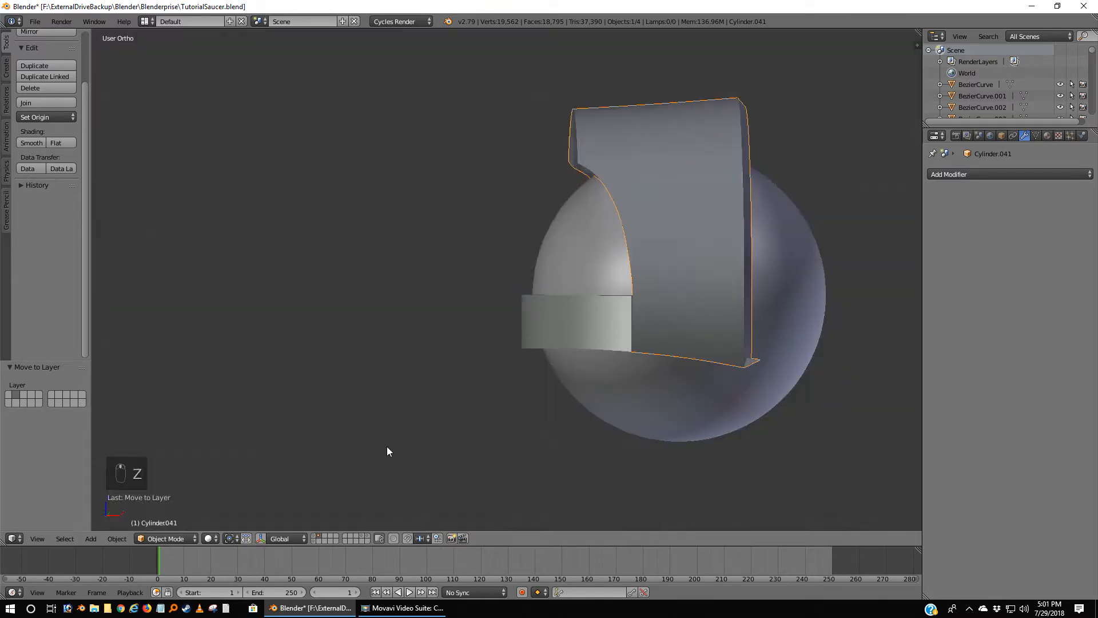
middle_click_drag(387, 448, 656, 295)
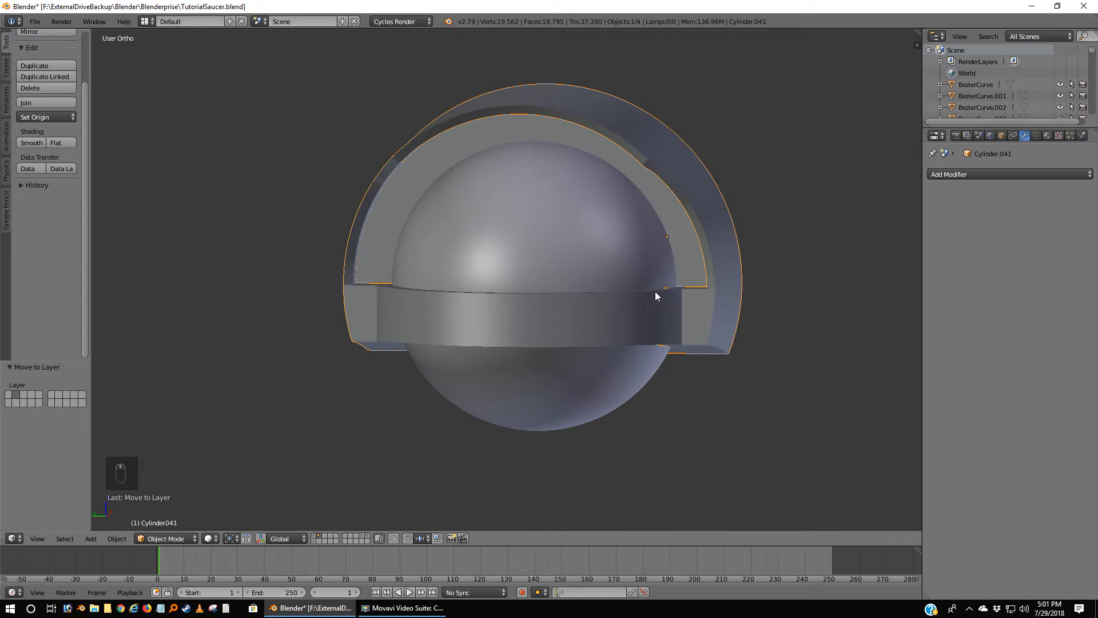
middle_click_drag(670, 229, 716, 183)
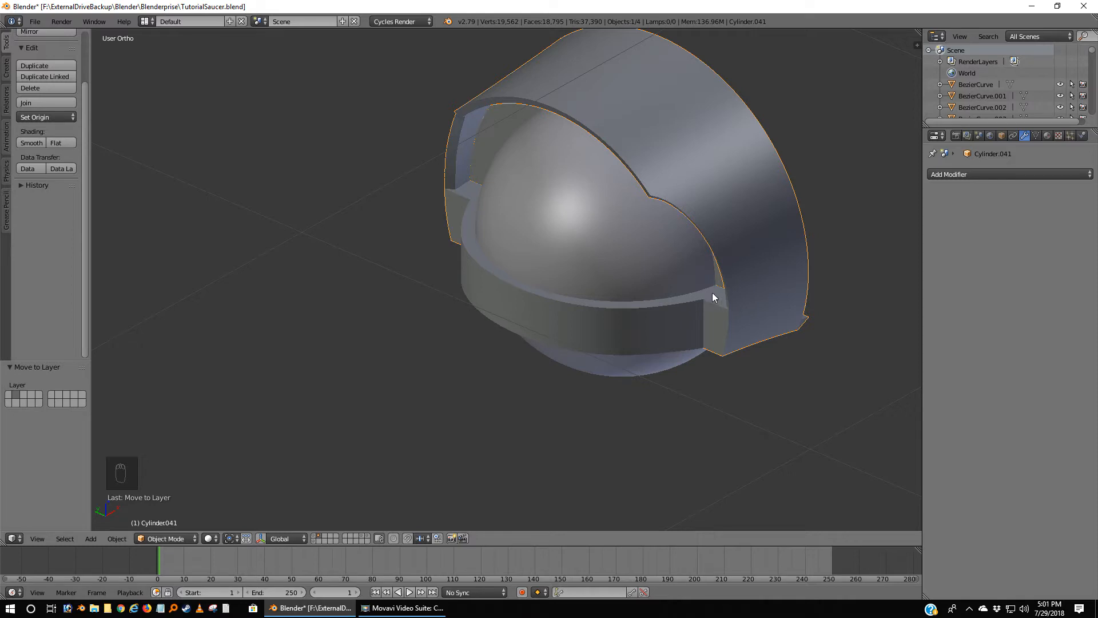
middle_click_drag(678, 343, 616, 301)
Open the dome sphere's mesh for editing in front view with wireframe display.
right_click(614, 256)
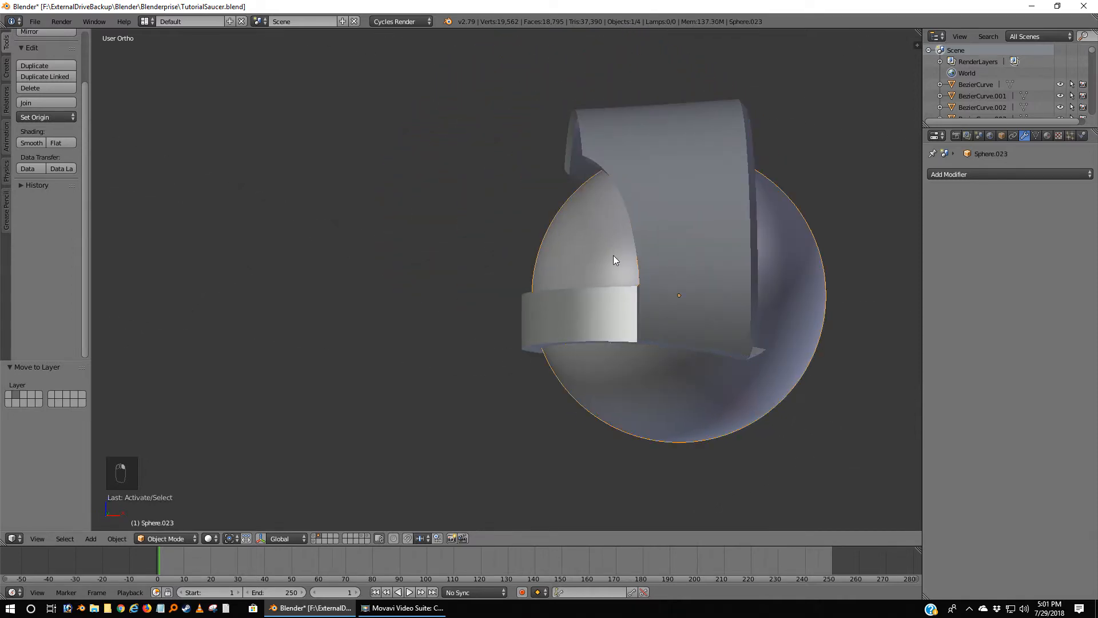
key("KP_1")
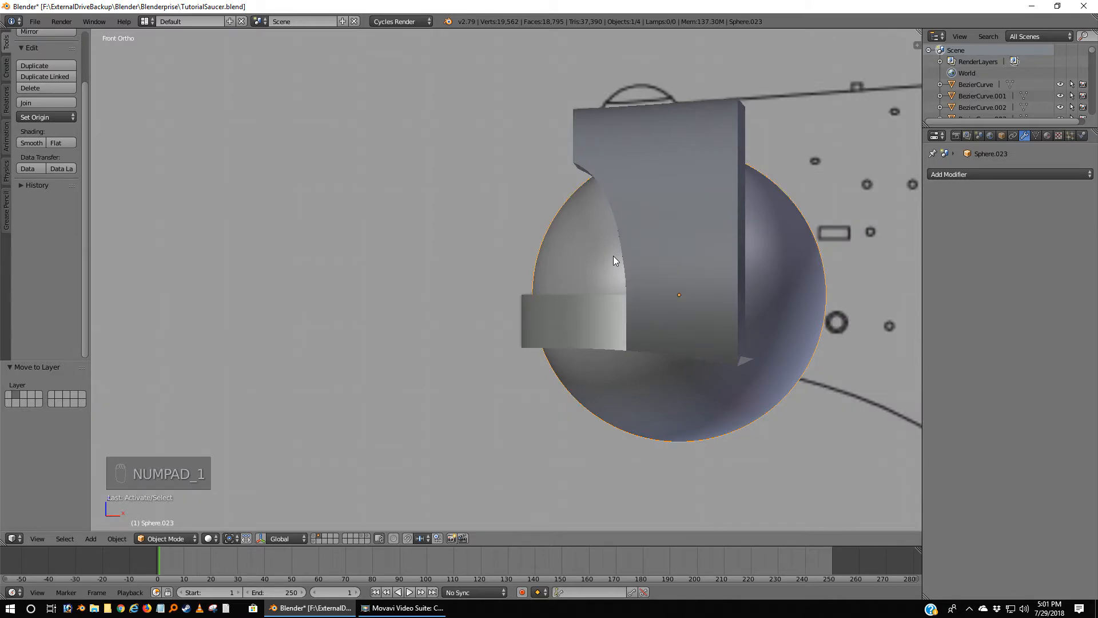
key("Tab")
key("z")
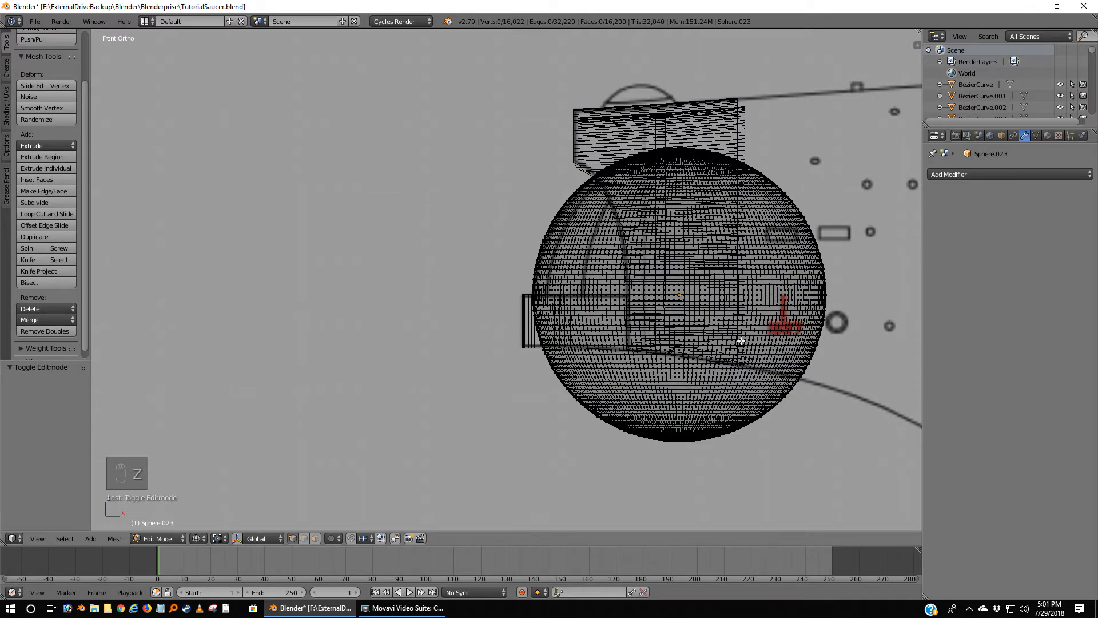
Border-select the sphere's vertices below the upper edge of the clamshell base.
scroll(577, 344, "up", 4)
scroll(577, 343, "up", 3)
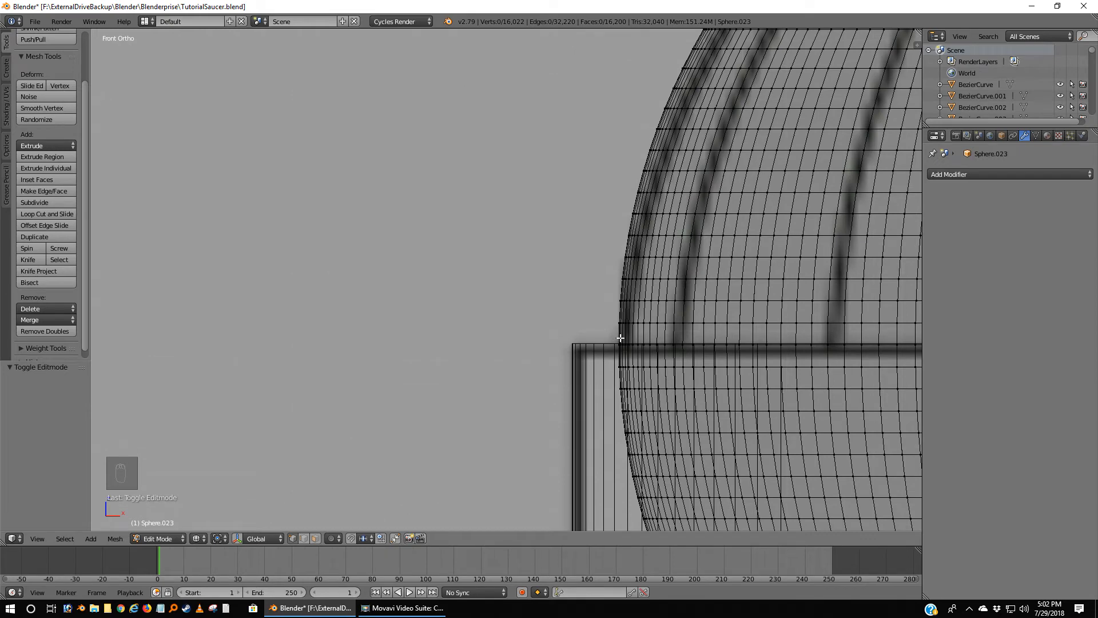
scroll(619, 339, "down", 5)
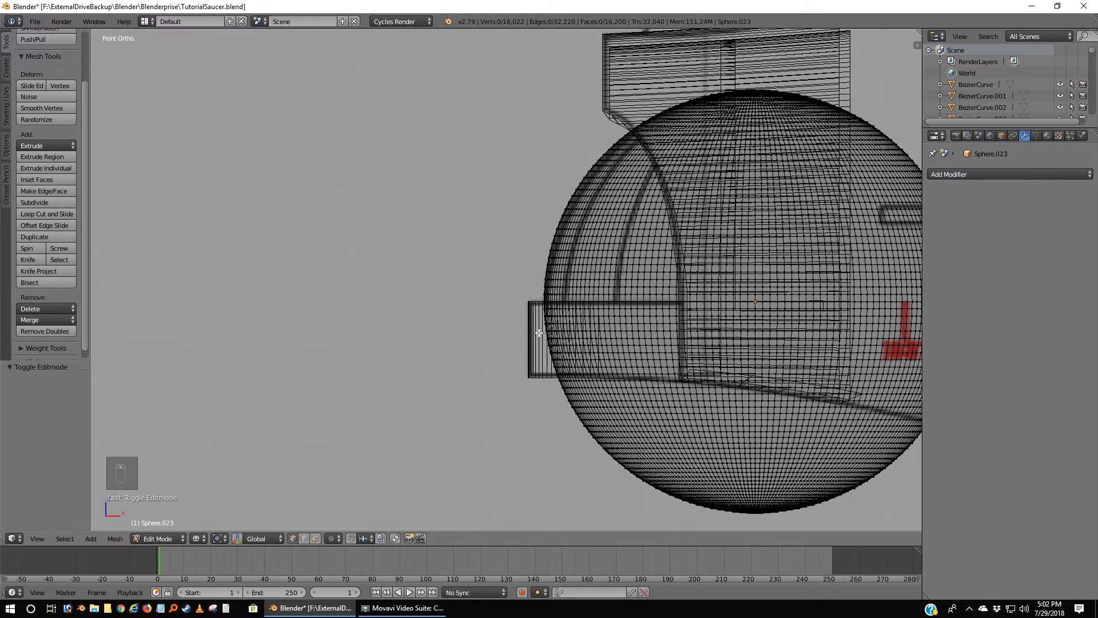
scroll(538, 332, "up", 2)
scroll(599, 362, "up", 3)
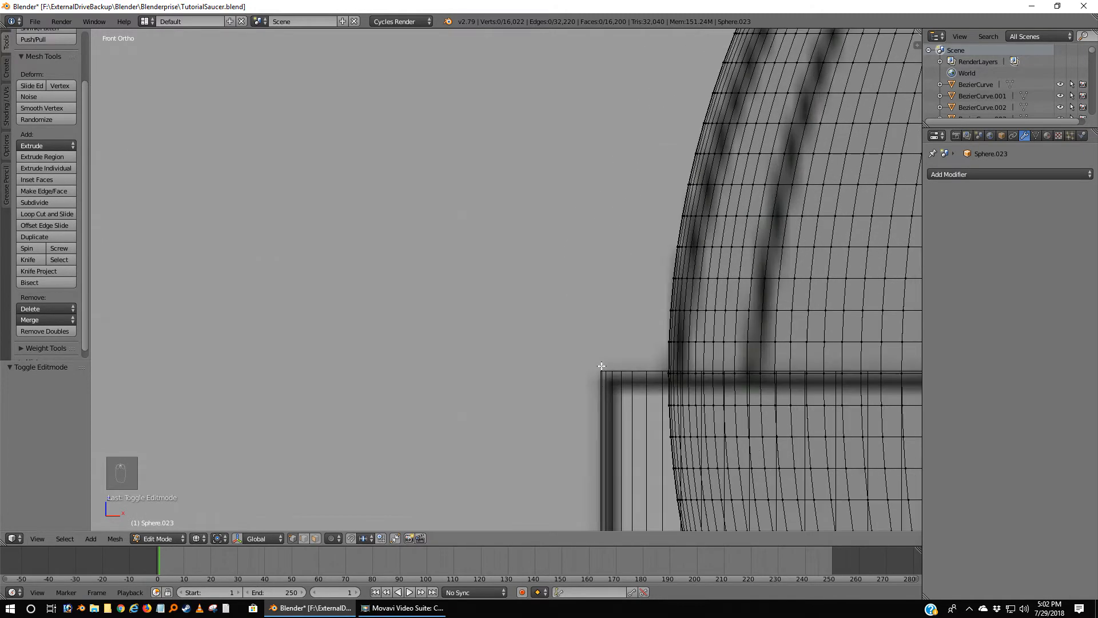
scroll(659, 390, "down", 2)
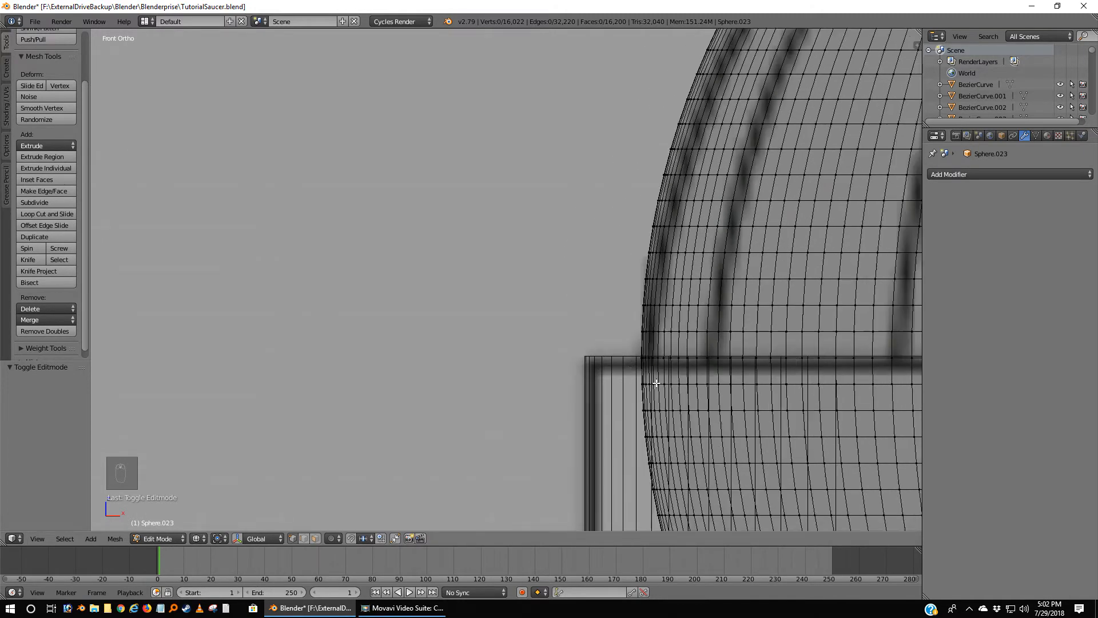
scroll(639, 329, "down", 4)
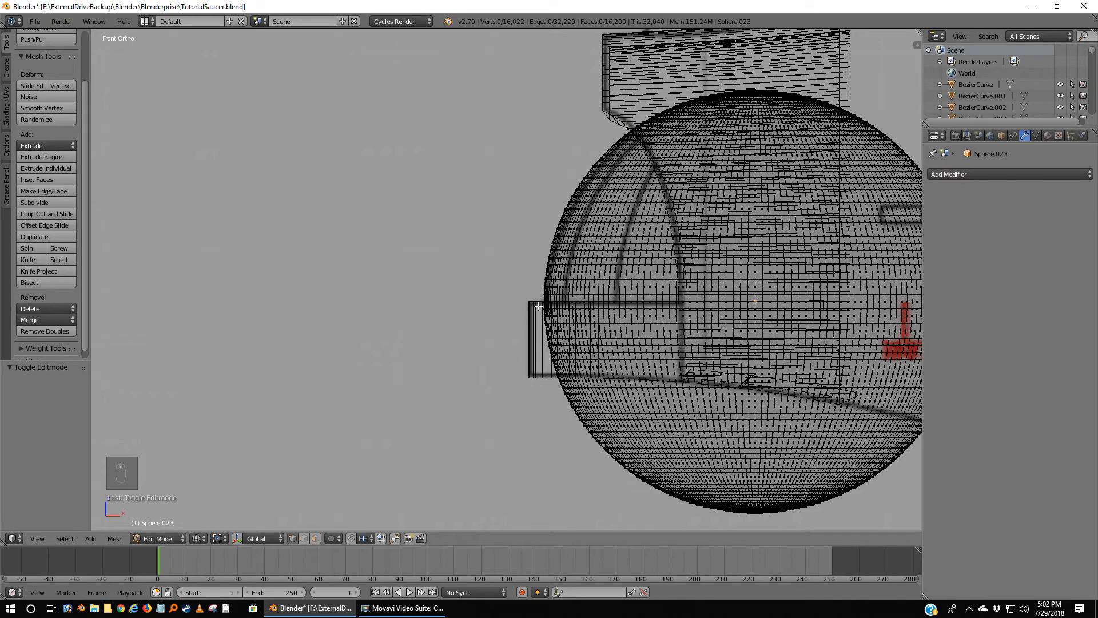
key("b")
left_click_drag(539, 306, 931, 531)
Add the sphere's forward portion, from just inside the arched bulkhead onward, to the vertex selection with a second border selection.
scroll(906, 502, "down", 2)
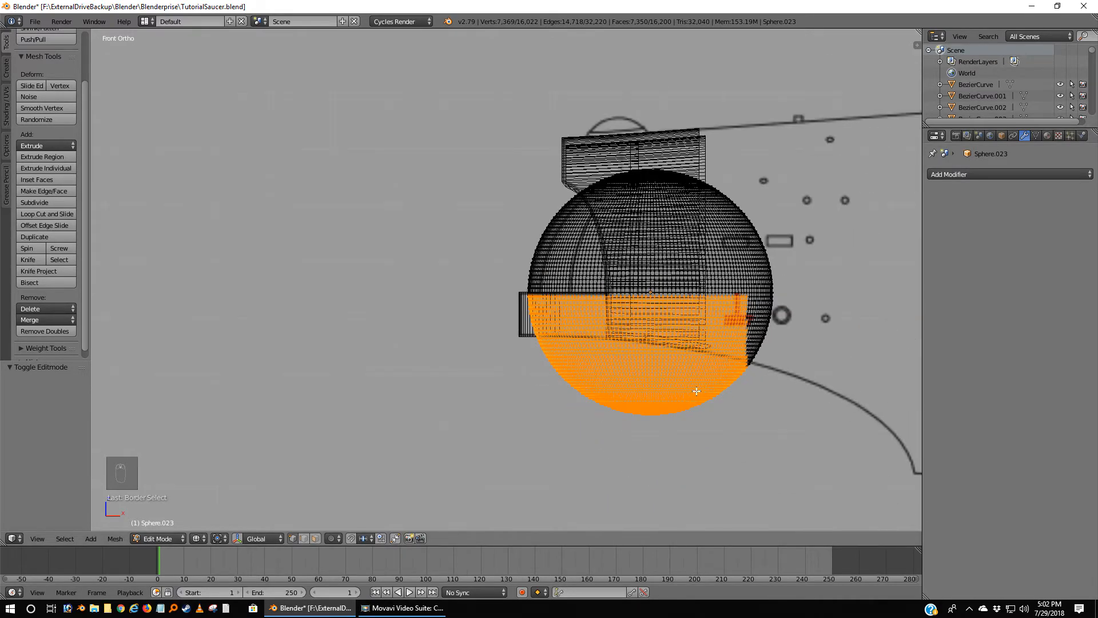
scroll(696, 393, "up", 3)
middle_click_drag(854, 313, 626, 320, "shift")
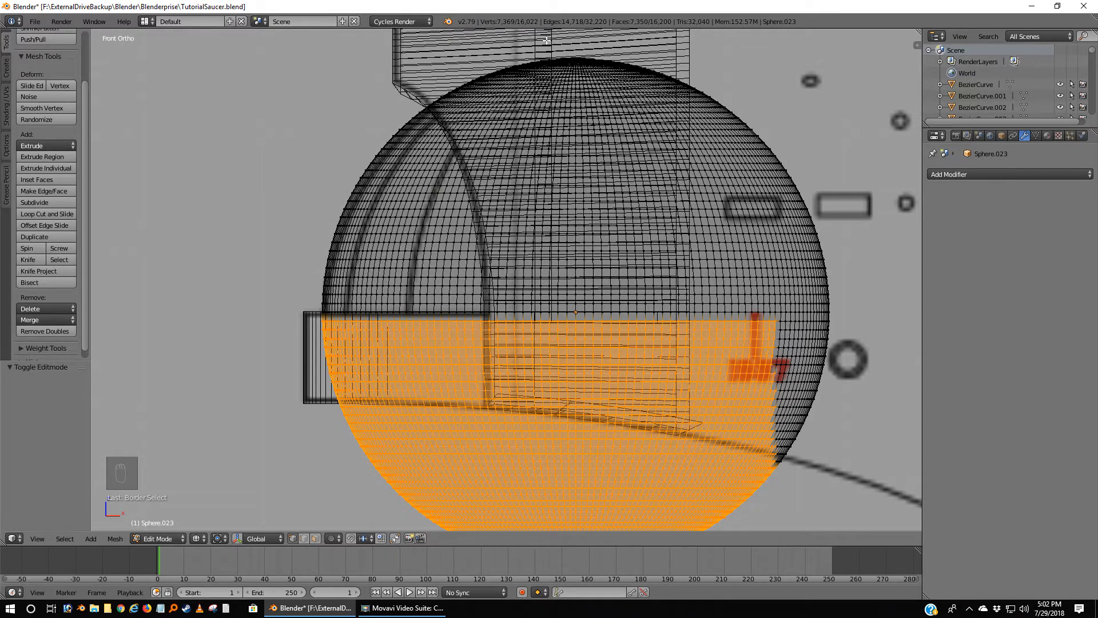
key("b")
left_click_drag(547, 40, 857, 524)
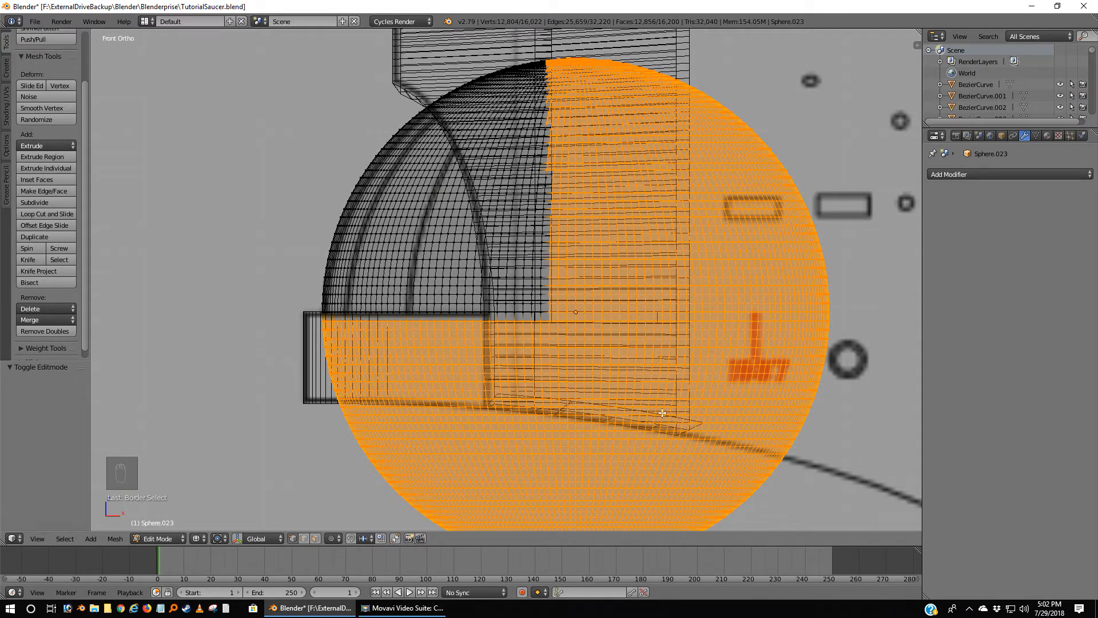
Deselect several stray vertices along the jagged vertical edge of the selection near the dome's top and check the boundary.
scroll(661, 411, "up", 2)
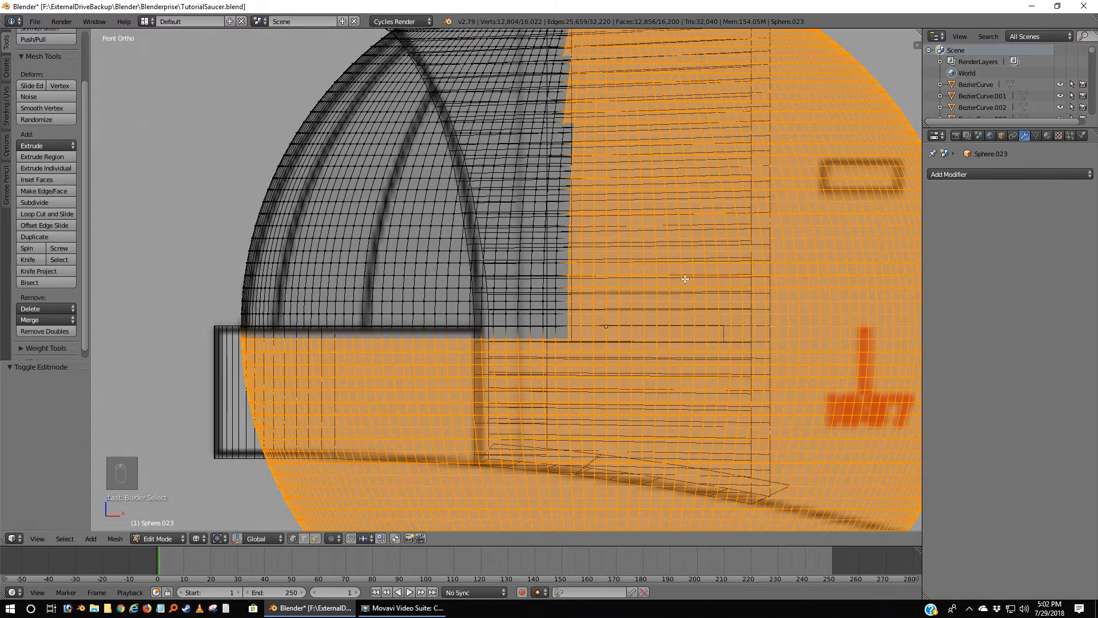
middle_click_drag(651, 226, 642, 437, "shift")
scroll(637, 393, "up", 3)
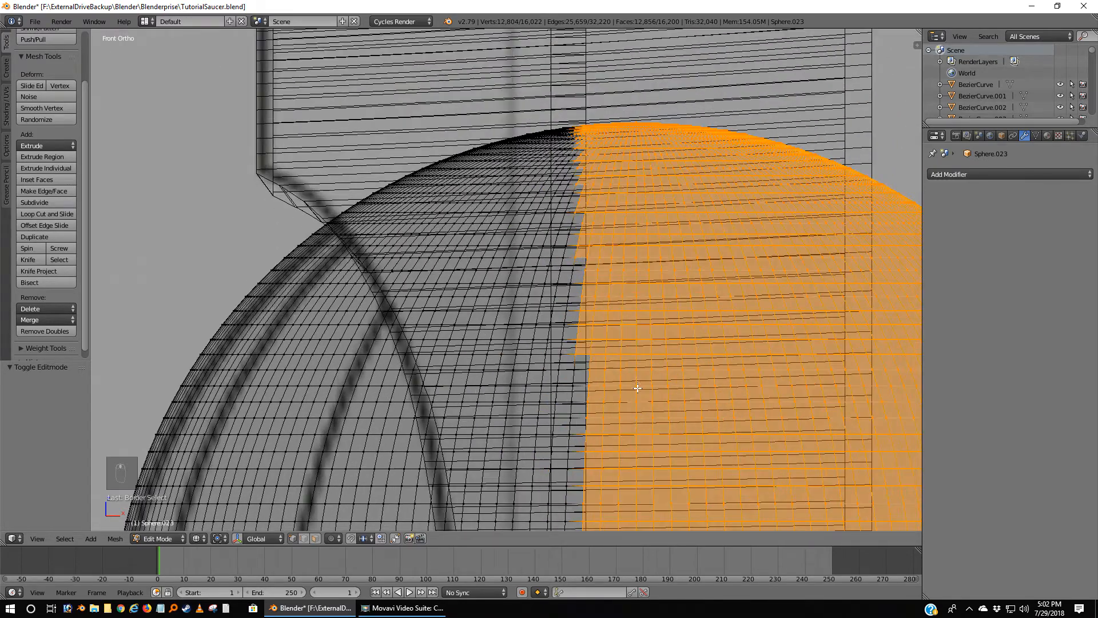
right_click(589, 368, "shift")
right_click(596, 332, "shift")
right_click(597, 310, "shift")
right_click(598, 304, "shift")
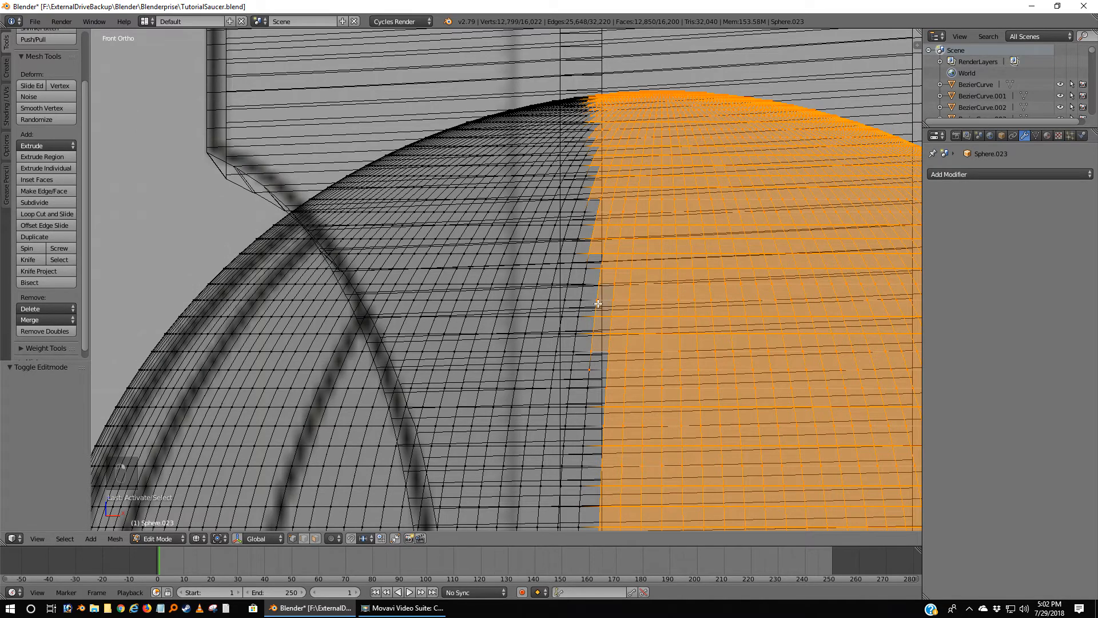
key("z")
mouse_move(566, 323)
middle_mouse_down()
mouse_move(693, 370)
mouse_move(692, 332)
mouse_move(588, 331)
mouse_move(691, 343)
mouse_move(661, 356)
middle_mouse_up()
key("z")
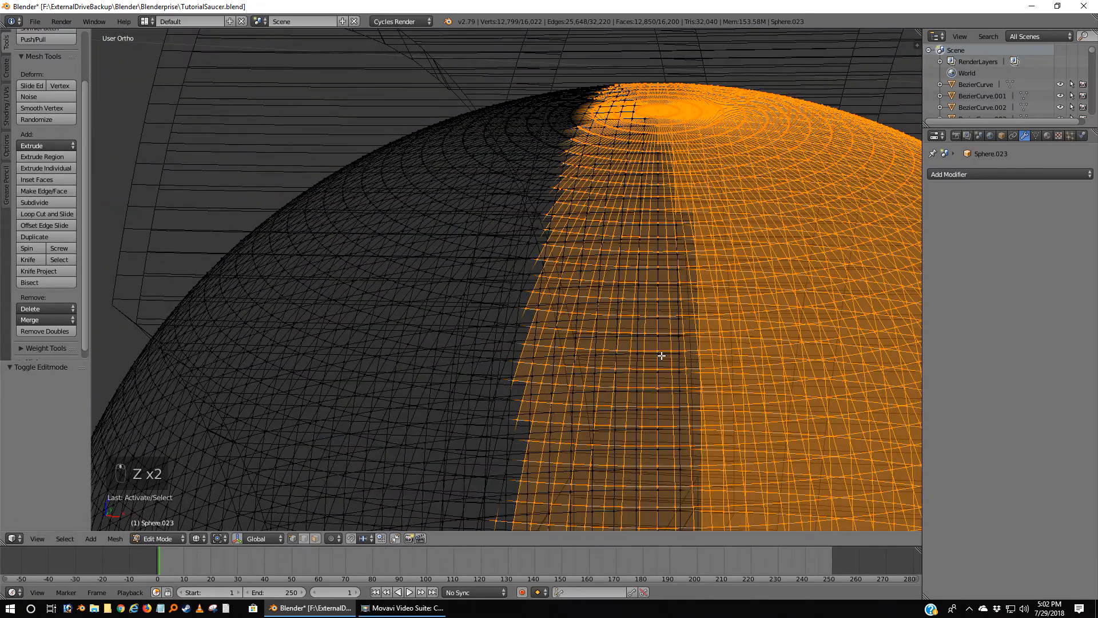
key("KP_1")
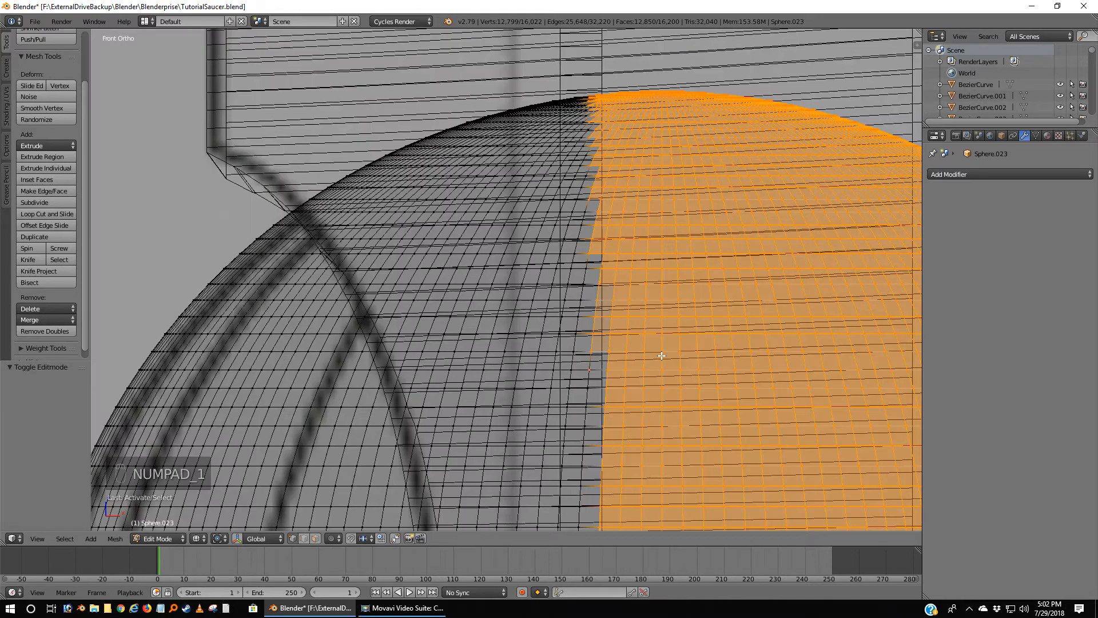
scroll(662, 355, "down", 5)
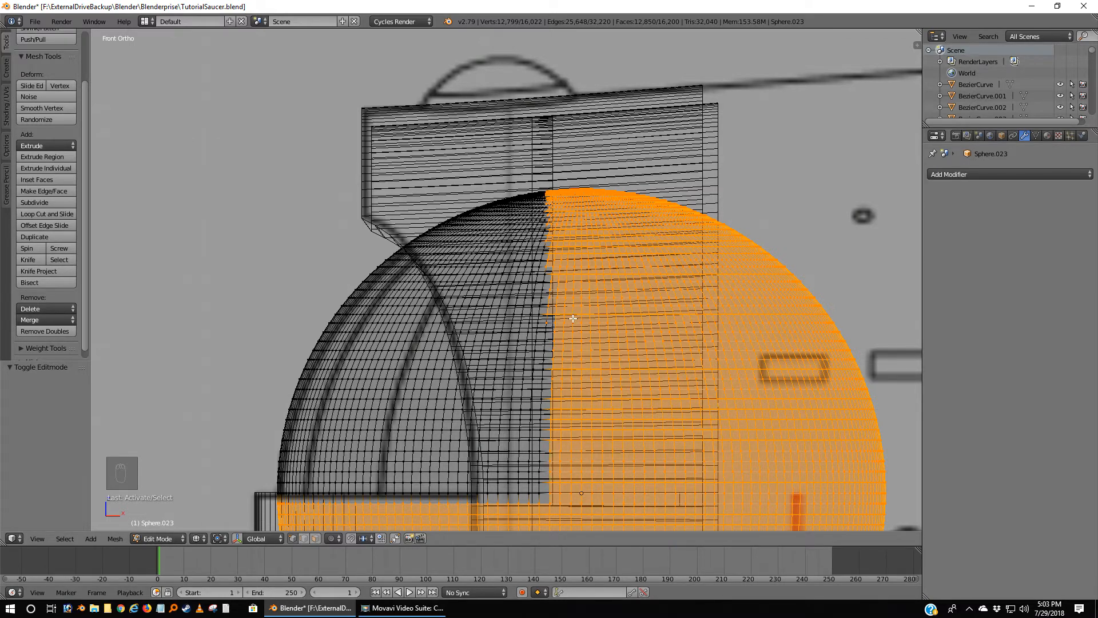
Undo the selection of the sphere's forward portion and its stray-vertex deselections, leaving only the vertices below the clamshell base edge selected.
scroll(573, 318, "down", 2)
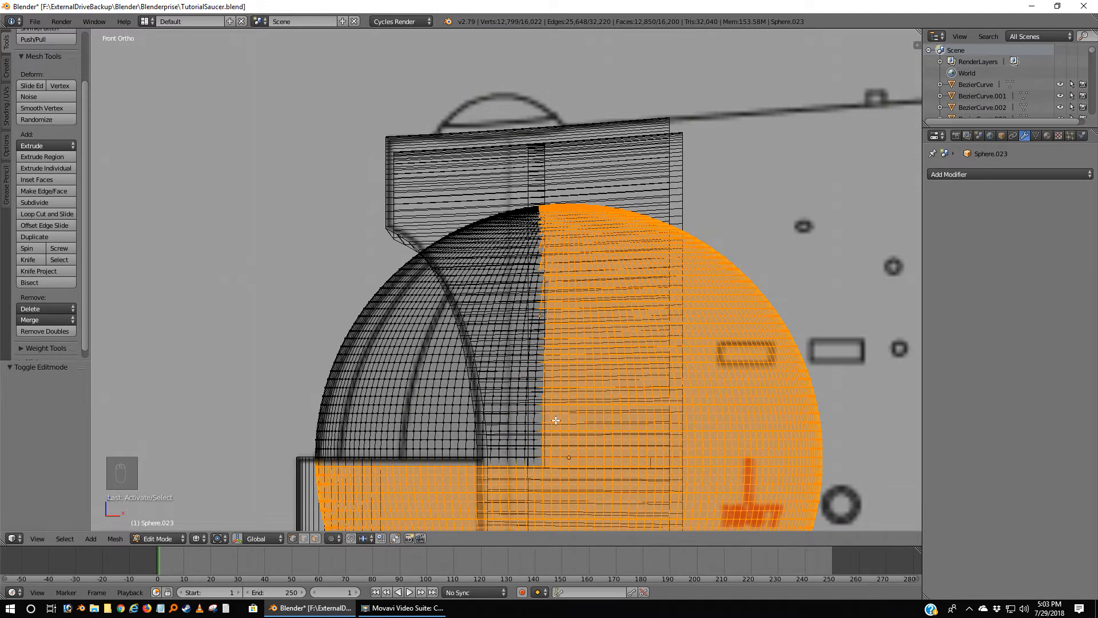
key("ctrl+z")
key("ctrl+z")
key("ctrl+z")
key("ctrl+z")
key("ctrl+z")
key("ctrl+z")
key("ctrl+z")
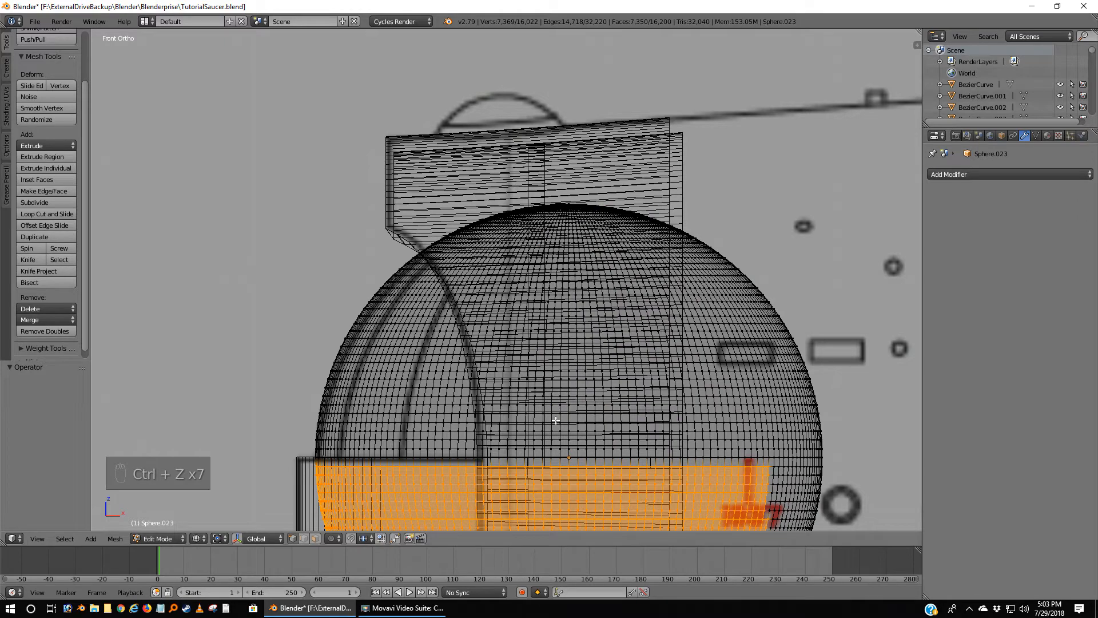
Border-select the sphere's vertices forward of its topmost point, adding them to the selection in two overlapping regions.
scroll(572, 435, "down", 2)
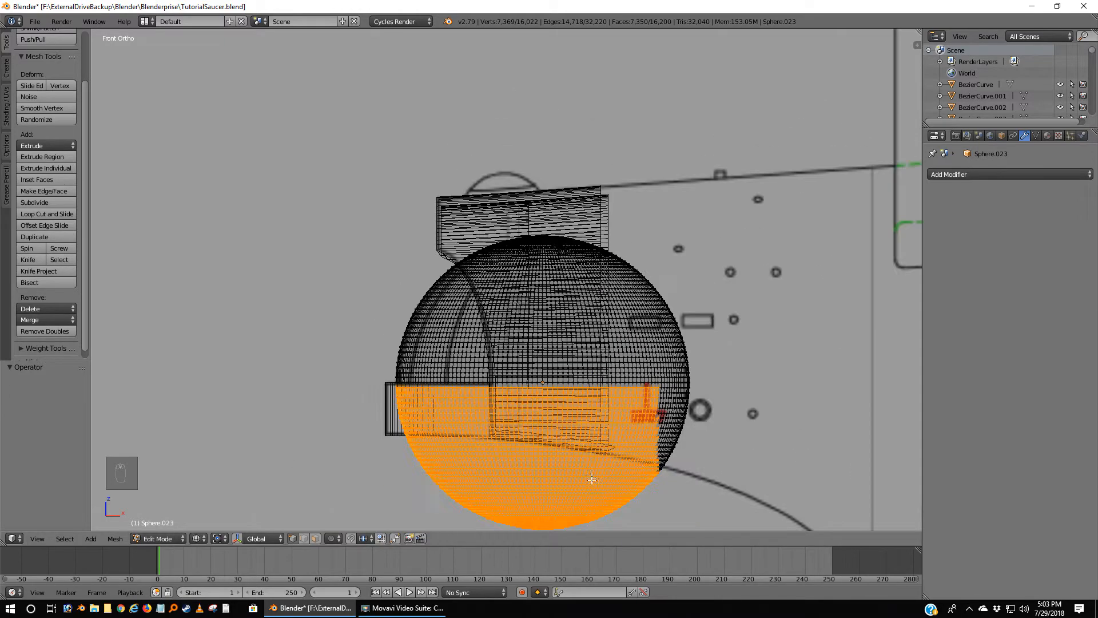
scroll(592, 477, "up", 3)
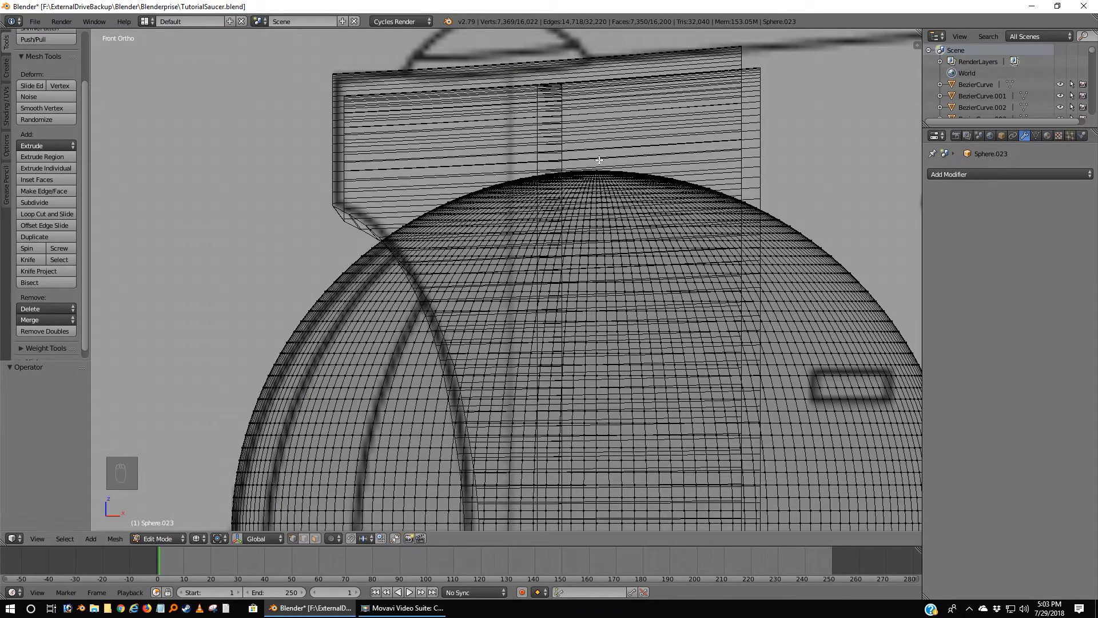
key("b")
left_click_drag(599, 161, 919, 526)
scroll(790, 424, "down", 4)
left_click_drag(657, 283, 772, 572)
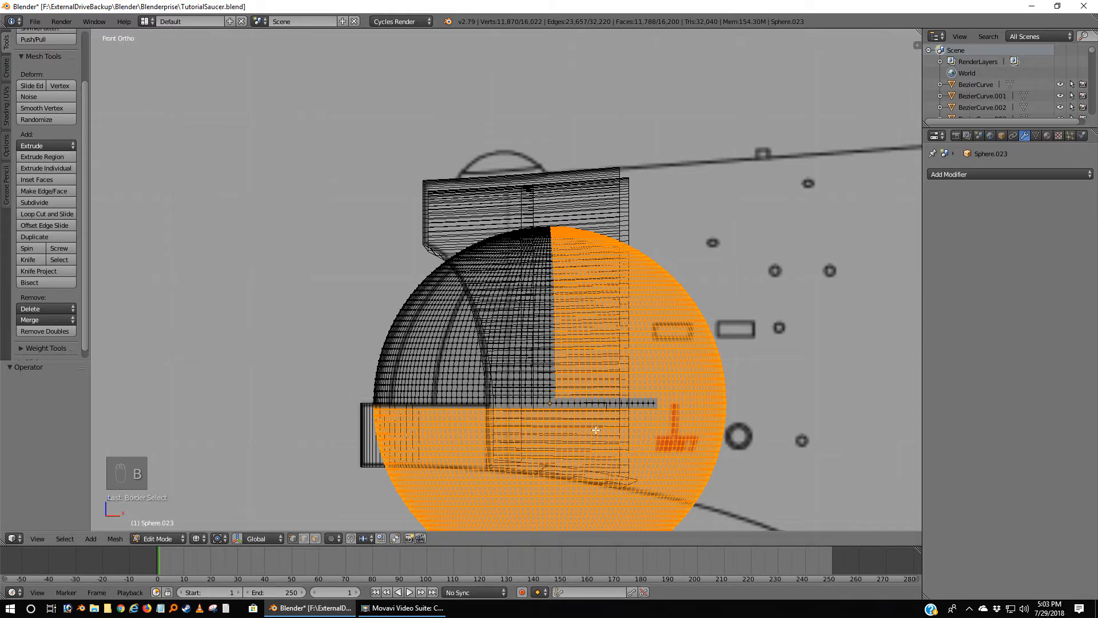
Add the missed strip of vertices along the base's upper edge, forward of the sphere's centre, to the selection.
scroll(652, 500, "up", 3)
scroll(607, 321, "up", 2)
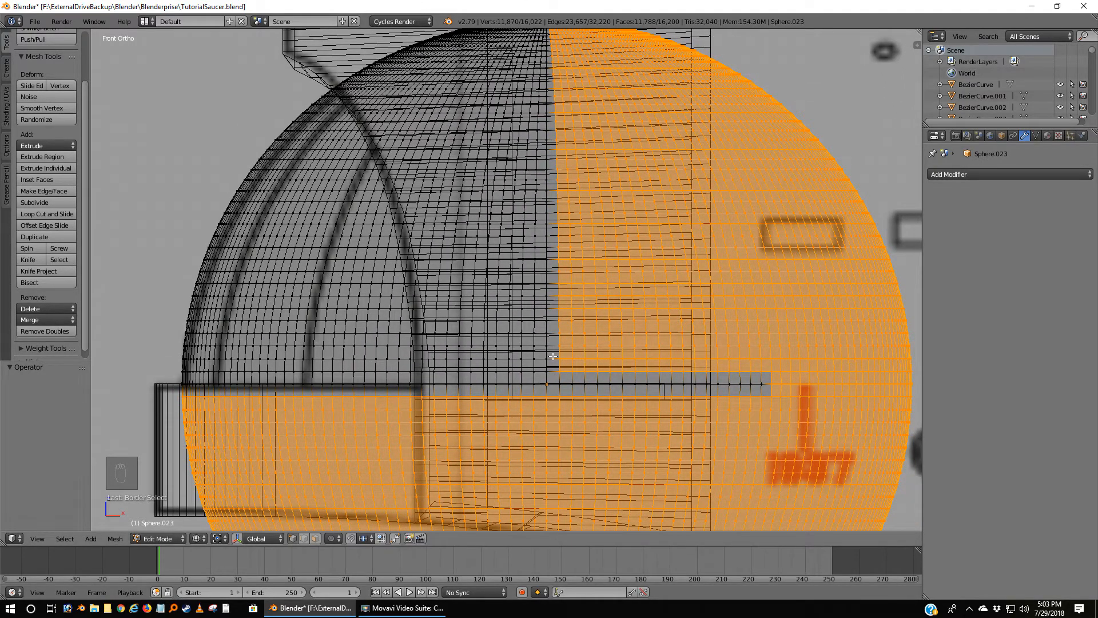
key("b")
left_click_drag(553, 356, 867, 492)
scroll(725, 514, "down", 3)
scroll(724, 514, "up", 1)
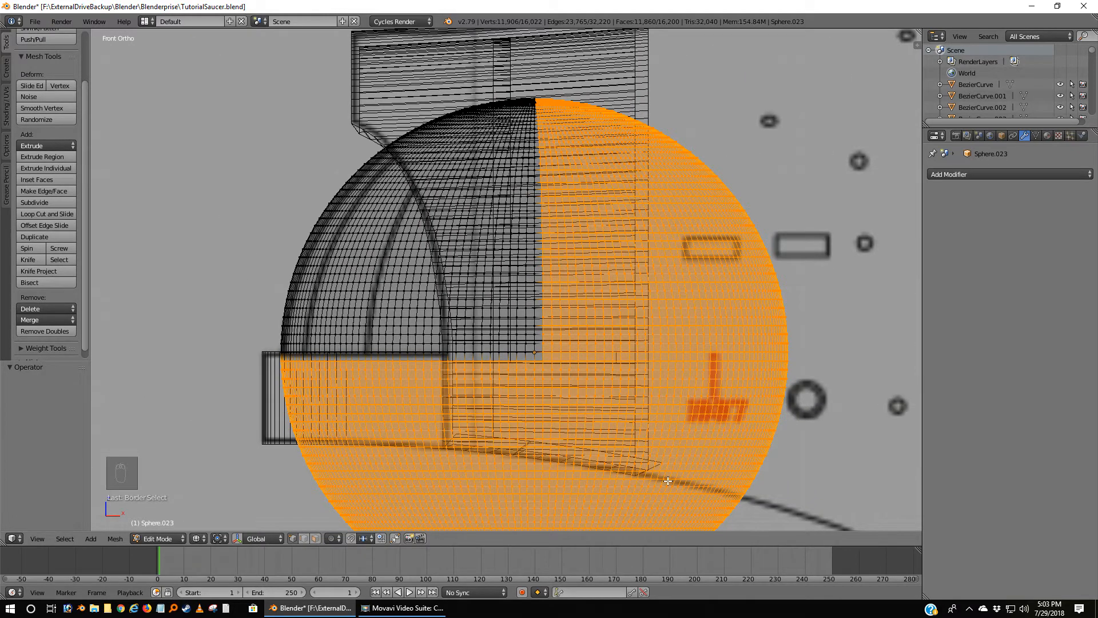
Delete the selected vertices to leave a quarter-sphere dome, and return to object mode with solid shading.
key("x")
left_click(633, 451)
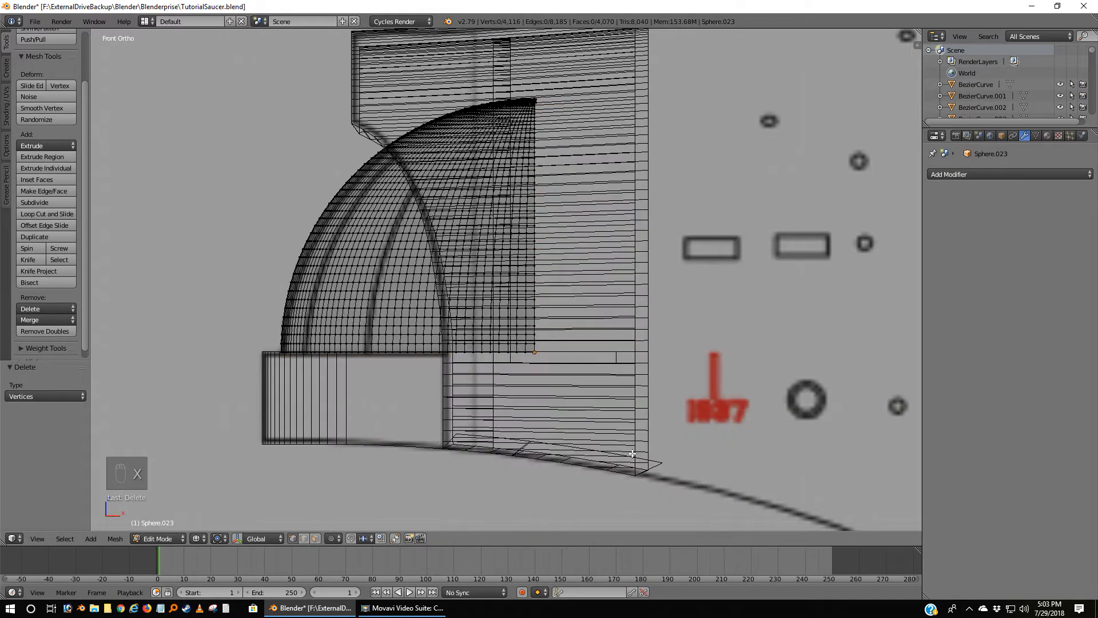
mouse_move(686, 465)
middle_mouse_down()
mouse_move(578, 463)
mouse_move(609, 483)
mouse_move(698, 468)
mouse_move(659, 442)
mouse_move(736, 462)
mouse_move(441, 414)
mouse_move(582, 447)
mouse_move(476, 431)
middle_mouse_up()
key("z")
key("Tab")
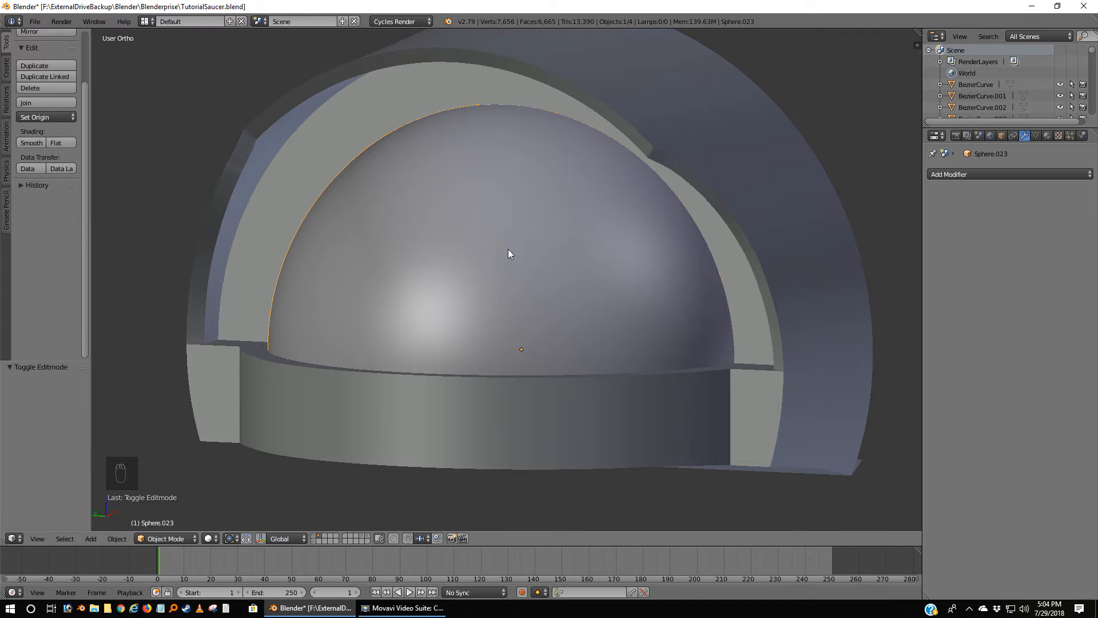
Check the dome against the aft blueprint in wireframe left view, then border-select all the hangar parts and move them to layer 1.
key("ctrl+KP_3")
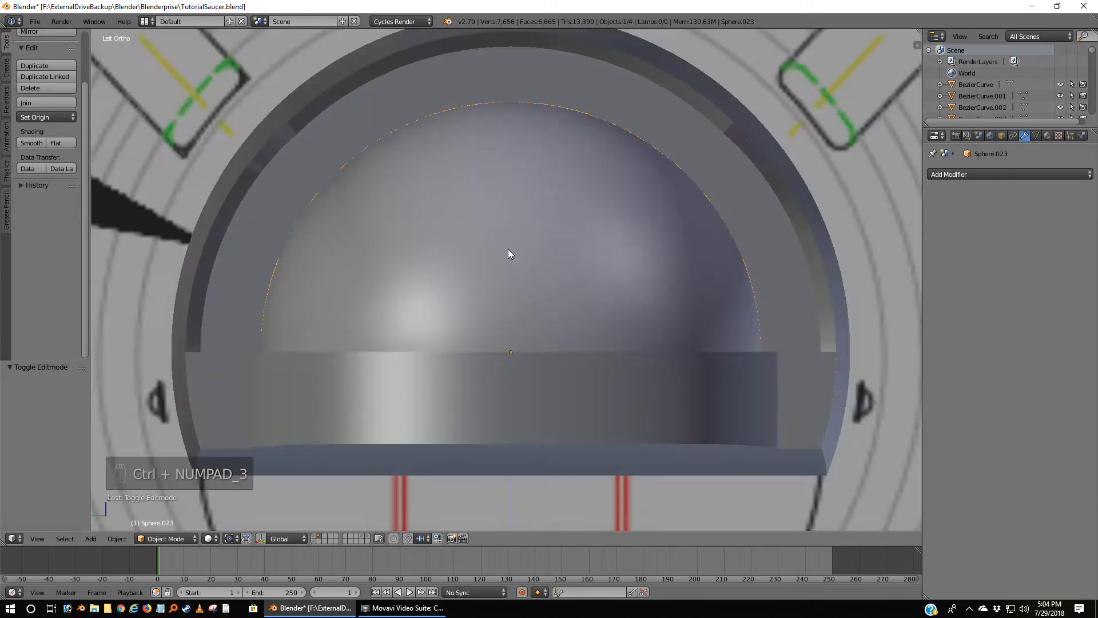
scroll(509, 253, "down", 3)
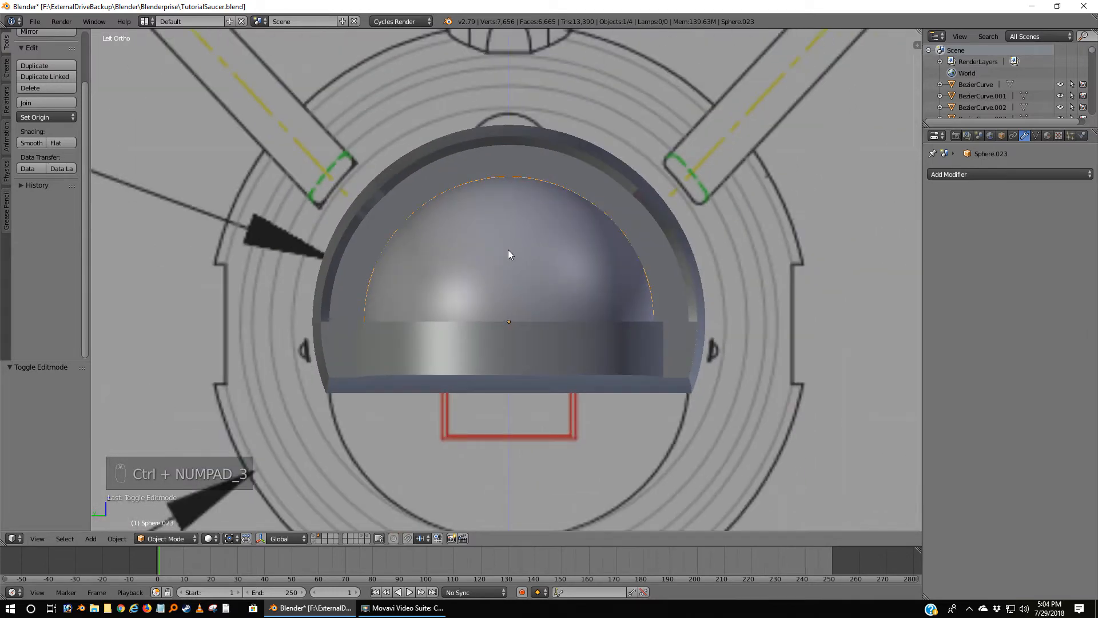
key("z")
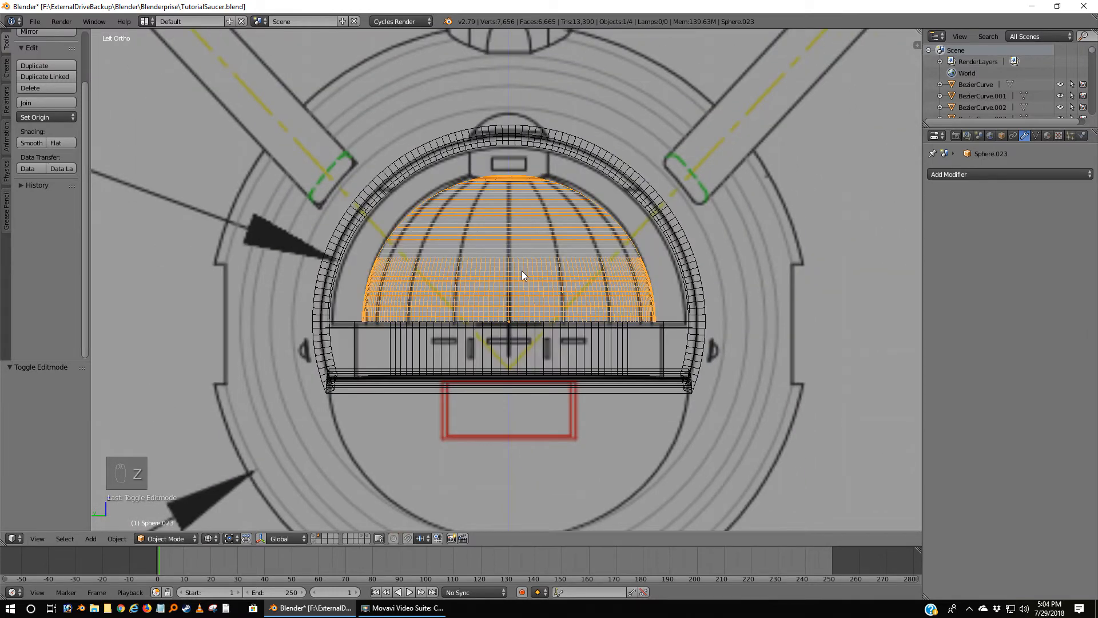
key("Tab")
key("Tab")
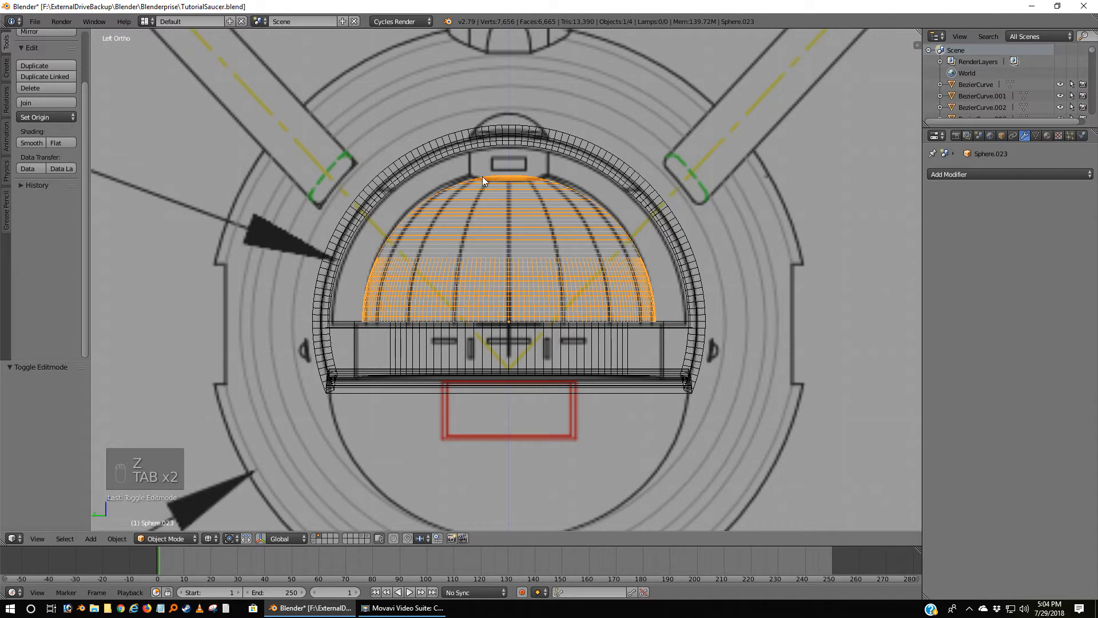
key("a")
key("a")
key("a")
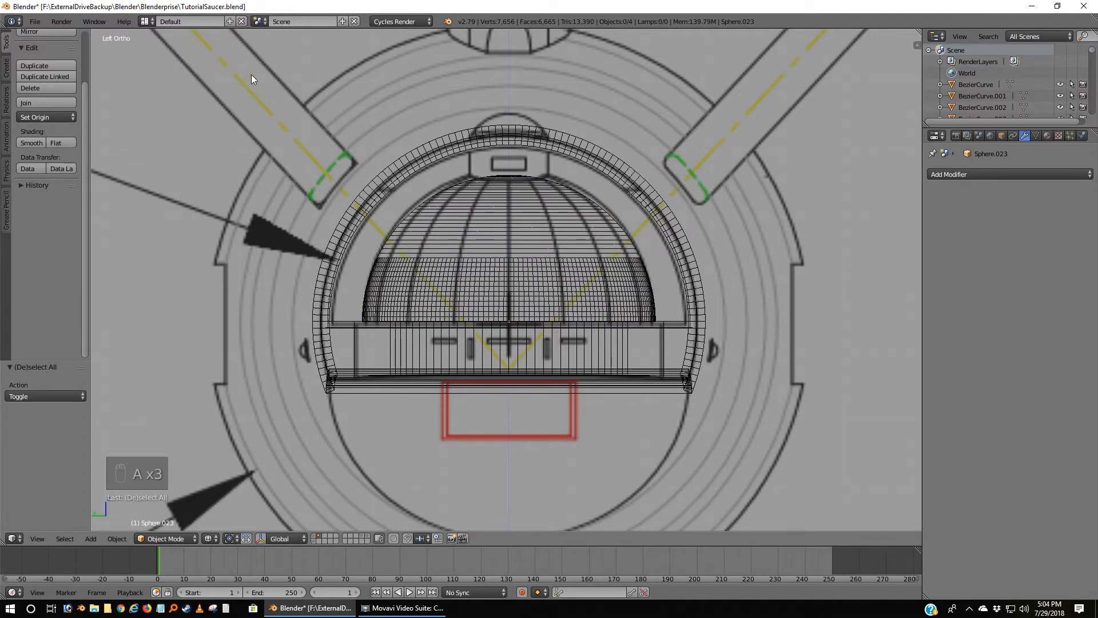
key("b")
left_click_drag(241, 74, 750, 465)
key("m")
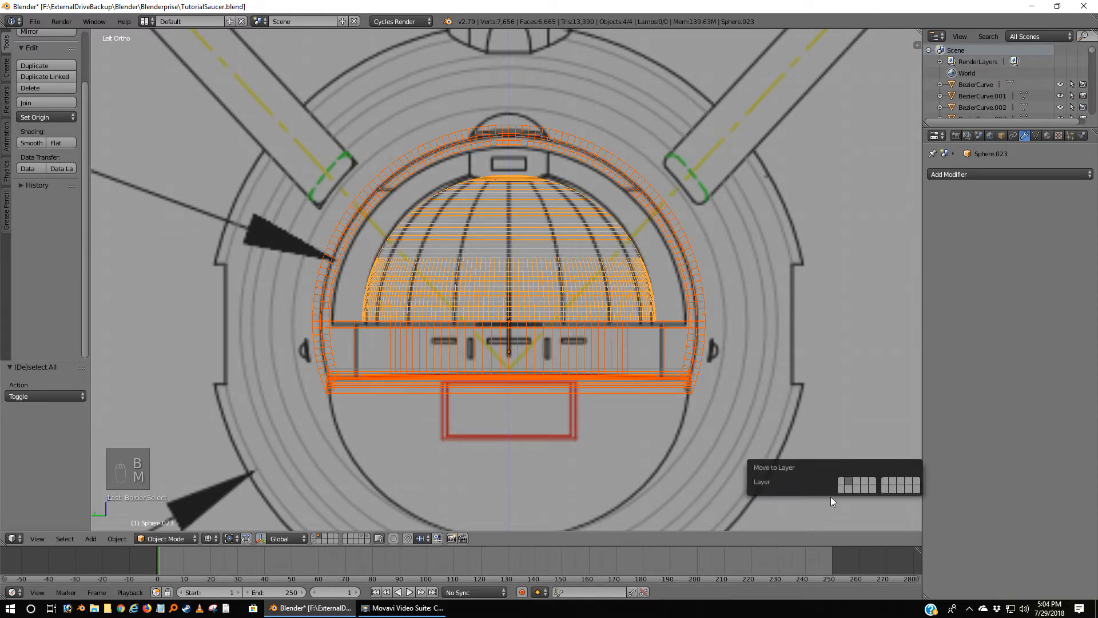
left_click(841, 482)
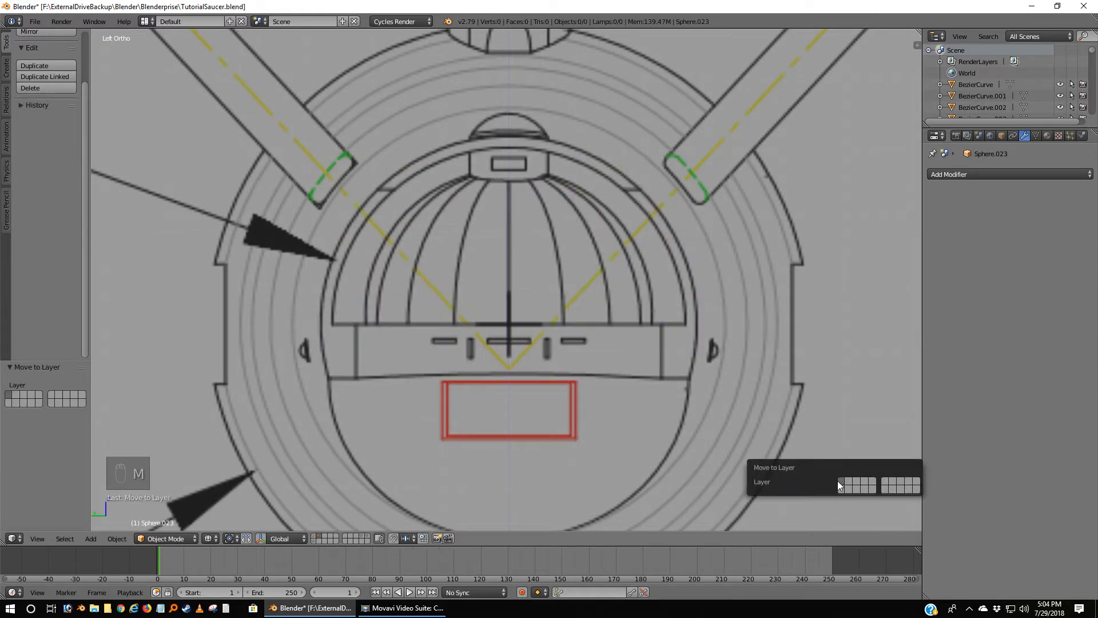
Show layer 1 with solid shading and deselect all objects to view the hangar area on the full ship.
left_click(314, 537)
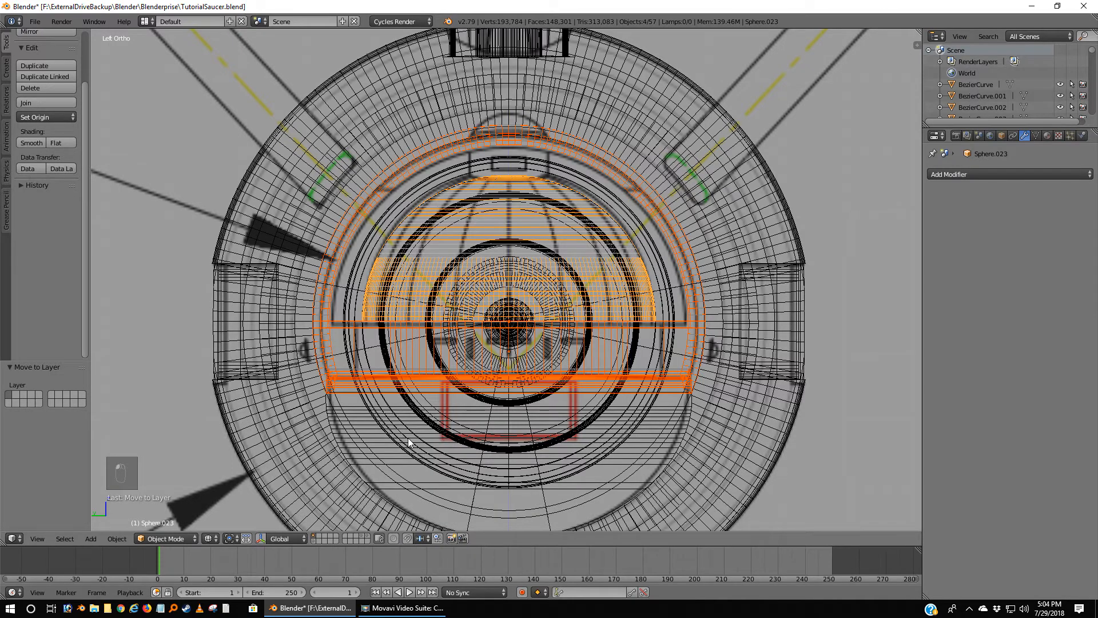
scroll(407, 437, "down", 1)
key("z")
mouse_move(408, 439)
middle_mouse_down()
mouse_move(385, 444)
mouse_move(319, 423)
mouse_move(444, 437)
mouse_move(534, 468)
mouse_move(405, 423)
mouse_move(376, 445)
mouse_move(390, 472)
mouse_move(330, 447)
mouse_move(419, 437)
middle_mouse_up()
key("a")
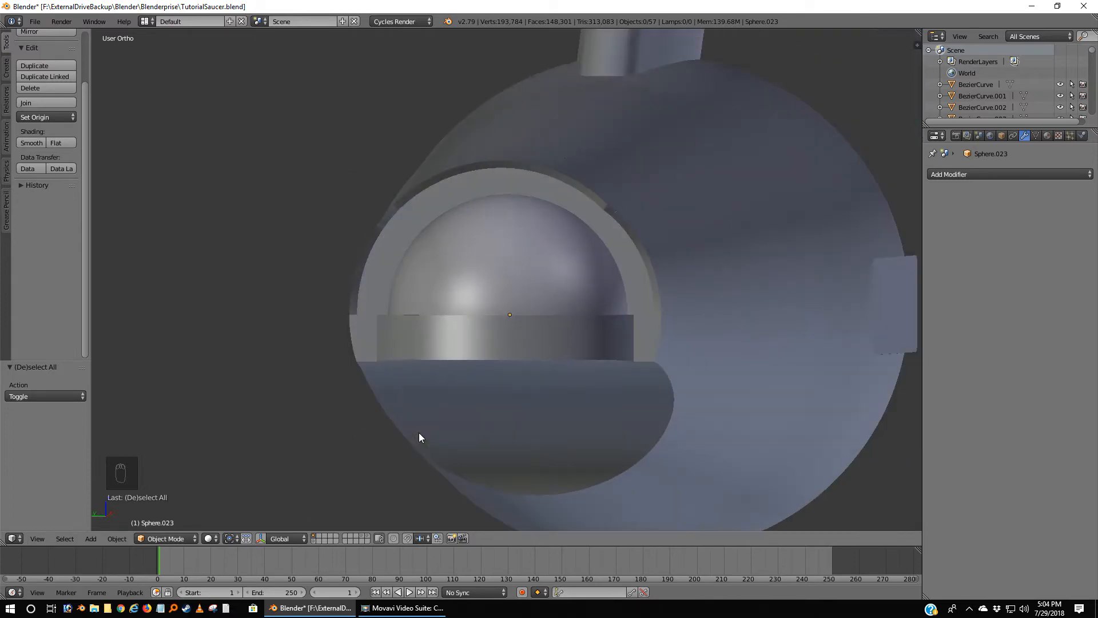
Set up a wireframe left view and snap the 3D cursor to the scene's center.
key("ctrl+KP_3")
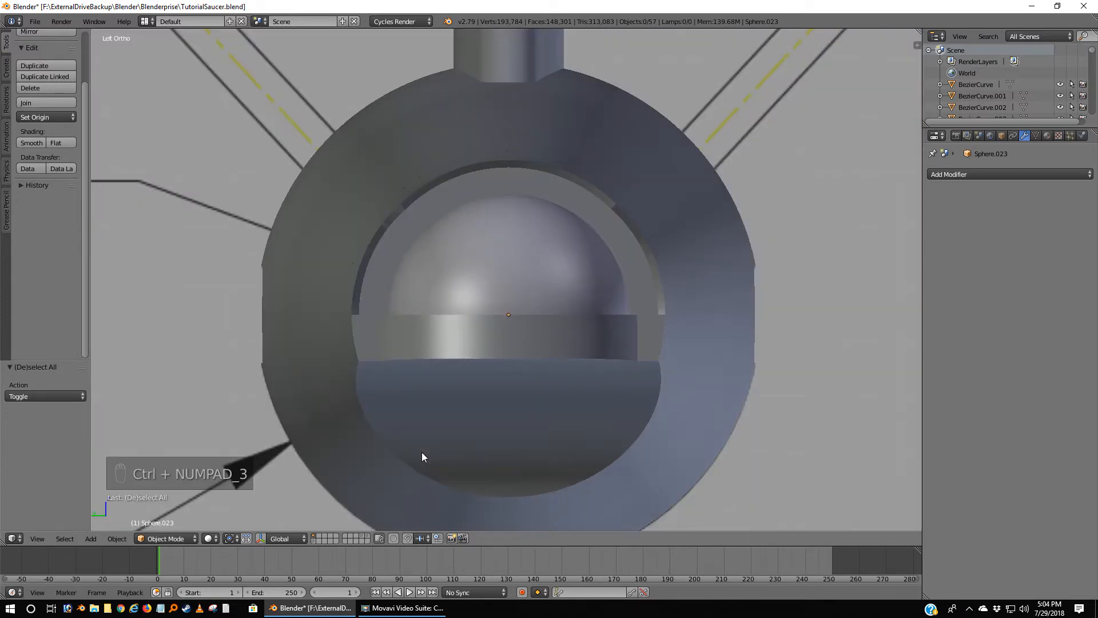
key("z")
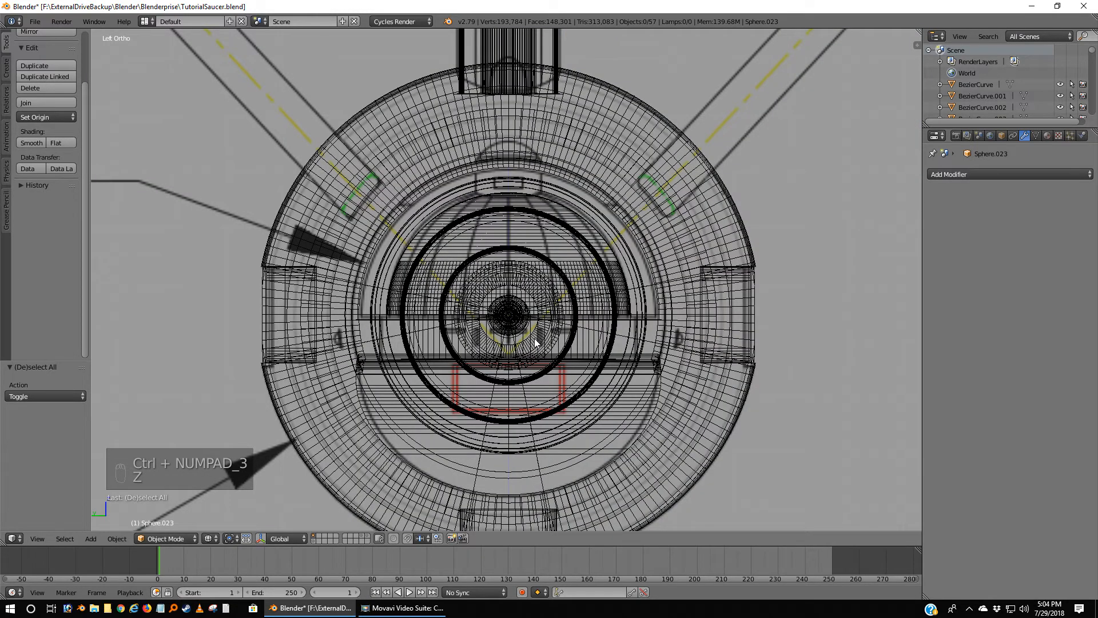
key("shift+s")
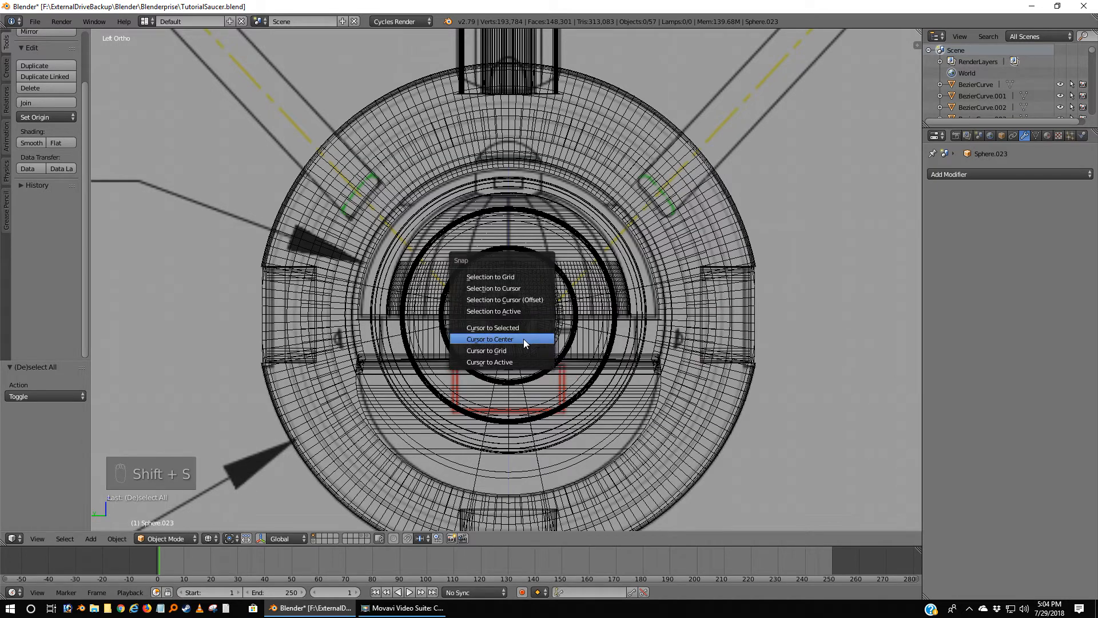
left_click(525, 340)
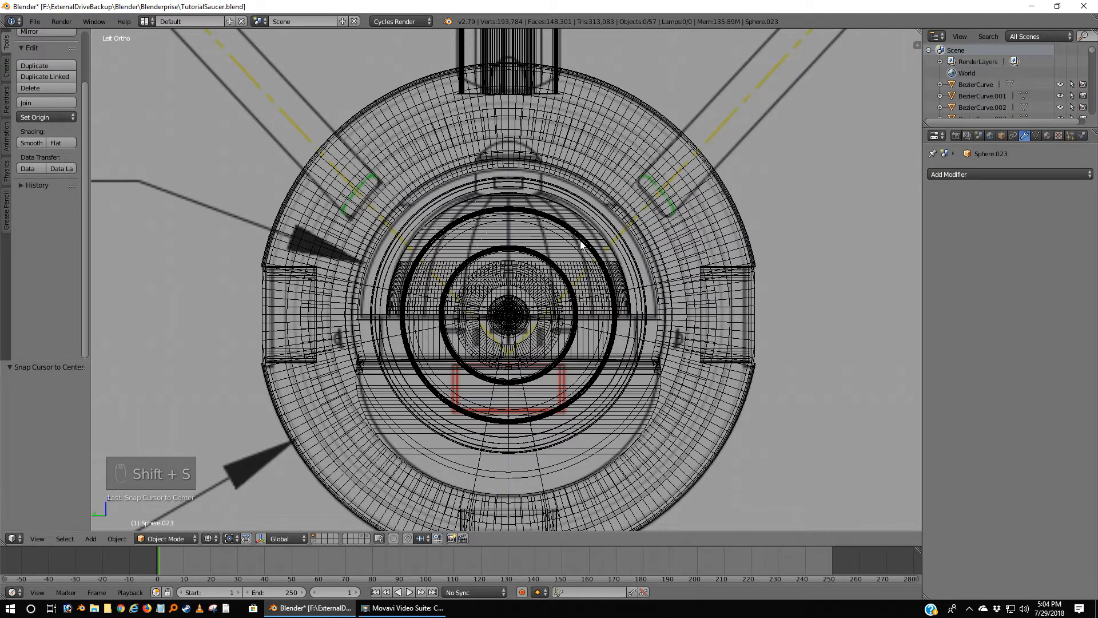
Add a mesh cylinder at the 3D cursor with 80 vertices.
key("shift+a")
mouse_move(580, 245)
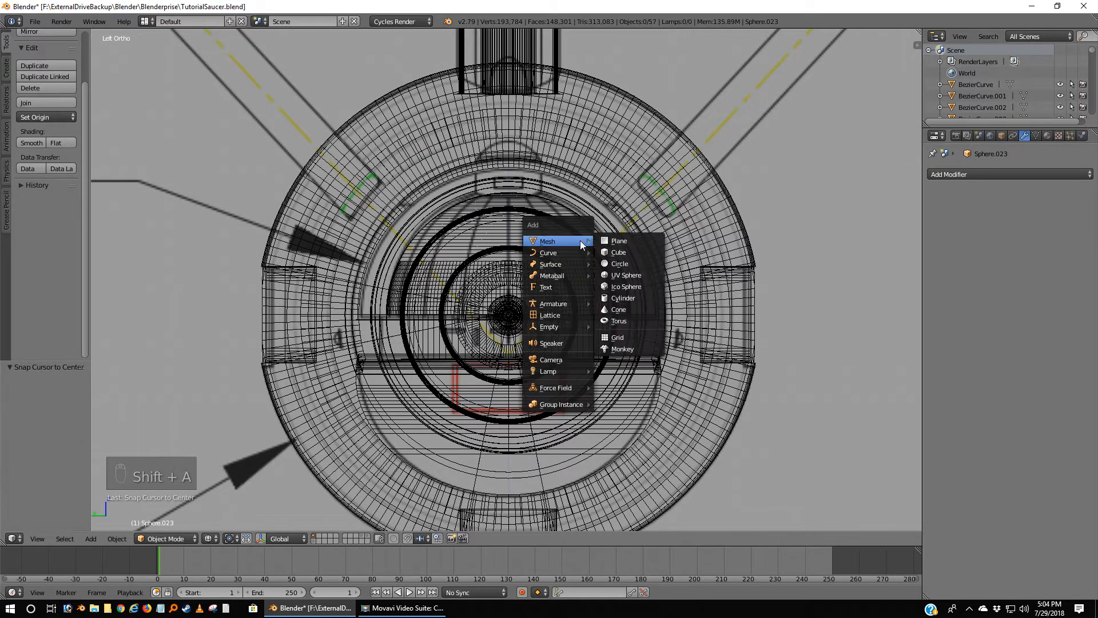
left_click(622, 297)
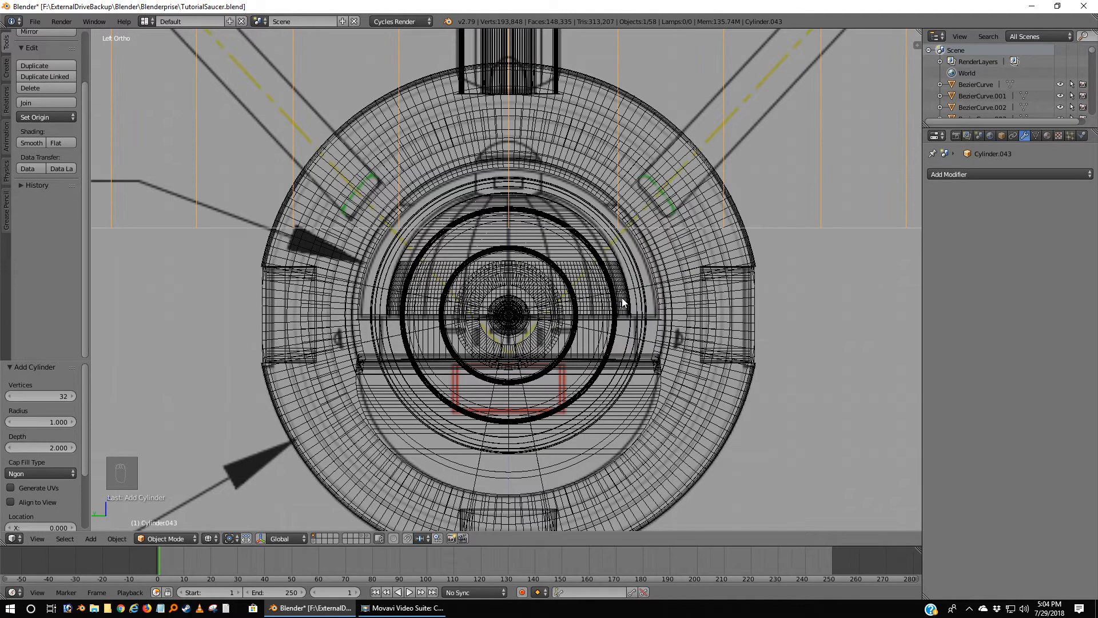
left_click(50, 395)
type("60")
key("Return")
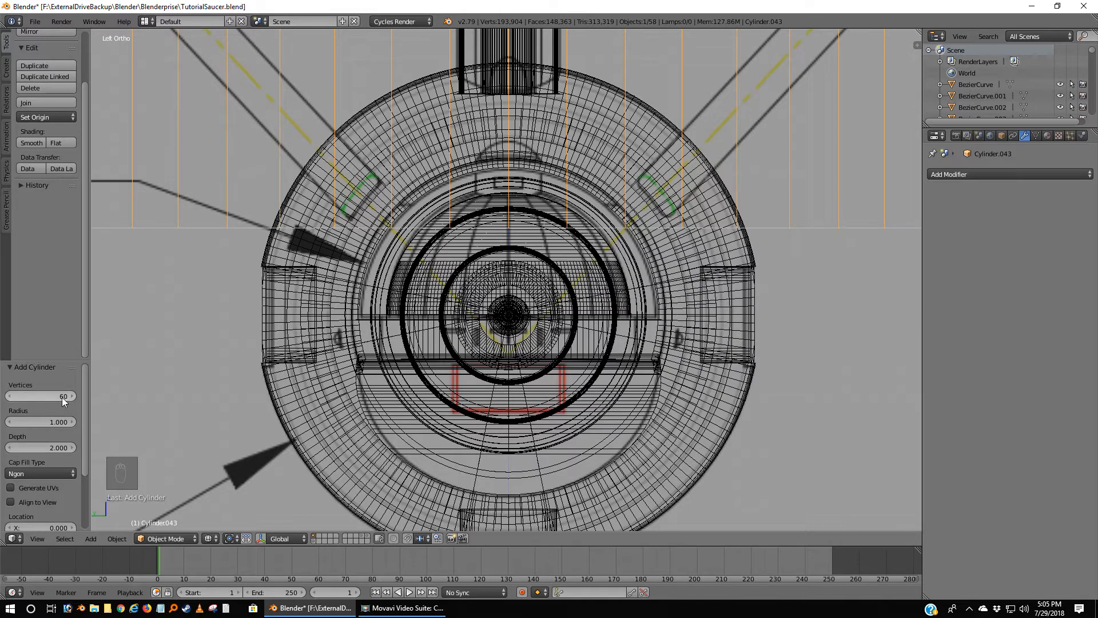
left_click(56, 396)
type("80")
key("Return")
Move the cylinder in front view to the small rounded housing drawn on top of the hangar's aft end.
scroll(716, 305, "down", 2)
scroll(716, 306, "down", 5)
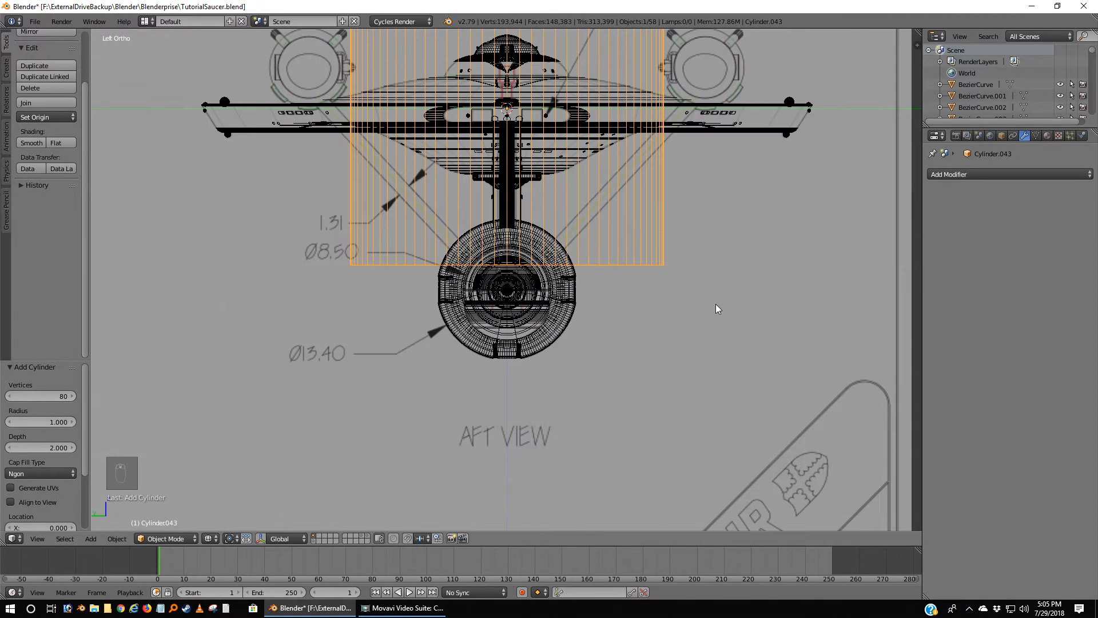
scroll(715, 304, "up", 2)
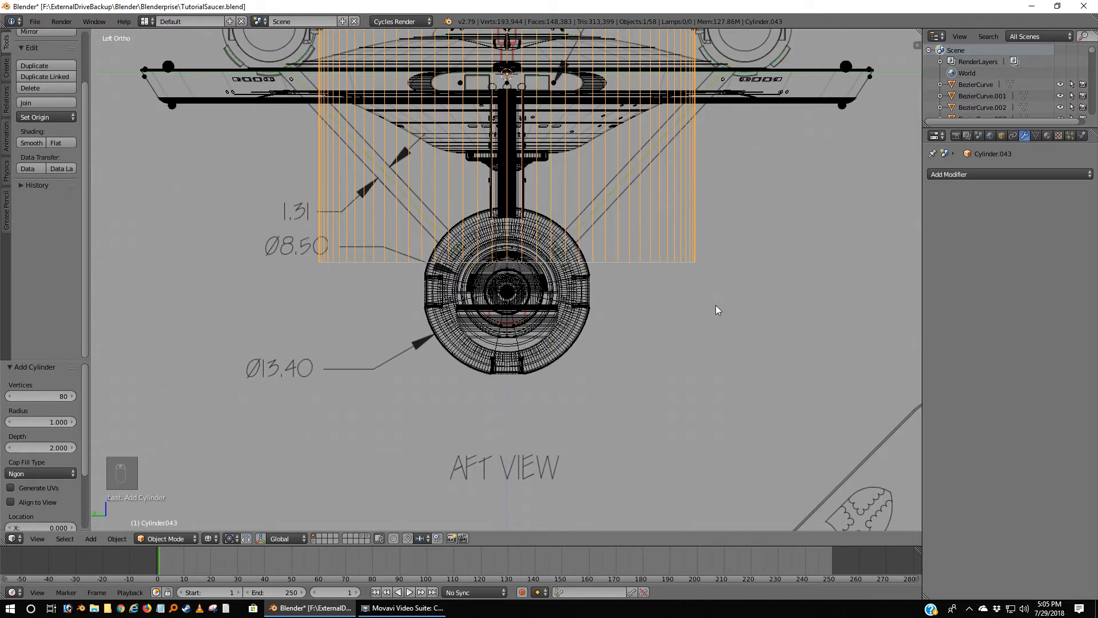
key("KP_1")
scroll(716, 304, "down", 3)
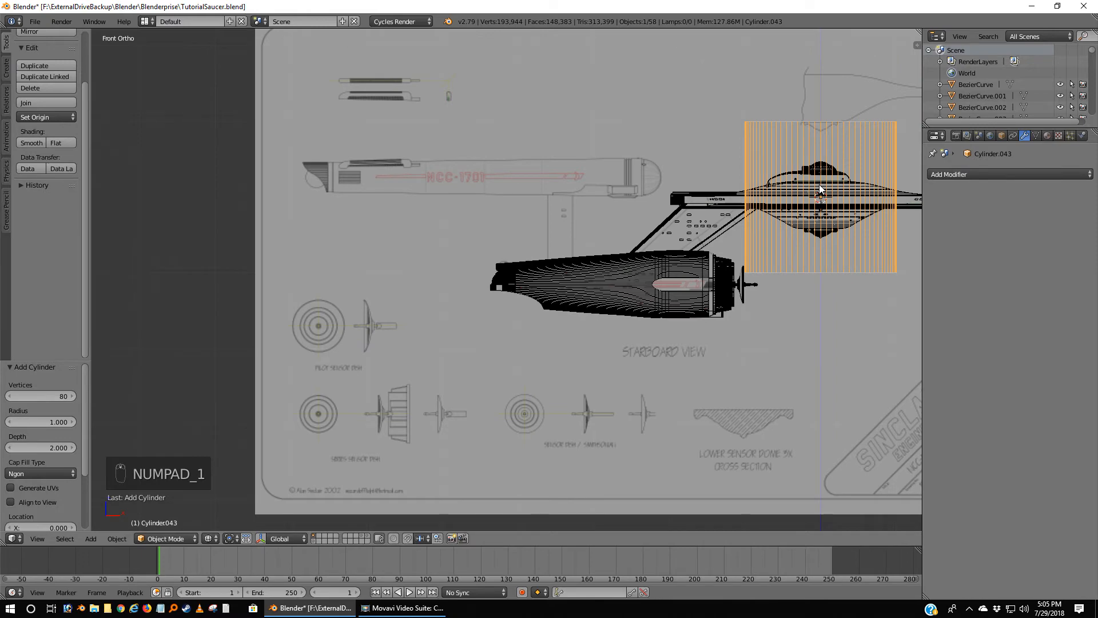
key("g")
left_click(504, 267)
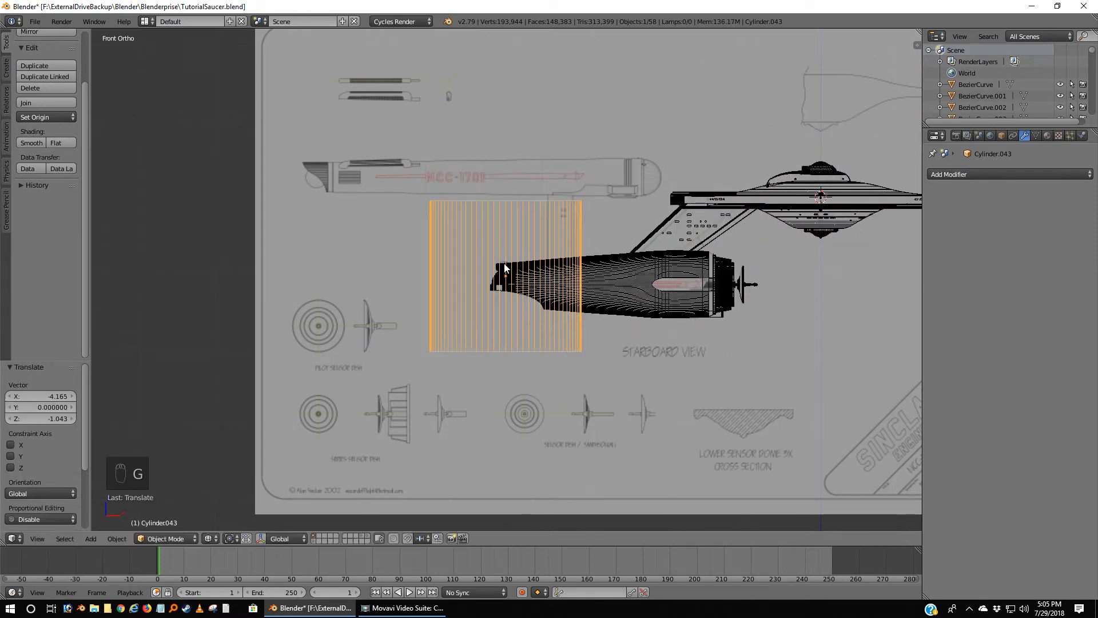
scroll(504, 266, "up", 10)
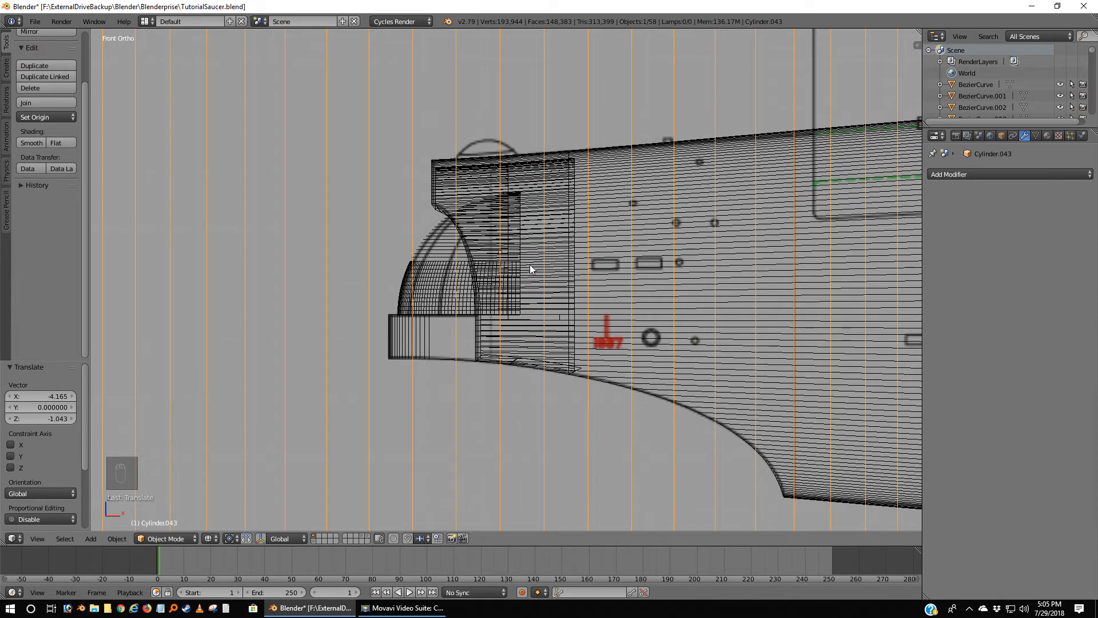
key("g")
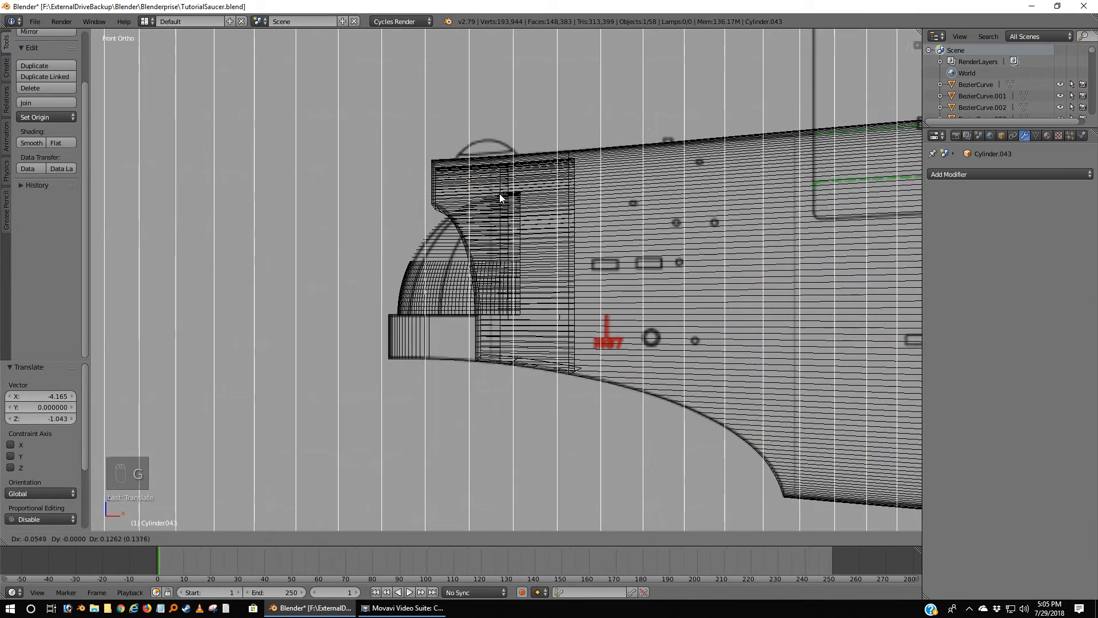
left_click(515, 196)
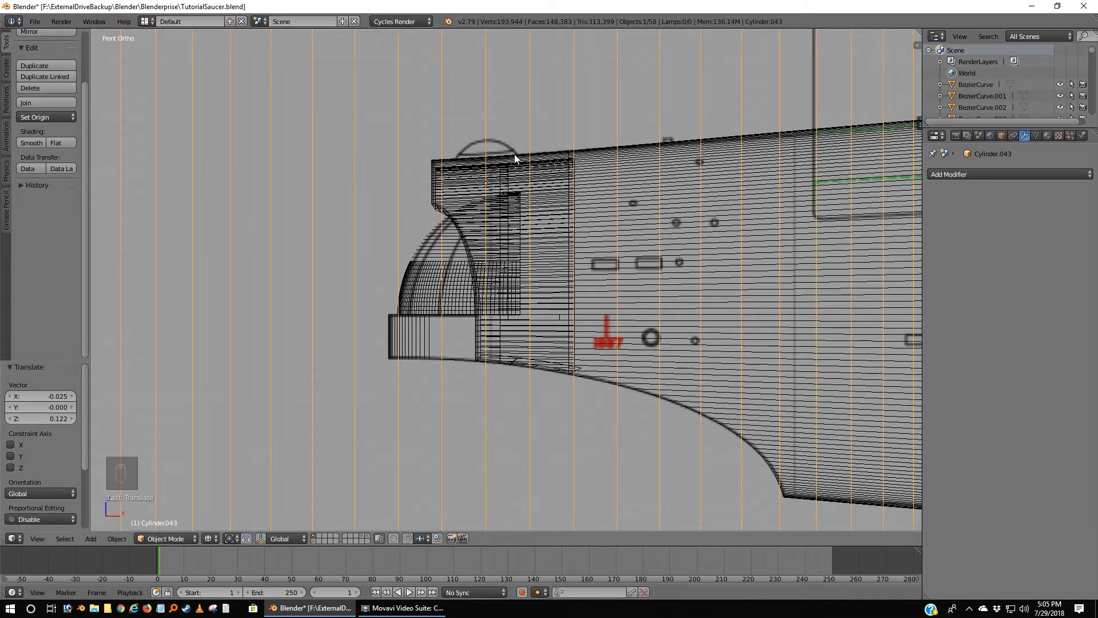
Scale the cylinder uniformly by about 0.092 towards the size of the rounded housing in the blueprint.
scroll(508, 180, "down", 6)
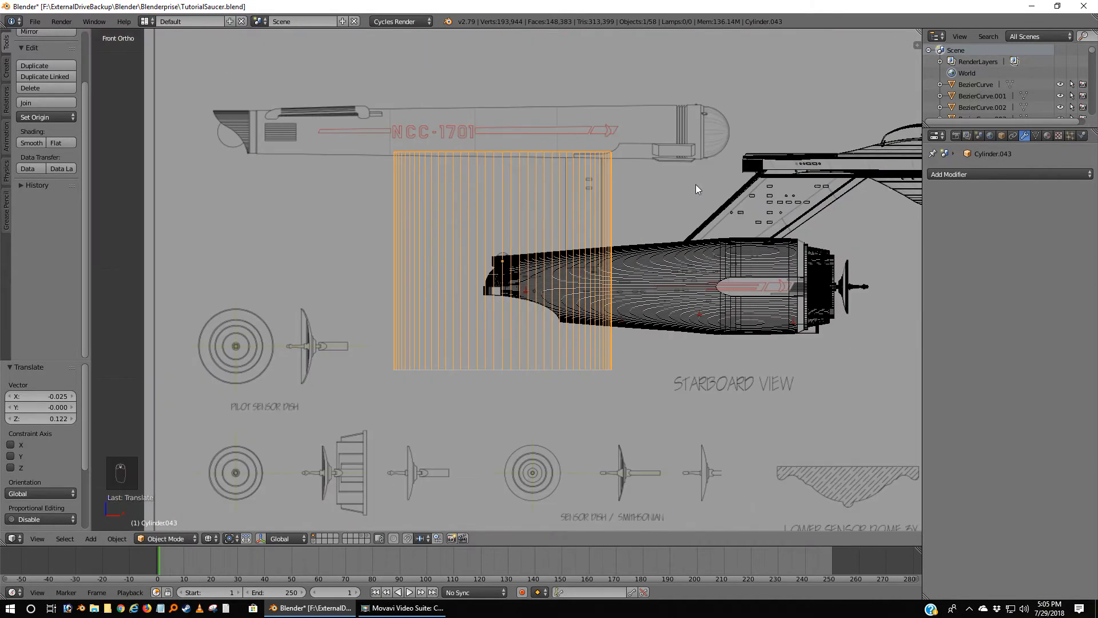
key("s")
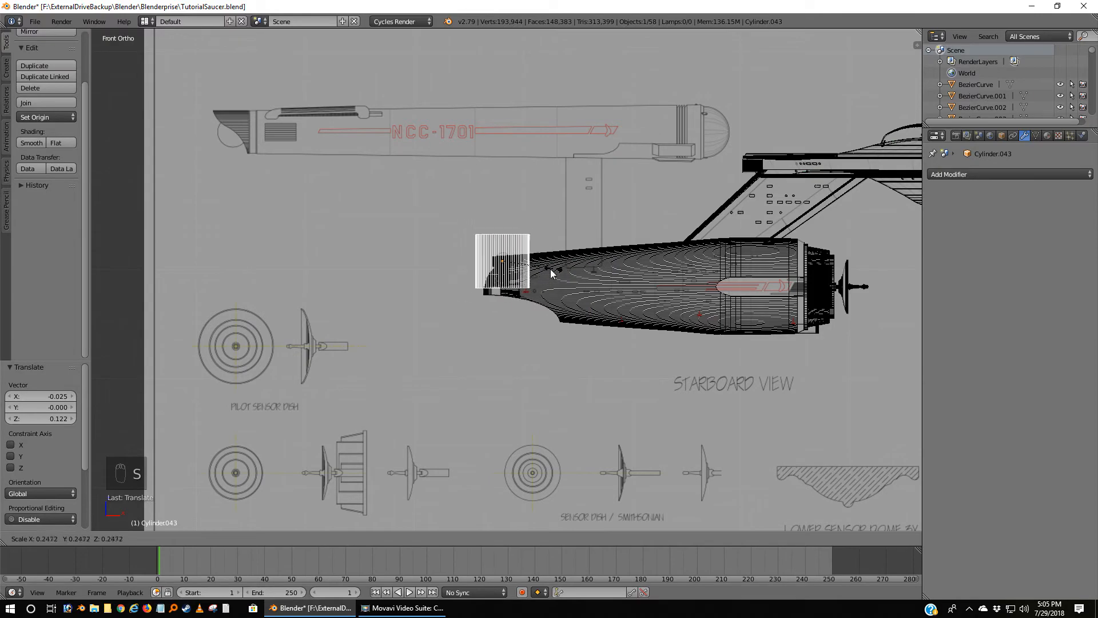
left_click(531, 274)
scroll(547, 273, "up", 8)
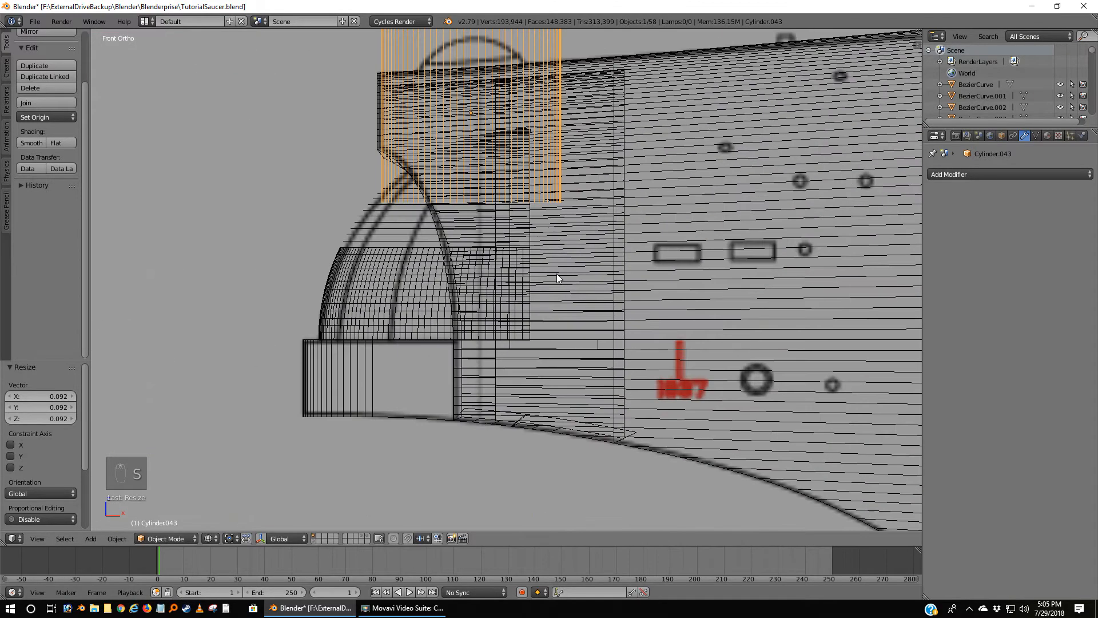
Scale the cylinder uniformly by about 0.48 to bring it closer to the width of the rounded housing.
key("s")
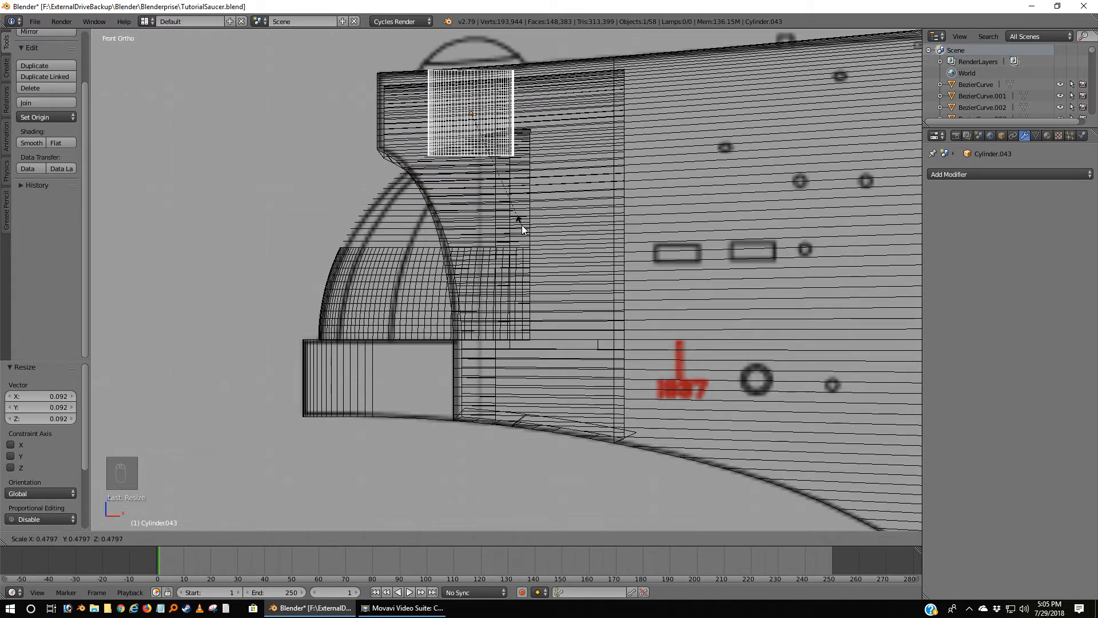
scroll(512, 247, "up", 2)
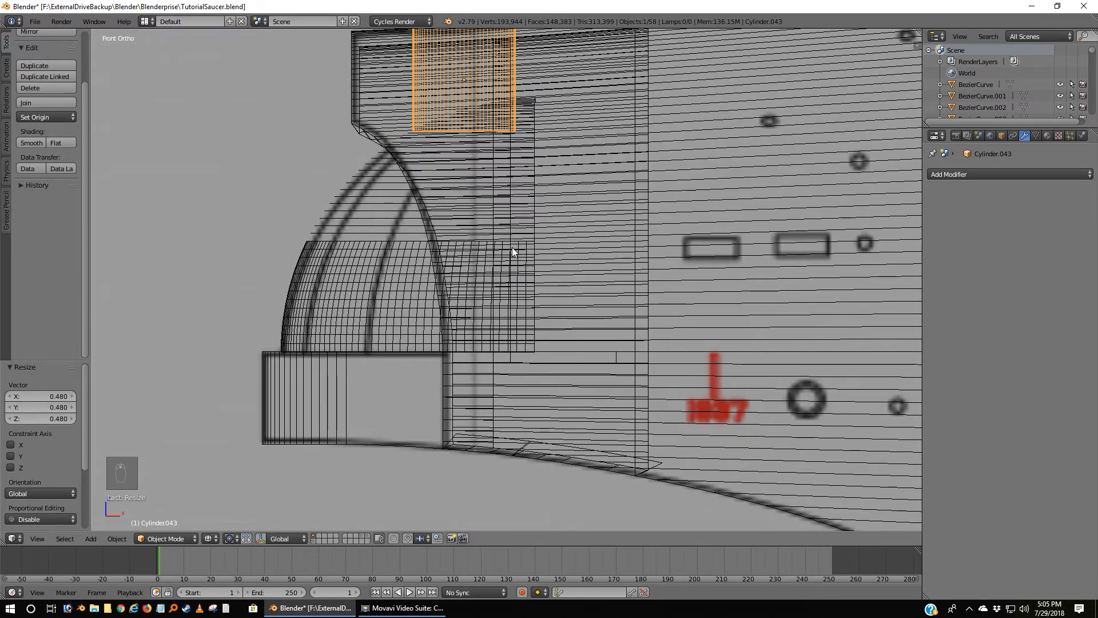
Shade the cylinder smooth in a solid left view and add an Edge Split modifier to it.
key("ctrl+KP_3")
key("z")
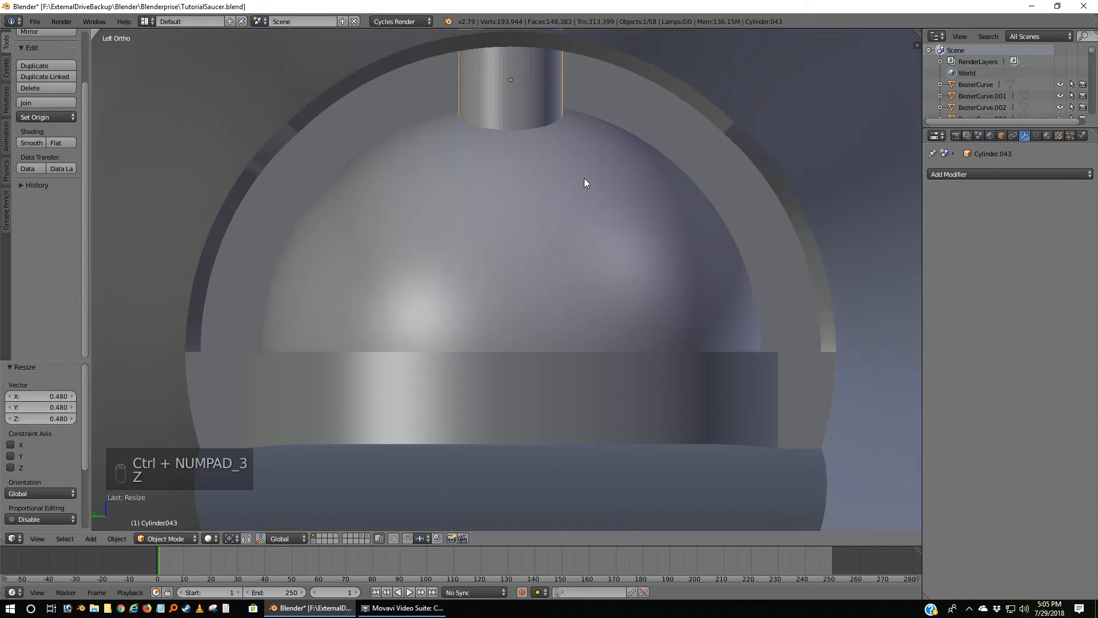
left_click(31, 142)
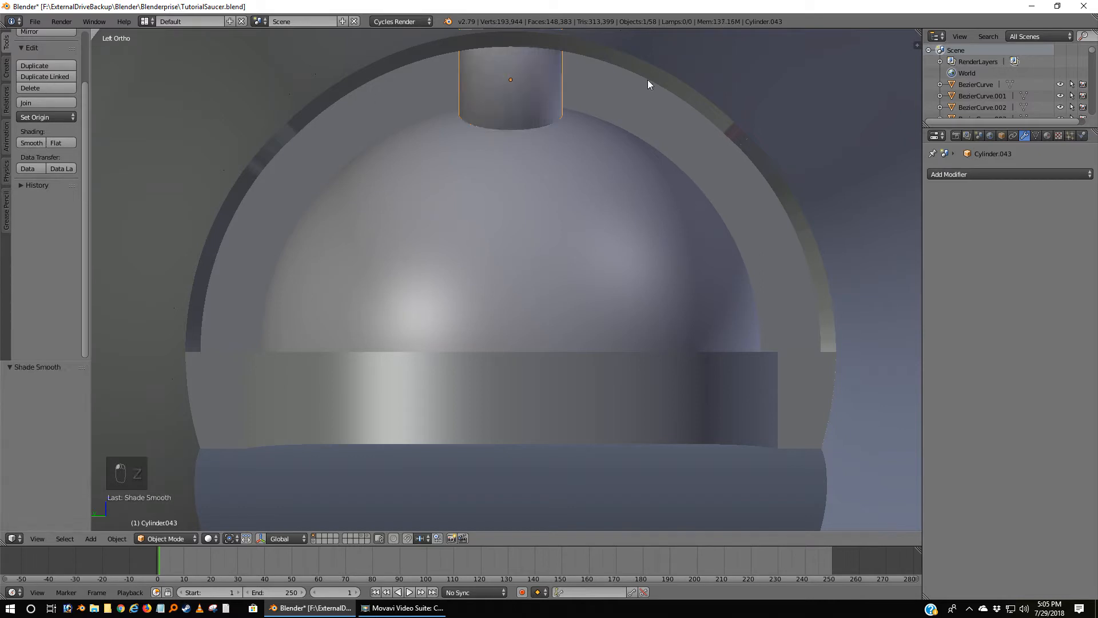
left_click(987, 172)
left_click(867, 264)
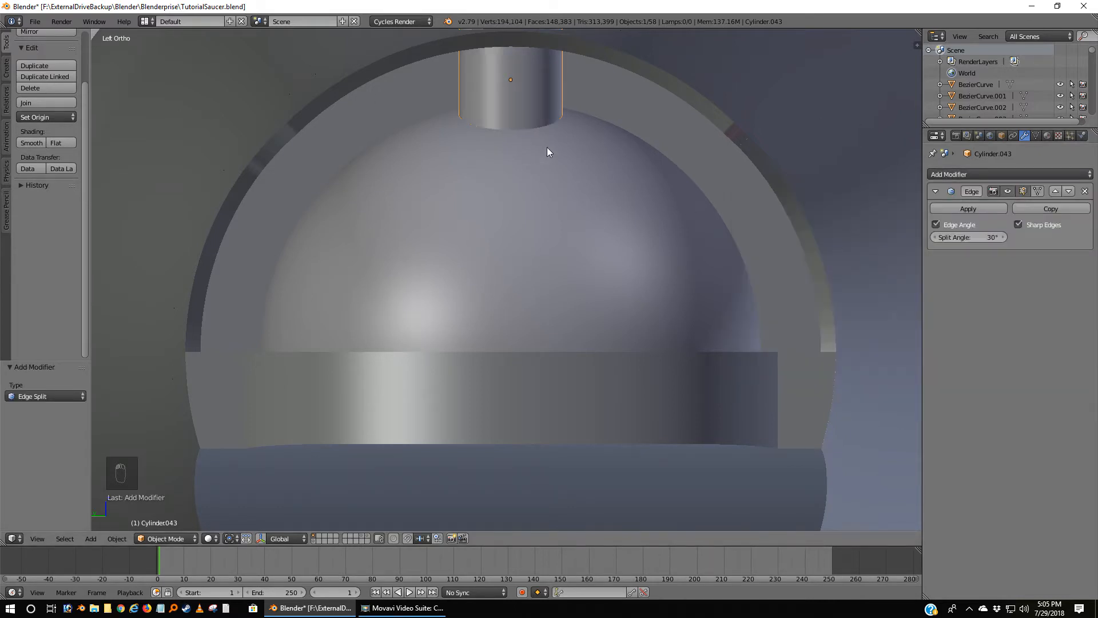
Lower the cylinder by about 0.005 along the Z axis above the clamshell dome.
middle_click_drag(547, 128, 539, 209, "shift")
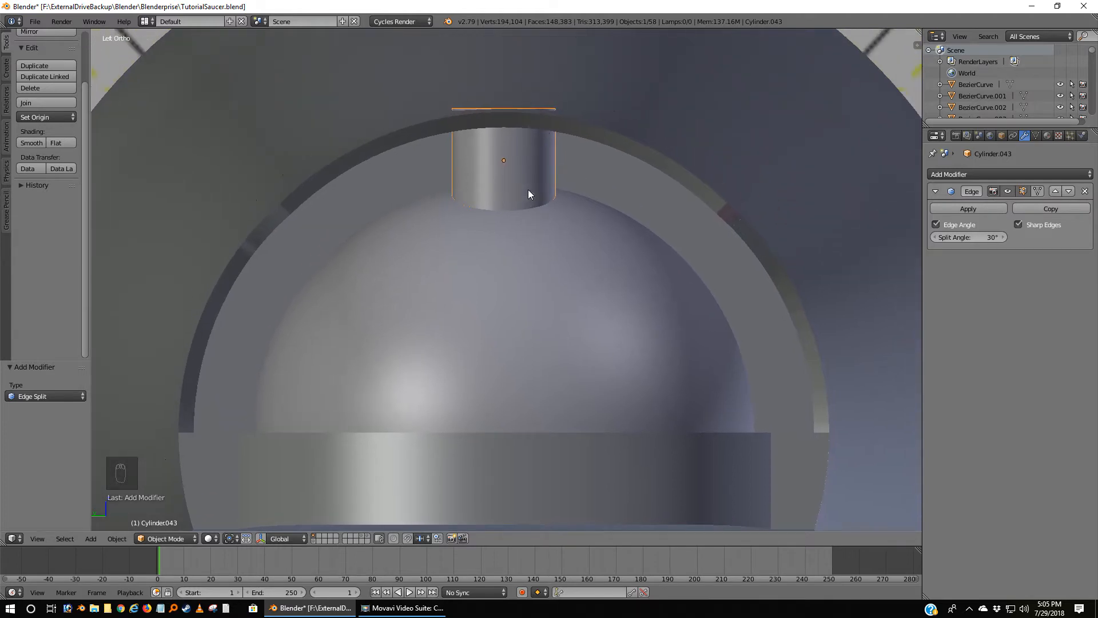
key("g")
key("z")
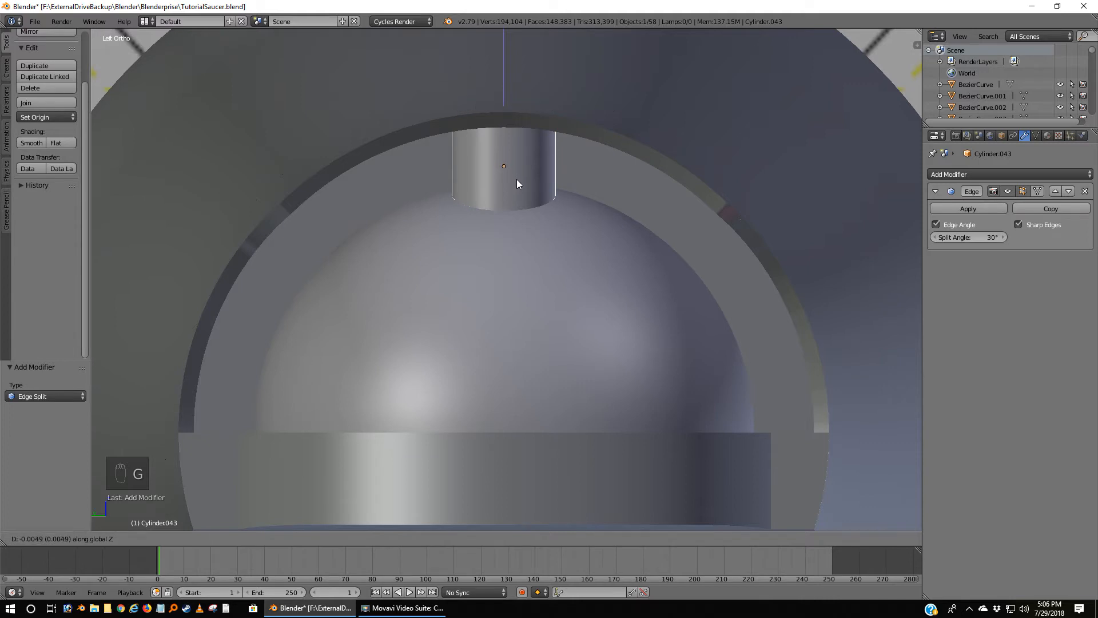
left_click(516, 182)
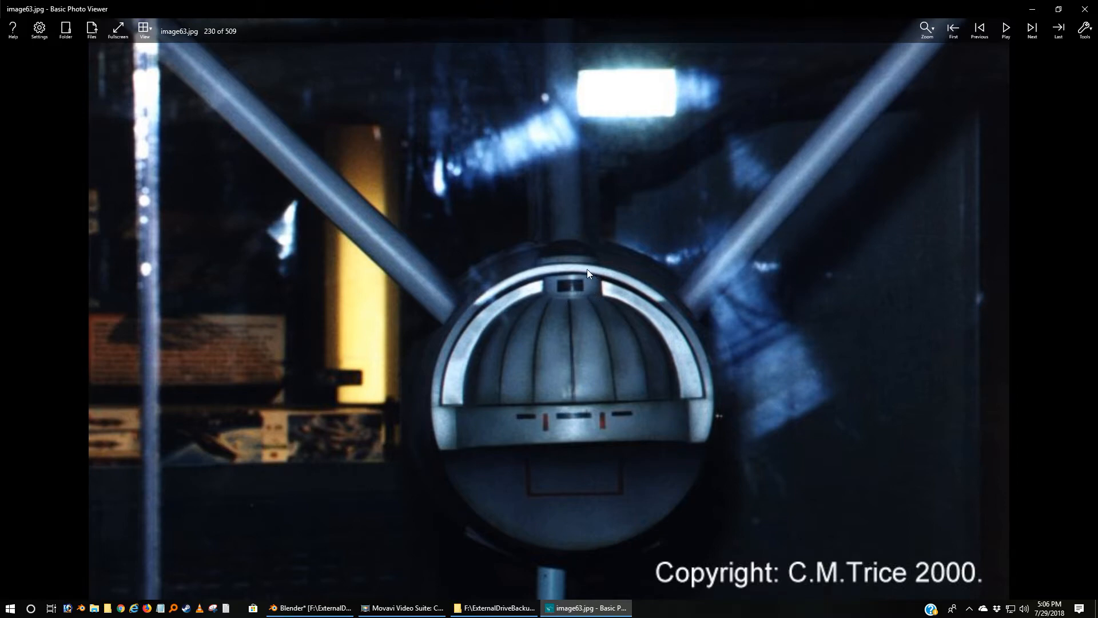
Put away the reference photo and examine the cylinder and hangar end from behind in perspective in Blender.
left_click(1032, 9)
scroll(710, 316, "down", 3)
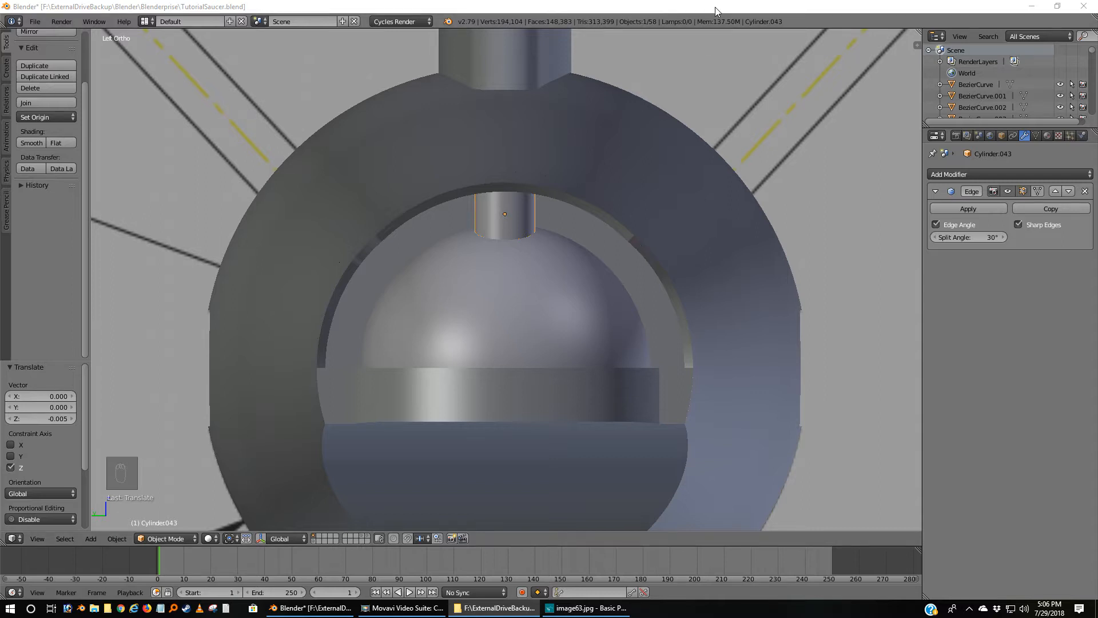
key("KP_5")
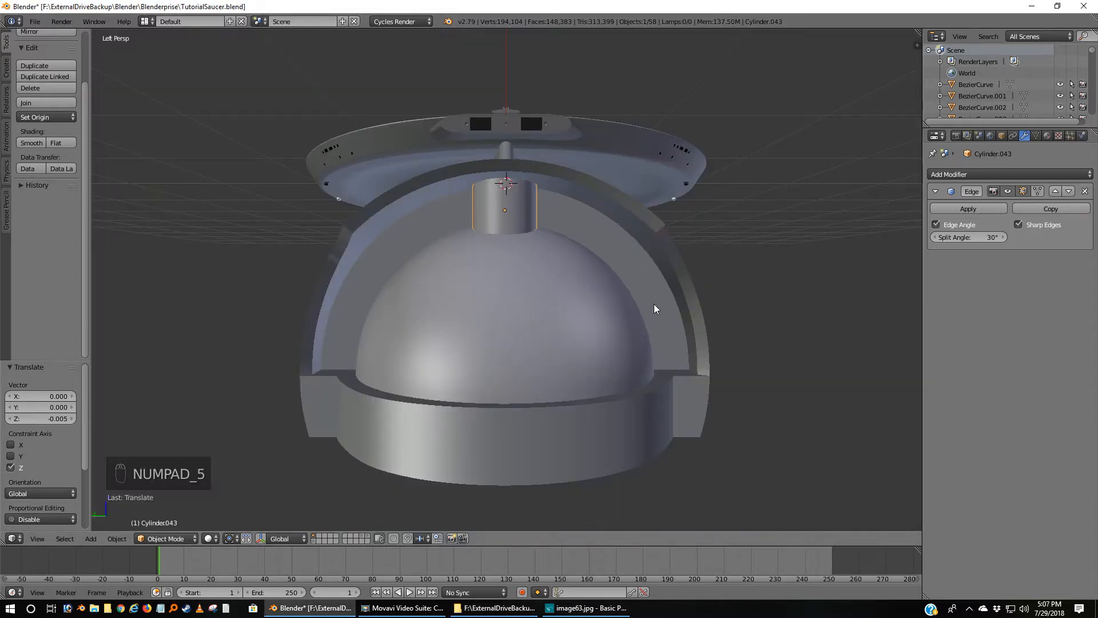
scroll(656, 302, "down", 4)
scroll(656, 301, "down", 2)
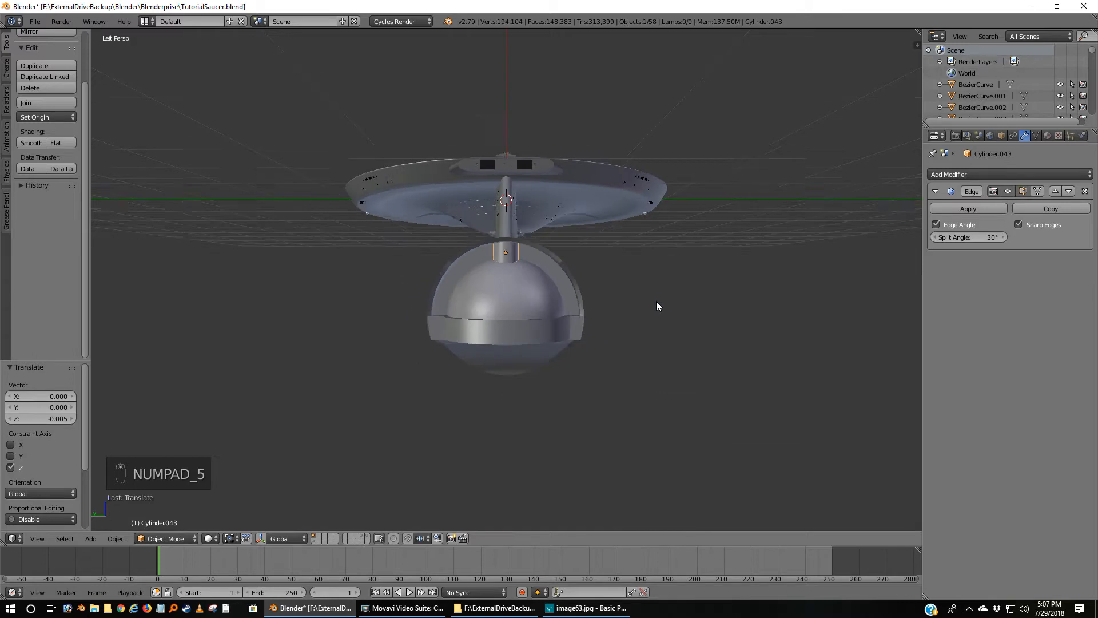
mouse_move(657, 306)
middle_mouse_down()
mouse_move(631, 310)
mouse_move(661, 325)
mouse_move(718, 326)
mouse_move(628, 298)
mouse_move(653, 308)
middle_mouse_up()
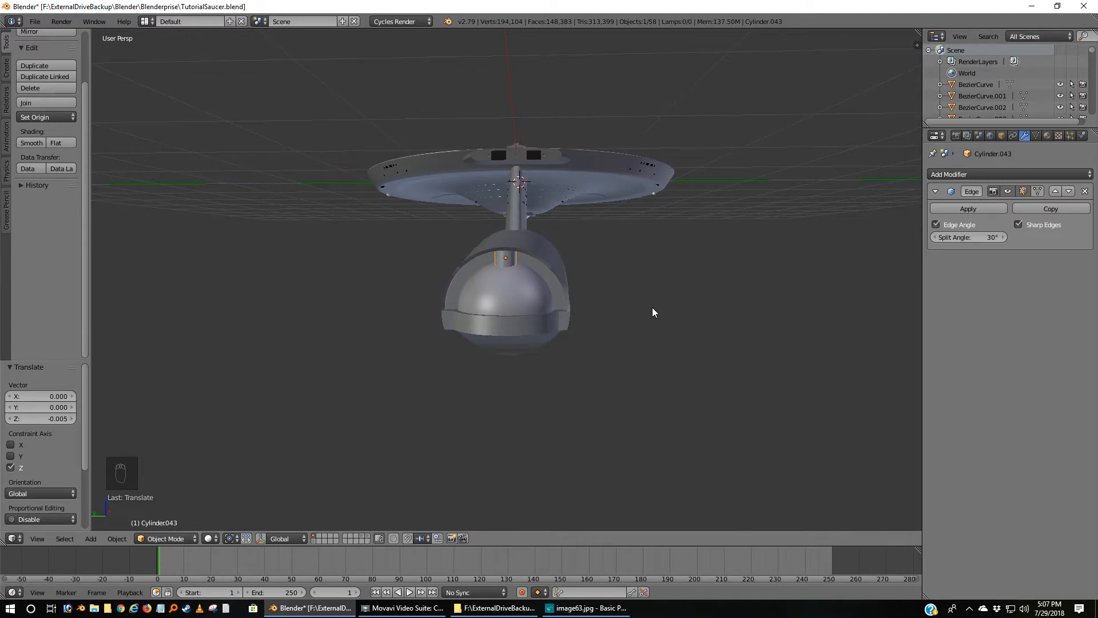
Examine the dome and small cylinder at the hull's end, comparing them with the reference photo image63.jpg.
key("a")
middle_click_drag(641, 304, 725, 303)
scroll(556, 287, "up", 4)
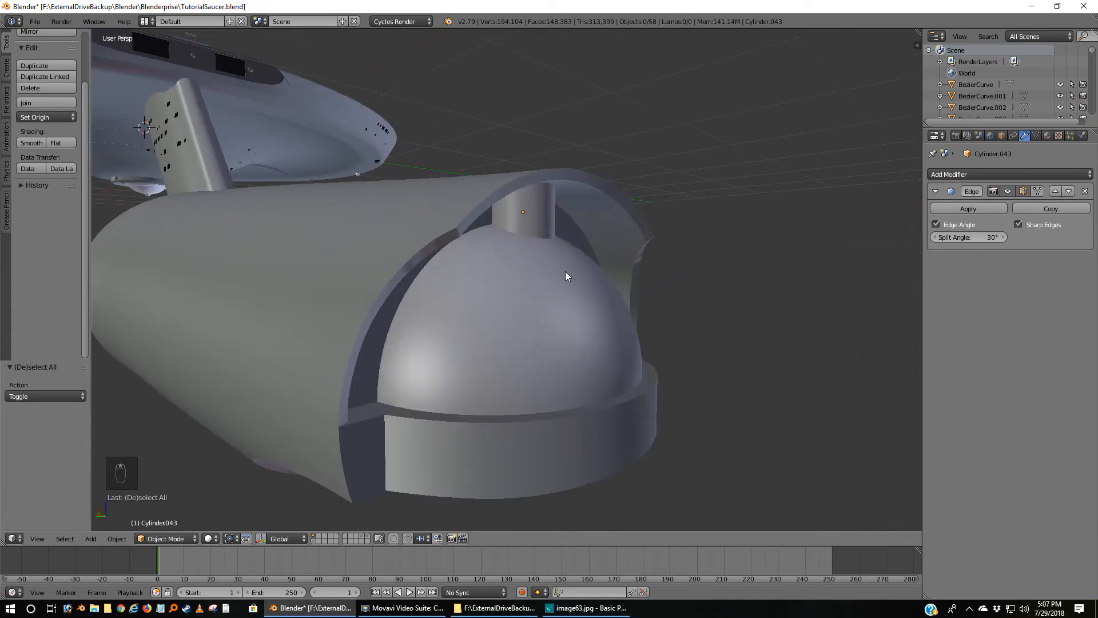
scroll(572, 274, "up", 3)
middle_click_drag(608, 250, 521, 272)
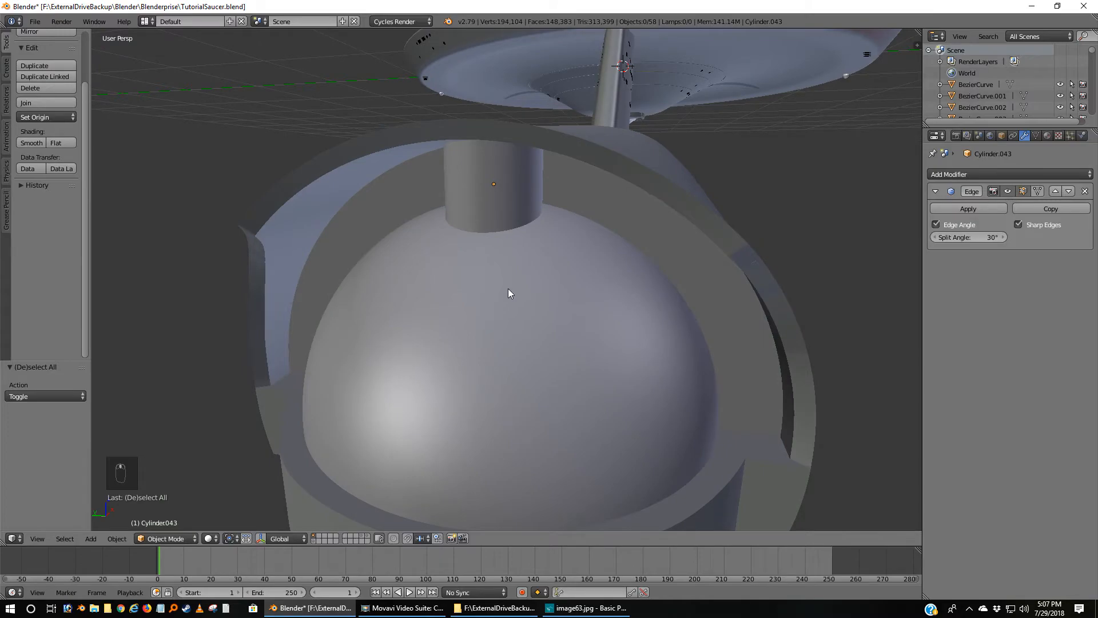
left_click(570, 607)
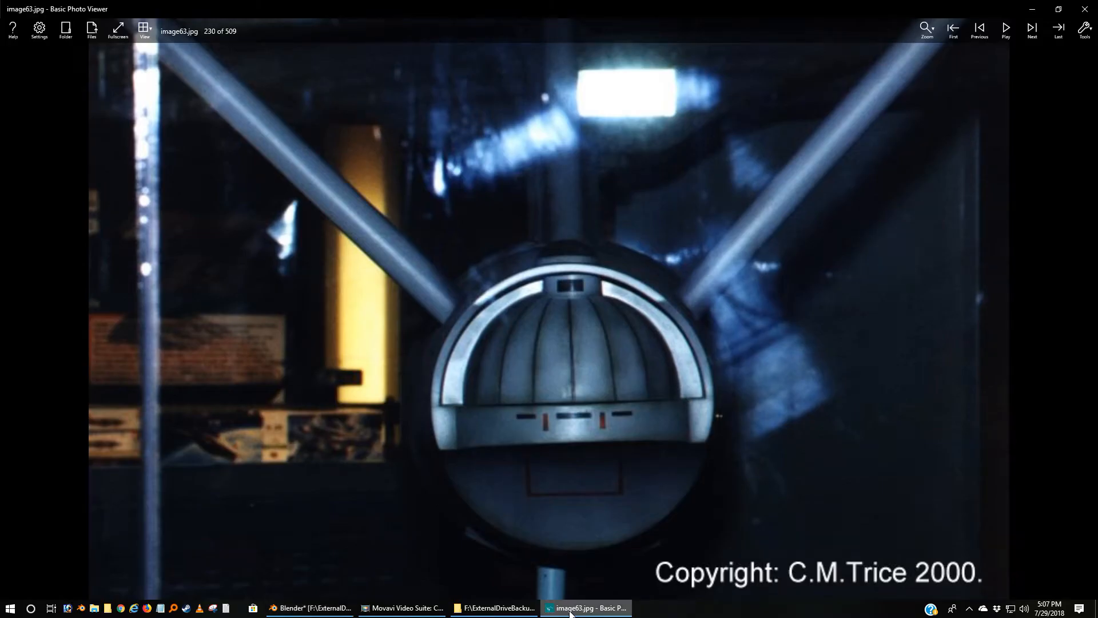
left_click(570, 608)
left_click(570, 608)
left_click(570, 608)
key("KP_5")
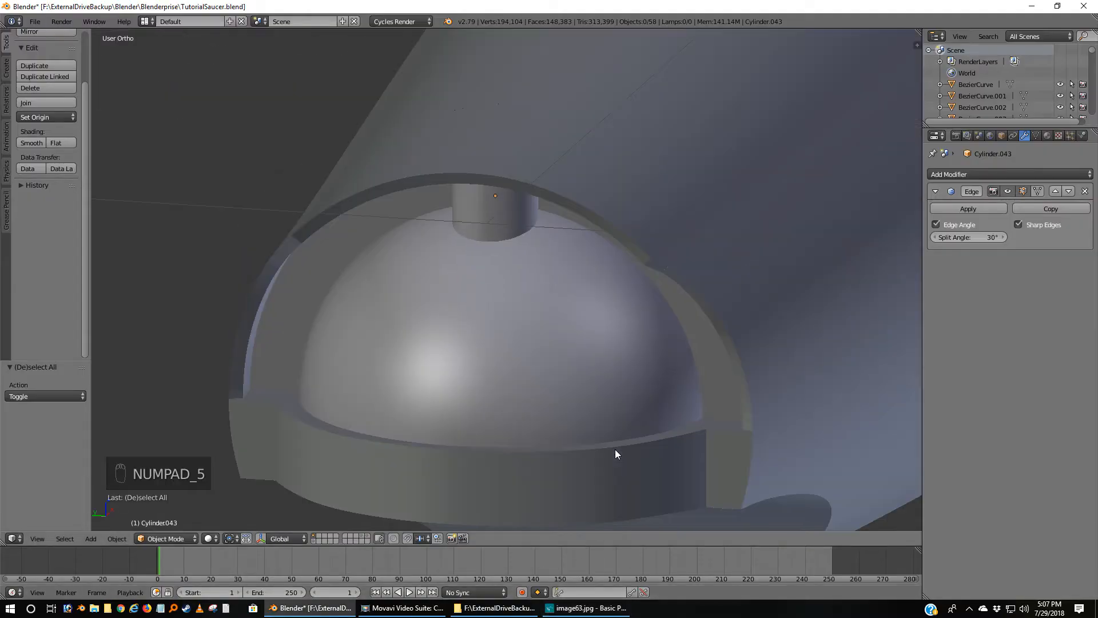
scroll(417, 313, "up", 3)
middle_click_drag(425, 302, 425, 299)
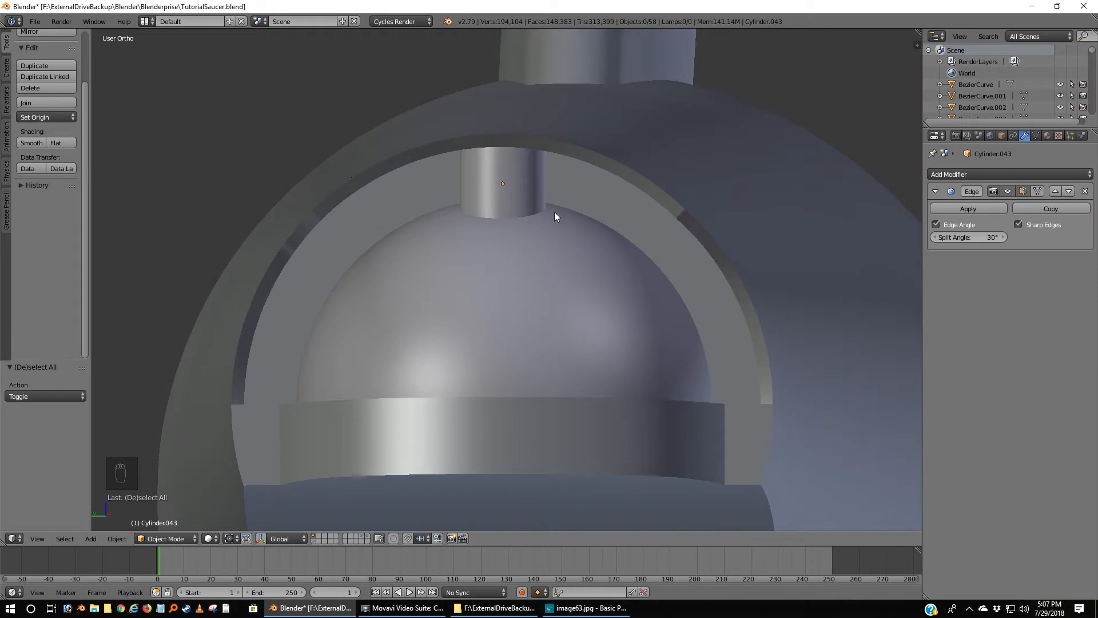
Using the front wireframe view, move the small cylinder above the dome about 0.014 along X, then return to solid shading.
key("KP_1")
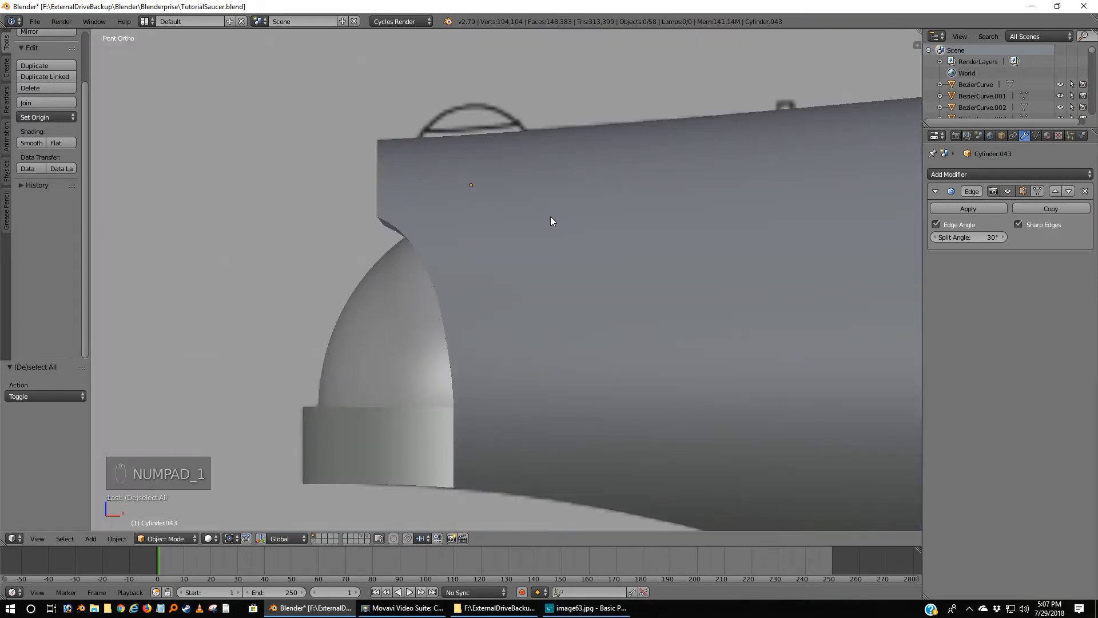
key("z")
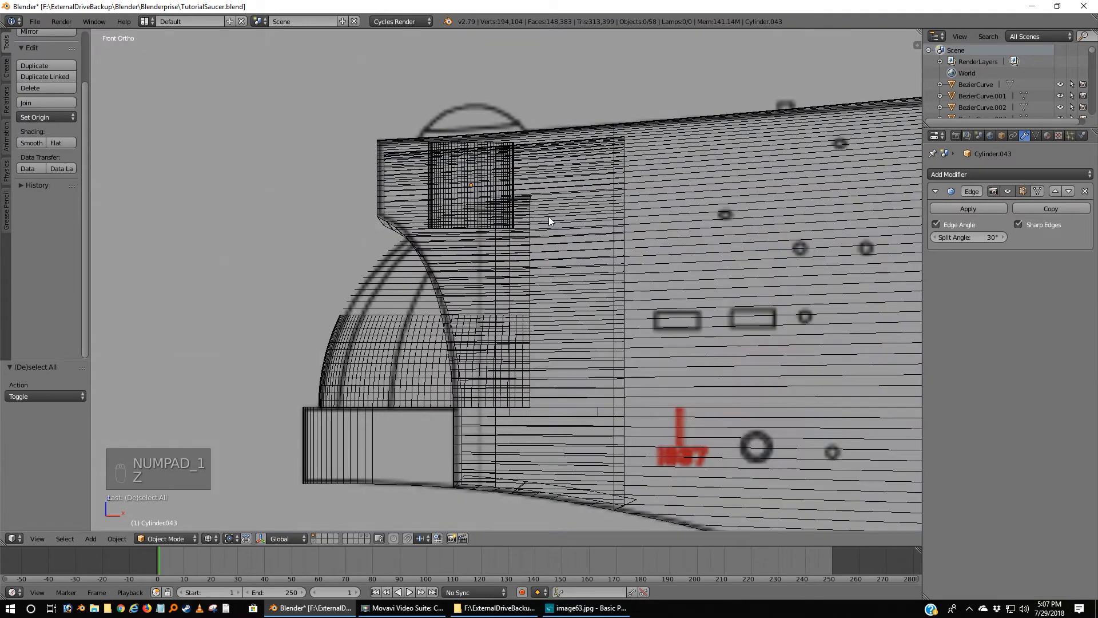
right_click(450, 185)
right_click(450, 184)
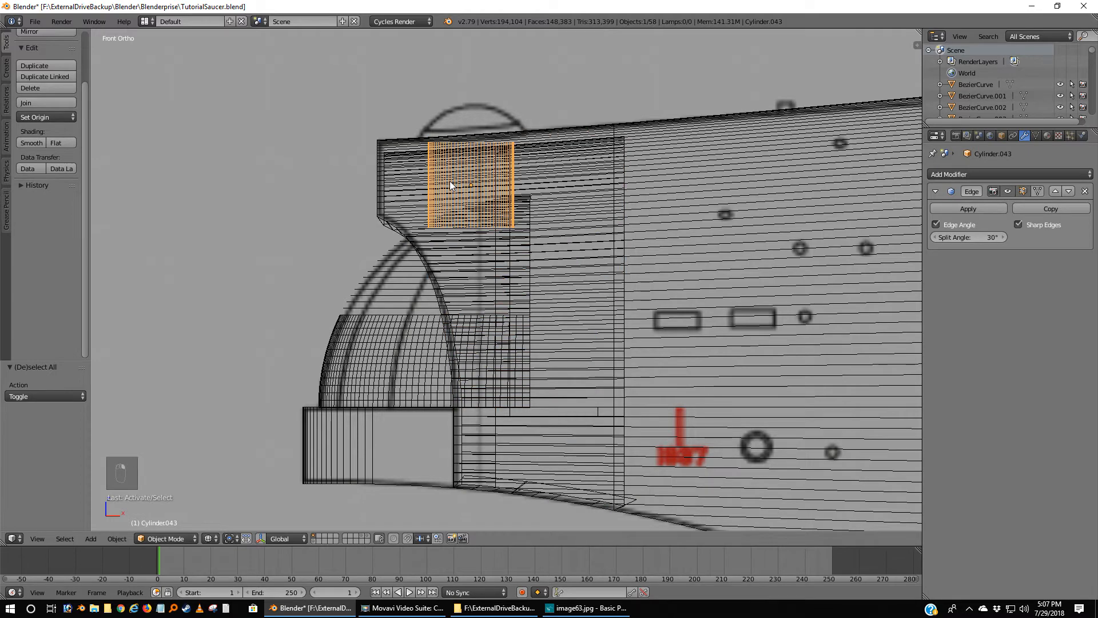
key("g")
key("x")
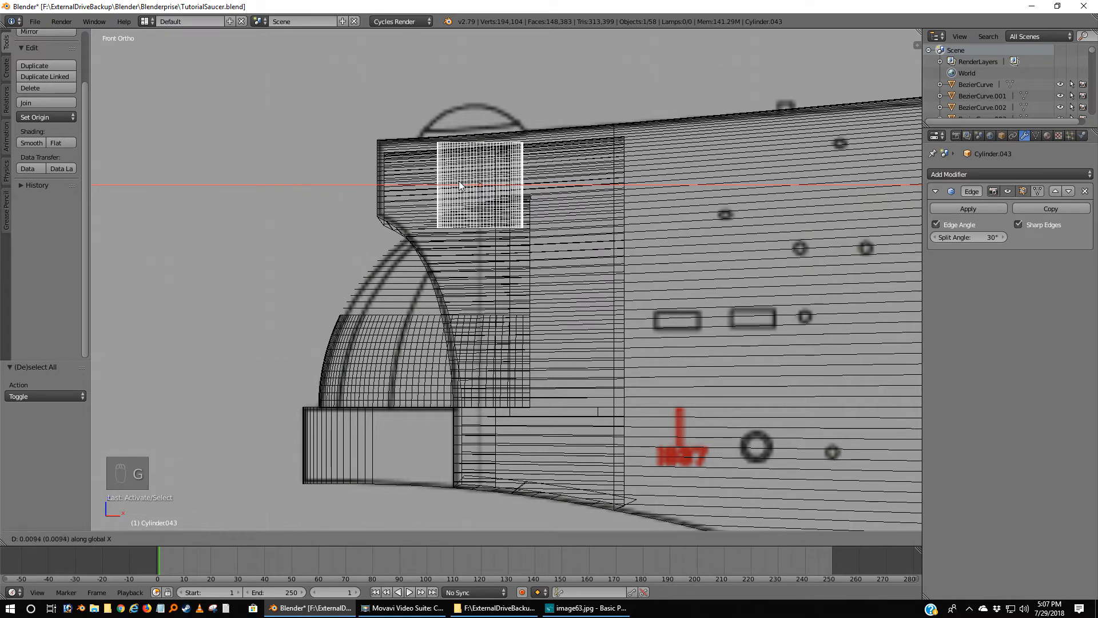
left_click(465, 185)
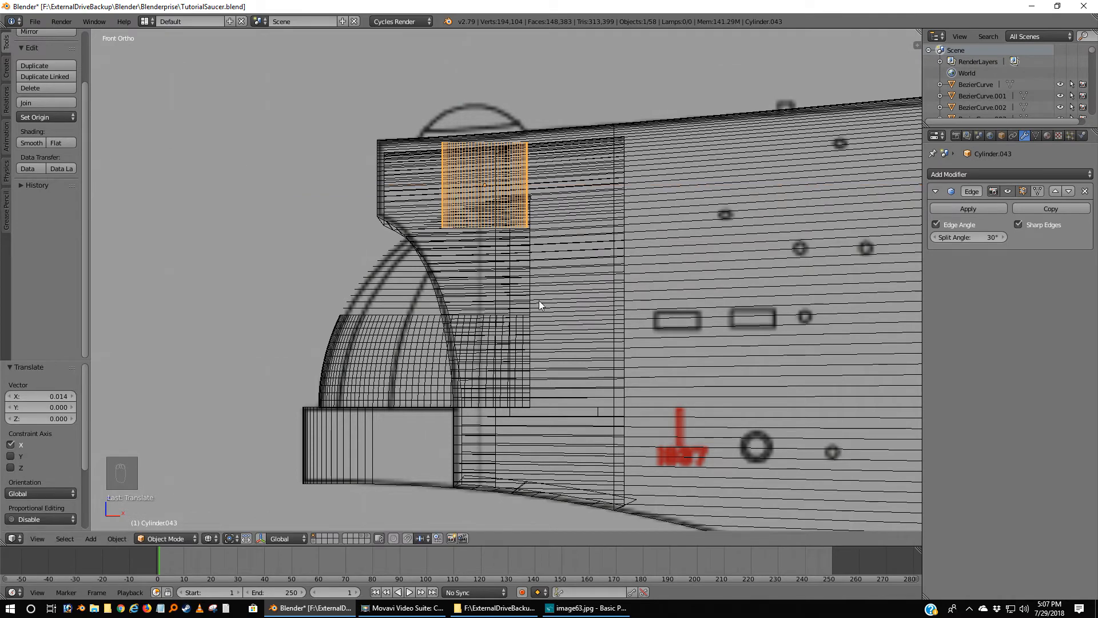
key("z")
mouse_move(490, 318)
middle_mouse_down()
mouse_move(567, 335)
mouse_move(643, 291)
mouse_move(652, 303)
mouse_move(627, 337)
mouse_move(553, 358)
mouse_move(619, 291)
mouse_move(609, 330)
mouse_move(575, 317)
mouse_move(611, 315)
middle_mouse_up()
scroll(577, 309, "down", 2)
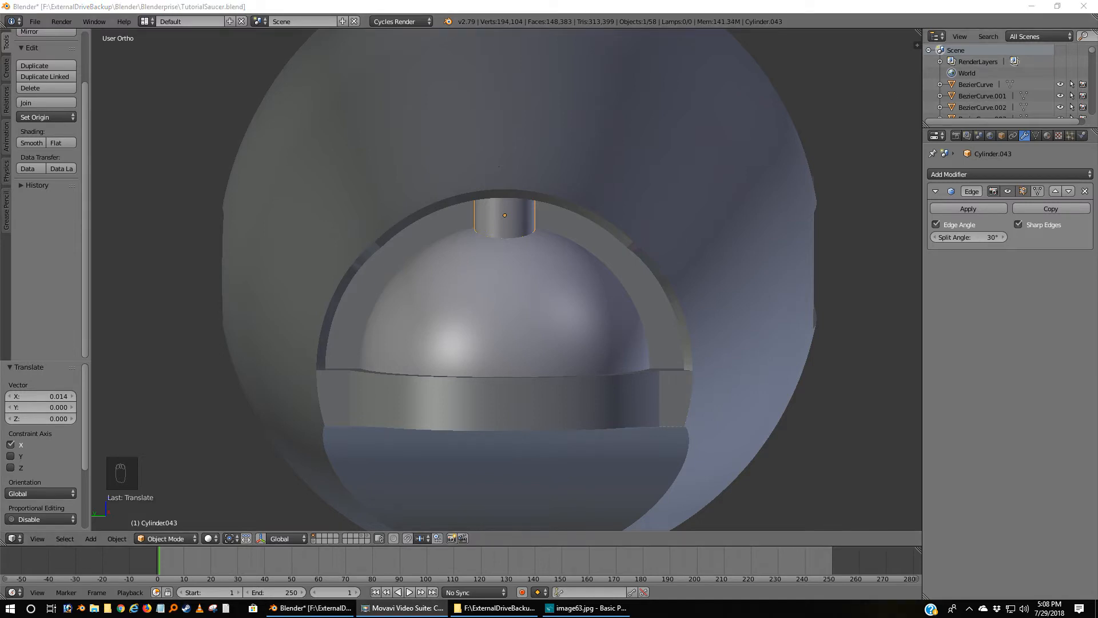
Move the half dome to layer 2 and display only that layer.
left_click(876, 3)
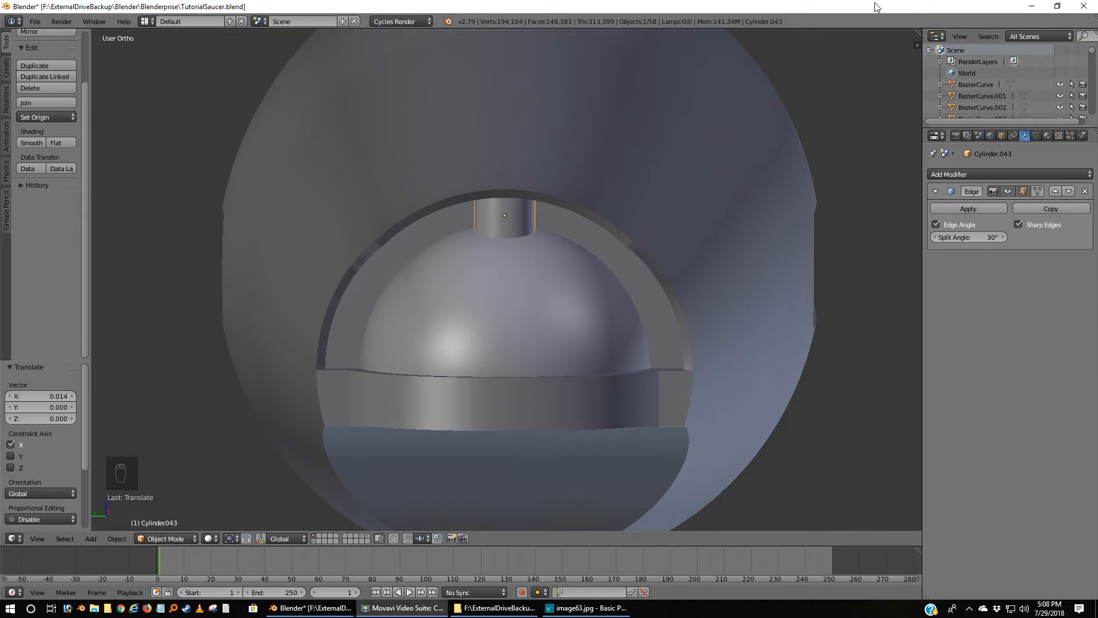
right_click(538, 303)
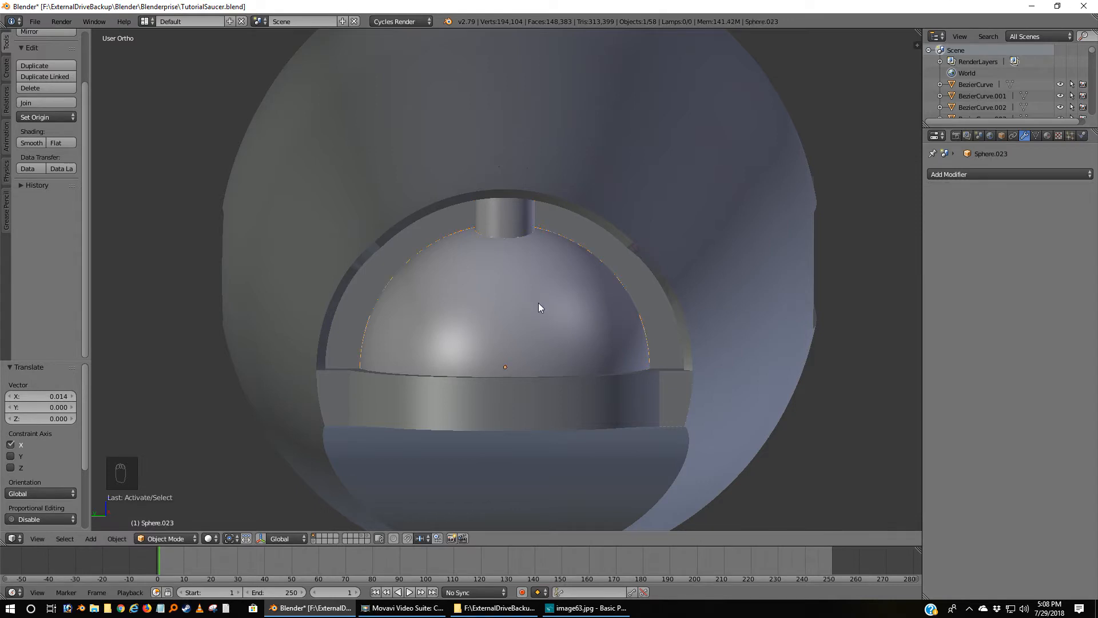
key("m")
key("2")
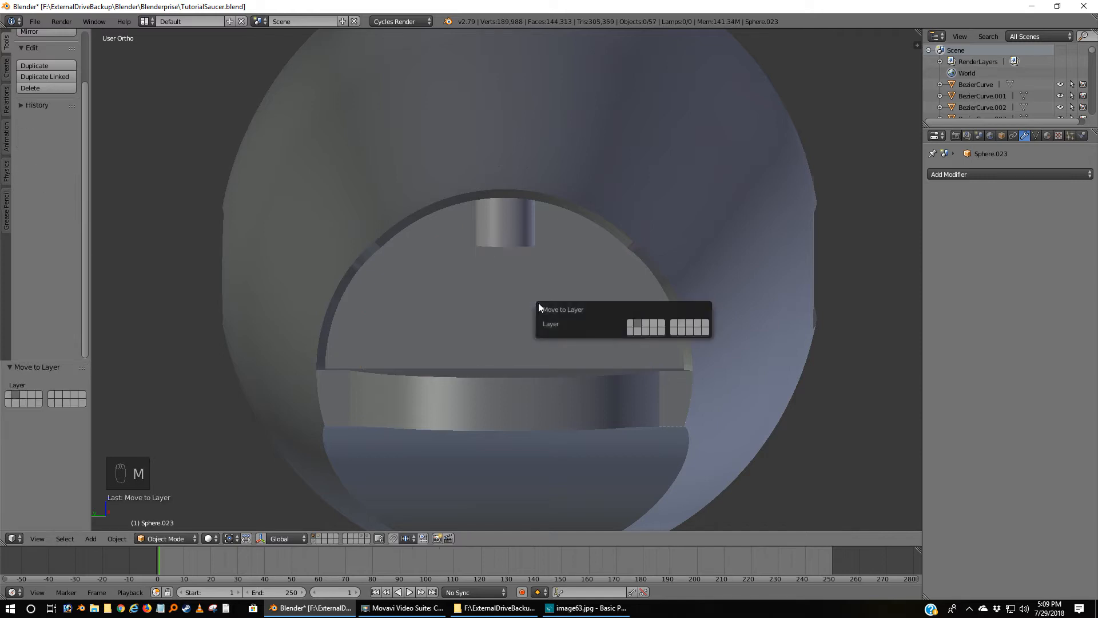
left_click(320, 537)
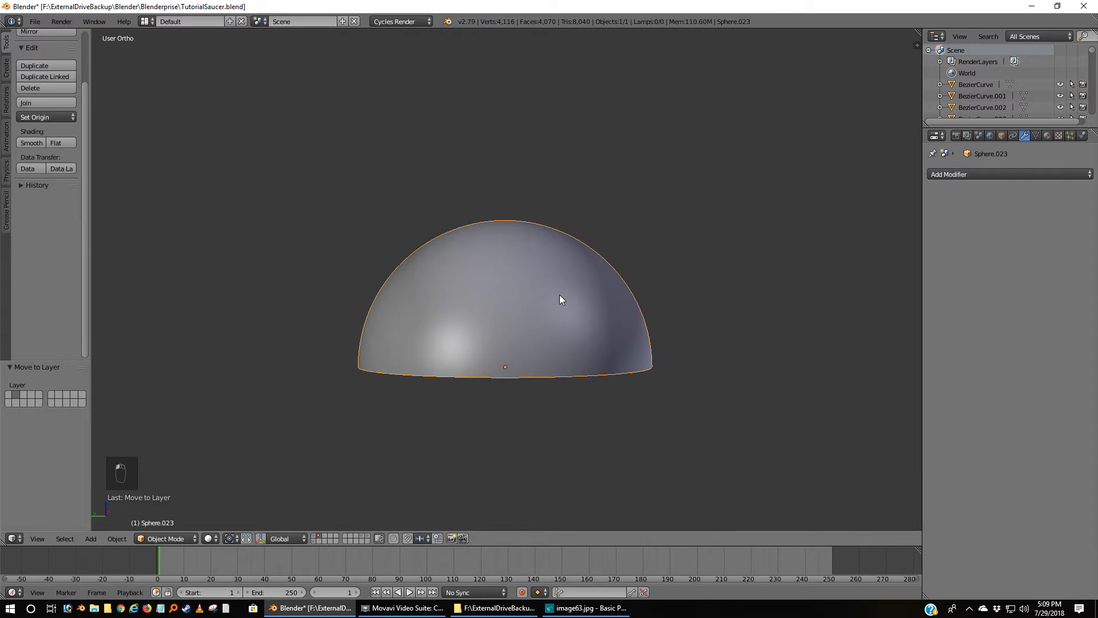
Open the half dome's mesh for editing in top orthographic view and inspect the vertices around its centre pole.
key("KP_7")
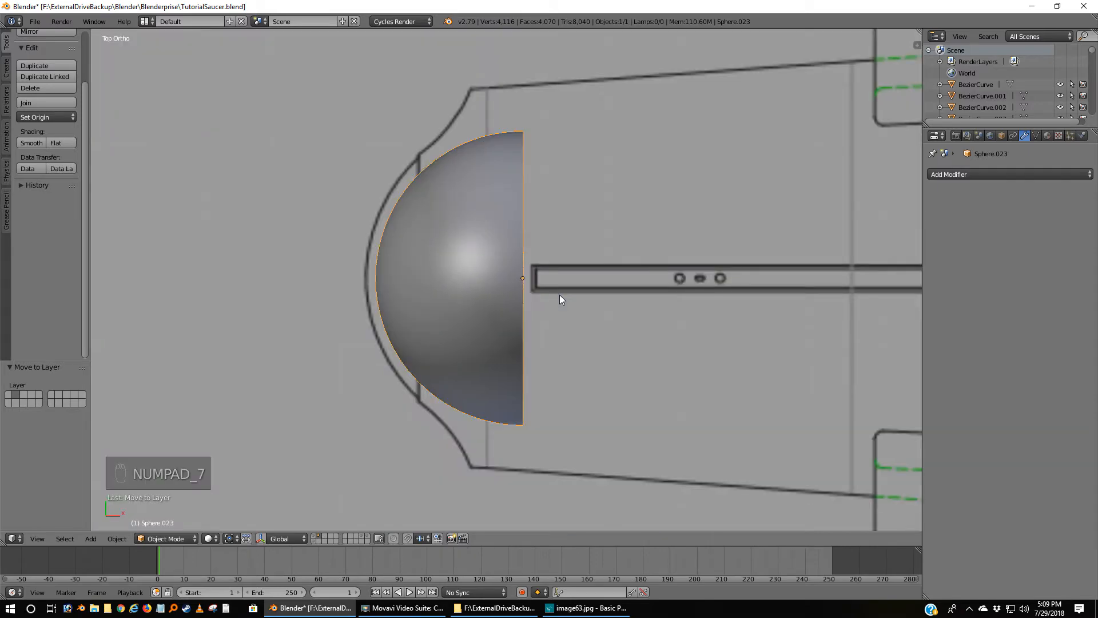
key("Tab")
scroll(534, 303, "up", 4)
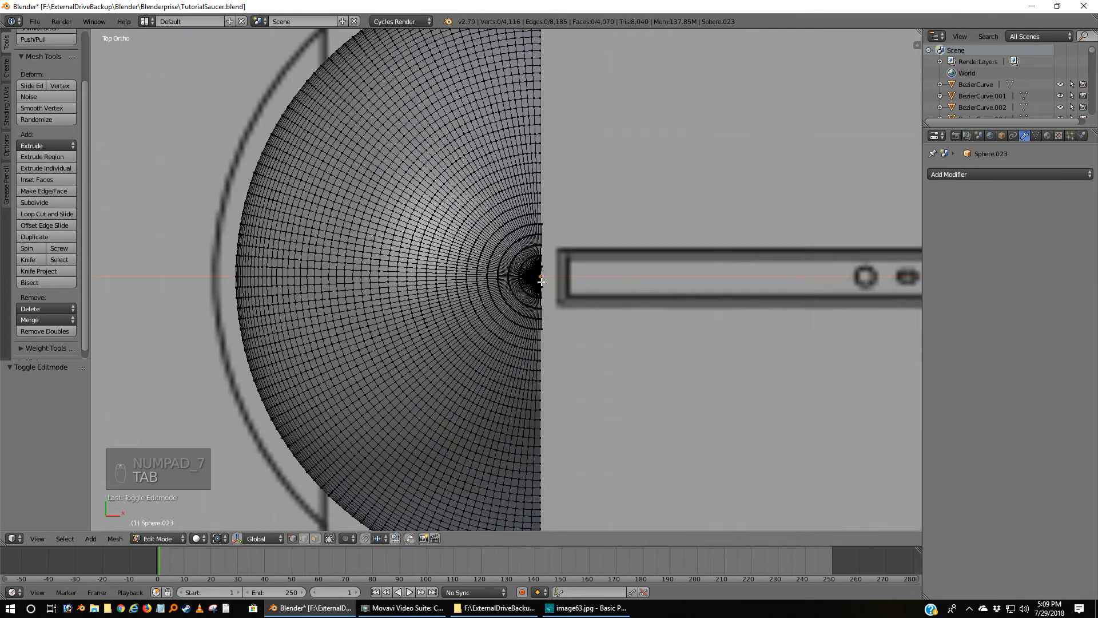
right_click(541, 279)
scroll(605, 309, "up", 3)
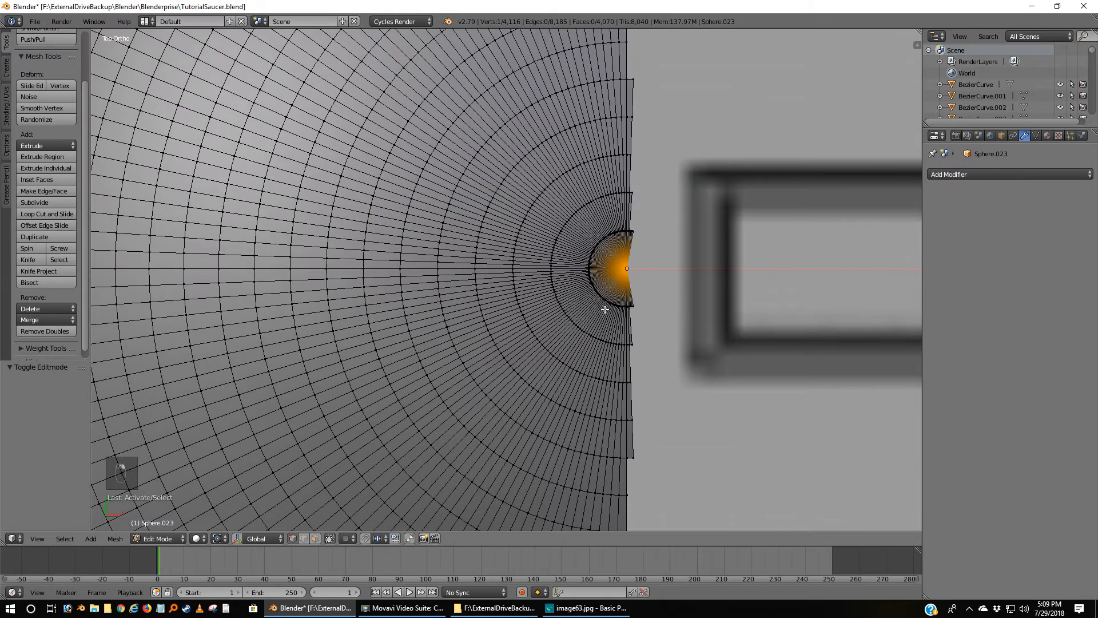
scroll(605, 310, "up", 3)
scroll(605, 310, "down", 8)
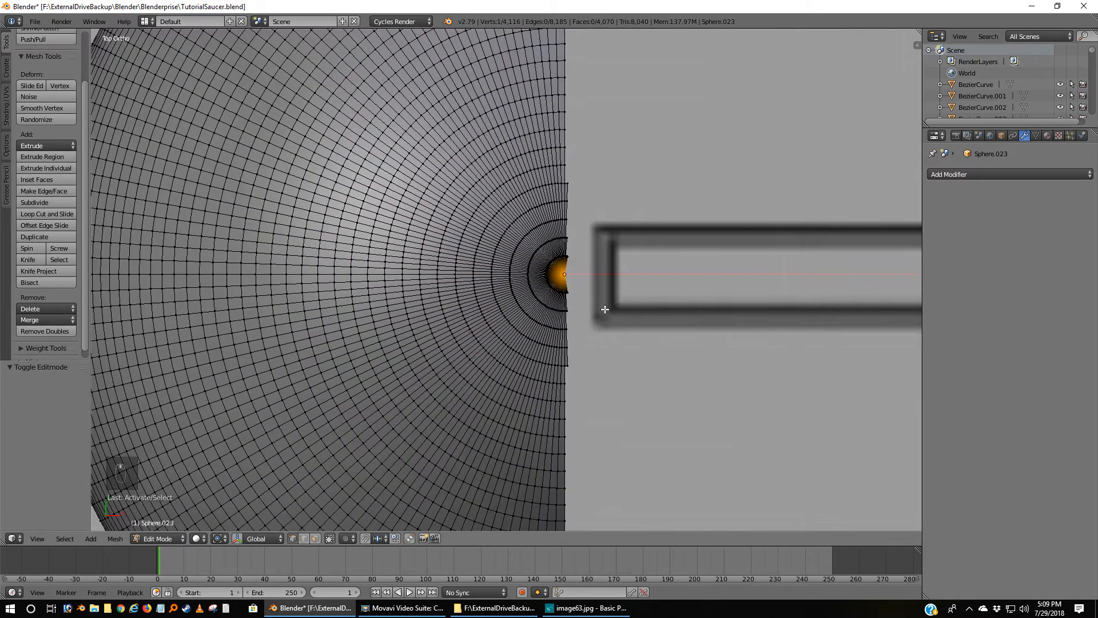
scroll(605, 310, "up", 4)
scroll(605, 309, "up", 2)
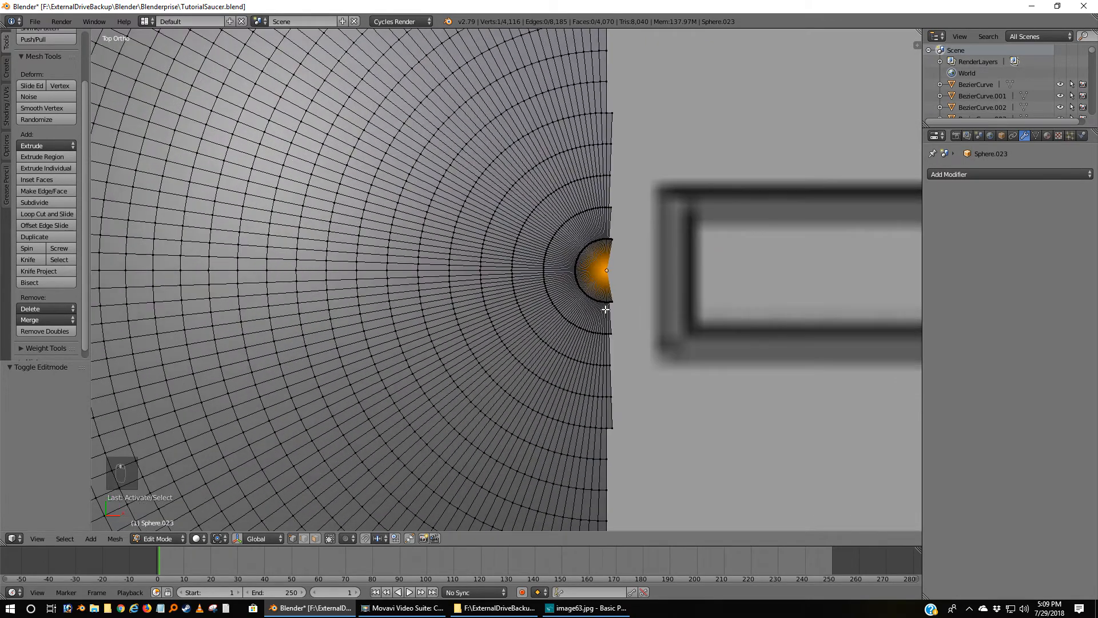
Delete the stray vertices protruding past the dome's flat edge on the upper side of its centre pole.
right_click(613, 113)
right_click(618, 146, "shift")
right_click(618, 173, "shift")
right_click(611, 207, "shift")
scroll(620, 215, "up", 2)
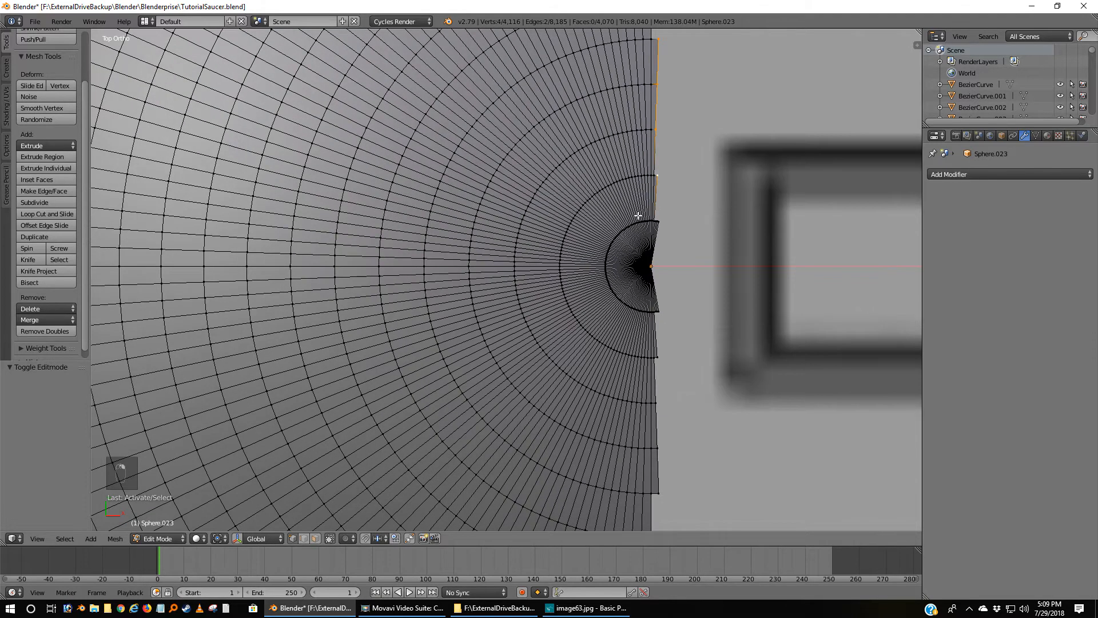
middle_click_drag(663, 194, 611, 202, "shift")
right_click(596, 187, "shift")
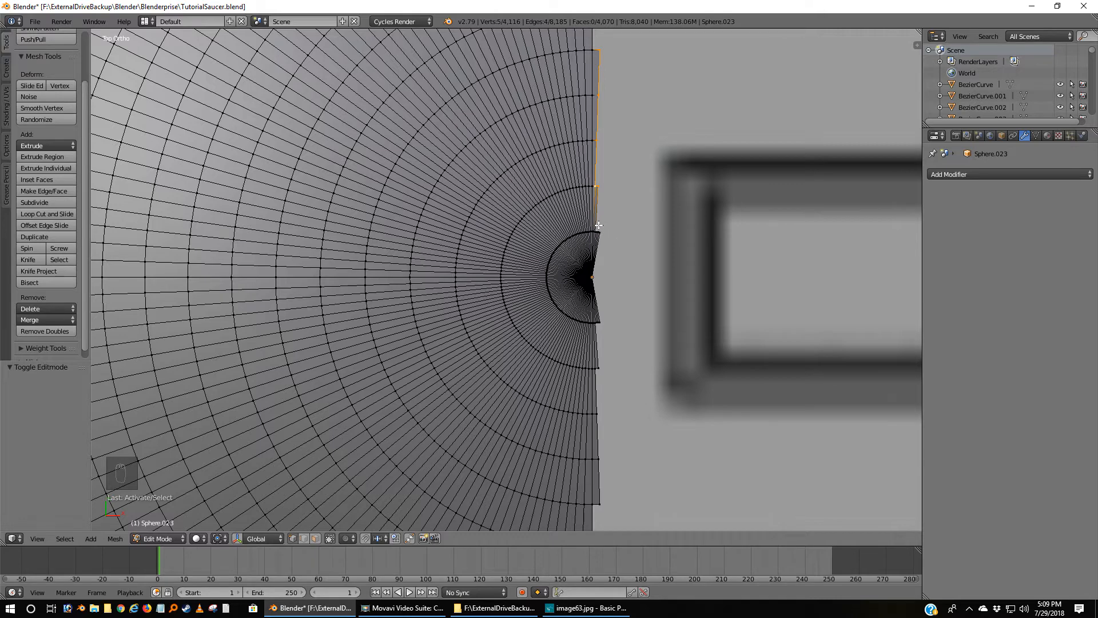
key("b")
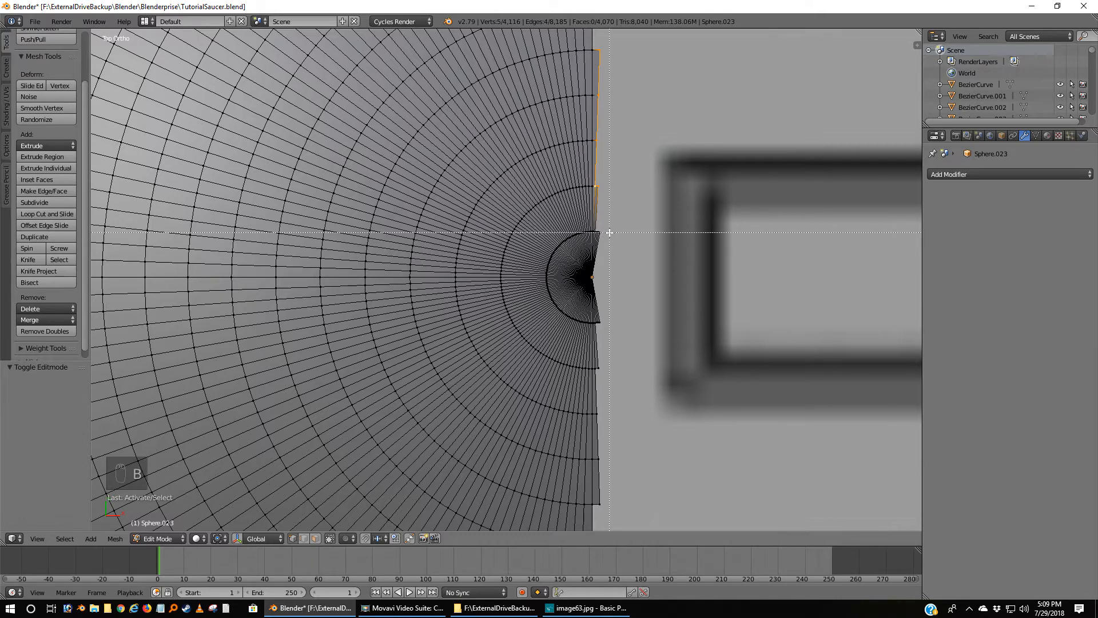
left_click_drag(607, 237, 597, 225)
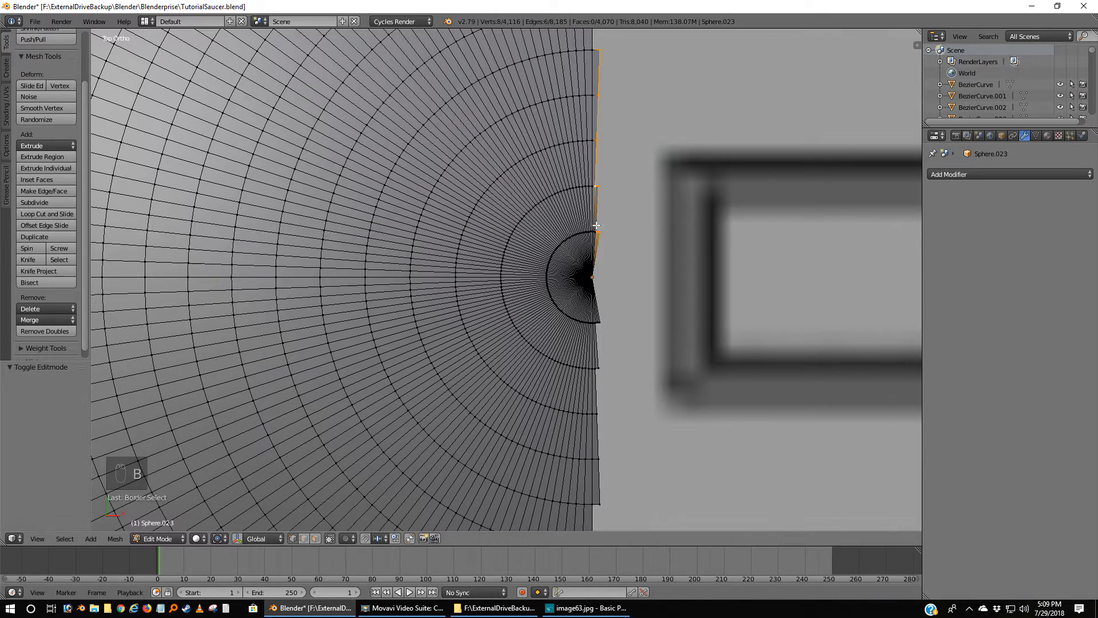
key("x")
left_click(625, 220)
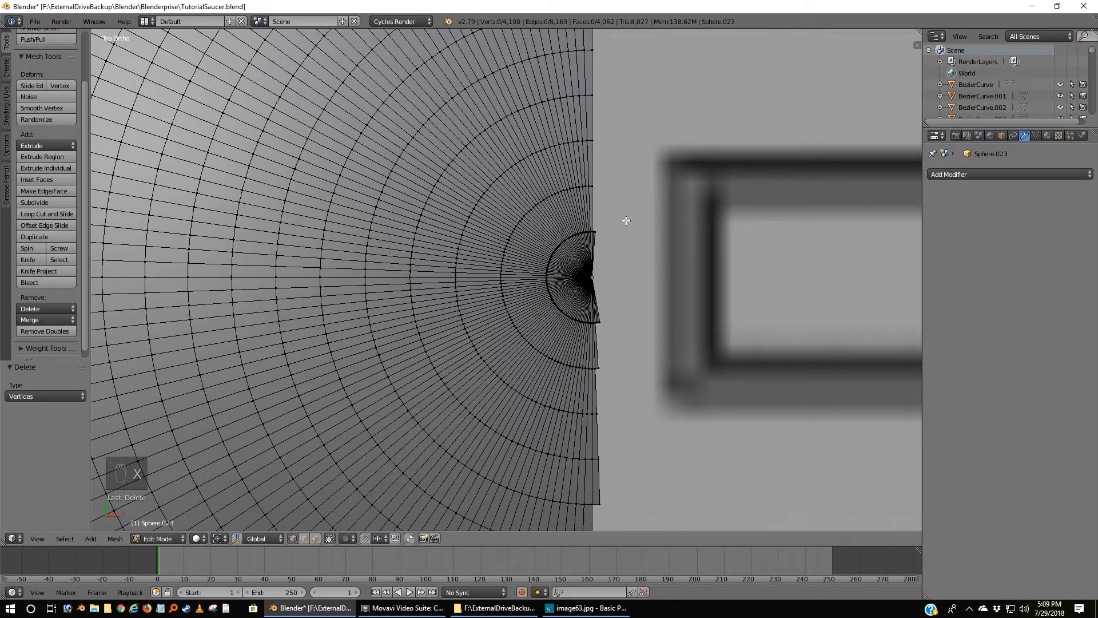
Delete the leftover protruding vertices at the innermost ring on the upper side of the dome's centre pole.
right_click(605, 231)
key("x")
left_click(605, 232)
right_click(601, 231)
key("x")
left_click(601, 228)
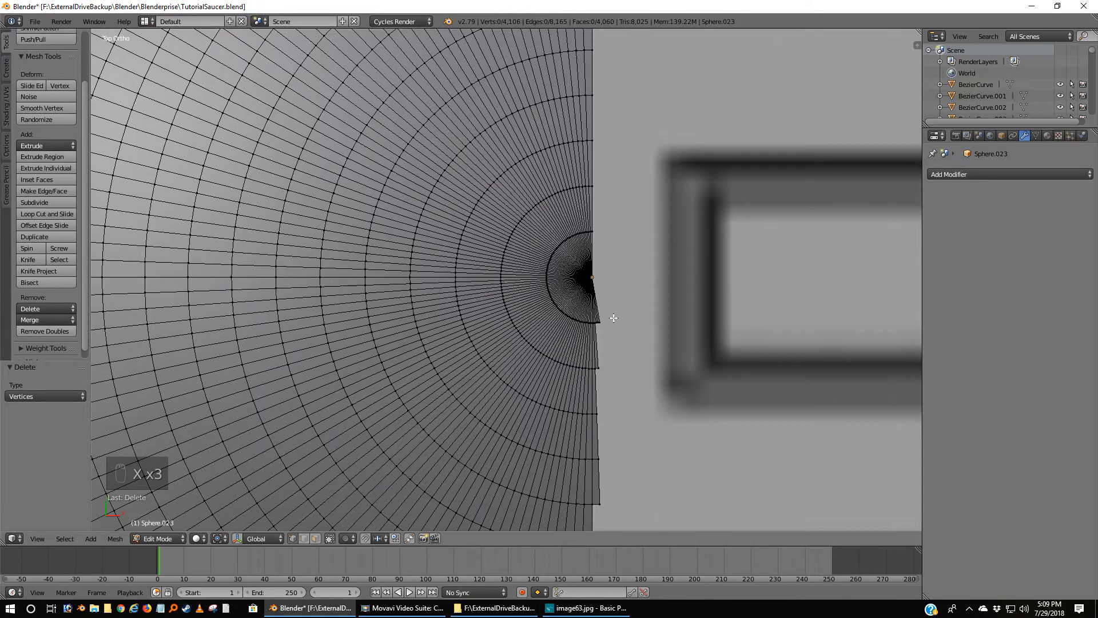
Delete the column of vertices protruding past the dome's flat edge on the lower side of its centre pole.
scroll(614, 313, "up", 3)
scroll(615, 310, "down", 4)
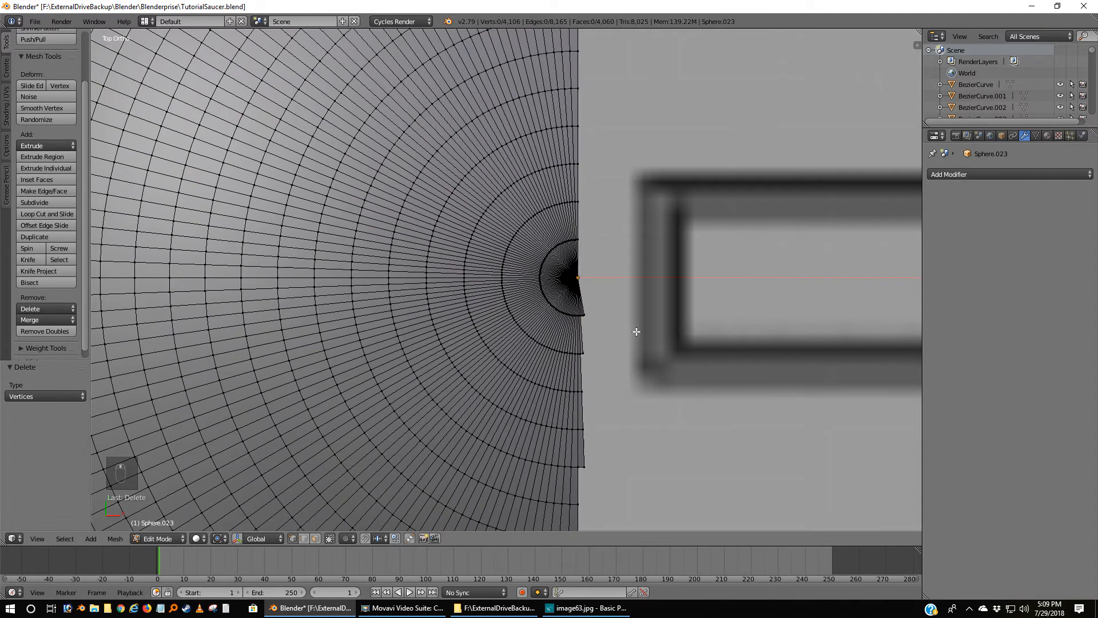
scroll(605, 386, "down", 2)
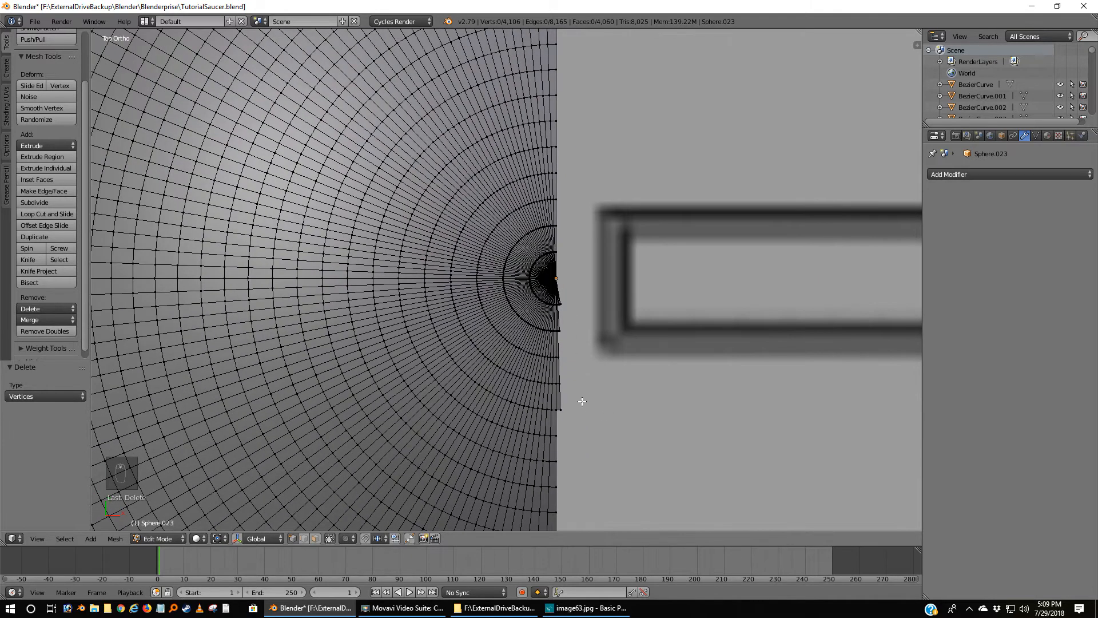
key("b")
left_click_drag(614, 436, 559, 274)
scroll(655, 373, "up", 3)
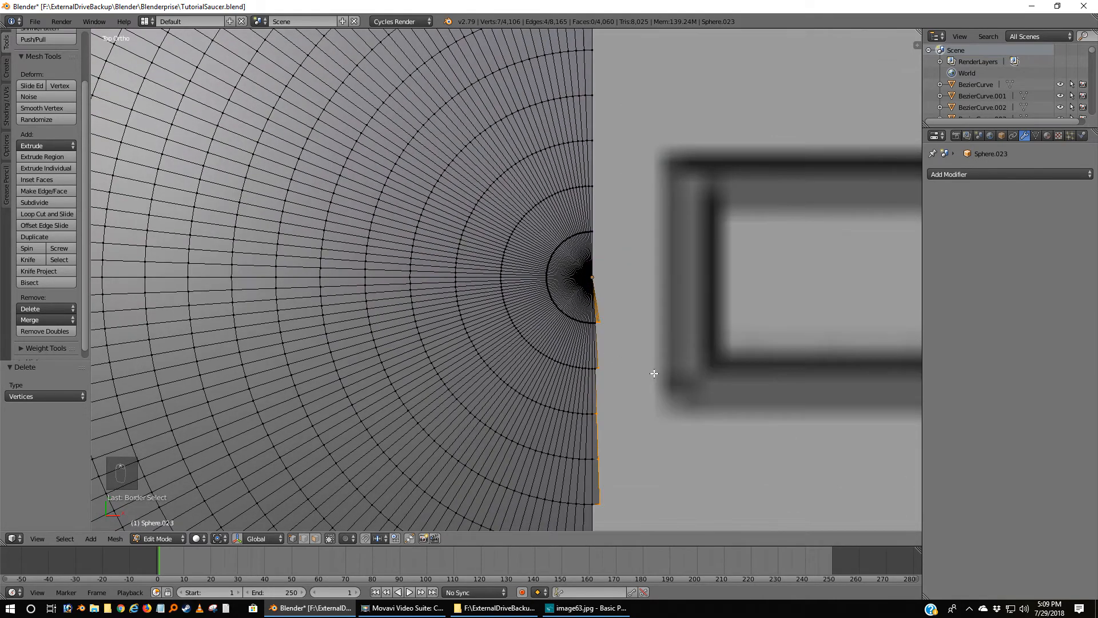
scroll(654, 372, "down", 1)
key("x")
left_click(654, 372)
Delete the remaining protruding vertices on the two innermost rings on the lower side of the dome's centre pole.
right_click(591, 358)
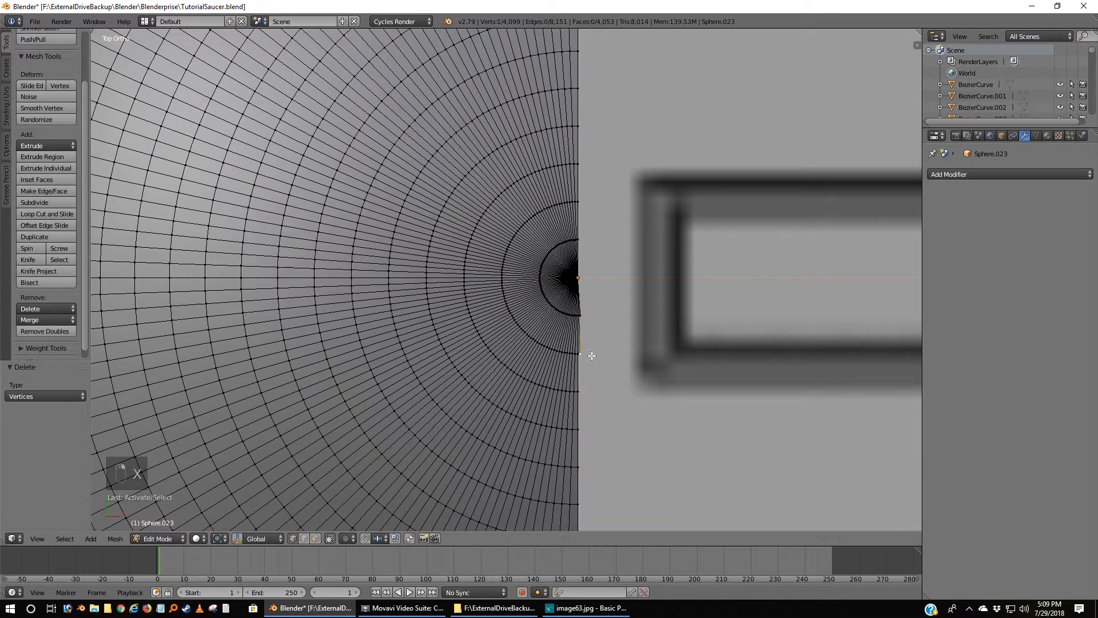
right_click(595, 314, "shift")
key("v")
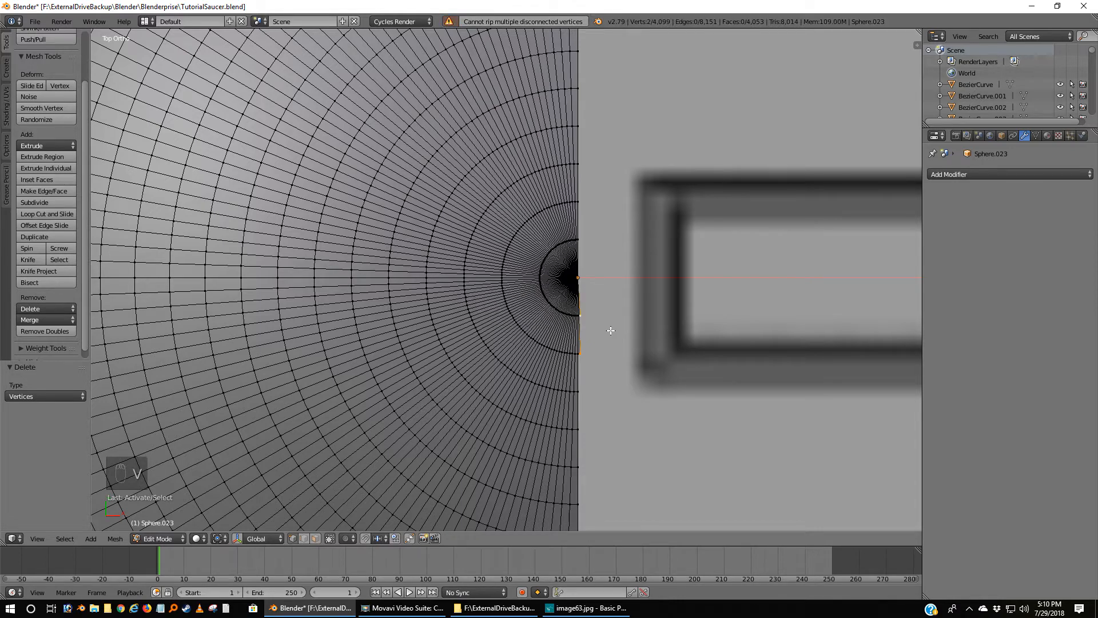
key("x")
left_click(609, 330)
key("x")
left_click(595, 318)
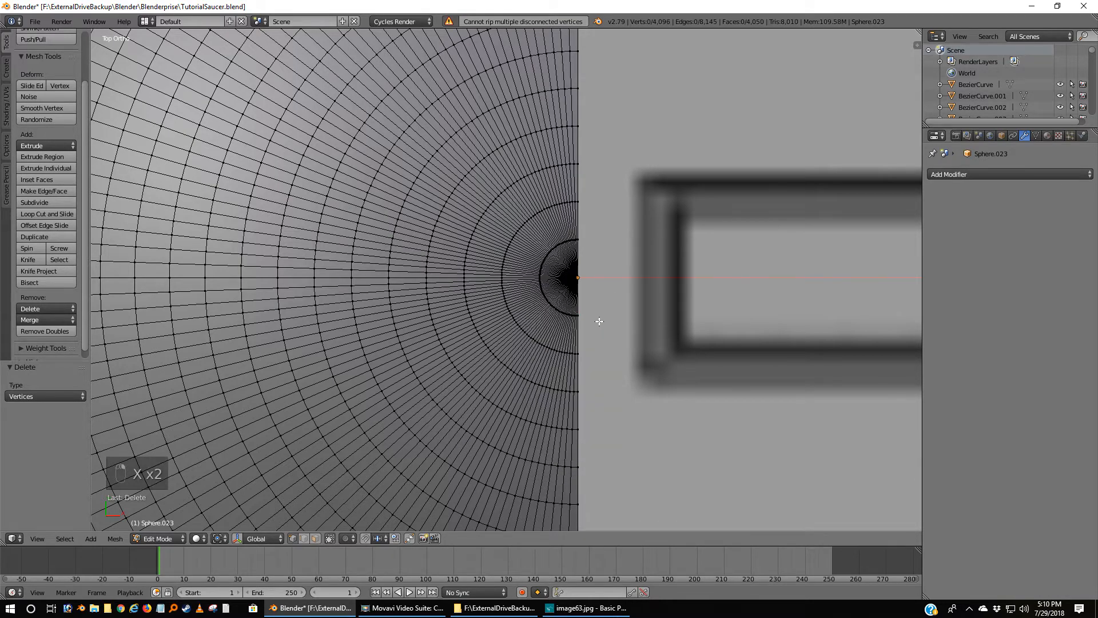
Select the vertex at the half dome's centre pole and snap the 3D cursor to it.
scroll(606, 316, "up", 3)
right_click(634, 278)
scroll(658, 299, "down", 7)
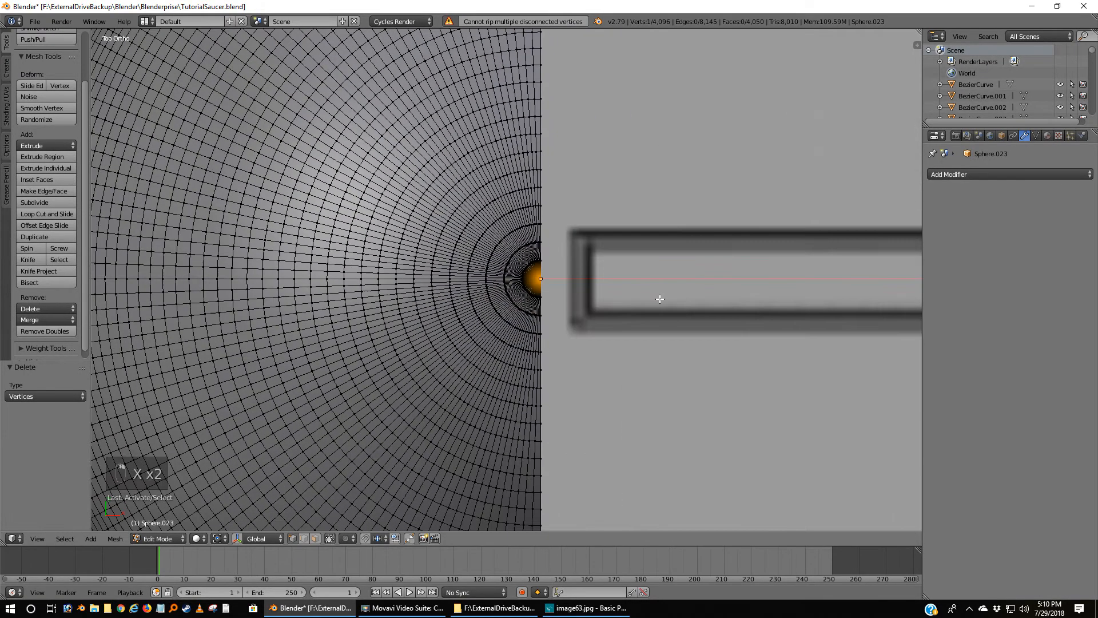
scroll(660, 298, "down", 5)
scroll(659, 298, "up", 5)
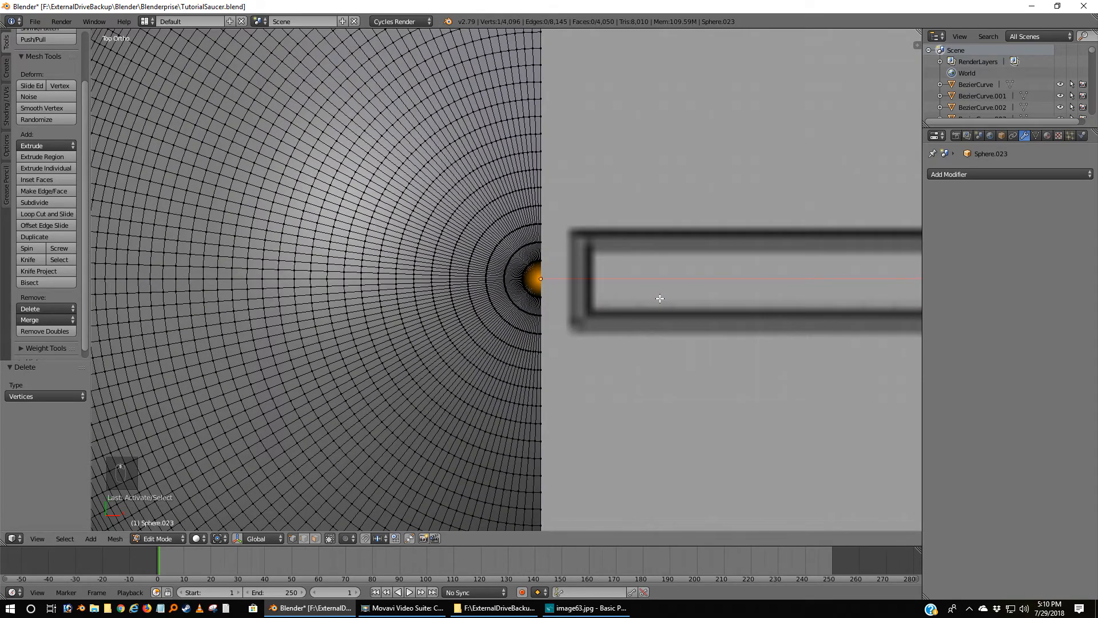
scroll(660, 298, "up", 3)
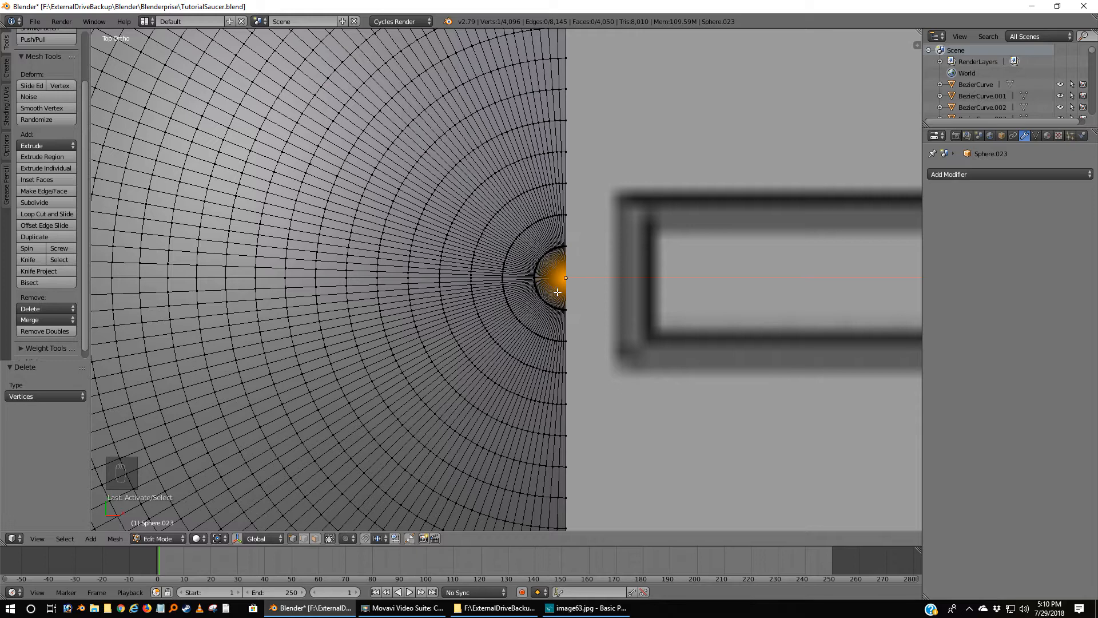
key("shift+s")
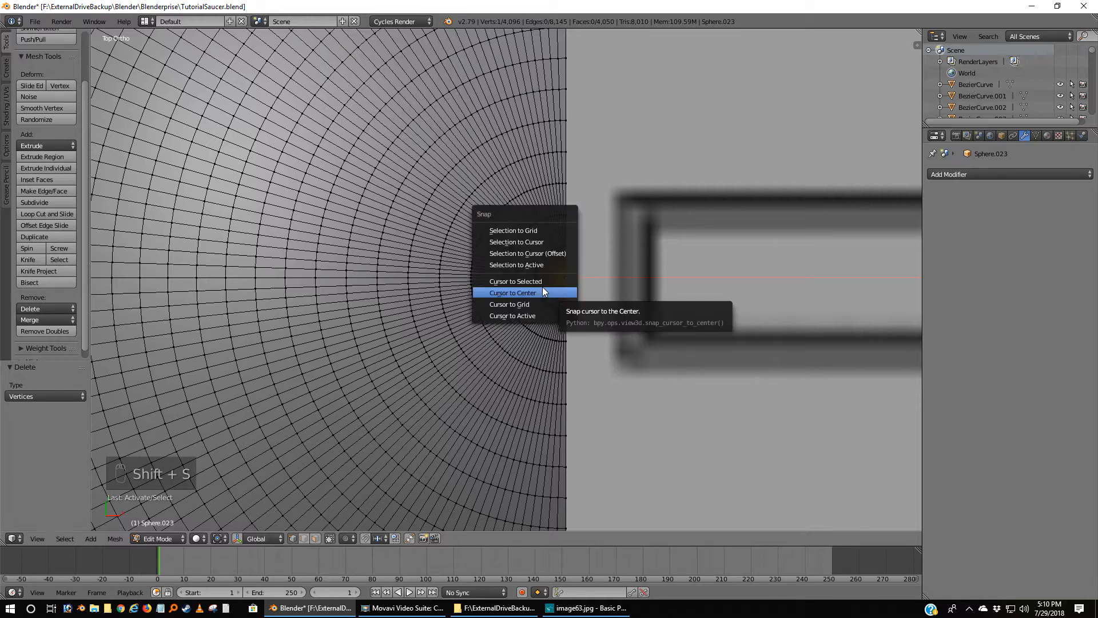
left_click(542, 281)
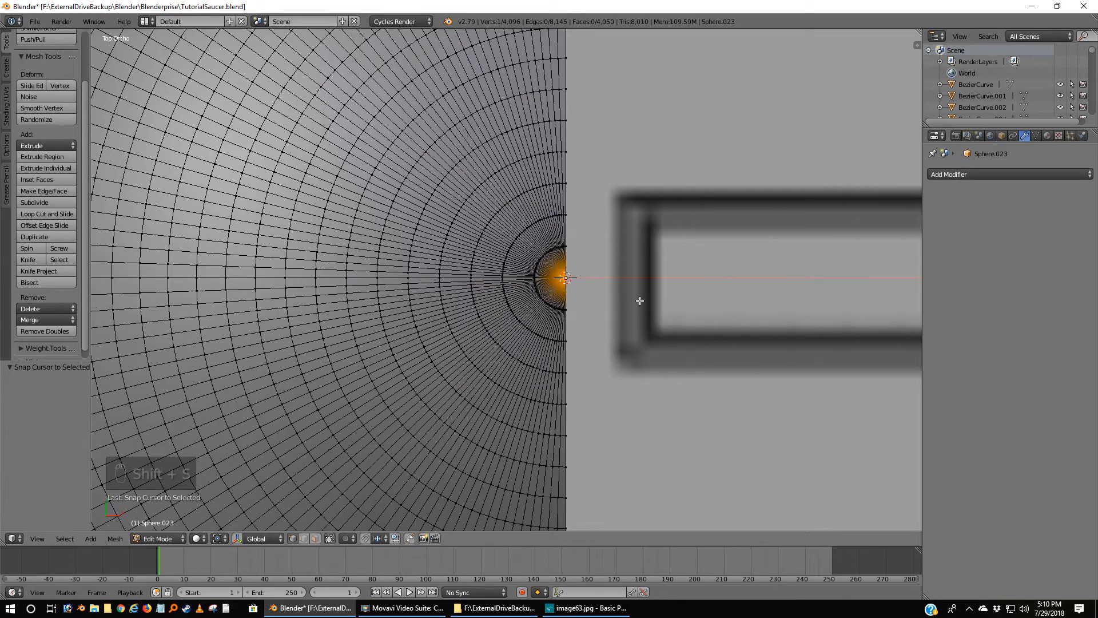
scroll(639, 304, "down", 1)
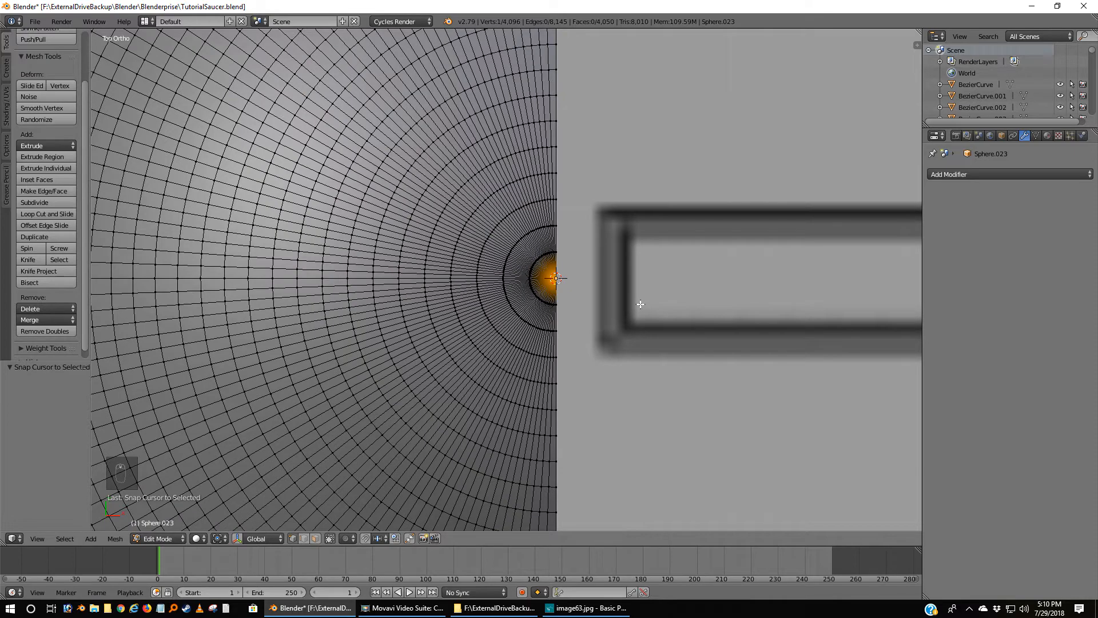
Show the half dome in wireframe, clear the selection, and examine its mesh and base edge against the rear-view blueprint and in 3D.
key("z")
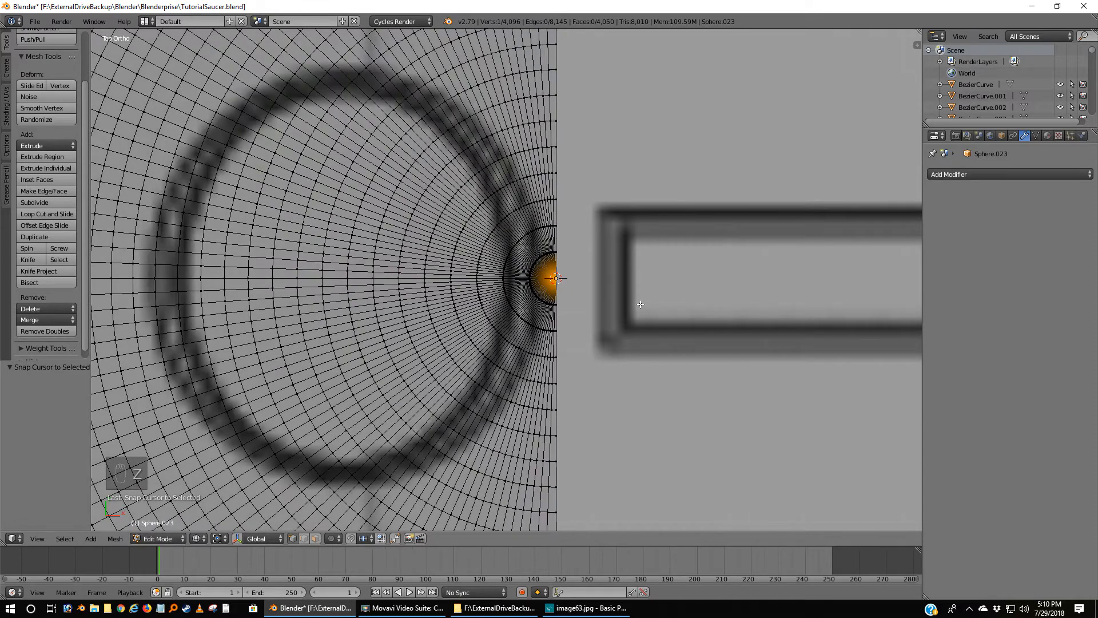
scroll(639, 304, "down", 5)
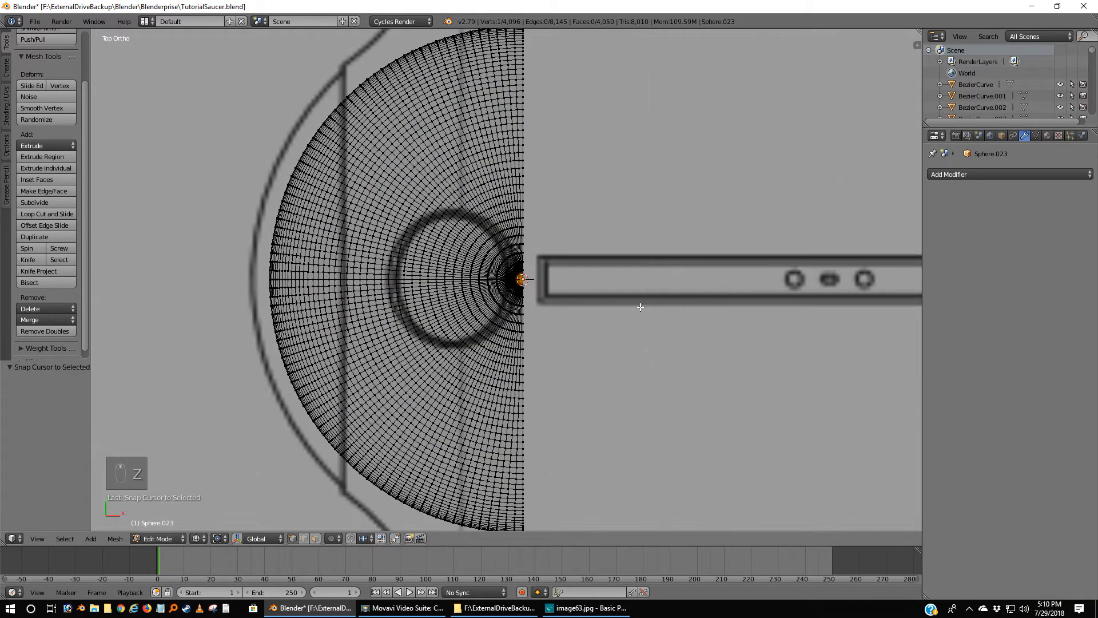
key("a")
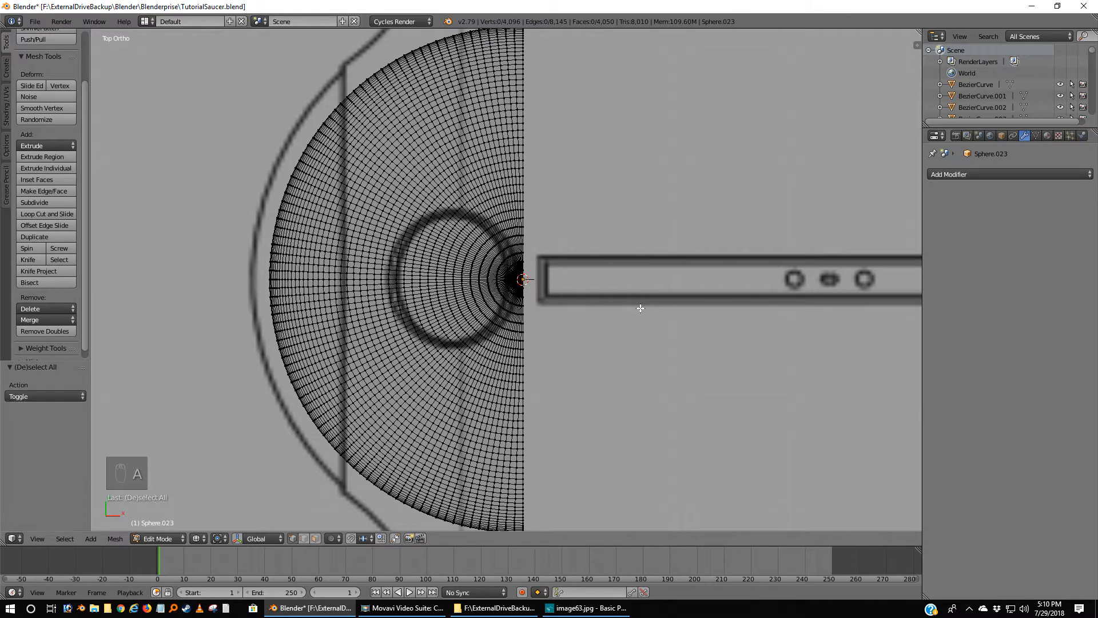
key("ctrl+KP_3")
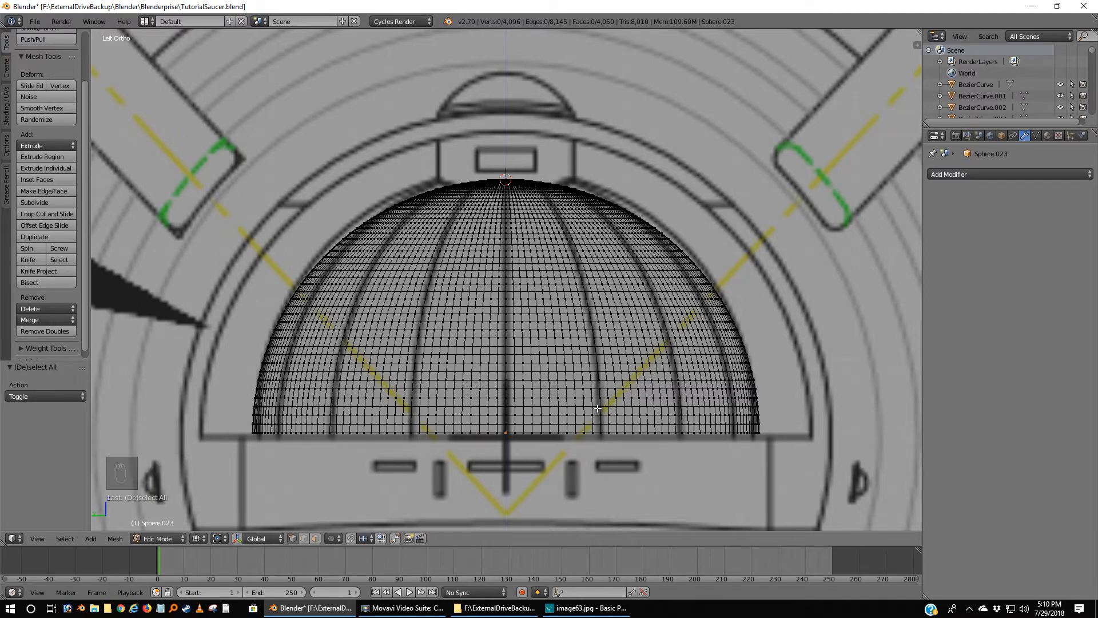
scroll(597, 418, "up", 2)
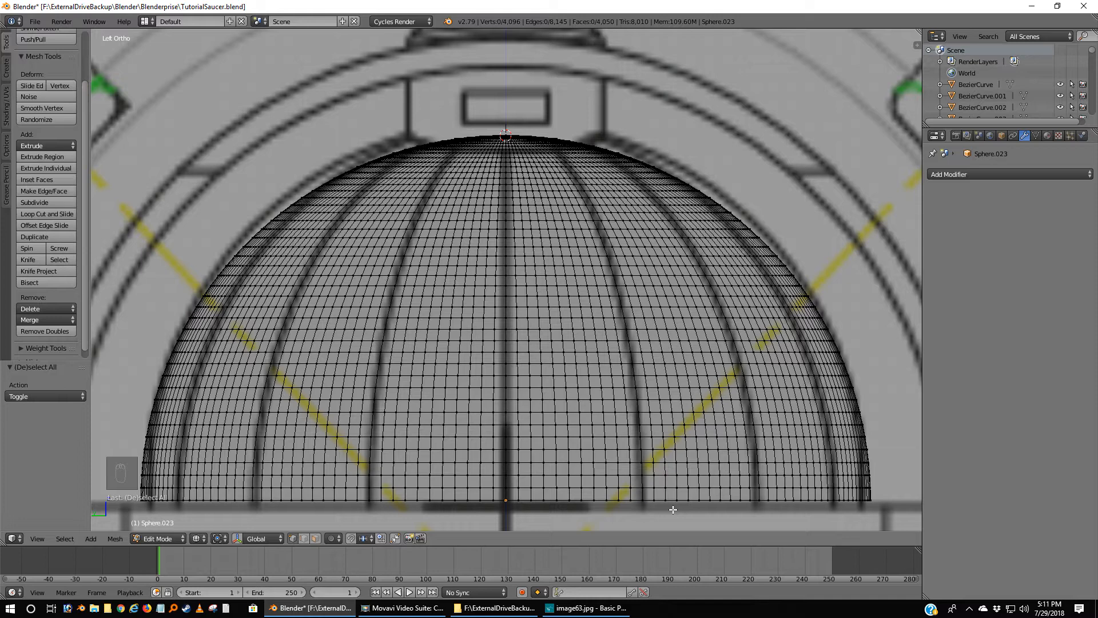
right_click(506, 500)
middle_click_drag(507, 508, 526, 36)
scroll(561, 343, "down", 5)
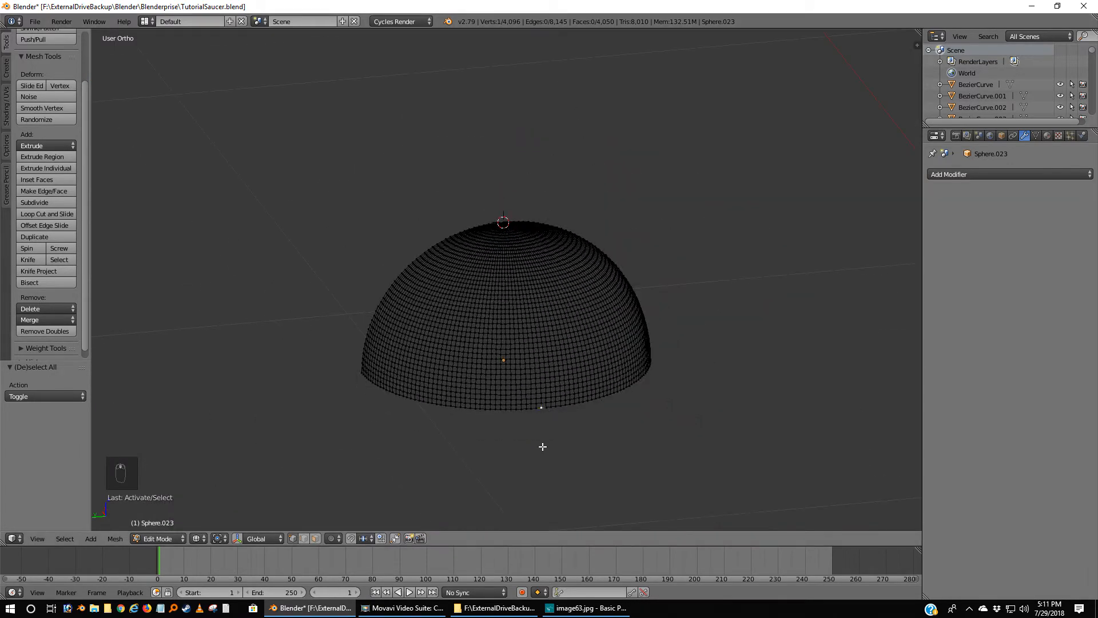
scroll(547, 423, "up", 2)
scroll(531, 353, "up", 3)
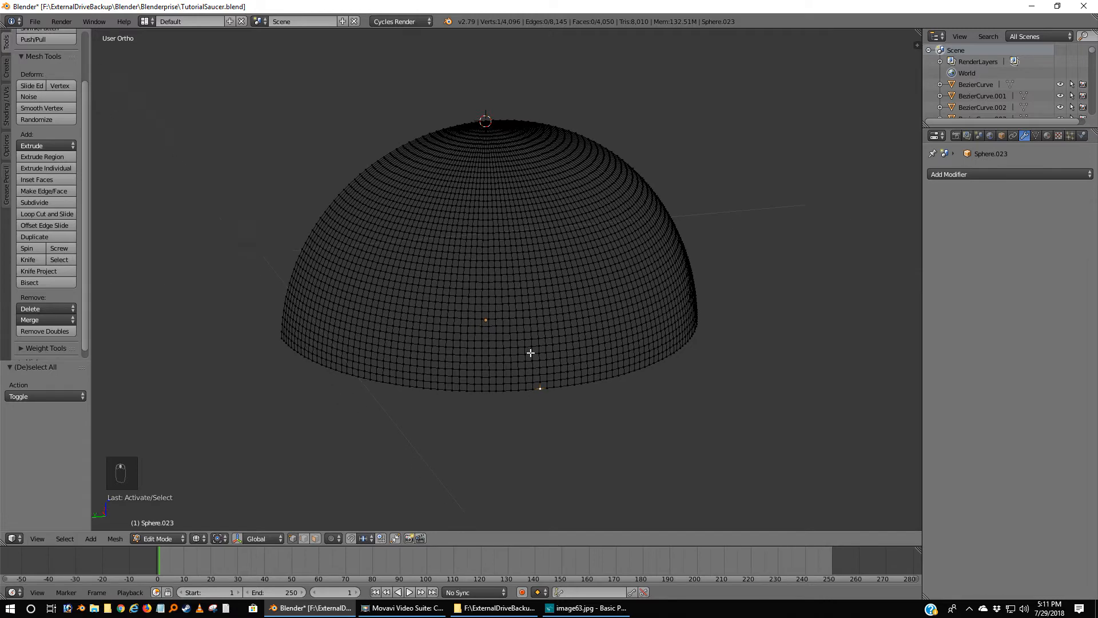
middle_click_drag(590, 280, 600, 341, "shift")
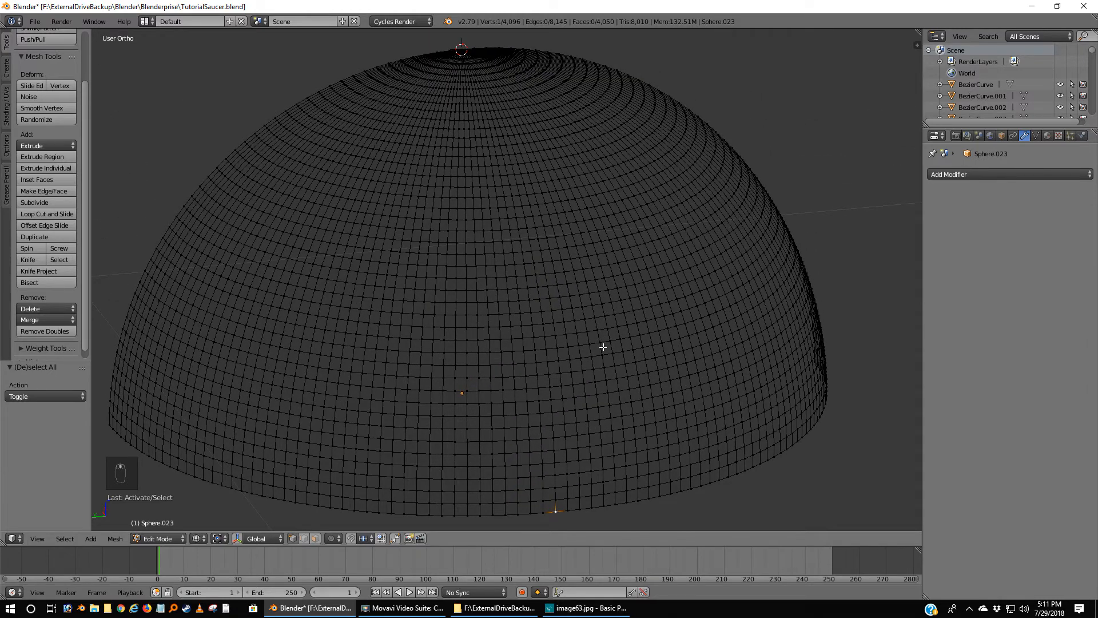
Duplicate the half dome in place as an object and scale the copy to 0.986, using Bounding Box Center as the pivot point.
key("Tab")
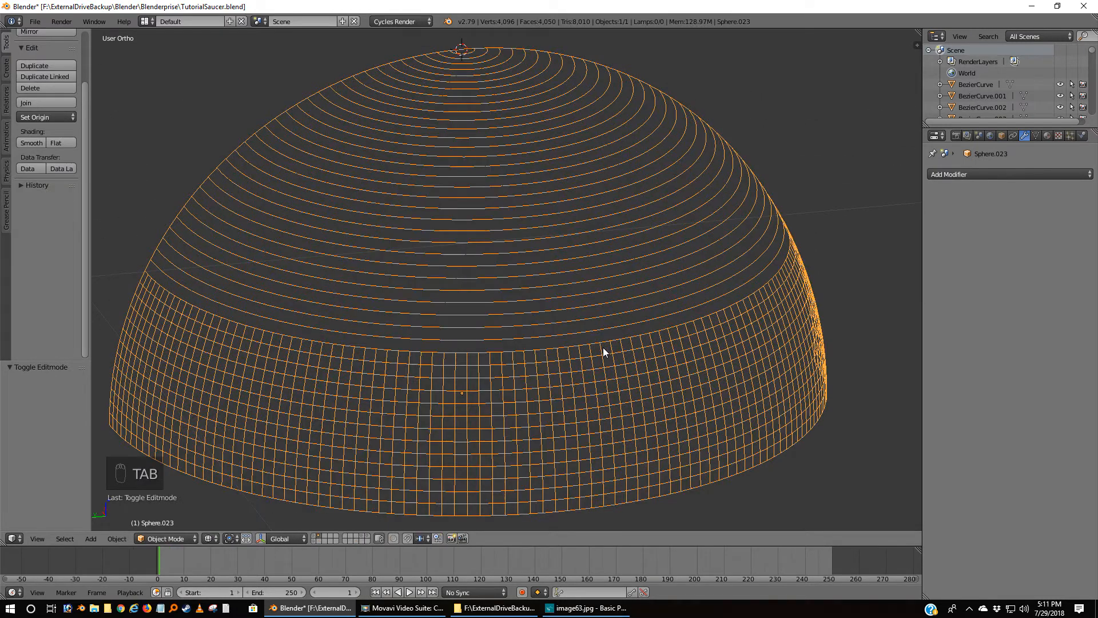
key("KP_7")
scroll(594, 303, "down", 4)
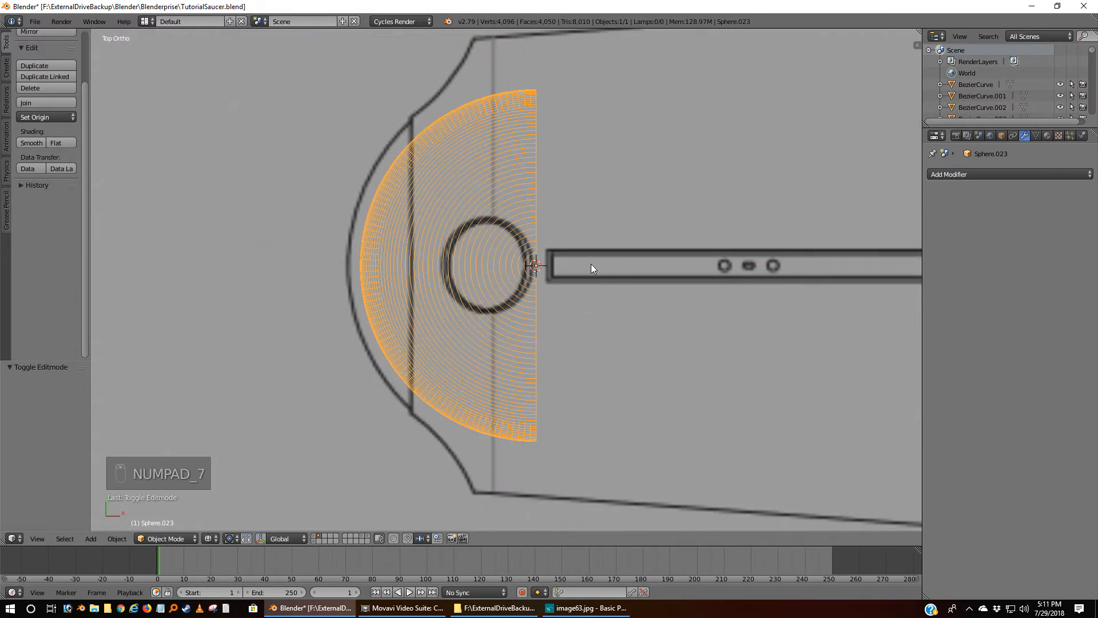
key("shift+d")
right_click(526, 272)
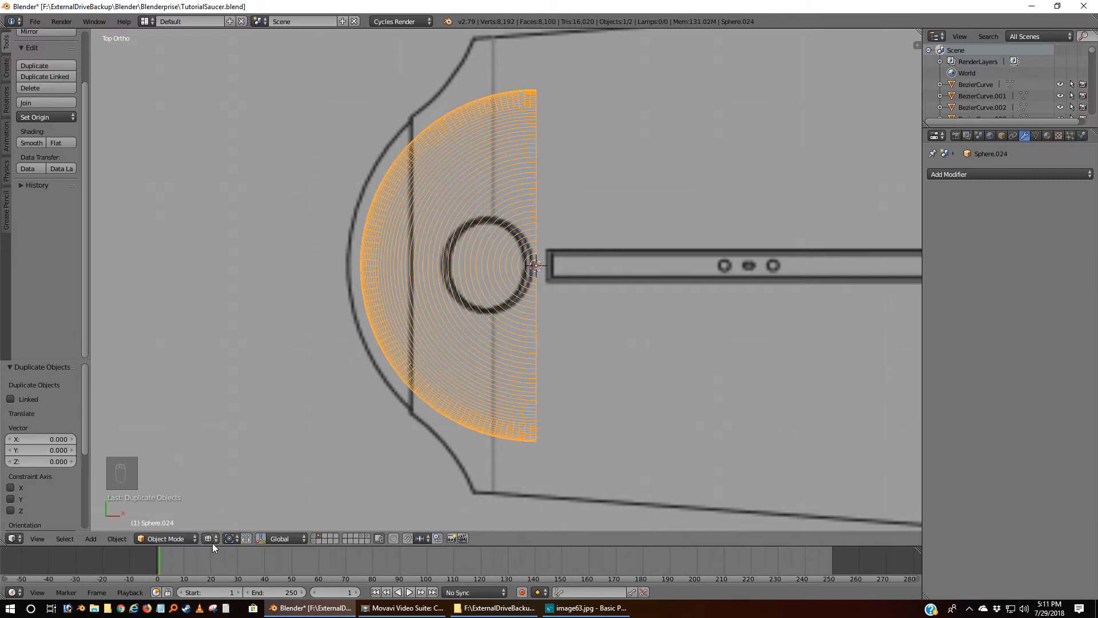
left_click(231, 538)
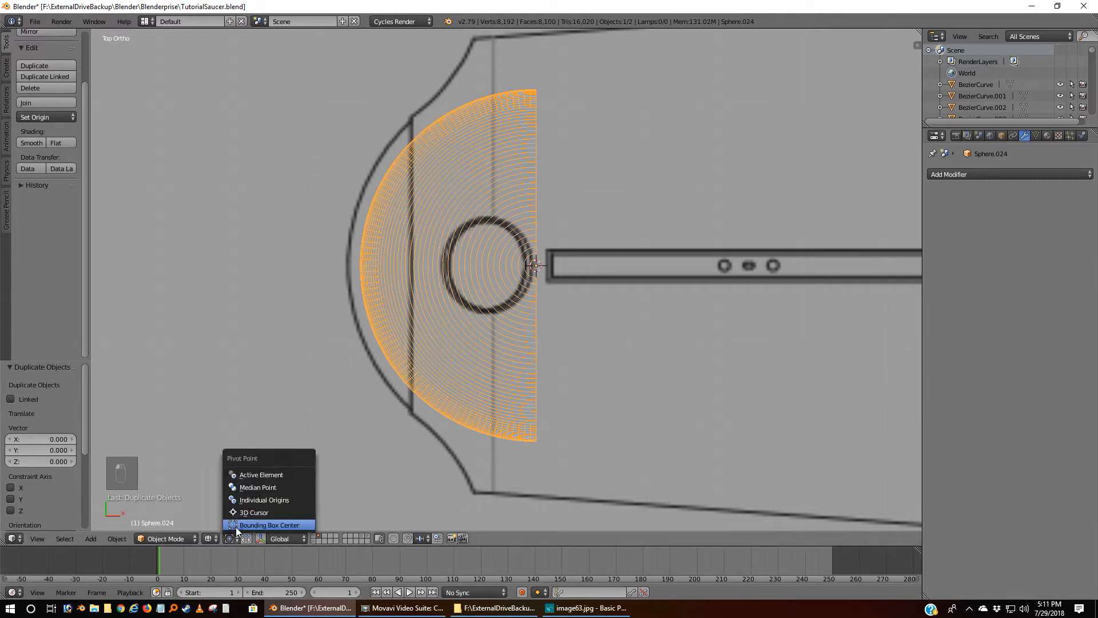
left_click(237, 525)
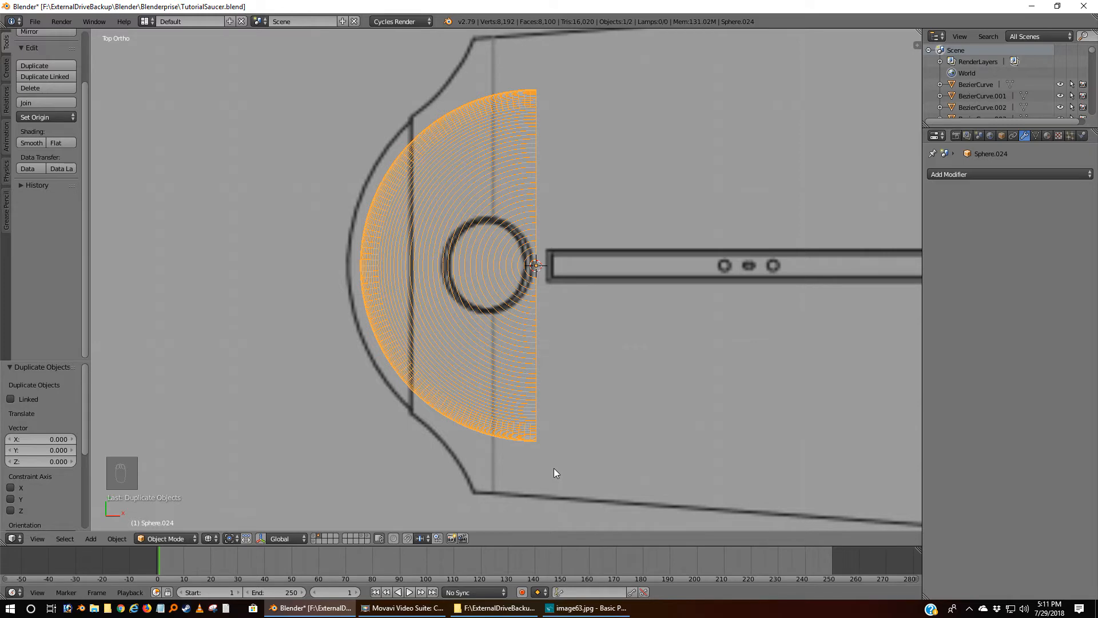
key("s")
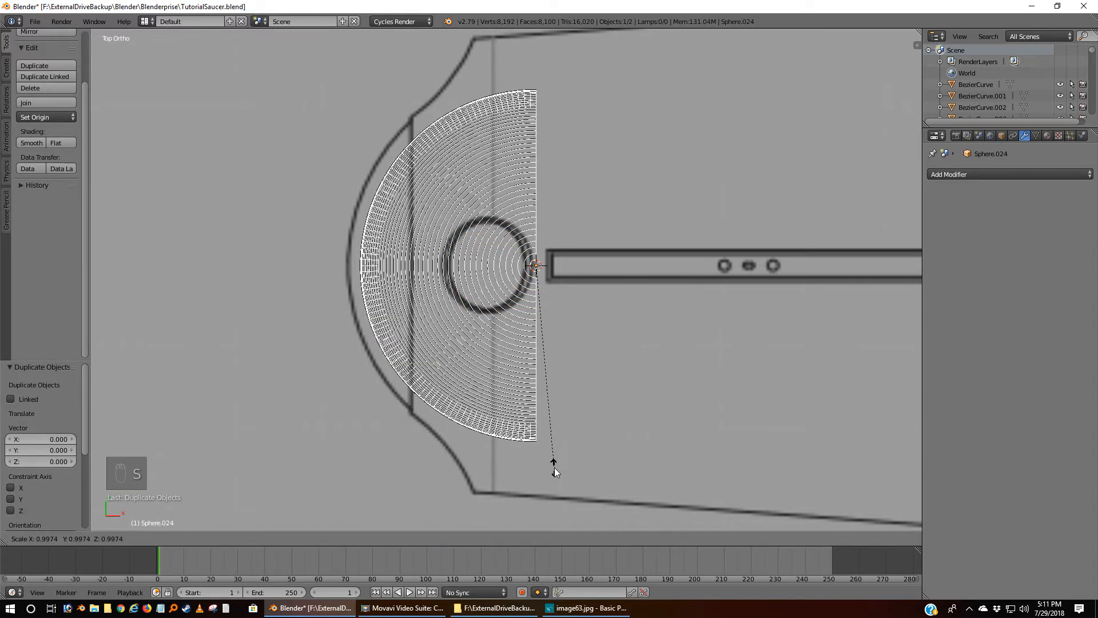
left_click(554, 466)
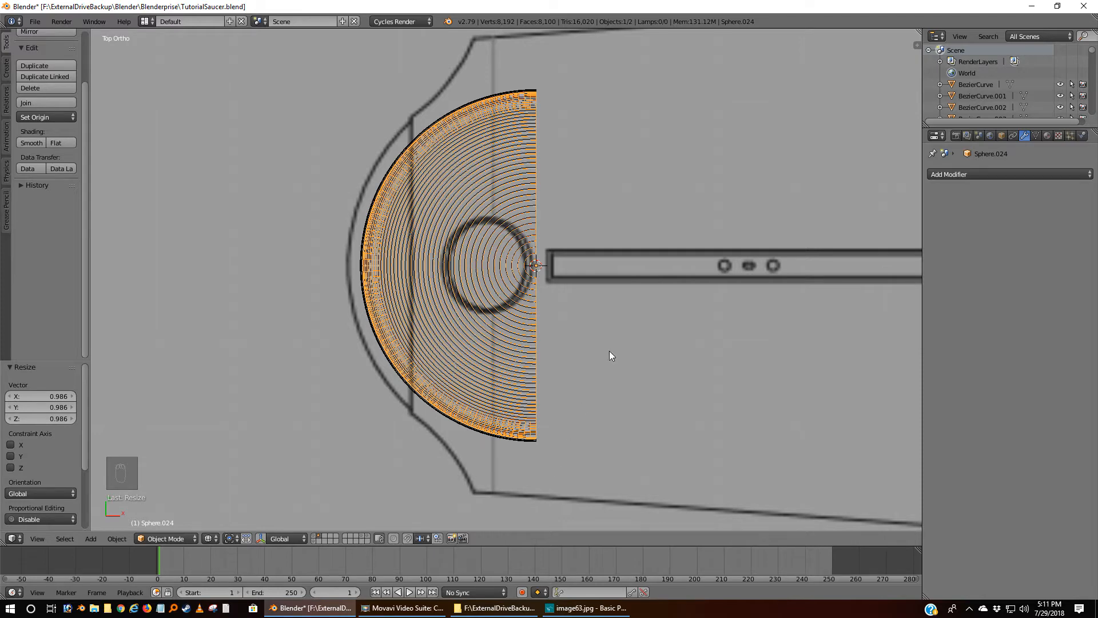
Move the scaled-down dome copy to the third layer.
key("KP_1")
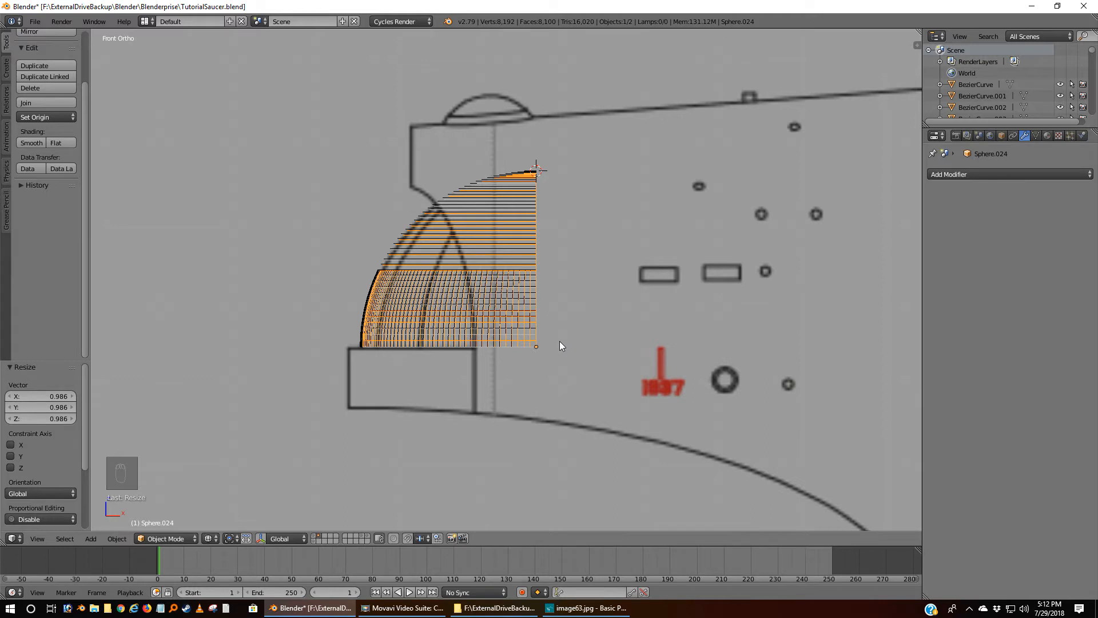
key("m")
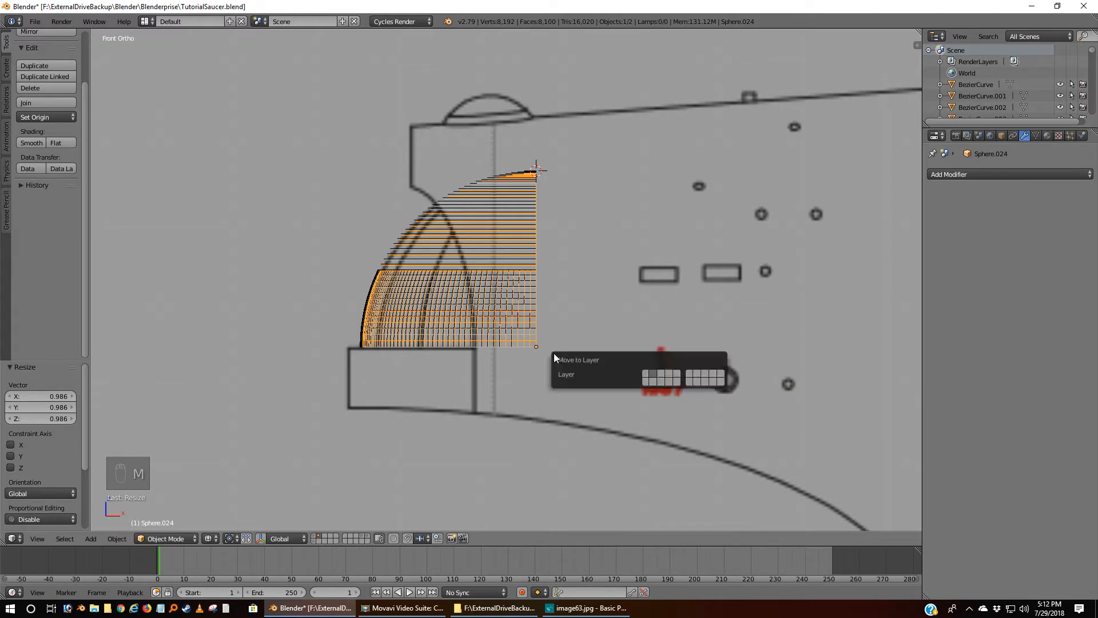
left_click(662, 375)
In the original dome's mesh, select the vertical centre edge loop and the loop along the blueprint's next rib line to its right.
right_click(421, 272)
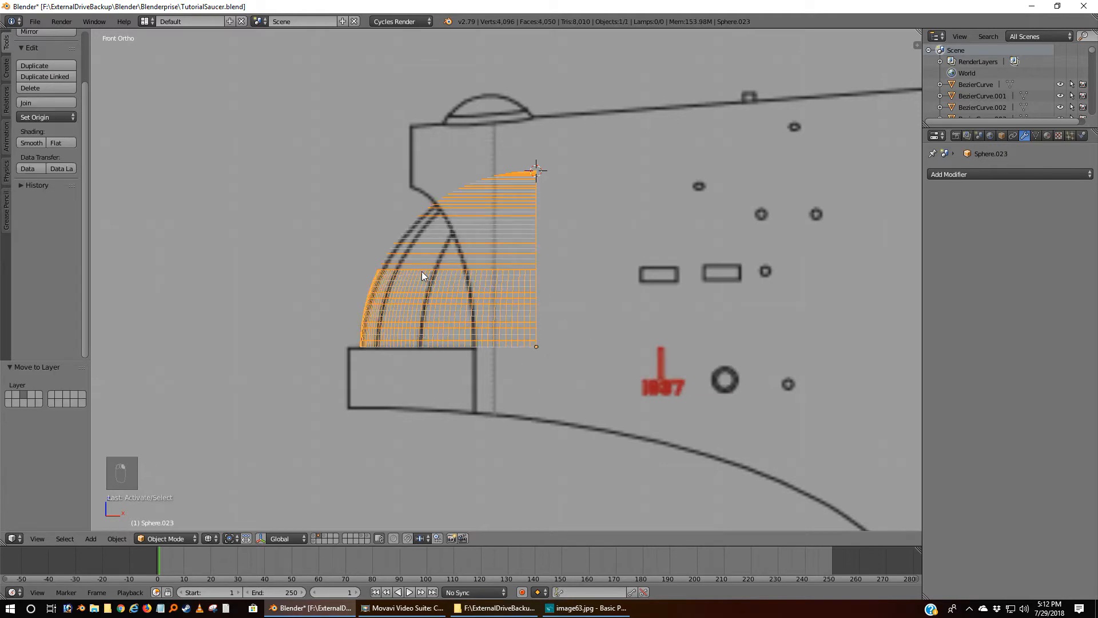
key("KP_7")
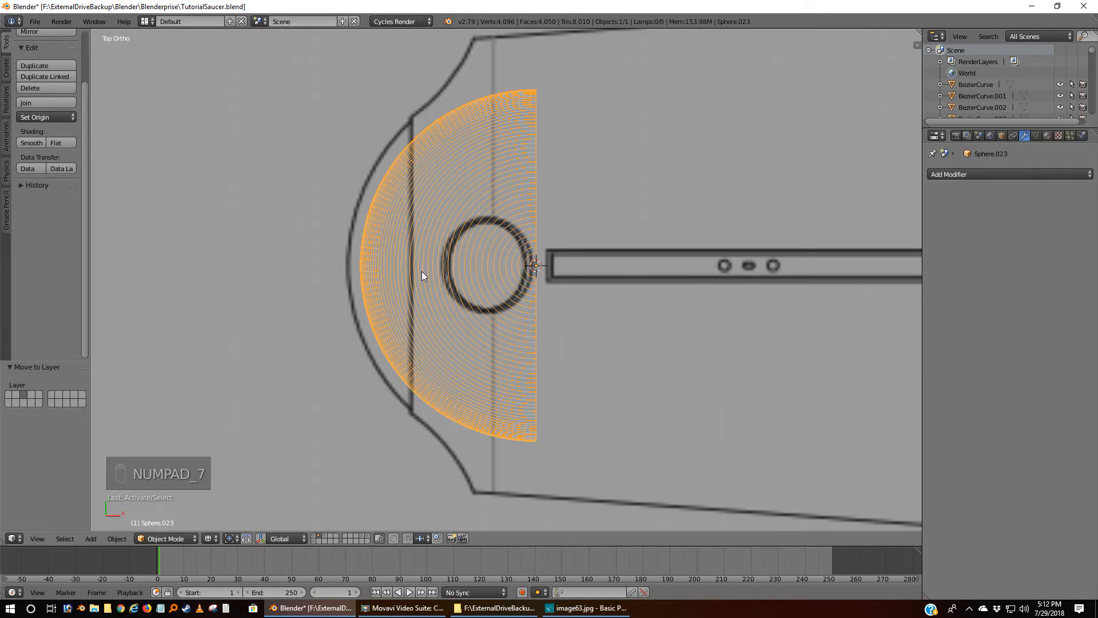
key("Tab")
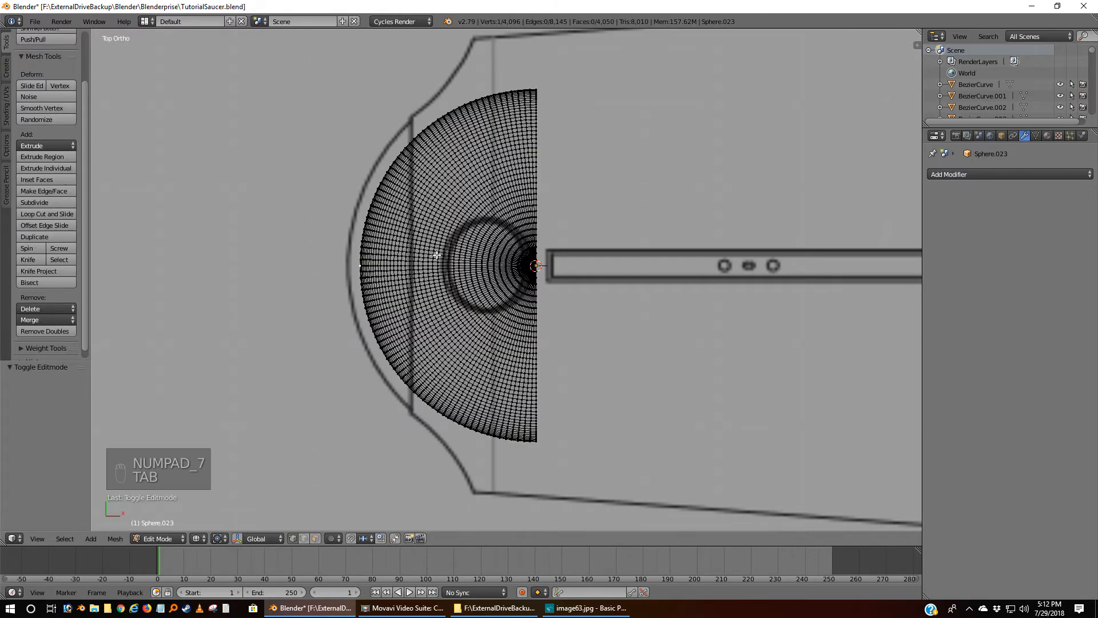
key("ctrl+KP_3")
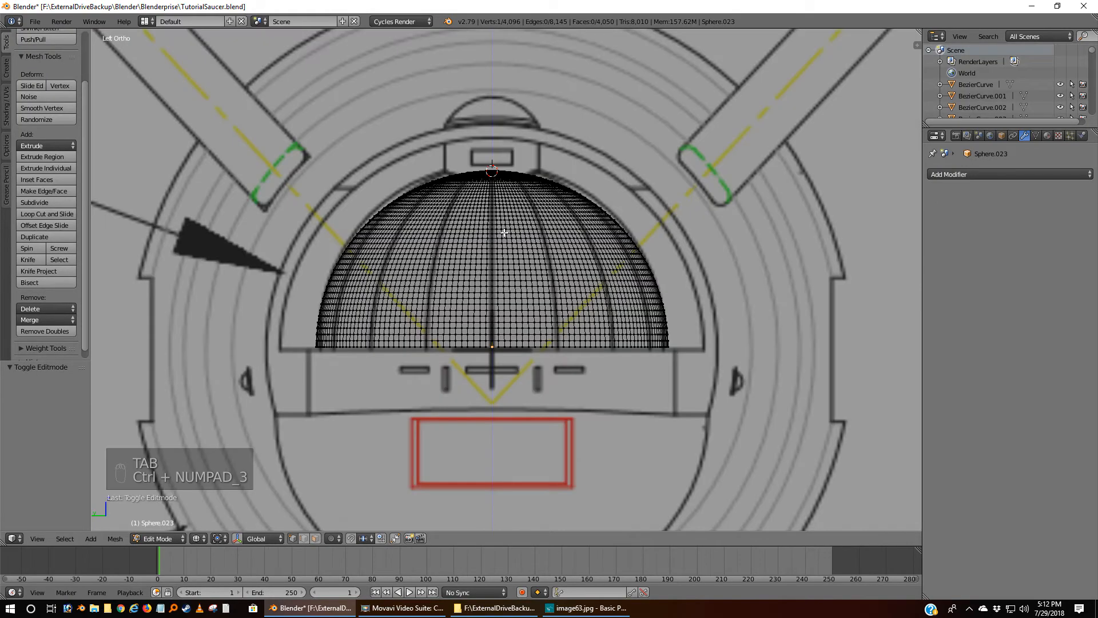
scroll(503, 273, "up", 4)
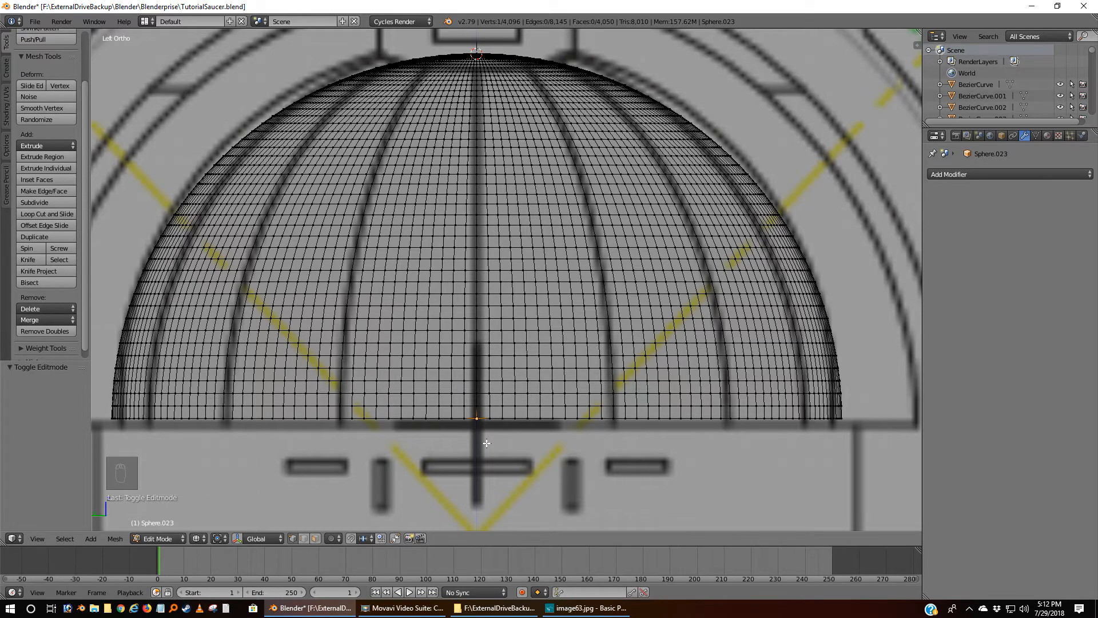
key("a")
key("a")
key("a")
key("a")
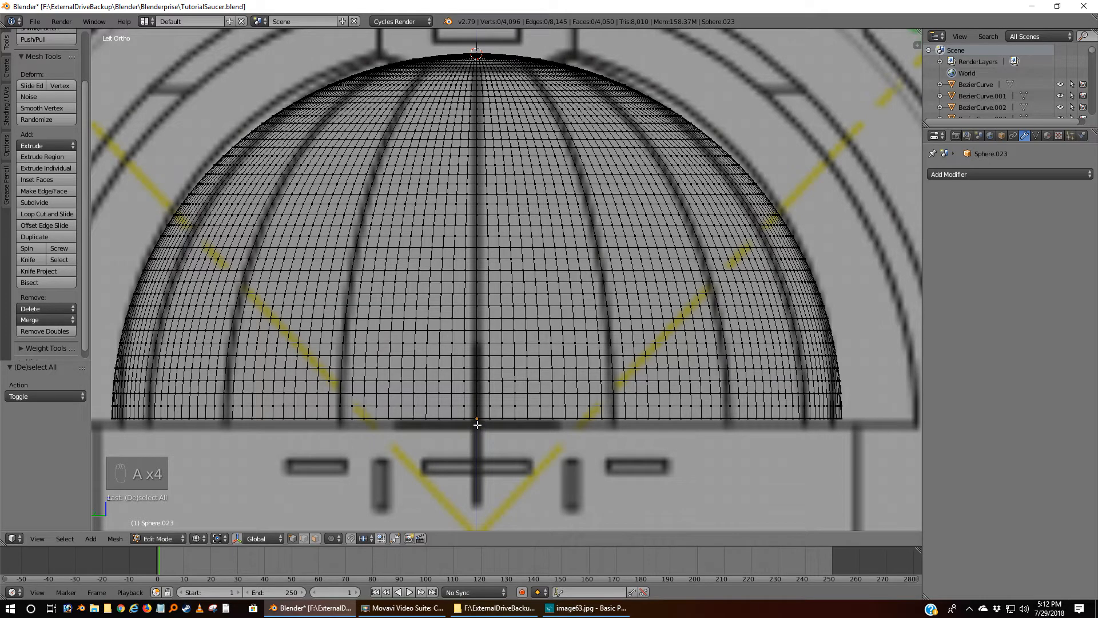
right_click(478, 419)
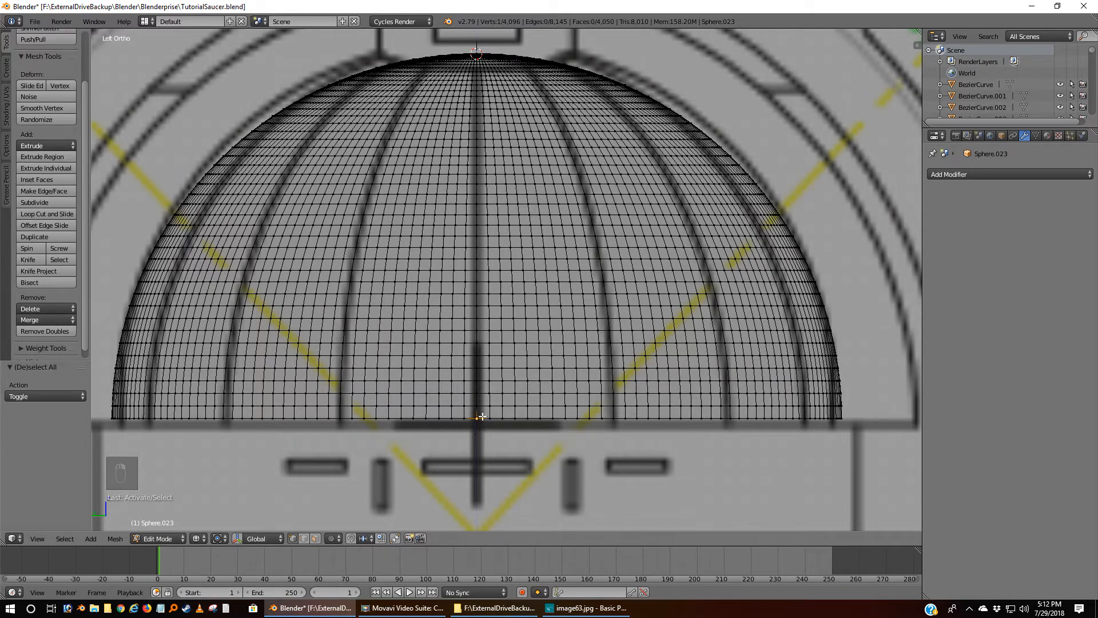
right_click(477, 407, "alt")
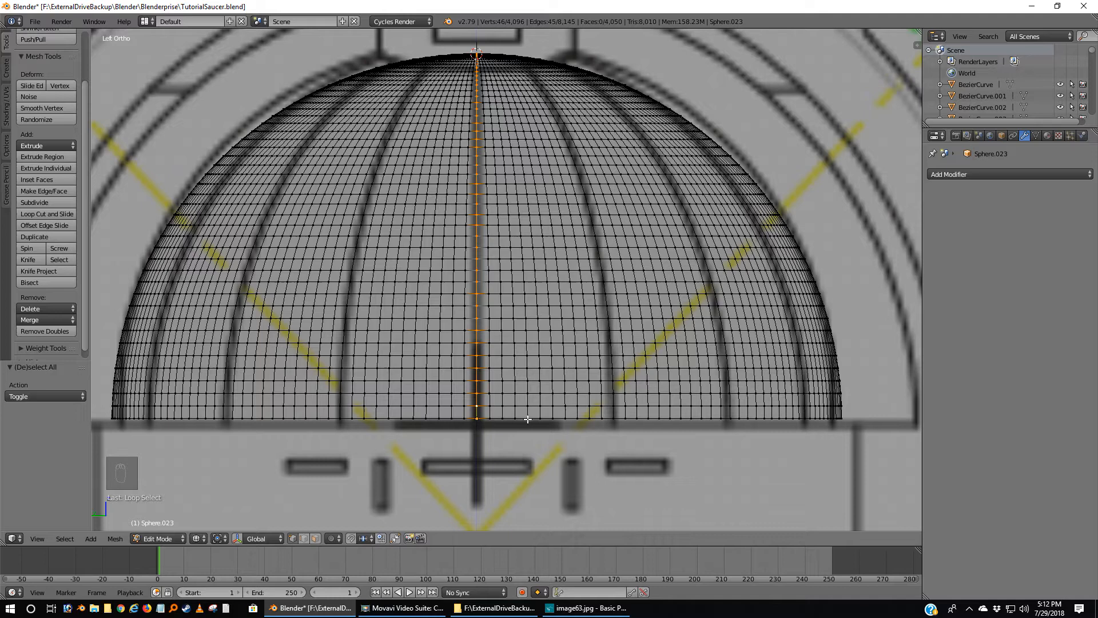
right_click(602, 422, "shift")
right_click(602, 406, "alt+shift")
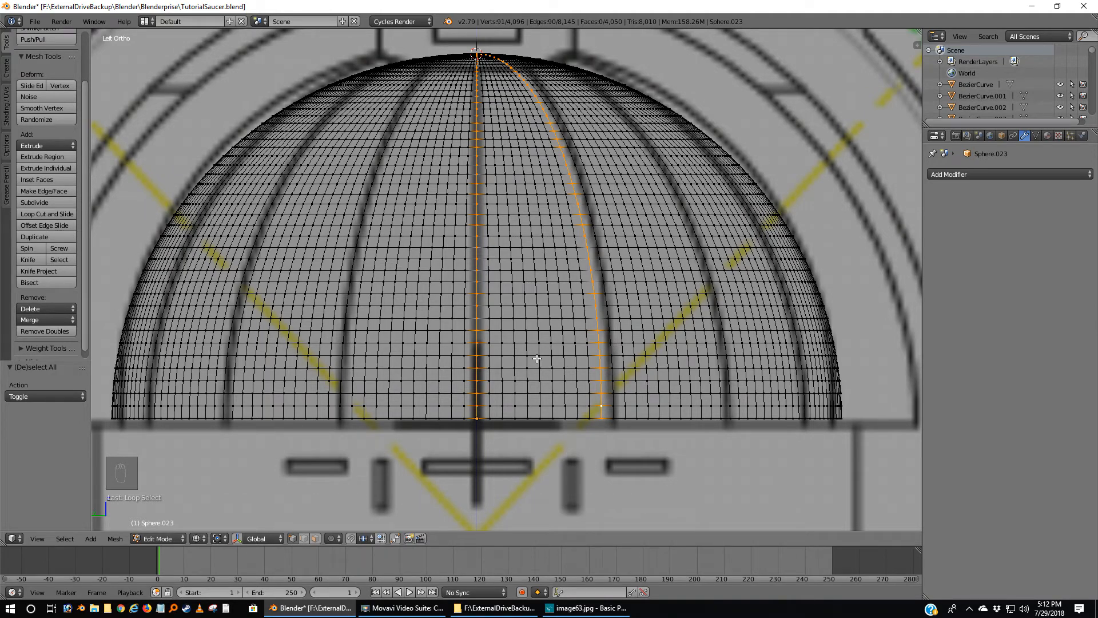
Circle-select the lower and middle vertices of the dome segment between the two selected edge loops.
key("c")
mouse_move(503, 428)
left_mouse_down()
mouse_move(496, 389)
mouse_move(573, 419)
mouse_move(572, 366)
mouse_move(546, 400)
mouse_move(518, 326)
mouse_move(508, 373)
mouse_move(515, 171)
mouse_move(498, 197)
mouse_move(503, 109)
mouse_move(521, 137)
mouse_move(537, 349)
mouse_move(570, 340)
mouse_move(555, 175)
mouse_move(525, 131)
left_mouse_up()
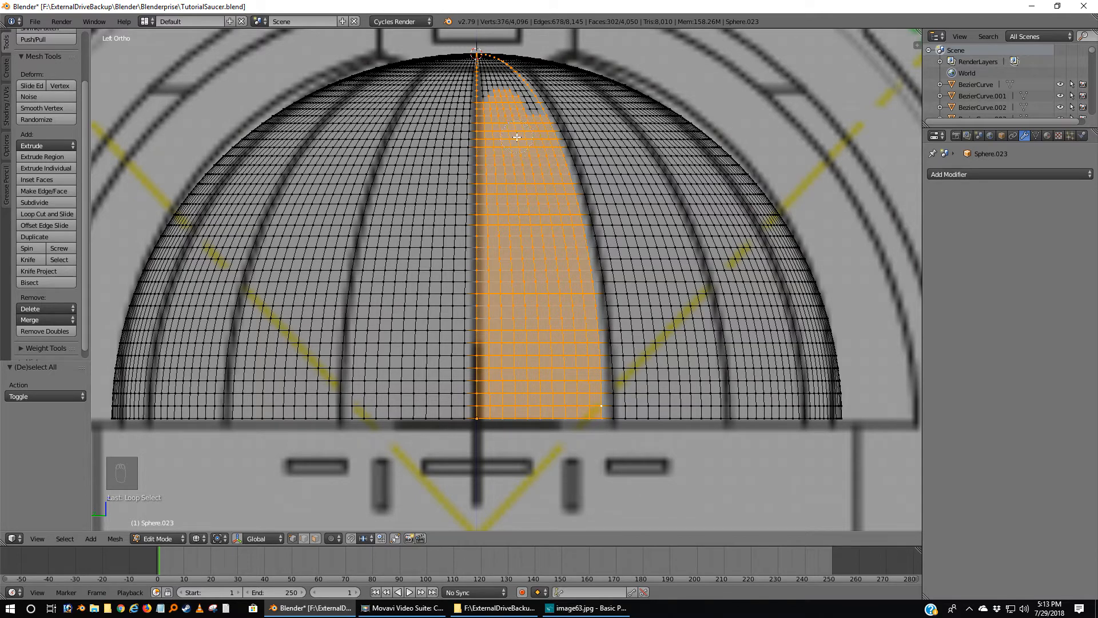
right_click(517, 138)
Circle-select the upper vertices of the dome segment between the two selected edge loops in the left view.
middle_click_drag(519, 138, 479, 396, "shift")
scroll(479, 394, "up", 7)
middle_click_drag(364, 516, 439, 207, "shift")
key("c")
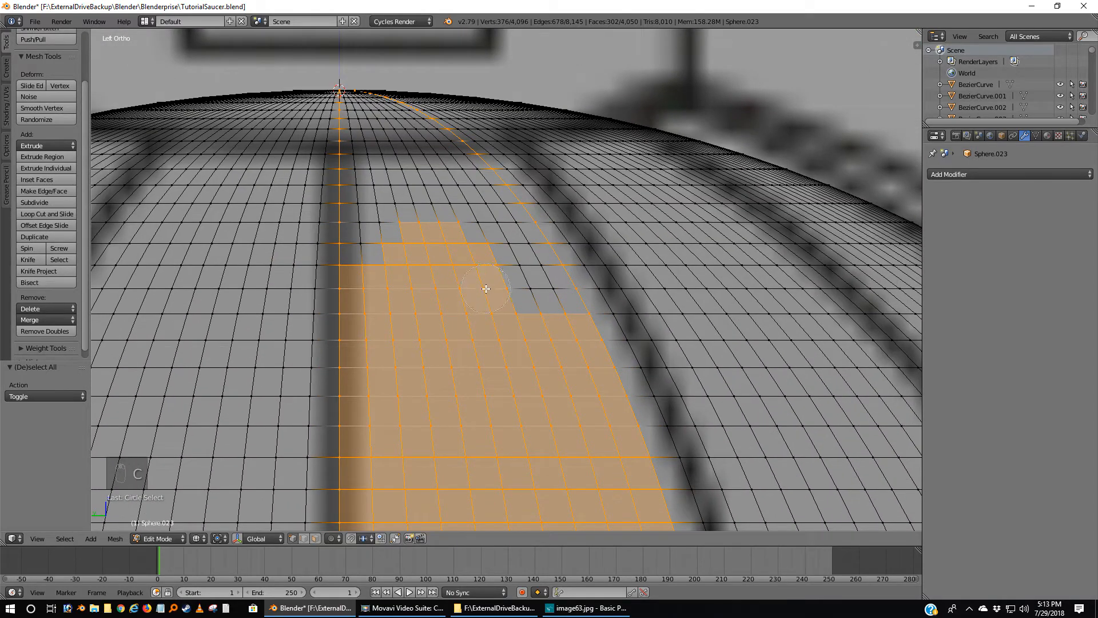
mouse_move(526, 298)
left_mouse_down()
mouse_move(493, 215)
mouse_move(435, 153)
mouse_move(437, 216)
mouse_move(400, 171)
mouse_move(394, 274)
mouse_move(366, 240)
mouse_move(369, 157)
mouse_move(382, 136)
mouse_move(423, 150)
mouse_move(428, 133)
mouse_move(385, 115)
mouse_move(380, 139)
mouse_move(404, 121)
mouse_move(353, 107)
mouse_move(367, 137)
left_mouse_up()
middle_click_drag(368, 131, 390, 279, "shift")
scroll(385, 298, "up", 5)
middle_click_drag(305, 296, 419, 366, "shift")
From the top view, circle-select the segment's remaining vertices ring by ring up to the dome's pole.
key("KP_7")
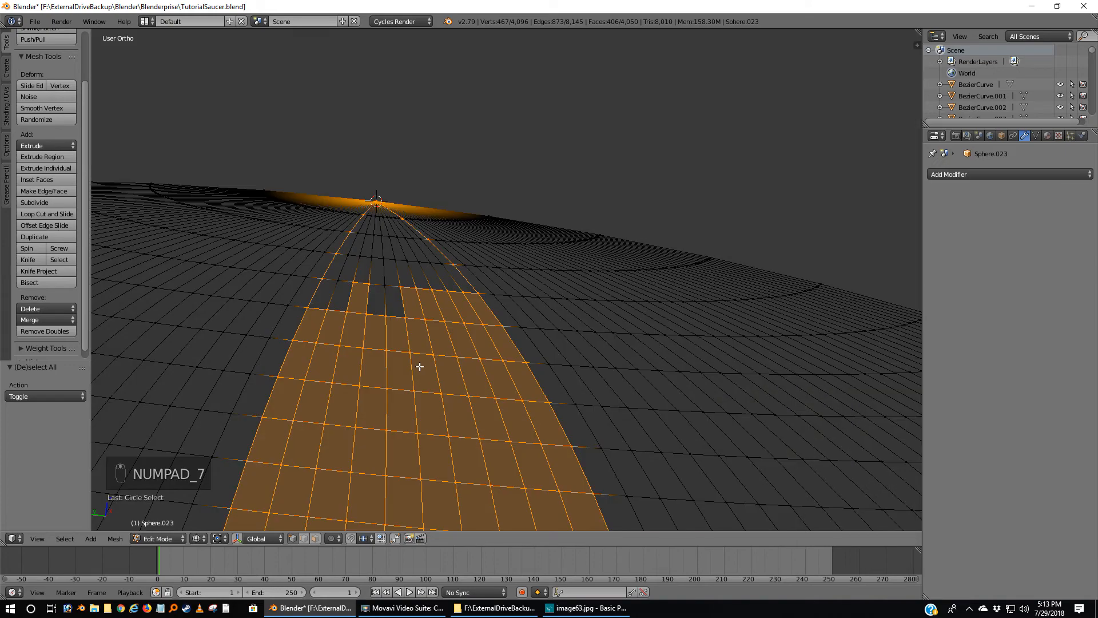
middle_click_drag(575, 161, 348, 265, "shift")
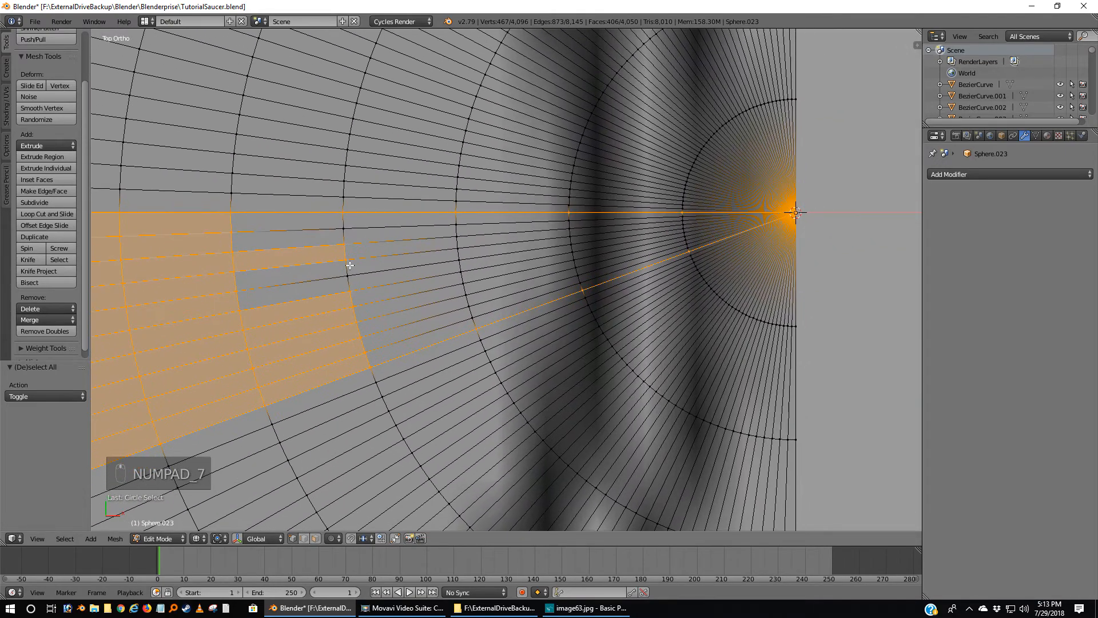
scroll(321, 270, "down", 1)
key("c")
left_click(371, 238)
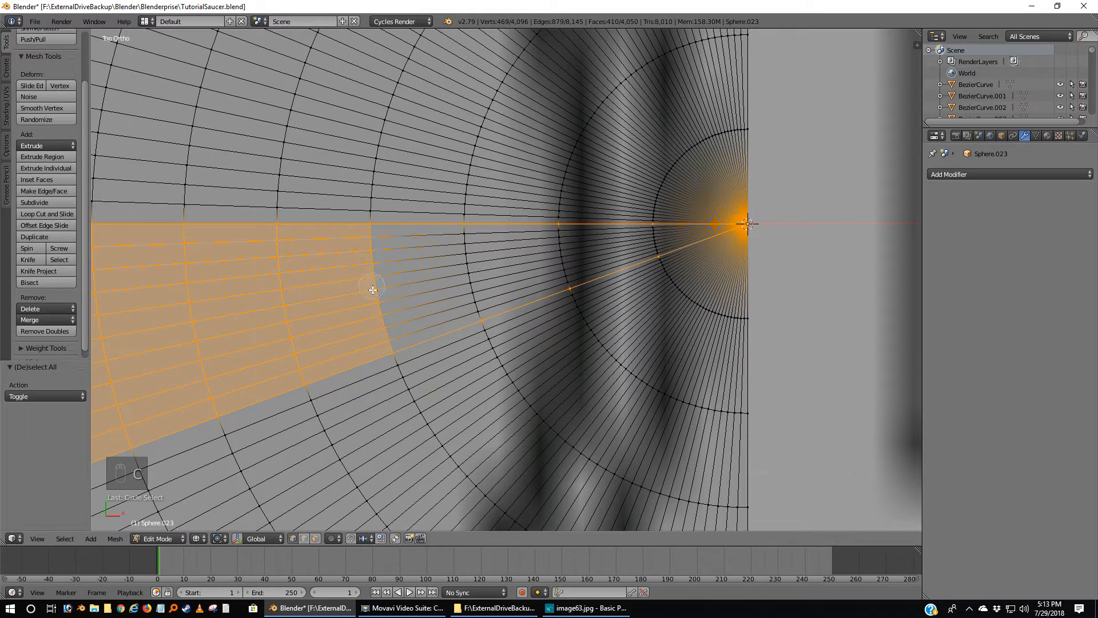
left_click(463, 242)
left_click_drag(463, 242, 480, 299)
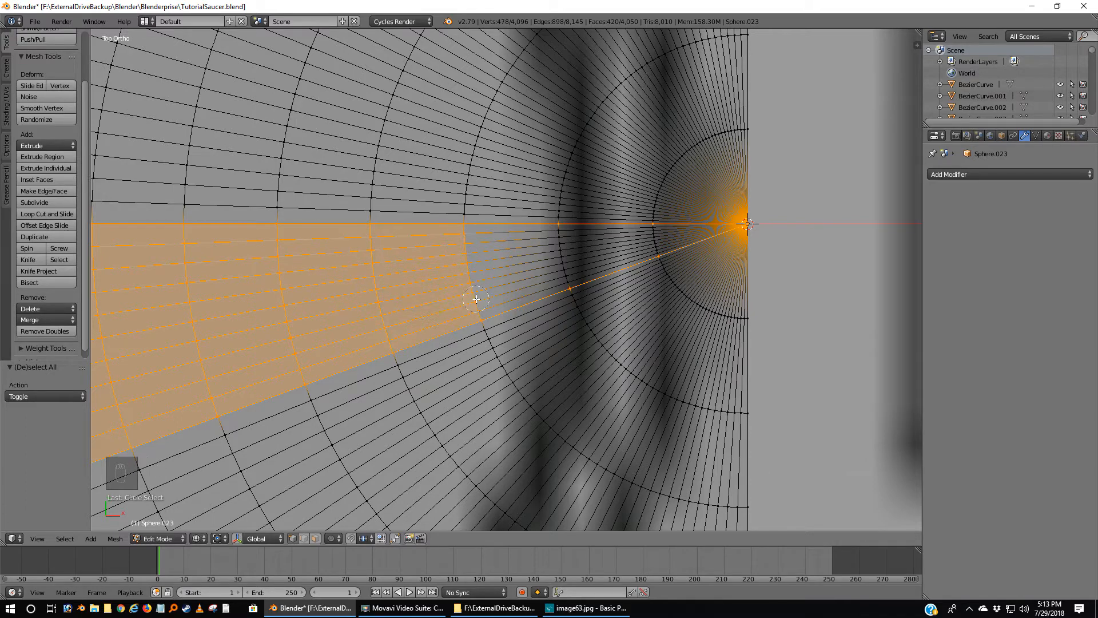
left_click_drag(566, 235, 569, 270)
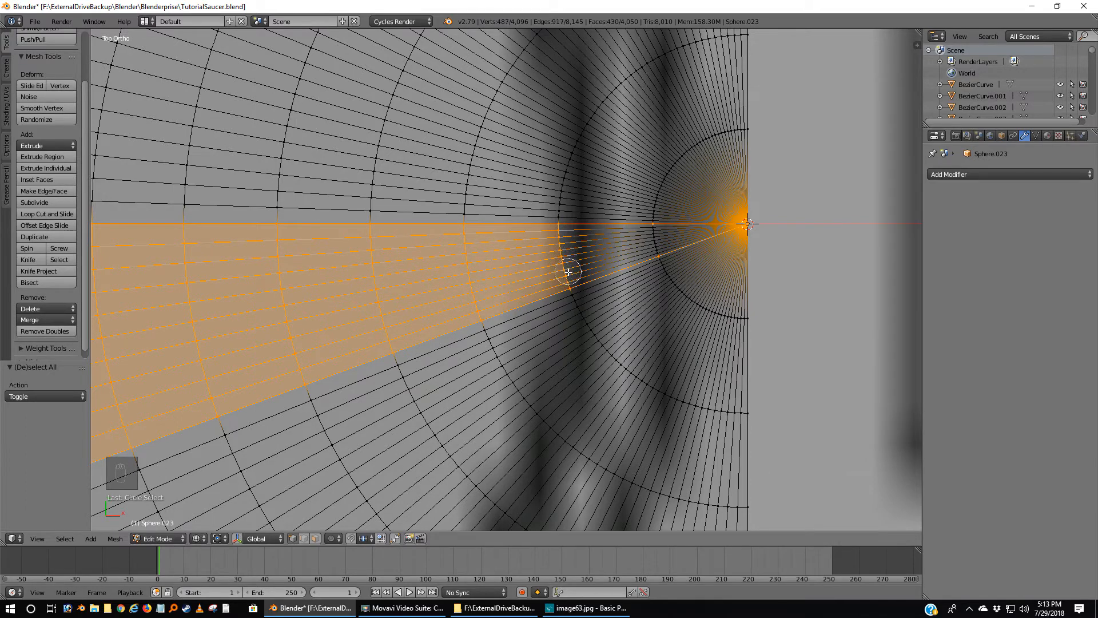
left_click(656, 240)
left_click(657, 243)
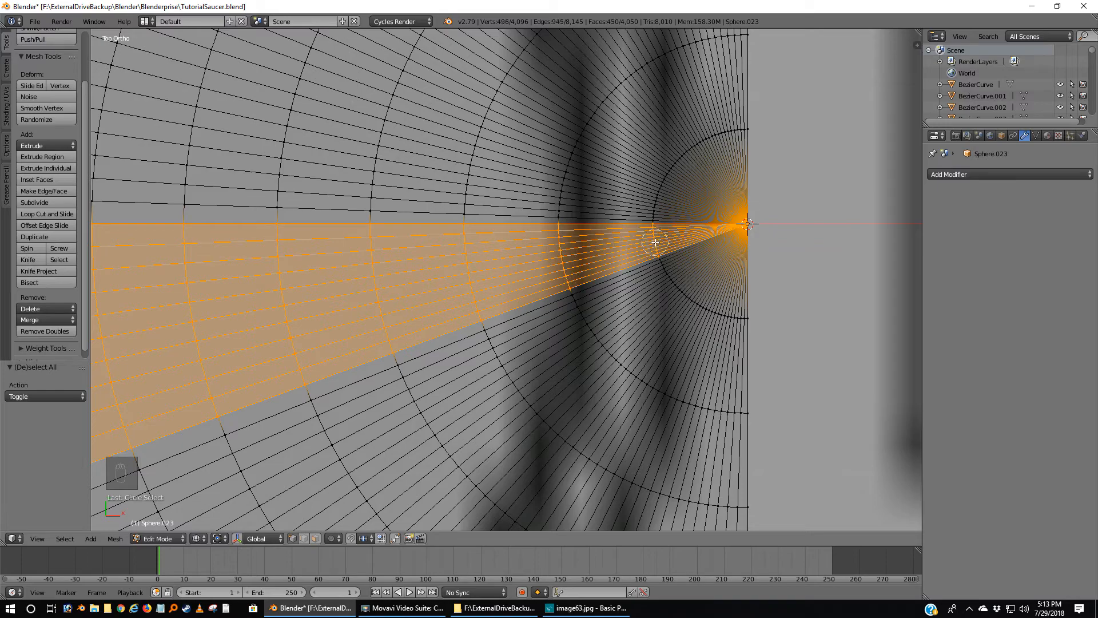
Duplicate the selected dome segment in place and separate the selection into its own object.
scroll(633, 248, "down", 2)
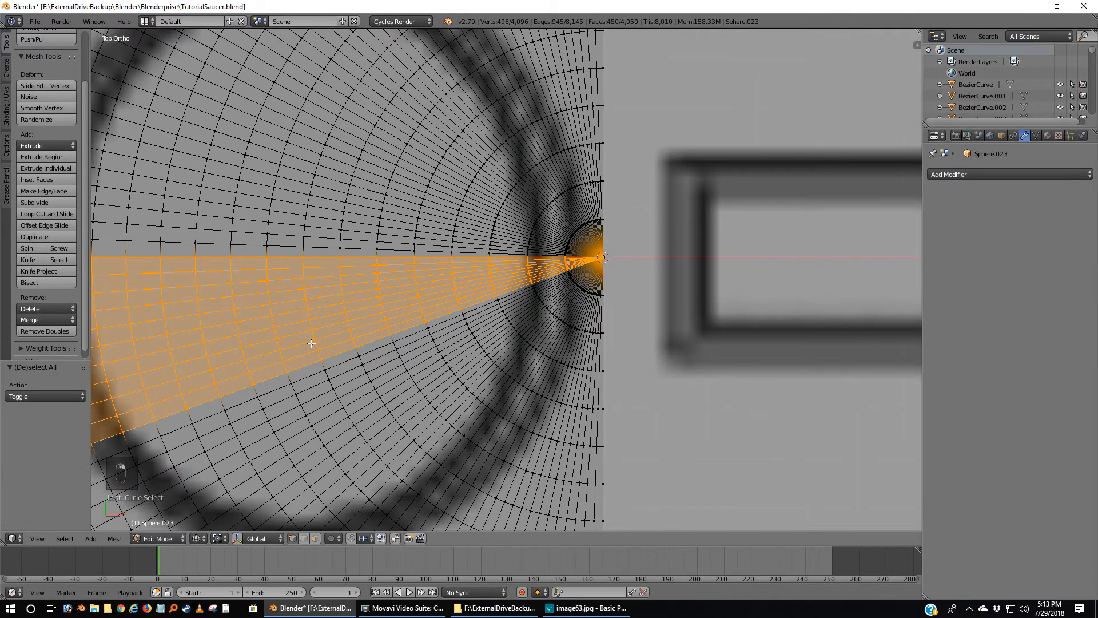
scroll(306, 344, "down", 5)
scroll(306, 344, "up", 1)
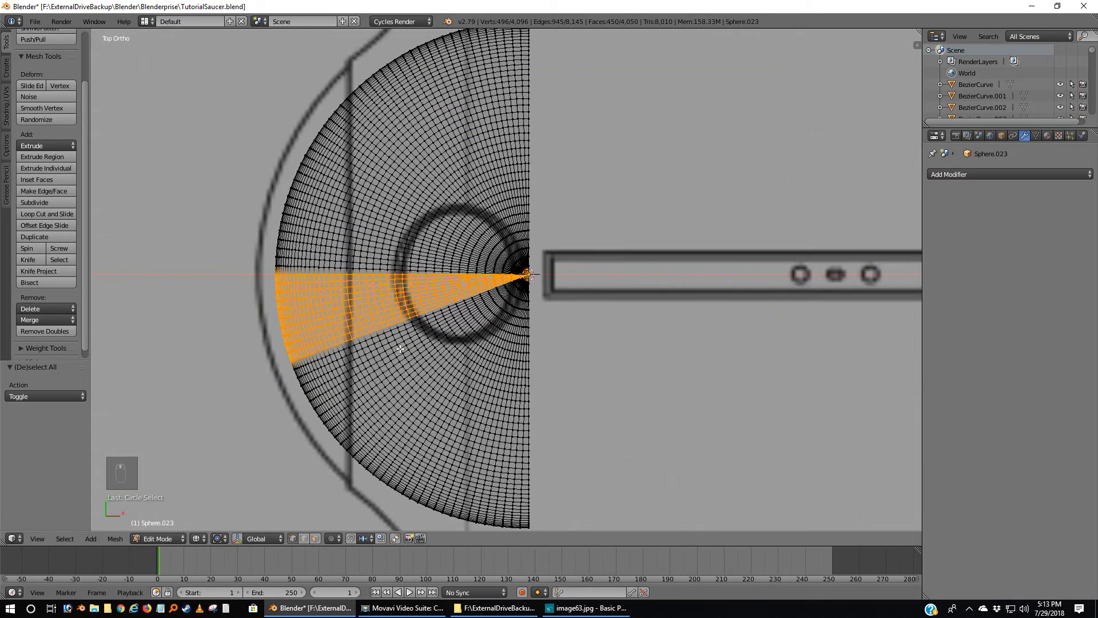
key("shift+d")
right_click(222, 334)
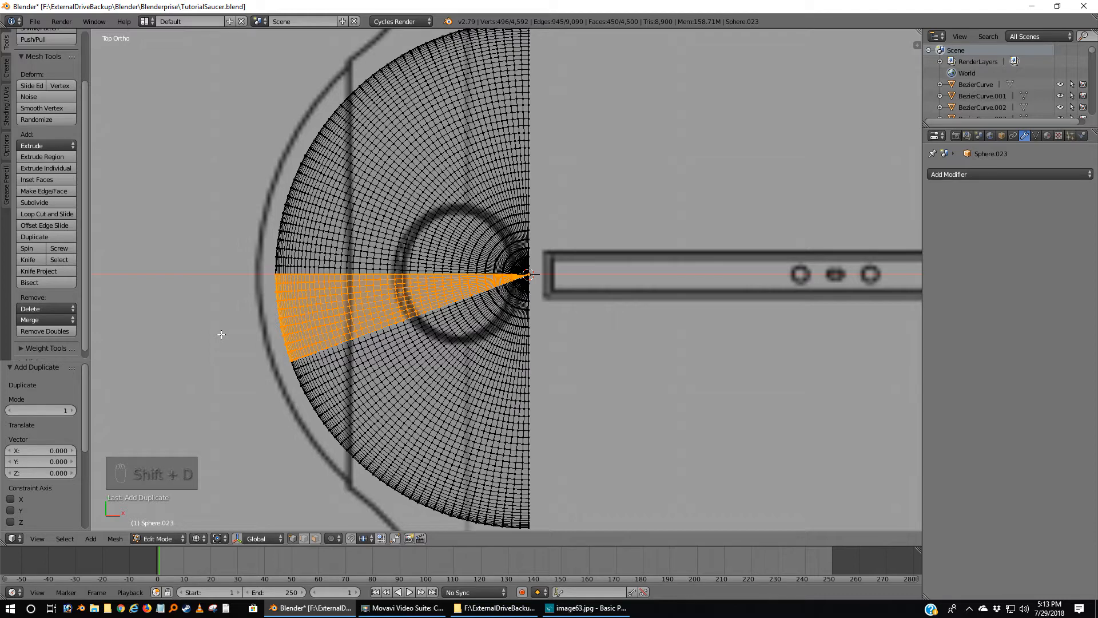
key("ctrl+p")
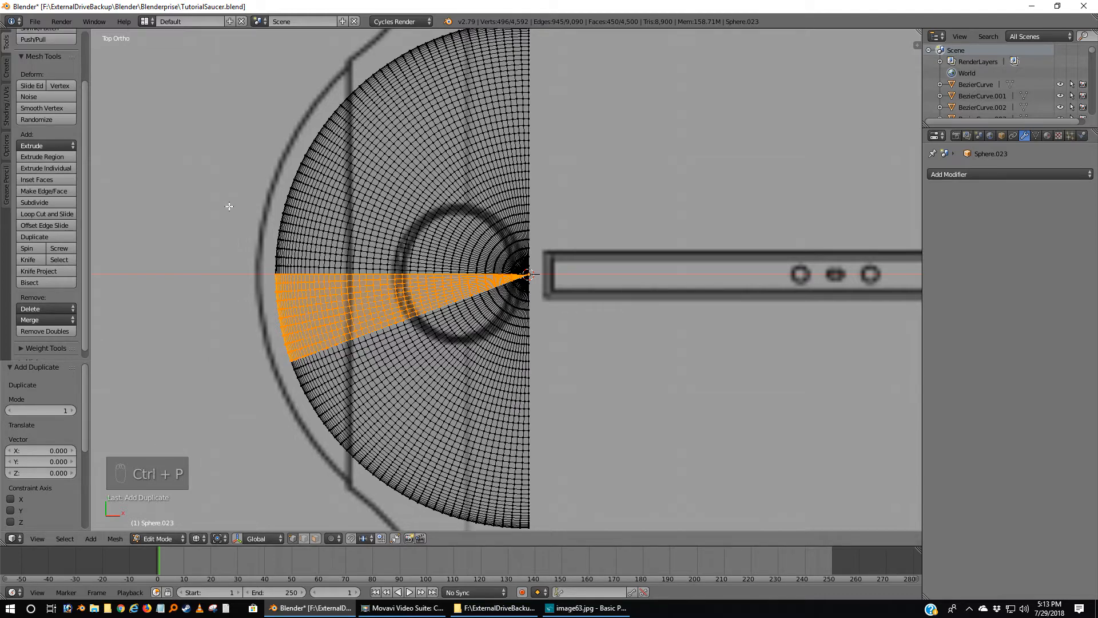
key("p")
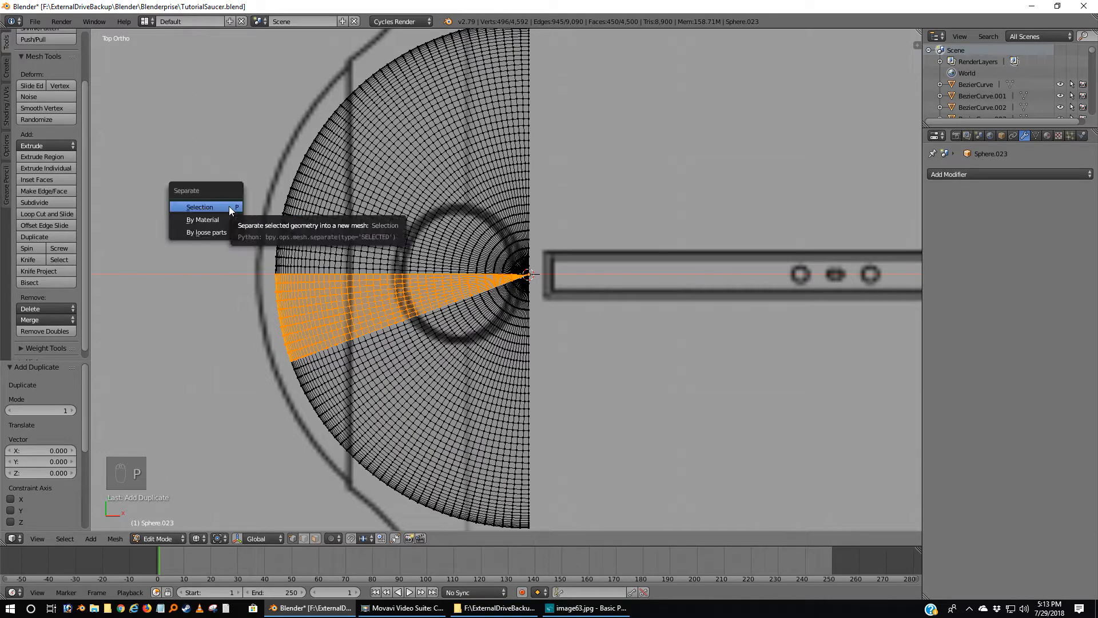
left_click(229, 206)
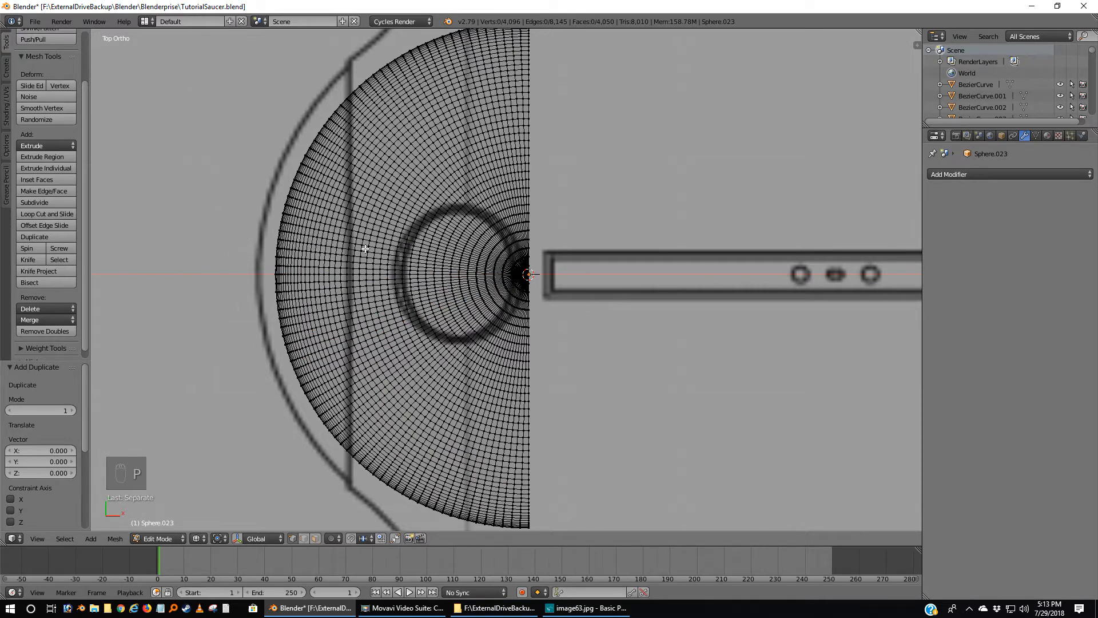
Return to Object Mode and move the original half dome to the ninth layer.
key("Tab")
right_click(386, 241)
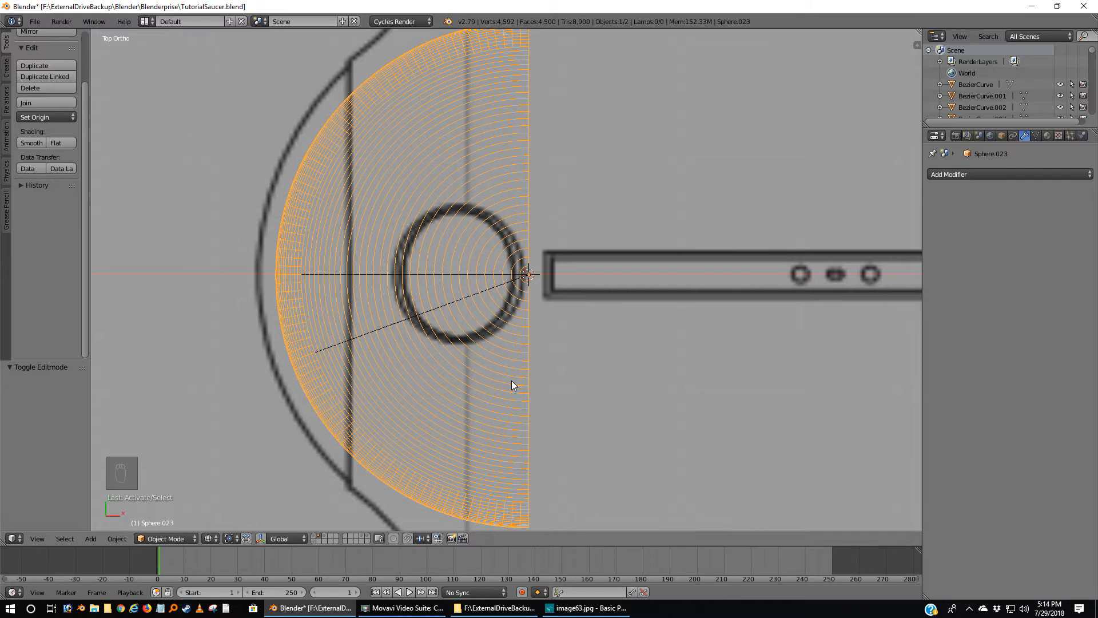
key("m")
left_click(671, 399)
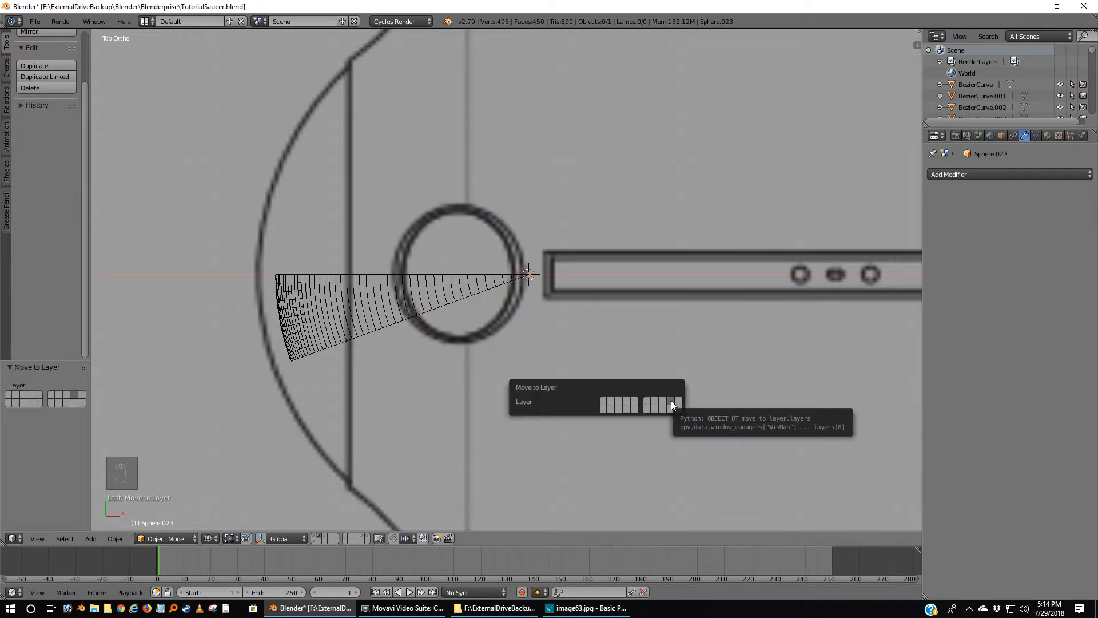
Select the separated dome segment, display it in solid shading and compare it with the blueprint's rib lines from the left view.
right_click(358, 327)
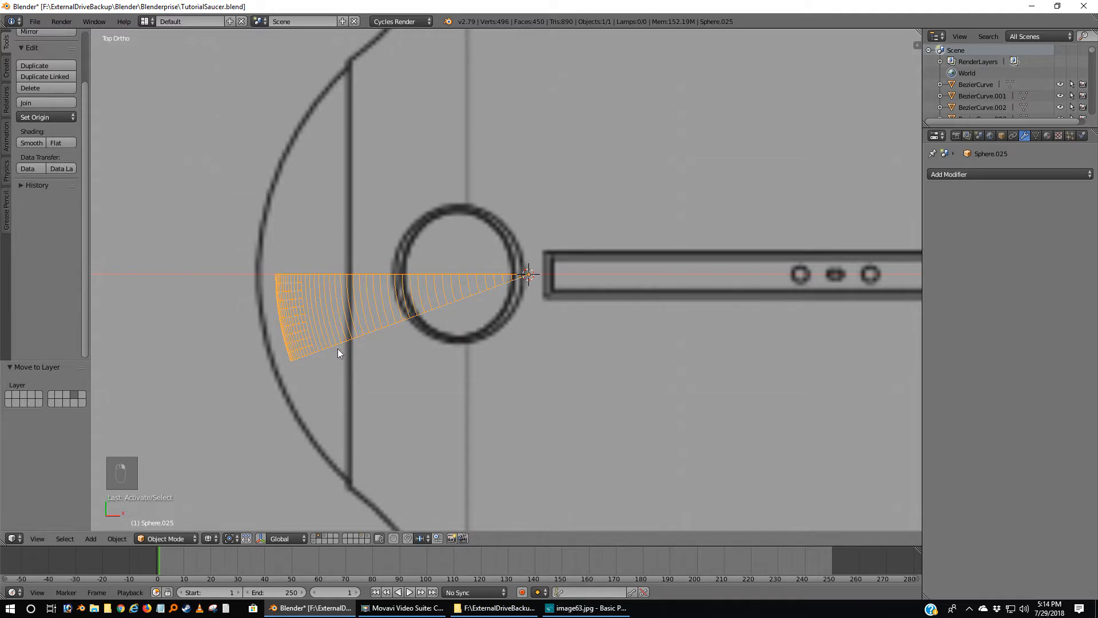
key("z")
mouse_move(359, 336)
middle_mouse_down()
mouse_move(393, 392)
mouse_move(431, 350)
middle_mouse_up()
key("ctrl+KP_3")
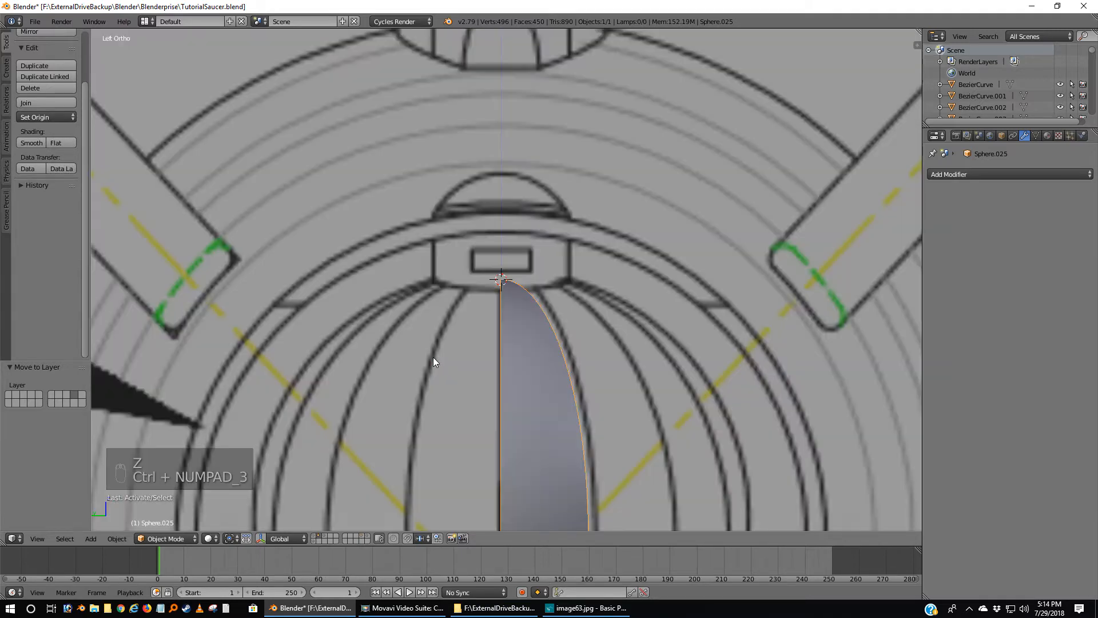
scroll(433, 359, "down", 3)
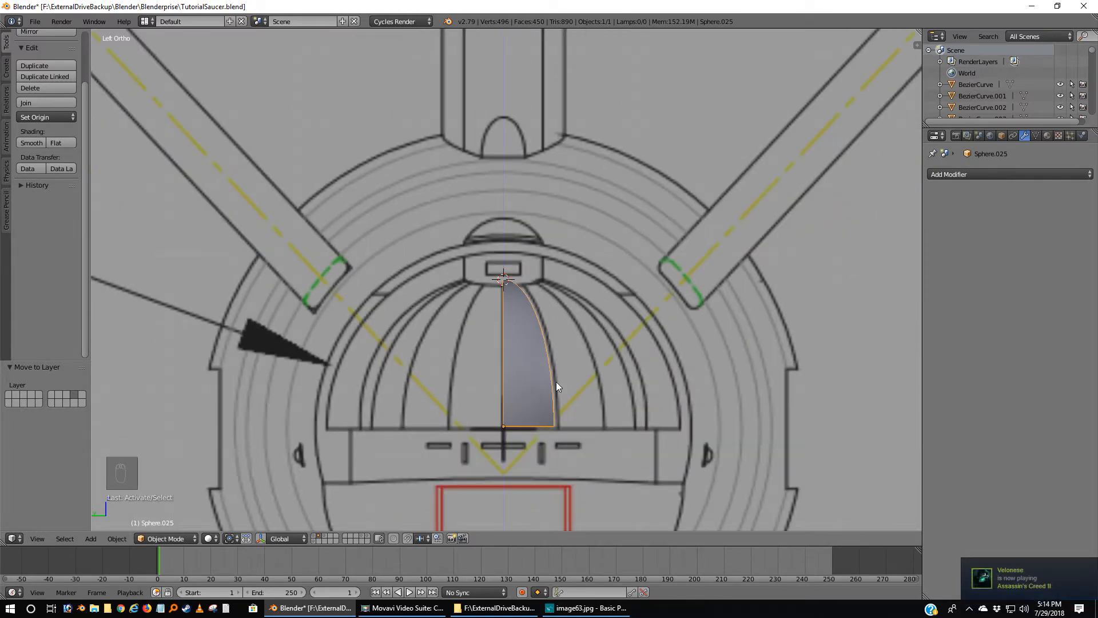
scroll(553, 435, "up", 3)
scroll(553, 434, "down", 1)
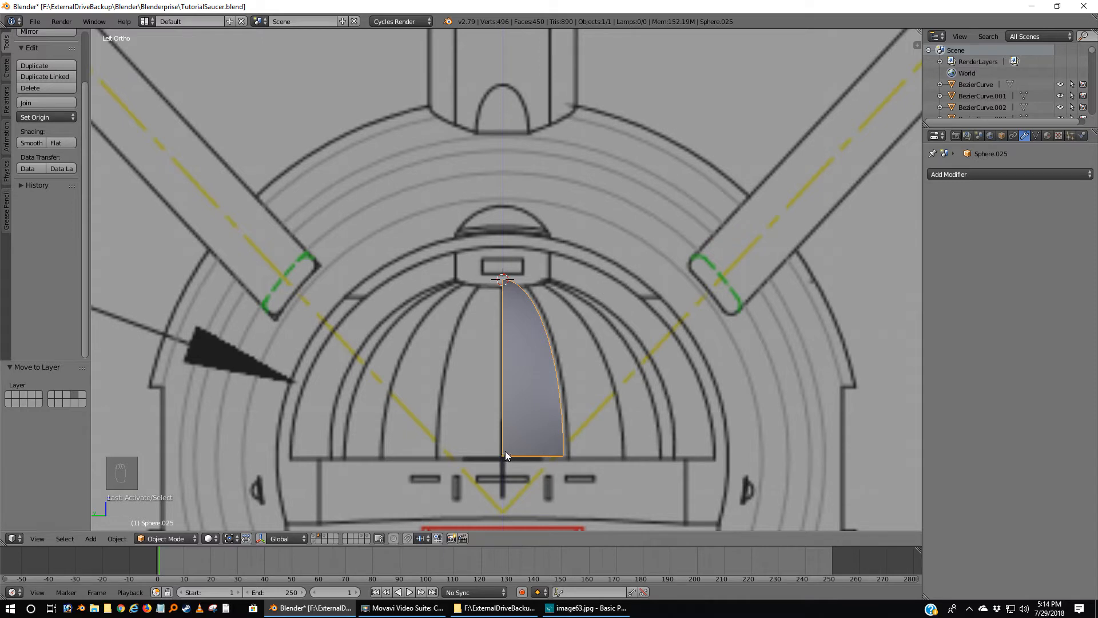
Examine the segment's curve and lower edge against the back-view blueprint and the dome panels in reference photo image60.jpg.
middle_click_drag(570, 414, 519, 426)
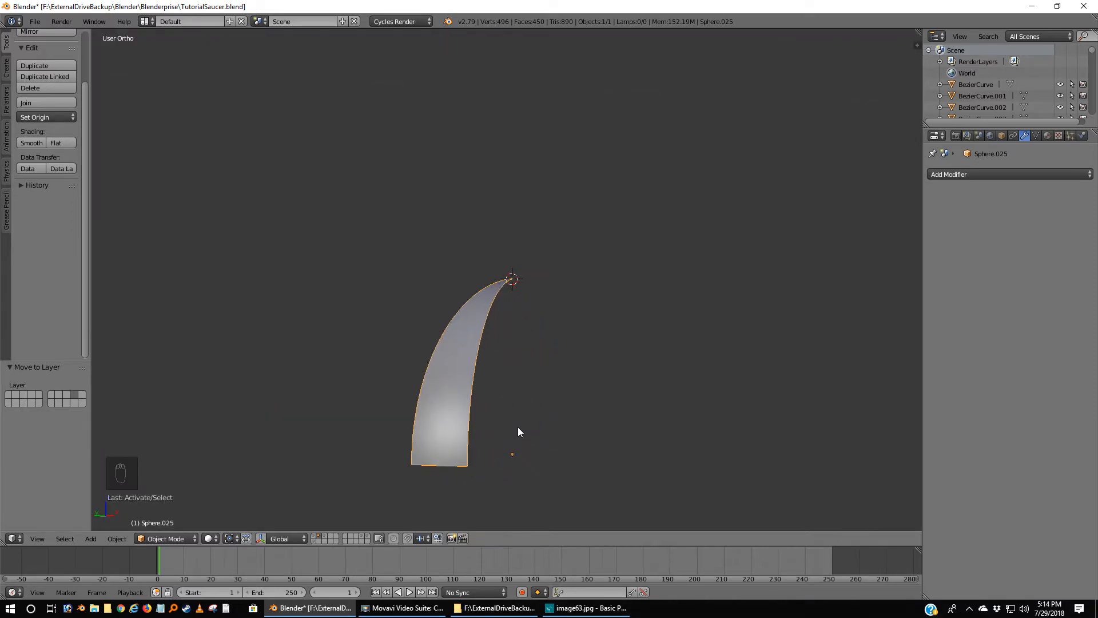
key("ctrl+KP_1")
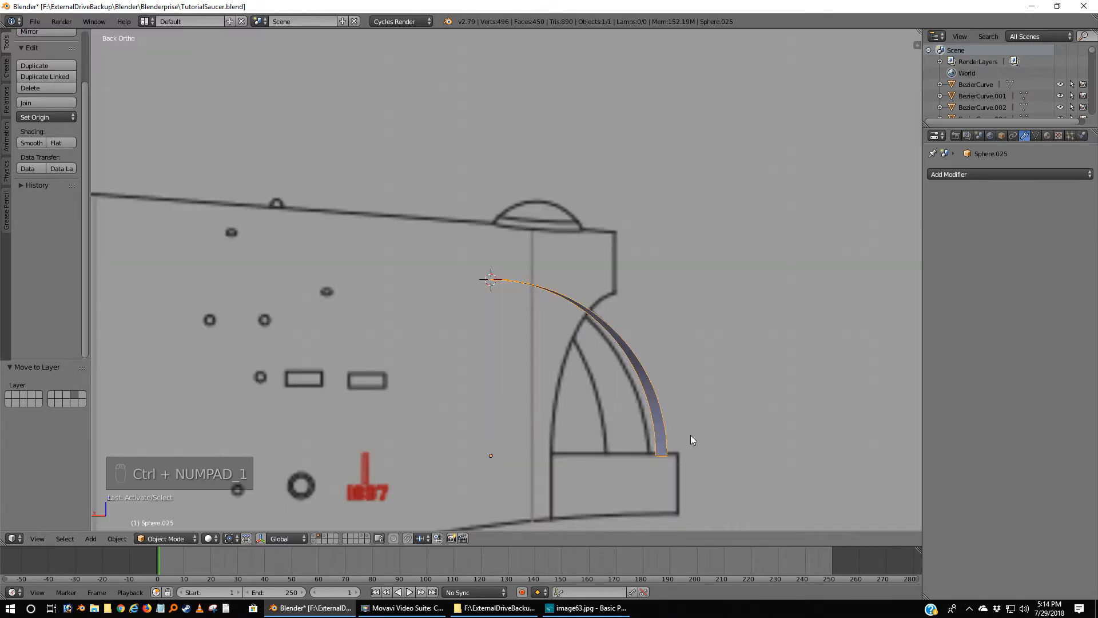
scroll(691, 435, "up", 2)
scroll(709, 428, "up", 1)
middle_click_drag(709, 428, 565, 259, "shift")
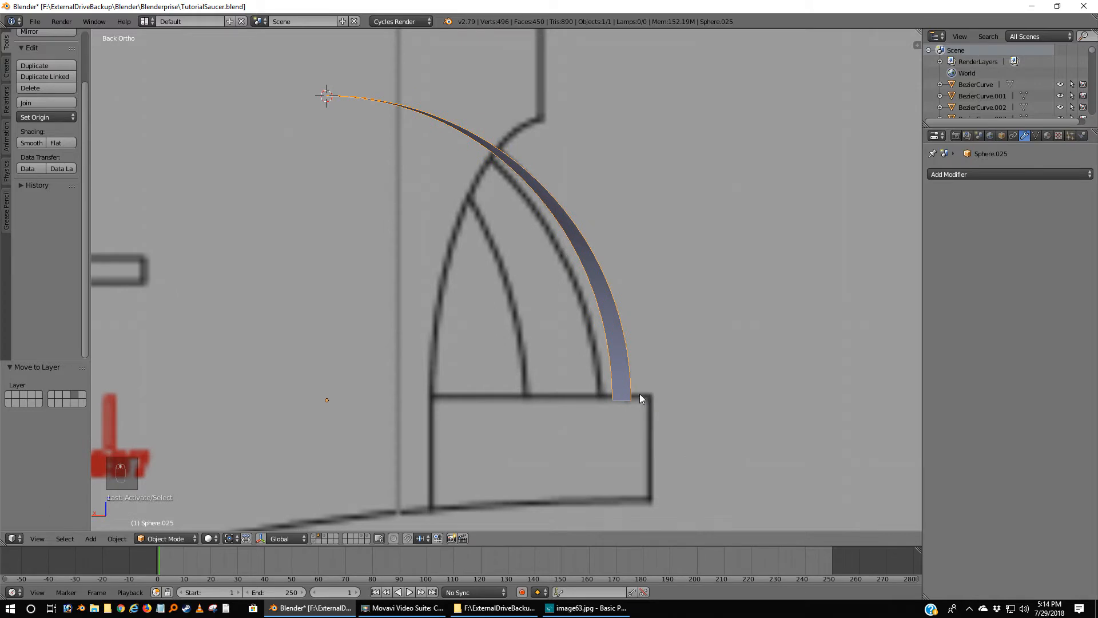
middle_click_drag(626, 391, 600, 371)
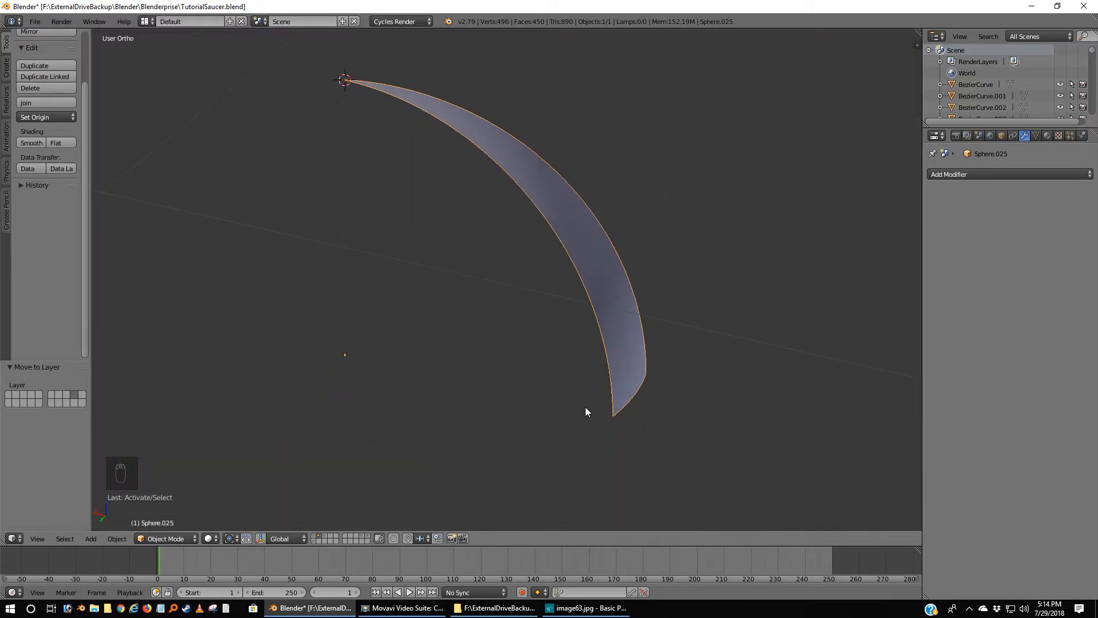
key("ctrl+KP_1")
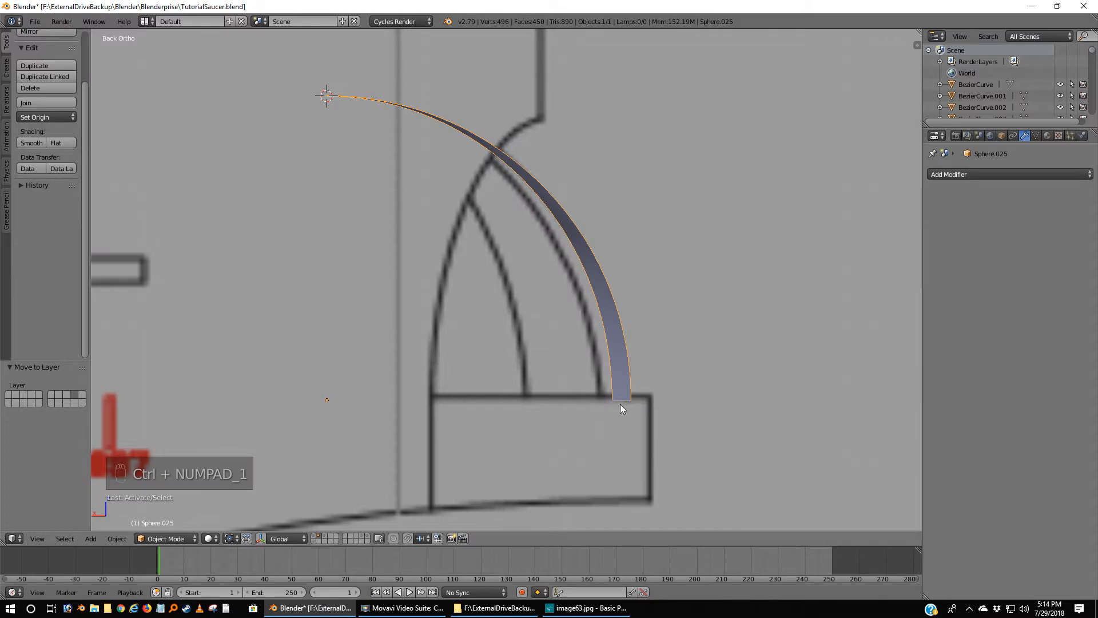
middle_click_drag(609, 382, 632, 452)
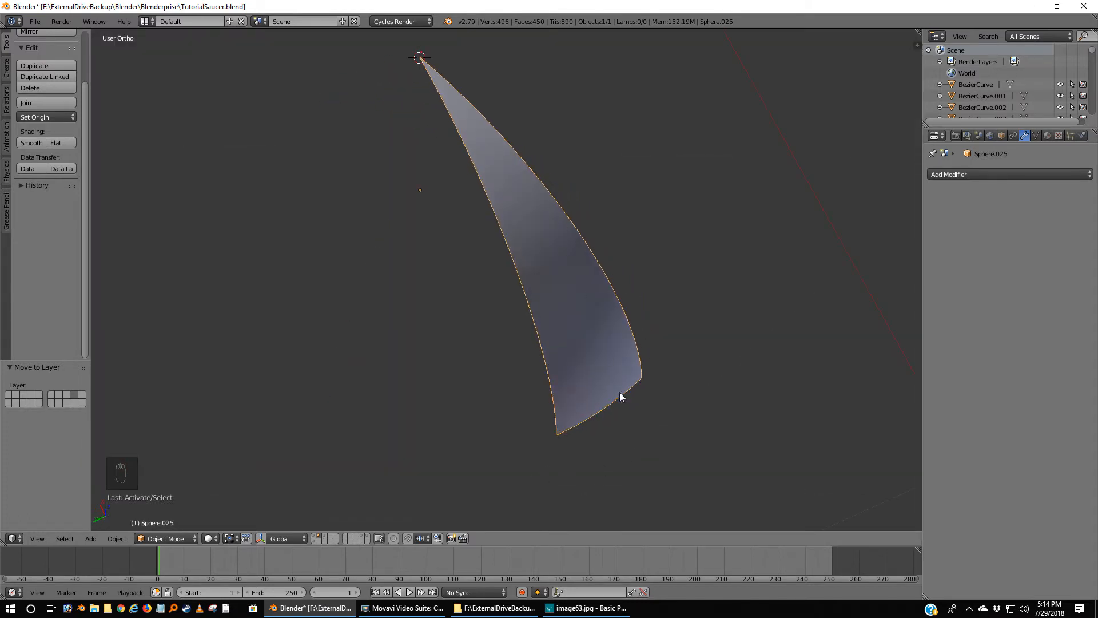
key("ctrl+KP_1")
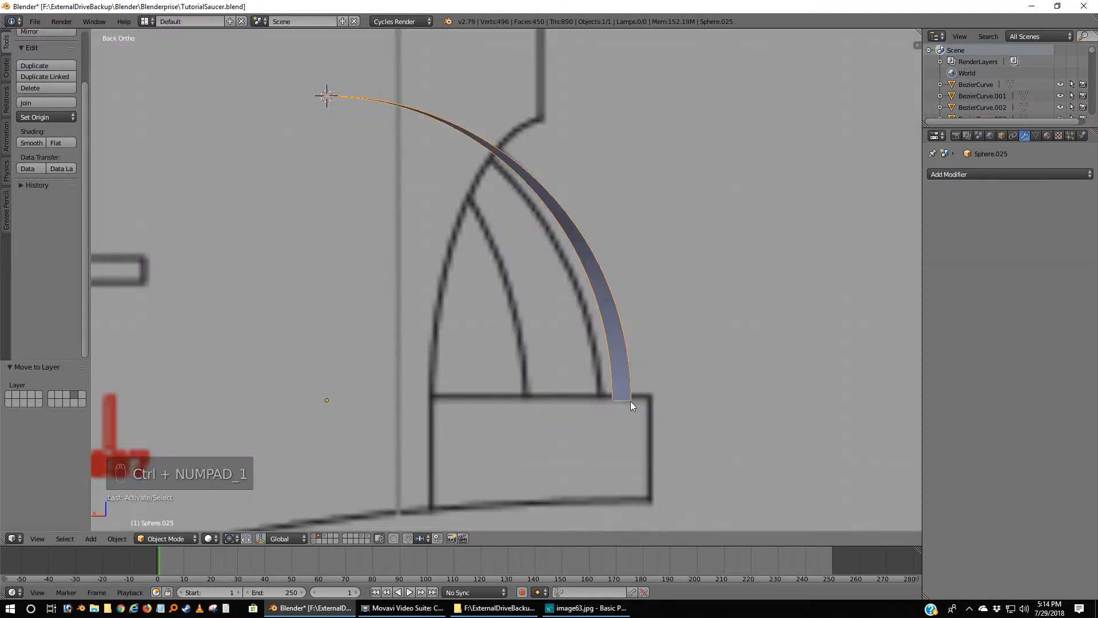
key("Tab")
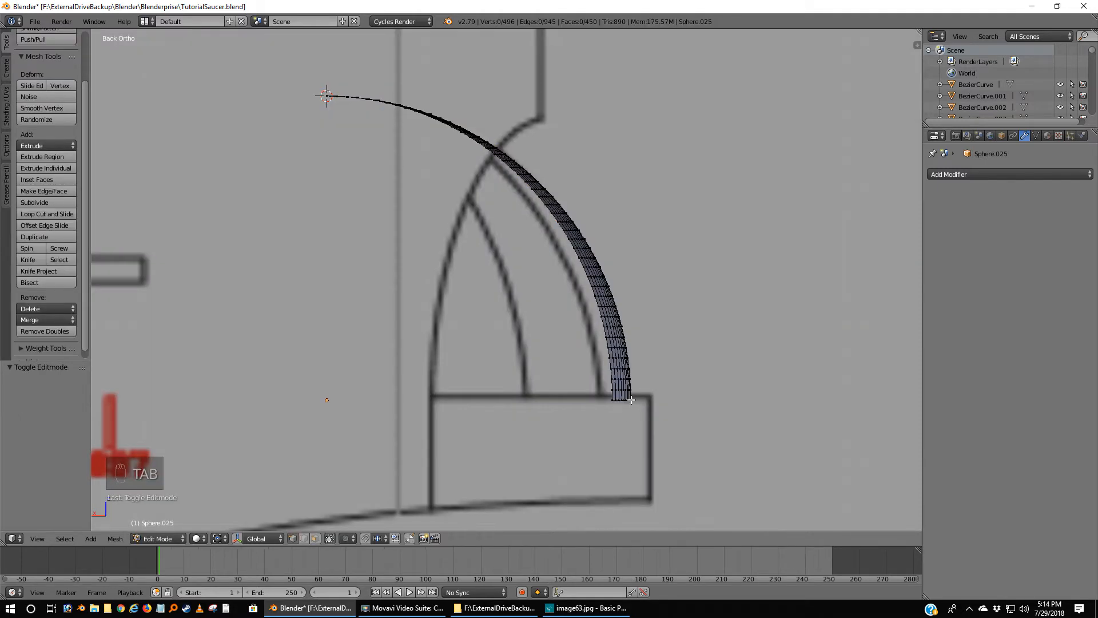
key("Tab")
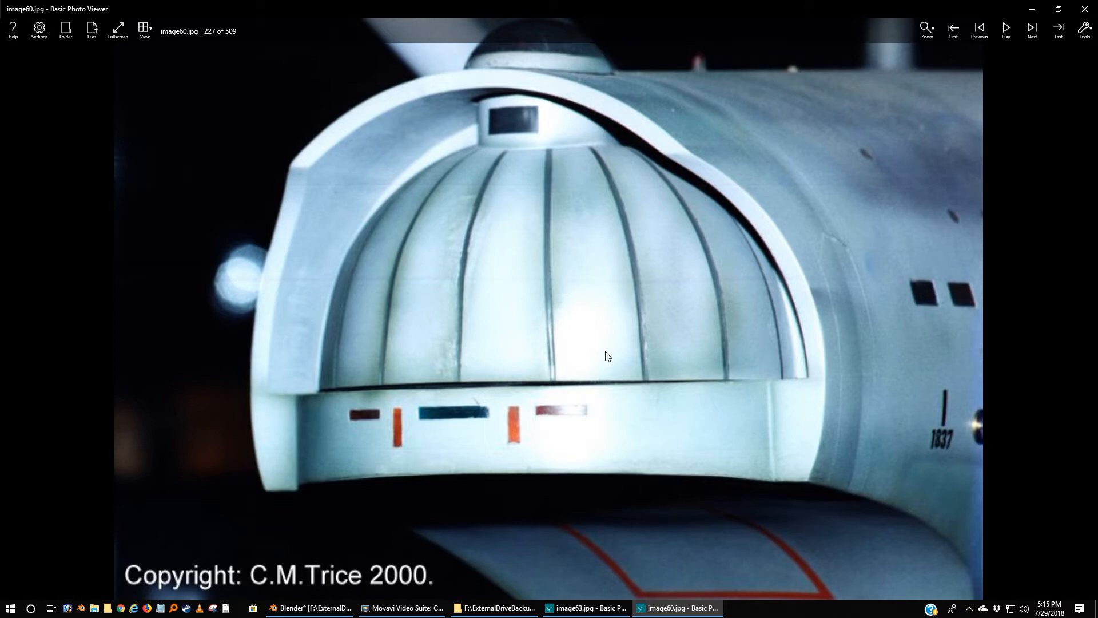
left_click(1084, 9)
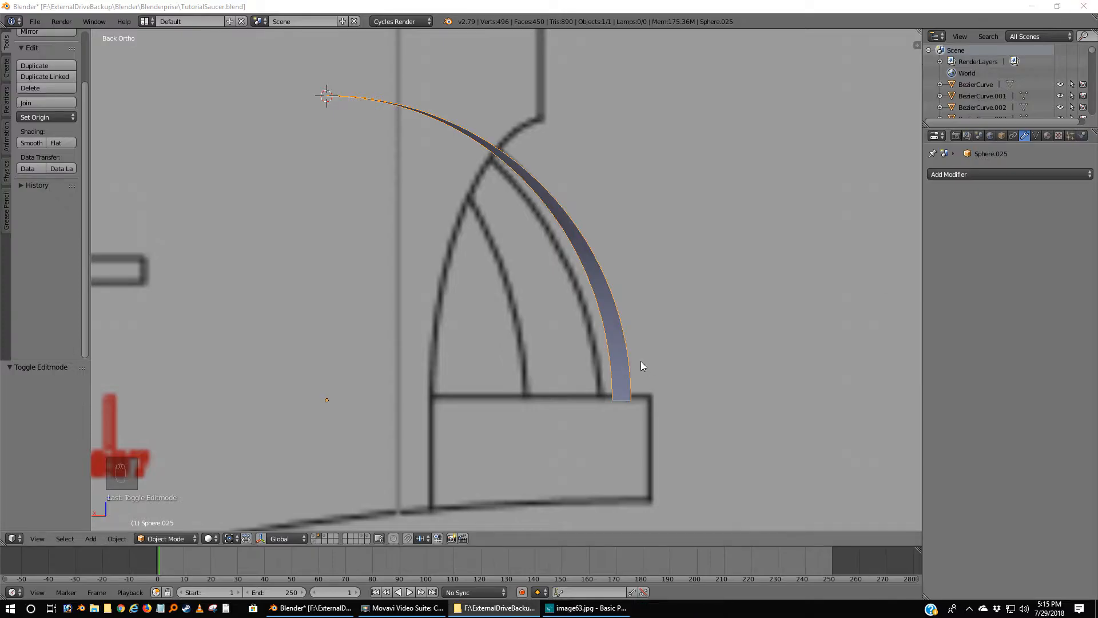
Add a Solidify modifier to the dome segment and show the third layer's inner dome with it to inspect the fit at the lower edge.
left_click(1027, 173)
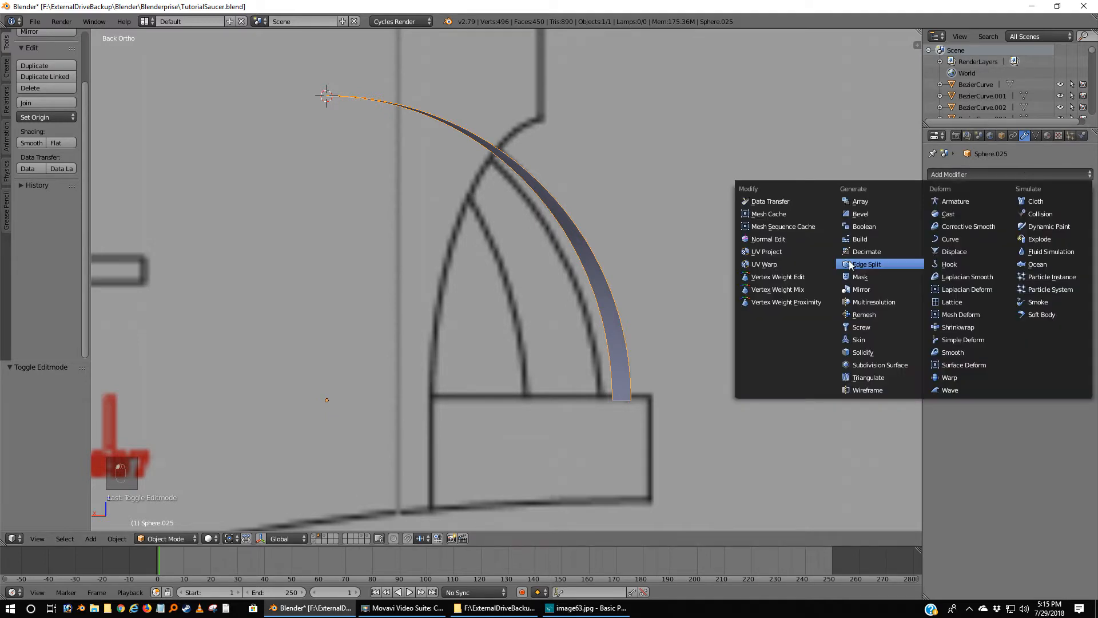
left_click(869, 352)
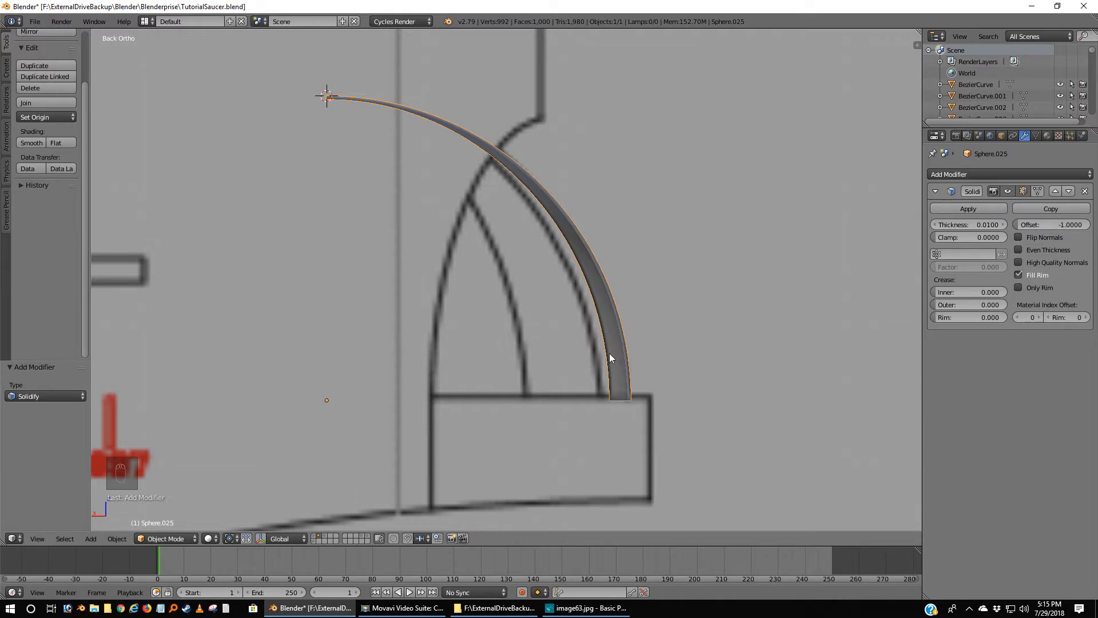
left_click(325, 537, "shift")
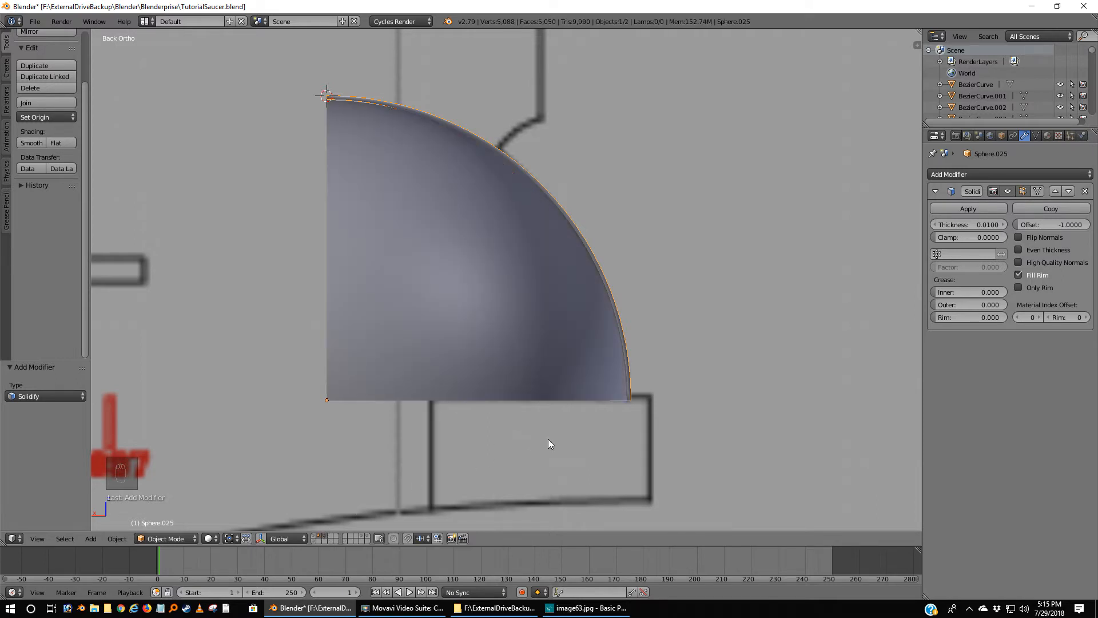
mouse_move(570, 437)
middle_mouse_down()
mouse_move(585, 445)
mouse_move(564, 449)
mouse_move(578, 446)
middle_mouse_up()
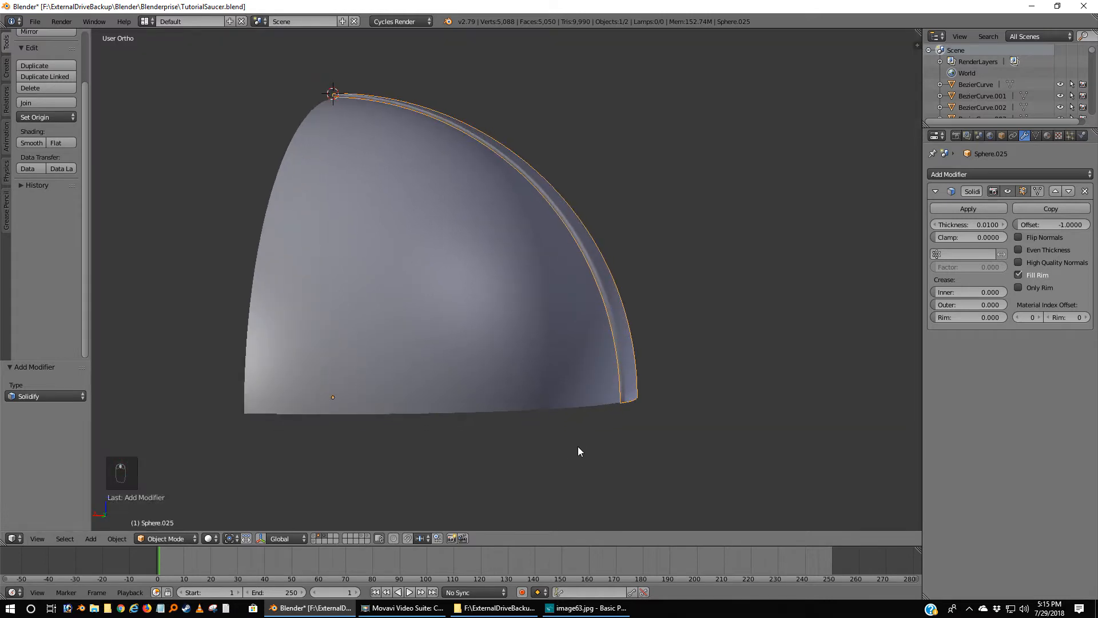
scroll(582, 444, "up", 6)
scroll(582, 444, "down", 5)
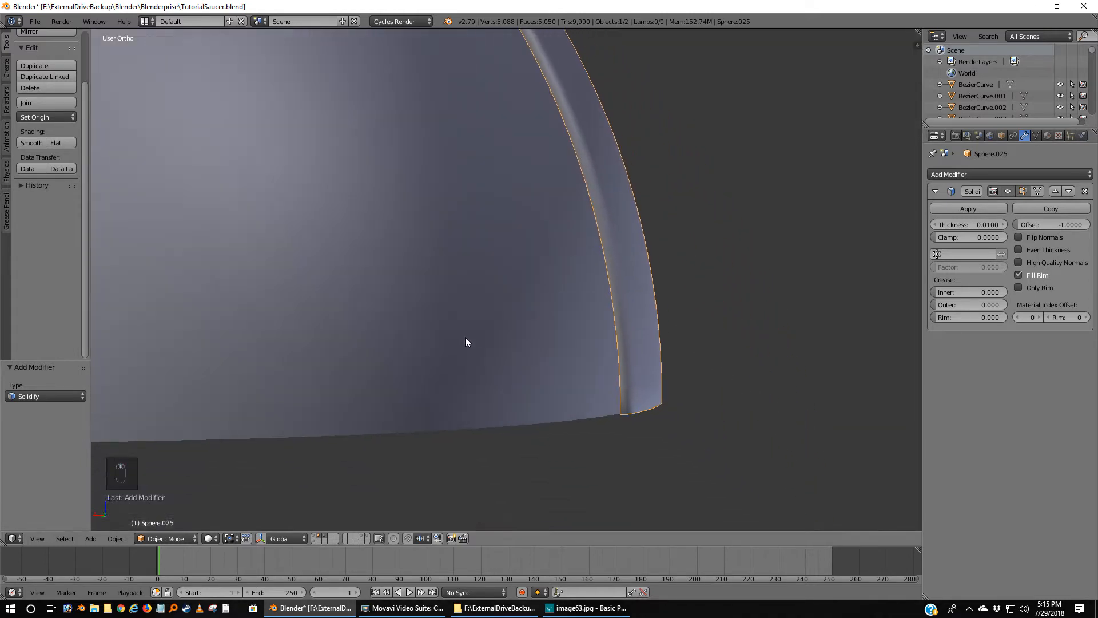
scroll(583, 502, "up", 3)
middle_click_drag(596, 494, 576, 454, "shift")
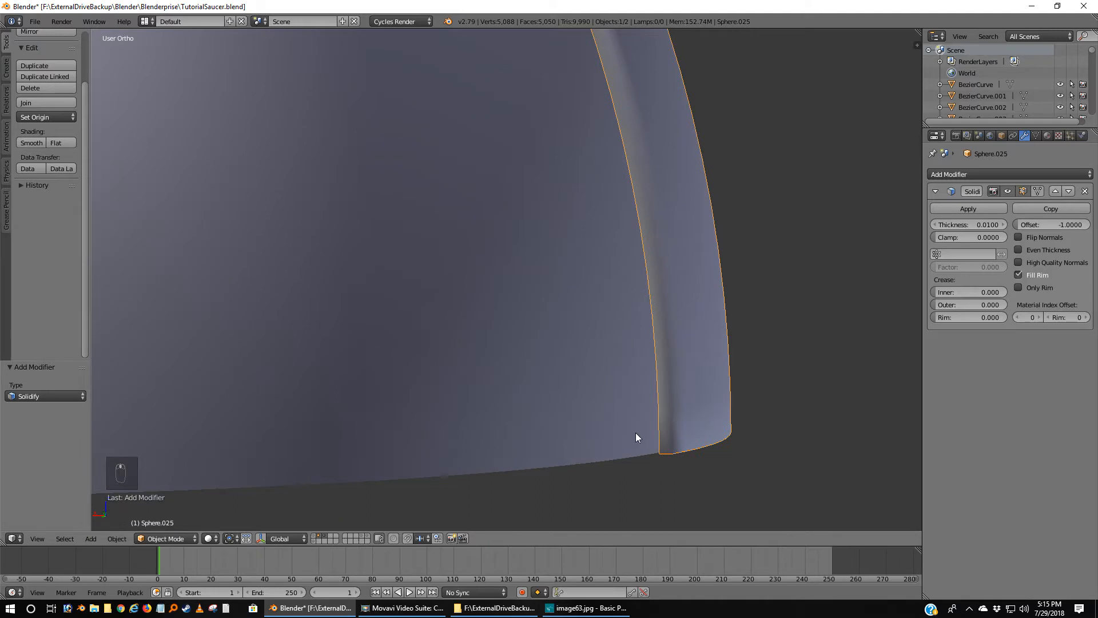
Scale the inner dome up uniformly by about 1.004 to close the gap at the thickened segment's lower edge, comparing in wireframe and solid shading.
middle_click_drag(669, 451, 653, 422)
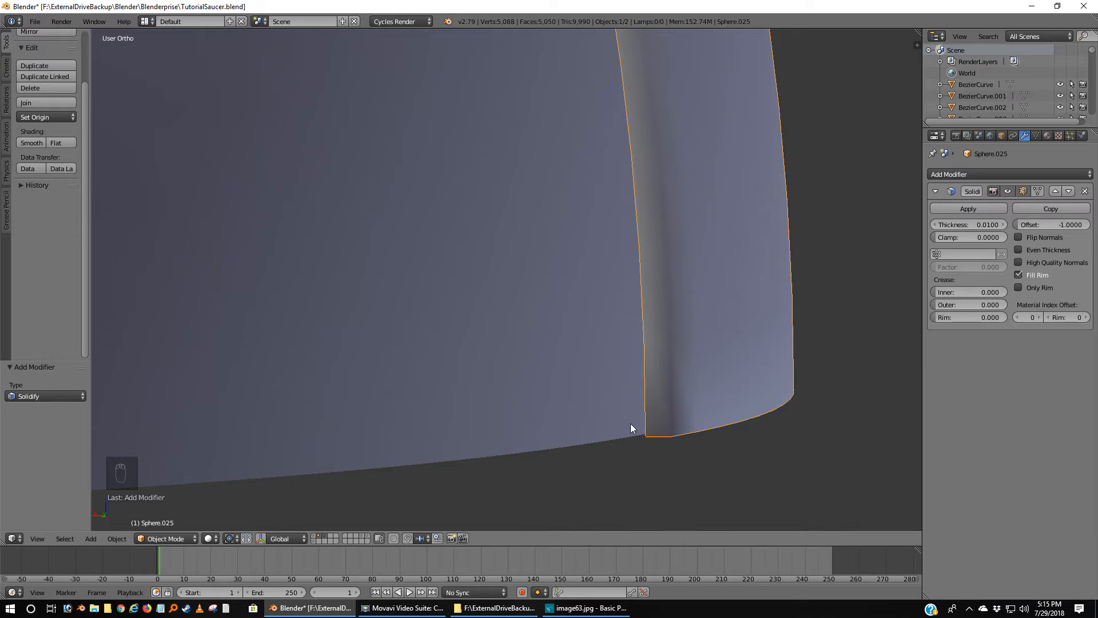
key("z")
middle_click_drag(631, 444, 642, 452)
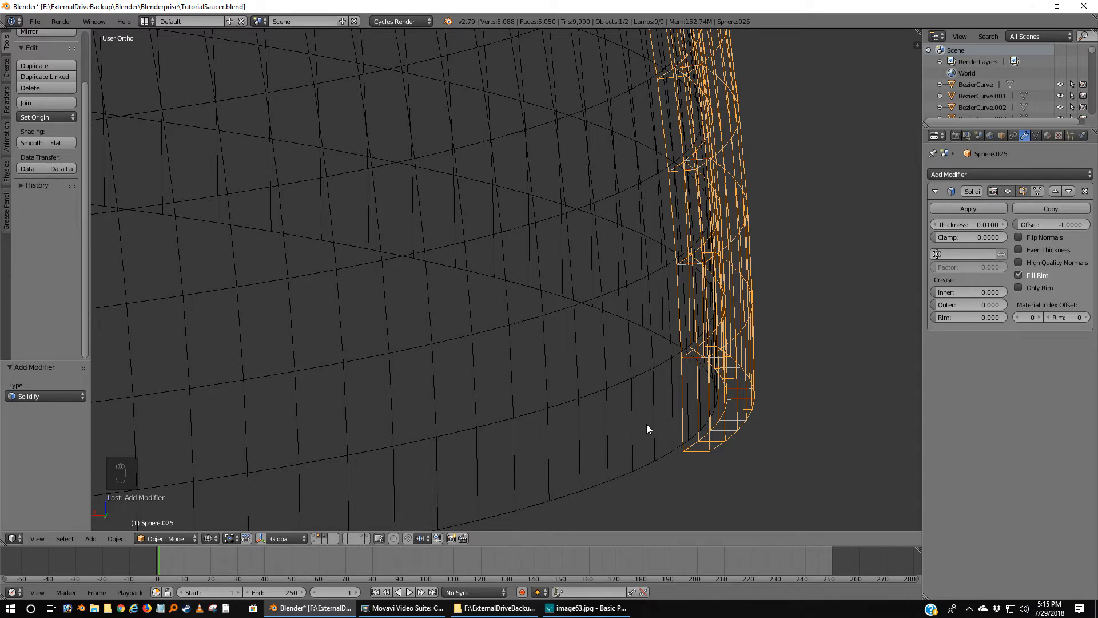
right_click(630, 422)
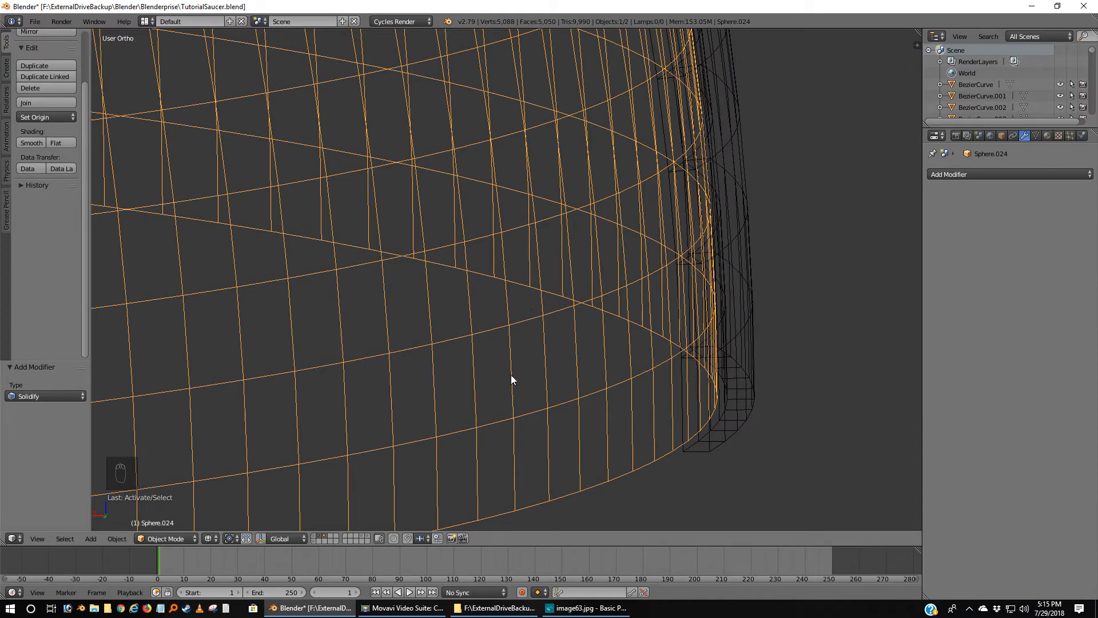
key("s")
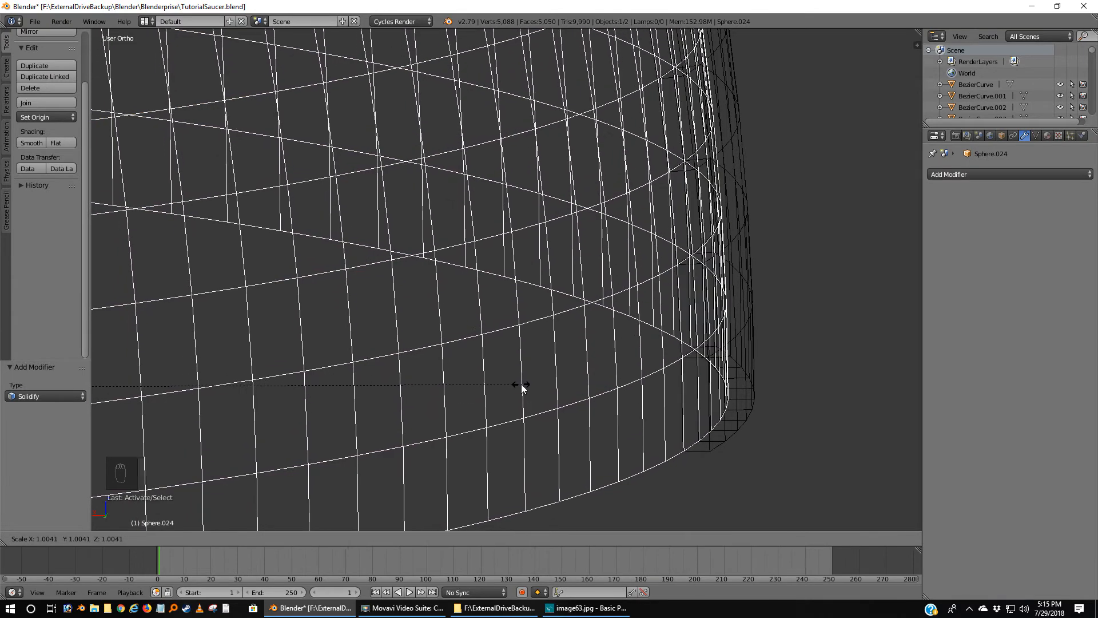
left_click(521, 385)
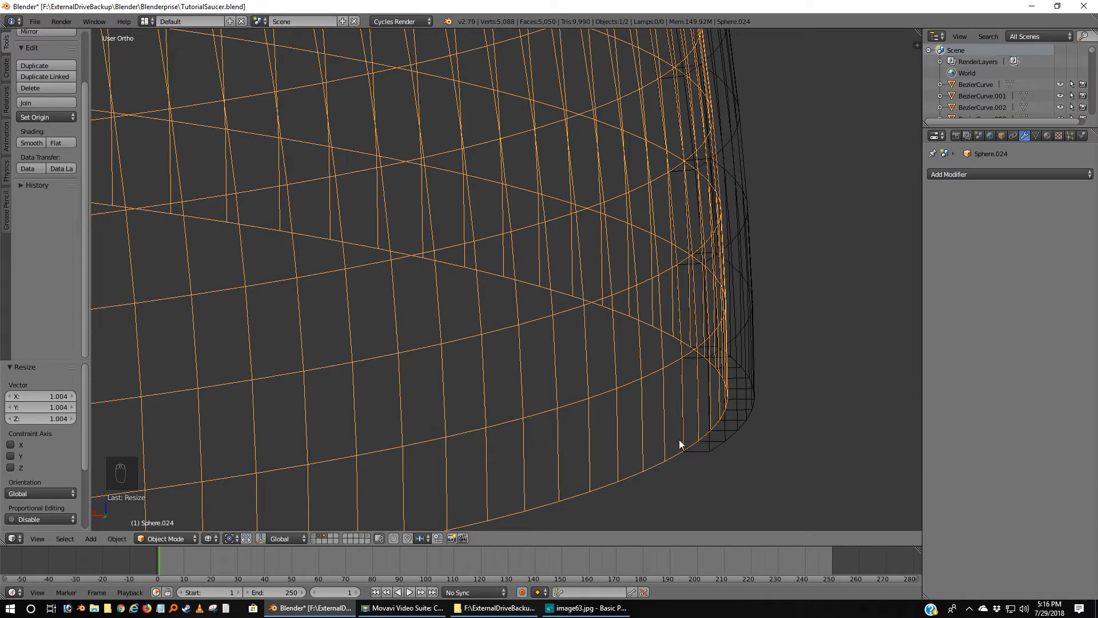
key("z")
scroll(711, 450, "down", 4)
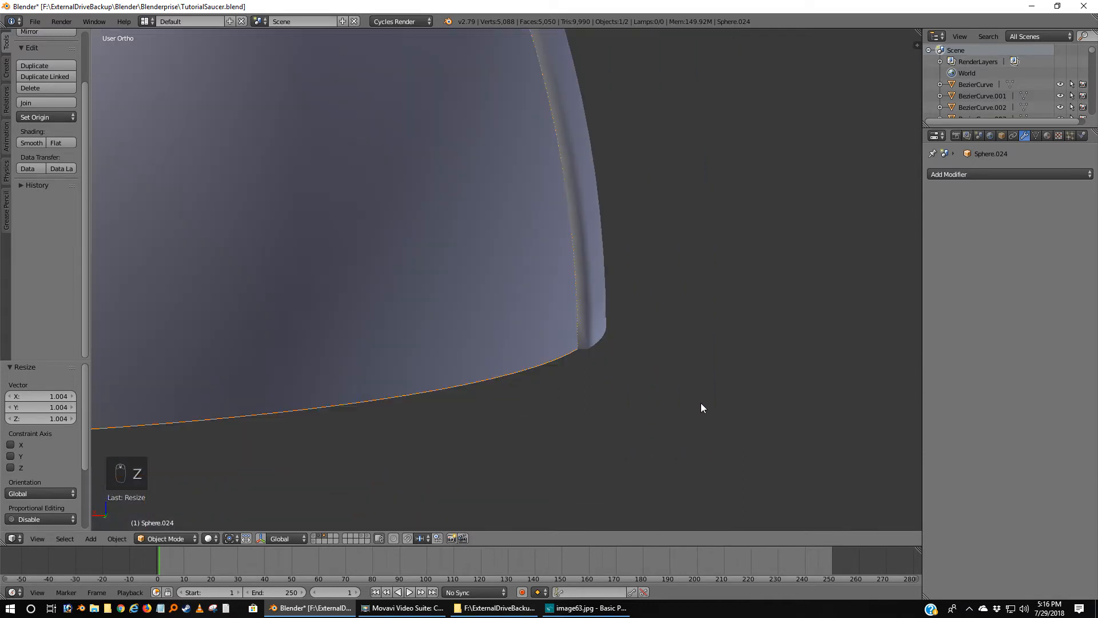
middle_click_drag(673, 411, 703, 405)
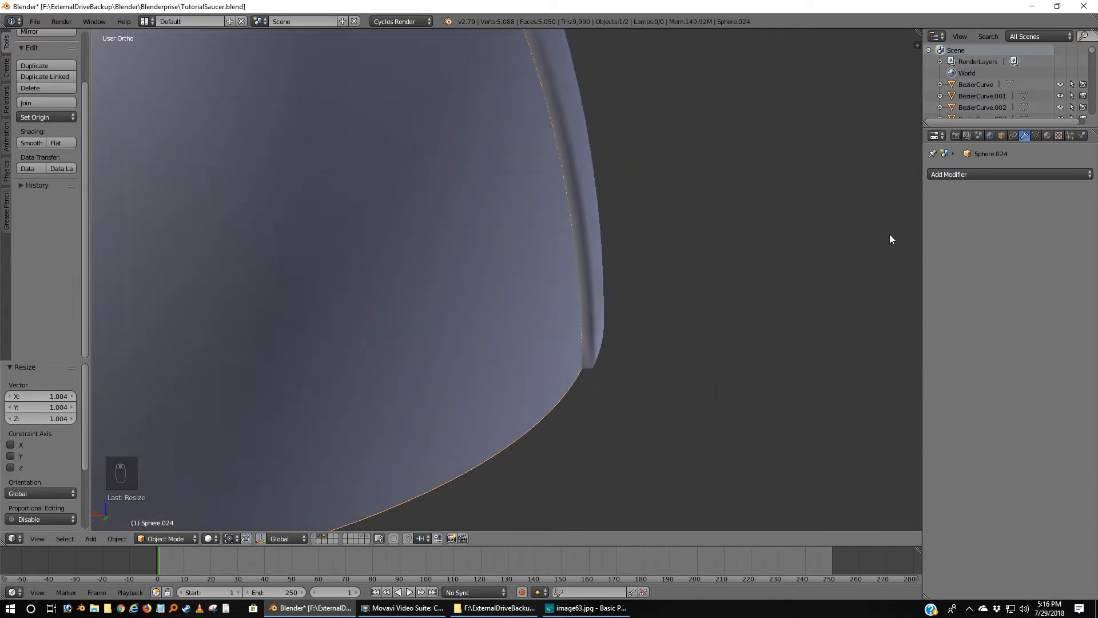
Apply the Solidify modifier on the outer dome segment and add an Edge Split modifier with a 30° split angle.
right_click(573, 160)
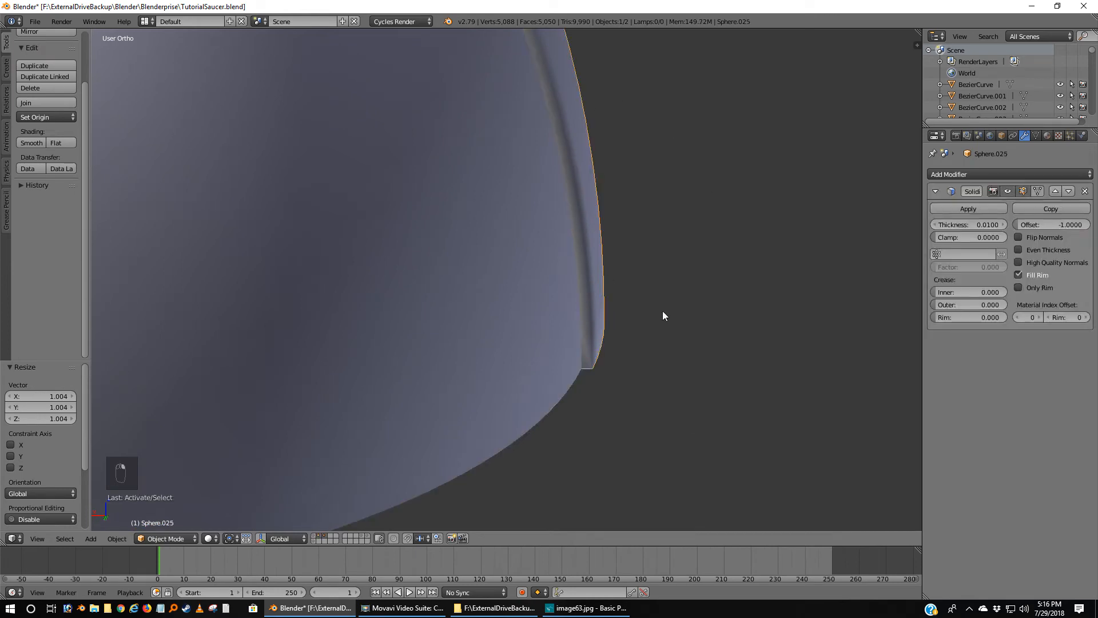
left_click(966, 208)
left_click(991, 173)
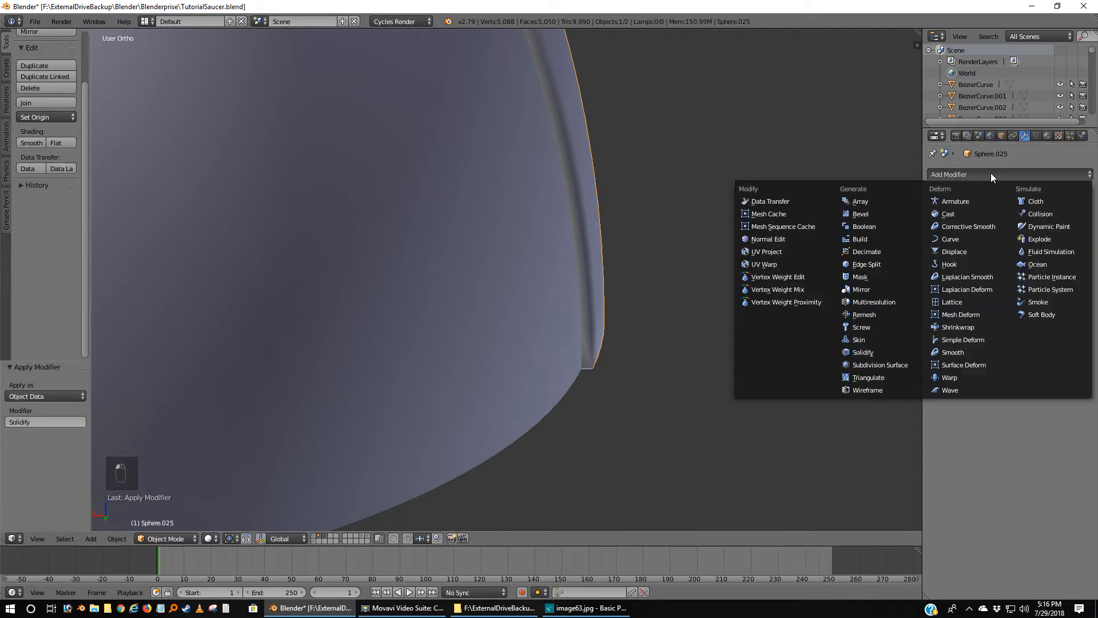
left_click(866, 263)
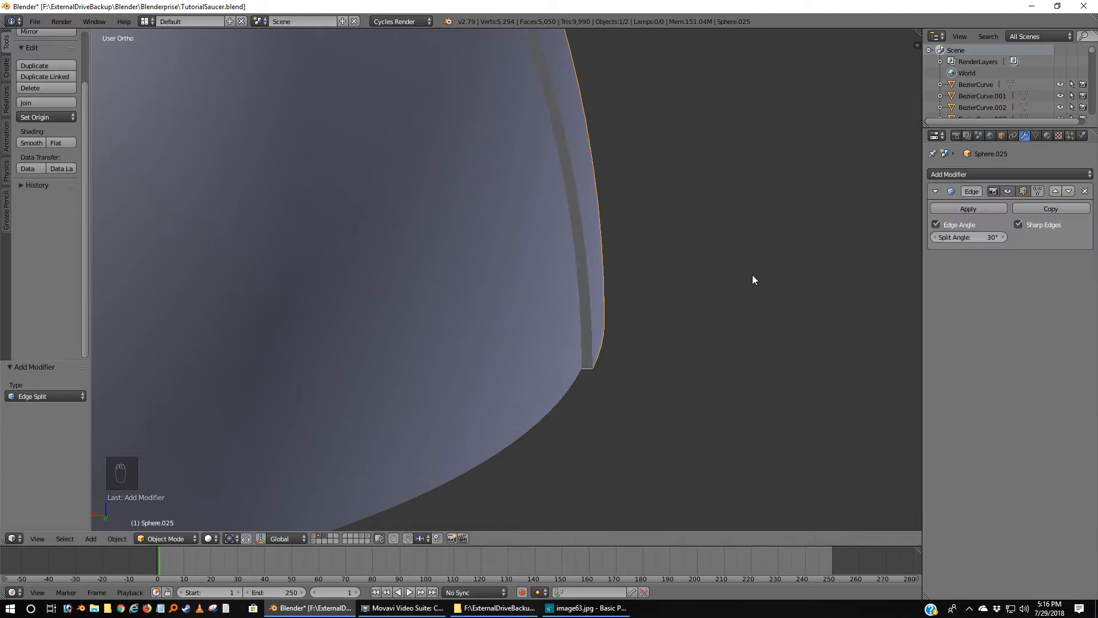
middle_click_drag(747, 357, 703, 334)
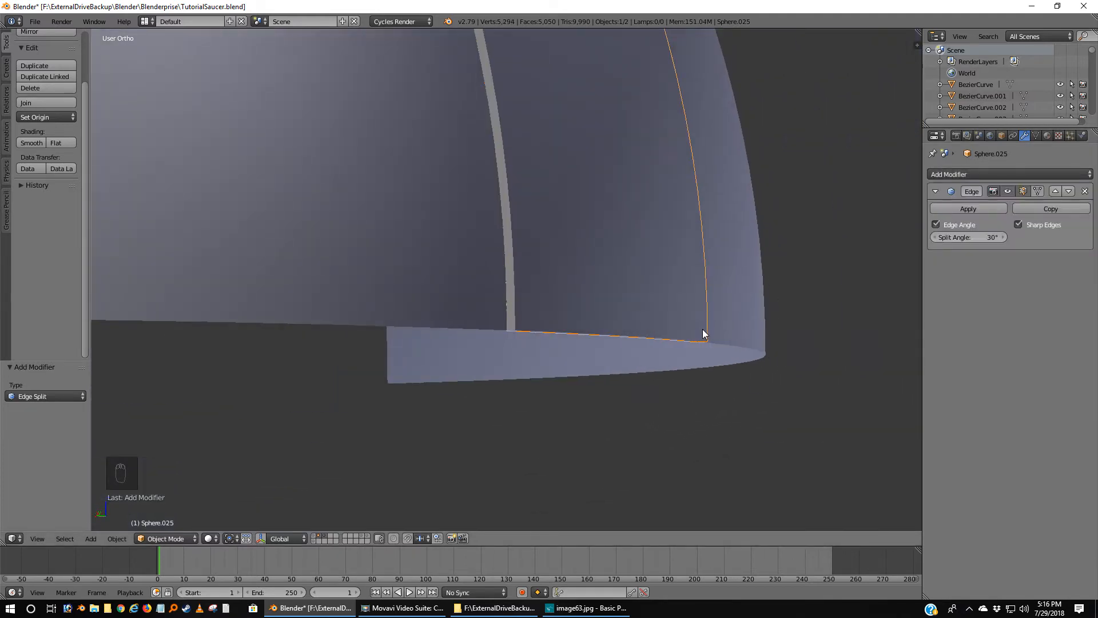
Select the inner dome in wireframe left view, isolate the third layer and duplicate the dome in place, moving the copy to the fourth layer.
key("ctrl+KP_3")
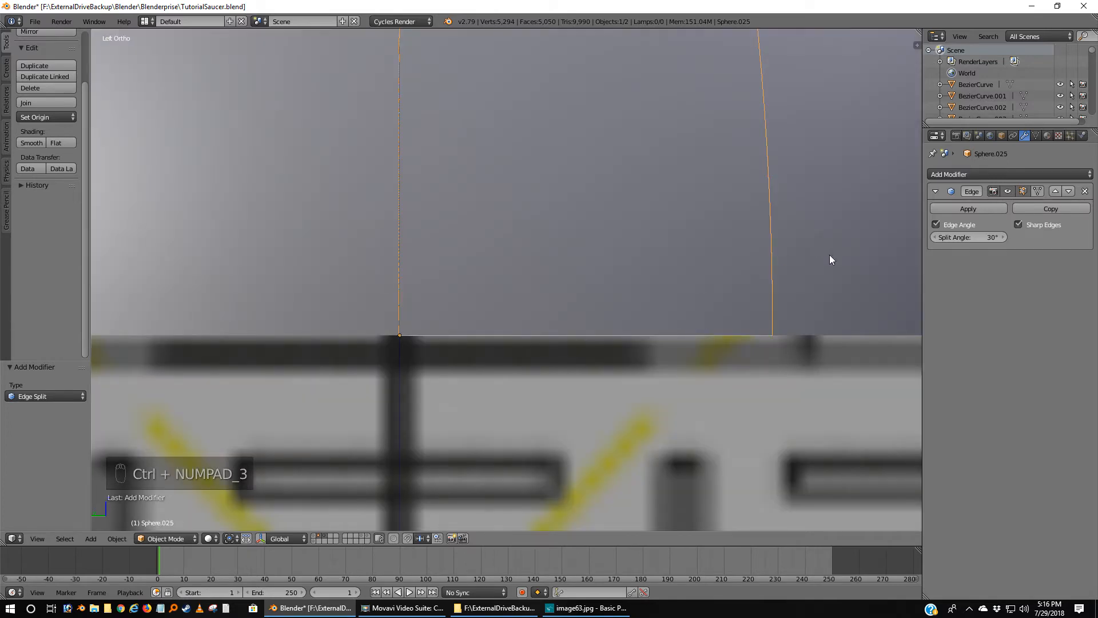
right_click(832, 245)
scroll(832, 245, "down", 4)
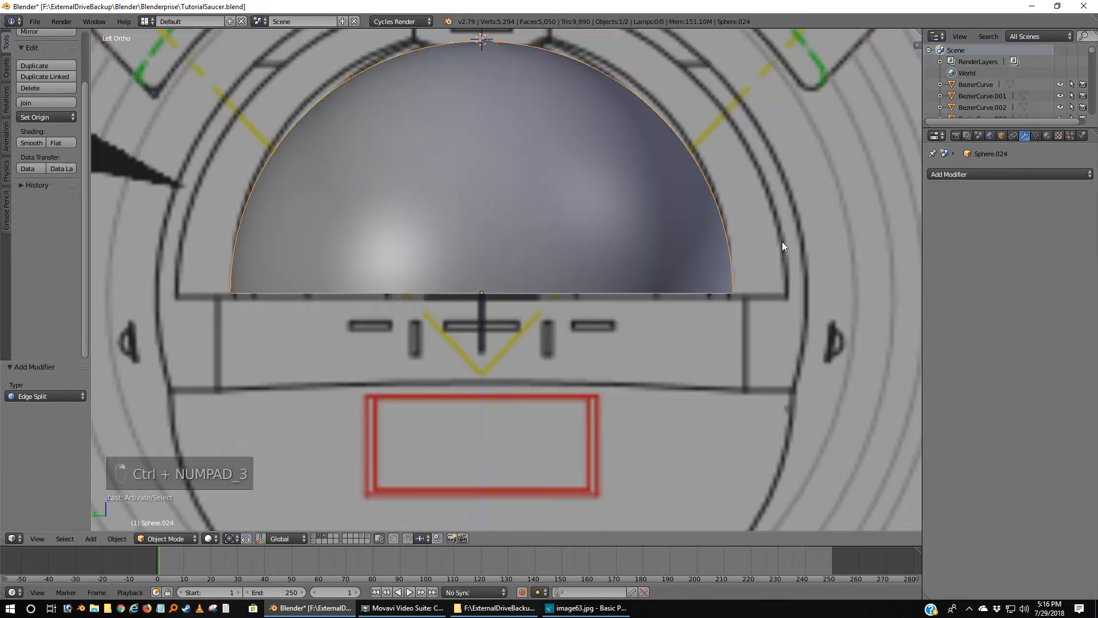
key("z")
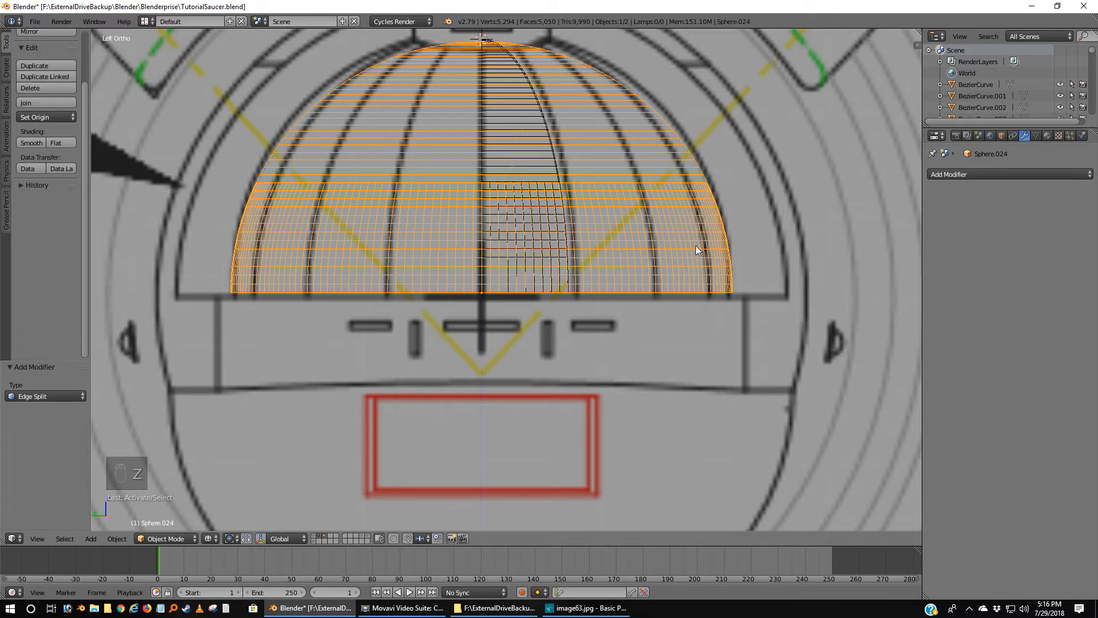
scroll(512, 322, "up", 4)
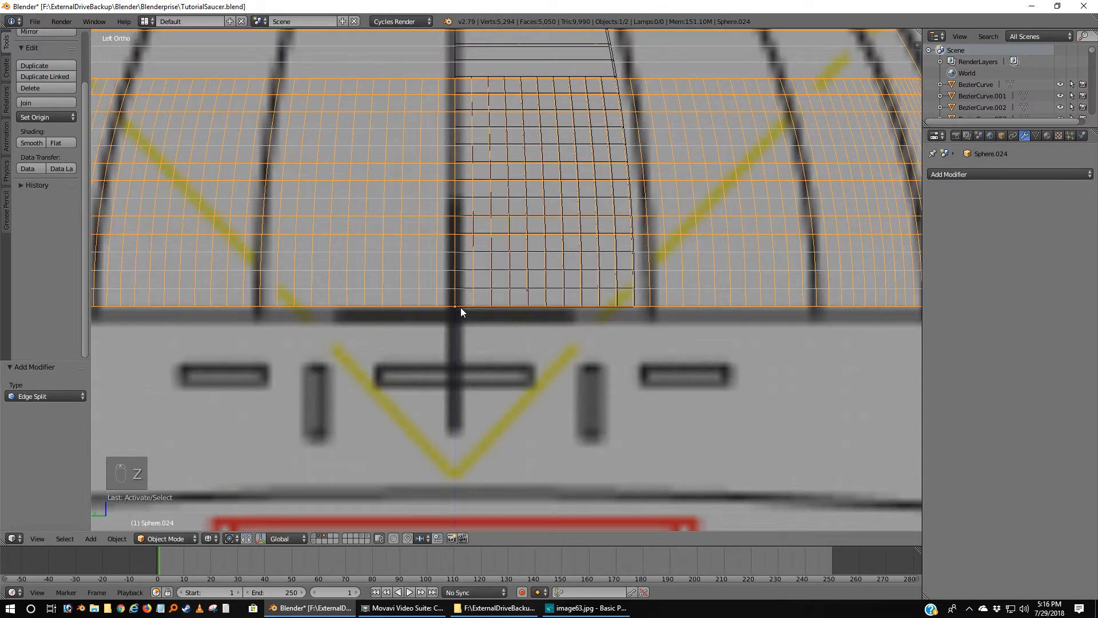
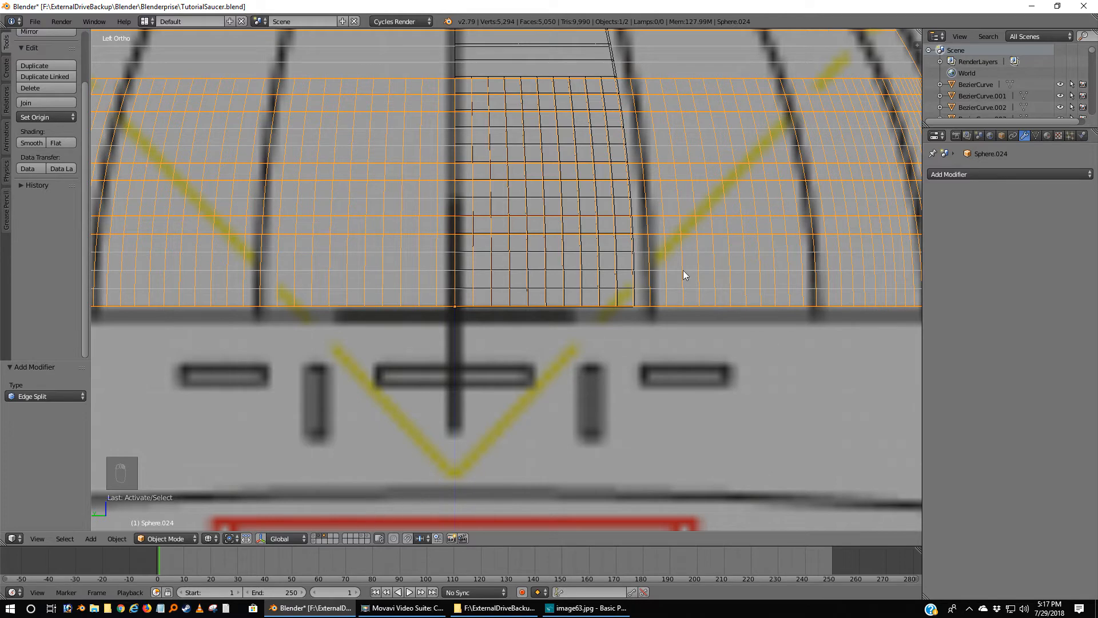
left_click(324, 538)
scroll(729, 296, "down", 5)
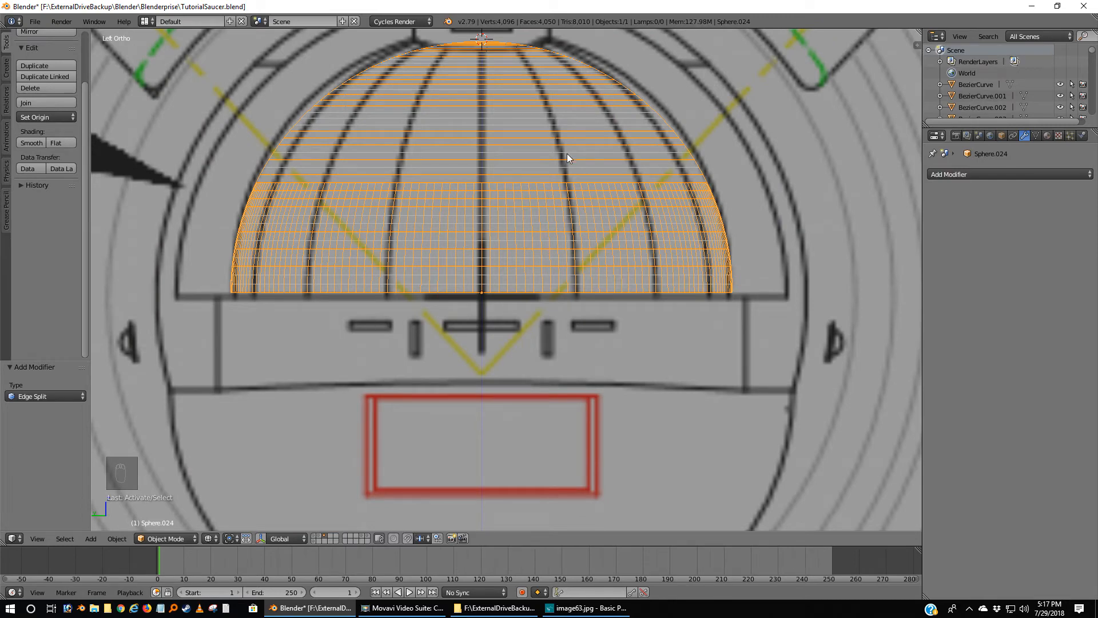
key("shift+d")
right_click(664, 188)
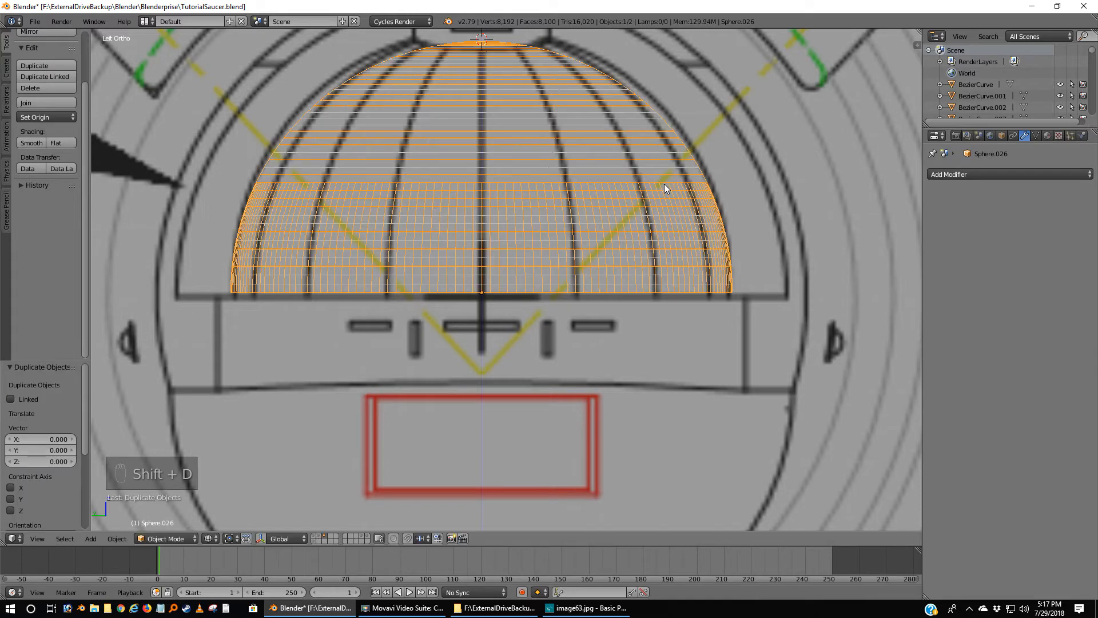
key("m")
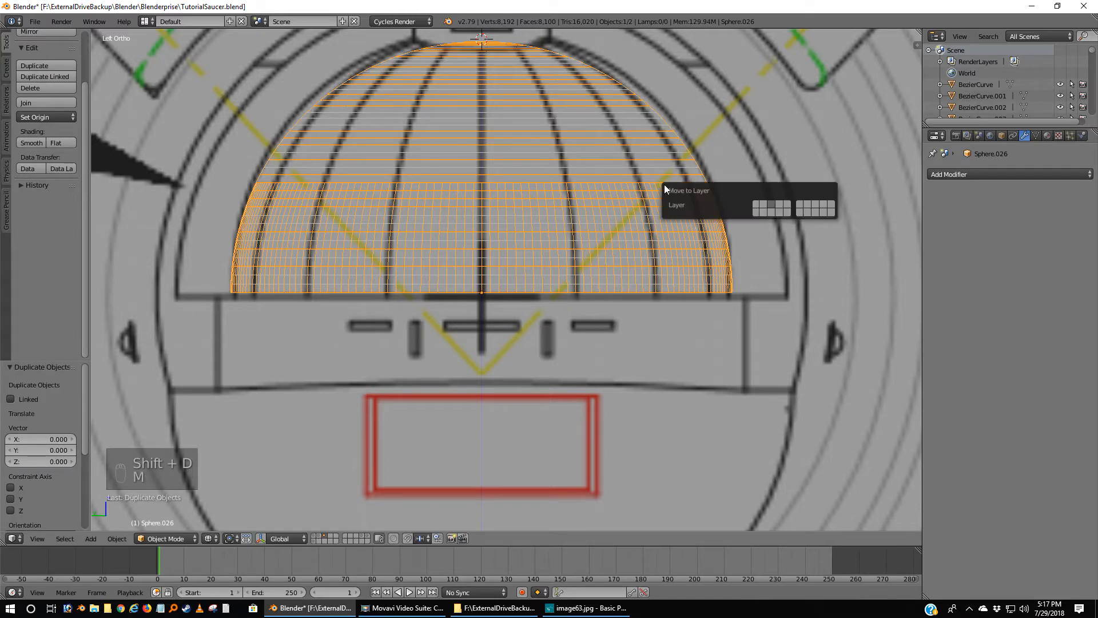
left_click(780, 204)
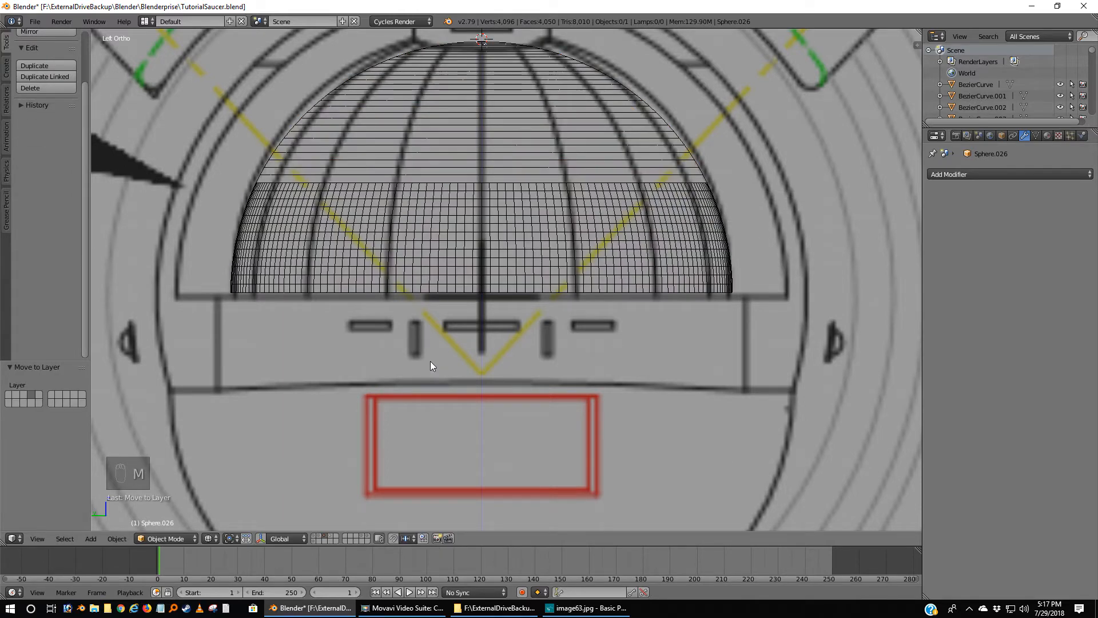
Show the second layer's segment with the inner dome and select the dome's lower-edge vertex at the segment's outer edge in Edit Mode.
right_click(488, 255)
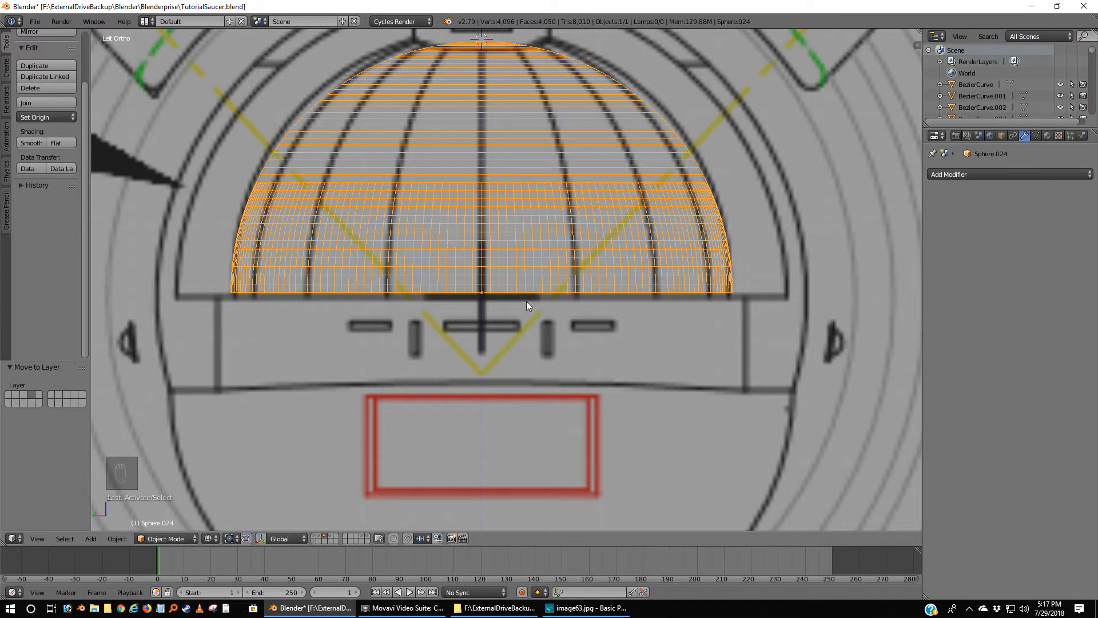
key("Tab")
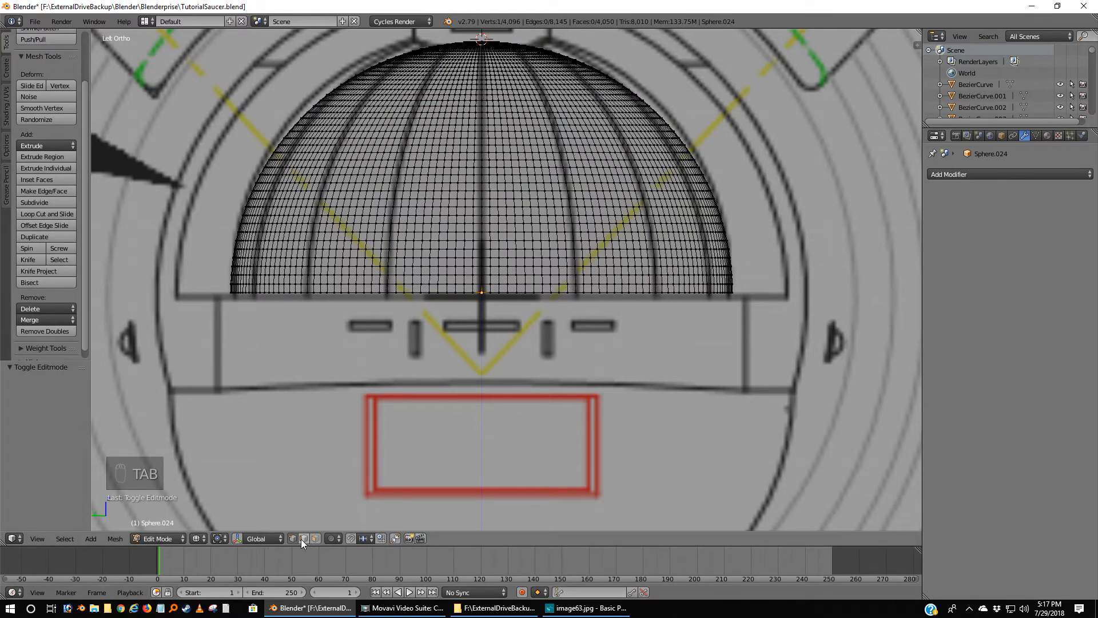
key("Tab")
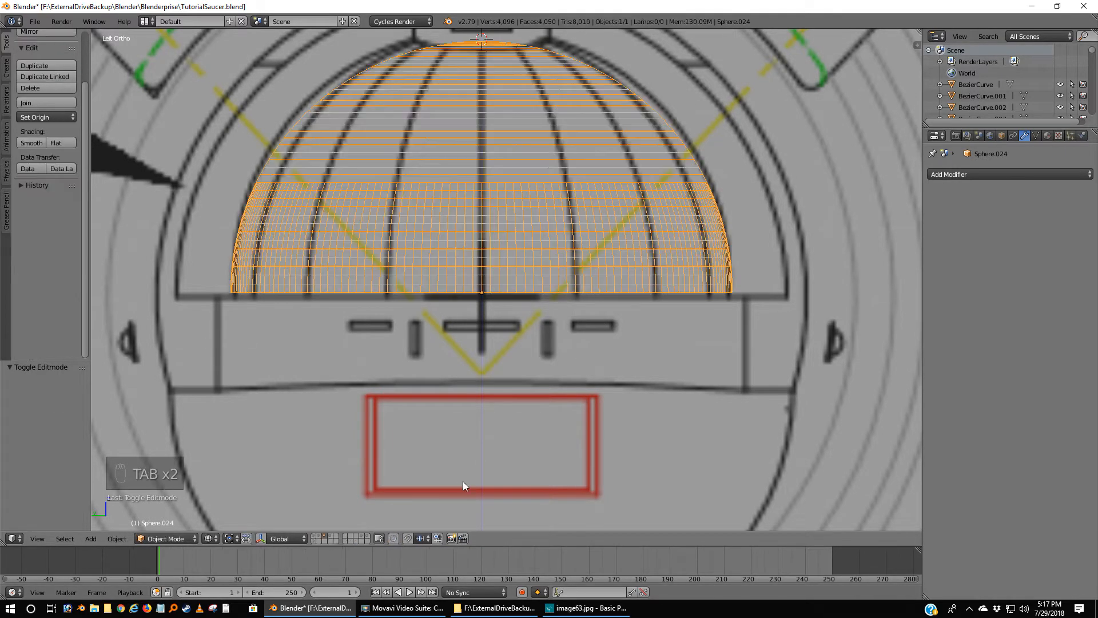
left_click(321, 537, "shift")
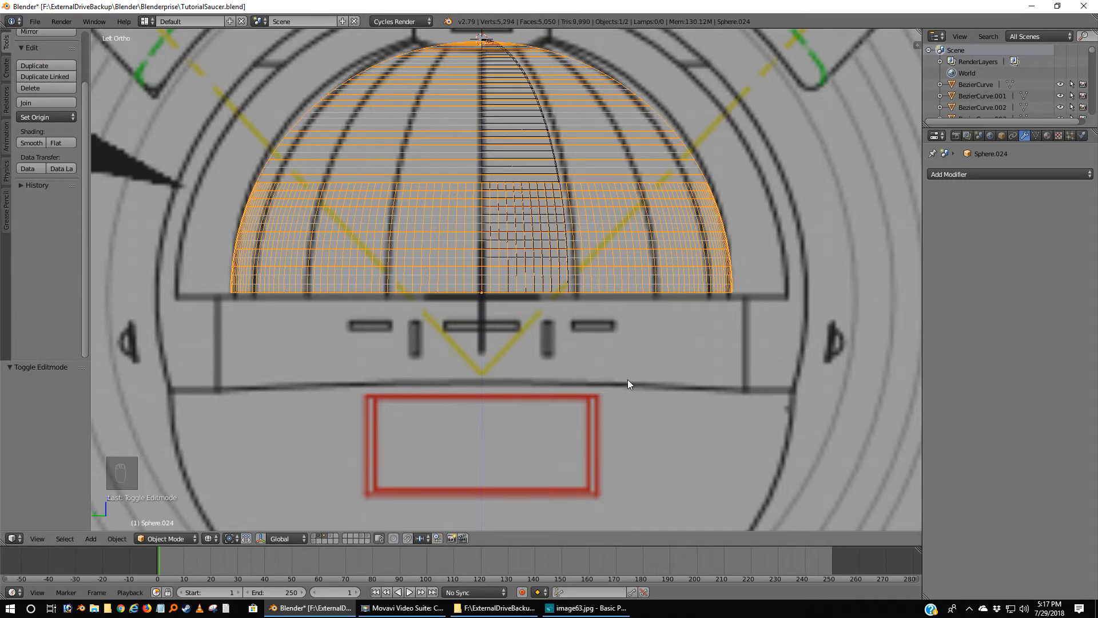
key("Tab")
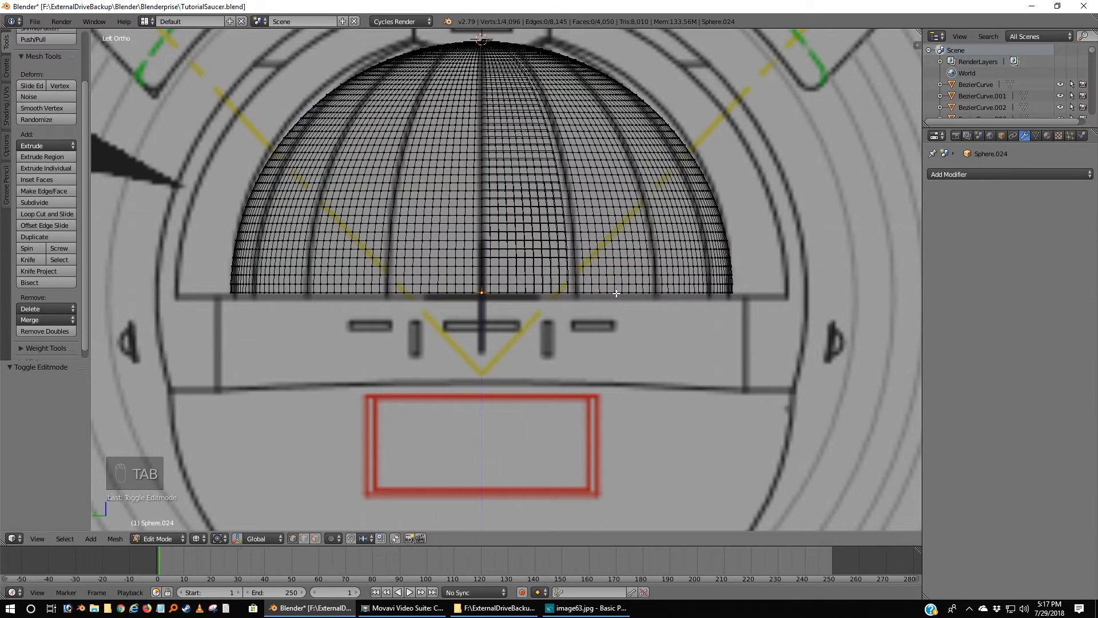
scroll(617, 298, "up", 5)
scroll(621, 302, "down", 2)
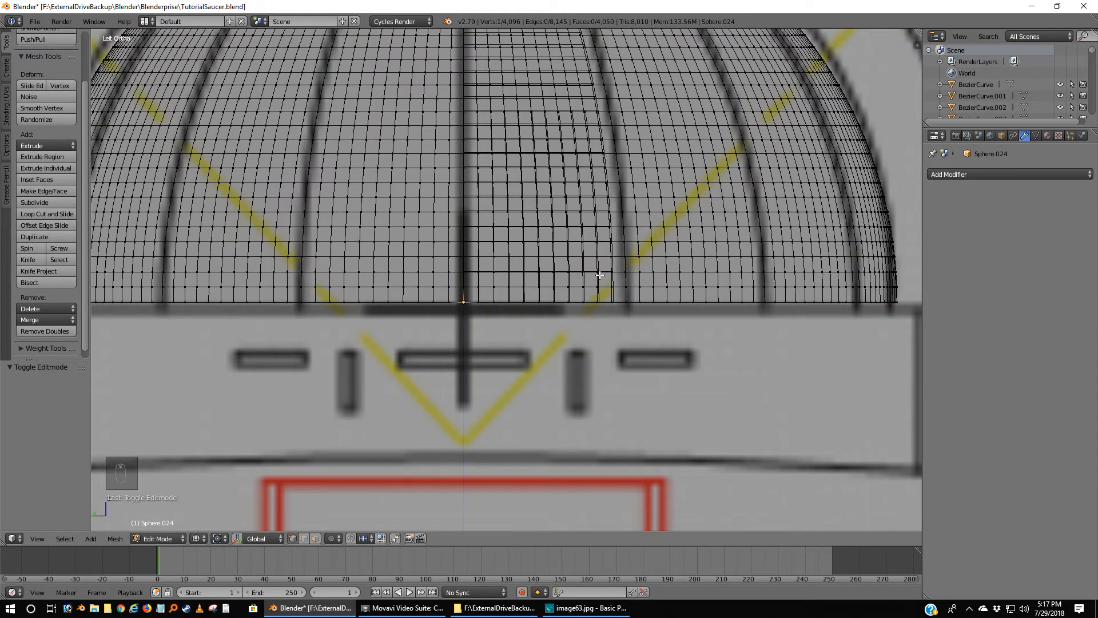
right_click(616, 306)
right_click(613, 303, "shift")
right_click(616, 301)
Check the selected lower-edge vertex against the segment's bottom corner with the second layer hidden and shown, finishing in solid shading.
key("Tab")
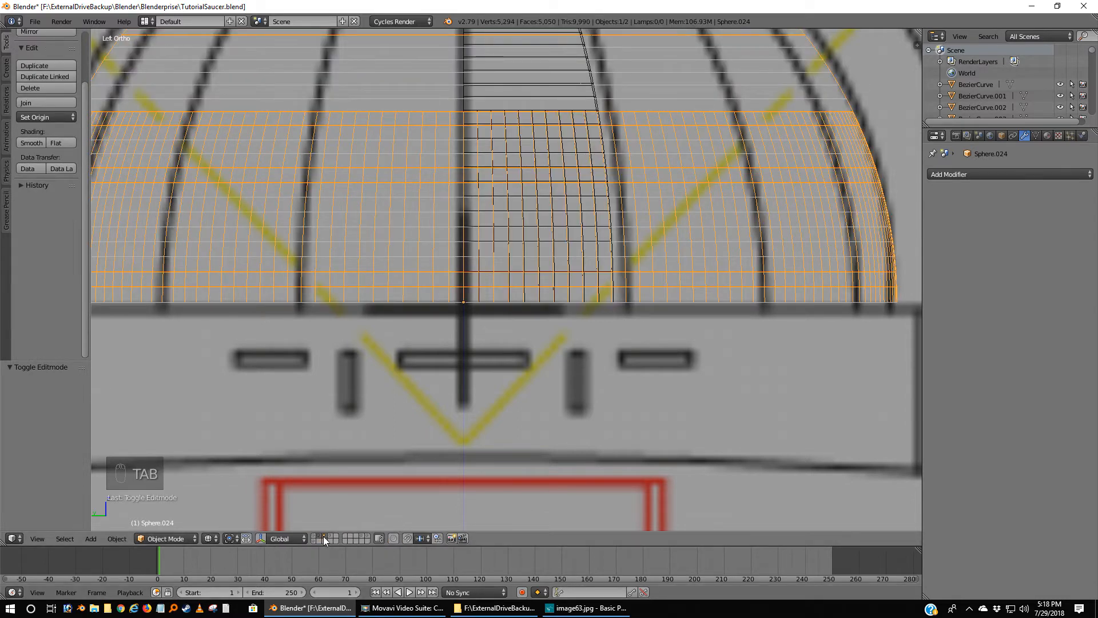
key("Tab")
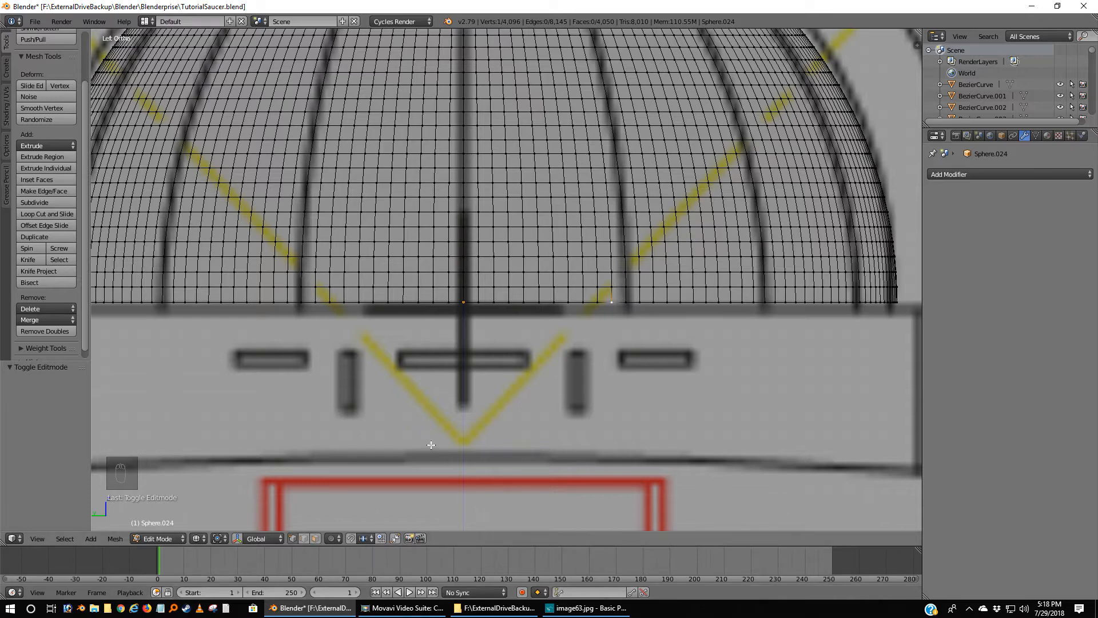
key("Tab")
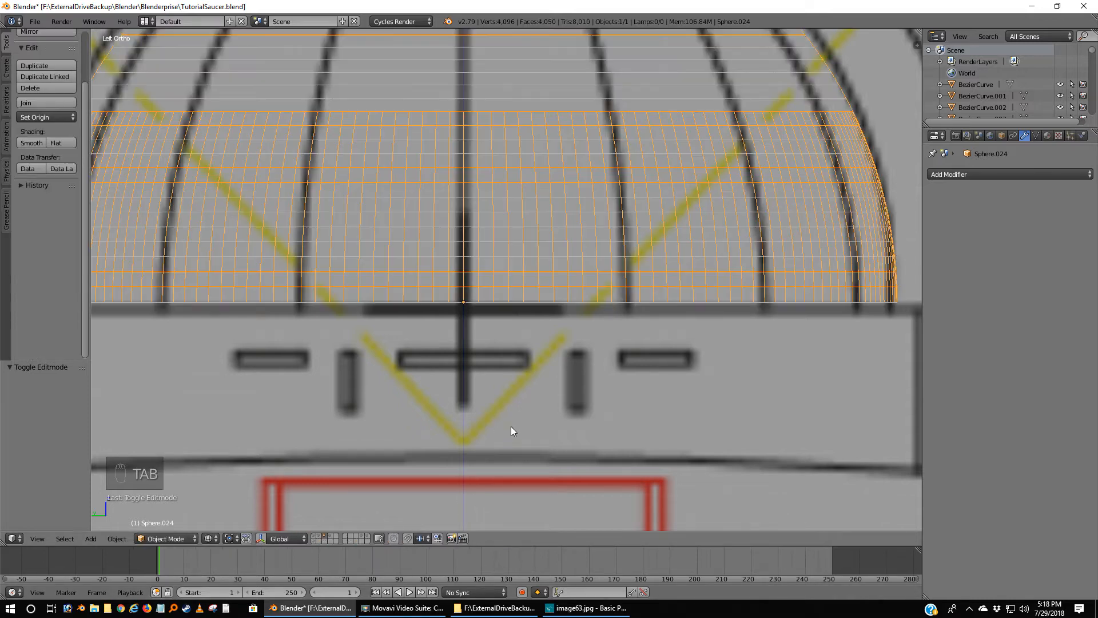
left_click(320, 535, "shift")
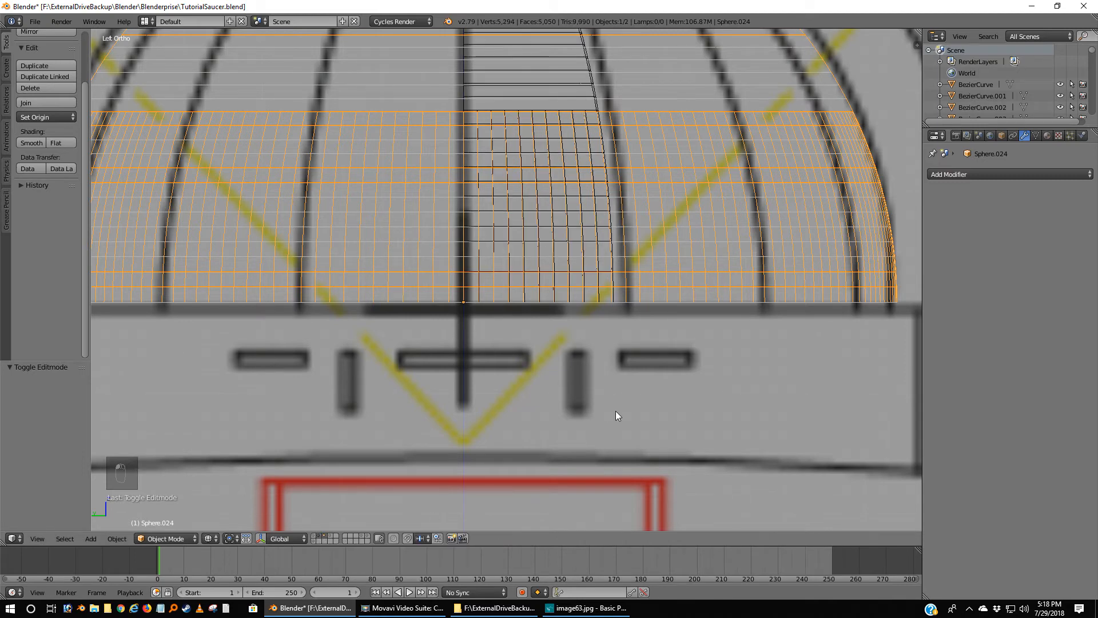
key("z")
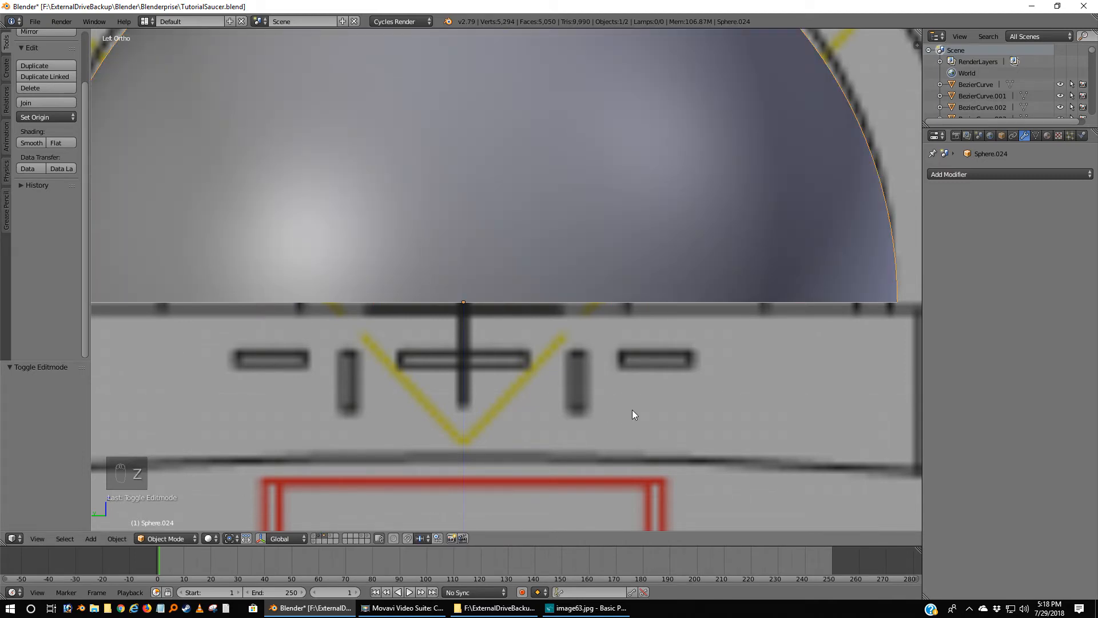
key("Tab")
middle_click_drag(633, 410, 543, 441)
scroll(544, 441, "up", 5)
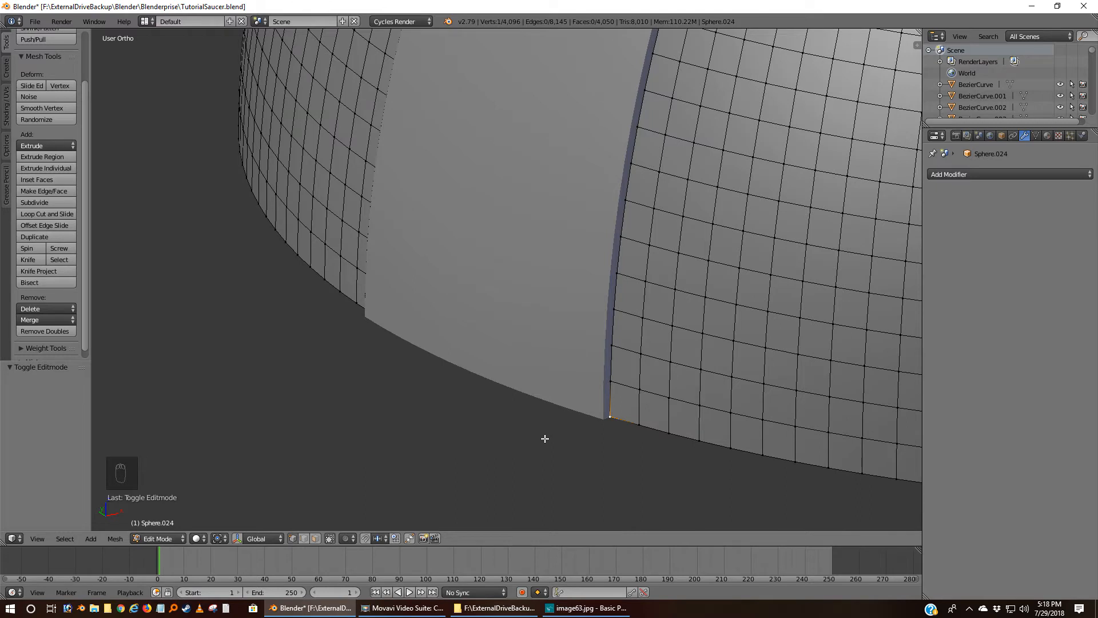
scroll(544, 438, "down", 1)
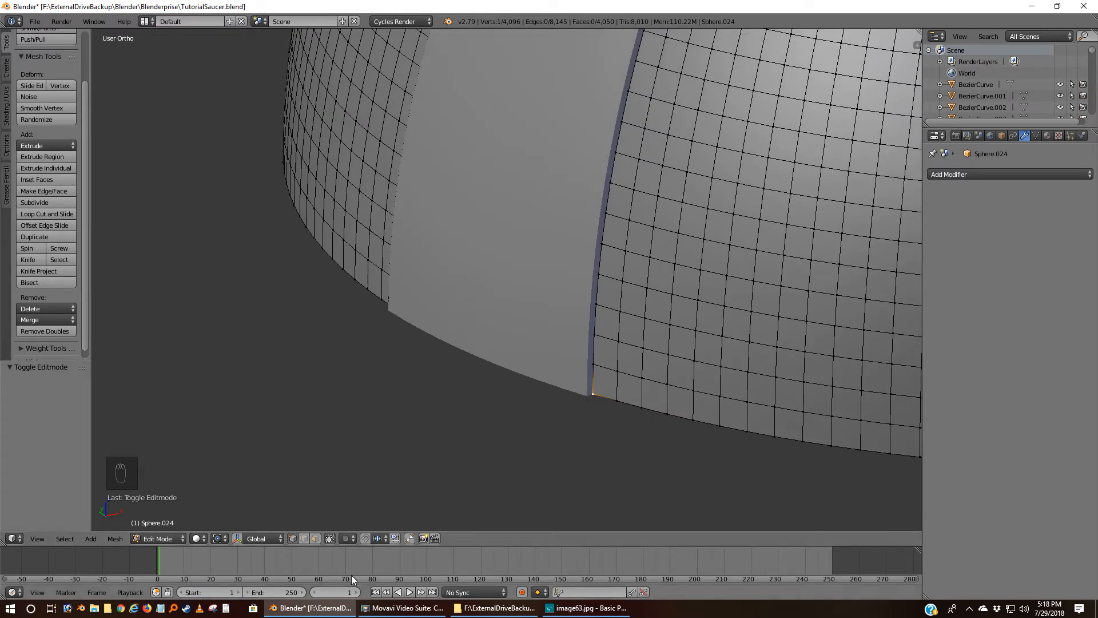
Isolate the inner dome on the third layer and reopen it in Edit Mode.
key("Tab")
left_click(323, 536)
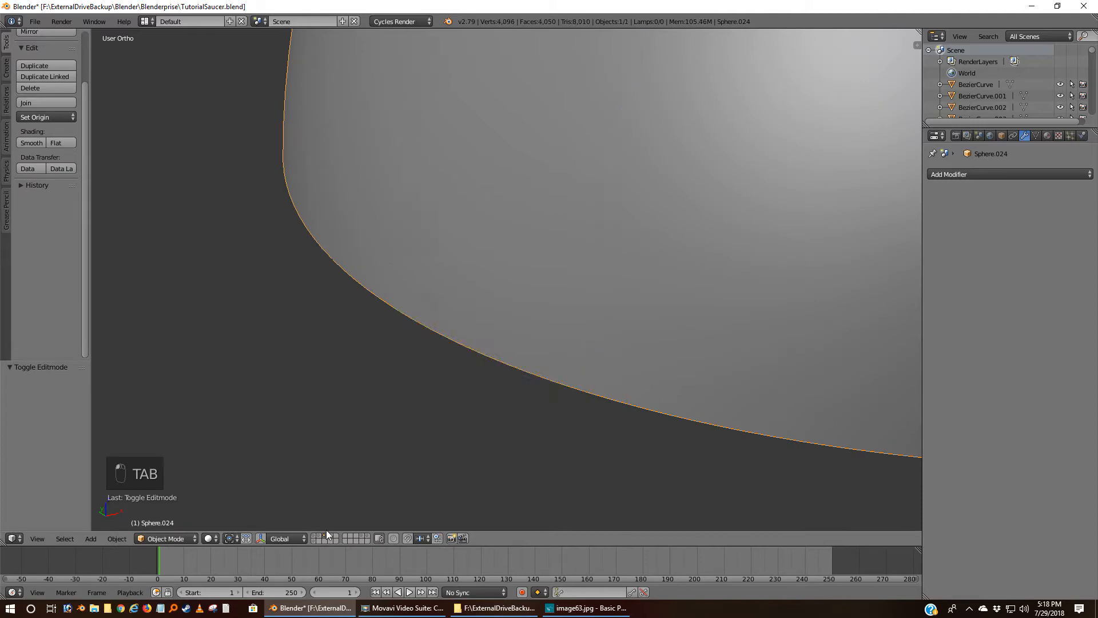
key("Tab")
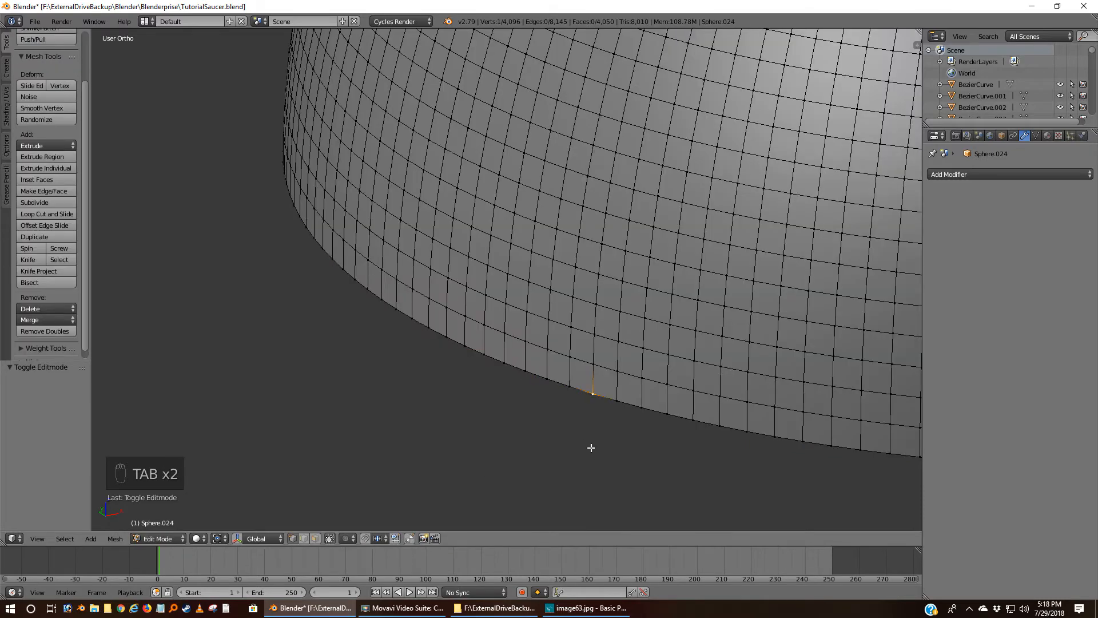
In wireframe left view, select three adjacent vertical edge loops on the inner dome along the segment's outer edge, forming a two-face-wide strip.
key("ctrl+KP_3")
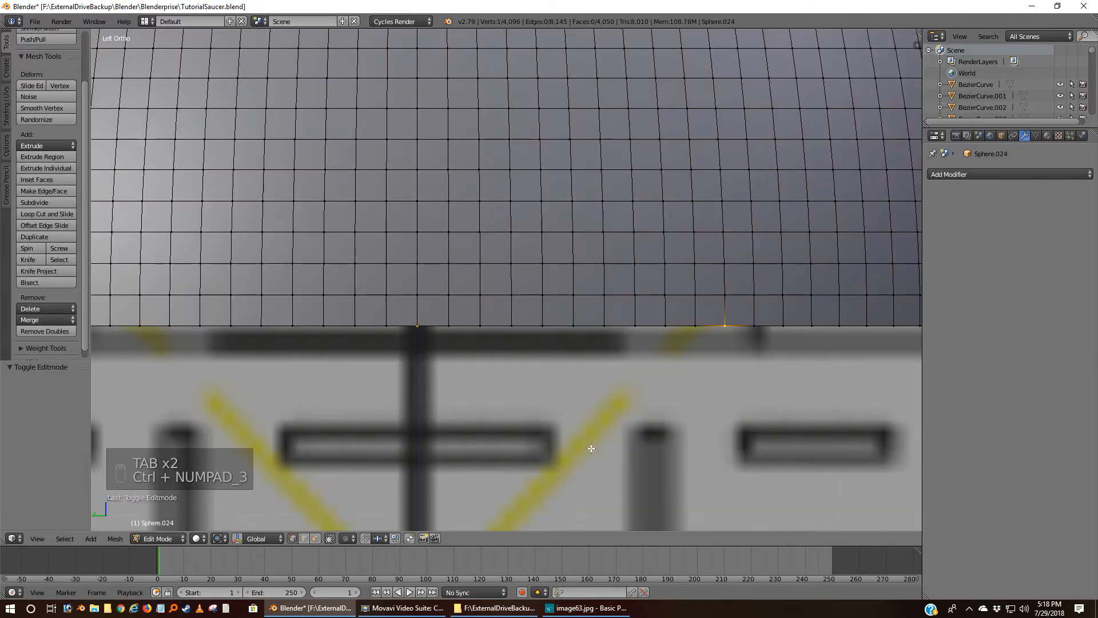
key("z")
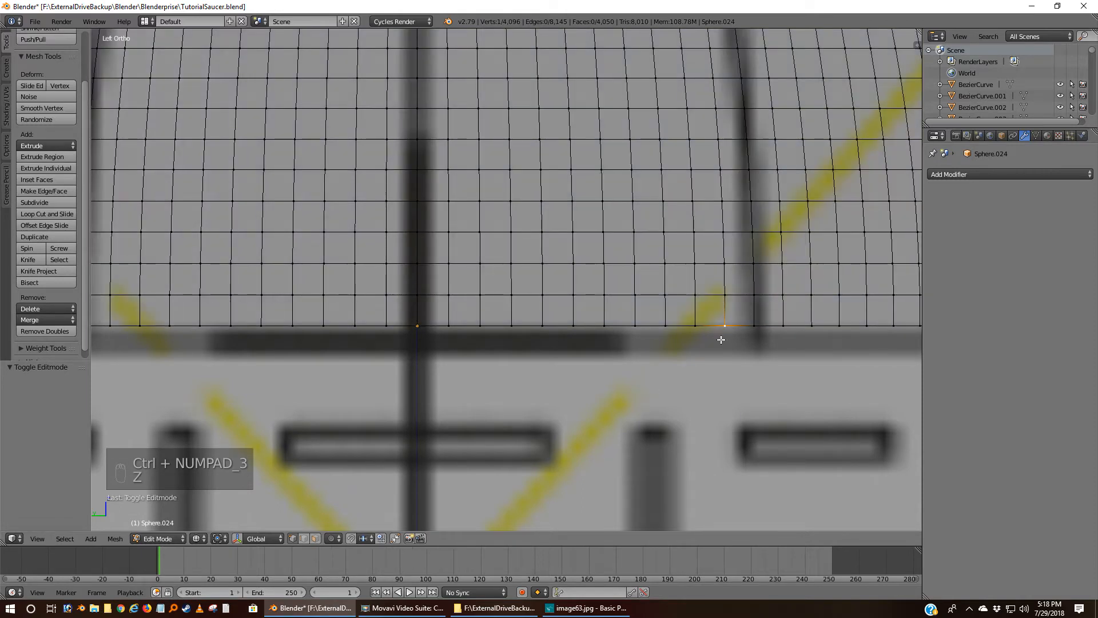
right_click(696, 326)
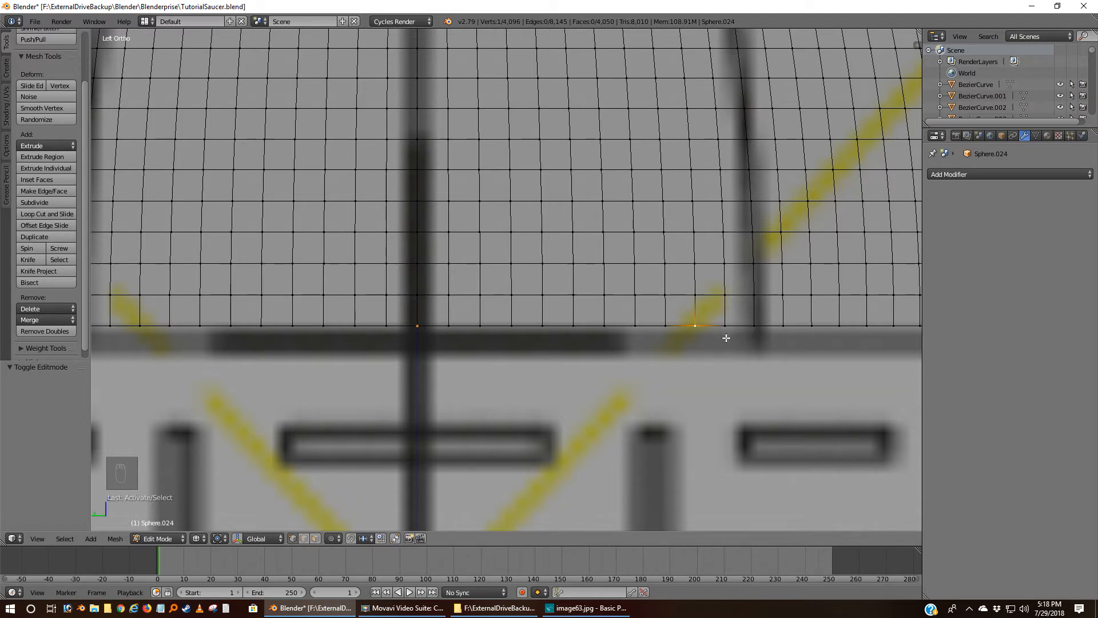
right_click(694, 298, "alt")
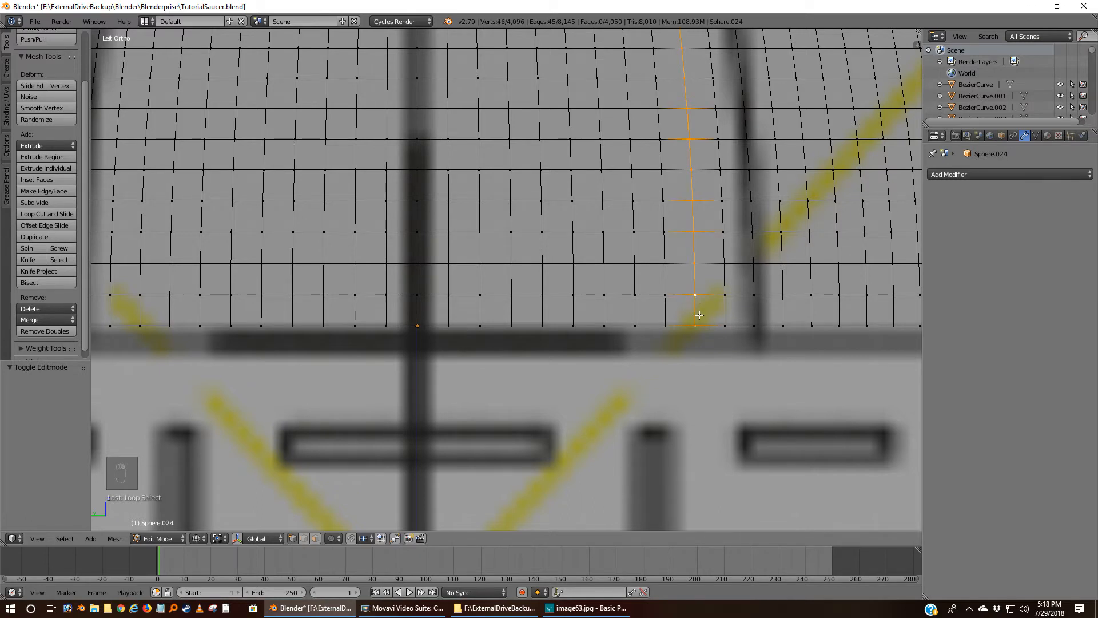
right_click(726, 325, "shift")
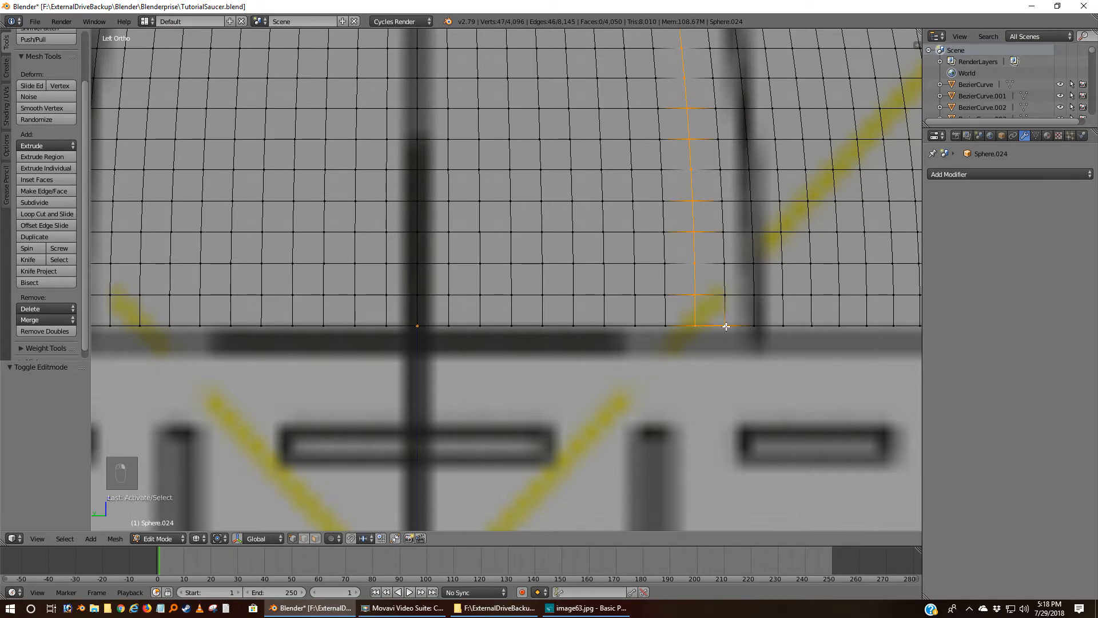
right_click(725, 296, "alt+shift")
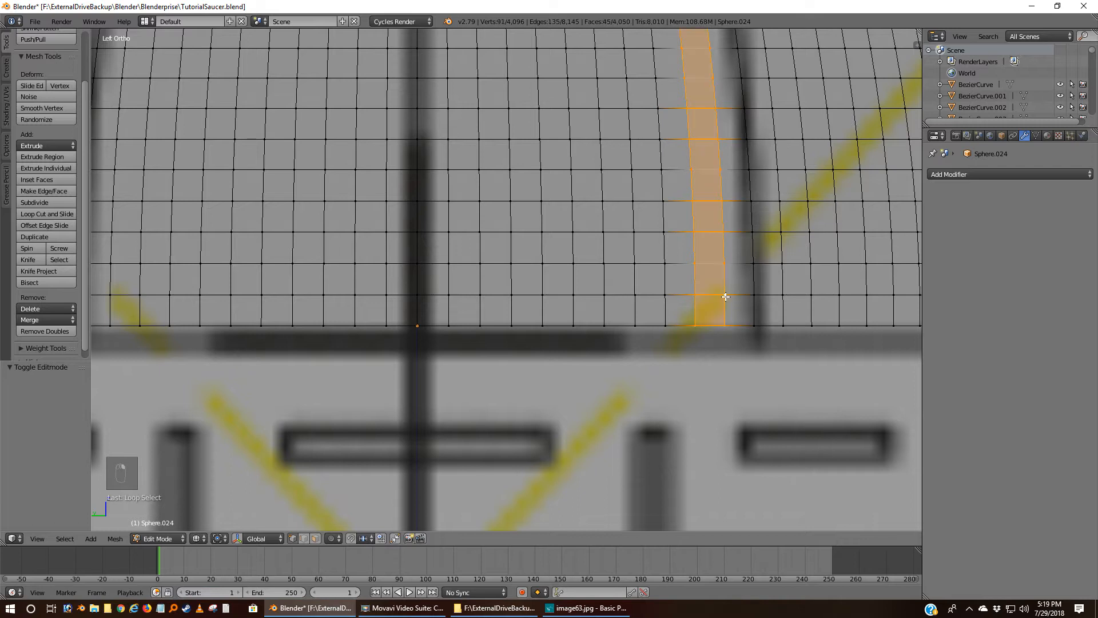
right_click(753, 326, "shift")
right_click(753, 296, "alt+shift")
scroll(753, 343, "down", 8)
scroll(753, 349, "down", 3)
middle_click_drag(752, 349, 584, 318)
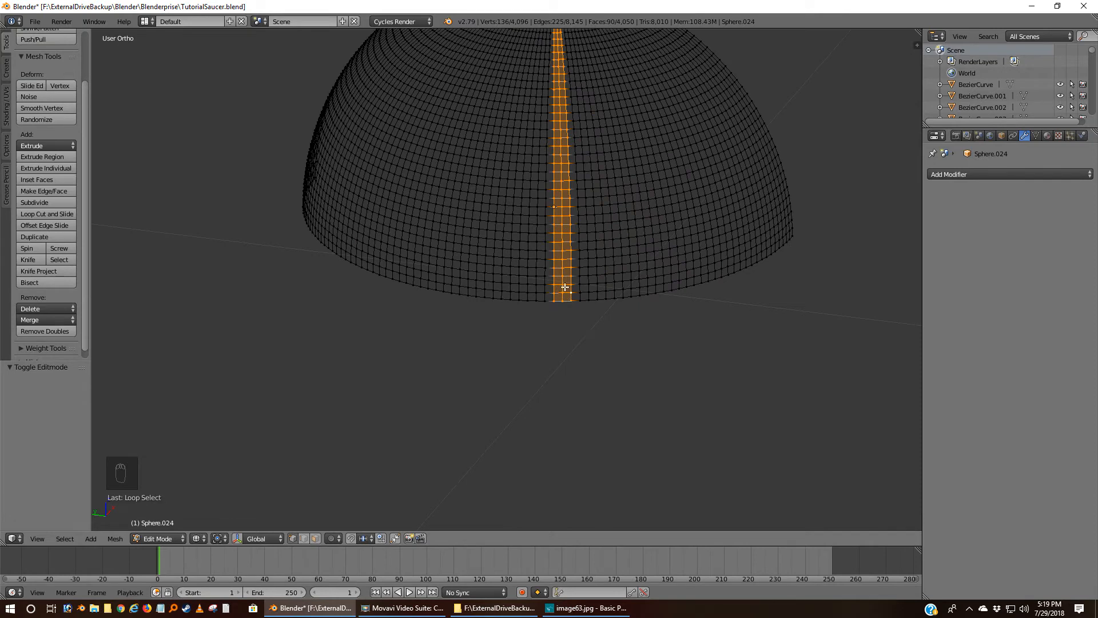
Duplicate the selected strip in place, separate the copy into its own object and return to Object Mode.
key("shift+d")
right_click(568, 327)
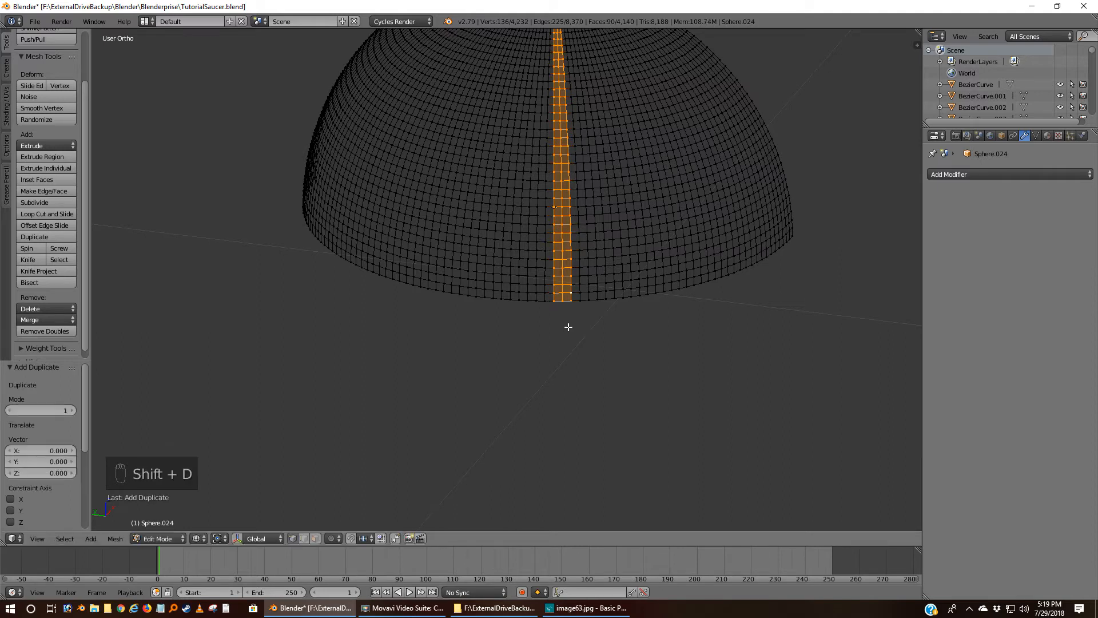
key("p")
left_click(568, 327)
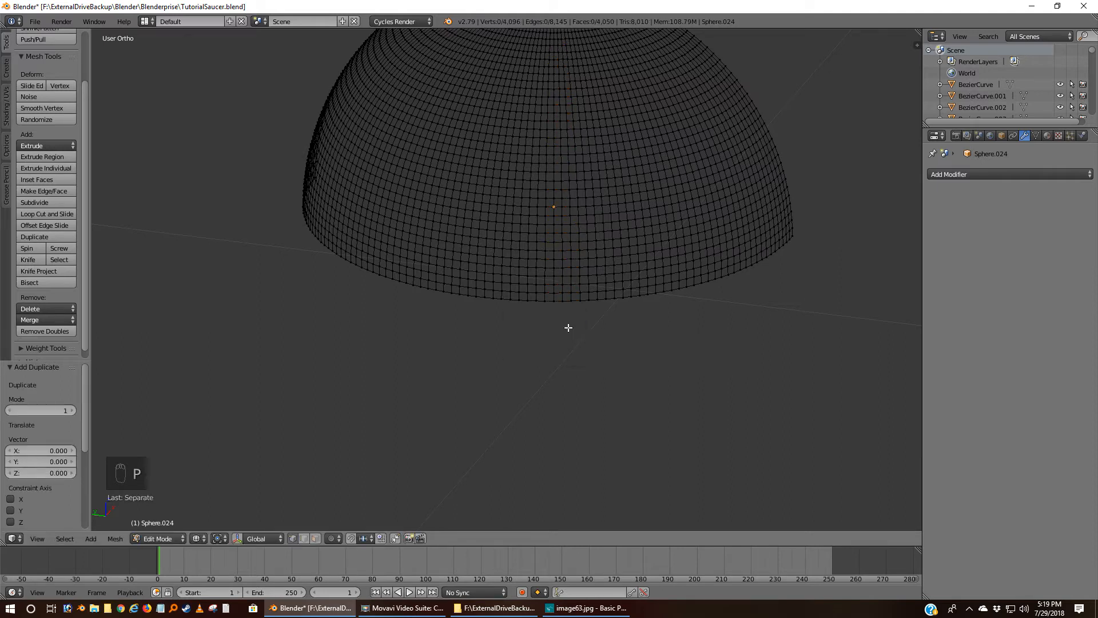
key("Tab")
Select the inner dome and move it to the ninth layer.
right_click(678, 239)
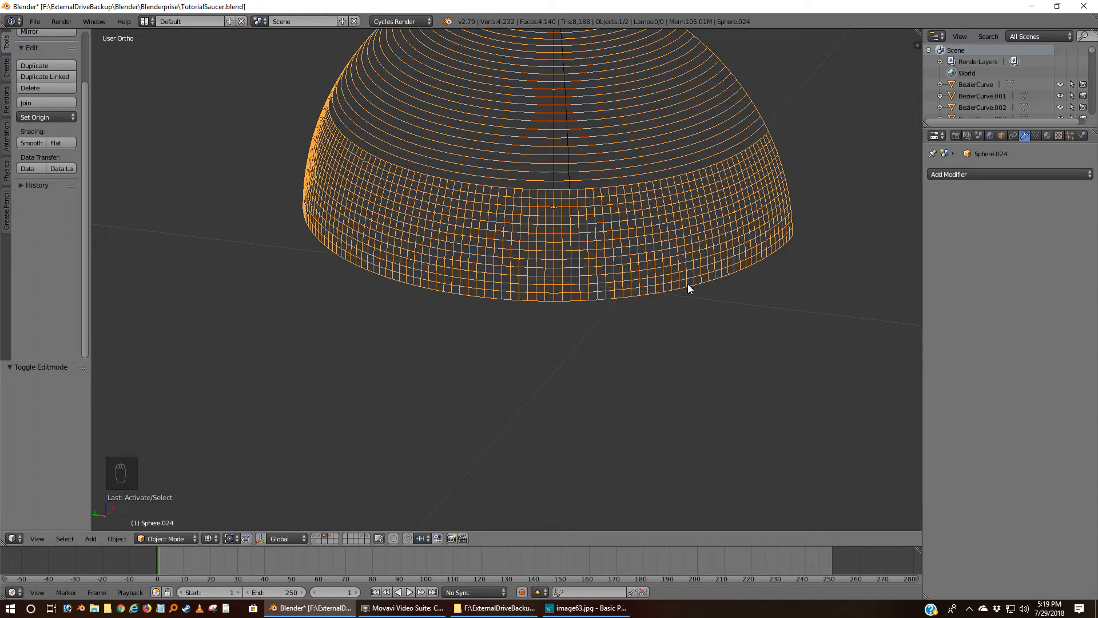
key("m")
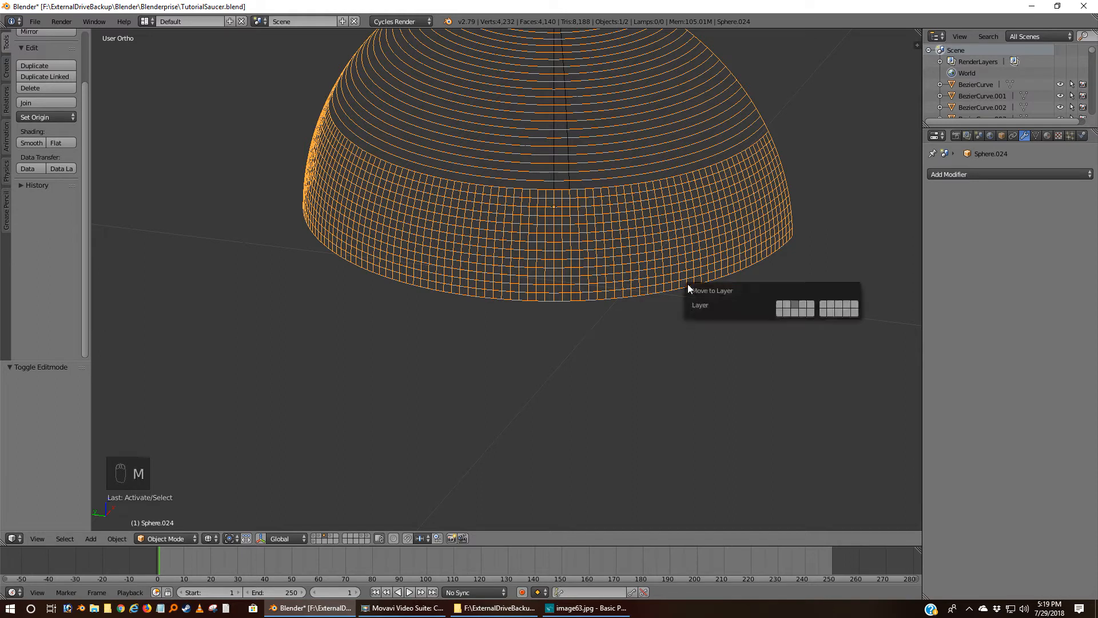
left_click(848, 307)
Move the separated strip to the second layer and show that layer with the outer segment.
right_click(560, 264)
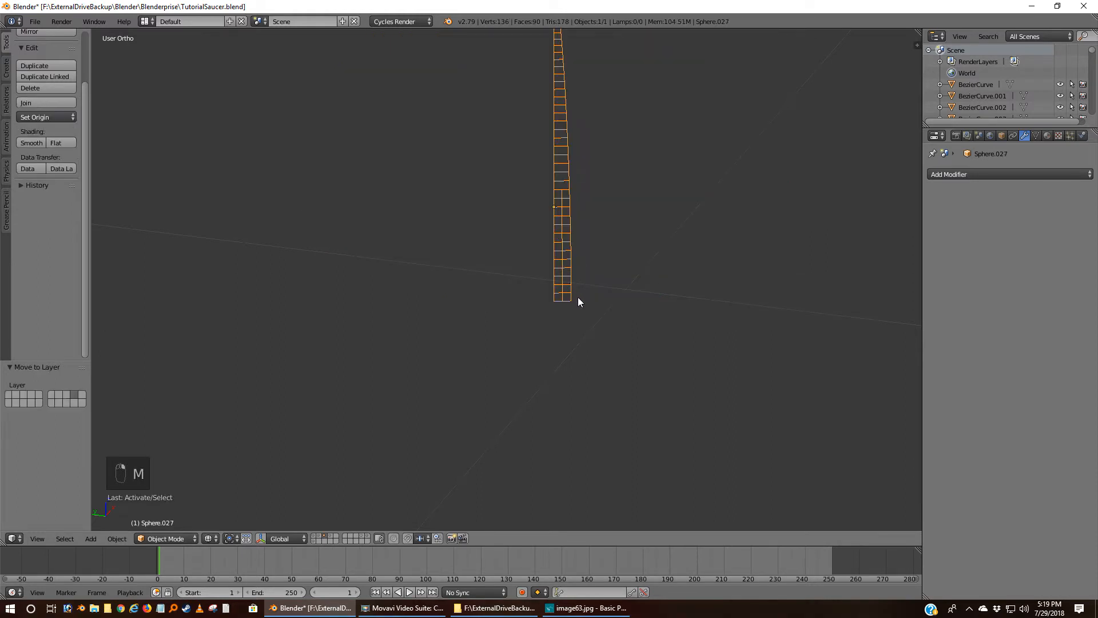
key("m")
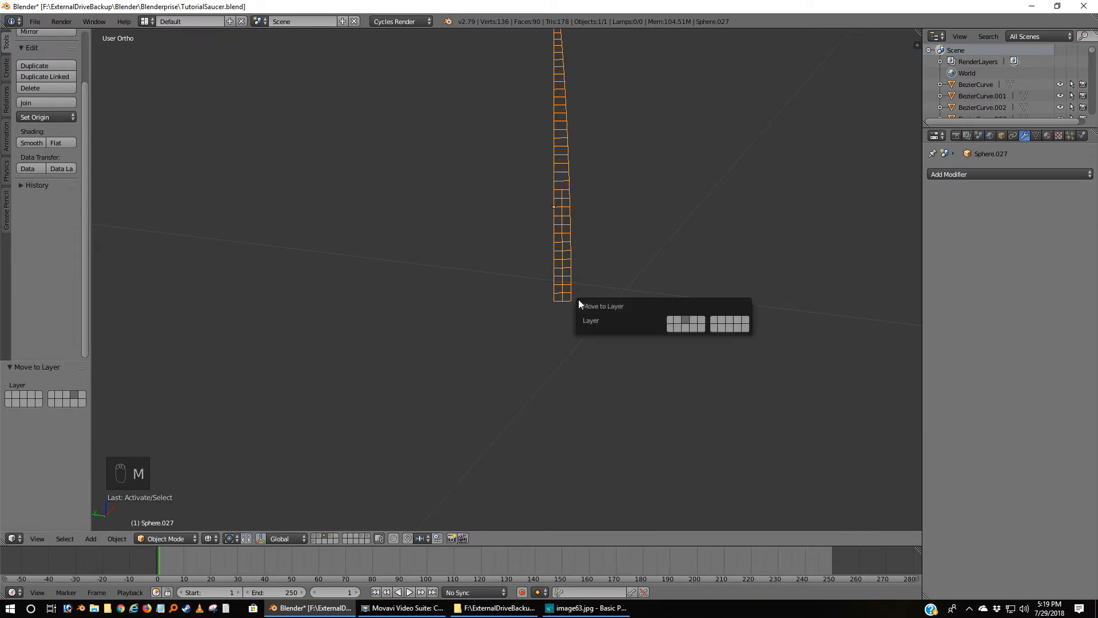
left_click(680, 321)
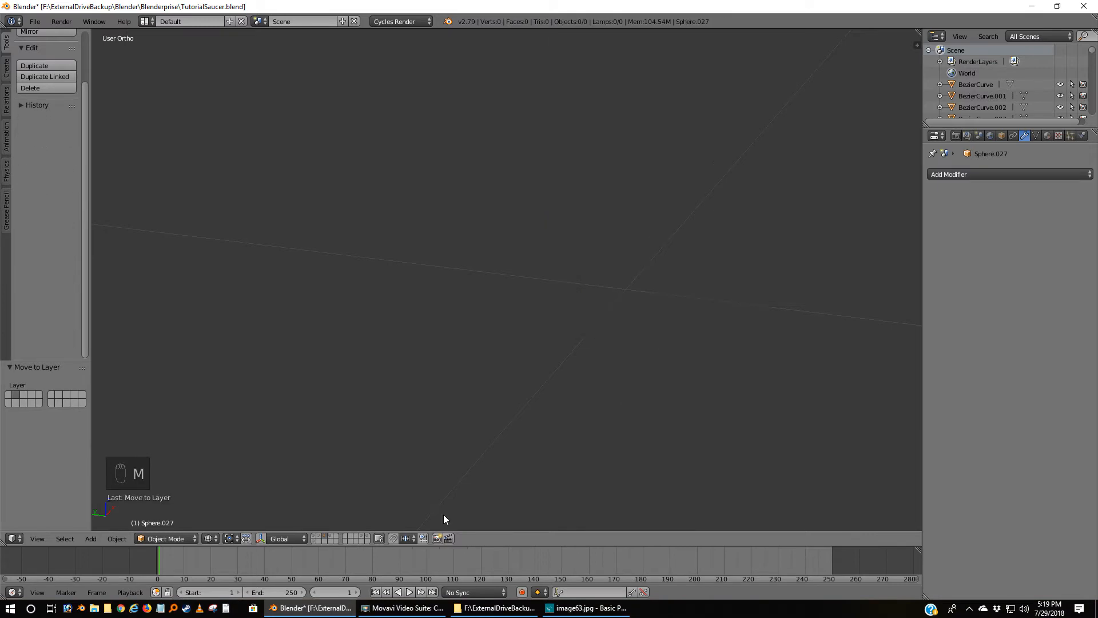
left_click(322, 538)
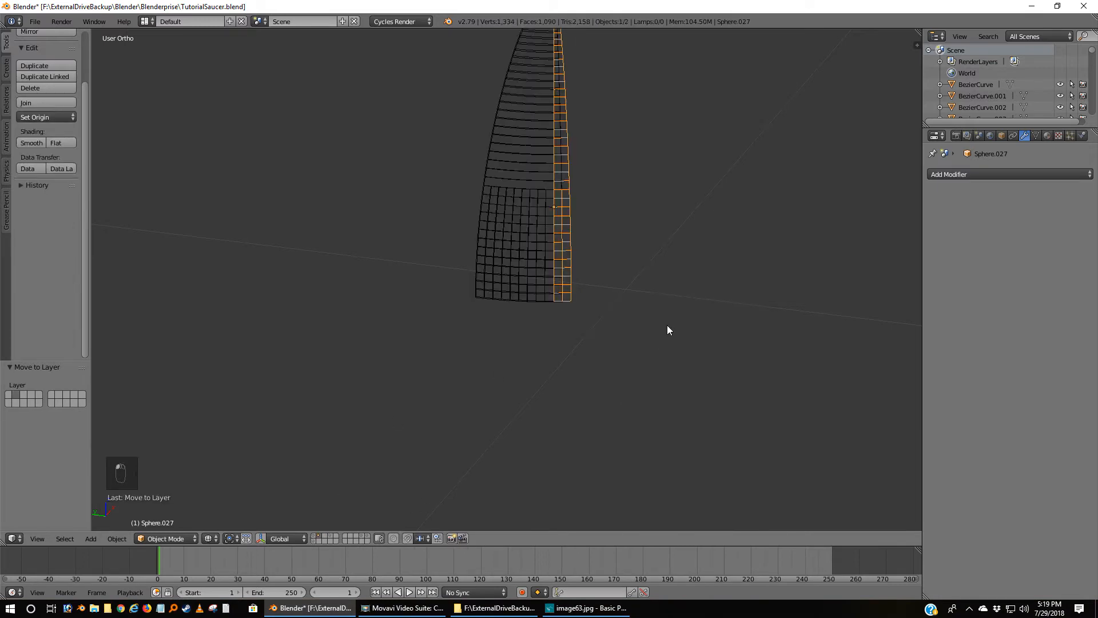
In solid shading, join the thickened outer segment into the strip object and add an Edge Split modifier to the result.
key("z")
middle_click_drag(678, 333, 574, 339)
scroll(574, 336, "up", 4)
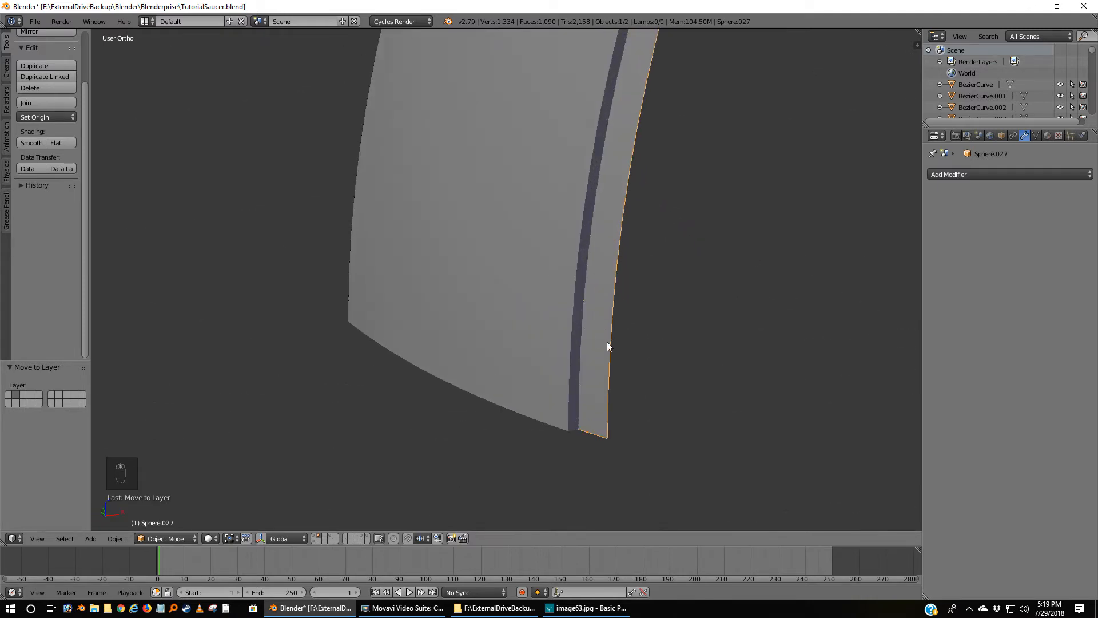
scroll(606, 342, "up", 3)
middle_click_drag(591, 391, 612, 370)
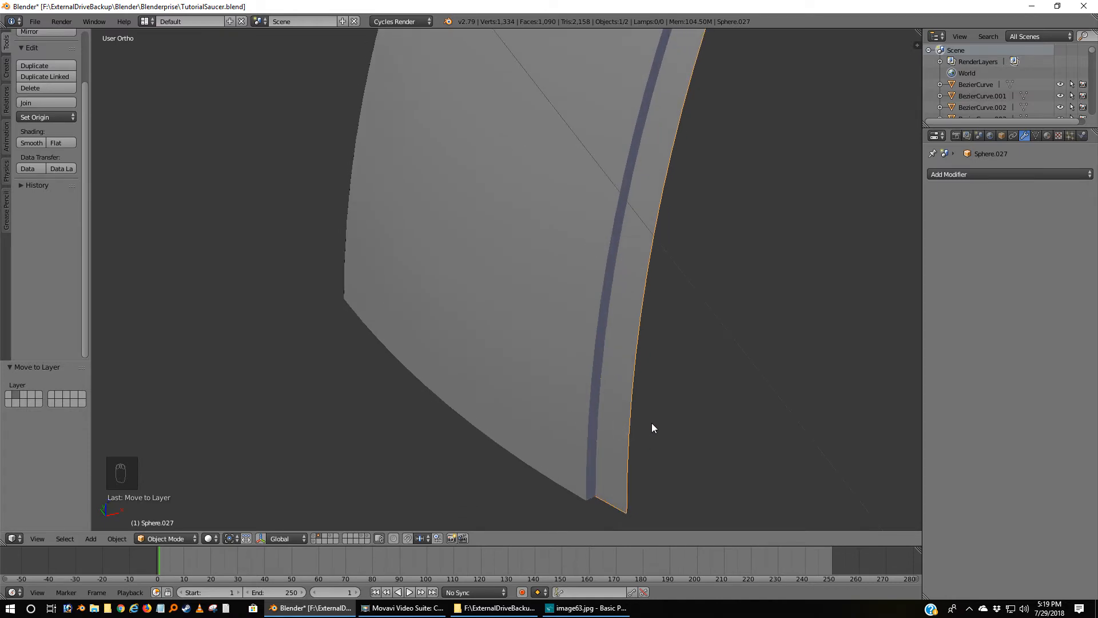
right_click(489, 318)
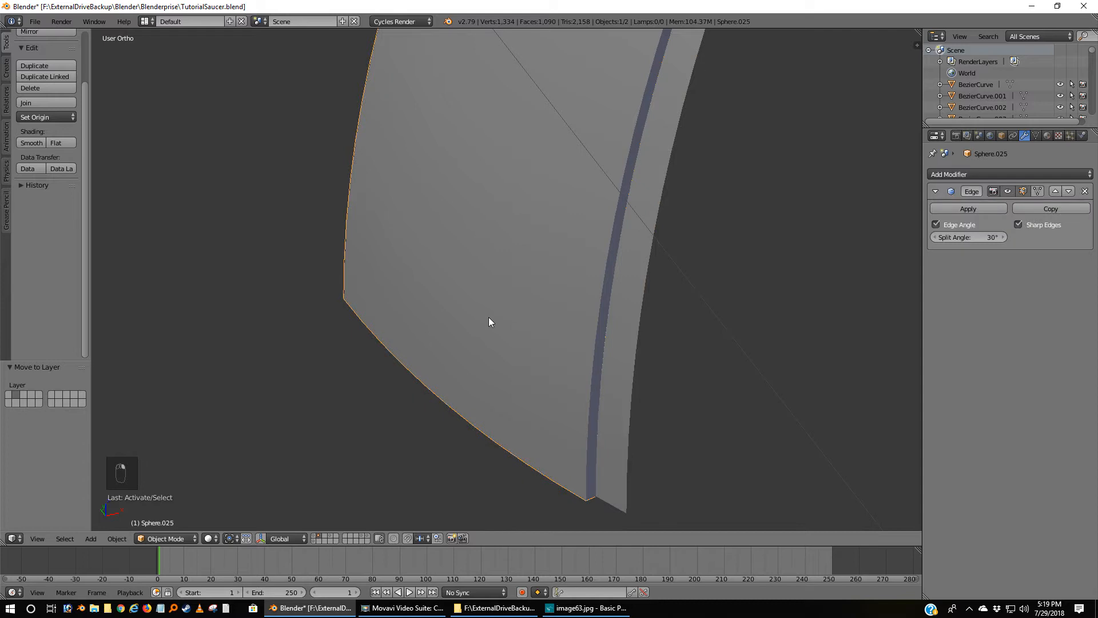
scroll(488, 317, "down", 2)
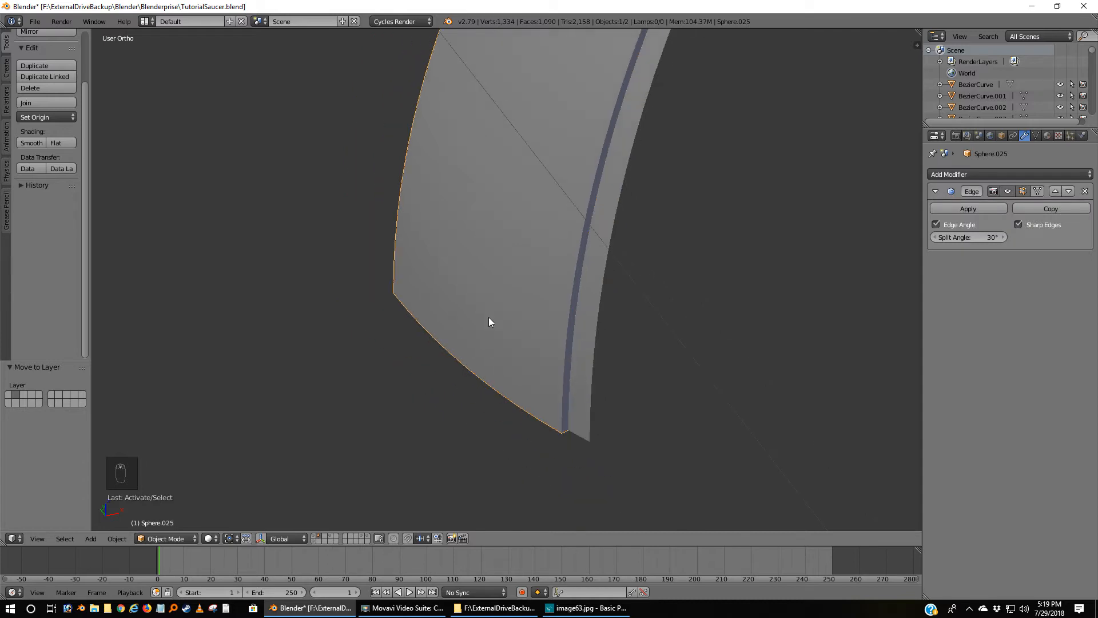
right_click(594, 297, "shift")
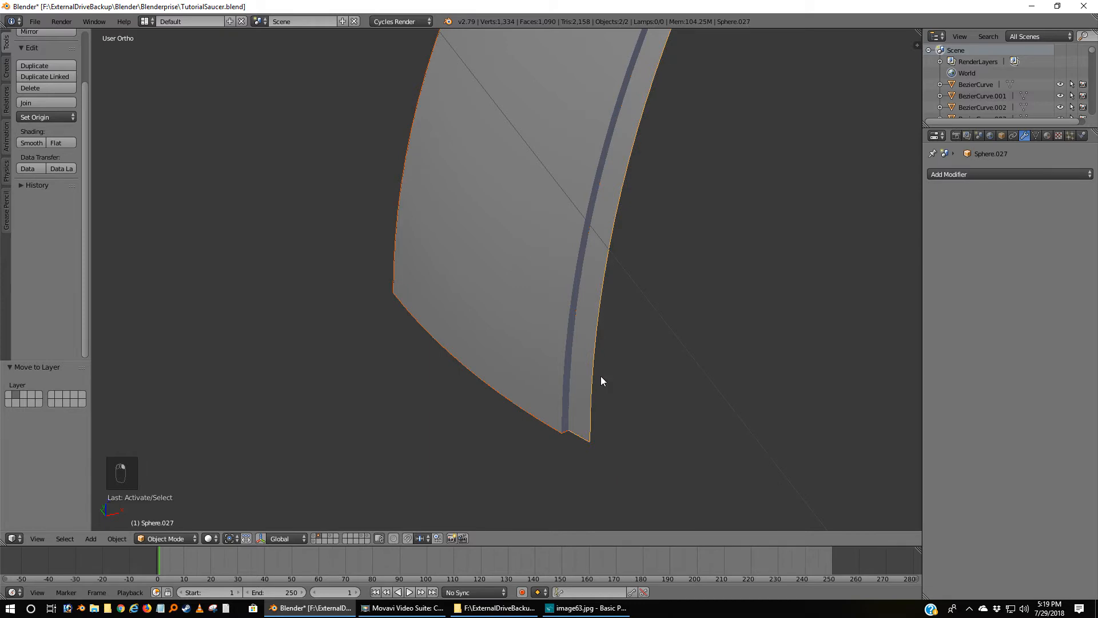
key("ctrl+j")
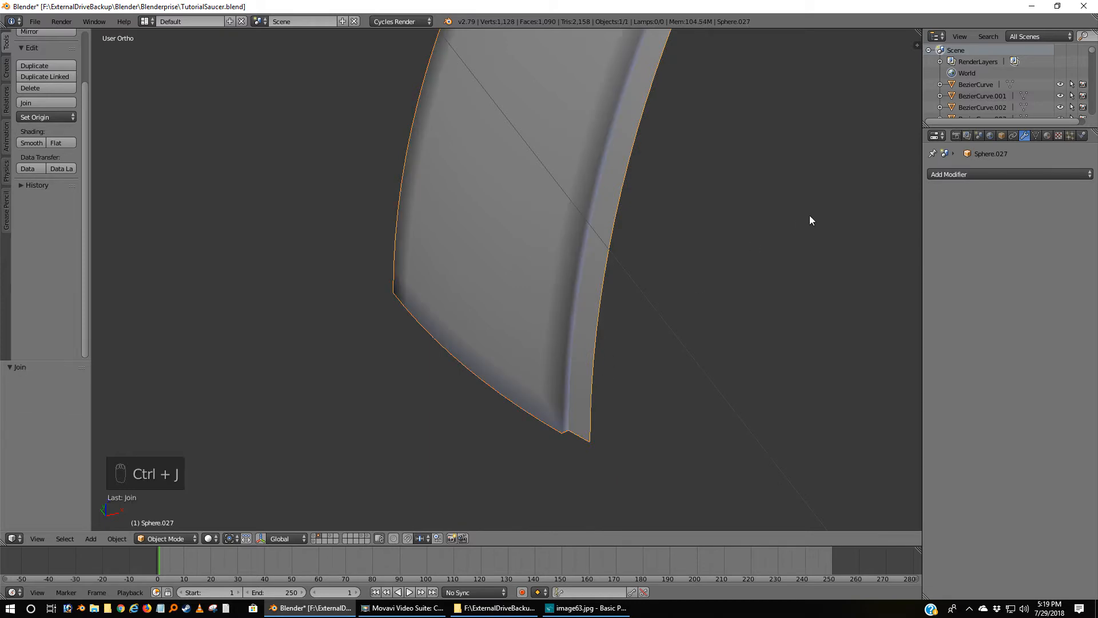
left_click(991, 173)
left_click(898, 264)
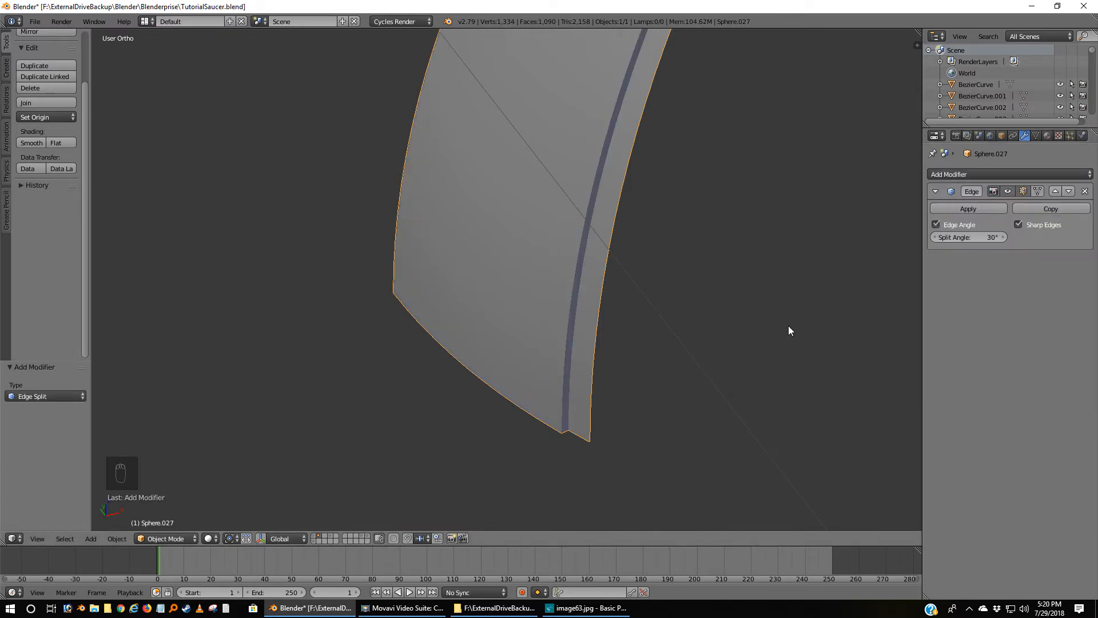
In top view, set the pivot point to the 3D Cursor and duplicate the joined segment in place.
key("KP_7")
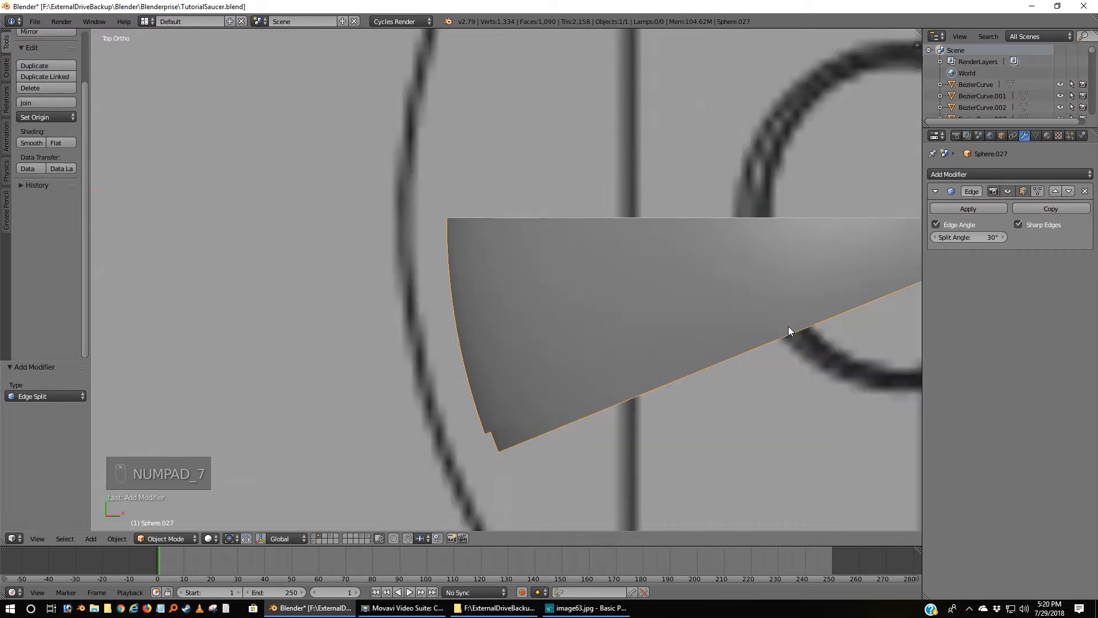
scroll(788, 326, "down", 1)
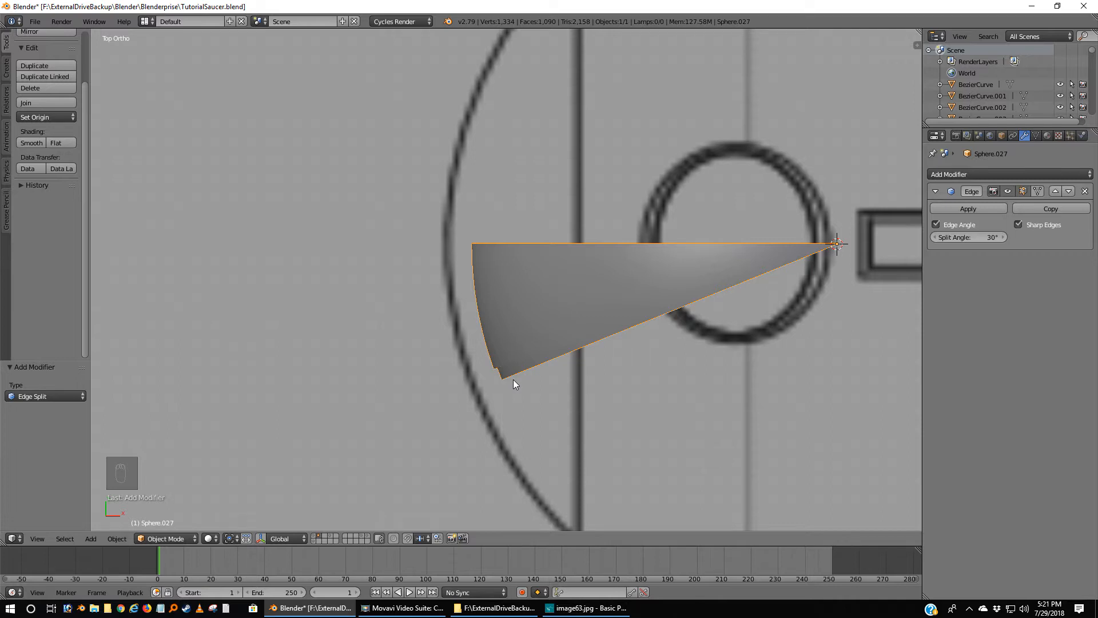
left_click(231, 538)
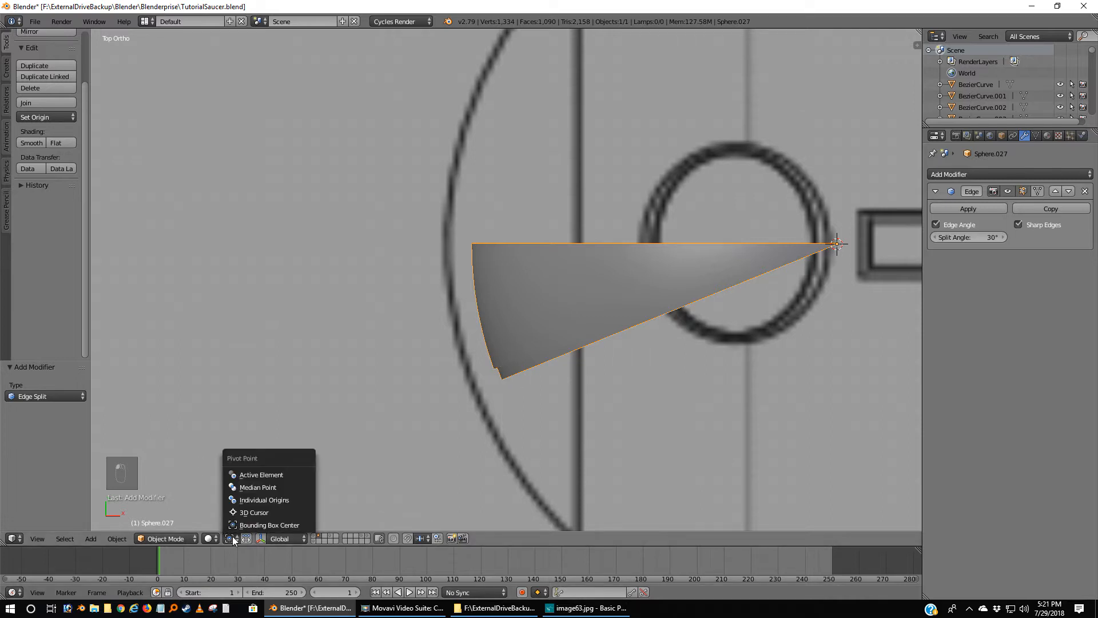
left_click(237, 511)
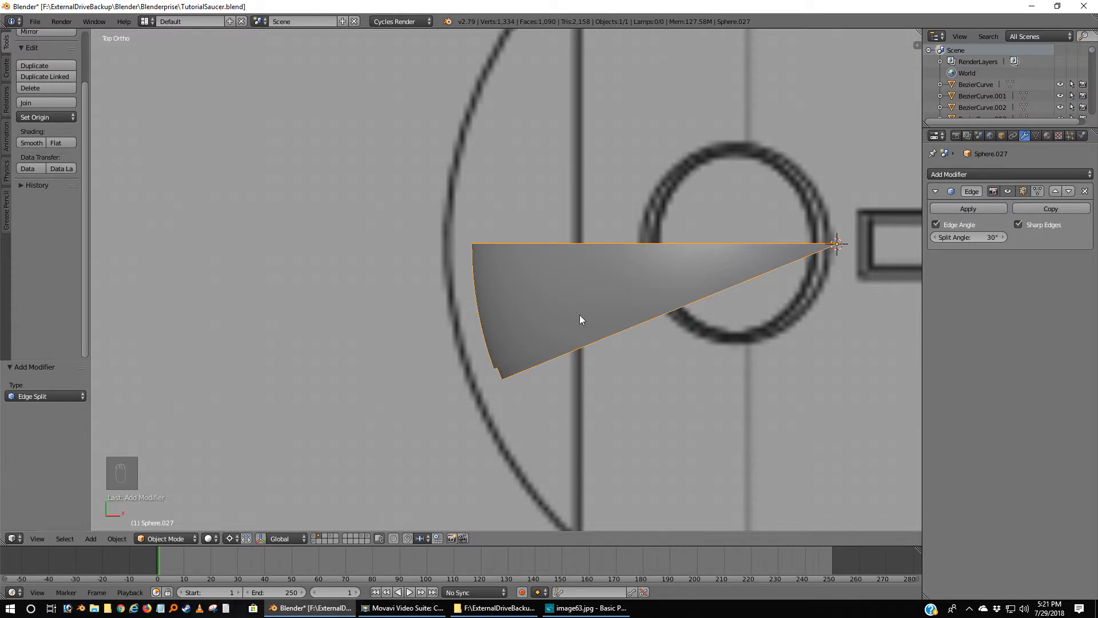
key("shift+d")
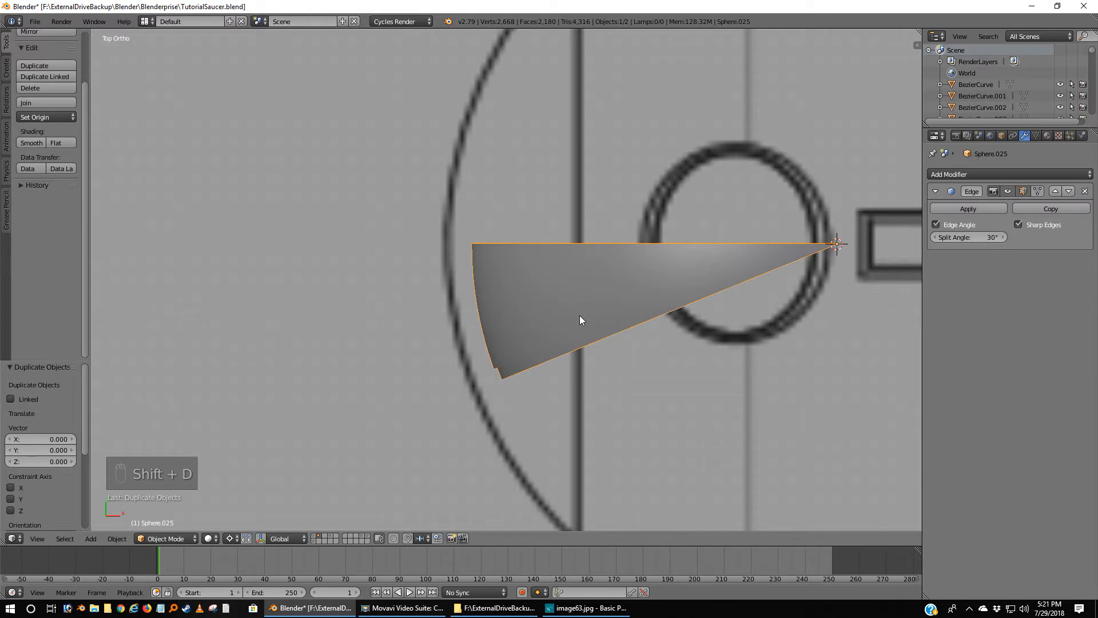
Try rotating the duplicated segment about the 3D cursor by 24°, -24° and -23°.
key("r")
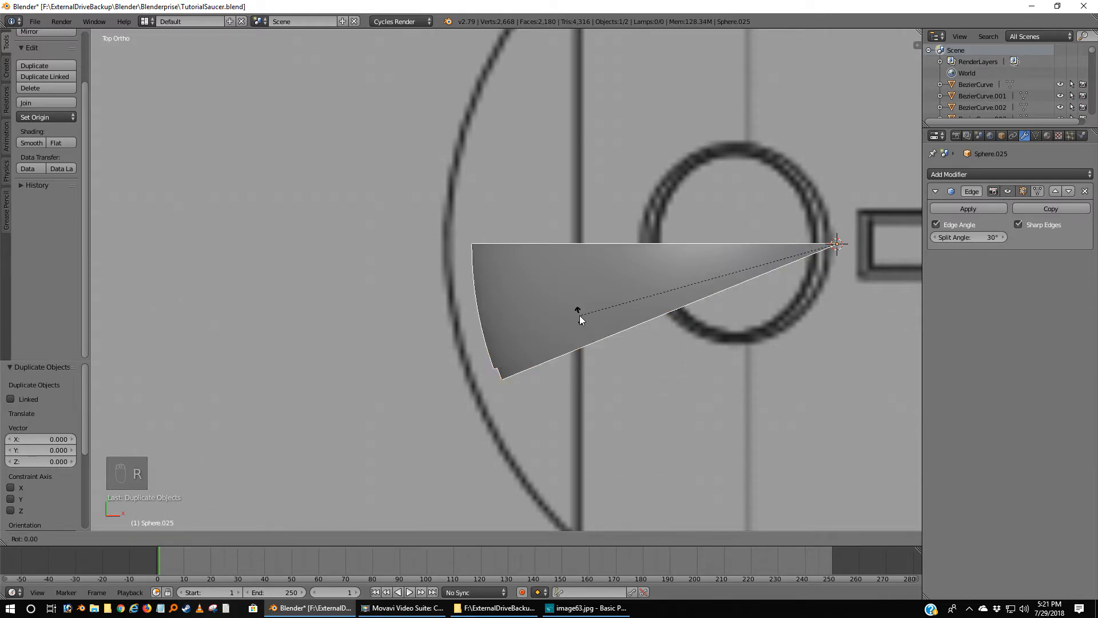
type("24")
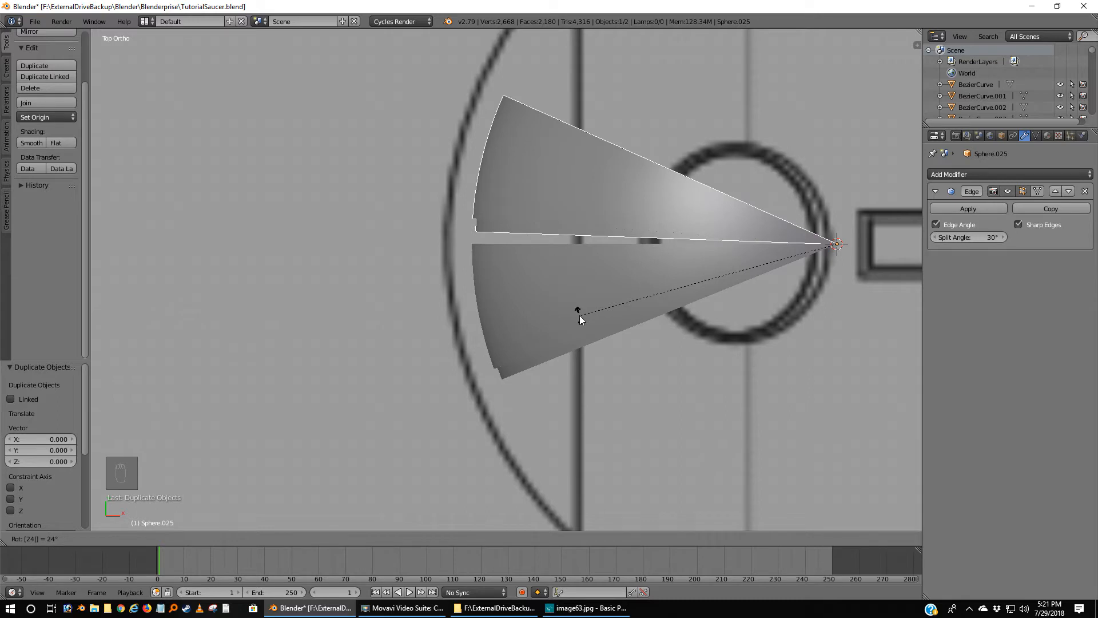
key("Escape")
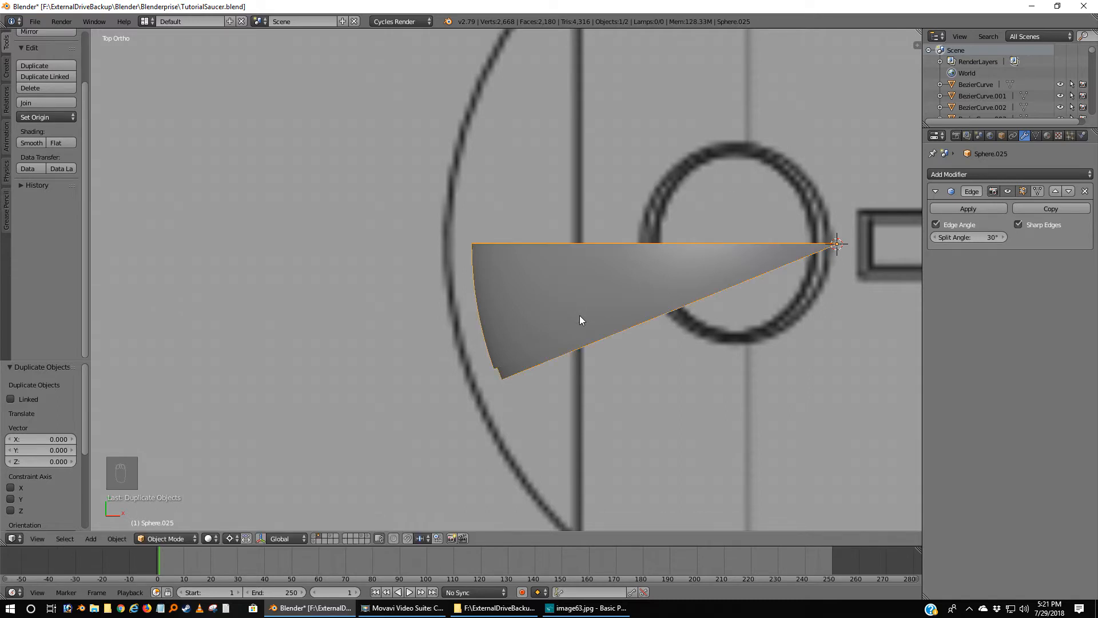
type("r-2")
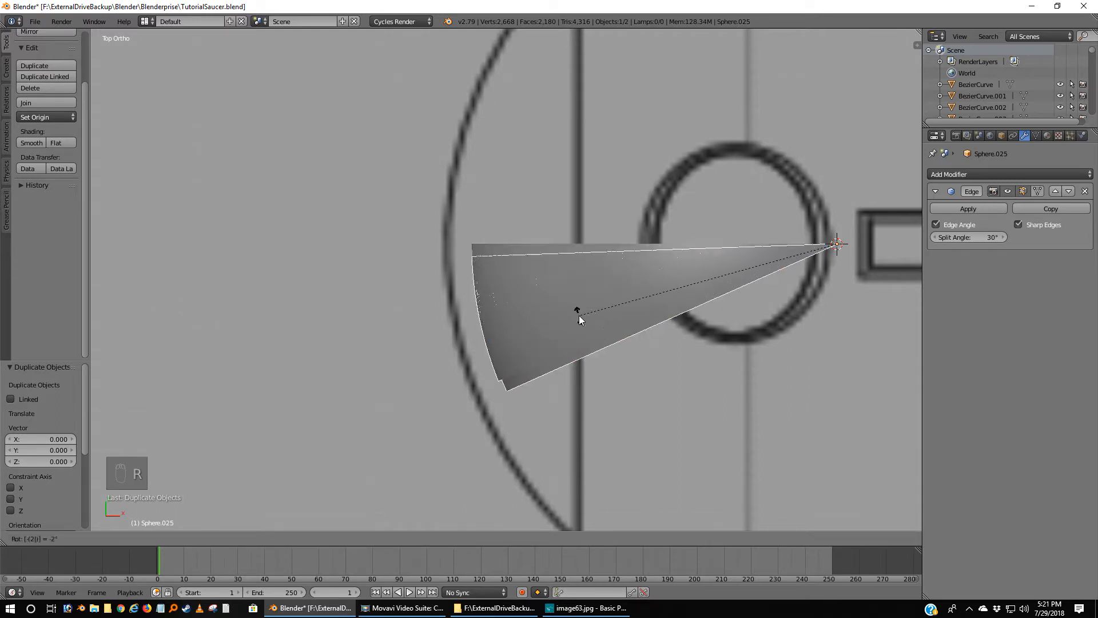
type("4")
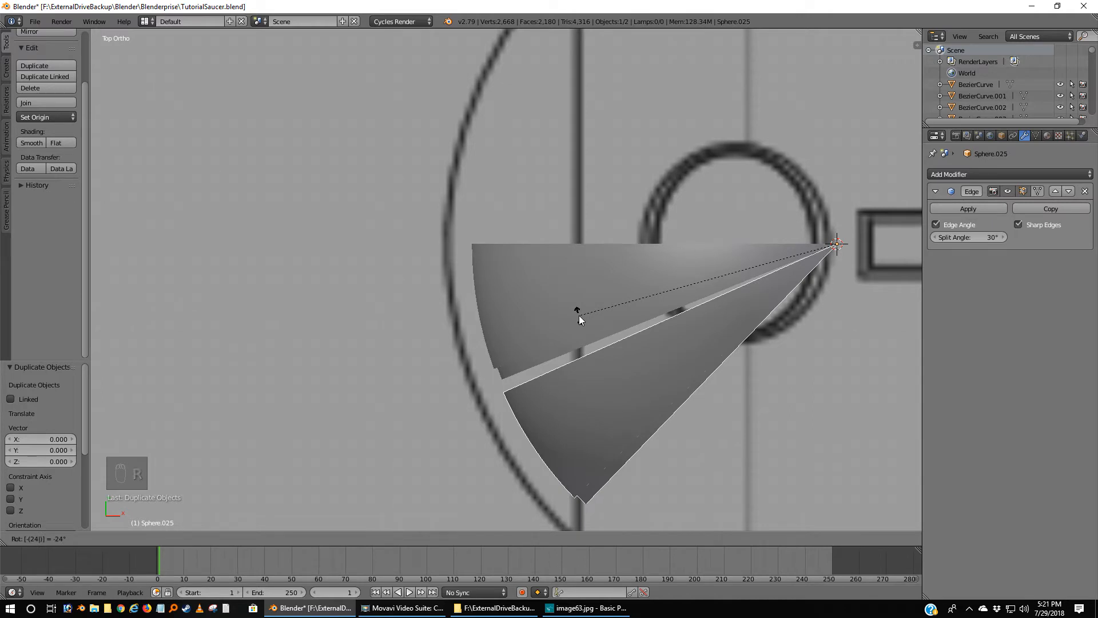
right_click(579, 319)
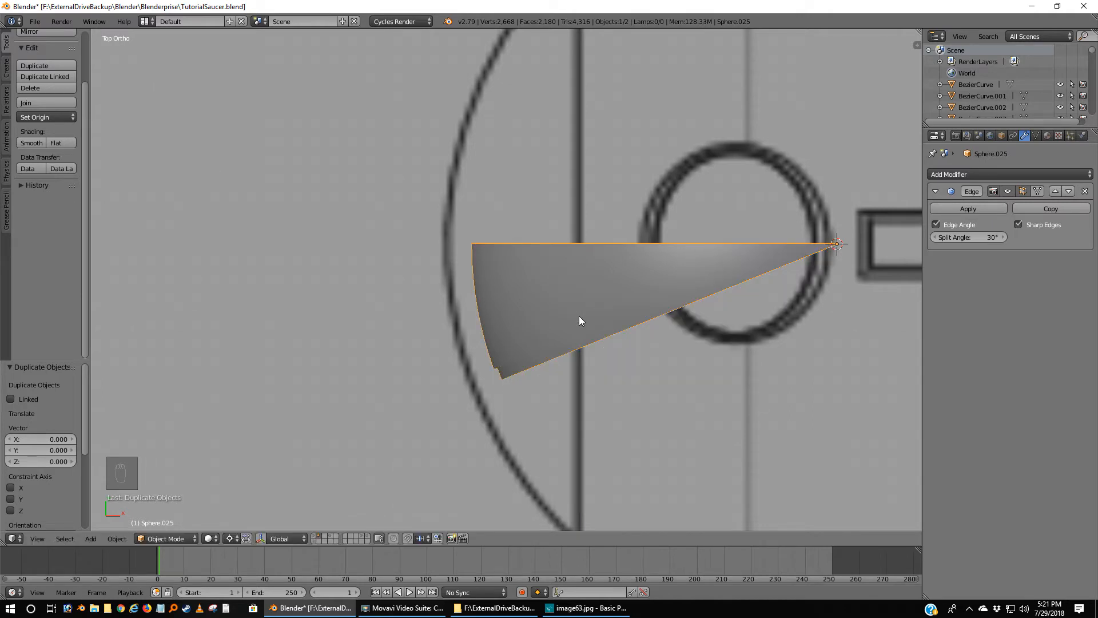
type("r-23")
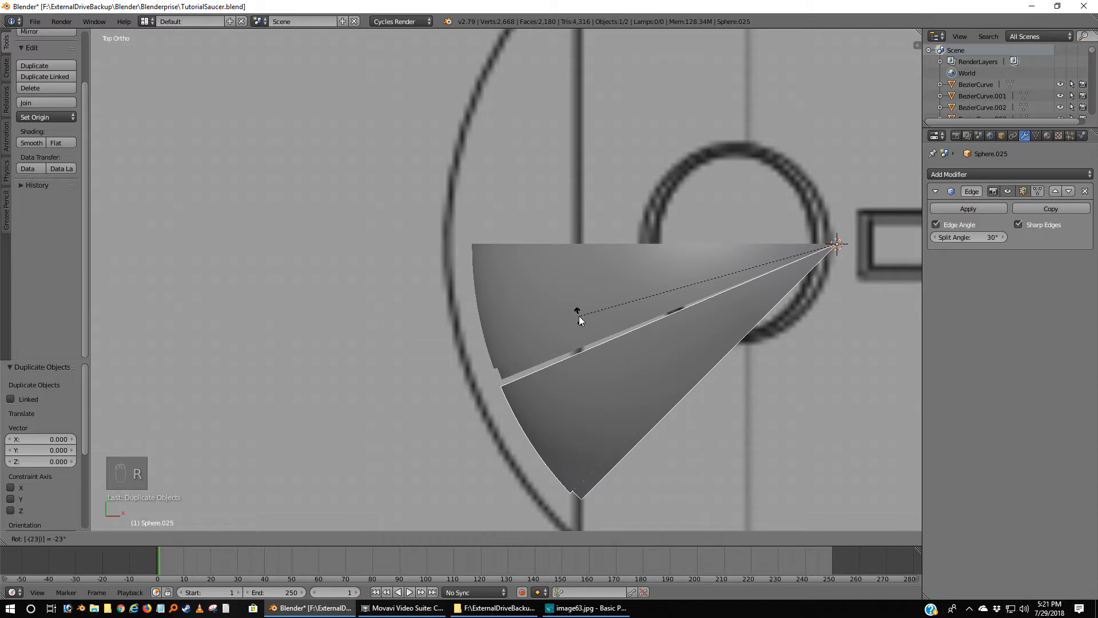
right_click(579, 318)
Rotate the duplicated segment by -22° about the 3D cursor.
type("r")
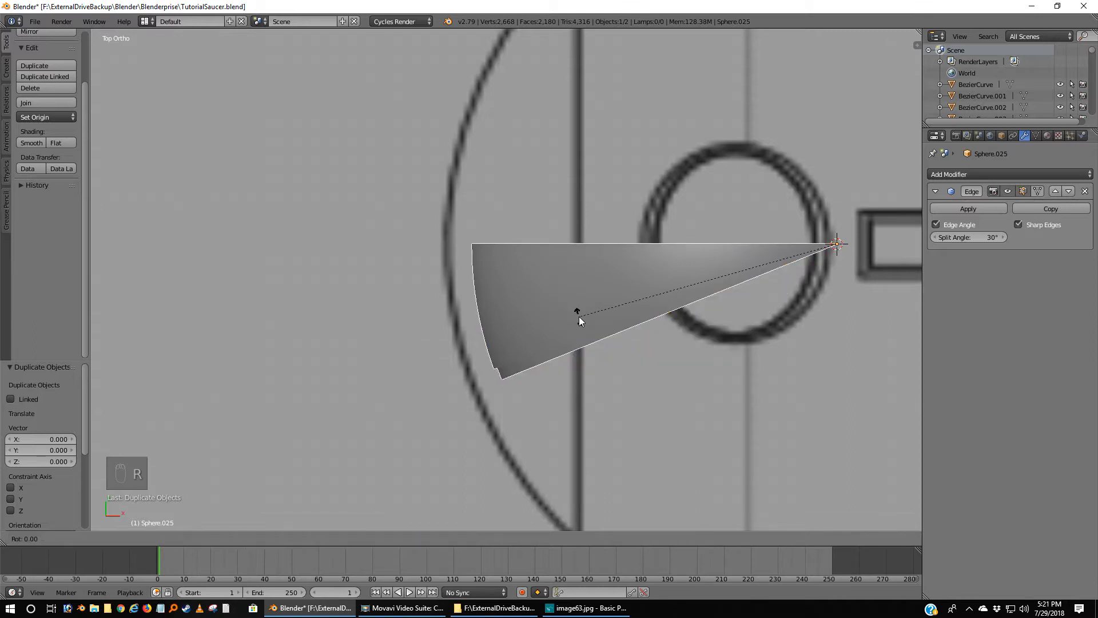
type("-22")
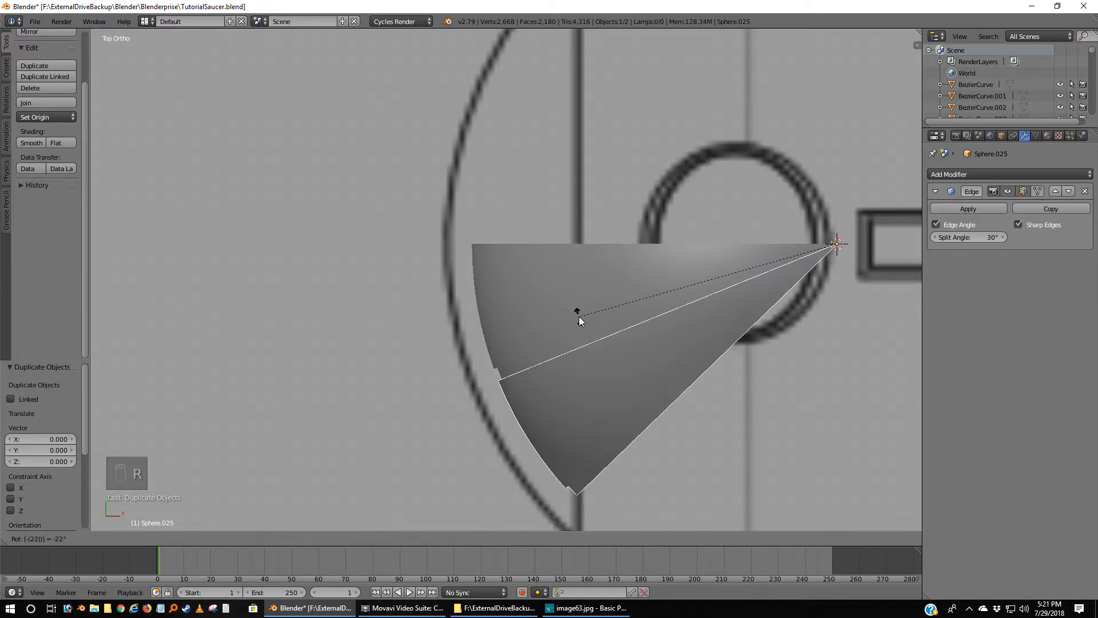
key("Return")
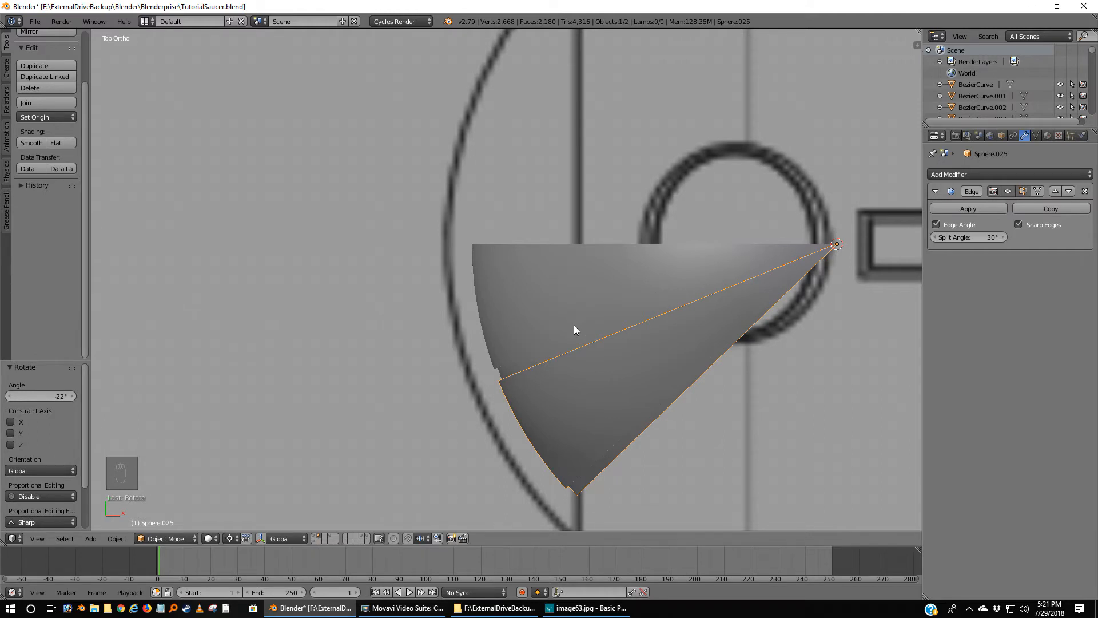
Add a third and a fourth dome segment, each an in-place duplicate of the newest one rotated by -22° about the 3D cursor.
key("shift+d")
right_click(574, 330)
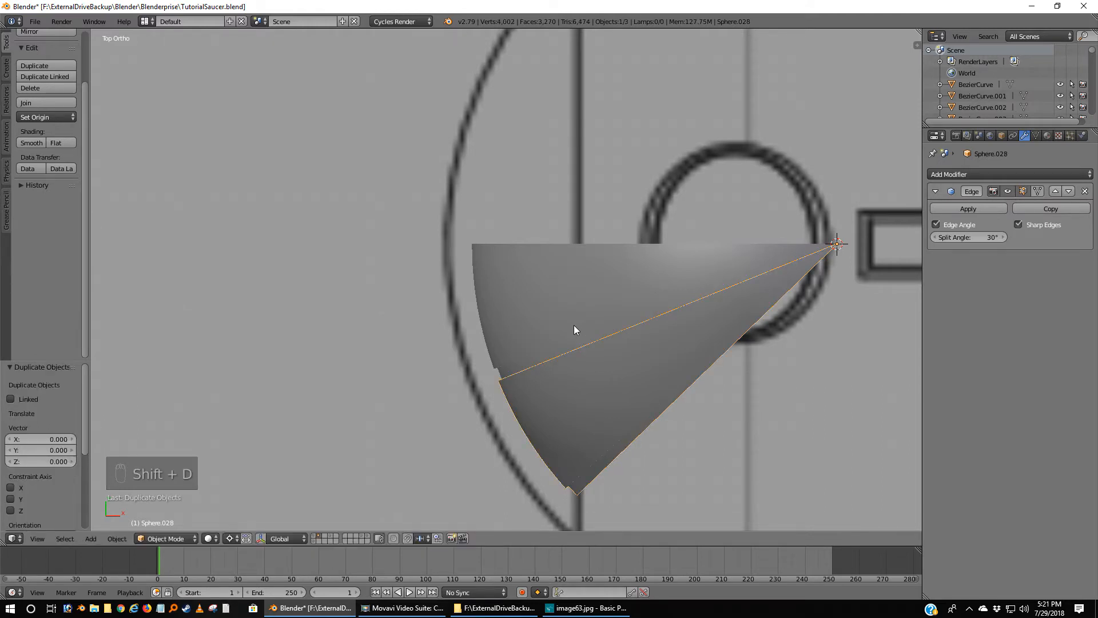
key("r")
left_click(574, 329)
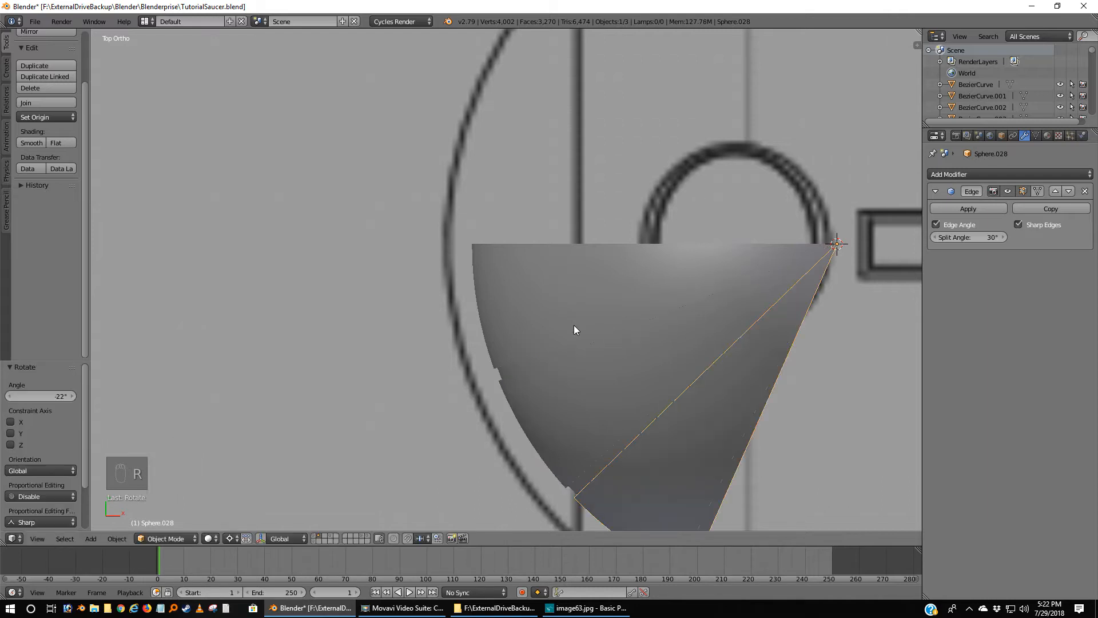
scroll(574, 330, "down", 1)
scroll(574, 330, "down", 1)
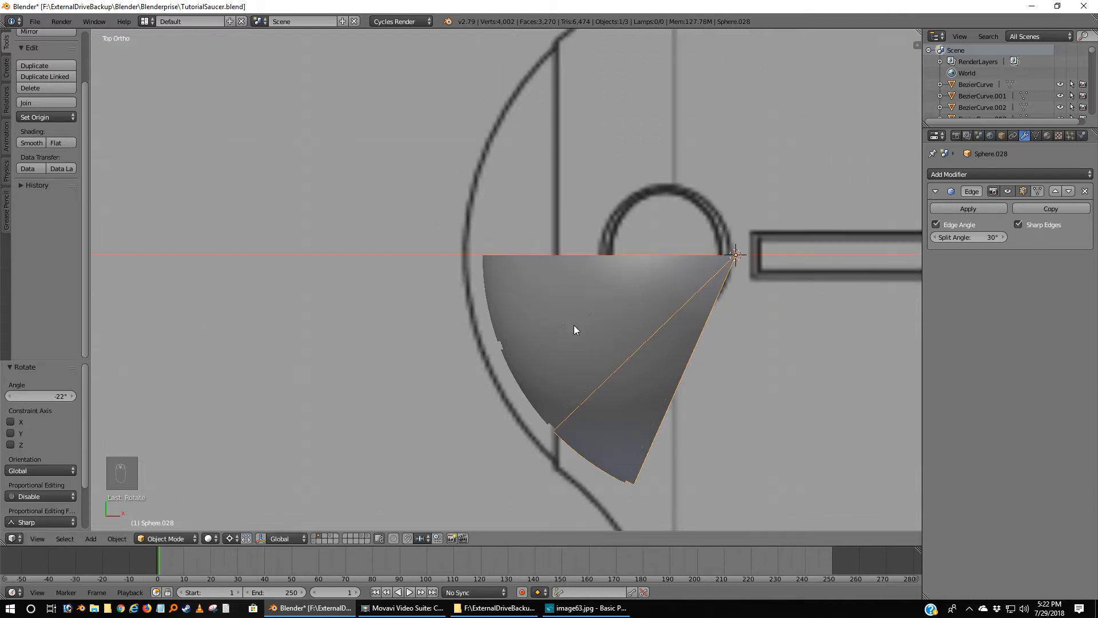
key("shift+d")
right_click(574, 325)
key("r")
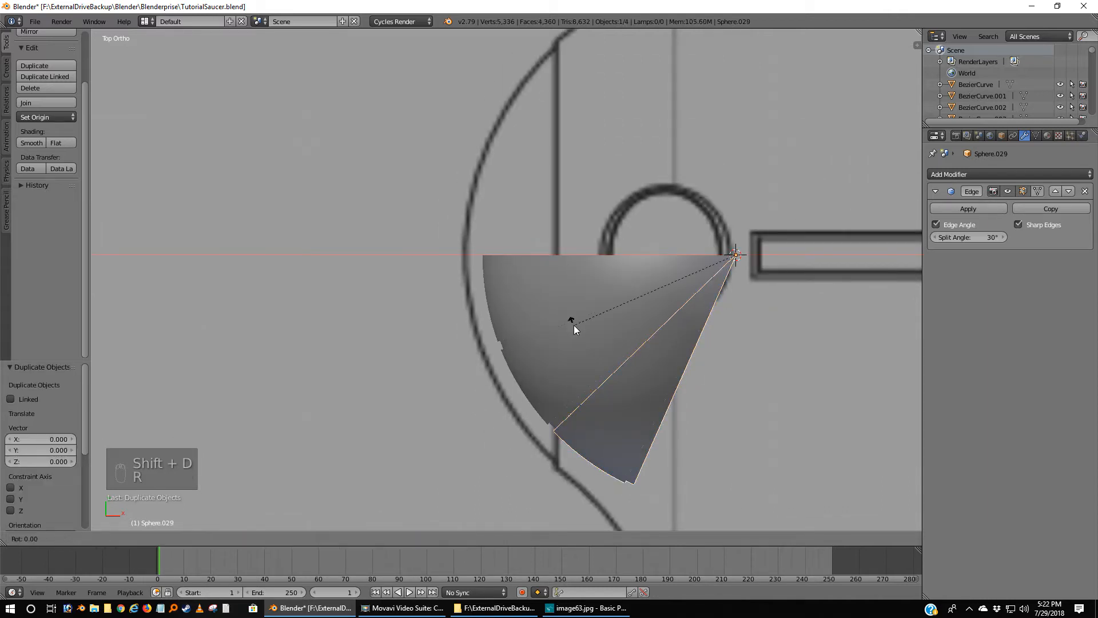
left_click(574, 325)
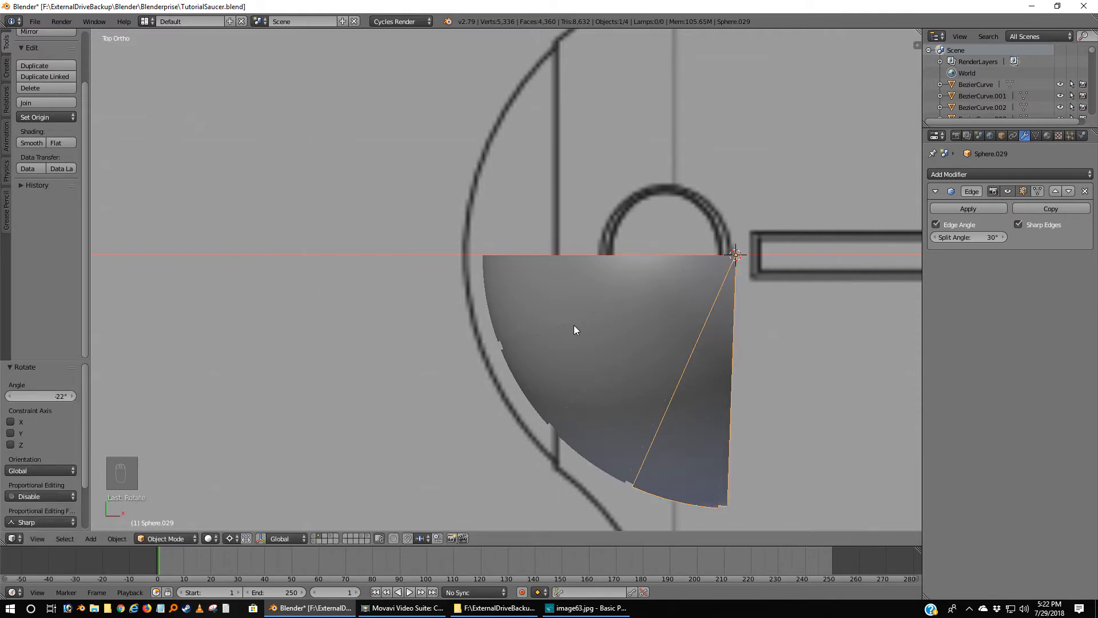
Duplicate the fourth segment in place and rotate the copy by -22° about the 3D cursor.
key("shift+d")
right_click(574, 324)
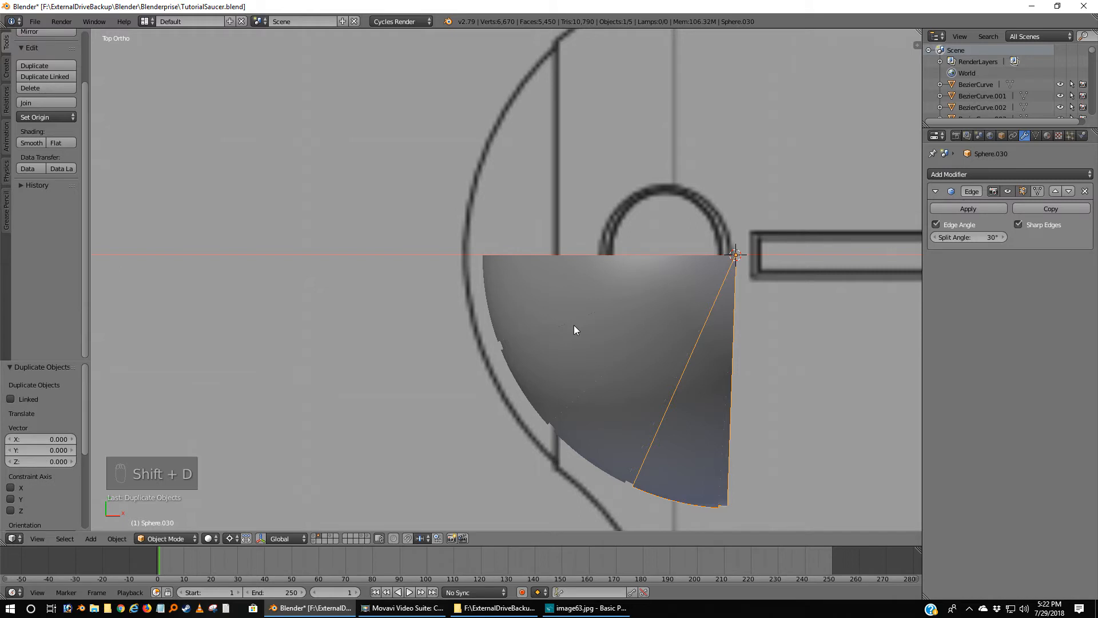
type("r-22")
key("Return")
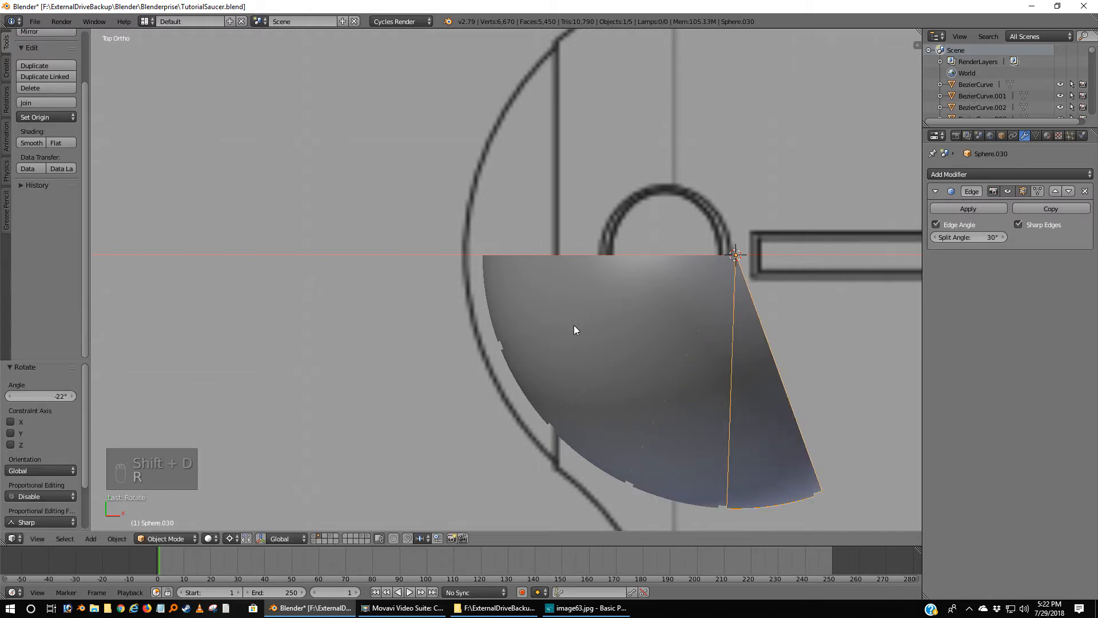
Check the segments against the hull by briefly showing its layer, and delete the fifth segment at the open end.
middle_click_drag(562, 334, 604, 263)
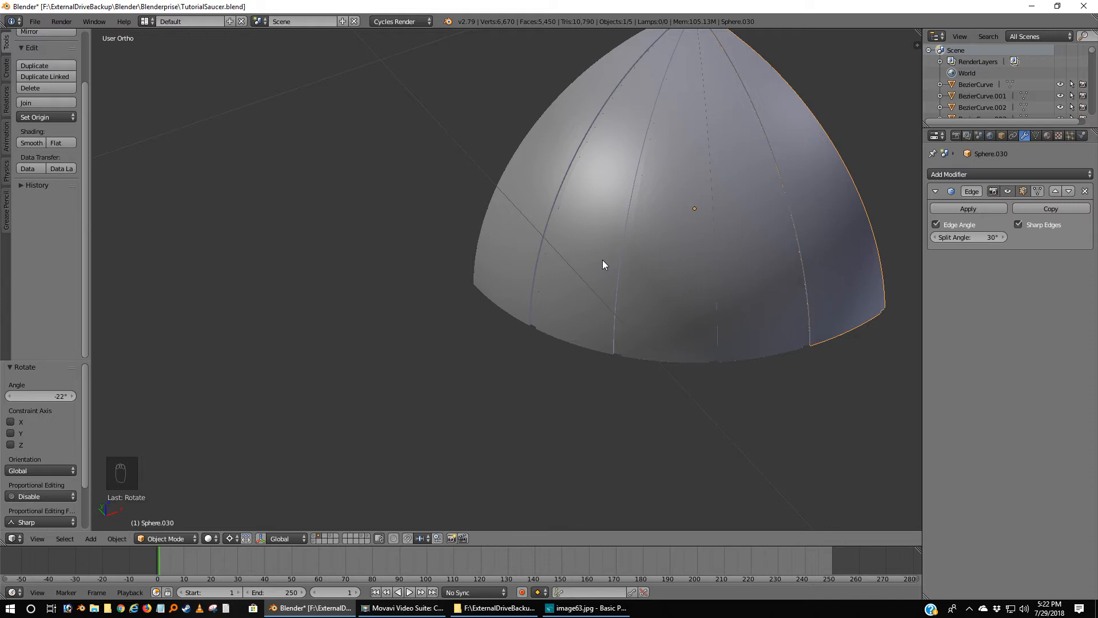
key("a")
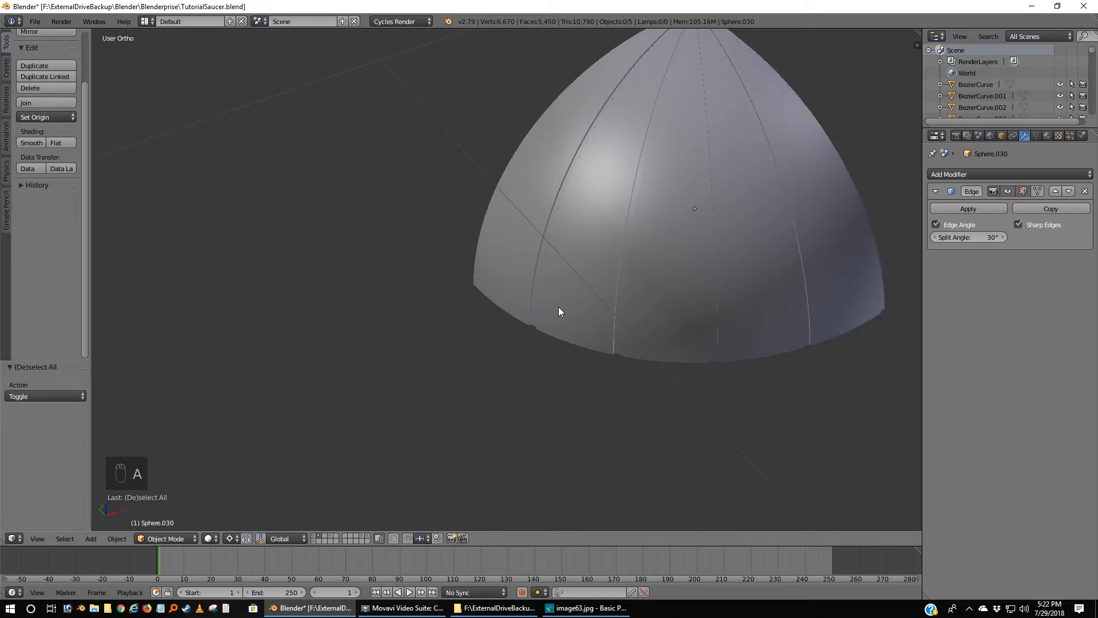
left_click(314, 537, "shift")
middle_click_drag(537, 294, 584, 275)
left_click(760, 250)
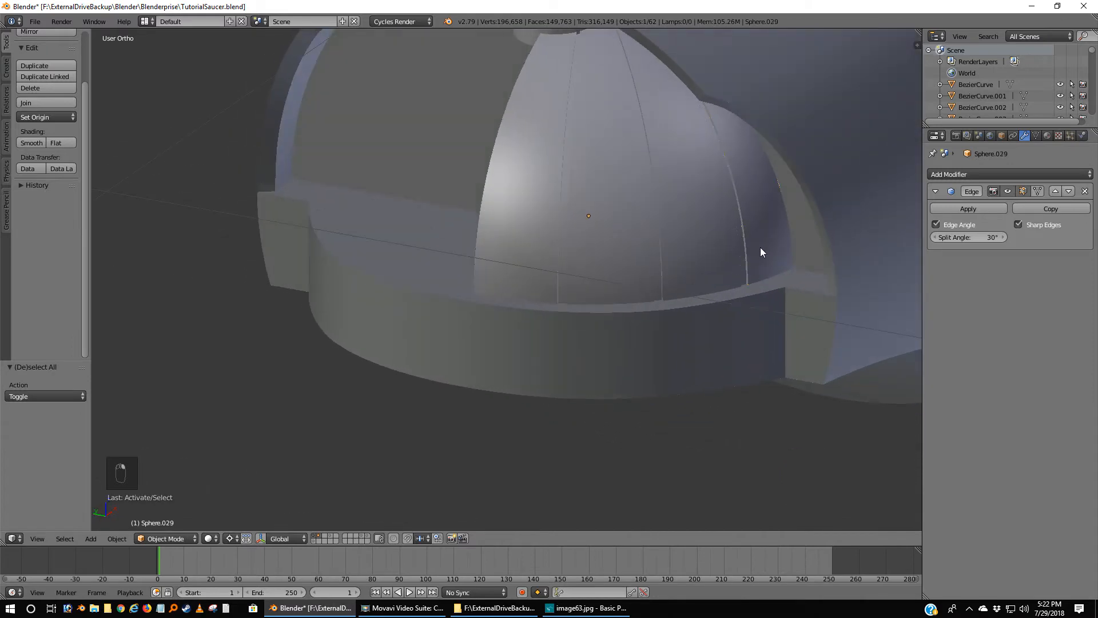
left_click(316, 539)
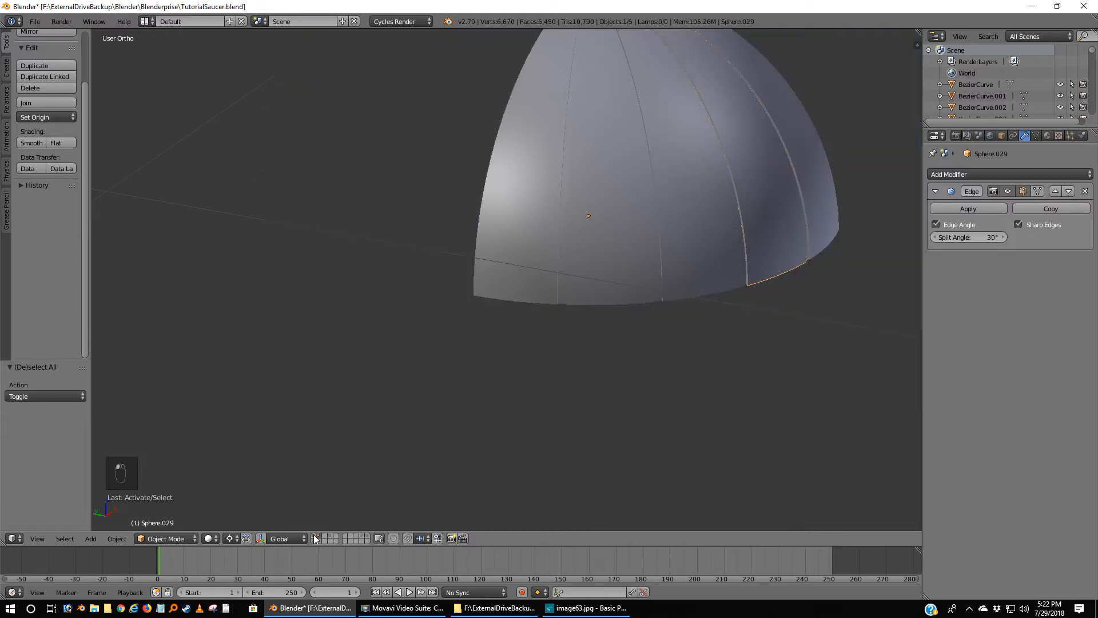
middle_click_drag(900, 265, 781, 377)
right_click(818, 366)
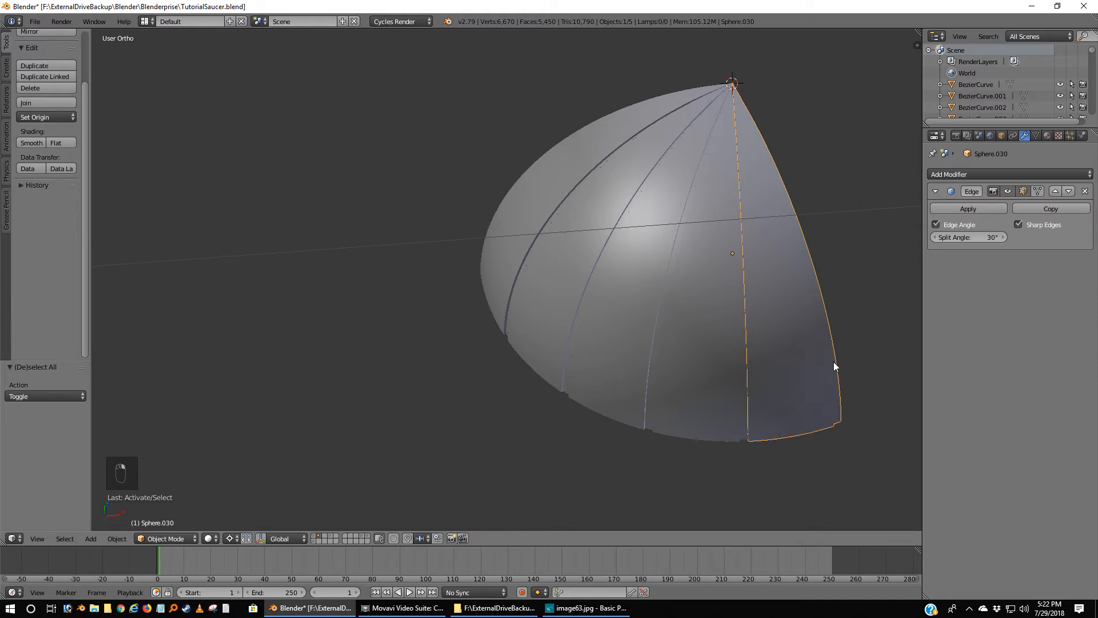
key("x")
left_click(832, 362)
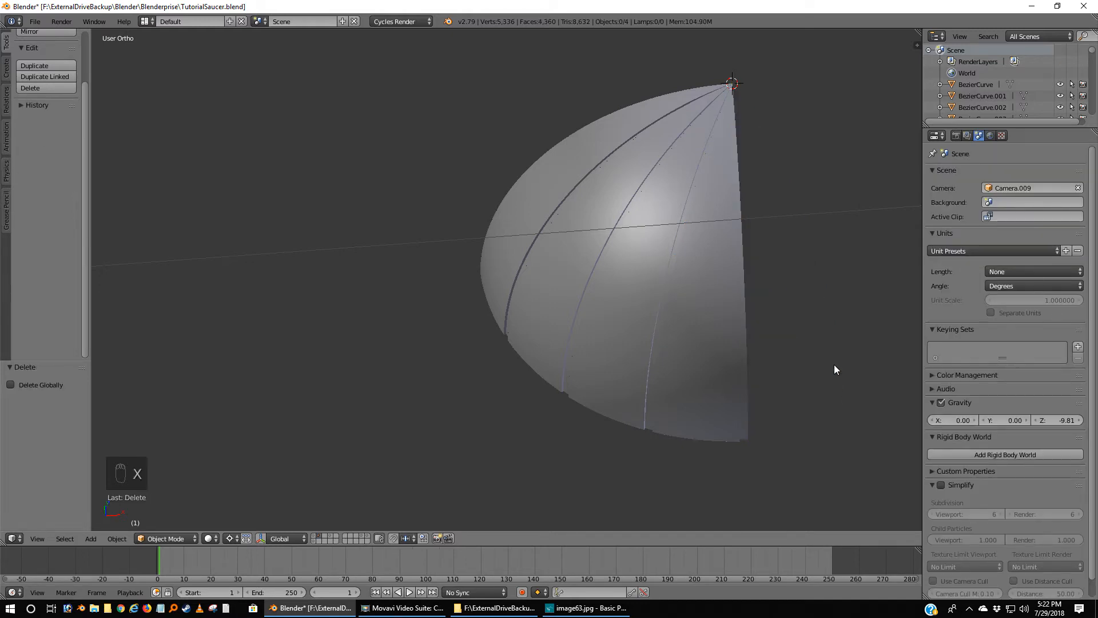
Compare the four segments with the surrounding hull and the blueprint from the top and left views.
key("KP_7")
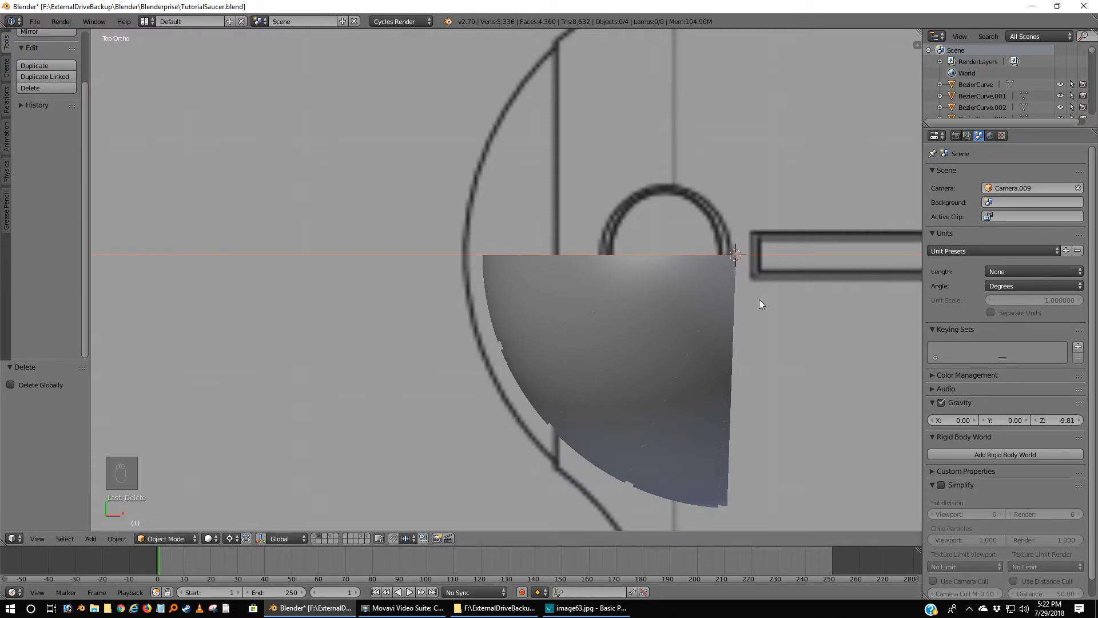
left_click(314, 537)
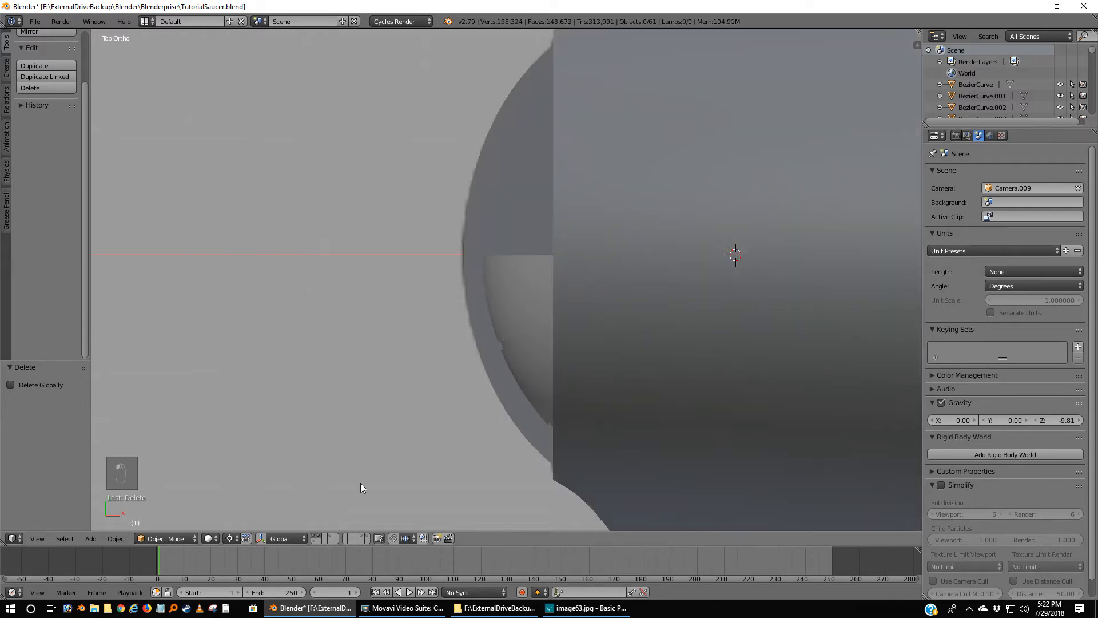
middle_click_drag(315, 531, 527, 321)
scroll(510, 318, "up", 2)
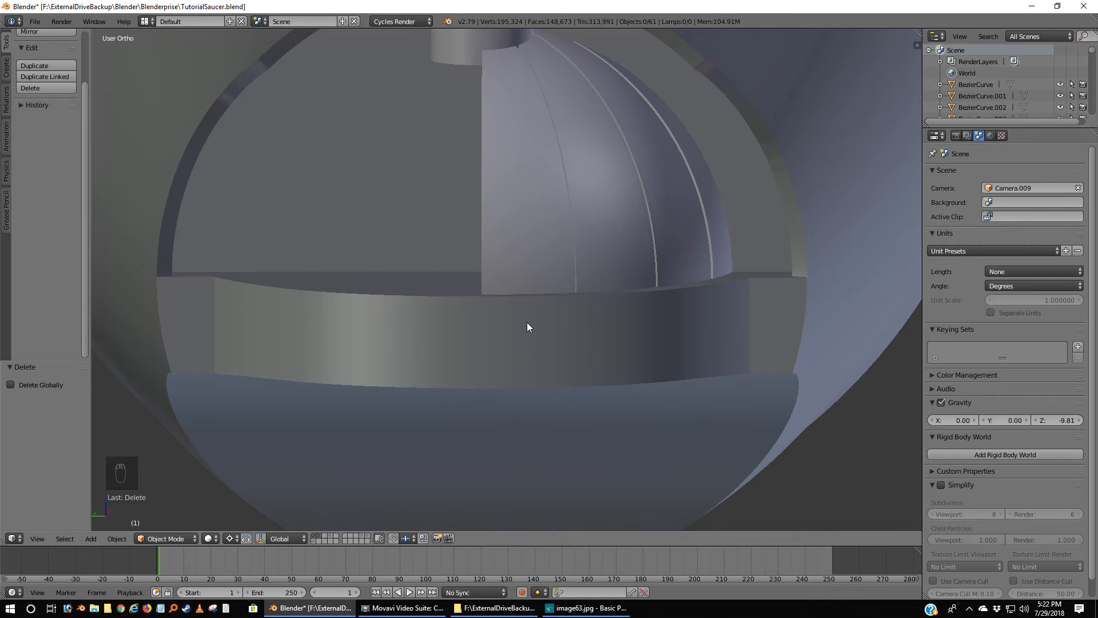
key("ctrl+KP_3")
scroll(524, 313, "down", 4)
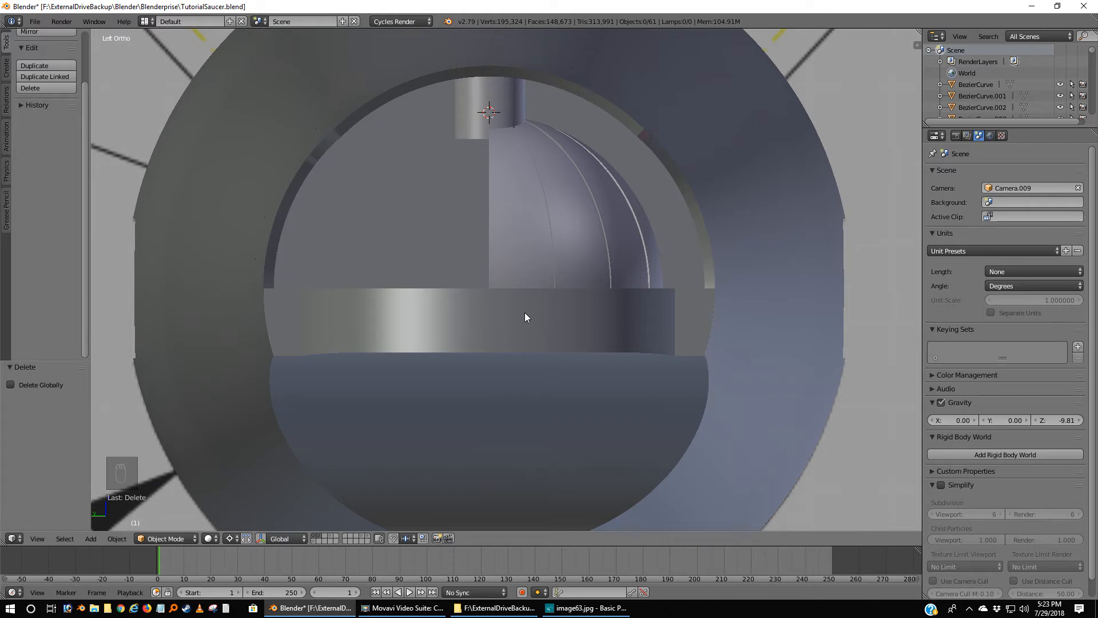
left_click(314, 538)
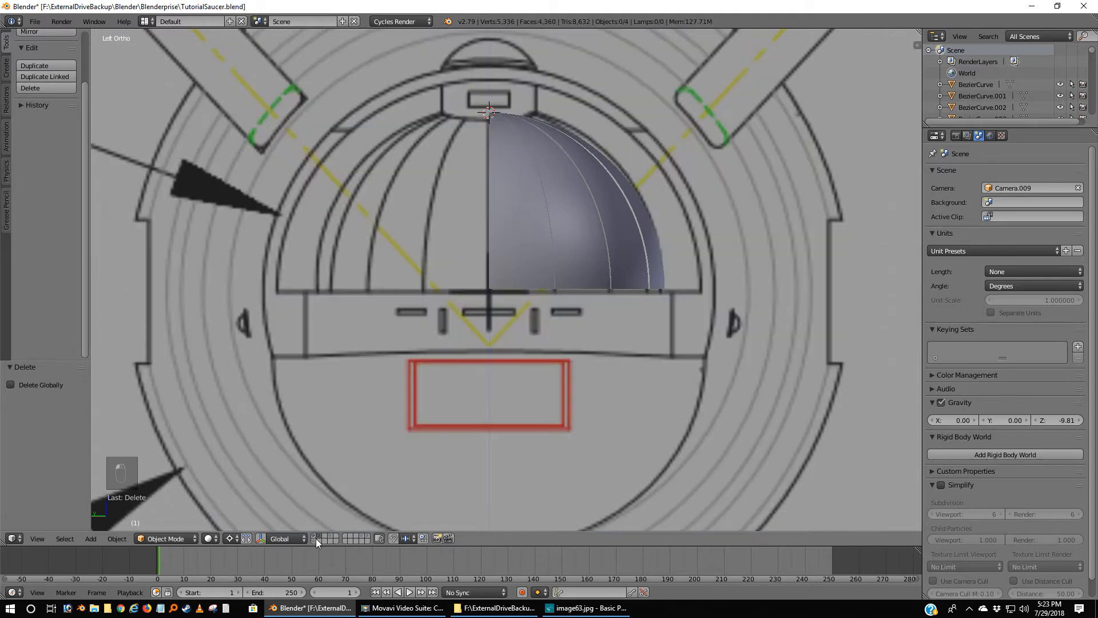
In top view with wireframe shading, select all four dome segments and join them into one object.
right_click(530, 262)
key("KP_7")
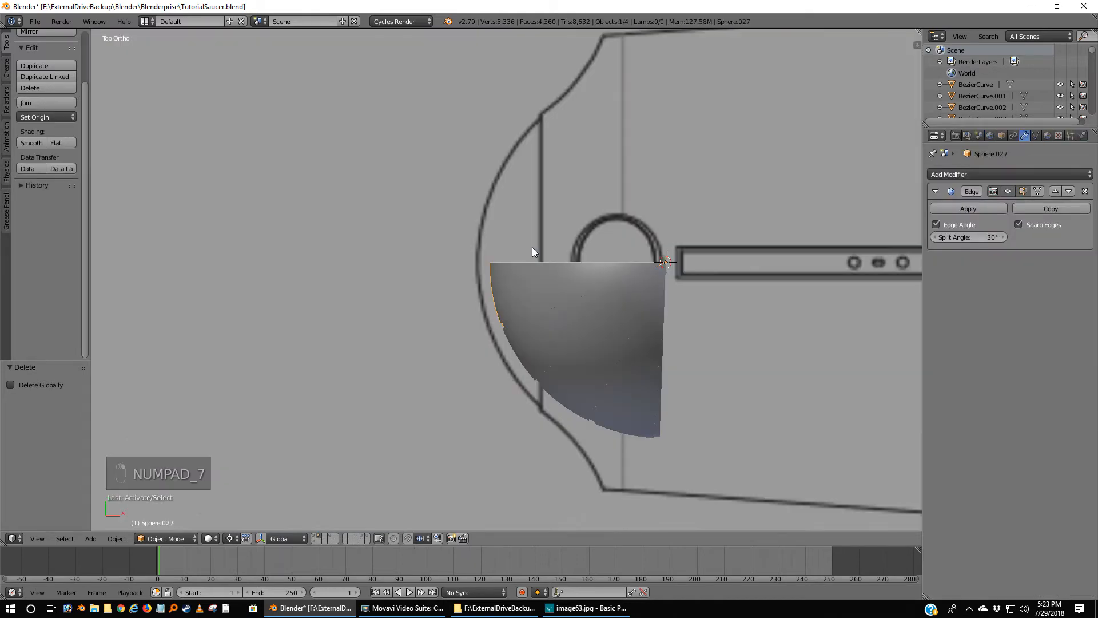
scroll(563, 313, "up", 1)
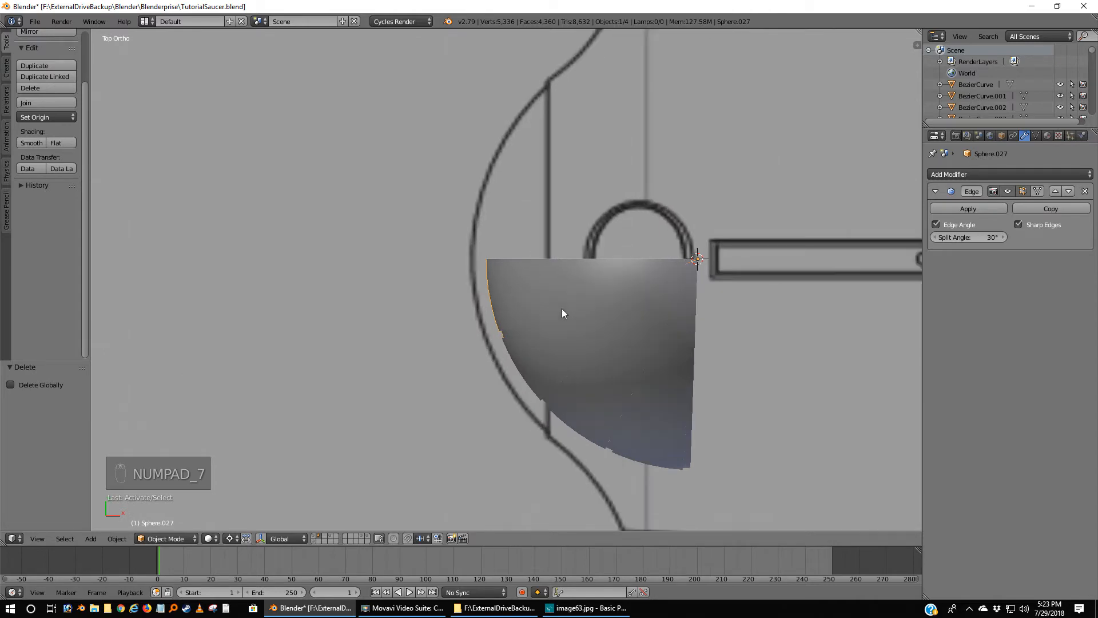
key("z")
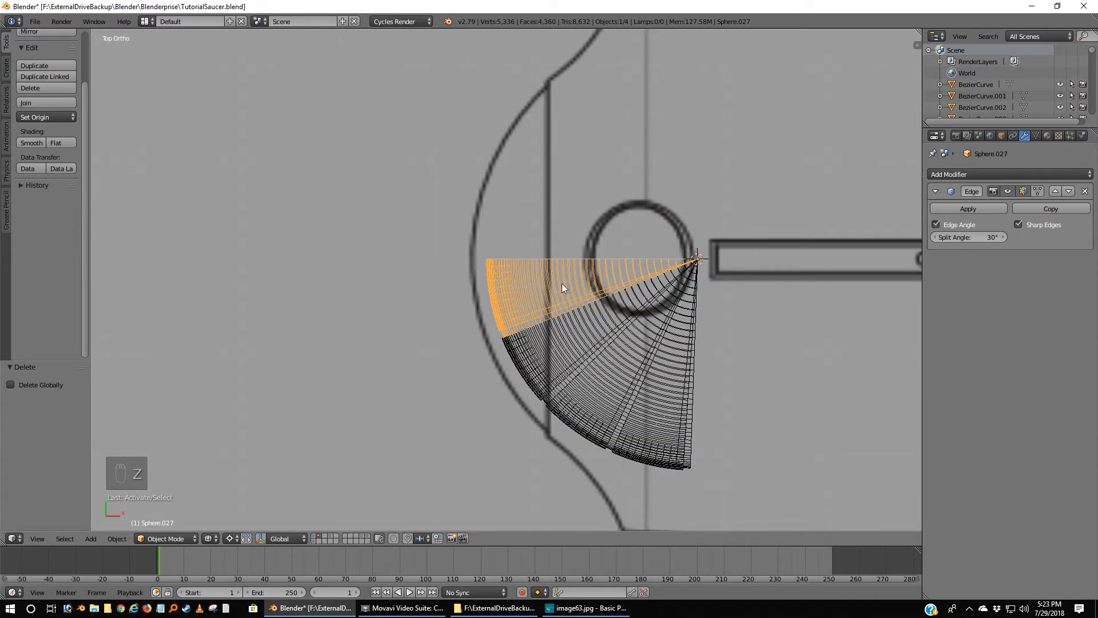
right_click(570, 336, "shift")
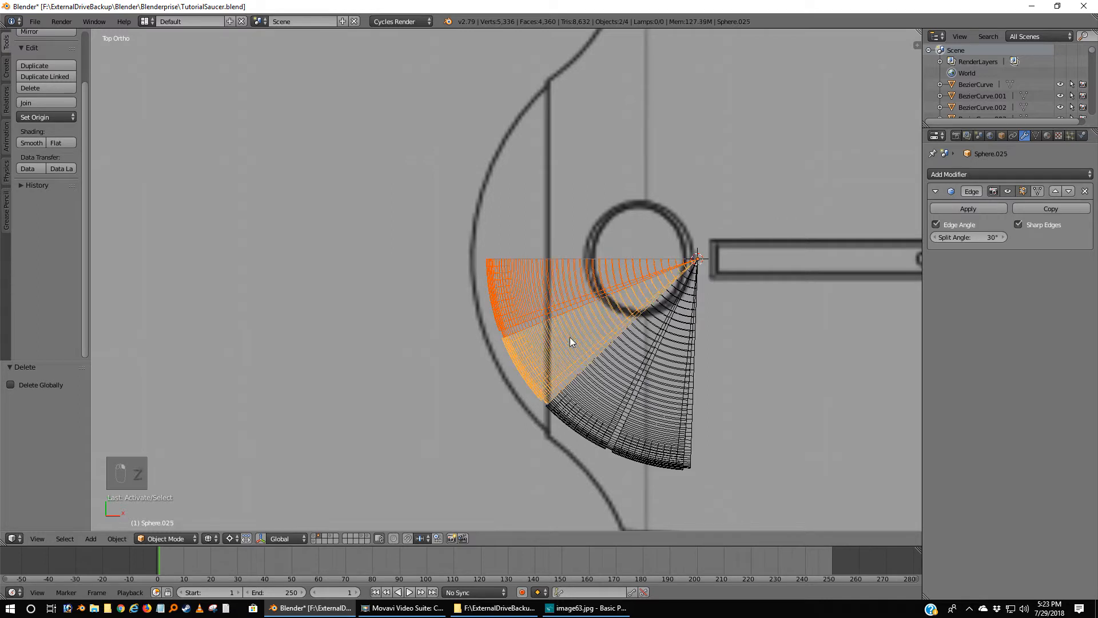
right_click(613, 372, "shift")
right_click(670, 381, "shift")
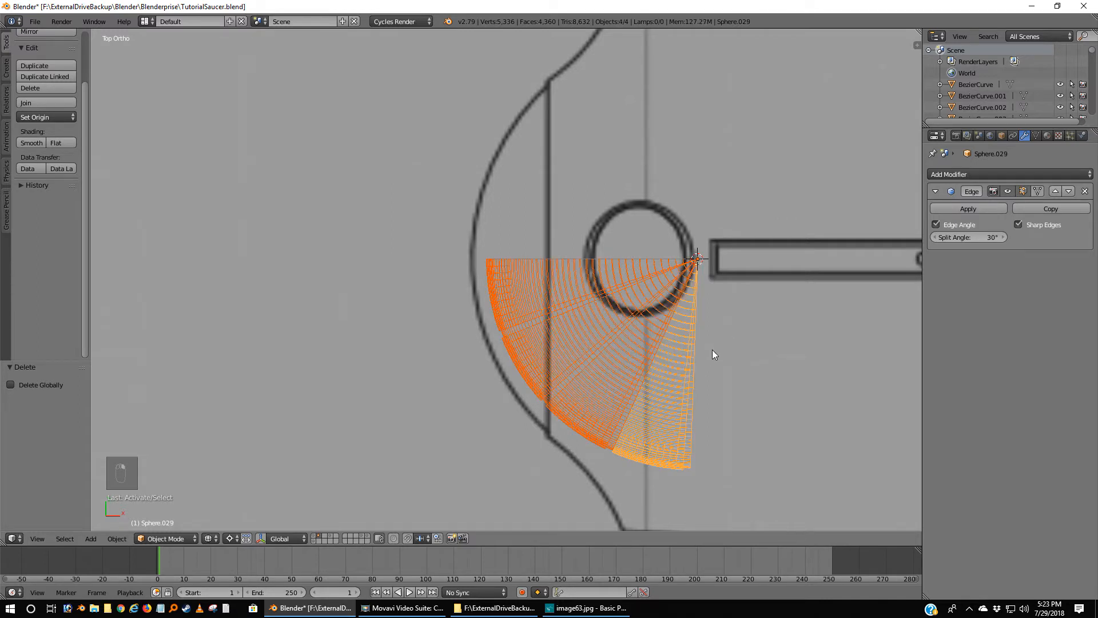
key("ctrl+j")
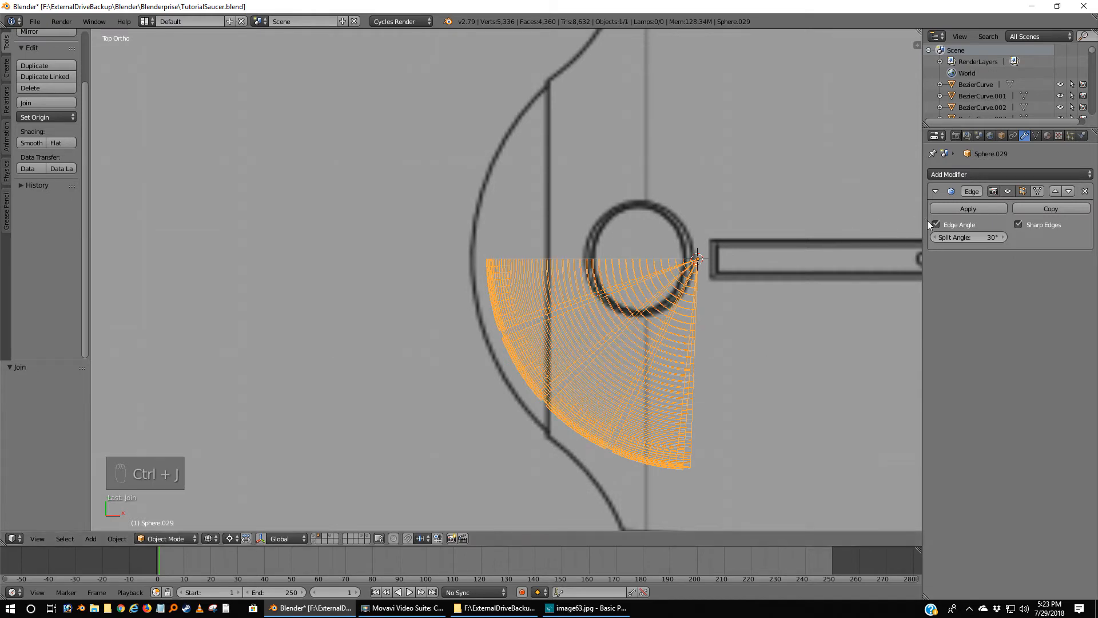
Add a Mirror modifier to the joined segments with only the Y axis and Clipping enabled, and enter Edit Mode.
left_click(989, 175)
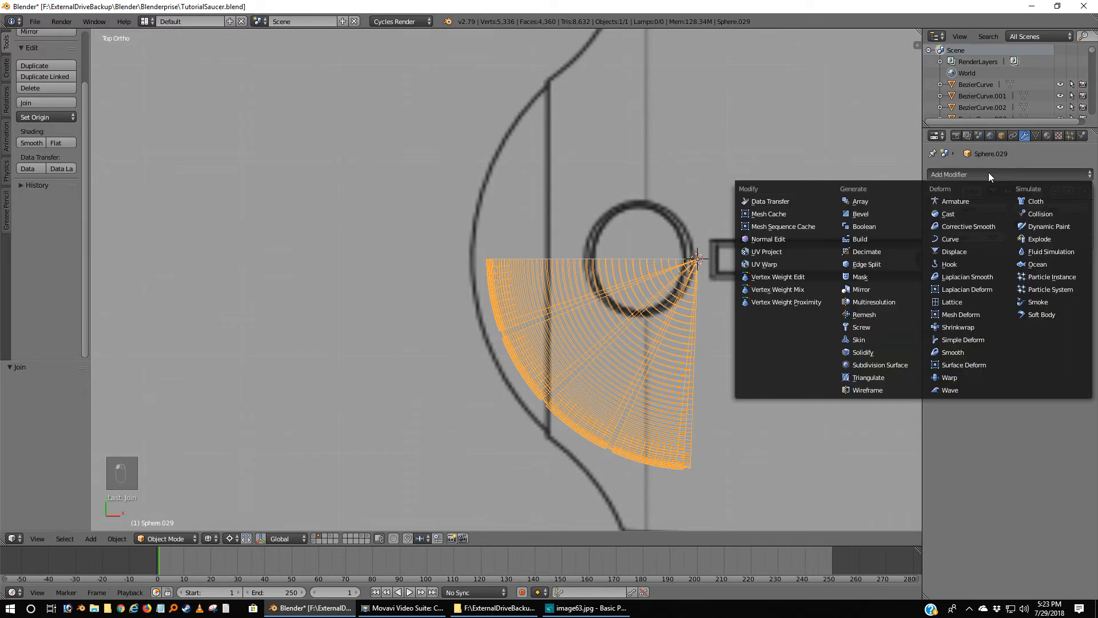
left_click(862, 290)
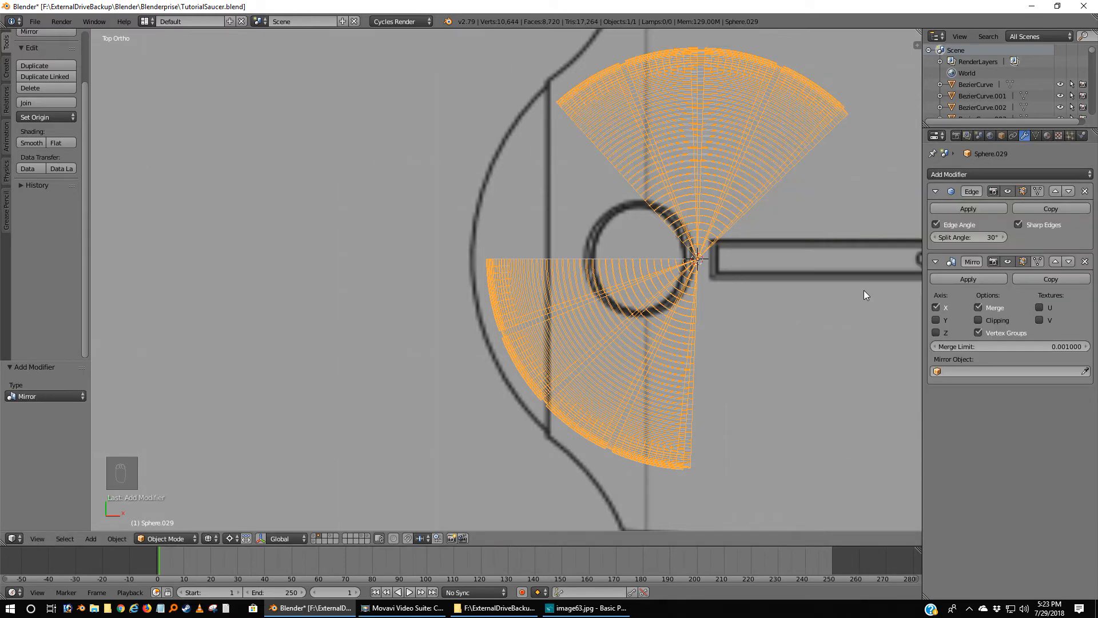
key("r")
right_click(854, 122)
key("Tab")
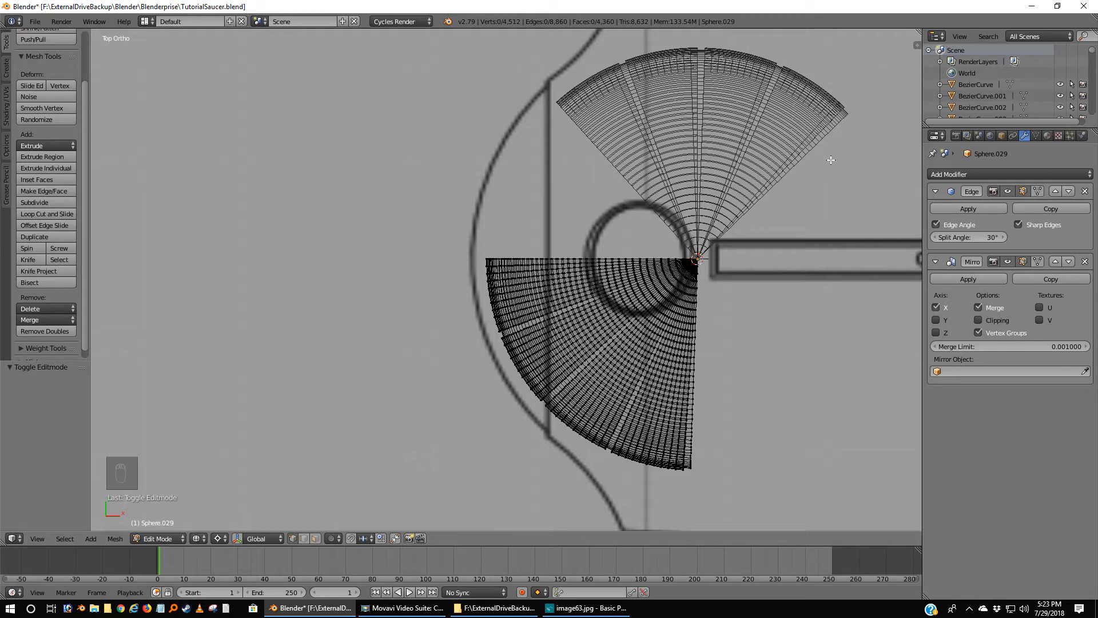
middle_click_drag(798, 205, 831, 172)
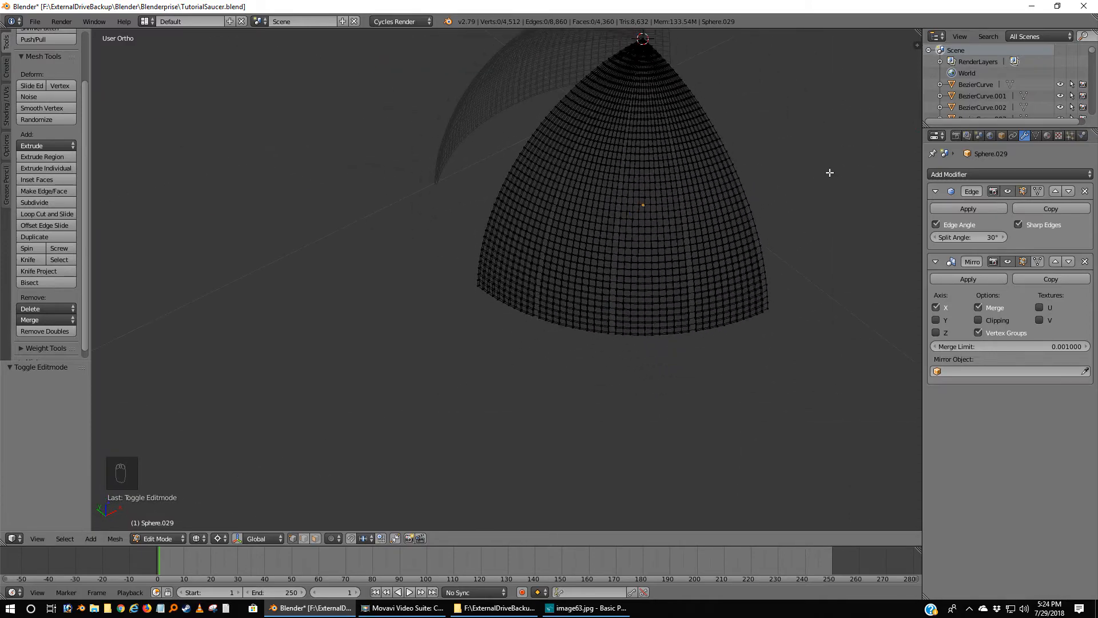
key("KP_7")
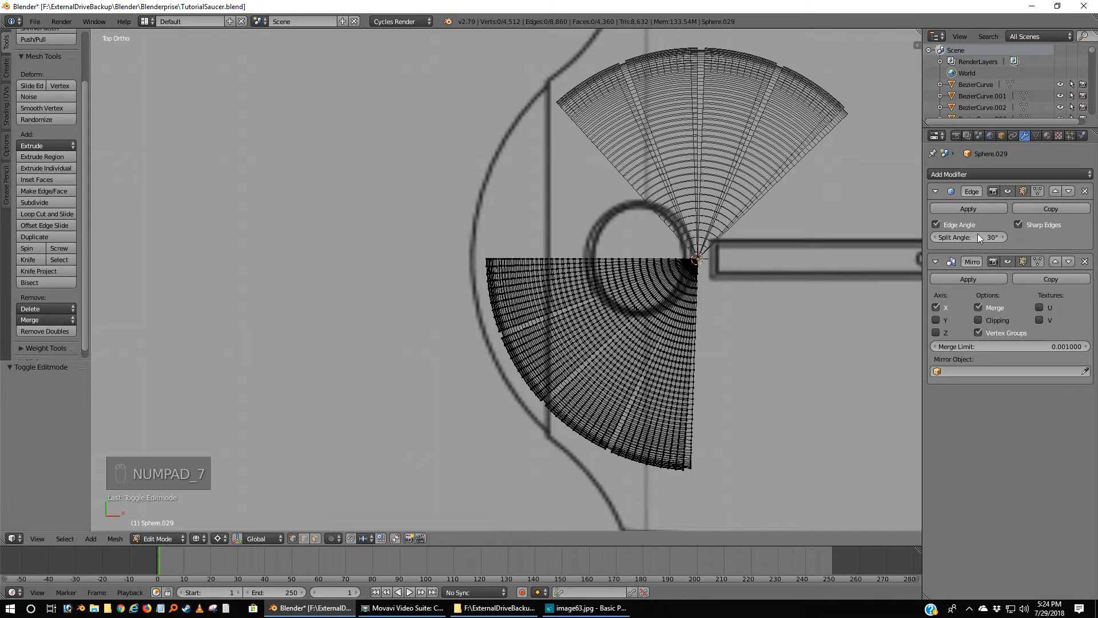
left_click(936, 308)
left_click(935, 320)
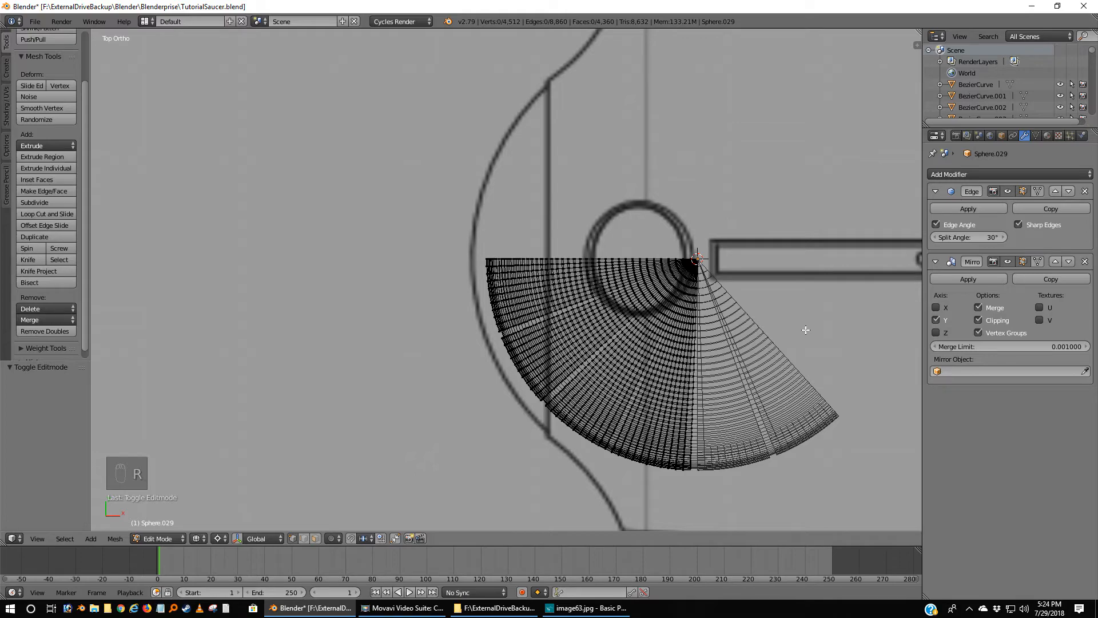
Select the entire mesh of the joined dome segments.
key("r")
key("r")
key("a")
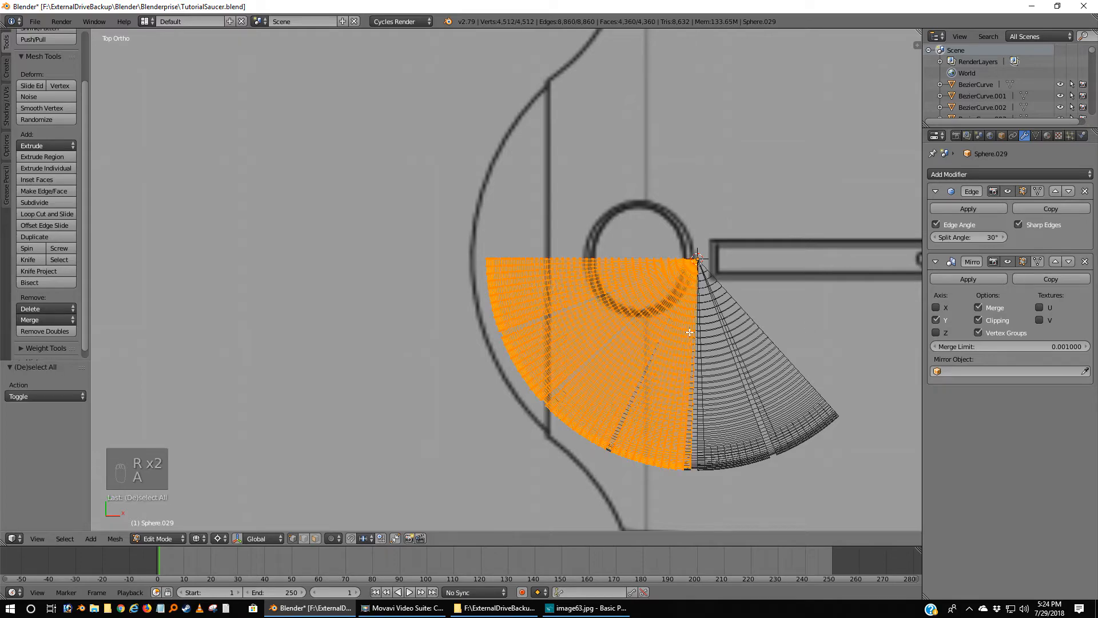
key("r")
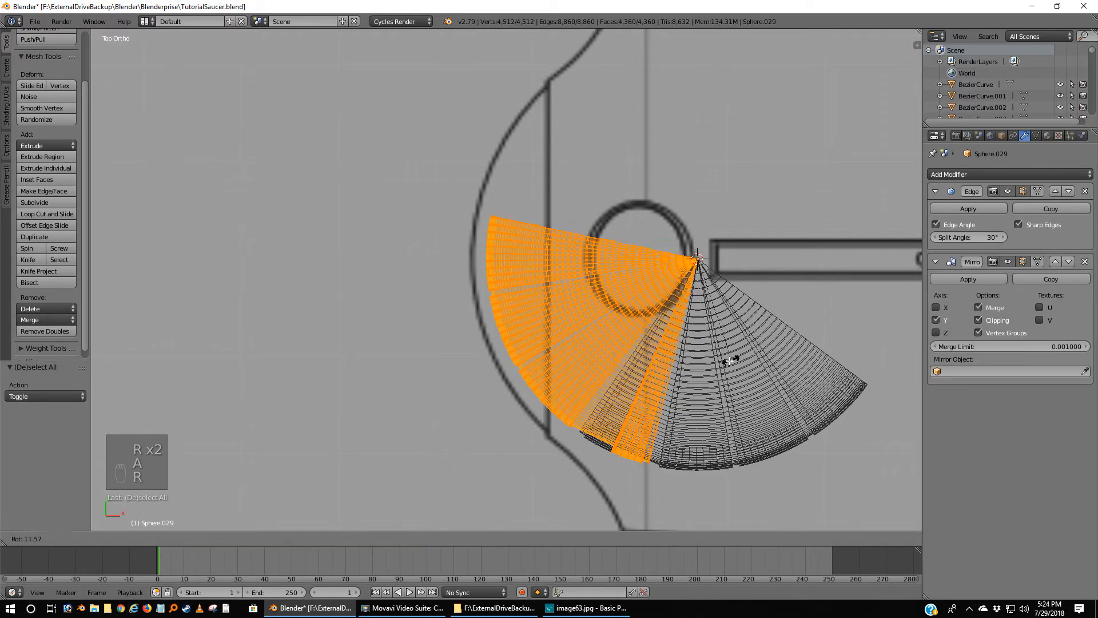
left_click(705, 384)
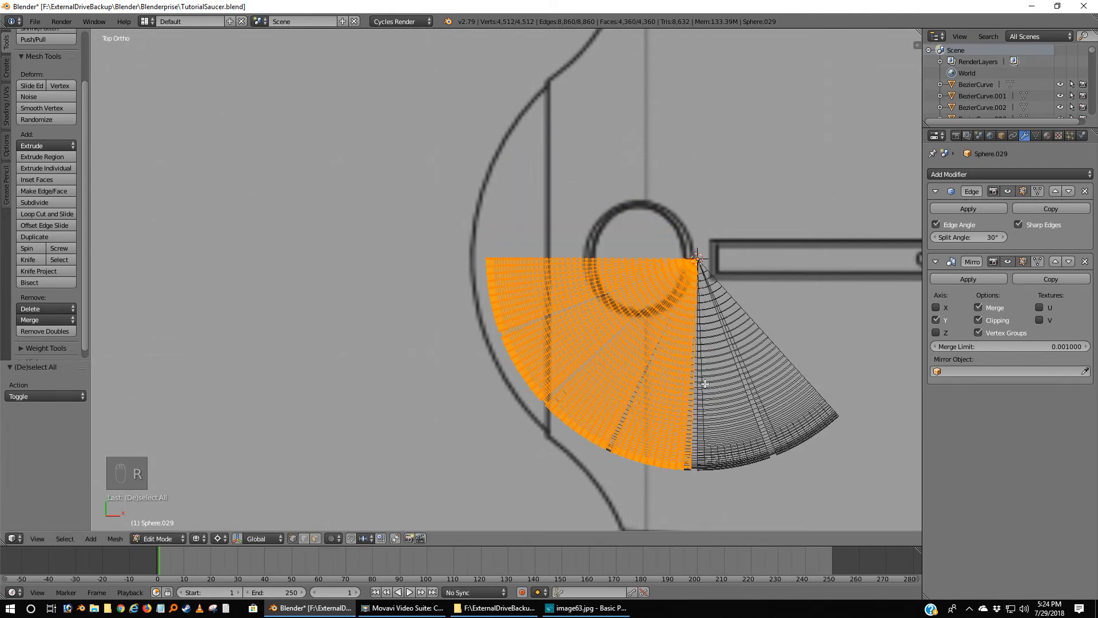
key("r")
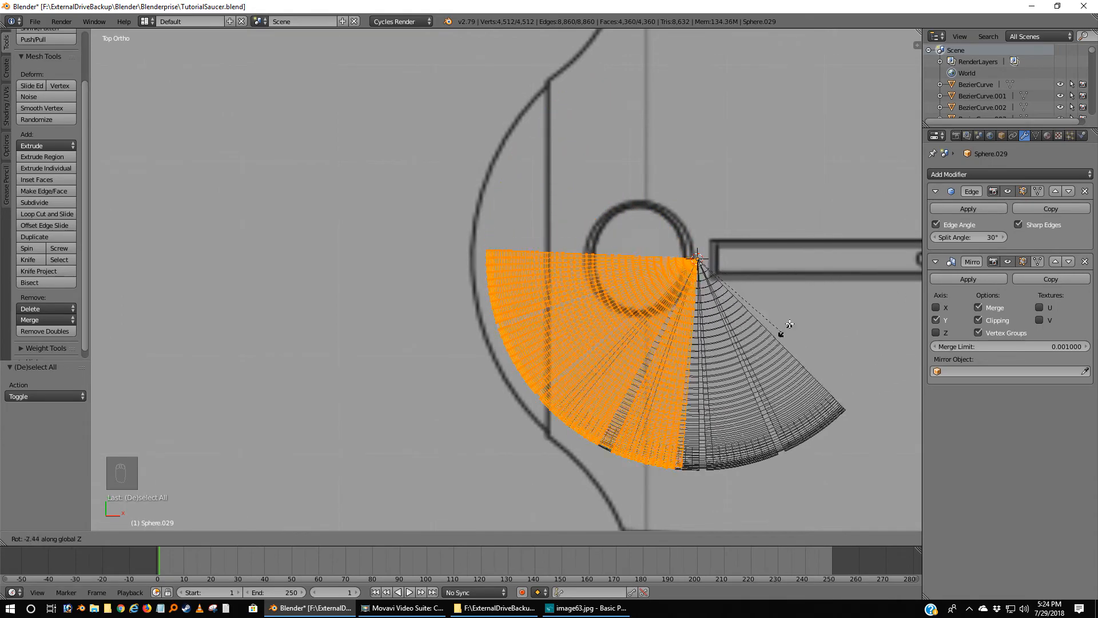
right_click(781, 305)
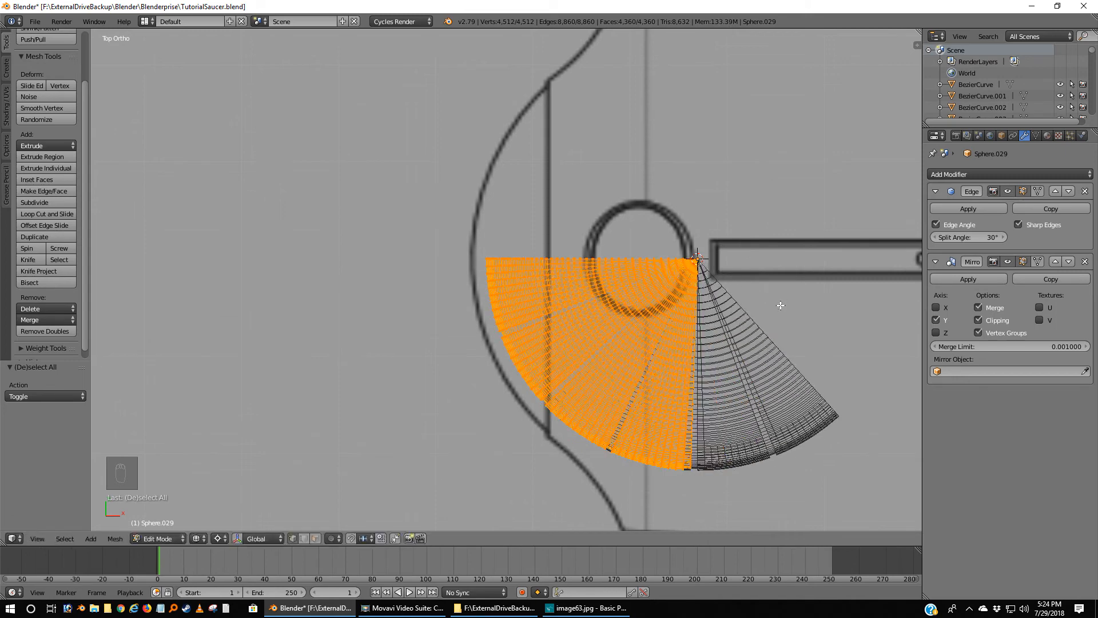
Set the Mirror modifier to the X axis only and try out a rotation of the selected mesh in top view.
left_click(936, 319)
left_click(936, 308)
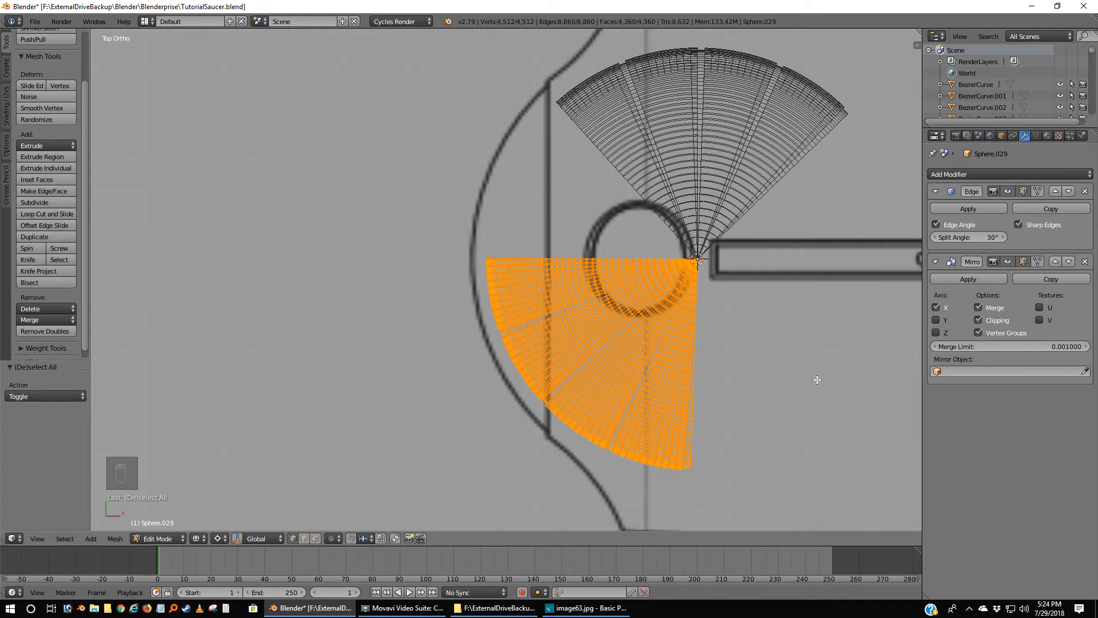
key("r")
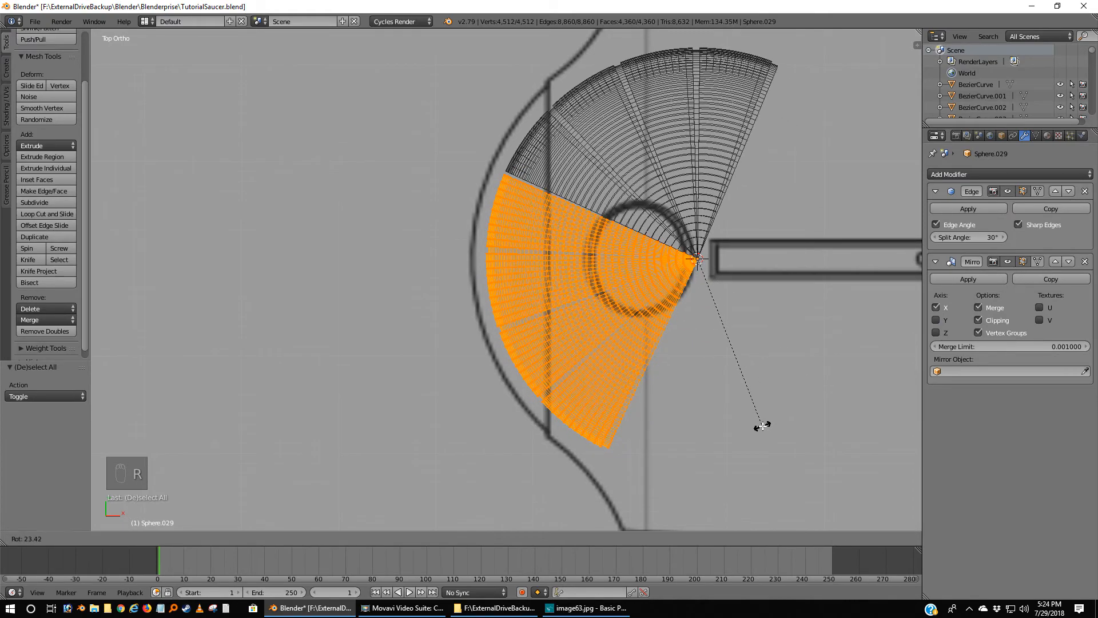
right_click(763, 426)
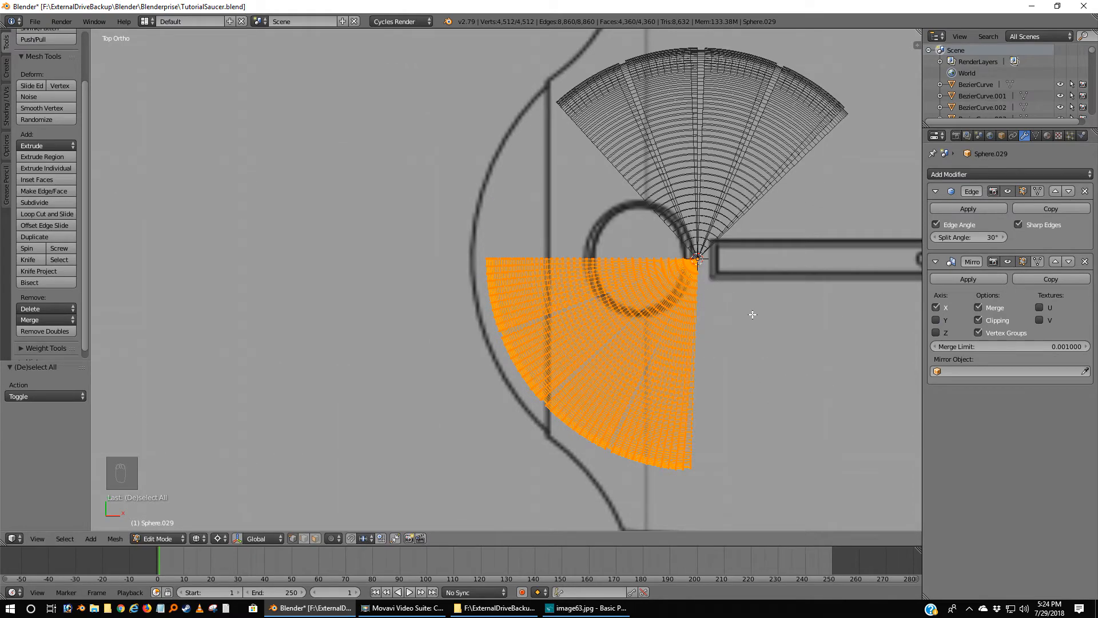
Rotate the selected mesh about 23.2° in top view, leaving a narrow gap between it and its mirrored half.
middle_click_drag(743, 303, 734, 376, "shift")
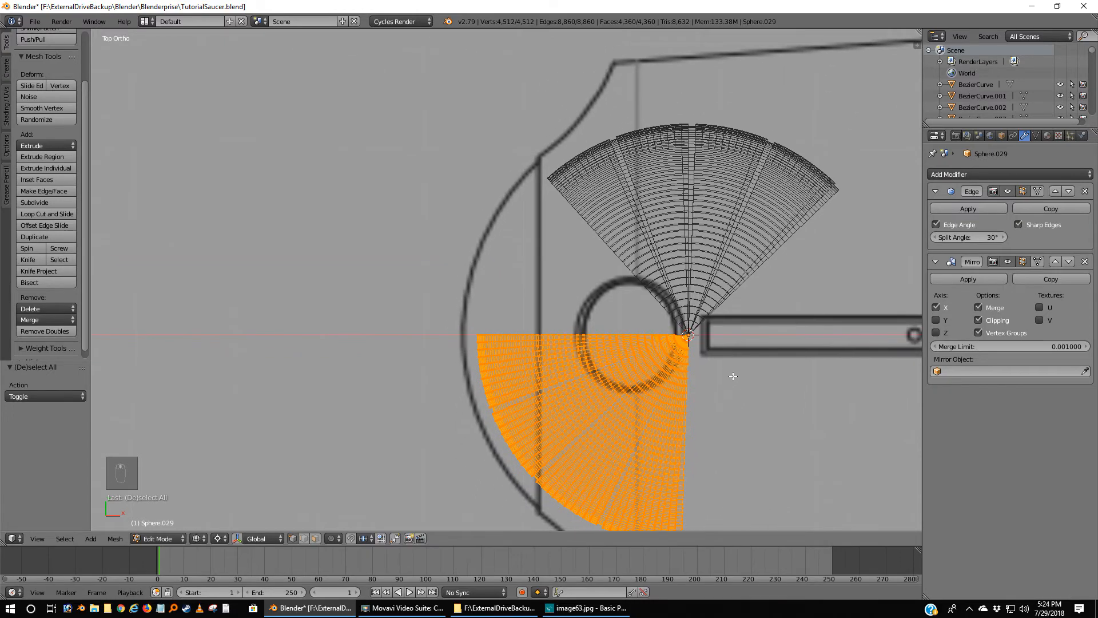
scroll(733, 376, "up", 6)
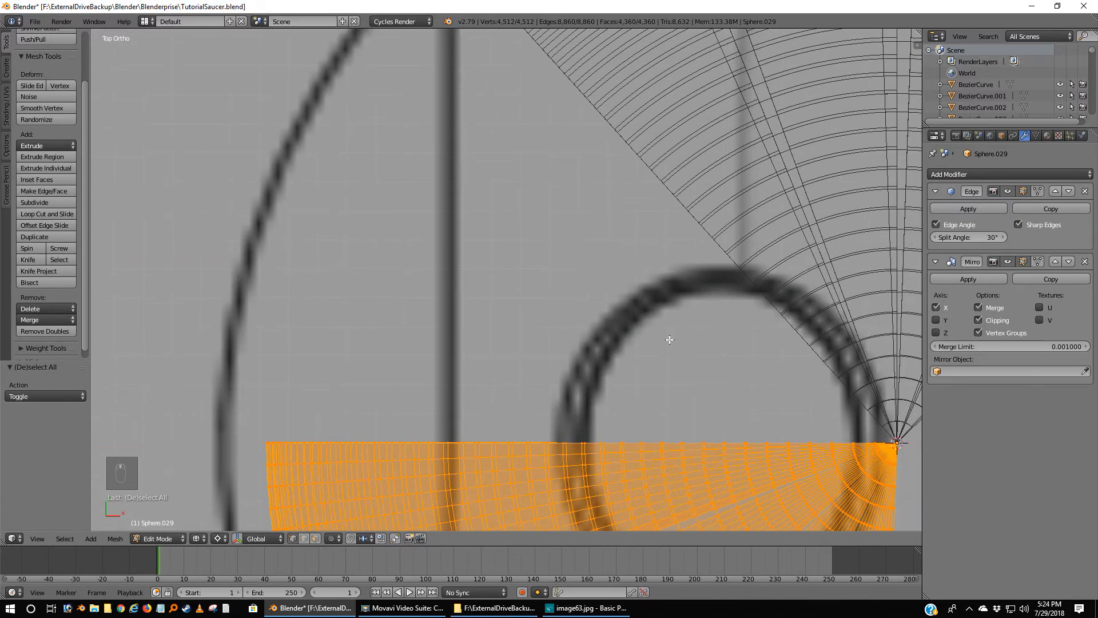
middle_click_drag(570, 332, 710, 393, "shift")
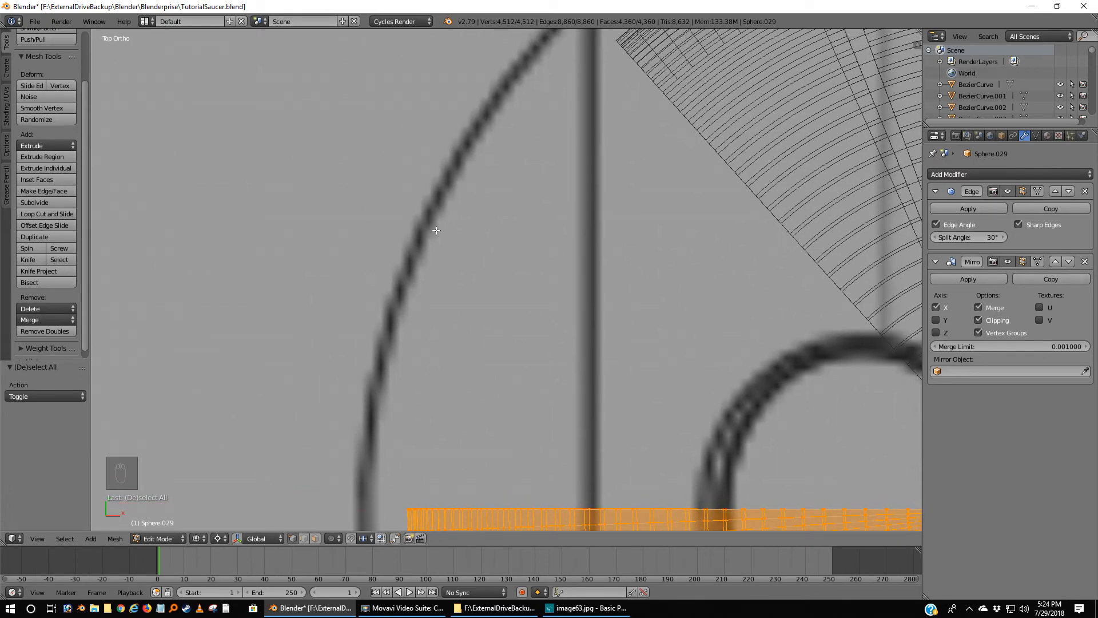
key("r")
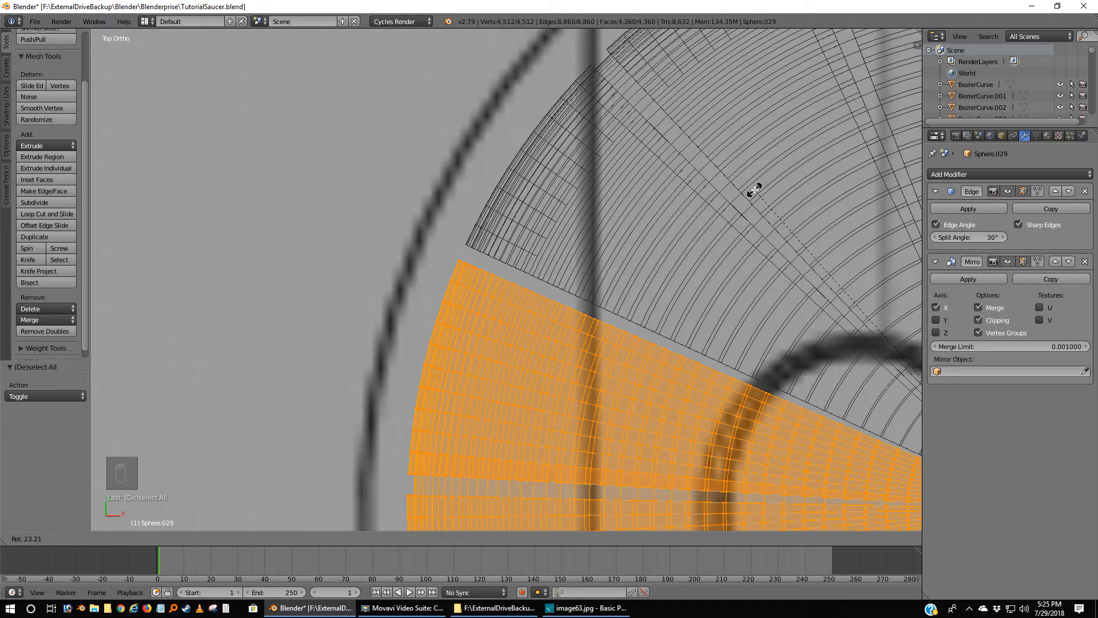
left_click(754, 190)
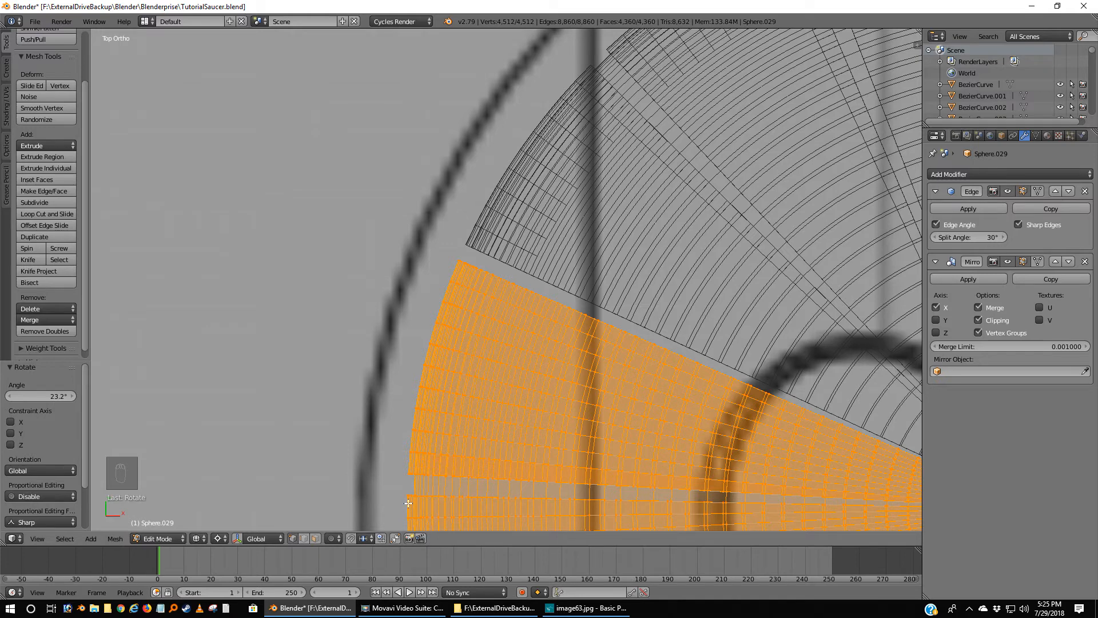
scroll(406, 444, "down", 5)
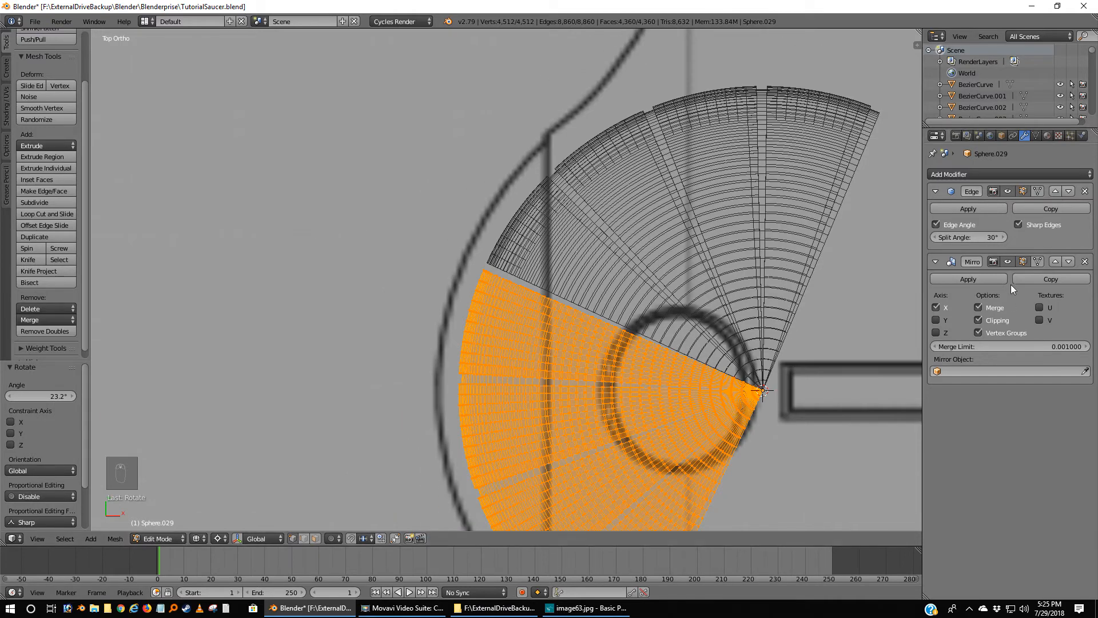
Apply the Mirror modifier to the dome segments in Object Mode.
left_click(979, 279)
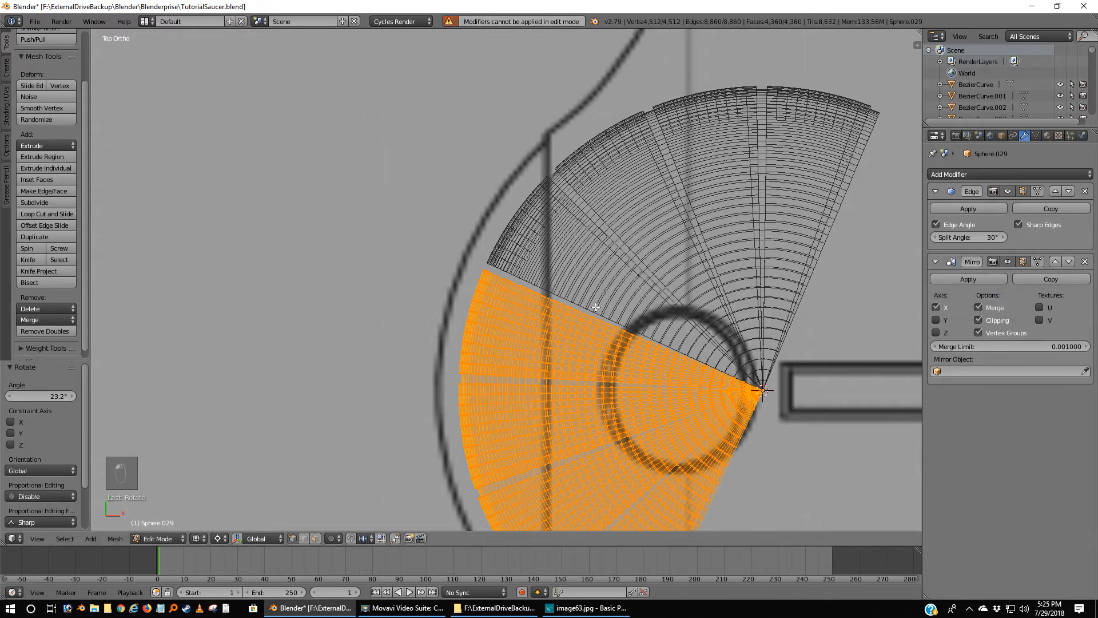
key("Tab")
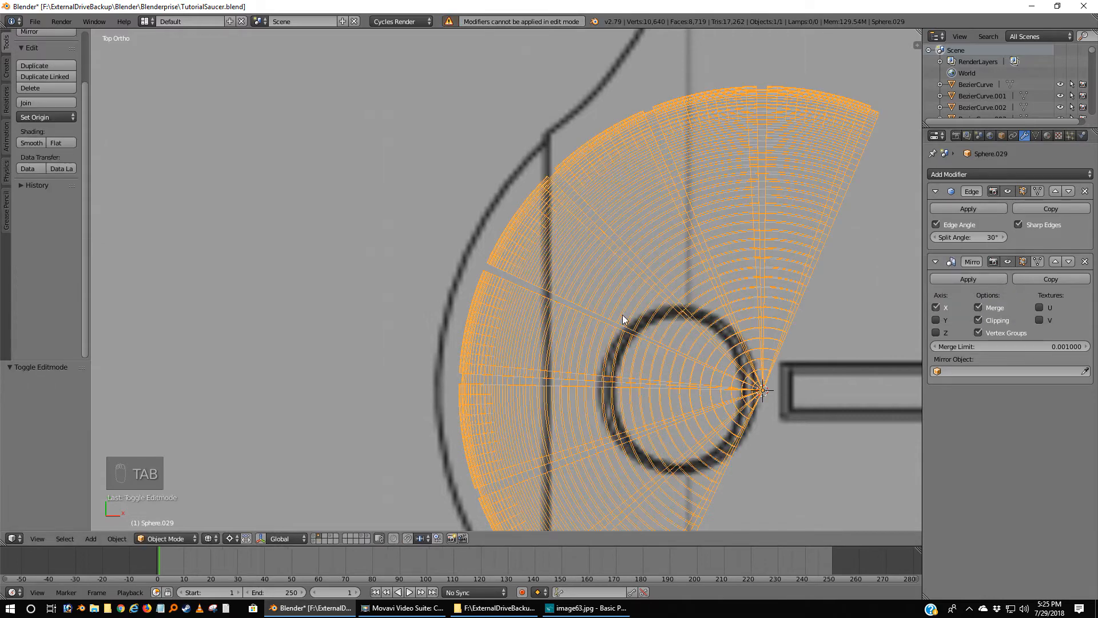
left_click(969, 279)
key("Tab")
key("Tab")
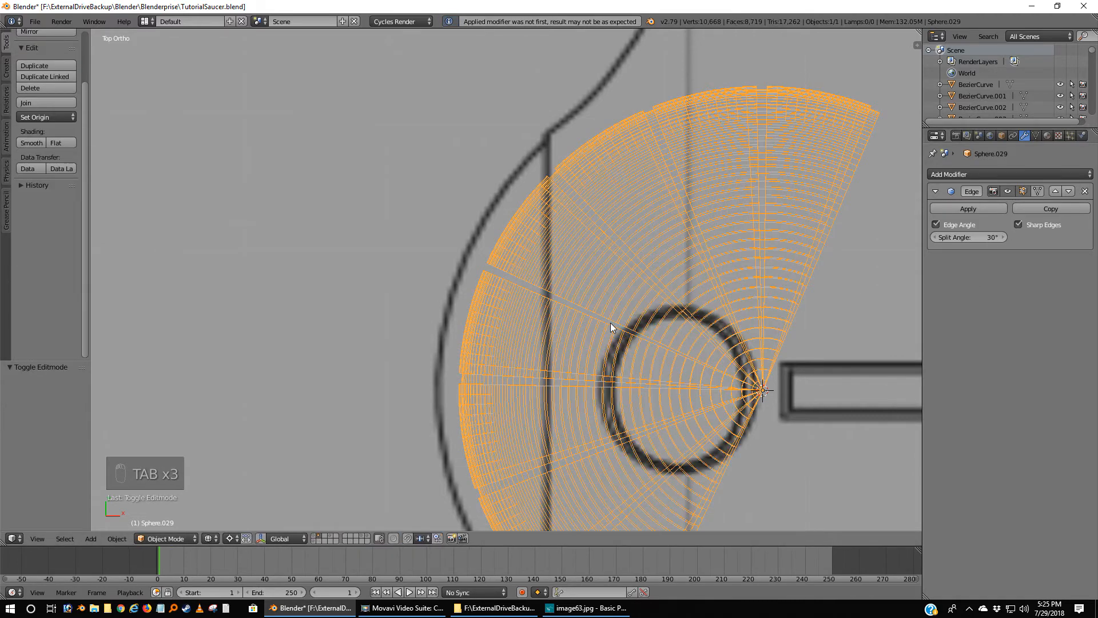
Rotate the complete dome object about -23.9° in top view so its open side is vertical and the middle gap horizontal.
key("r")
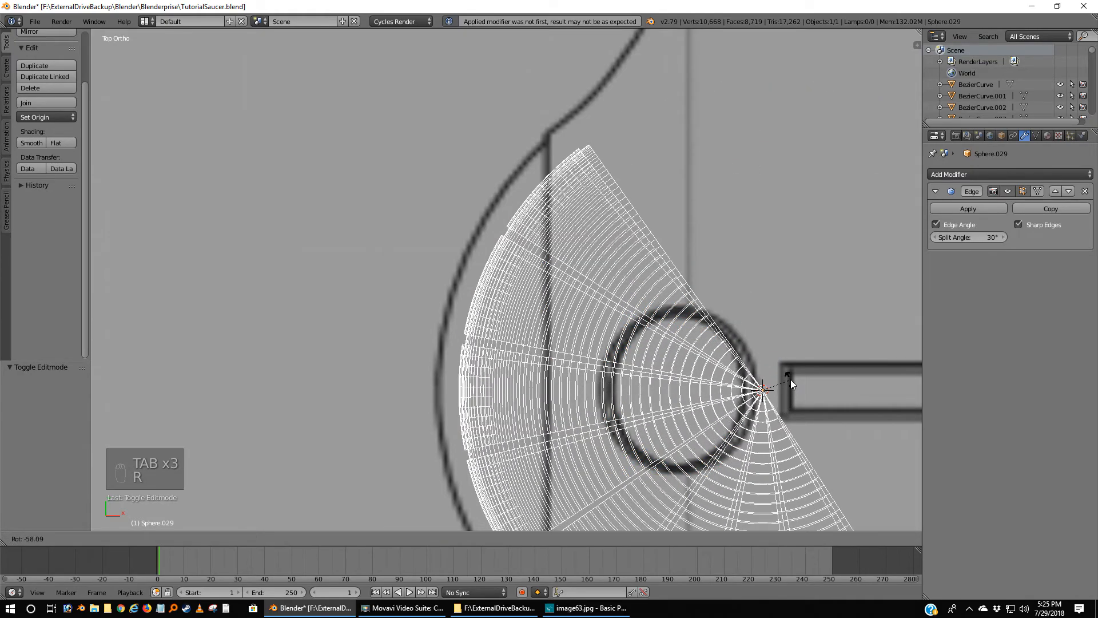
right_click(790, 386)
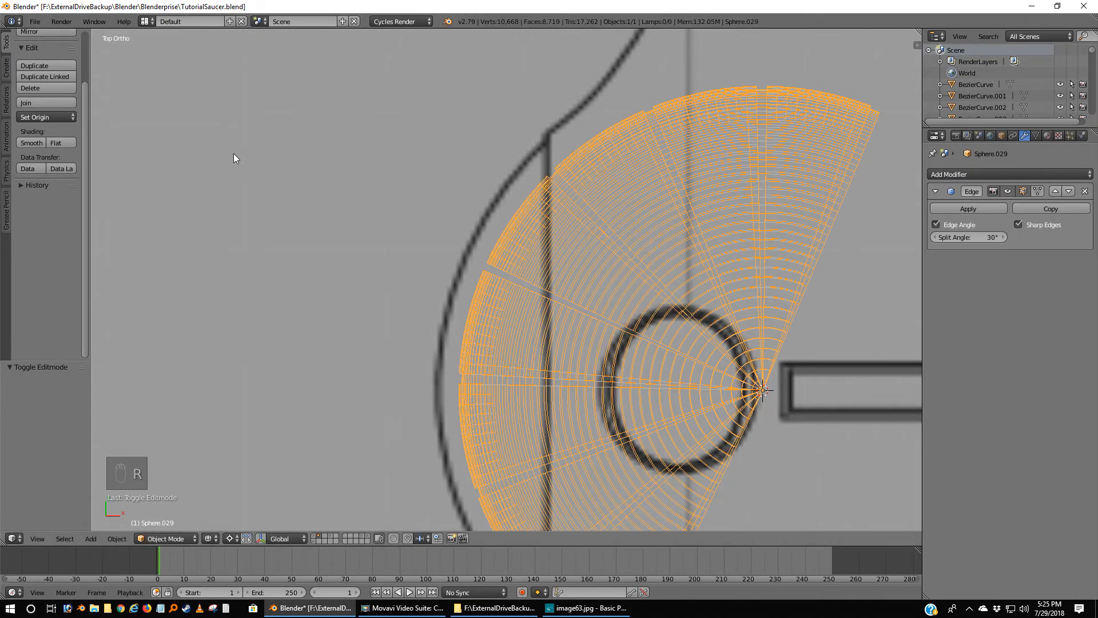
key("r")
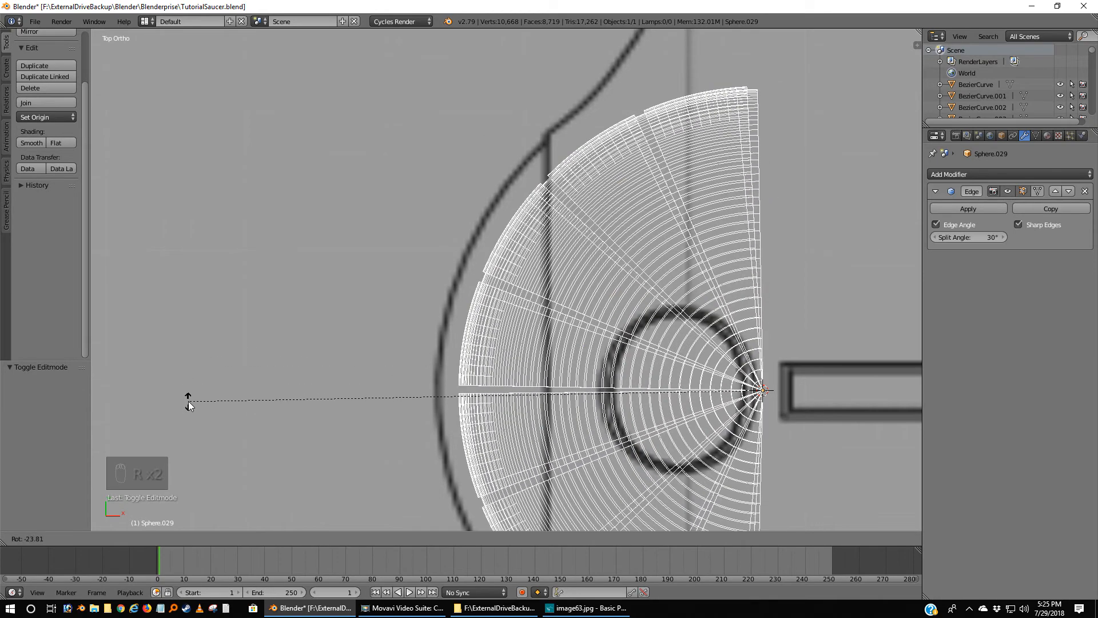
left_click(188, 402)
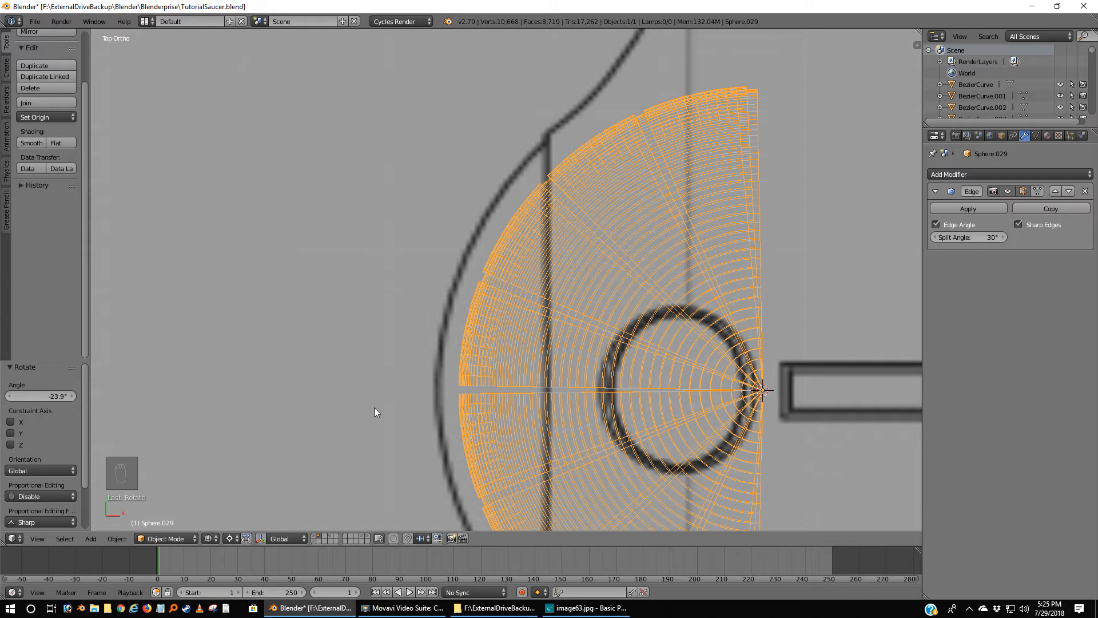
In left view with solid shading, switch to the layer with the plain dome sphere and open that sphere in Edit Mode.
key("ctrl+KP_3")
key("z")
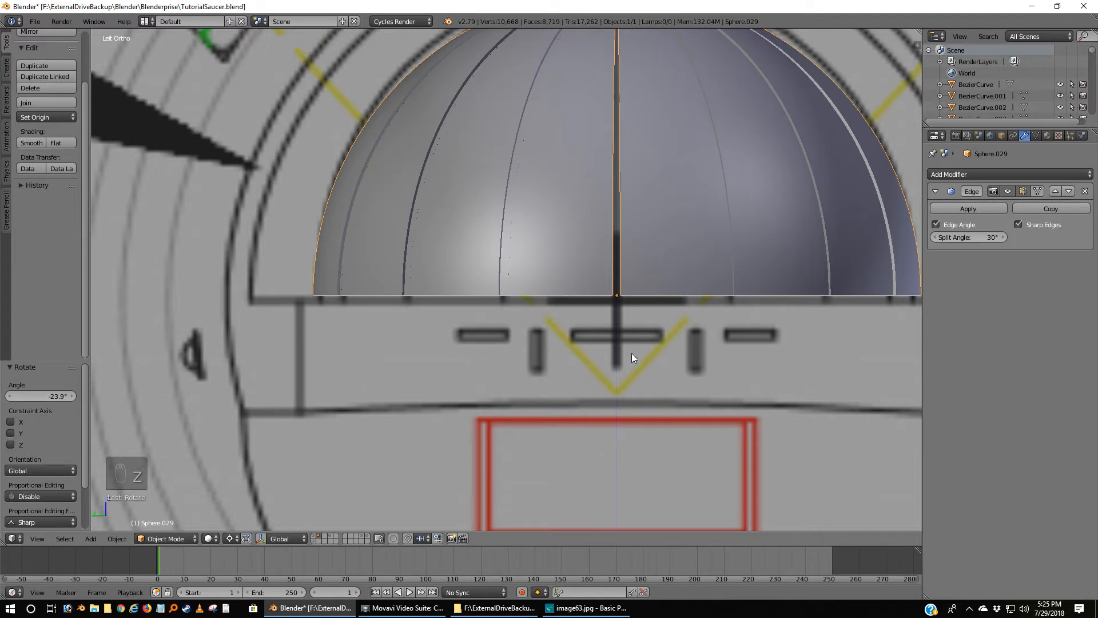
left_click(330, 537)
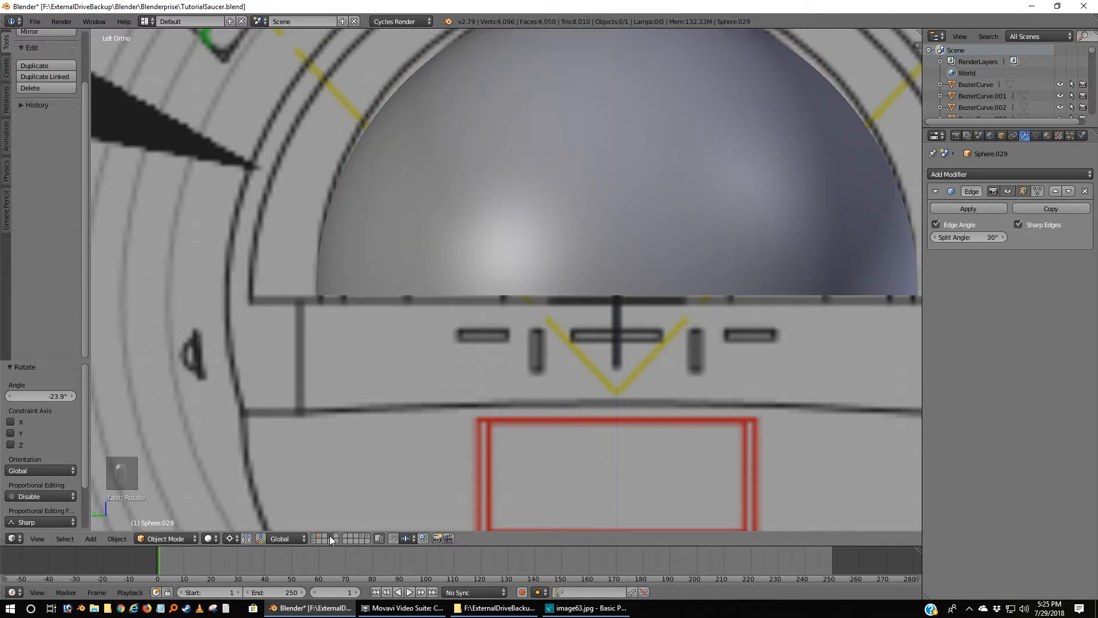
right_click(677, 196)
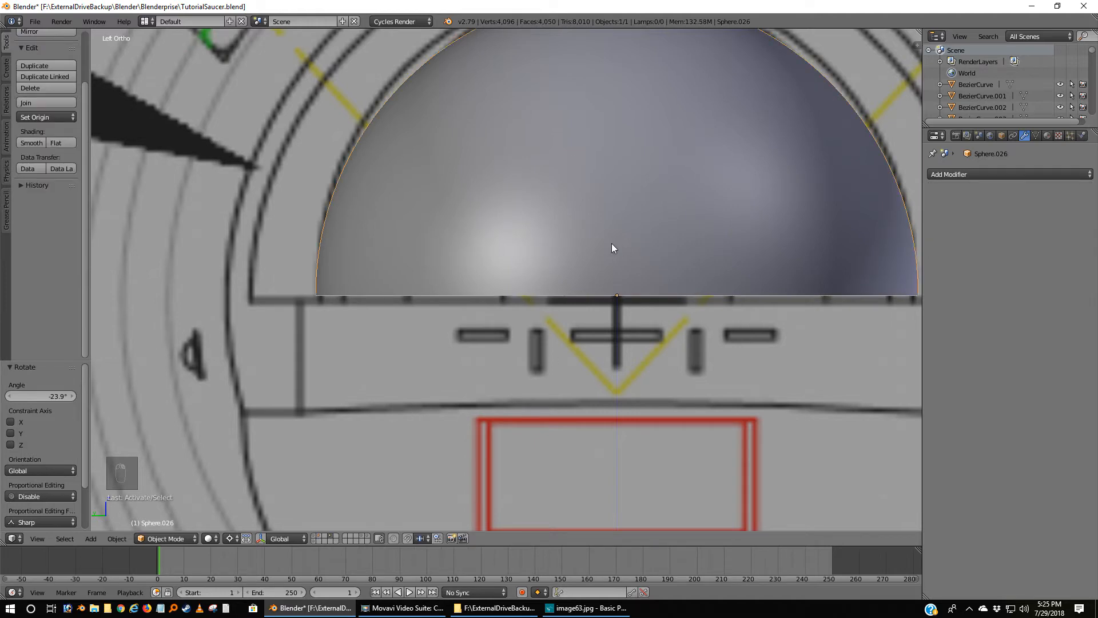
key("Tab")
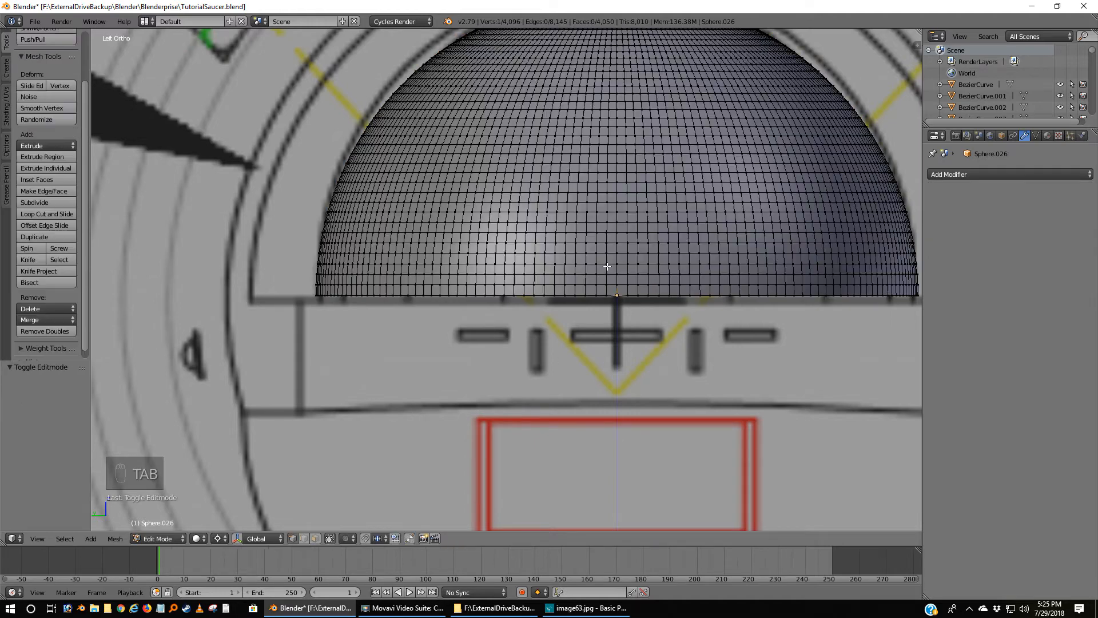
Select the one-face-wide vertical column just beside the dome's centre line, from the base upward.
right_click(616, 295)
scroll(629, 296, "up", 2)
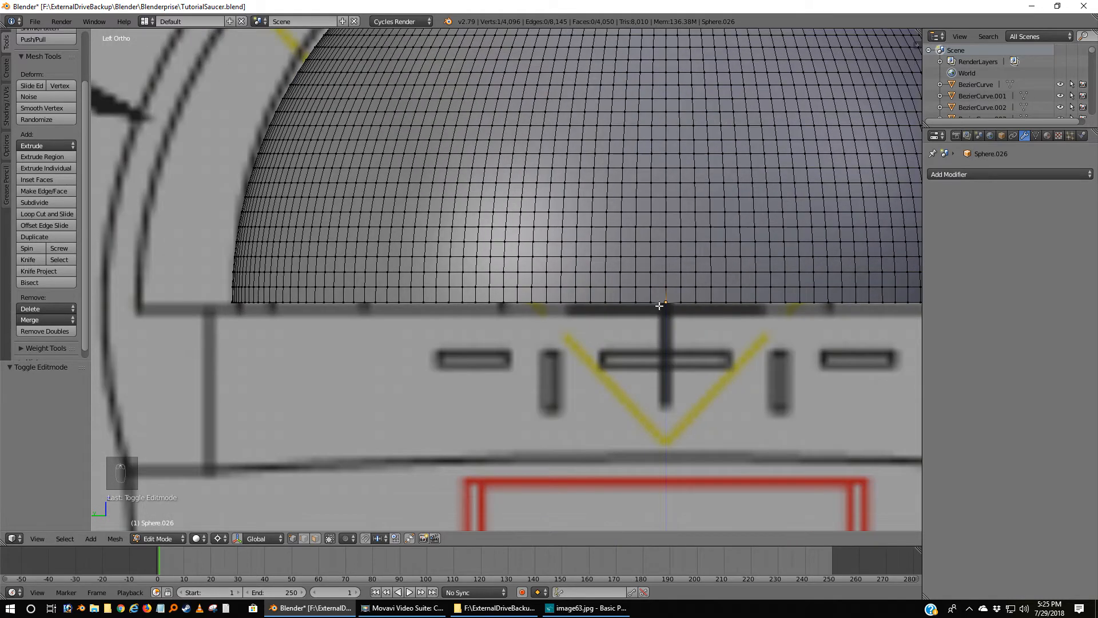
scroll(700, 317, "up", 5)
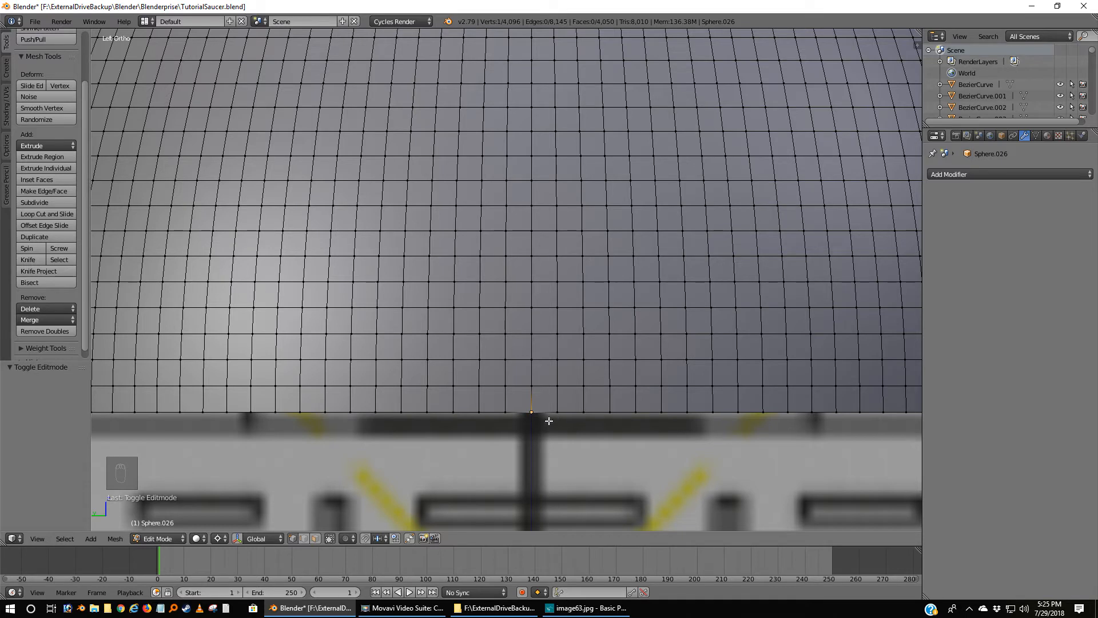
right_click(507, 416)
right_click(504, 382, "alt")
scroll(504, 385, "down", 4)
scroll(508, 382, "up", 3)
right_click(528, 390, "shift")
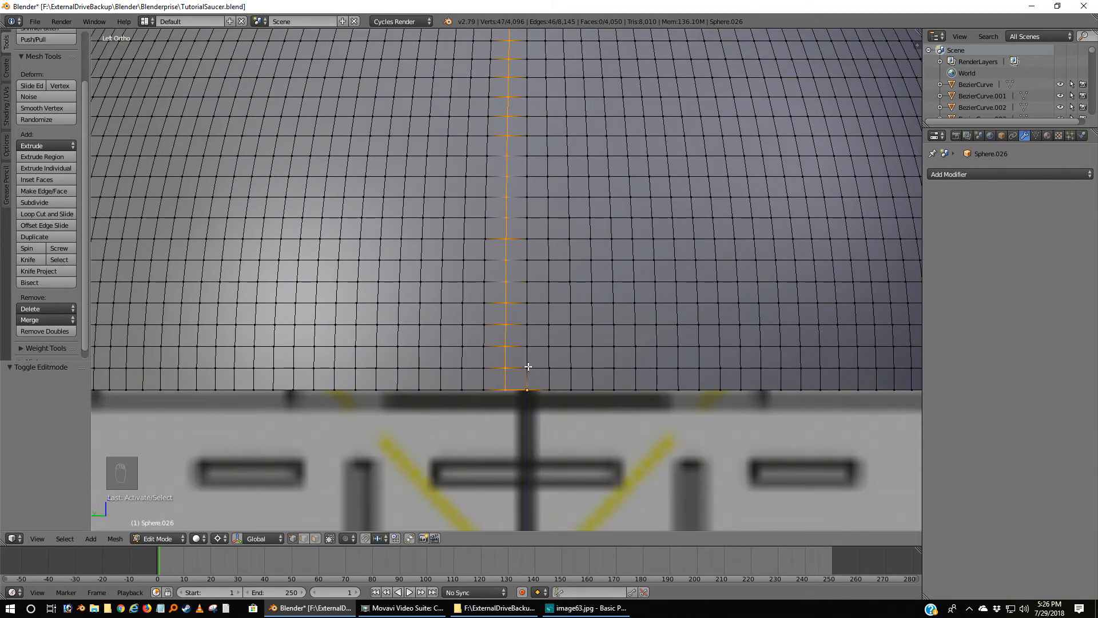
right_click(527, 367, "alt+shift")
right_click(528, 367, "alt+shift")
right_click(527, 368, "alt+shift")
right_click(527, 368, "alt+shift")
right_click(527, 353, "alt+shift")
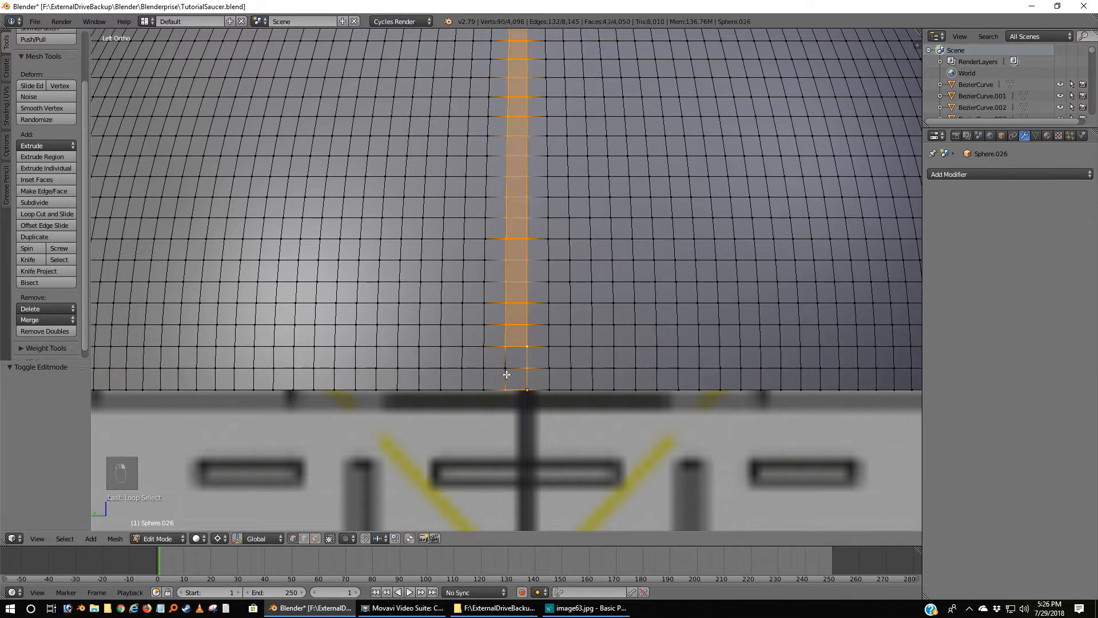
right_click(505, 369, "shift")
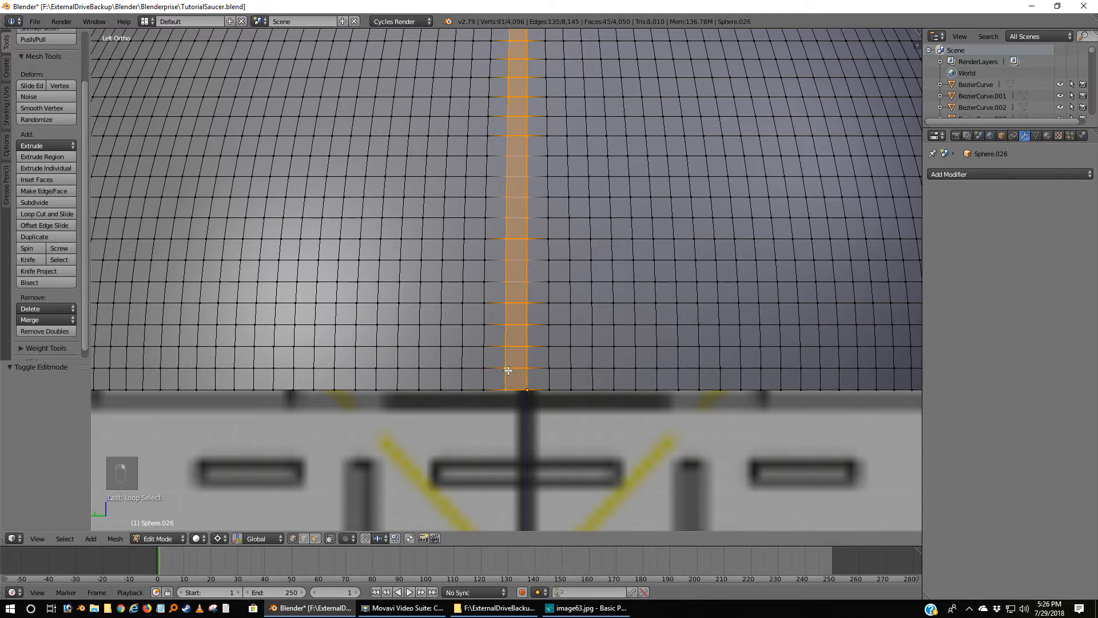
Extend the selection by the neighbouring column across the centre line, and clear the whole selection.
right_click(549, 389, "shift")
right_click(548, 369, "alt+shift")
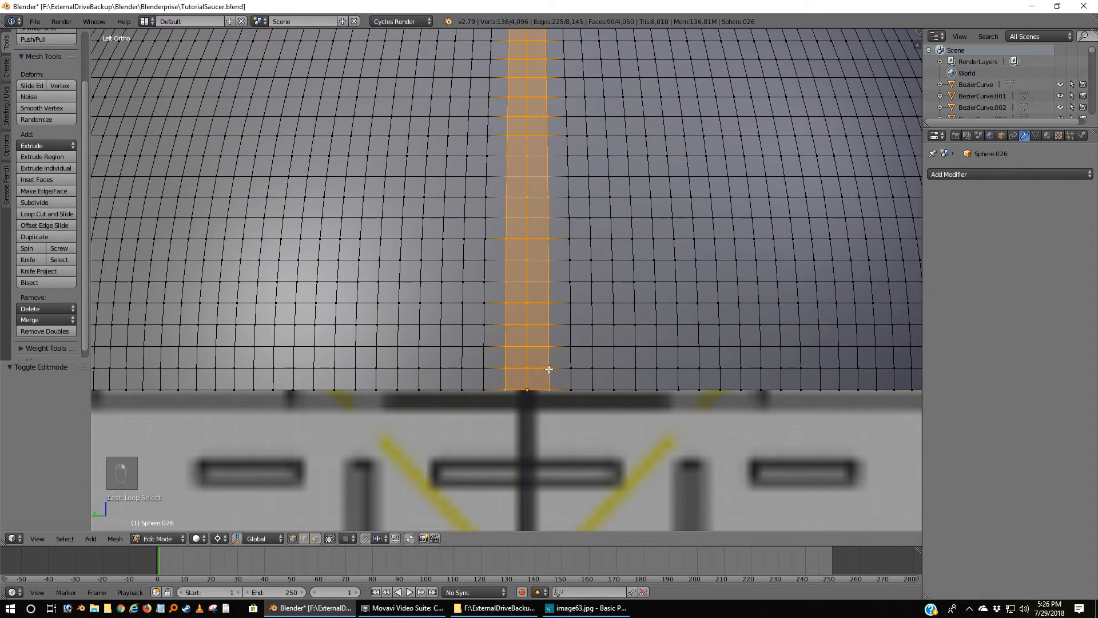
scroll(549, 370, "down", 4)
scroll(549, 370, "up", 2)
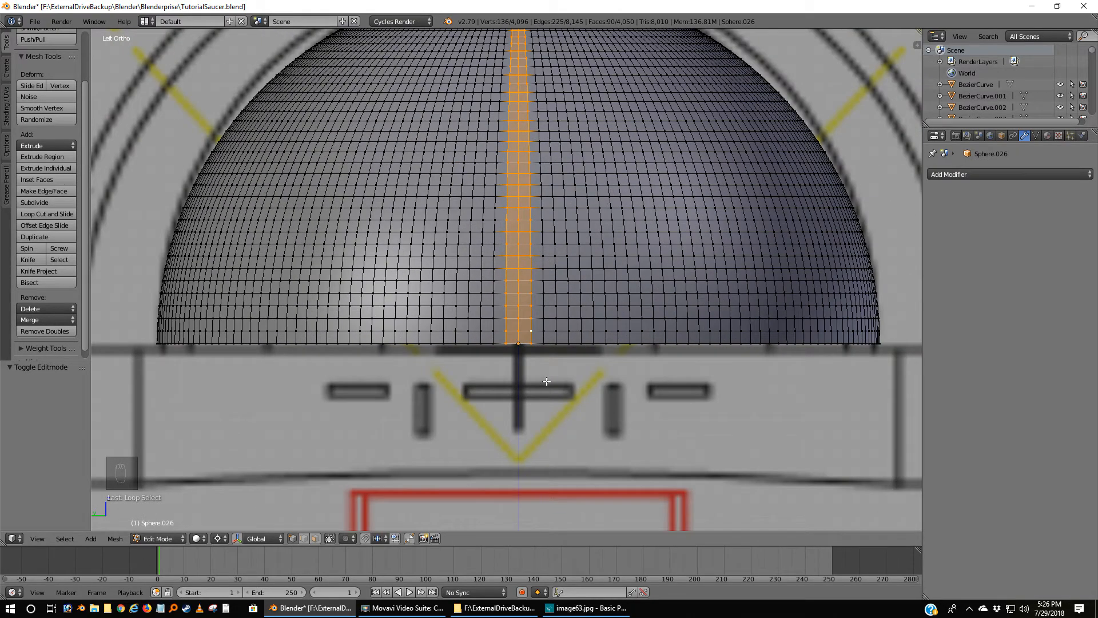
key("a")
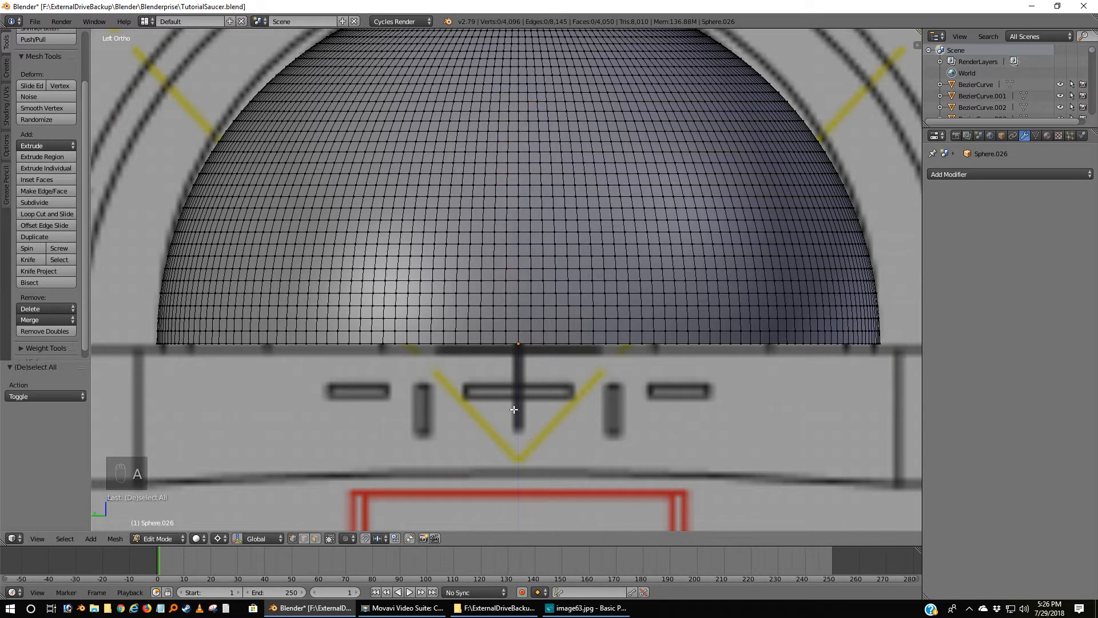
In face select mode, select the one-face-wide vertical column just beside the dome's centre line.
left_click(315, 538)
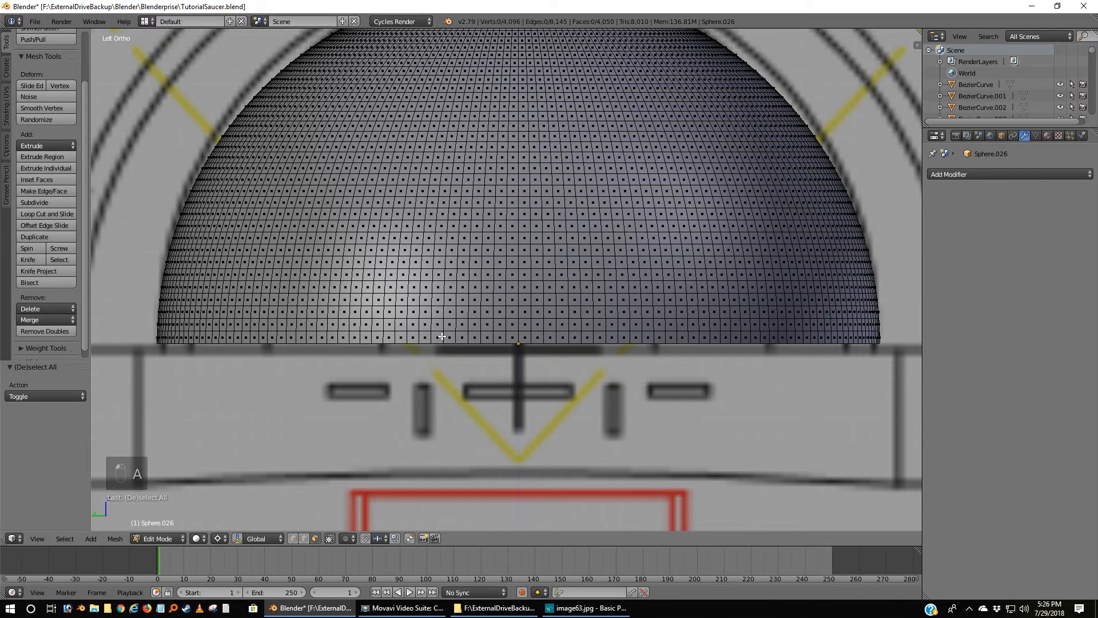
scroll(500, 361, "up", 3)
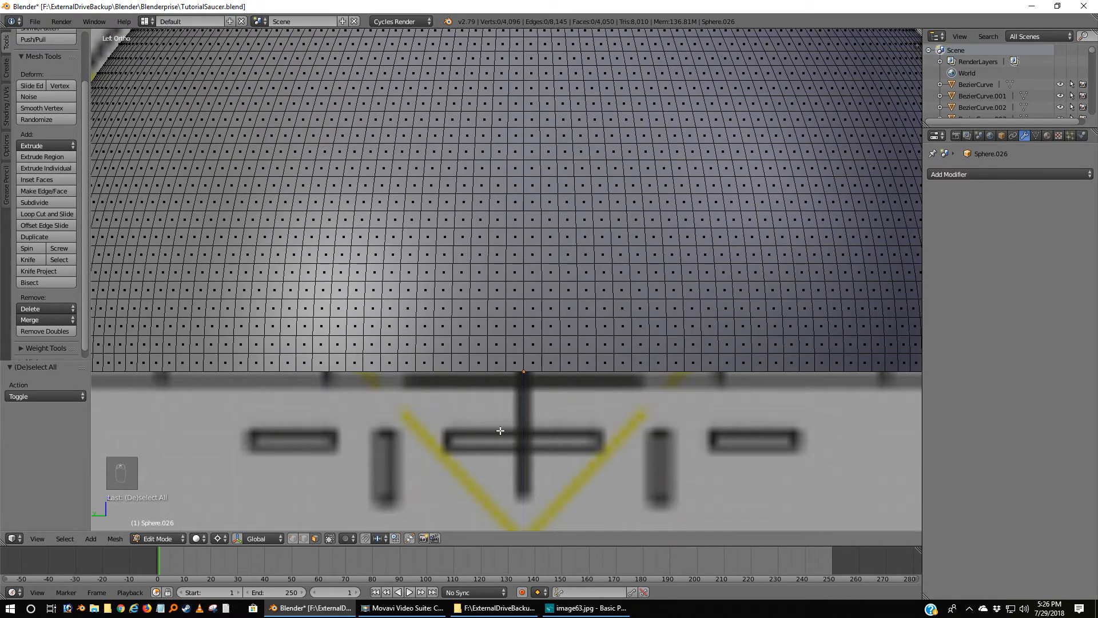
right_click(516, 364)
right_click(518, 350, "alt")
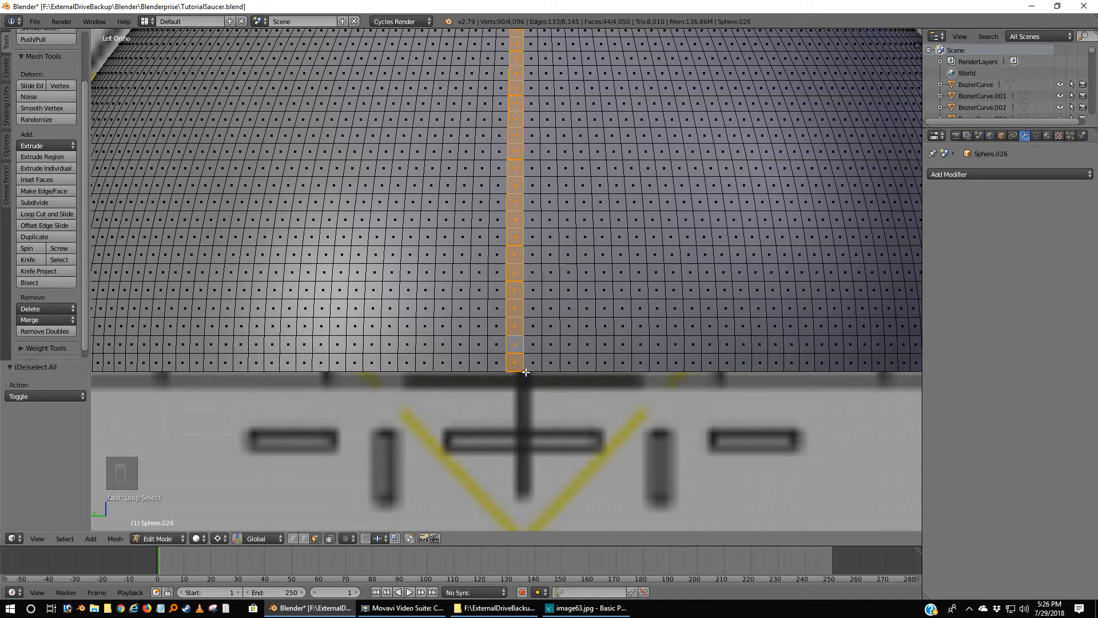
Add the adjacent face column across the centre line, so the selection is a two-face-wide vertical strip reaching the dome's base.
right_click(532, 363, "shift")
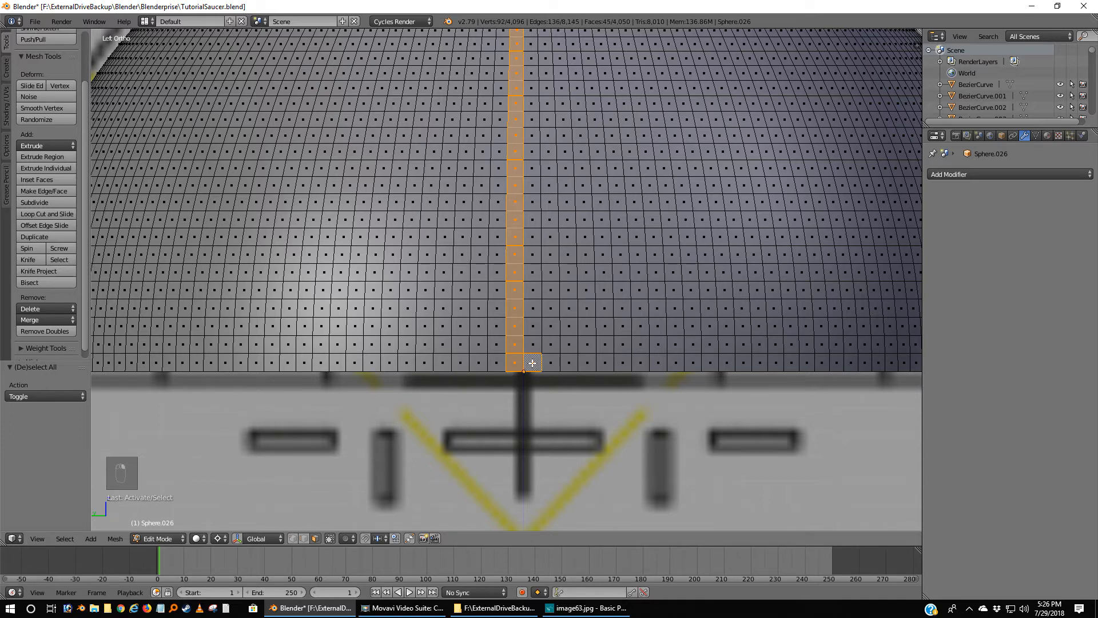
right_click(532, 344, "alt+shift")
right_click(531, 345, "alt+shift")
right_click(531, 345, "alt+shift")
right_click(532, 344, "alt+shift")
right_click(533, 329, "alt+shift")
right_click(517, 344, "alt+shift")
right_click(517, 344, "alt+shift")
right_click(516, 347, "alt+shift")
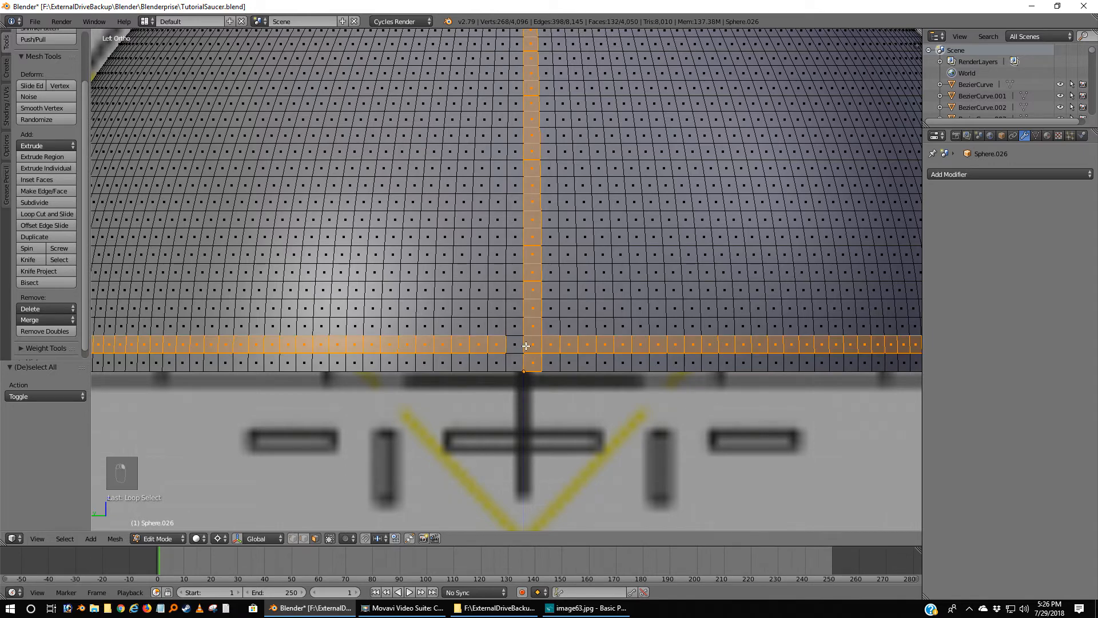
right_click(525, 345, "alt+shift")
right_click(518, 347, "alt+shift")
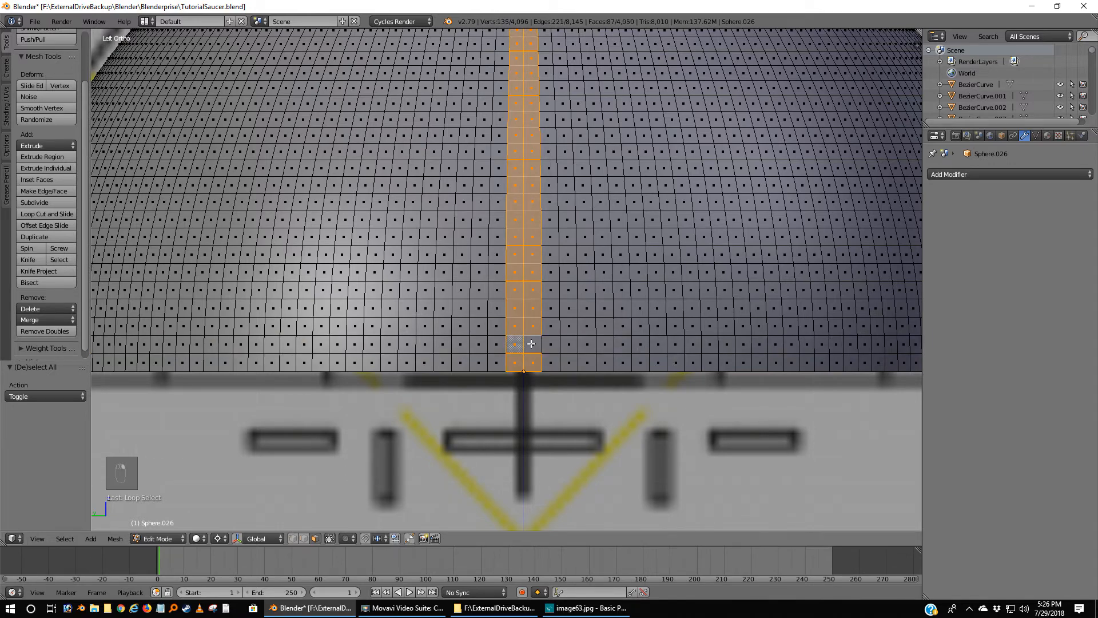
right_click(534, 346, "shift")
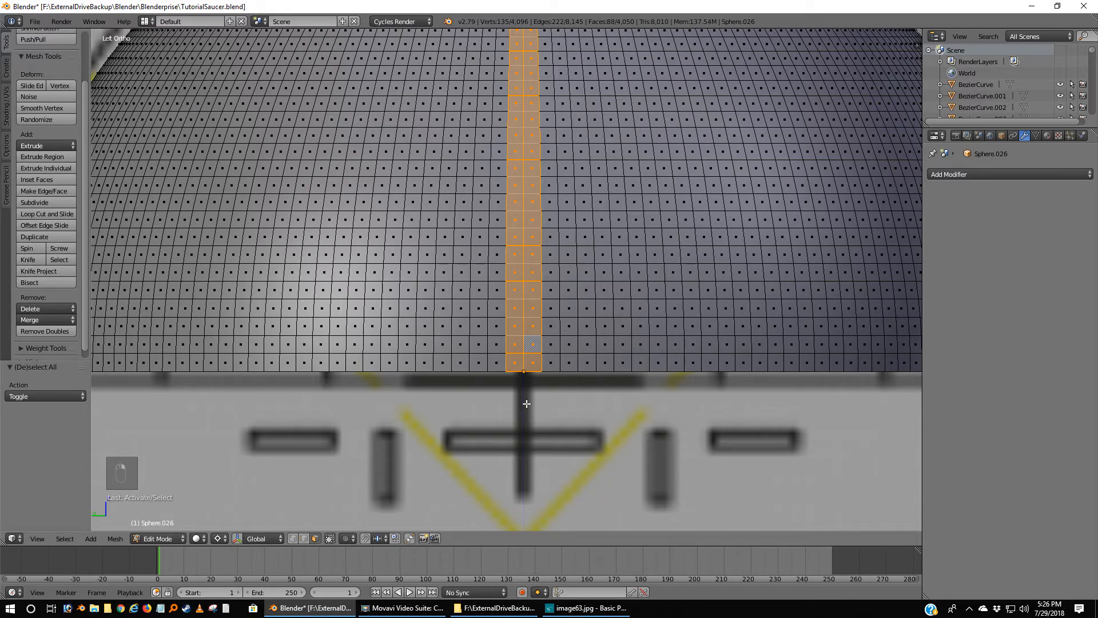
Duplicate the two-column strip in place, separate the copy into its own object, and return to Object Mode.
scroll(527, 400, "down", 8)
middle_click_drag(527, 401, 527, 439)
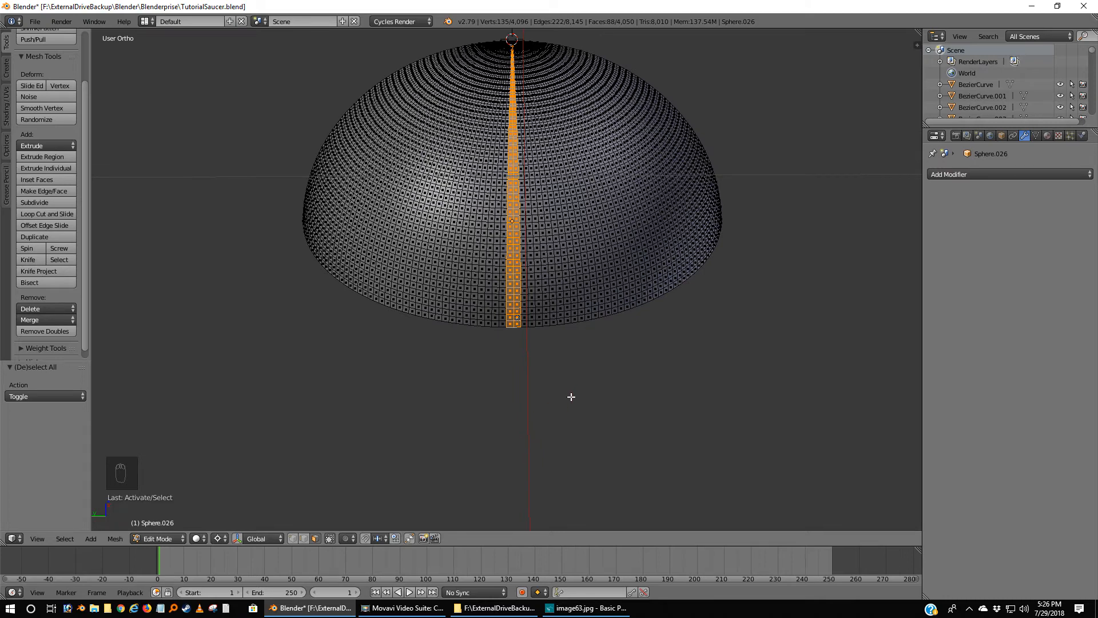
key("shift+d")
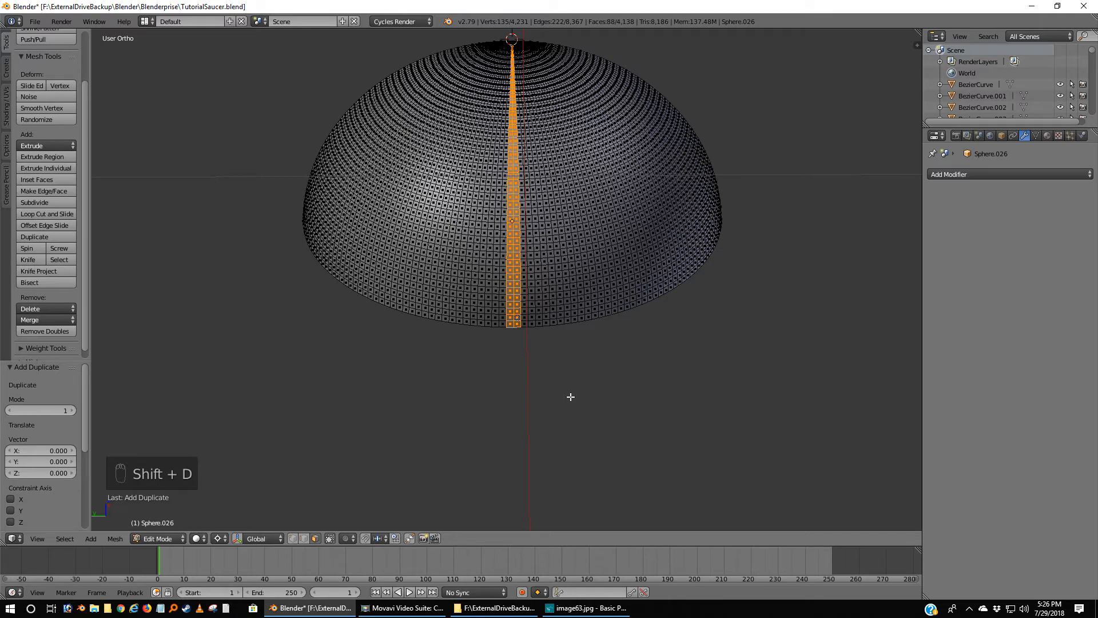
key("p")
left_click(571, 396)
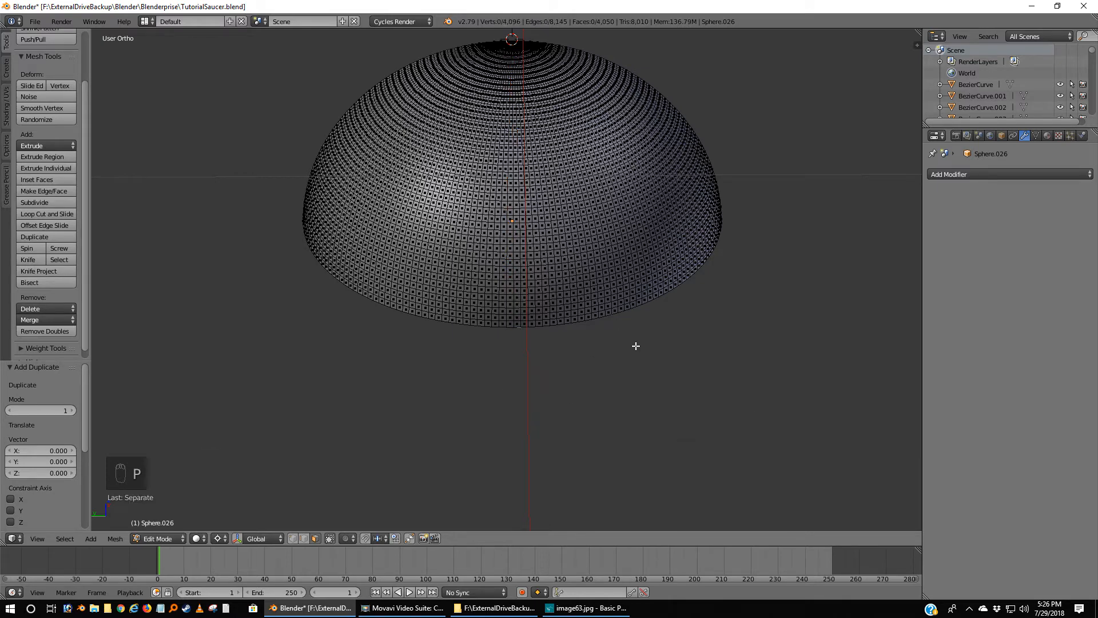
key("Tab")
Move the plain dome sphere to layer 14, leaving the separated strip behind.
right_click(642, 246)
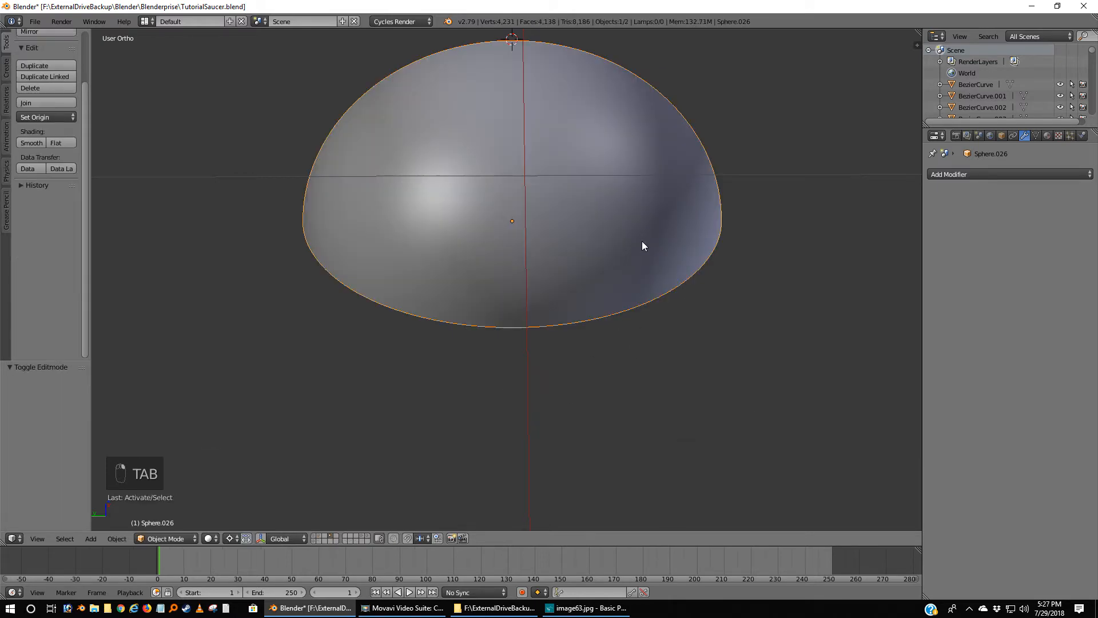
key("m")
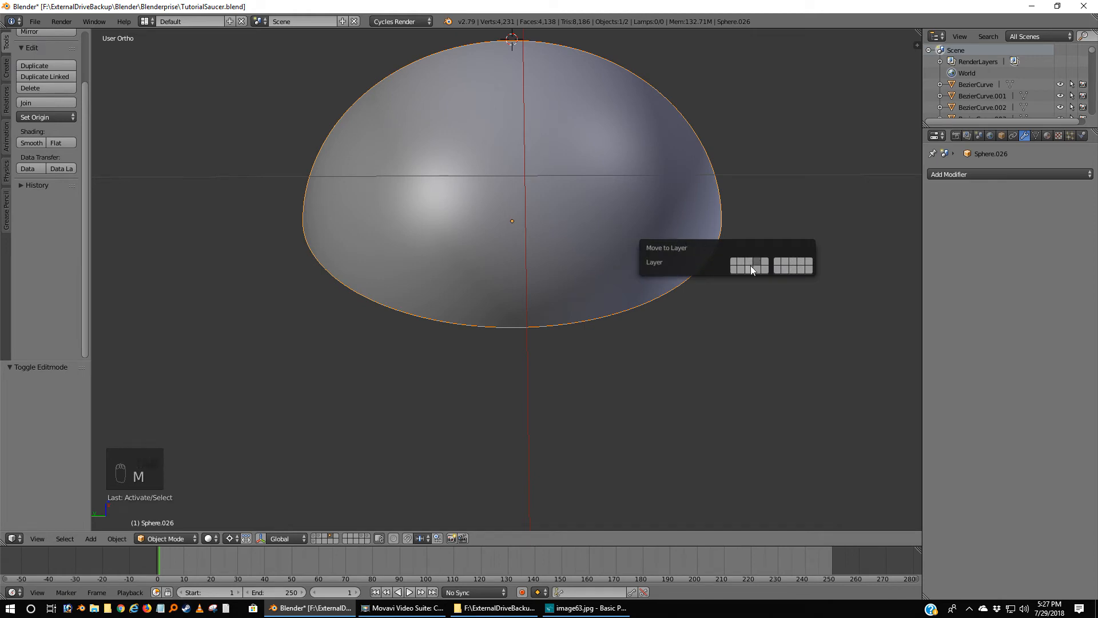
left_click(800, 267)
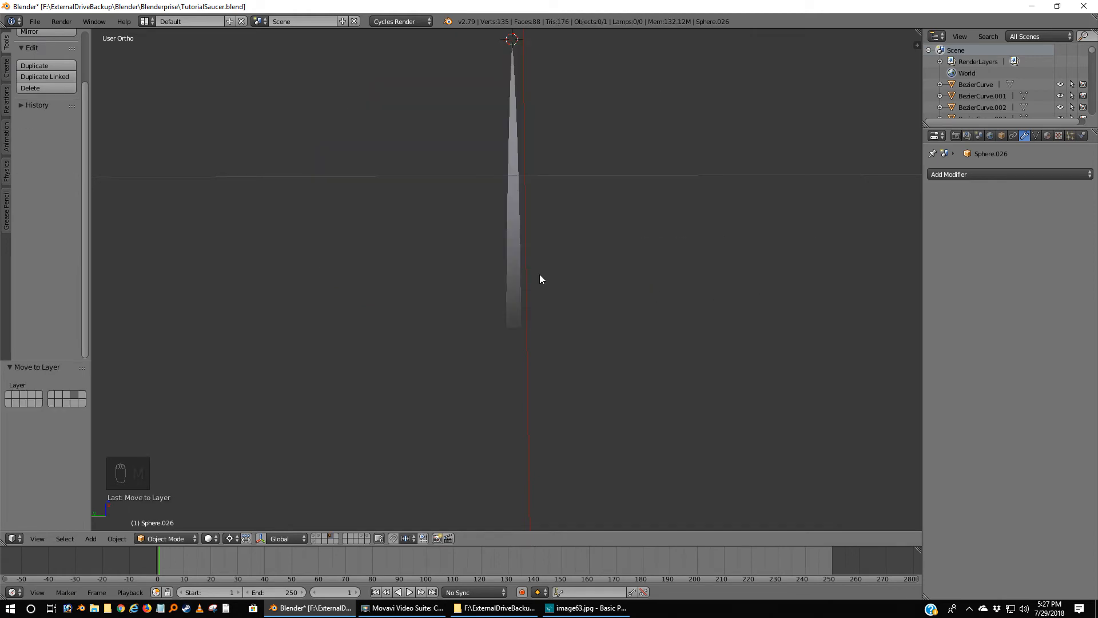
Move the separated strip to layer 2 and display that layer with the segmented dome.
right_click(513, 286)
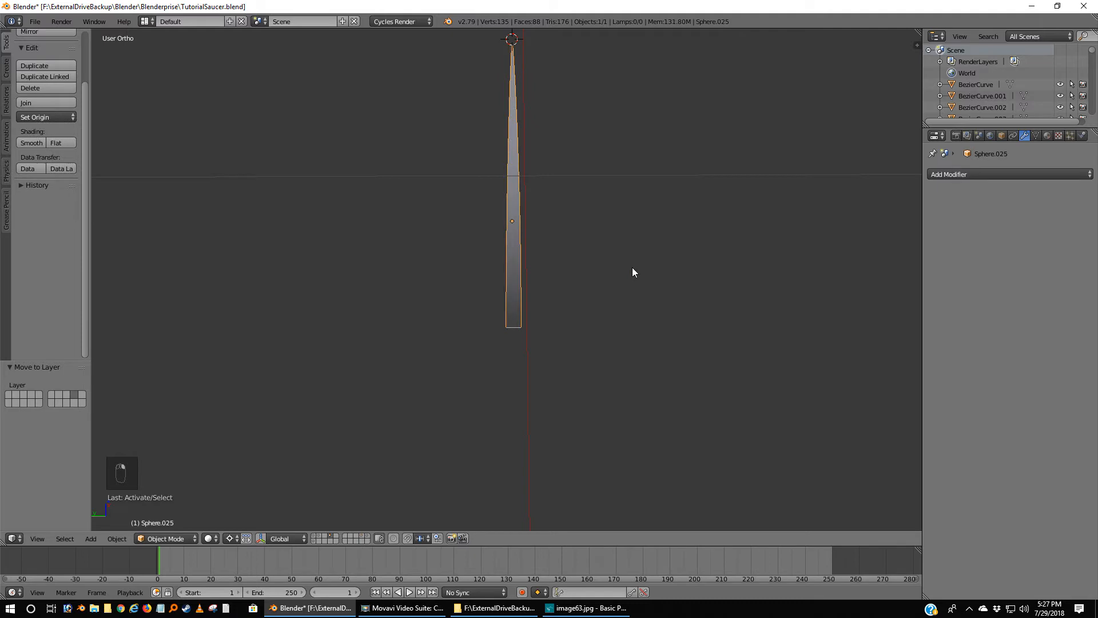
key("m")
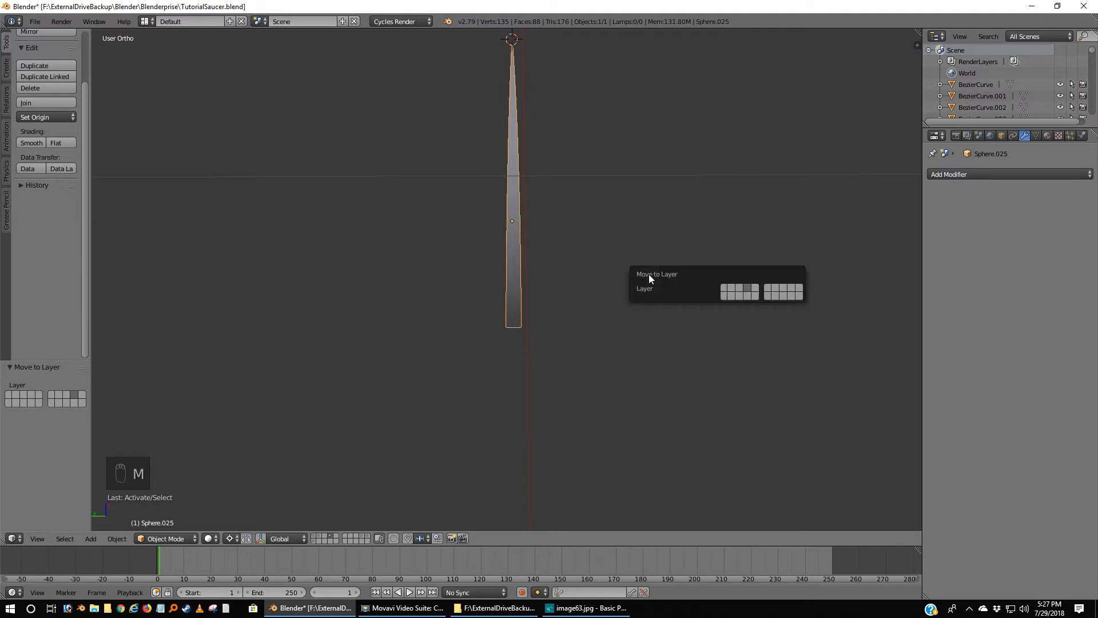
left_click(732, 288)
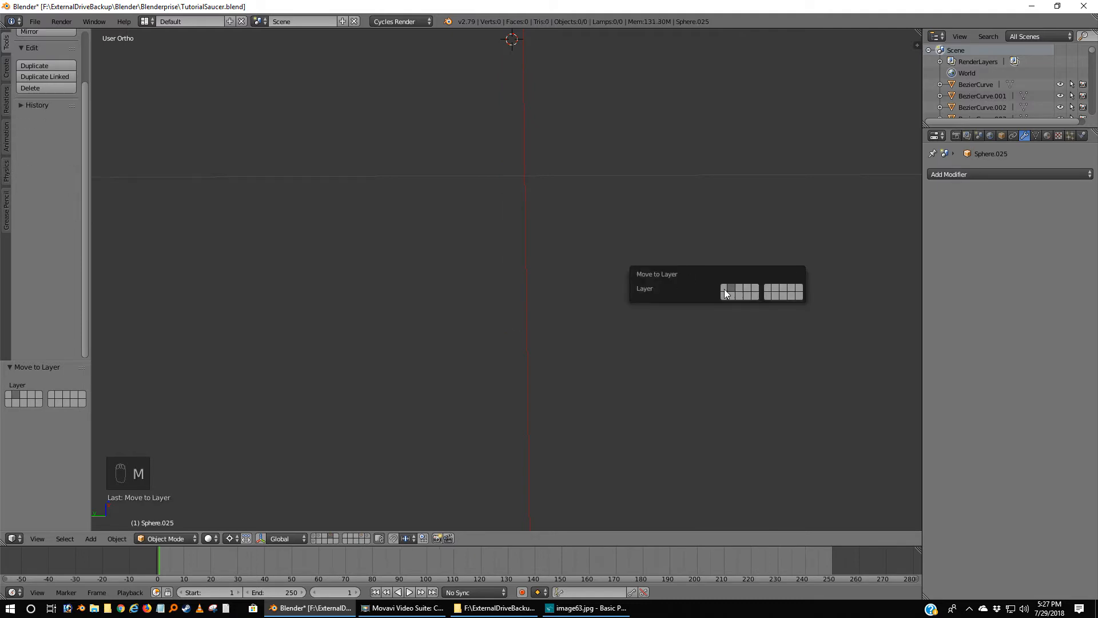
left_click(324, 538)
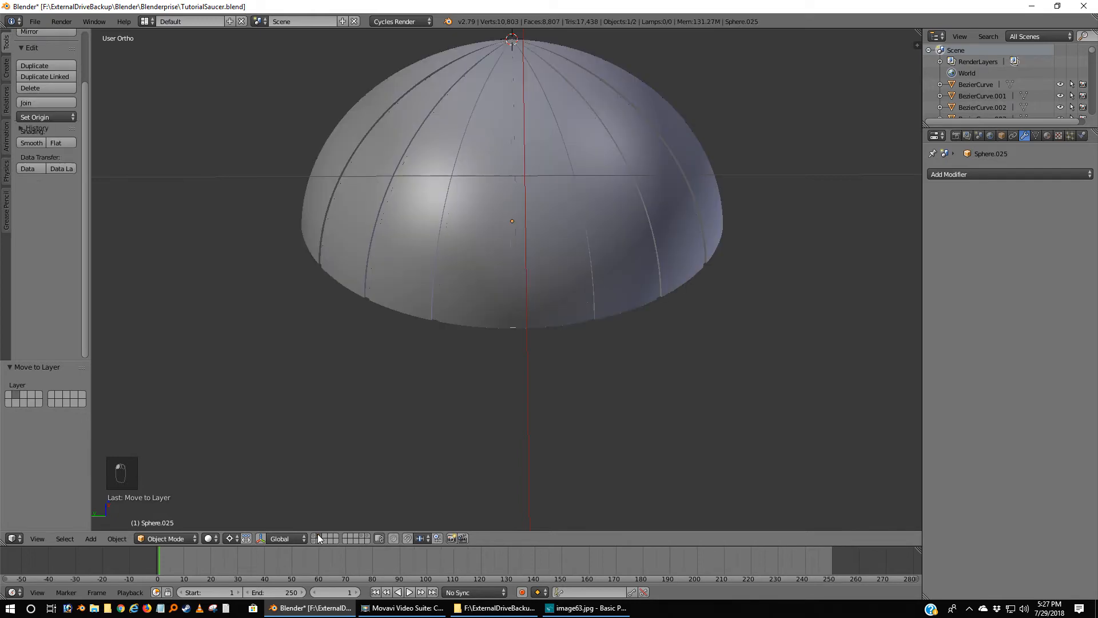
Add the segmented dome to the strip selection and join both into one object, with the dome as the active object.
middle_click_drag(474, 277, 521, 305)
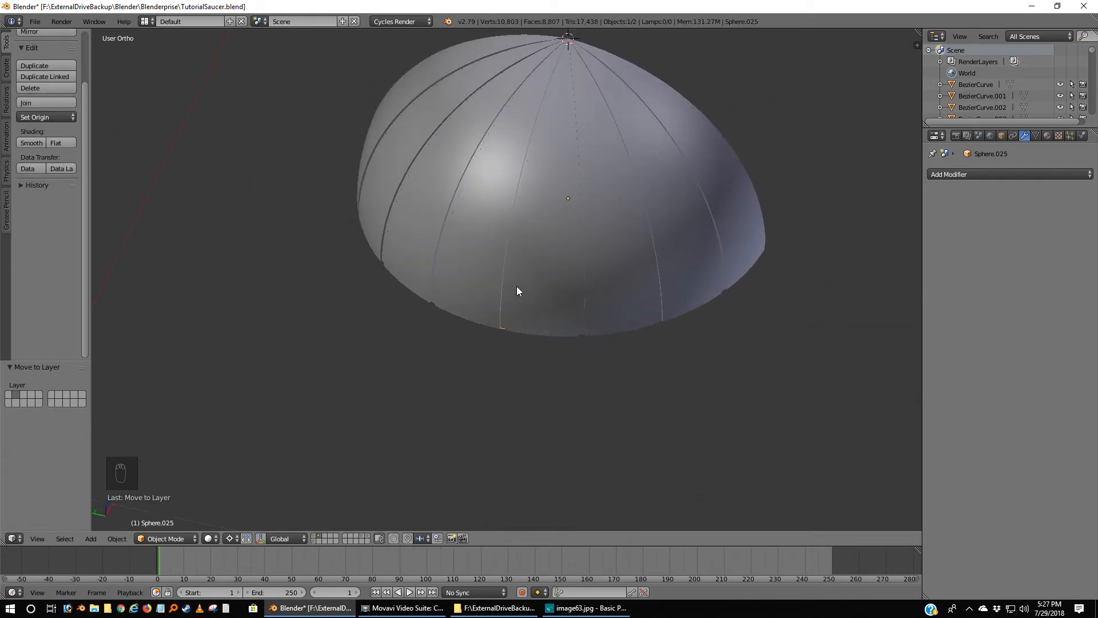
key("z")
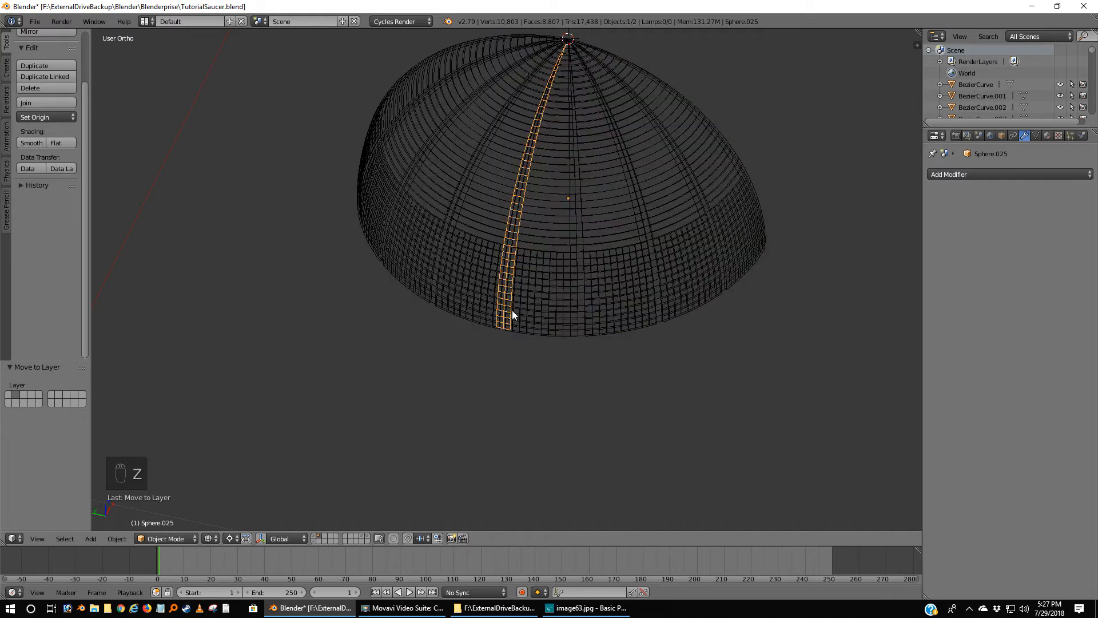
key("z")
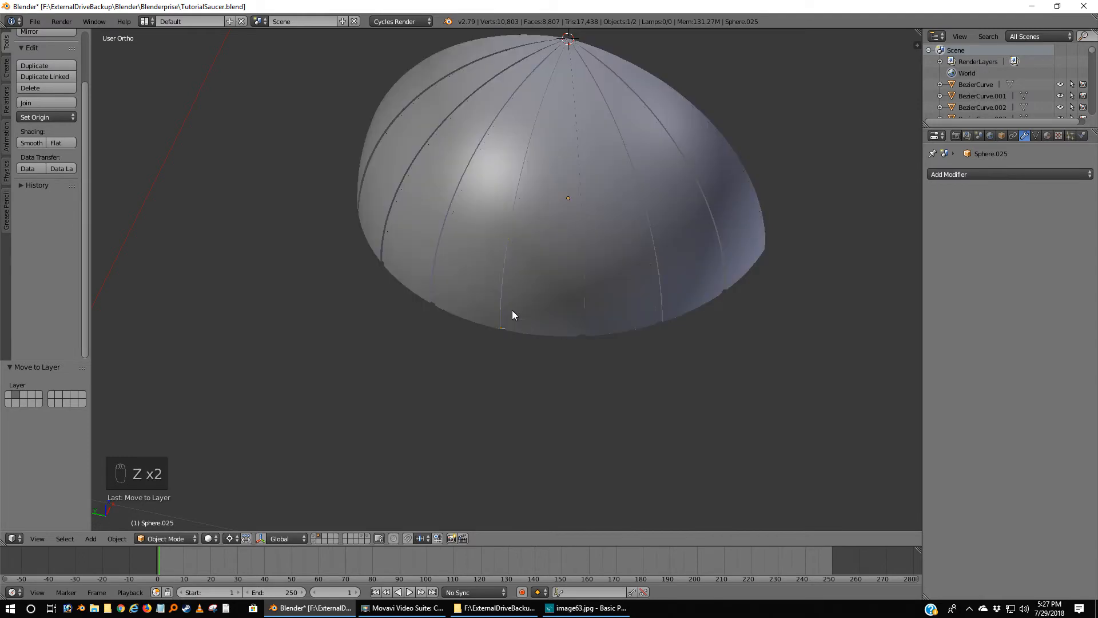
right_click(542, 288)
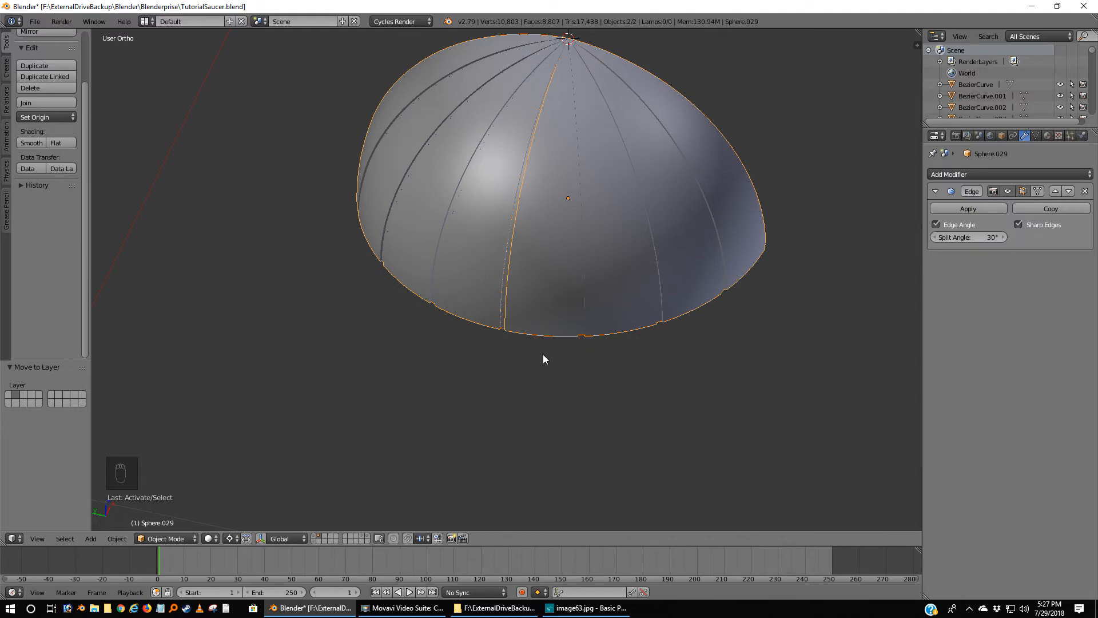
key("ctrl+j")
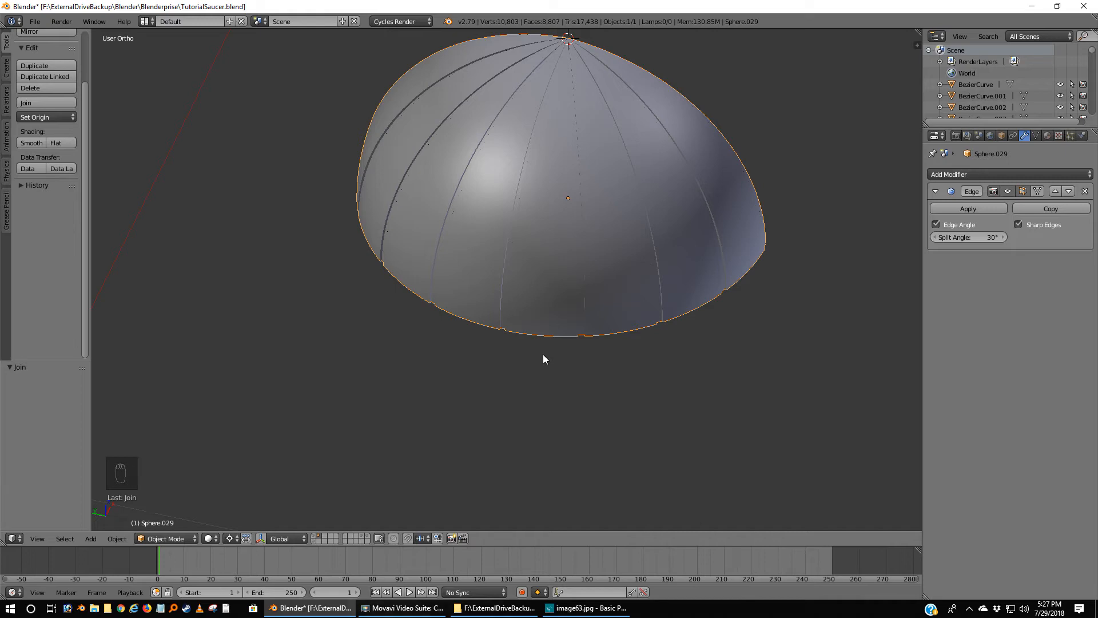
Move the joined dome to layer 1 and display that layer with the hull parts.
key("m")
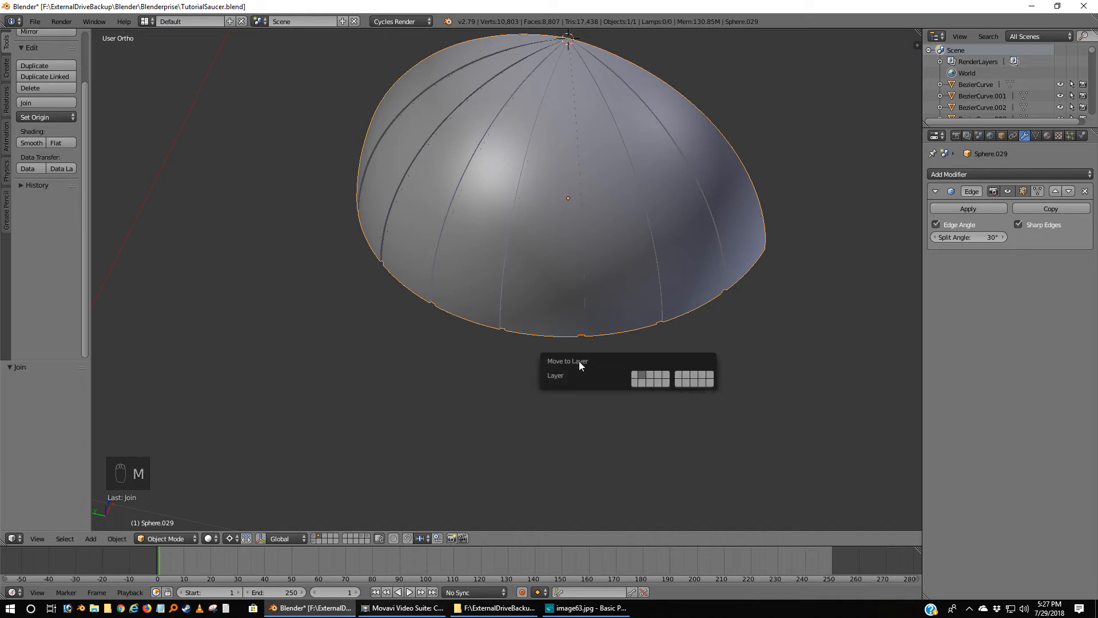
left_click(636, 373)
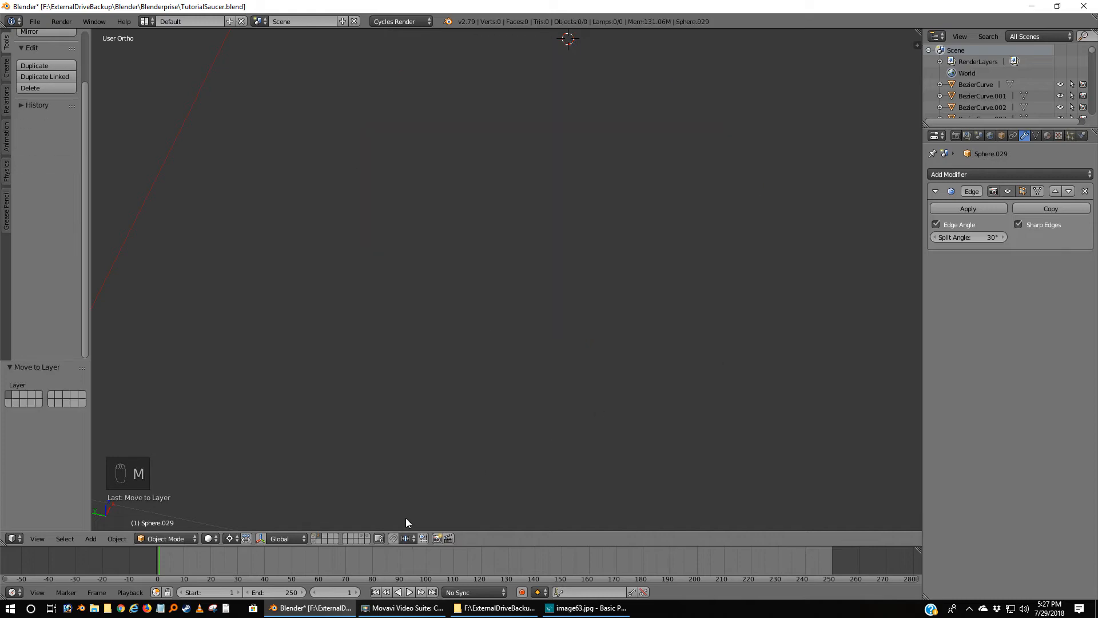
left_click(317, 540)
middle_click_drag(581, 342, 586, 305)
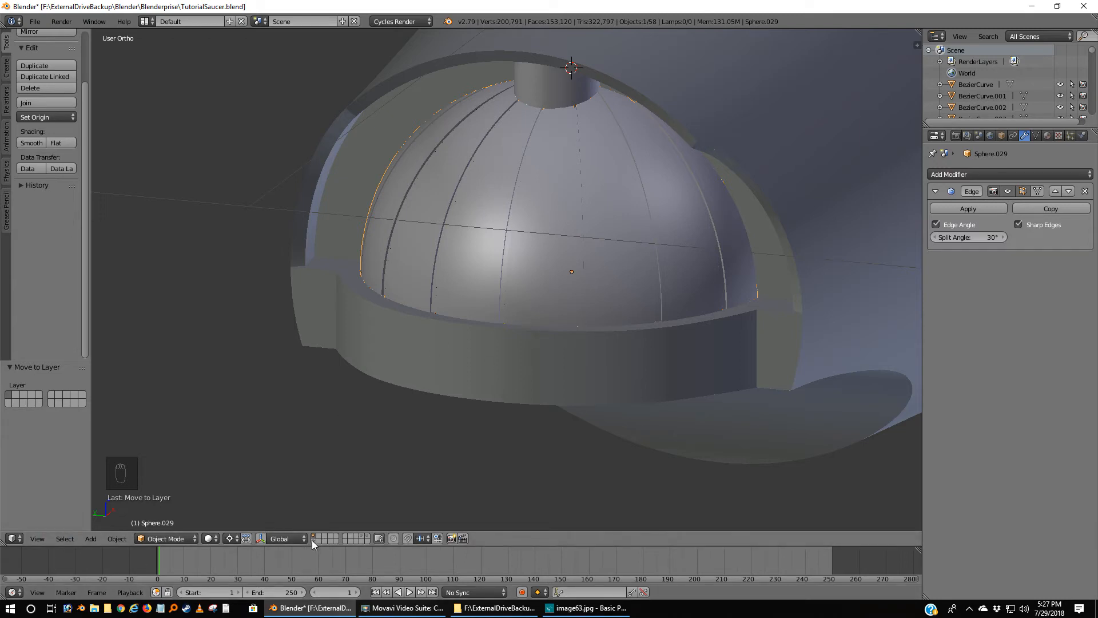
Inspect the dome seated in the hull's rear using Rendered viewport shading, and switch the viewport to Wireframe.
scroll(337, 383, "down", 10)
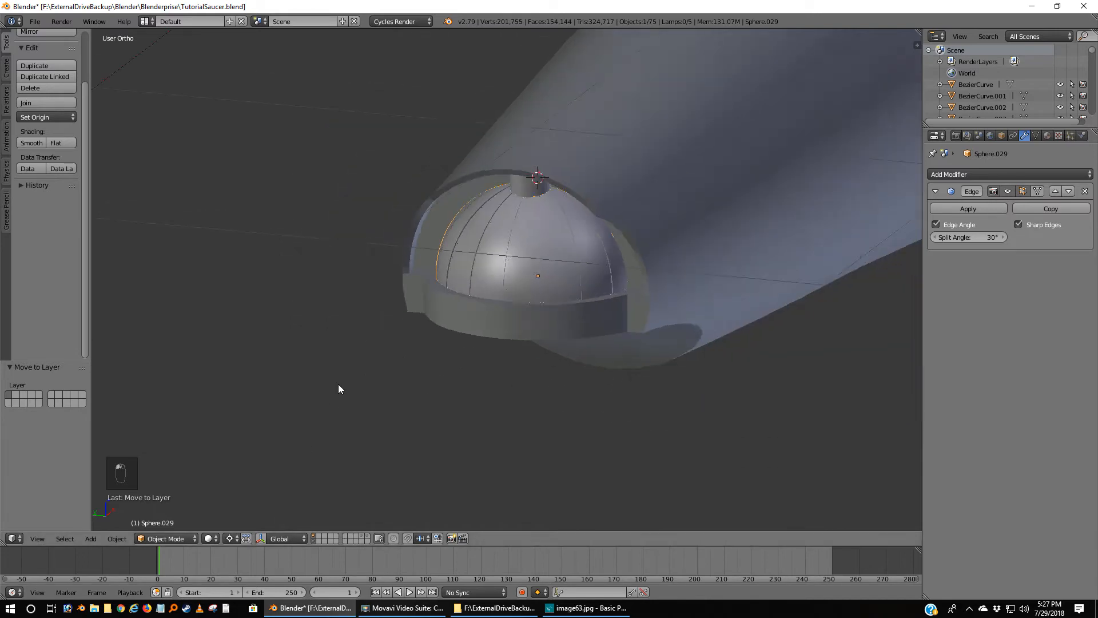
scroll(338, 383, "up", 5)
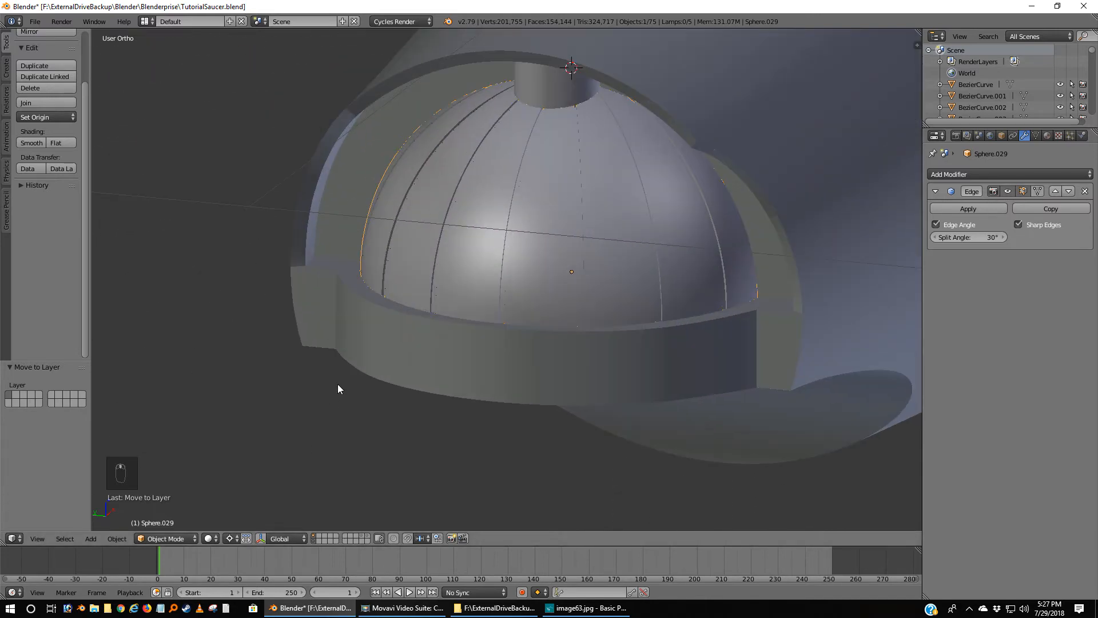
left_click(209, 538)
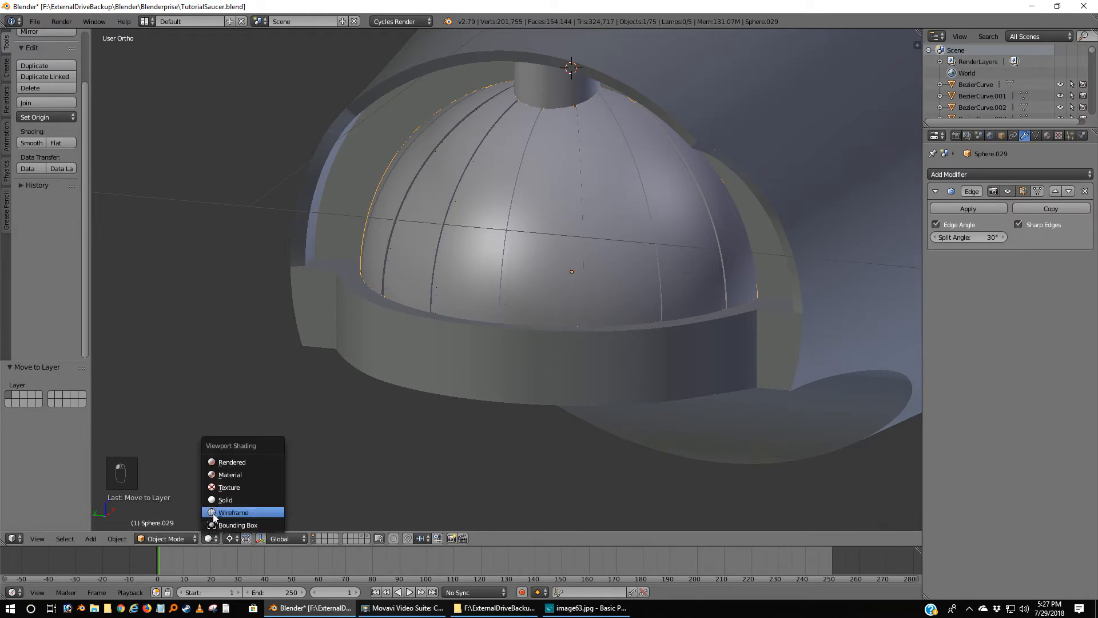
left_click(224, 463)
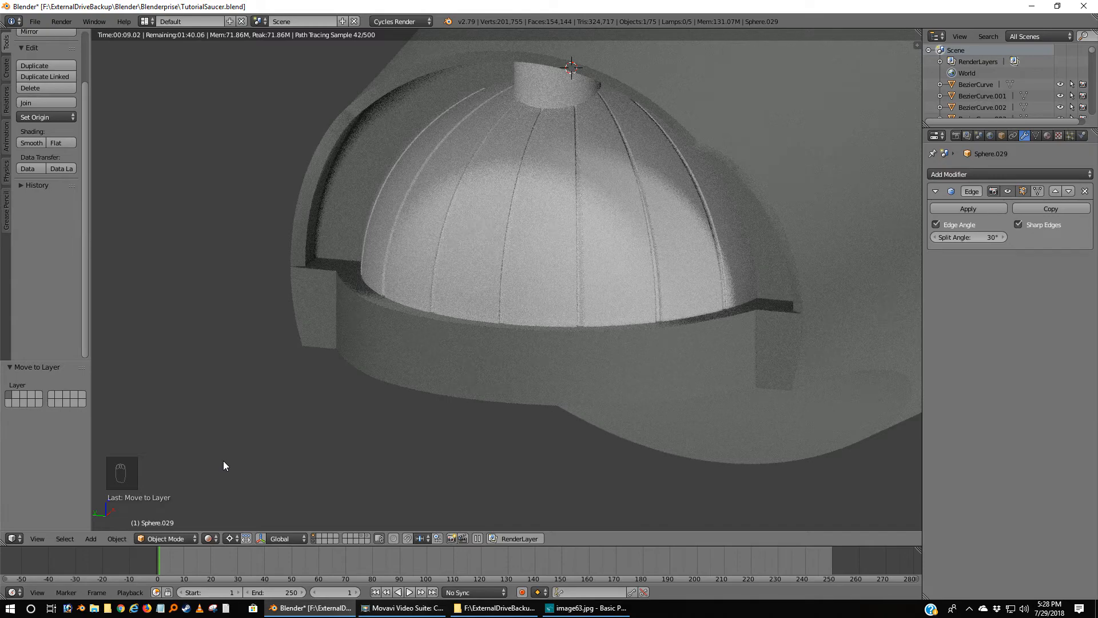
left_click(210, 538)
left_click(217, 513)
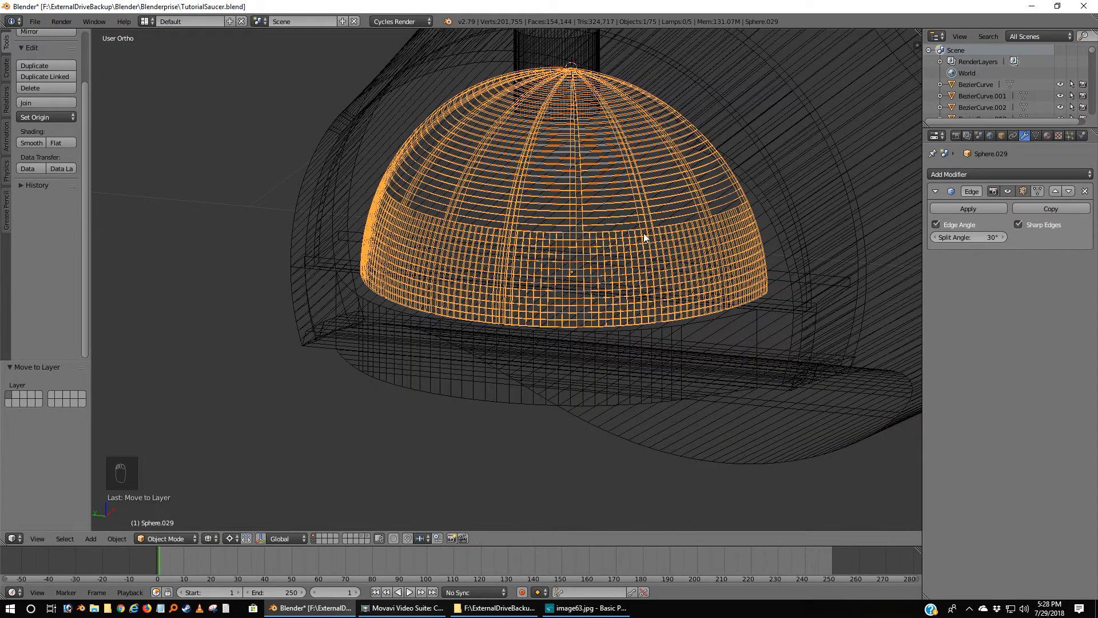
Assign the existing HullGray material to the joined segmented dome.
left_click(1046, 135)
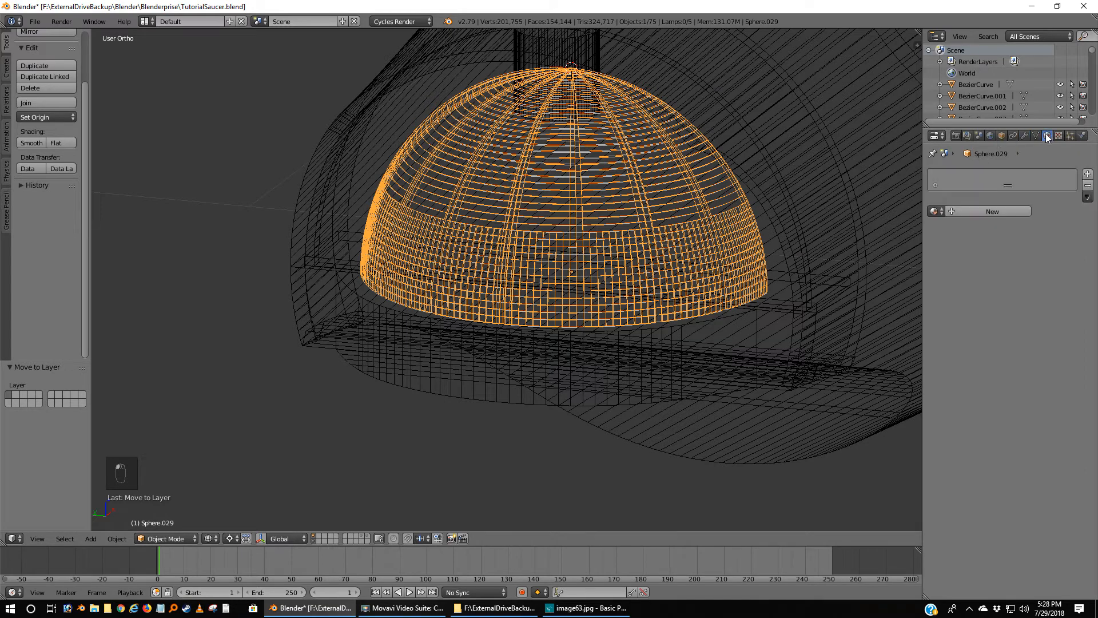
left_click(933, 211)
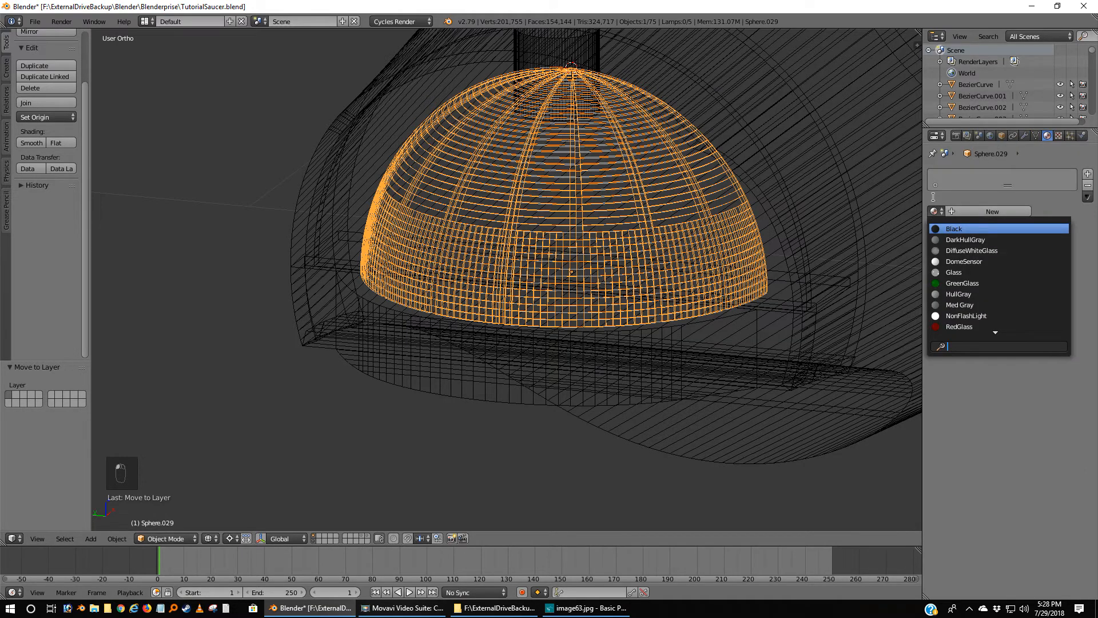
left_click(972, 295)
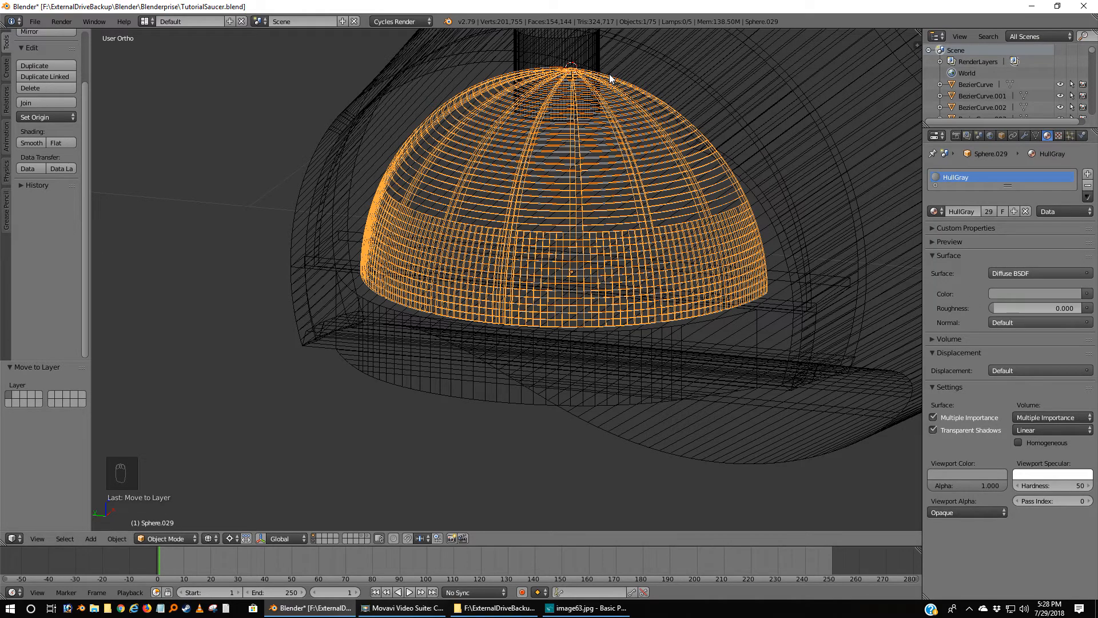
Select the vertical cylinder at the dome's apex and assign it the existing HullGray material.
right_click(523, 67)
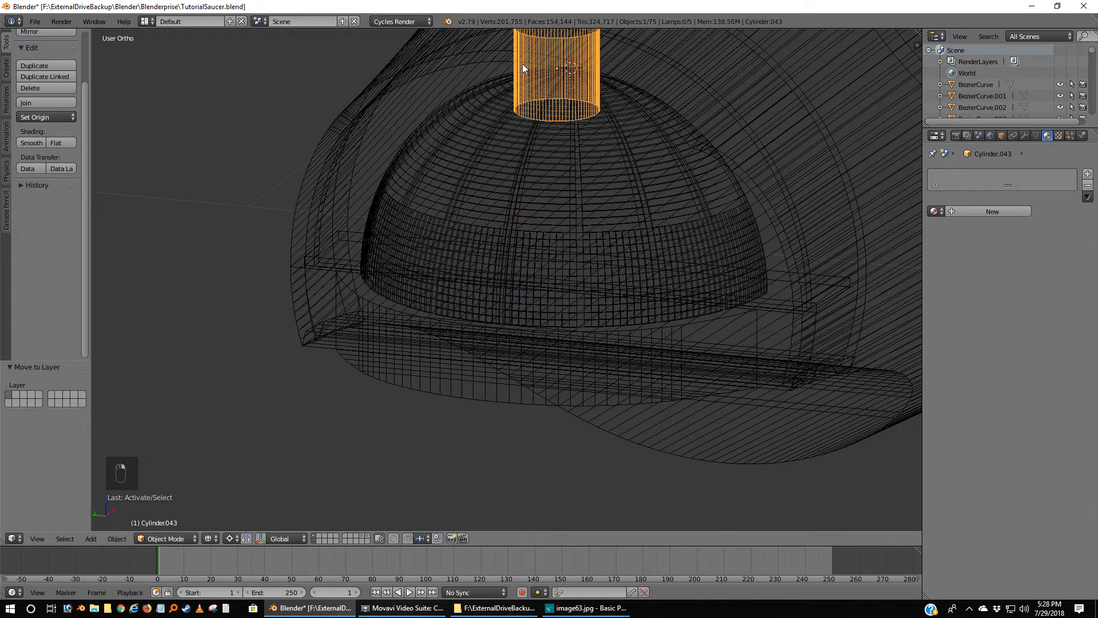
left_click(932, 212)
left_click(957, 295)
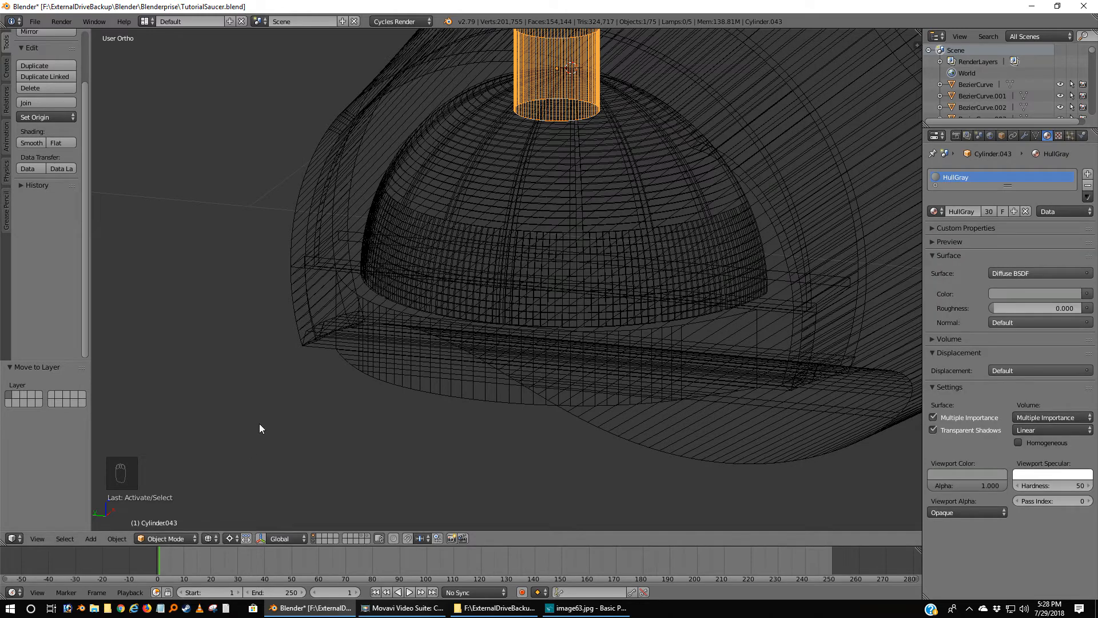
Deselect everything, set the viewport to Rendered shading, and compare the seated dome with the reference photos image63.jpg and image60.jpg.
key("a")
left_click(209, 541)
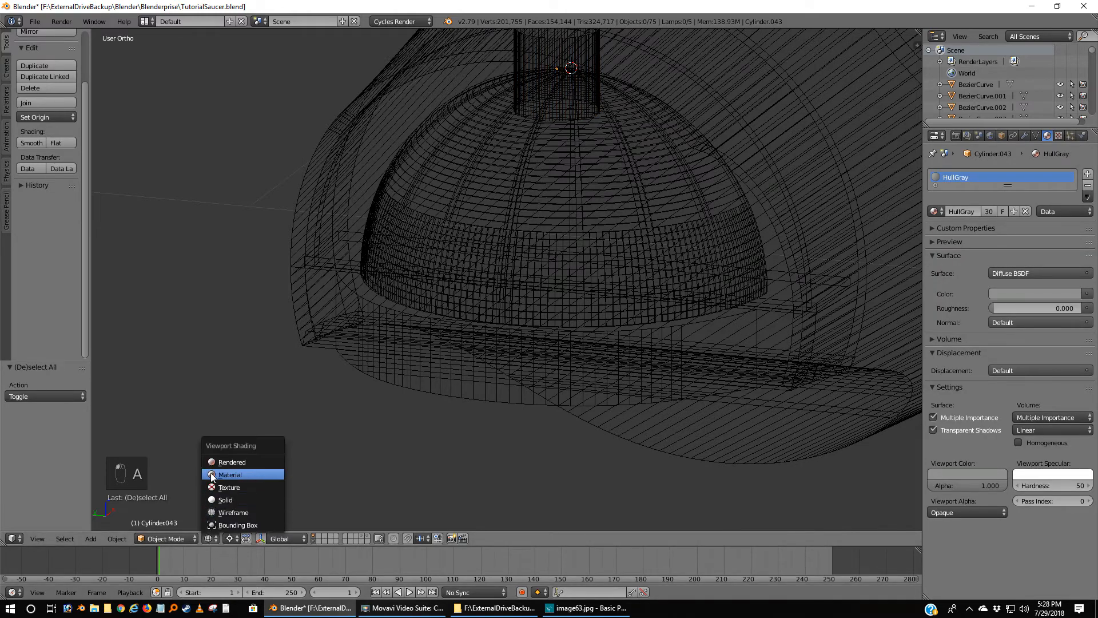
left_click(215, 462)
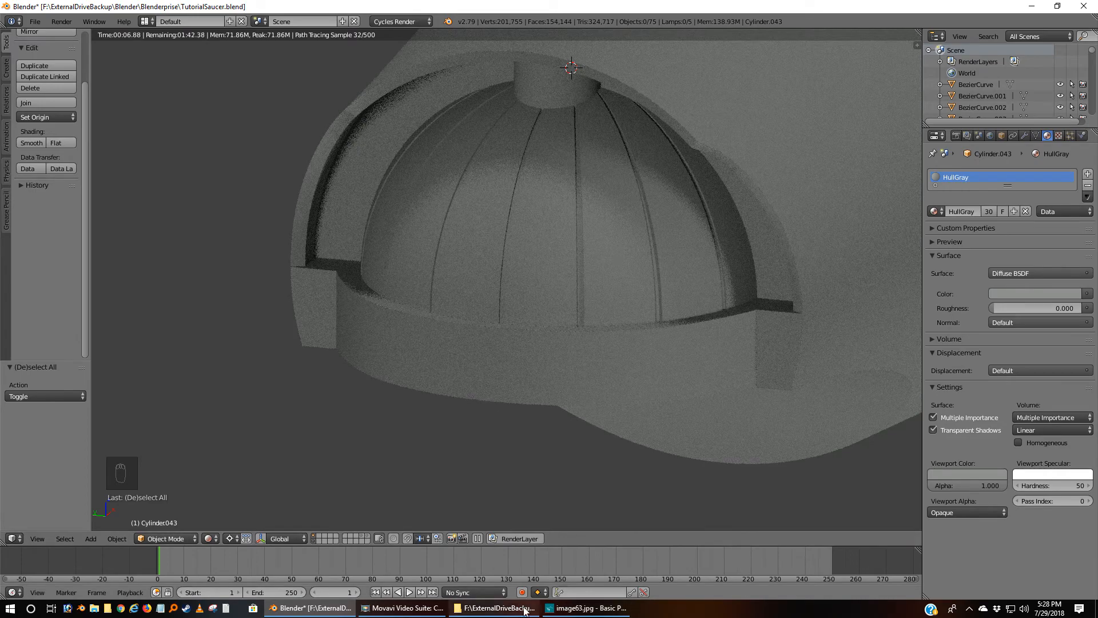
left_click(554, 612)
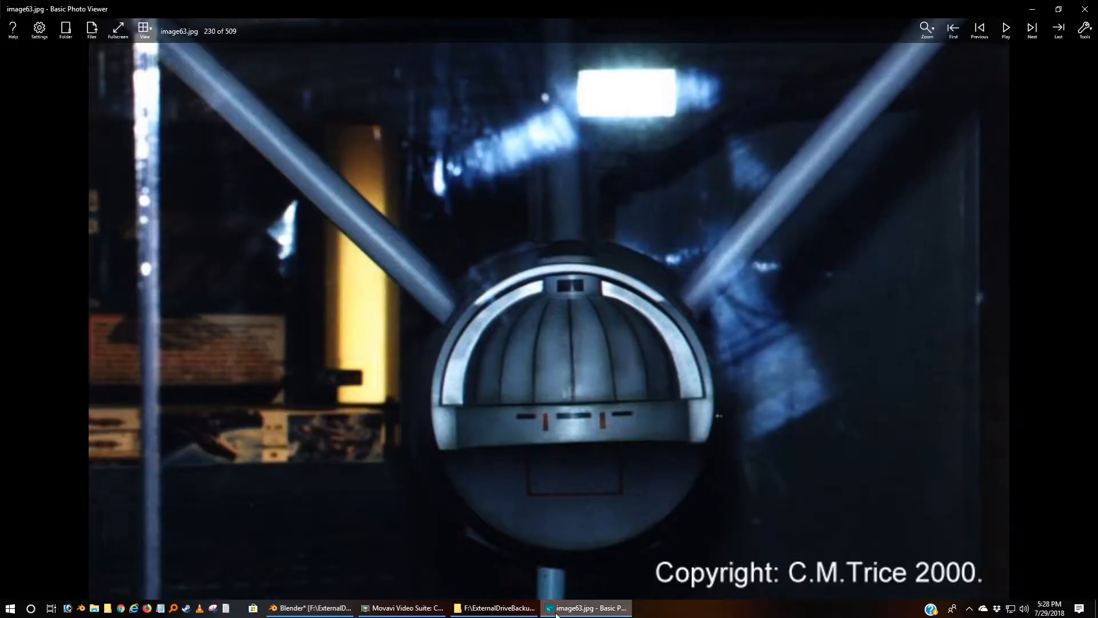
left_click(556, 612)
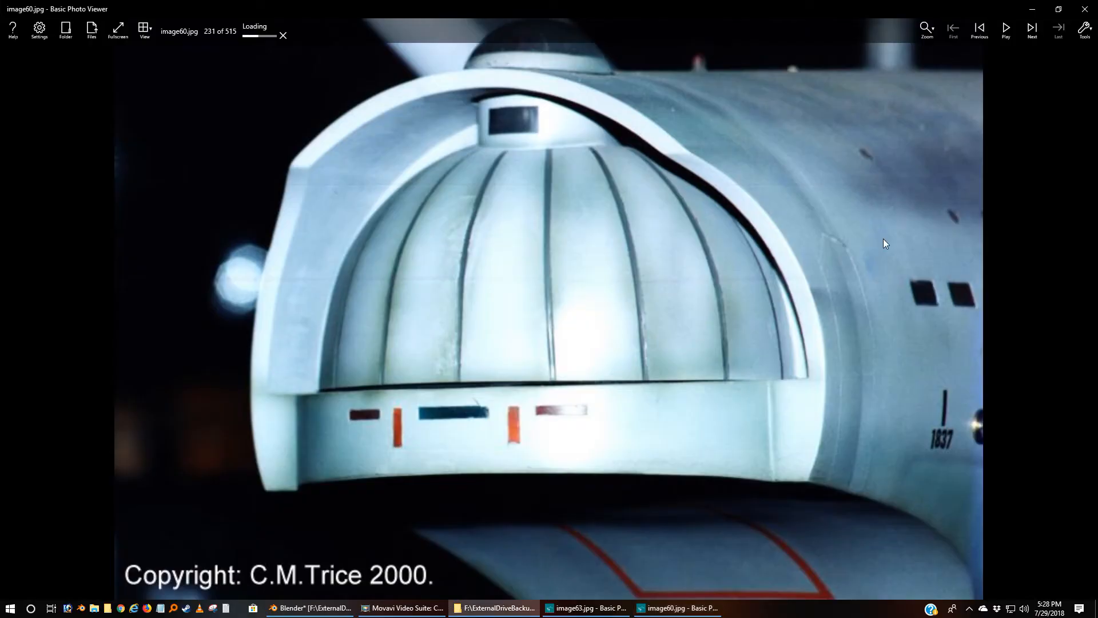
left_click(323, 608)
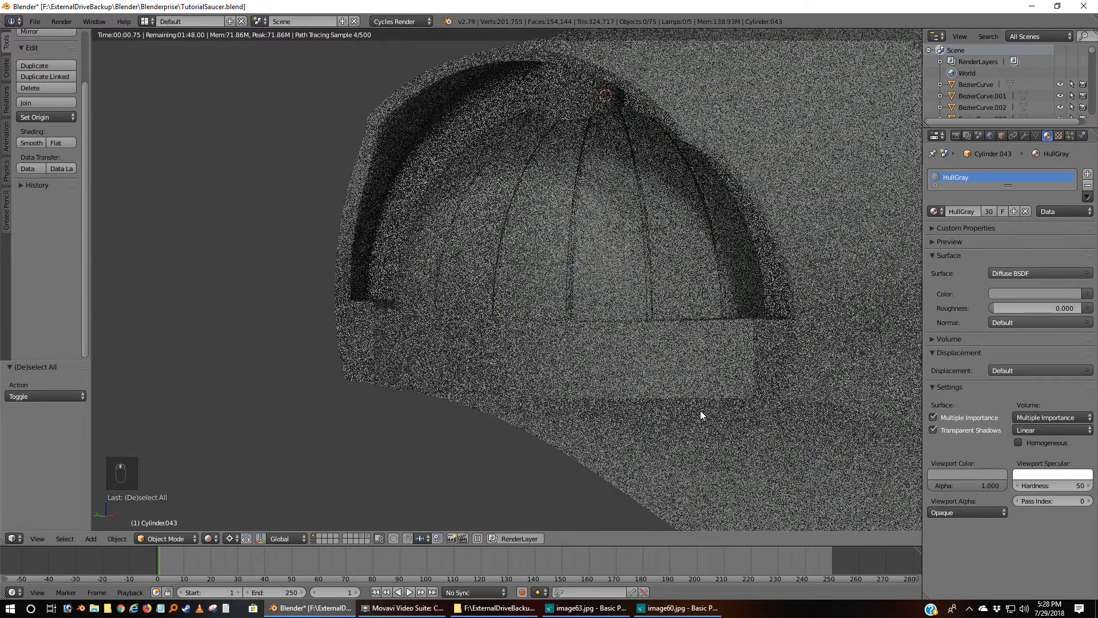
Examine the rendered hull rear in perspective against the reference photos image60.jpg and image63.jpg, and close both photos.
key("KP_5")
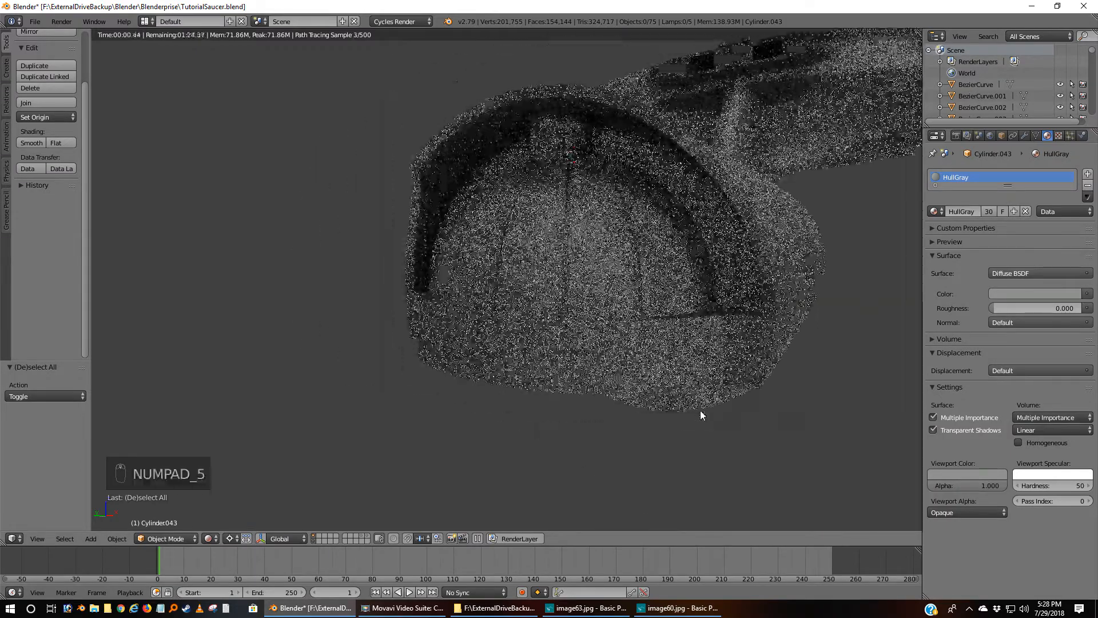
scroll(699, 410, "down", 3)
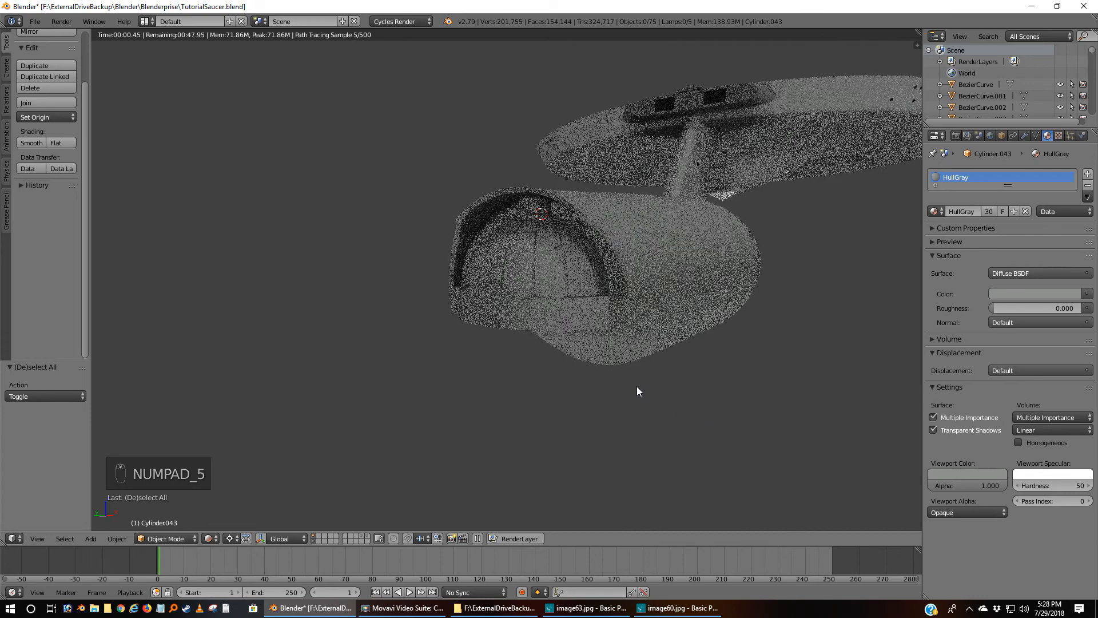
scroll(647, 392, "down", 2)
scroll(623, 363, "up", 1)
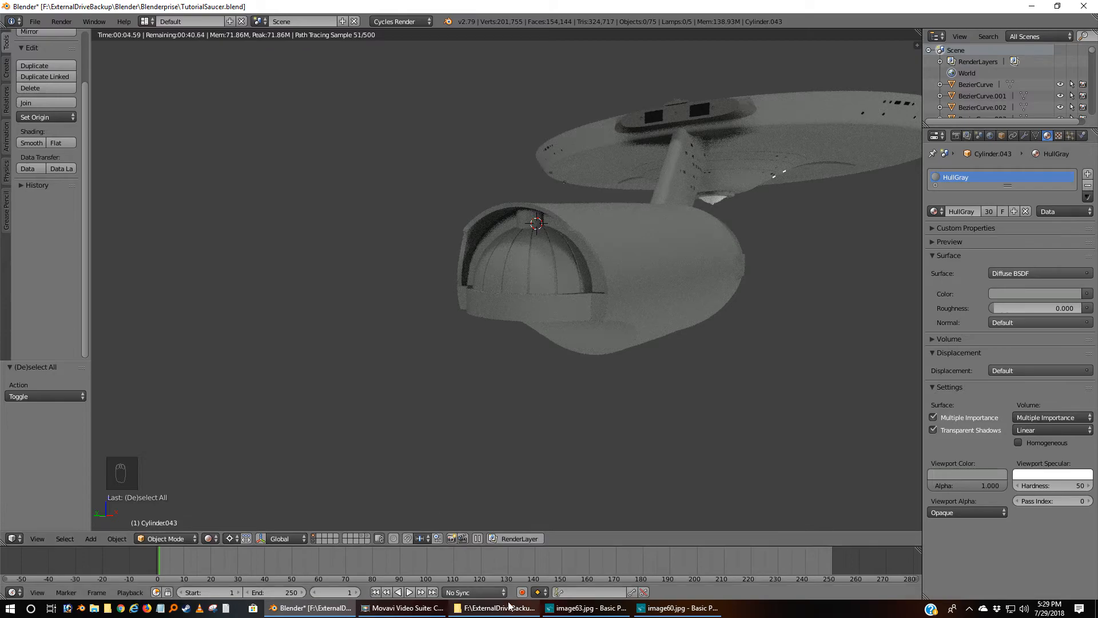
left_click(674, 609)
left_click(675, 608)
left_click(675, 609)
left_click(675, 608)
left_click(675, 608)
left_click(676, 608)
middle_click_drag(658, 496, 657, 506)
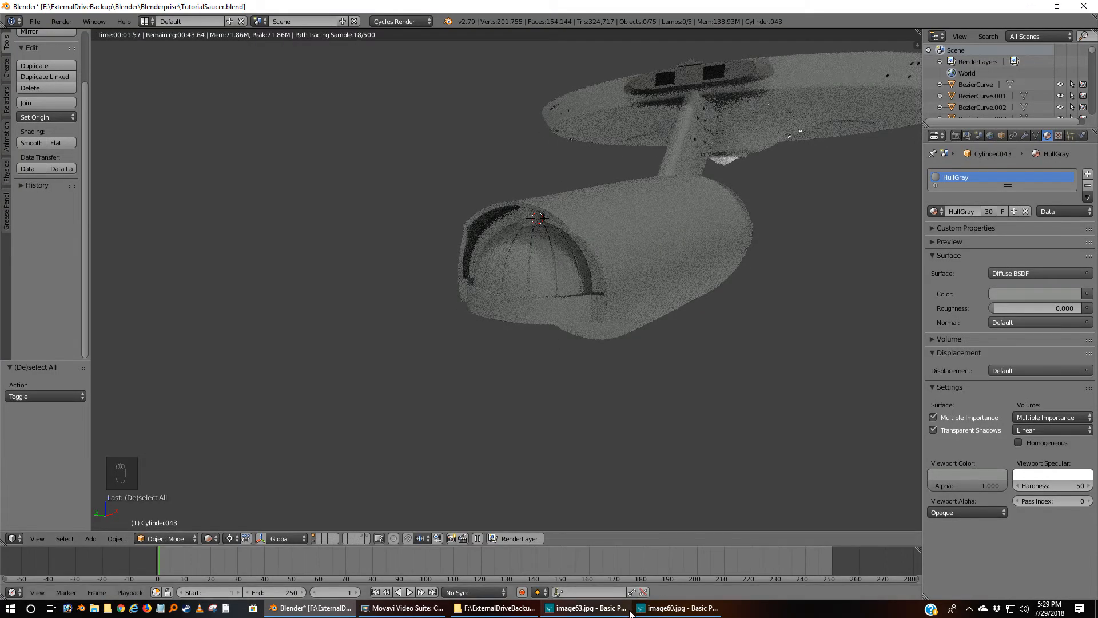
left_click(652, 609)
left_click(652, 609)
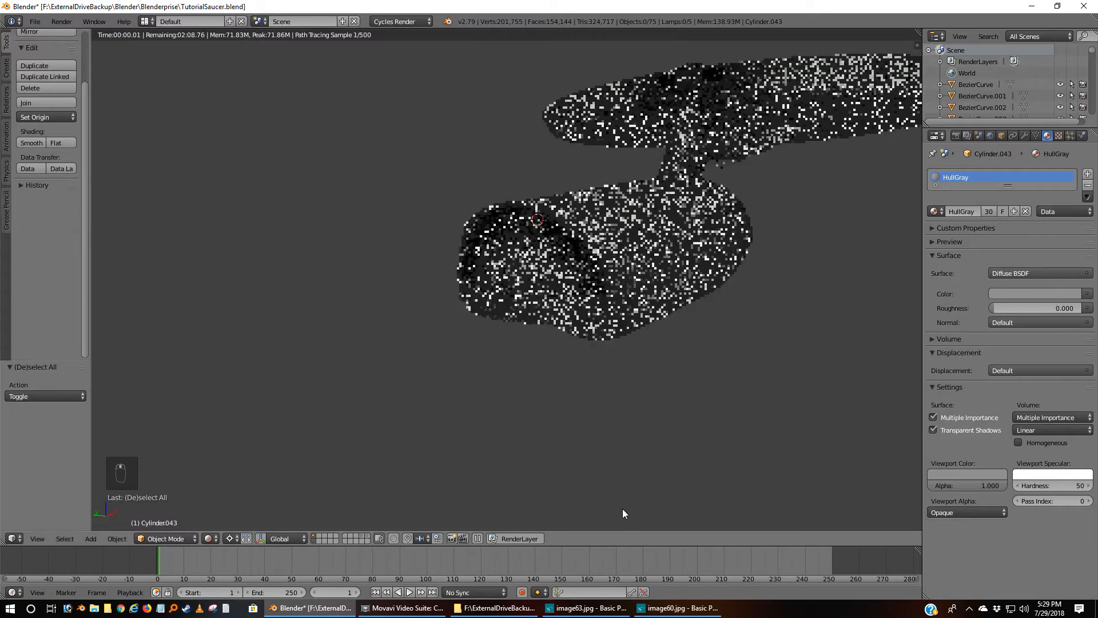
left_click(680, 610)
left_click(677, 610)
left_click(677, 609)
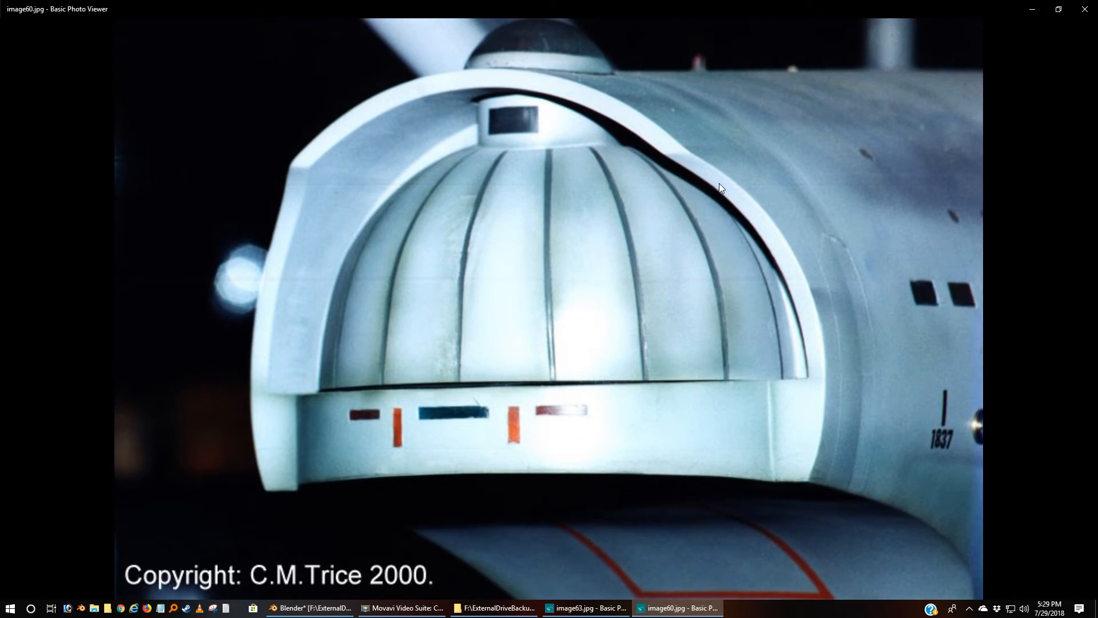
left_click(1084, 10)
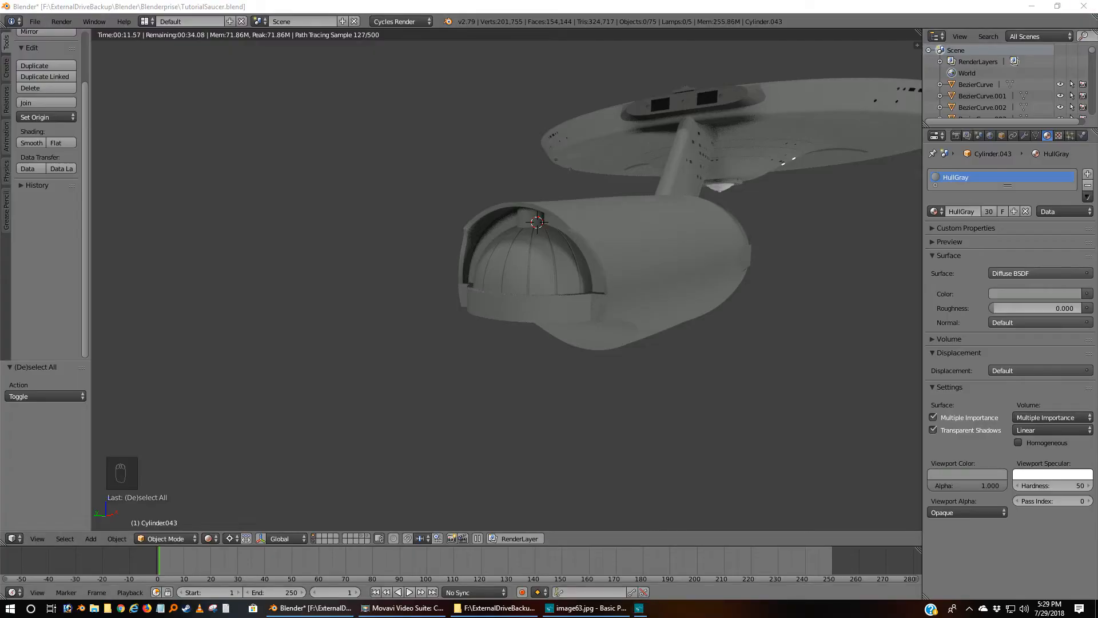
left_click(595, 608)
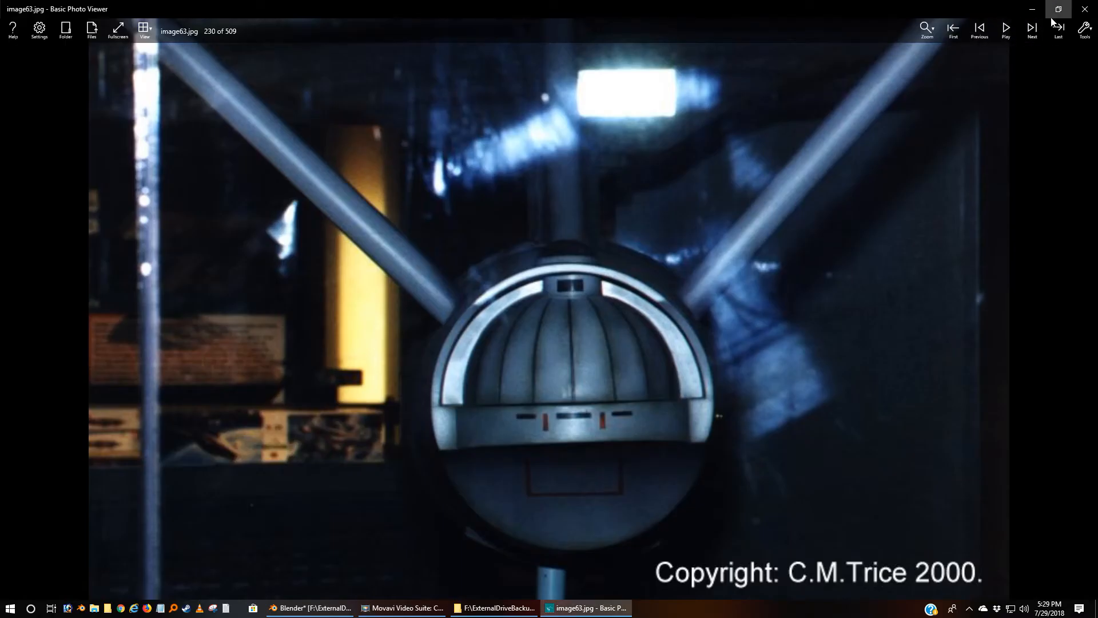
left_click(1084, 9)
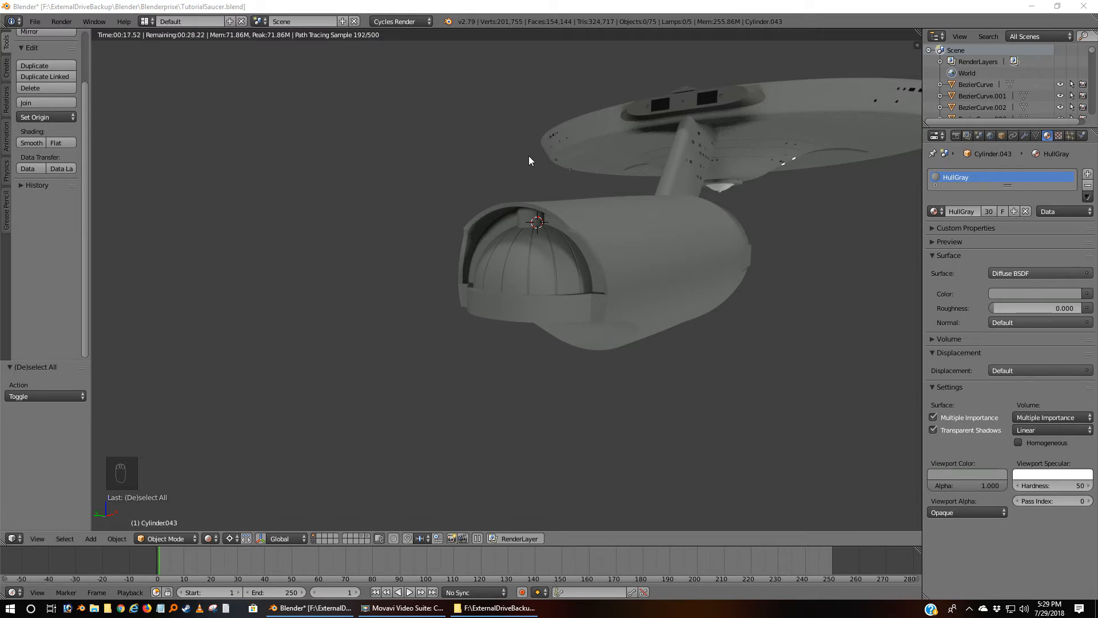
Select the cylinder at the dome's apex, set the viewport to Wireframe, and move the cylinder to layer 2.
right_click(522, 218)
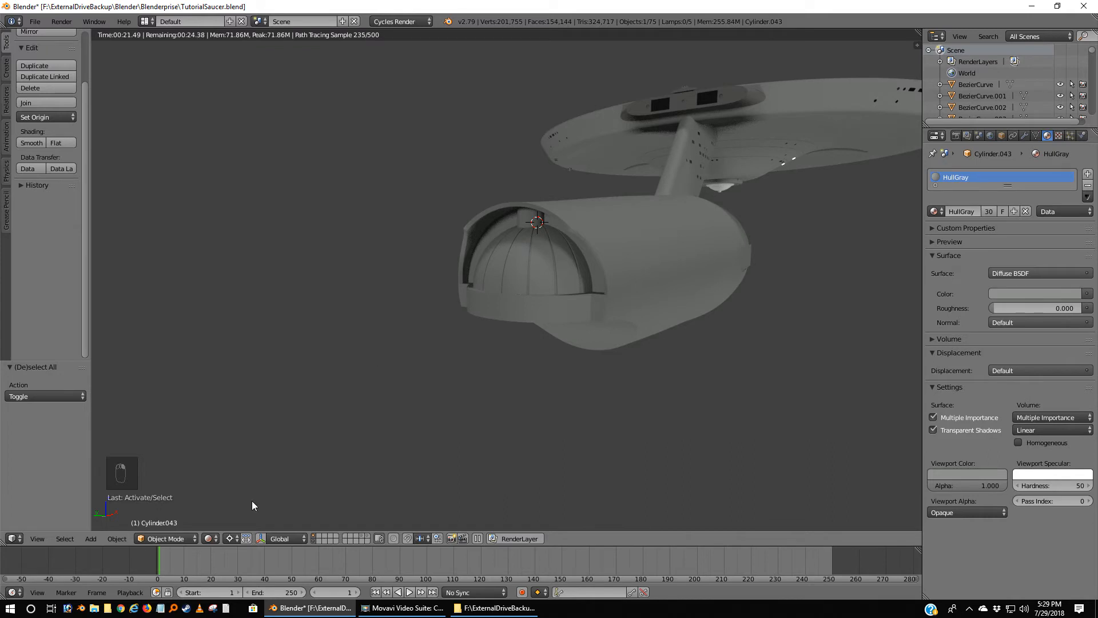
left_click(211, 538)
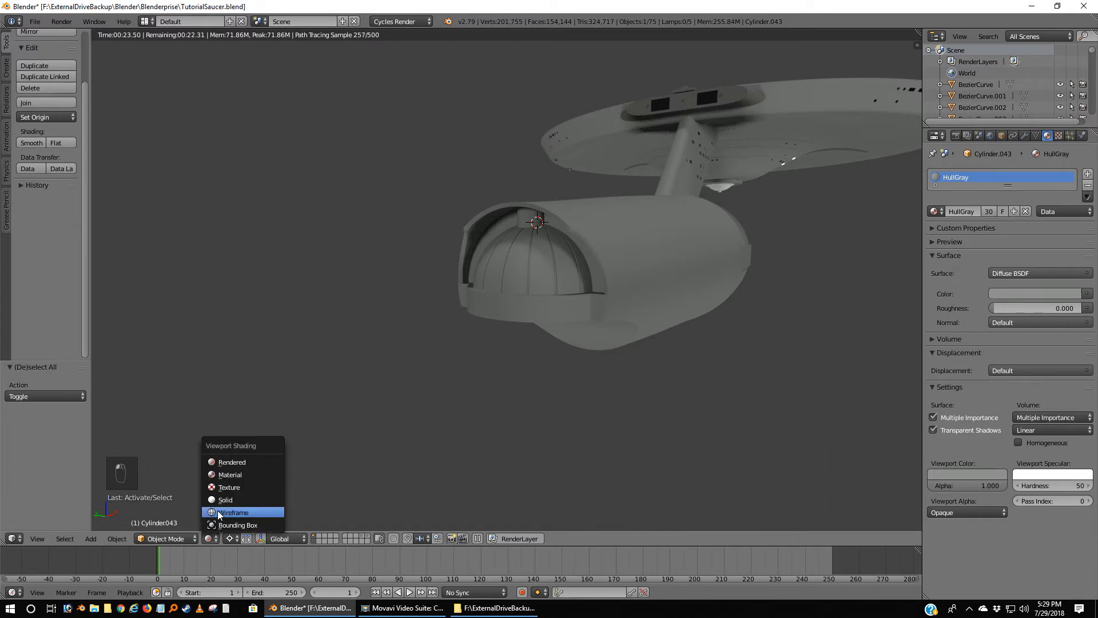
left_click(218, 511)
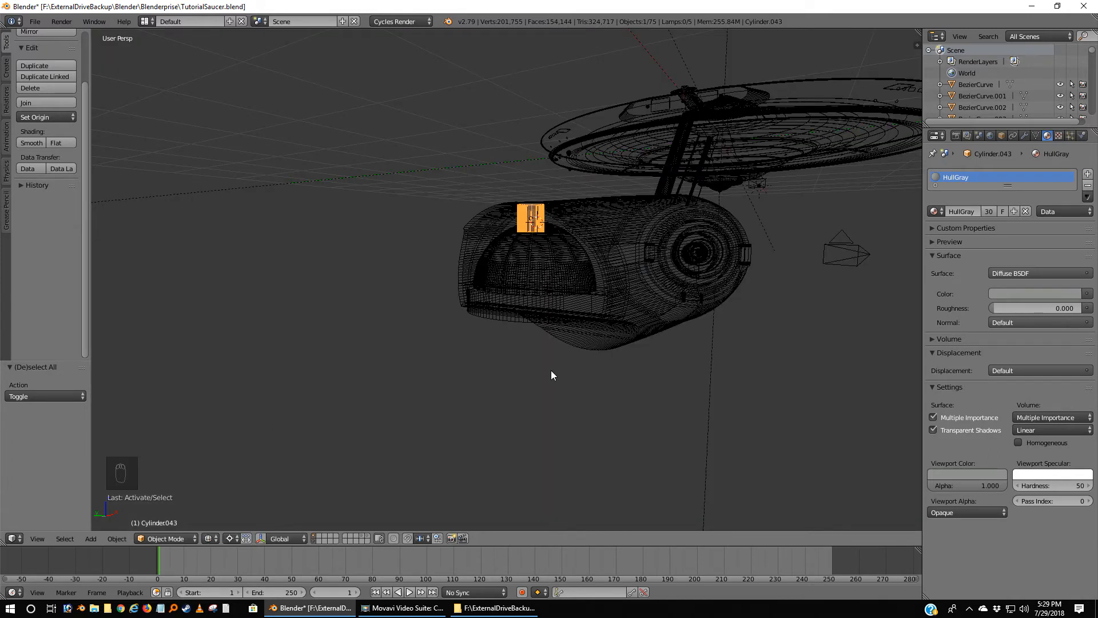
key("m")
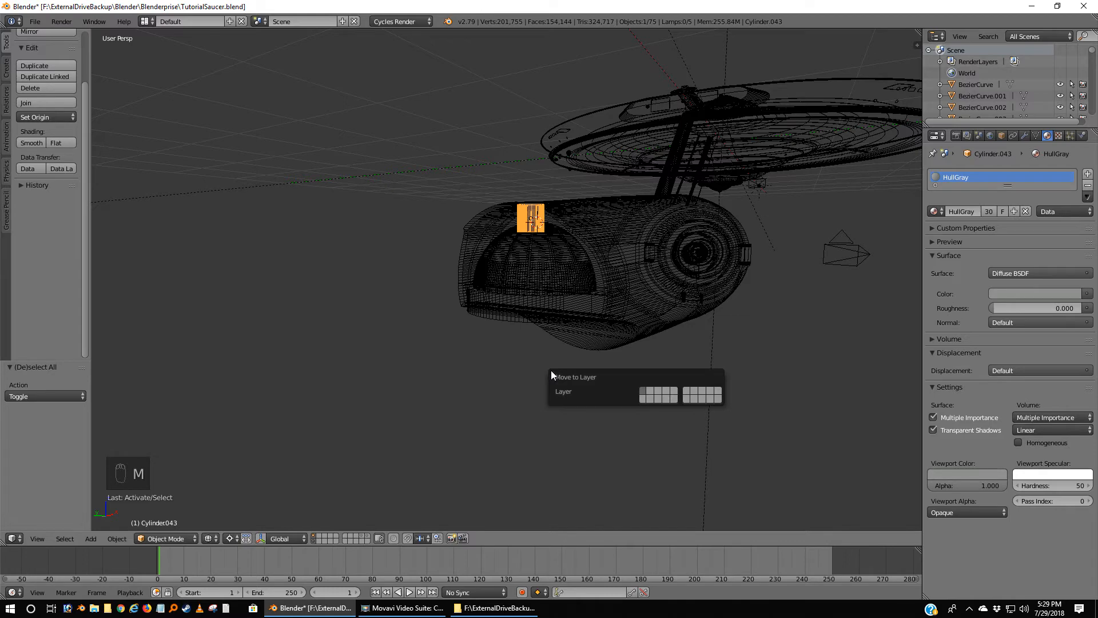
left_click(646, 389)
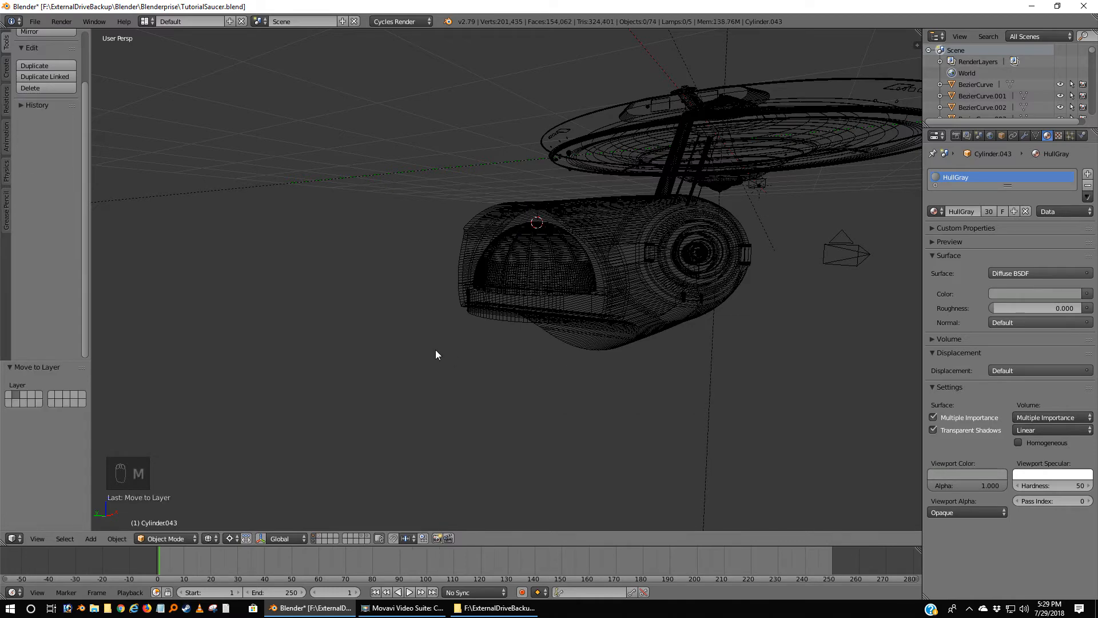
Isolate layer 2 in left orthographic view and examine the apex cylinder against the blueprint's window detail and the photo image63.jpg.
key("KP_5")
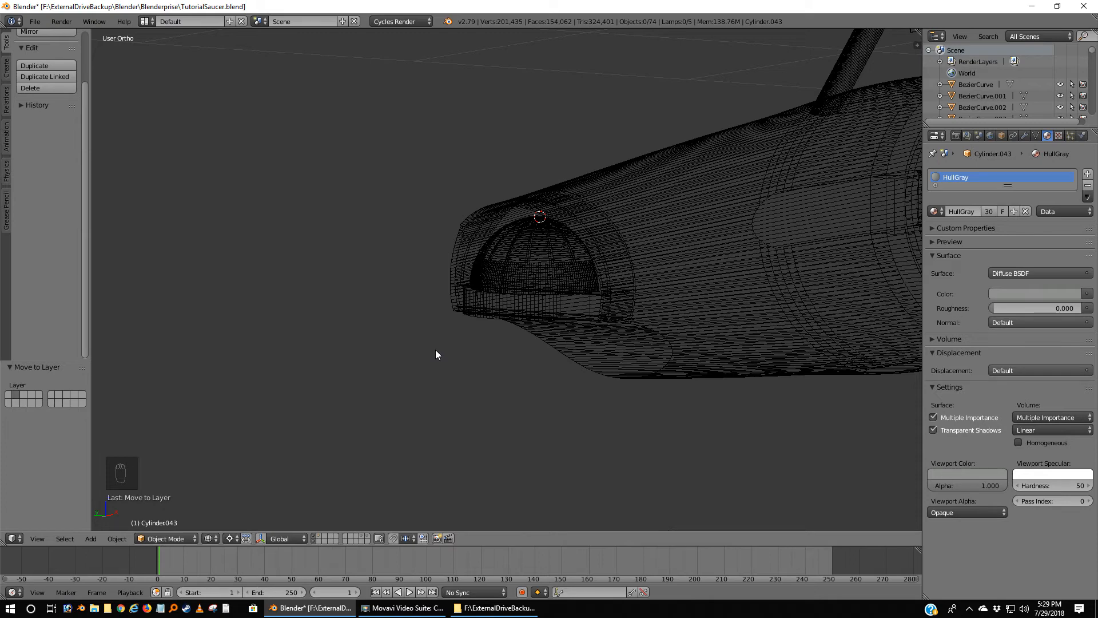
key("ctrl+KP_3")
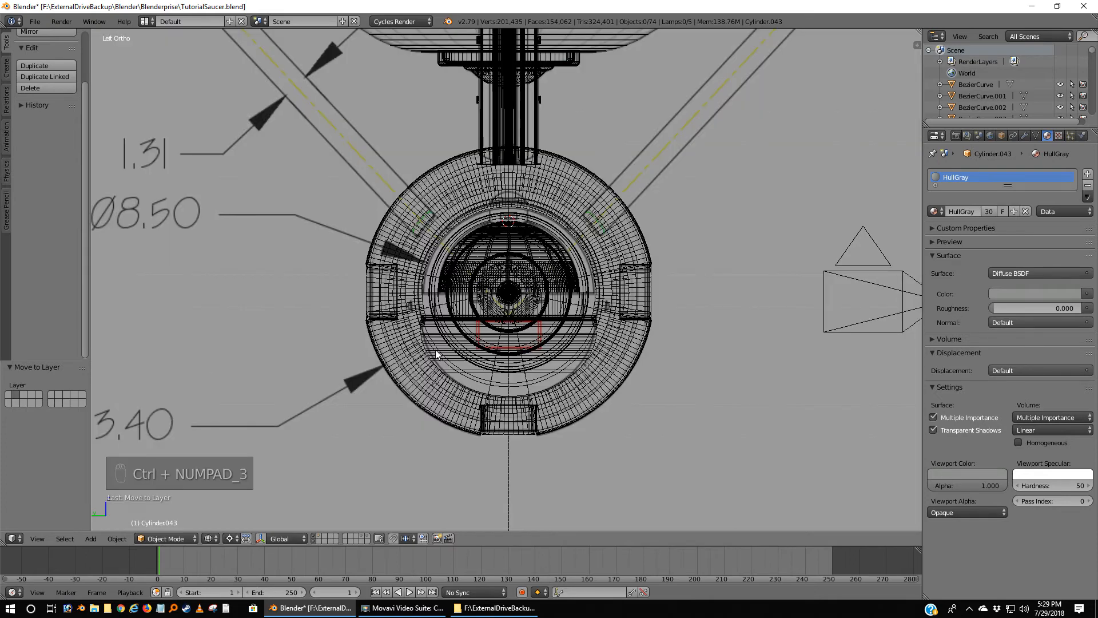
left_click(320, 539)
scroll(578, 345, "up", 6)
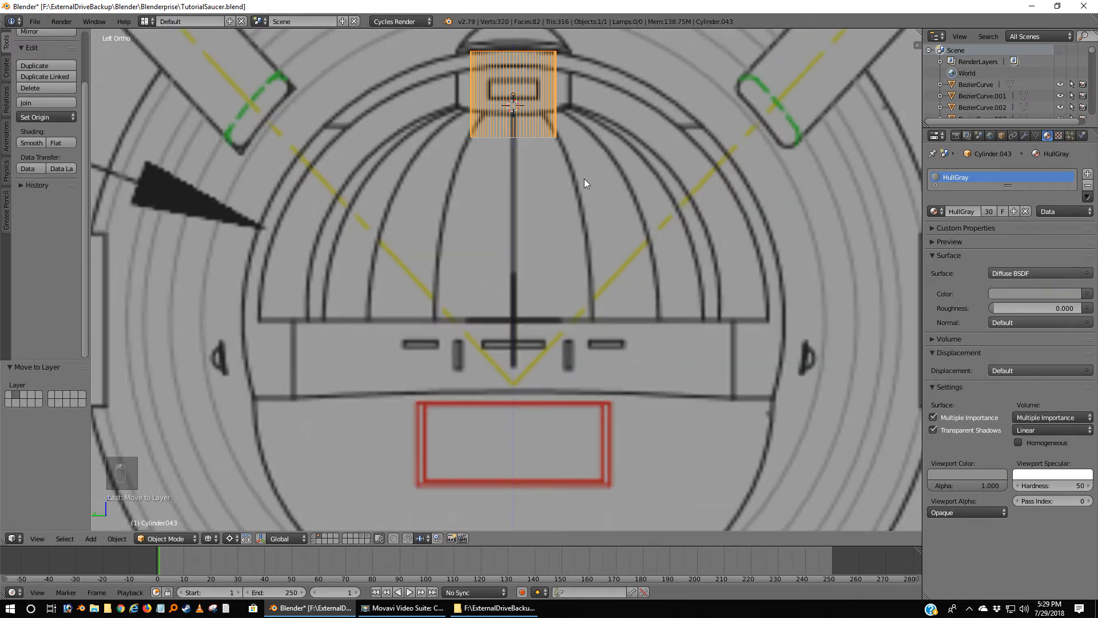
middle_click_drag(584, 178, 578, 297, "shift")
scroll(580, 274, "up", 5)
middle_click_drag(571, 229, 565, 348, "shift")
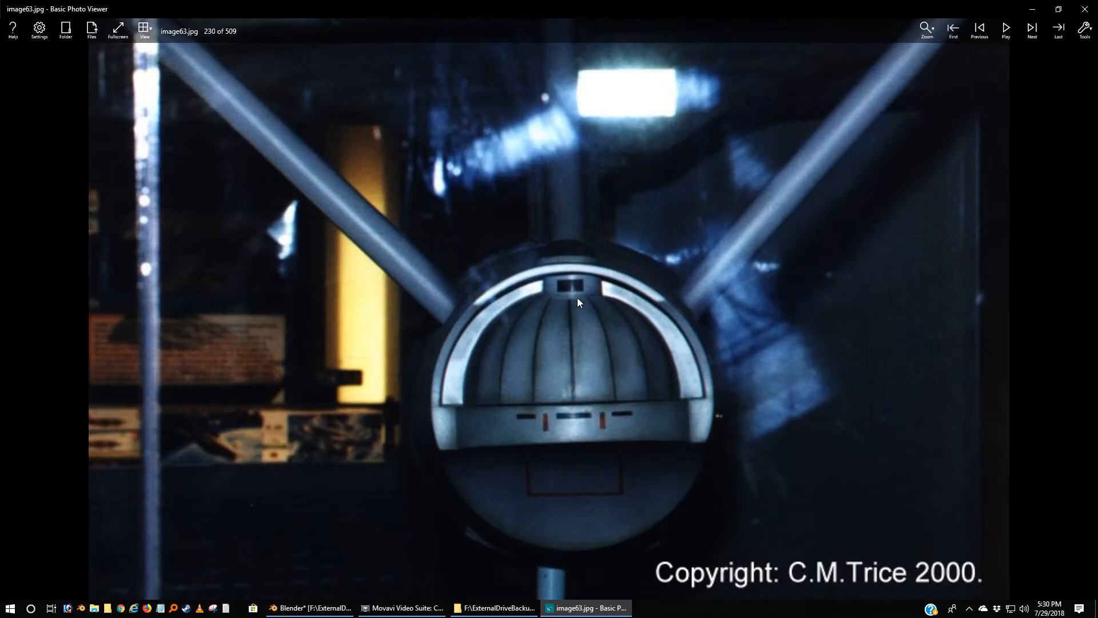
left_click(1081, 12)
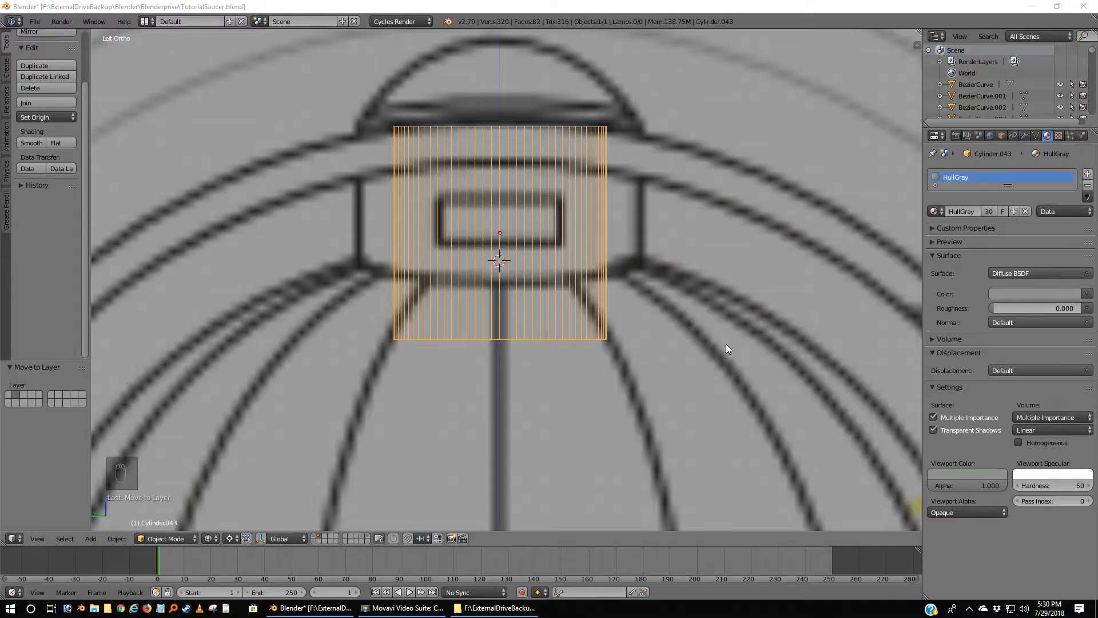
Display the layer holding the small window pieces, duplicate the black window piece Cylinder.013 in place, and move the copy to layer 2.
left_click(361, 538)
scroll(461, 444, "down", 5)
middle_click_drag(562, 411, 534, 382)
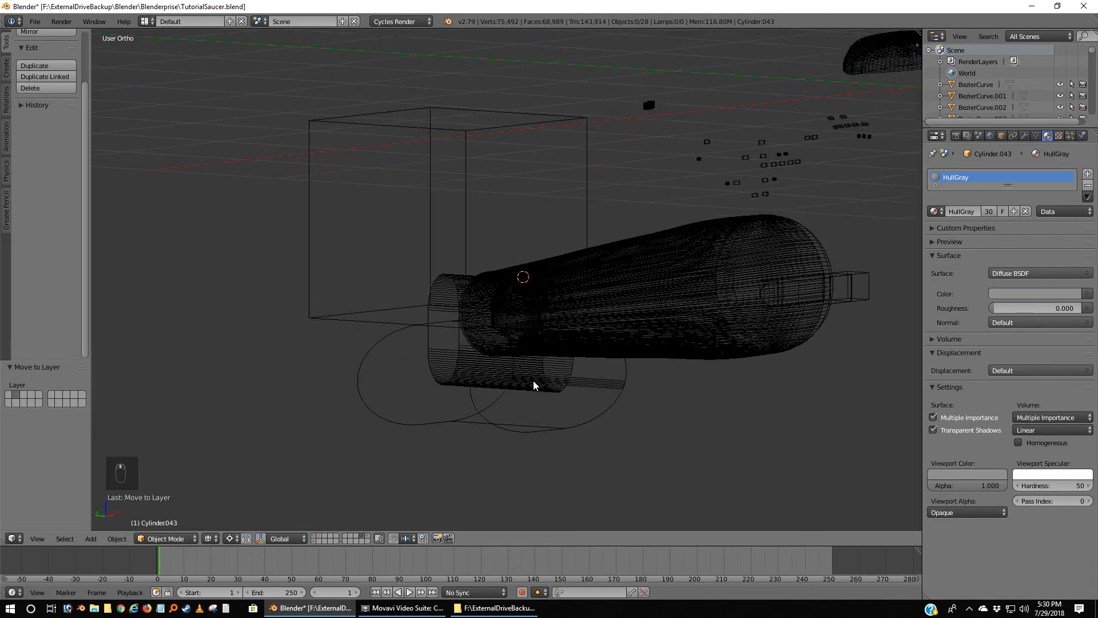
right_click(707, 143)
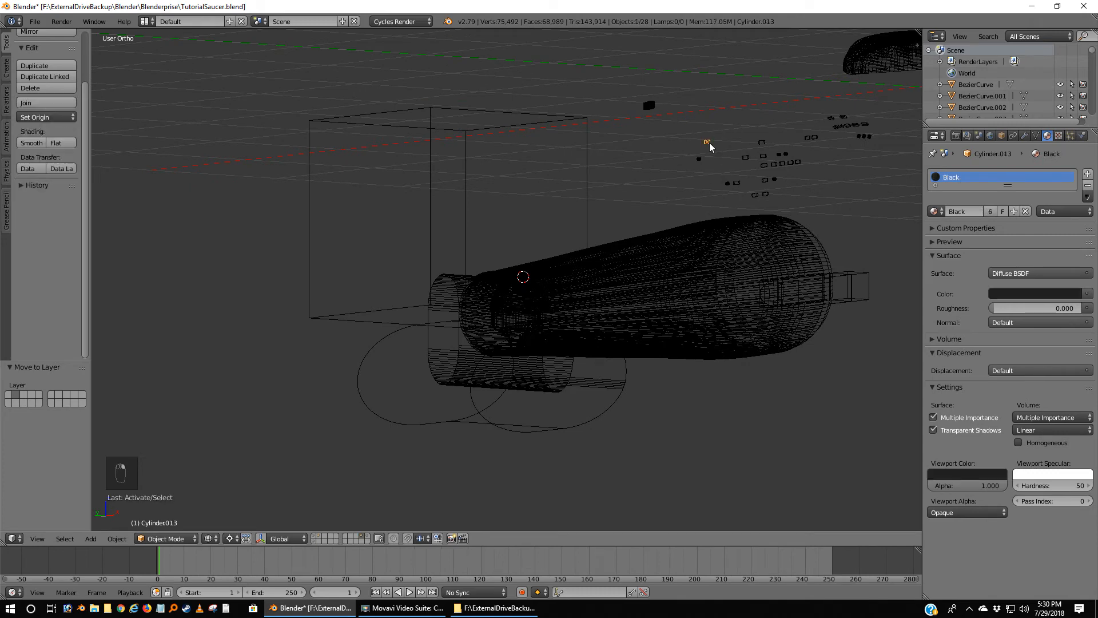
key("shift+d")
right_click(748, 149)
key("m")
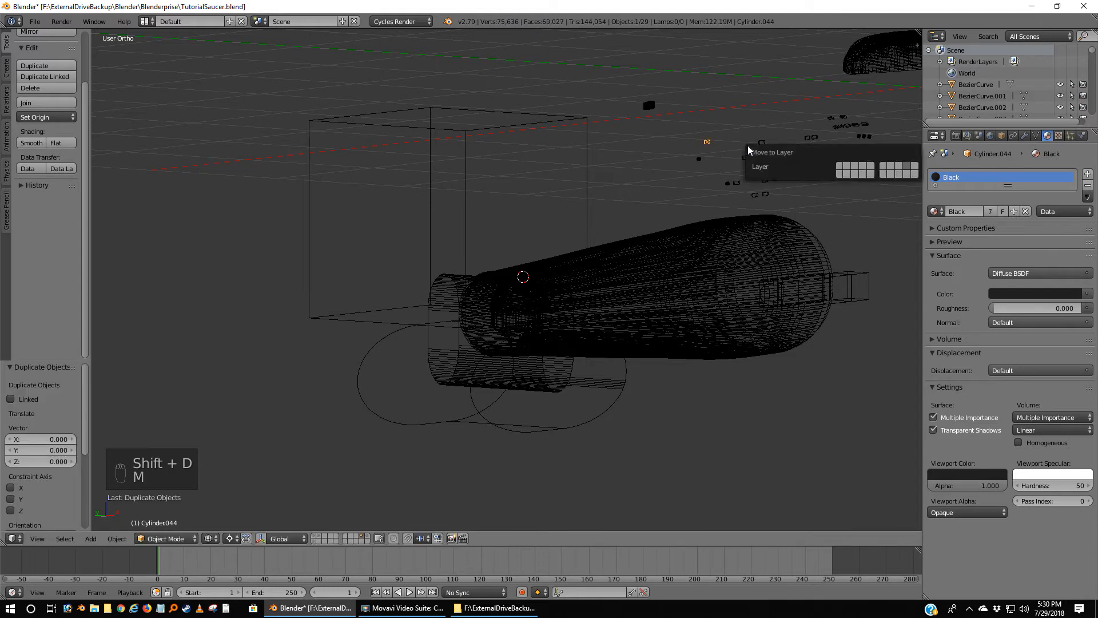
left_click(849, 168)
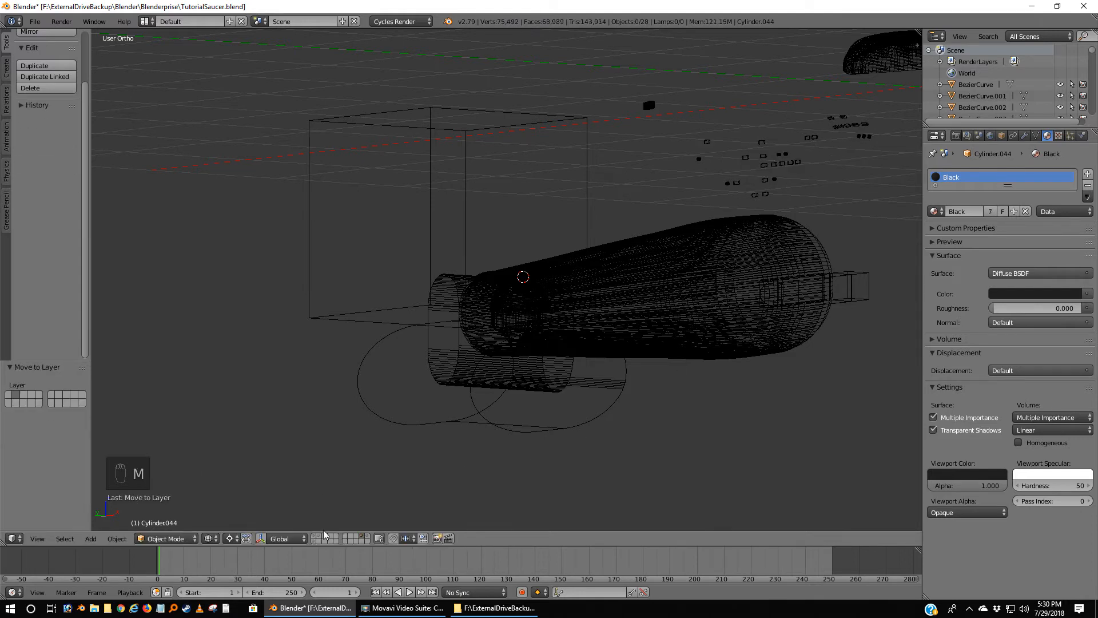
Display layer 2 in top orthographic view, change the pivot point, and rotate the black window copy 90°.
left_click(324, 537)
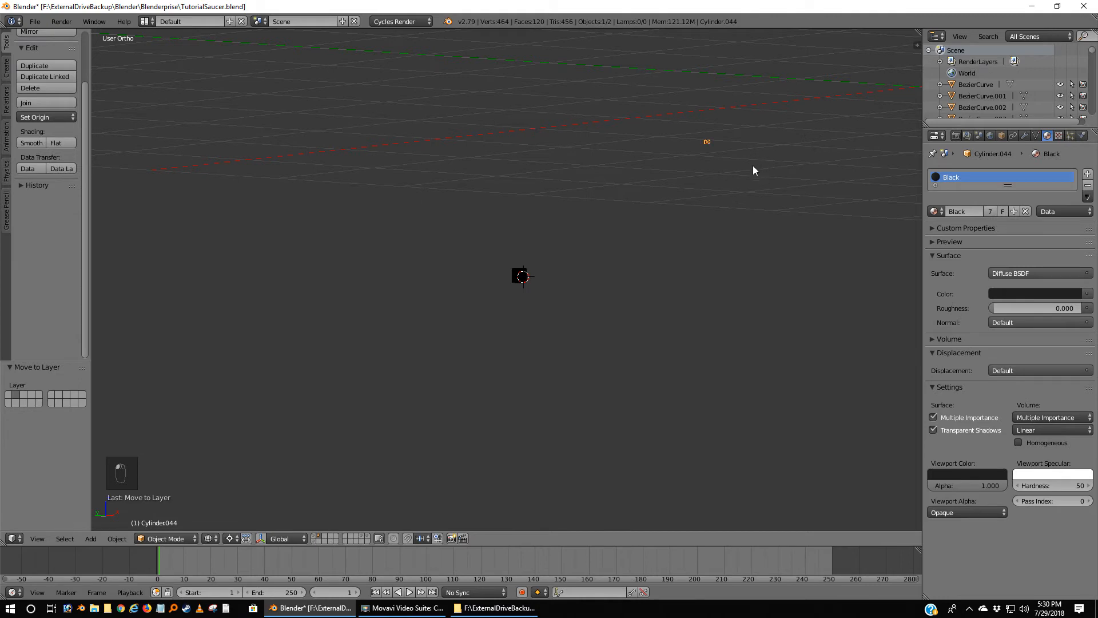
key("KP_7")
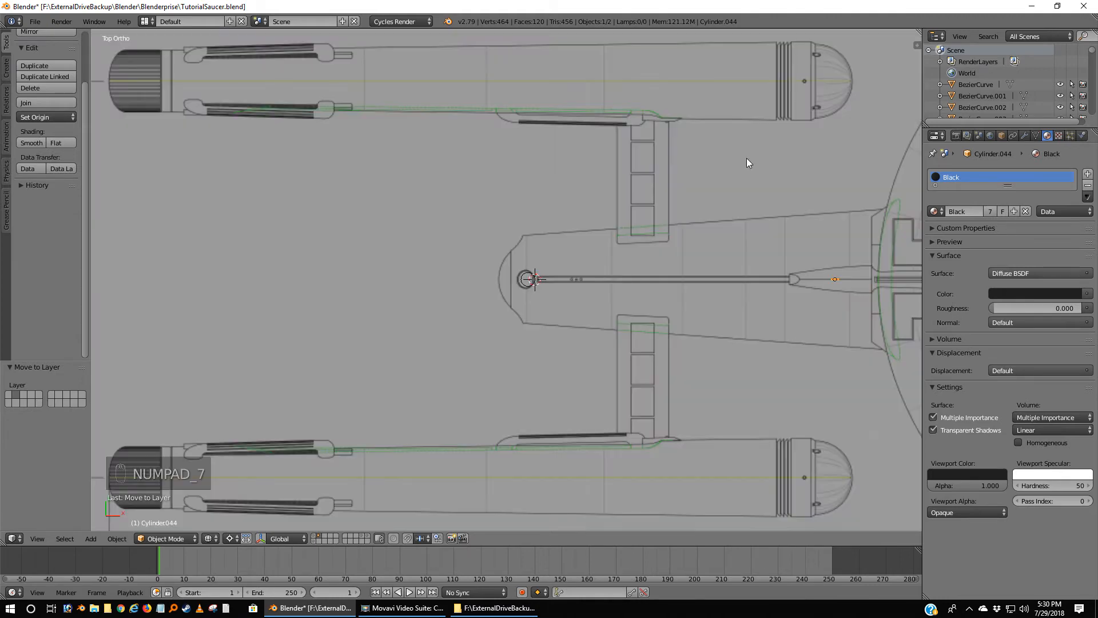
left_click(231, 538)
left_click(236, 525)
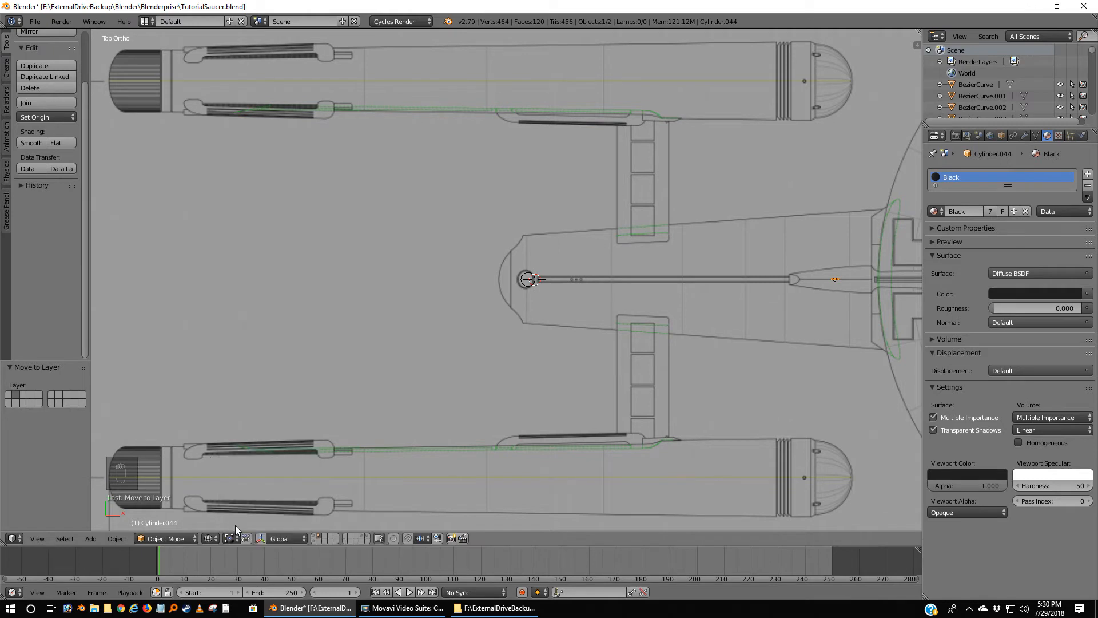
key("r")
key("9")
key("0")
key("Return")
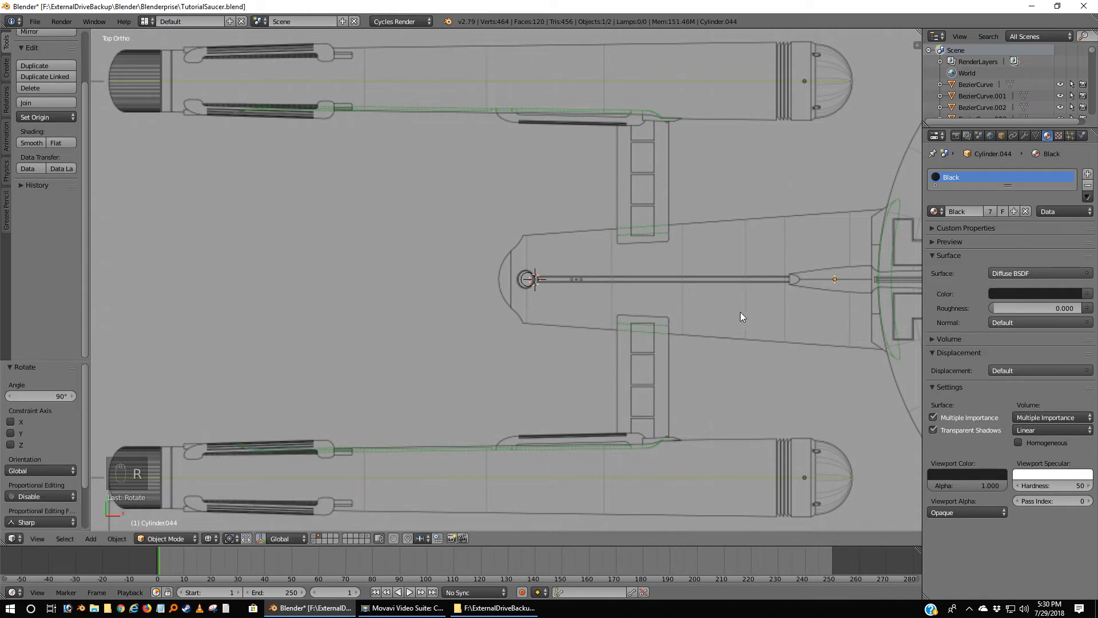
Move the black window copy about -2.016 along X and -0.711 along Z to the apex cylinder, and view it in left orthographic.
key("g")
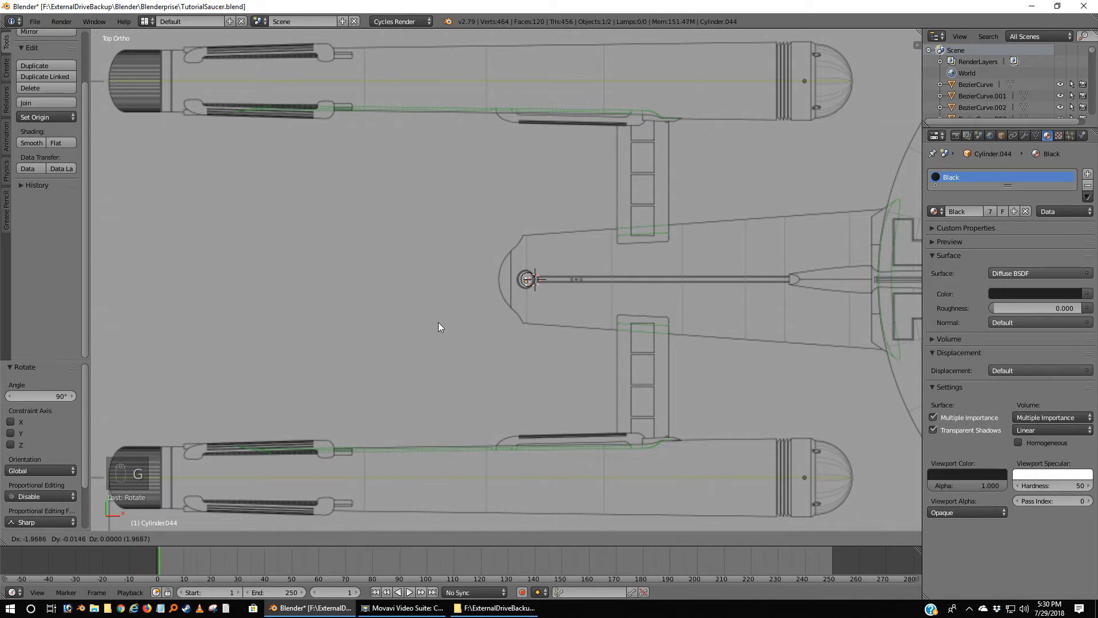
left_click(434, 318)
key("KP_1")
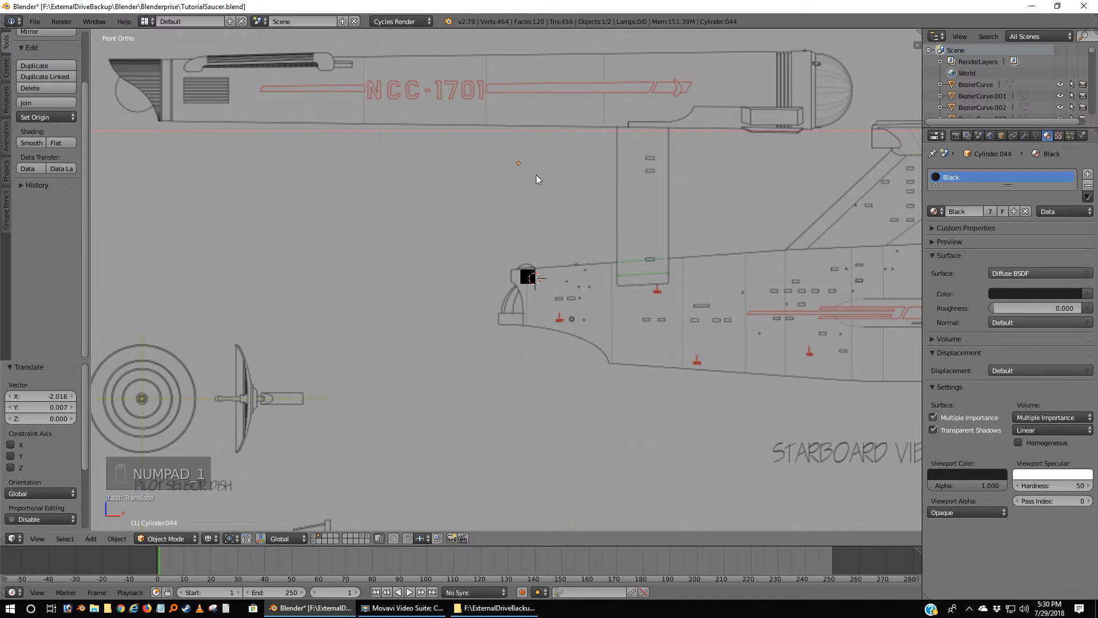
key("g")
key("z")
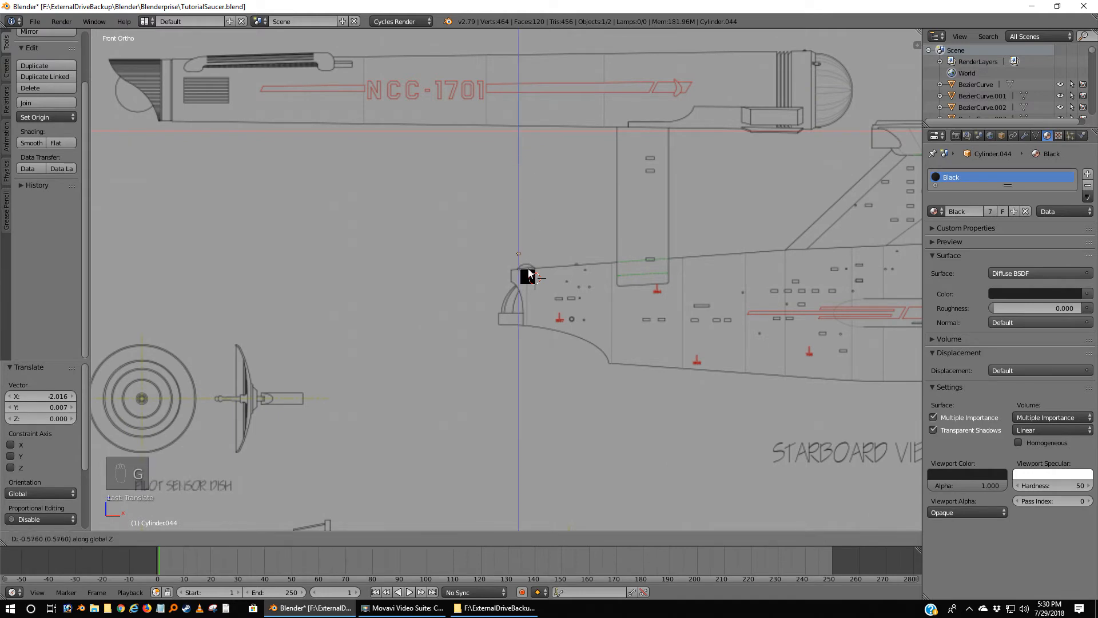
left_click(528, 288)
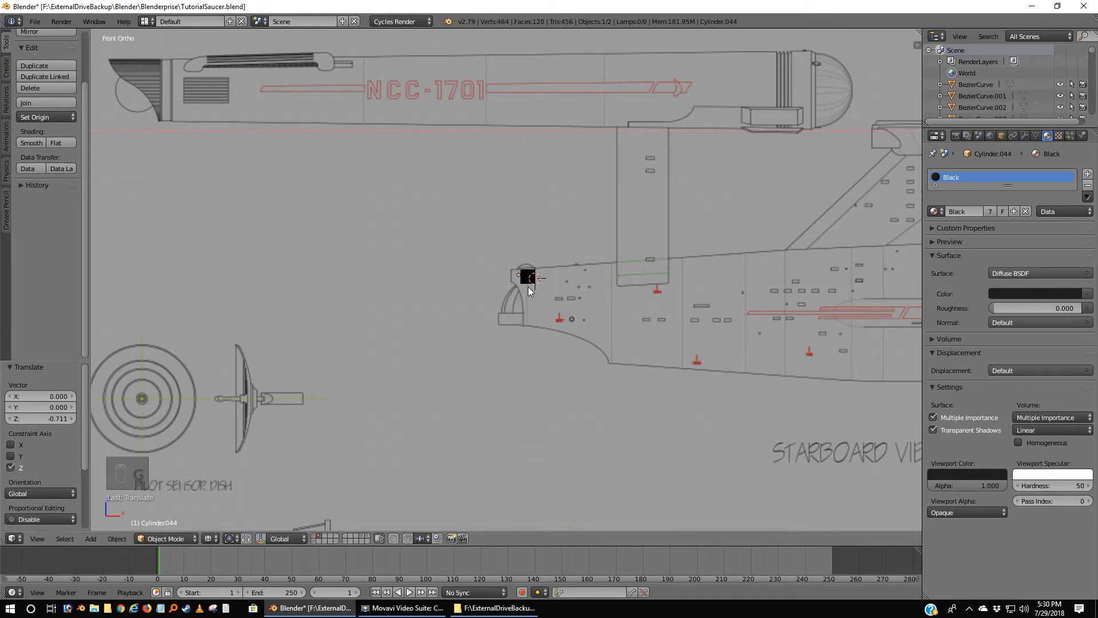
key("ctrl+KP_3")
scroll(528, 290, "up", 12)
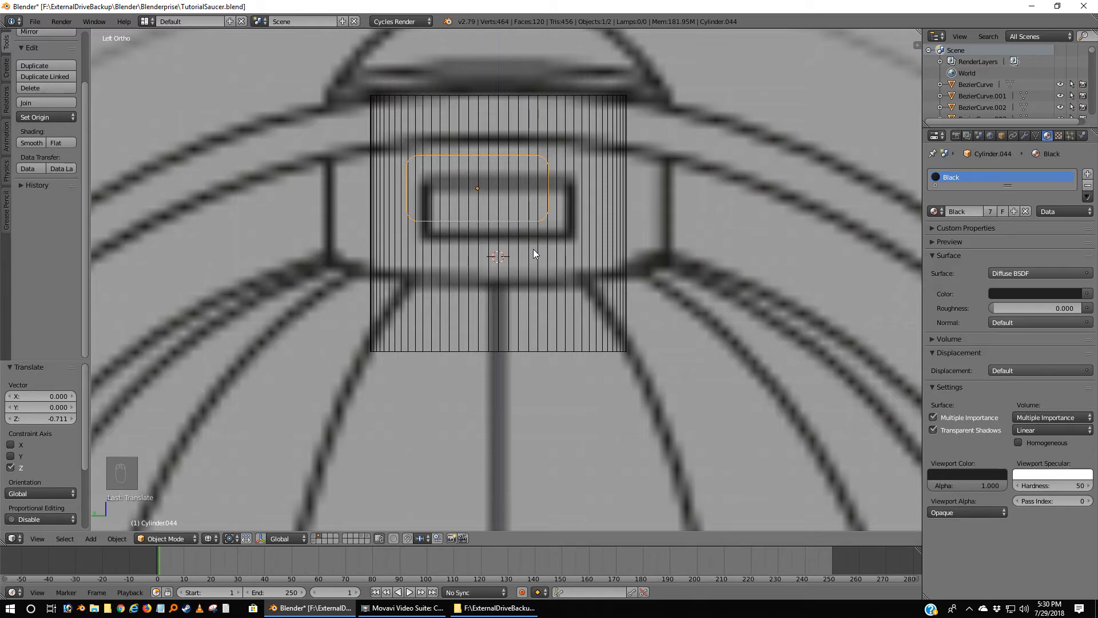
key("shift+d")
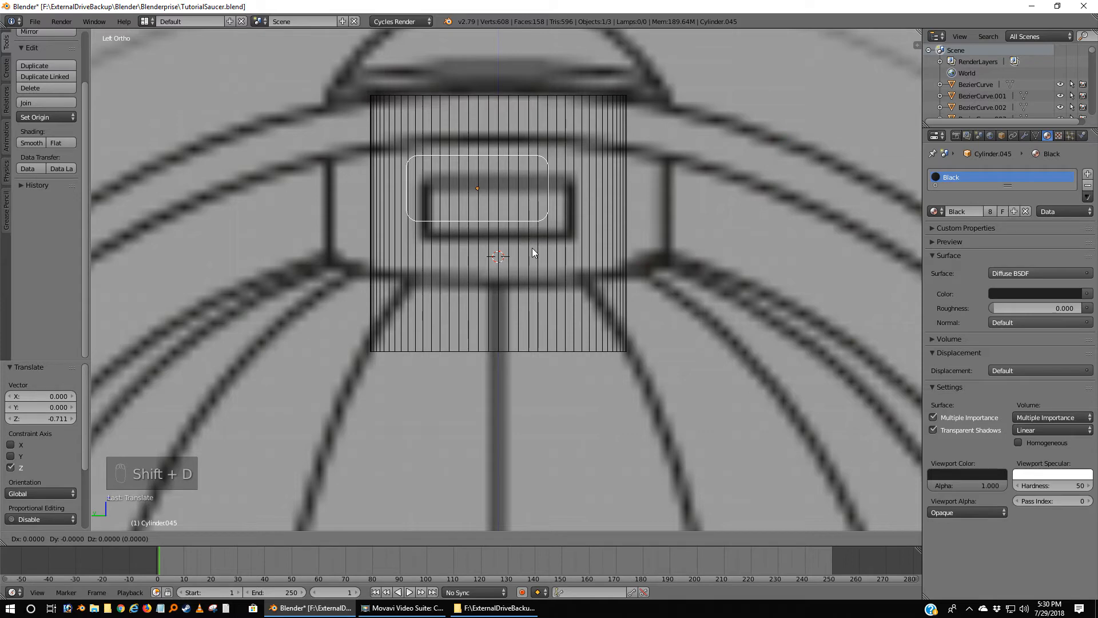
left_click(531, 248)
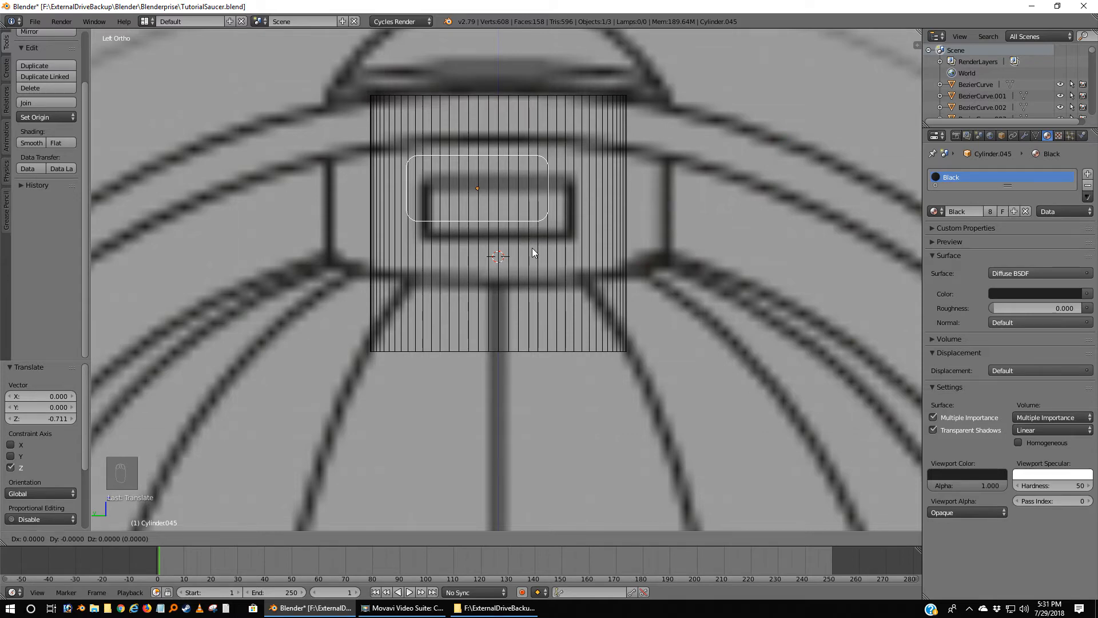
key("x")
left_click(655, 246)
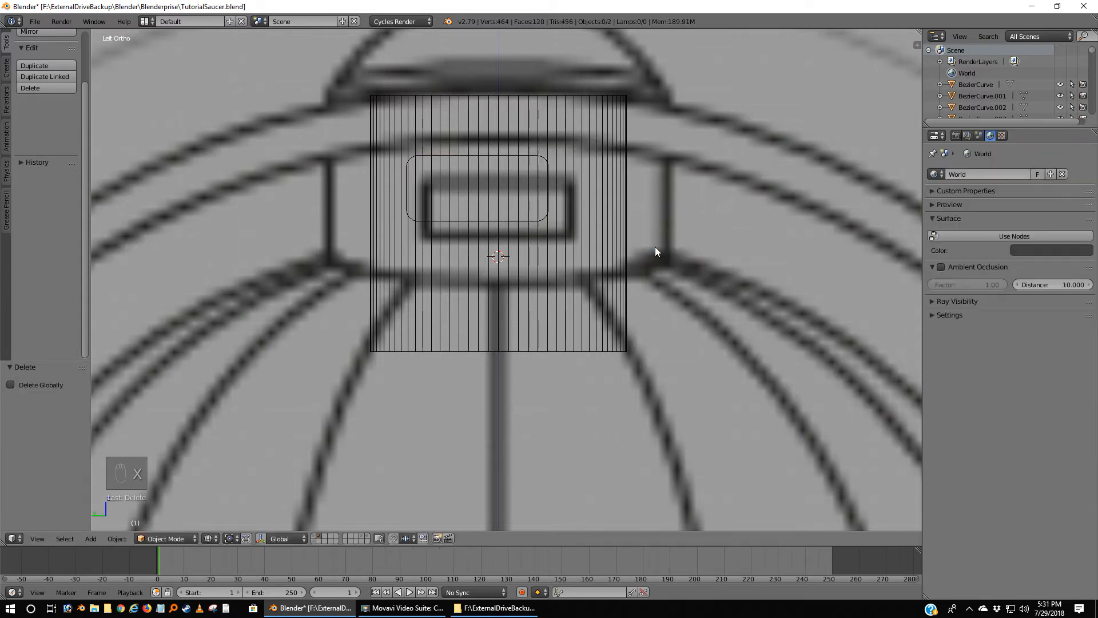
Try setting the black window piece's origin to the 3D cursor, and undo it.
right_click(496, 223)
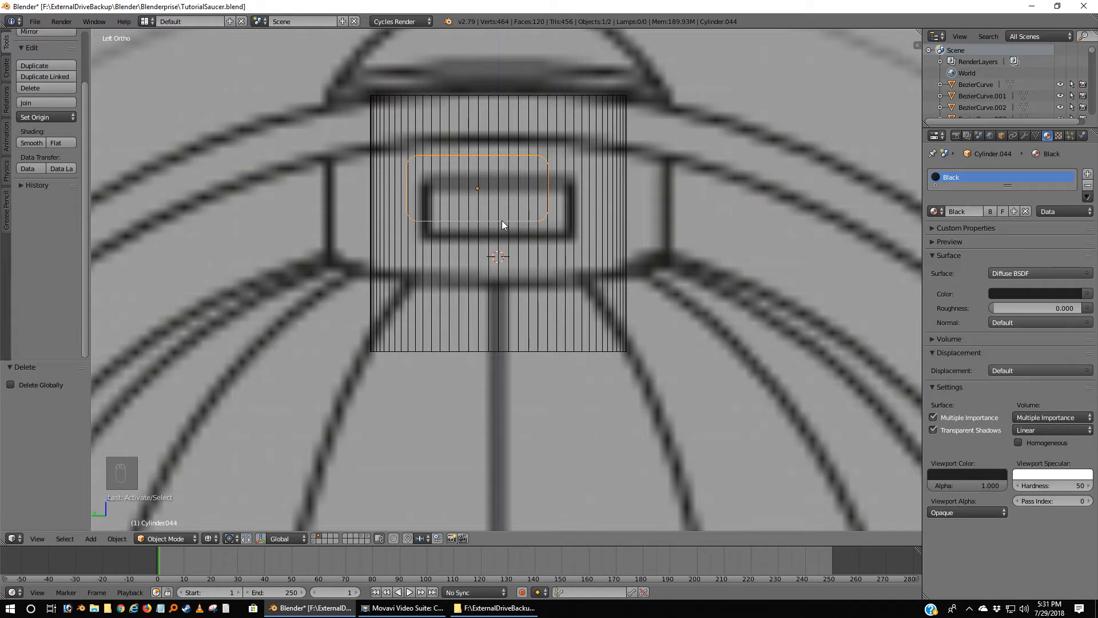
key("ctrl+alt+shift+c")
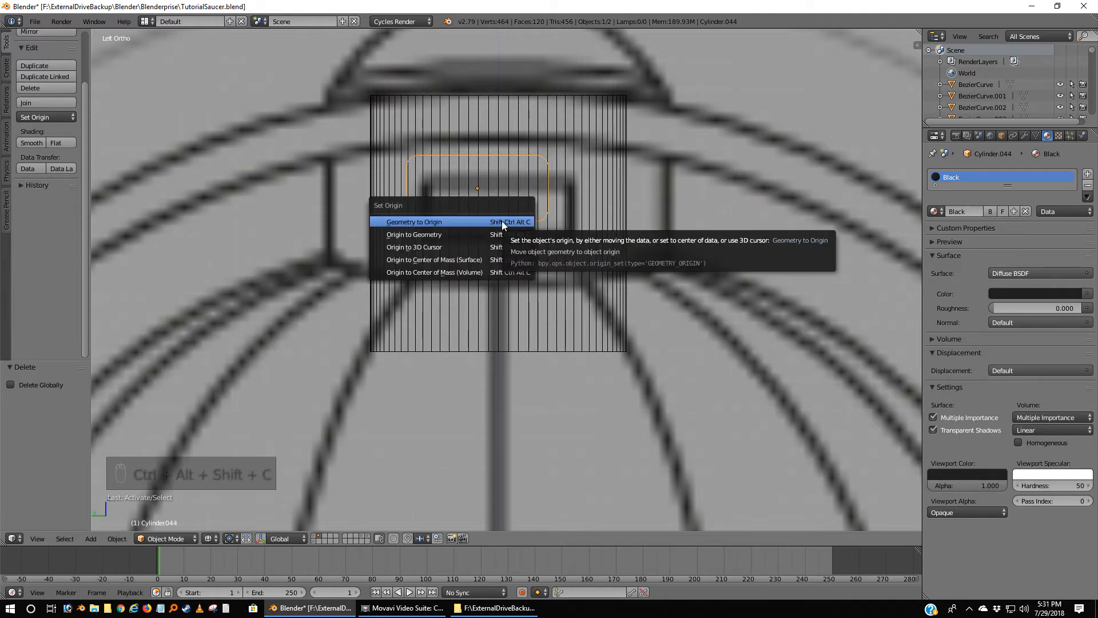
left_click(428, 248)
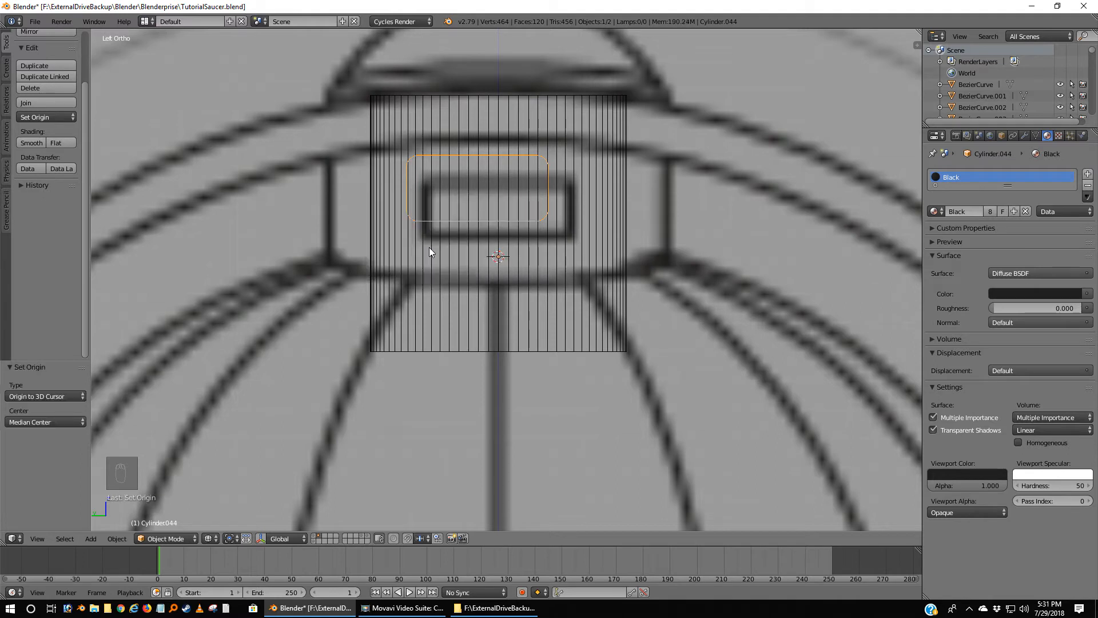
key("ctrl+z")
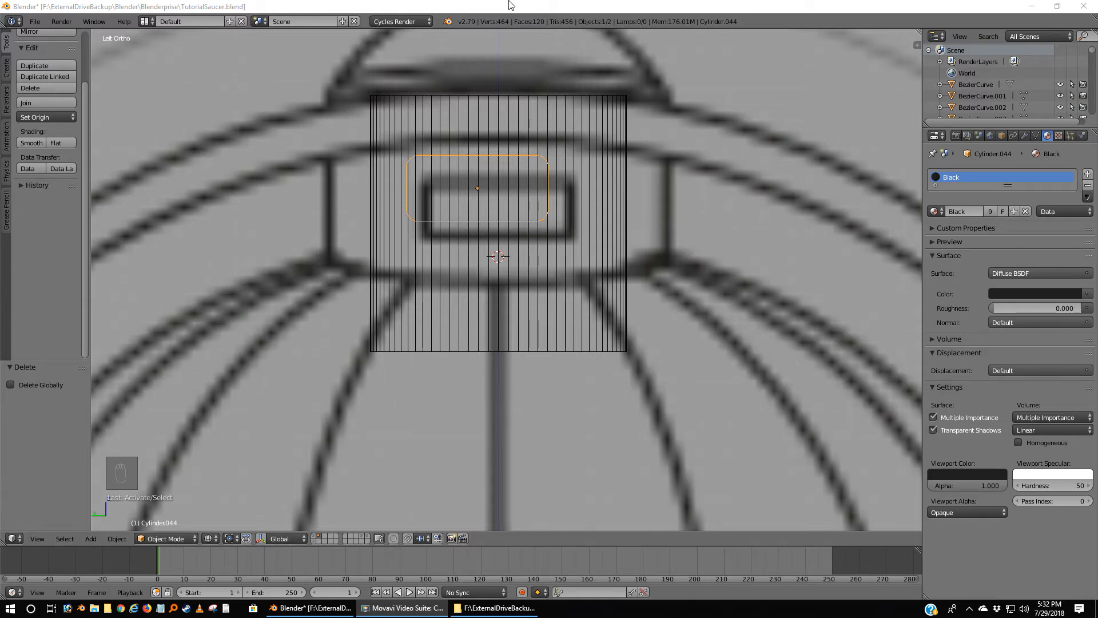
Snap the black window piece to the 3D cursor and scale it by about 1.098 to the blueprint window's width.
key("shift+s")
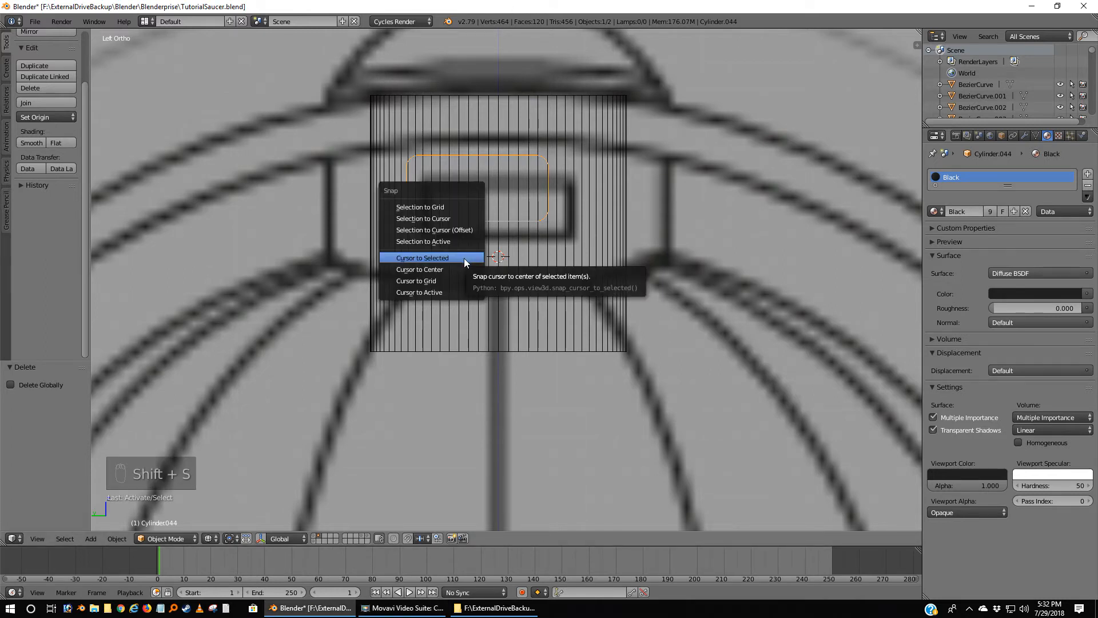
left_click(468, 219)
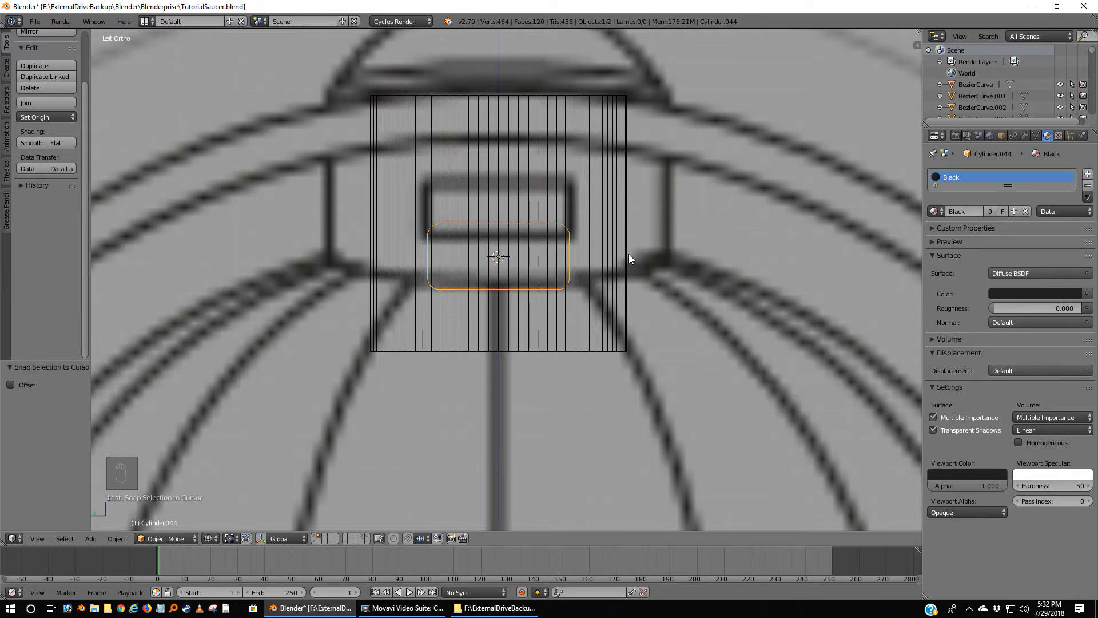
scroll(577, 352, "down", 5)
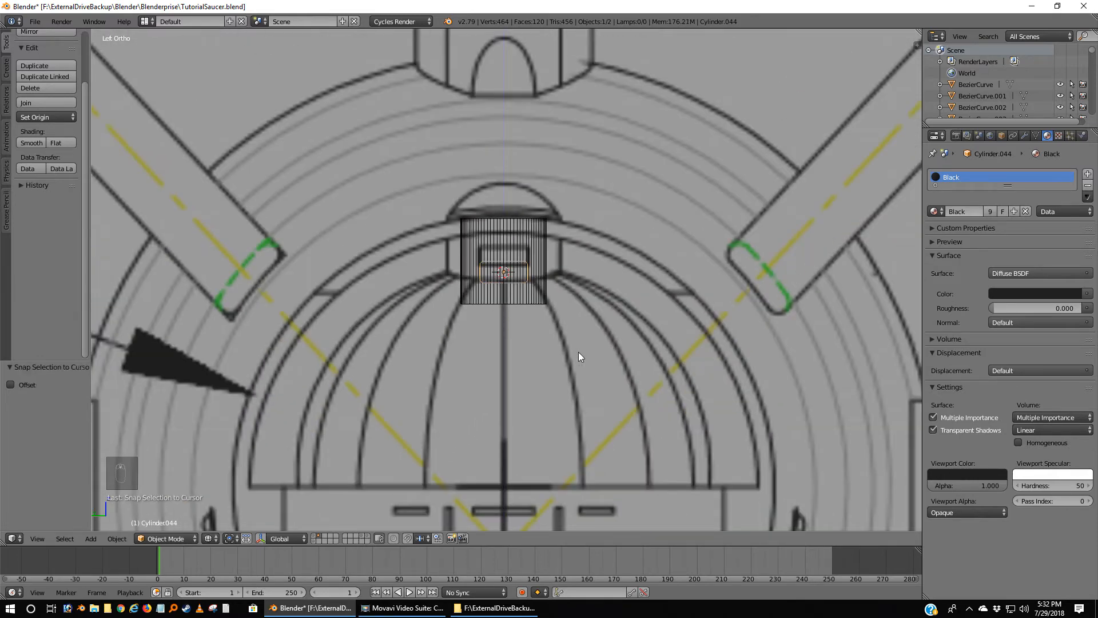
scroll(578, 353, "up", 4)
scroll(578, 351, "up", 2)
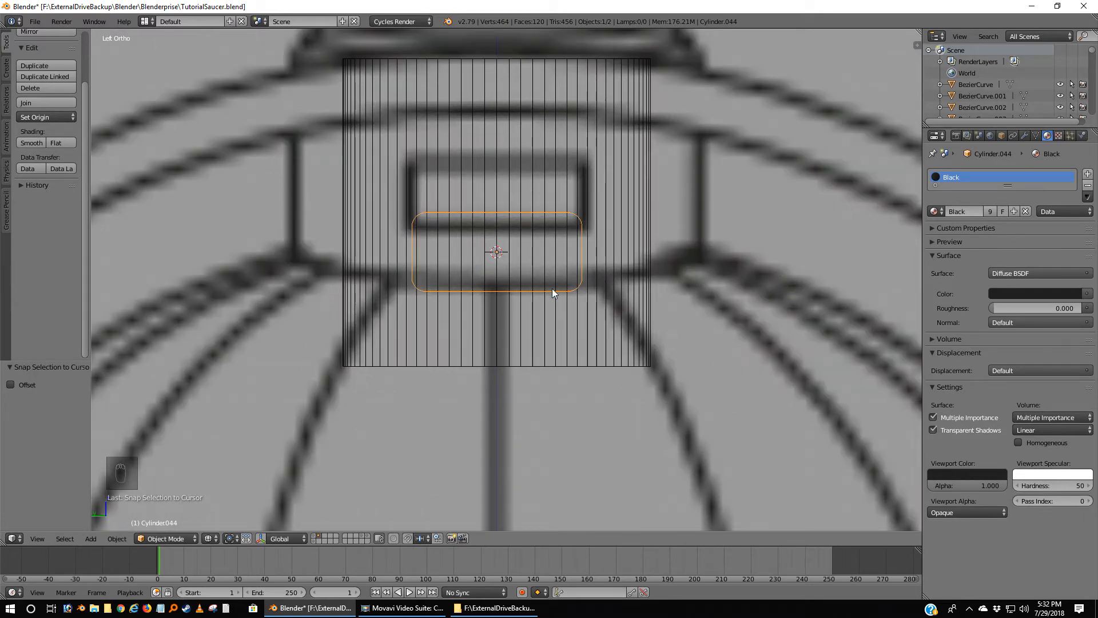
key("s")
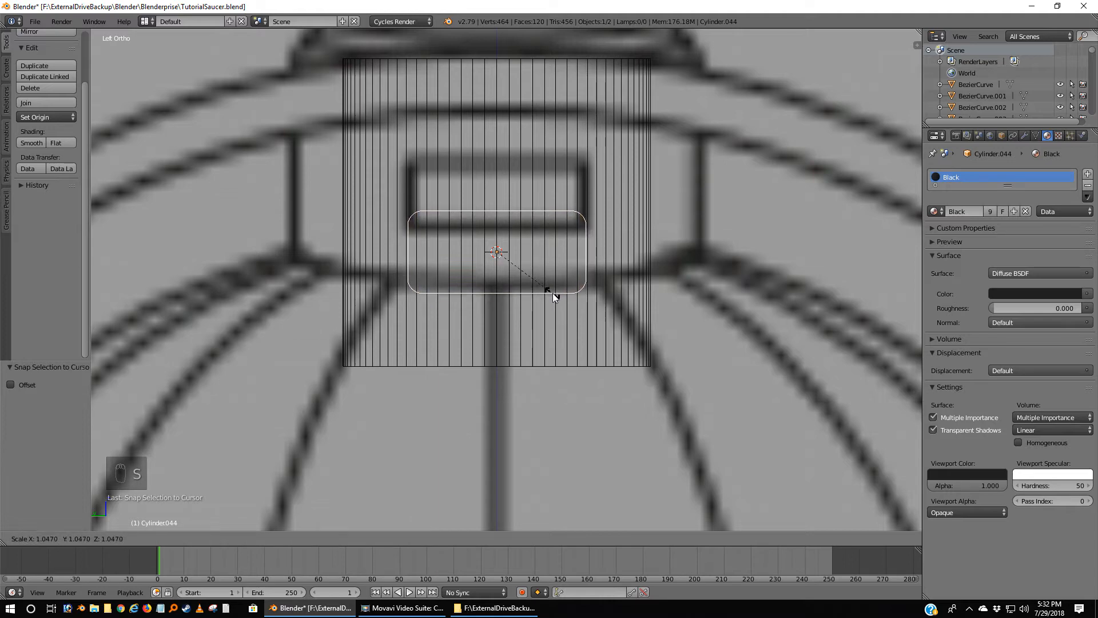
left_click(553, 296)
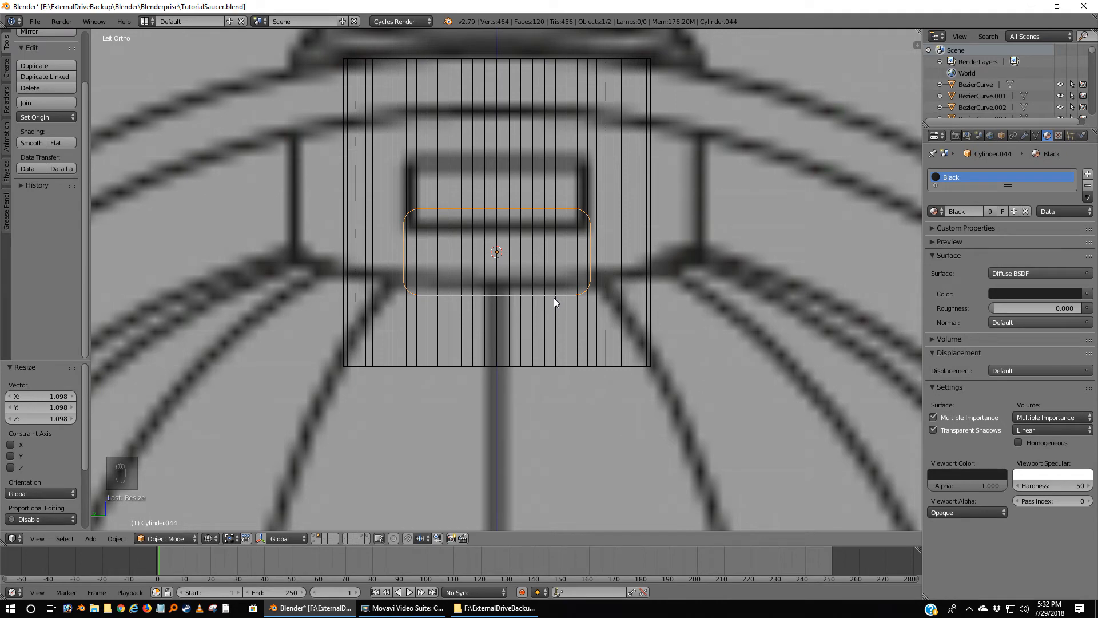
Move the black window piece about 0.017 up along Z onto the blueprint's window outline.
key("g")
key("z")
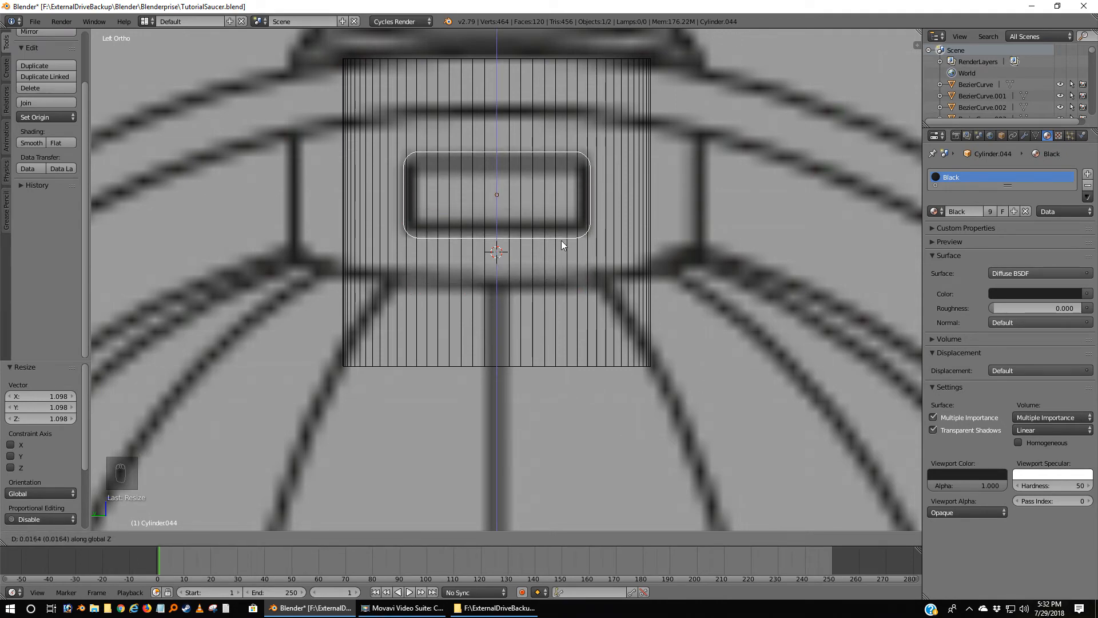
left_click(561, 239)
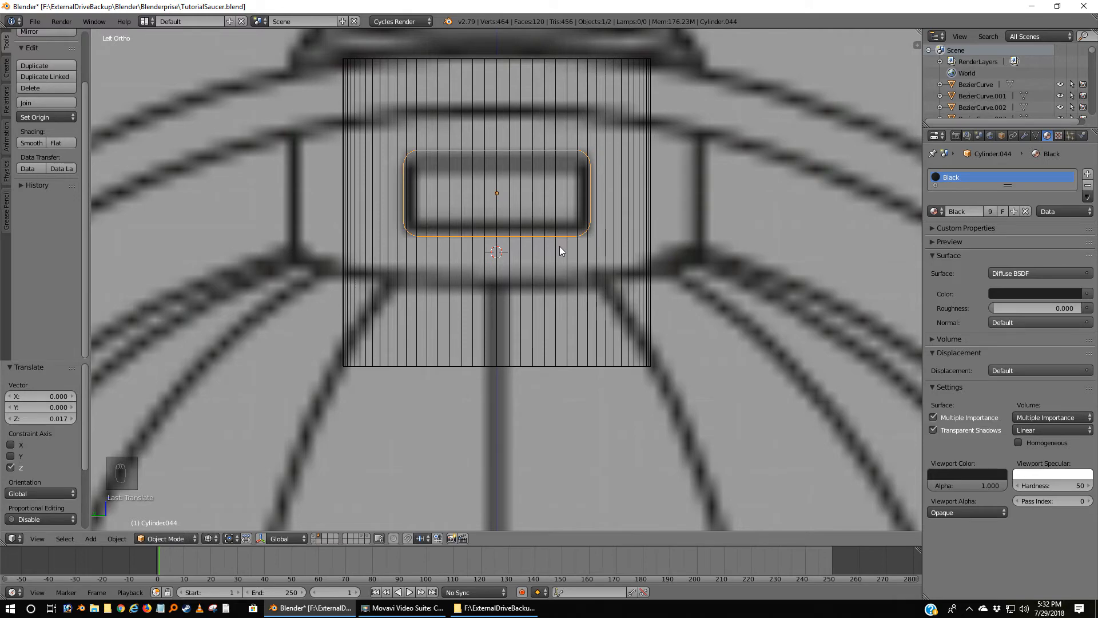
In top orthographic view, move the black window piece about -0.099 along X to the rear side of the apex cylinder.
key("KP_7")
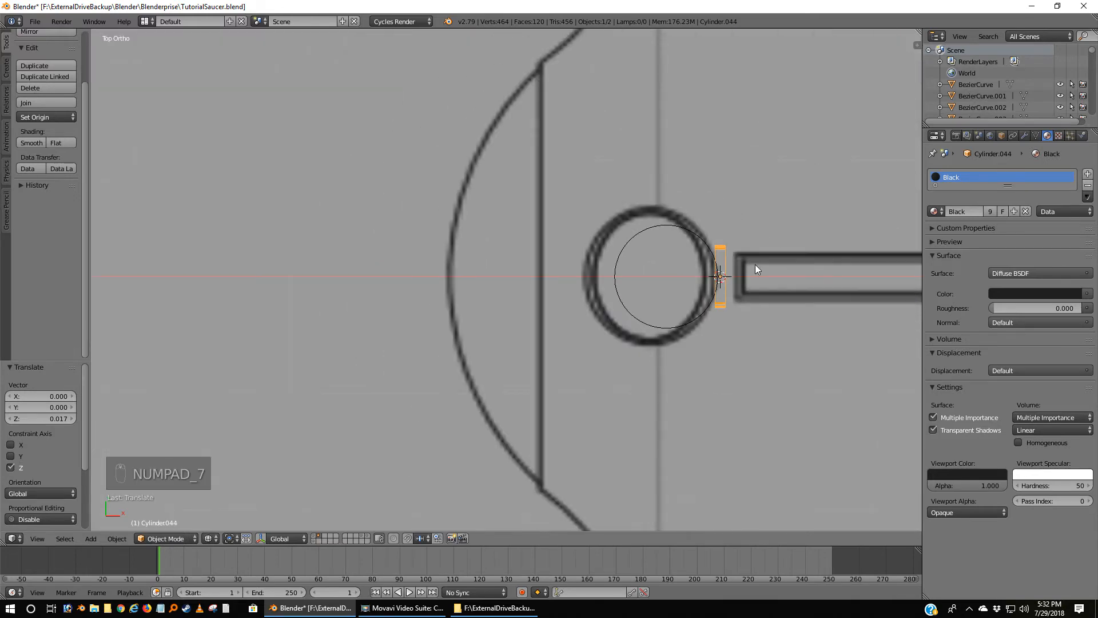
scroll(639, 287, "up", 5)
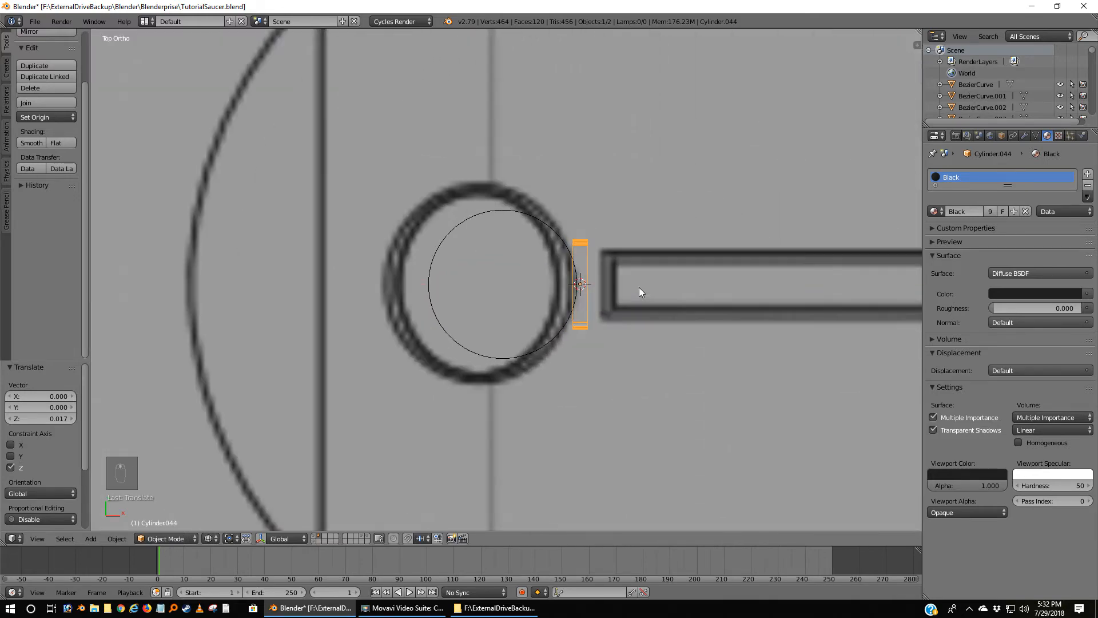
key("g")
key("x")
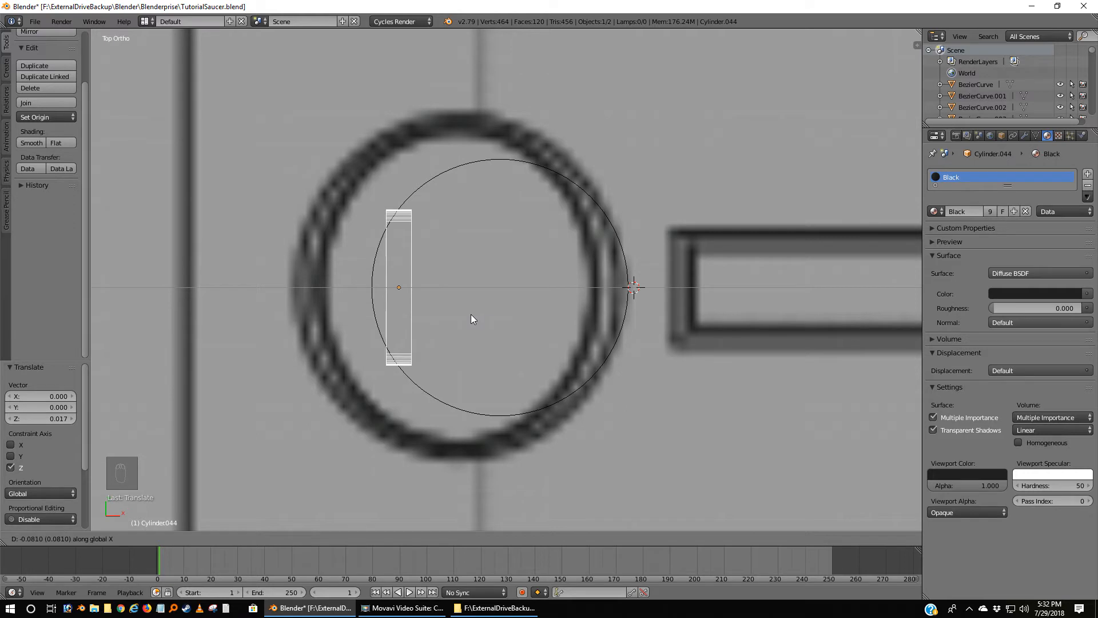
left_click(418, 310)
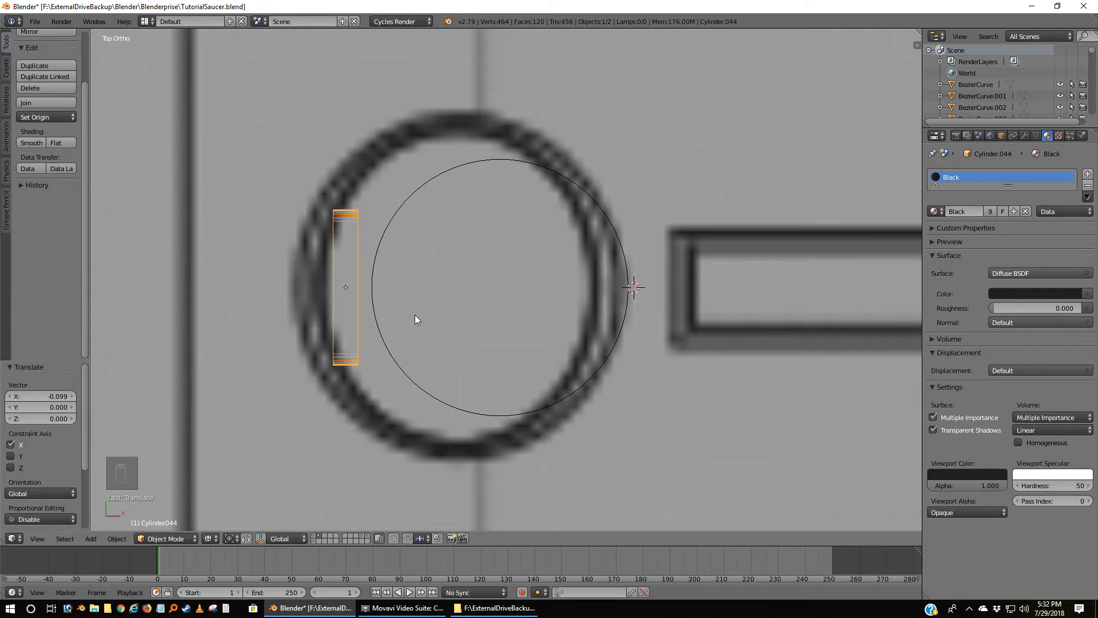
Scale the black window piece by about 3.198 along X and shift it about 0.008 along X to overlap the cylinder's rear wall.
key("s")
key("x")
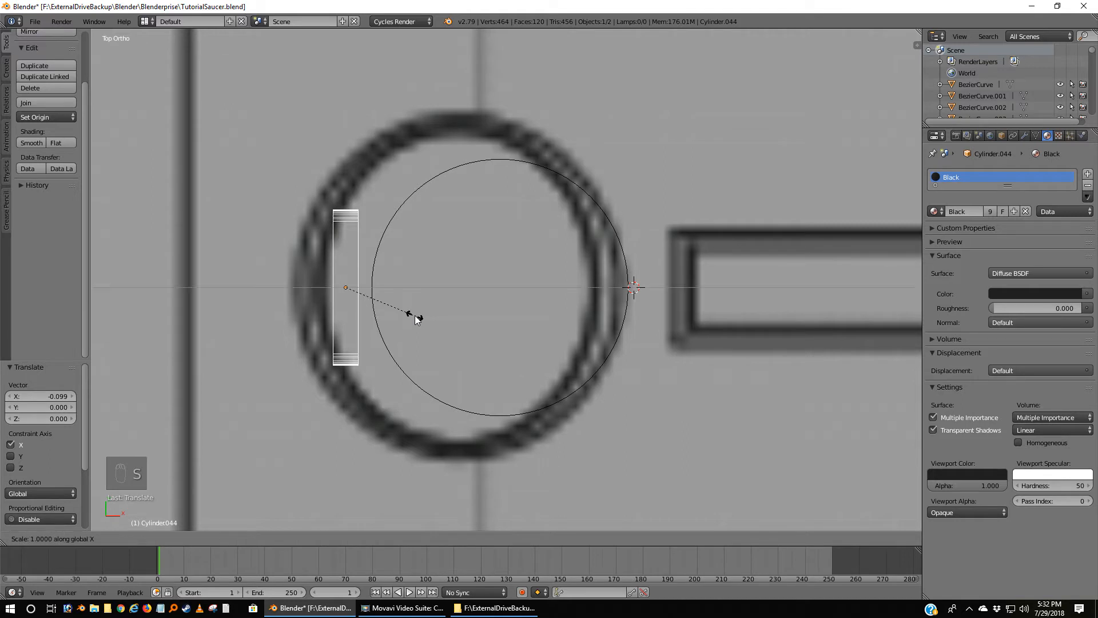
left_click(556, 384)
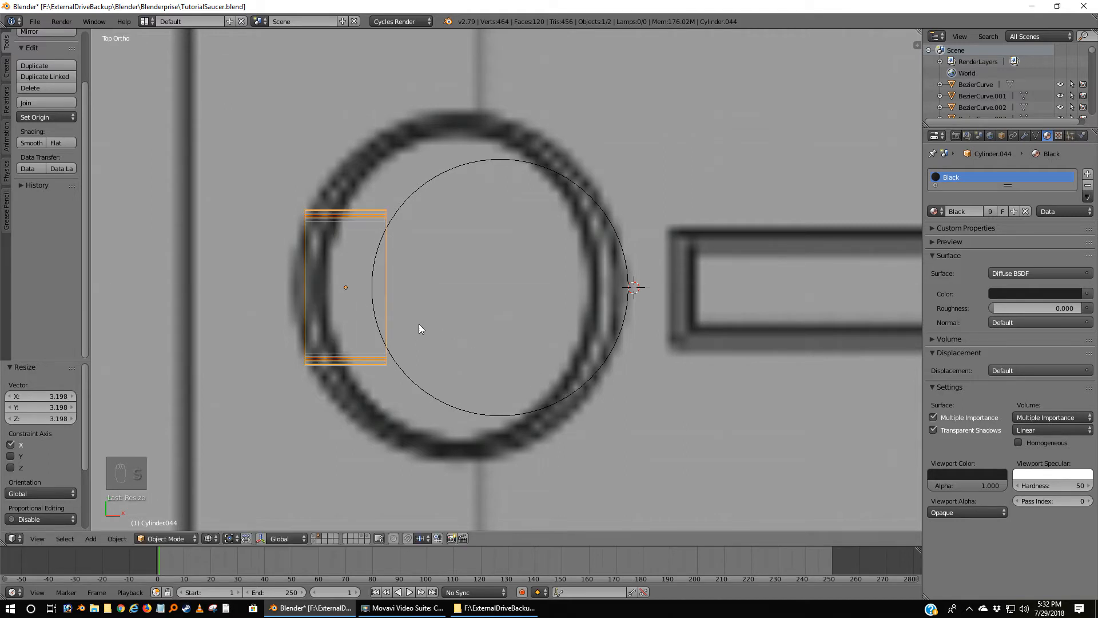
key("g")
key("x")
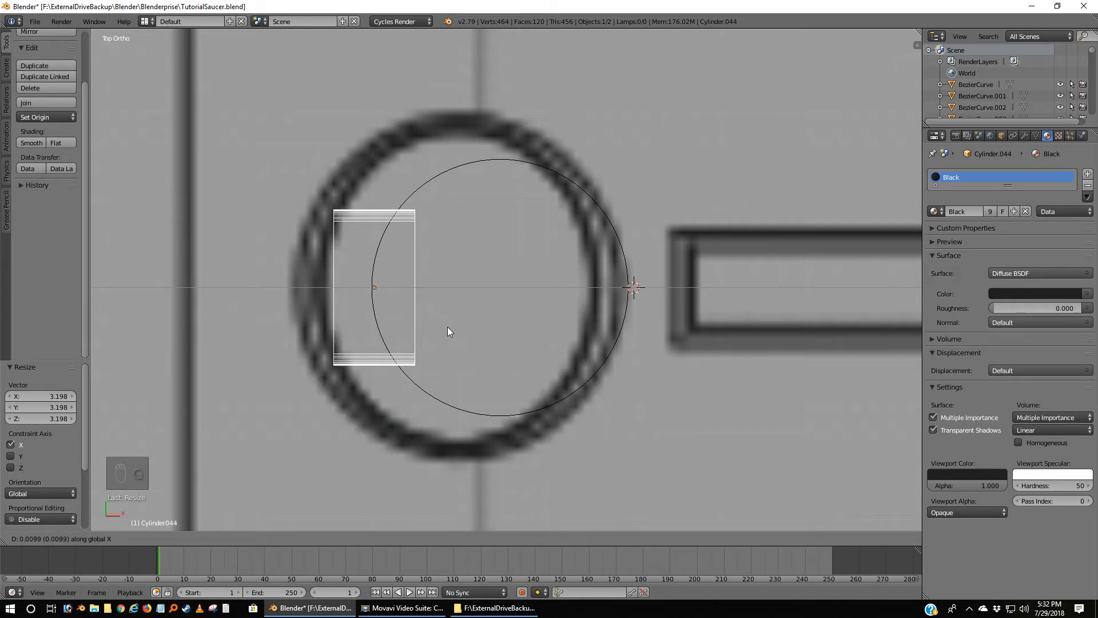
left_click(441, 324)
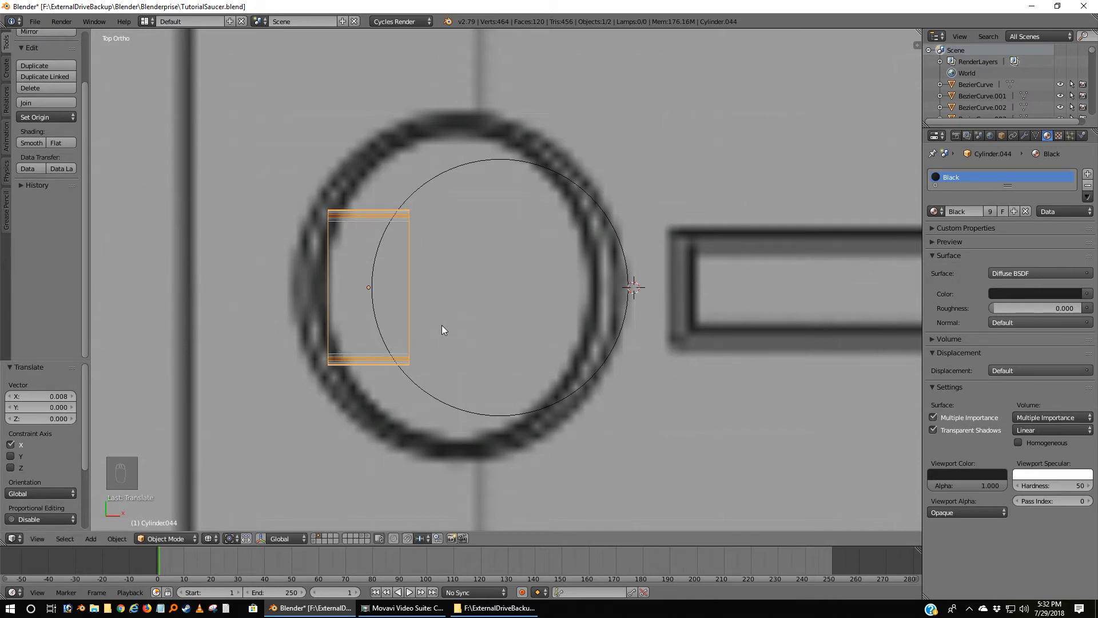
Duplicate the HullGray apex cylinder in place.
right_click(470, 164)
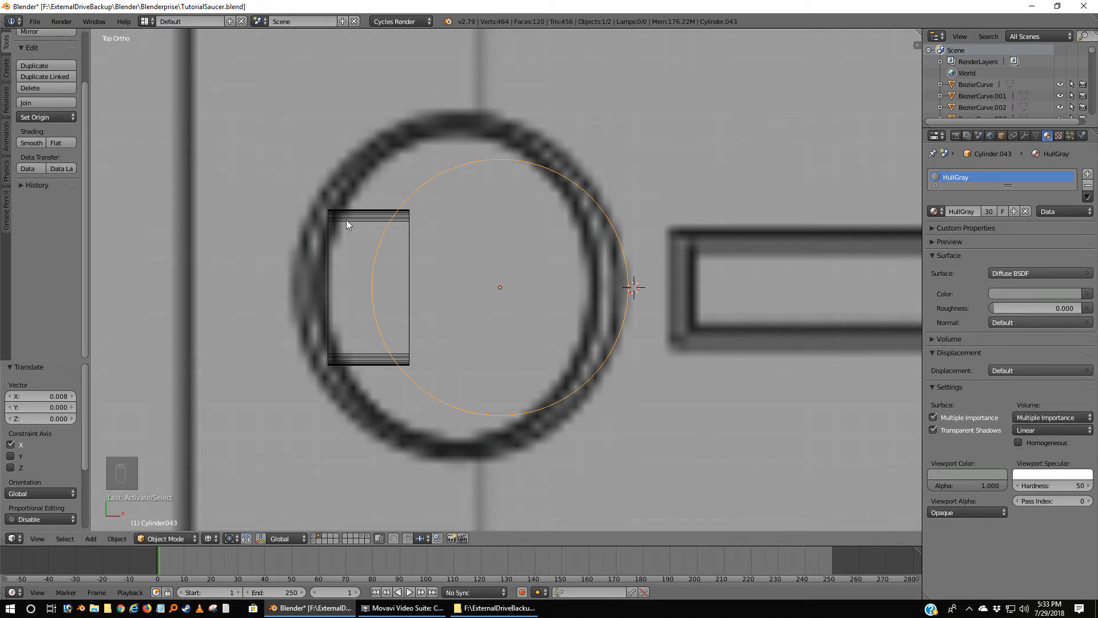
key("shift+d")
right_click(557, 214)
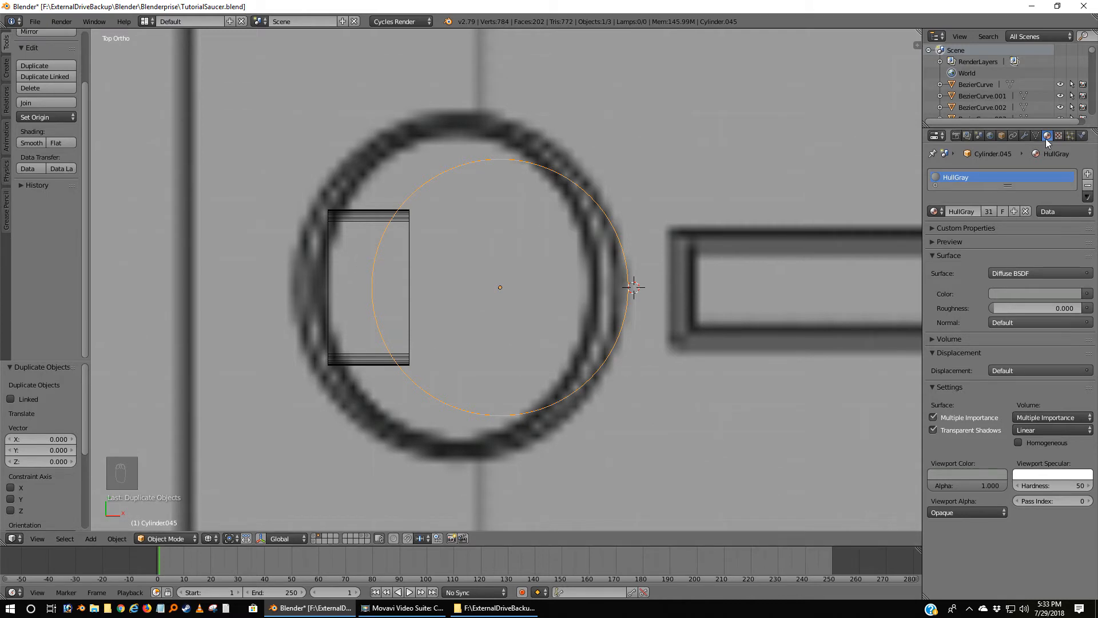
Add a Boolean modifier above Edge Split on the duplicated apex cylinder, set to Intersect with the black window piece, and apply it.
left_click(1024, 136)
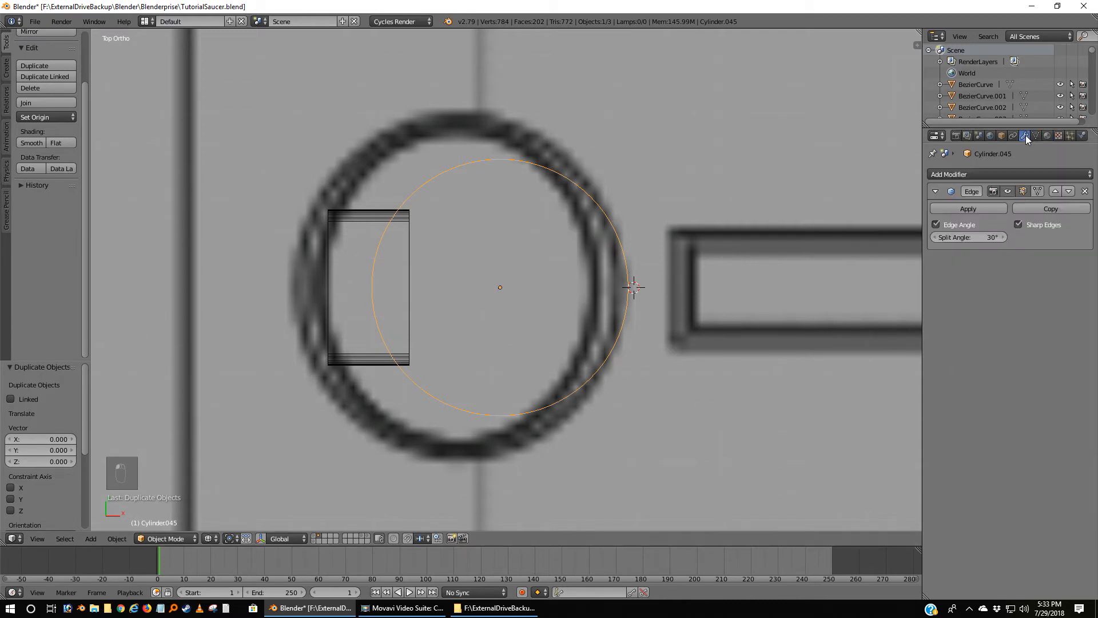
left_click(980, 175)
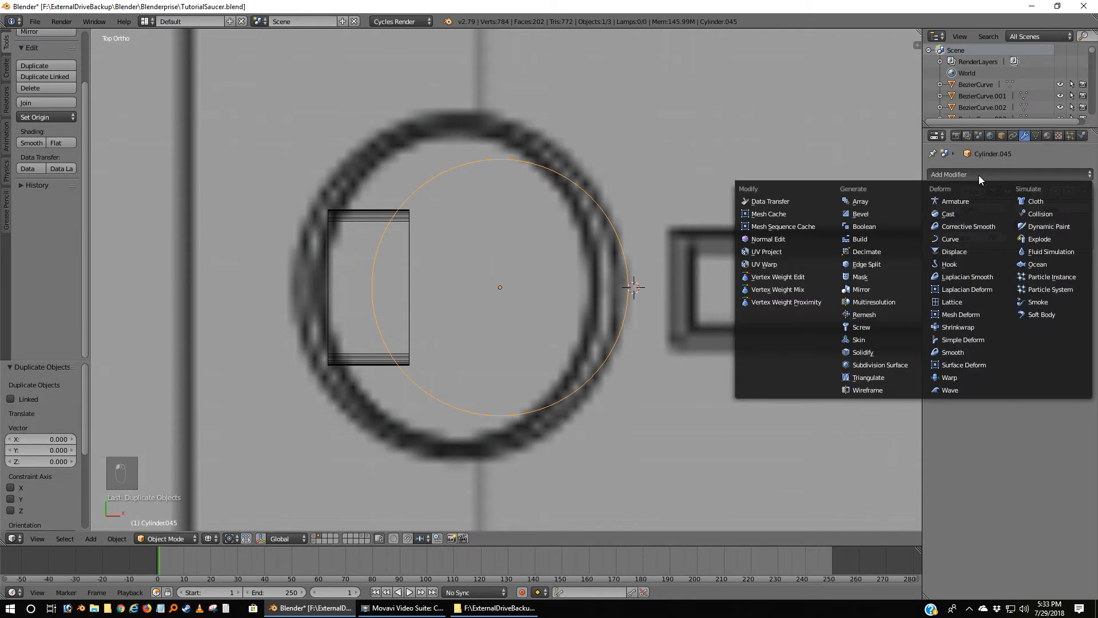
left_click(885, 227)
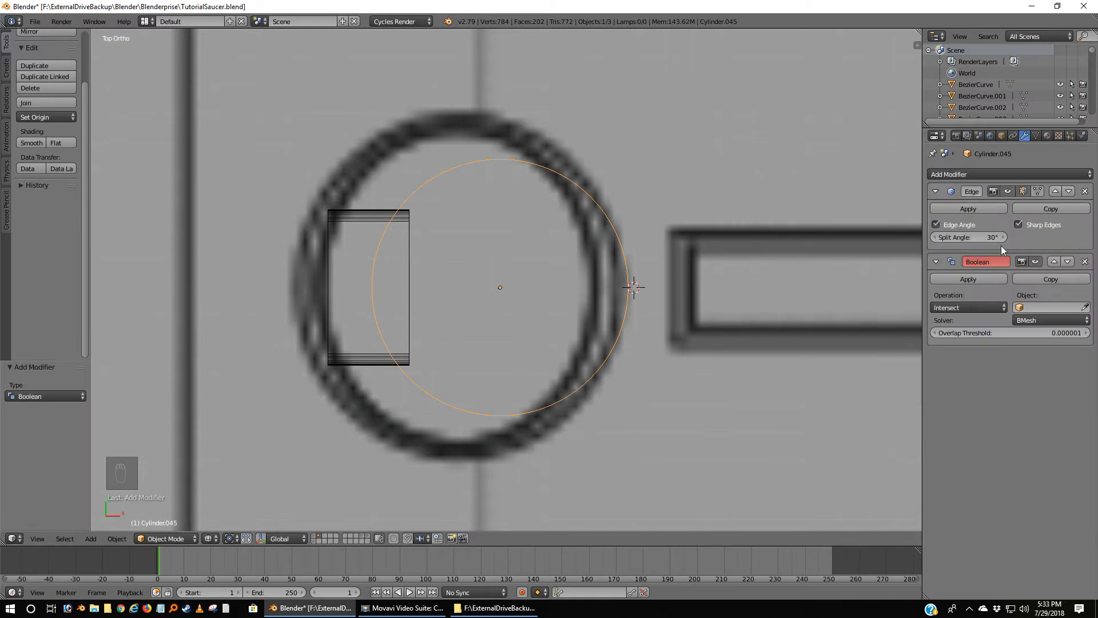
left_click(1054, 262)
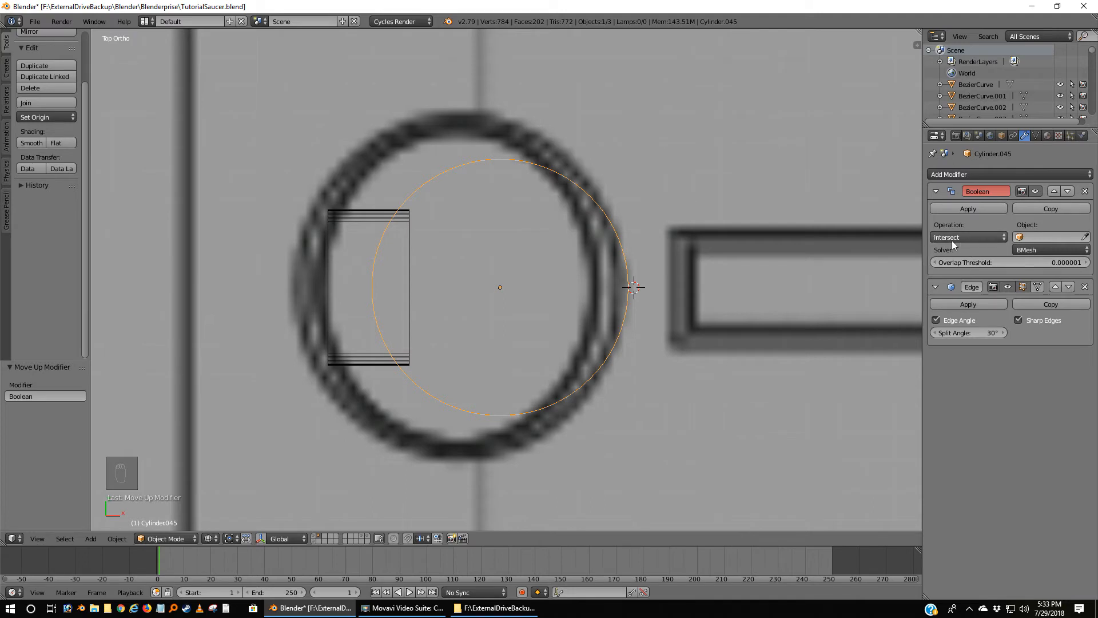
left_click(1085, 237)
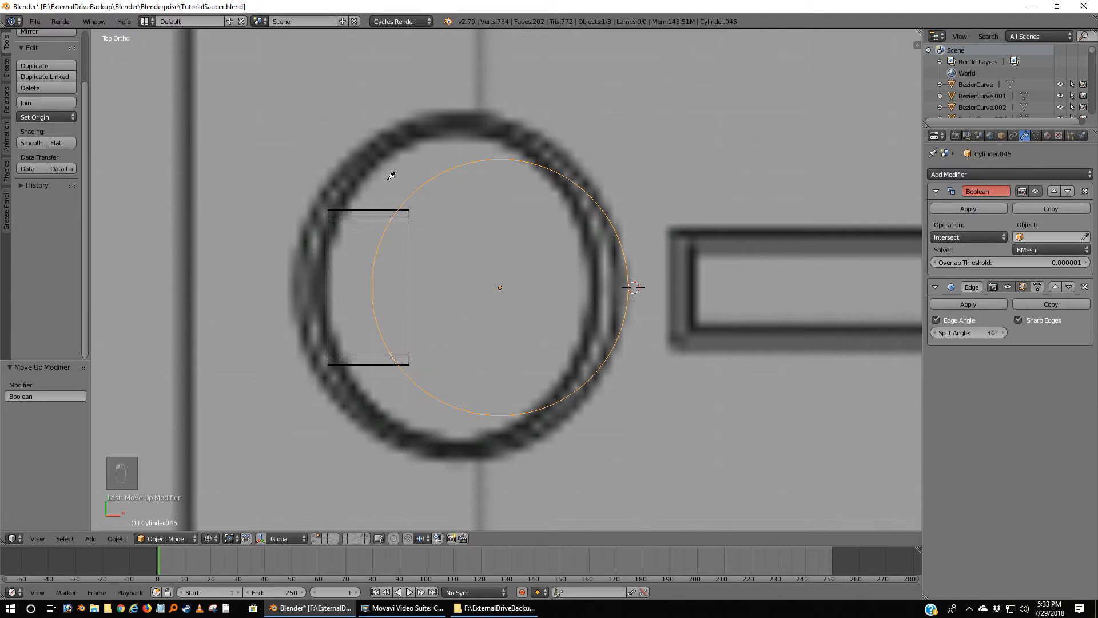
left_click(352, 209)
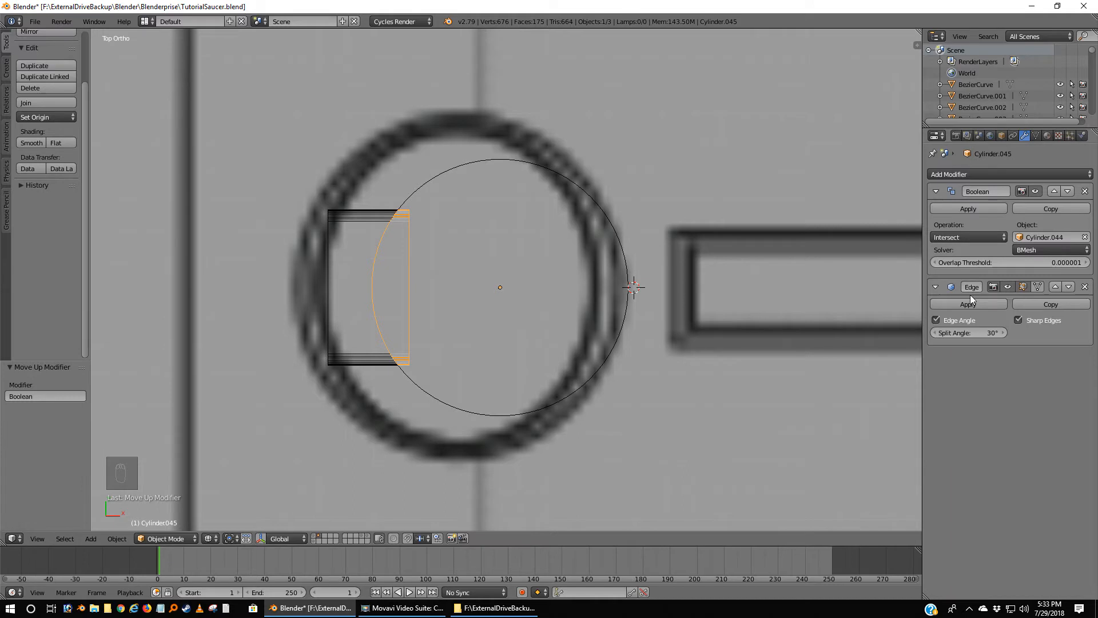
left_click(965, 209)
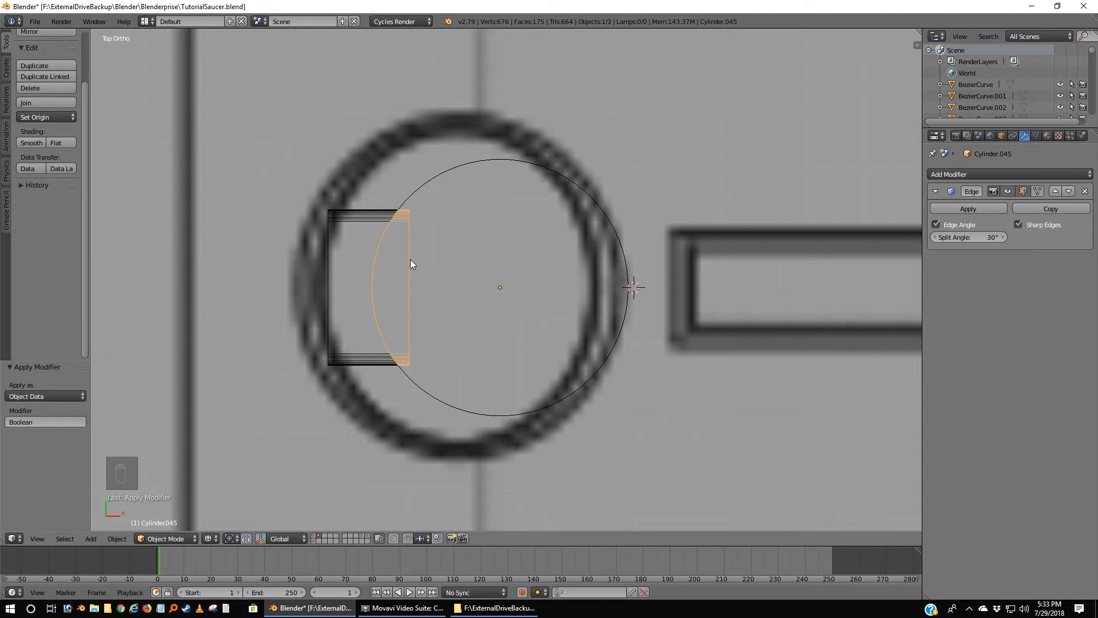
Cut the window opening into the original apex cylinder with an applied Boolean Difference against the black window piece, placed above Edge Split.
right_click(488, 162)
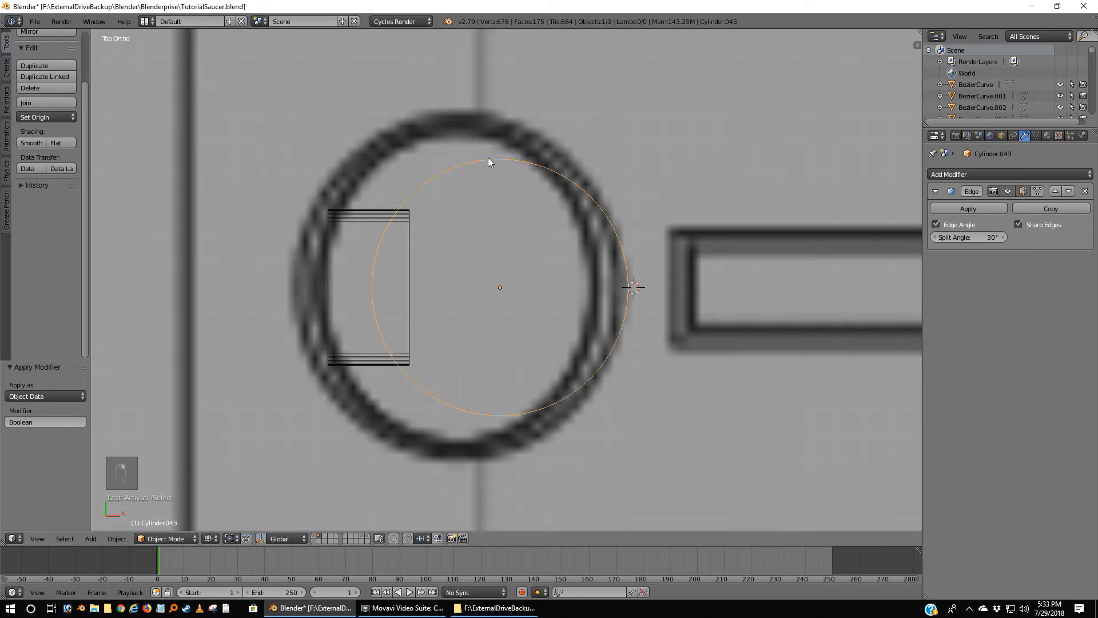
left_click(991, 174)
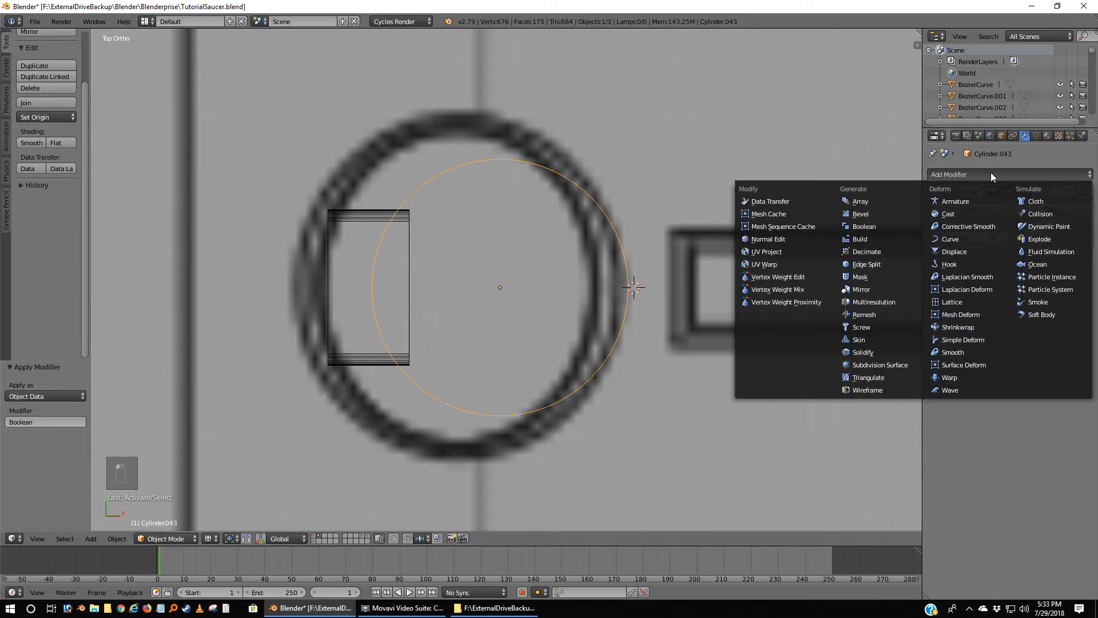
left_click(864, 226)
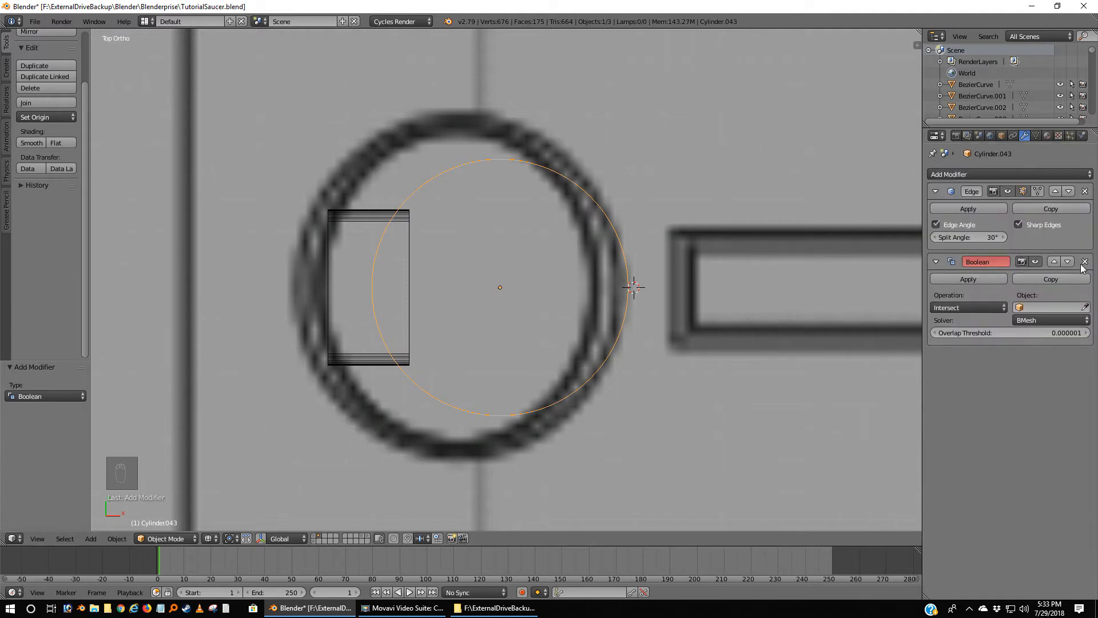
left_click(1053, 261)
left_click(972, 235)
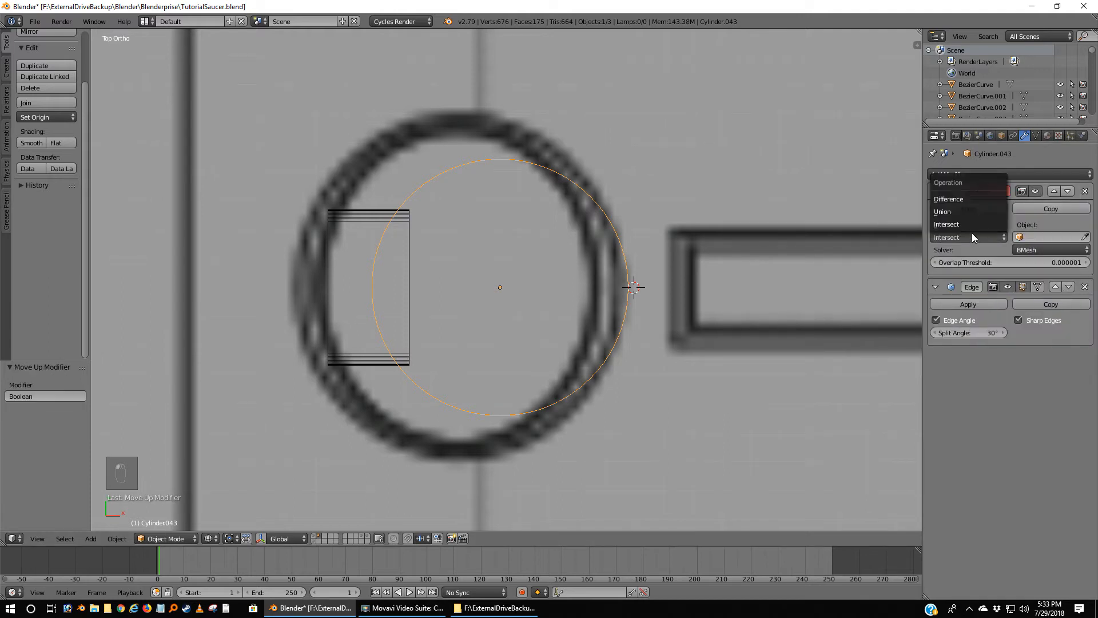
left_click(956, 201)
left_click(1085, 237)
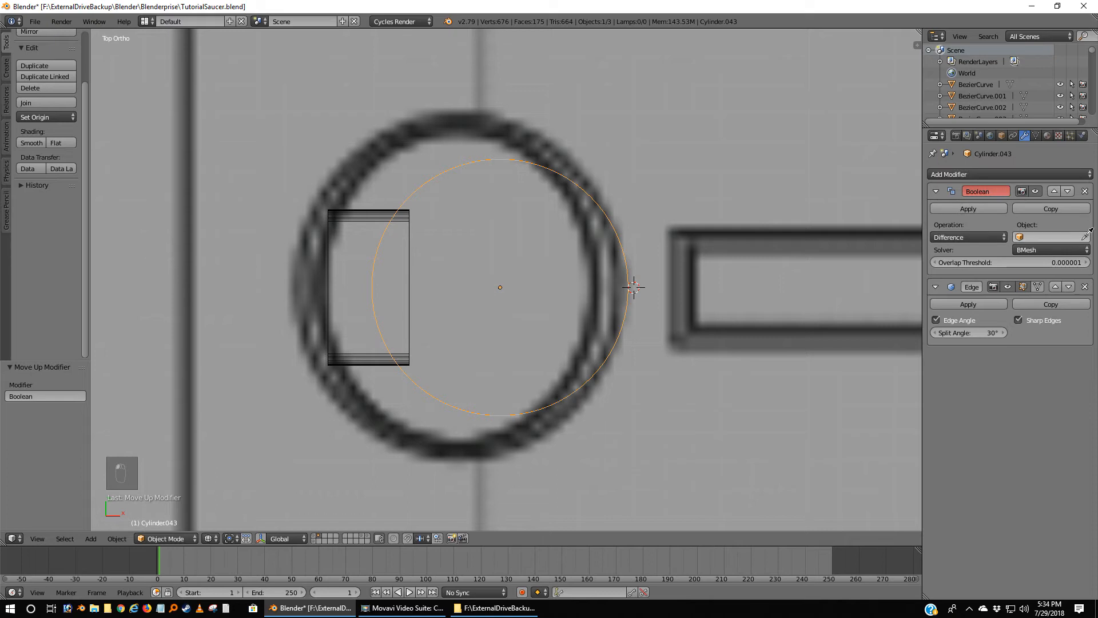
left_click(350, 219)
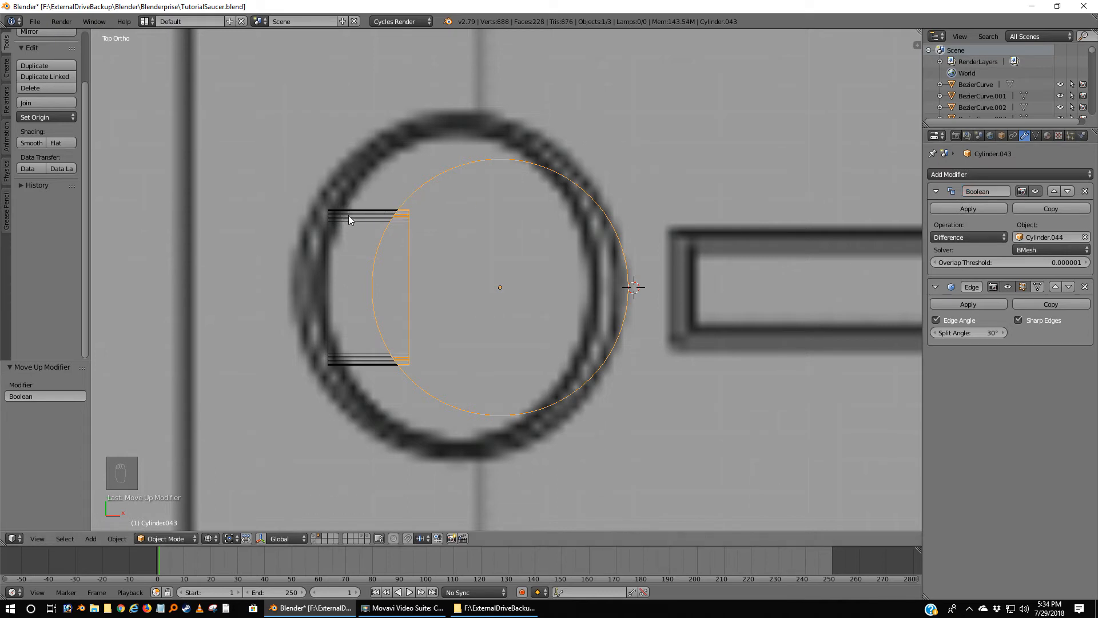
left_click(966, 209)
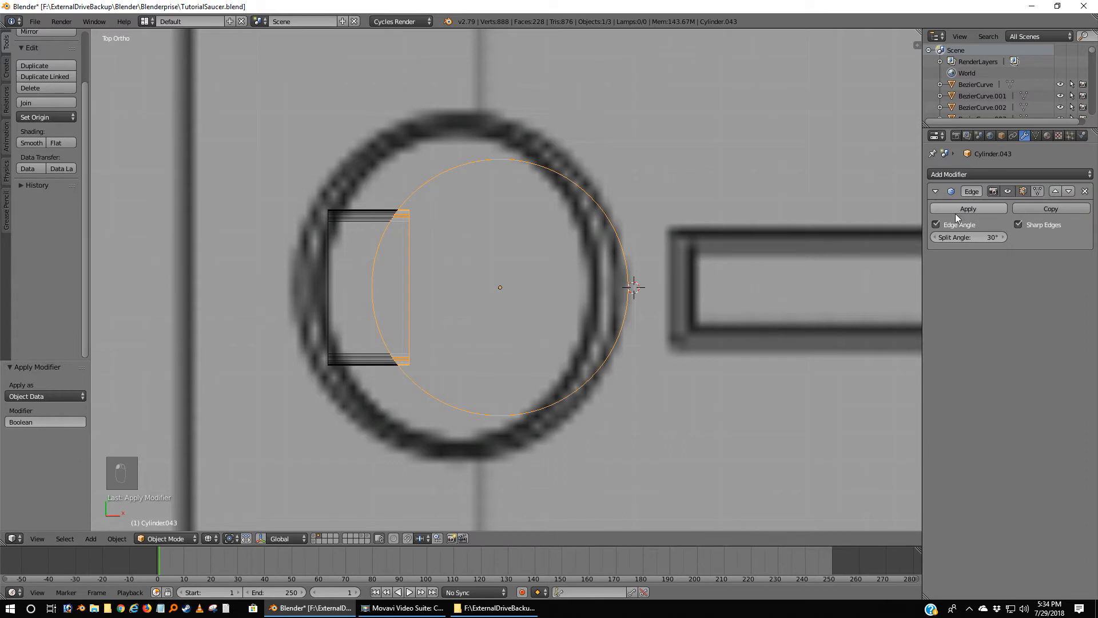
Move the black window piece used as the Boolean cutter to layer 9 and select the original apex cylinder.
right_click(347, 224)
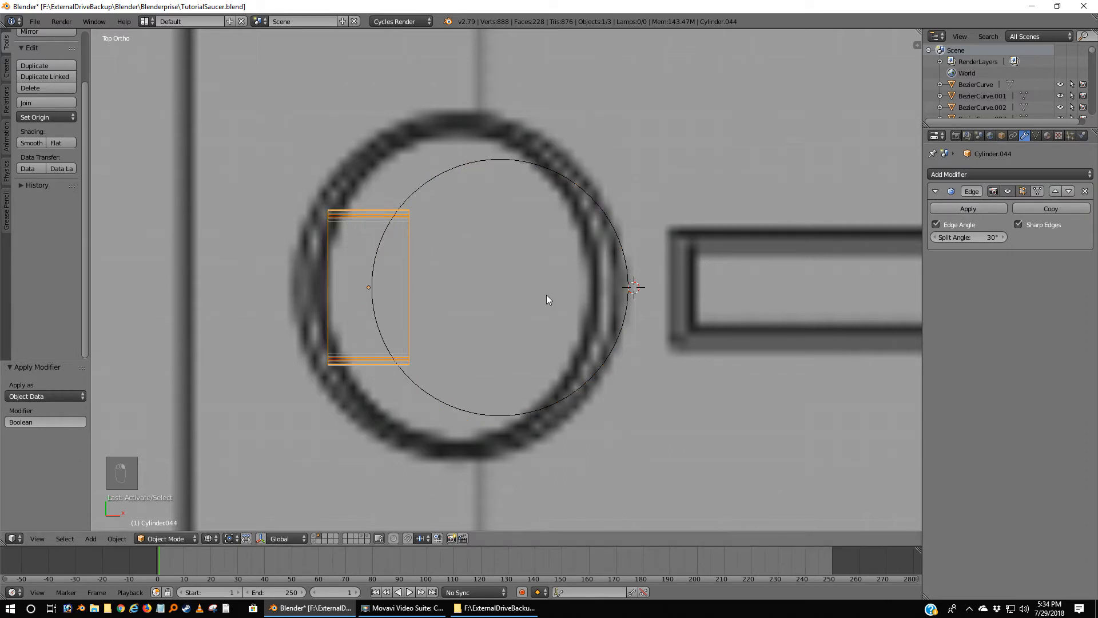
key("m")
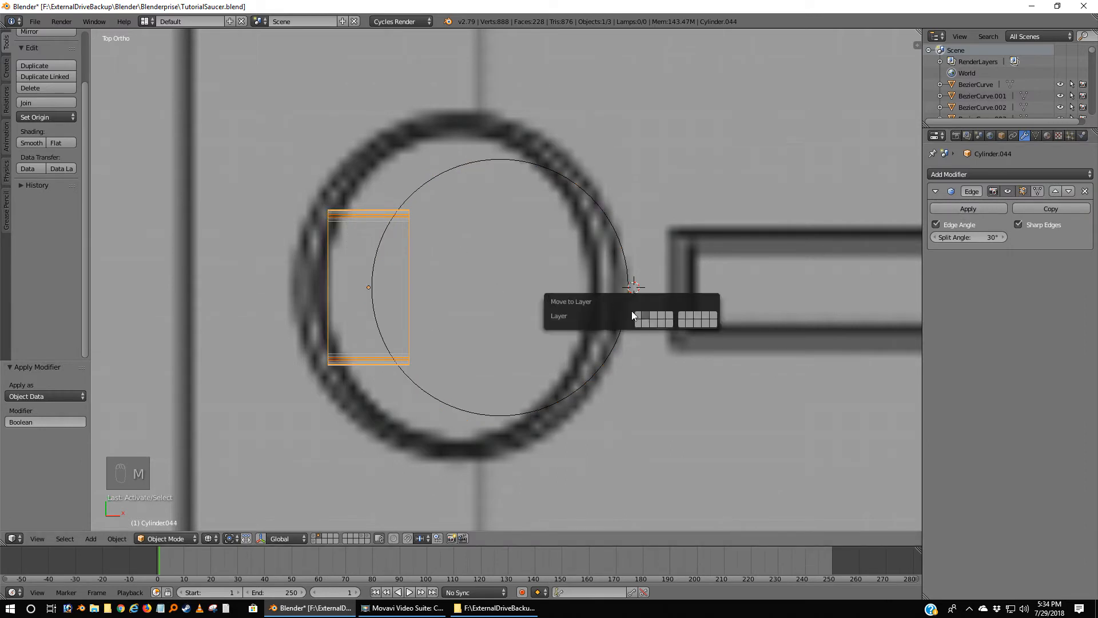
left_click(709, 322)
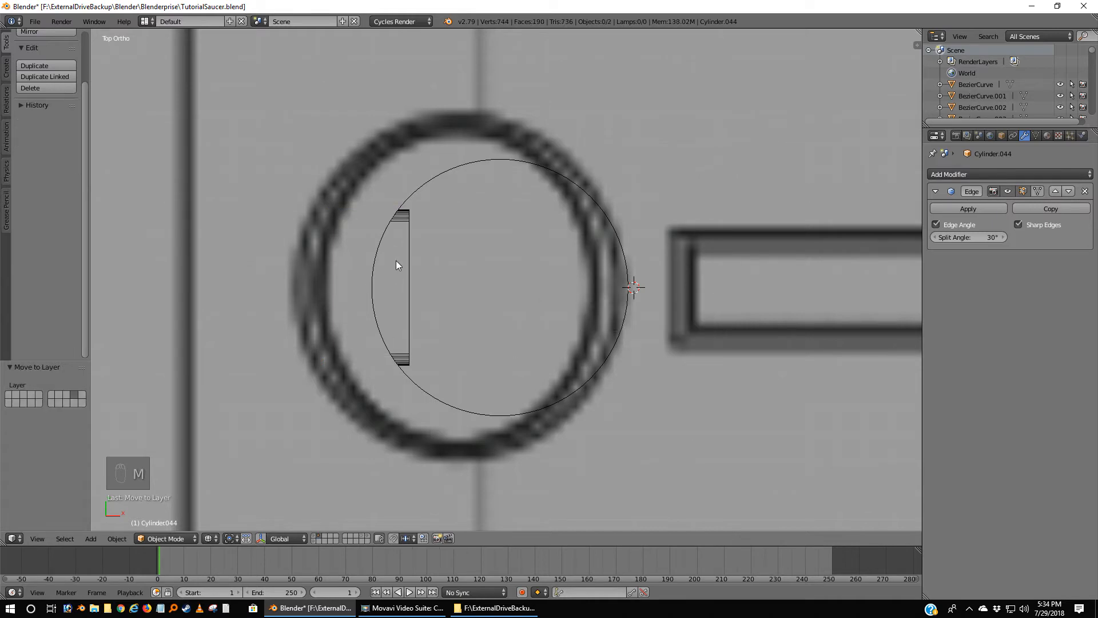
right_click(539, 167)
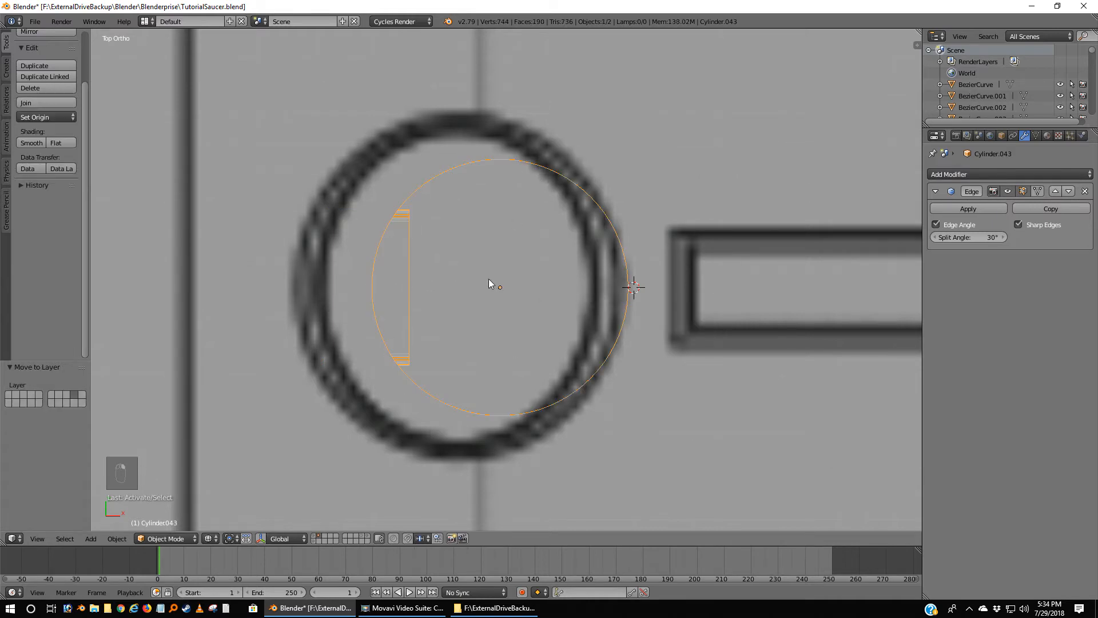
Move the selected main cylinder with the cut-out to the third layer.
scroll(489, 282, "down", 4)
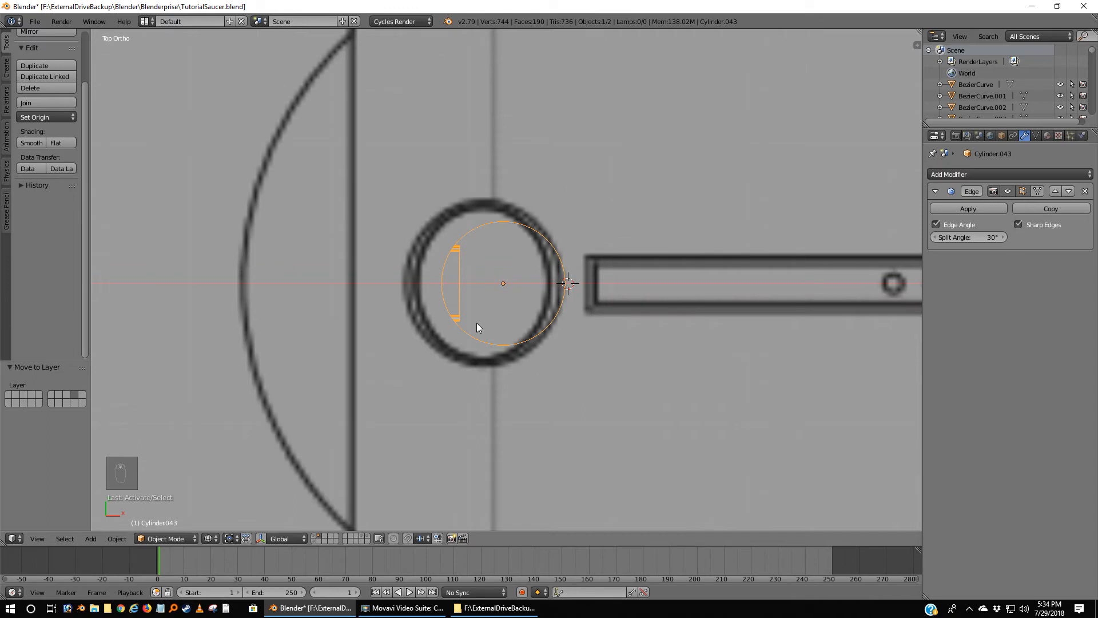
key("m")
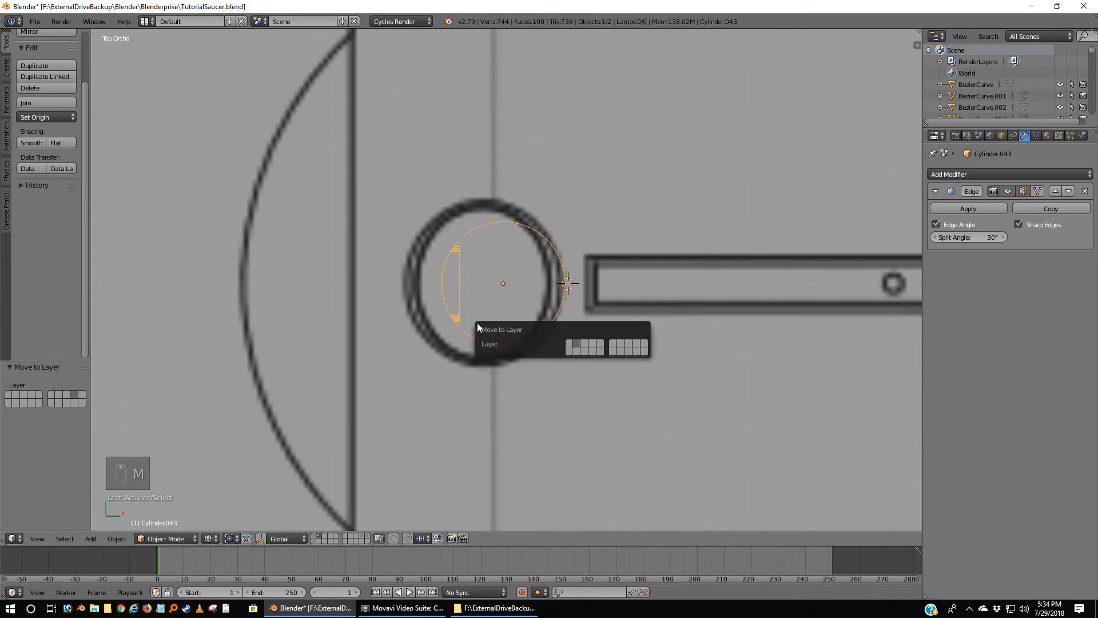
left_click(583, 346)
Frame the remaining cut-out block and open its mesh for editing in vertex mode with nothing selected.
left_click(460, 283)
key("KP_Decimal")
middle_click_drag(482, 331, 417, 319)
key("z")
key("Tab")
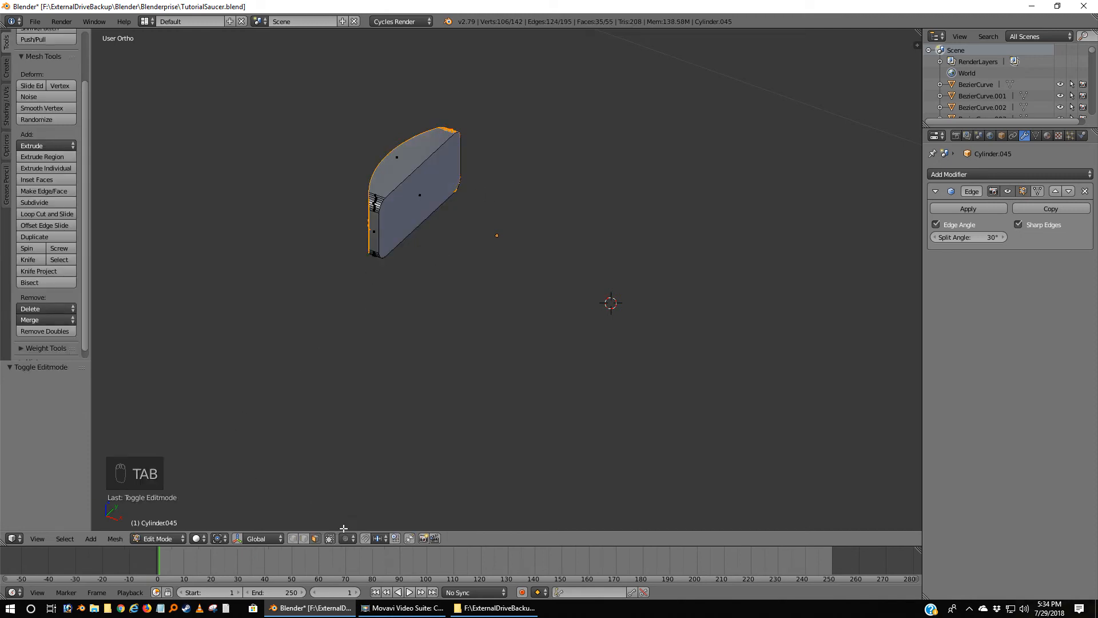
left_click(292, 538)
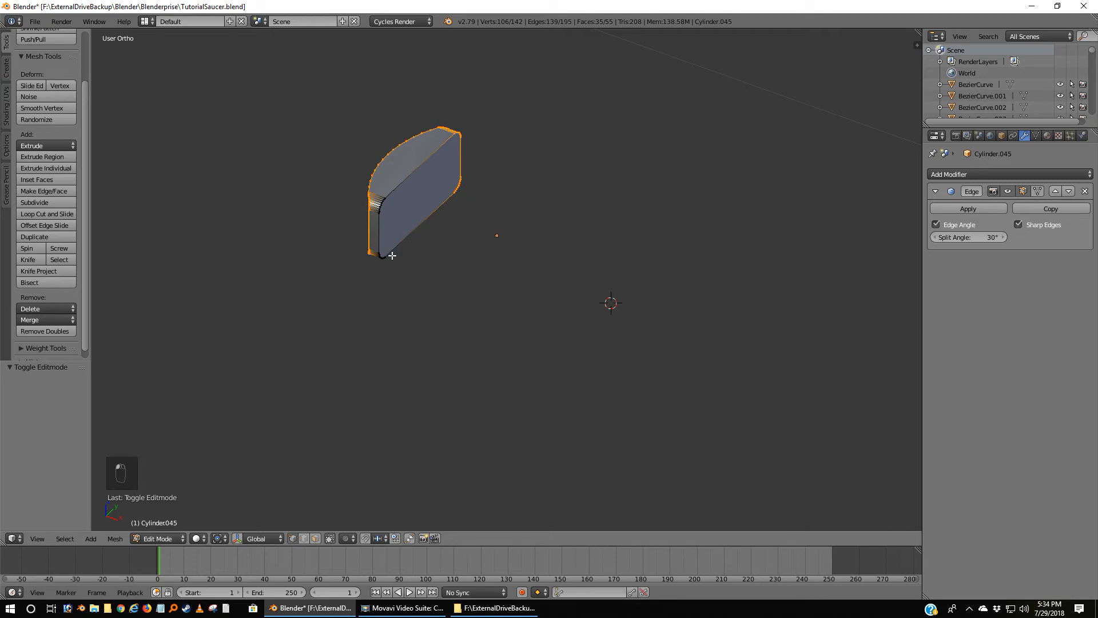
key("z")
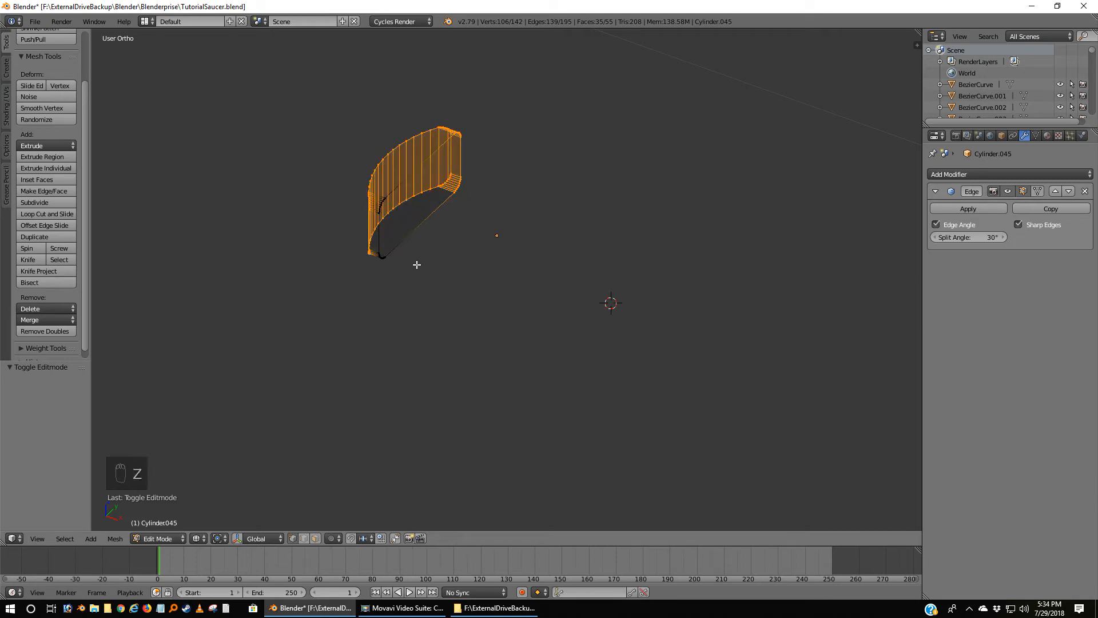
key("a")
scroll(417, 260, "up", 3)
middle_click_drag(442, 291, 494, 286)
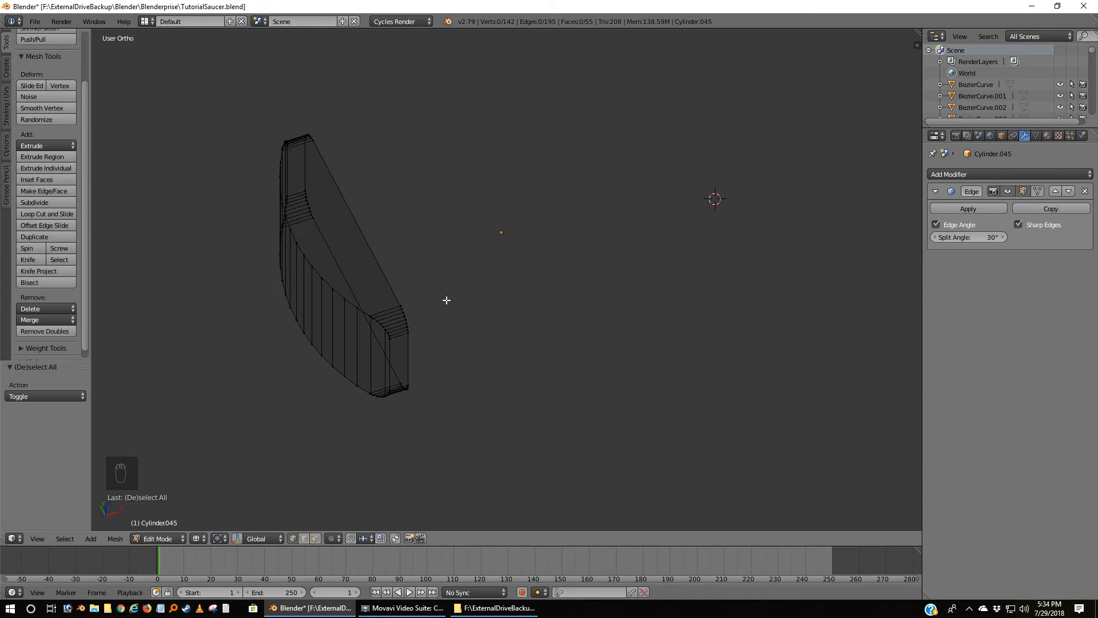
Select the large flat inner face of the cut-out block and delete its vertices.
left_click(315, 539)
right_click(359, 259)
left_click(292, 538)
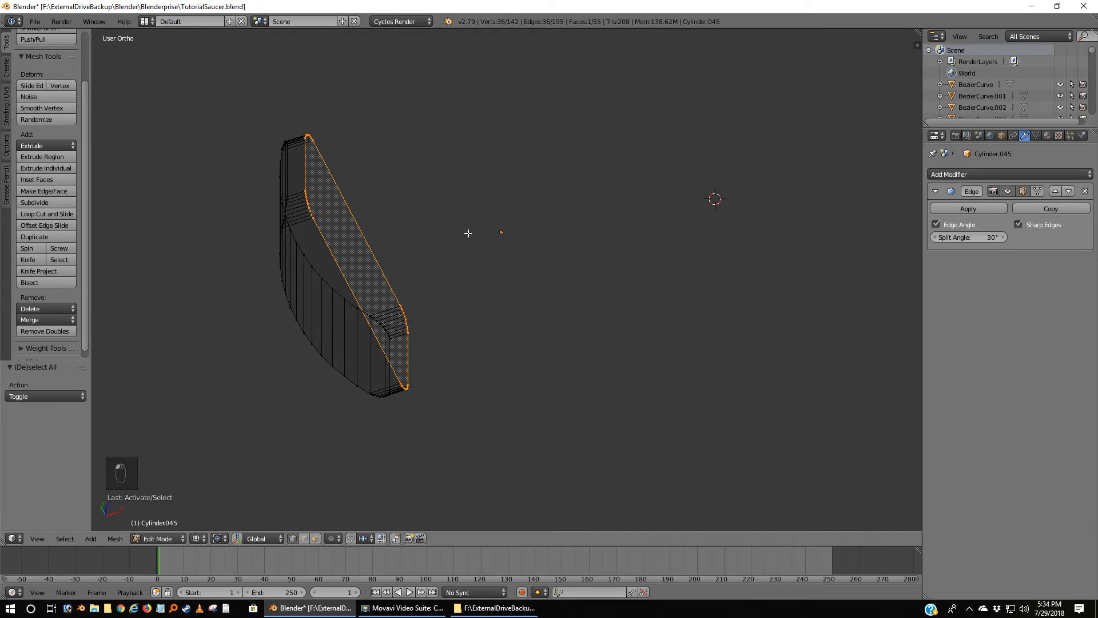
key("x")
left_click(509, 370)
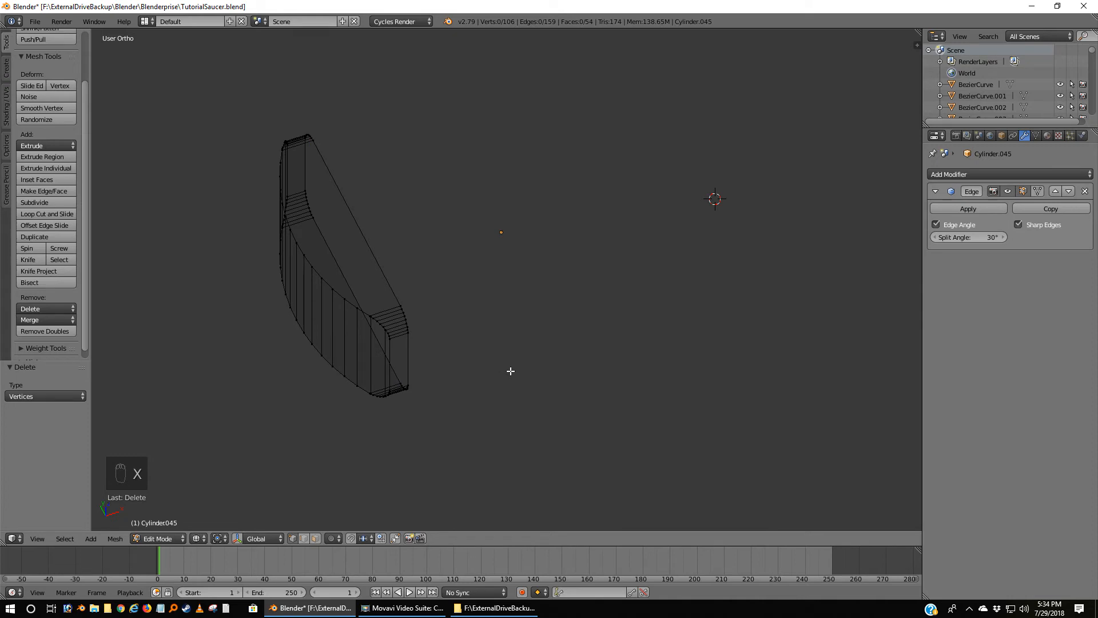
Select the remaining edge loop around the flat side and delete its vertices, leaving only the curved outer strip.
right_click(321, 144)
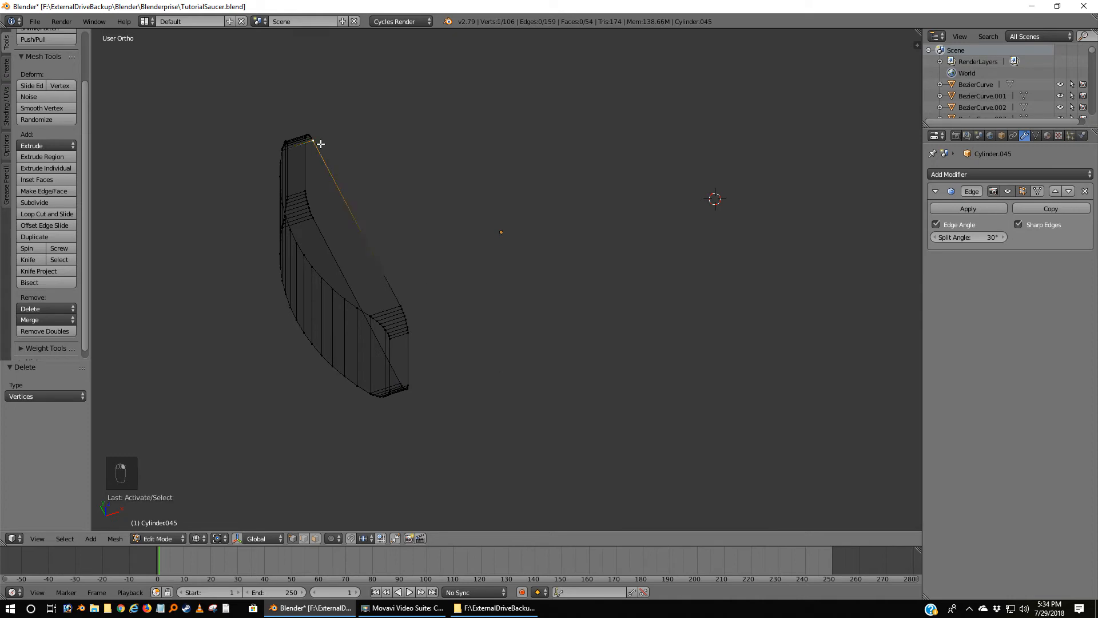
right_click(402, 298, "alt")
key("x")
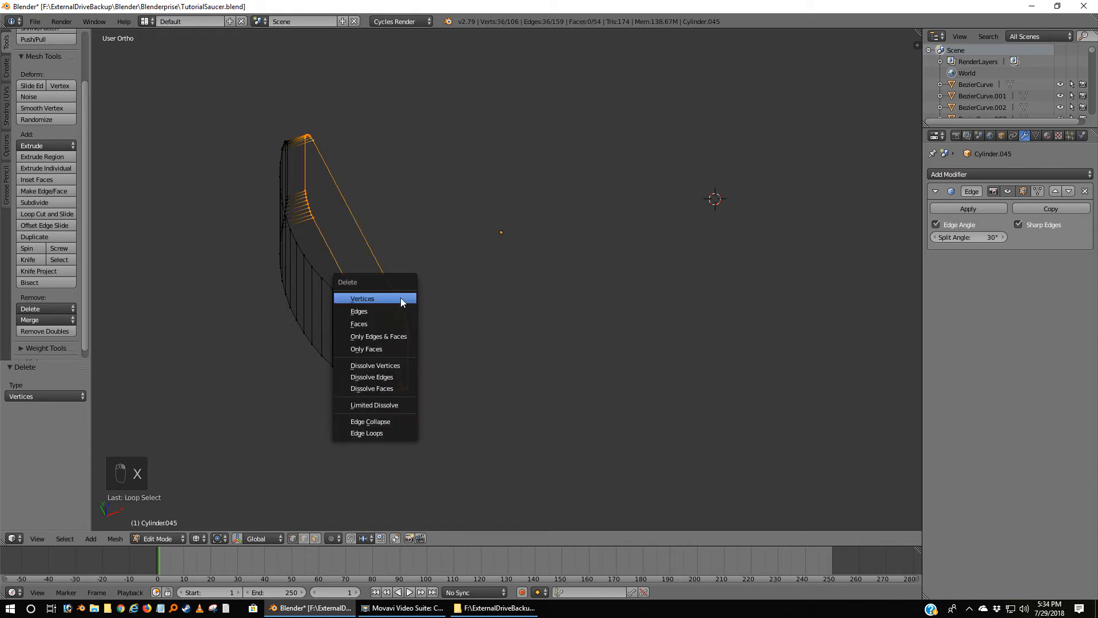
left_click(400, 298)
Remove doubles on the whole curved strip and return to Object Mode.
key("a")
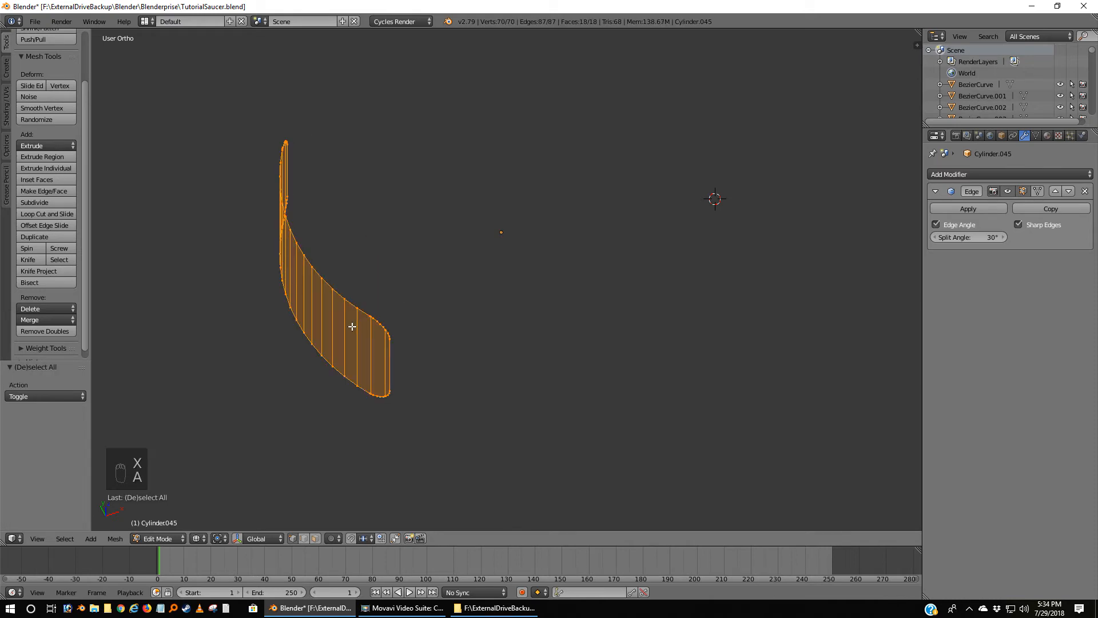
left_click(35, 331)
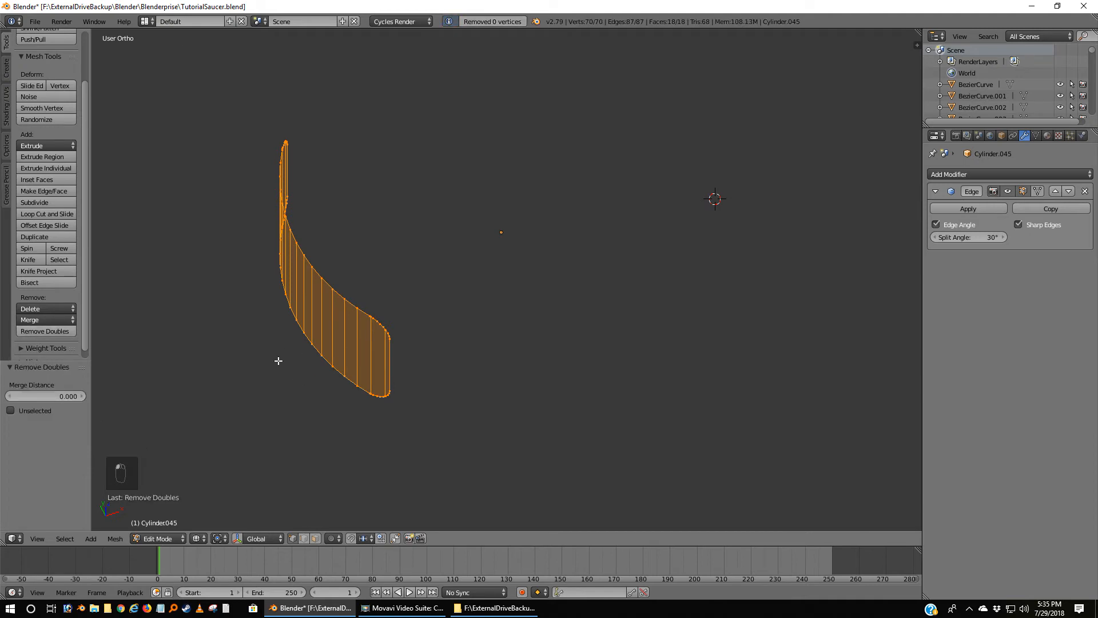
key("Tab")
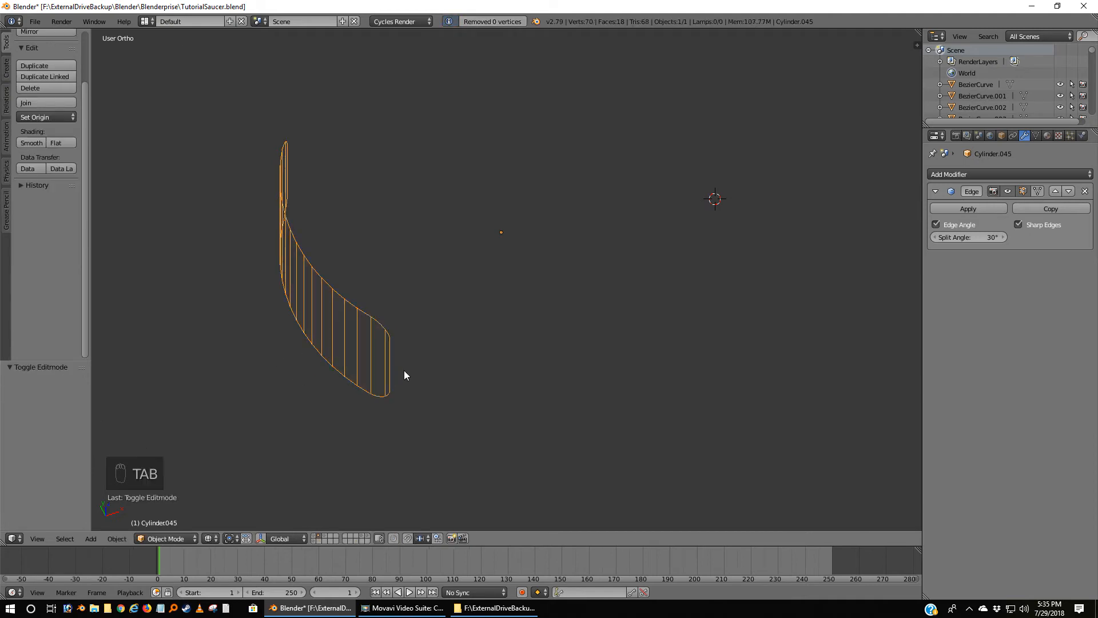
Replace the curved strip's HullGray material with the existing Glass material.
middle_click_drag(307, 365, 286, 386)
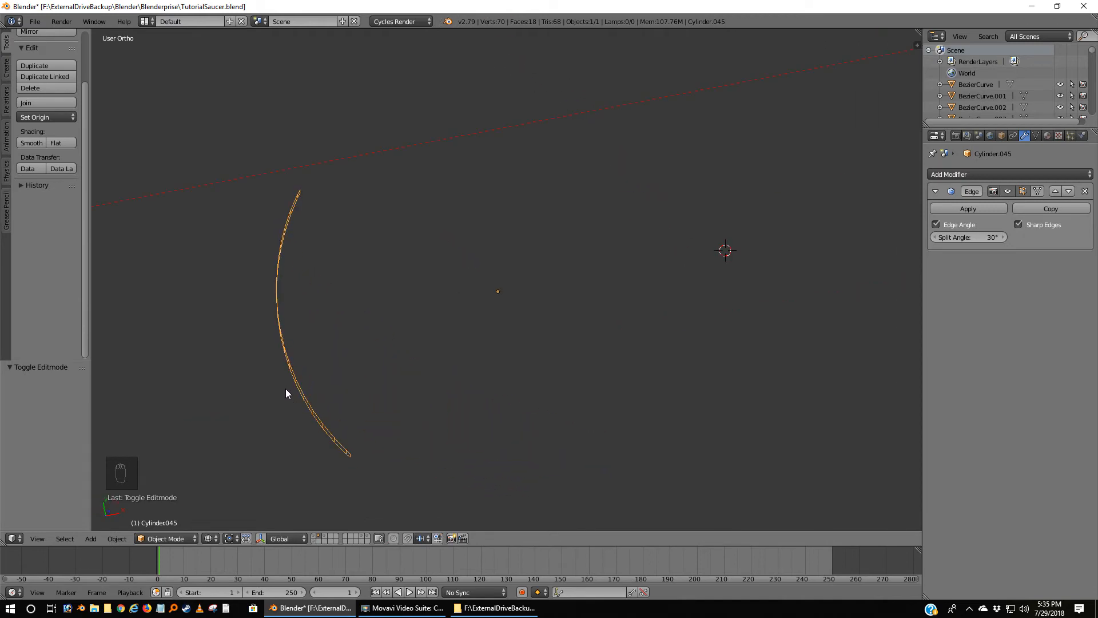
key("KP_1")
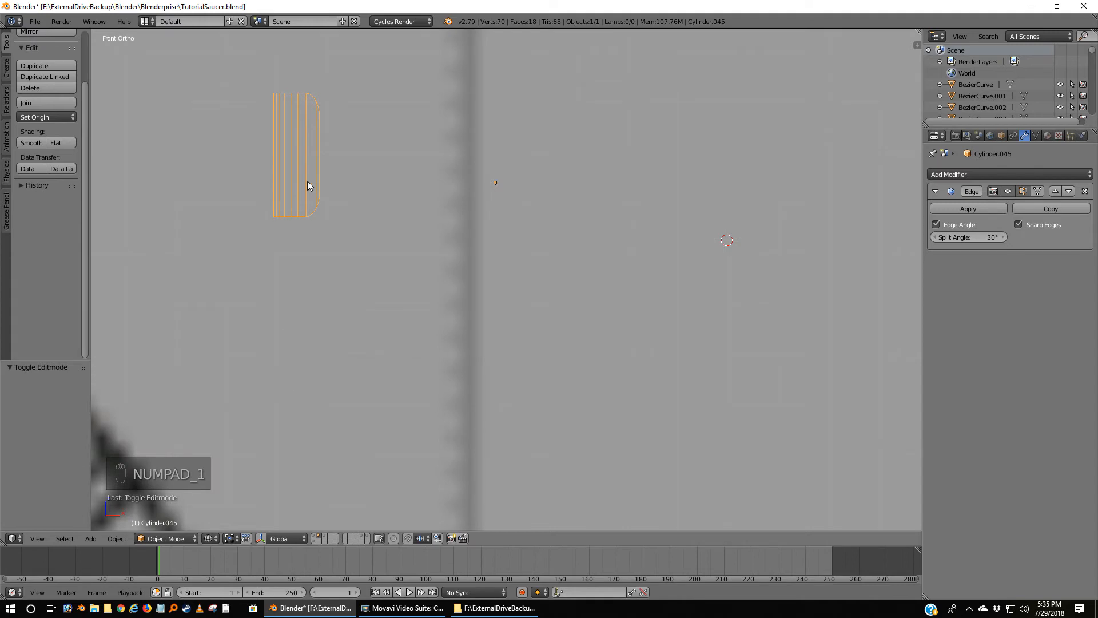
left_click(1047, 135)
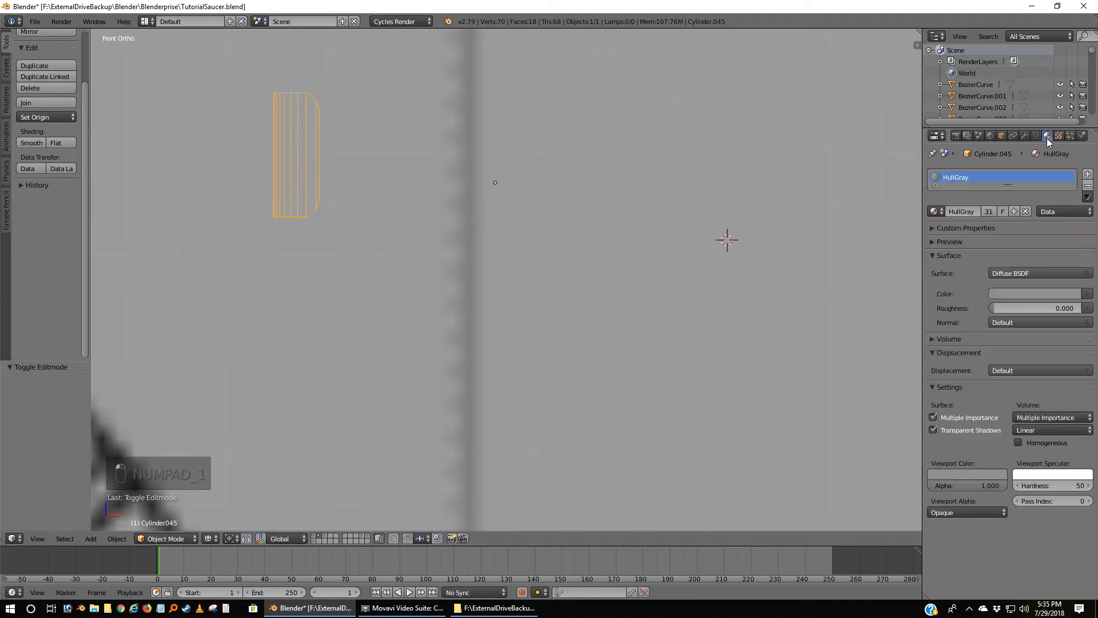
left_click(1088, 185)
left_click(935, 212)
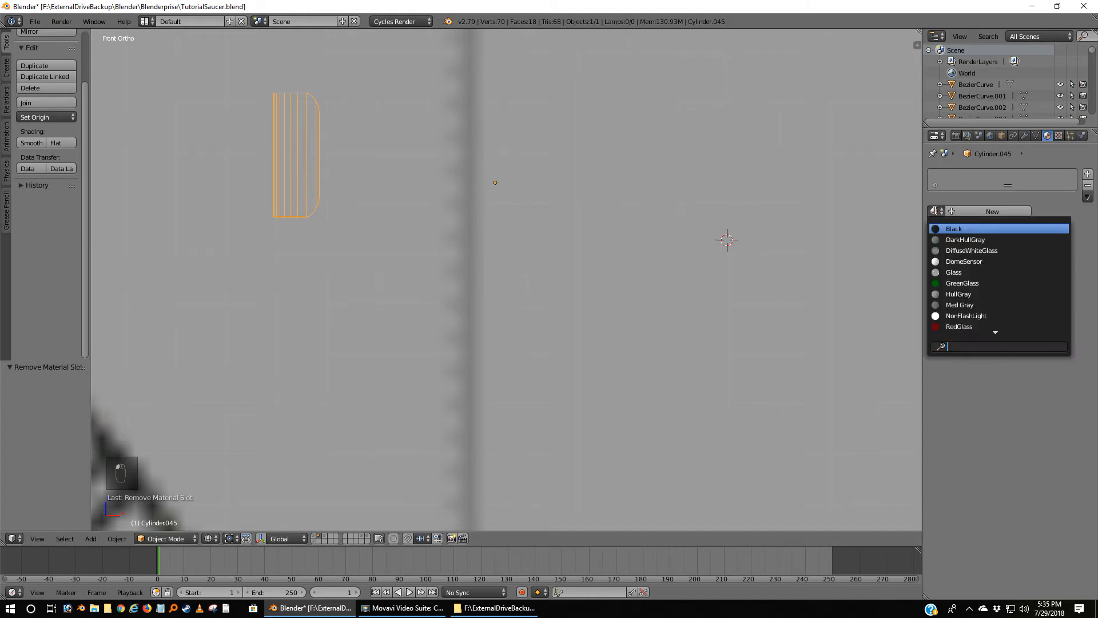
left_click(956, 272)
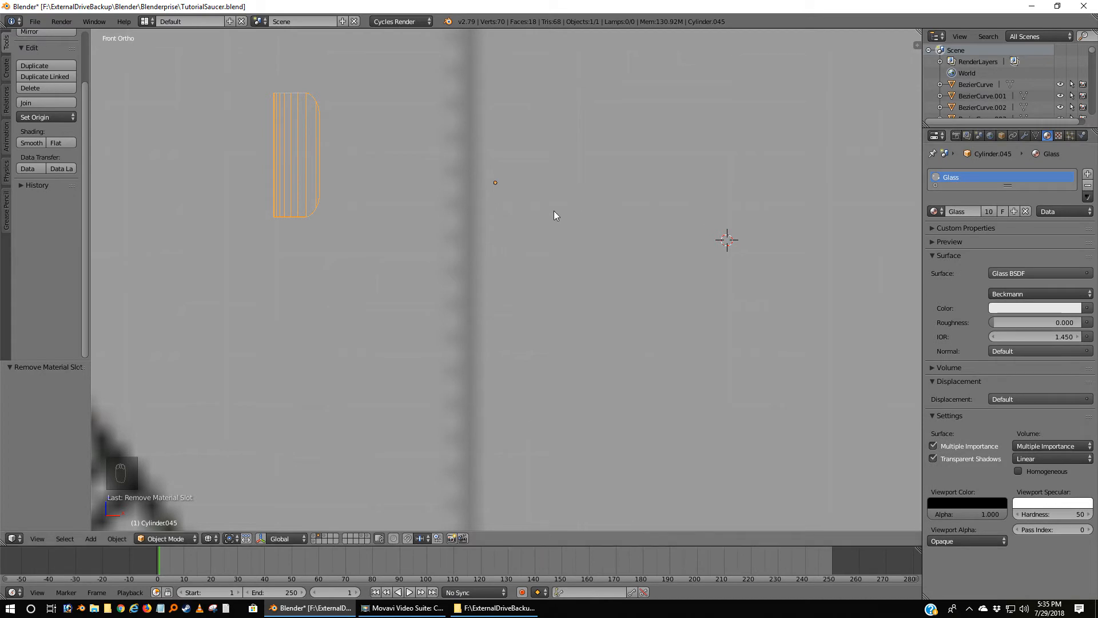
Add a Solidify modifier to the curved glass strip and apply it.
left_click(1025, 136)
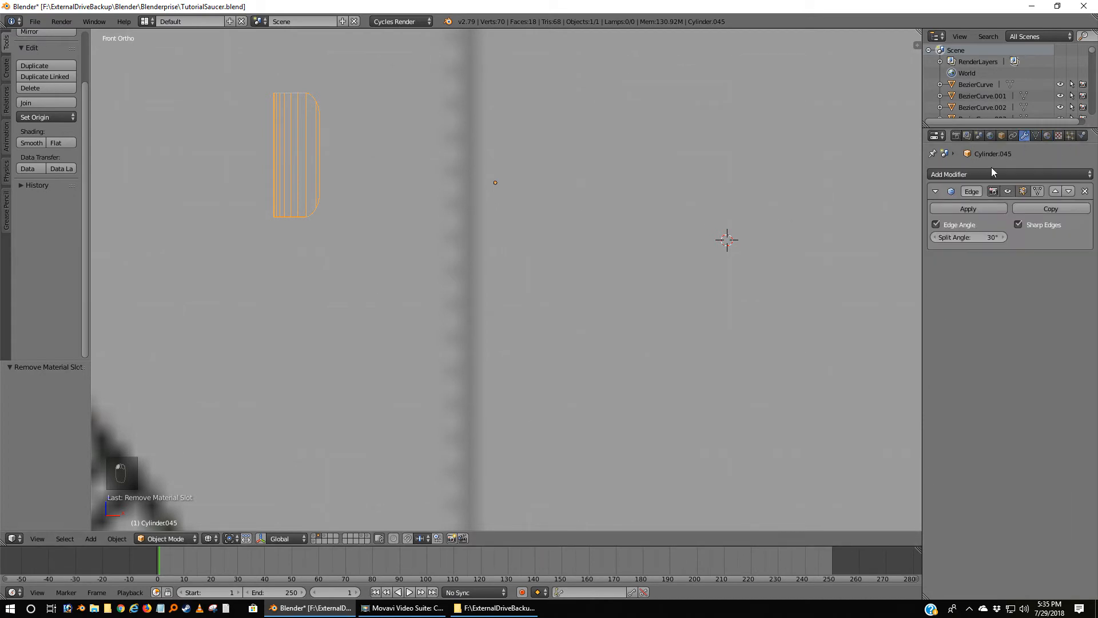
left_click(966, 175)
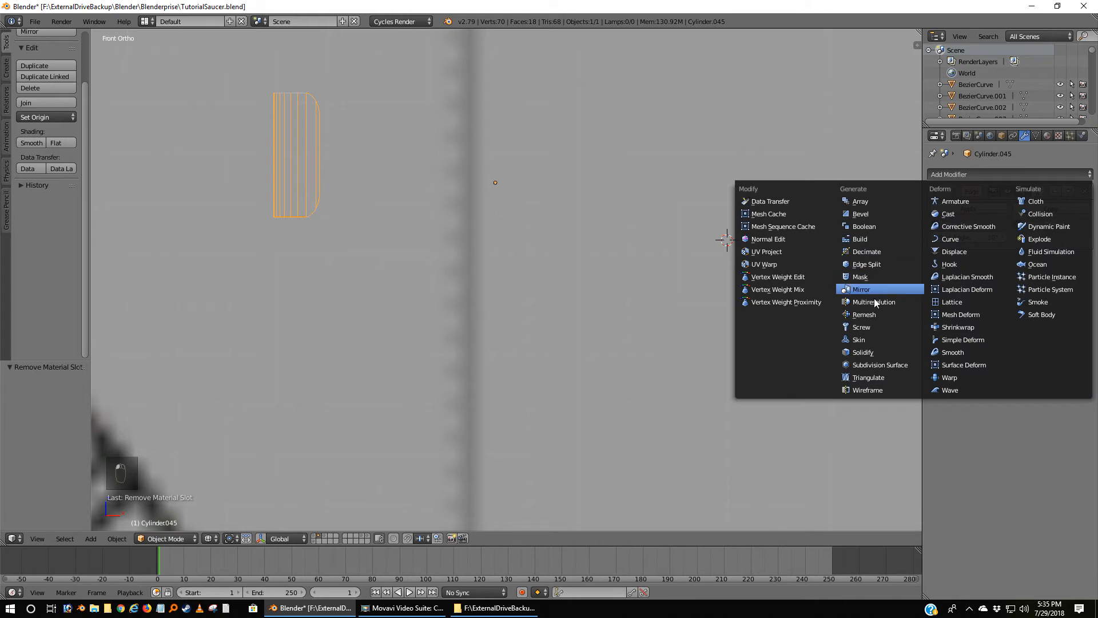
left_click(869, 352)
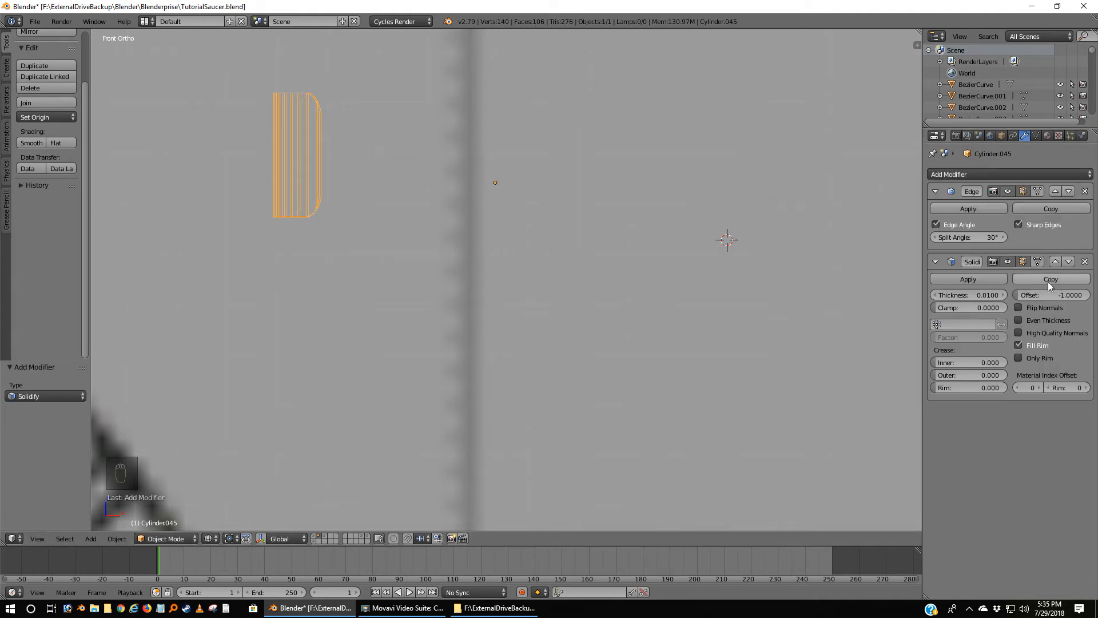
left_click(967, 279)
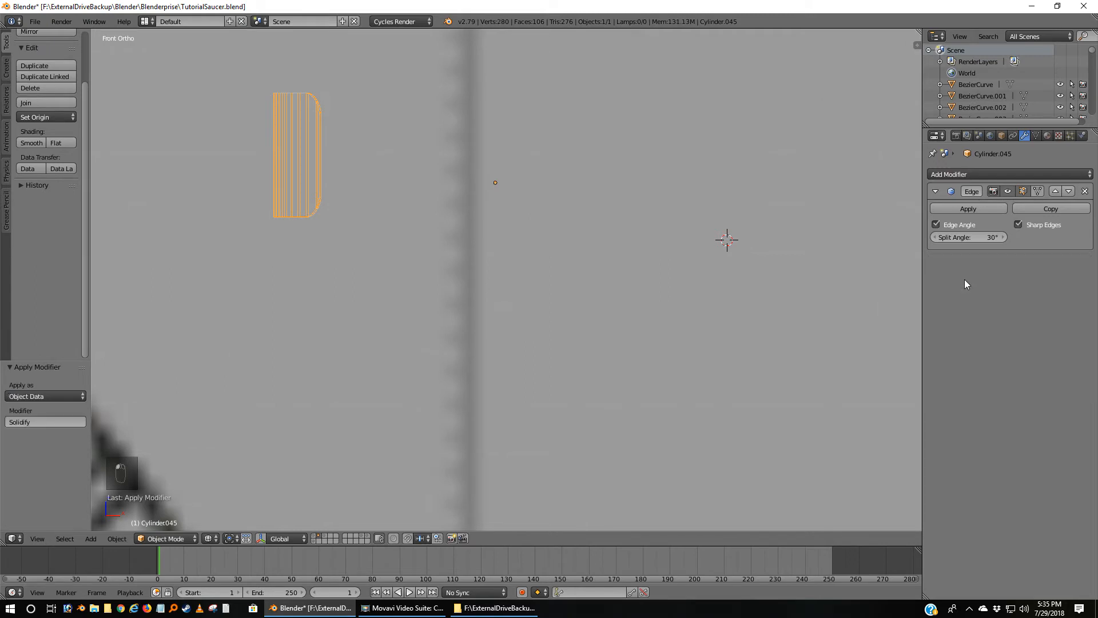
Display the curved glass strip as a solid and apply smooth shading to it.
middle_click_drag(389, 232, 445, 273)
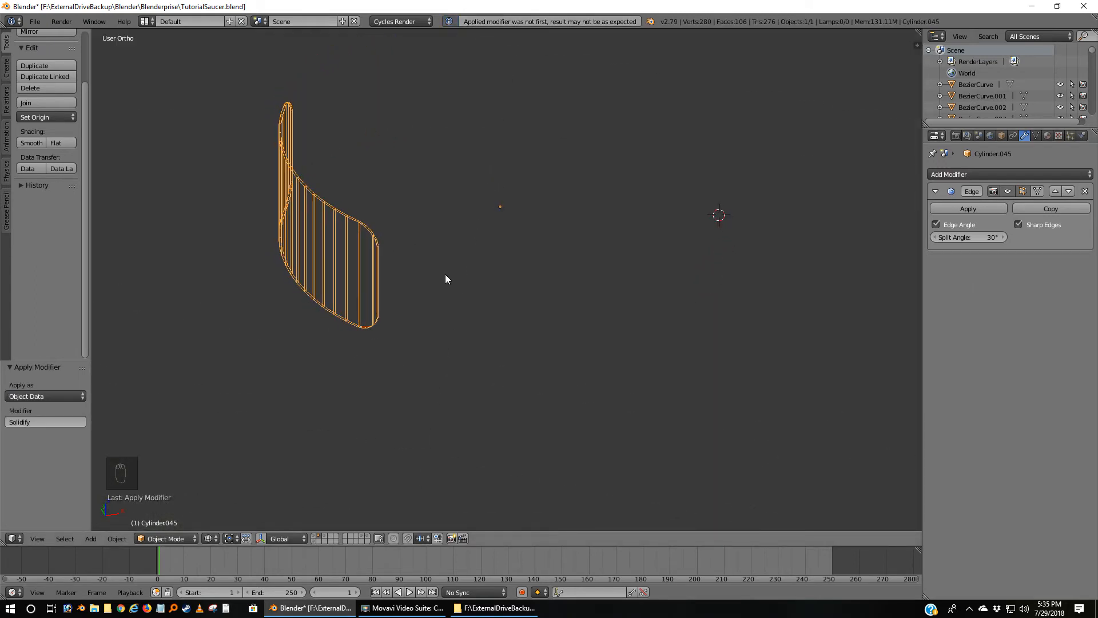
key("z")
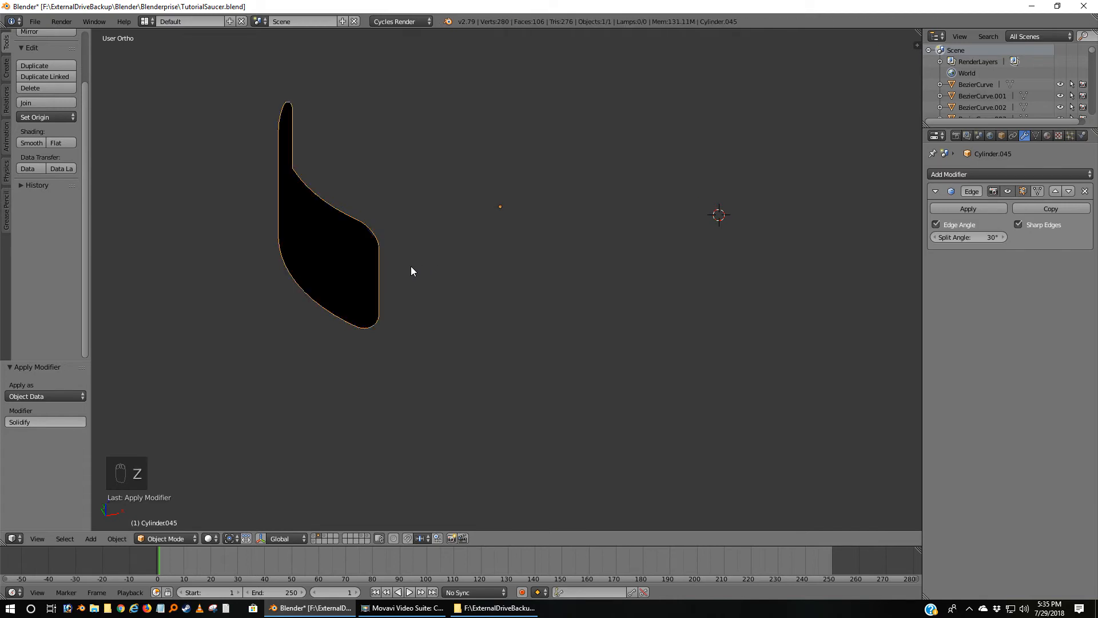
mouse_move(397, 289)
middle_mouse_down()
mouse_move(434, 253)
mouse_move(418, 239)
mouse_move(449, 246)
middle_mouse_up()
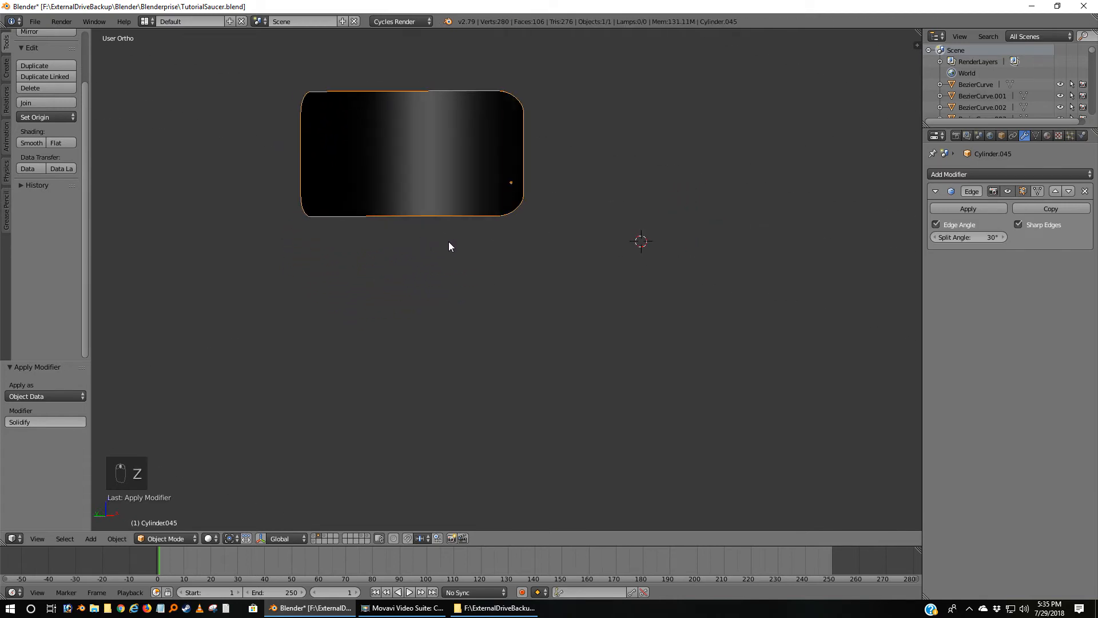
left_click(31, 143)
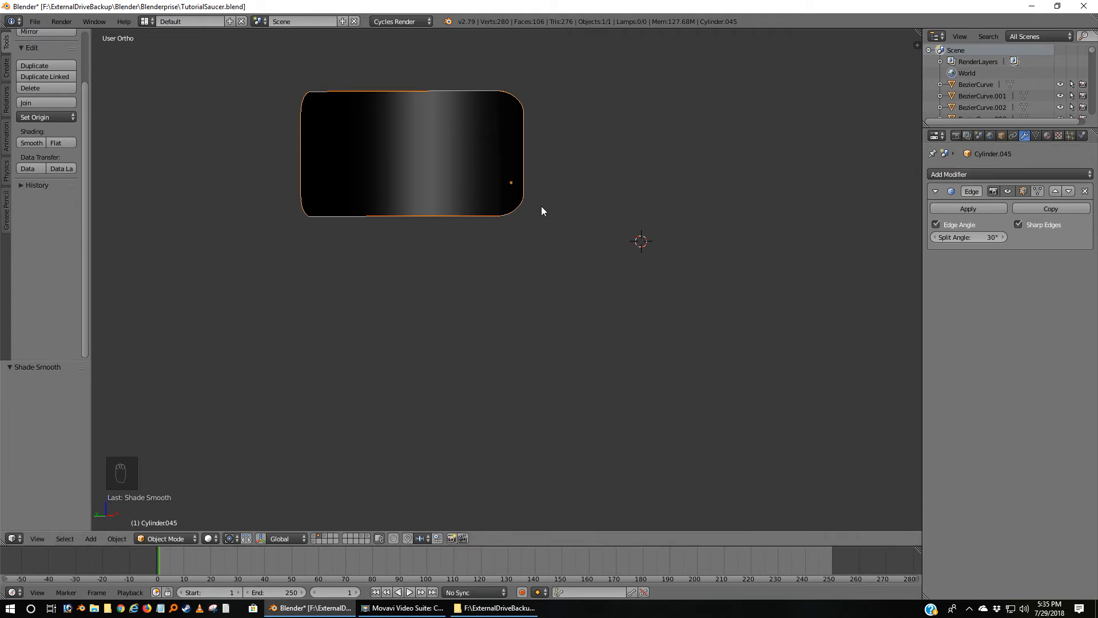
Show the third layer and open the main cylinder's mesh for editing in solid view with nothing selected.
left_click(327, 536)
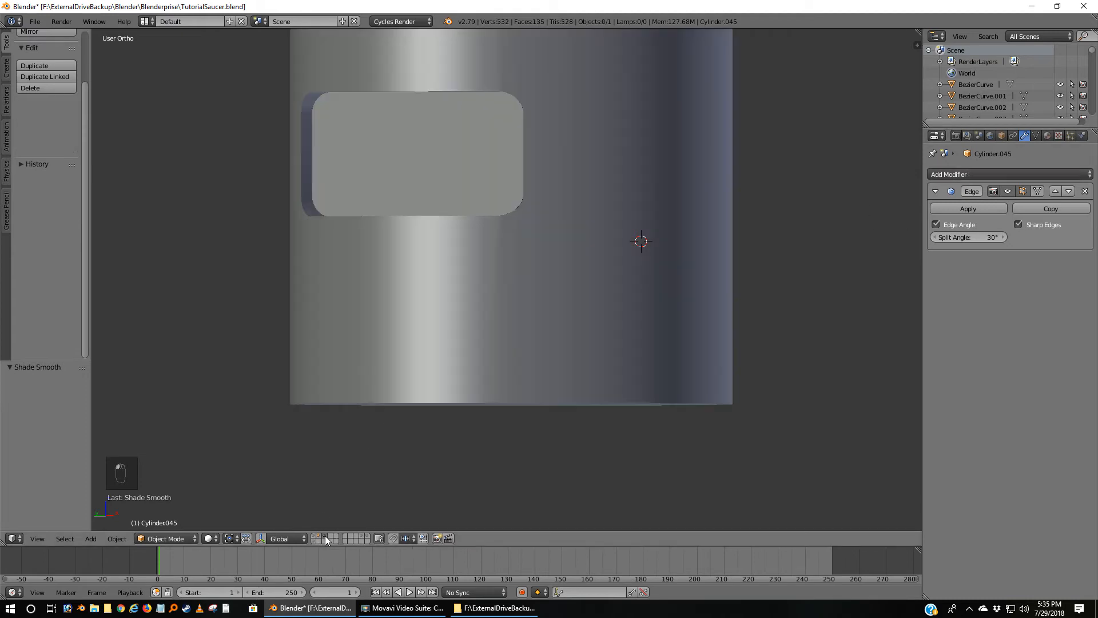
right_click(633, 167)
middle_click_drag(647, 170, 542, 247)
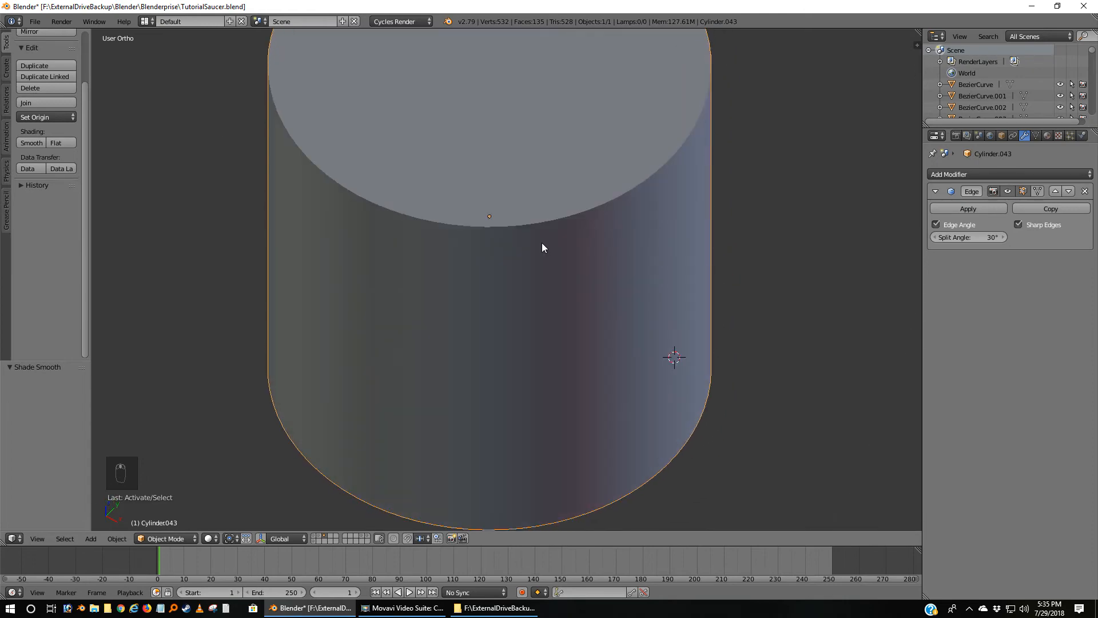
key("Tab")
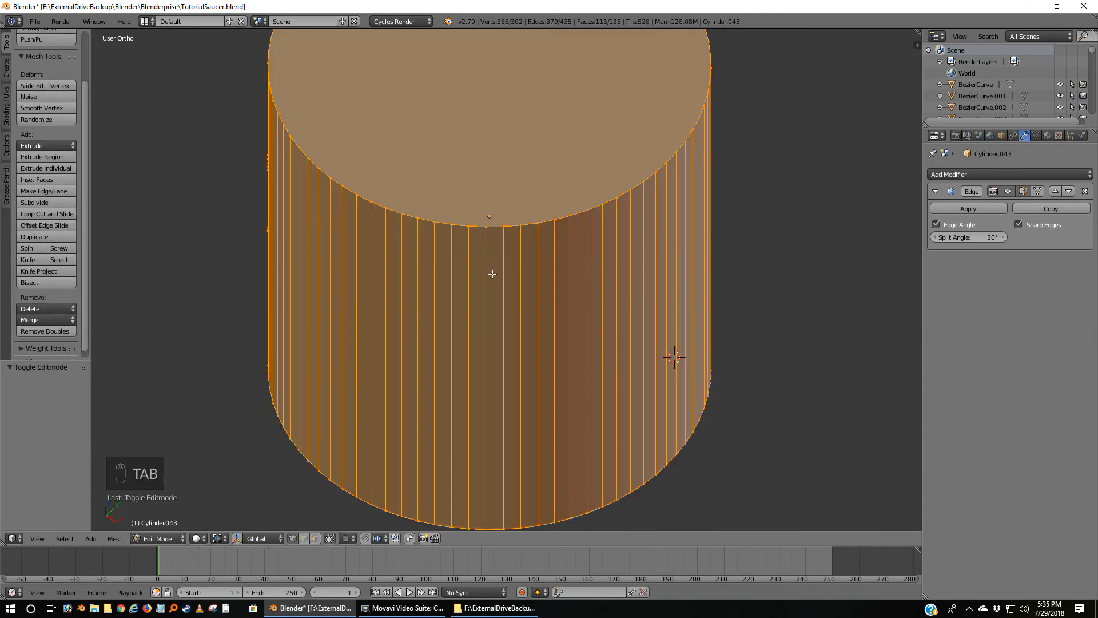
key("z")
middle_click_drag(468, 284, 601, 258)
key("z")
key("z")
key("a")
key("z")
Remove doubles across the entire main cylinder mesh and switch it to wireframe display.
mouse_move(543, 284)
middle_mouse_down()
mouse_move(578, 221)
mouse_move(498, 208)
middle_mouse_up()
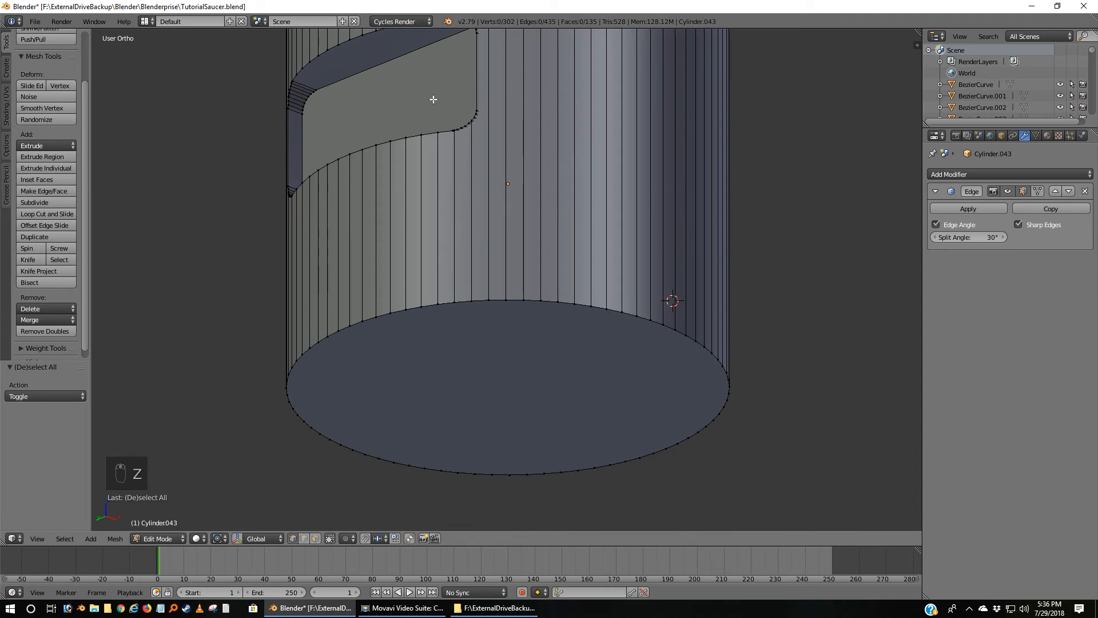
middle_click_drag(454, 87, 448, 147)
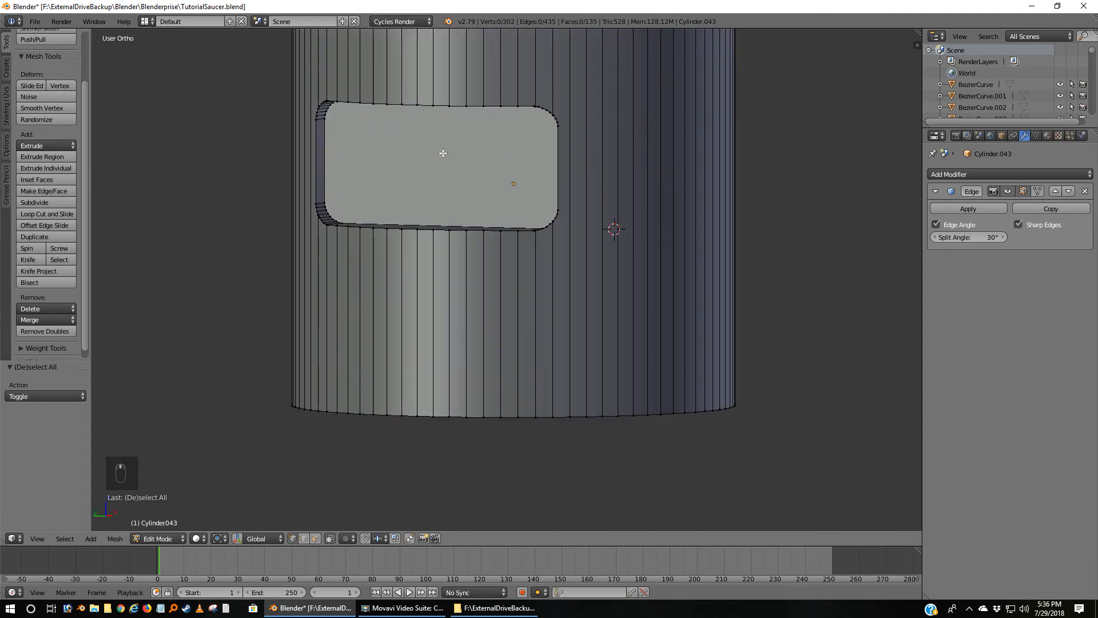
middle_click_drag(512, 248, 292, 244)
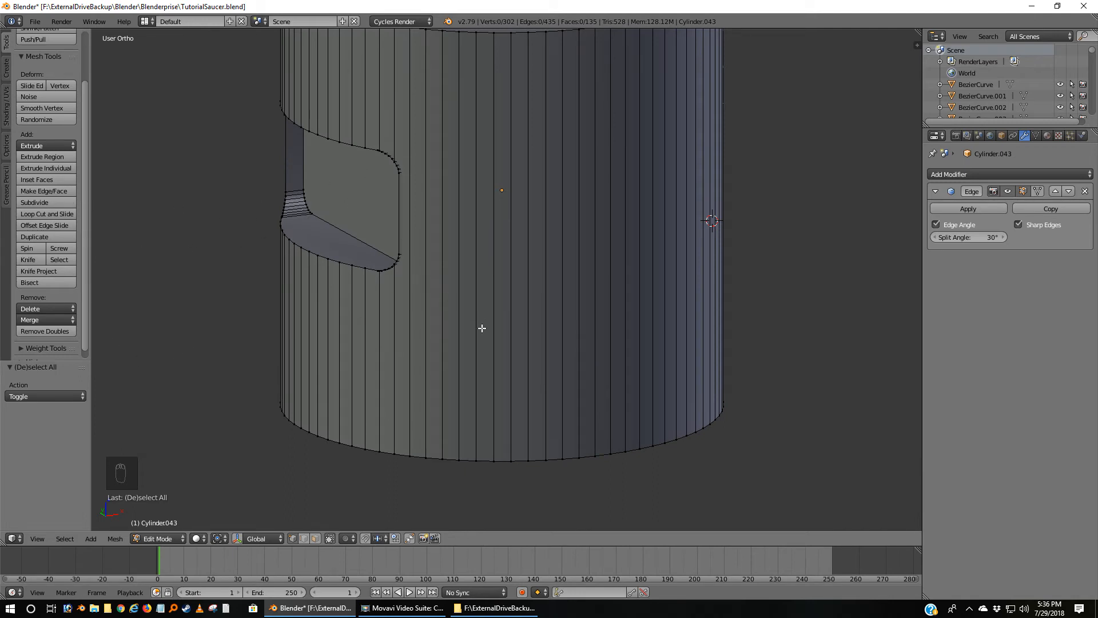
key("a")
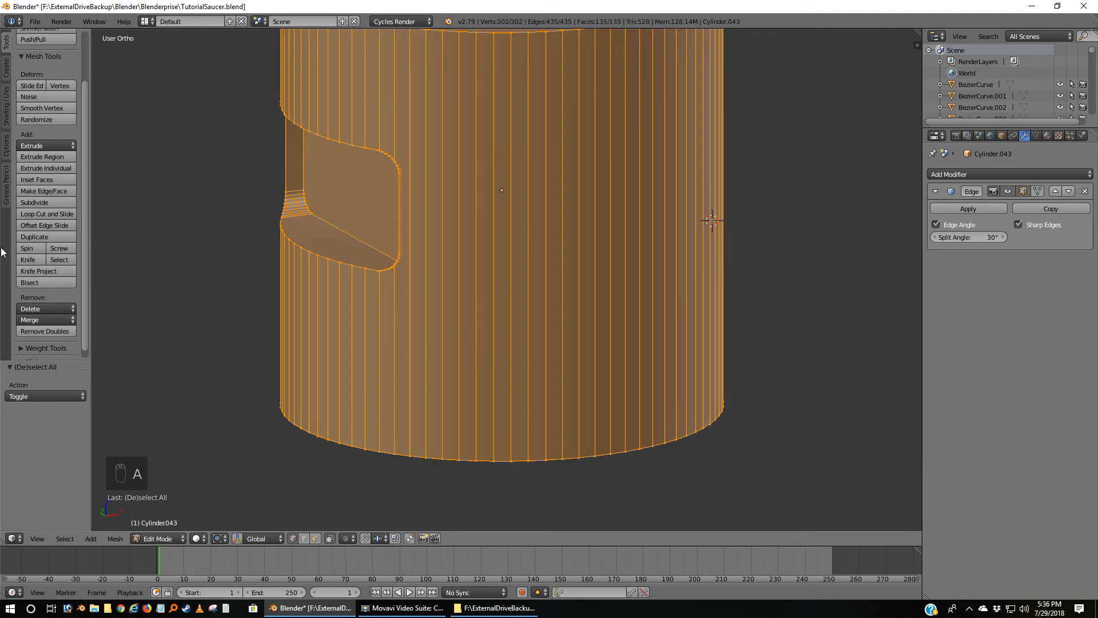
left_click(52, 331)
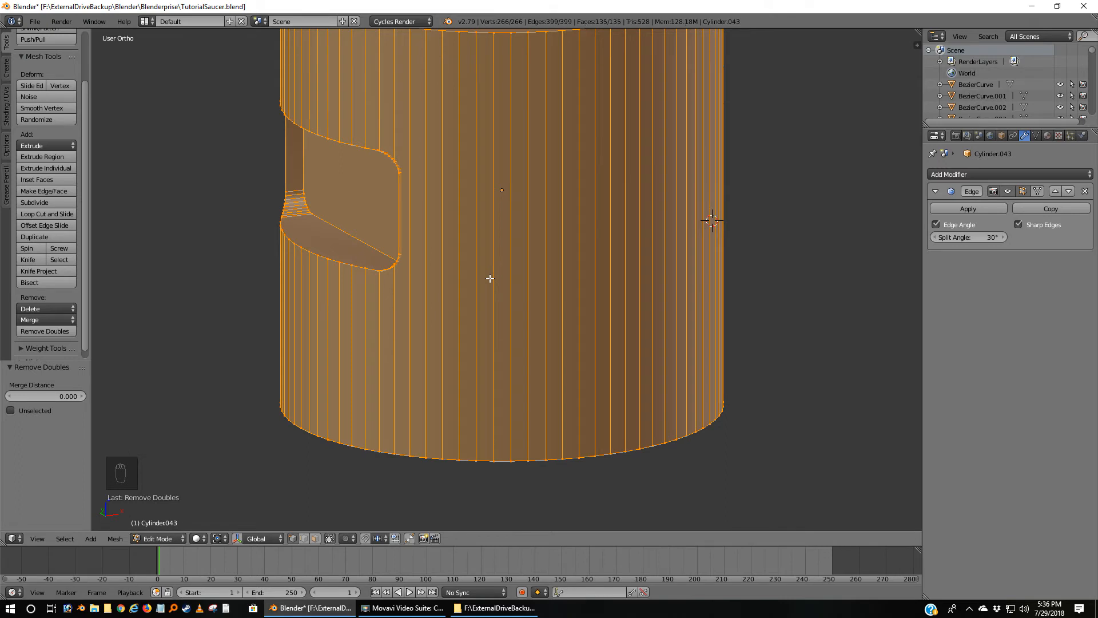
key("z")
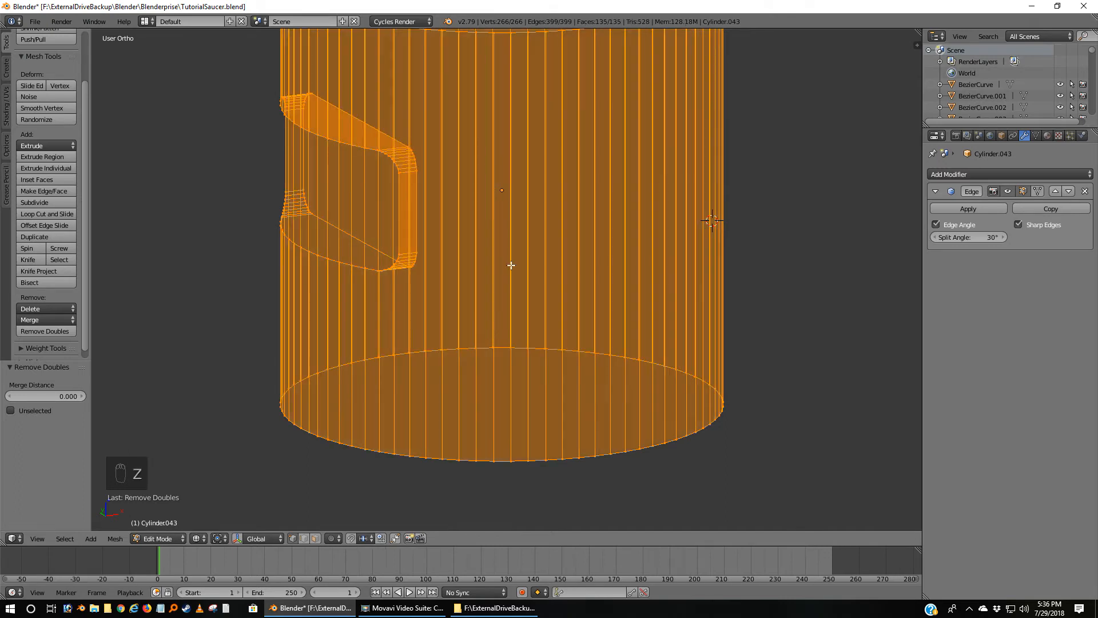
Delete the vertices of the flat back face inside the main cylinder's window recess.
key("a")
middle_click_drag(488, 267, 518, 271)
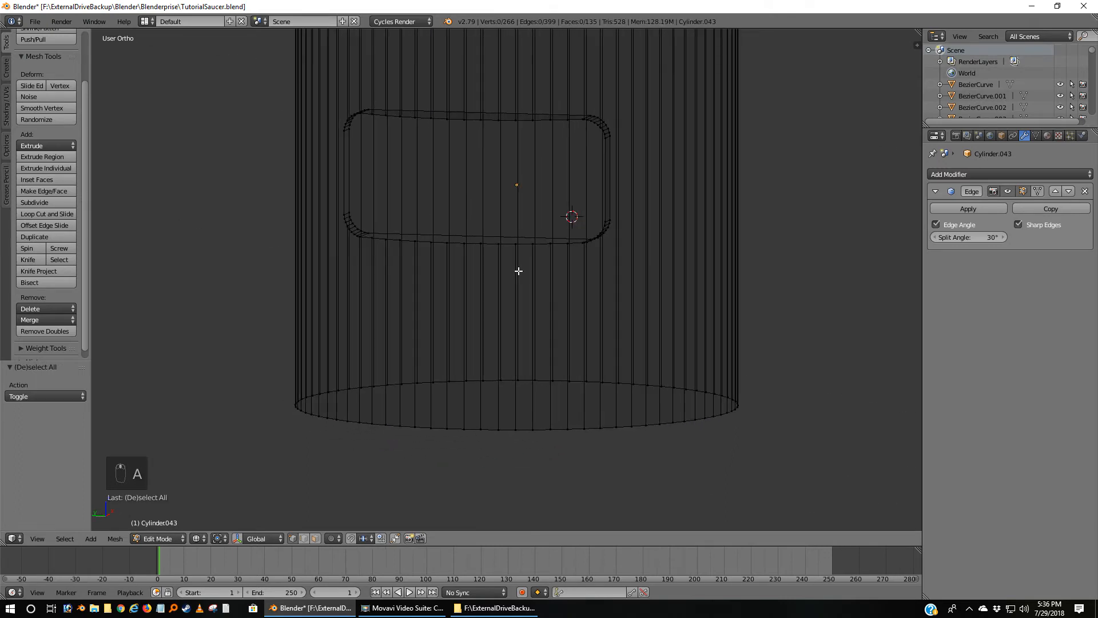
left_click(314, 538)
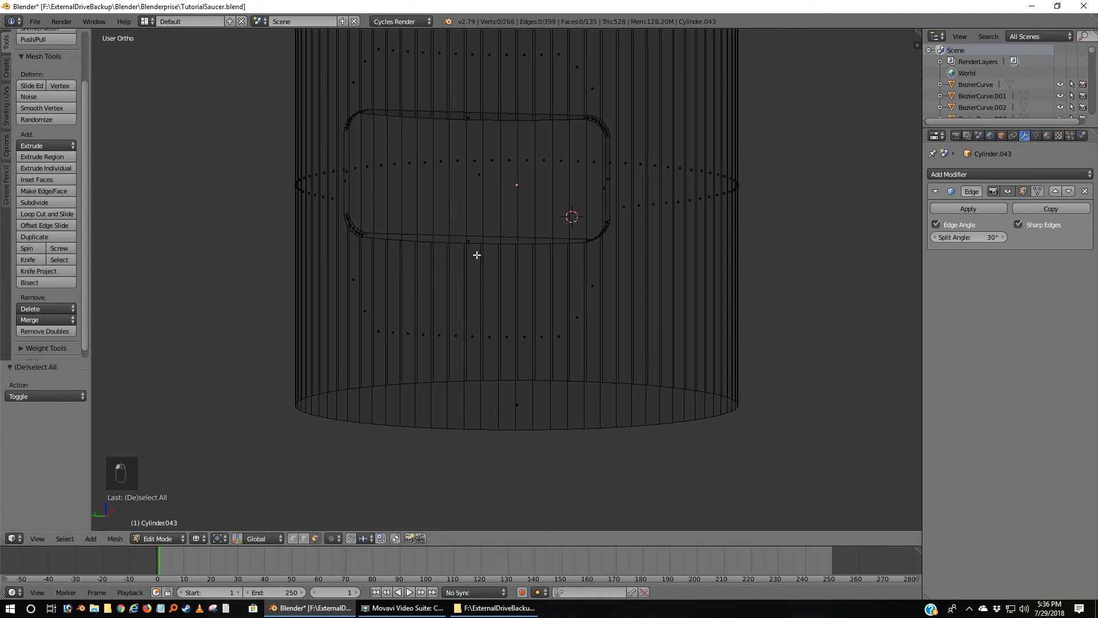
key("z")
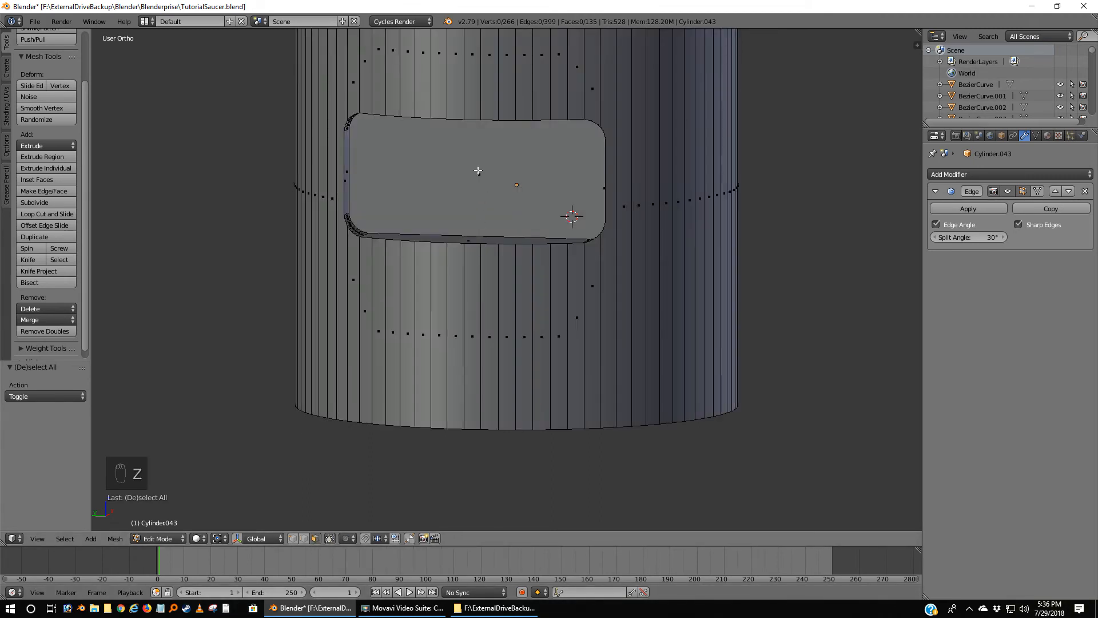
right_click(482, 175)
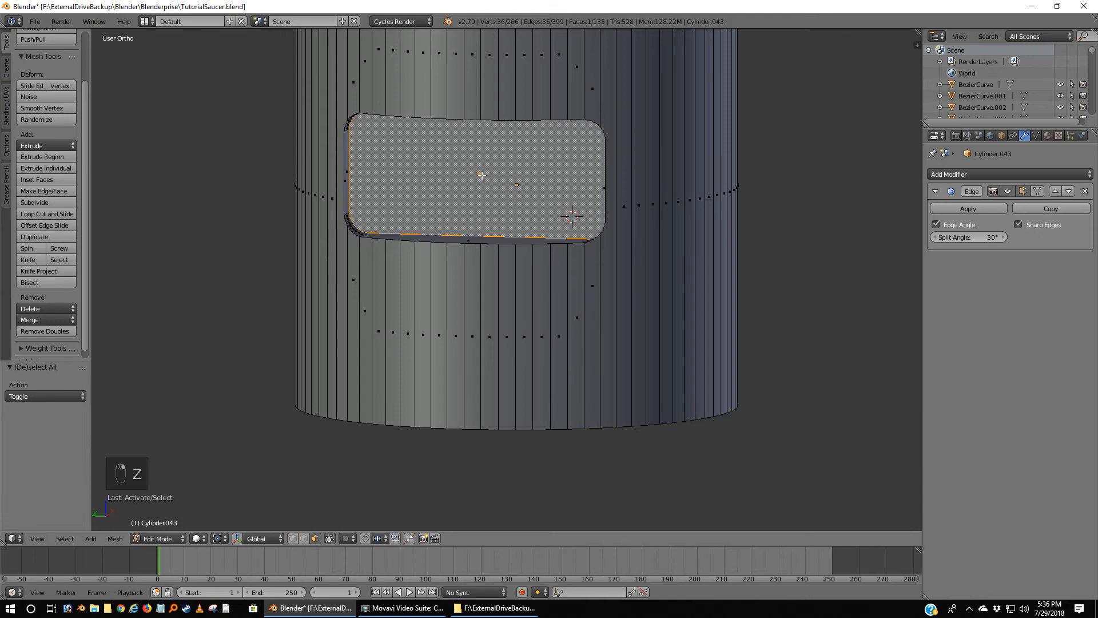
left_click(292, 538)
middle_click_drag(590, 314, 564, 299)
key("x")
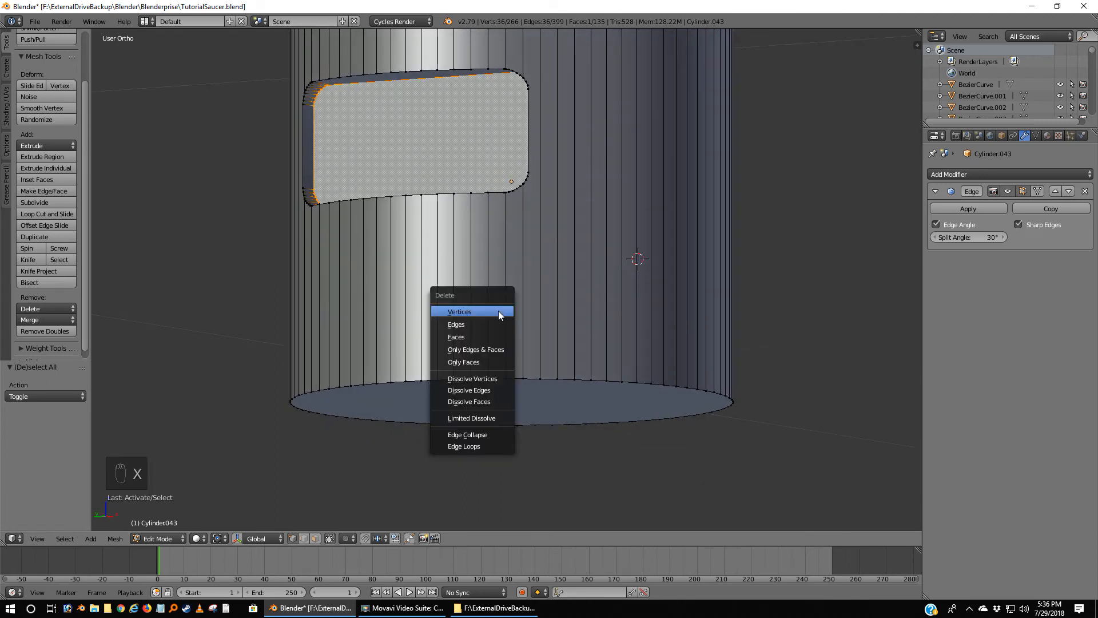
left_click(498, 311)
middle_click_drag(524, 299, 516, 356)
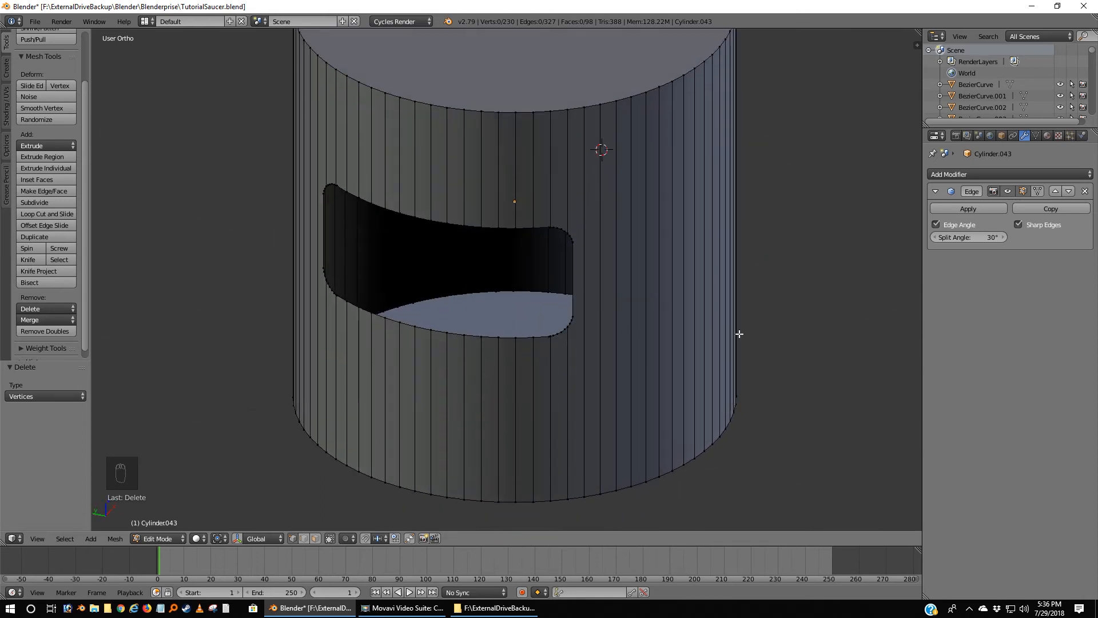
Add a Solidify modifier to the main cylinder, move it above Edge Split, and apply it in Object Mode.
left_click(990, 171)
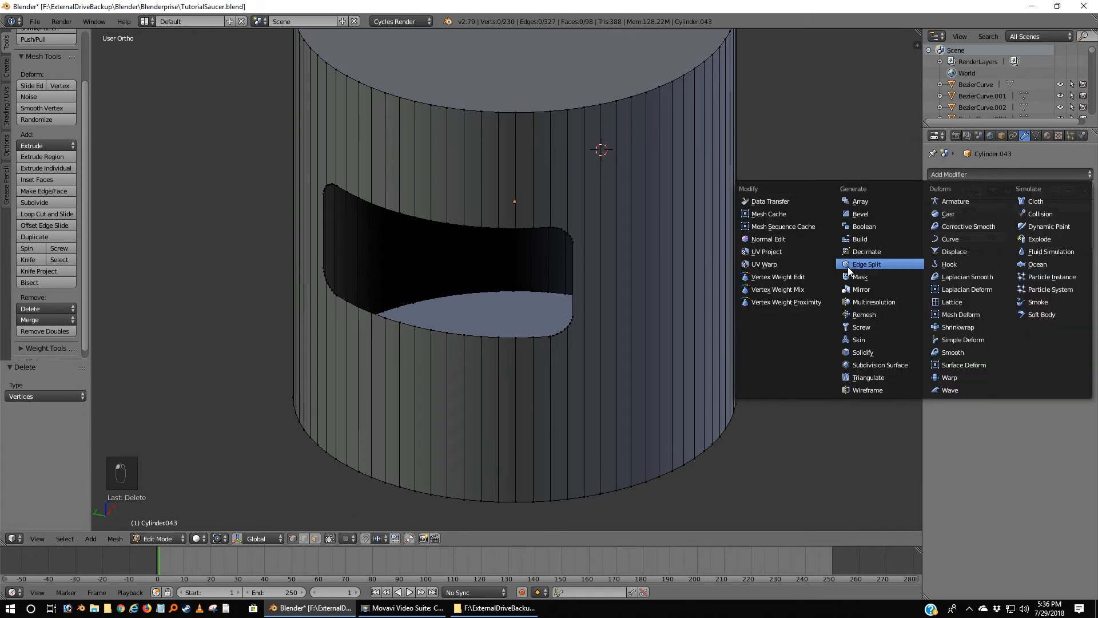
left_click(863, 352)
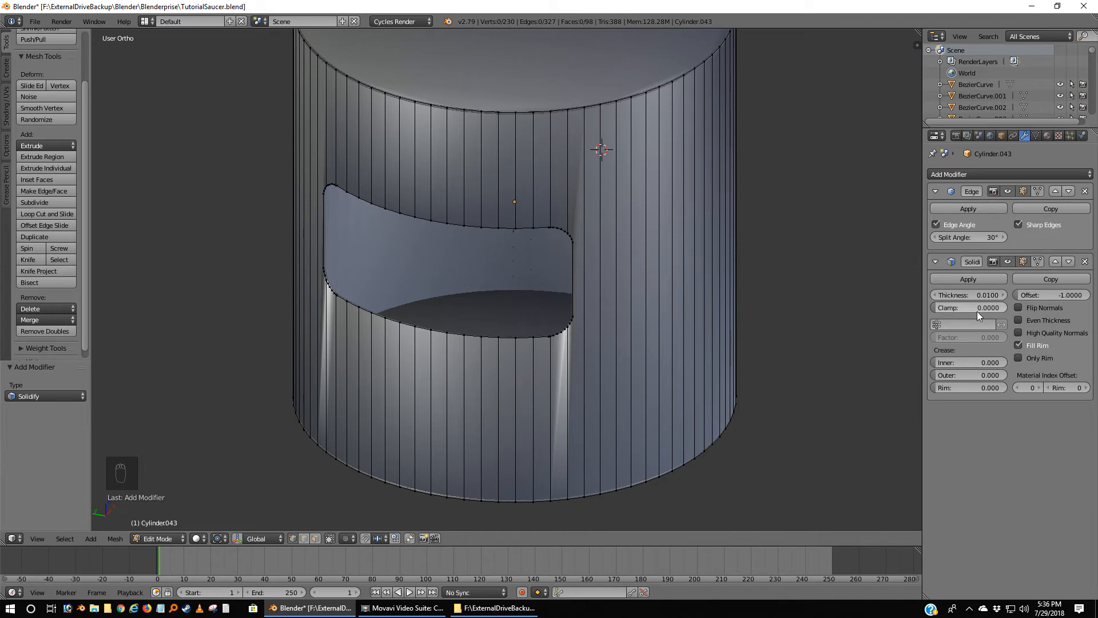
left_click(1055, 262)
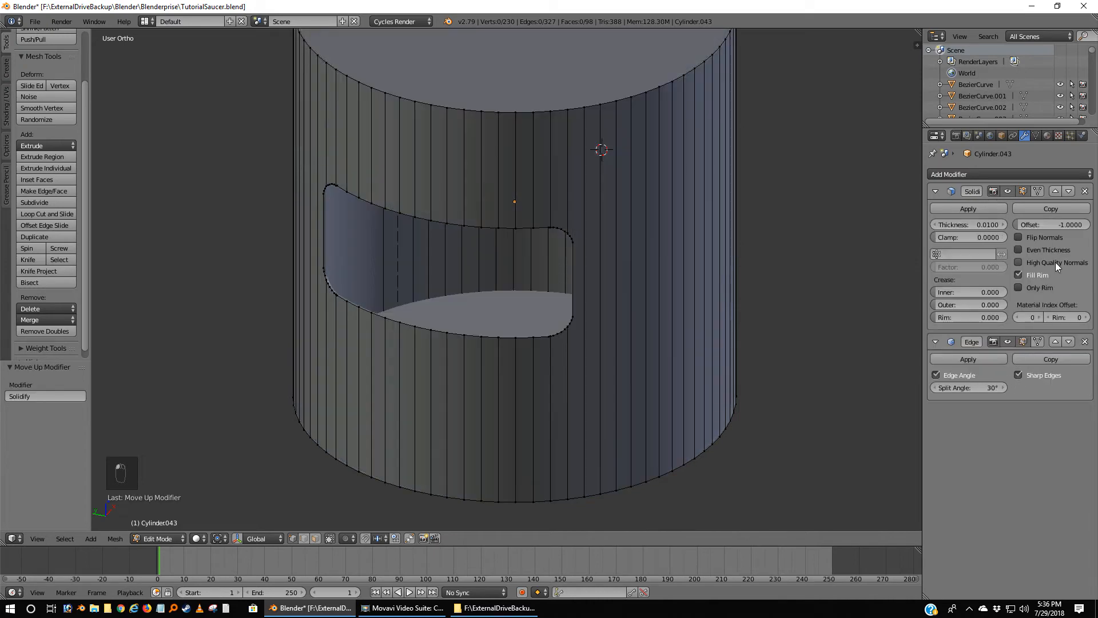
middle_click_drag(796, 282, 841, 250)
left_click(965, 208)
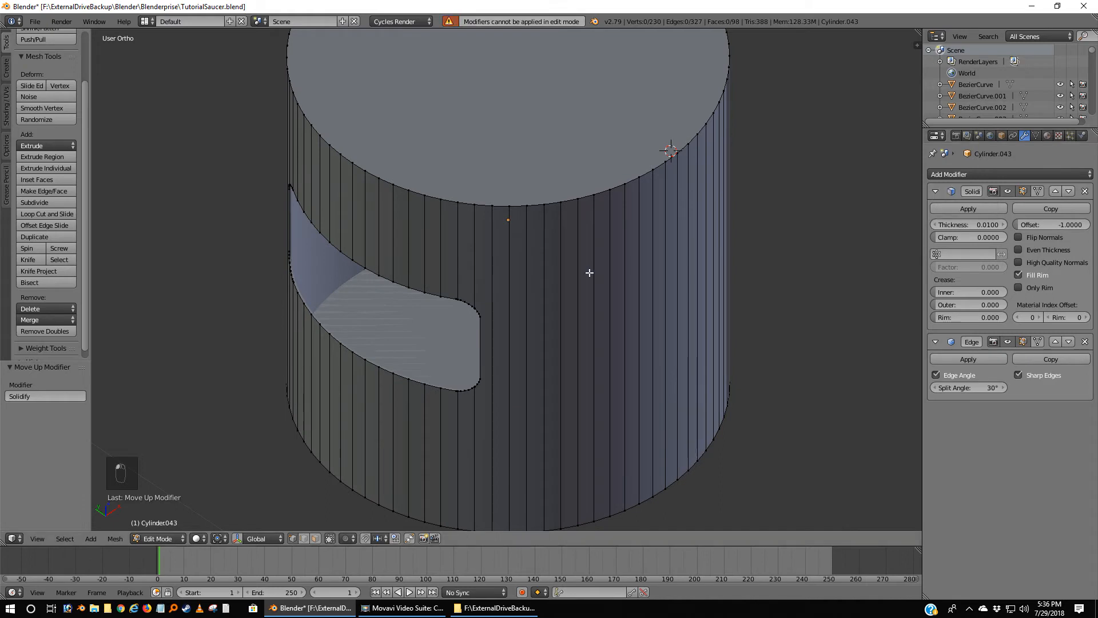
key("Tab")
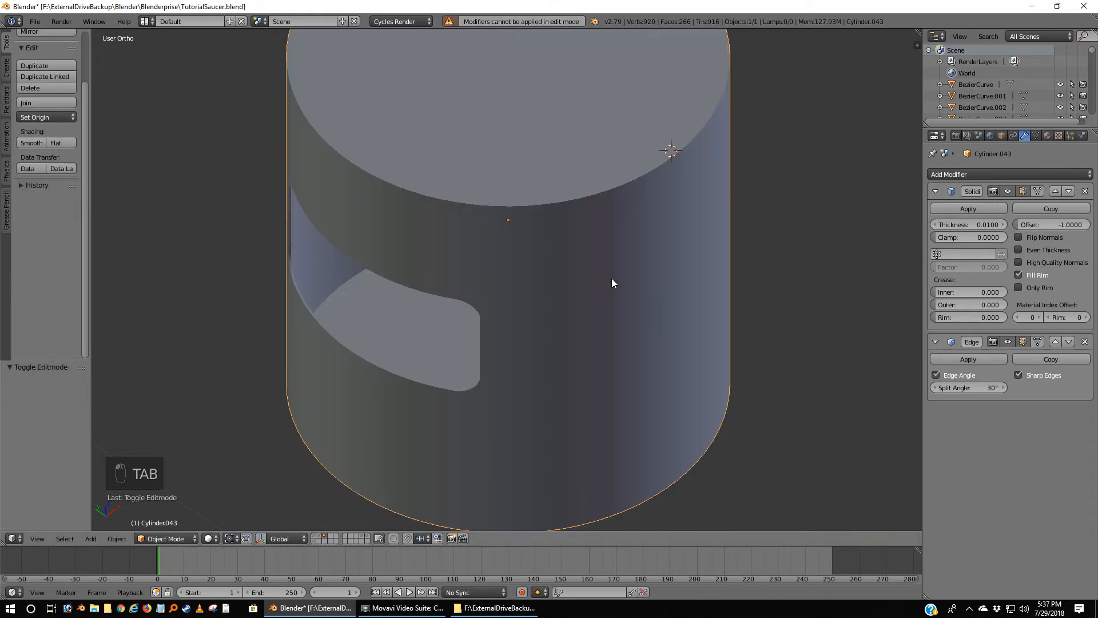
left_click(995, 208)
middle_click_drag(514, 351, 512, 298)
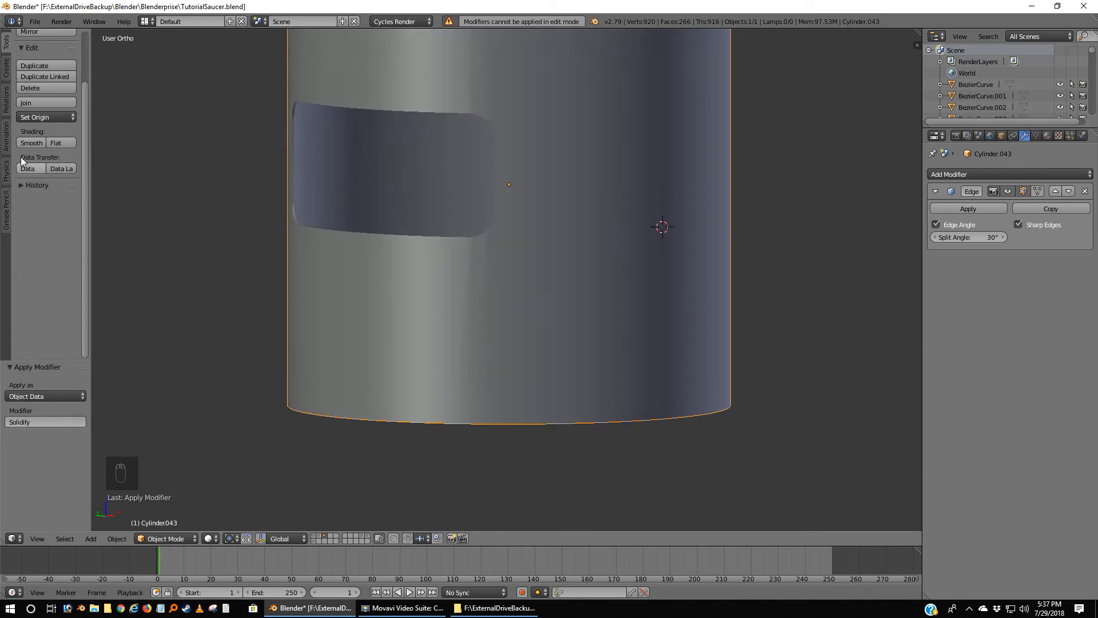
Apply smooth shading to the main cylinder and inspect its thickened mesh in wireframe.
left_click(31, 143)
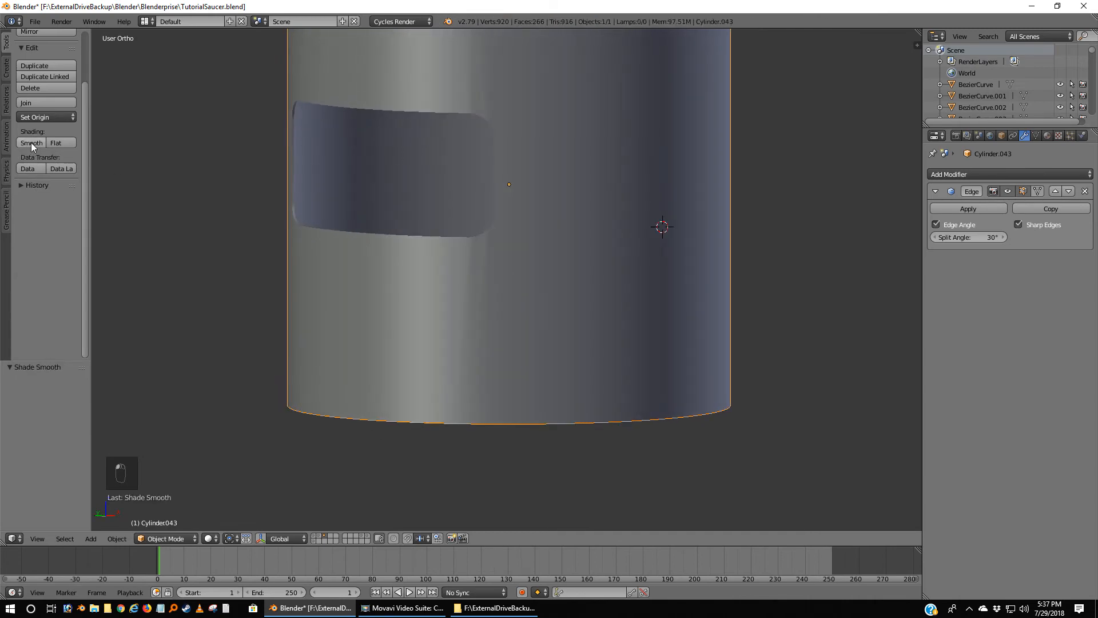
middle_click_drag(333, 217, 327, 220)
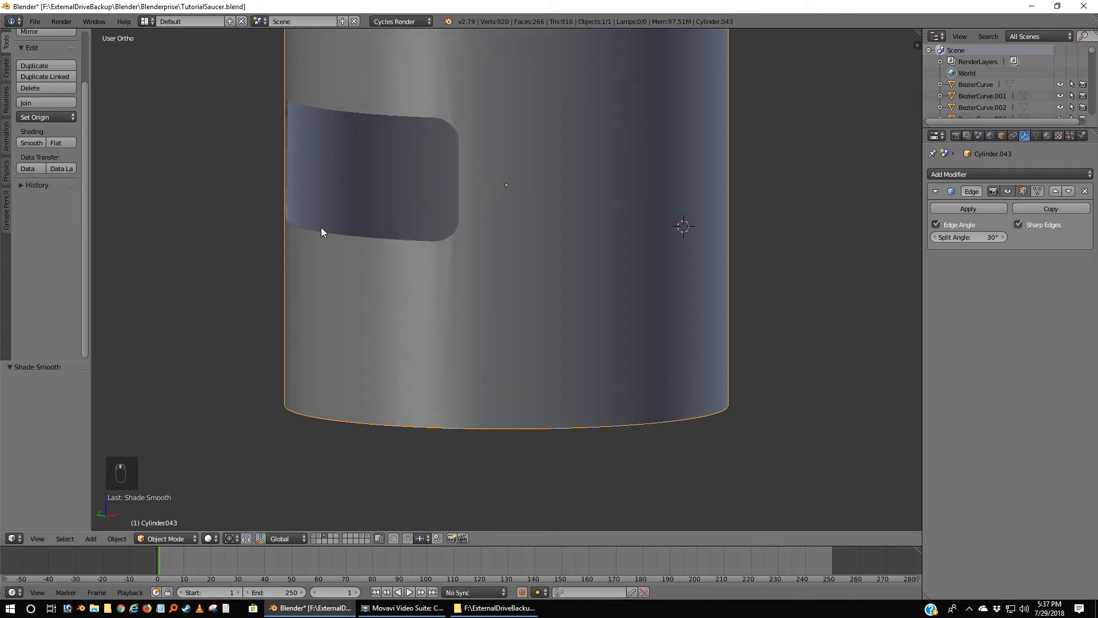
key("z")
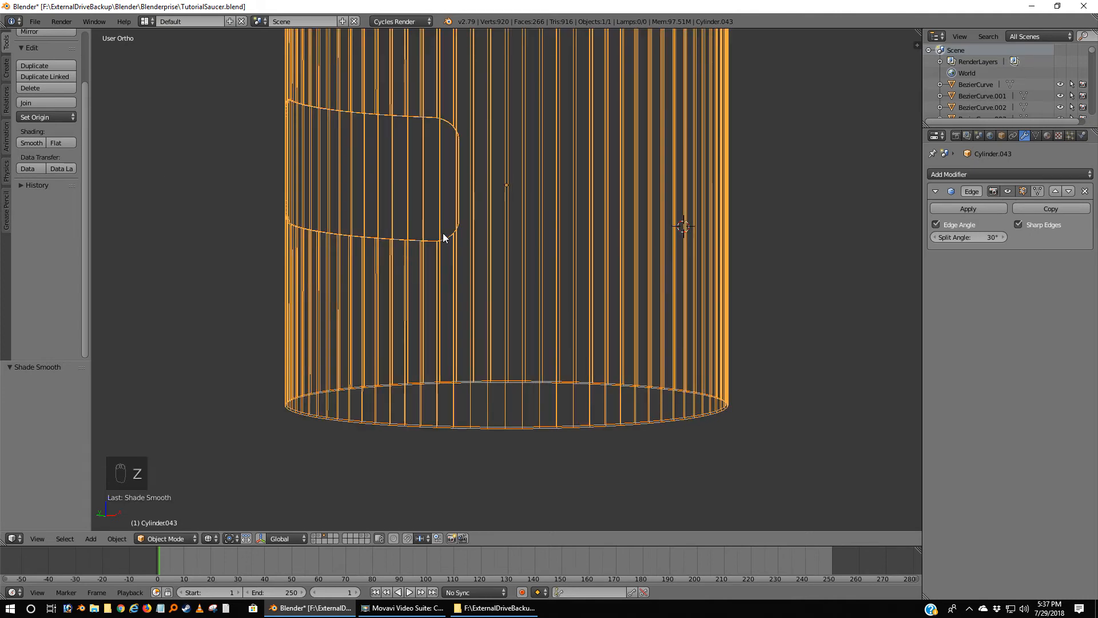
middle_click_drag(443, 232, 475, 261)
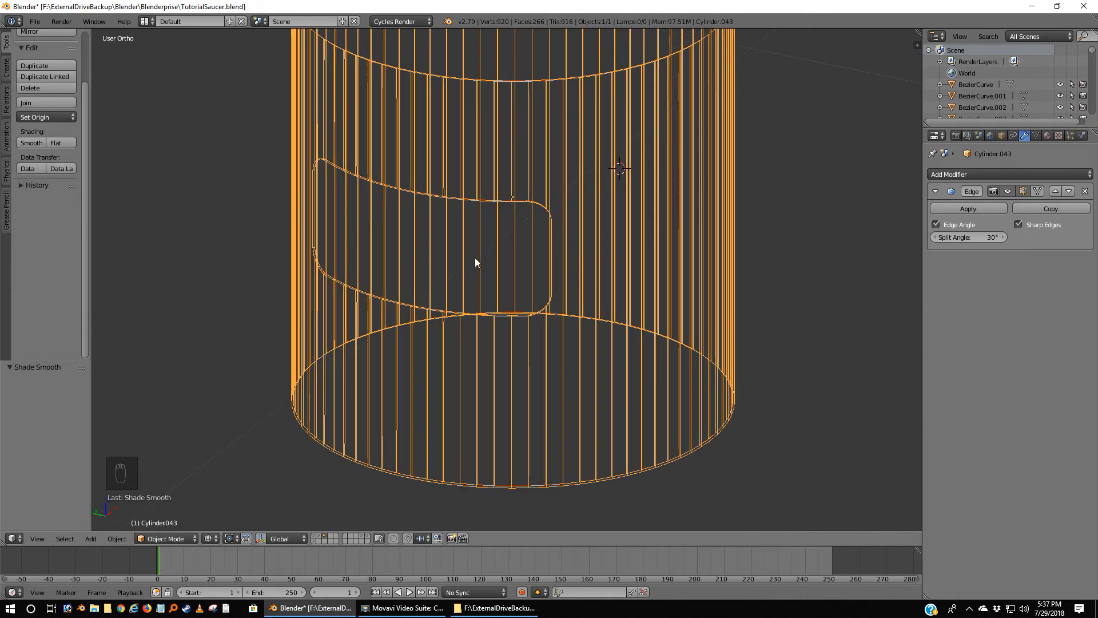
key("Tab")
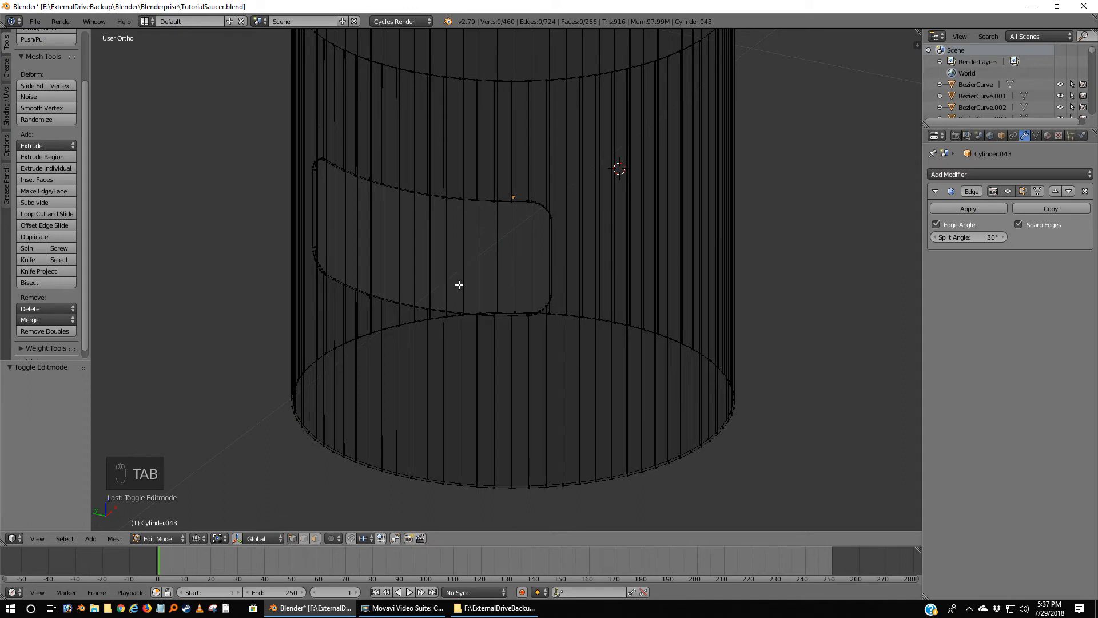
Undo the main cylinder's edits back to before its doubles were removed, and deselect the whole mesh.
key("ctrl+z")
key("ctrl+z")
key("ctrl+z")
key("ctrl+z")
key("ctrl+z")
key("ctrl+z")
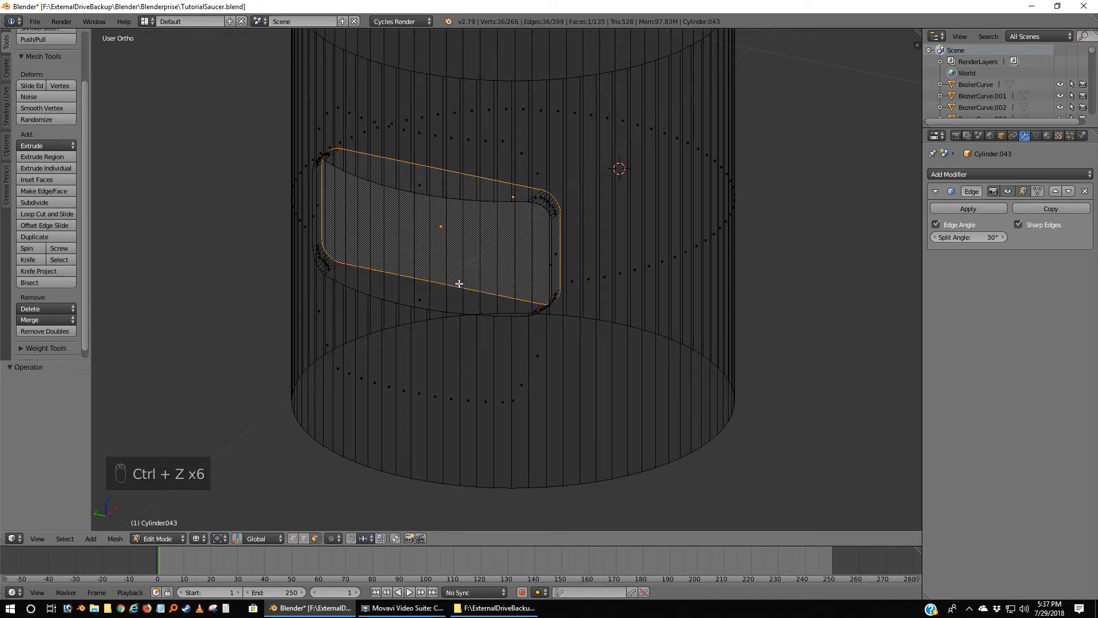
key("ctrl+z")
key("ctrl+z")
key("ctrl+z")
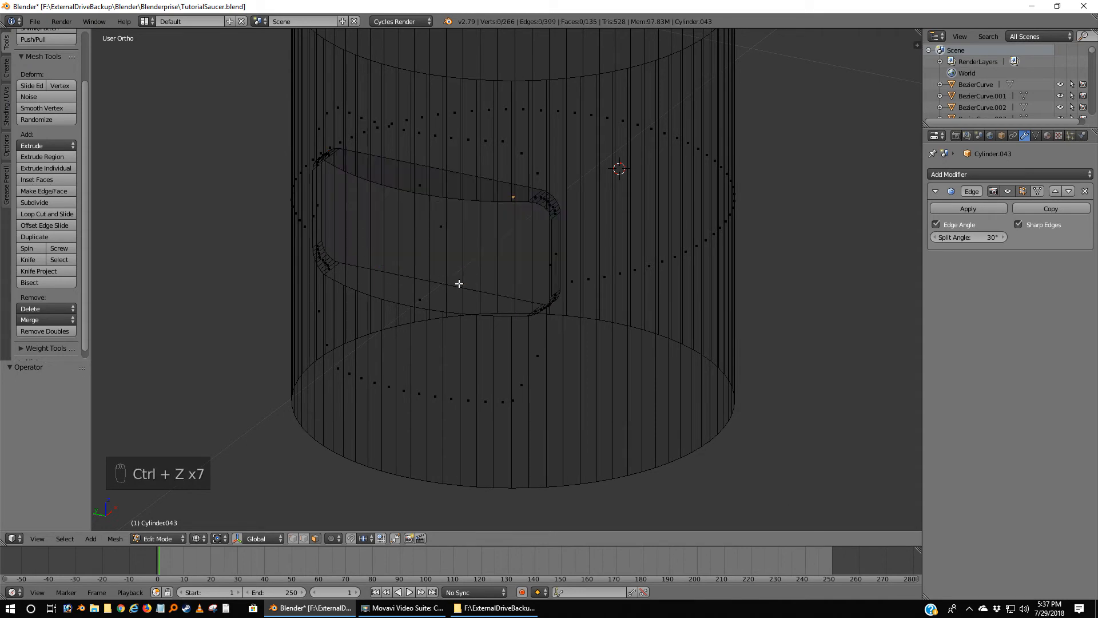
key("ctrl+z")
key("ctrl+z")
key("ctrl+z")
key("ctrl+z")
key("ctrl+z")
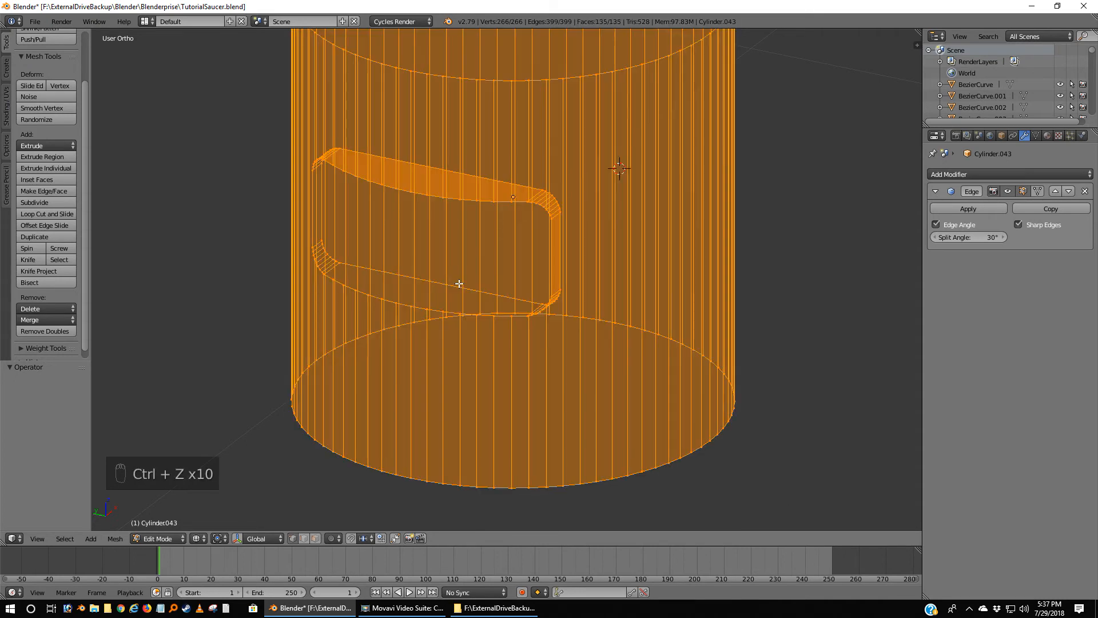
key("ctrl+z")
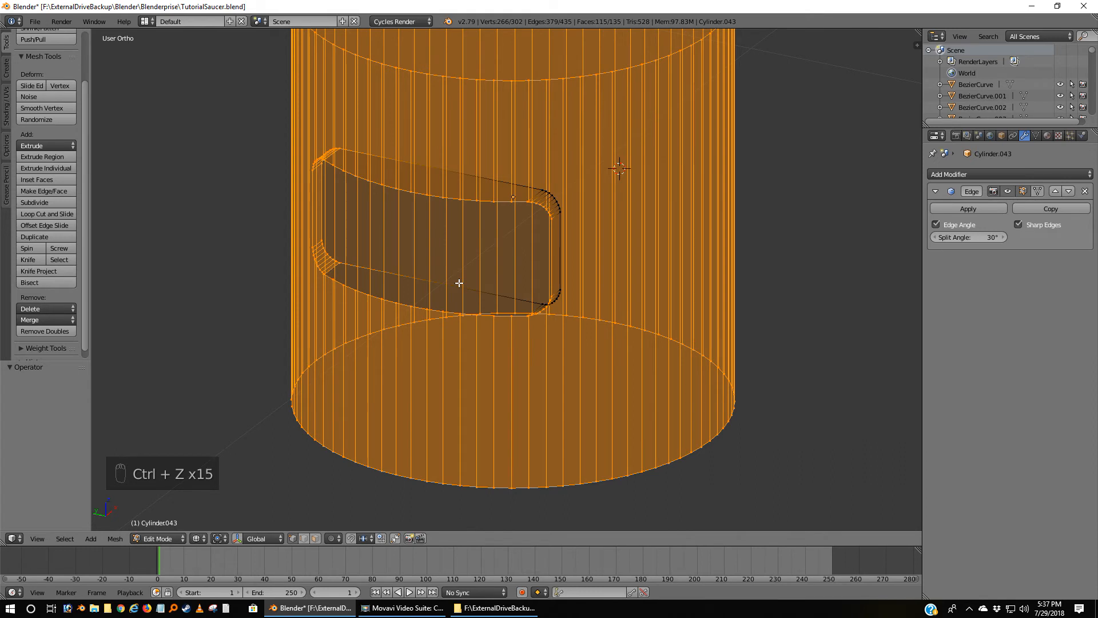
key("ctrl+z")
key("ctrl+z")
key("ctrl+z")
key("ctrl+z")
key("ctrl+z")
key("a")
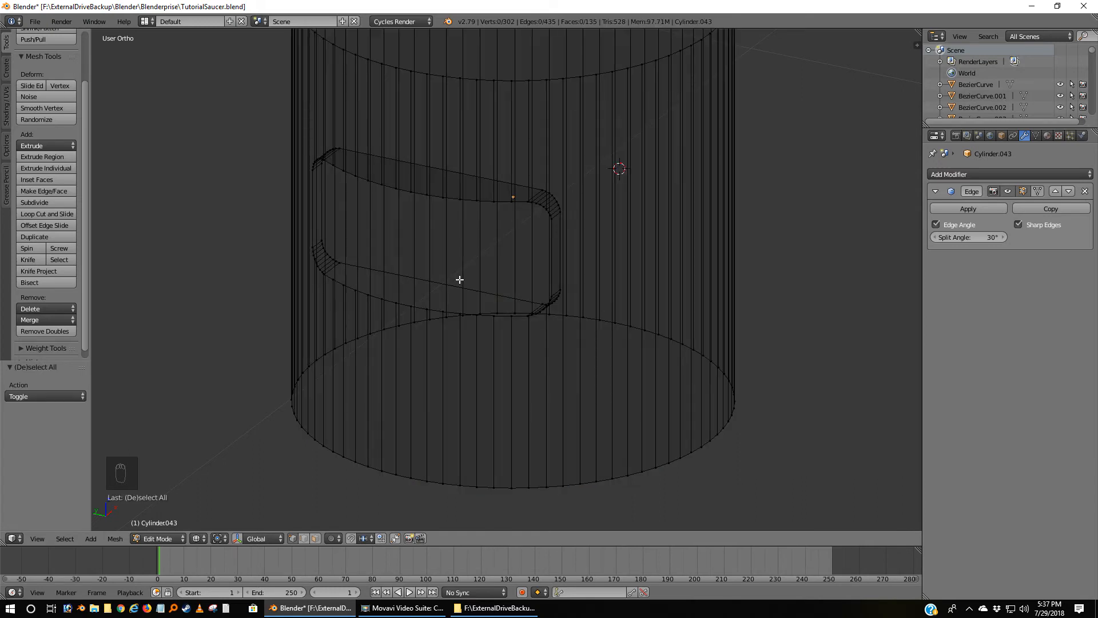
From the left view, cut a horizontal edge loop around the cylinder along the window opening's upper edge, with a slide factor of about -0.411.
key("ctrl+KP_3")
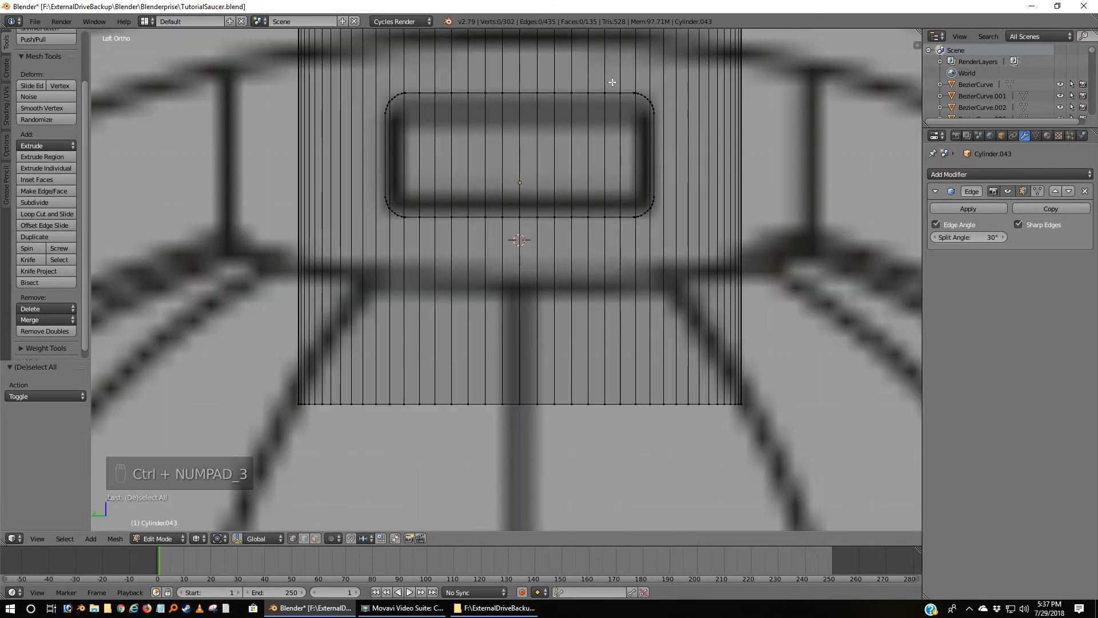
middle_click_drag(603, 75, 560, 183, "shift")
scroll(559, 182, "up", 2)
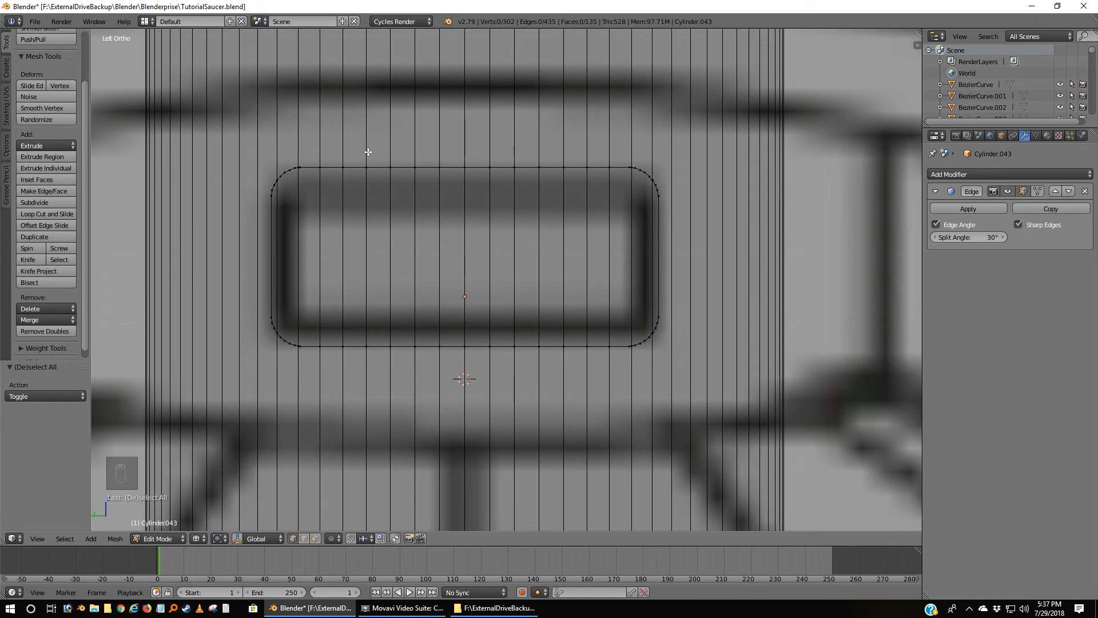
key("ctrl+r")
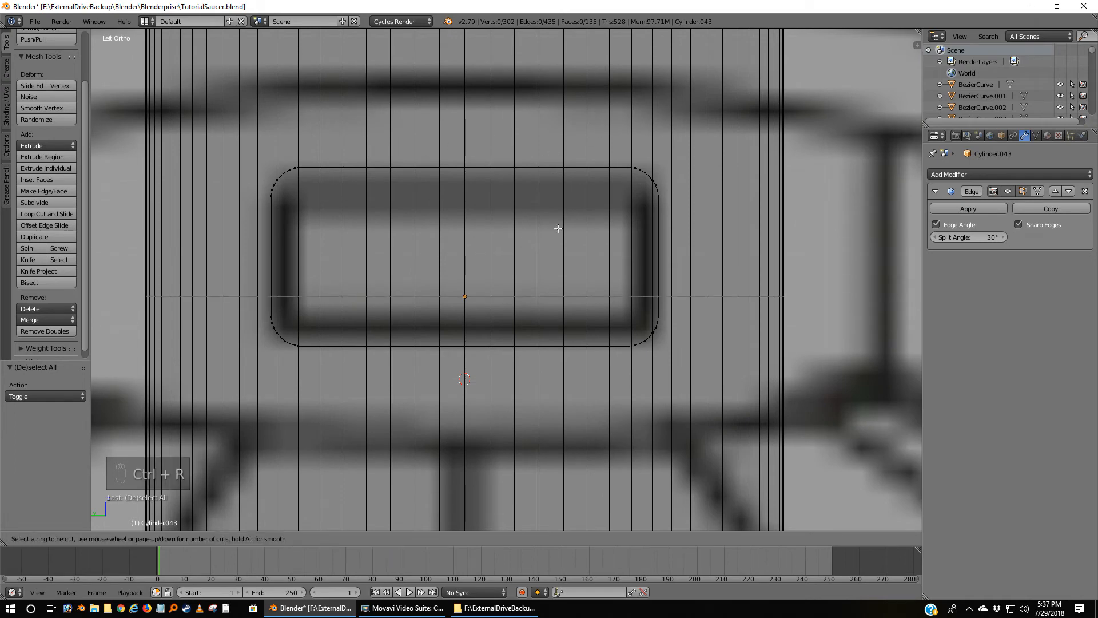
left_click(692, 346)
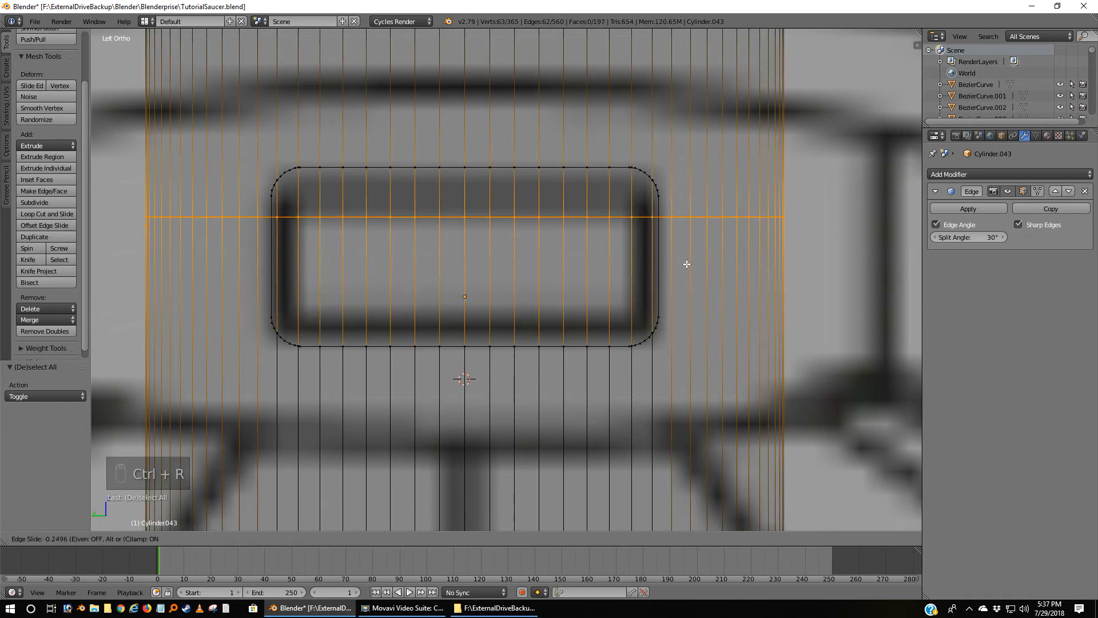
left_click(694, 218)
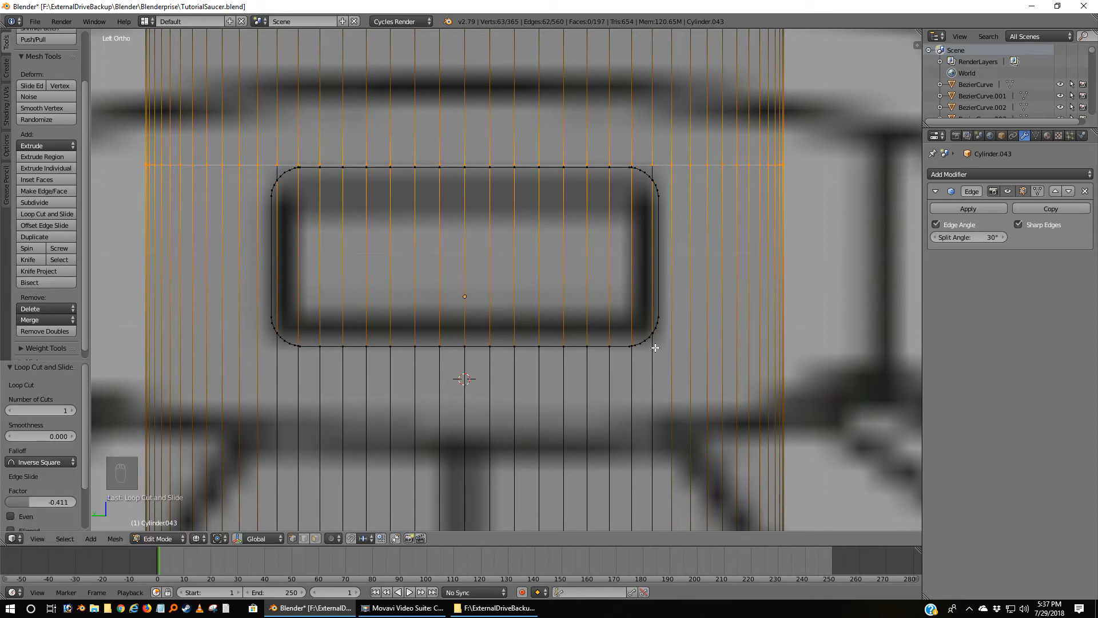
key("a")
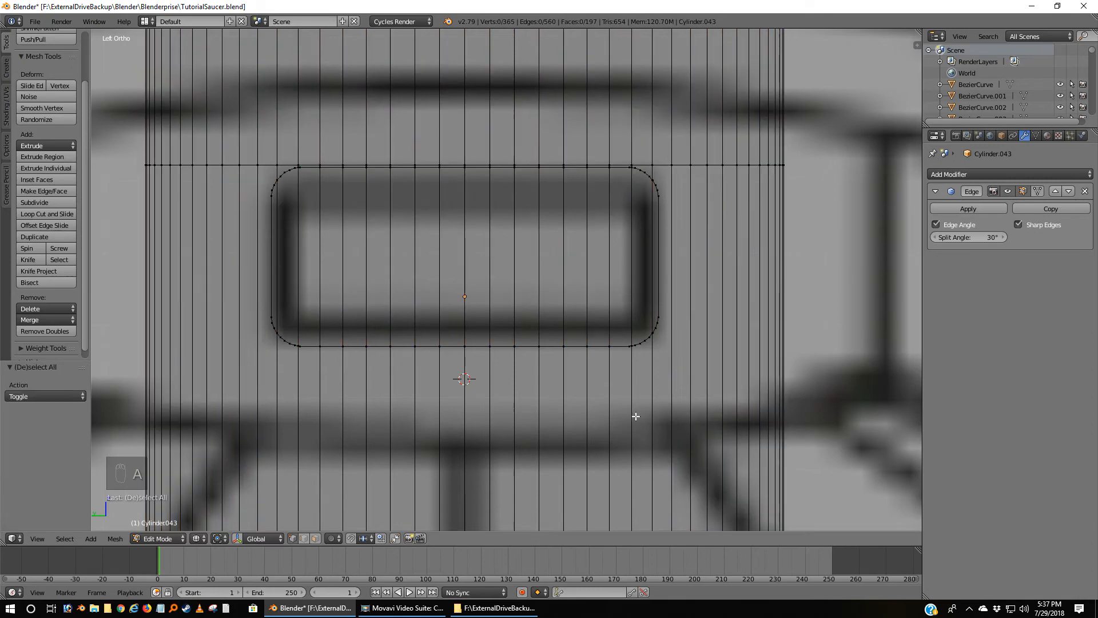
key("z")
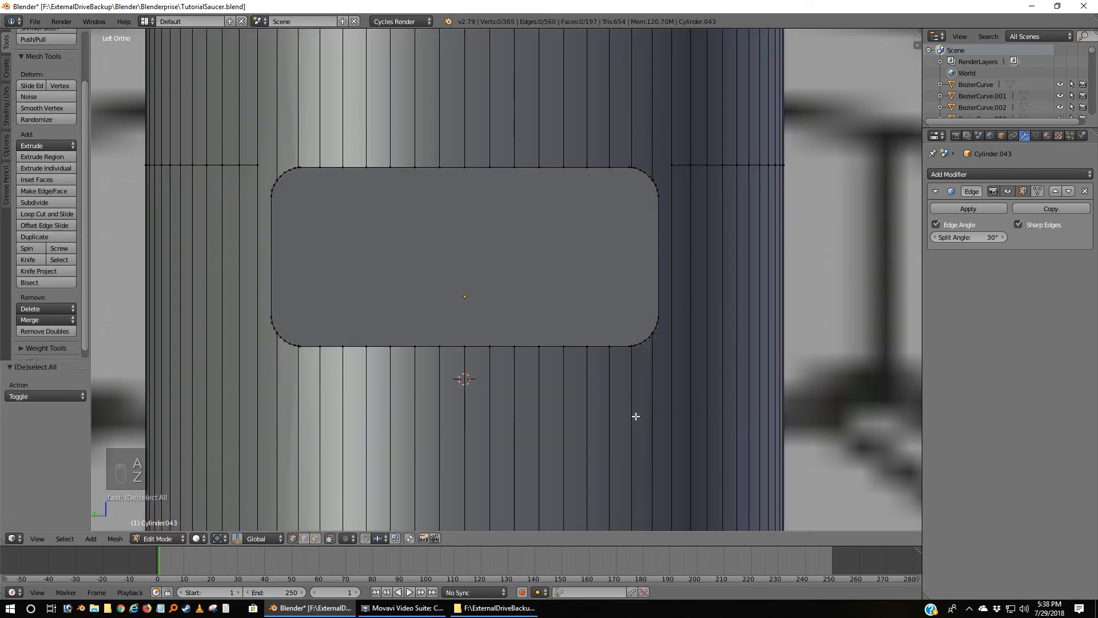
Undo the edge loop and try a loop cut through the faces above the window opening.
key("ctrl+z")
key("ctrl+z")
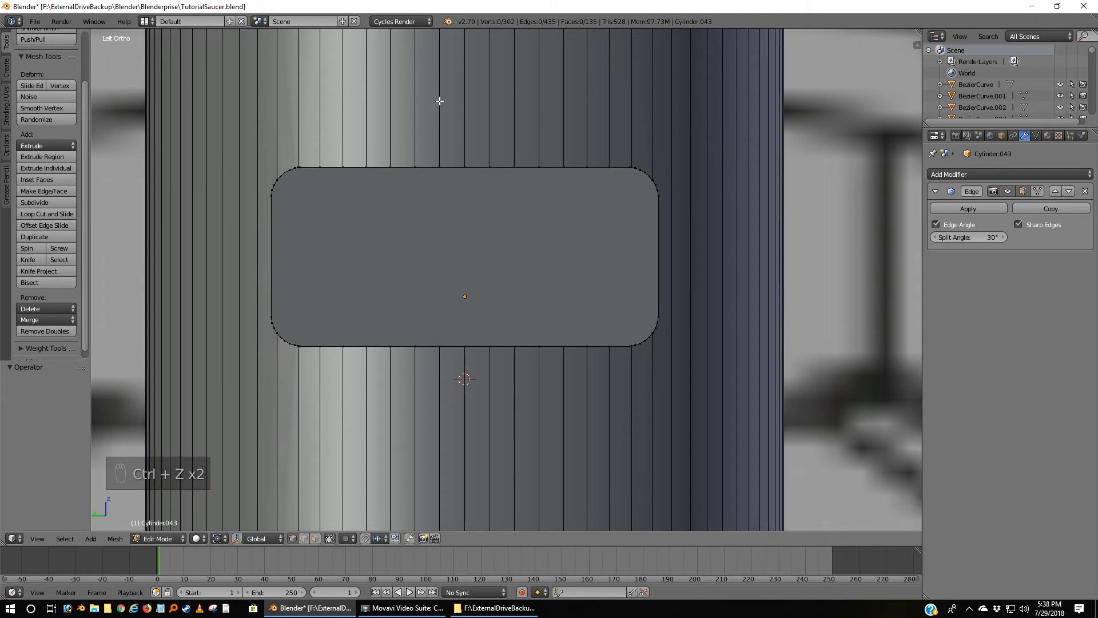
key("ctrl+r")
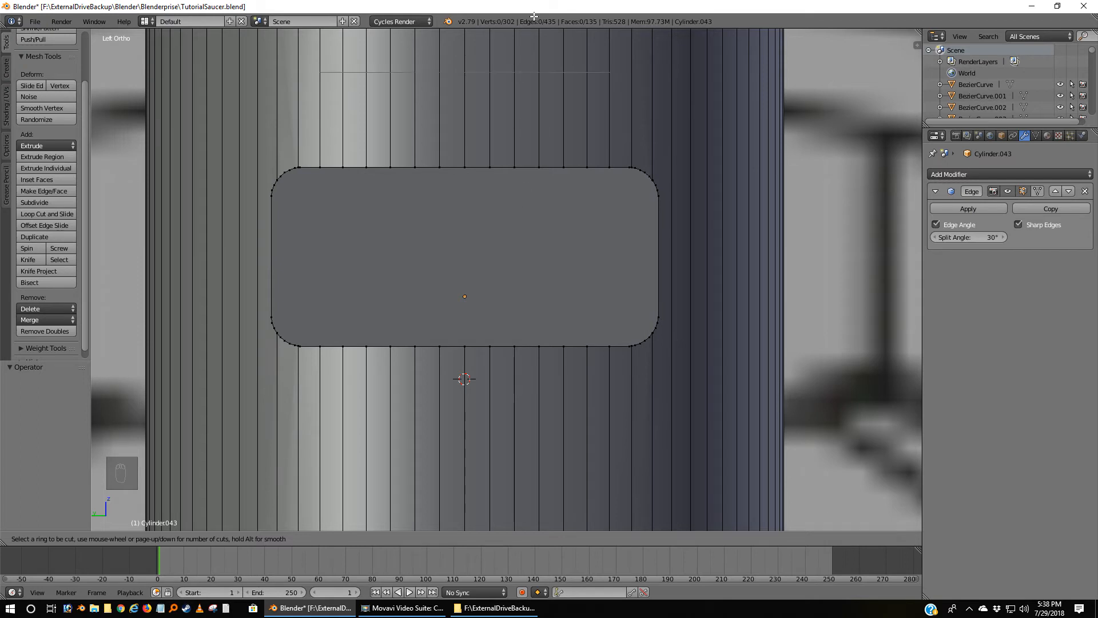
left_click(526, 80)
Delete the main cylinder object in Object Mode and show the second layer with the curved glass window.
key("Tab")
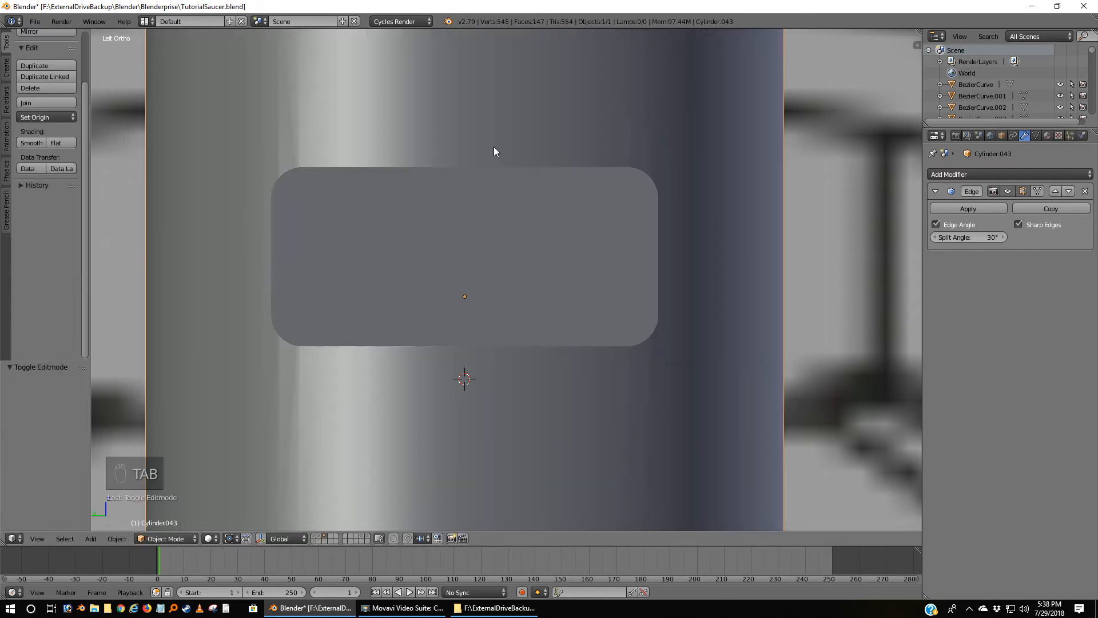
key("x")
left_click(465, 168)
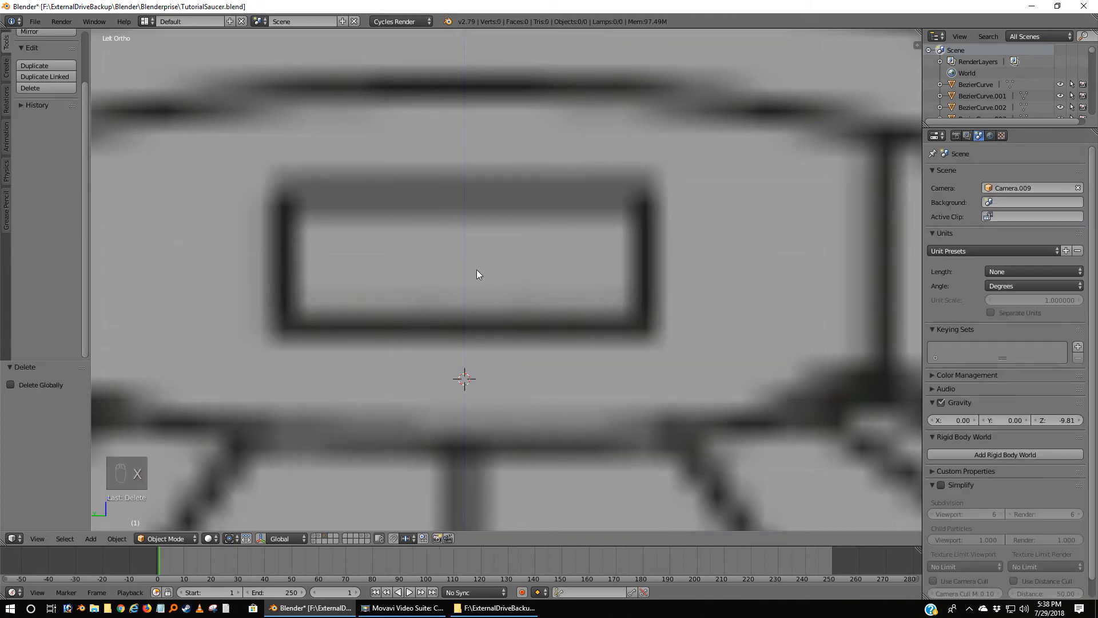
scroll(477, 274, "down", 6)
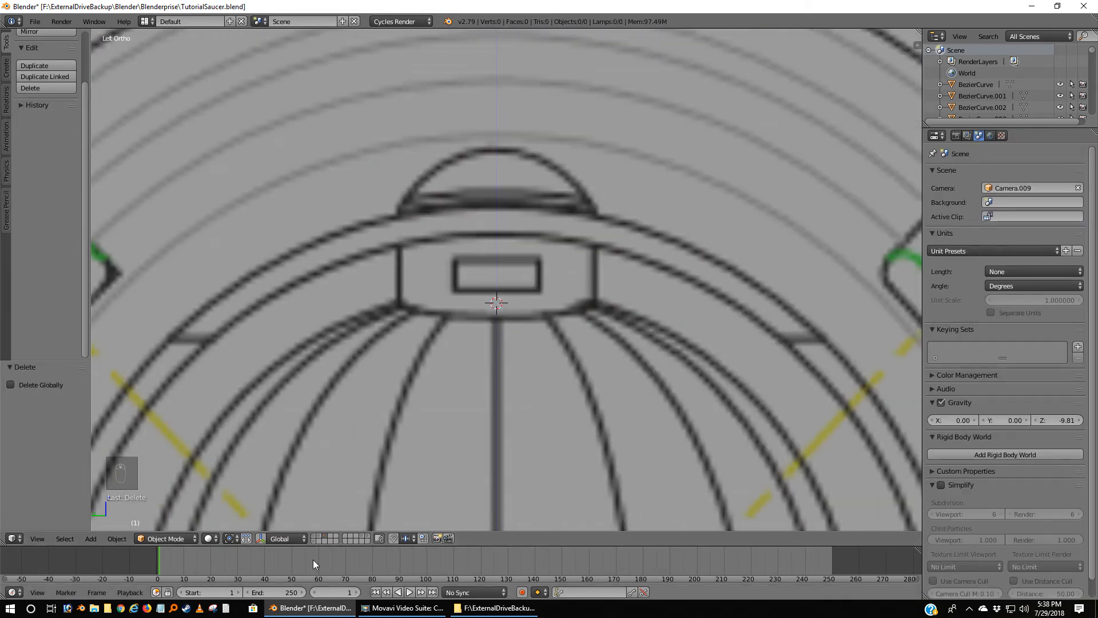
left_click(321, 537)
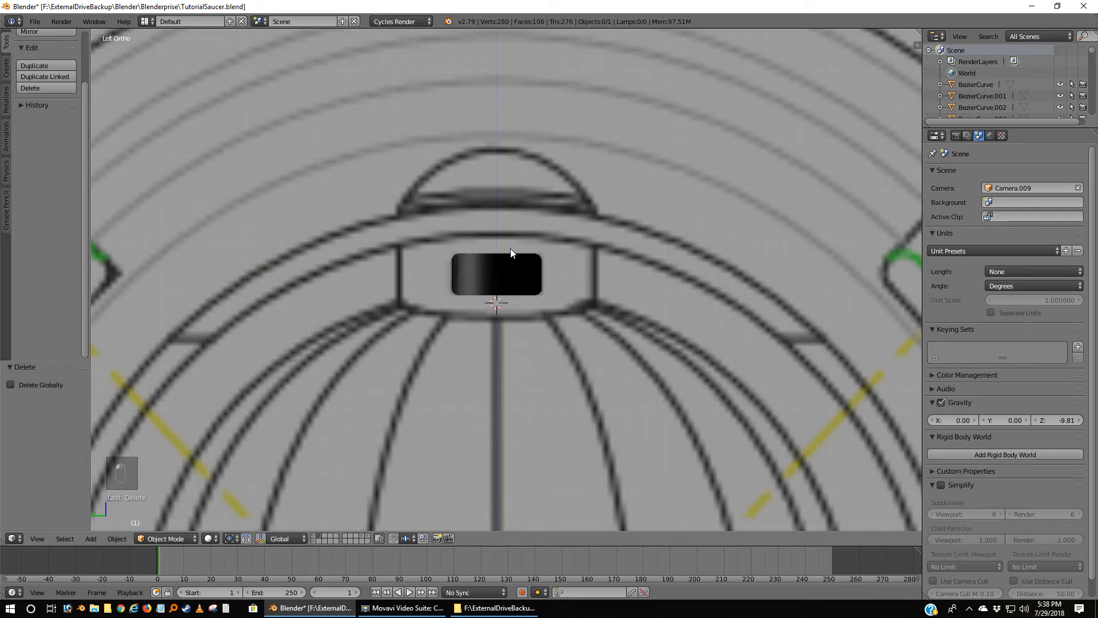
Delete the curved glass window object.
left_click(498, 279)
key("x")
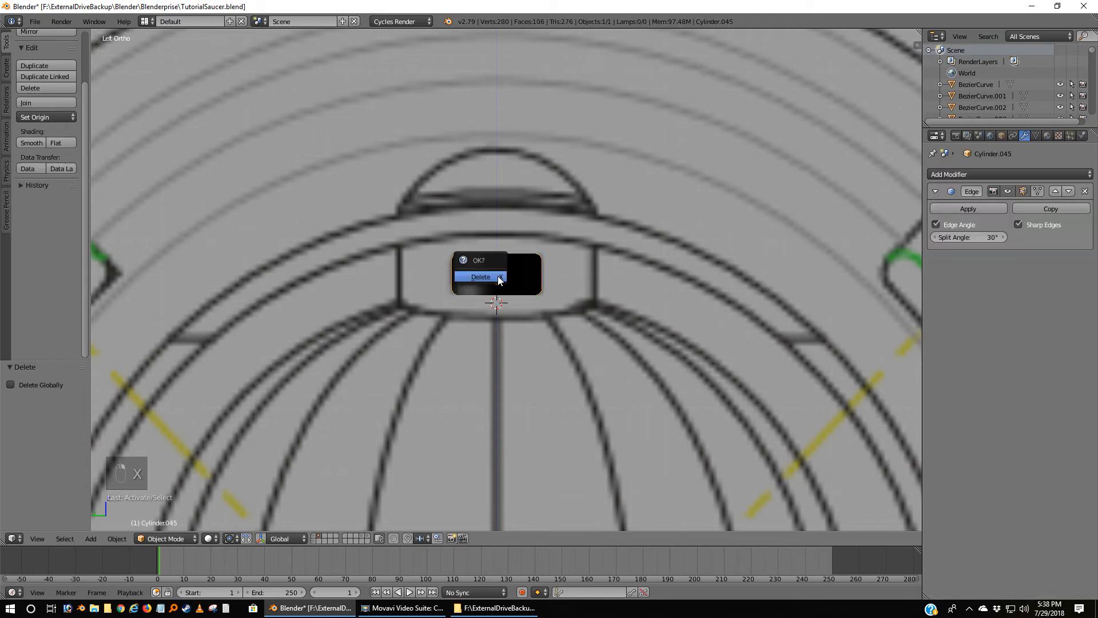
left_click(497, 276)
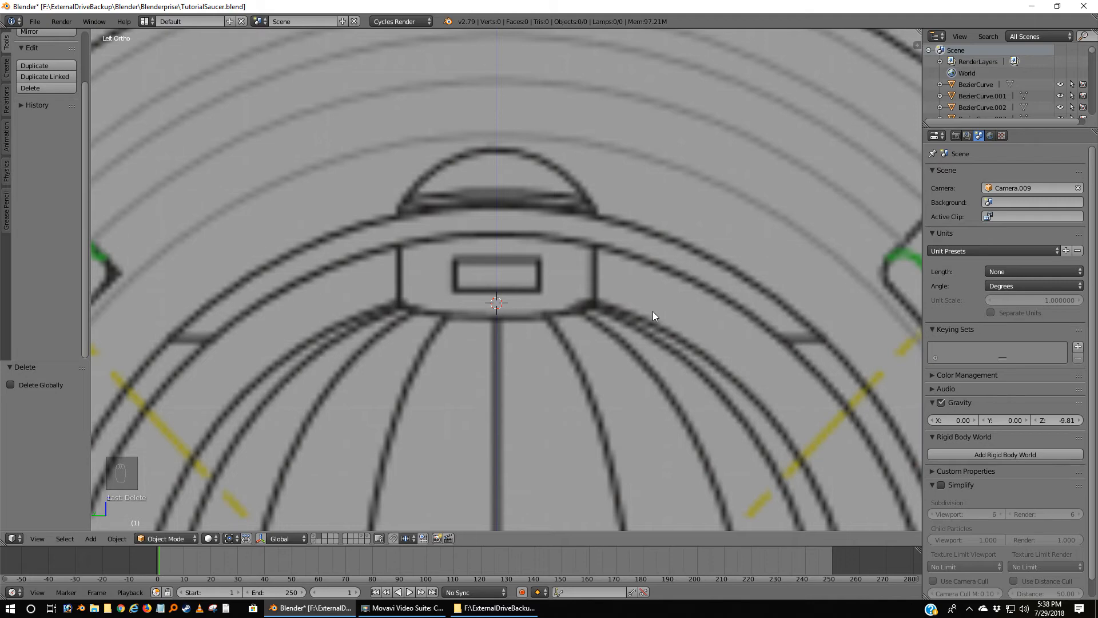
From the top view, add a mesh cylinder with 80 vertices, radius 1 and depth 2 at the 3D cursor.
scroll(655, 309, "down", 5)
scroll(656, 302, "up", 2)
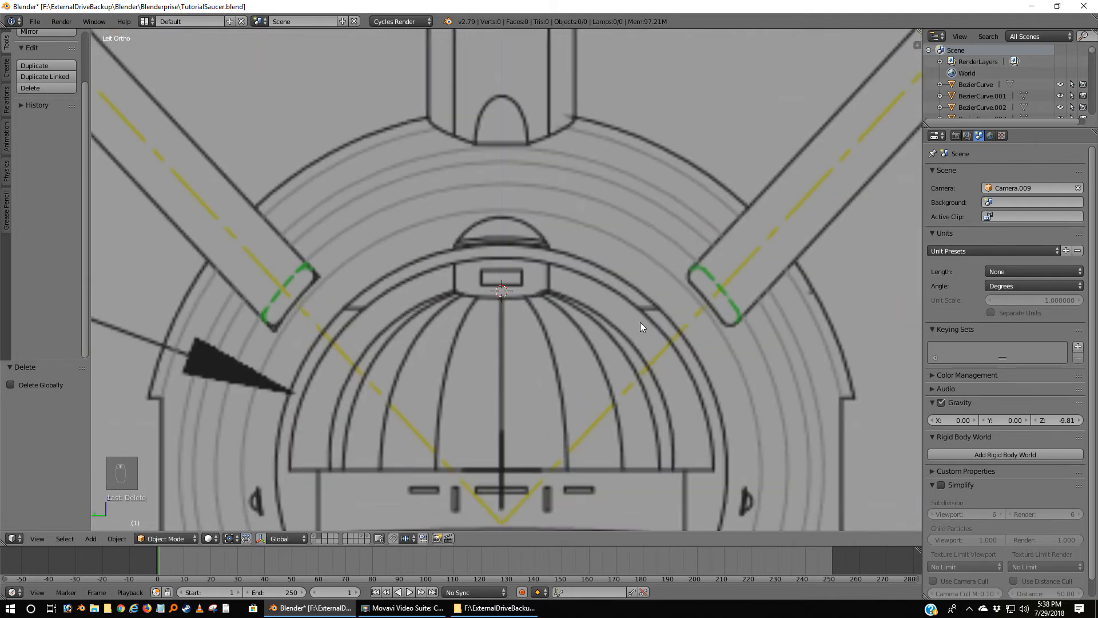
middle_click_drag(640, 321, 534, 342)
key("KP_7")
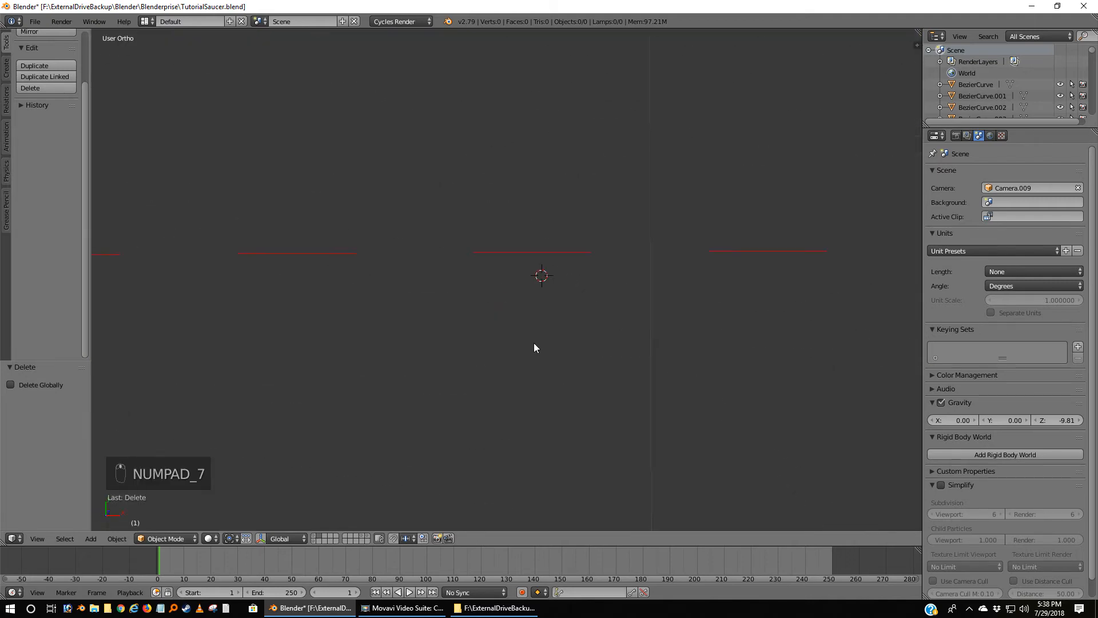
scroll(511, 318, "up", 8)
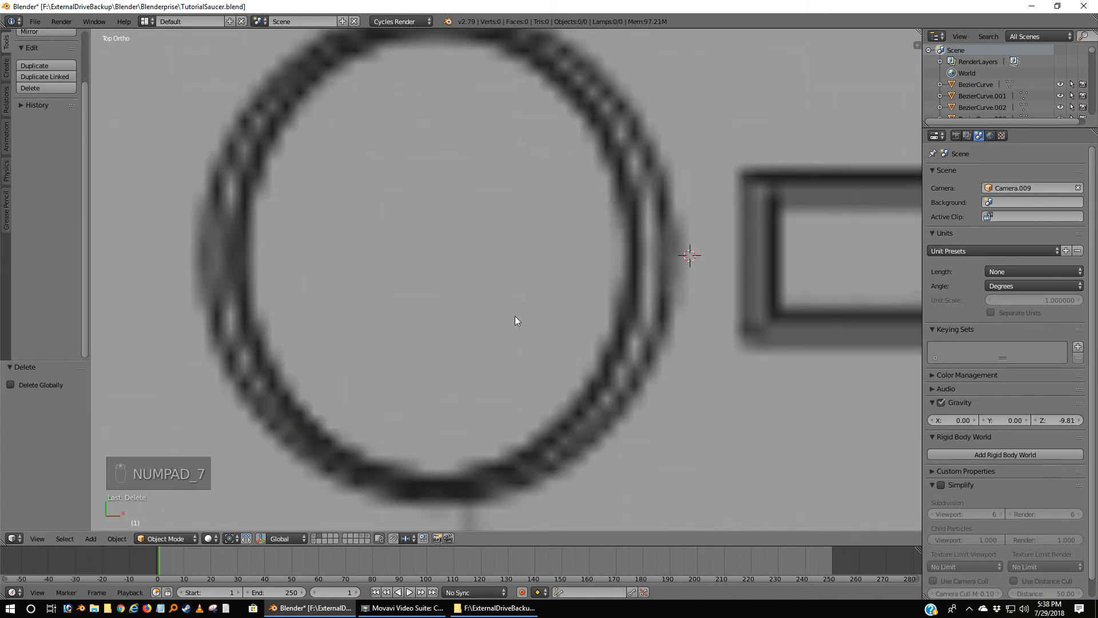
scroll(514, 320, "down", 8)
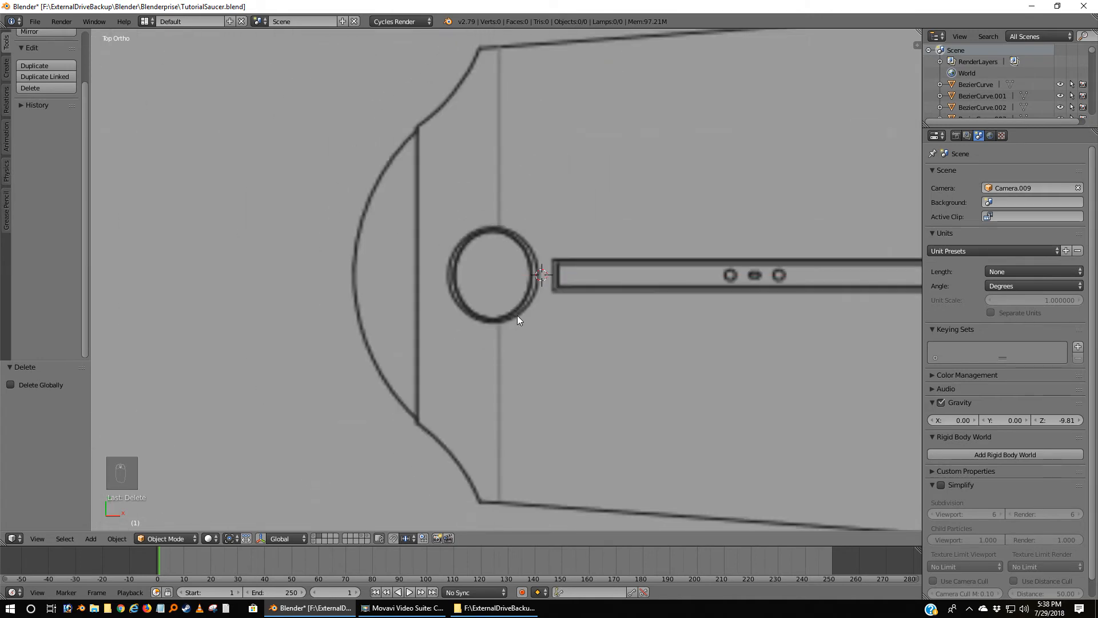
key("shift+s")
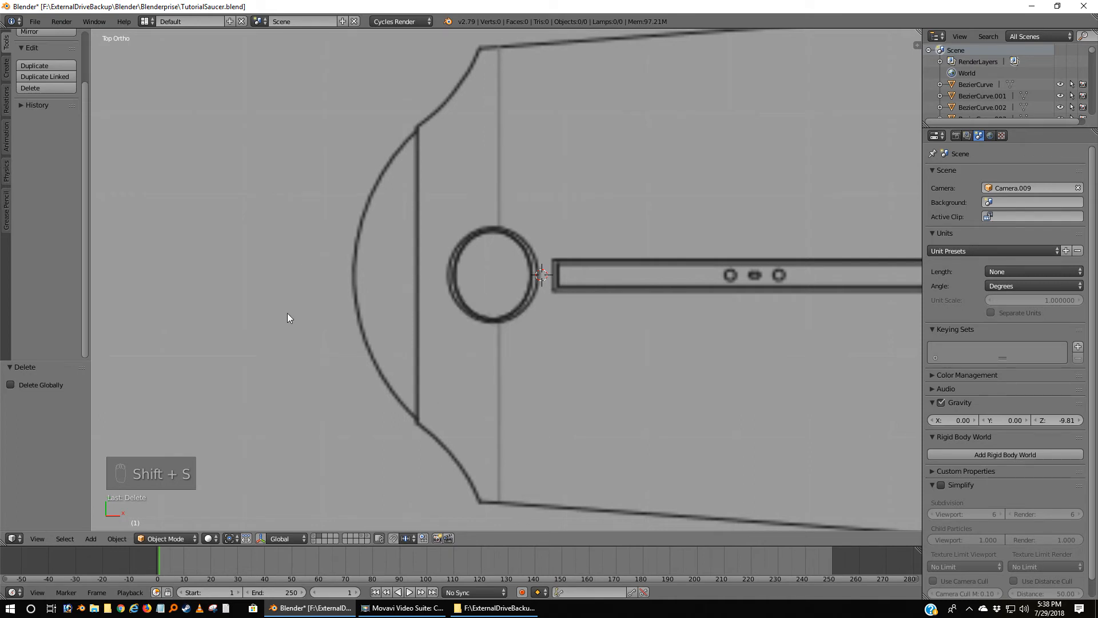
key("shift+a")
mouse_move(287, 312)
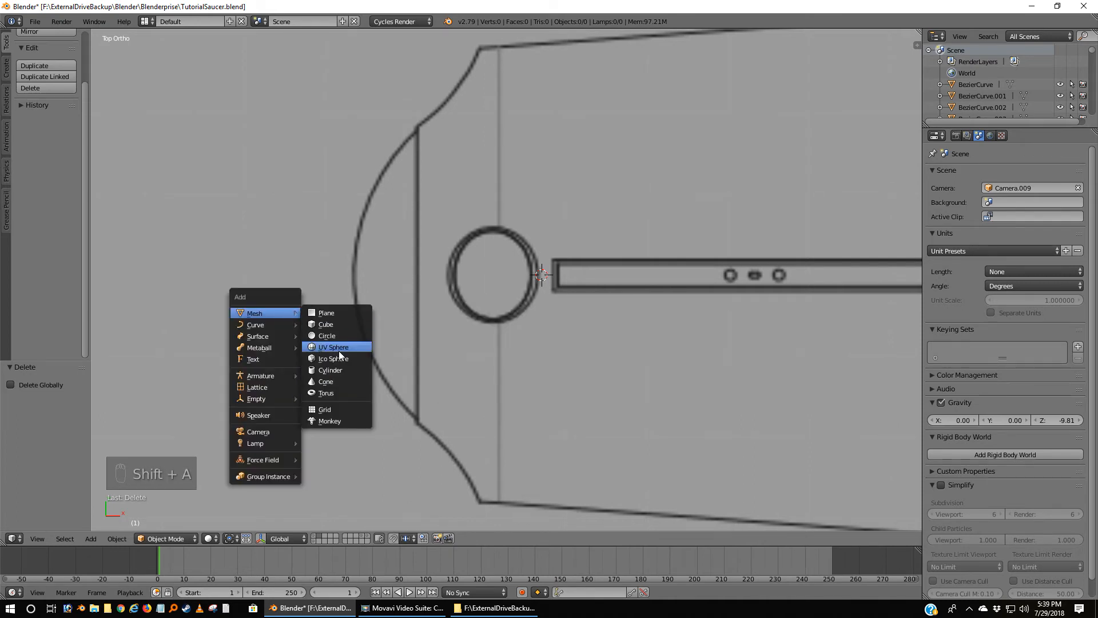
left_click(336, 370)
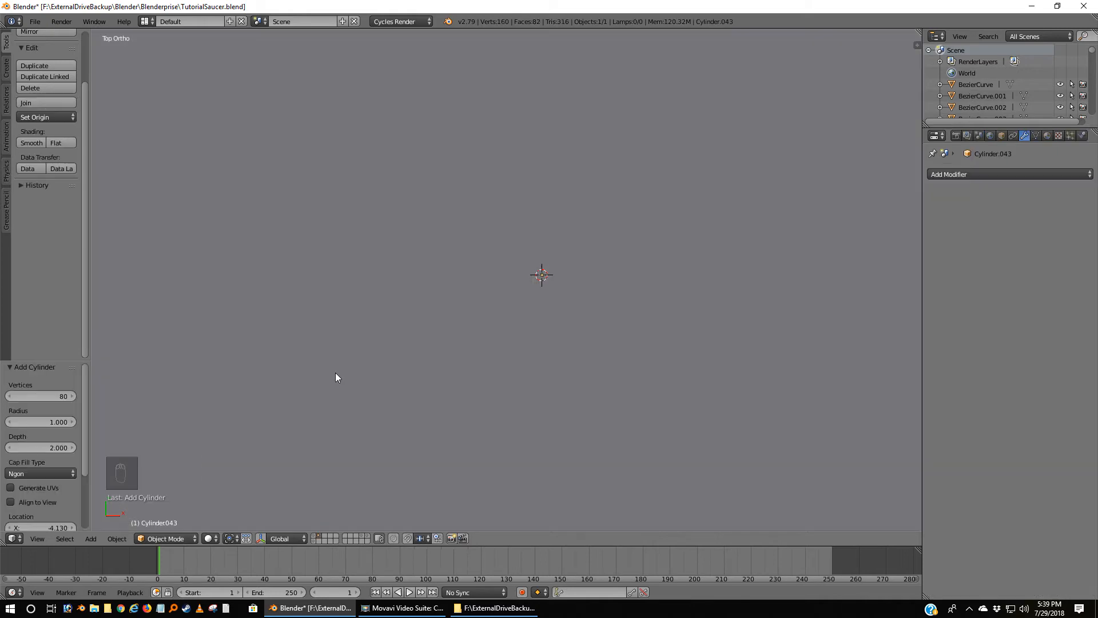
Shade the new cylinder smooth and add an Edge Split modifier with a 30° split angle.
scroll(335, 349, "down", 6)
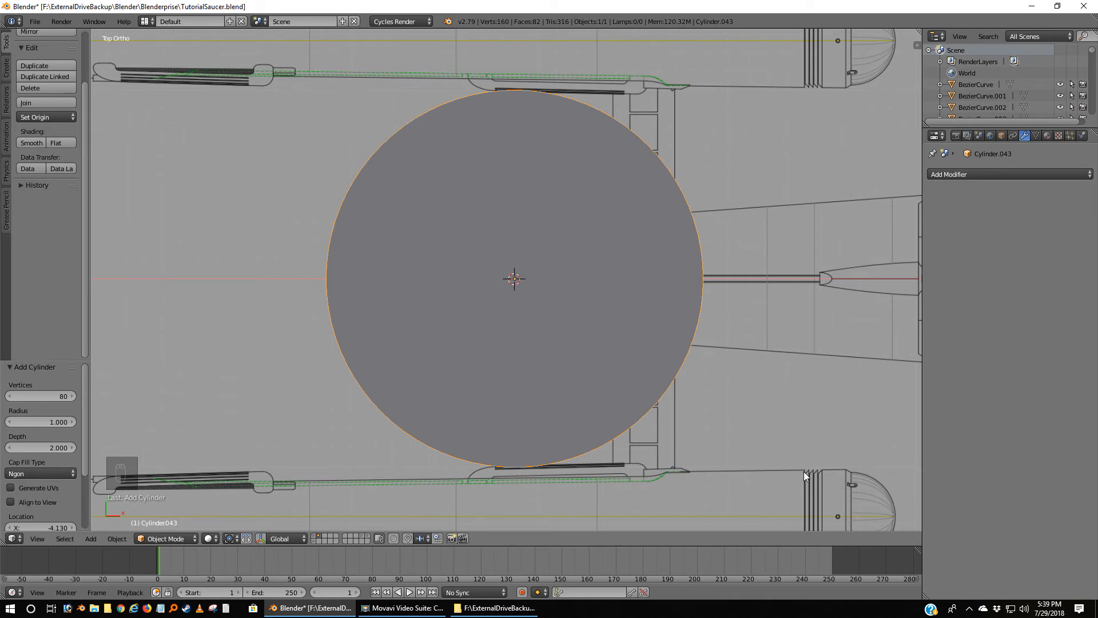
key("KP_1")
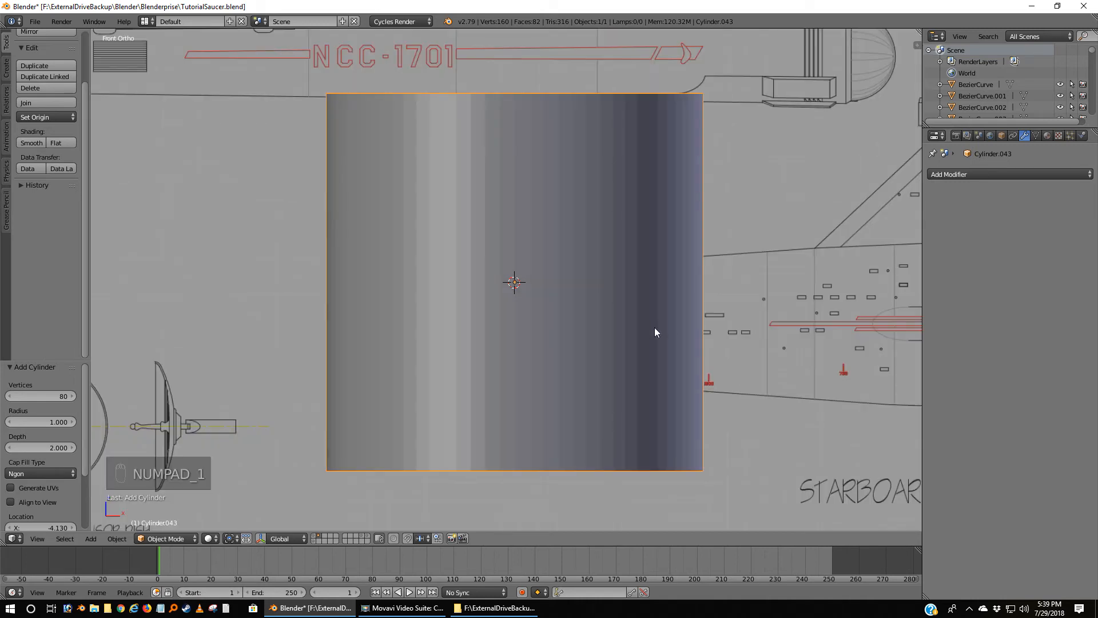
left_click(30, 143)
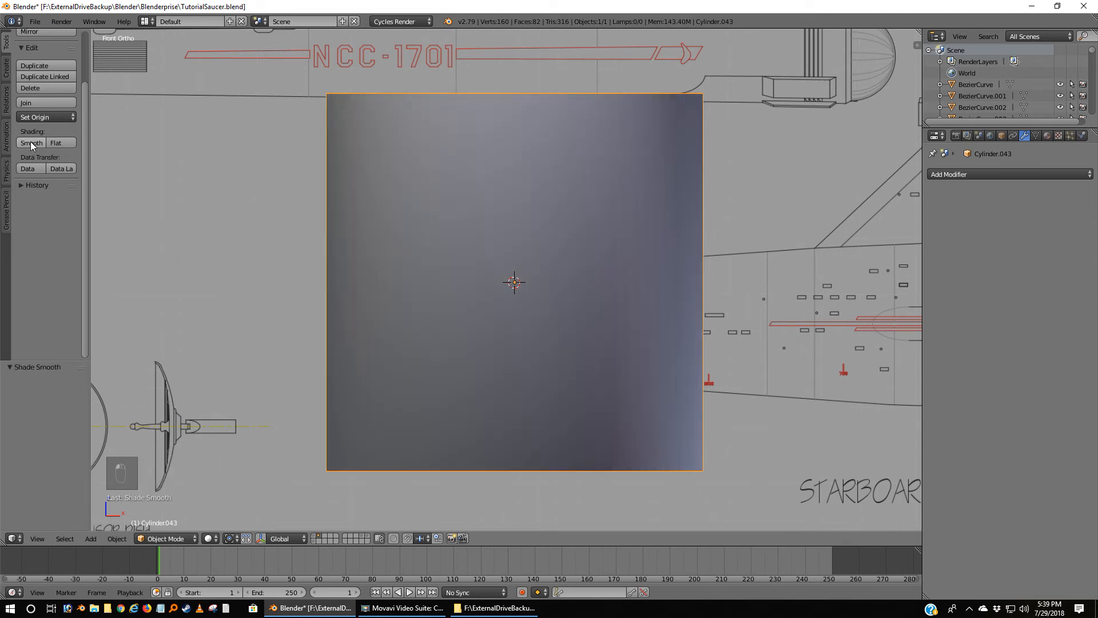
left_click(970, 174)
left_click(876, 260)
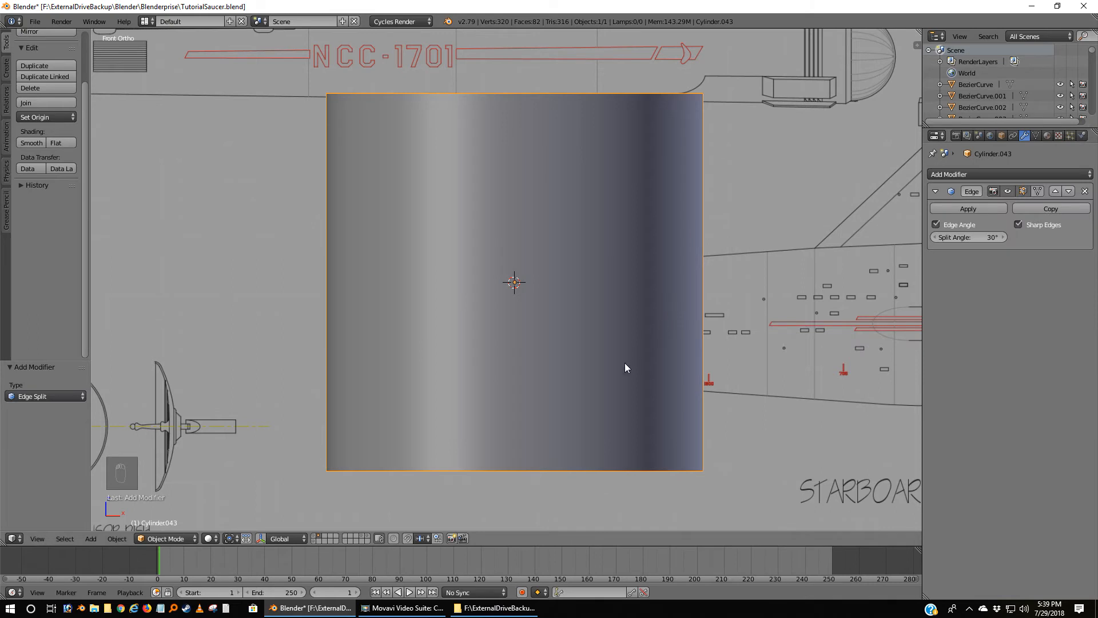
In the front wireframe view, scale the cylinder by about 0.048 and move it about -0.053 along X beneath the small dome.
key("z")
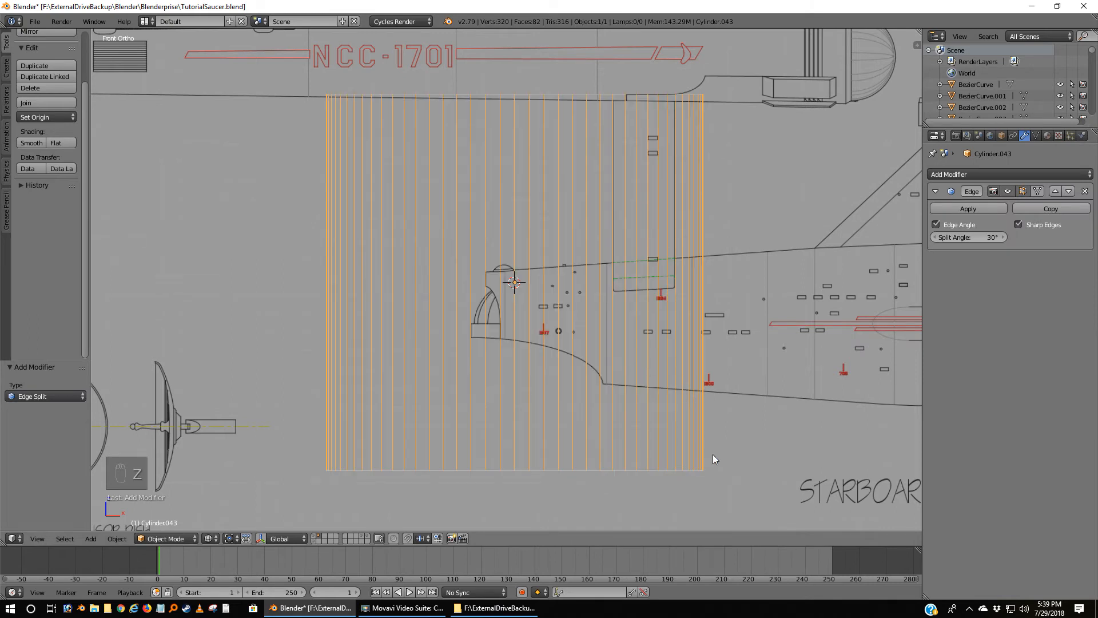
key("s")
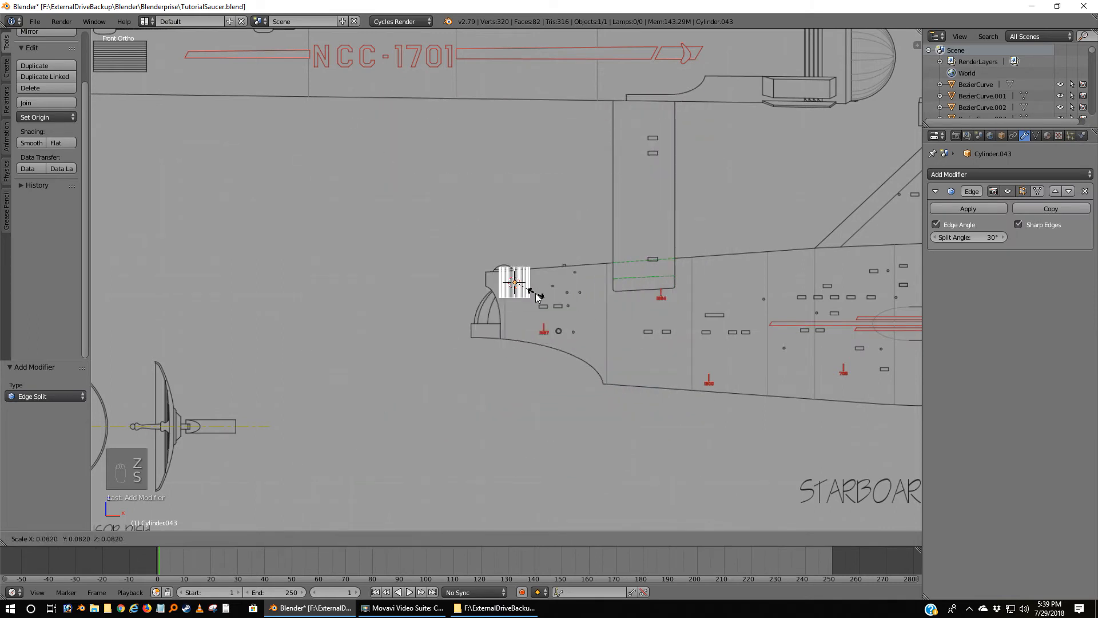
left_click(526, 289)
scroll(531, 313, "up", 6)
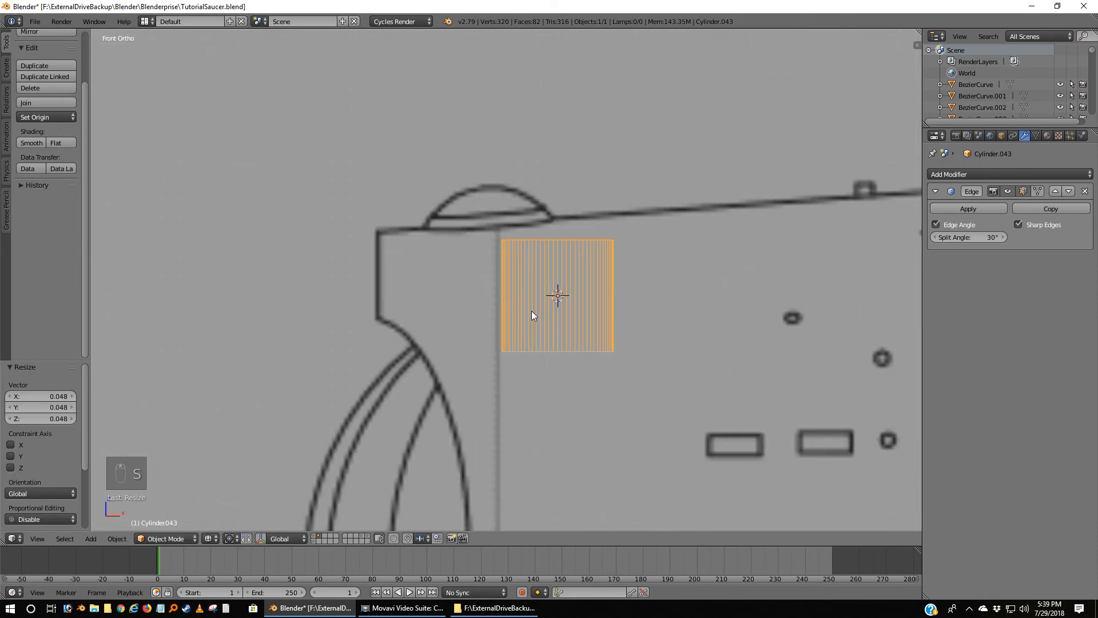
key("g")
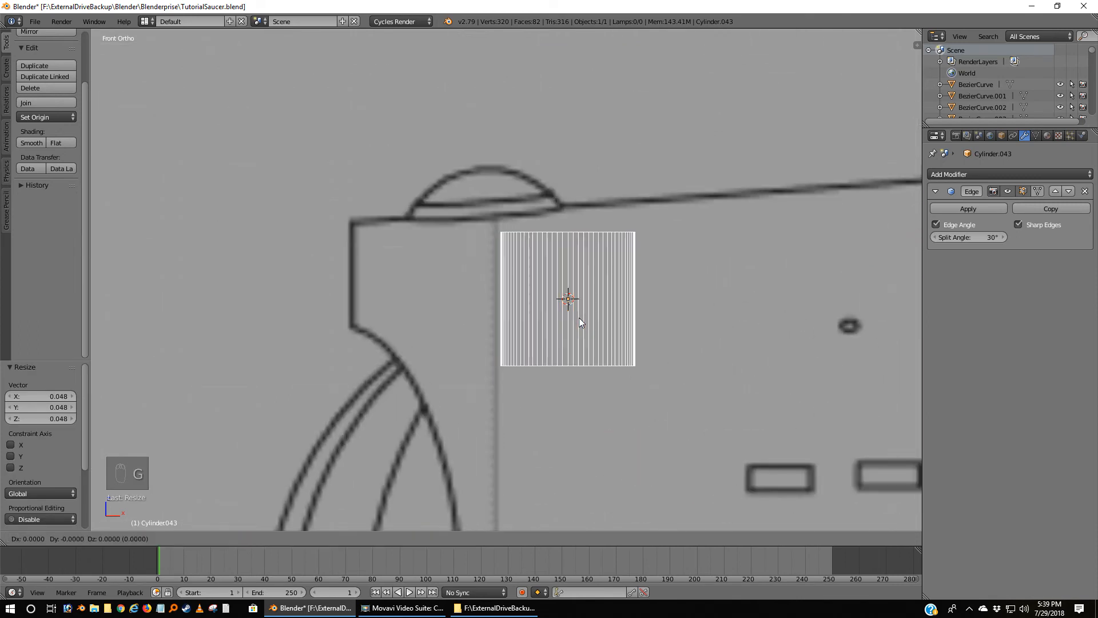
key("x")
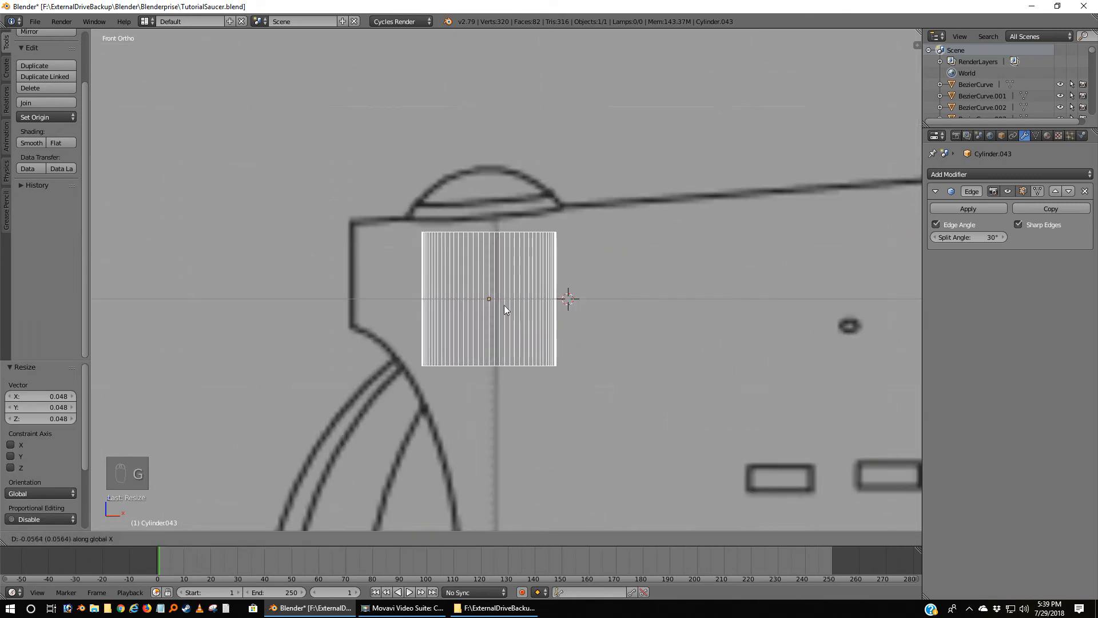
left_click(506, 305)
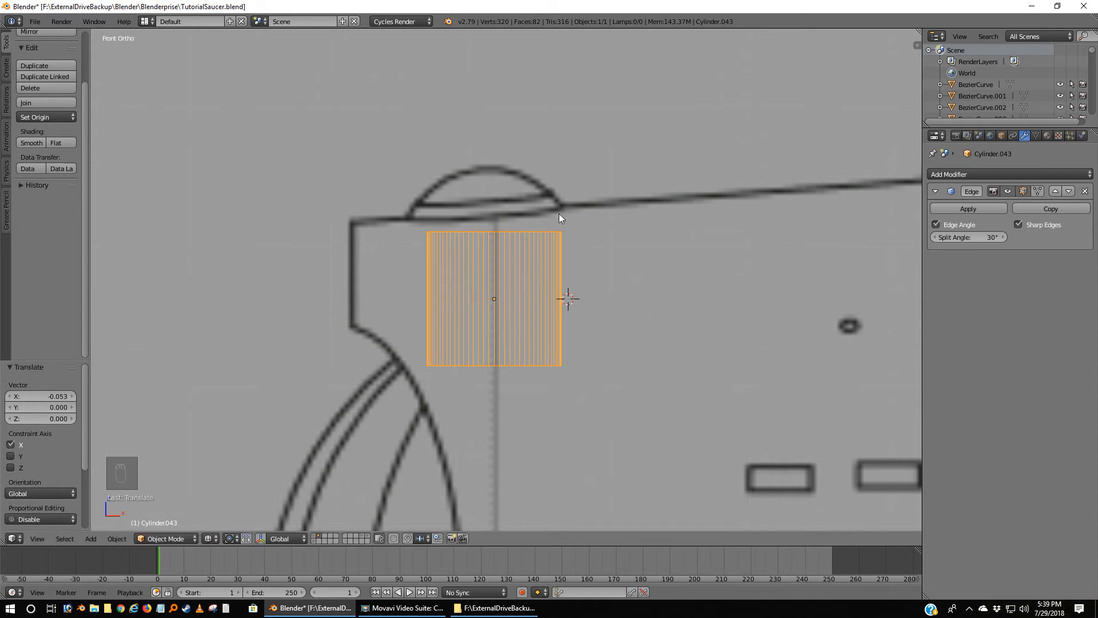
Show the main model's layer and, from the left view, scale the cylinder by about 1.245 to the blueprint housing's width.
key("ctrl+KP_3")
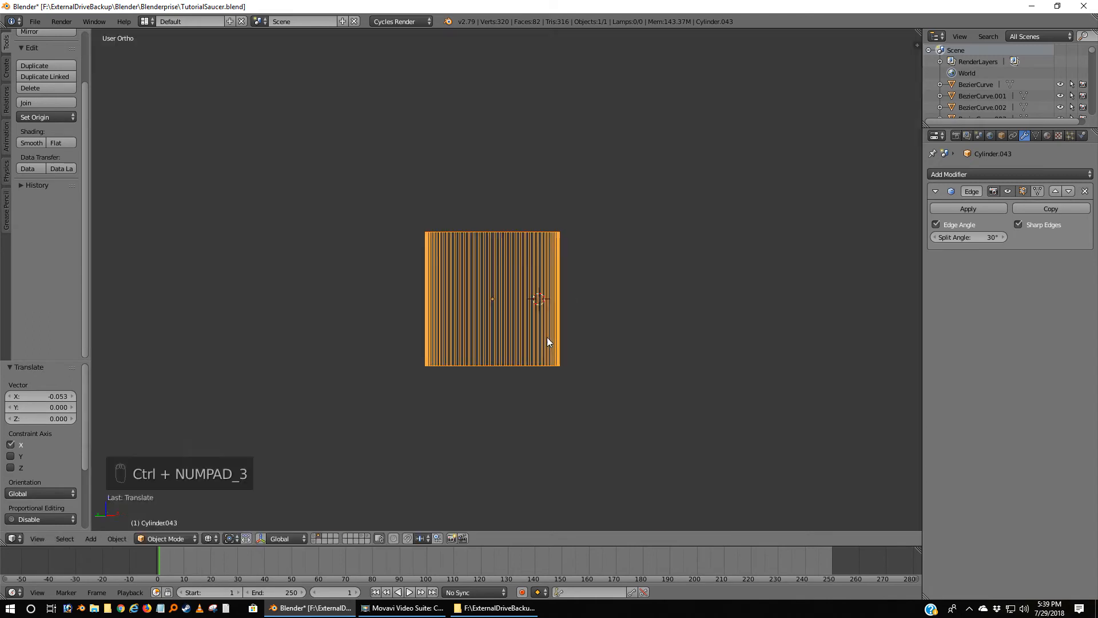
left_click(313, 536, "shift")
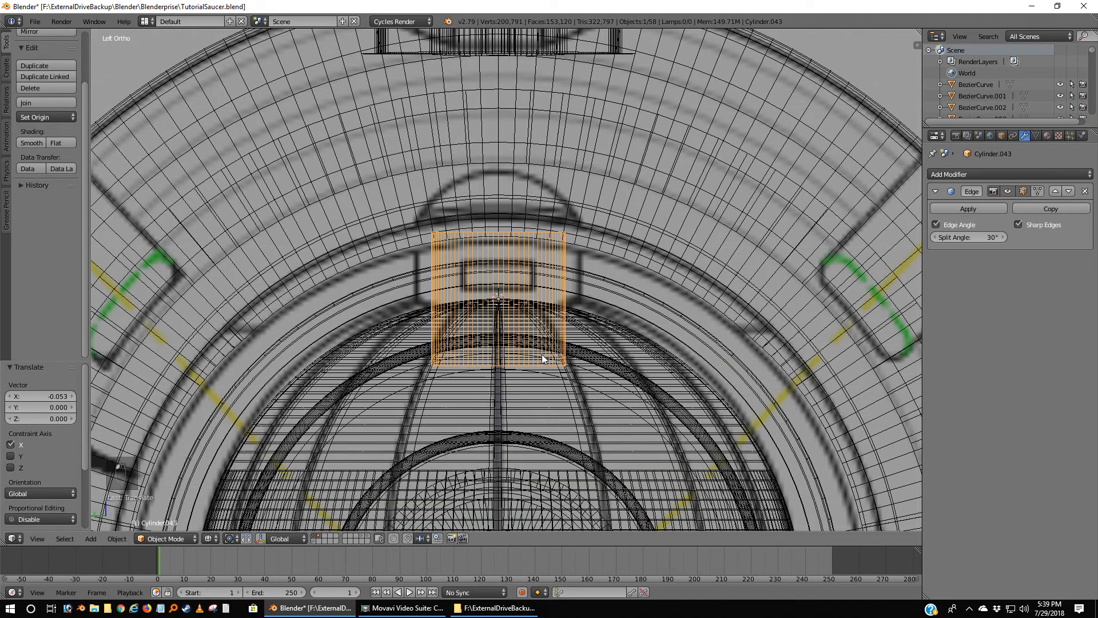
key("z")
mouse_move(595, 339)
middle_mouse_down()
mouse_move(570, 315)
mouse_move(599, 350)
middle_mouse_up()
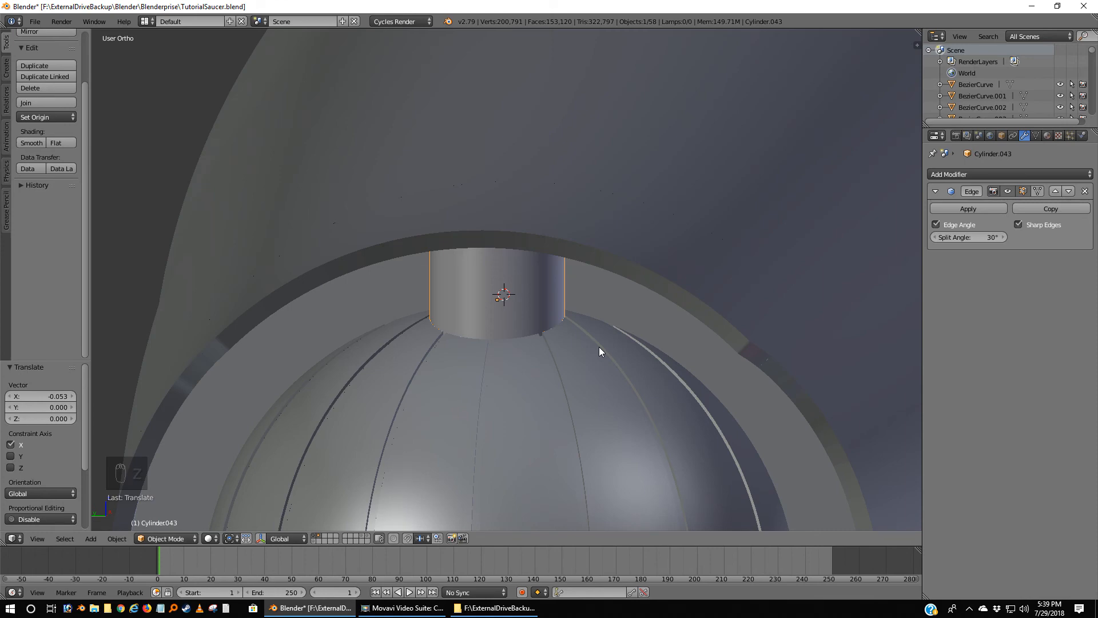
key("ctrl+KP_3")
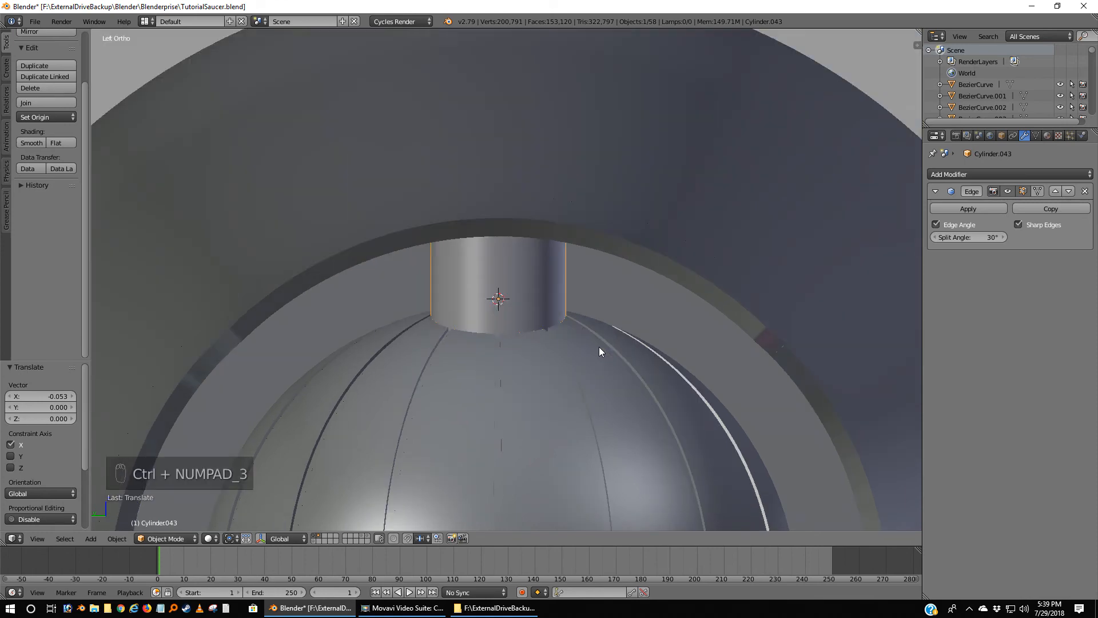
key("ctrl+KP_3")
key("z")
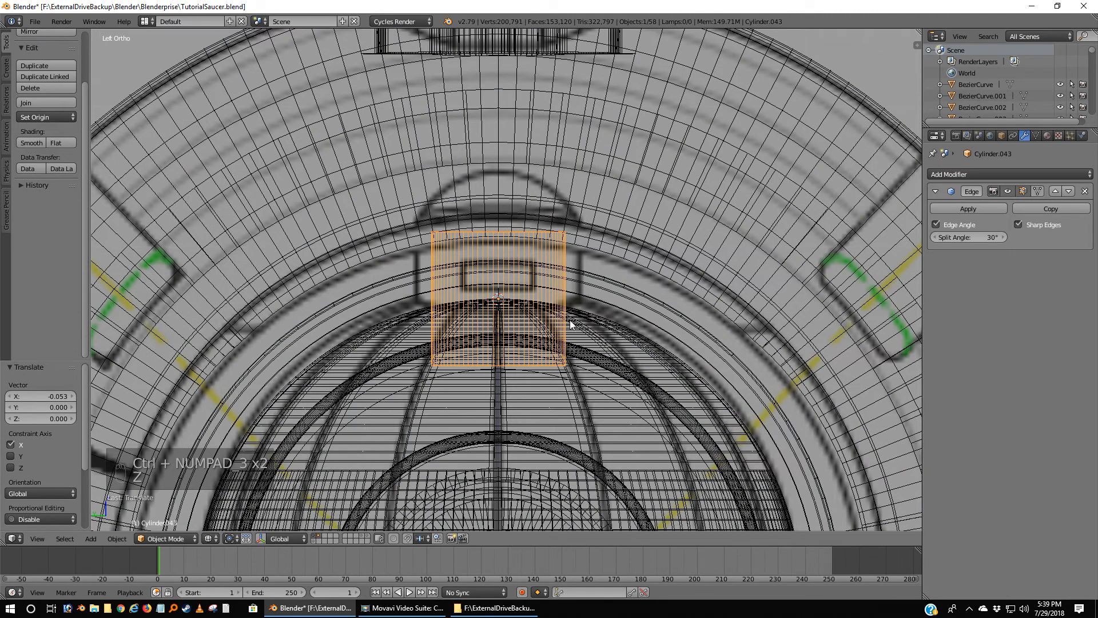
key("s")
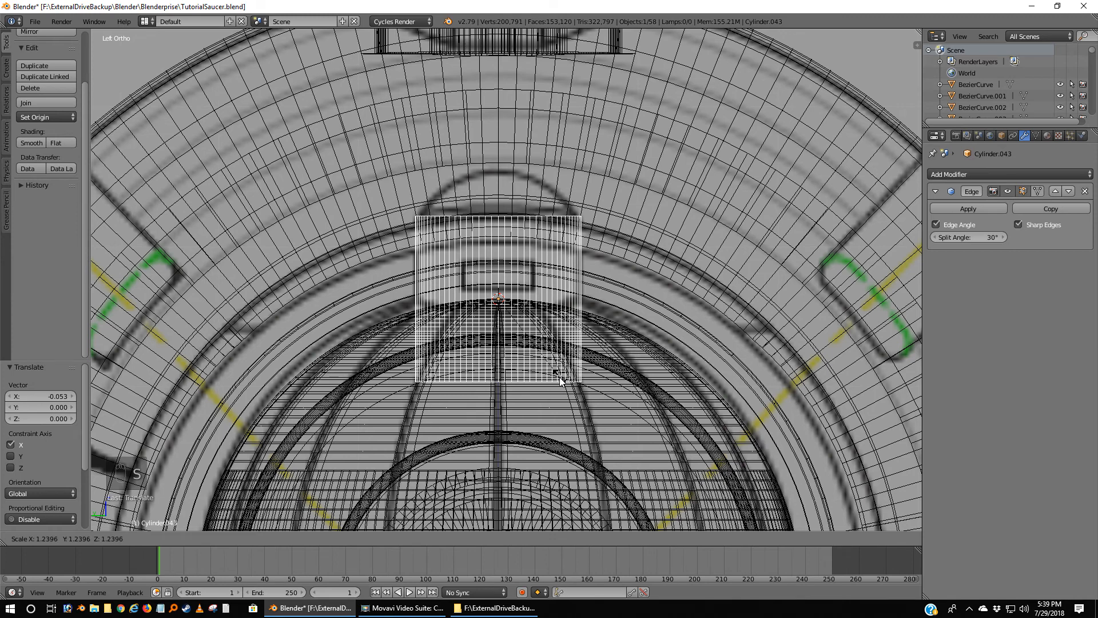
left_click(560, 381)
Move the cylinder about -0.005 along Z so its top sits inside the surrounding hull.
key("z")
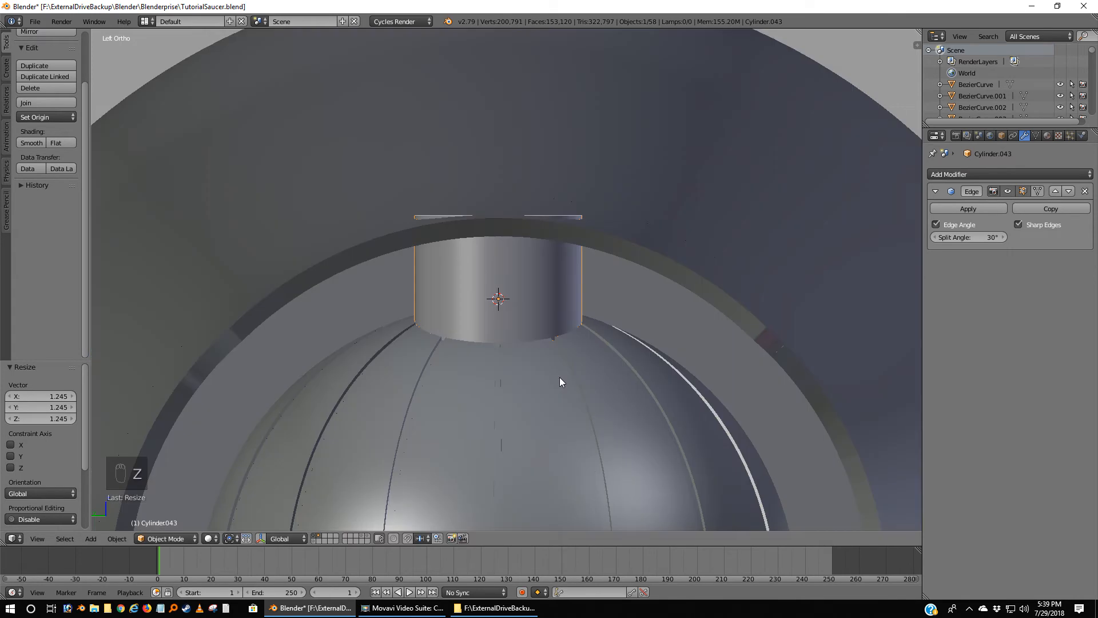
key("g")
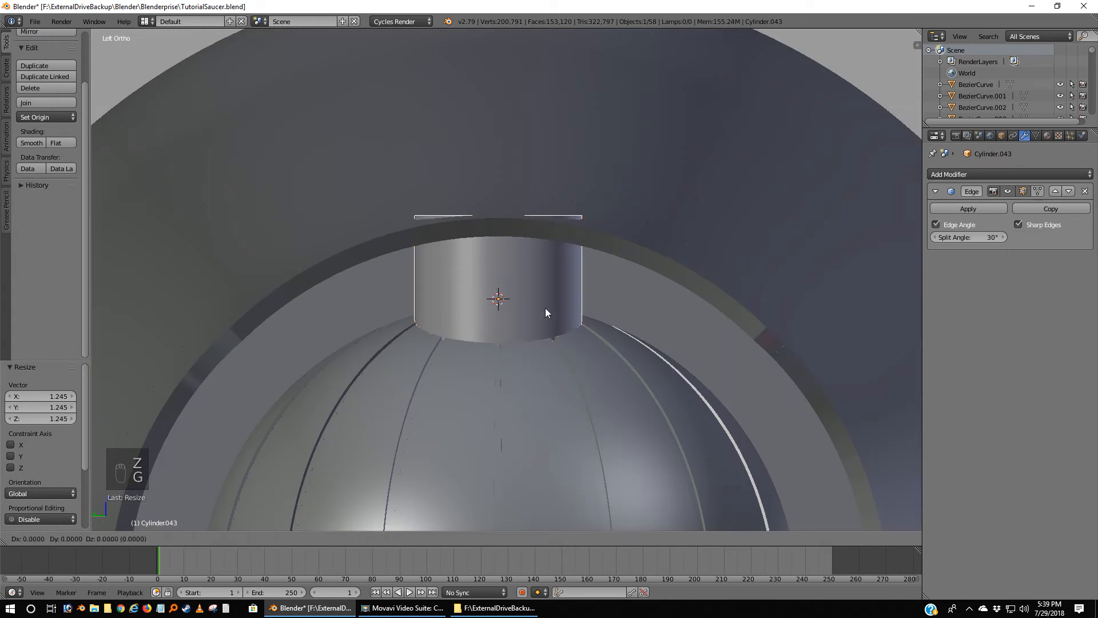
key("z")
left_click(545, 314)
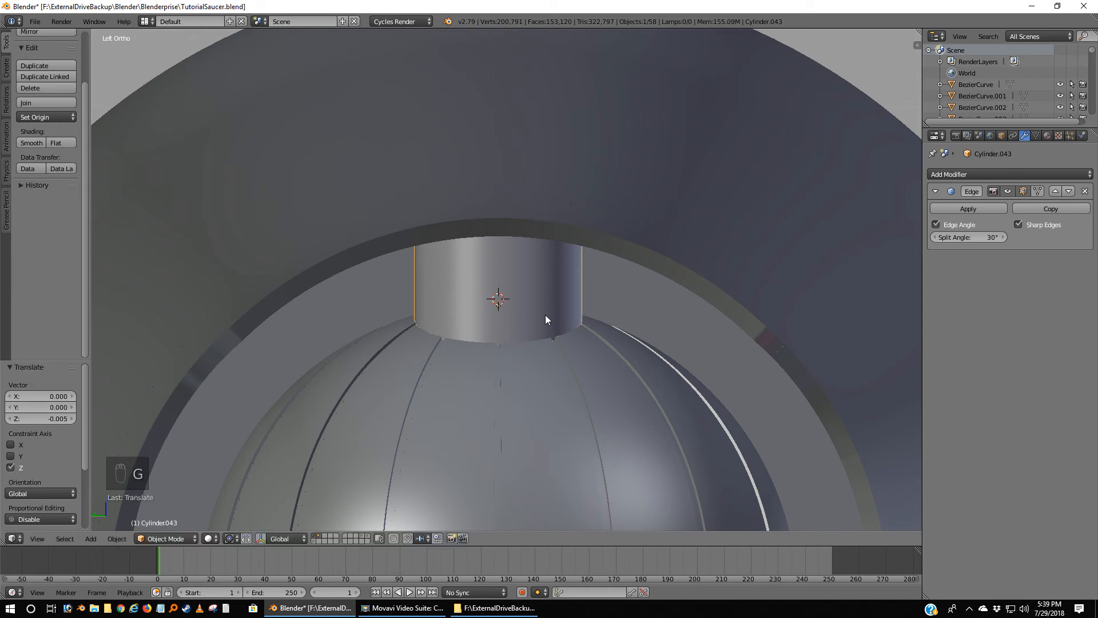
Move the cylinder to the second layer and show only that layer in orthographic view.
mouse_move(651, 300)
middle_mouse_down()
mouse_move(613, 262)
mouse_move(649, 265)
mouse_move(651, 291)
middle_mouse_up()
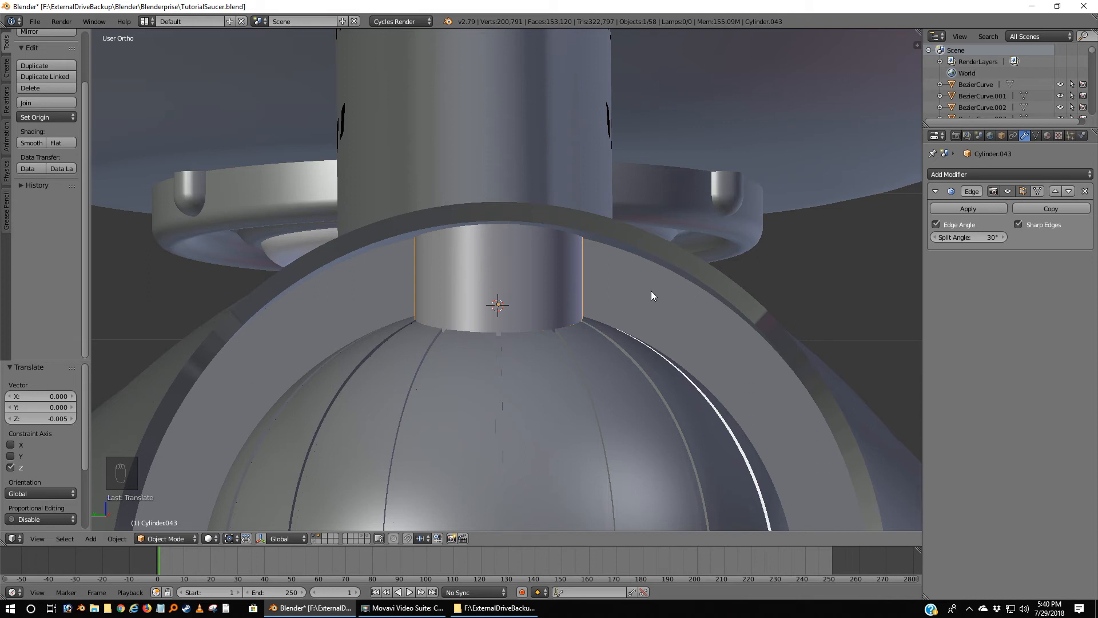
key("m")
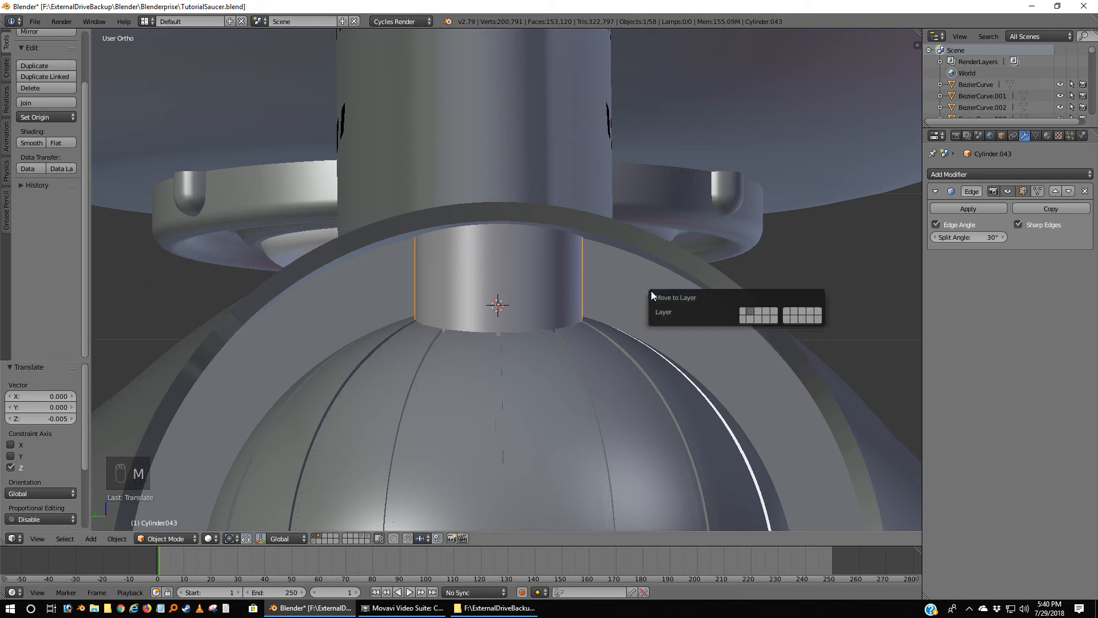
left_click(749, 312)
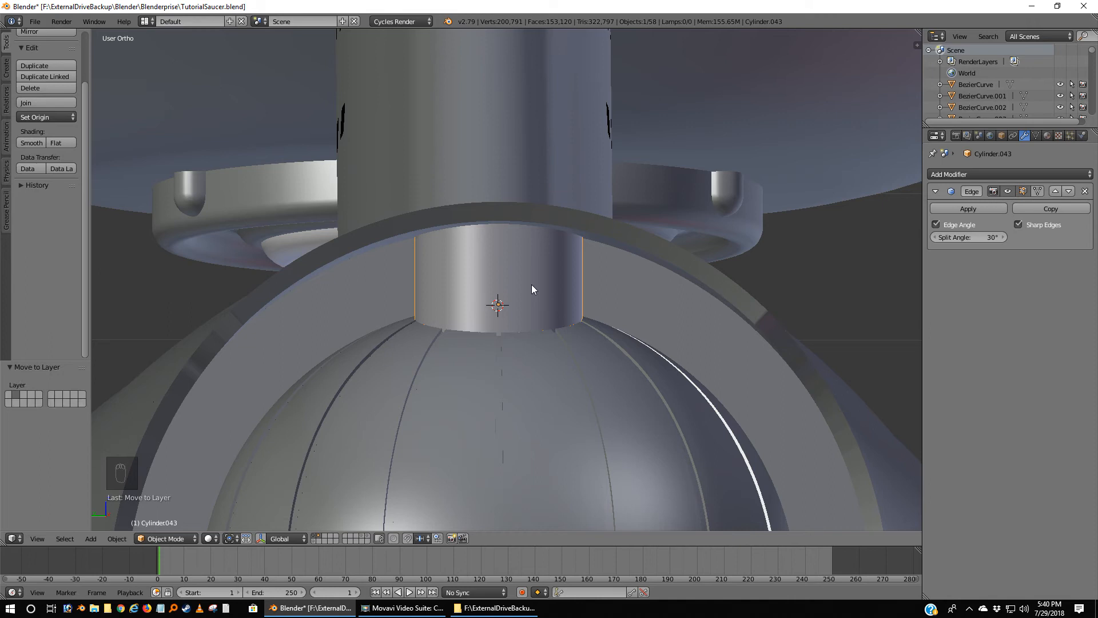
left_click(318, 537)
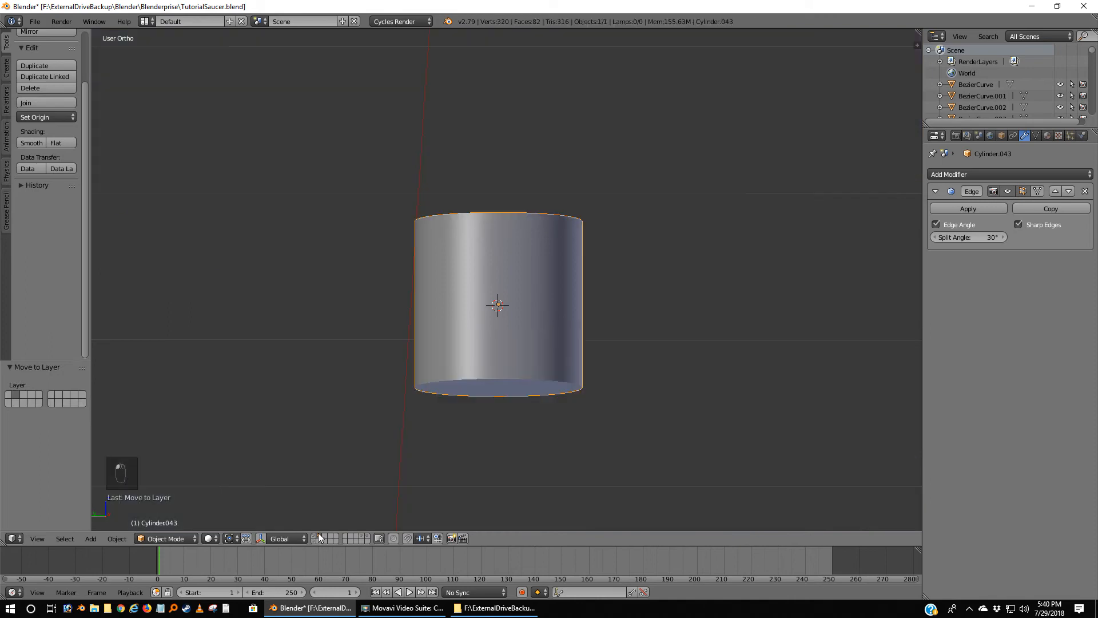
key("KP_5")
key("KP_5")
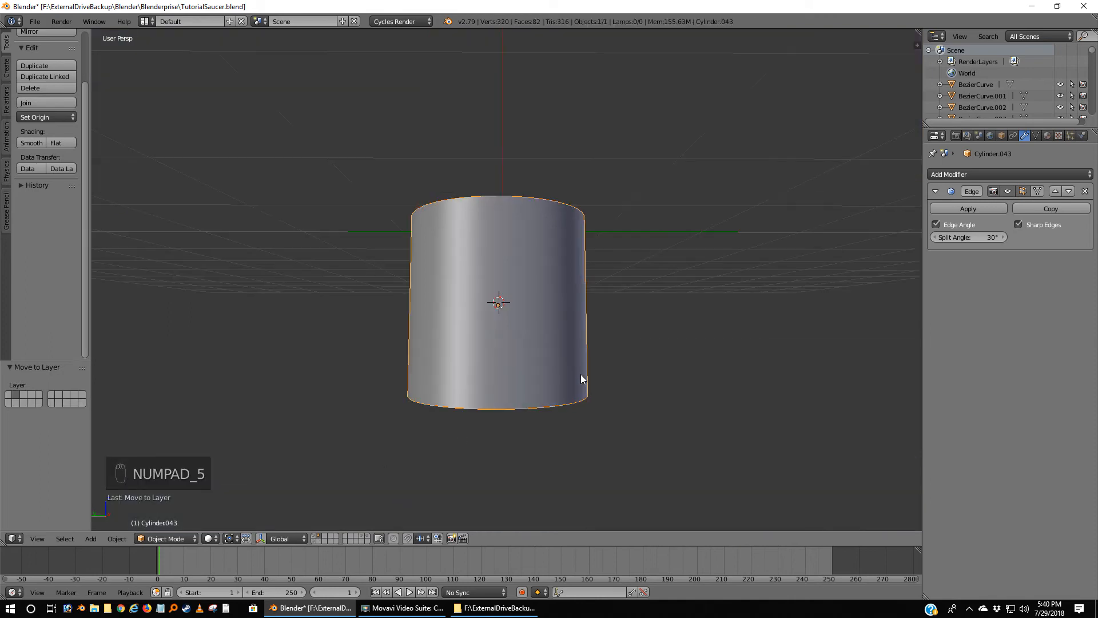
Select the small rounded window block near the dome's top in wireframe, move it to the second layer, and show only that layer.
left_click(358, 537)
scroll(490, 260, "down", 3)
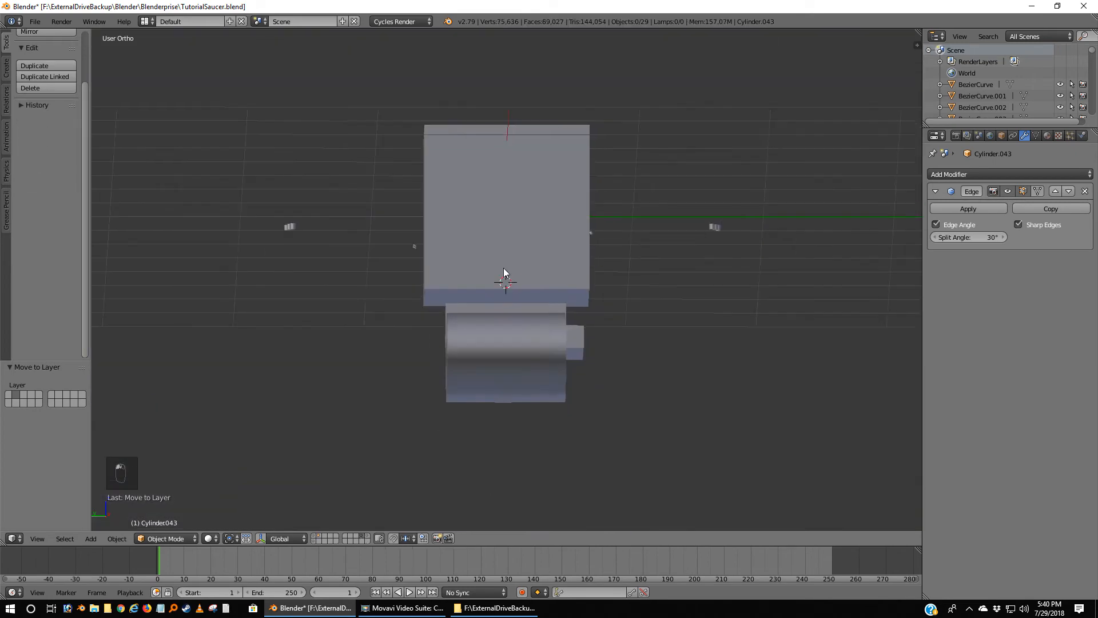
key("z")
middle_click_drag(510, 271, 404, 313)
scroll(499, 313, "up", 6)
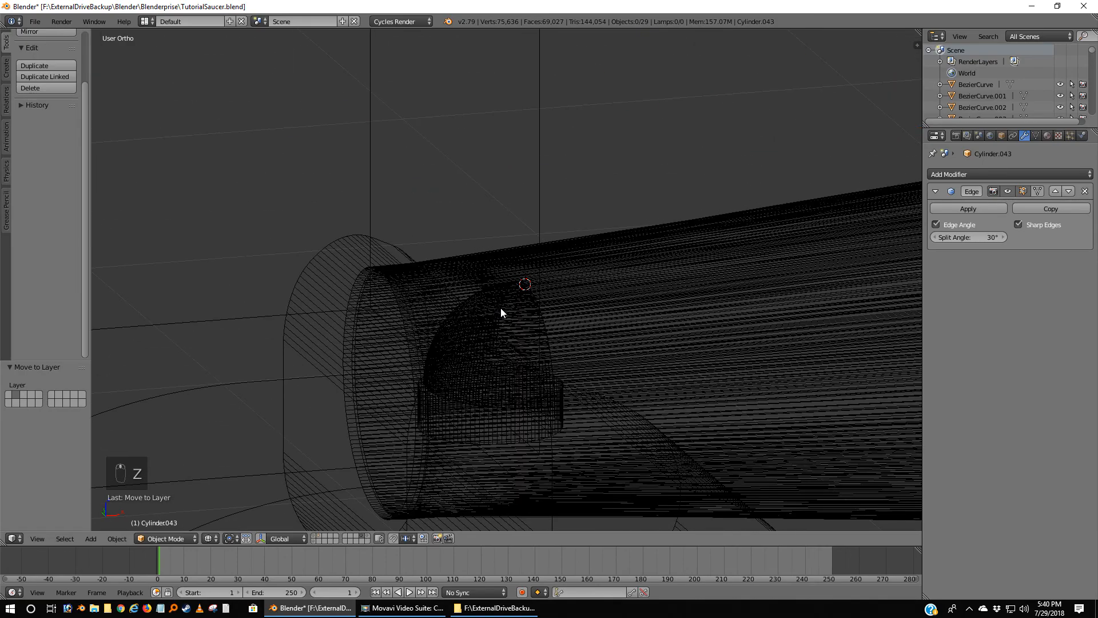
scroll(469, 307, "up", 2)
right_click(434, 270)
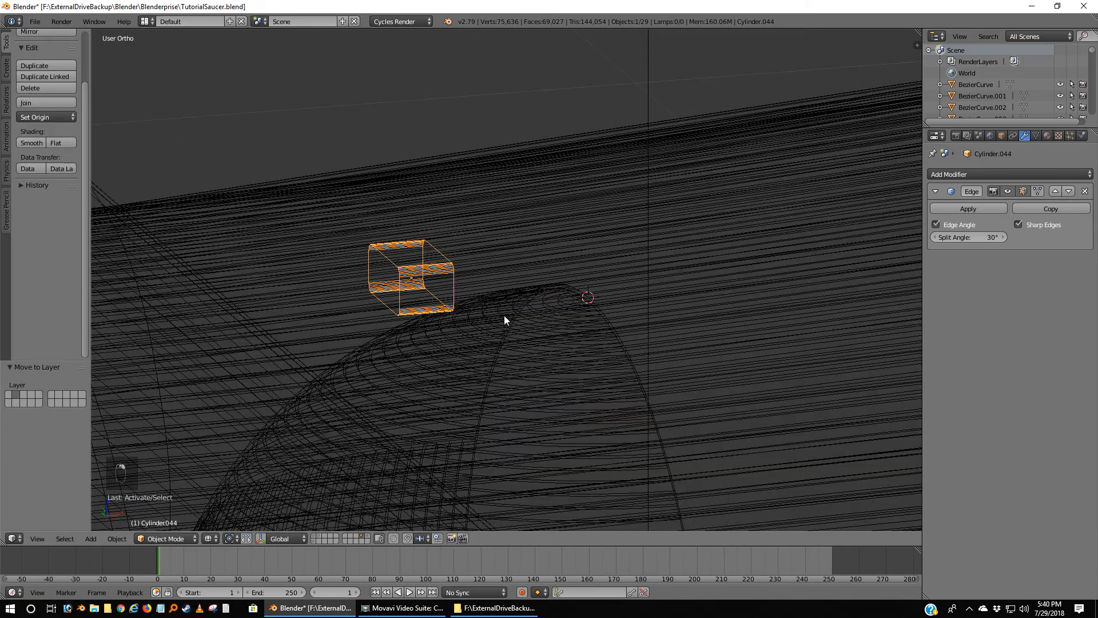
key("m")
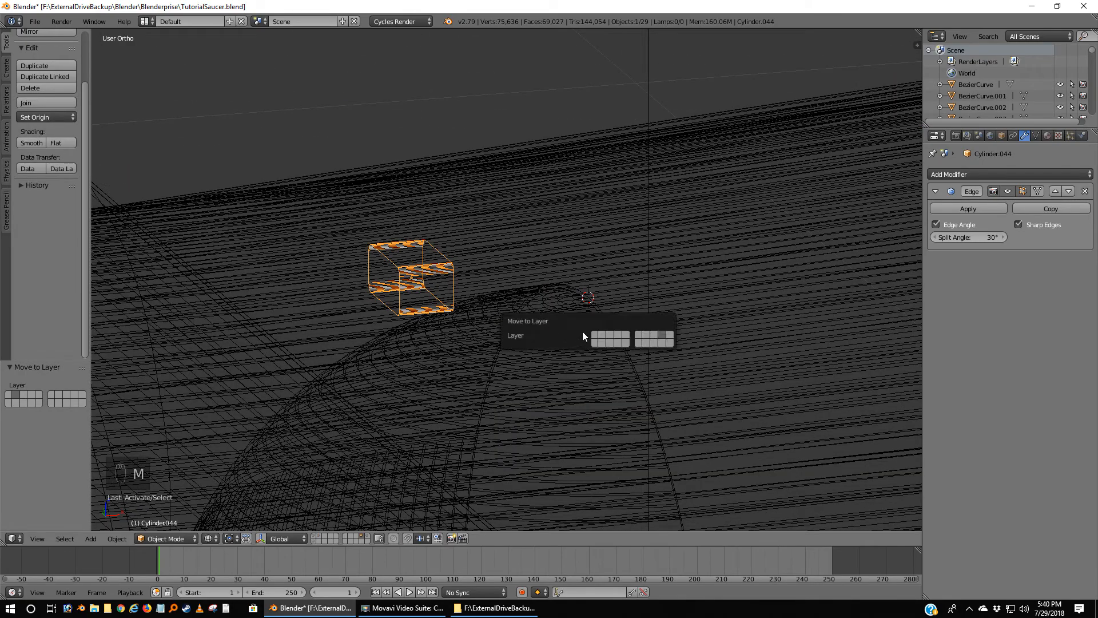
left_click(610, 335)
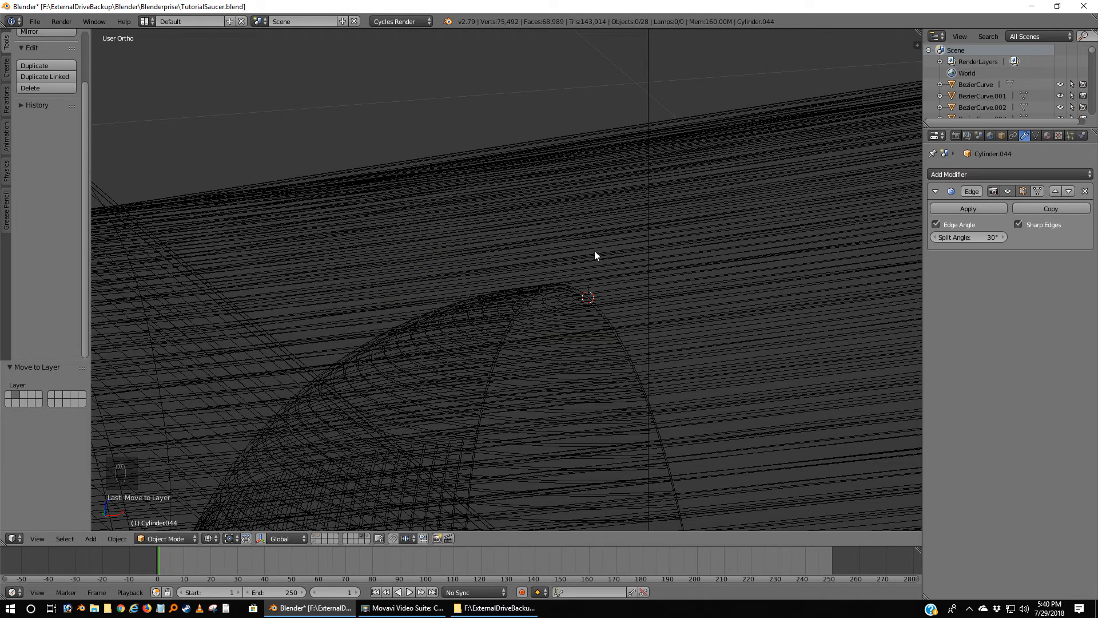
left_click(320, 535)
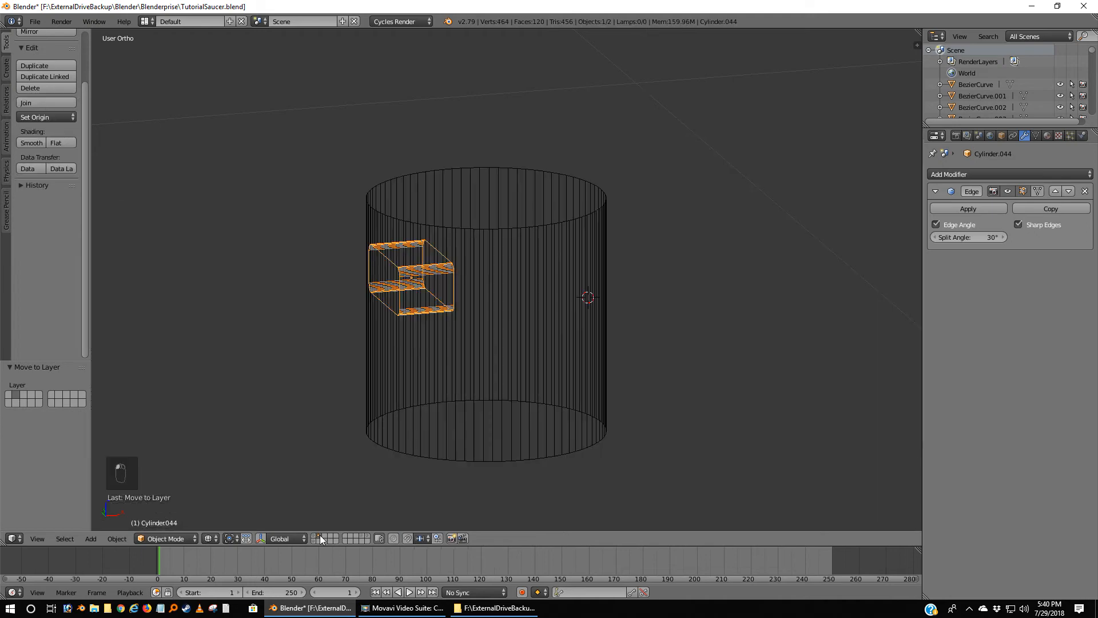
In the top view, move the window block about -0.018 along X so it straddles the cylinder's front wall.
key("KP_7")
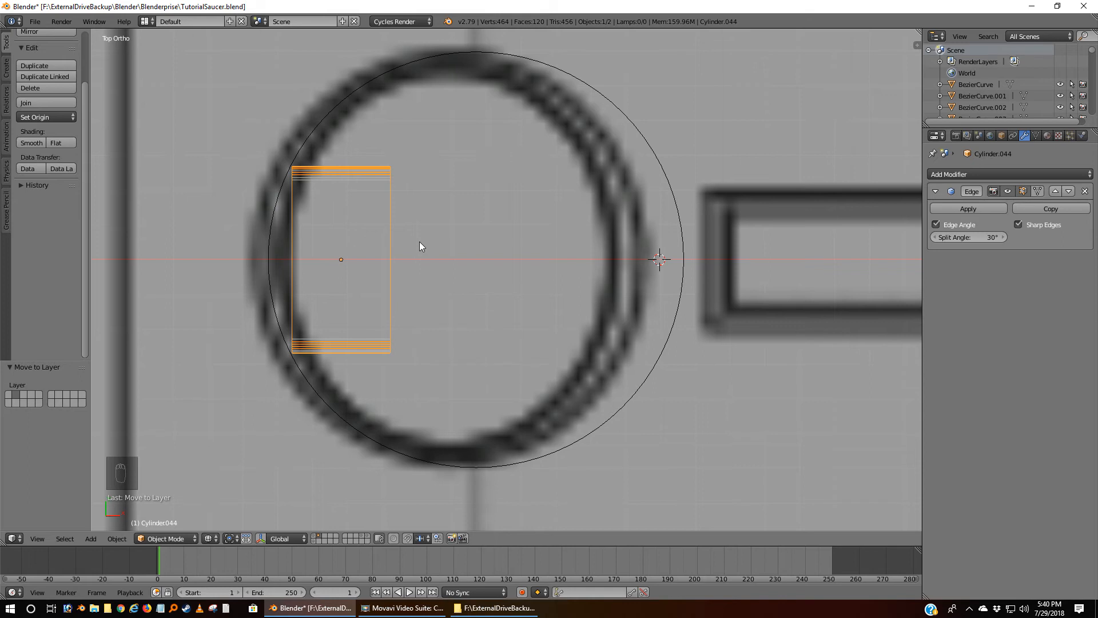
key("g")
key("x")
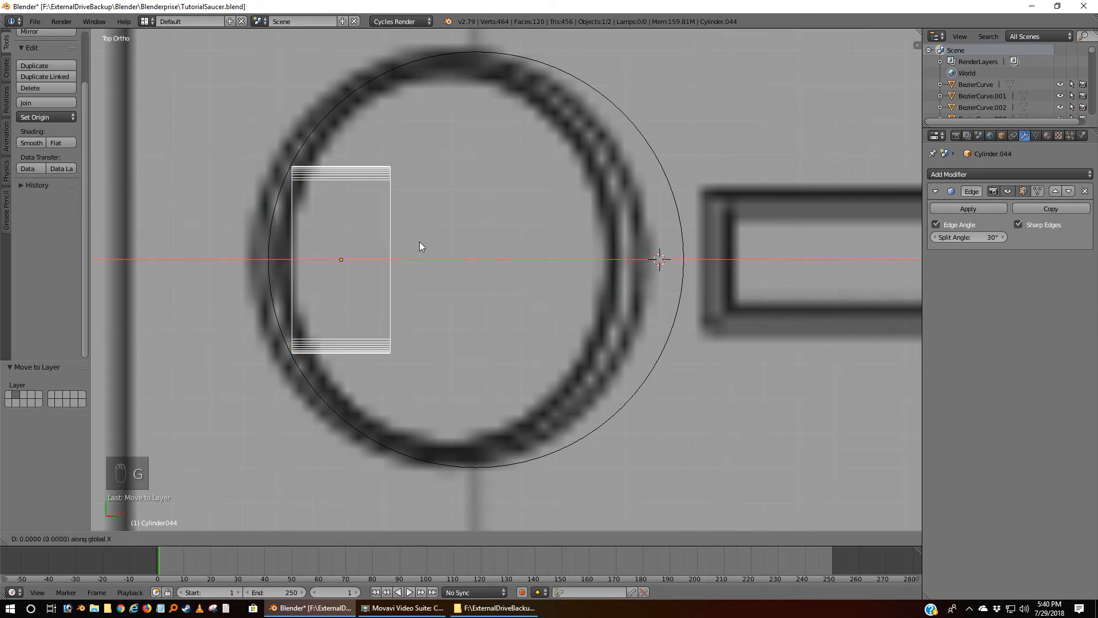
left_click(359, 236)
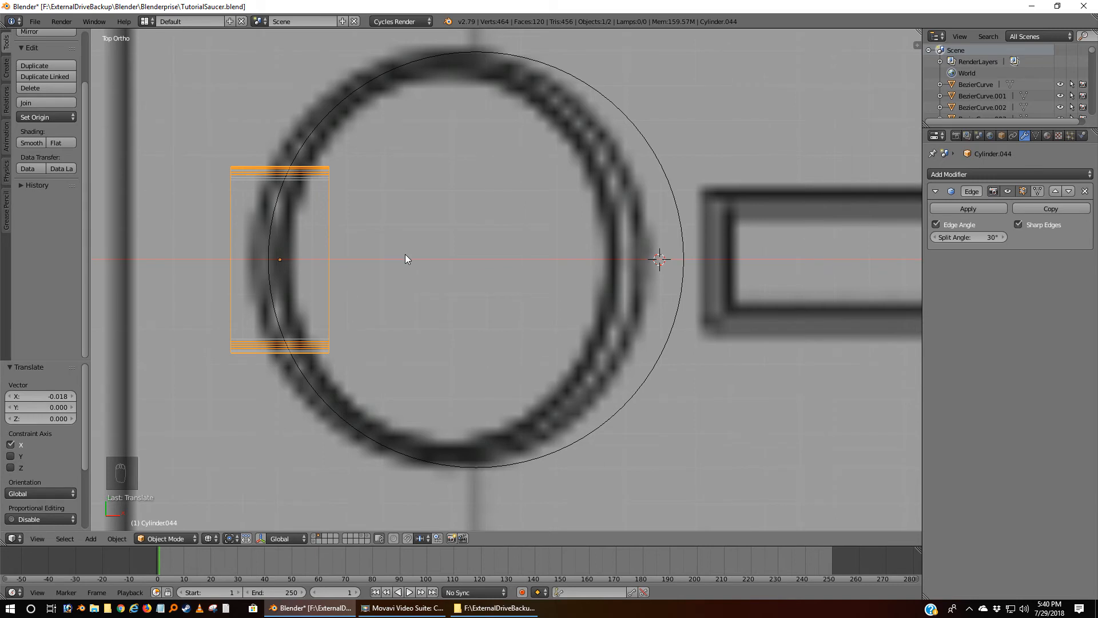
Edit the cylinder from the left view and add an edge loop just above the window outline, with a slide factor of about -0.592.
right_click(420, 455)
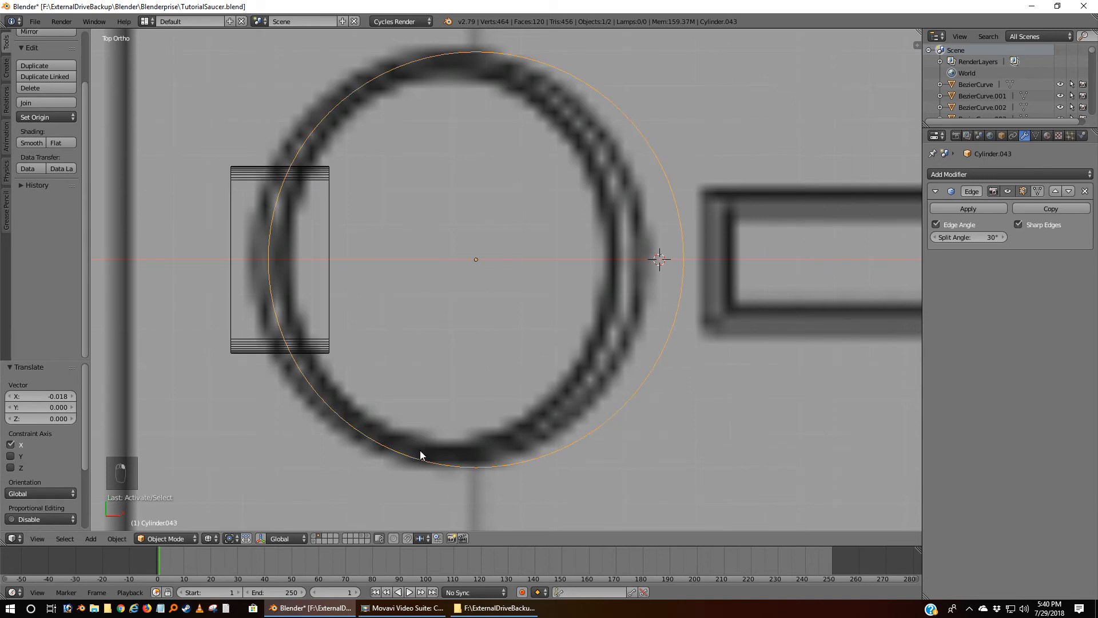
key("ctrl+KP_3")
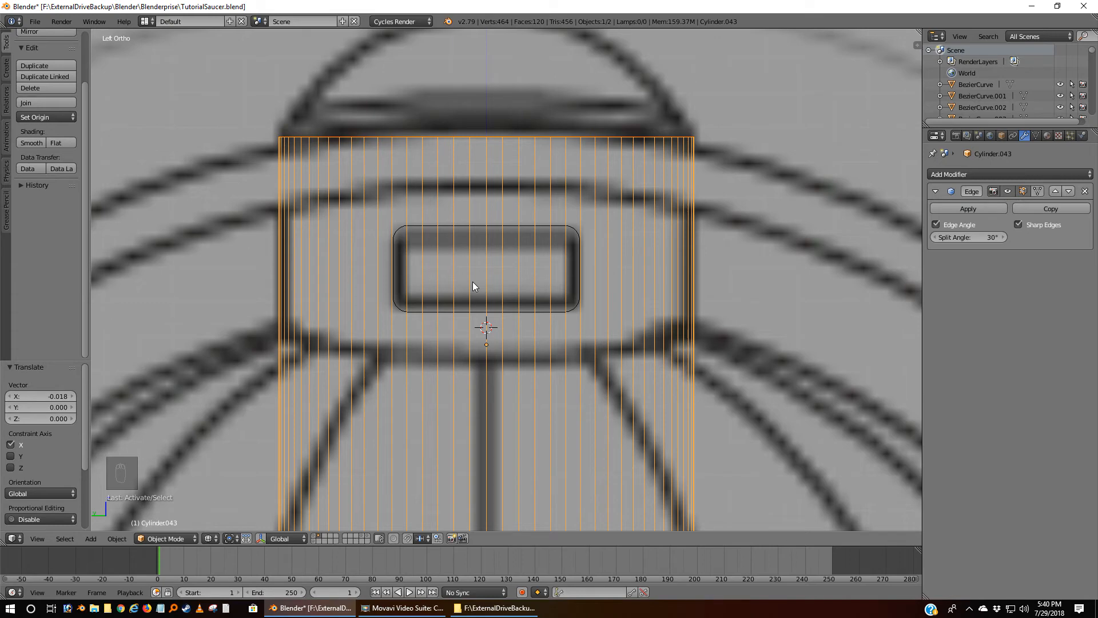
key("Tab")
key("a")
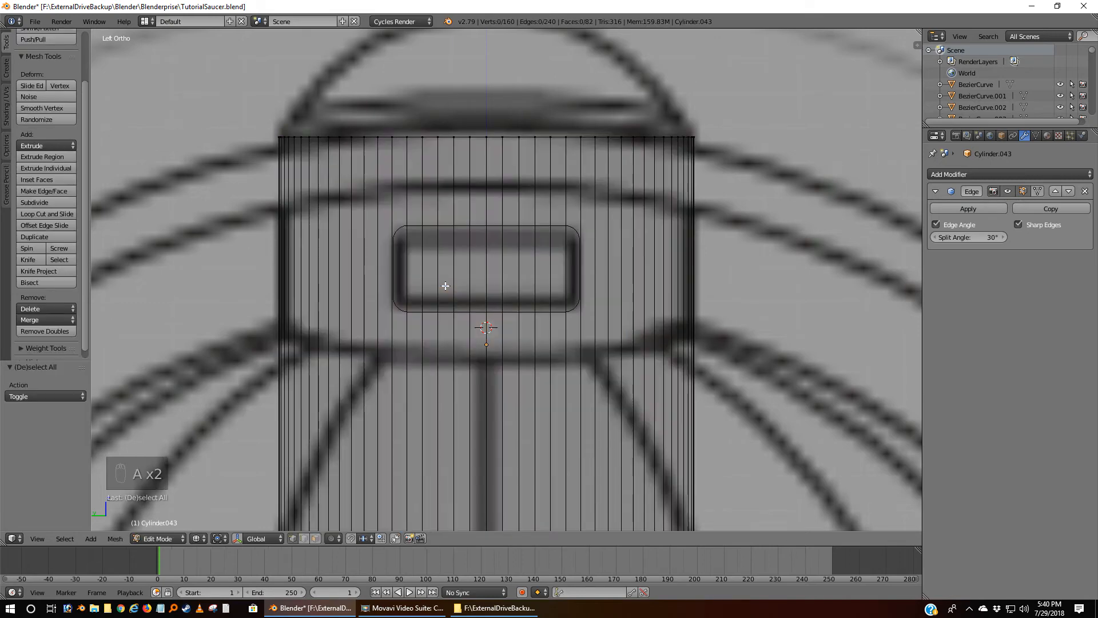
key("ctrl+r")
left_click(275, 232)
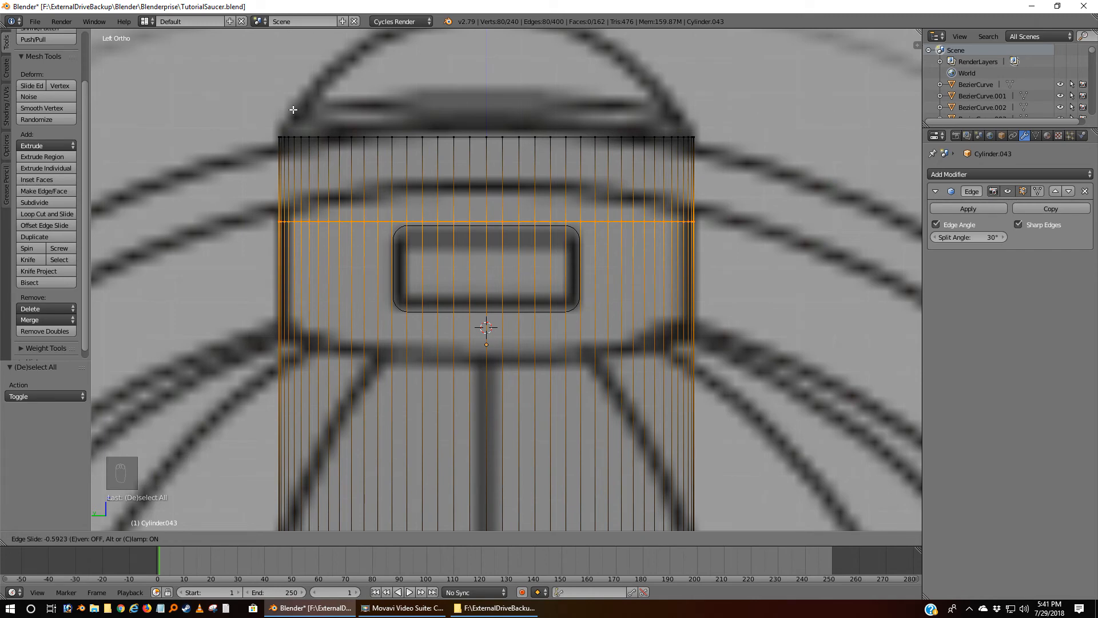
left_click(292, 110)
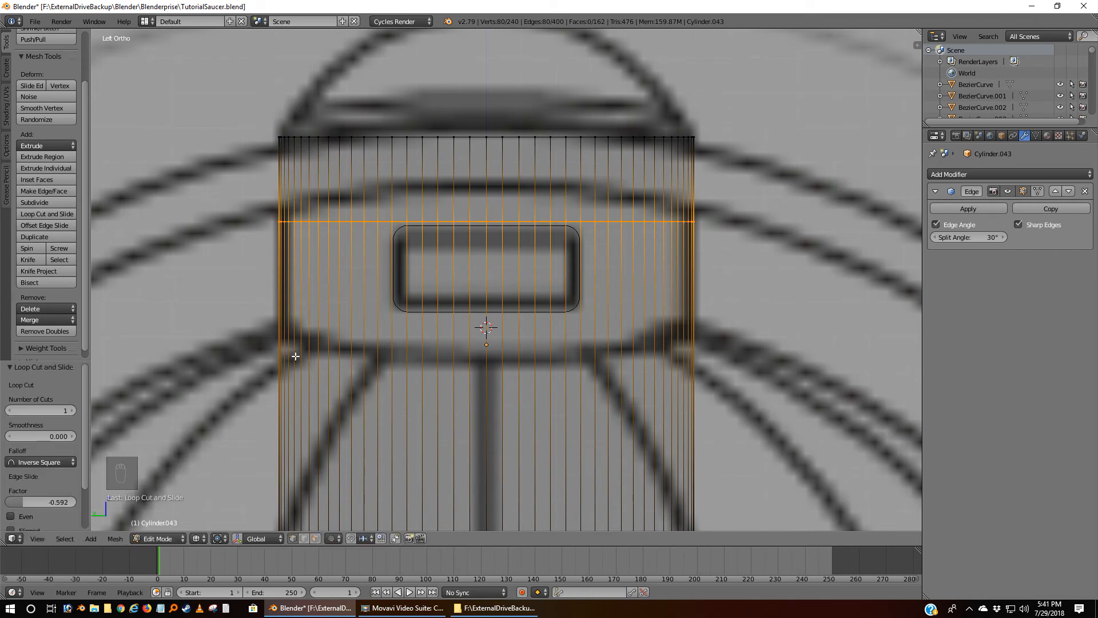
Add a second edge loop around the cylinder just below the window outline.
key("a")
key("ctrl+r")
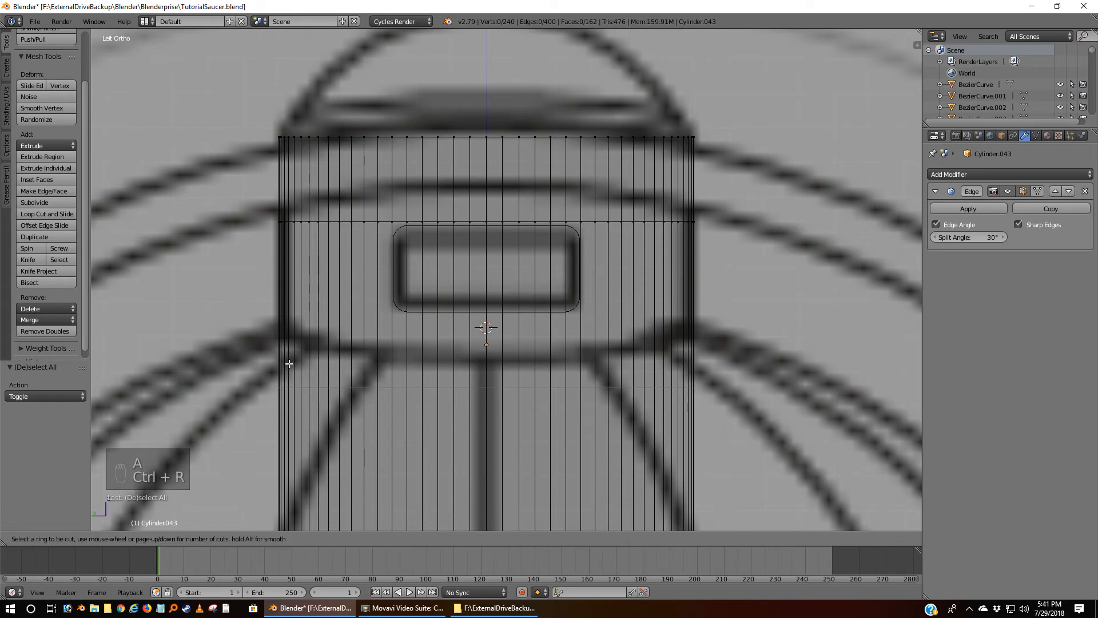
left_click(289, 362)
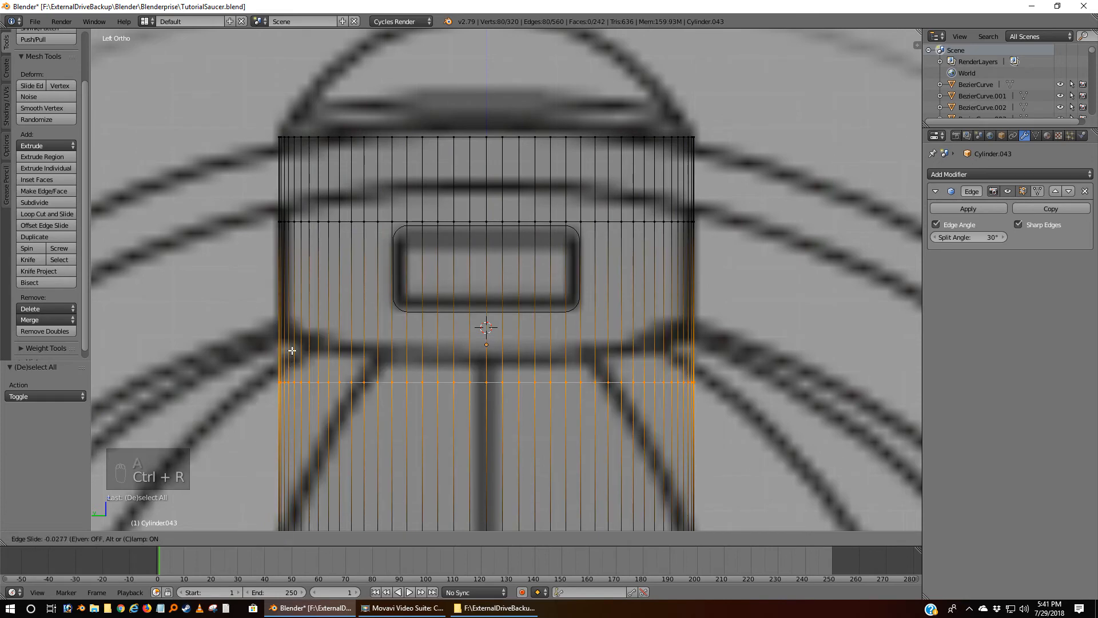
left_click(295, 290)
key("a")
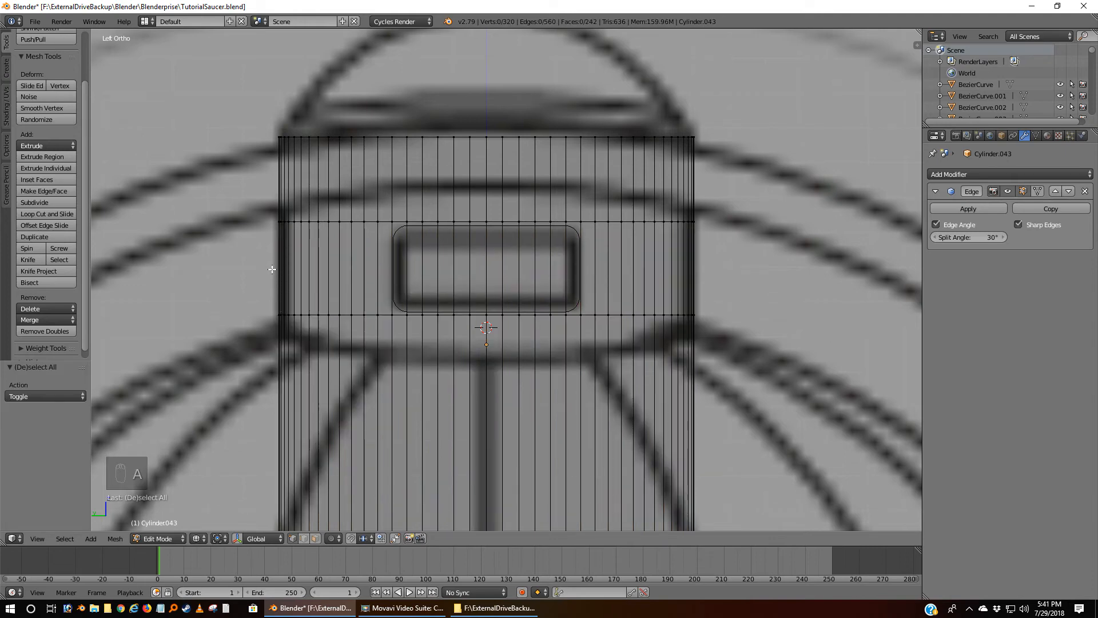
key("ctrl+r")
scroll(270, 272, "up", 6)
scroll(271, 272, "up", 5)
scroll(270, 271, "up", 3)
scroll(271, 271, "down", 1)
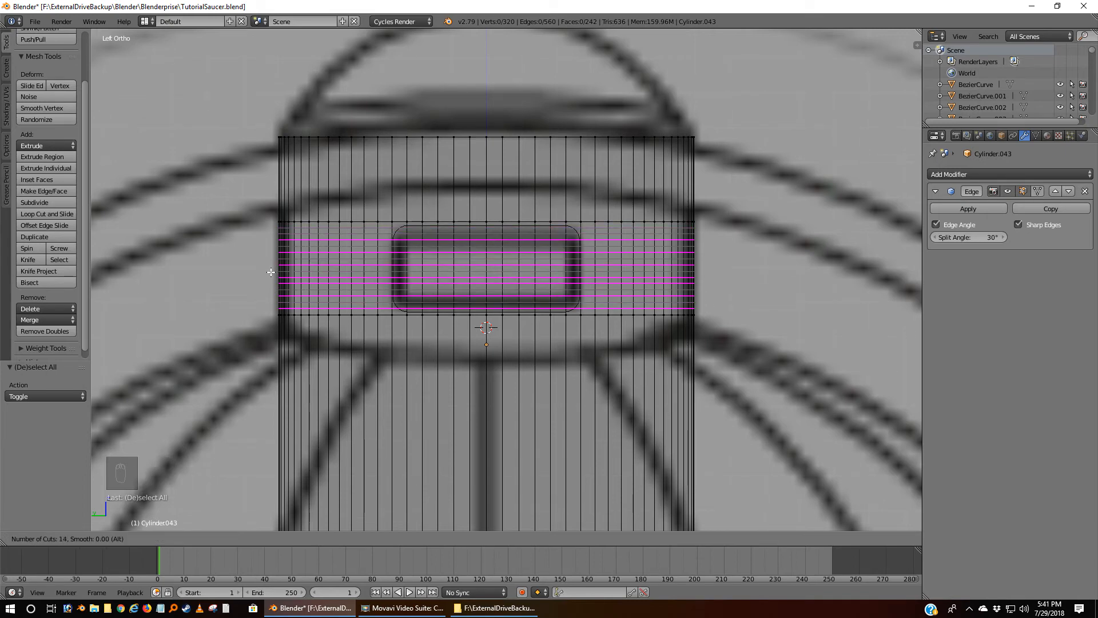
scroll(271, 272, "up", 4)
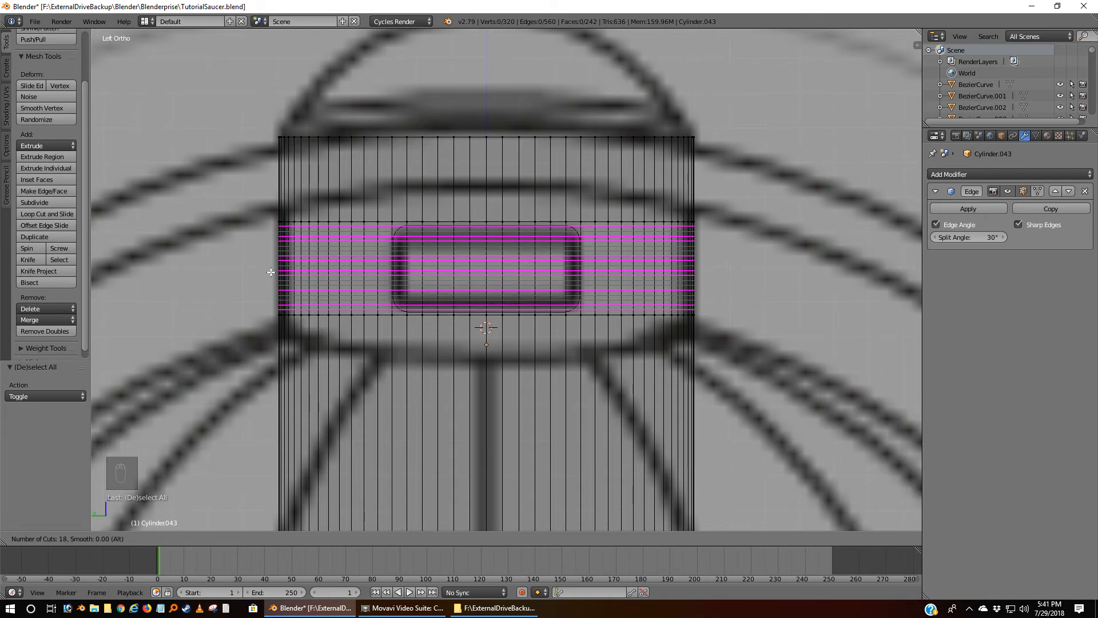
scroll(271, 271, "up", 4)
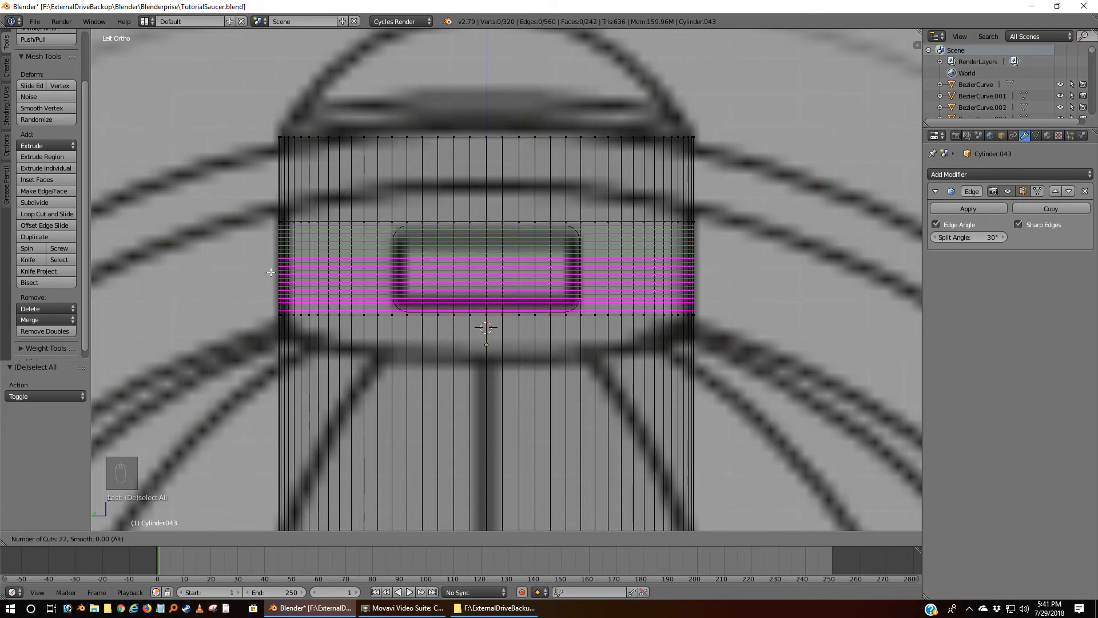
key("Escape")
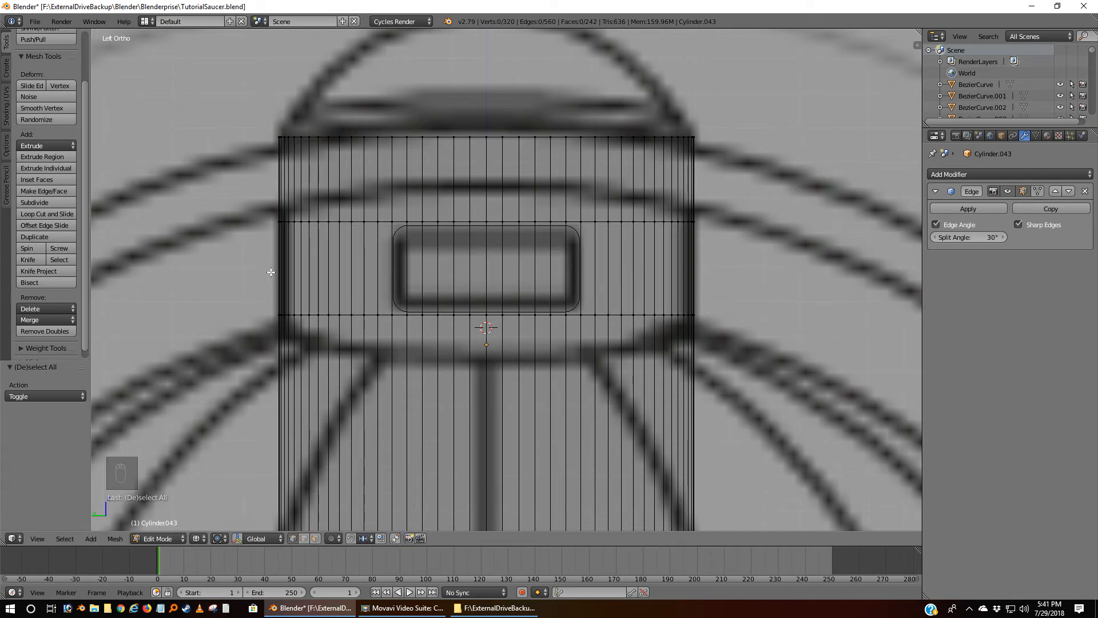
Add single edge loops where the window's upper and lower rounded corners end, with slide factors of about -0.519 and 0.410.
key("ctrl+r")
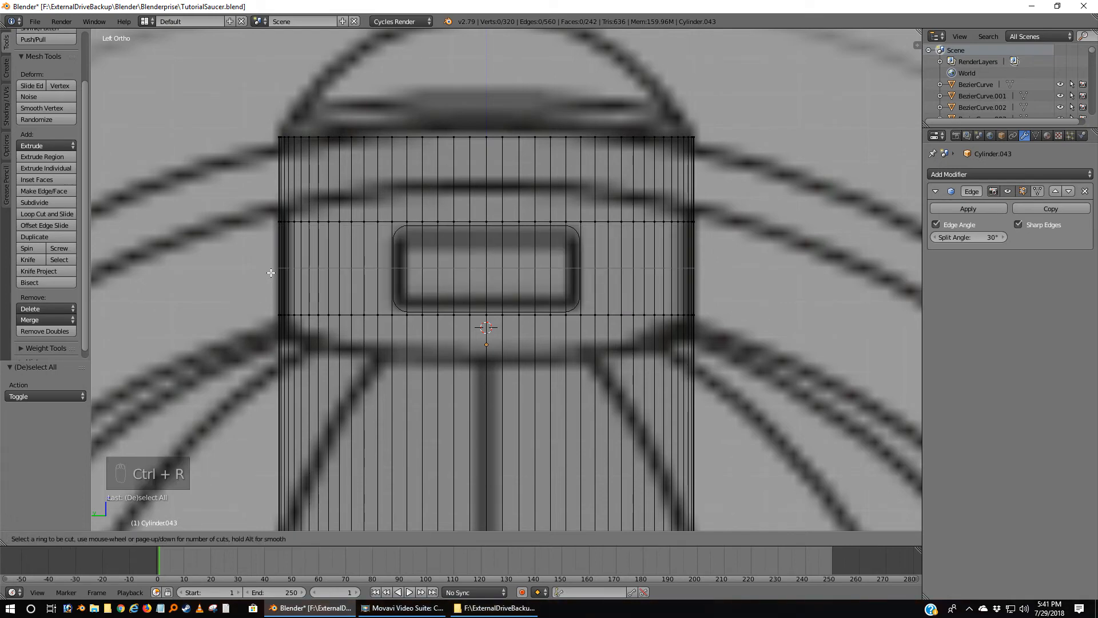
left_click(271, 272)
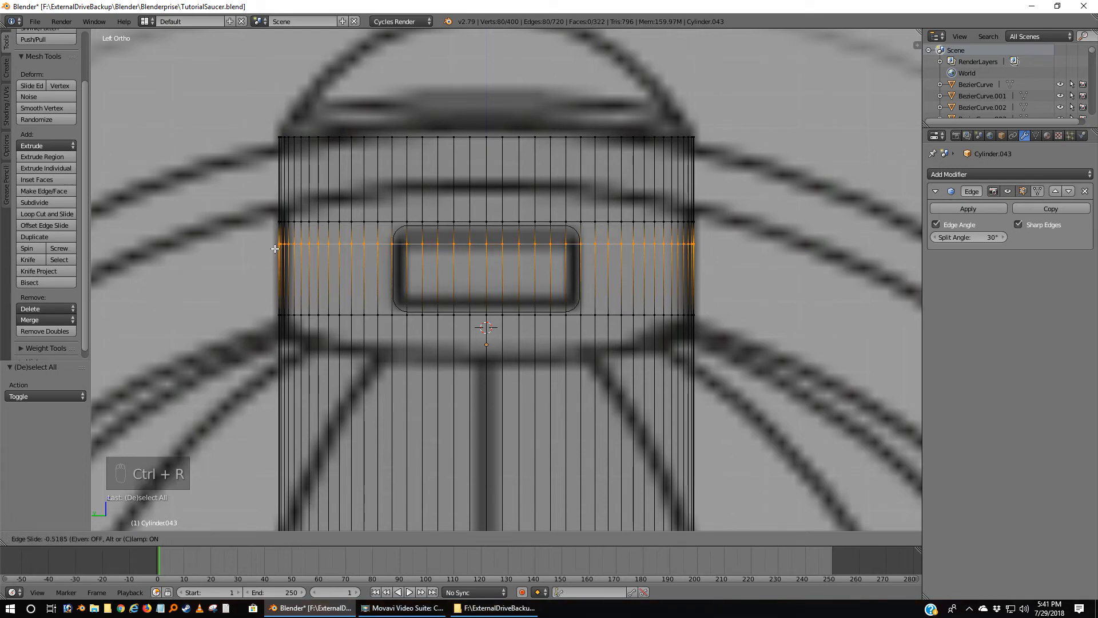
left_click(275, 249)
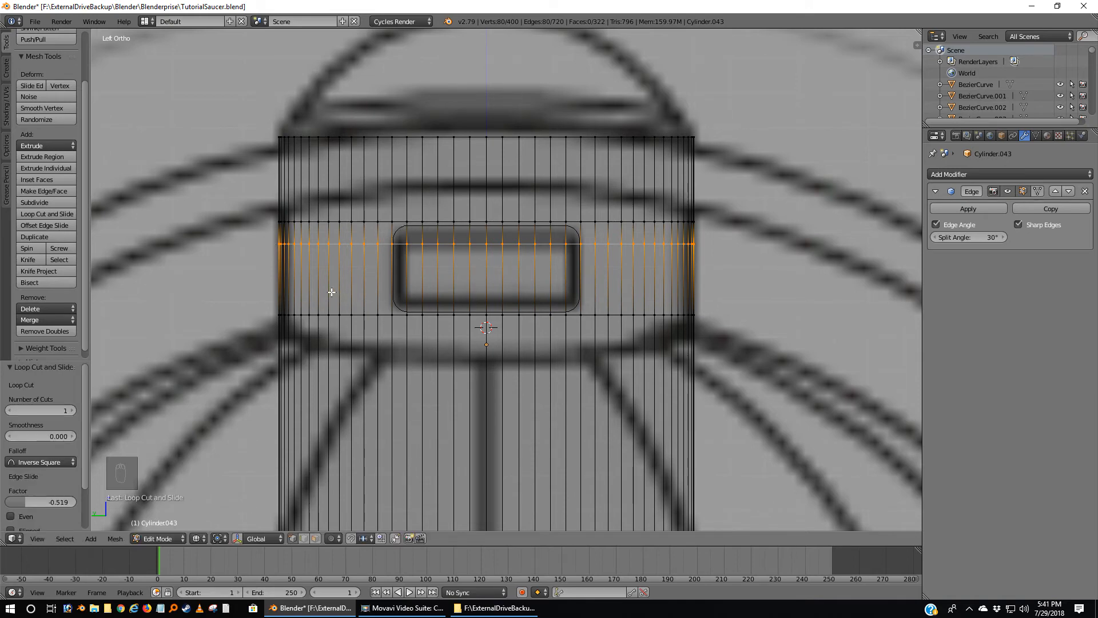
key("a")
key("ctrl+r")
left_click(328, 298)
left_click(328, 309)
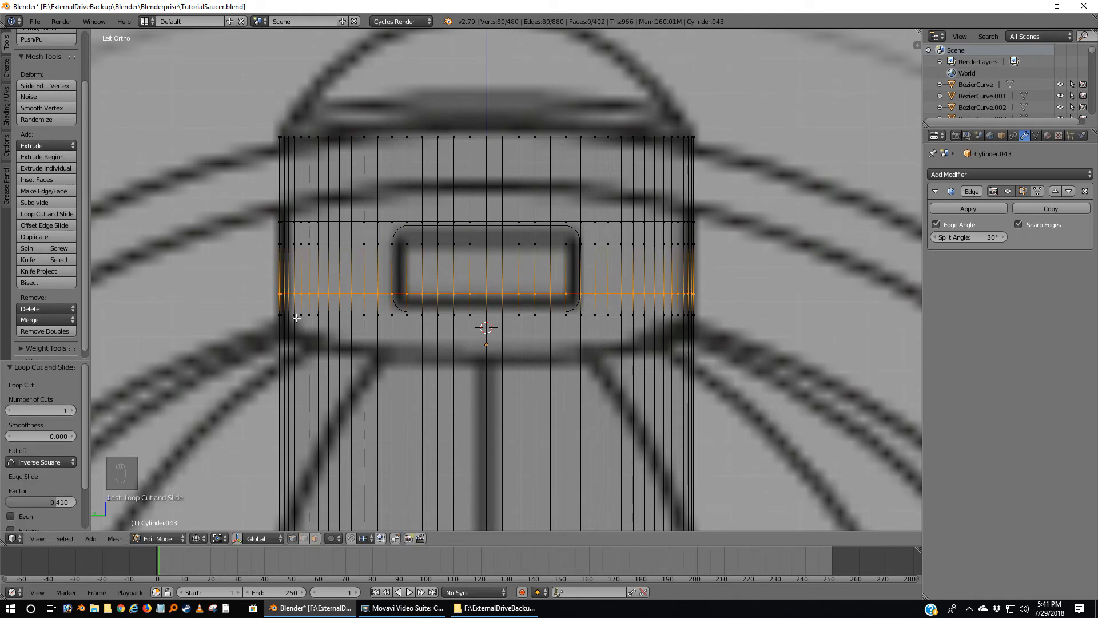
key("a")
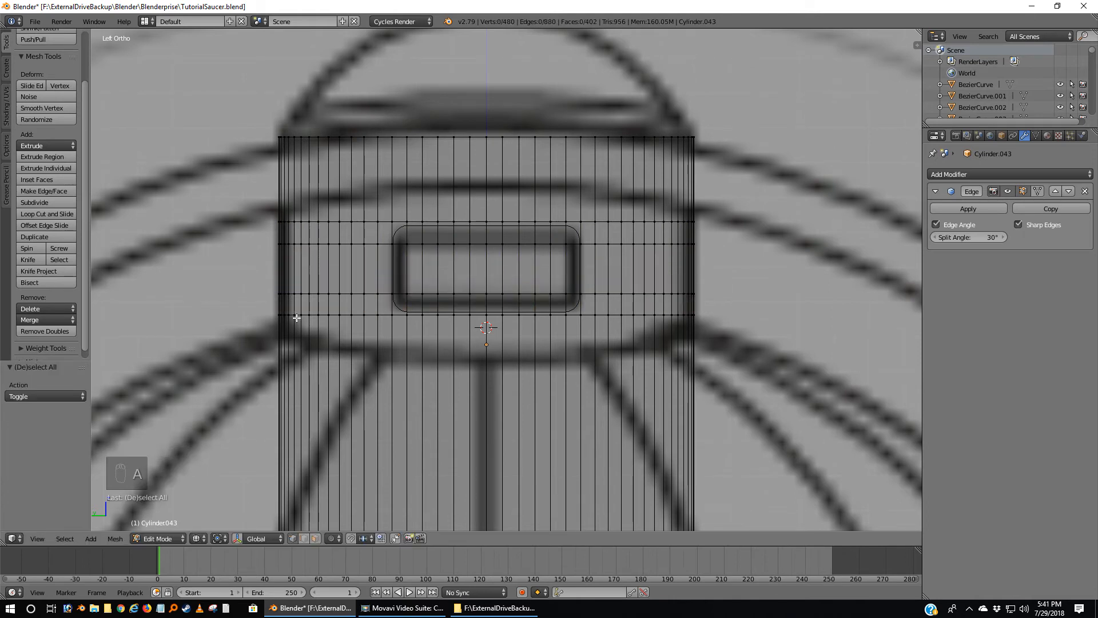
Add five evenly spaced edge loops in the narrow band across the window's upper rounded corners.
key("ctrl+r")
scroll(291, 234, "up", 4)
left_click(291, 235)
right_click(291, 235)
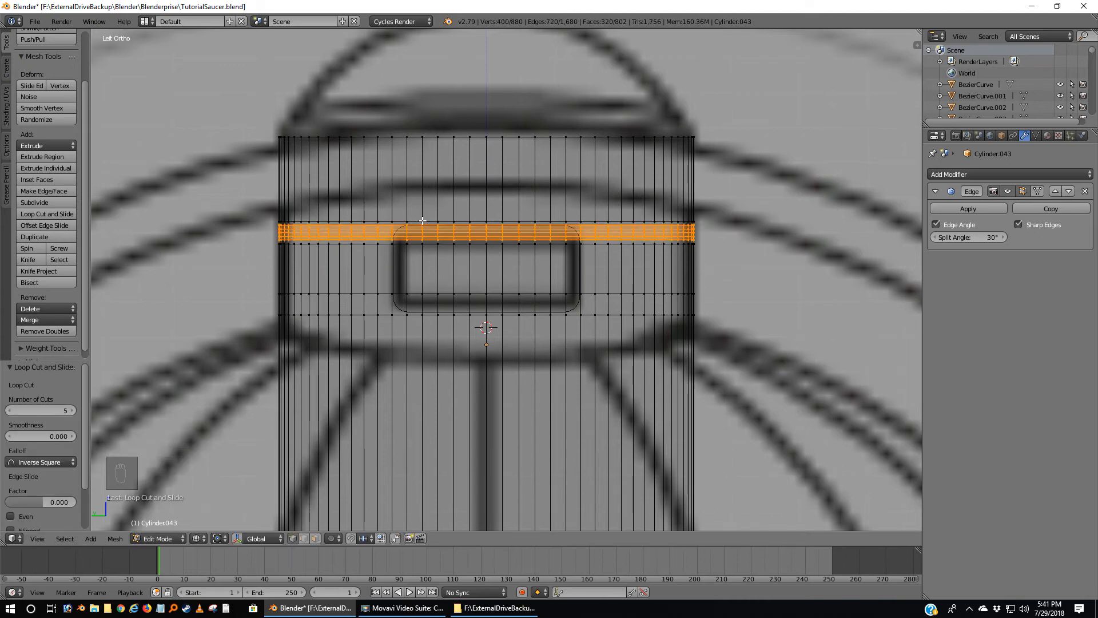
scroll(426, 229, "up", 4)
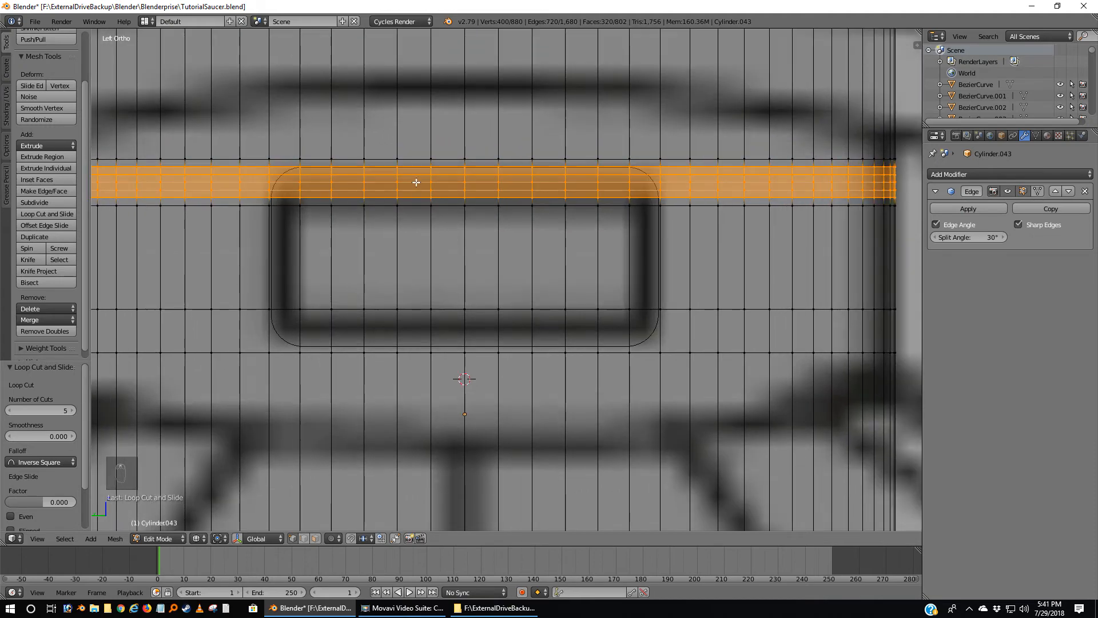
scroll(405, 326, "down", 2)
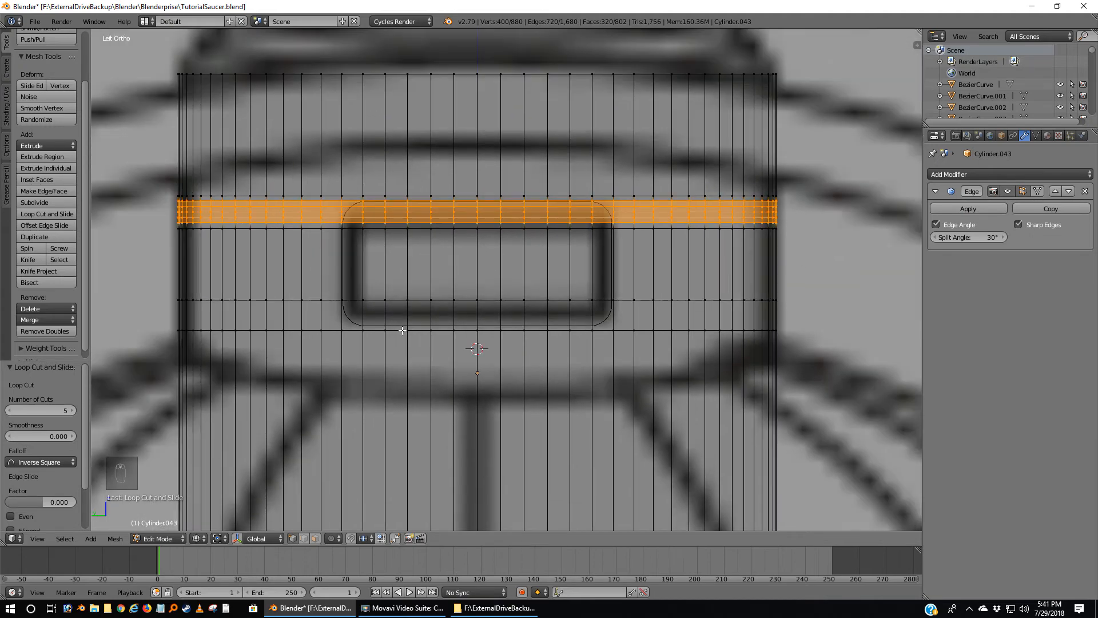
Add five evenly spaced edge loops in the narrow band across the window's lower rounded corners, then return to Object Mode in top view.
key("a")
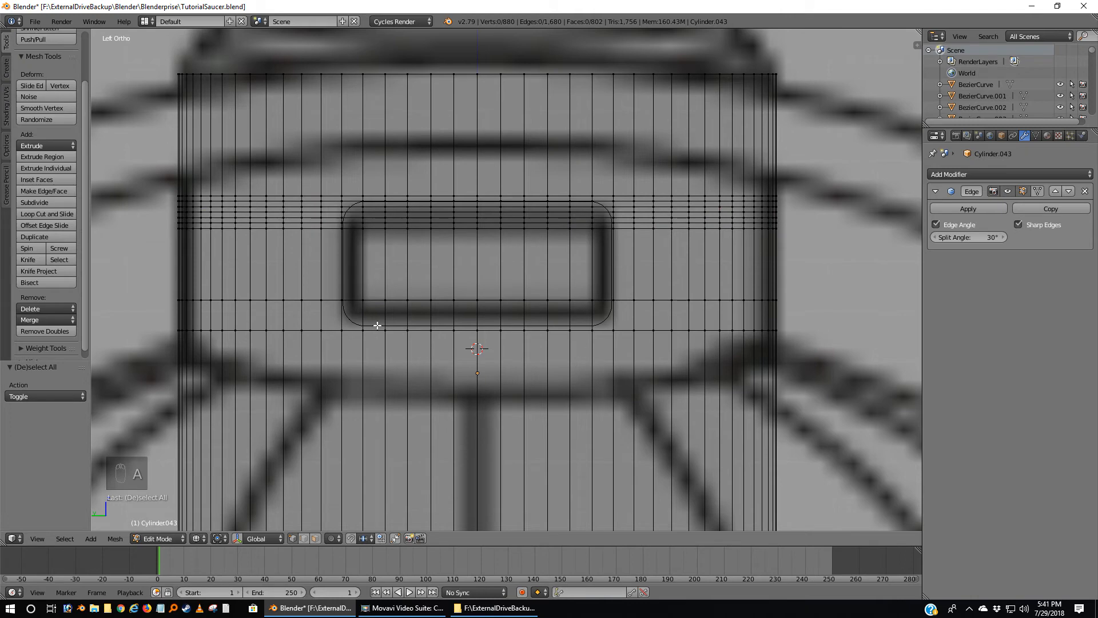
key("ctrl+r")
scroll(355, 318, "up", 3)
scroll(354, 318, "up", 1)
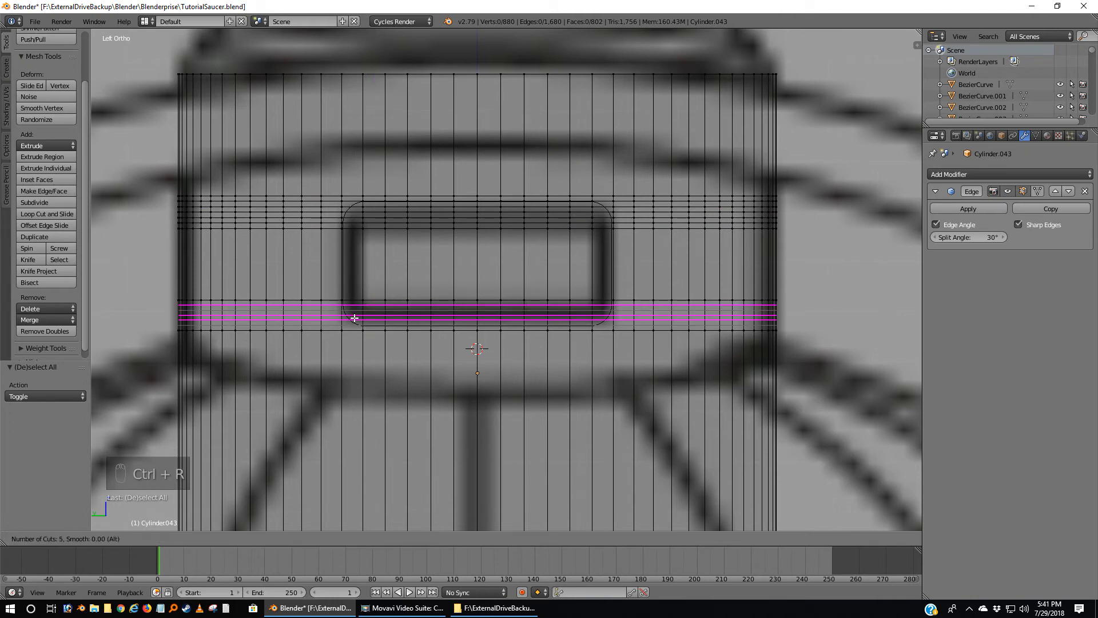
left_click(355, 318)
right_click(354, 317)
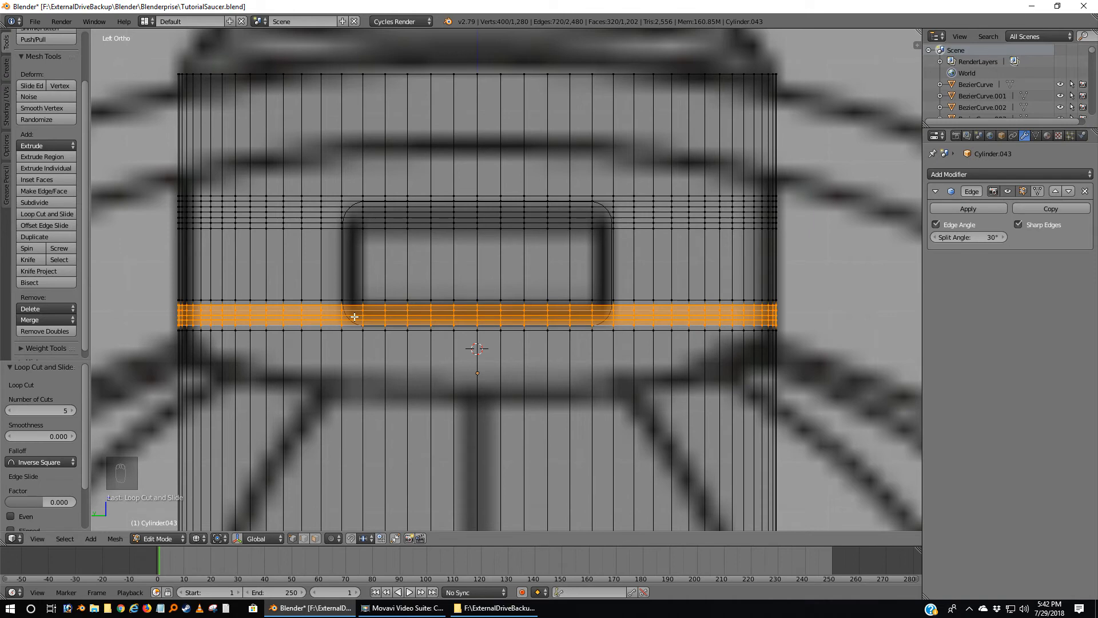
key("a")
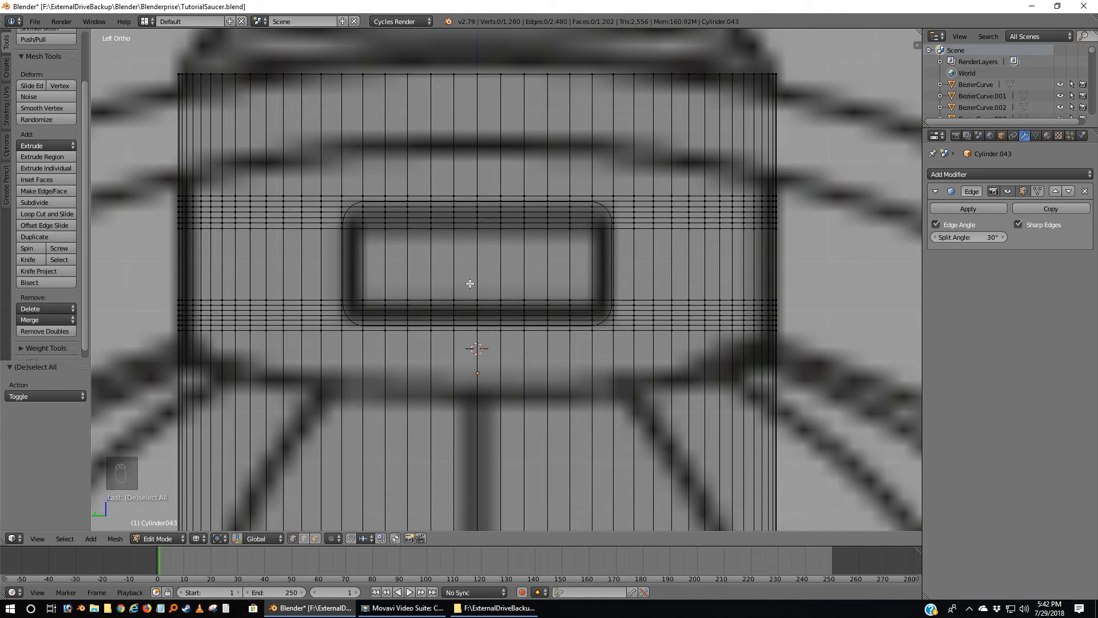
key("Tab")
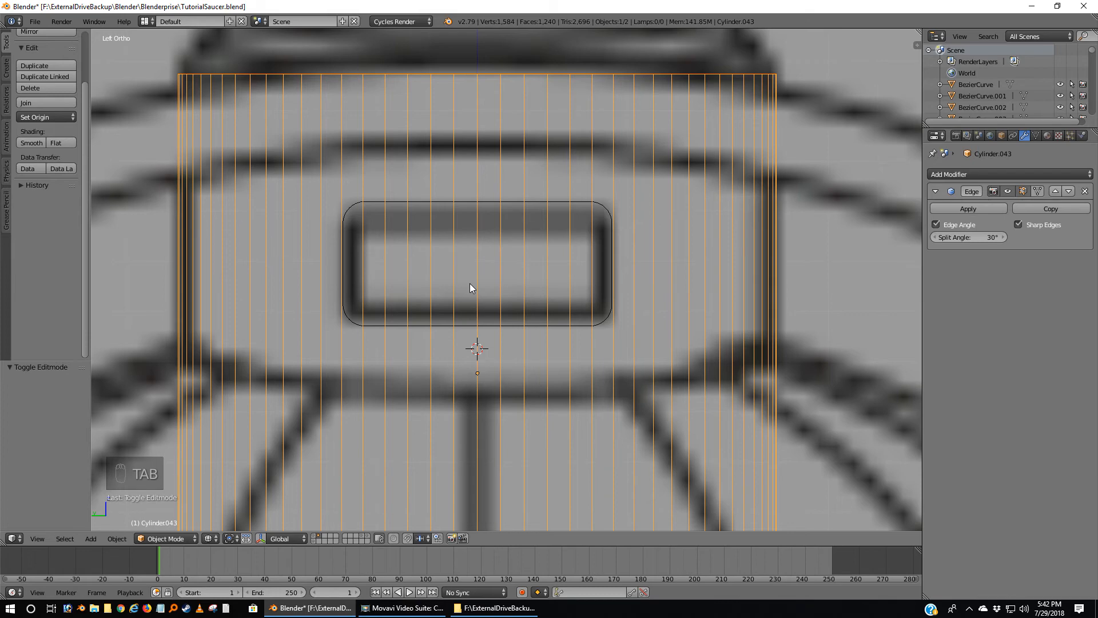
key("KP_7")
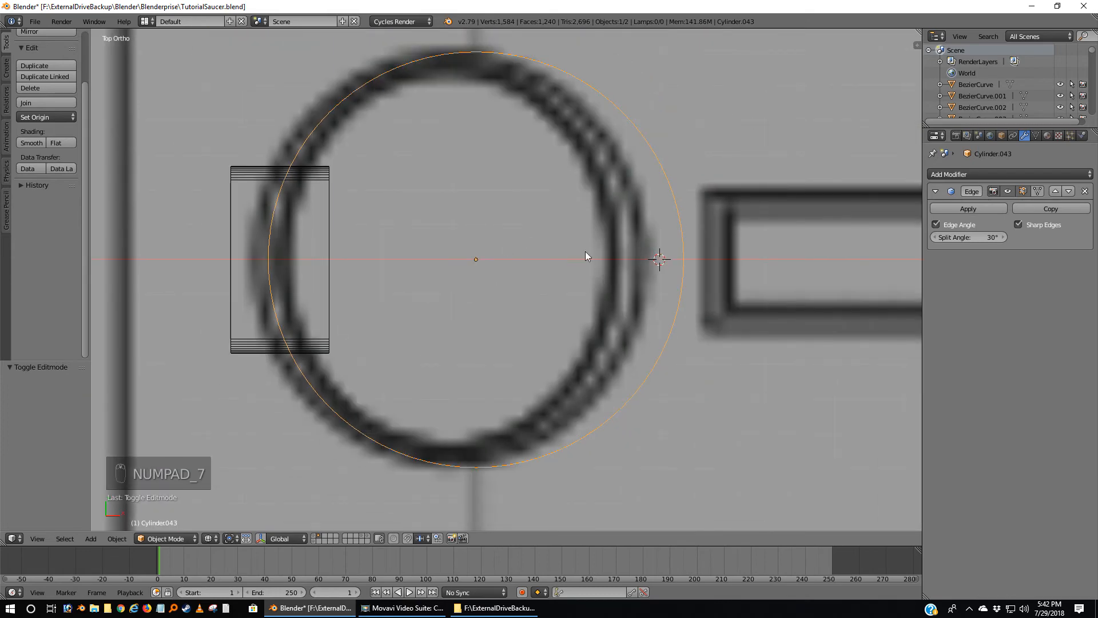
Duplicate the housing cylinder in place and intersect the copy with the rounded window block, applying a Boolean Intersect modifier placed above Edge Split.
key("shift+d")
right_click(597, 342)
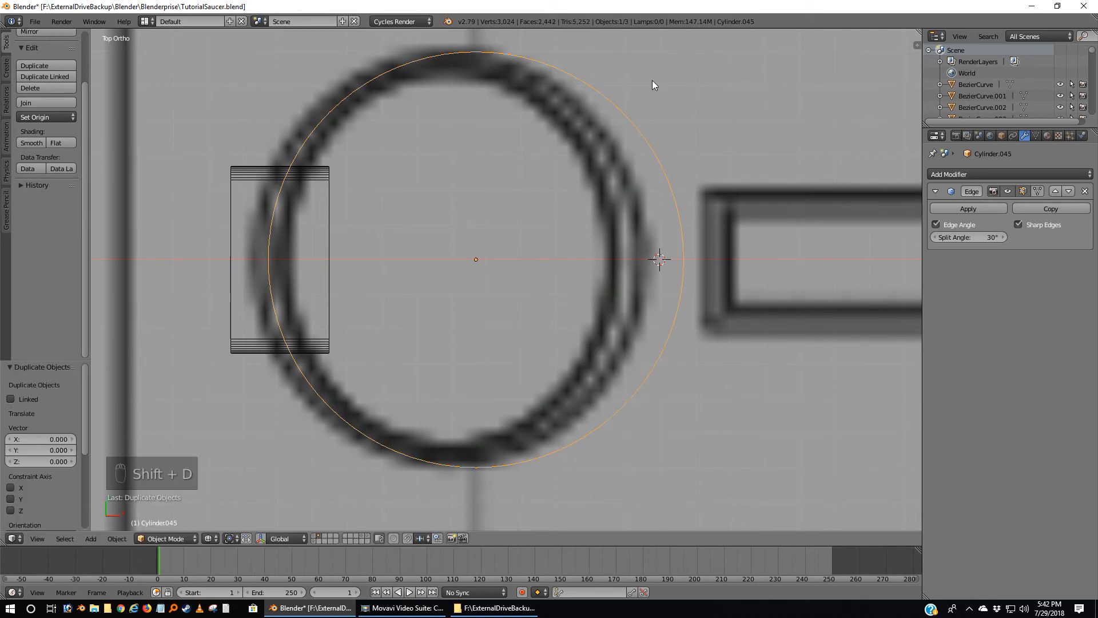
left_click(966, 174)
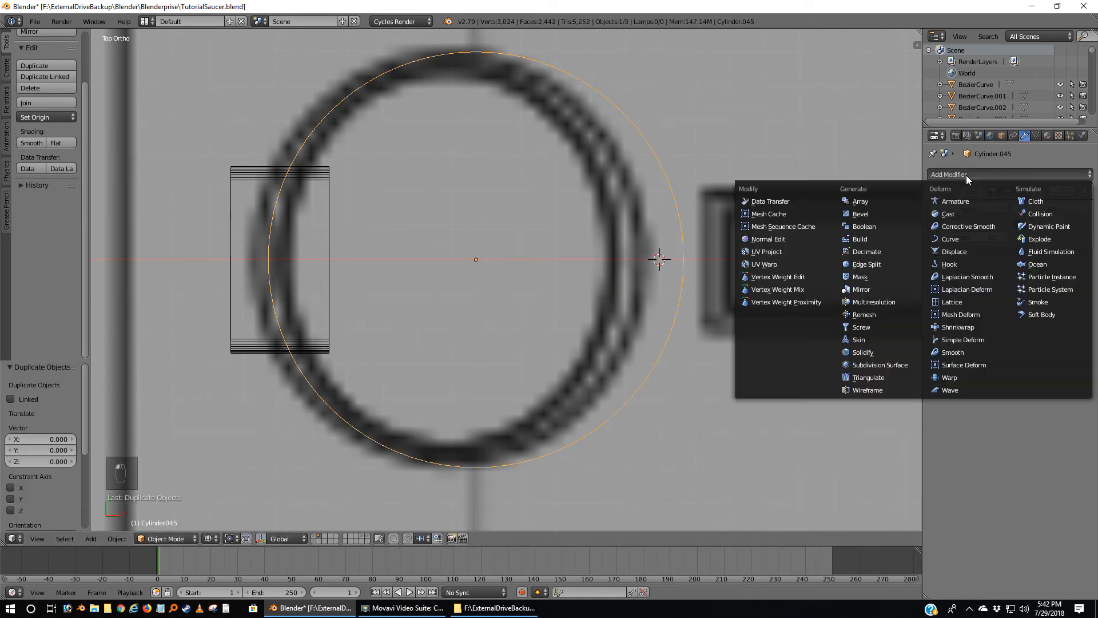
left_click(877, 226)
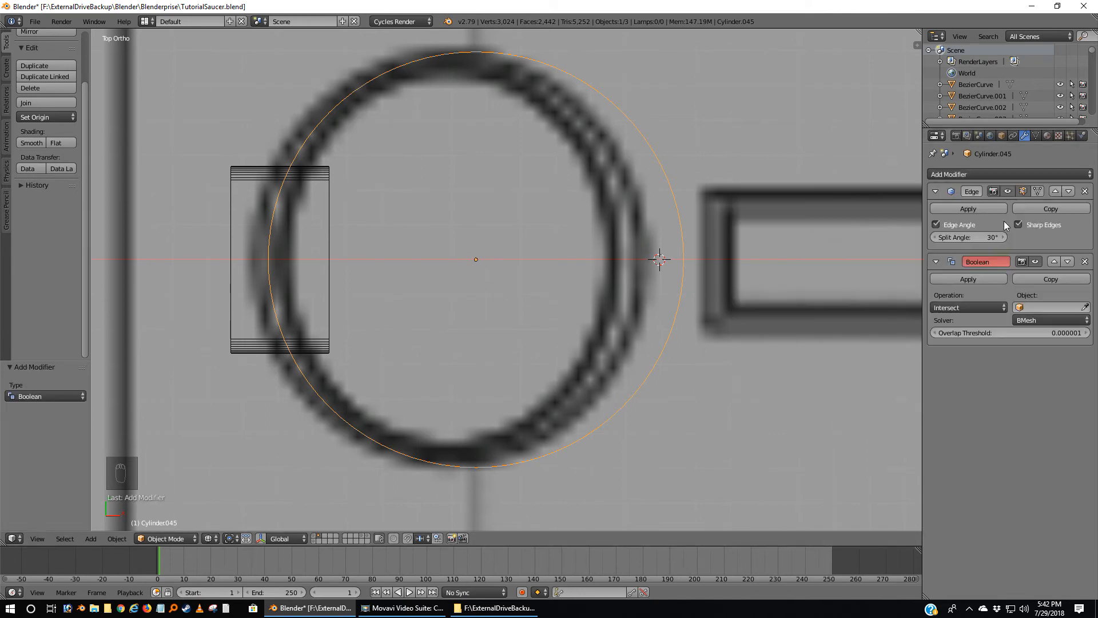
left_click(1053, 261)
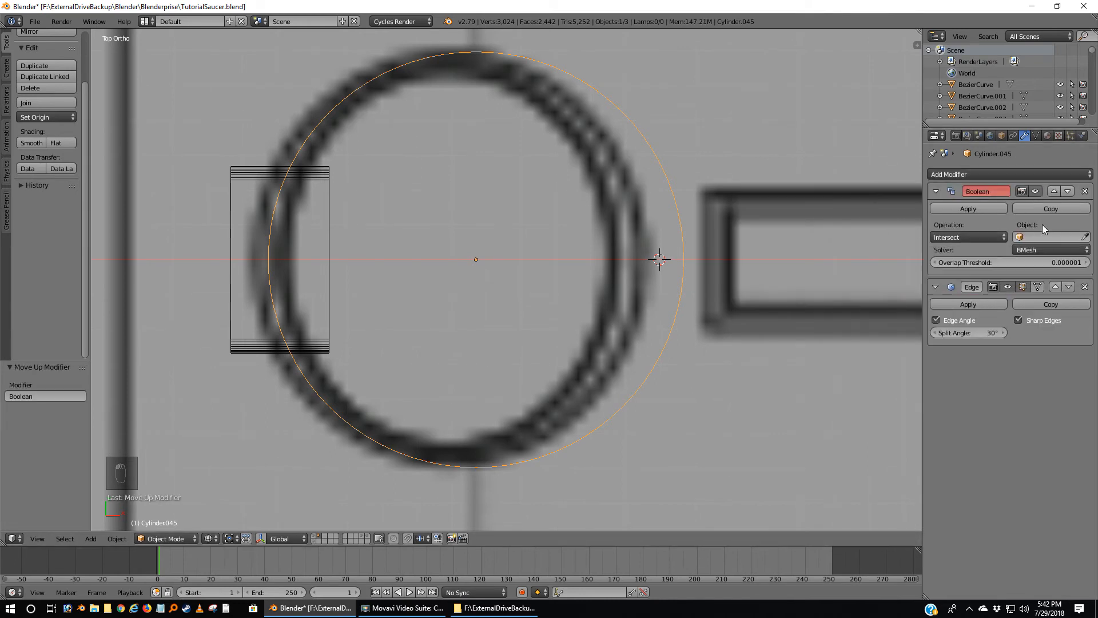
left_click(1086, 238)
left_click(249, 171)
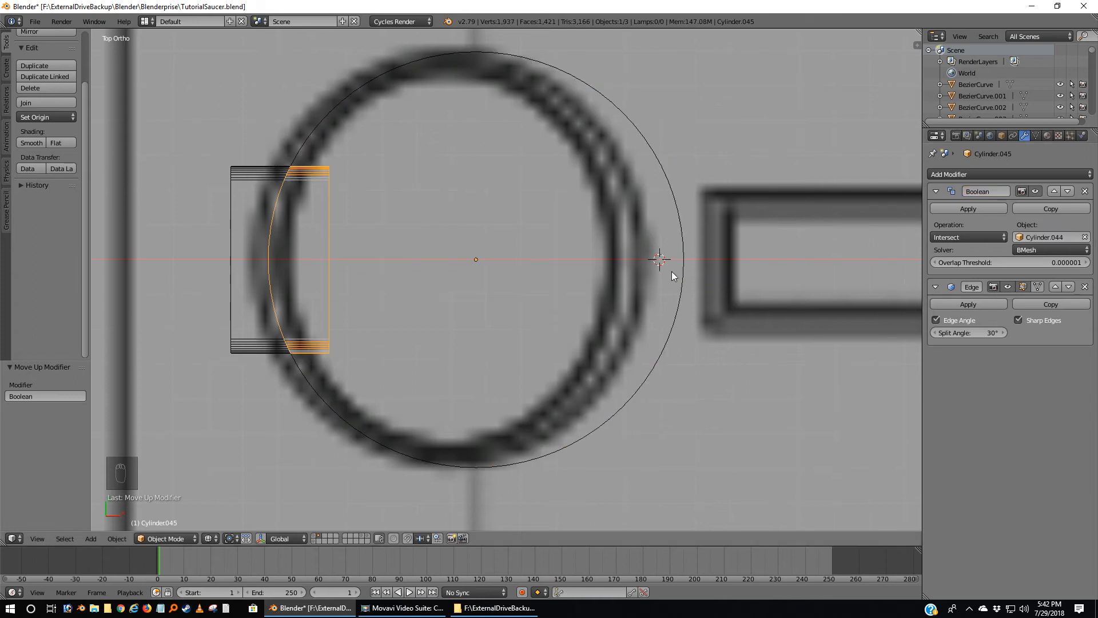
left_click(973, 211)
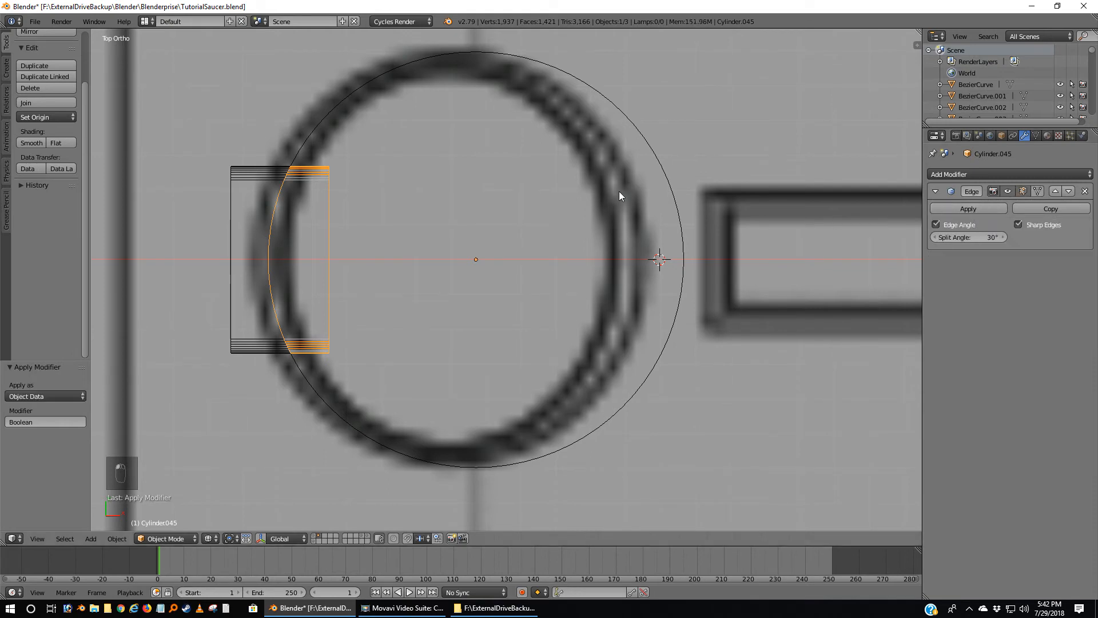
Duplicate the original housing cylinder in place and move the copy to layer 9 as a backup.
right_click(427, 60)
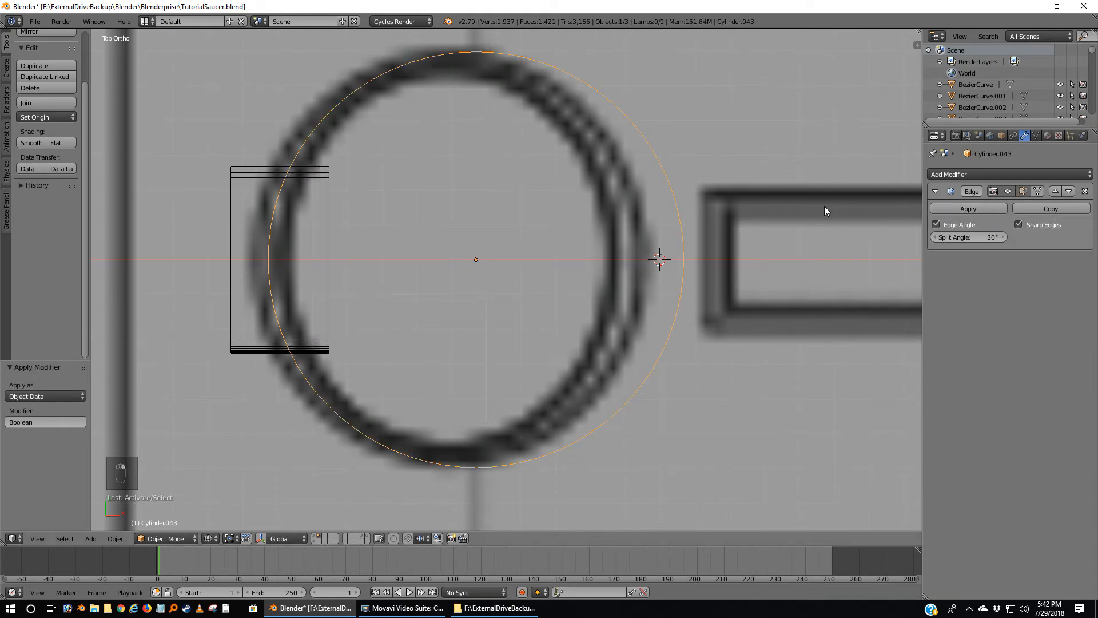
key("shift+d")
right_click(718, 308)
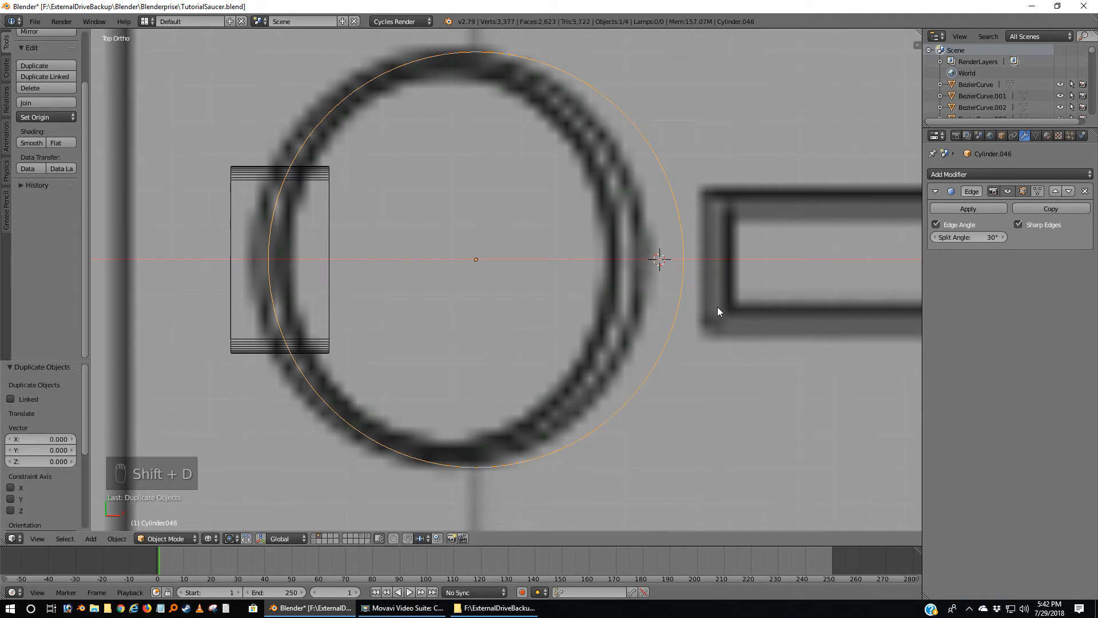
key("m")
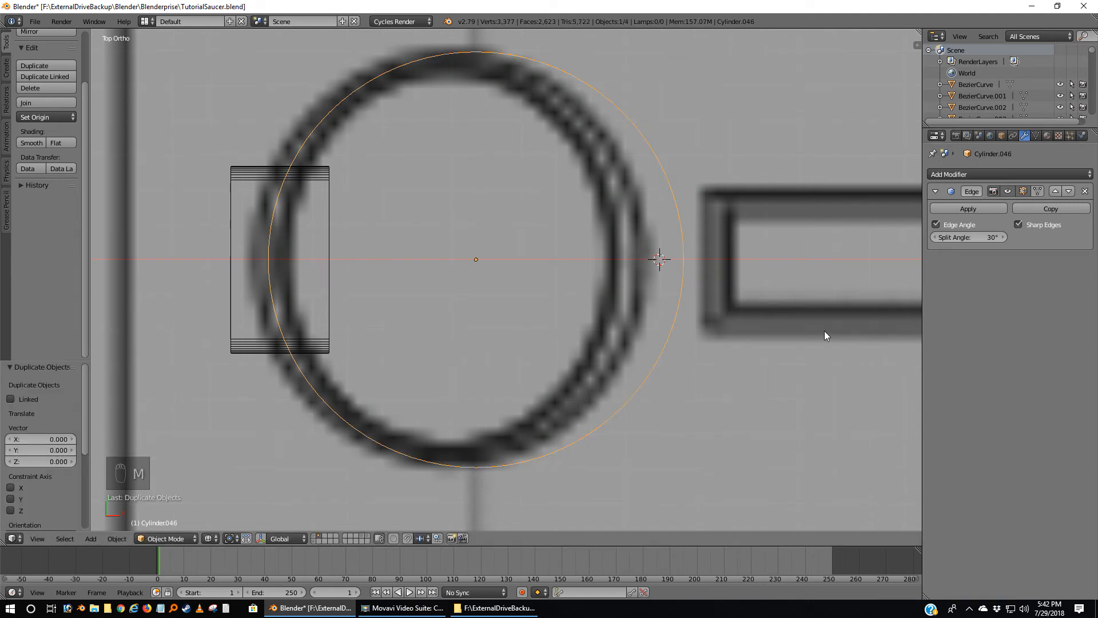
key("m")
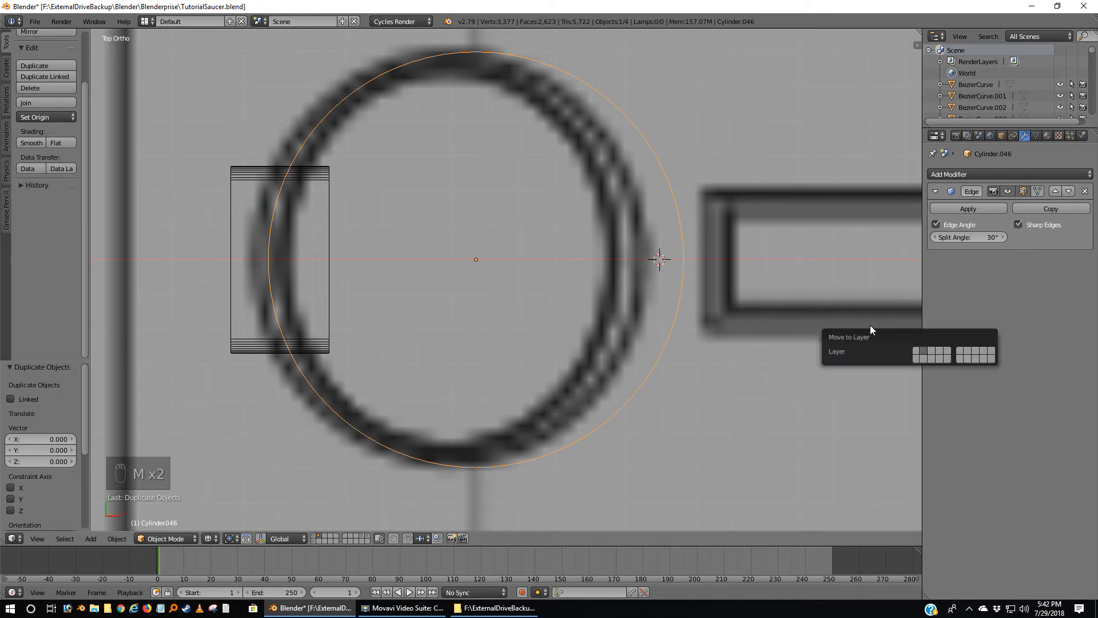
left_click(983, 351)
Cut the rounded window block out of the original cylinder, applying a Boolean Difference modifier placed above Edge Split.
right_click(372, 80)
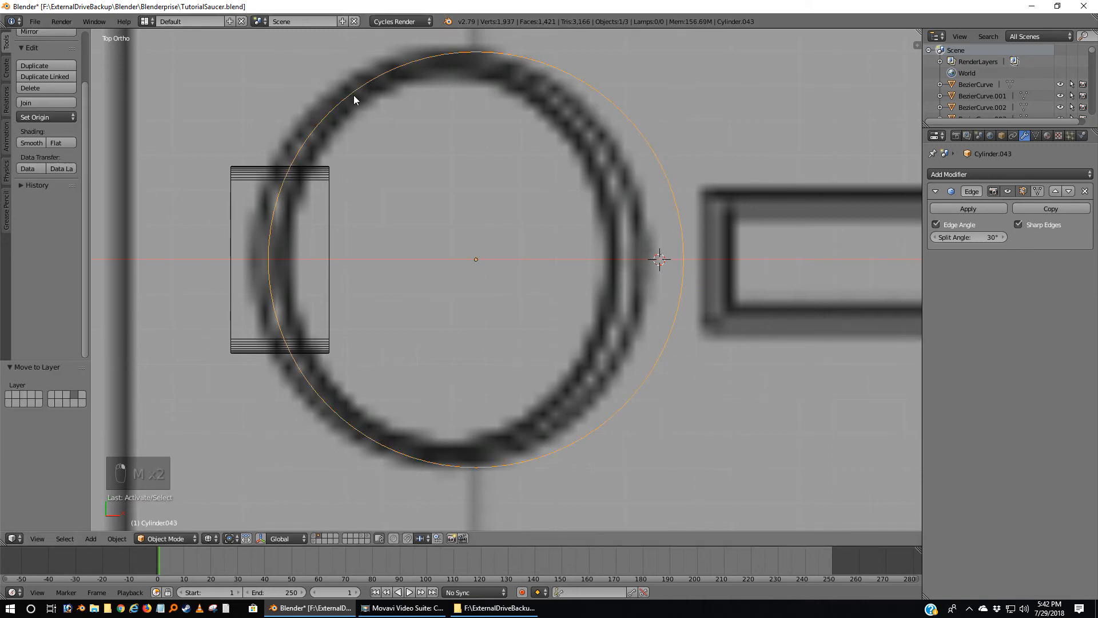
left_click(956, 172)
left_click(866, 225)
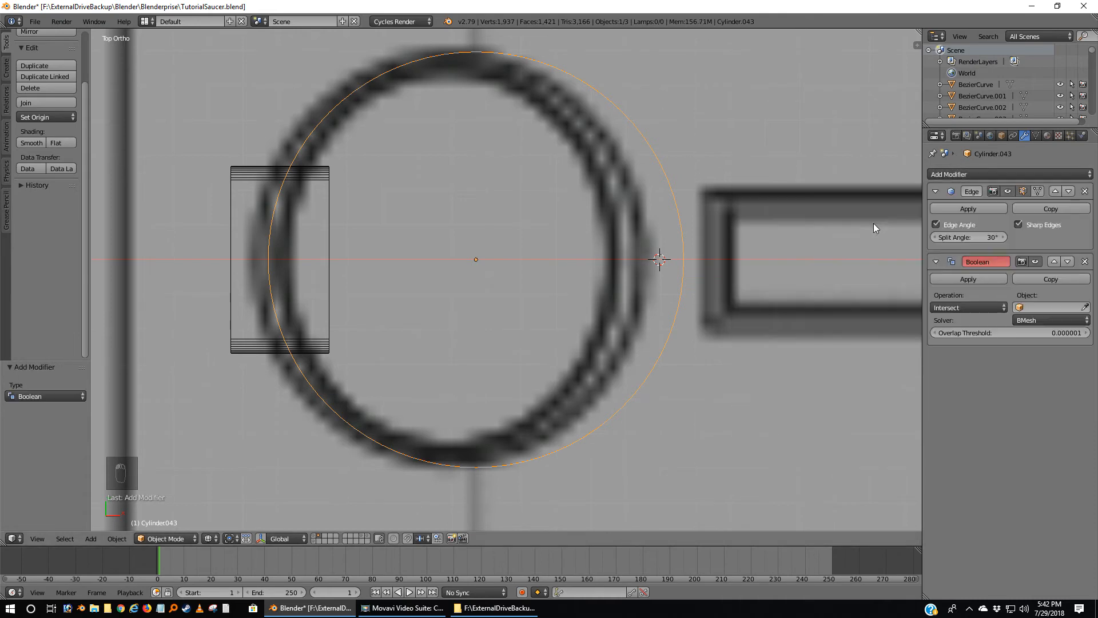
left_click(1054, 261)
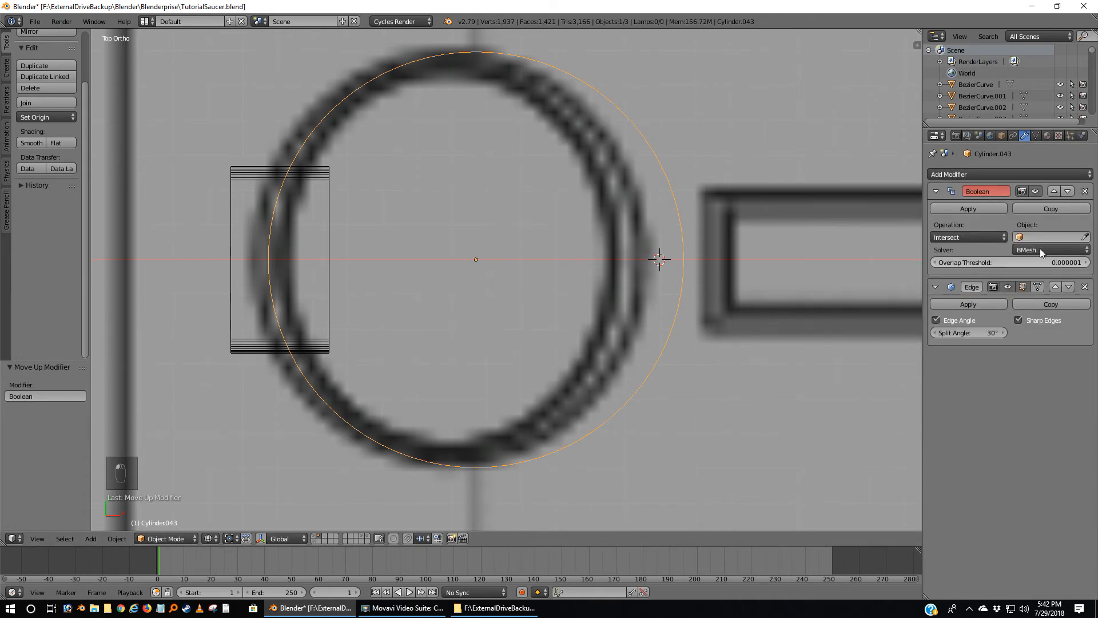
left_click(974, 237)
left_click(948, 196)
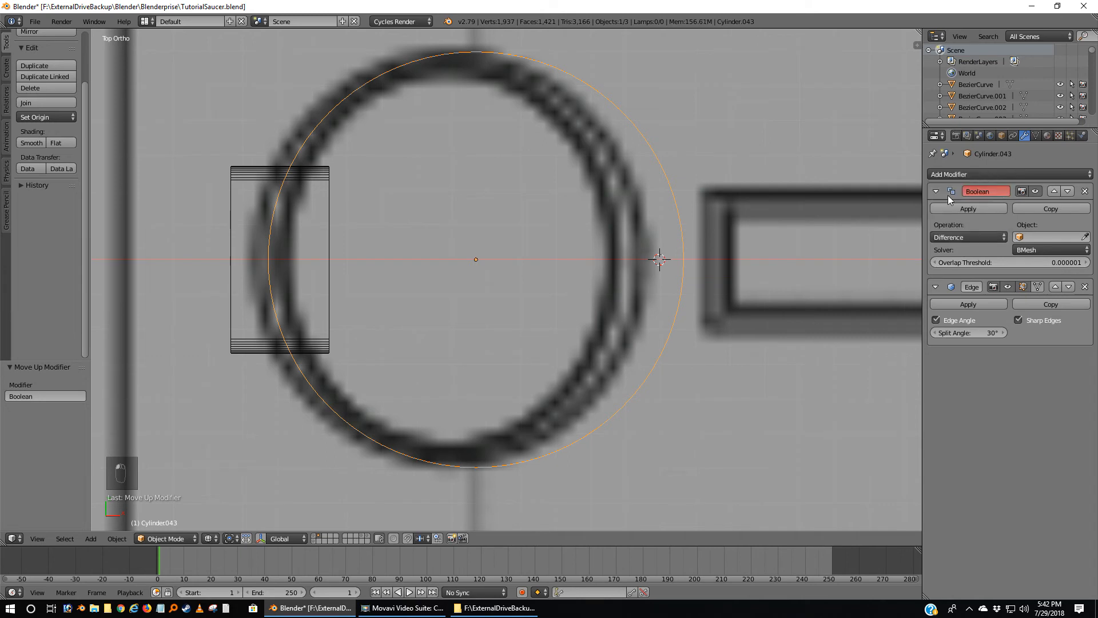
left_click(1085, 237)
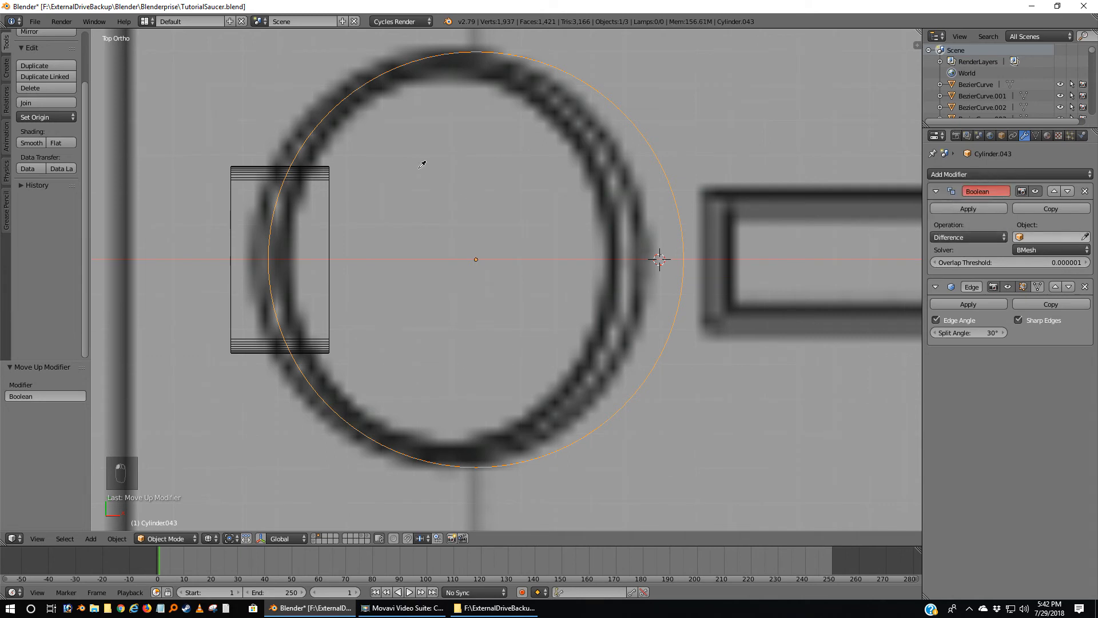
left_click(258, 172)
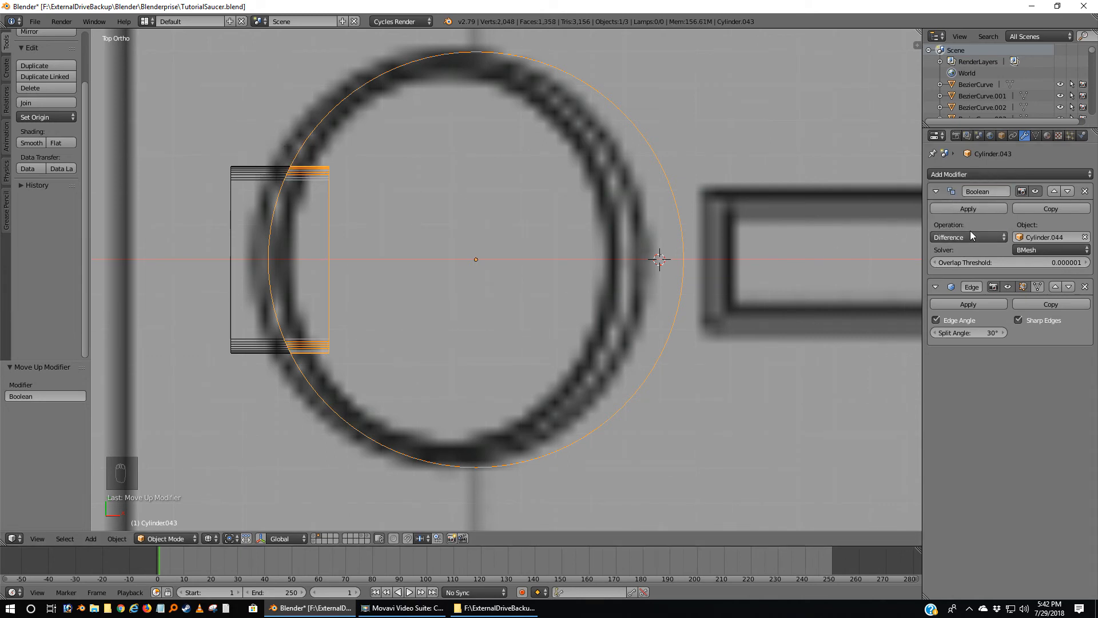
left_click(982, 207)
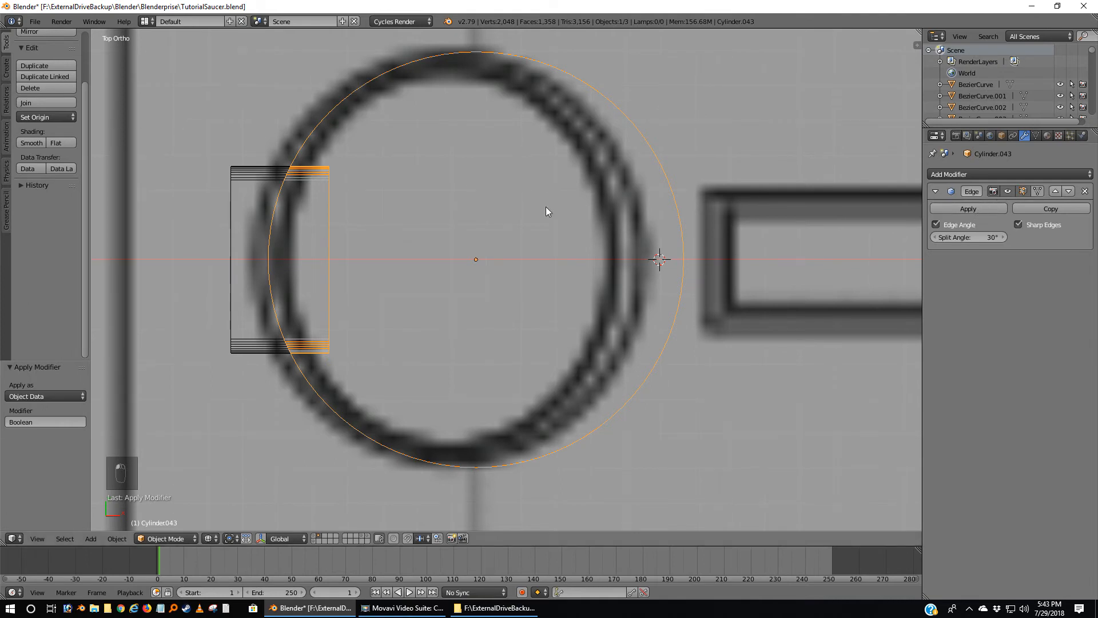
Move the rounded window cutter block to layer 9.
right_click(239, 183)
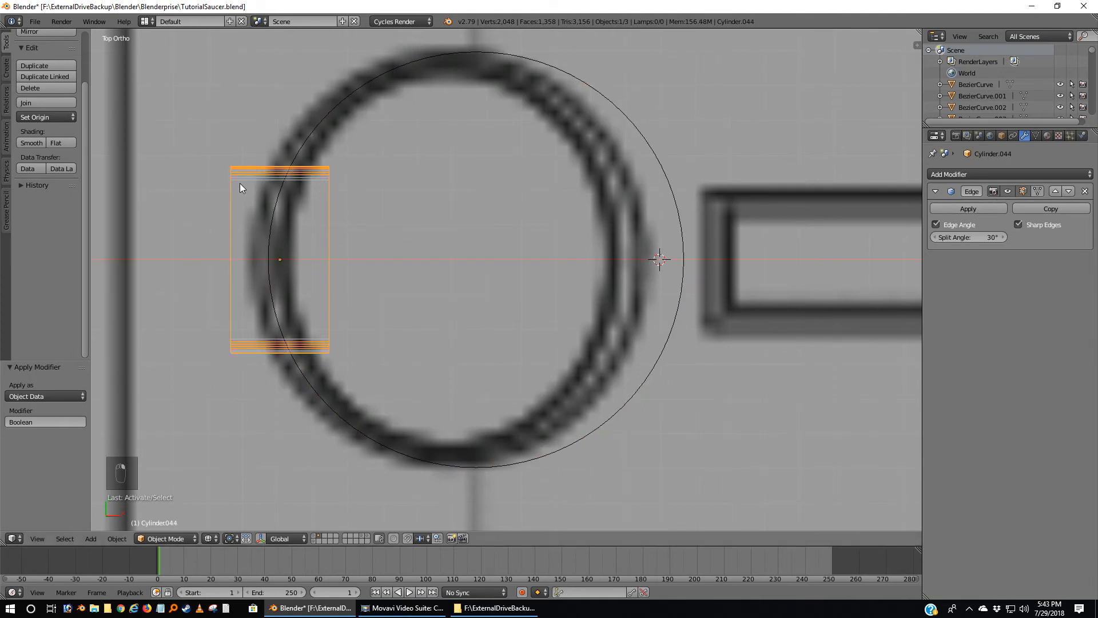
key("m")
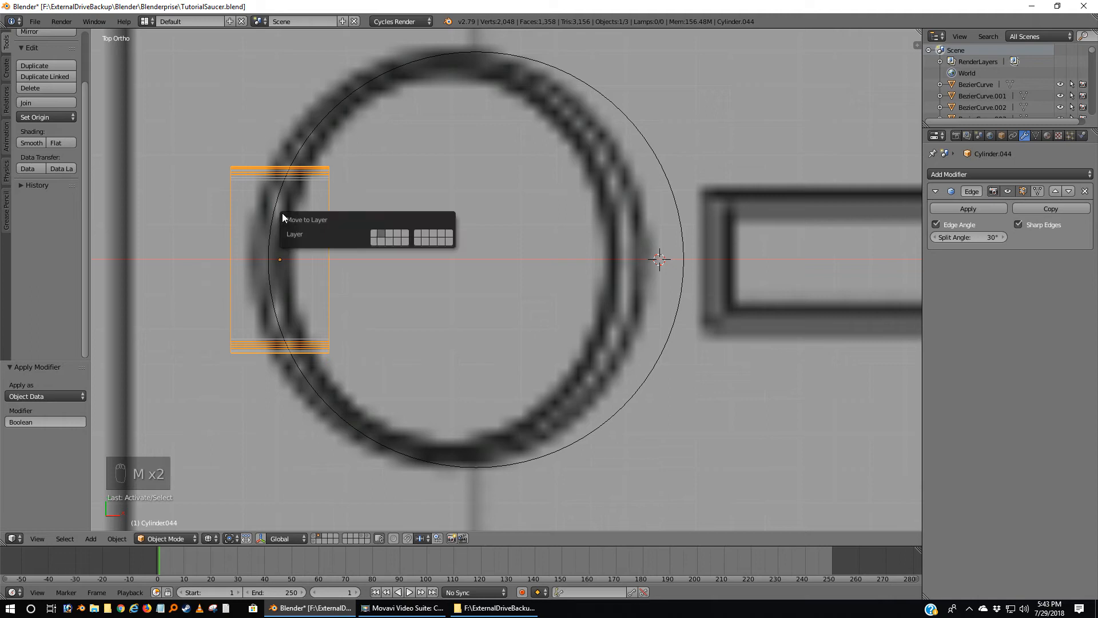
left_click(444, 236)
Select the housing cylinder with the window cut out and move it to layer 3.
right_click(326, 226)
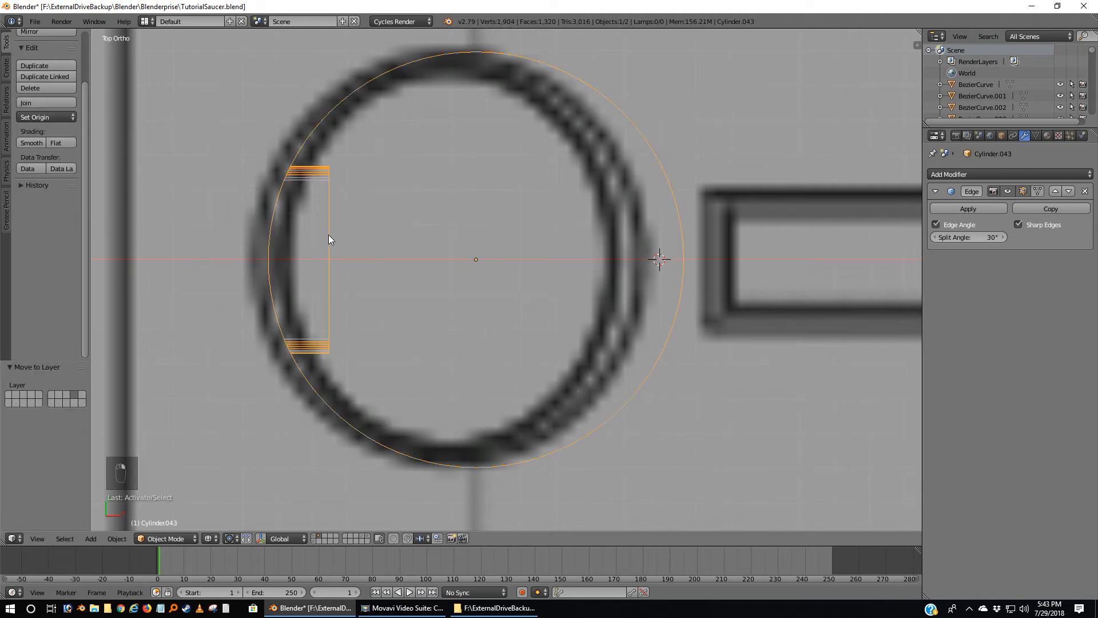
right_click(328, 234)
right_click(328, 235)
key("m")
left_click(504, 267)
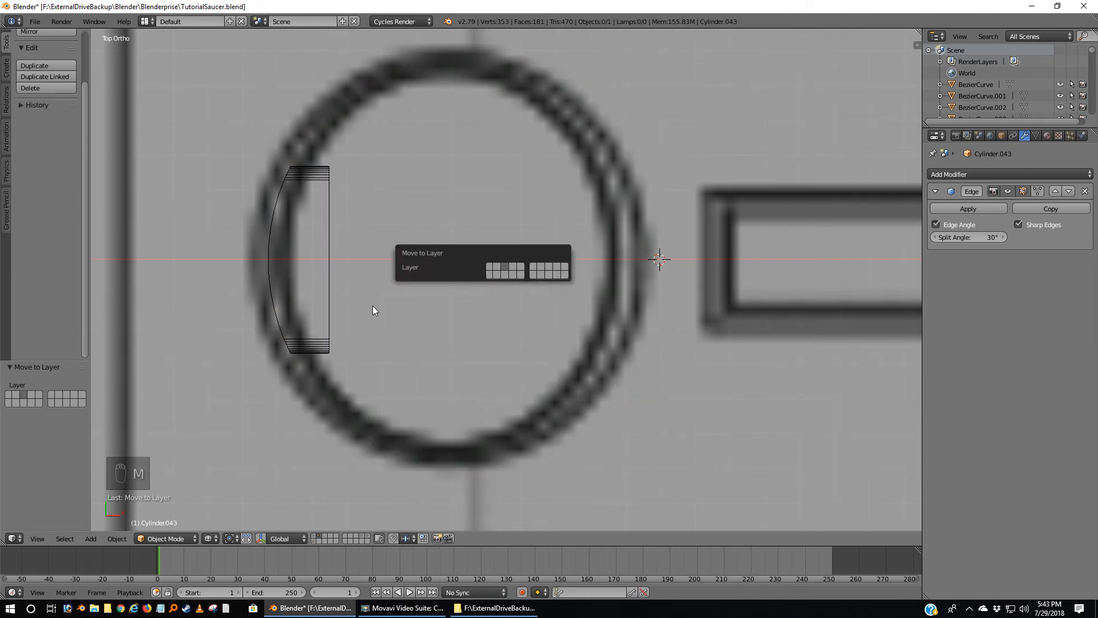
Remove the doubled vertices from the whole mesh of the intersected window piece in Edit Mode.
right_click(328, 212)
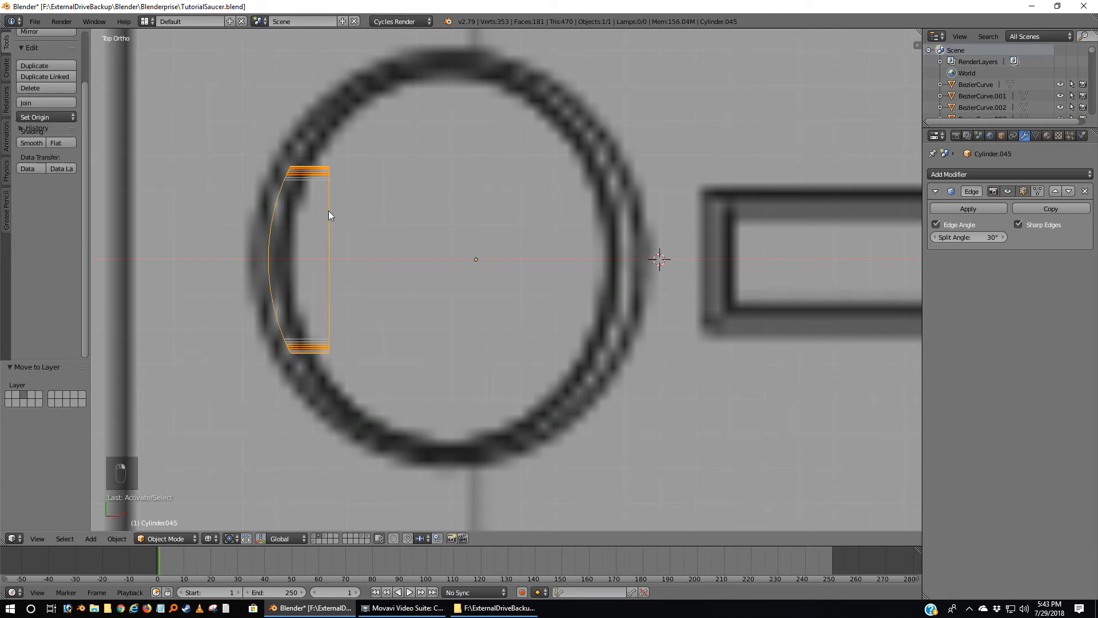
key("Tab")
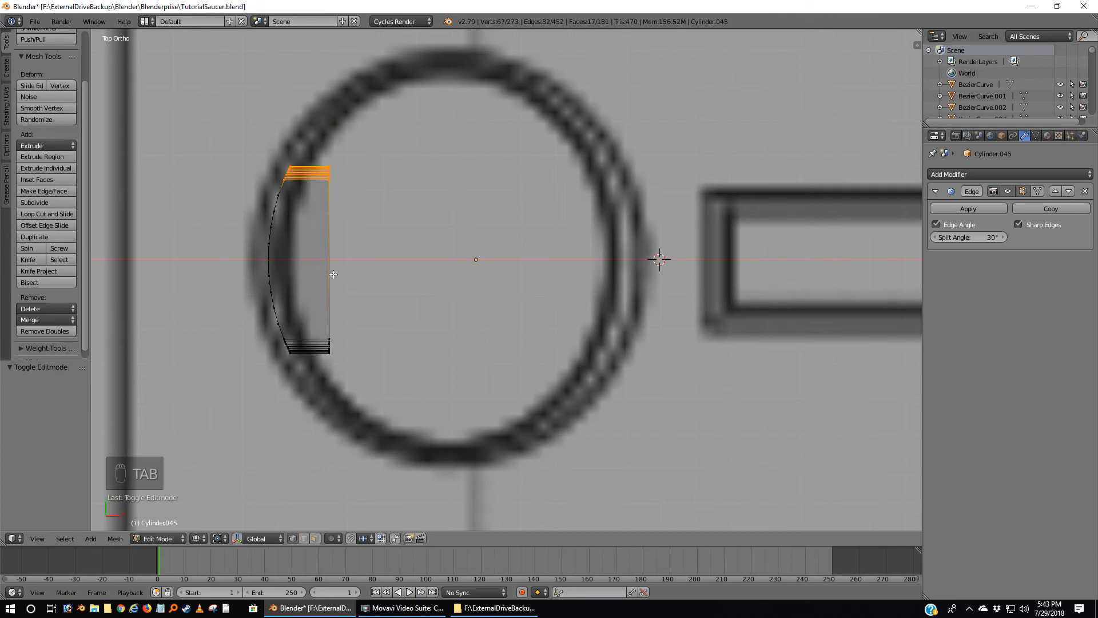
key("a")
key("a")
key("a")
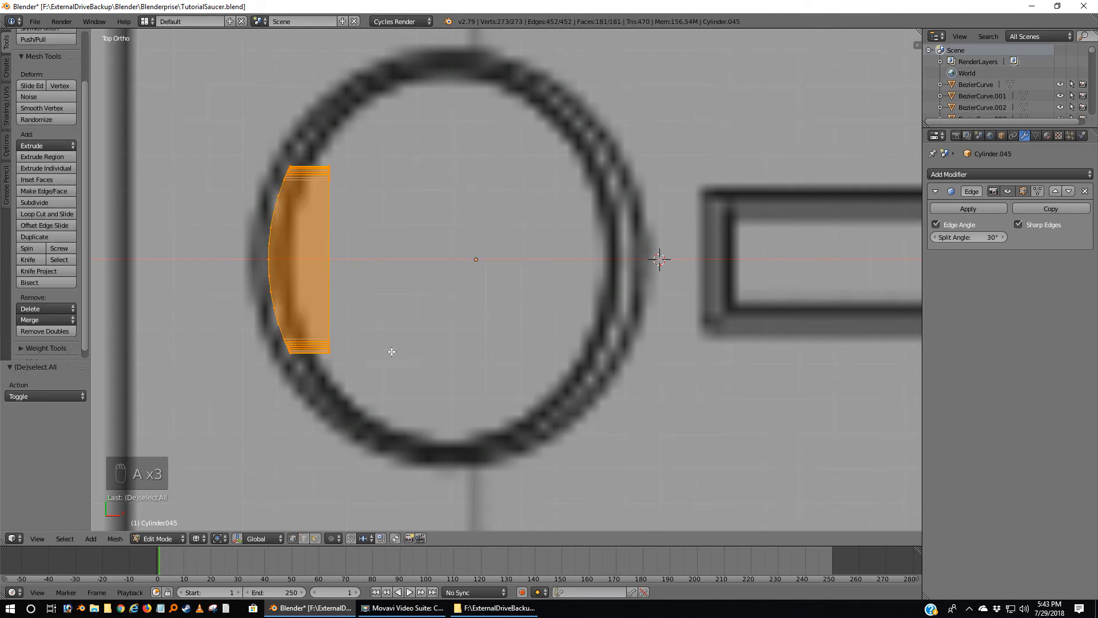
left_click(38, 332)
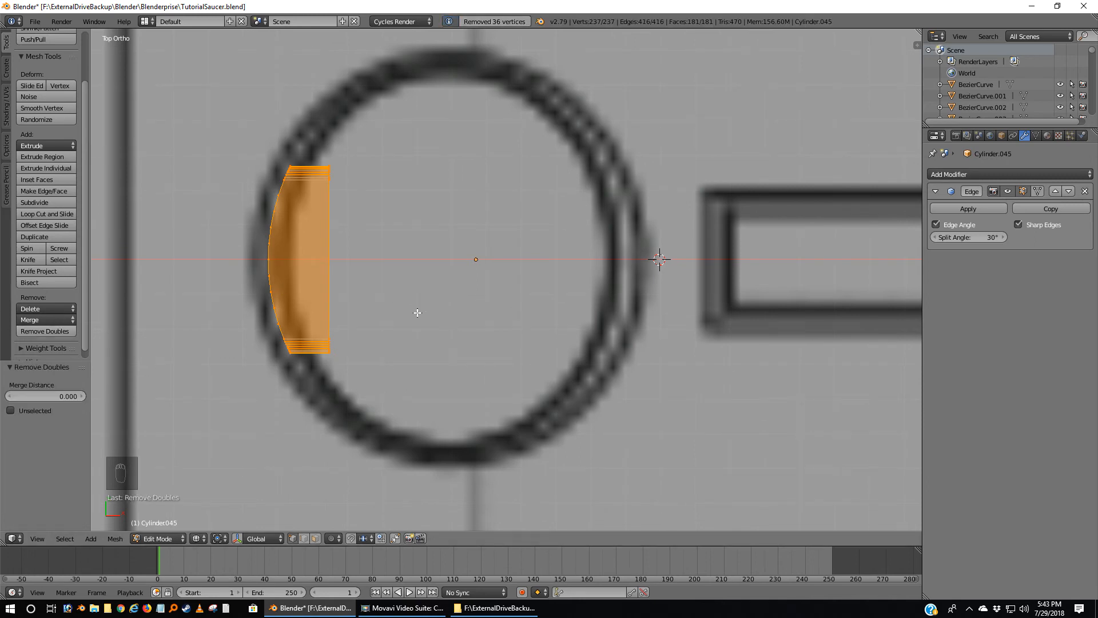
Delete the vertices of the window piece's flat back, keeping only its curved outer surface.
key("a")
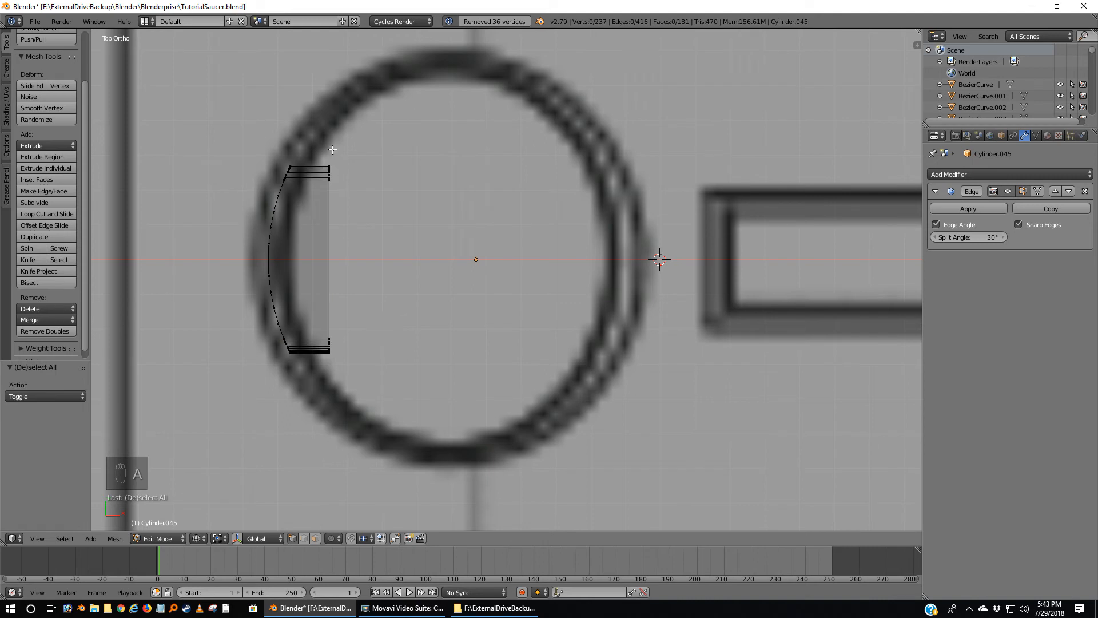
key("b")
left_click_drag(314, 145, 387, 408)
middle_click_drag(389, 407, 329, 341)
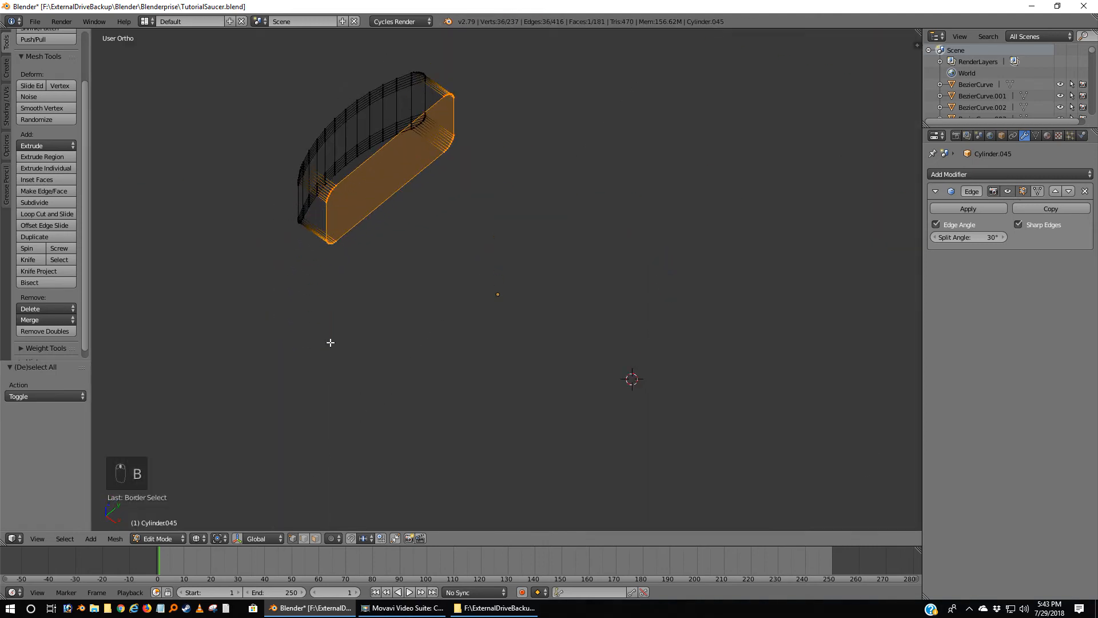
key("x")
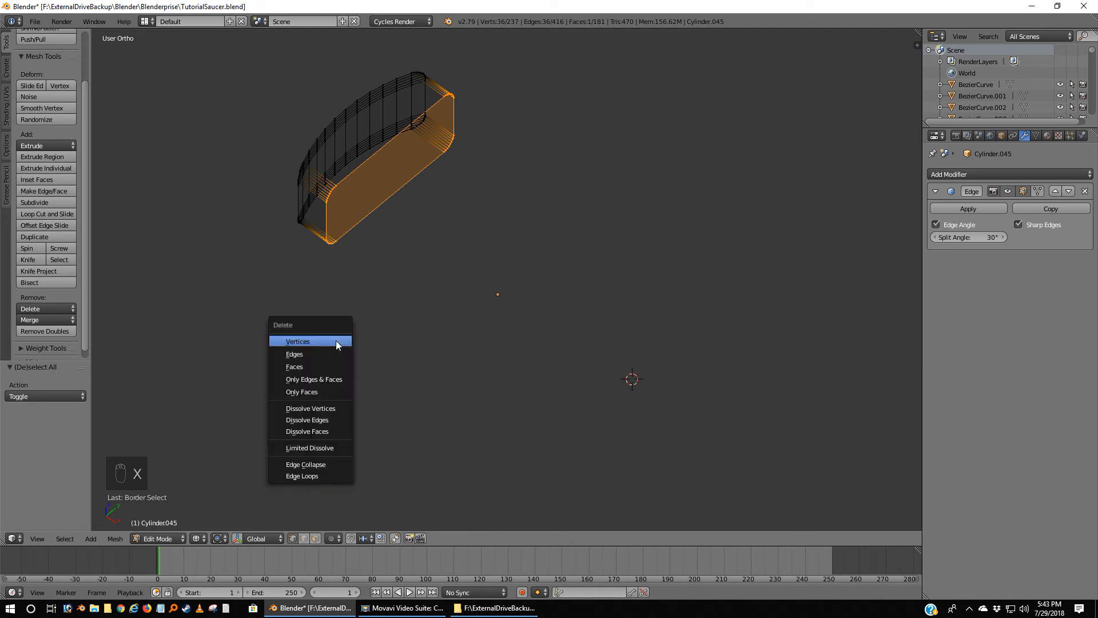
left_click(335, 341)
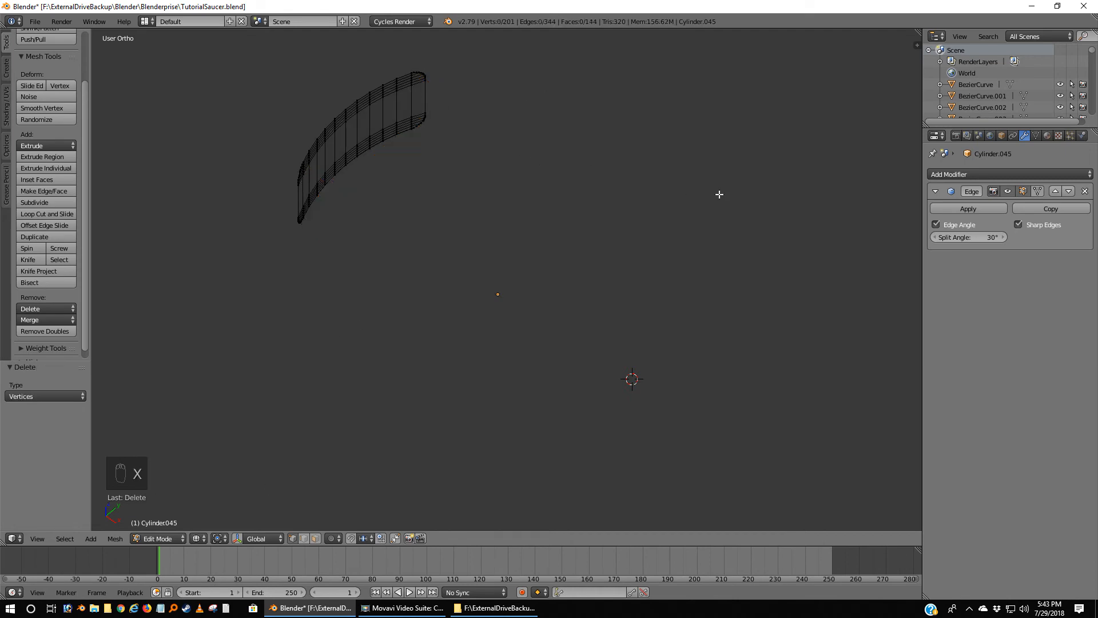
Add a Solidify modifier above Edge Split on the curved window pane, then return to Object Mode.
left_click(990, 173)
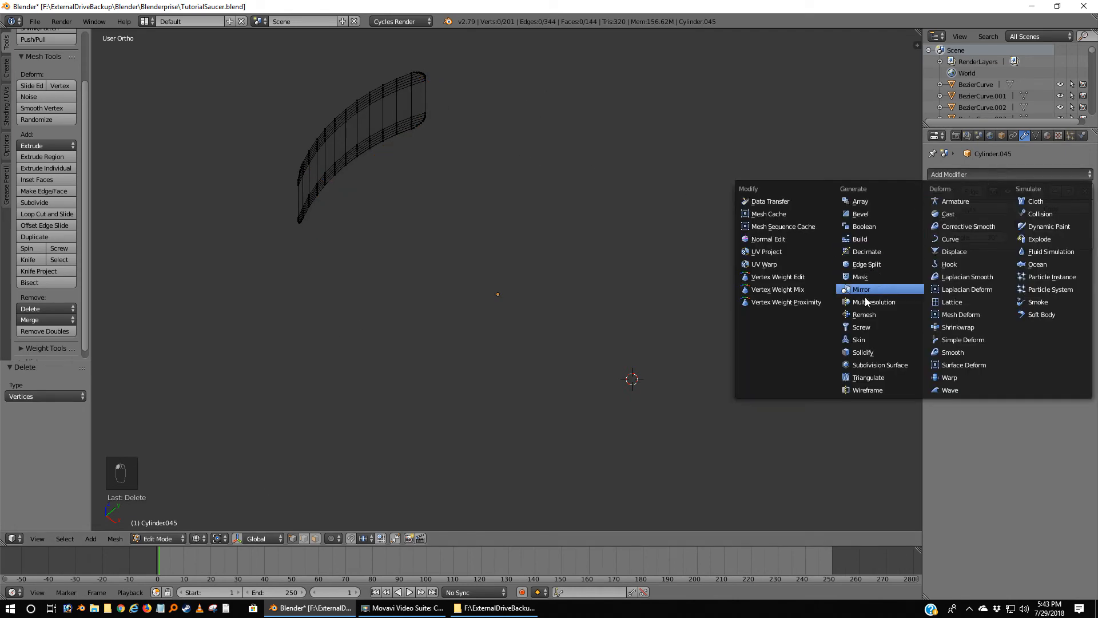
left_click(873, 351)
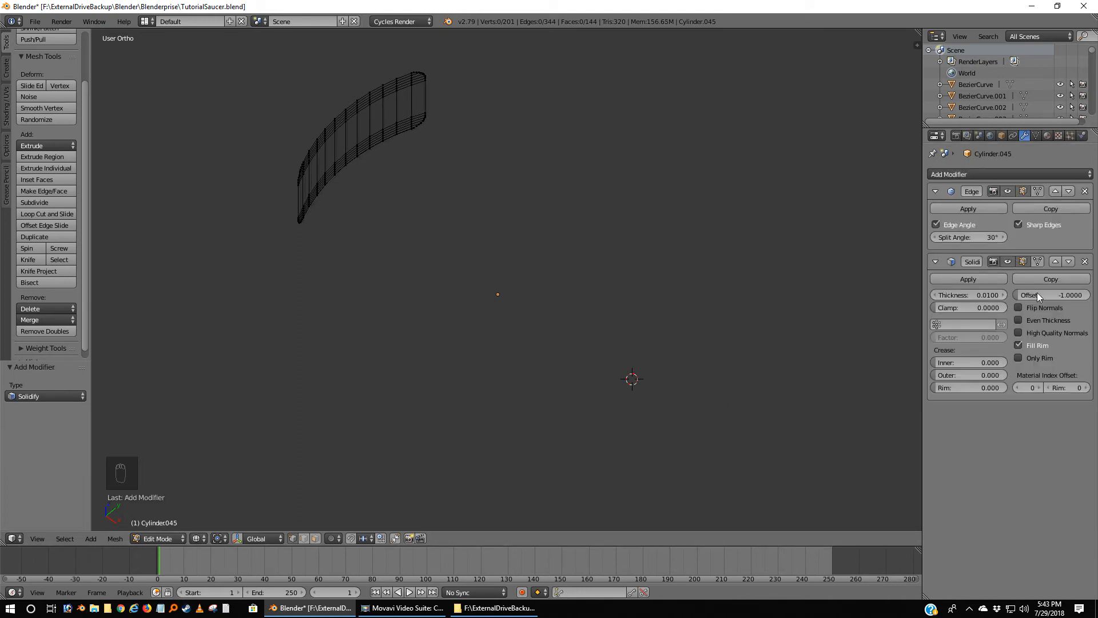
left_click(1055, 261)
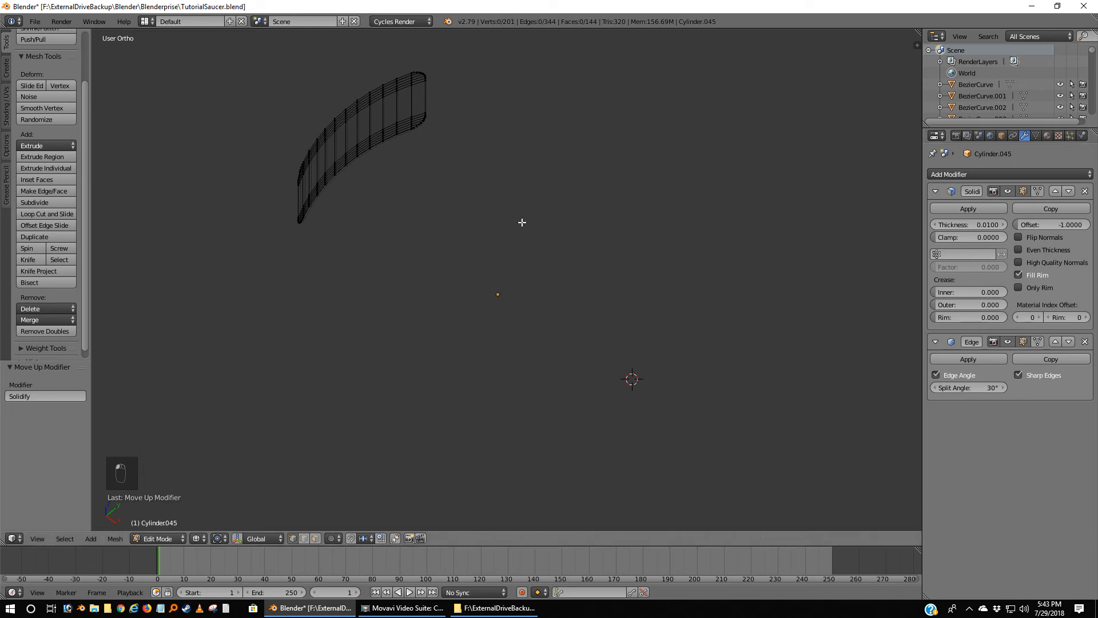
key("Tab")
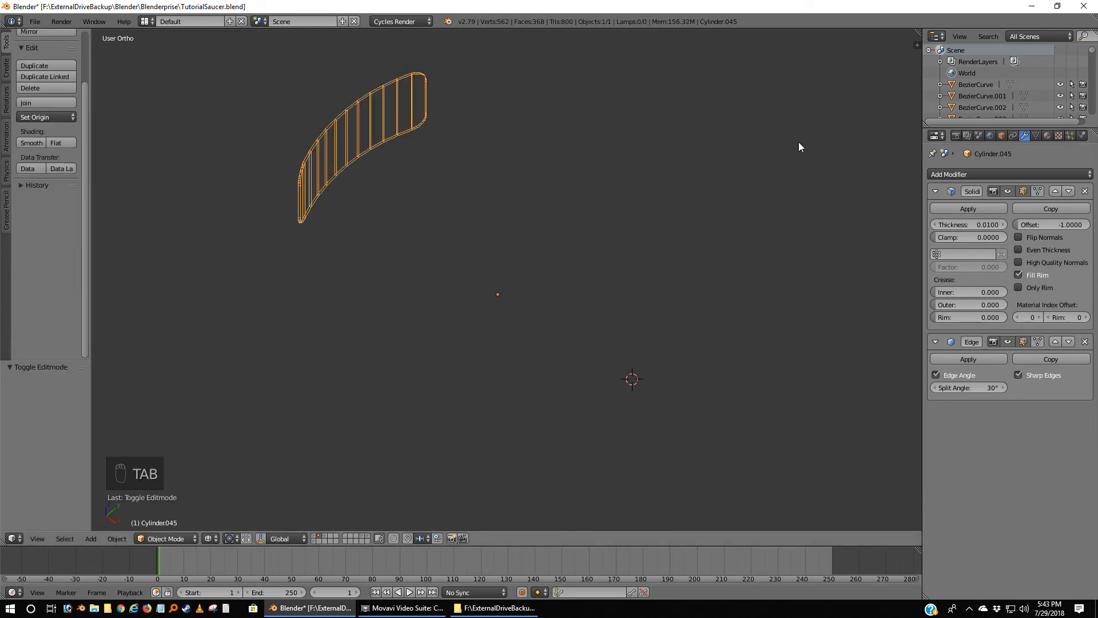
Assign the existing Glass material to the curved window pane.
left_click(1046, 136)
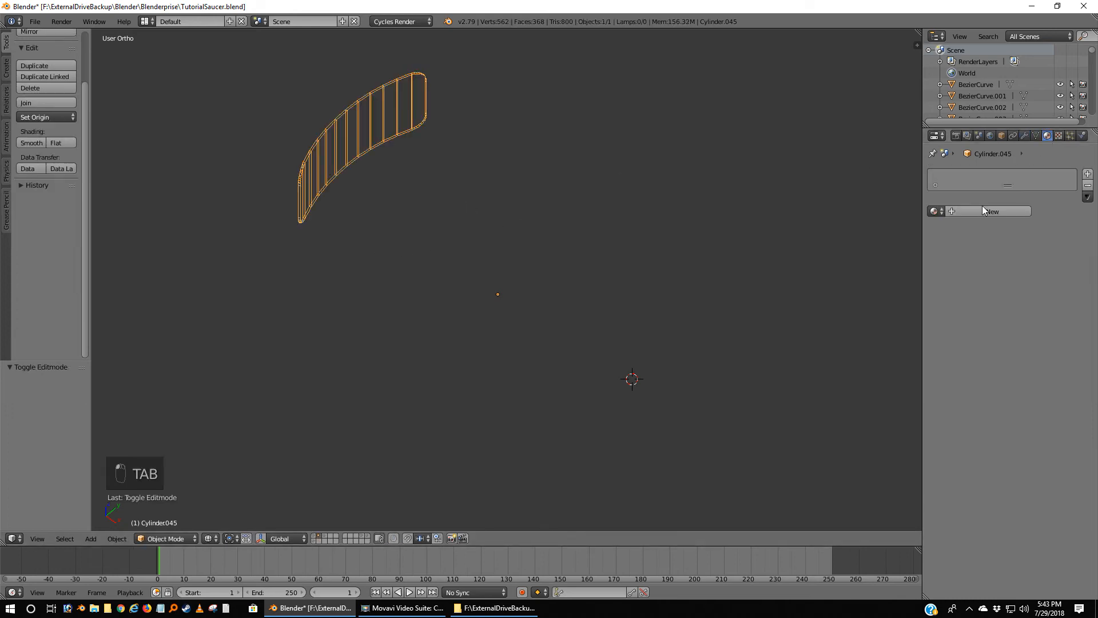
left_click(934, 211)
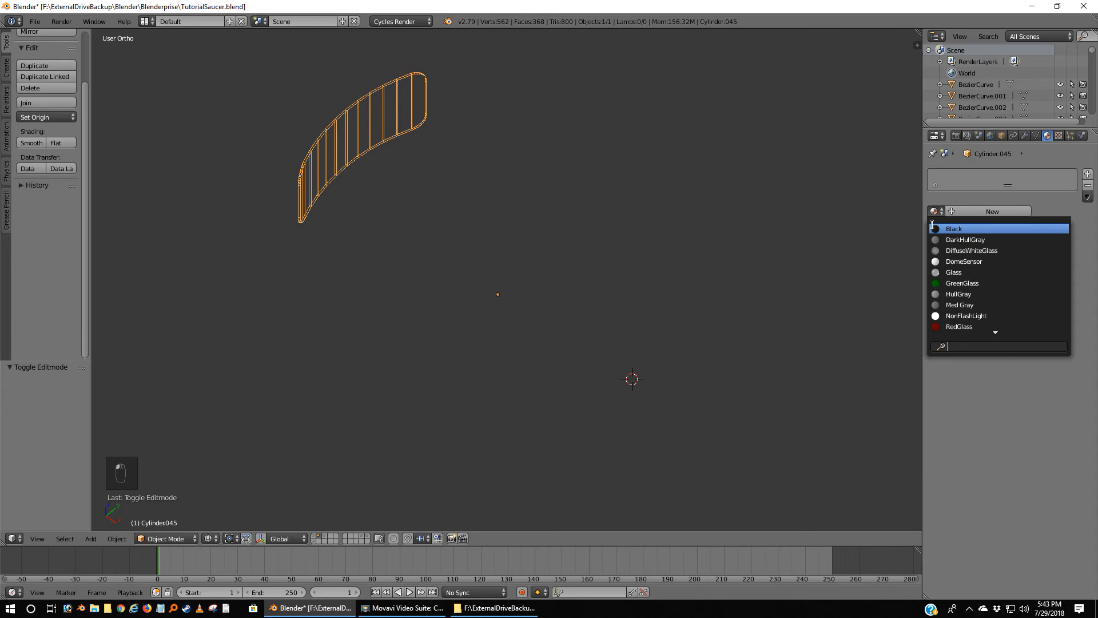
left_click(963, 272)
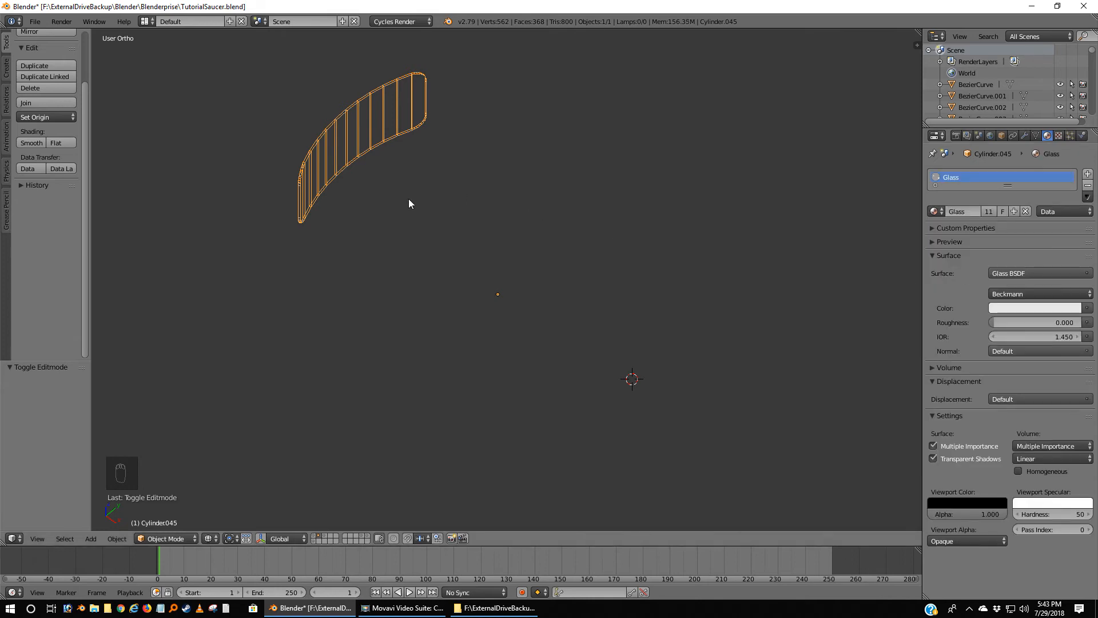
key("Tab")
middle_click_drag(408, 203, 466, 219)
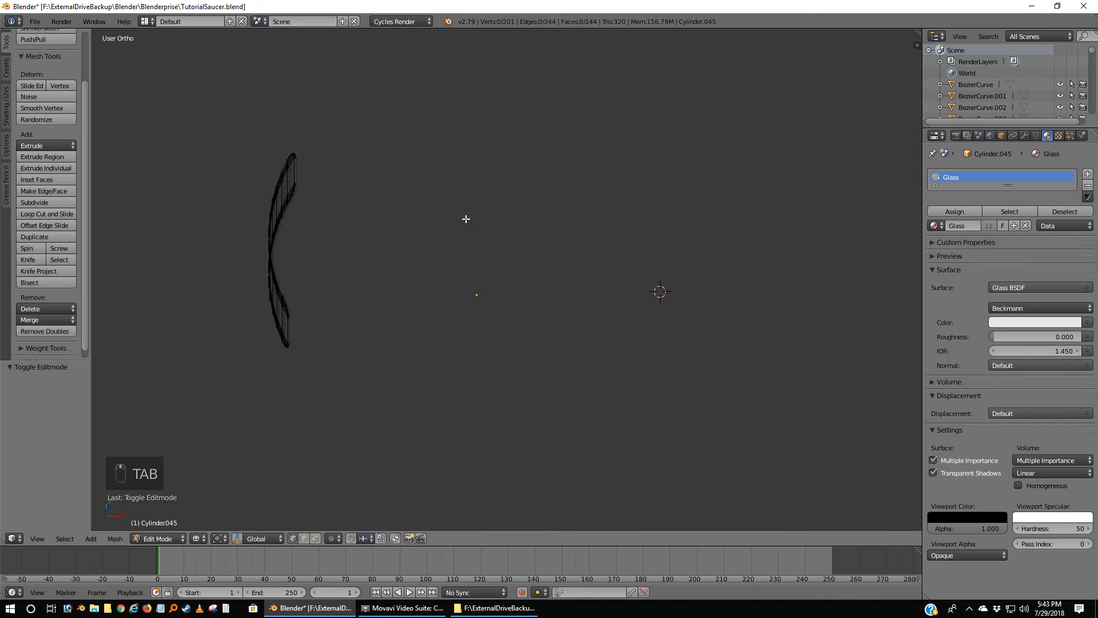
key("Tab")
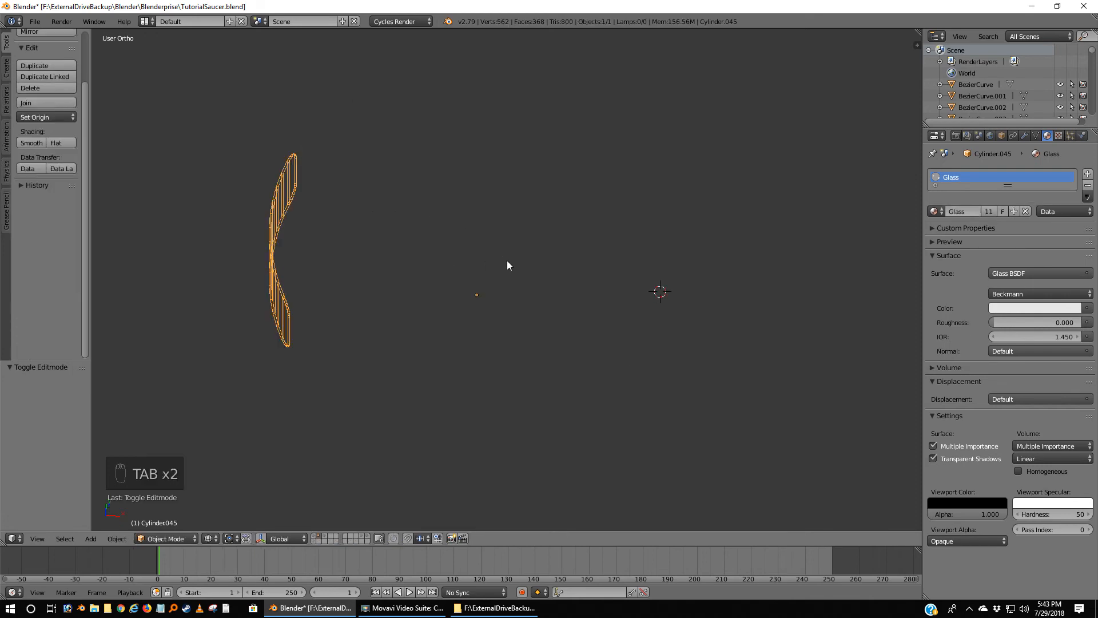
Show layer 3, select the housing cylinder and remove the doubled vertices from its whole mesh in Edit Mode.
left_click(325, 536)
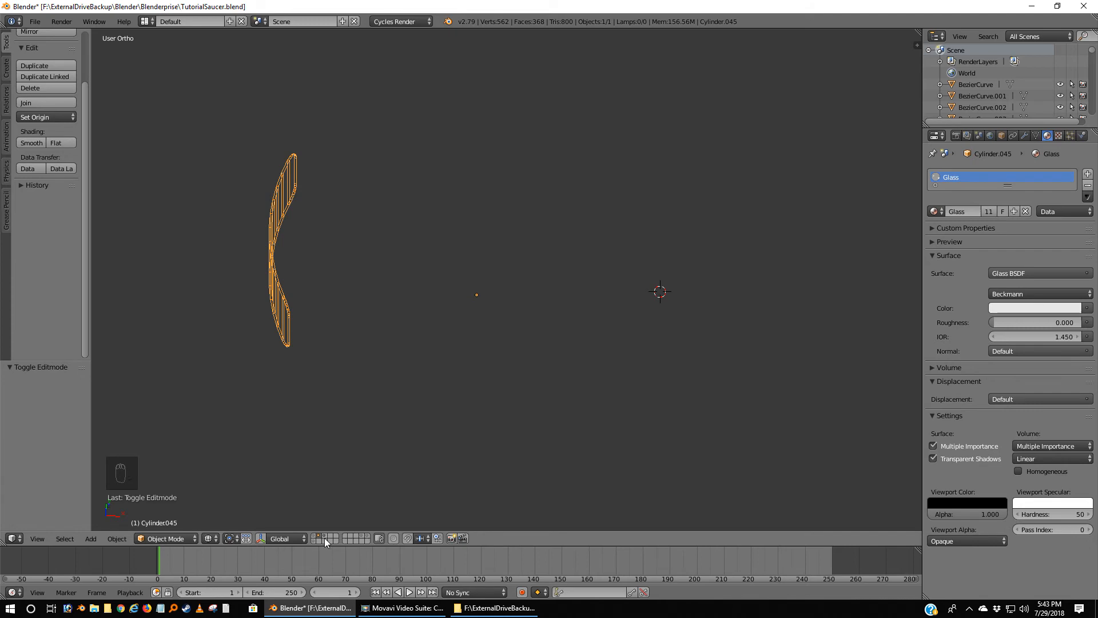
right_click(397, 349)
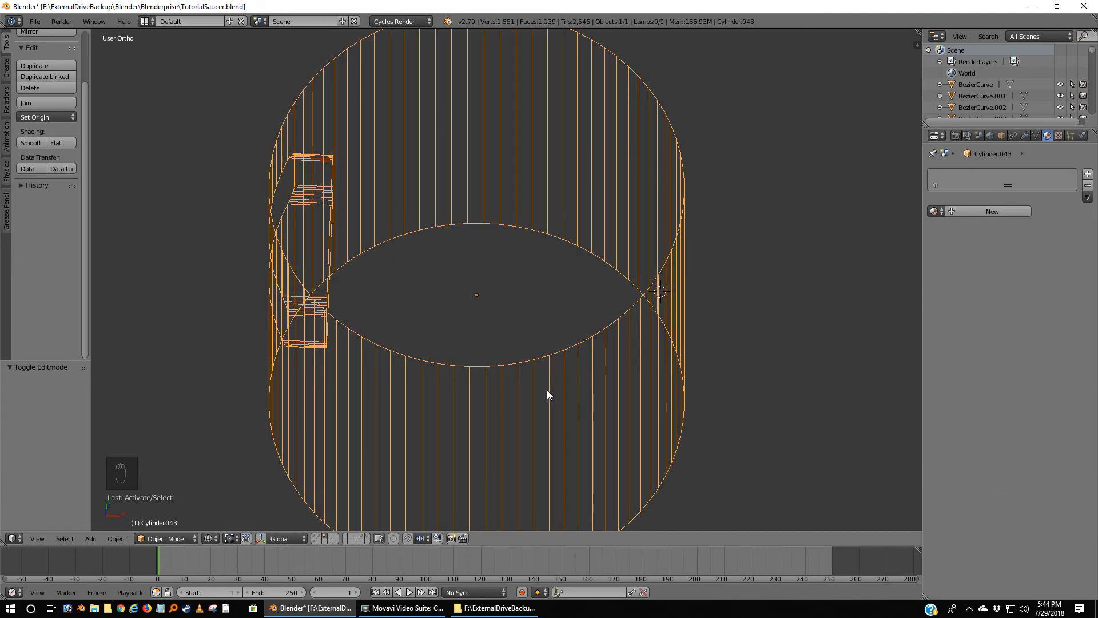
key("Tab")
key("a")
key("a")
key("a")
key("a")
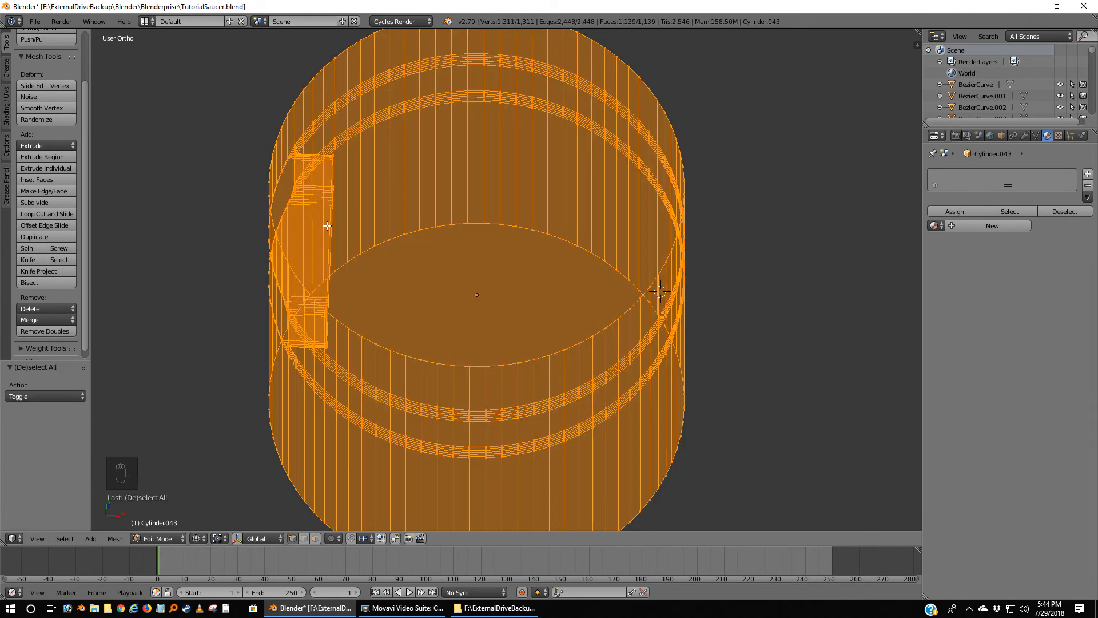
left_click(51, 331)
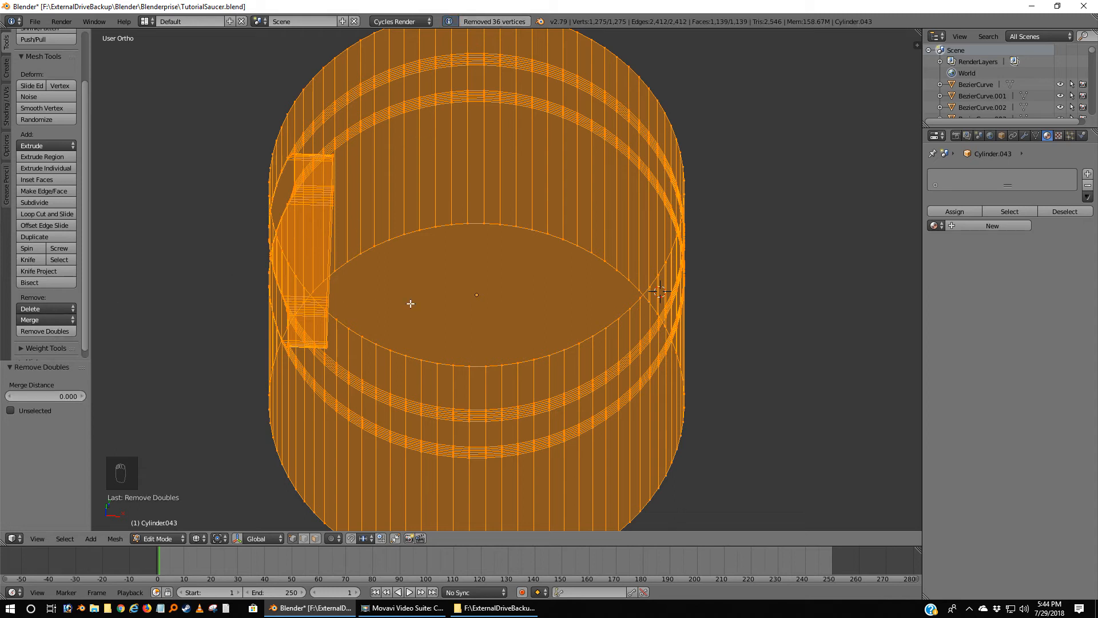
key("Tab")
Delete the vertices of the flat face at the back of the housing's window recess, opening it into the hollow cylinder.
mouse_move(304, 391)
middle_mouse_down()
mouse_move(422, 386)
mouse_move(375, 322)
mouse_move(308, 445)
middle_mouse_up()
key("z")
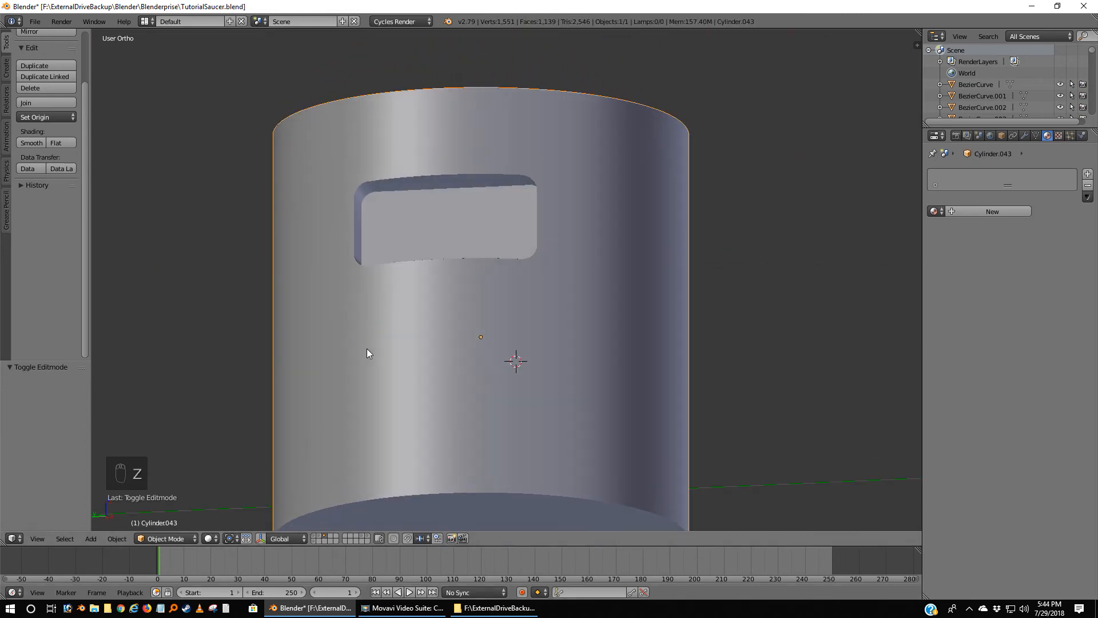
key("Tab")
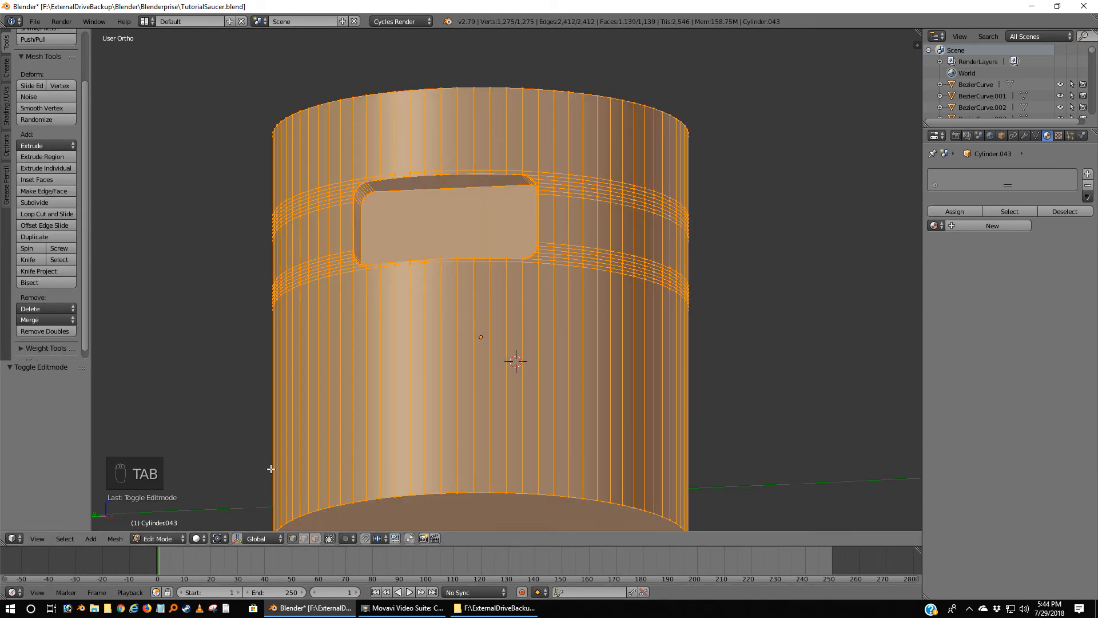
key("a")
key("a")
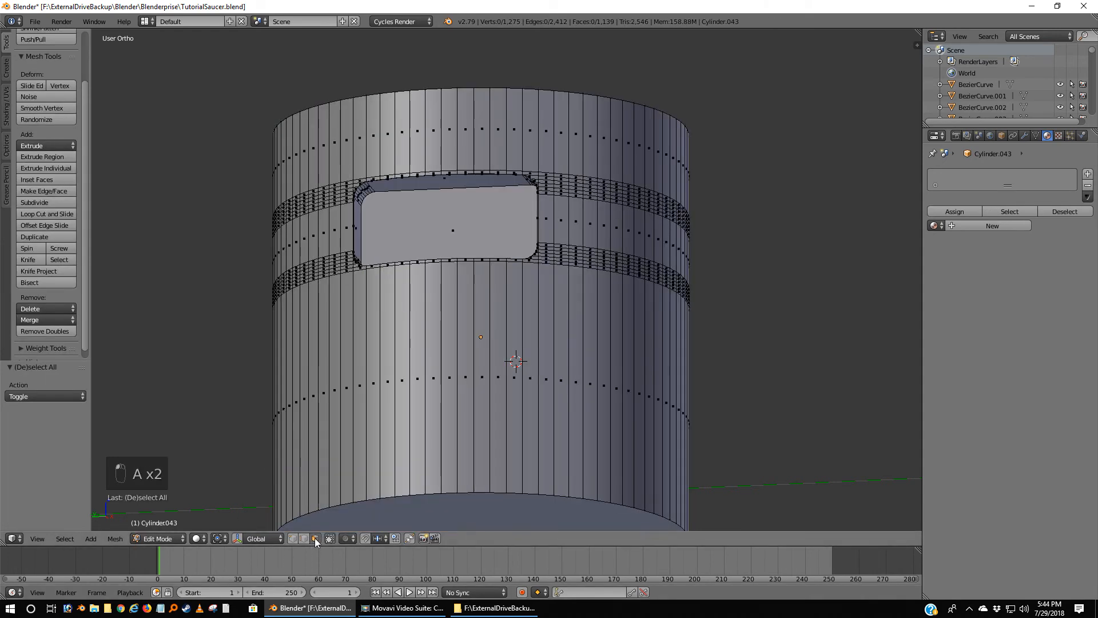
right_click(453, 231)
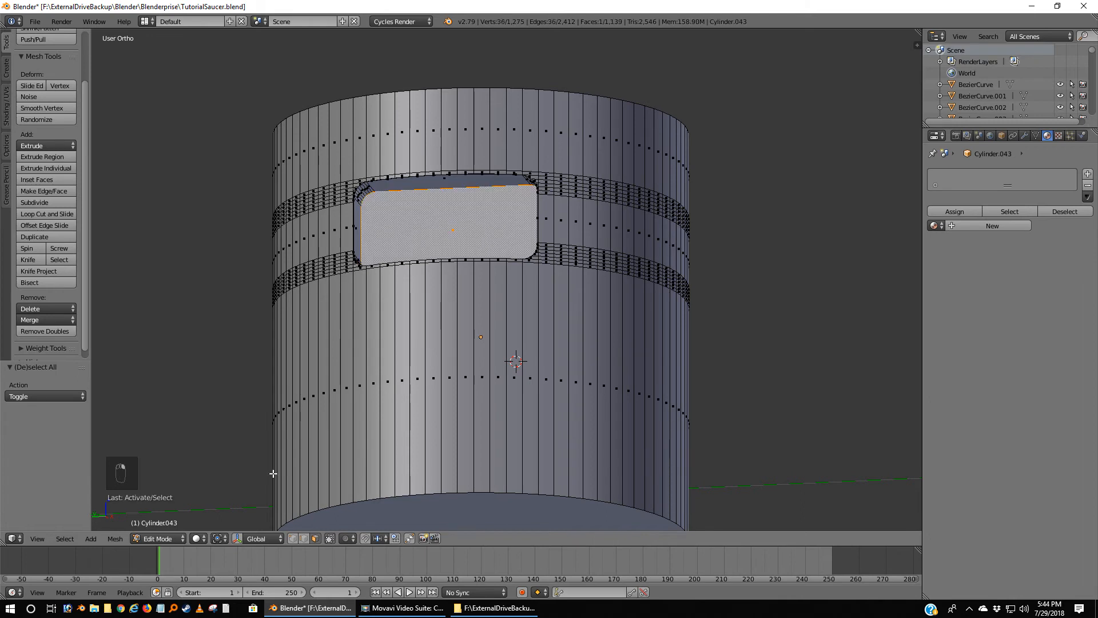
left_click(292, 538)
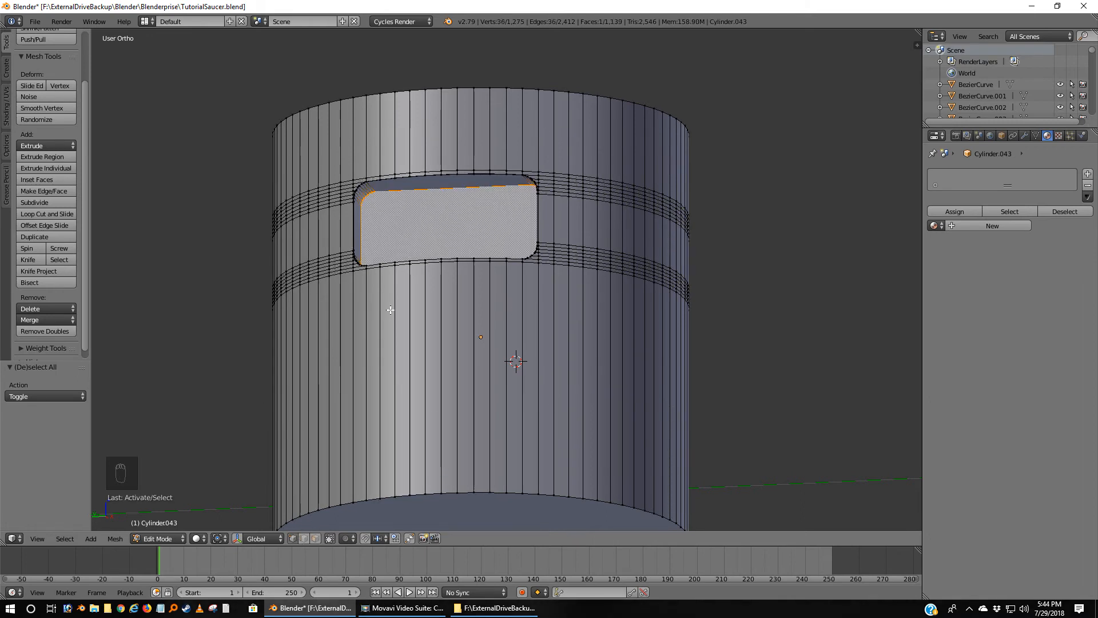
key("x")
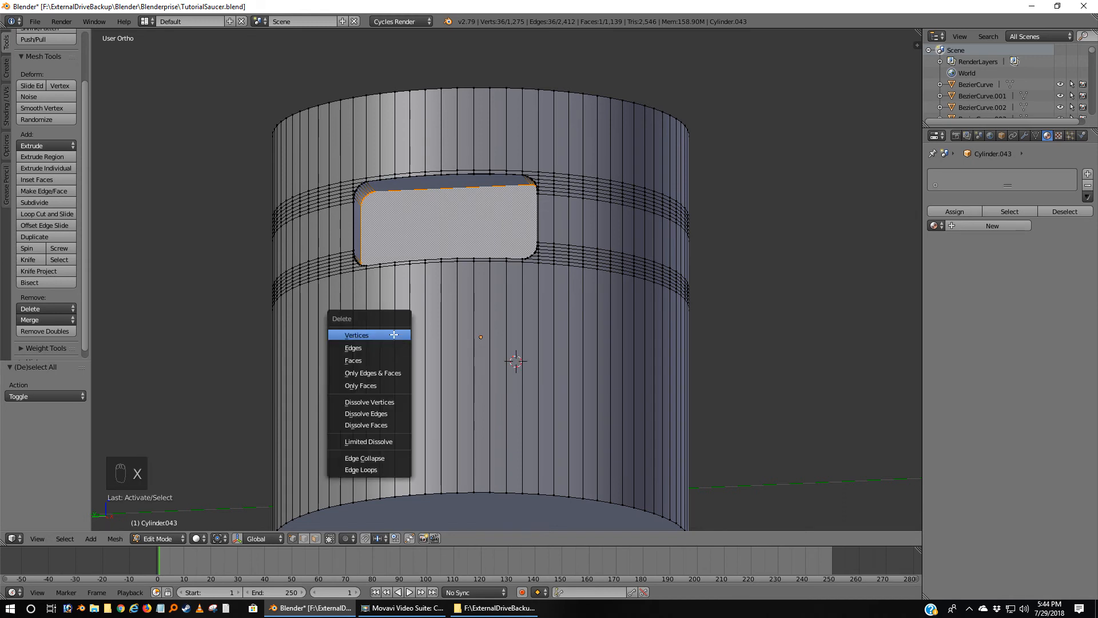
left_click(393, 335)
middle_click_drag(394, 335, 531, 319)
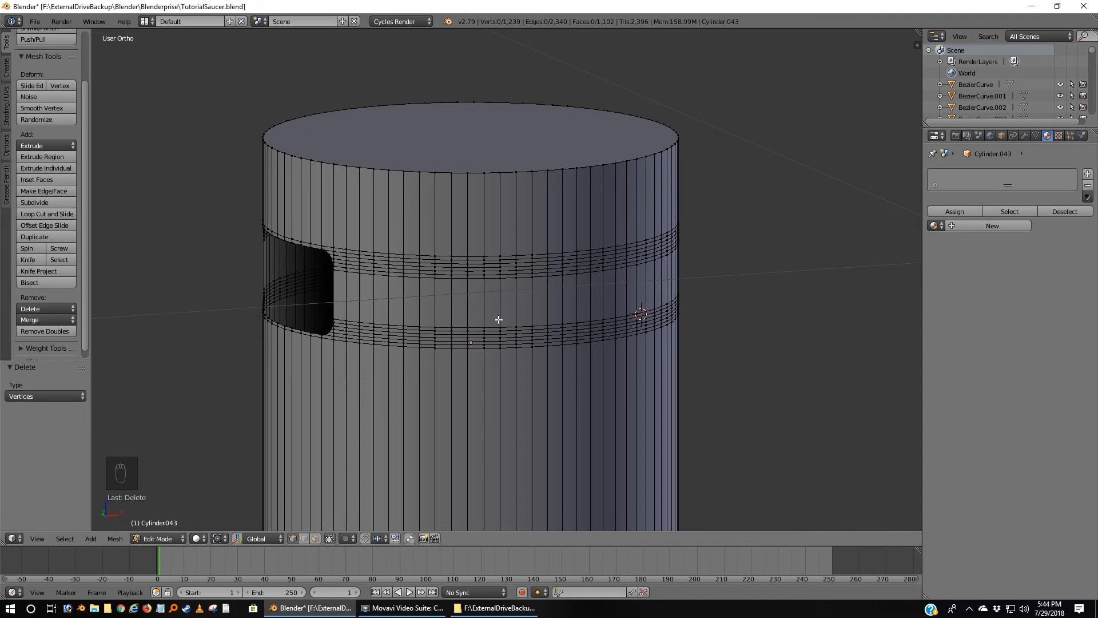
key("Tab")
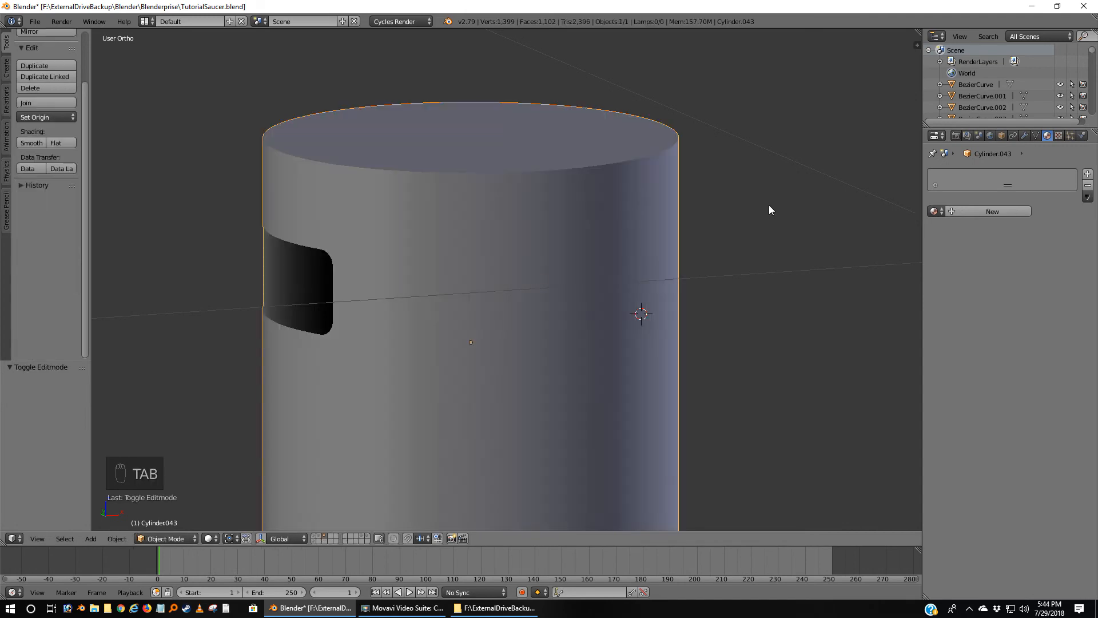
Add a Solidify modifier with 0.0100 thickness above Edge Split on the housing cylinder and apply it.
left_click(1026, 136)
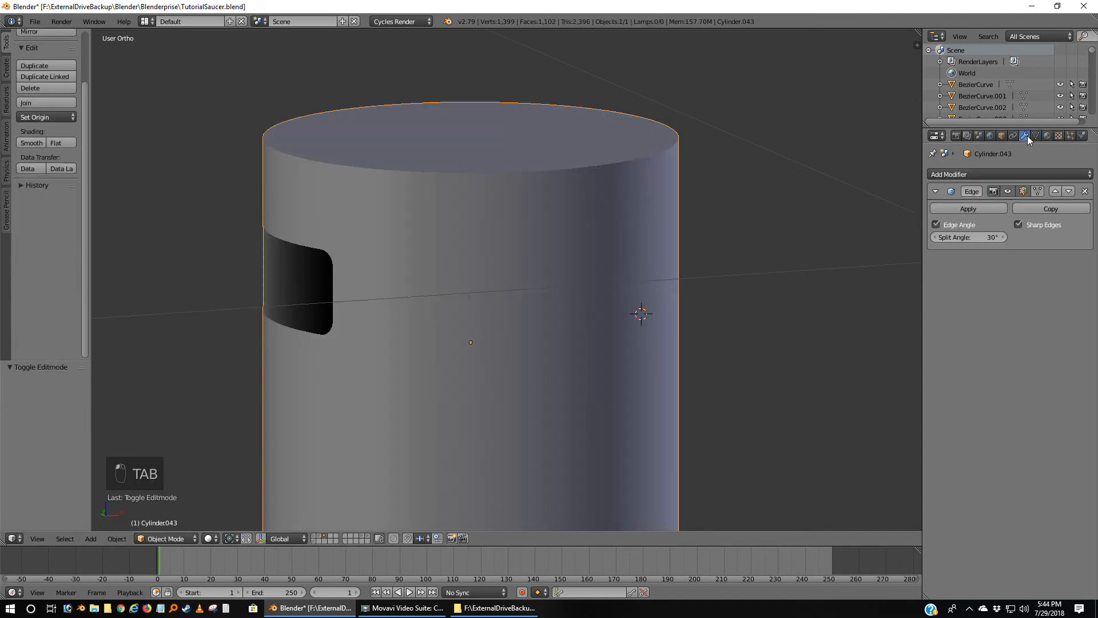
left_click(969, 173)
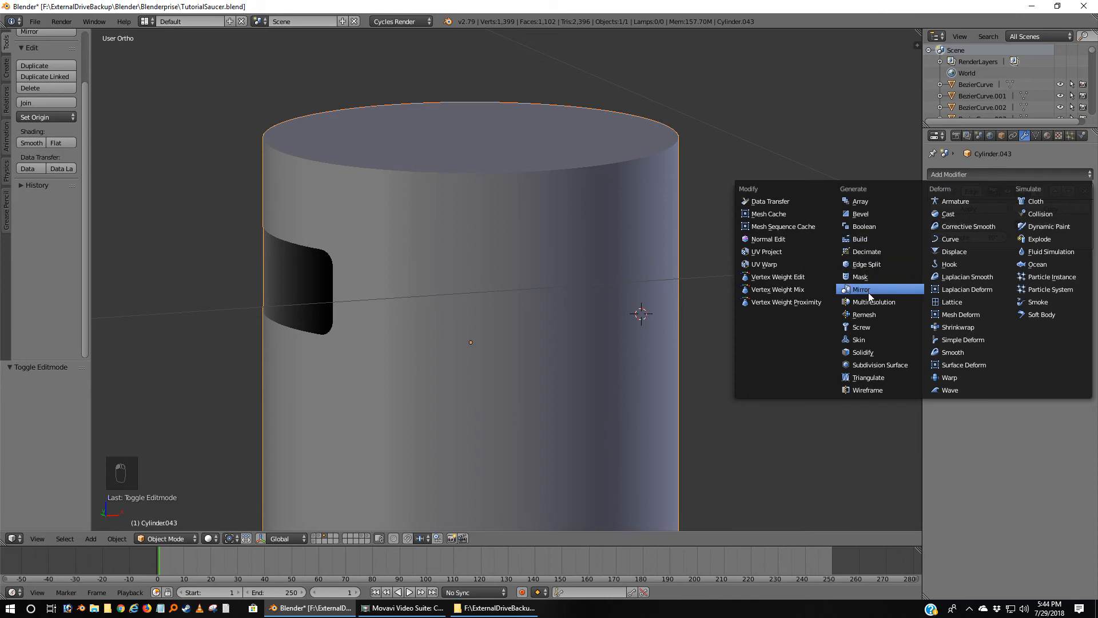
left_click(873, 352)
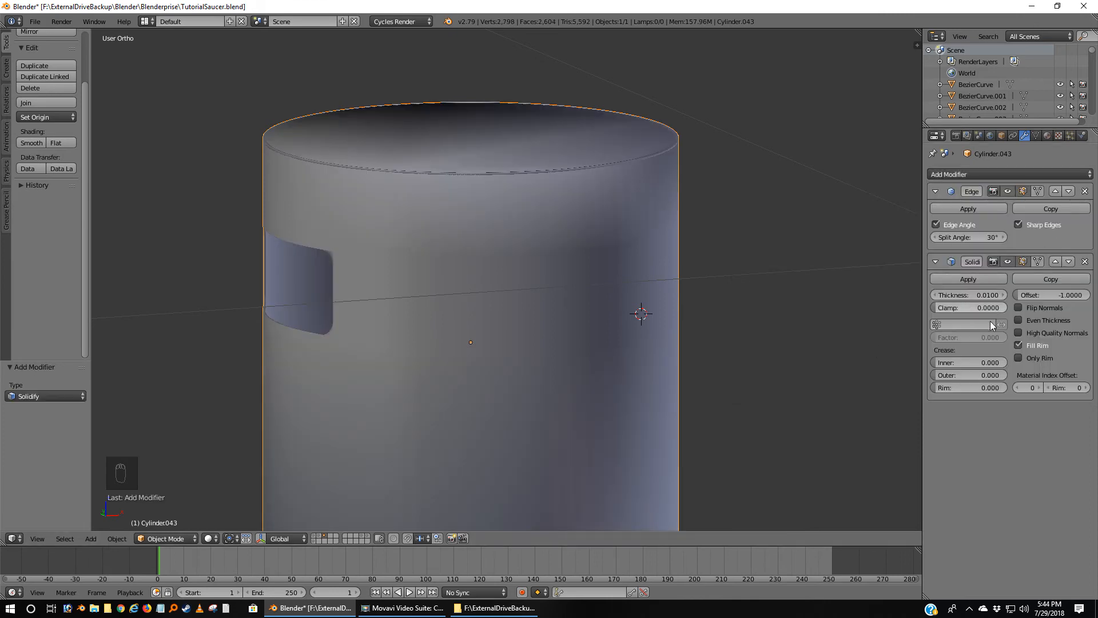
left_click(1055, 261)
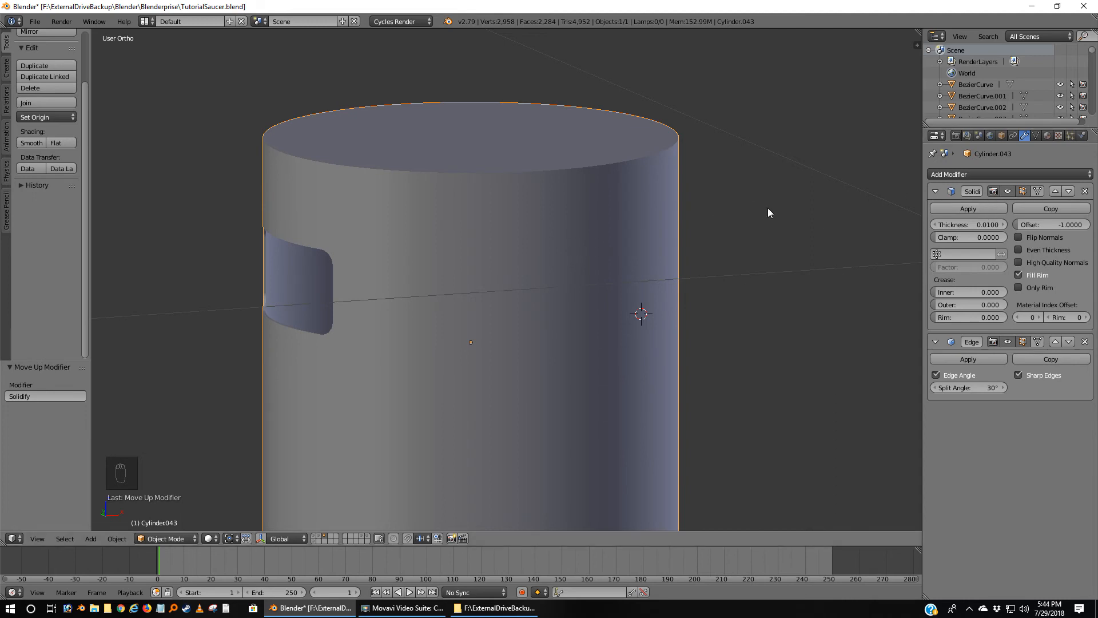
left_click(998, 209)
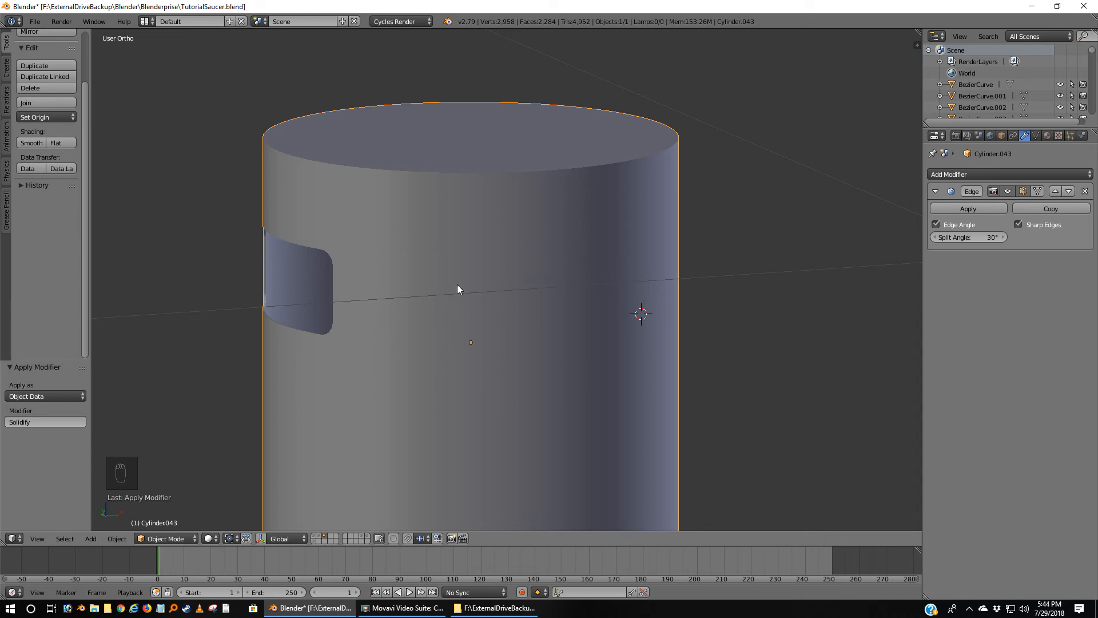
Assign the existing HullGray material to the housing cylinder.
left_click(1047, 135)
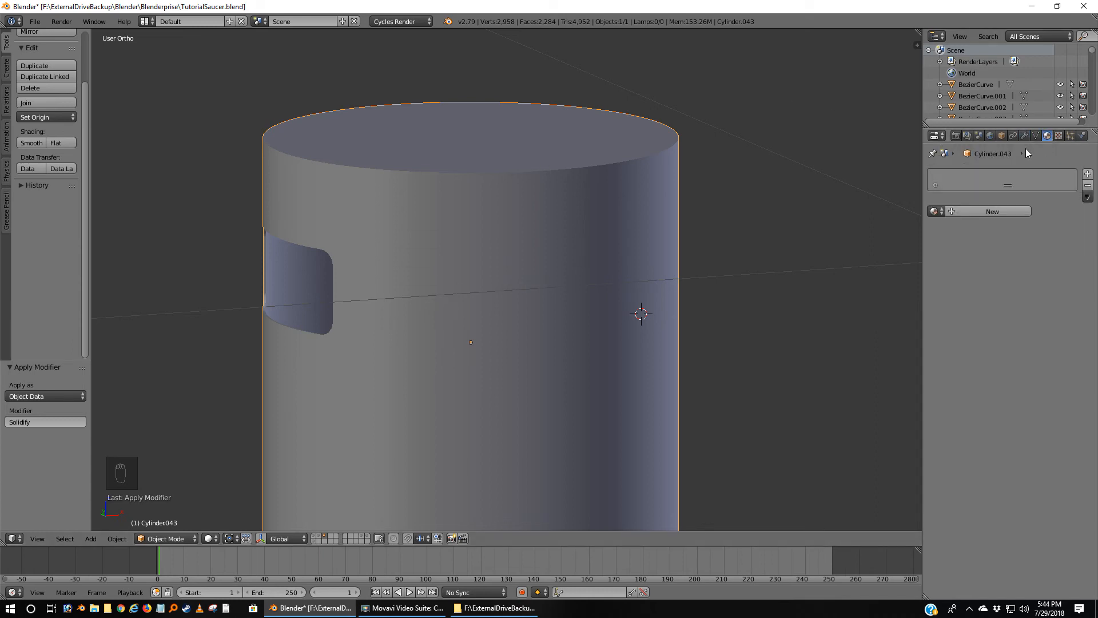
left_click(934, 211)
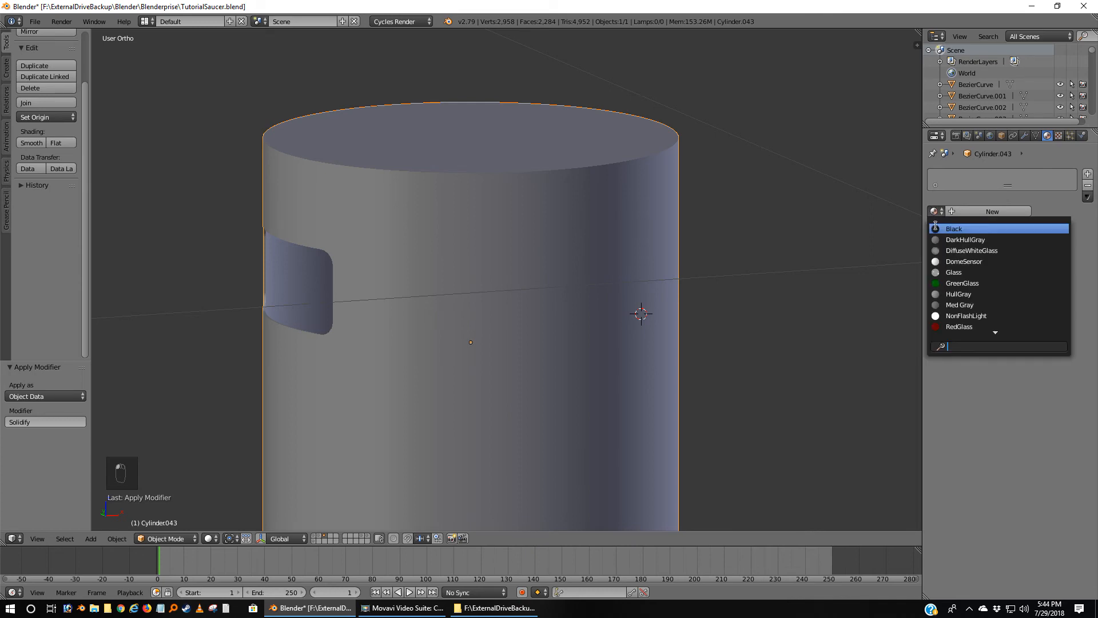
left_click(966, 294)
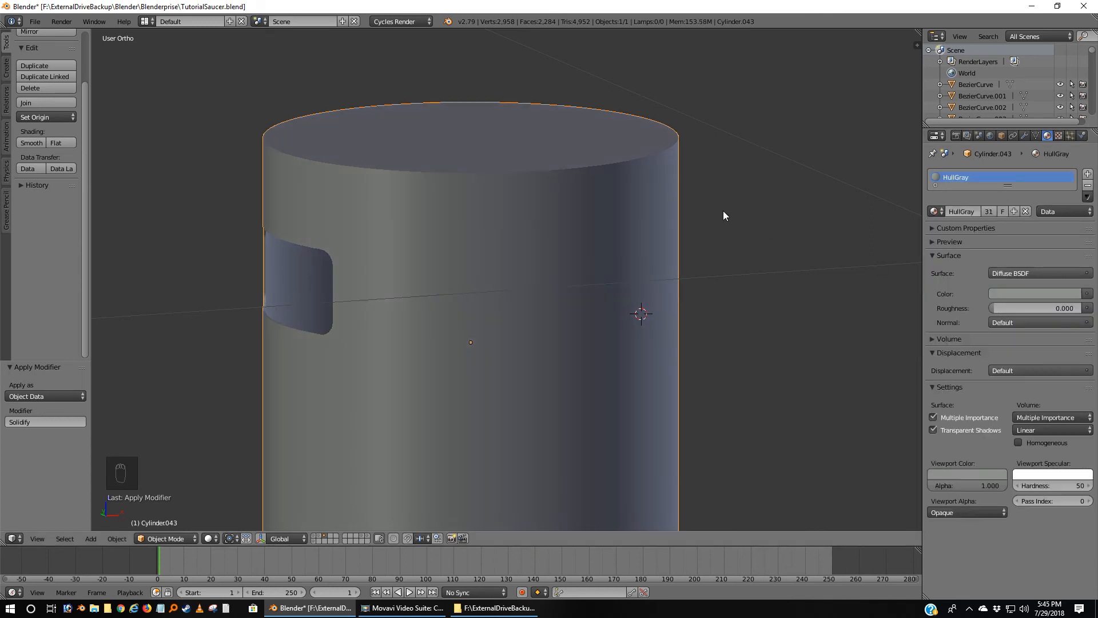
Move the housing cylinder and the glass pane from their separate layers to layer 1, and display that layer.
key("m")
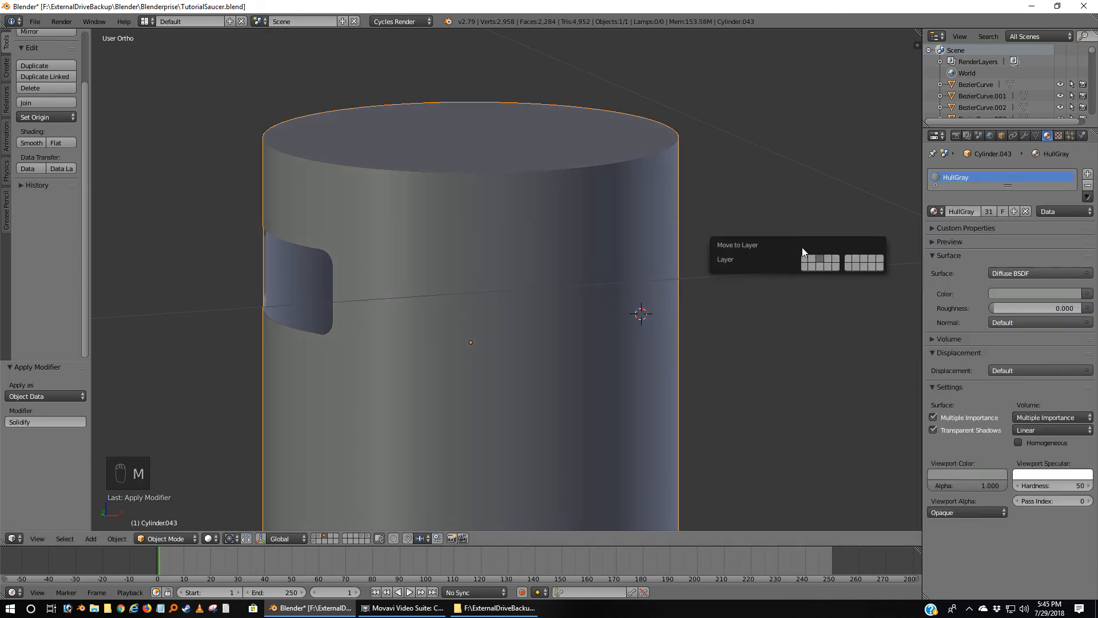
left_click(805, 261)
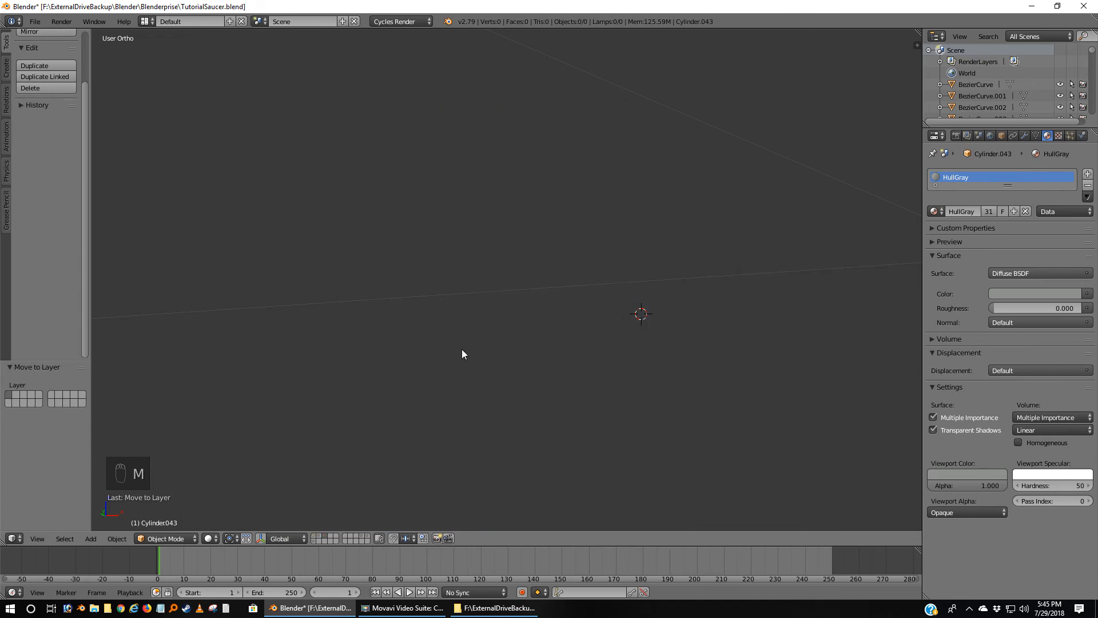
left_click(319, 536)
right_click(309, 276)
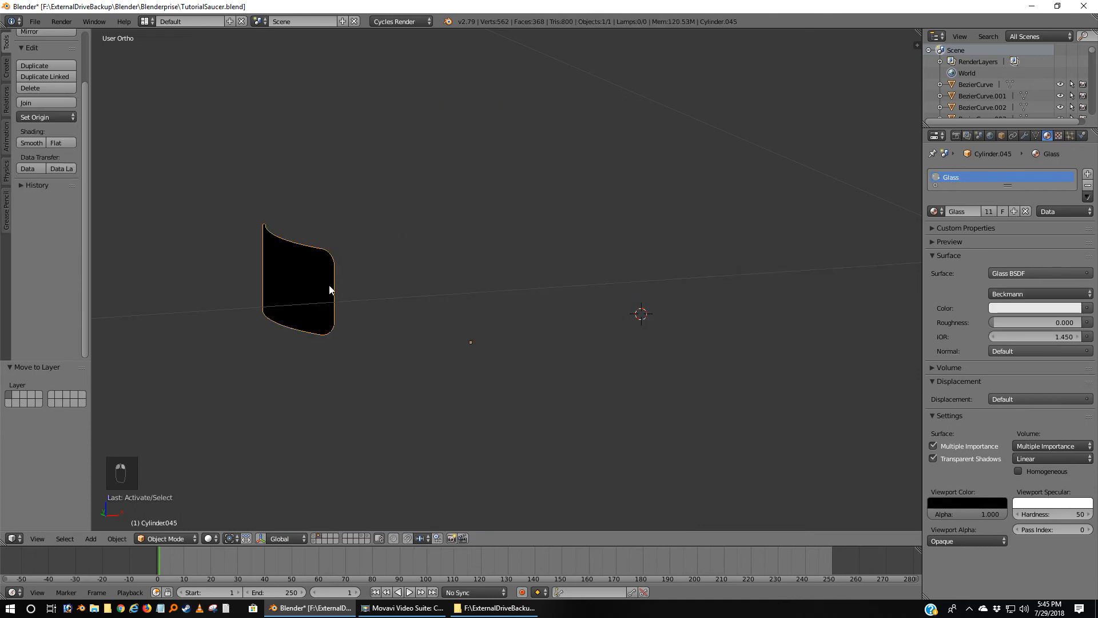
key("m")
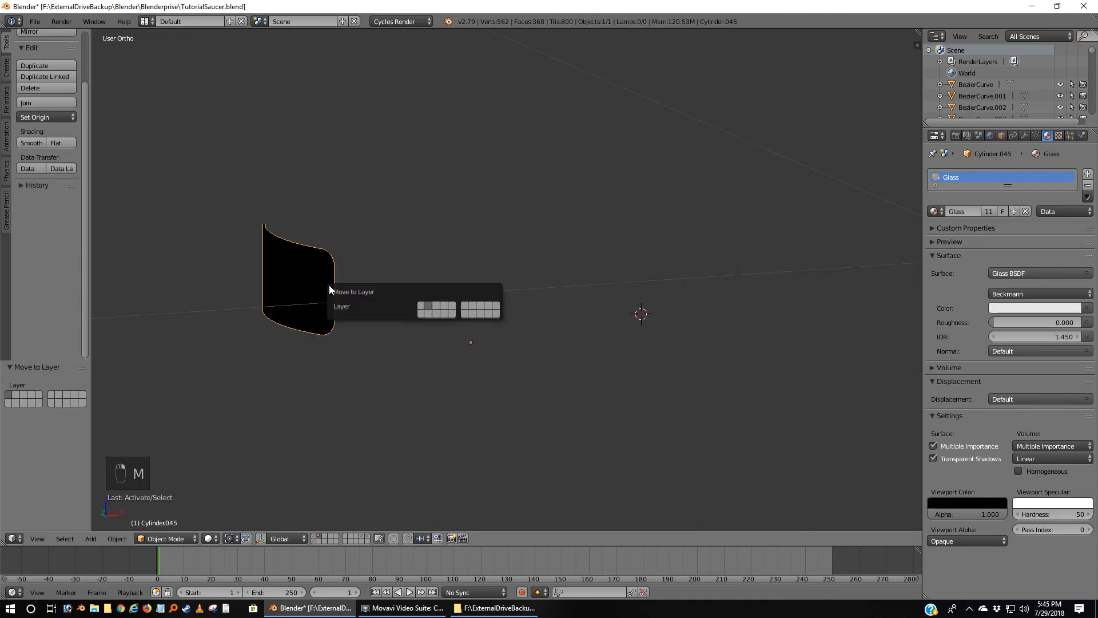
left_click(426, 307)
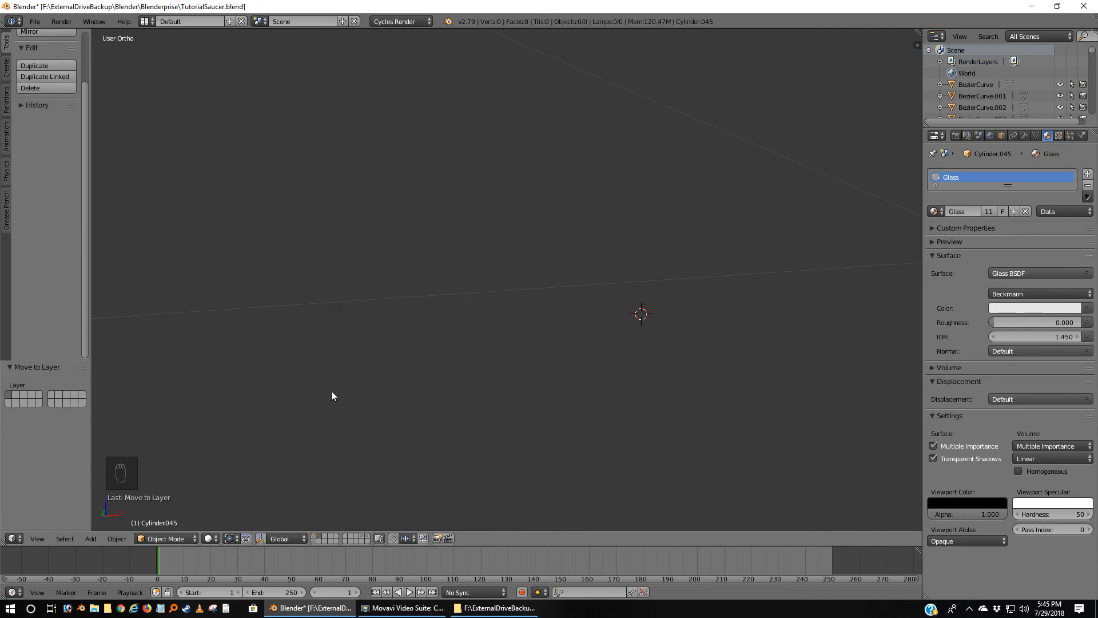
left_click(315, 536)
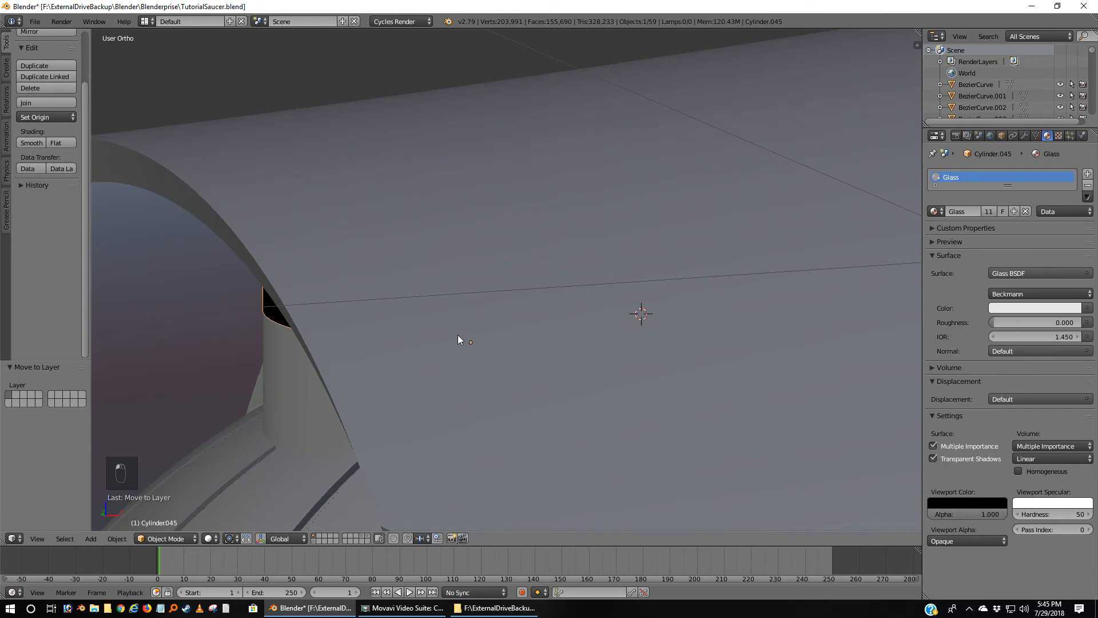
Examine the window opening, glass pane and mesh of the housing cylinder up close, in solid and wireframe shading.
middle_click_drag(279, 359, 455, 268)
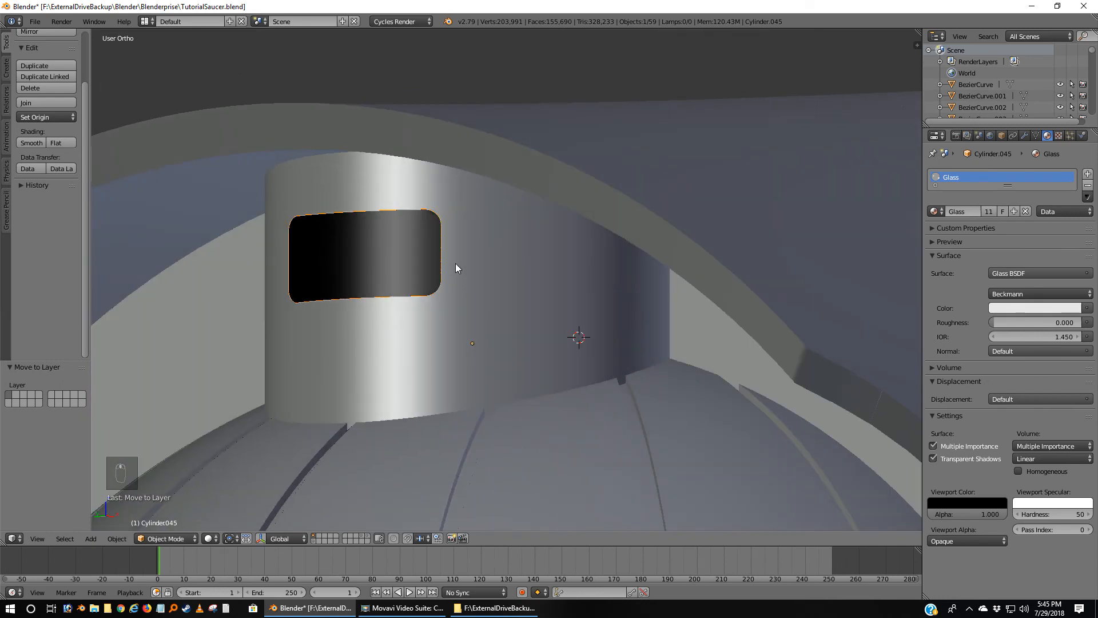
key("Tab")
key("Tab")
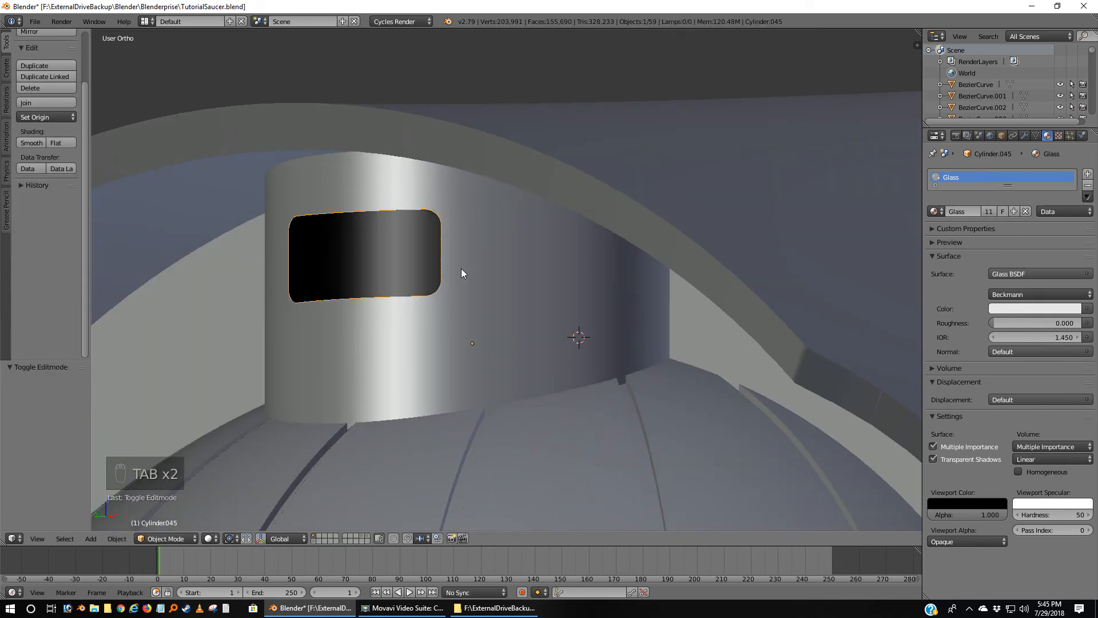
right_click(461, 269)
key("Tab")
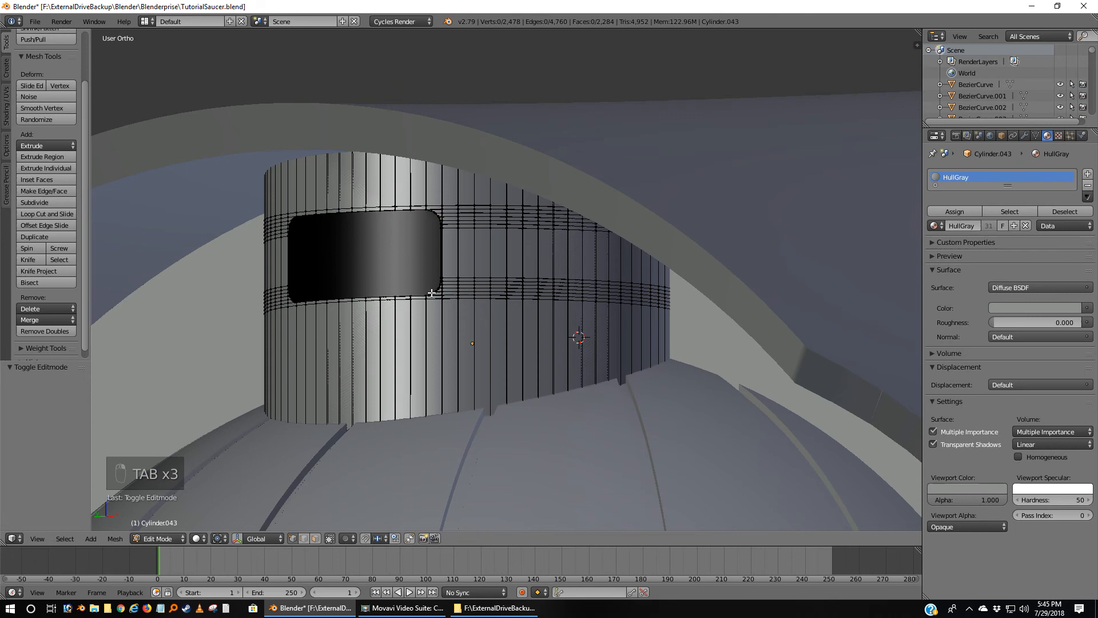
scroll(434, 317, "up", 4)
scroll(434, 316, "up", 2)
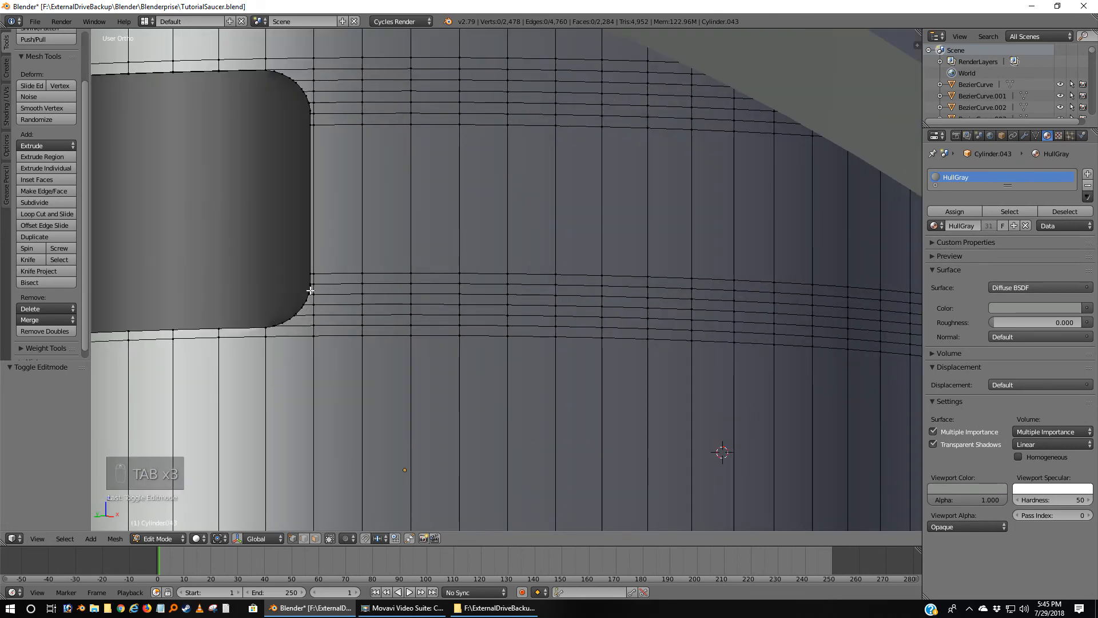
scroll(380, 294, "down", 6)
middle_click_drag(382, 292, 403, 331)
key("z")
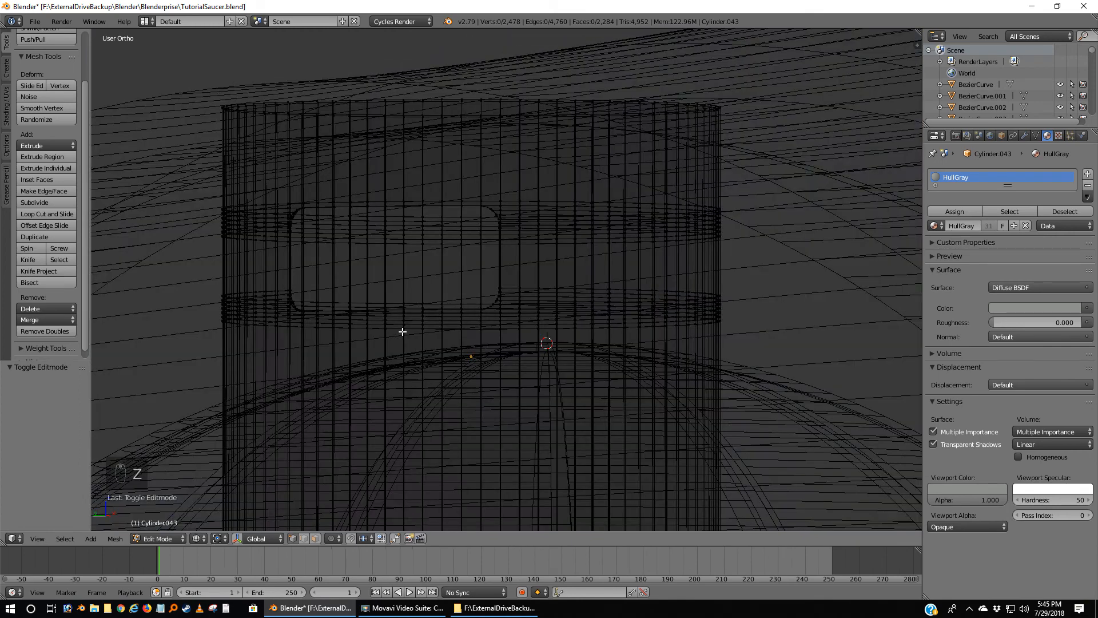
key("z")
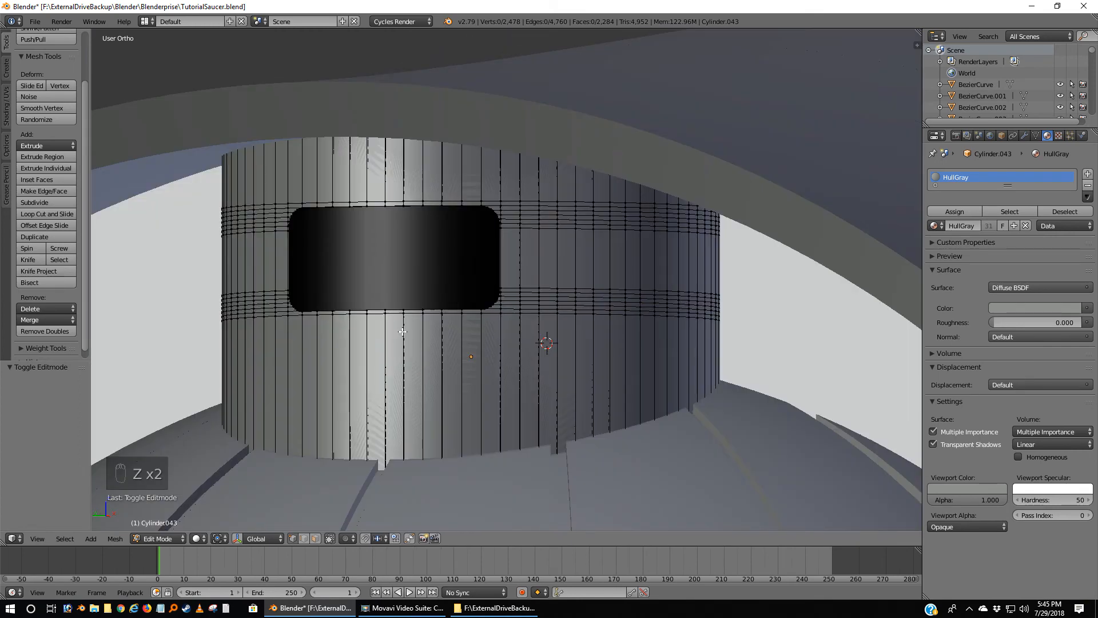
key("Tab")
middle_click_drag(403, 331, 380, 333)
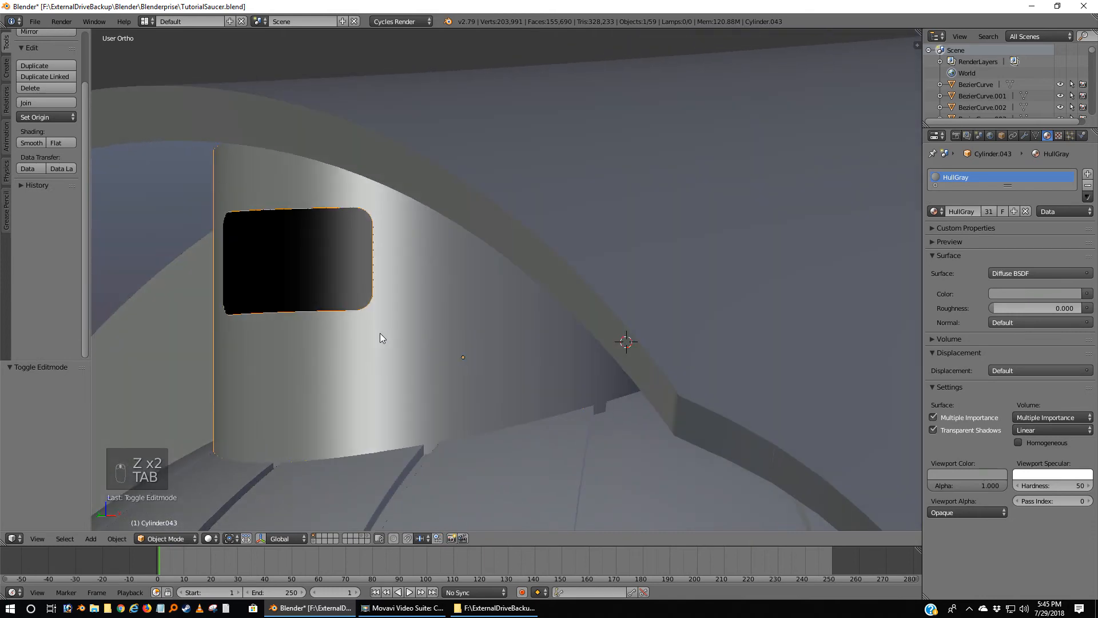
scroll(380, 333, "down", 5)
middle_click_drag(332, 365, 364, 404)
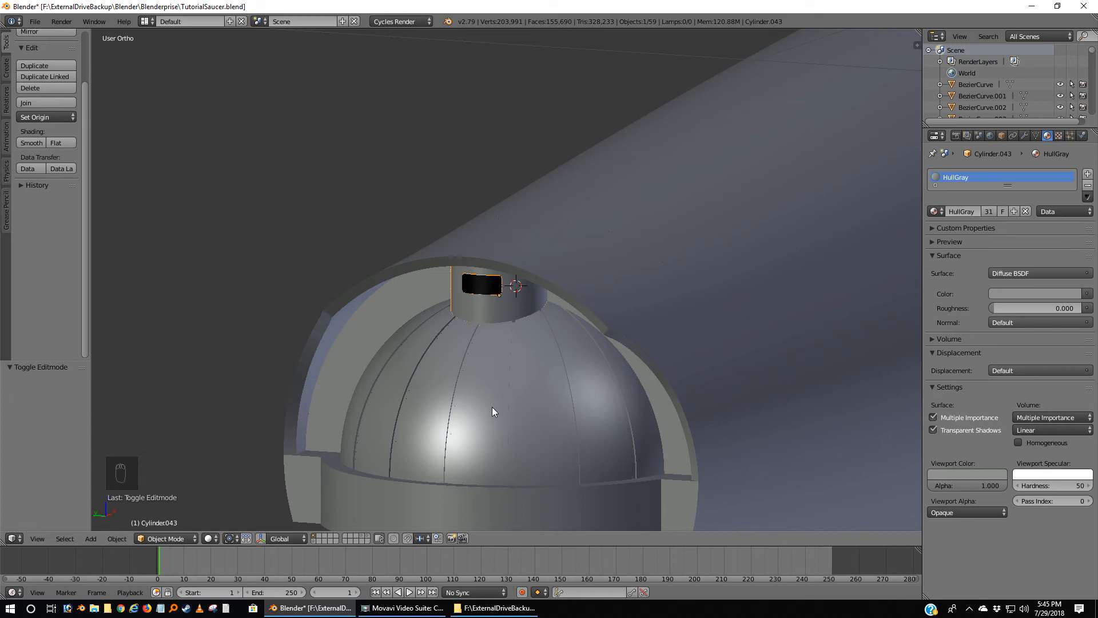
Select the housing cylinder beneath the hull's rear end and snap the 3D cursor to it.
key("KP_1")
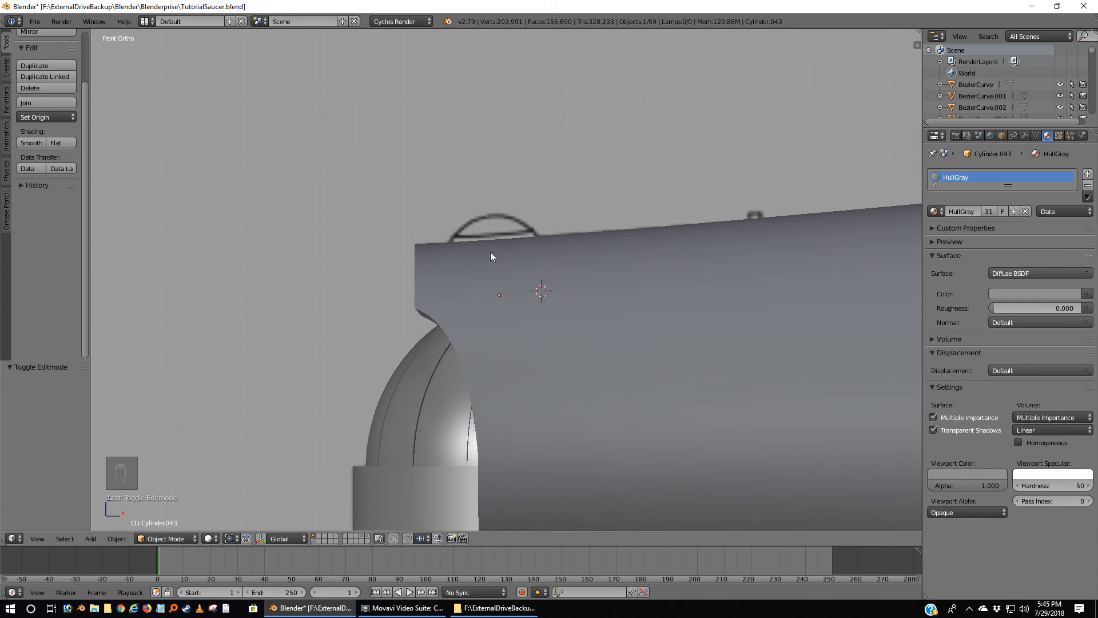
scroll(471, 256, "down", 3)
scroll(477, 342, "up", 2)
scroll(477, 341, "up", 1)
middle_click_drag(413, 348, 496, 328)
right_click(518, 286)
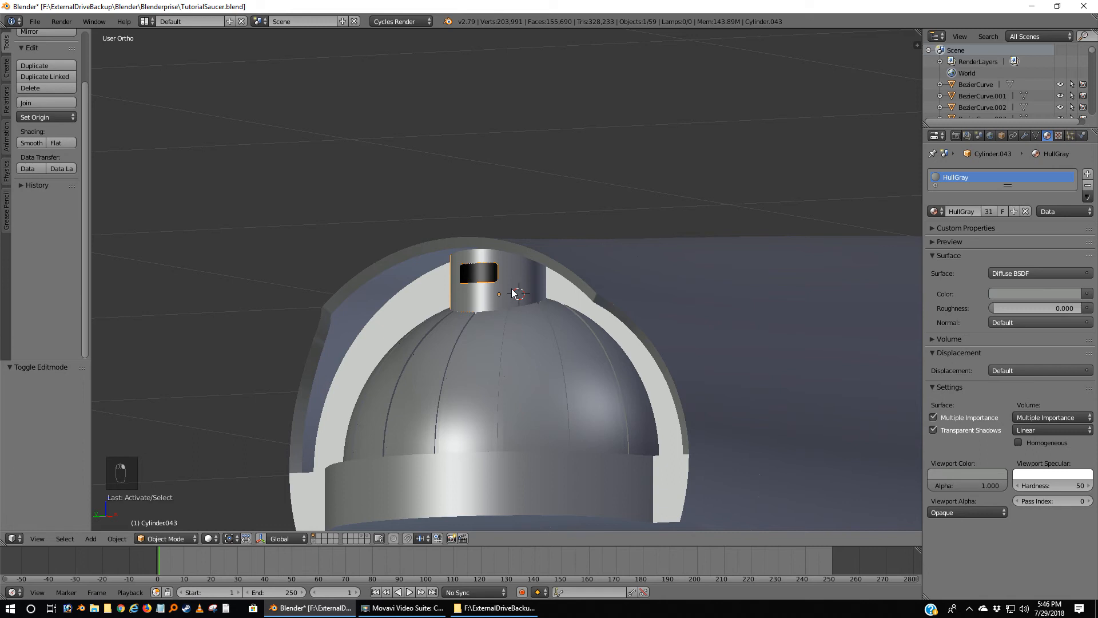
key("shift+s")
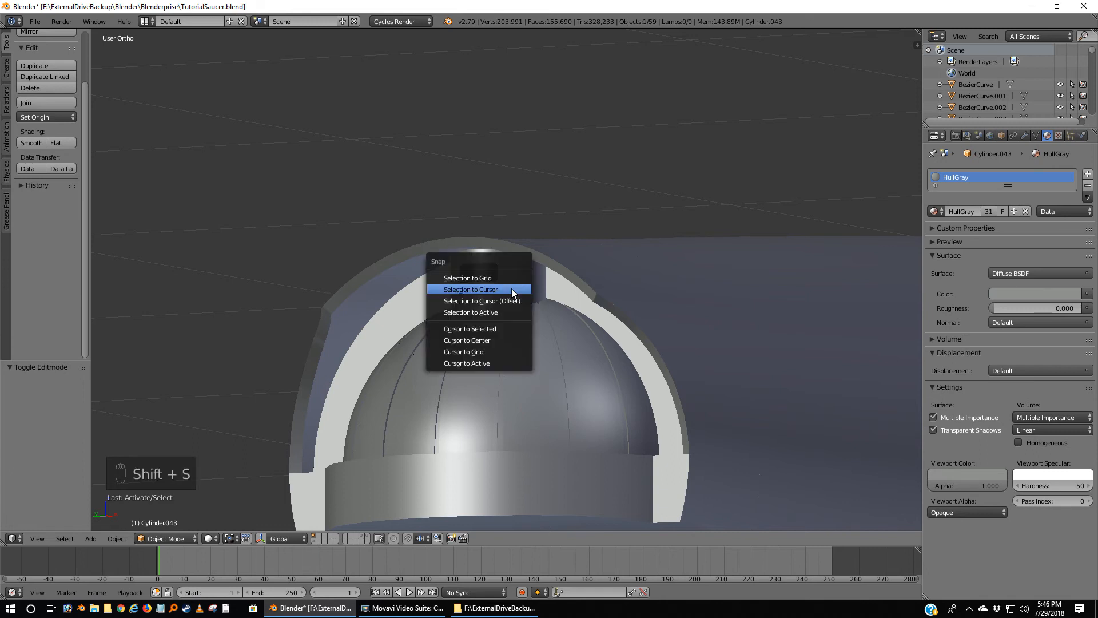
left_click(490, 331)
Add an 80-vertex mesh cylinder at the 3D cursor, viewed from above in wireframe, and scale it by 0.163.
key("KP_7")
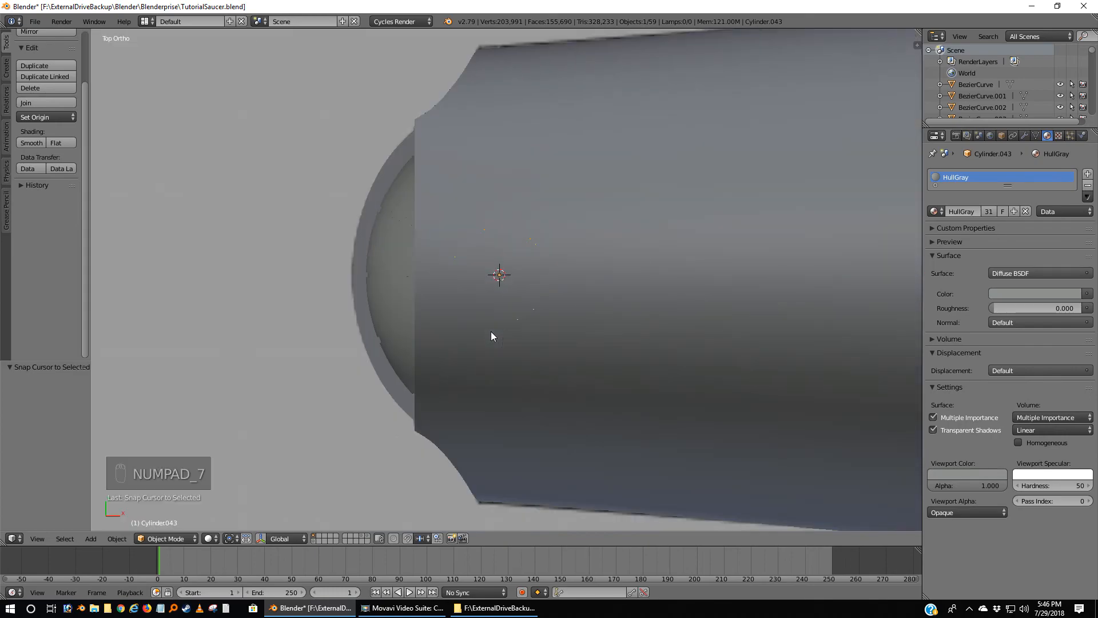
key("z")
scroll(475, 343, "up", 5)
scroll(473, 345, "up", 4)
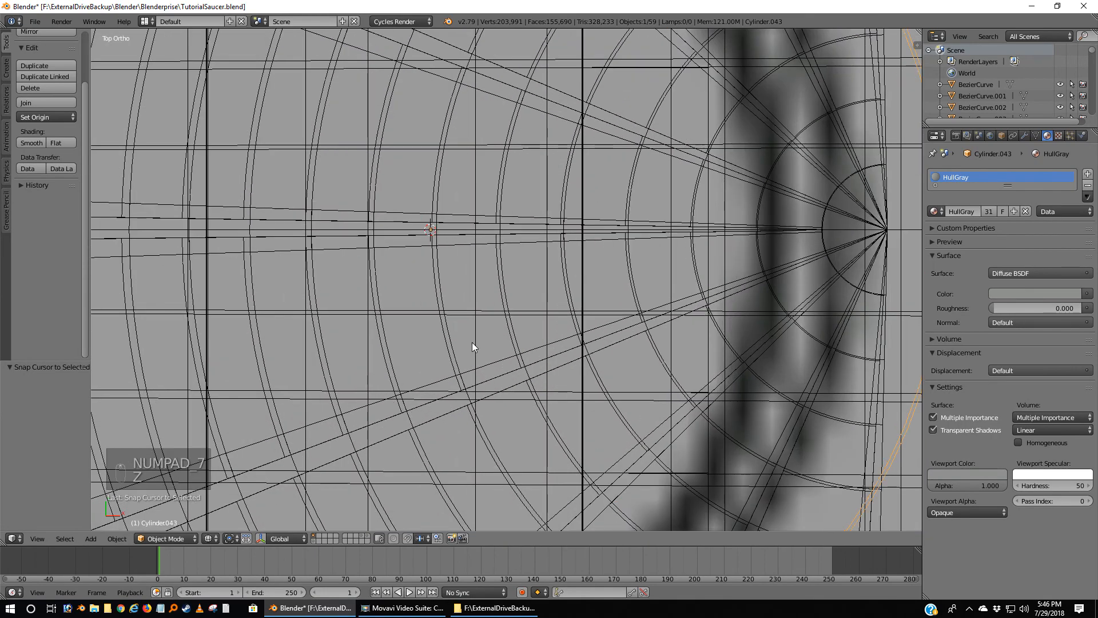
scroll(440, 254, "up", 3)
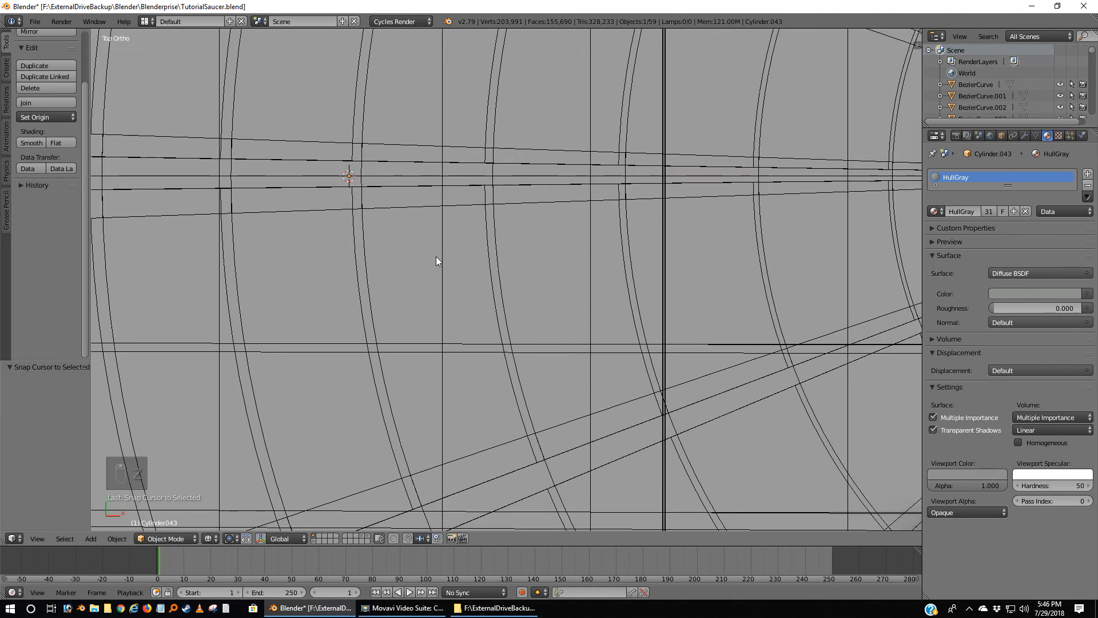
scroll(436, 256, "down", 12)
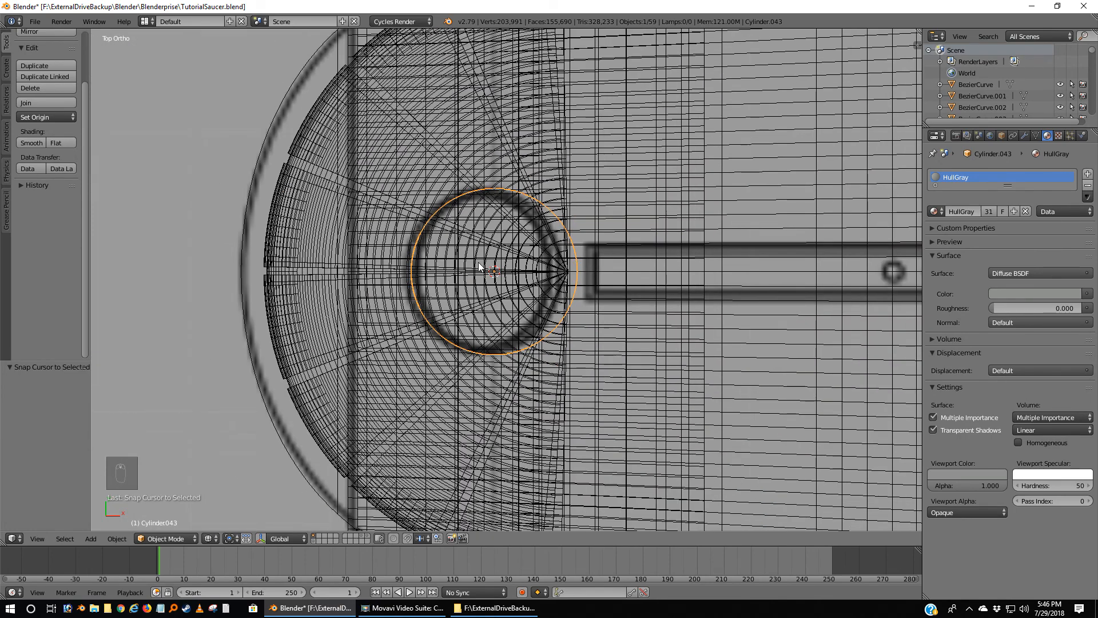
key("a")
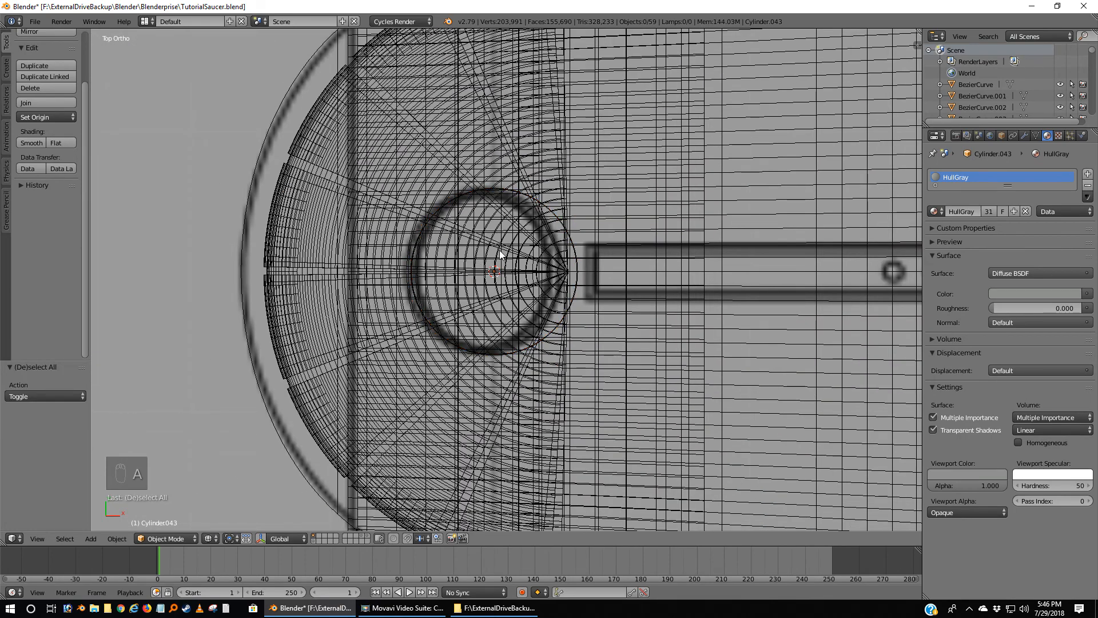
key("shift+a")
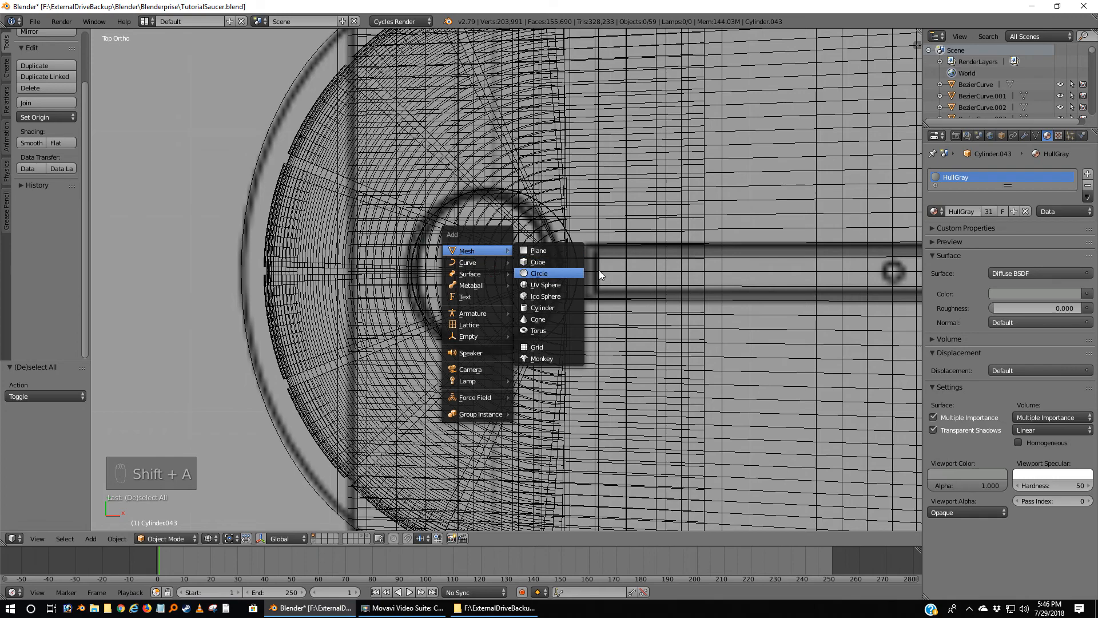
left_click(542, 308)
scroll(569, 290, "down", 10)
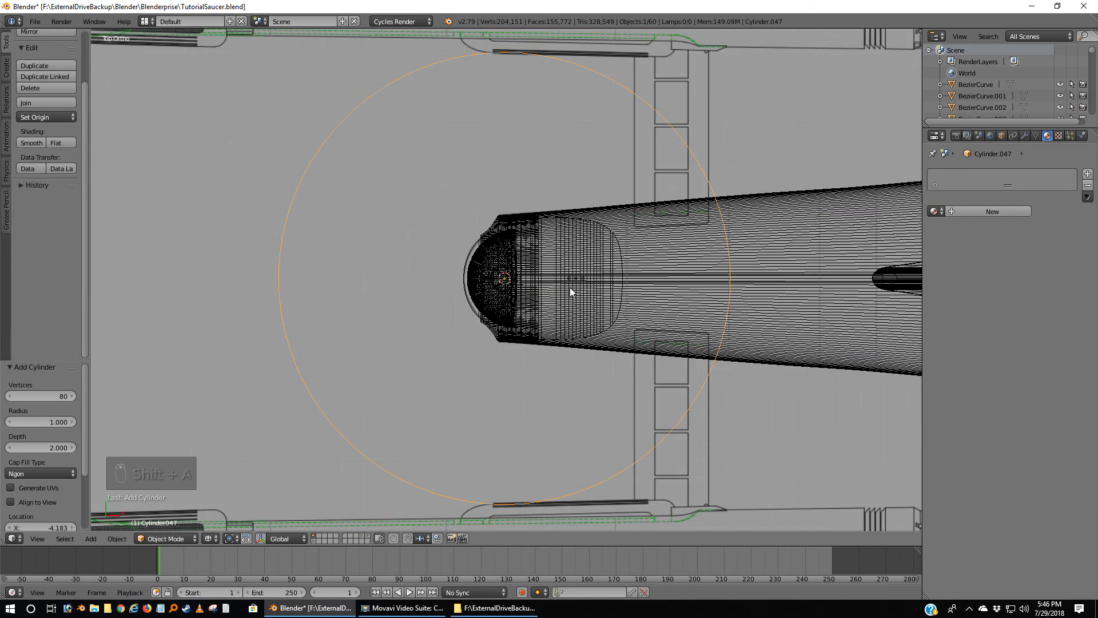
scroll(570, 287, "down", 3)
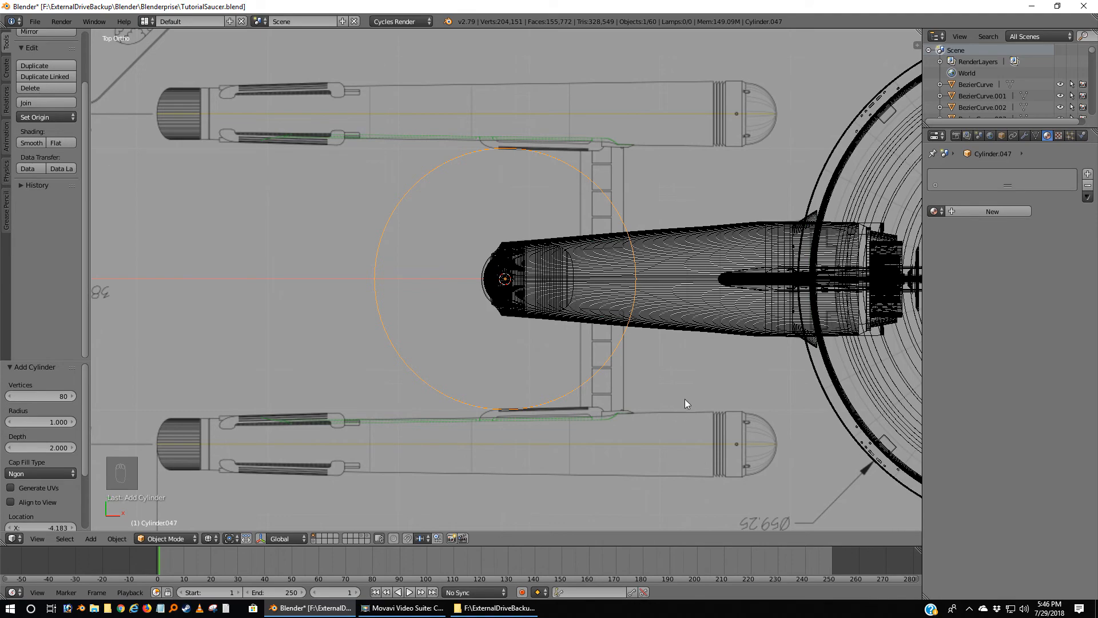
key("s")
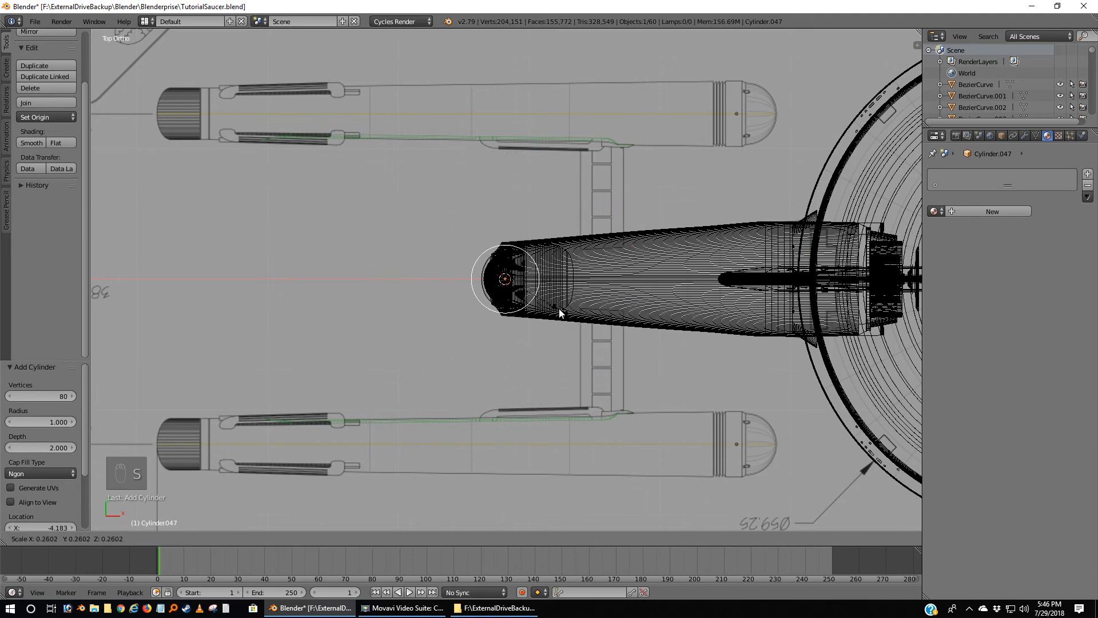
left_click(541, 296)
scroll(574, 355, "up", 10)
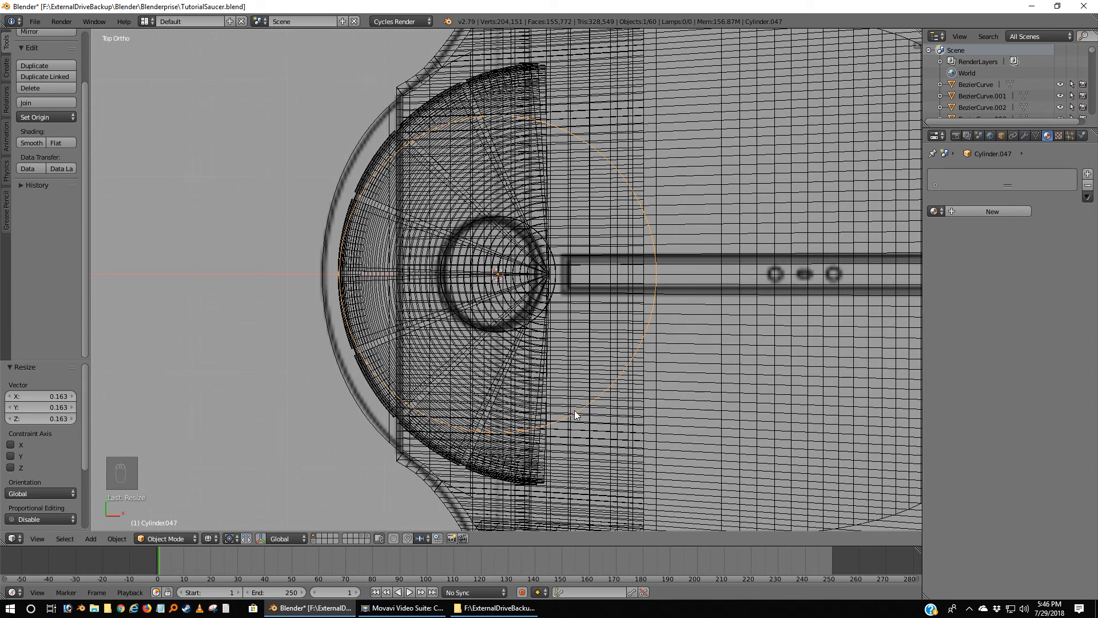
Move the new cylinder to layer 2 and display only that layer.
key("m")
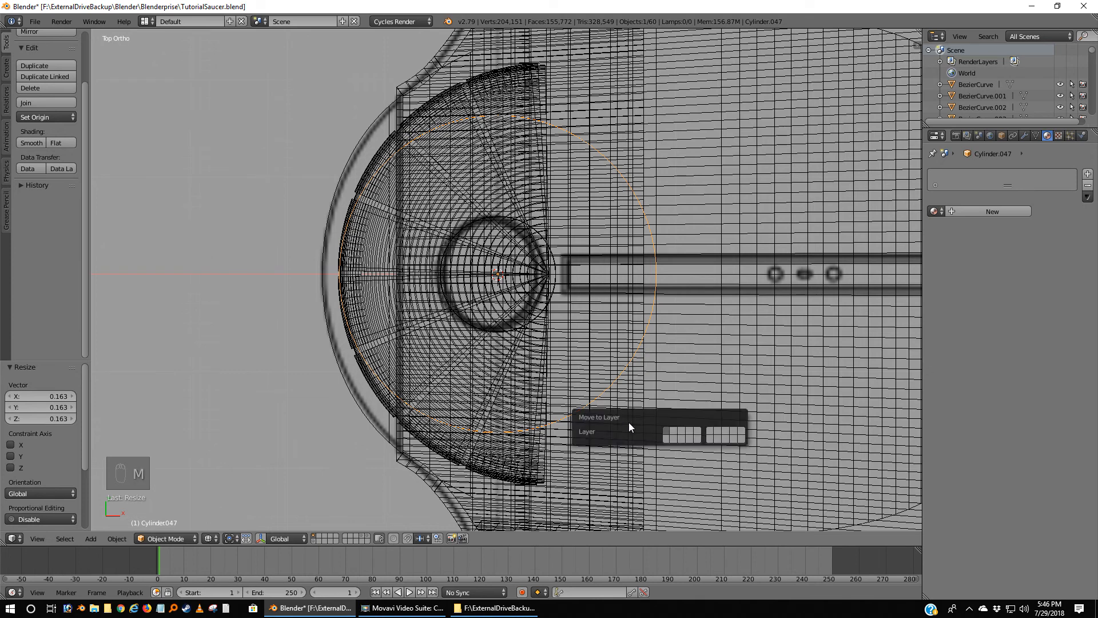
left_click(675, 433)
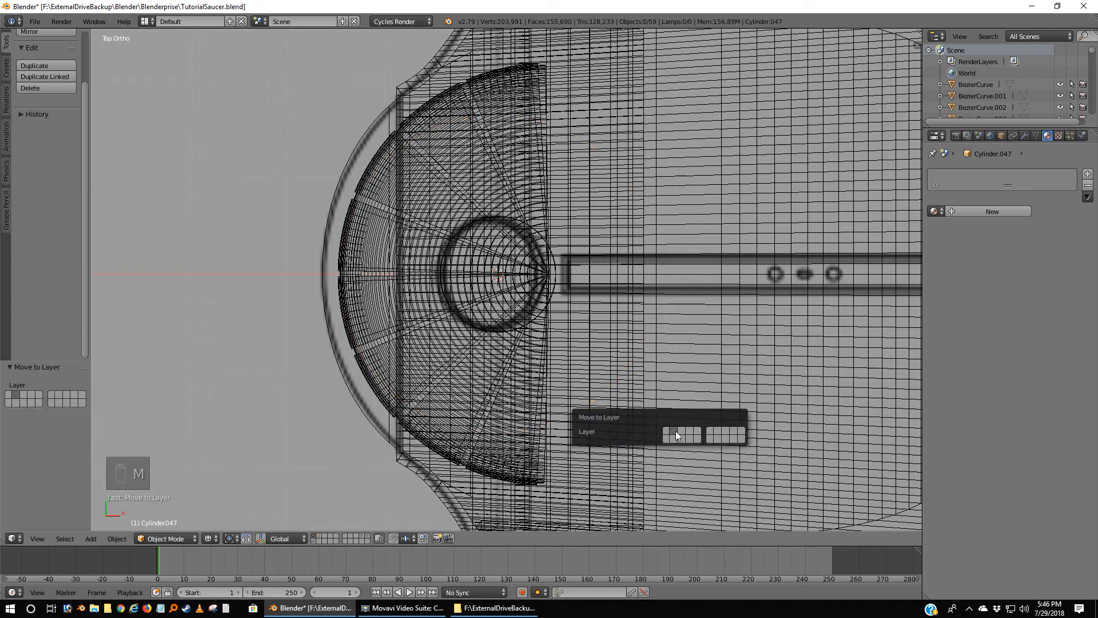
left_click(318, 538)
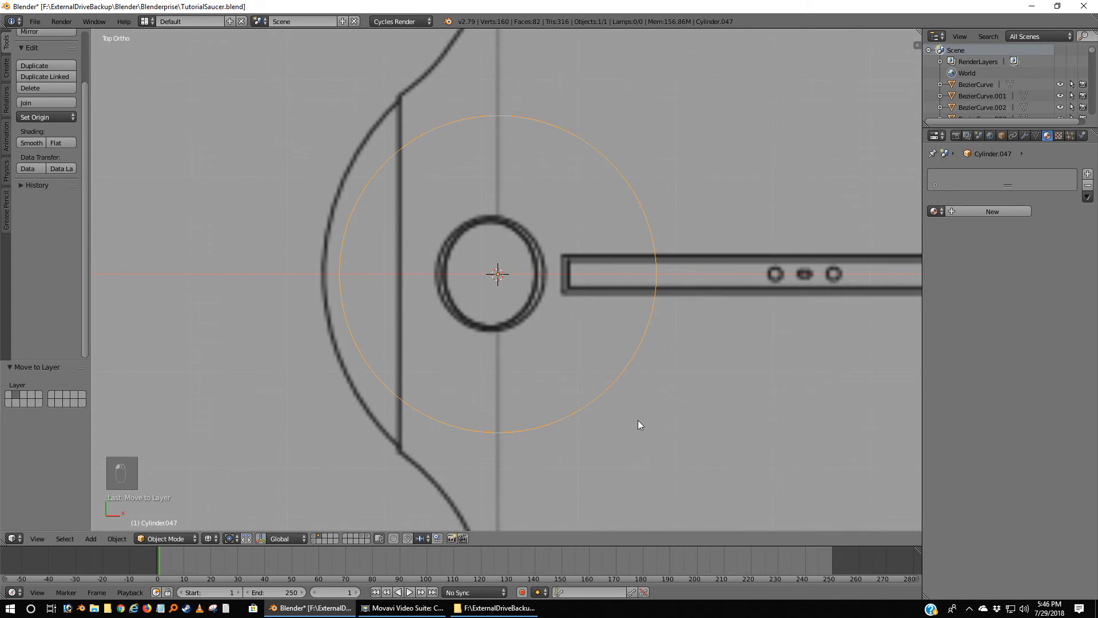
Scale the cylinder by 0.372 and move it -0.007 along X to fit the blueprint's dome circle.
key("s")
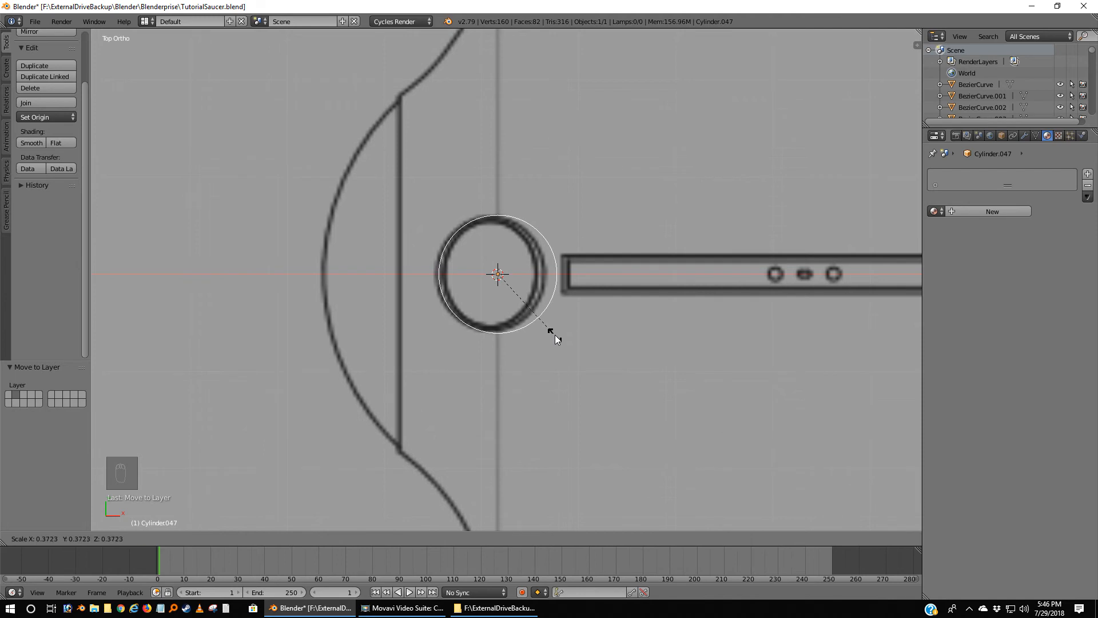
left_click(555, 334)
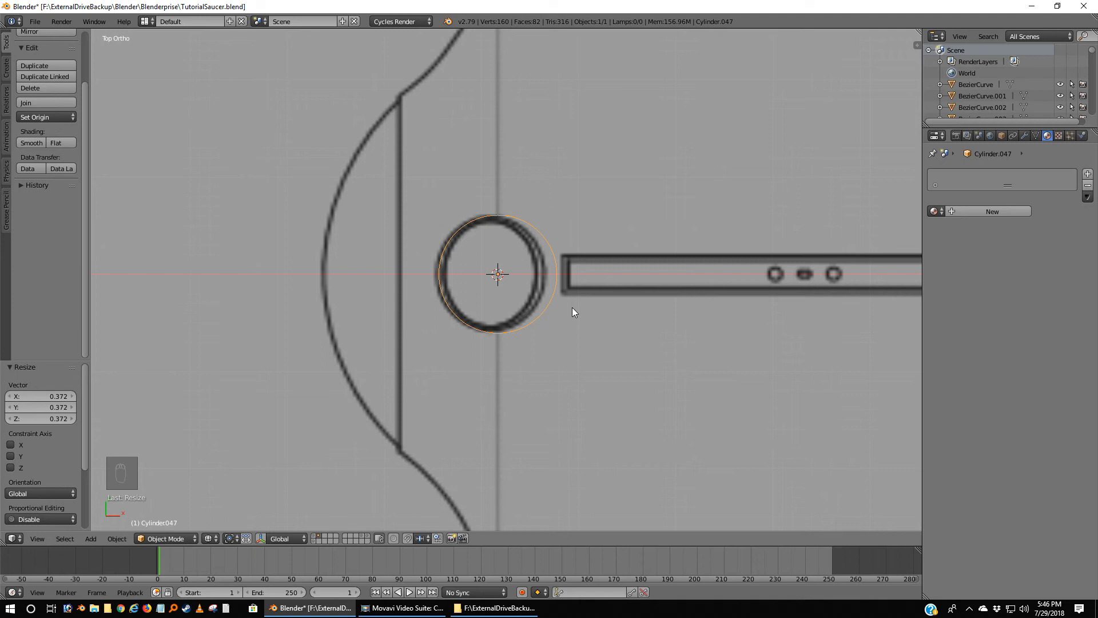
key("g")
key("x")
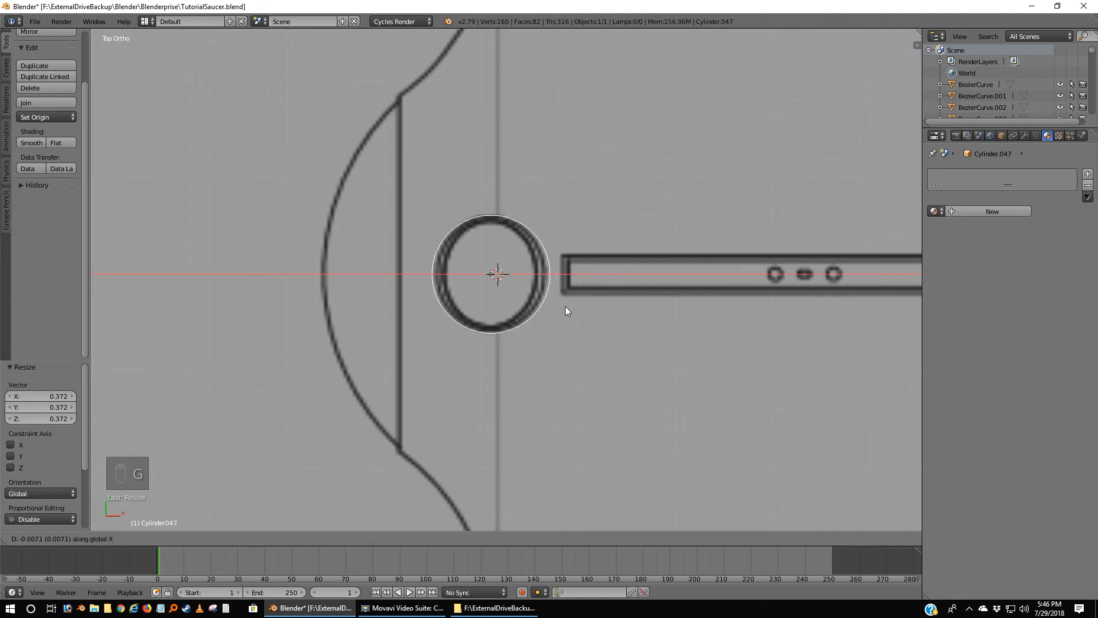
left_click(565, 307)
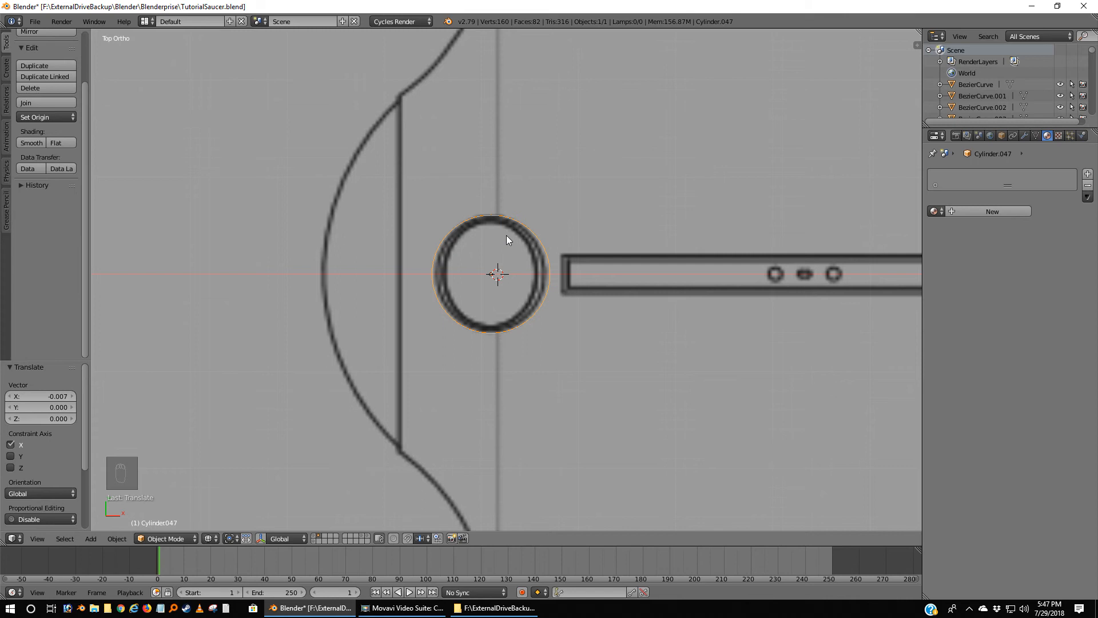
Flatten the cylinder by scaling it 0.063 along Z in front view.
key("KP_1")
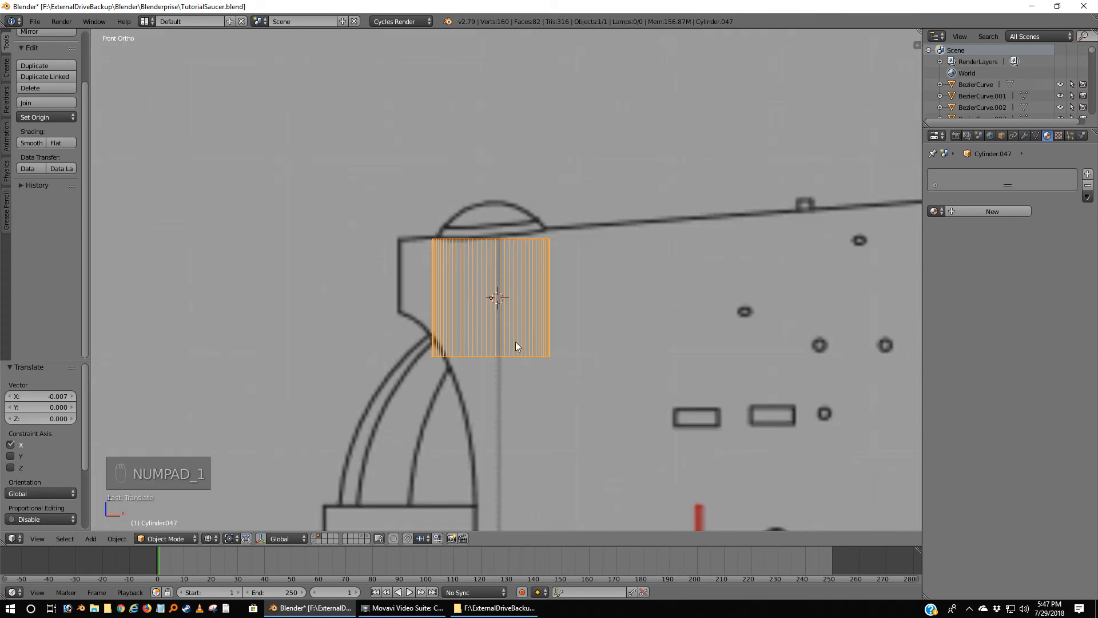
key("s")
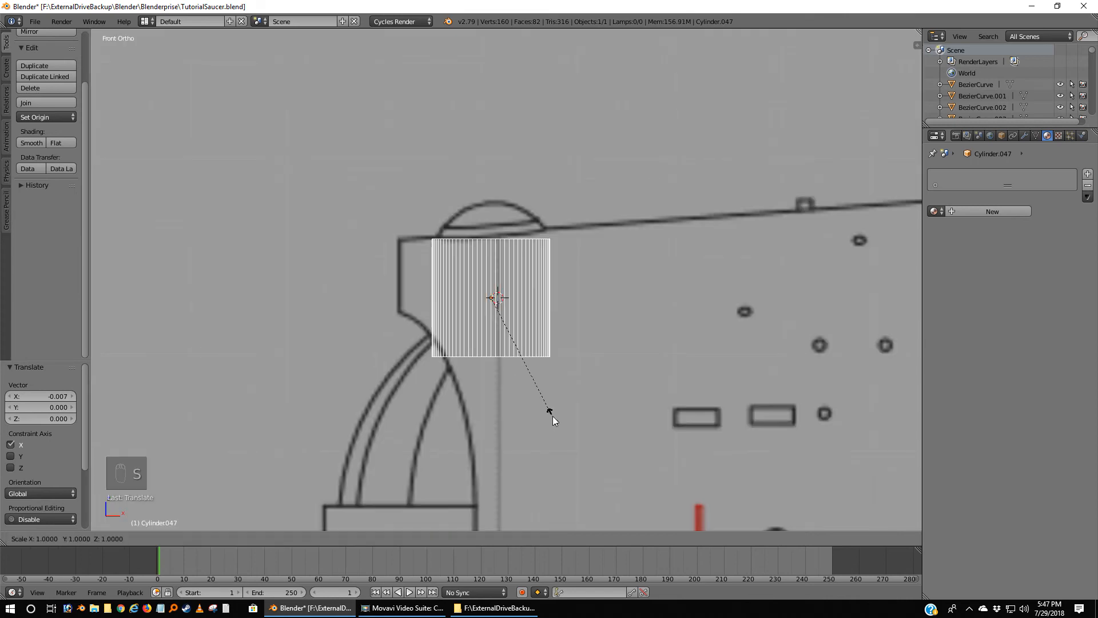
key("z")
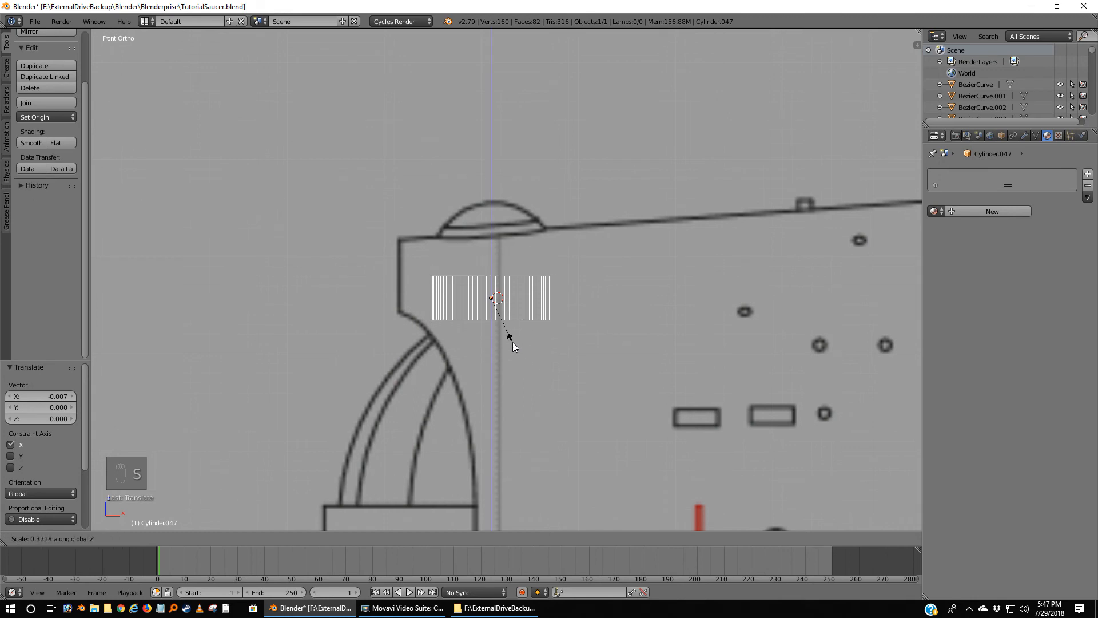
left_click(489, 305)
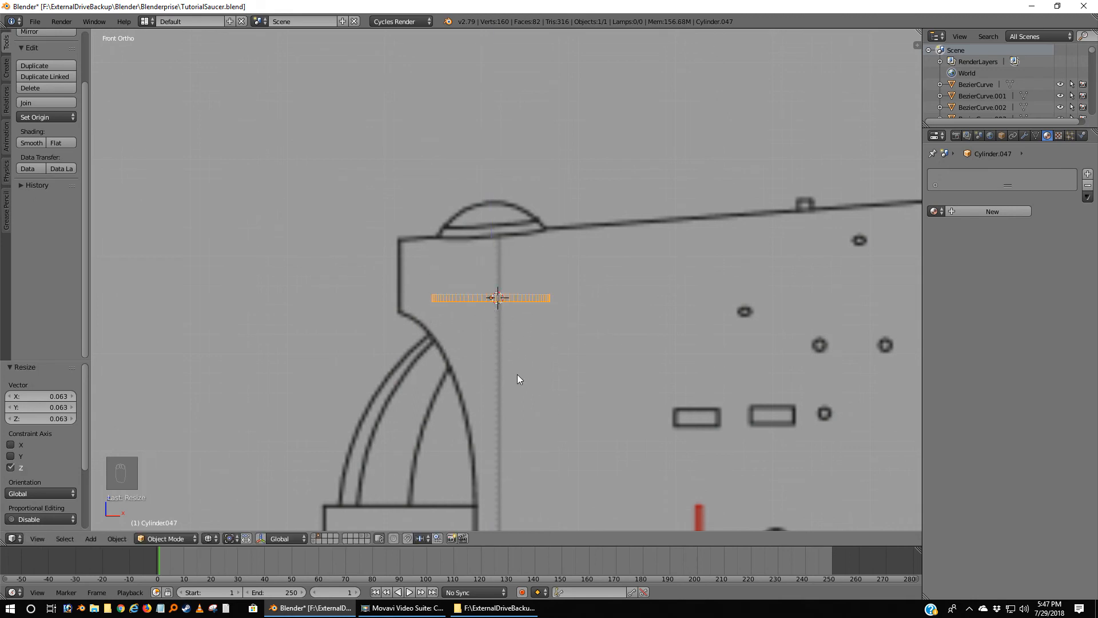
Delete the flattened cylinder and add a UV sphere with 180 segments and 90 rings at the 3D cursor.
key("x")
left_click(566, 369)
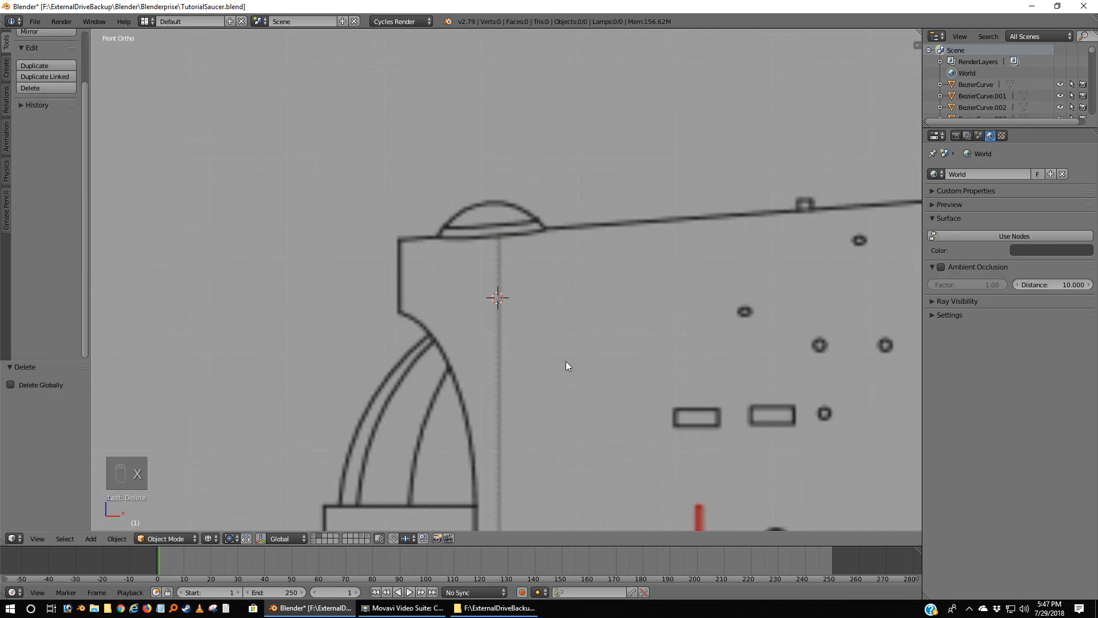
key("shift+a")
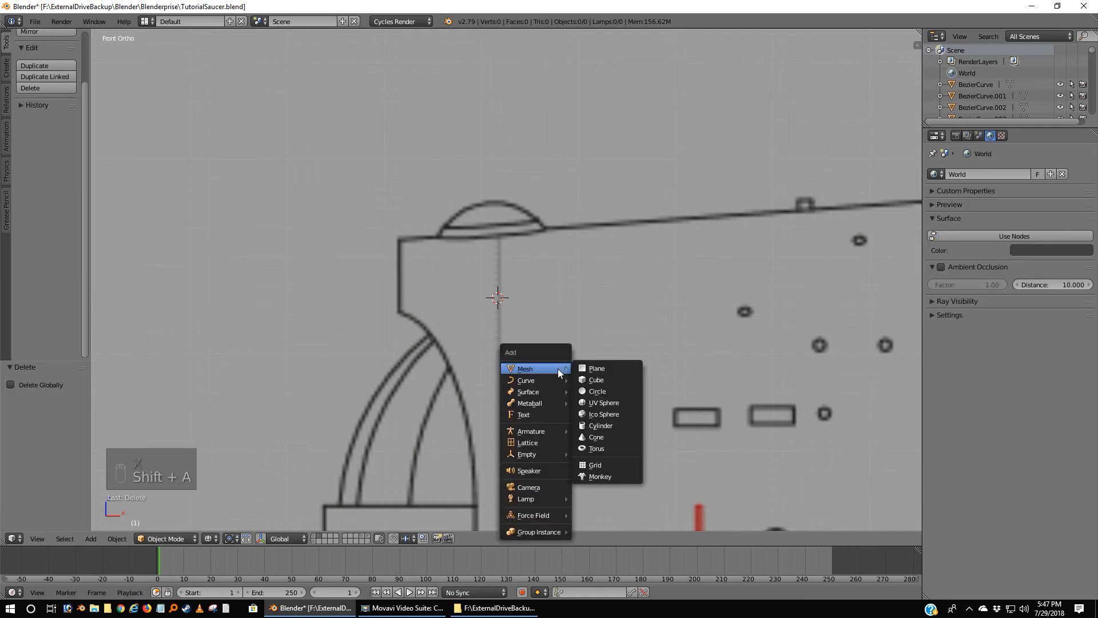
left_click(616, 401)
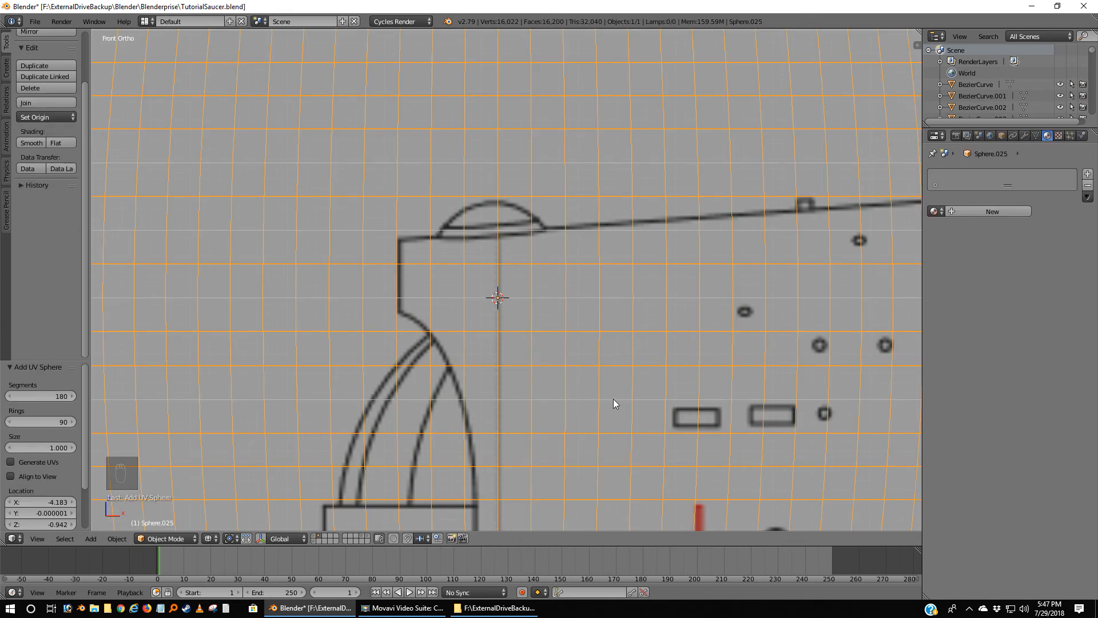
Reduce the new UV sphere to 80 segments and 40 rings.
left_click(58, 396)
type("0")
key("Return")
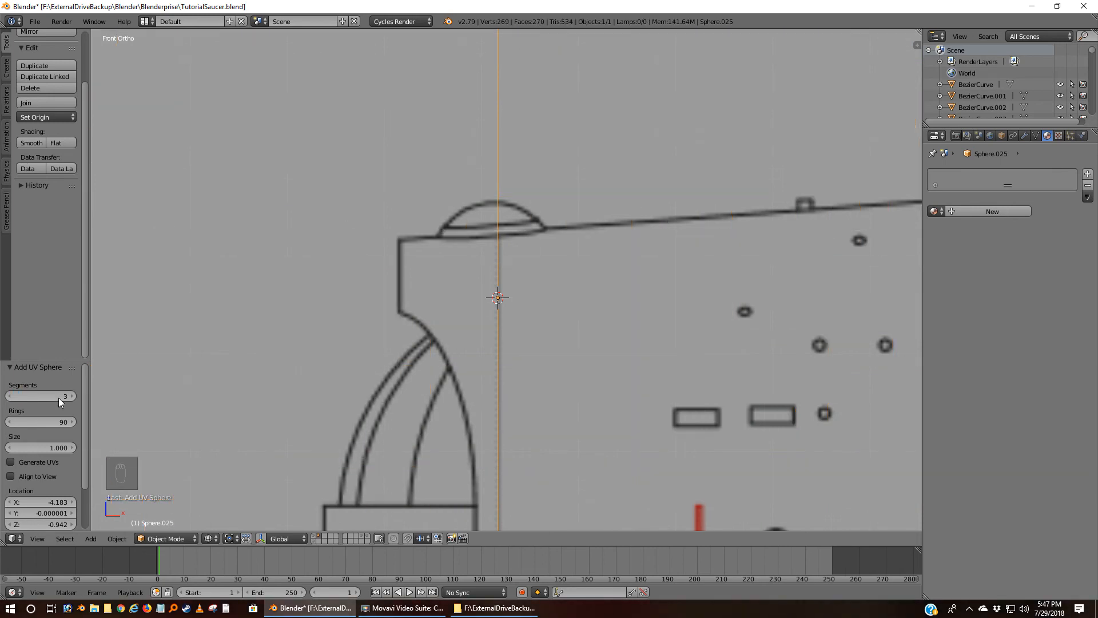
left_click(55, 397)
type("80")
key("Tab")
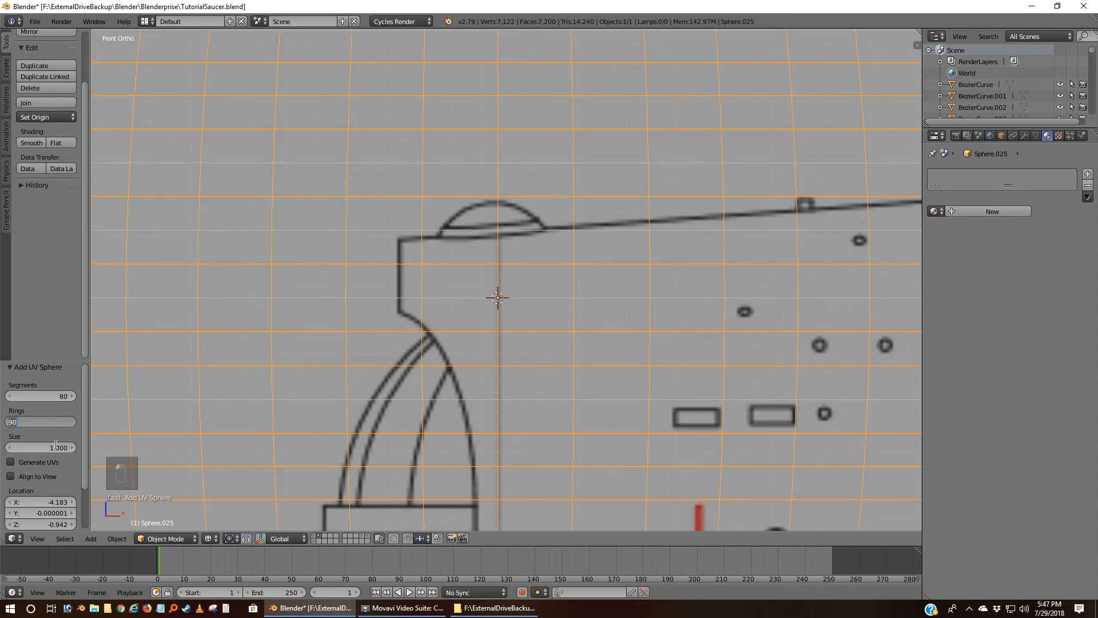
type("40")
key("Return")
Raise the sphere 0.063 along Z toward the blueprint's small dome in front view.
scroll(375, 230, "down", 2)
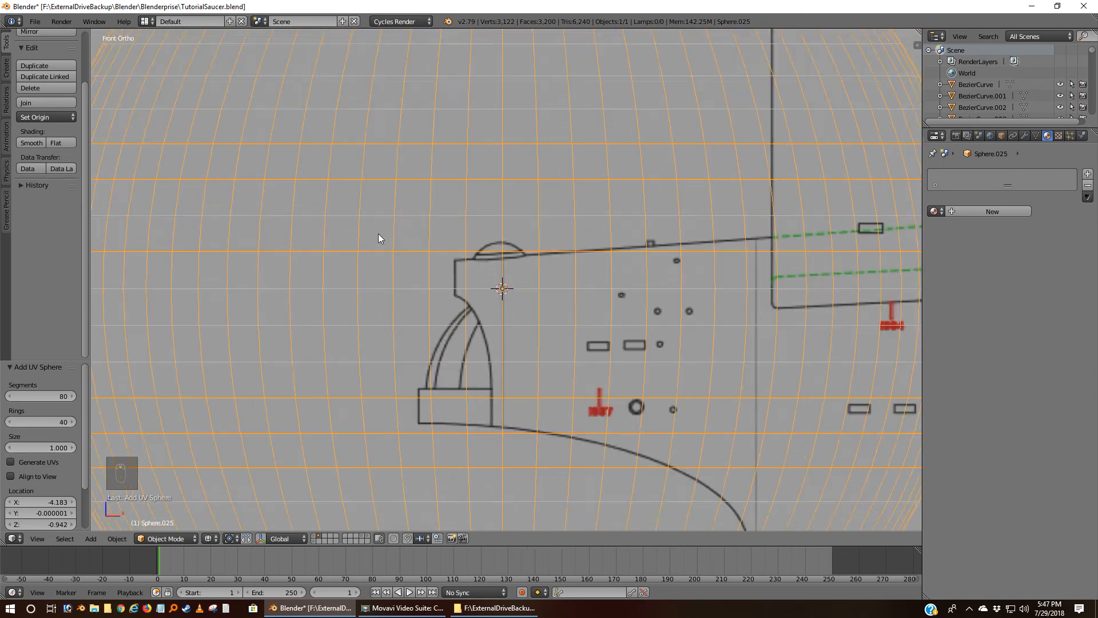
scroll(377, 236, "down", 5)
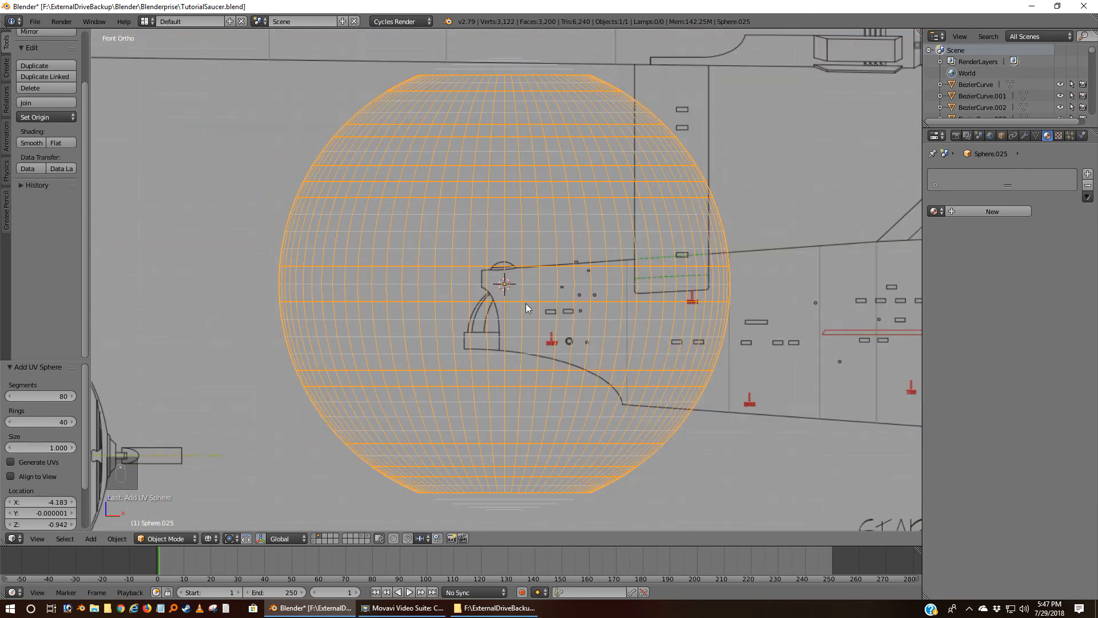
key("g")
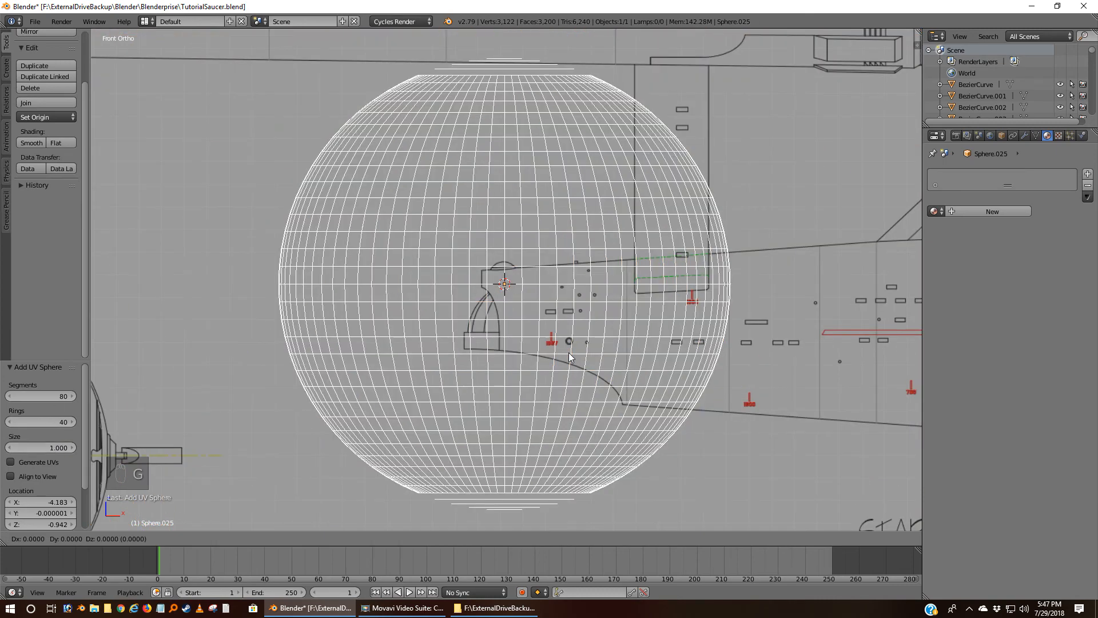
key("z")
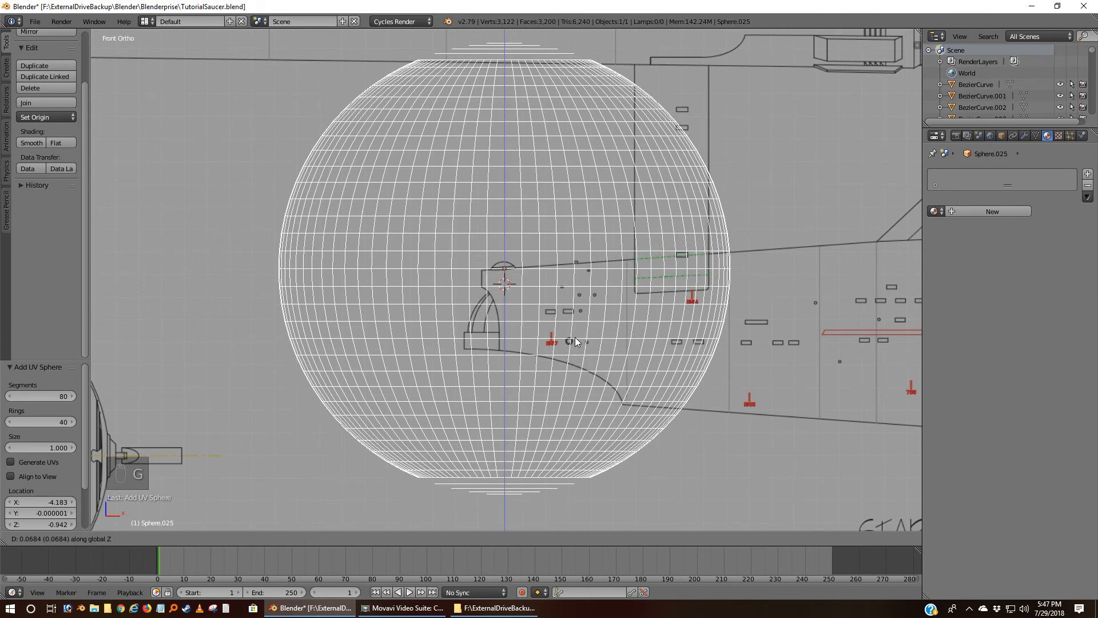
left_click(574, 338)
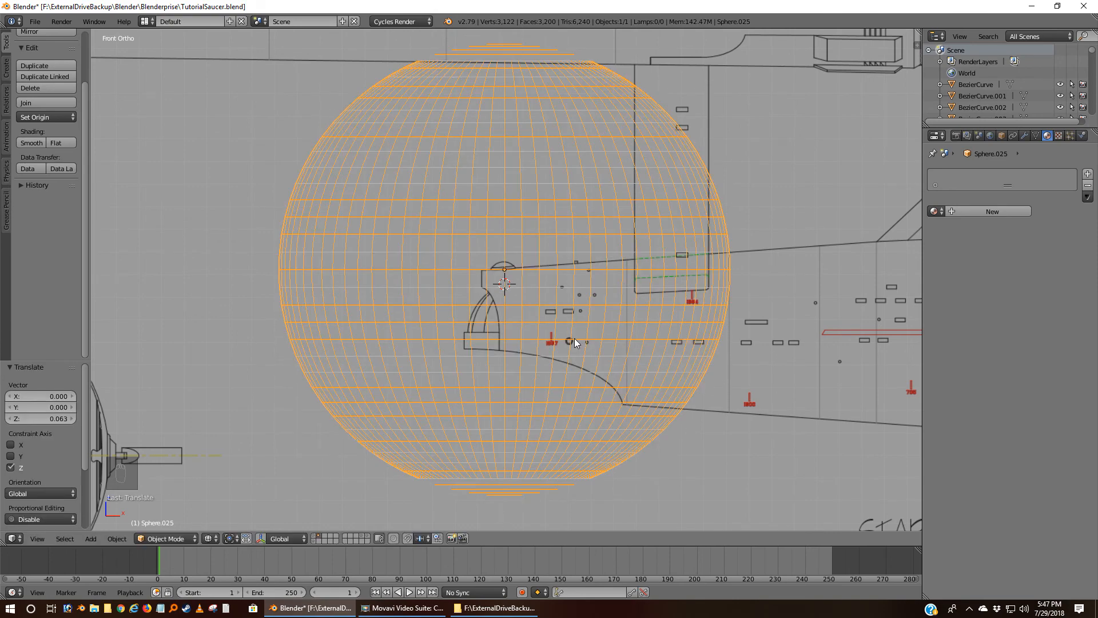
In top view, scale the sphere by 0.066 and again by 0.940 to fit the blueprint's dome circle.
key("KP_7")
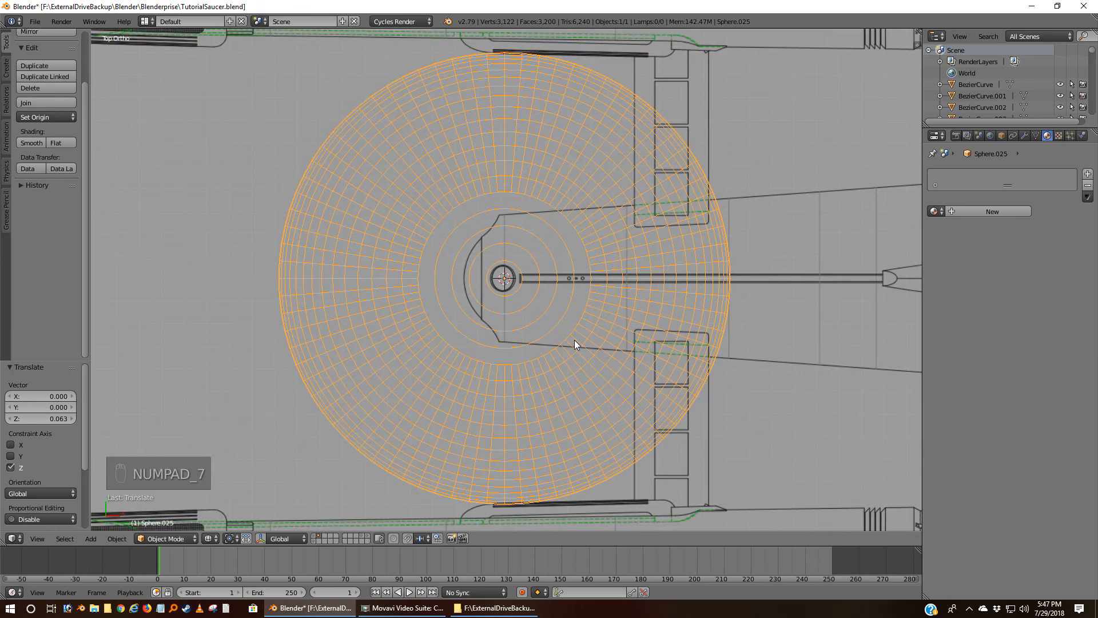
key("s")
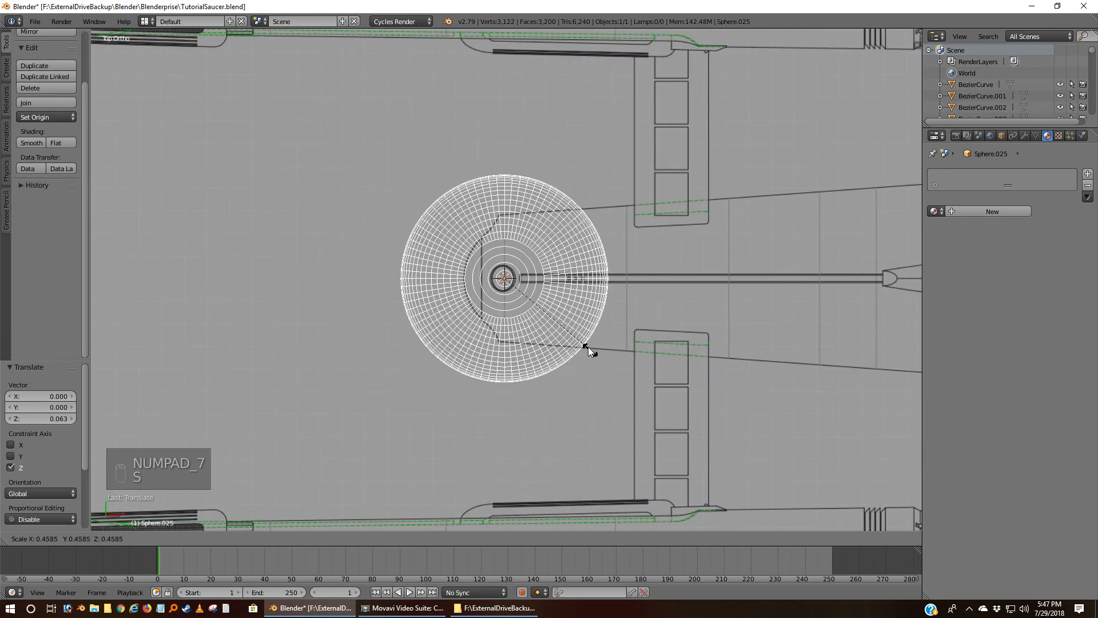
left_click(511, 297)
scroll(515, 312, "up", 10)
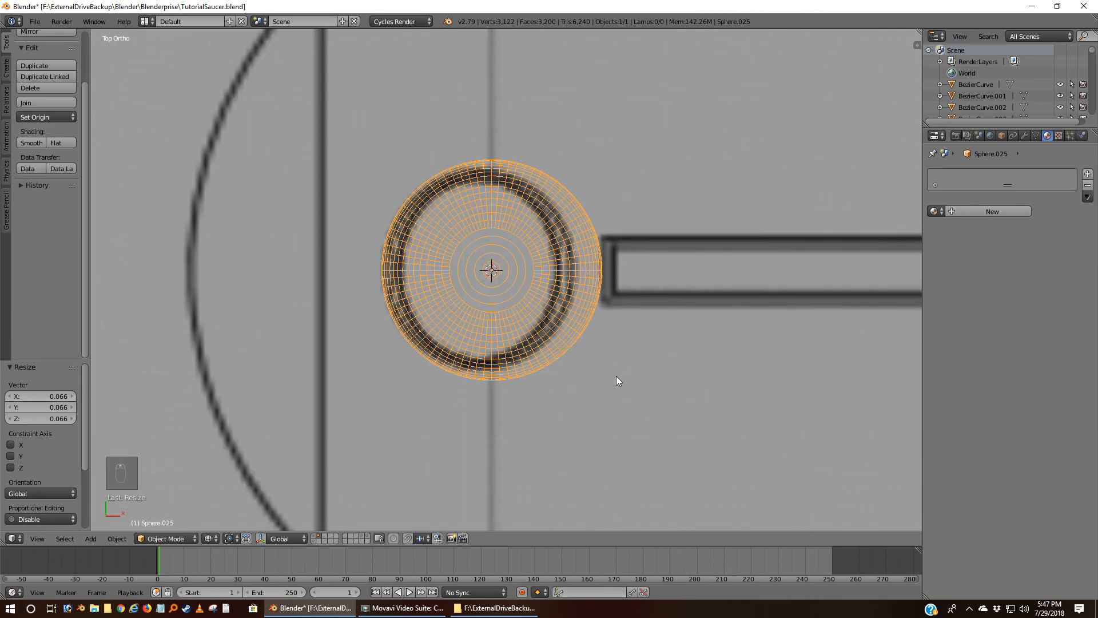
key("s")
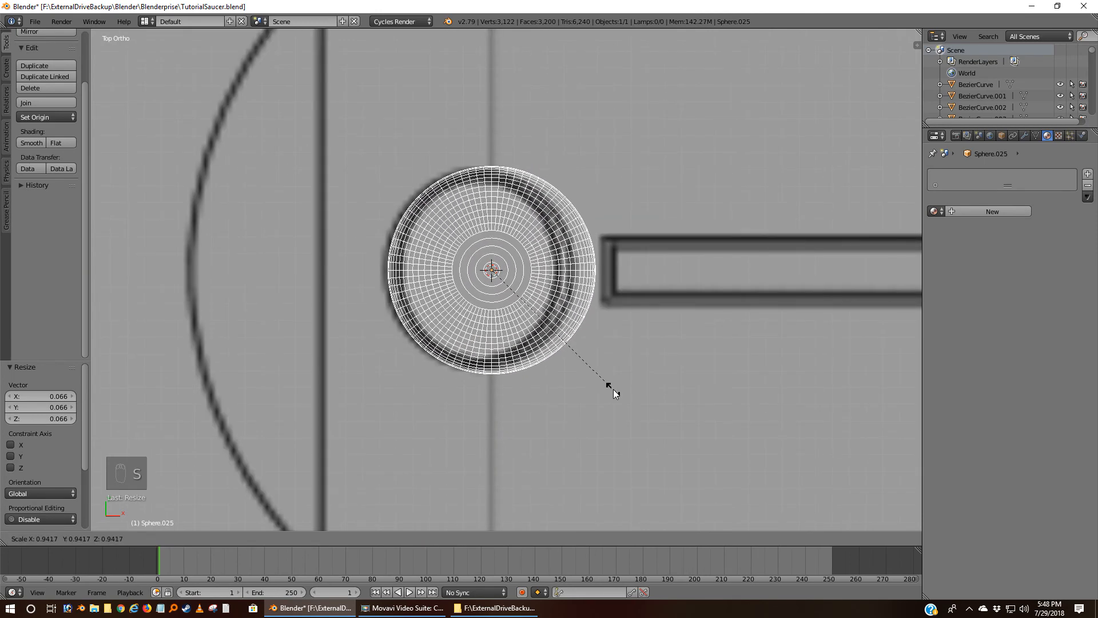
left_click(615, 392)
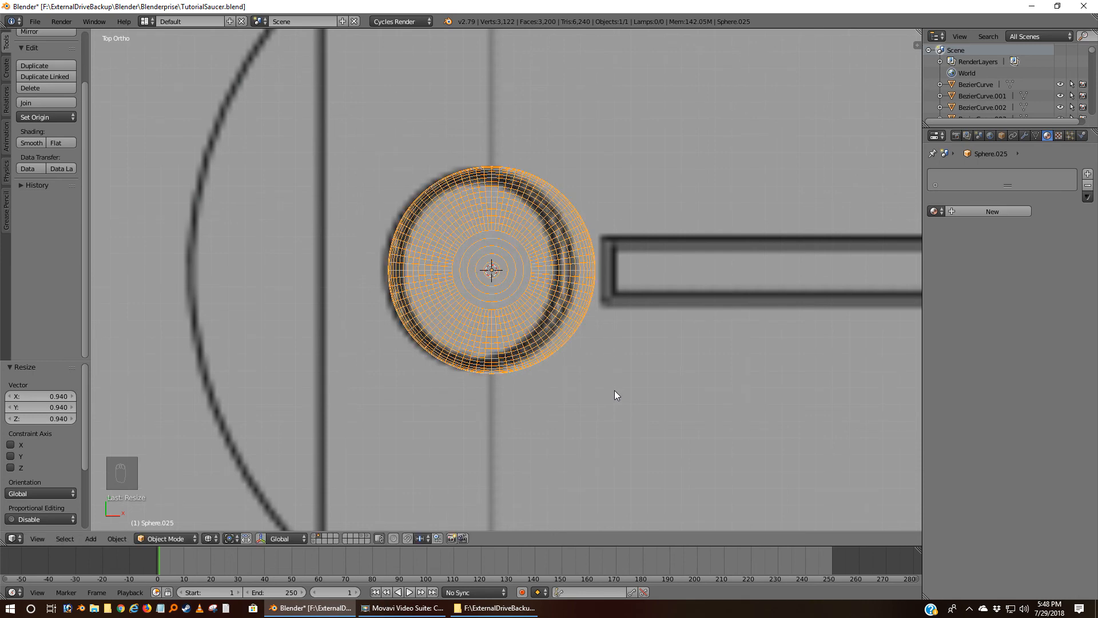
In front view, move the sphere -0.005 along X and -0.001 along Z to align it with the blueprint dome.
key("KP_1")
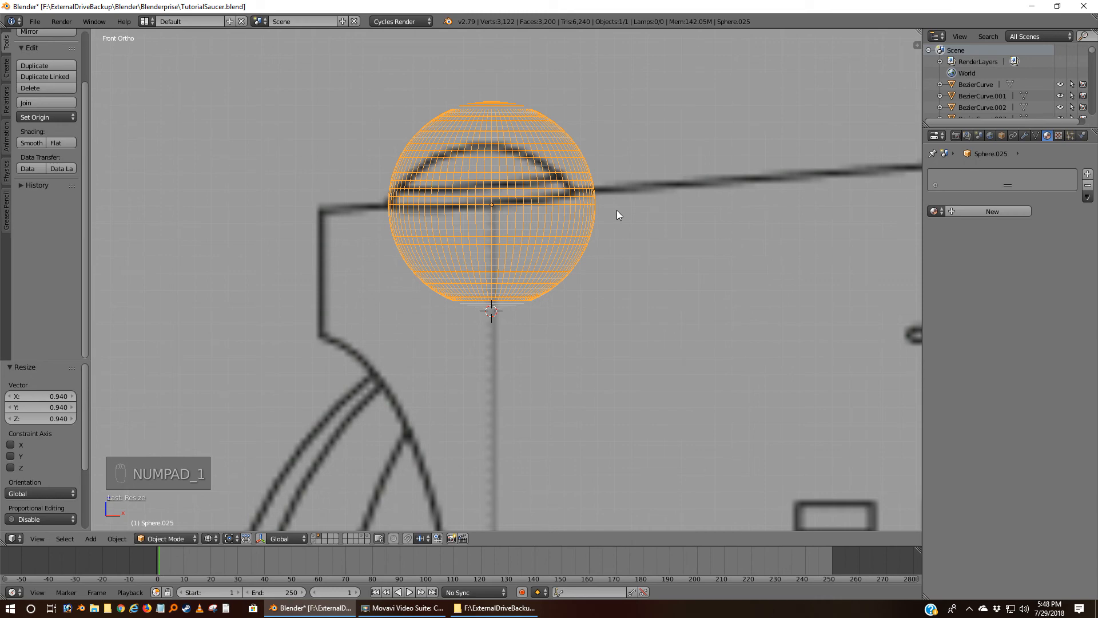
key("g")
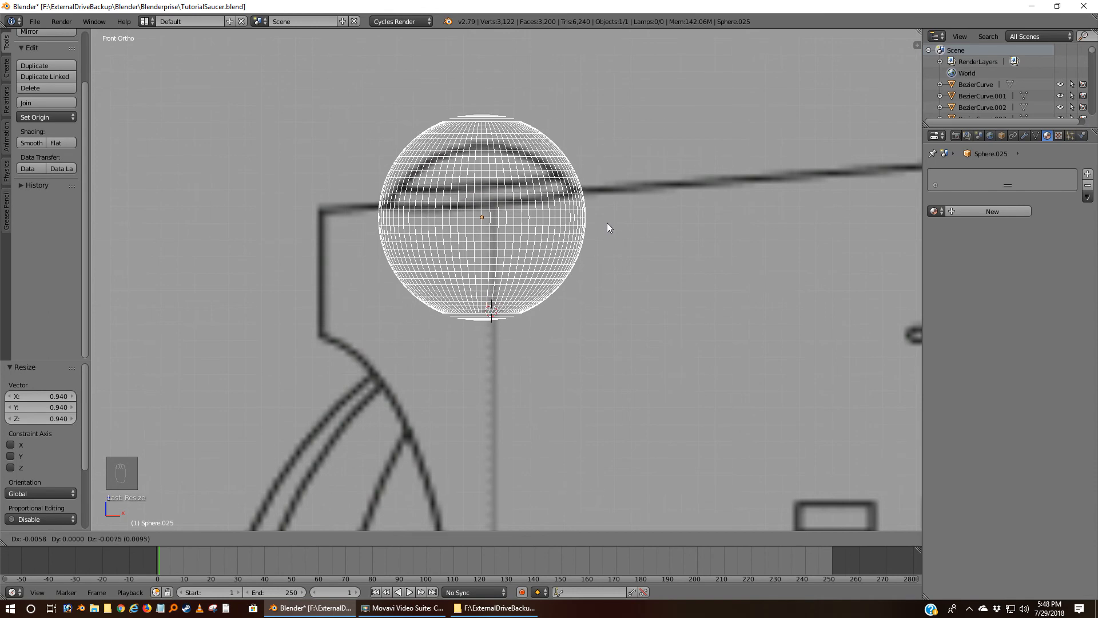
left_click(619, 210)
key("g")
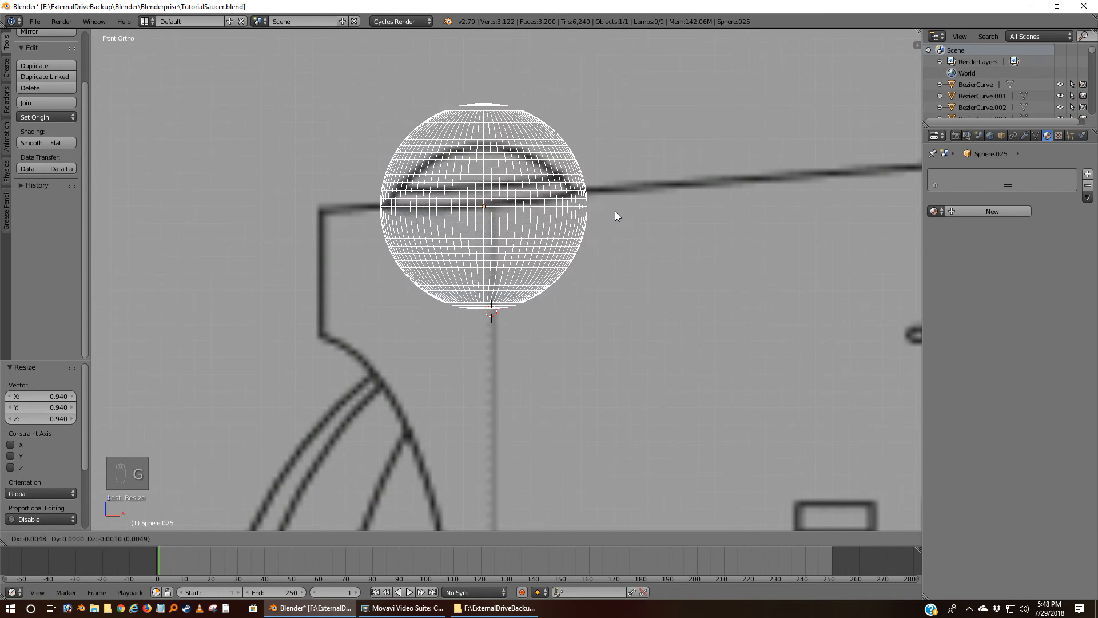
left_click(616, 212)
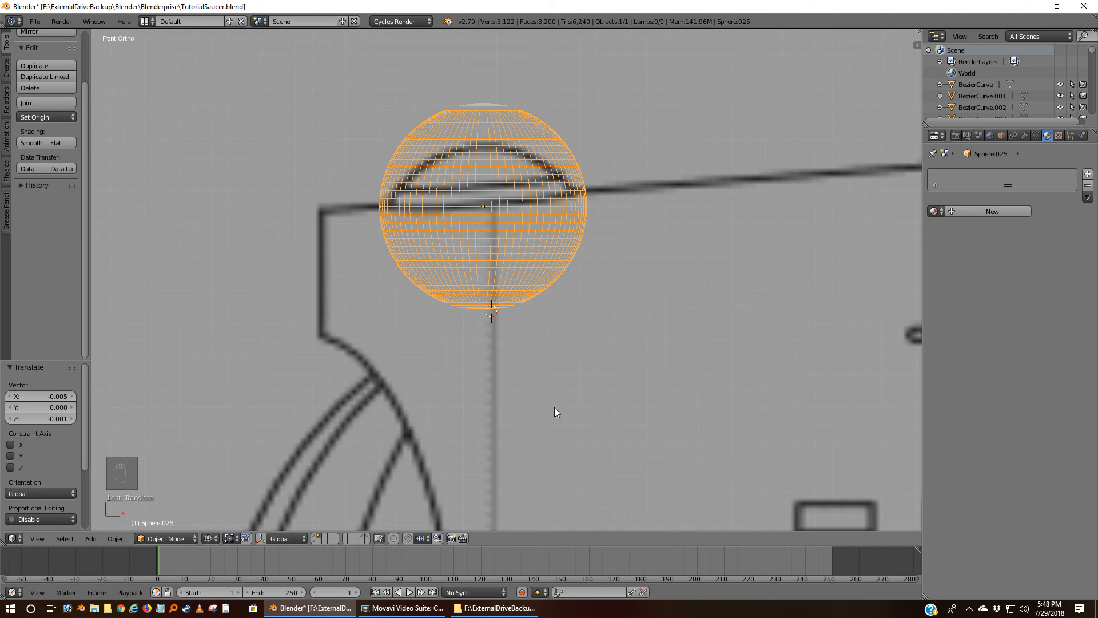
Try flattening the sphere by scaling it 0.768 along Z.
key("s")
key("z")
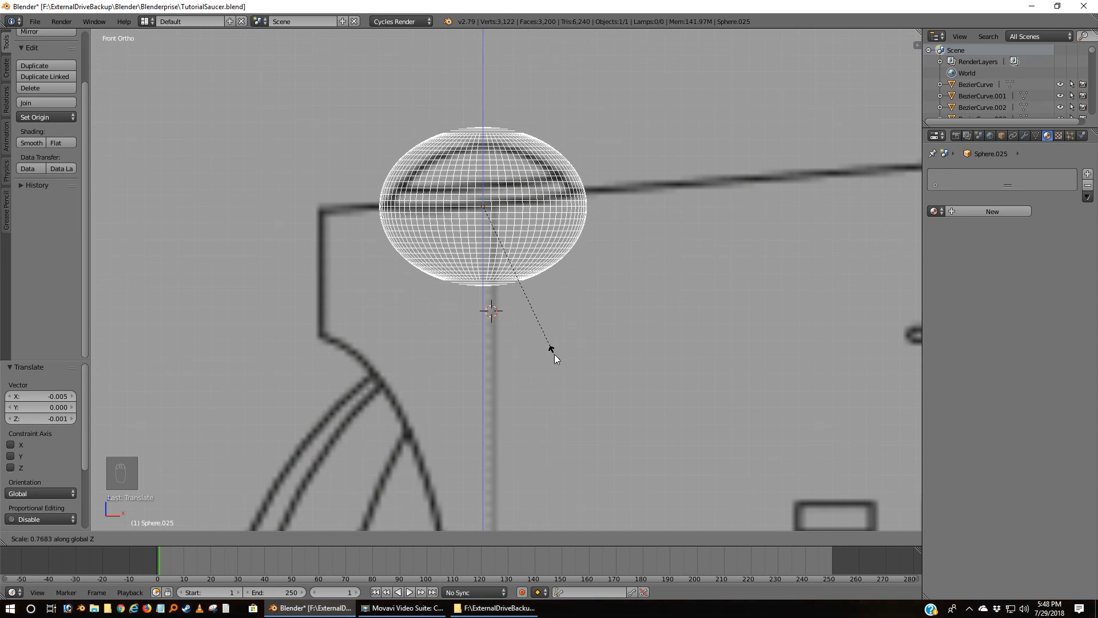
left_click(555, 355)
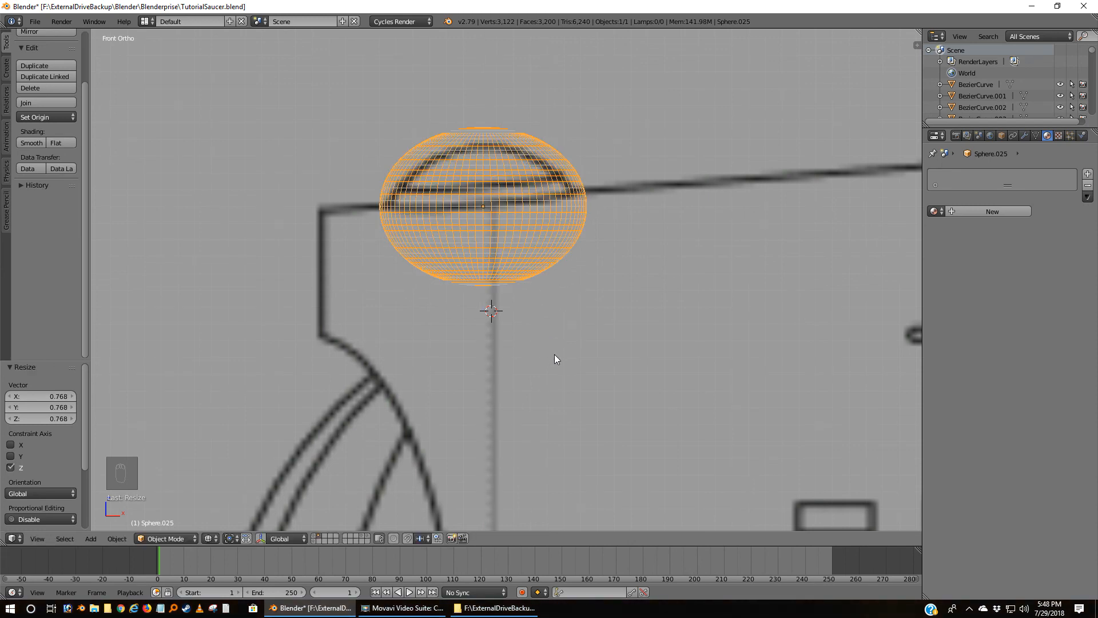
key("ctrl+z")
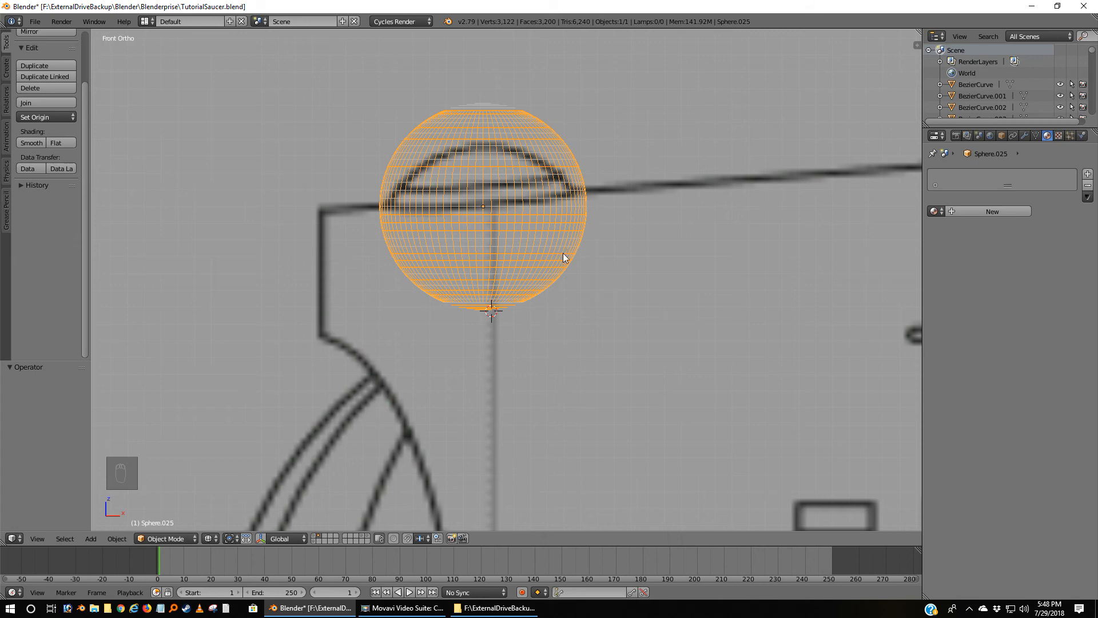
Scale the sphere uniformly by 0.933 and lower it 0.018 along Z to meet the top of the blueprint dome.
key("s")
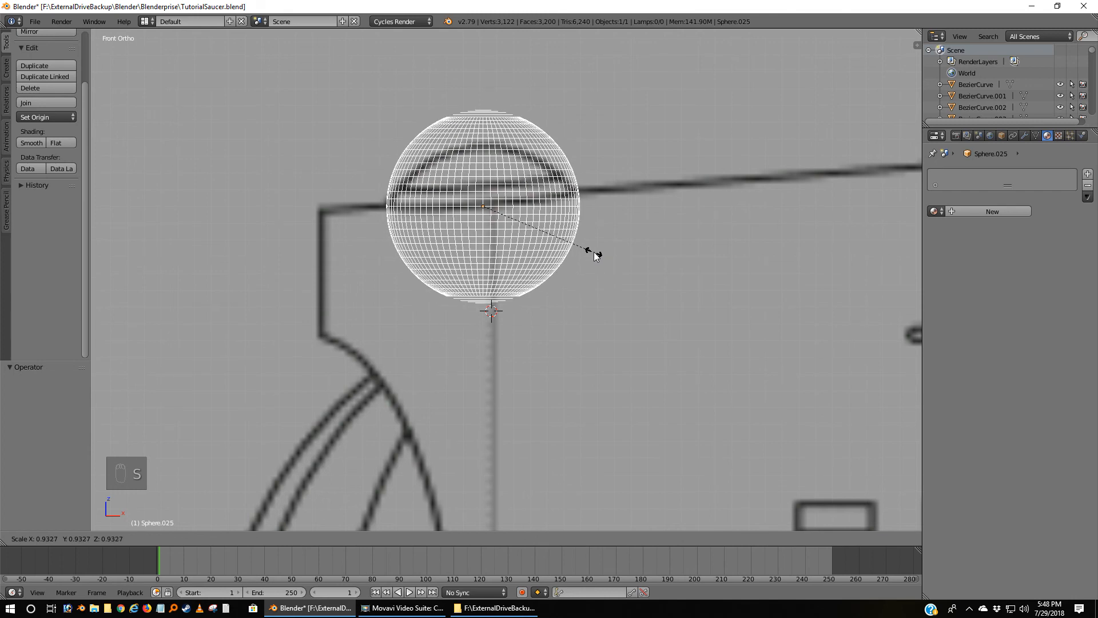
left_click(593, 252)
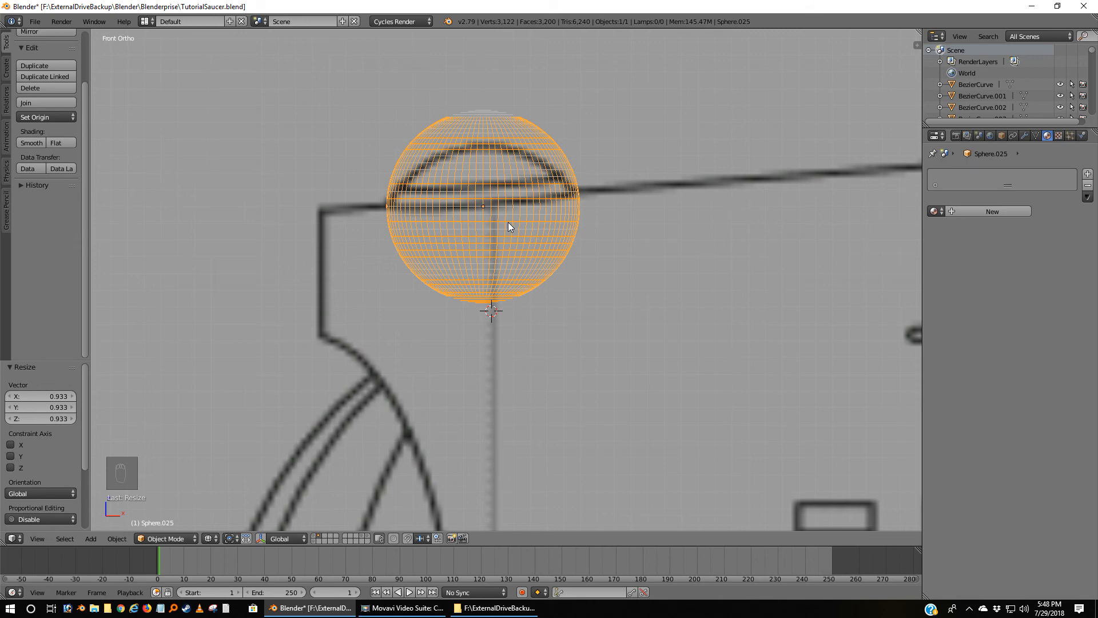
key("g")
key("z")
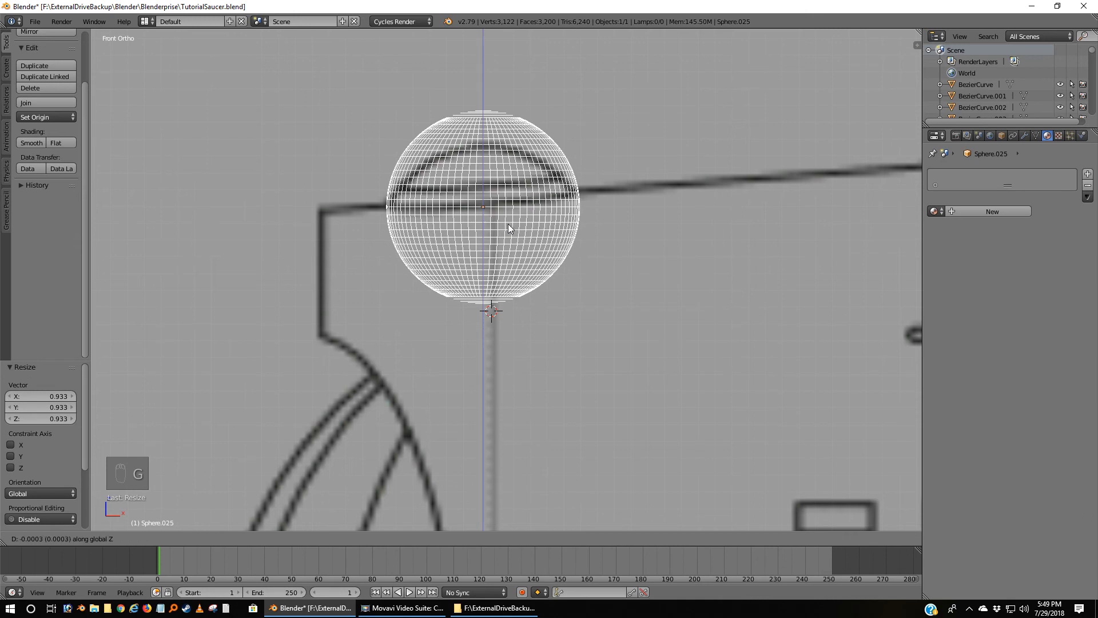
left_click(521, 252)
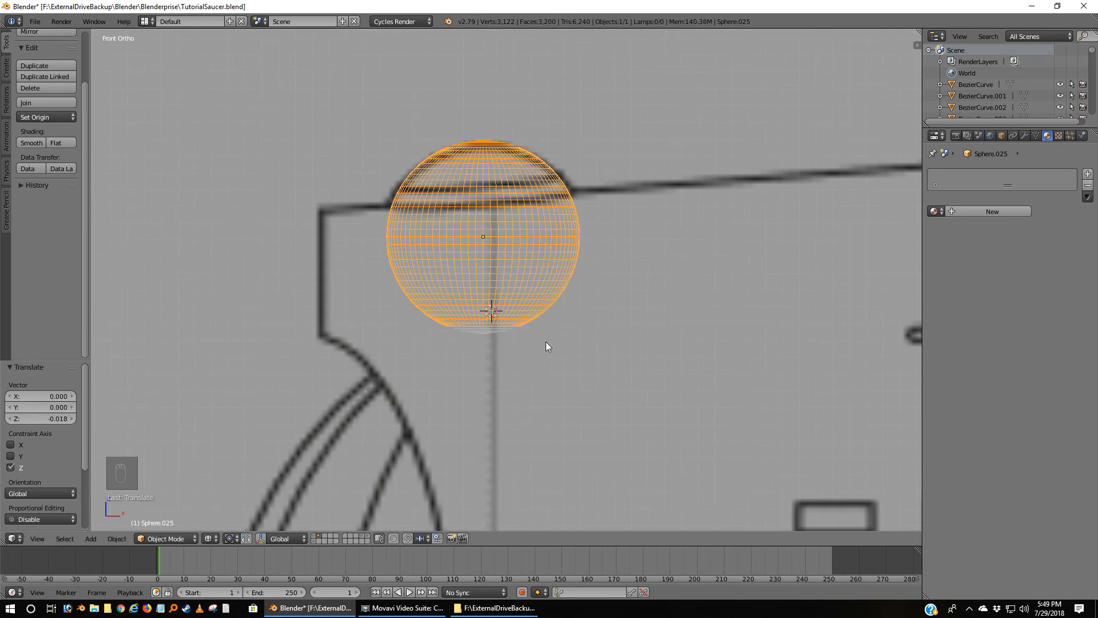
Enlarge the sphere by 1.334 and lower it 0.021 along Z so its cap follows the blueprint dome's curve.
key("s")
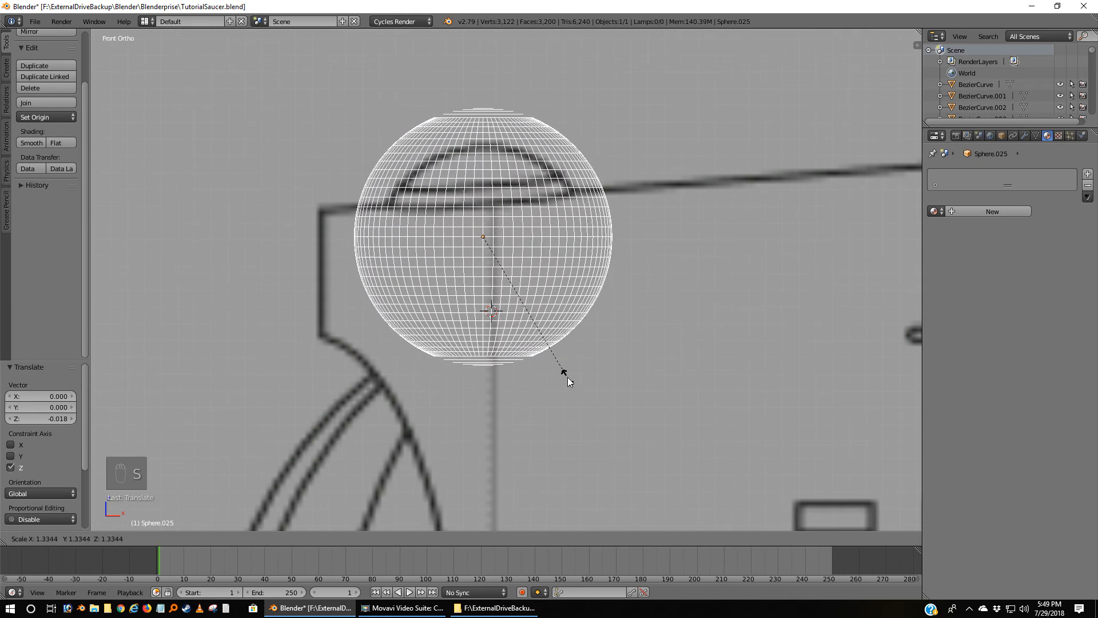
left_click(567, 376)
key("g")
key("z")
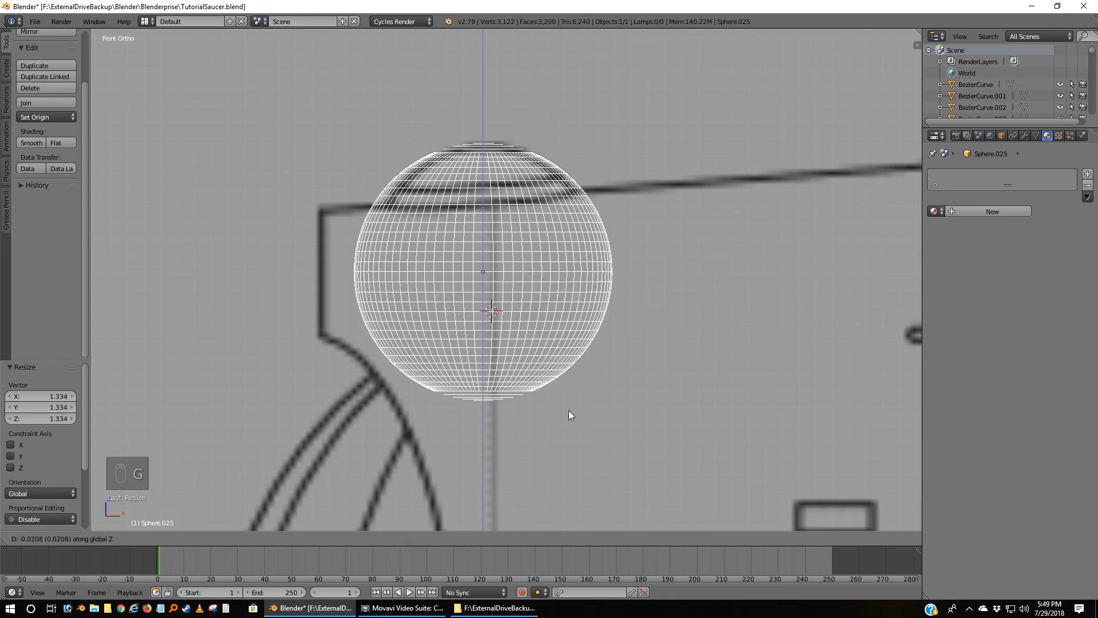
left_click(573, 411)
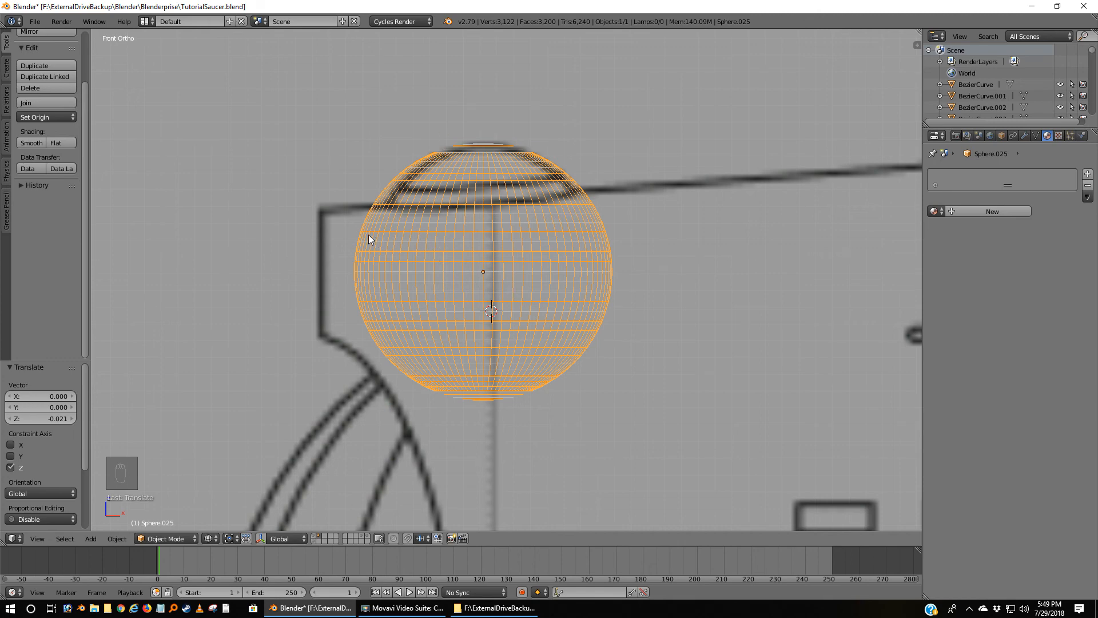
Delete the sphere's vertices below the hull line, keeping only the upper cap as the dome.
key("Tab")
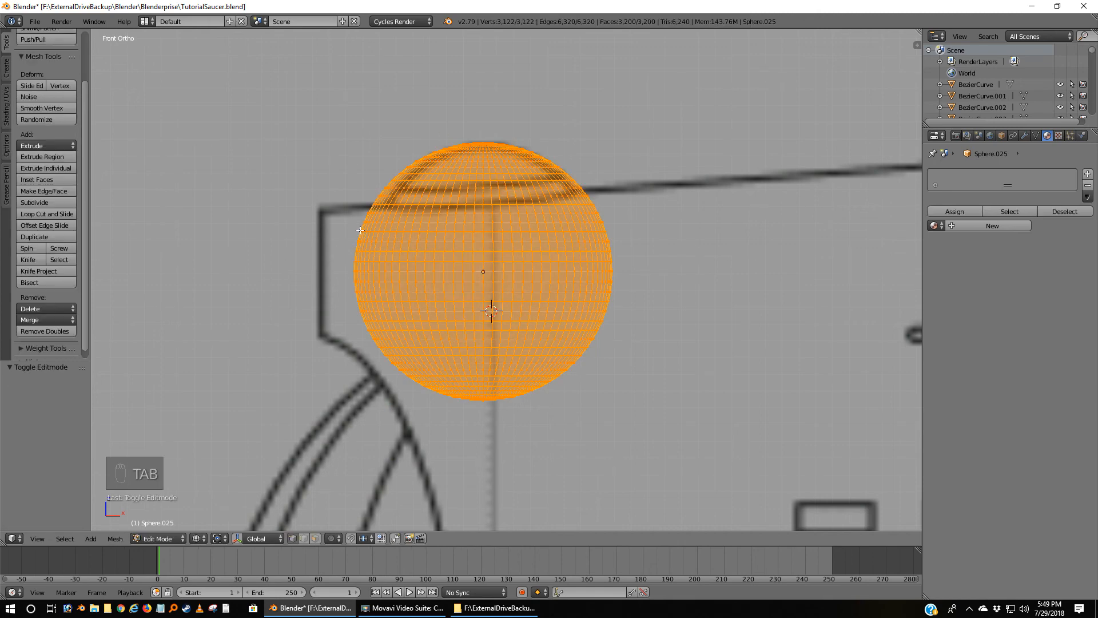
key("a")
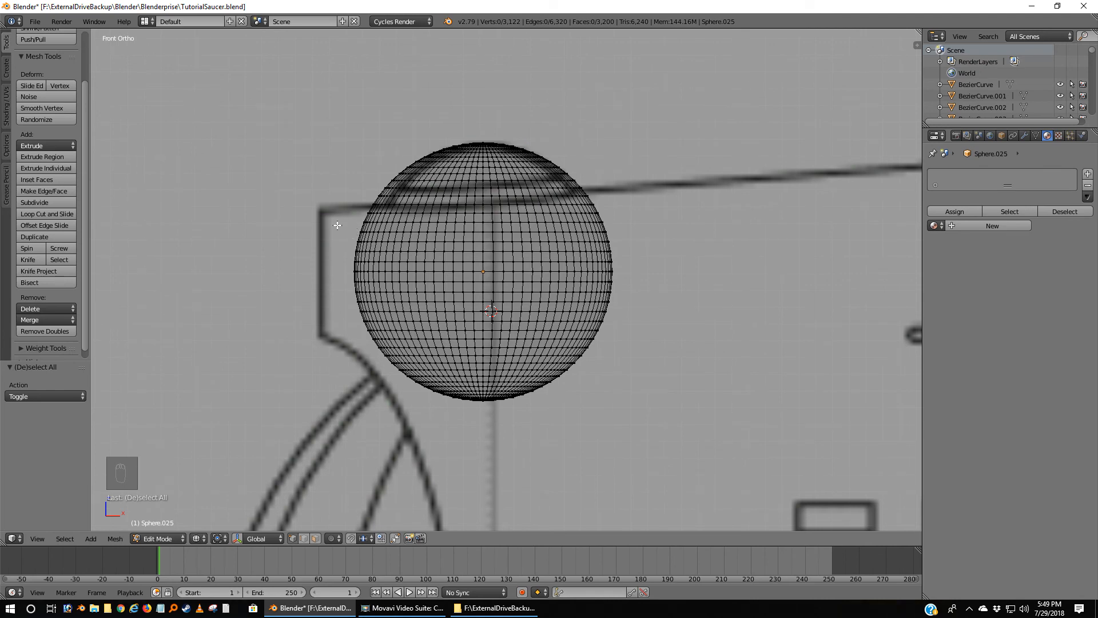
key("b")
left_click_drag(338, 225, 726, 507)
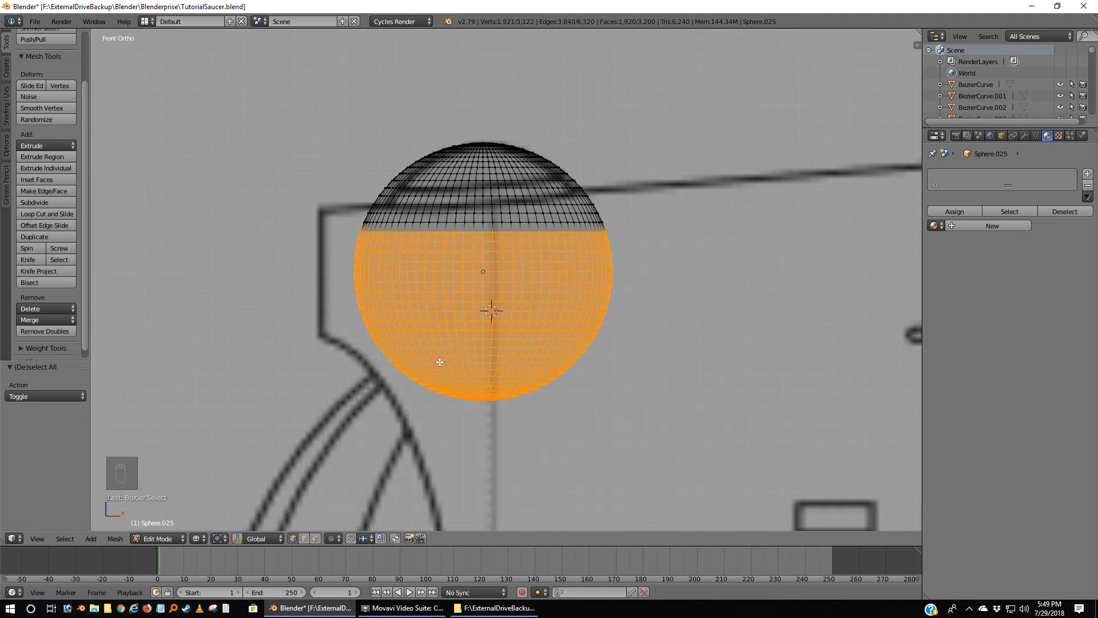
key("x")
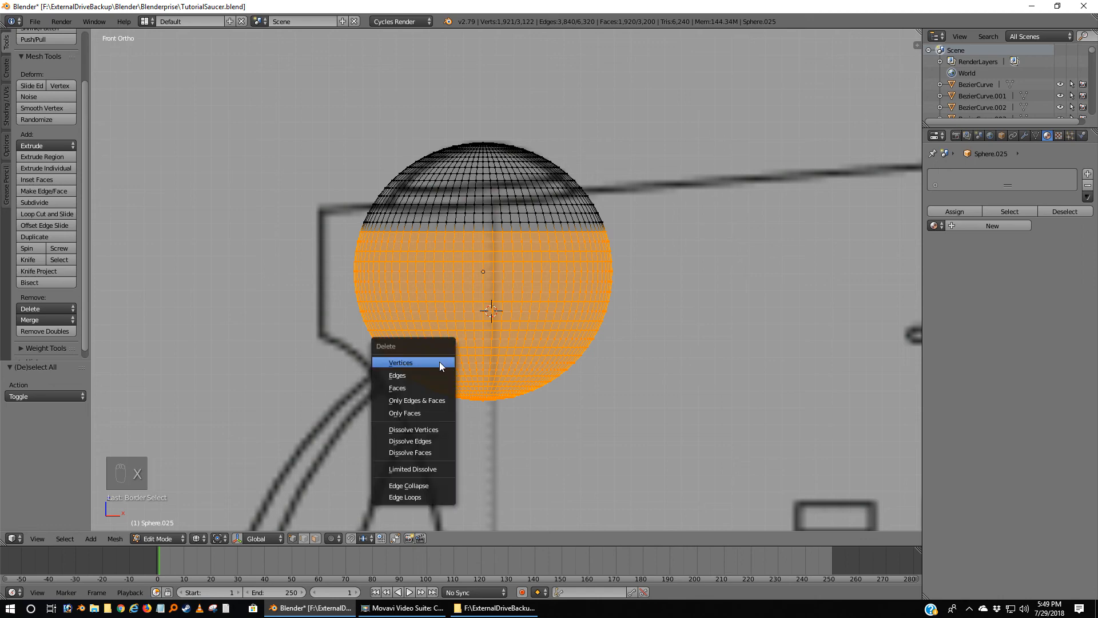
left_click(434, 362)
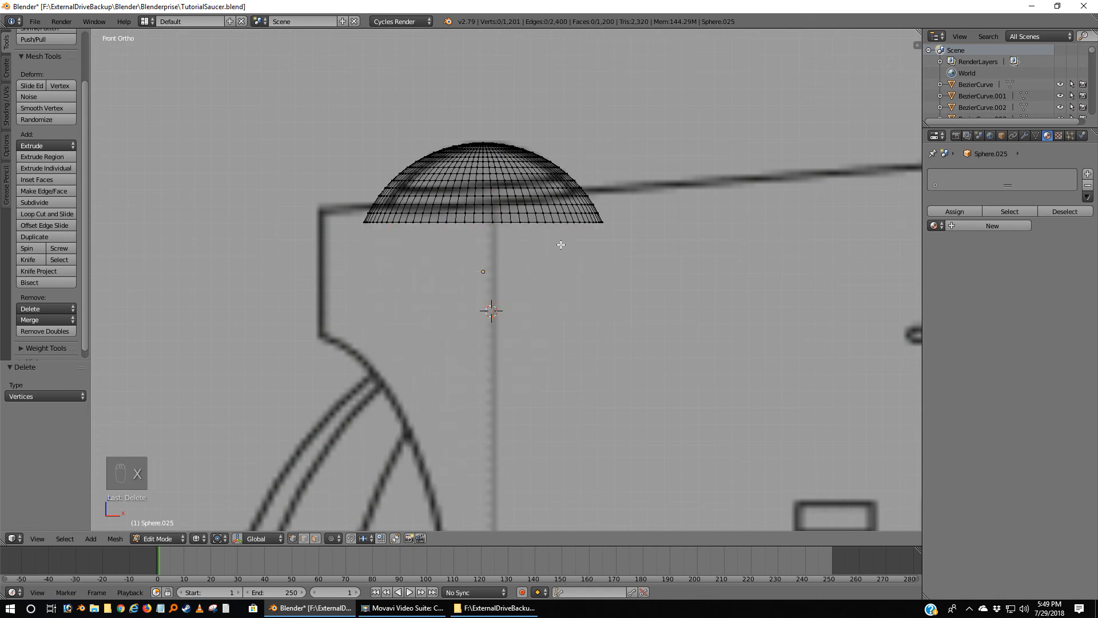
key("Tab")
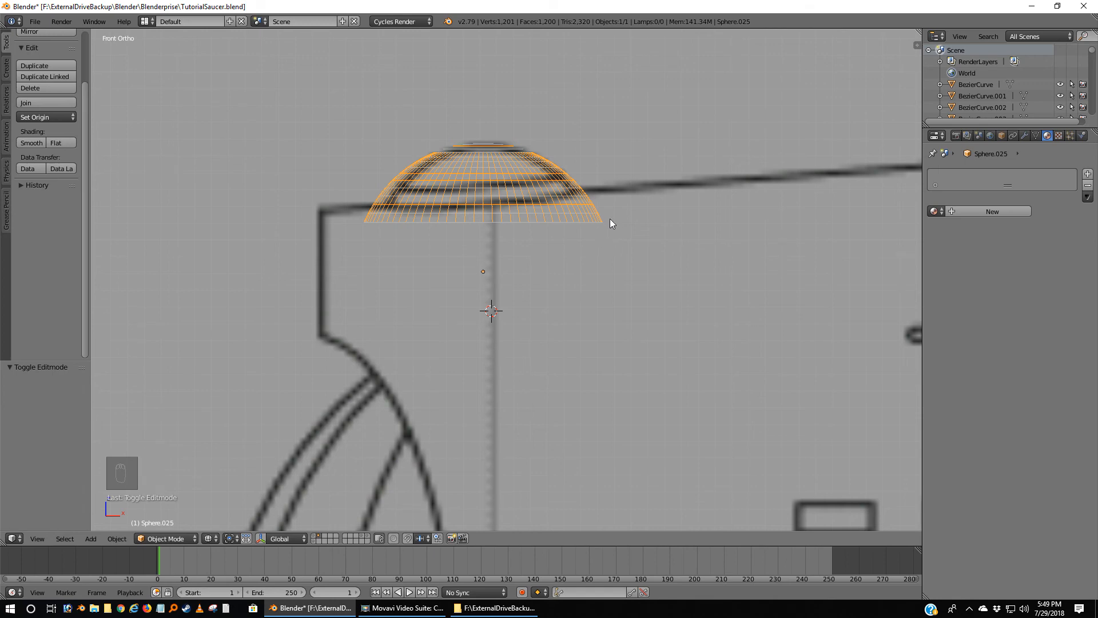
Duplicate the dome cap in place and scale the copy by 0.974 to form an inner shell.
key("shift+d")
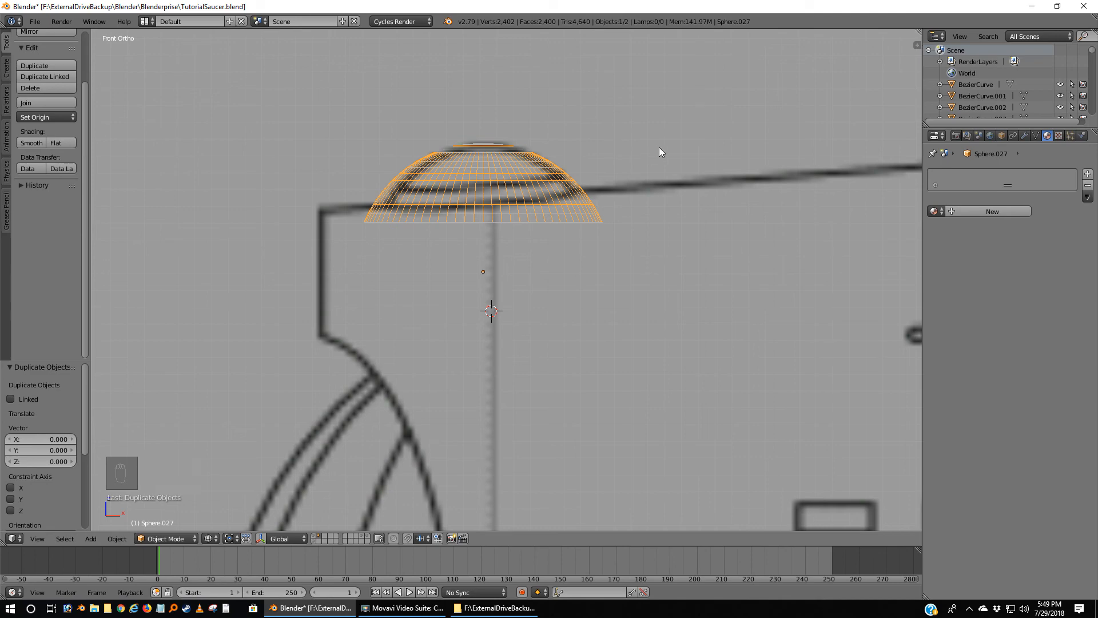
key("s")
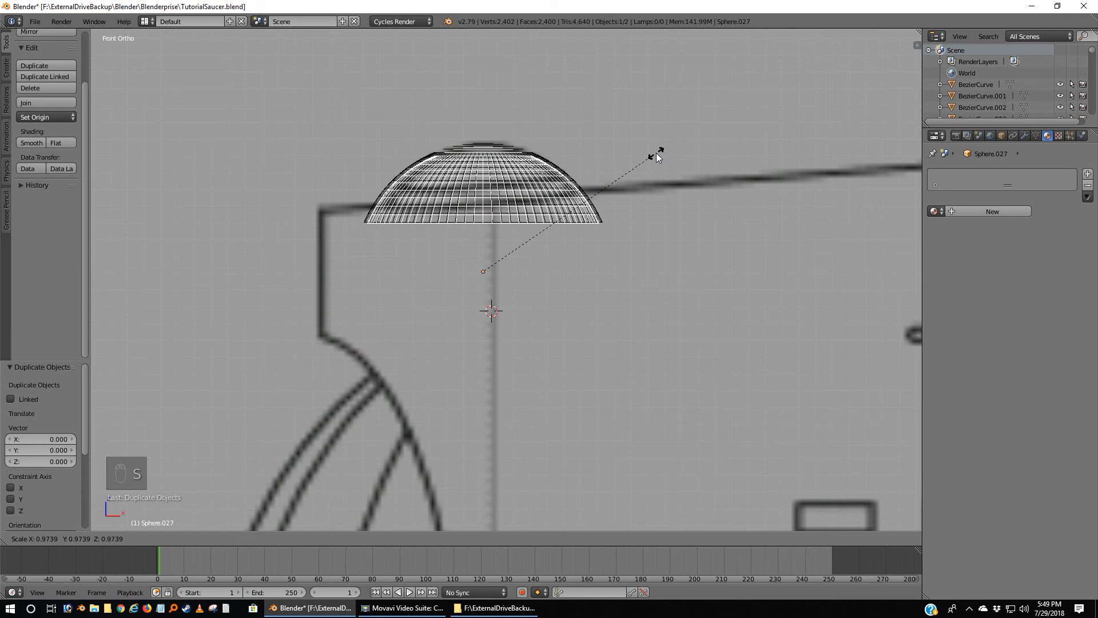
left_click(656, 152)
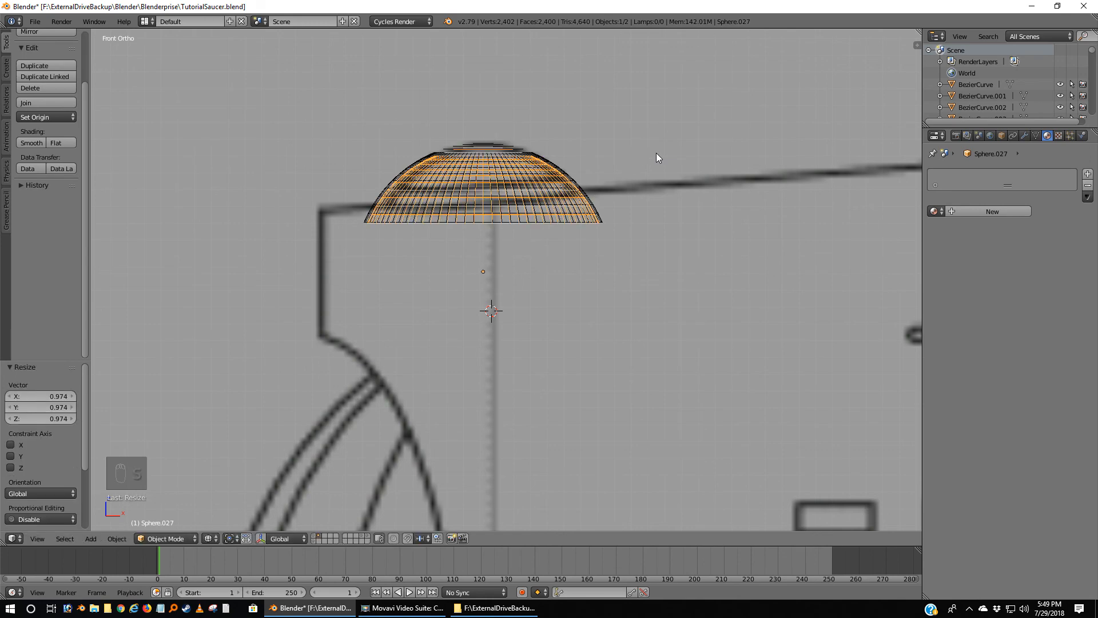
right_click(567, 178)
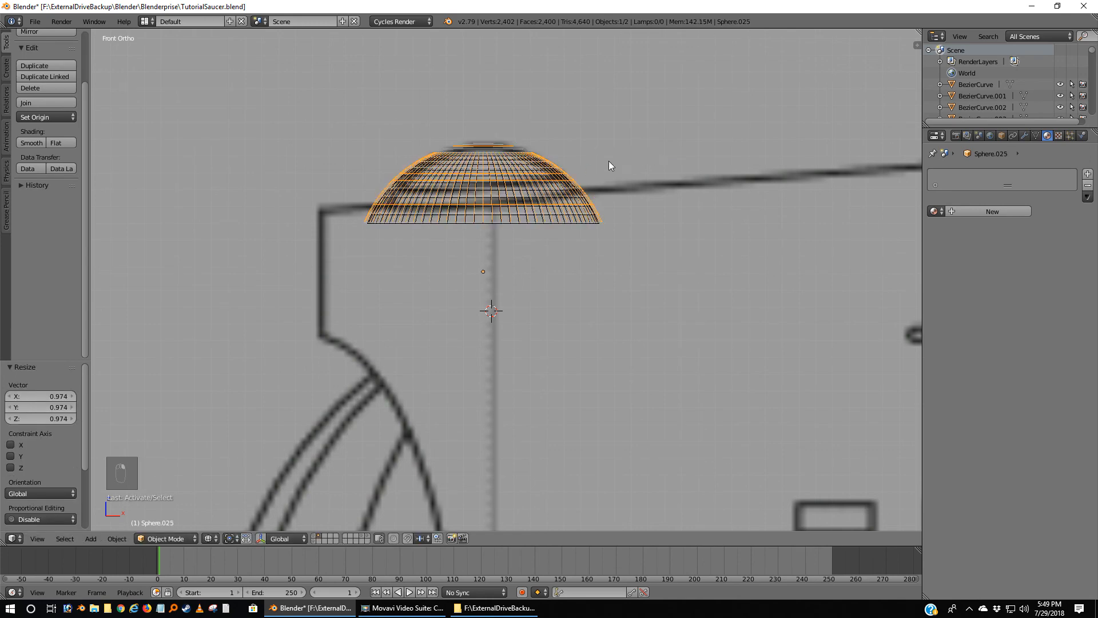
scroll(608, 160, "up", 6)
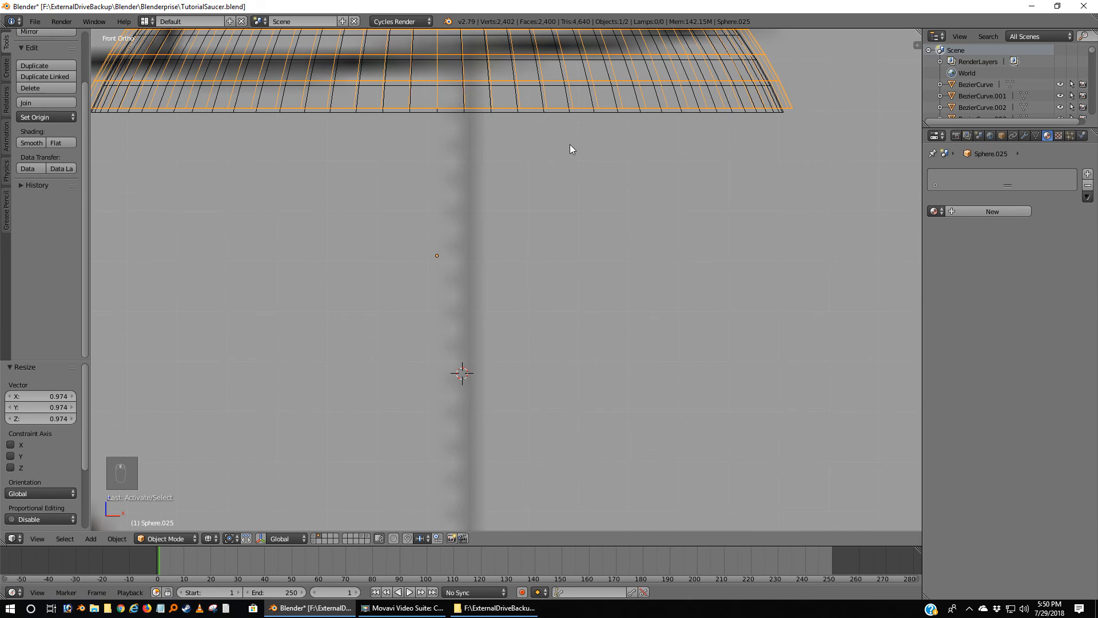
middle_click_drag(571, 139, 603, 360, "shift")
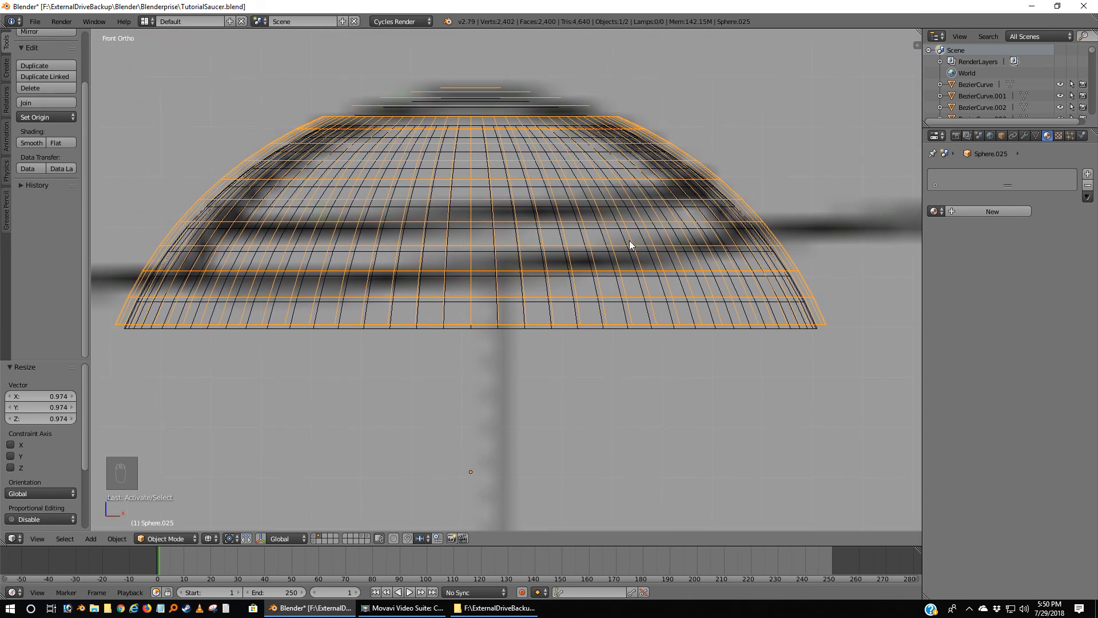
key("ctrl+z")
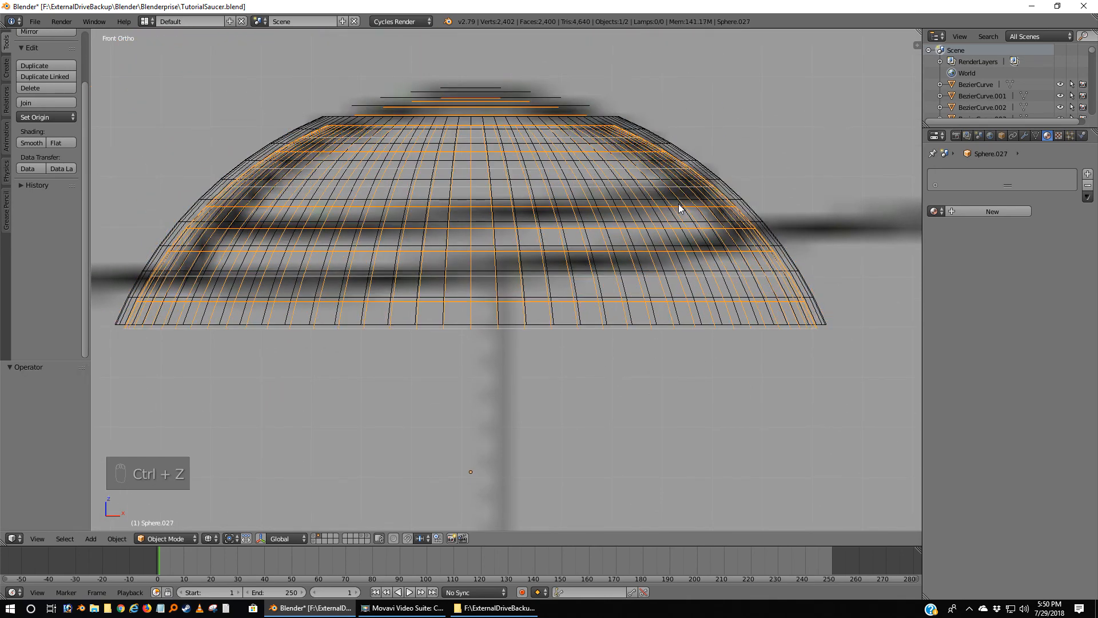
Rotate the outer and inner dome shells together by -2.31° and a further -1.3° to follow the blueprint's sloping lines.
right_click(682, 166)
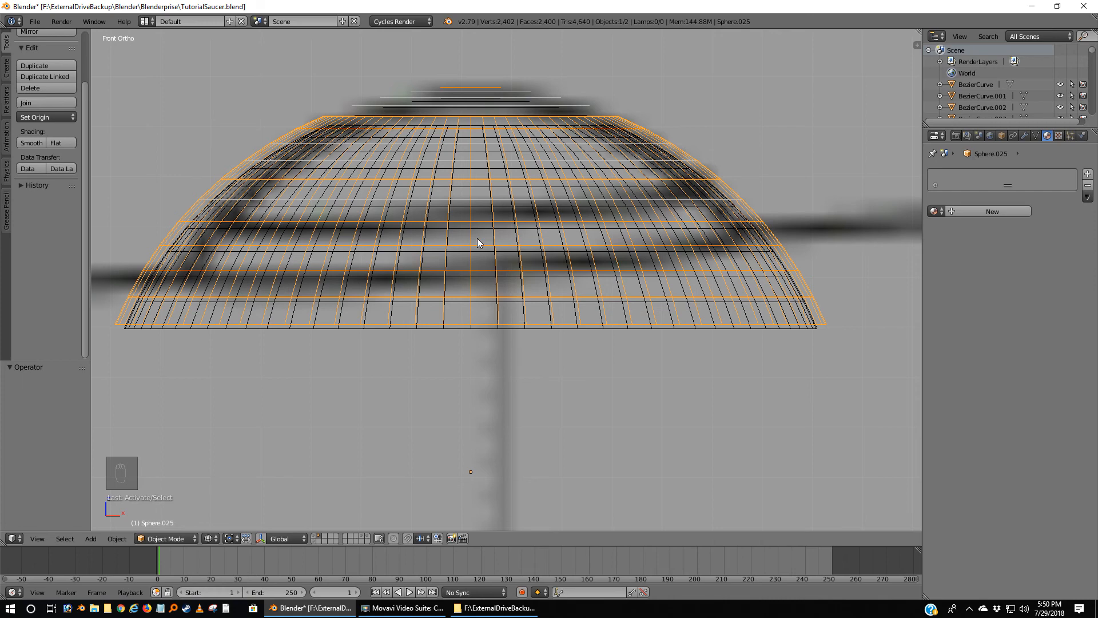
key("Tab")
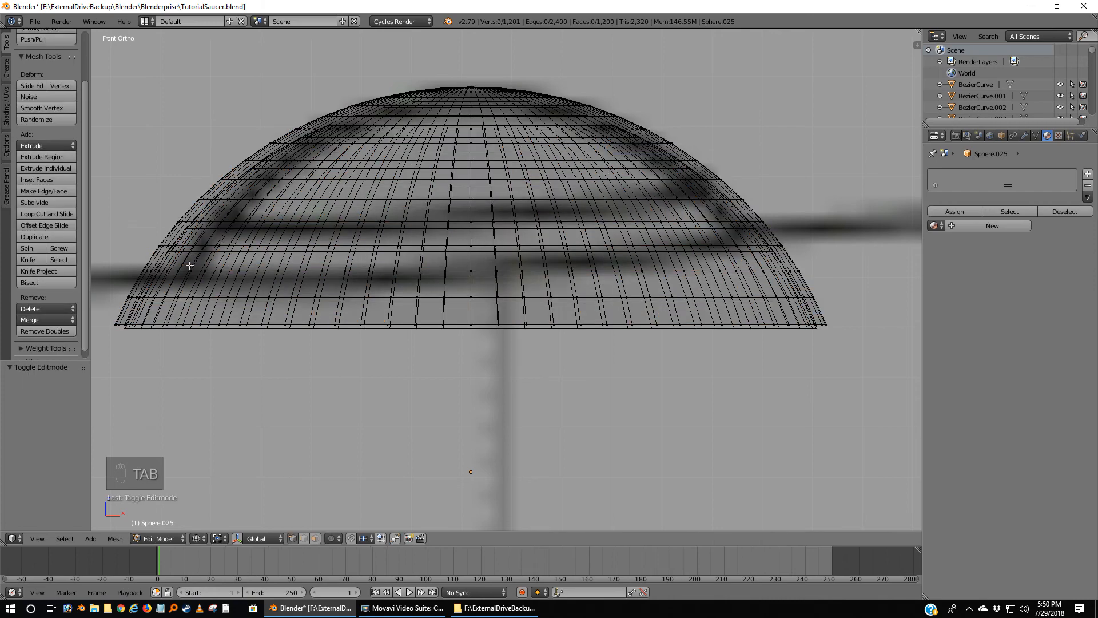
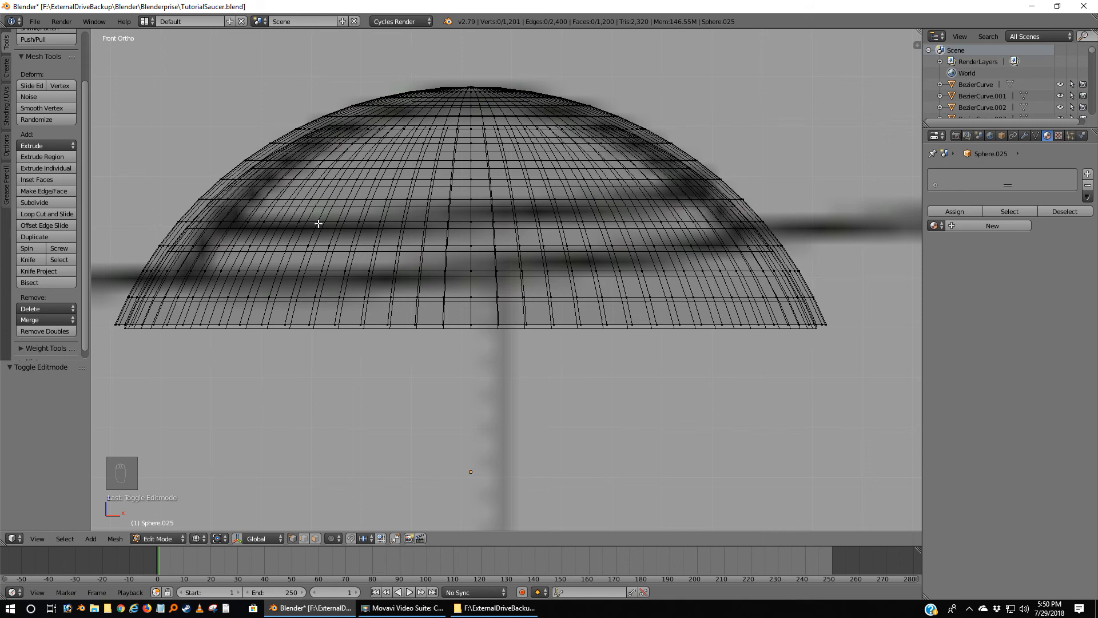
key("Tab")
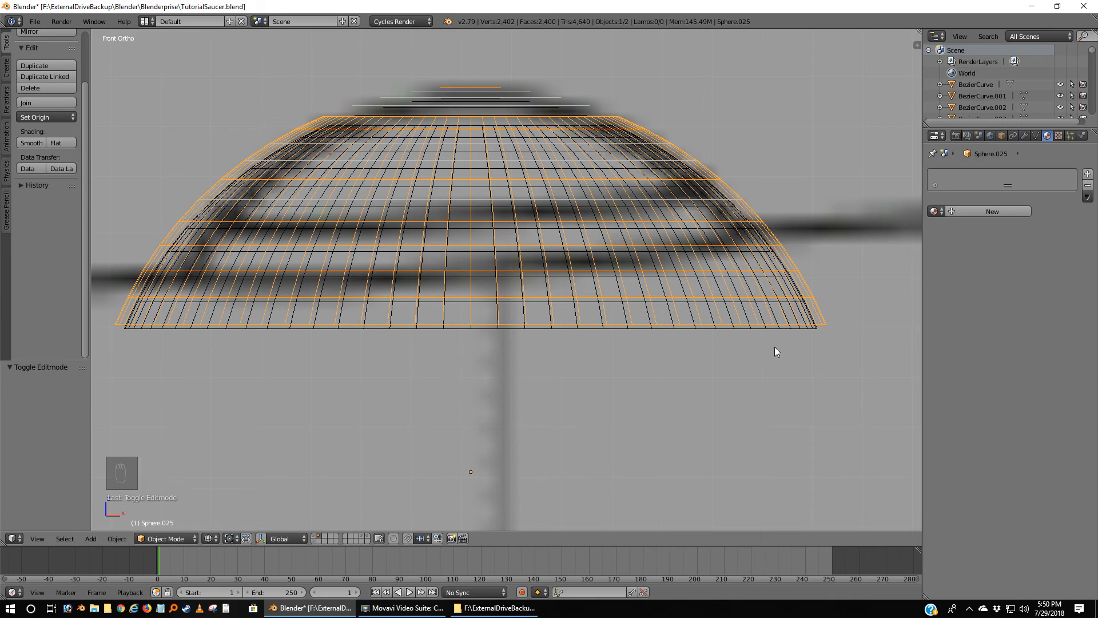
key("r")
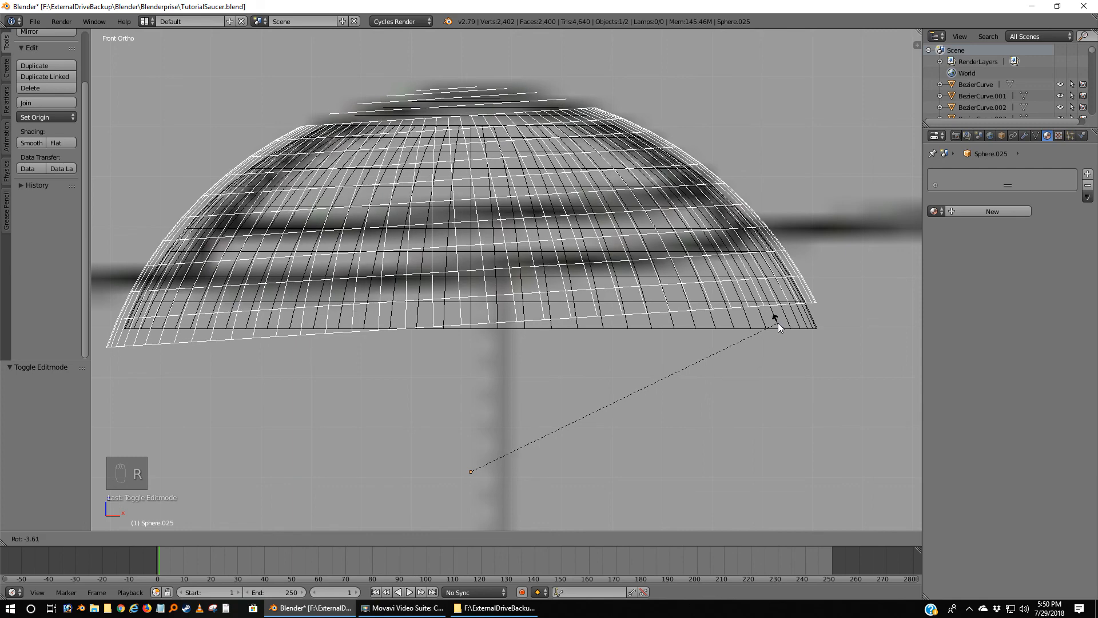
right_click(777, 322)
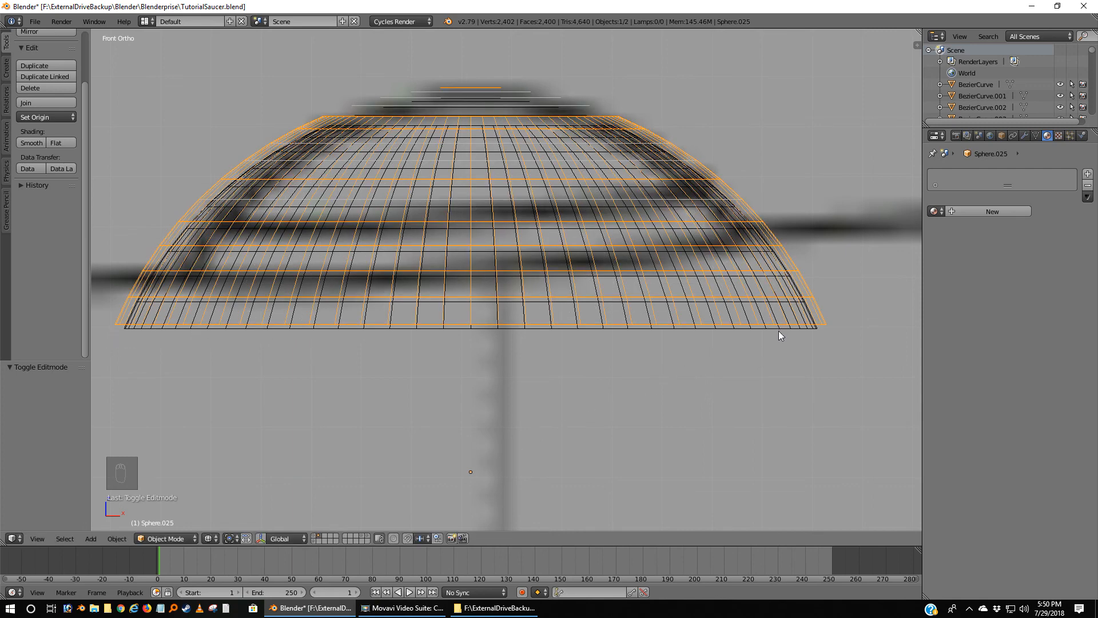
right_click(789, 327, "shift")
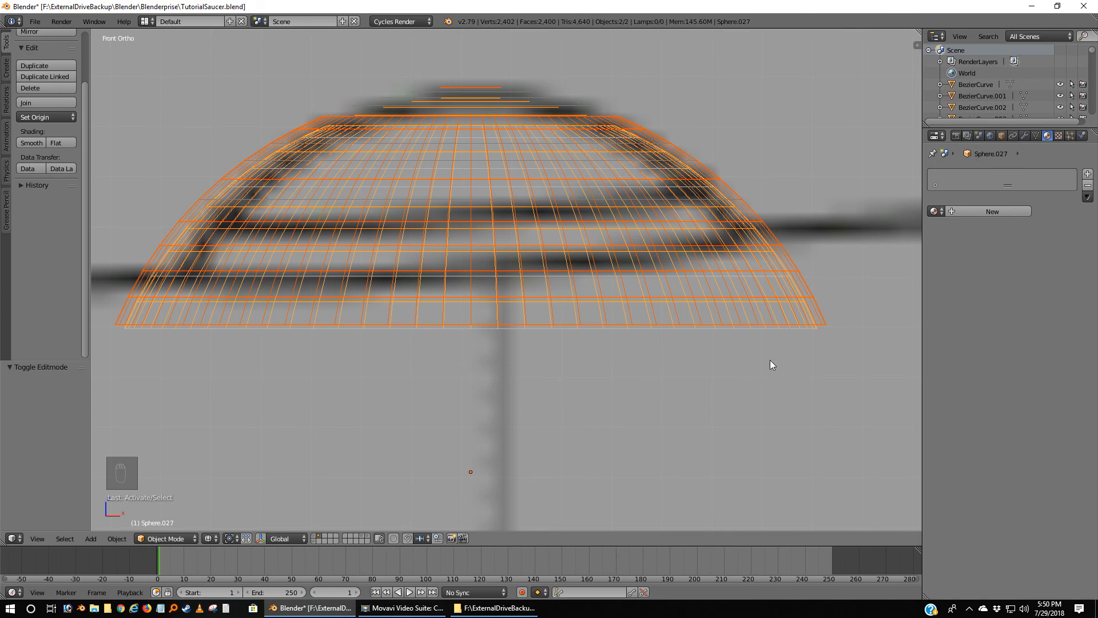
key("r")
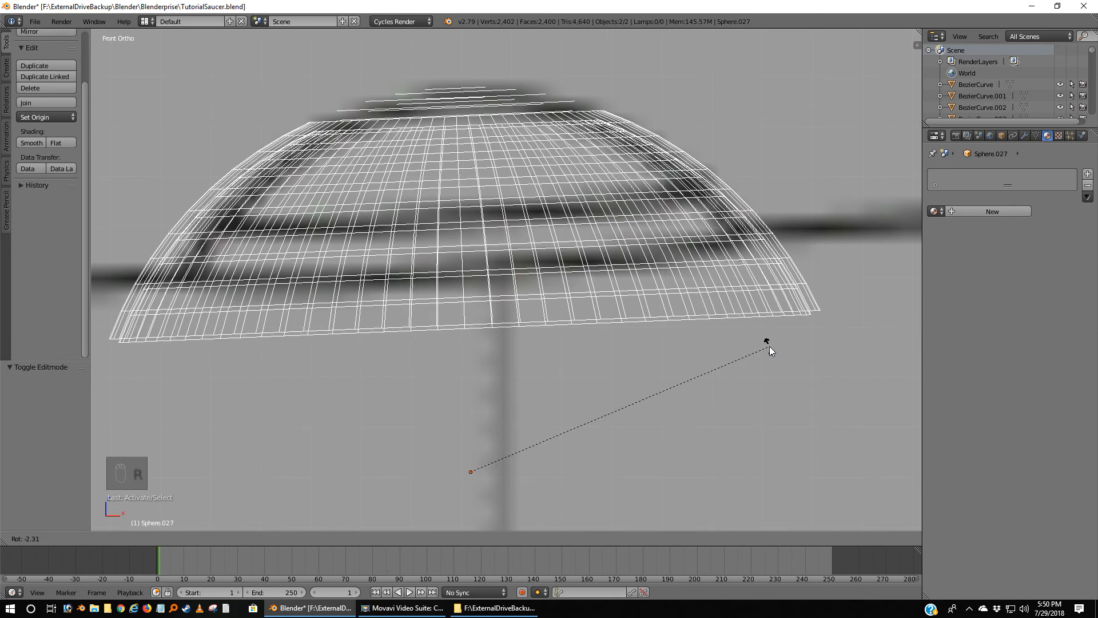
left_click(769, 347)
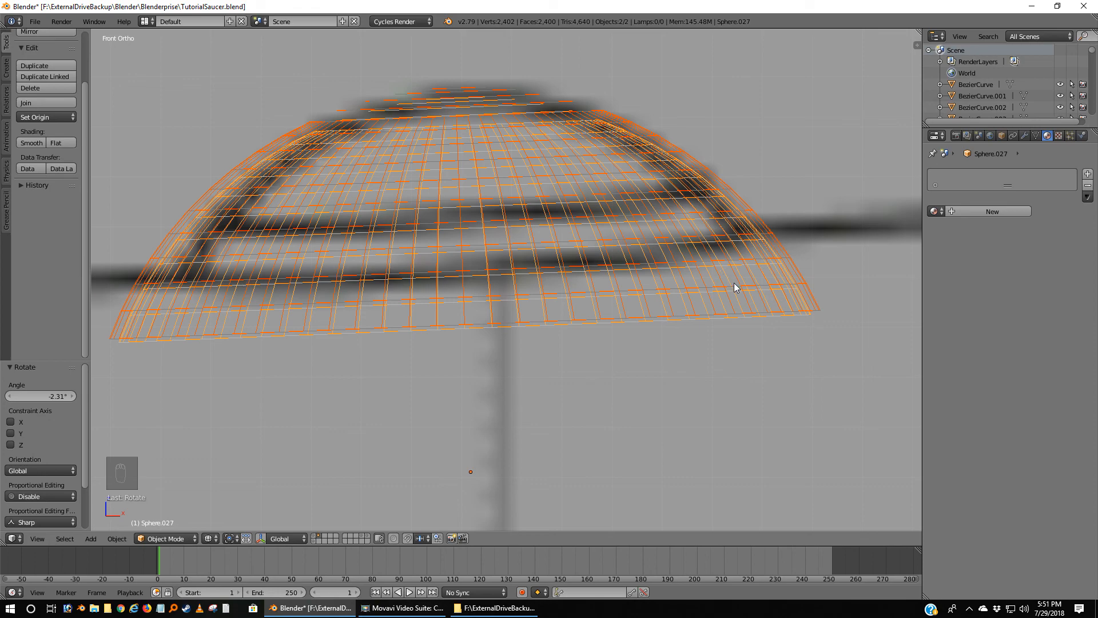
key("r")
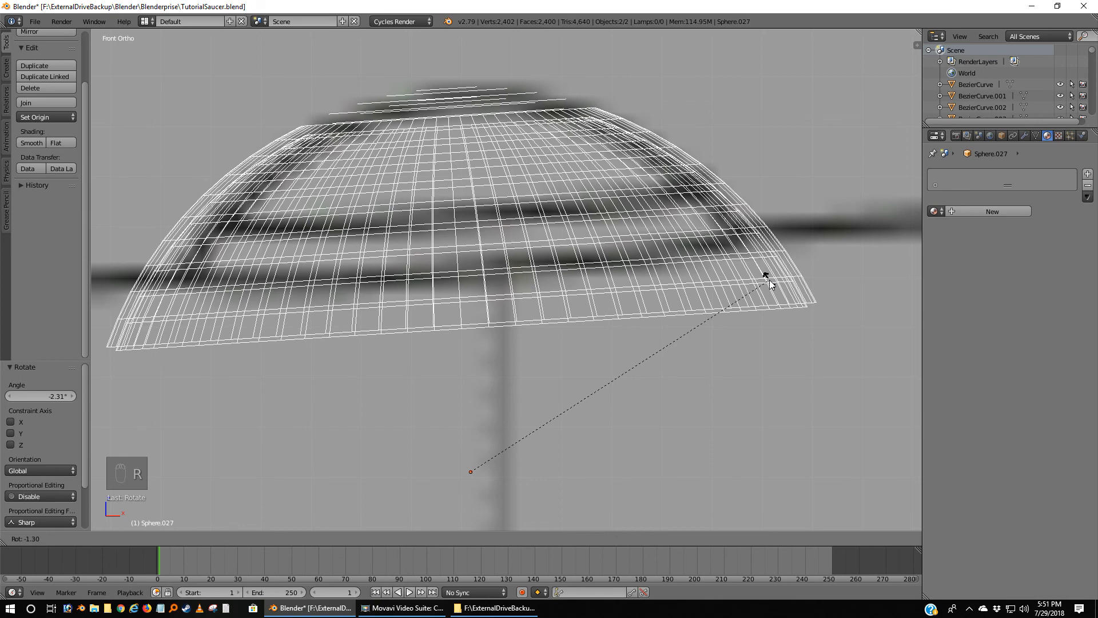
left_click(770, 281)
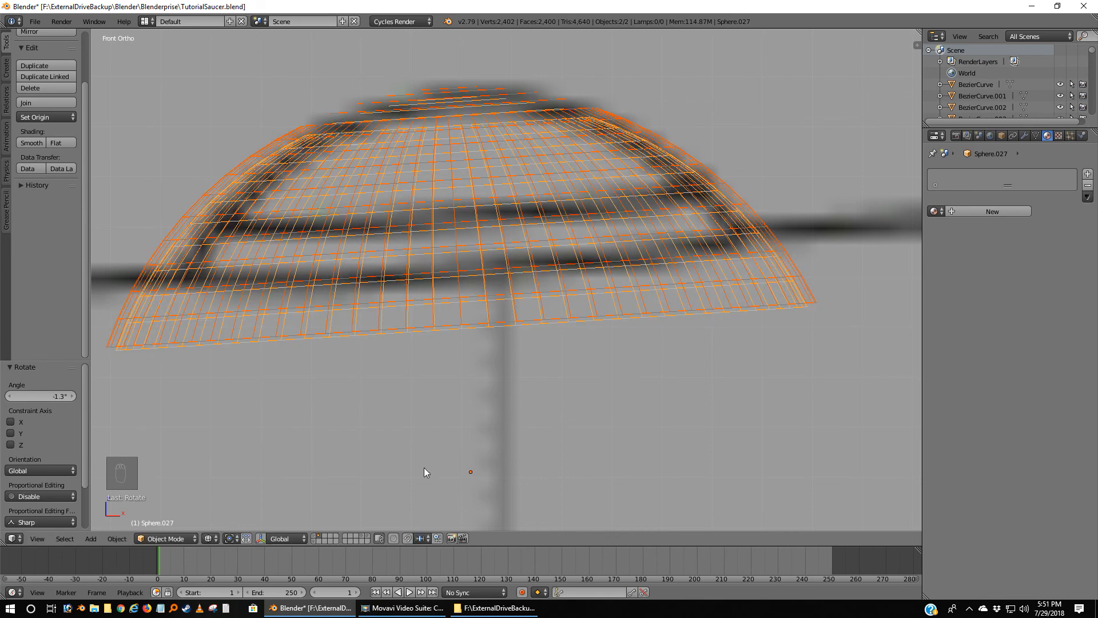
Show the hull together with the dome in solid shading to check their fit, then isolate the dome layer again.
left_click(314, 537, "shift")
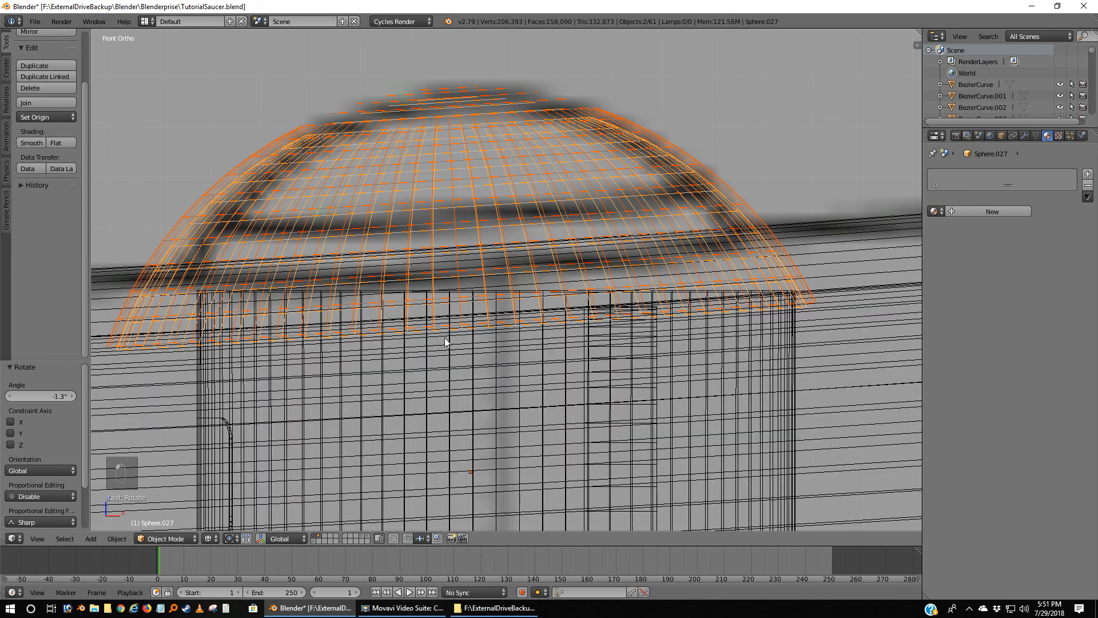
key("z")
scroll(445, 339, "down", 4)
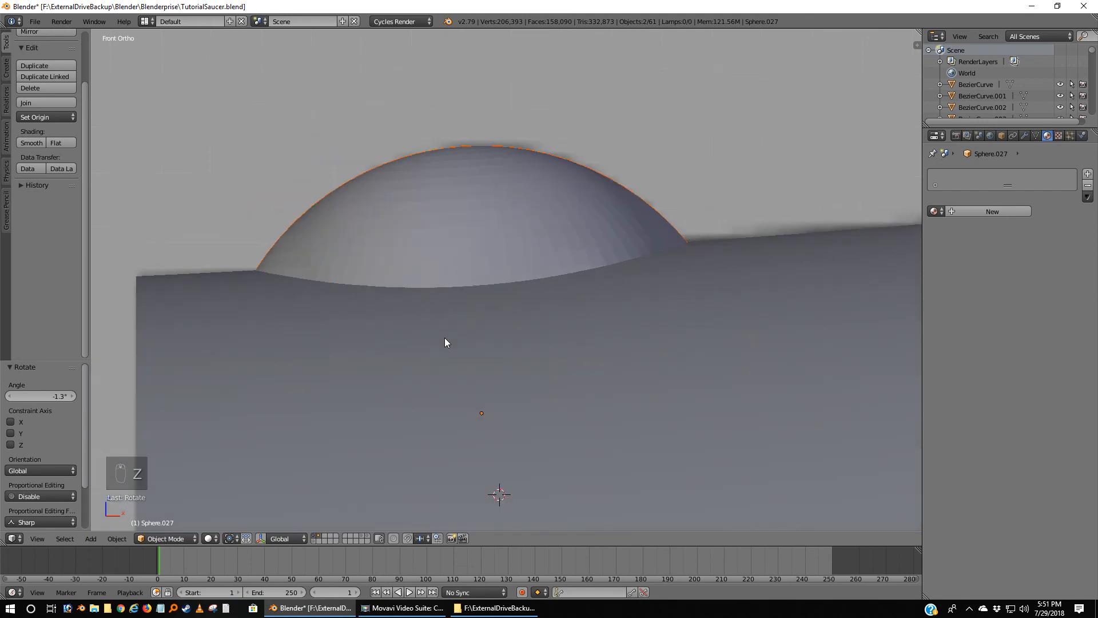
scroll(445, 339, "up", 2)
key("Tab")
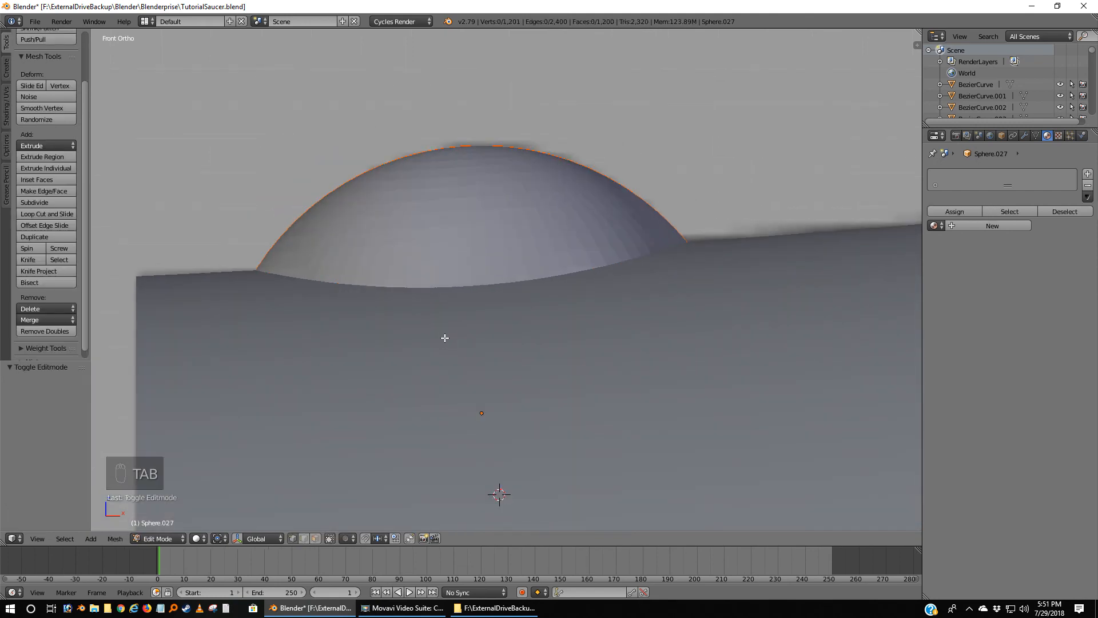
key("Tab")
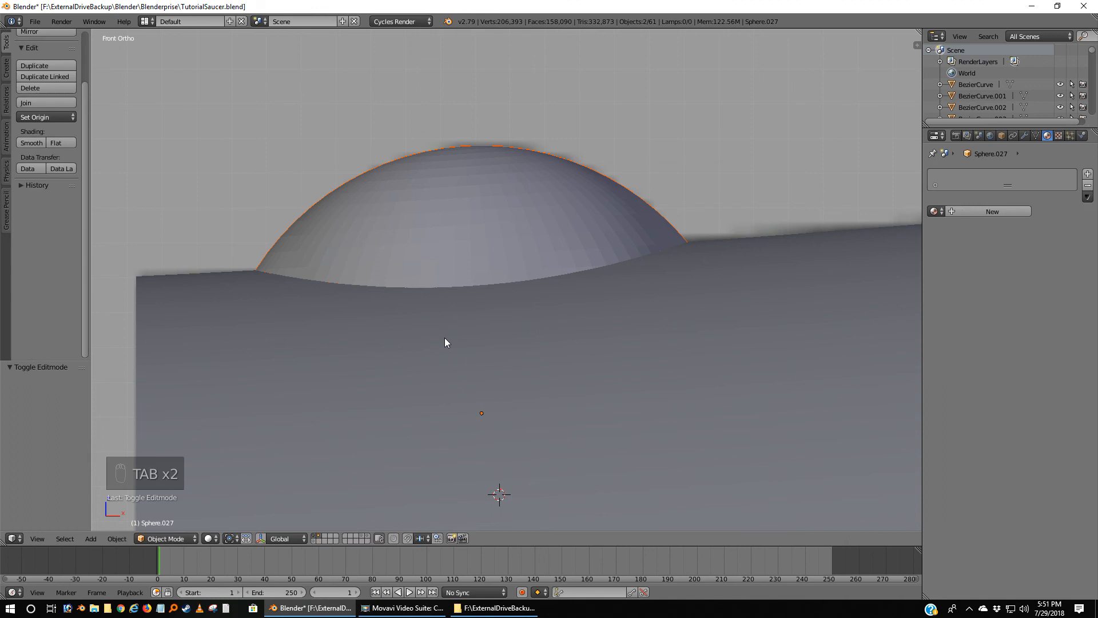
left_click(317, 537)
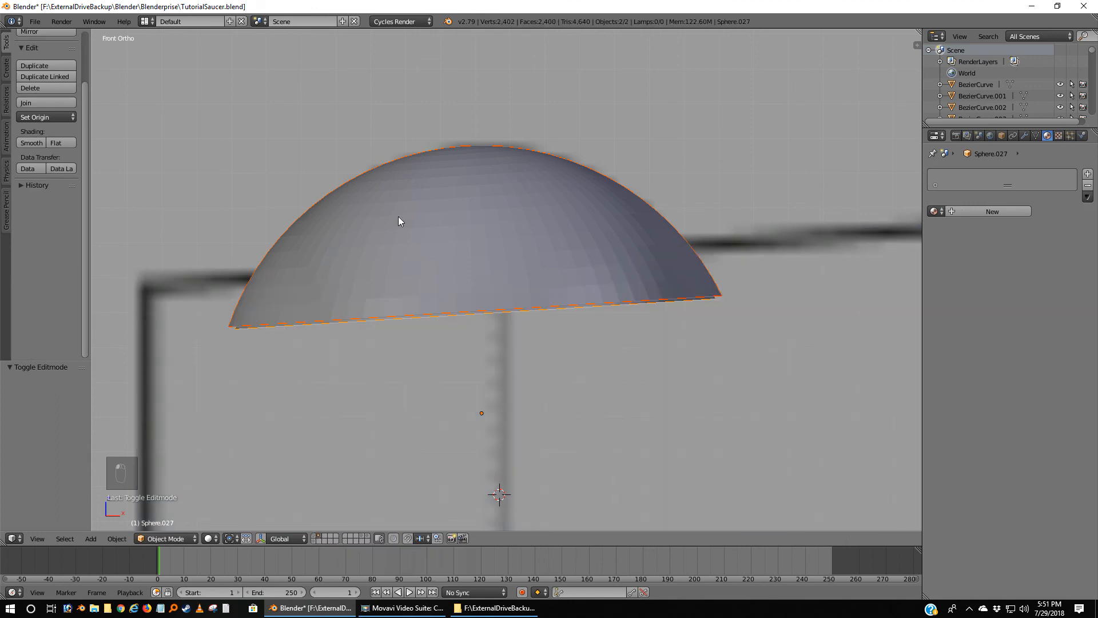
Add a loop cut around the outer dome shell near the blueprint's upper band line, slid about 0.25 from the middle.
key("Tab")
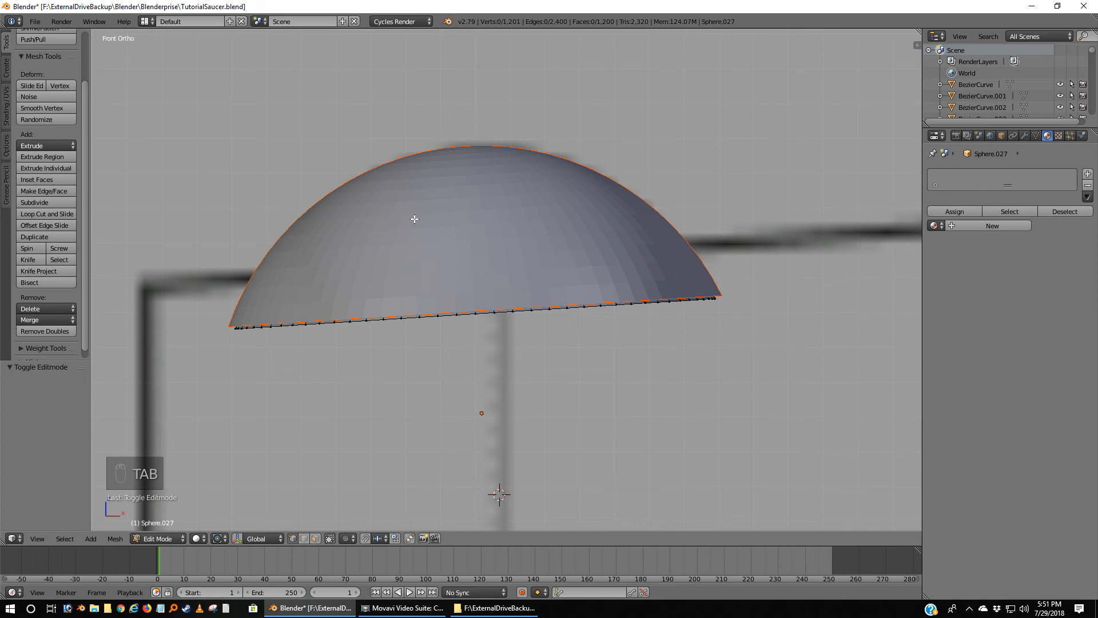
key("Tab")
right_click(414, 219)
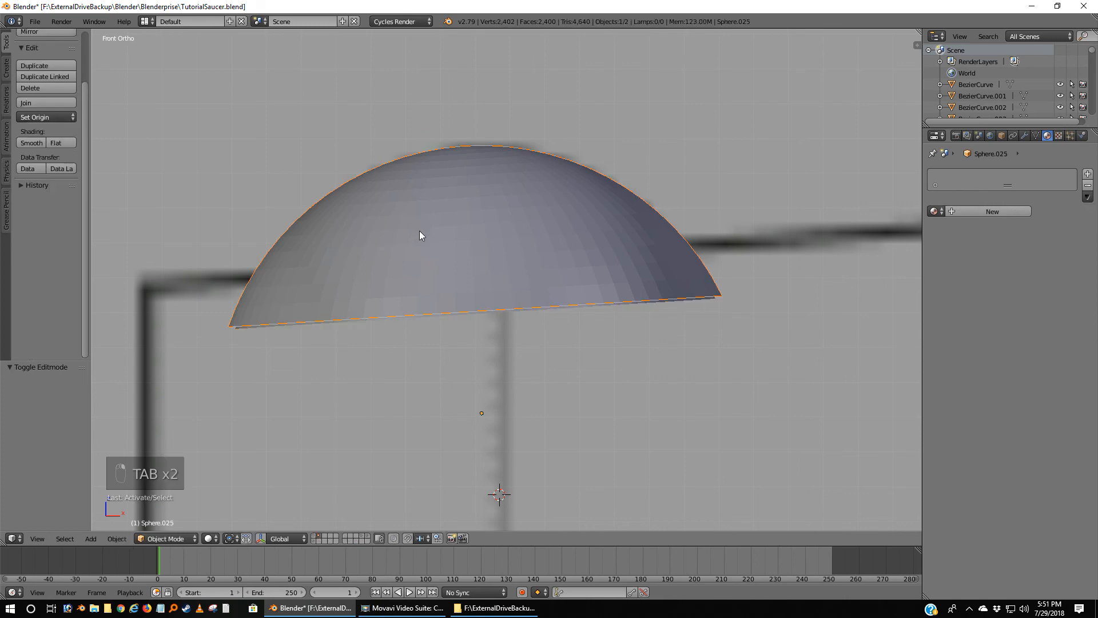
key("z")
scroll(420, 231, "up", 1)
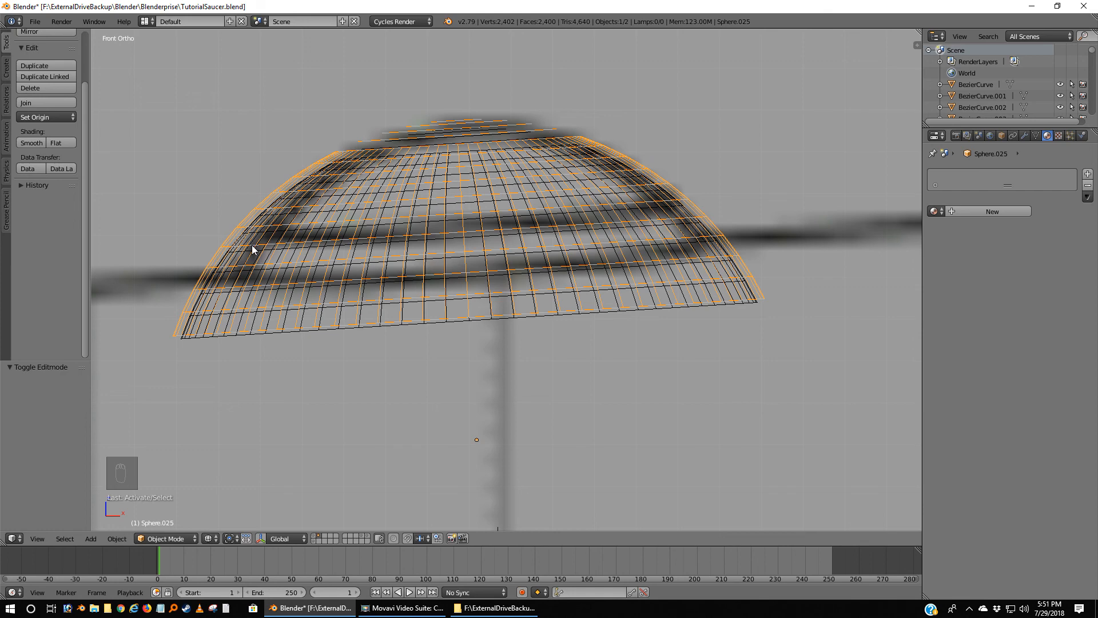
key("Tab")
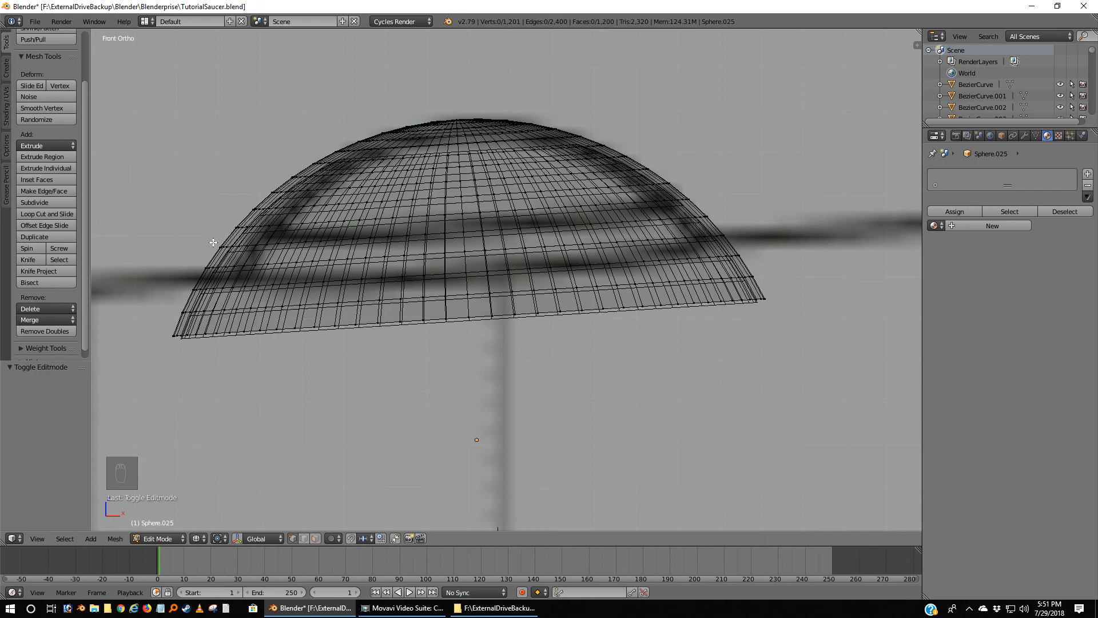
key("ctrl+r")
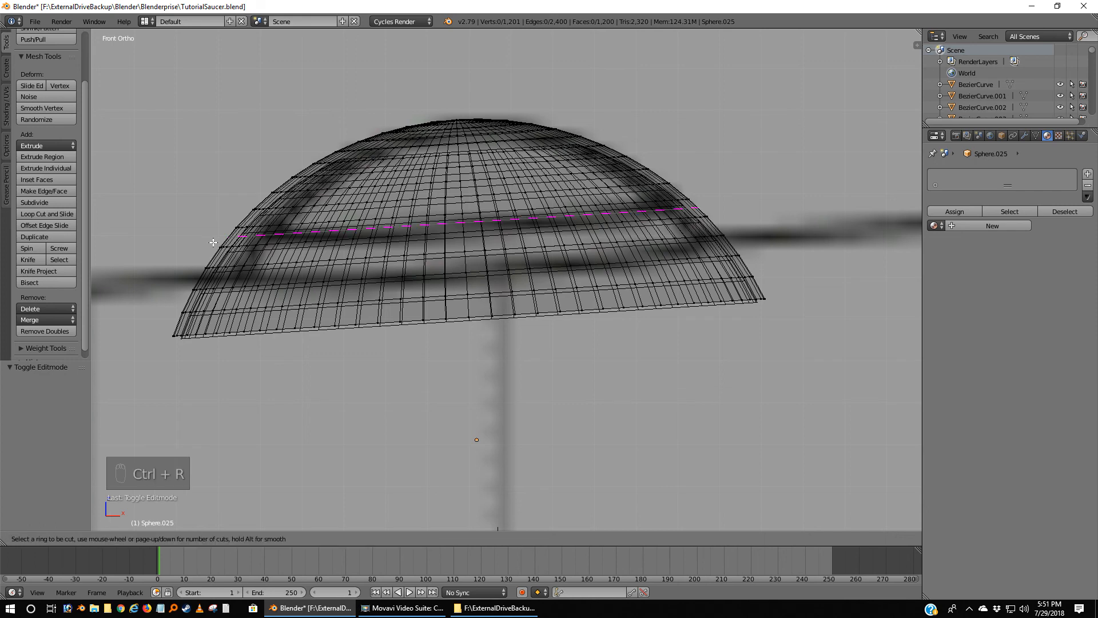
left_click(213, 242)
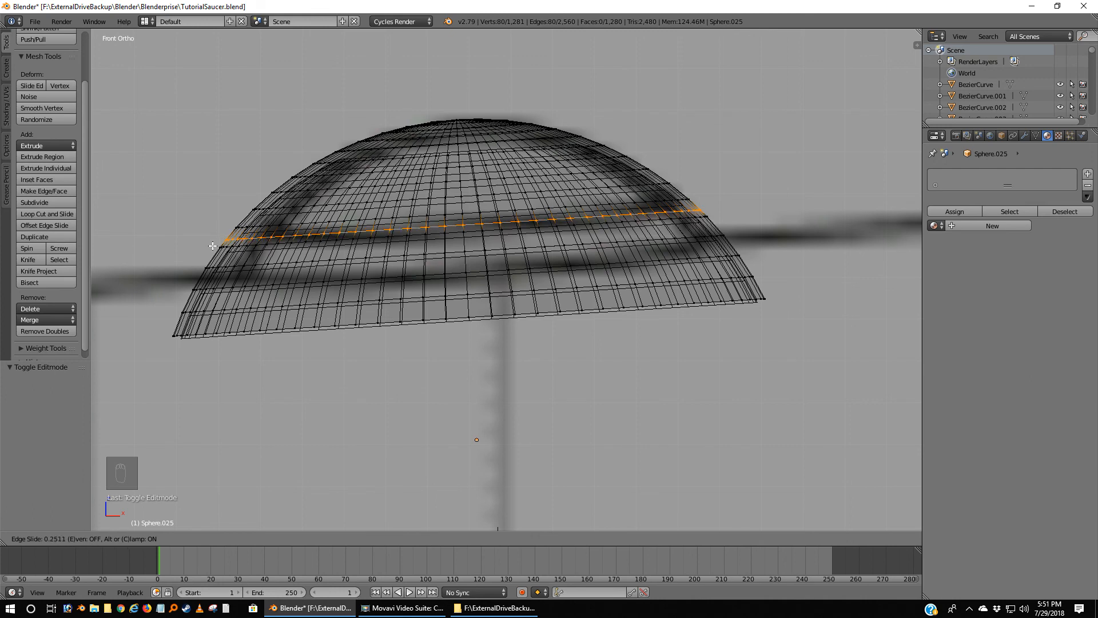
left_click(213, 246)
key("a")
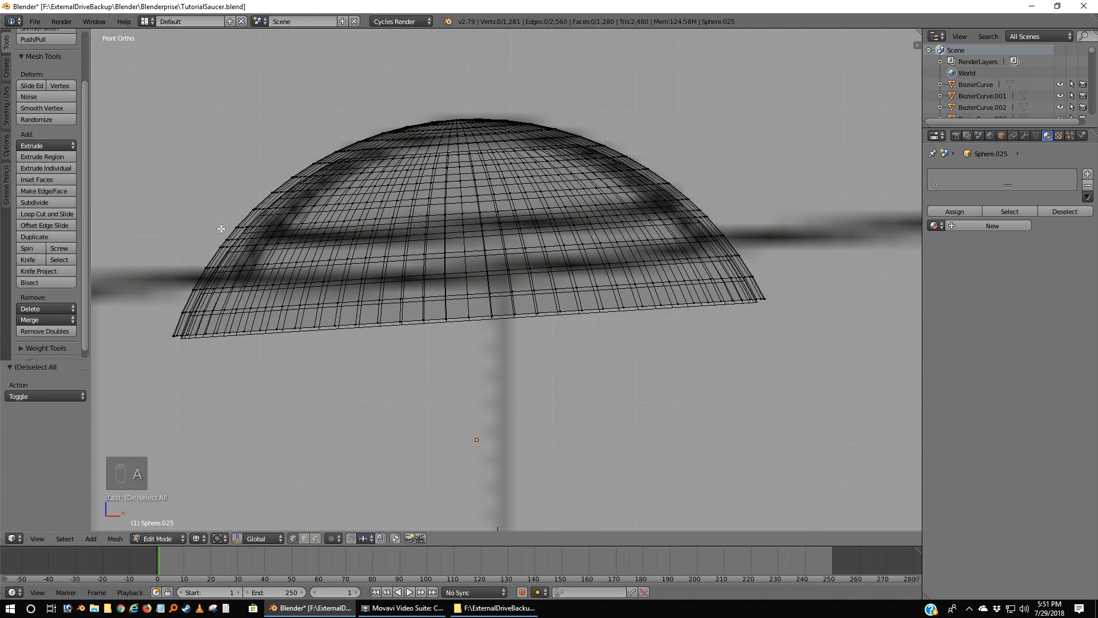
key("c")
left_click(233, 221)
left_click(256, 212)
left_click(254, 221)
right_click(248, 207)
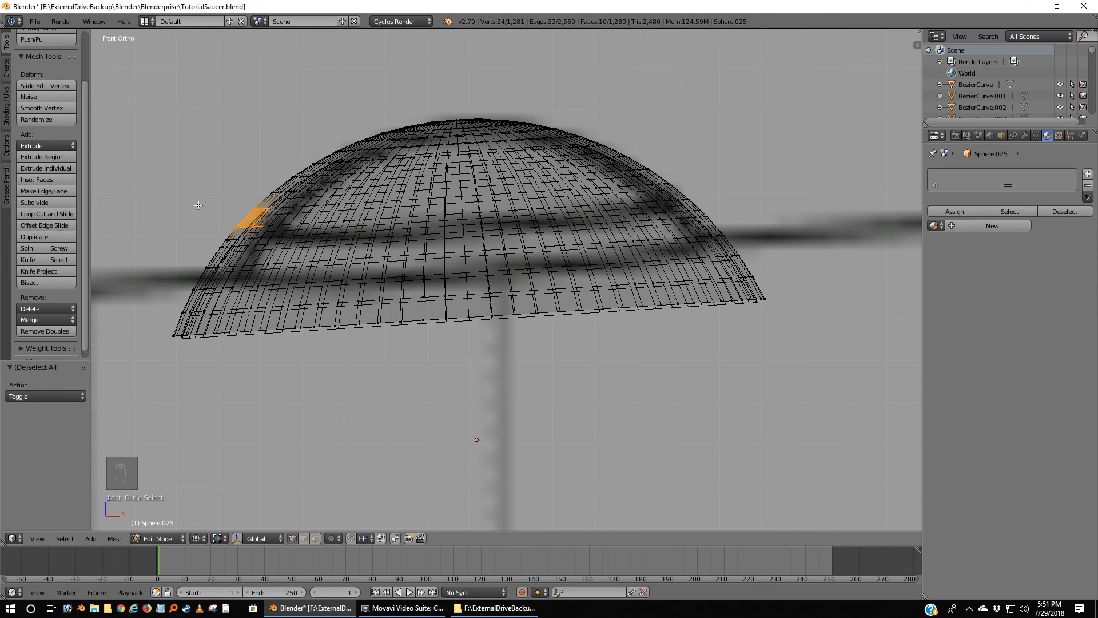
key("a")
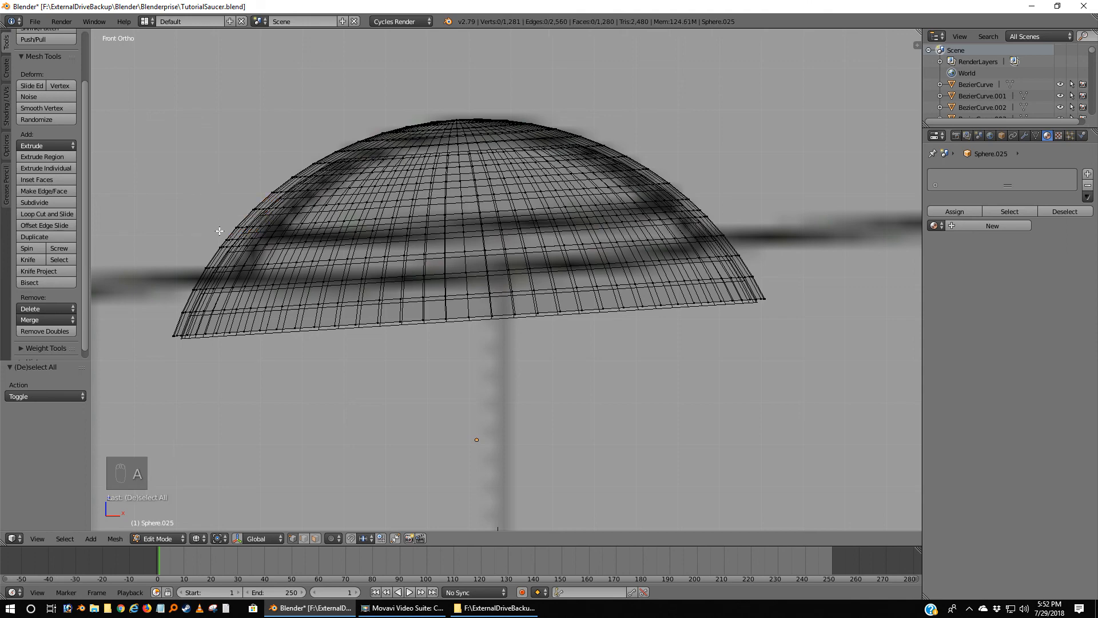
Select the full edge loop directly above the new loop cut on the outer dome shell.
scroll(228, 230, "up", 2)
middle_click_drag(127, 261, 280, 296, "shift")
scroll(280, 295, "up", 3)
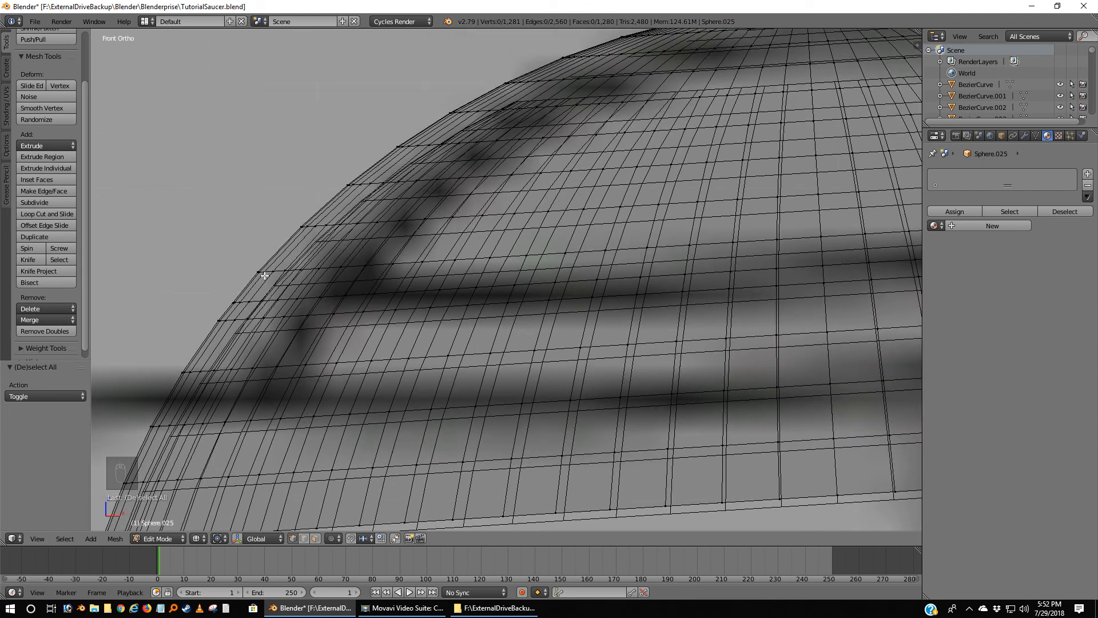
key("z")
middle_click_drag(265, 277, 284, 345)
key("z")
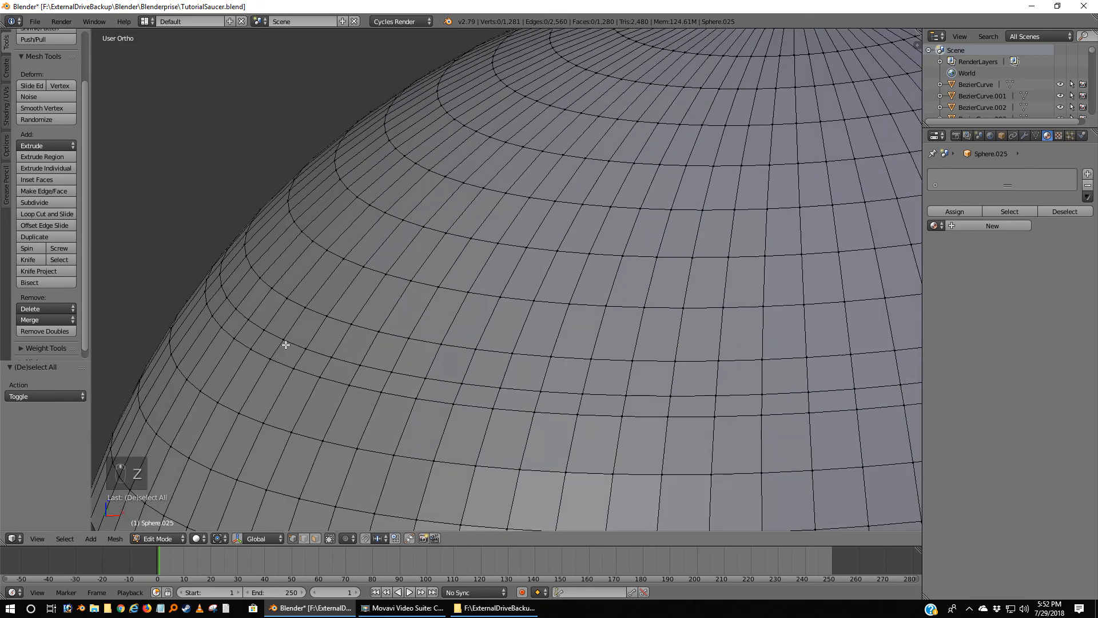
right_click(353, 324)
right_click(379, 329, "alt")
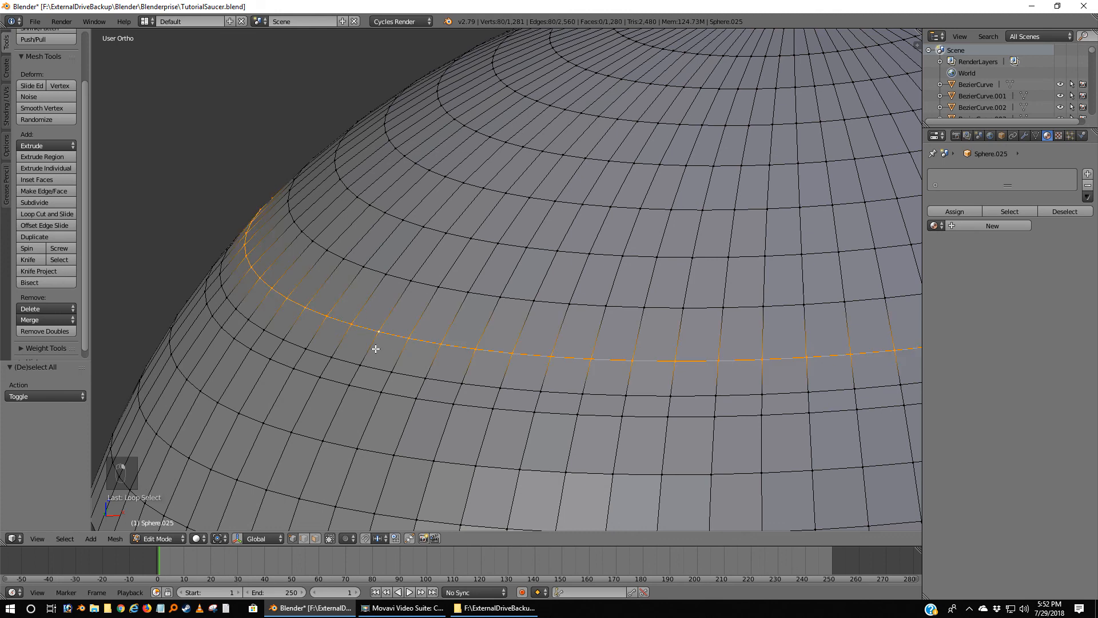
Delete all vertices of the outer dome shell above the loop cut near the blueprint's upper band line.
scroll(378, 338, "down", 3)
scroll(379, 339, "down", 2)
mouse_move(393, 326)
middle_mouse_down()
mouse_move(338, 321)
mouse_move(397, 329)
middle_mouse_up()
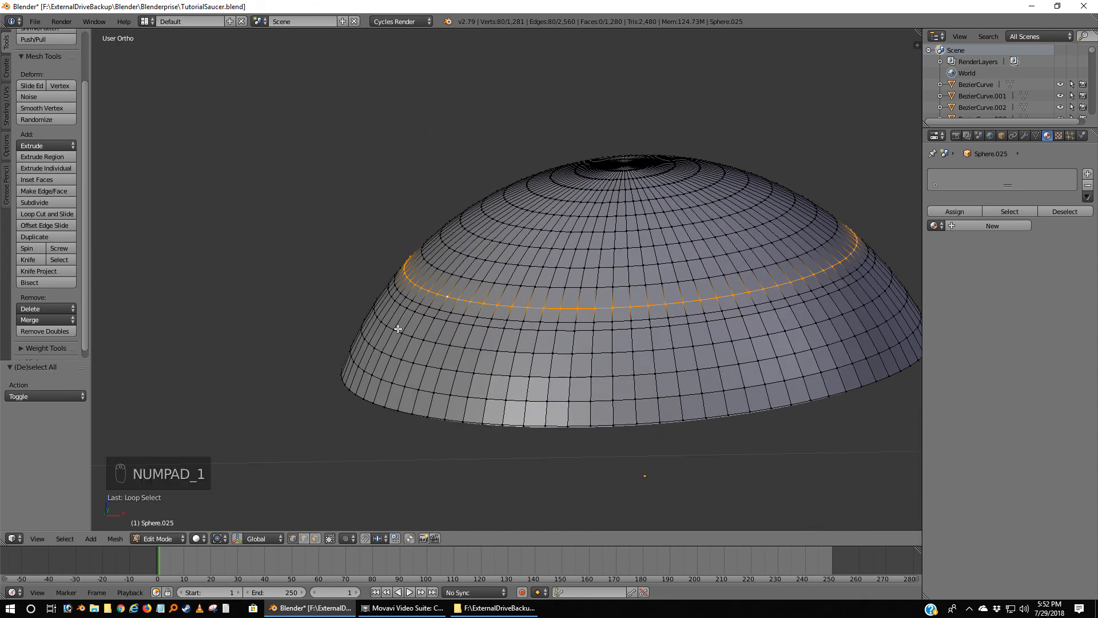
key("KP_1")
key("z")
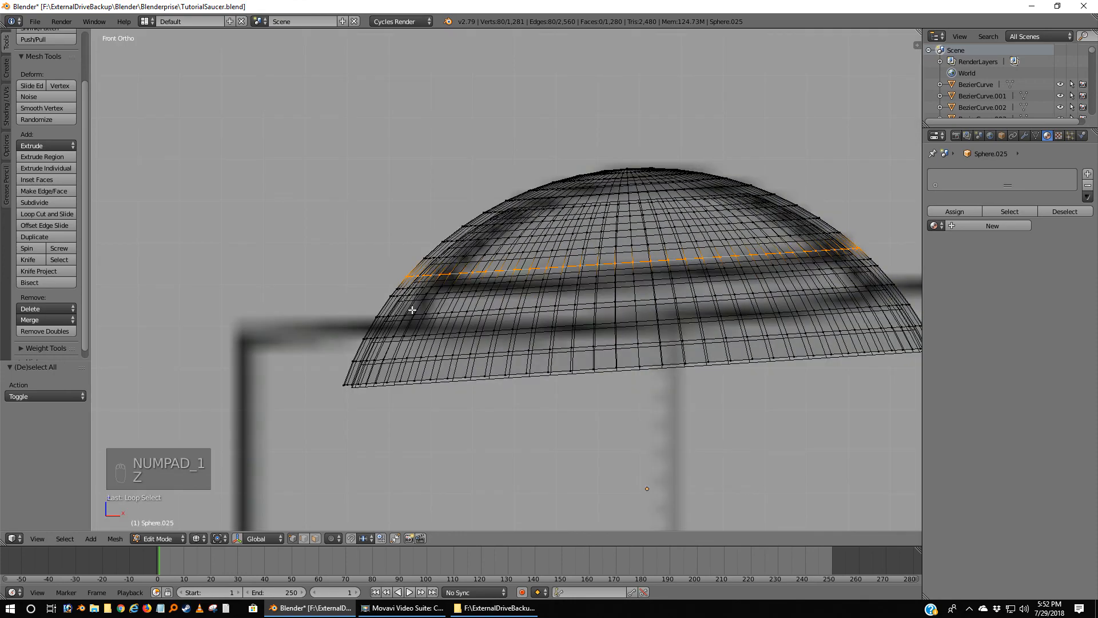
key("c")
scroll(398, 232, "down", 4)
mouse_move(397, 226)
left_mouse_down()
mouse_move(413, 234)
mouse_move(474, 203)
mouse_move(597, 203)
mouse_move(625, 214)
mouse_move(831, 198)
left_mouse_up()
right_click(830, 198)
middle_click_drag(713, 199, 636, 215)
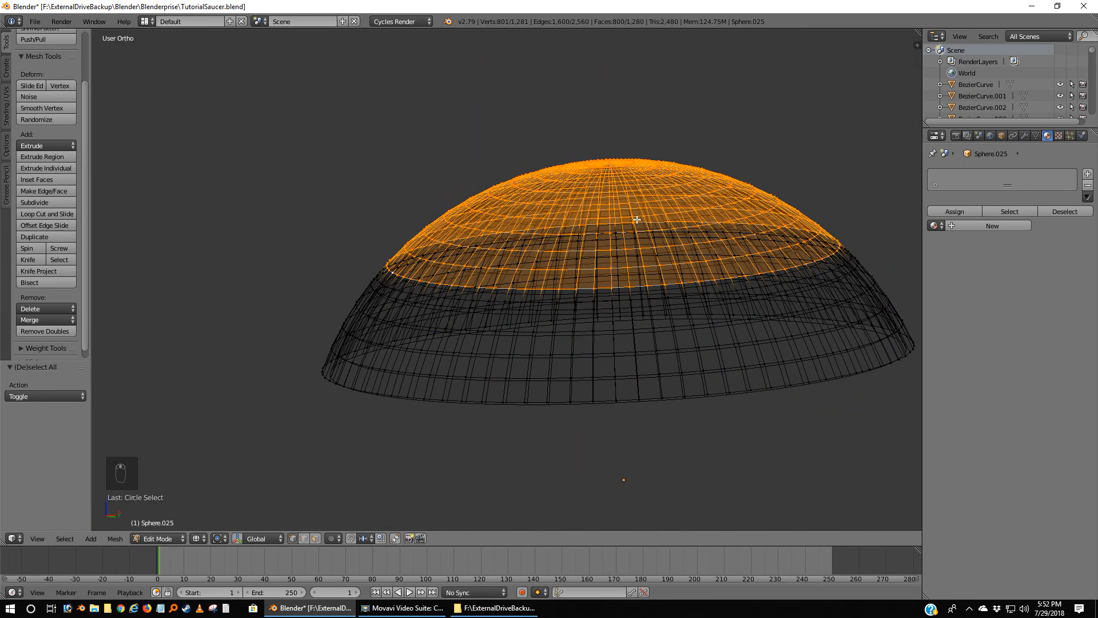
key("x")
left_click(636, 219)
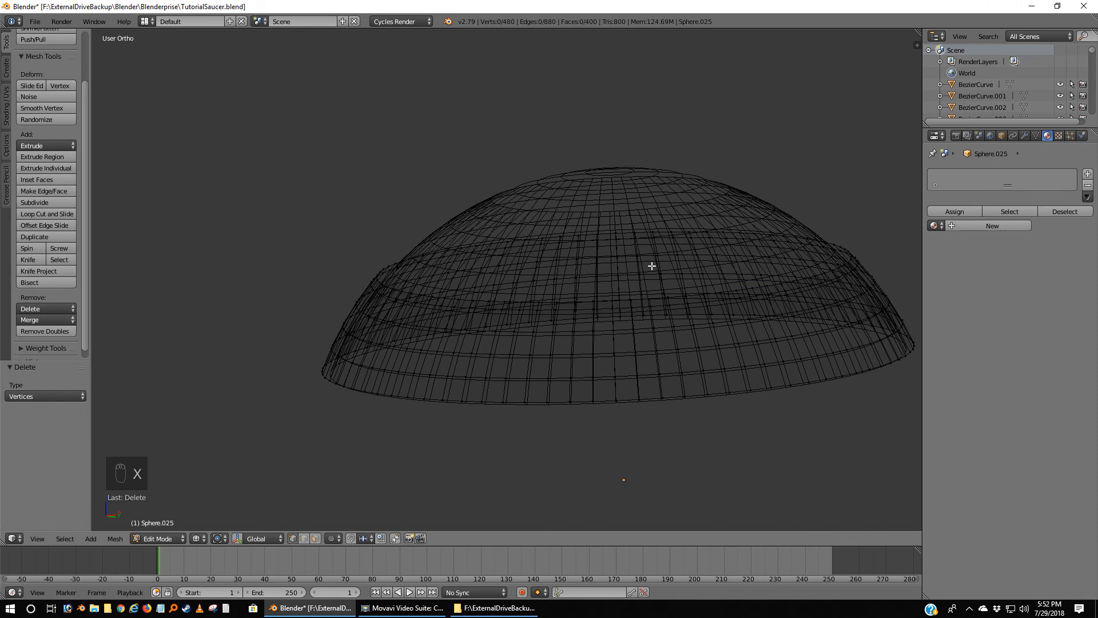
key("KP_1")
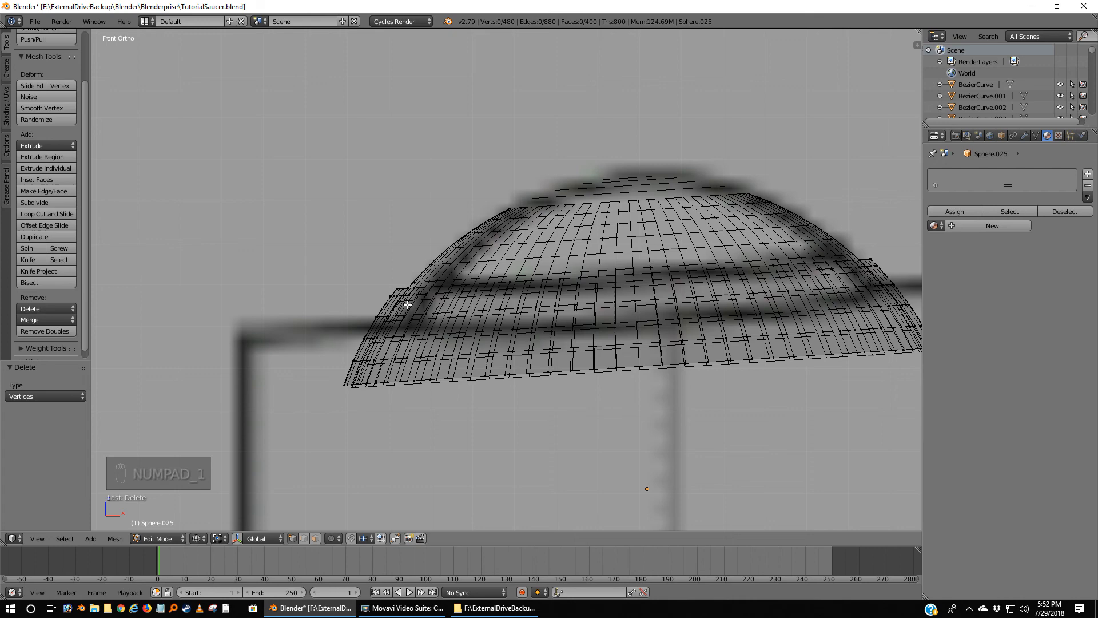
key("Tab")
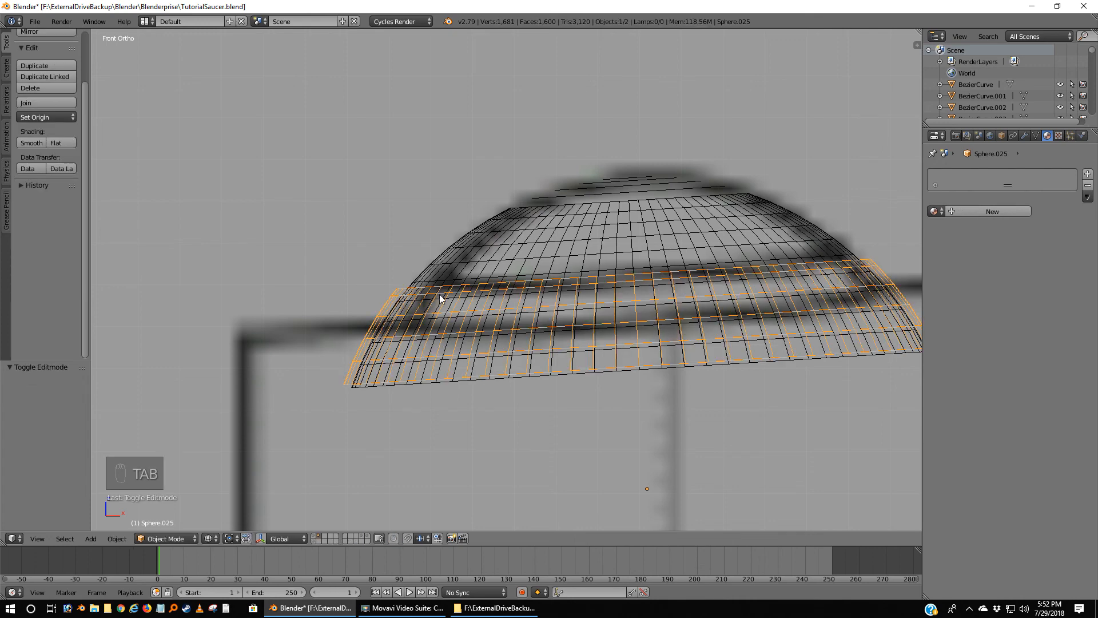
Give the trimmed outer dome band a Solidify modifier with 0.03 thickness and apply it.
key("z")
middle_click_drag(439, 294, 424, 329)
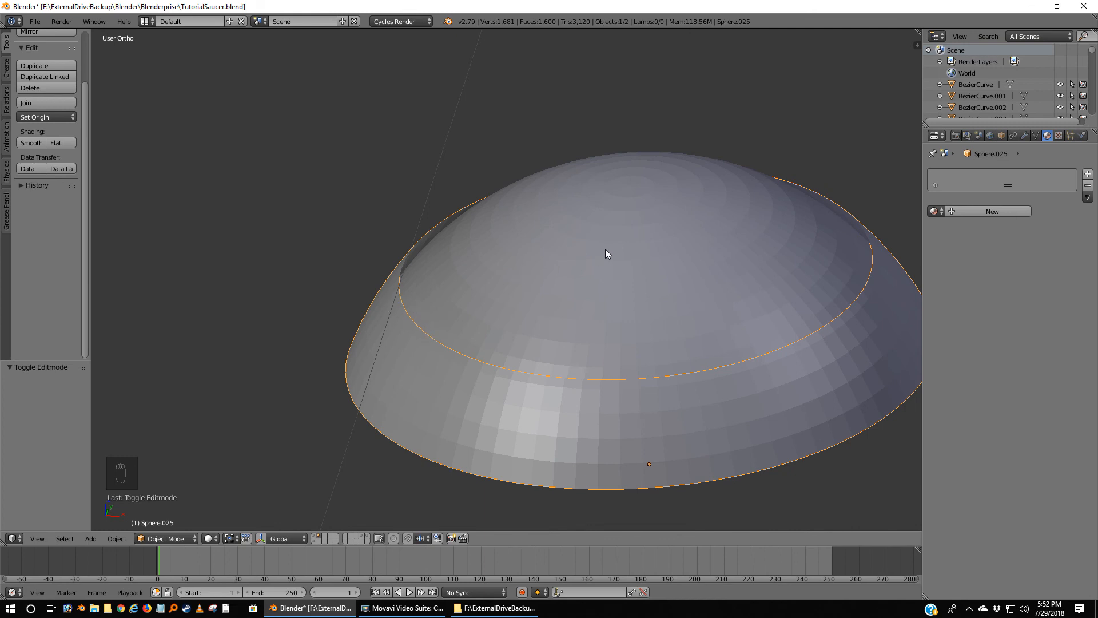
left_click(1024, 136)
left_click(999, 174)
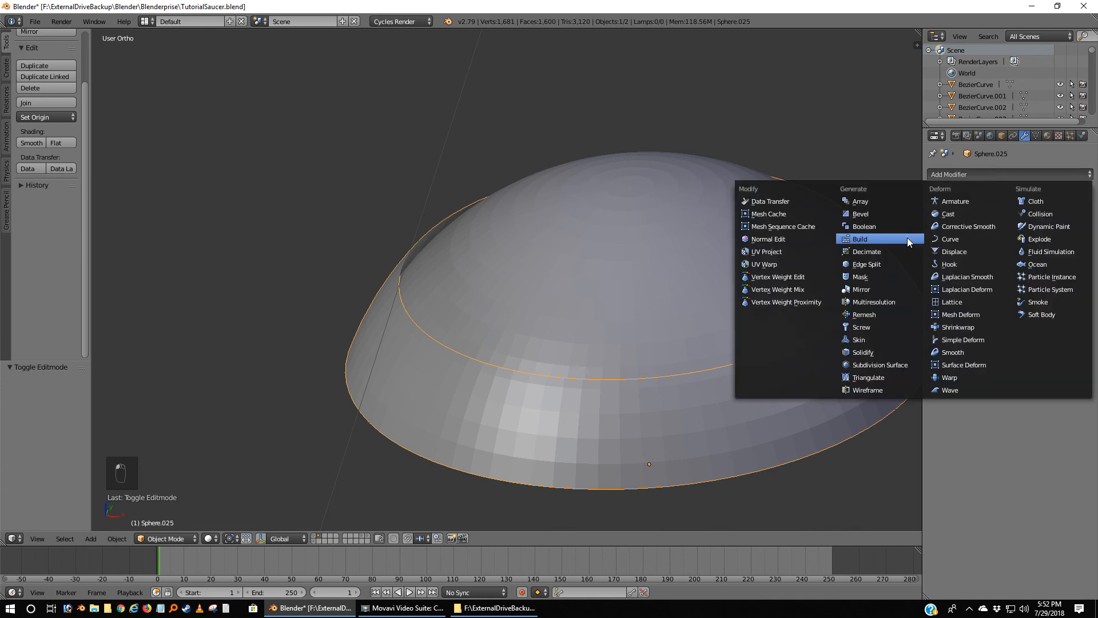
left_click(867, 354)
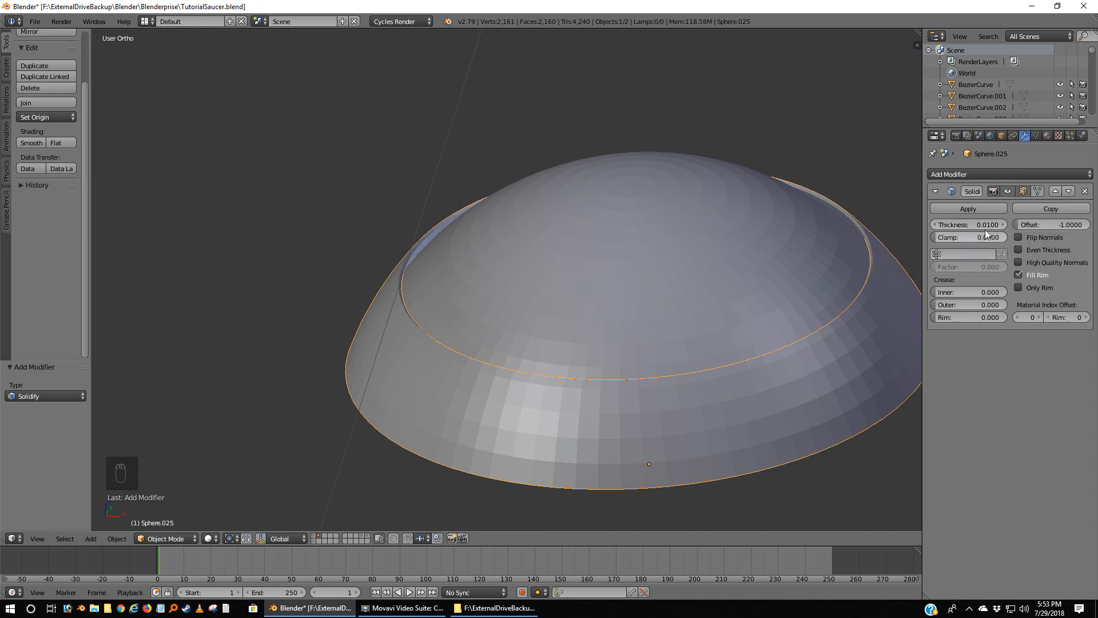
left_click_drag(968, 224, 980, 224)
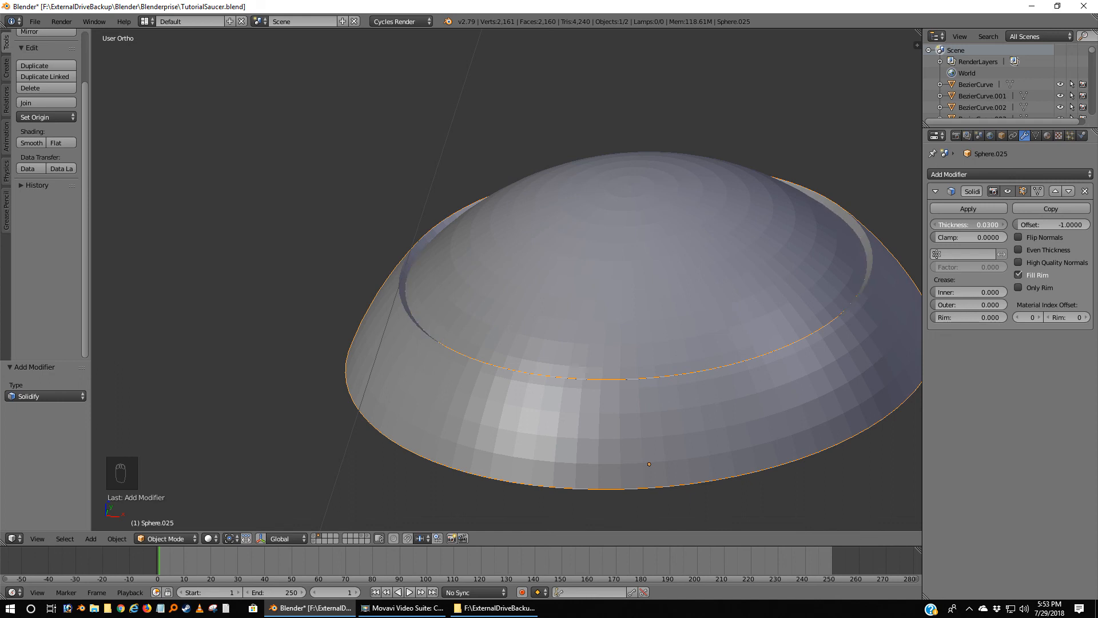
left_click_drag(979, 224, 969, 224)
middle_click_drag(836, 293, 789, 232)
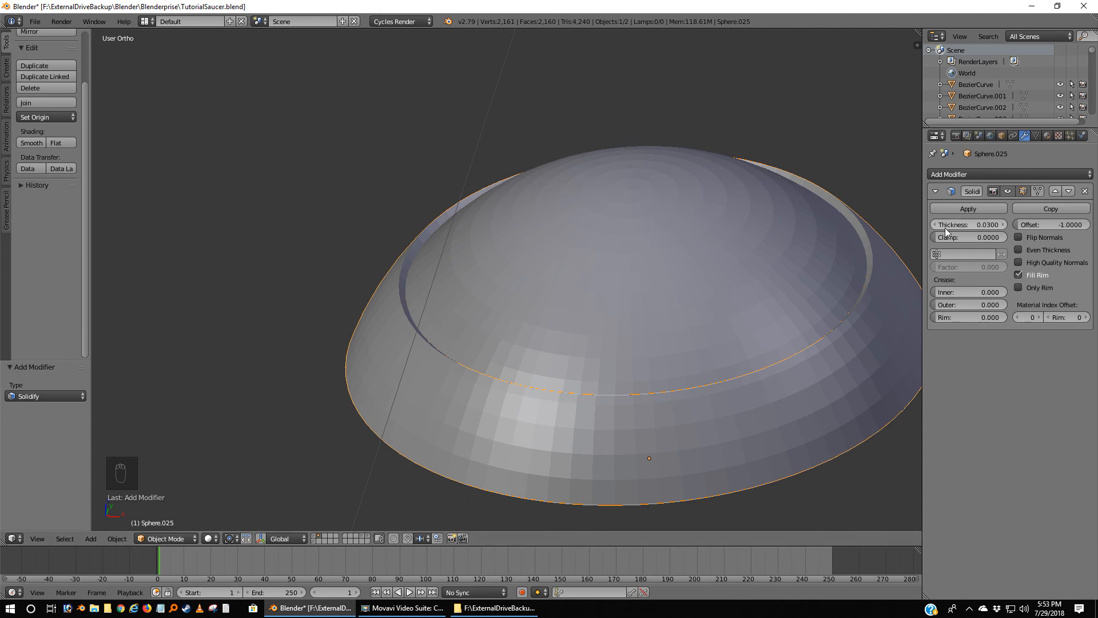
left_click(969, 208)
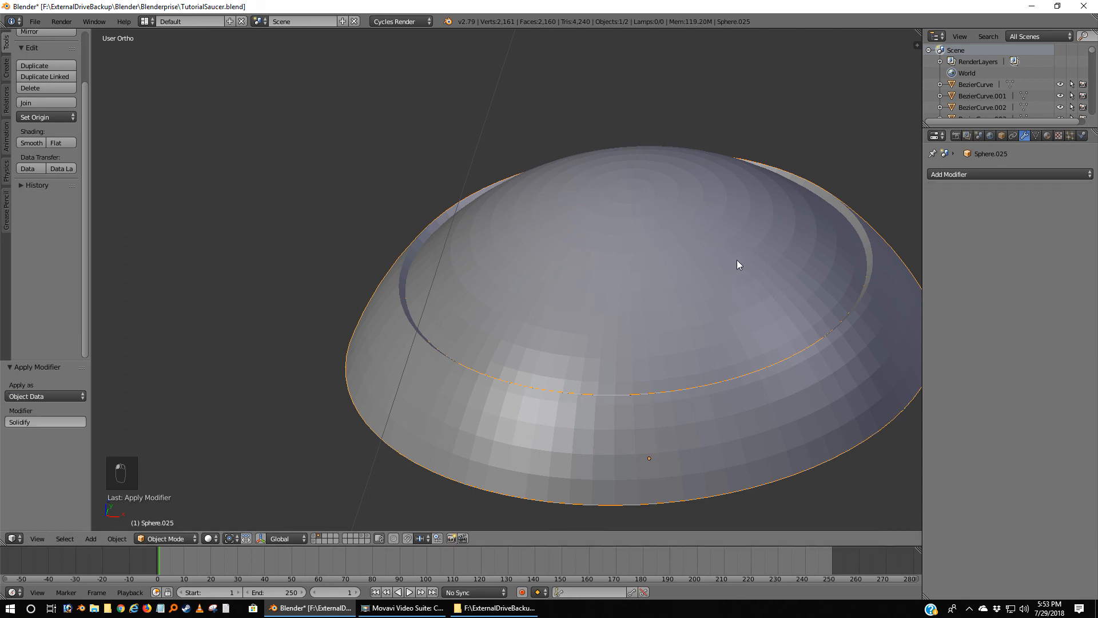
Shade the outer dome band smooth and add an Edge Split modifier with a 30° split angle.
left_click(31, 143)
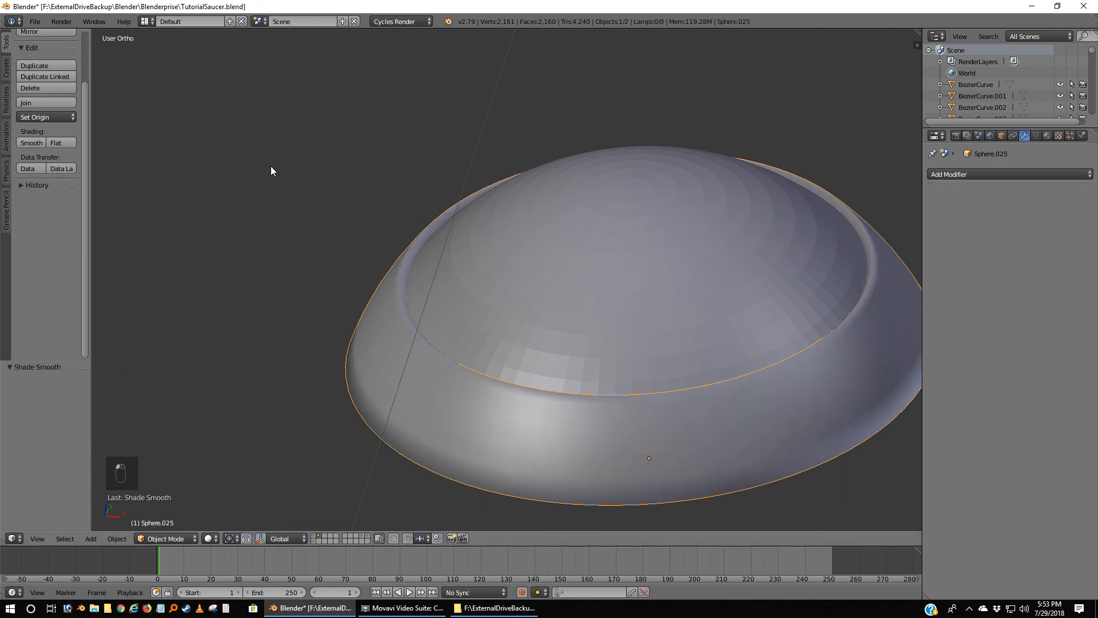
left_click(1006, 174)
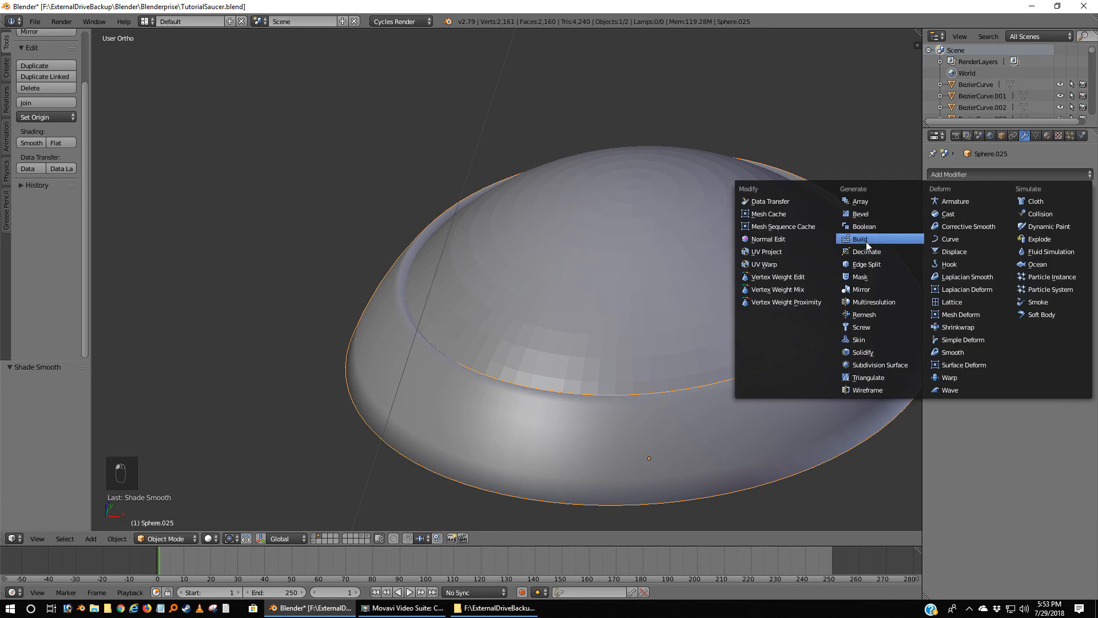
left_click(866, 263)
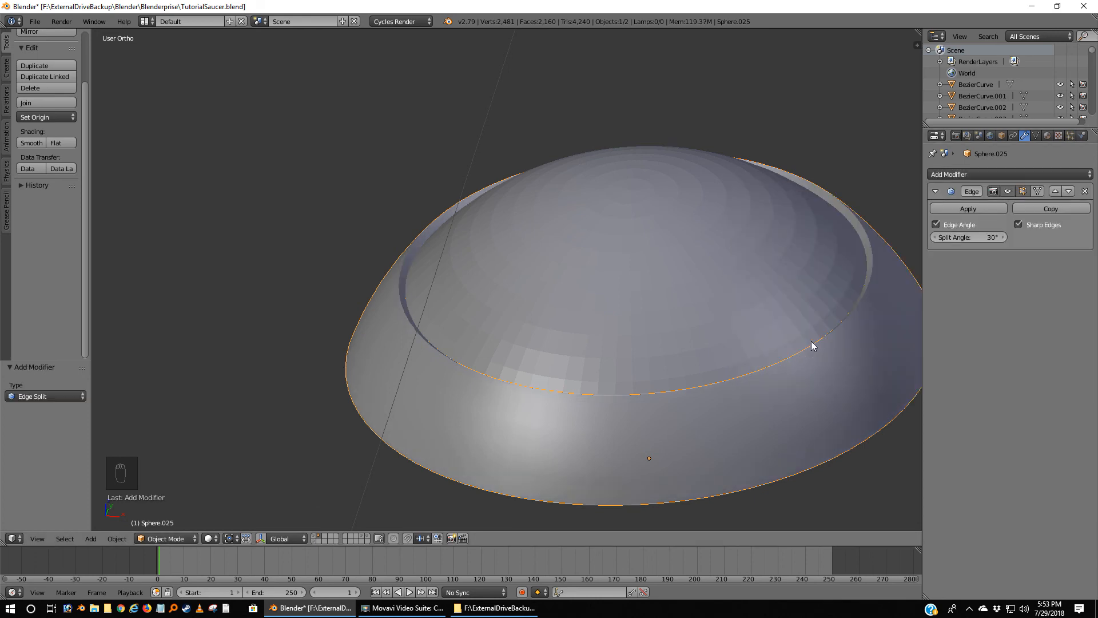
Delete the inner dome shell's lower vertex rows hidden behind the outer band, keeping a slight overlap below the band's upper rim.
right_click(799, 289)
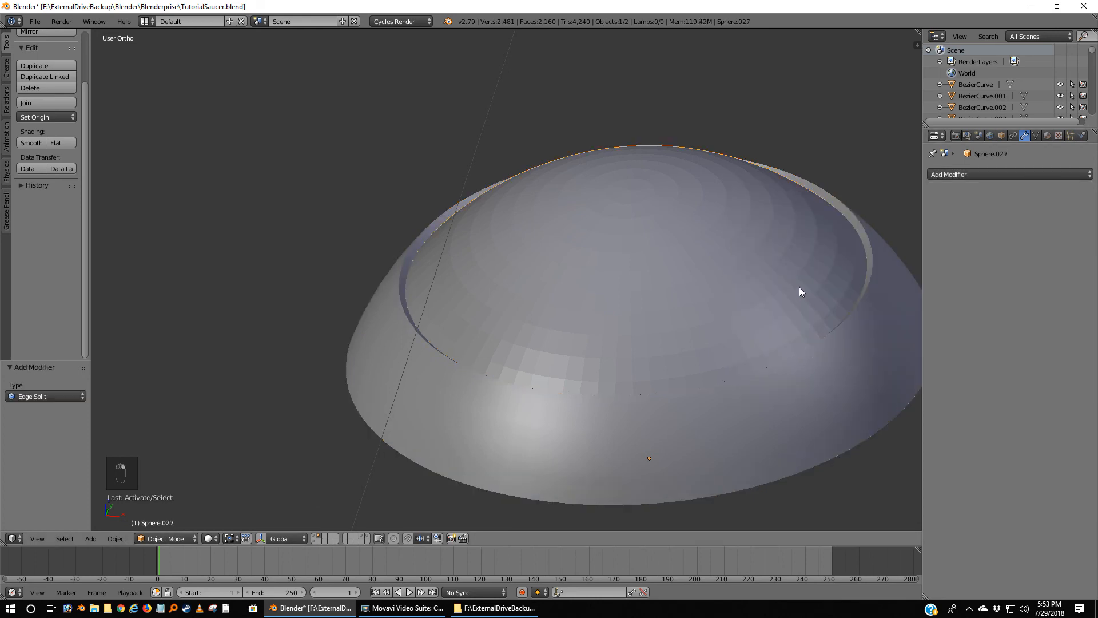
key("KP_1")
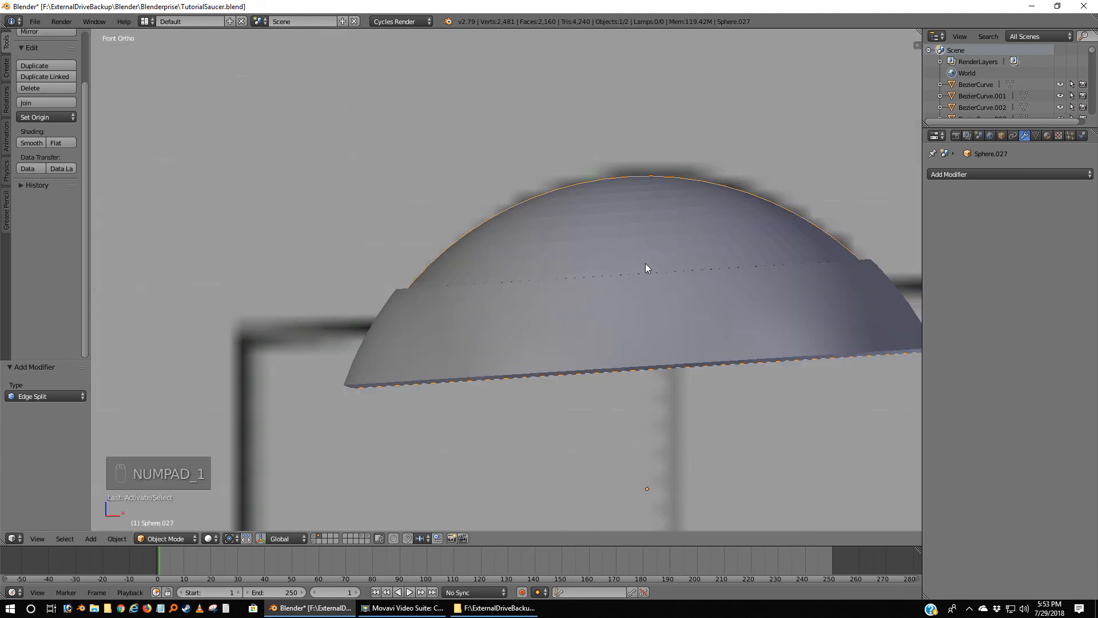
key("z")
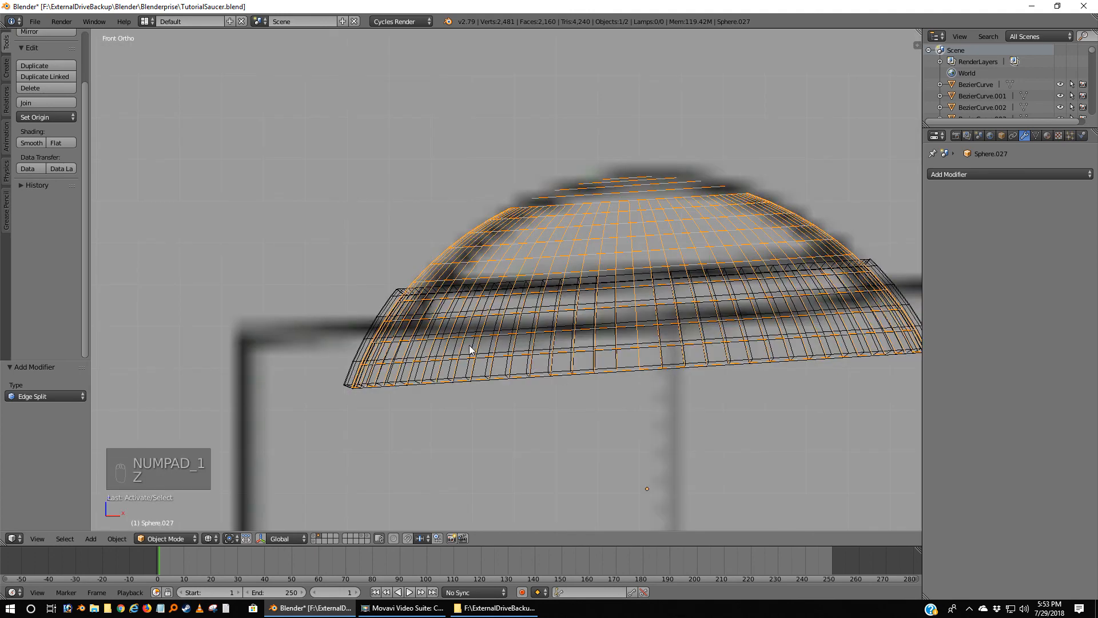
scroll(623, 404, "down", 1)
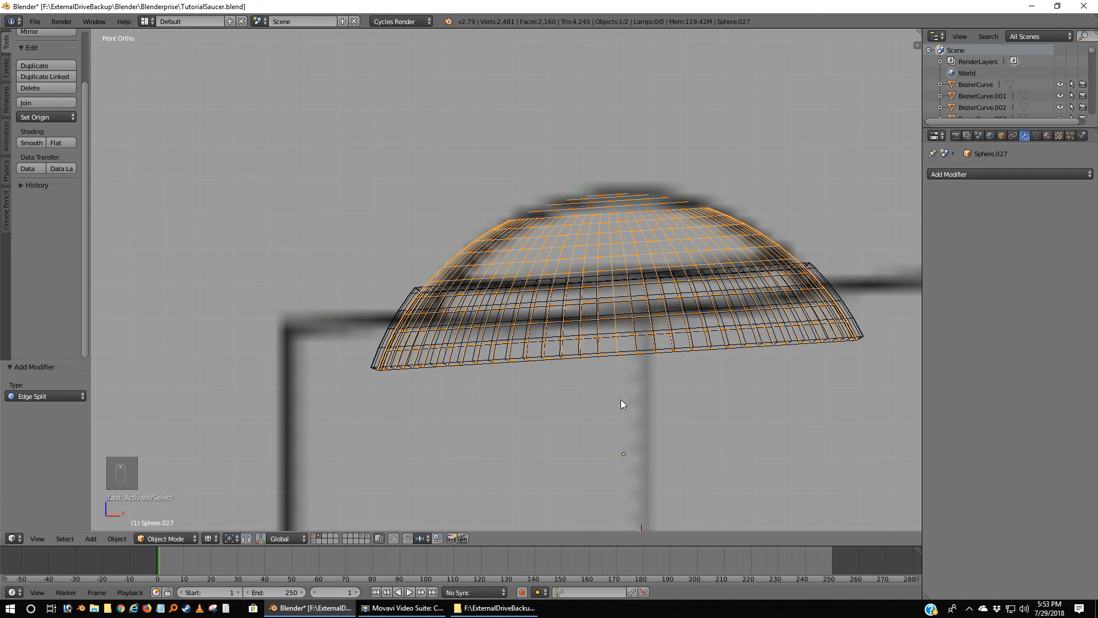
key("Tab")
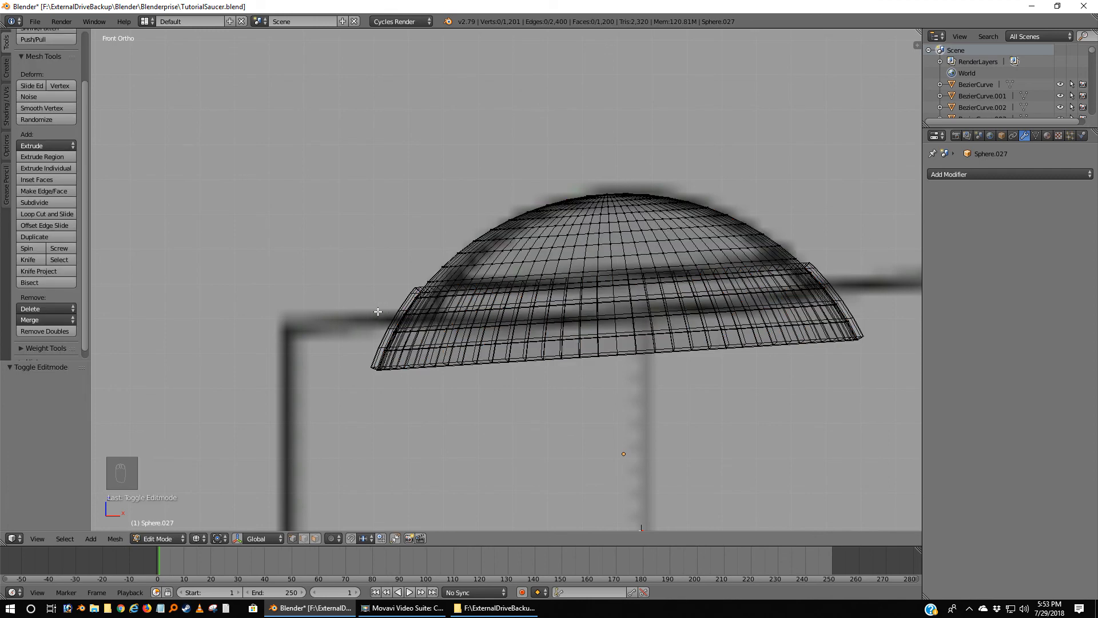
key("c")
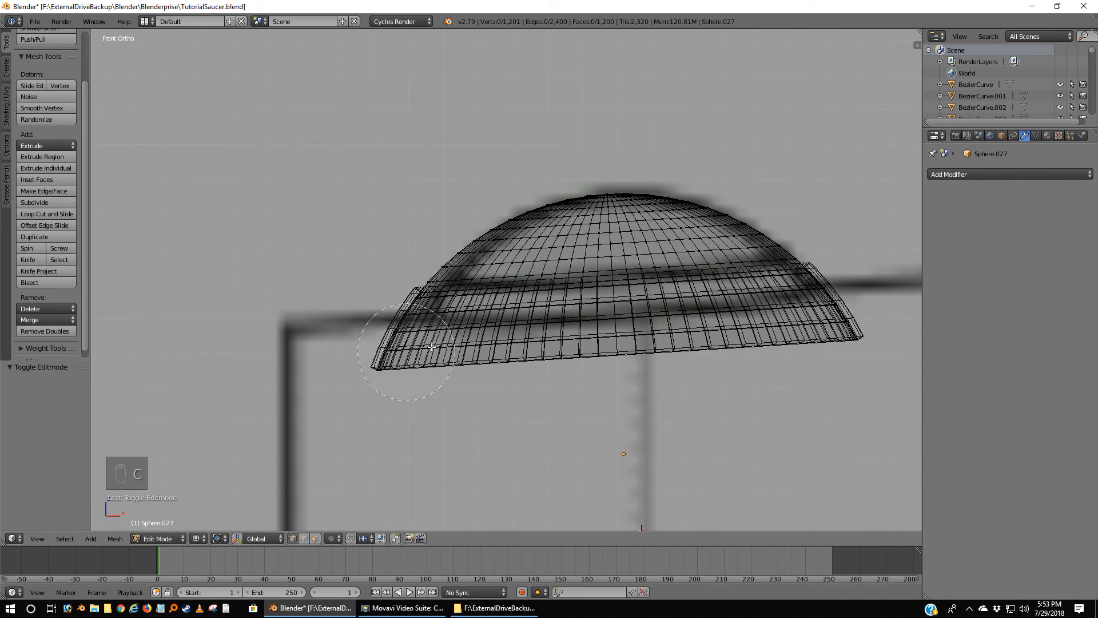
left_click_drag(415, 343, 822, 331)
right_click(813, 378)
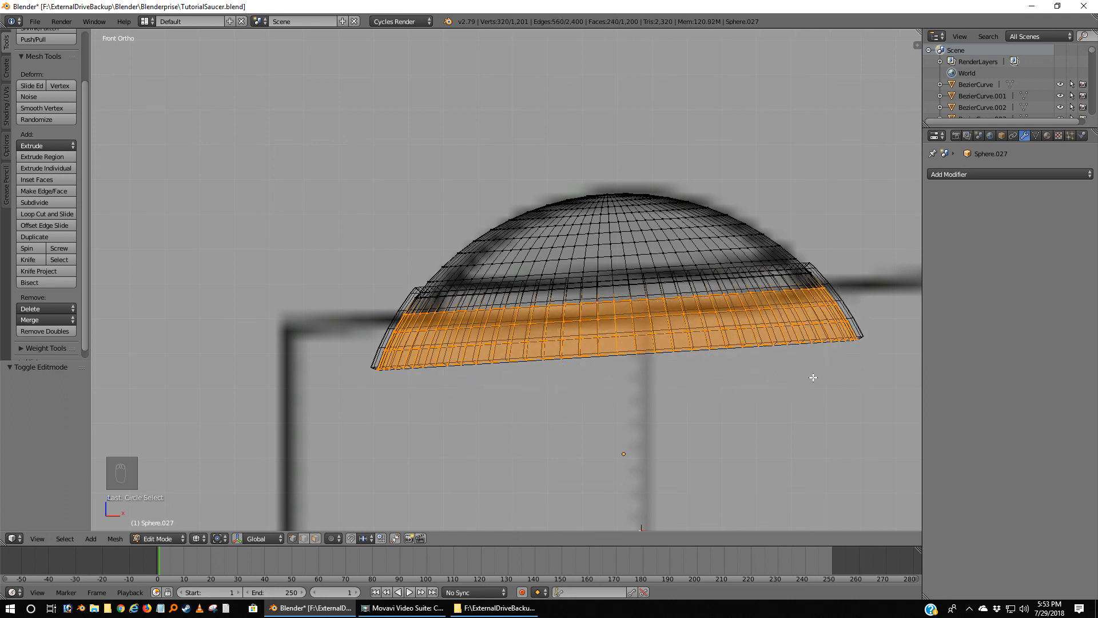
key("x")
left_click(746, 395)
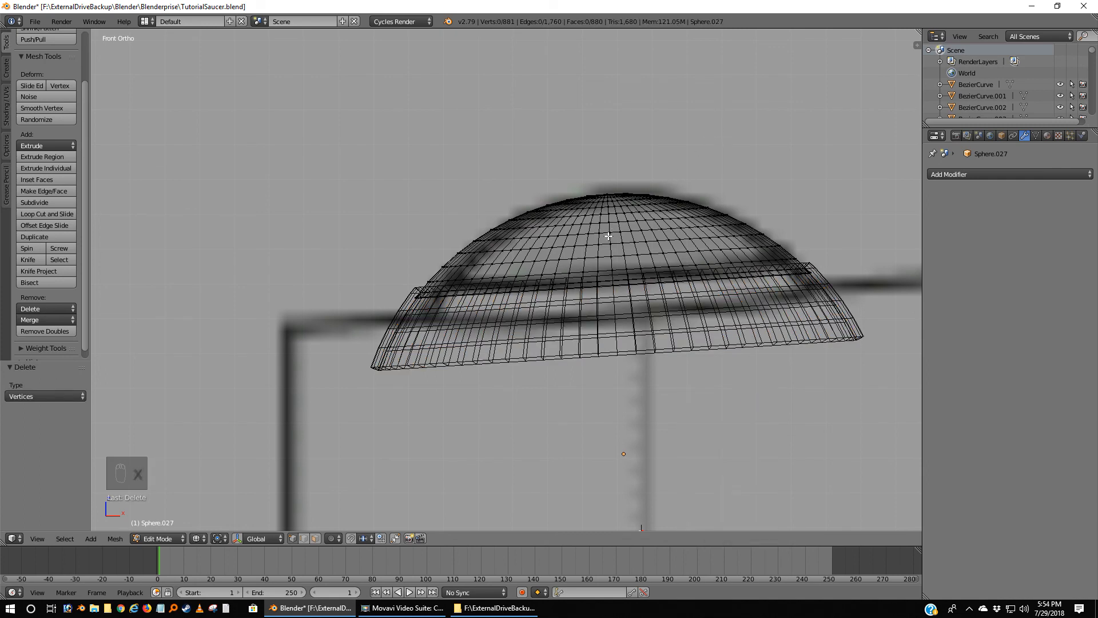
key("Tab")
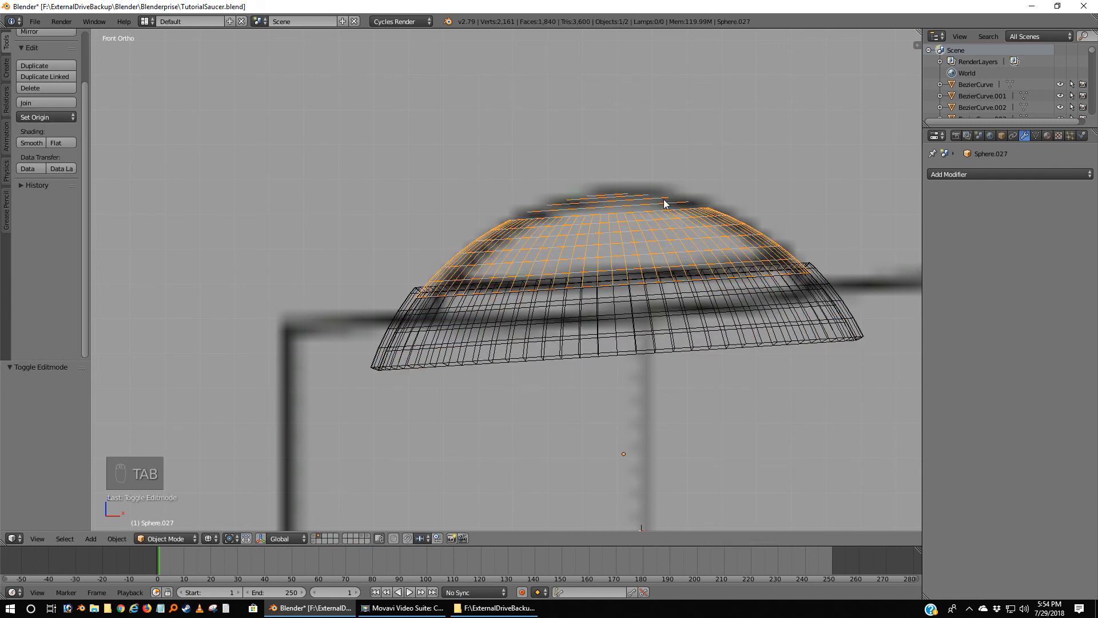
Give the inner dome cap a Solidify modifier with 0.01 thickness and apply it.
left_click(962, 175)
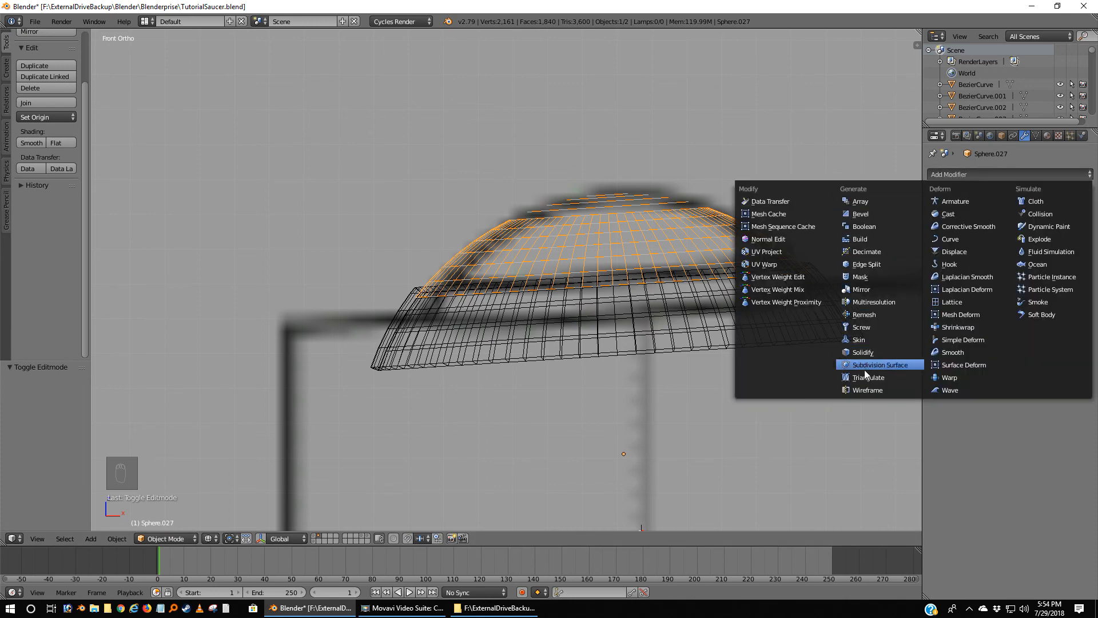
left_click(866, 355)
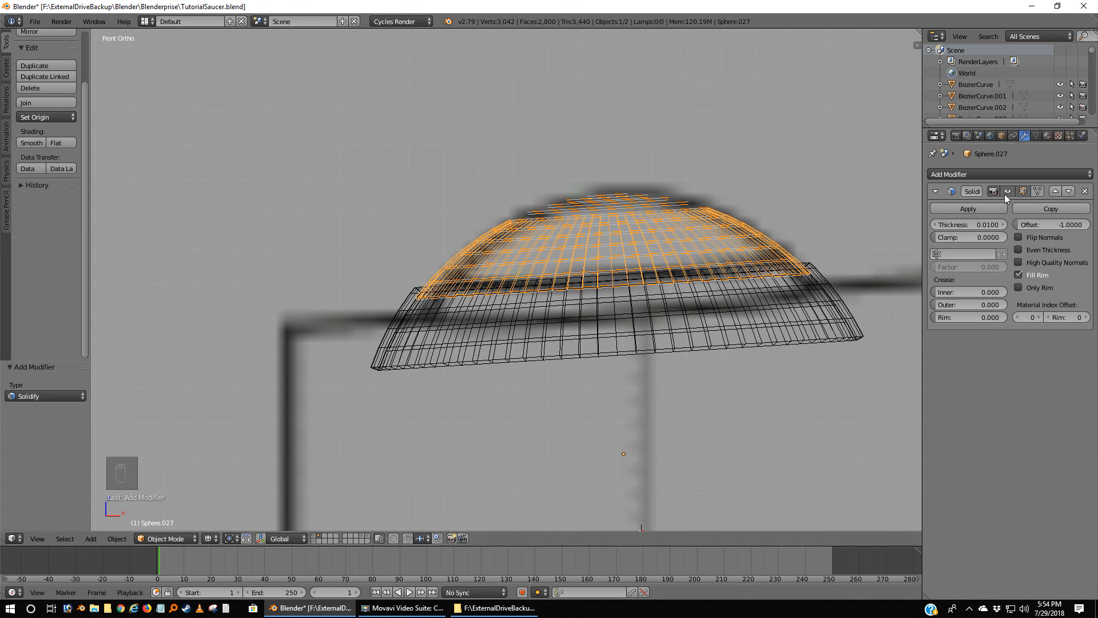
left_click(971, 208)
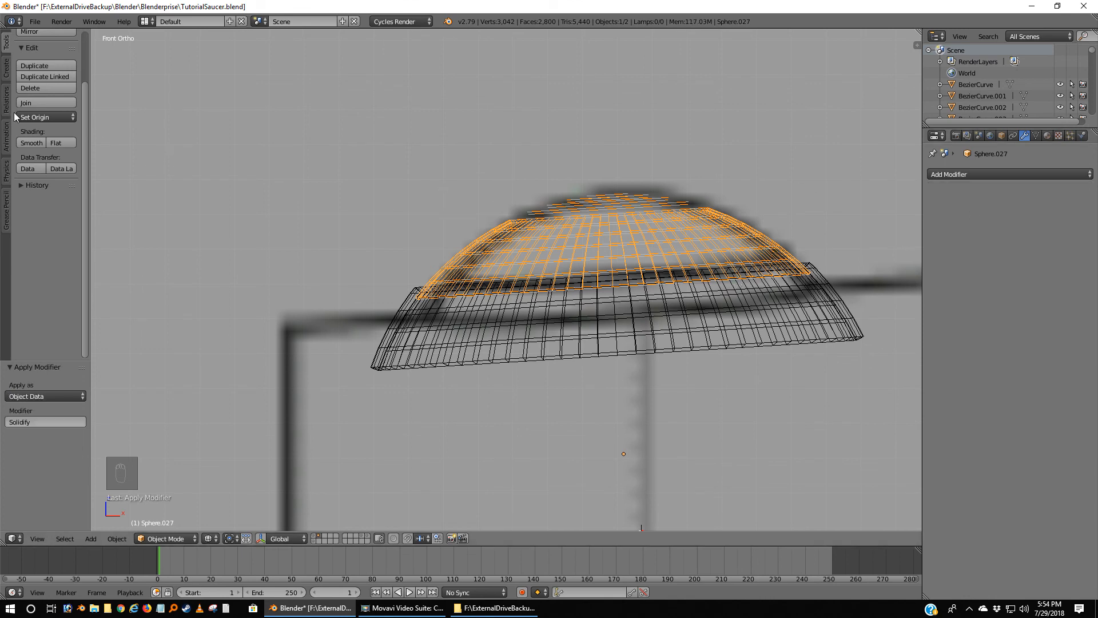
Shade the inner dome cap smooth and add an Edge Split modifier with a 30° split angle.
left_click(31, 143)
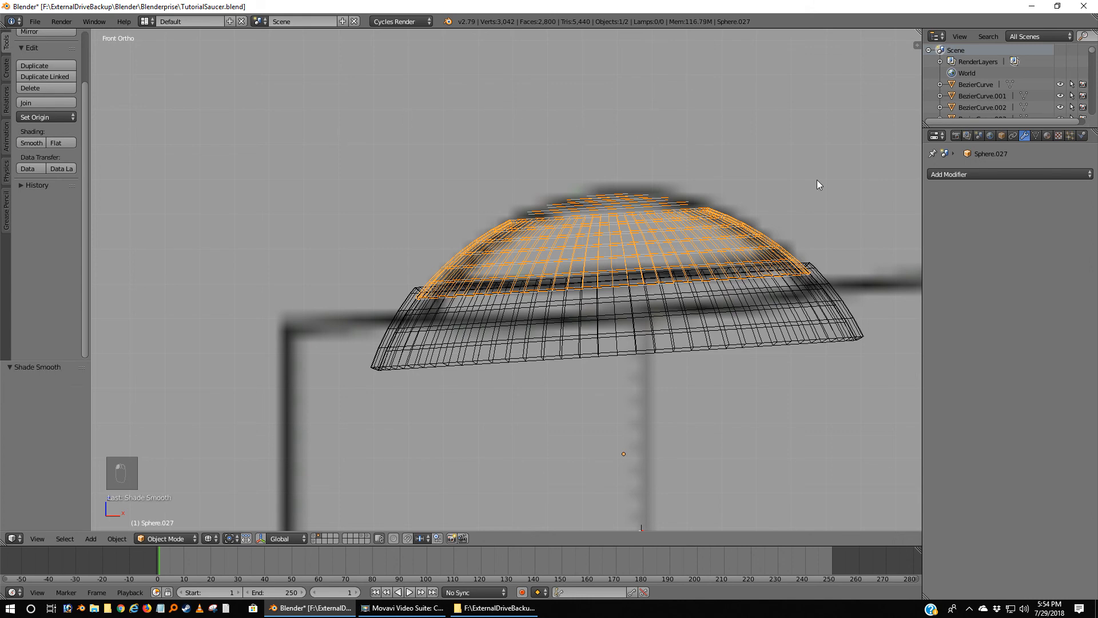
left_click(995, 178)
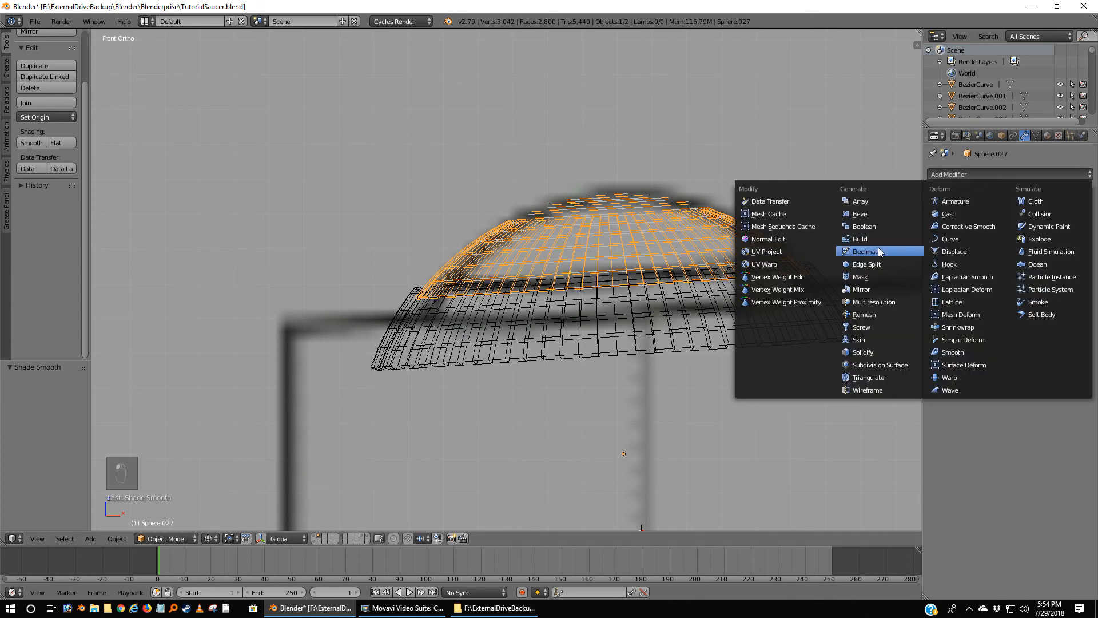
left_click(872, 266)
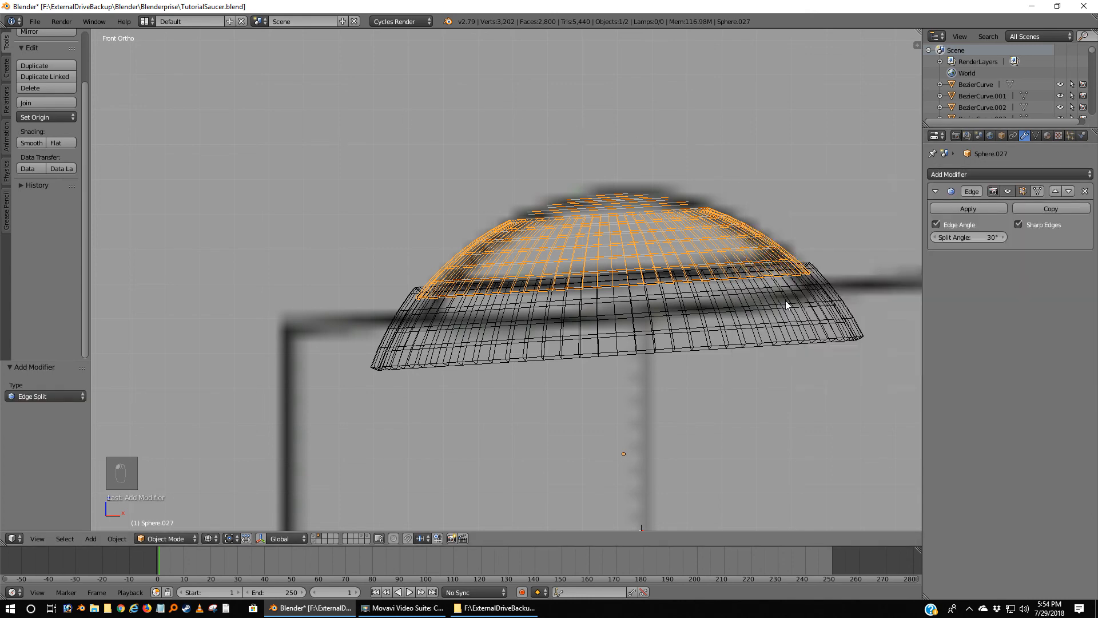
Move both dome shells to the first layer and show that layer in solid shading to check the dome on the hull.
right_click(709, 319, "shift")
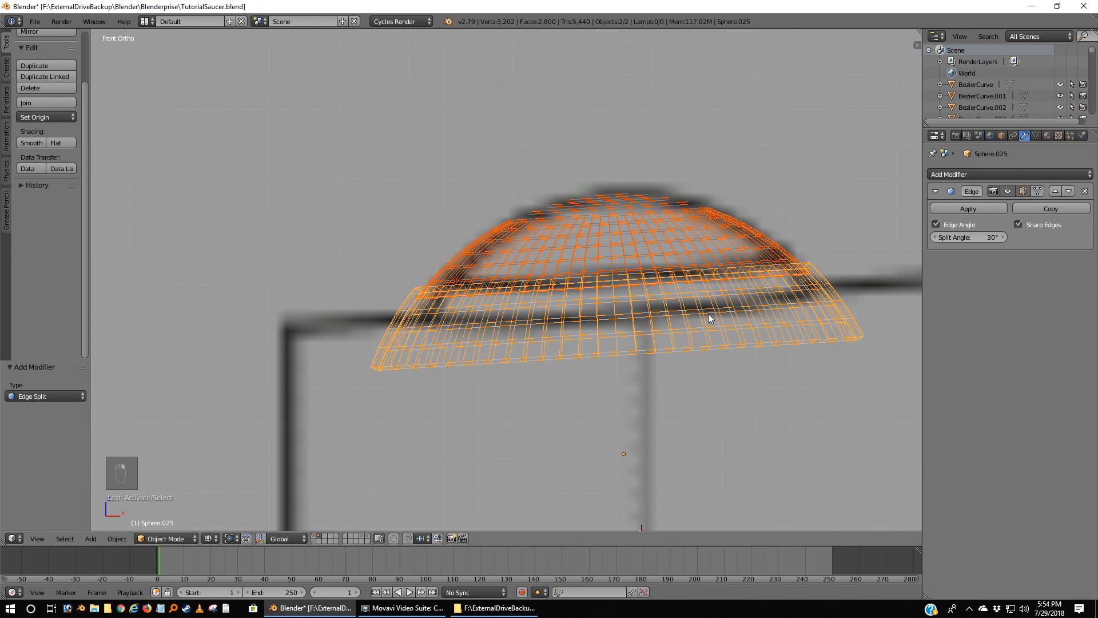
key("m")
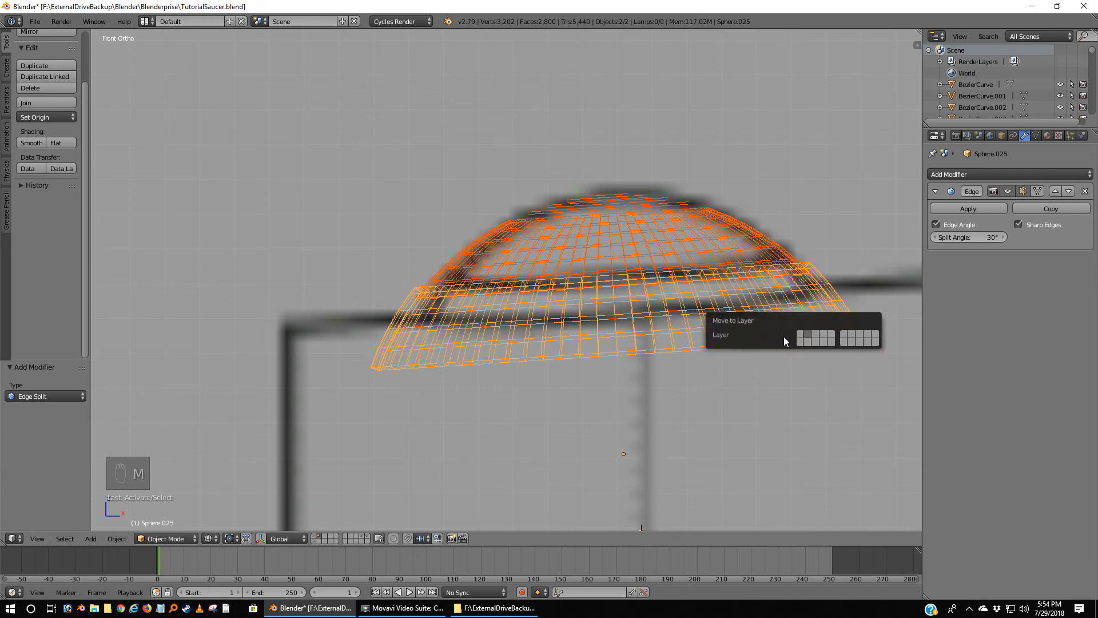
left_click(798, 333)
left_click(318, 536)
scroll(457, 443, "down", 6)
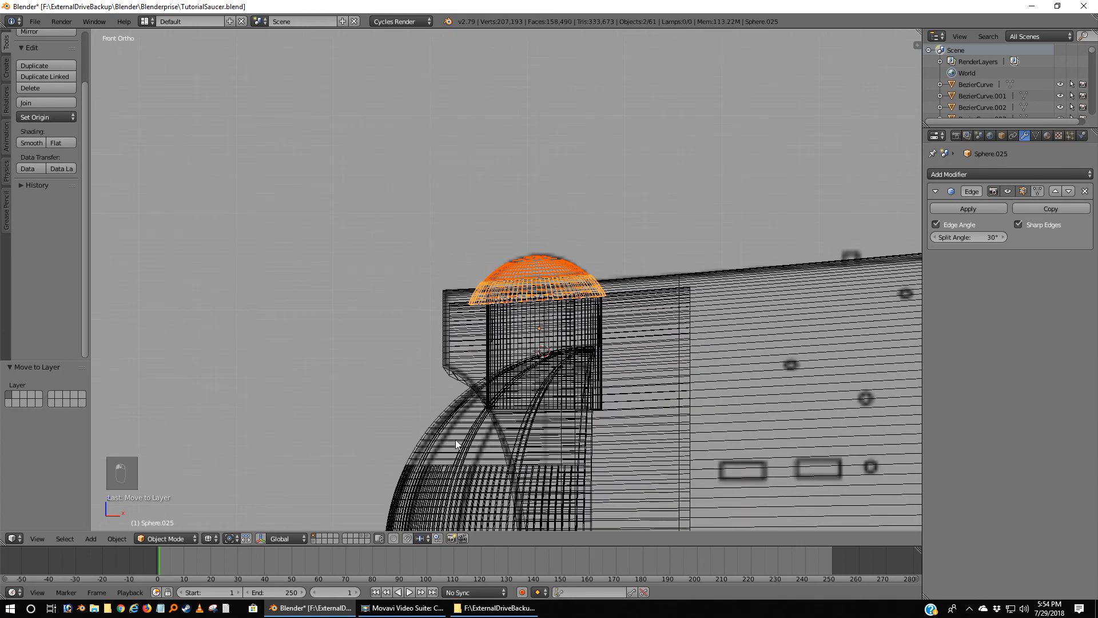
key("a")
key("z")
mouse_move(455, 439)
middle_mouse_down()
mouse_move(400, 469)
mouse_move(397, 426)
mouse_move(545, 472)
mouse_move(557, 422)
mouse_move(486, 418)
middle_mouse_up()
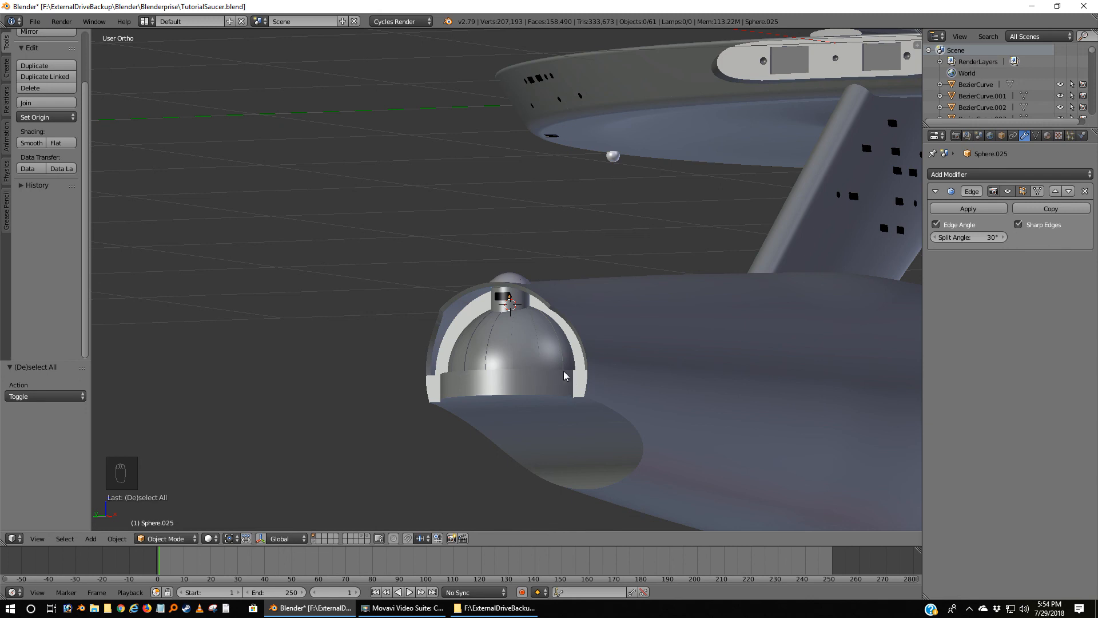
middle_click_drag(580, 377, 568, 400)
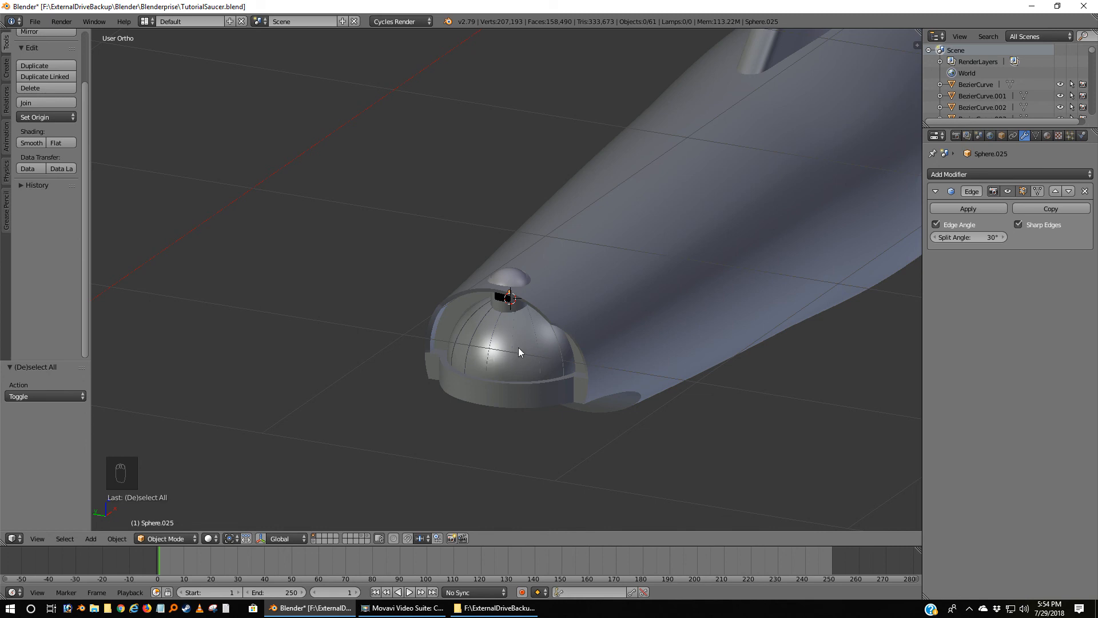
Assign the existing HullGray material to the outer band of the small dome on top of the hull's rear end.
middle_click_drag(489, 306, 517, 299)
scroll(536, 296, "up", 4)
right_click(569, 291)
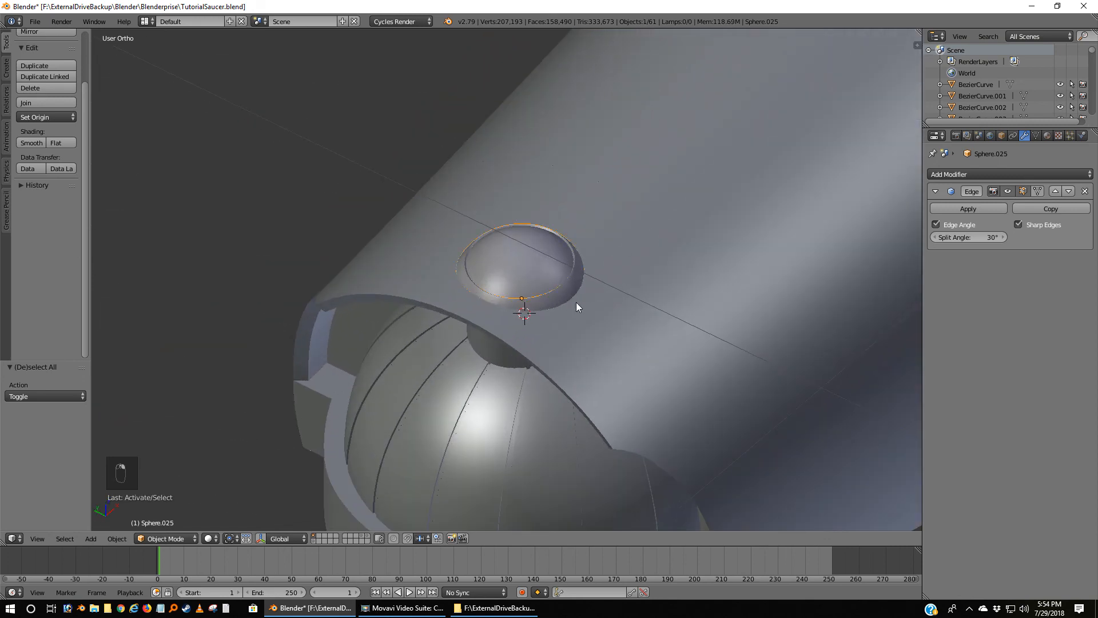
left_click(1047, 136)
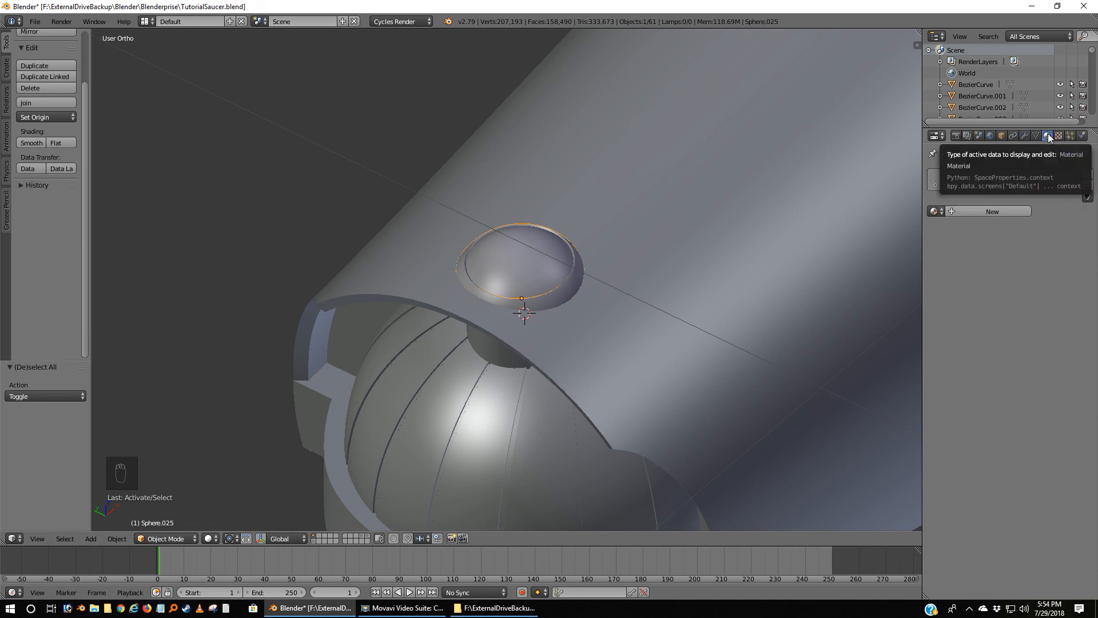
left_click(934, 211)
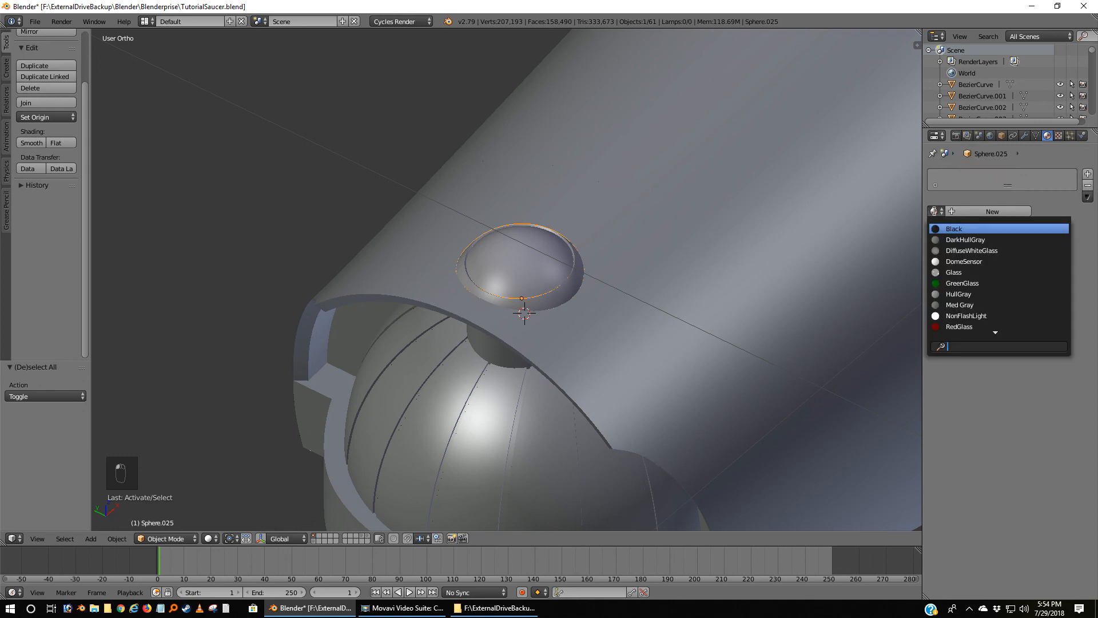
left_click(938, 293)
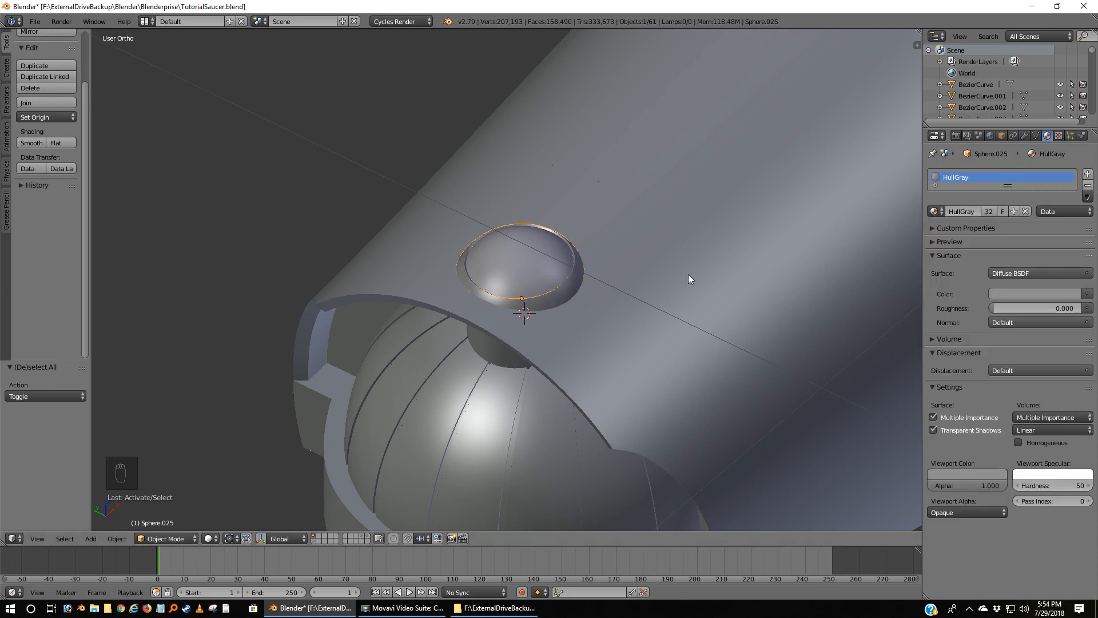
Assign the existing DomeSensor material to the inner cap of the small dome.
right_click(533, 254)
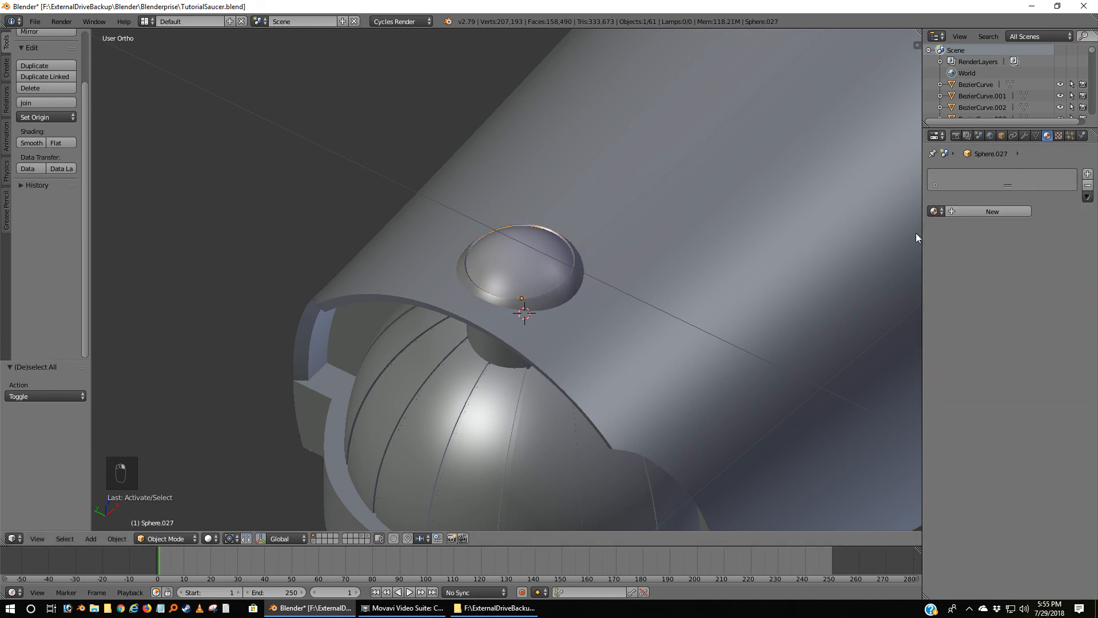
left_click(934, 211)
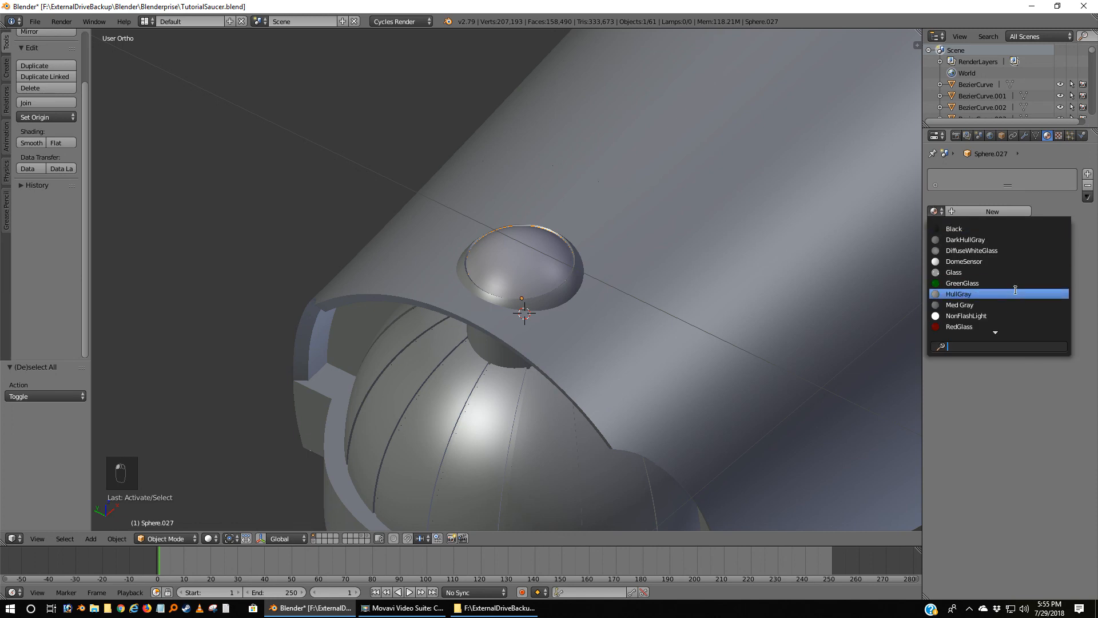
left_click(1007, 261)
middle_click_drag(691, 253, 635, 210)
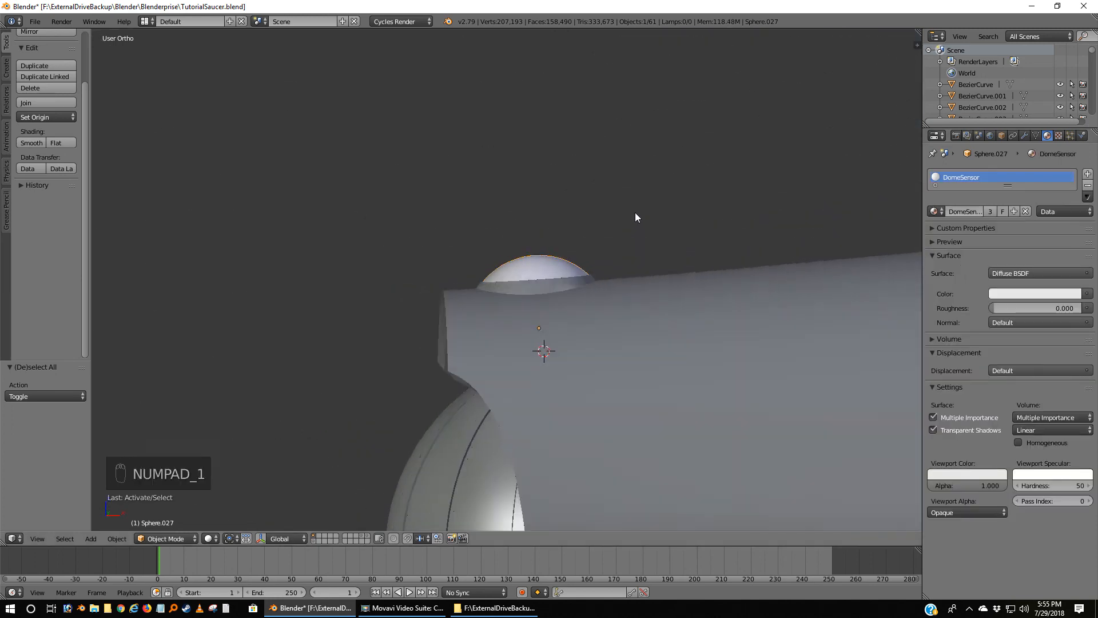
Save the changes to TutorialSaucer.blend with the engineering hull shown in front view.
key("KP_1")
scroll(635, 260, "down", 5)
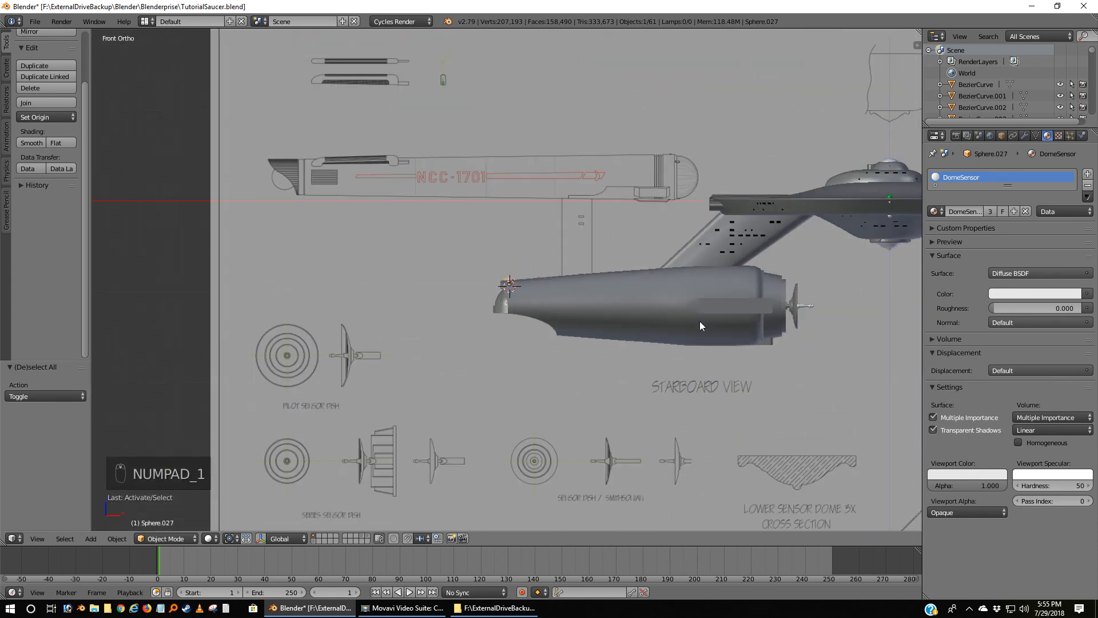
scroll(699, 321, "up", 4)
middle_click_drag(728, 301, 503, 308, "shift")
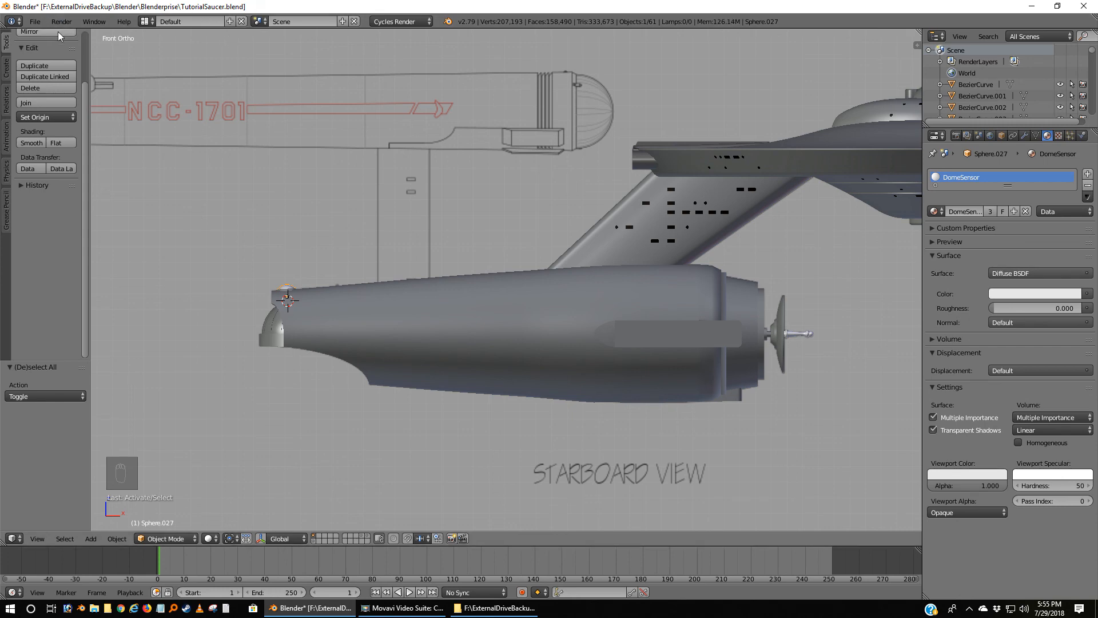
left_click(35, 23)
left_click(49, 109)
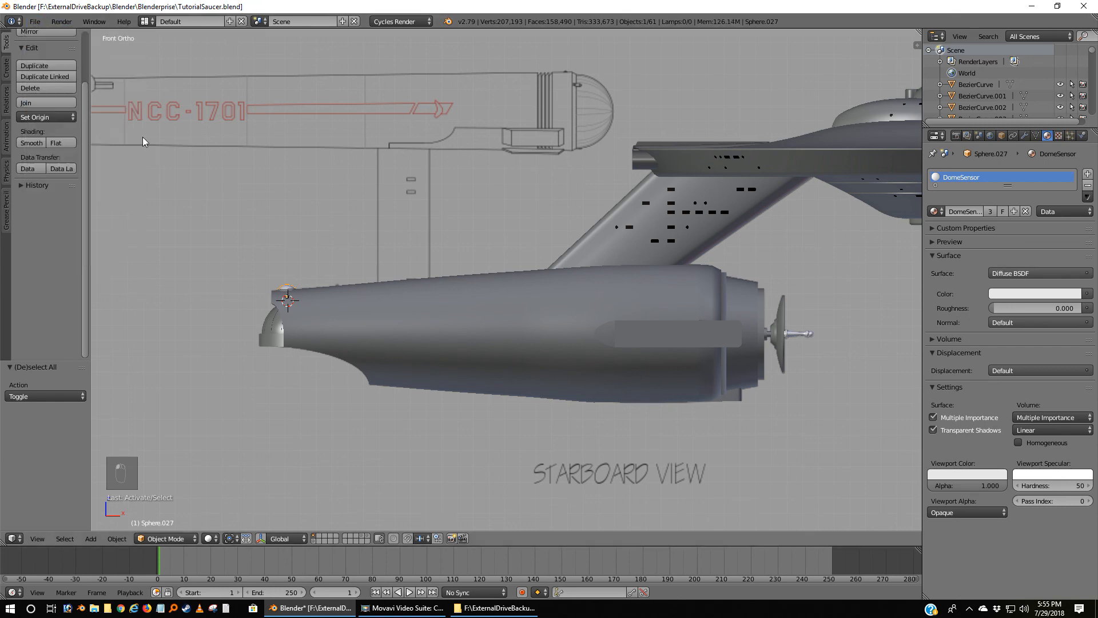